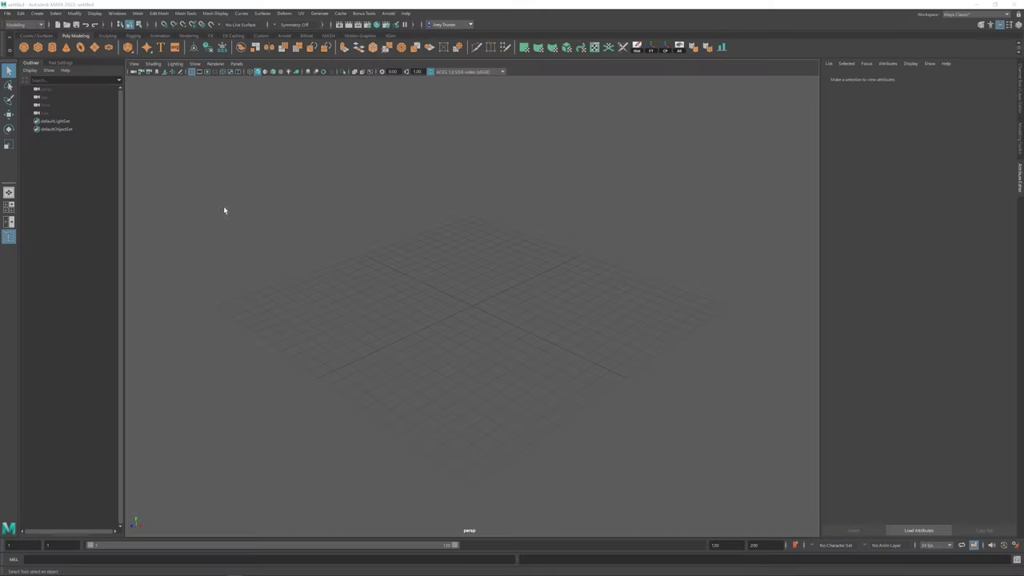
# - Scale the cube down into a wide, thin slab
pyautogui.press('r')
pyautogui.moveTo(471, 307); pyautogui.dragTo(536, 278)
pyautogui.press('w')
pyautogui.press('F11')
pyautogui.click(514, 312)
pyautogui.press('F8')
# - Insert two lengthwise edge loops across the slab
pyautogui.click(185, 13)
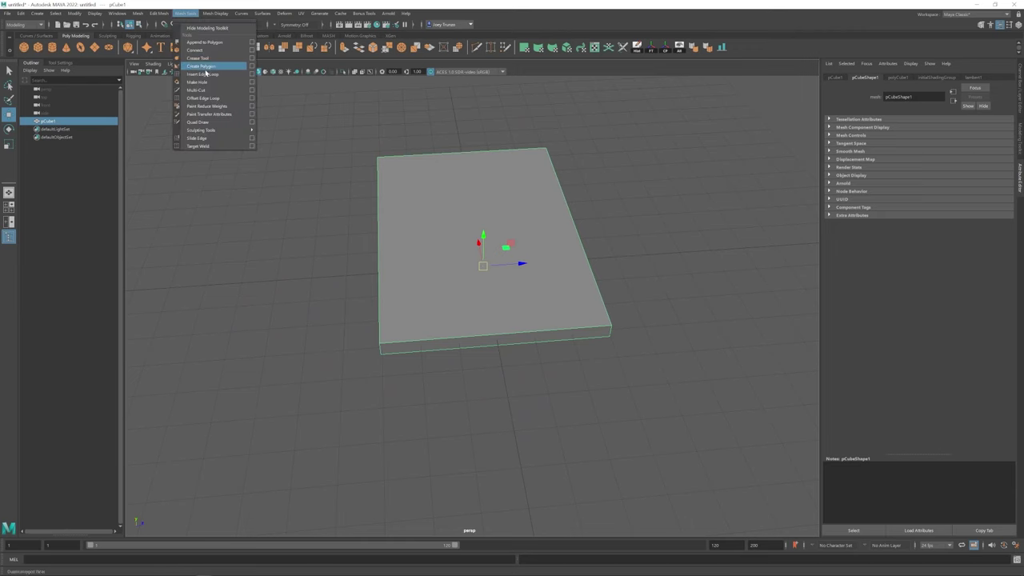
pyautogui.click(252, 74)
pyautogui.click(561, 333)
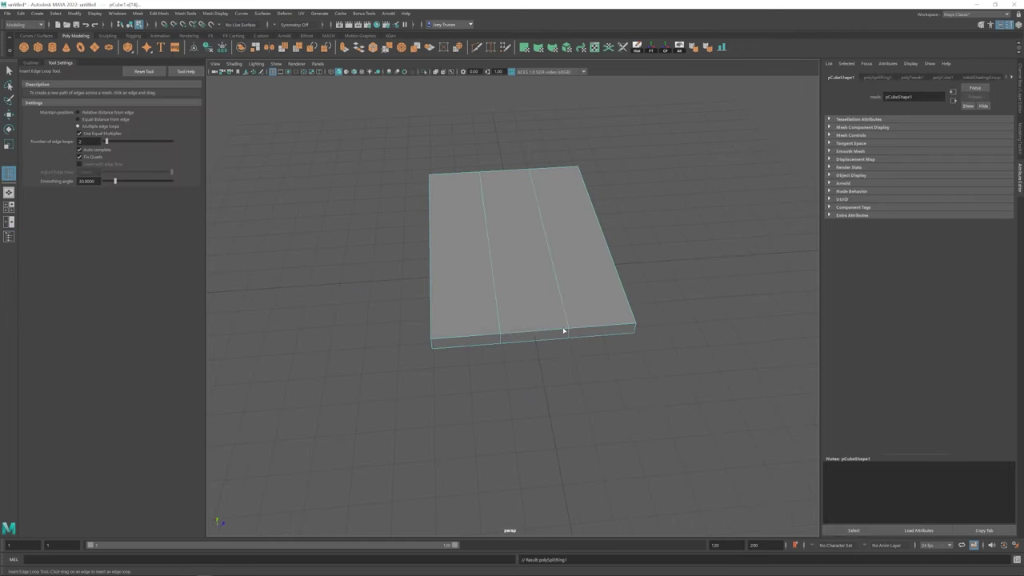
pyautogui.press('r')
pyautogui.press('w')
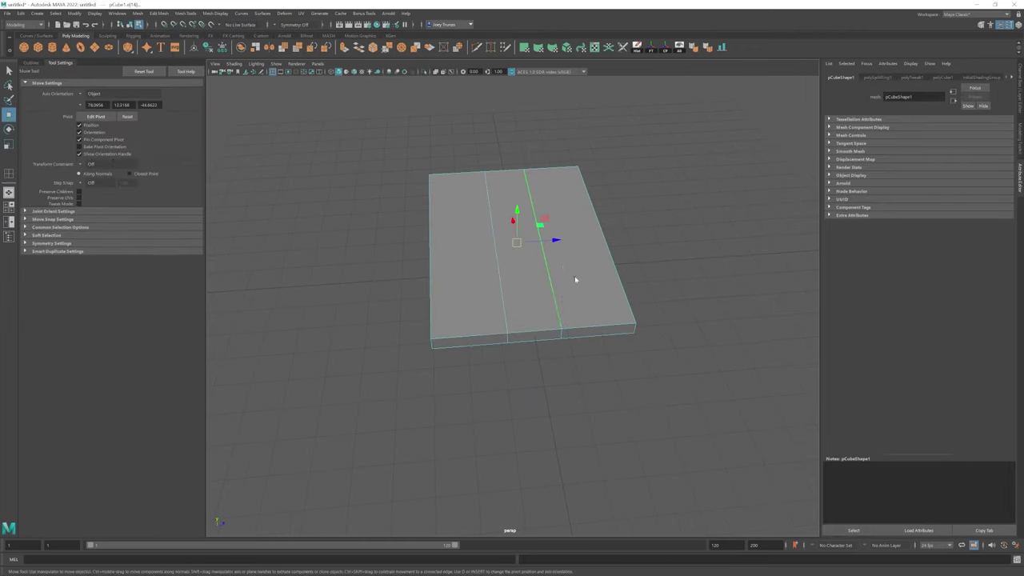
# - Delete the slab's middle front face and pull the open edge out into a handle tab
pyautogui.click(540, 337)
pyautogui.press('Delete')
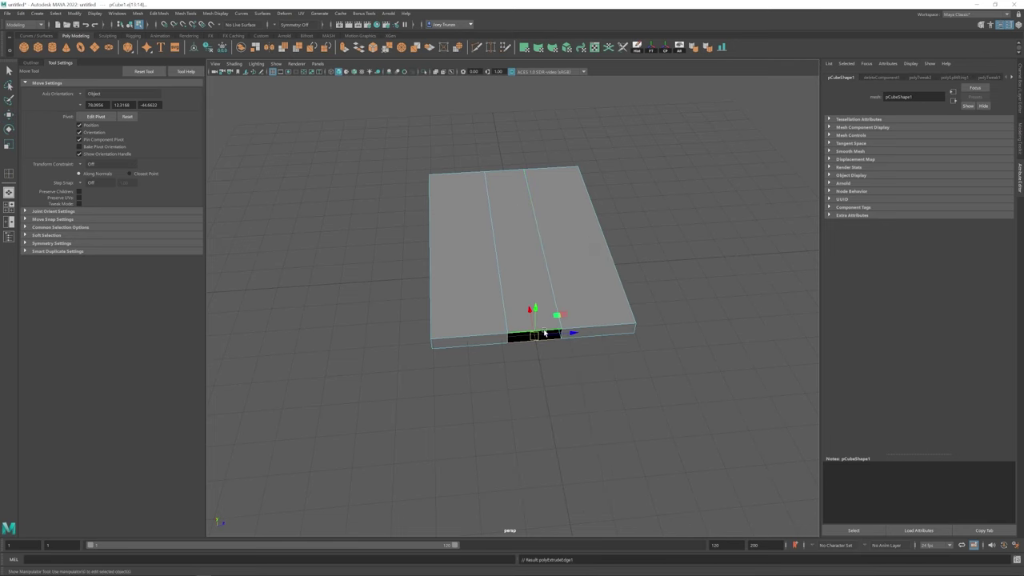
pyautogui.keyDown('alt'); pyautogui.moveTo(545, 334); pyautogui.dragTo(514, 315); pyautogui.keyUp('alt')
# - Narrow the handle tab's sides and raise its top edge to lengthen the handle
pyautogui.moveTo(480, 190); pyautogui.dragTo(560, 504)
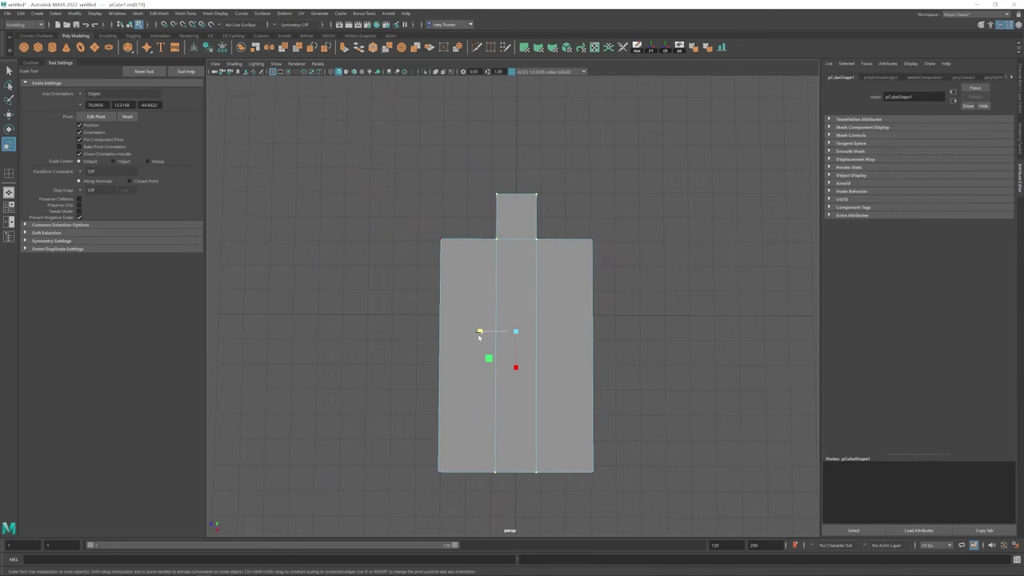
pyautogui.press('r')
pyautogui.moveTo(478, 332); pyautogui.dragTo(486, 332)
pyautogui.keyDown('alt'); pyautogui.moveTo(492, 333); pyautogui.dragTo(474, 409, button='middle'); pyautogui.keyUp('alt')
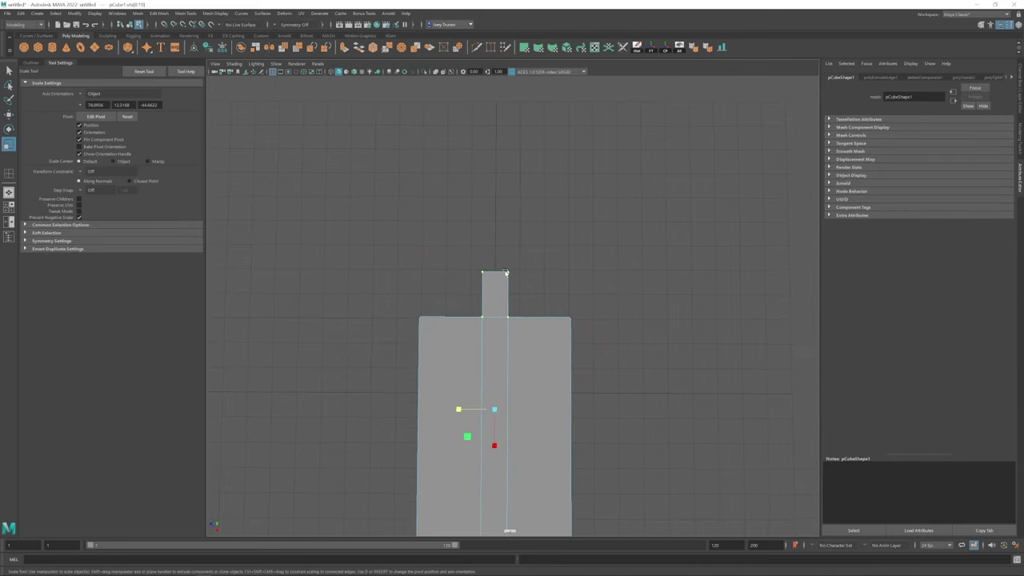
pyautogui.press('w')
pyautogui.click(494, 270)
pyautogui.moveTo(499, 323); pyautogui.dragTo(499, 283)
pyautogui.scroll(2, 499, 284)
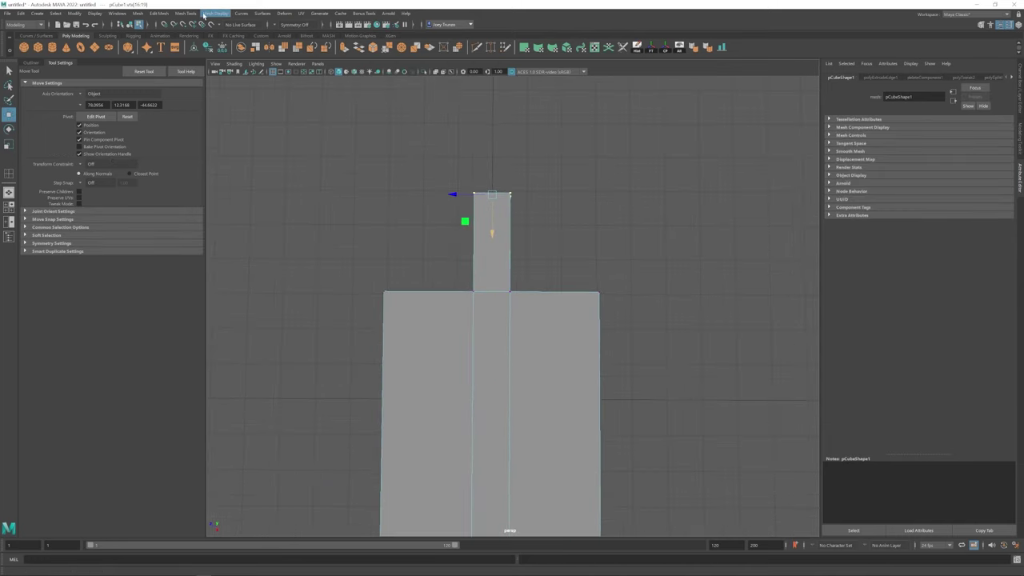
# - Fill the hole in the board's side and add an edge loop across the narrow handle
pyautogui.click(137, 14)
pyautogui.click(160, 67)
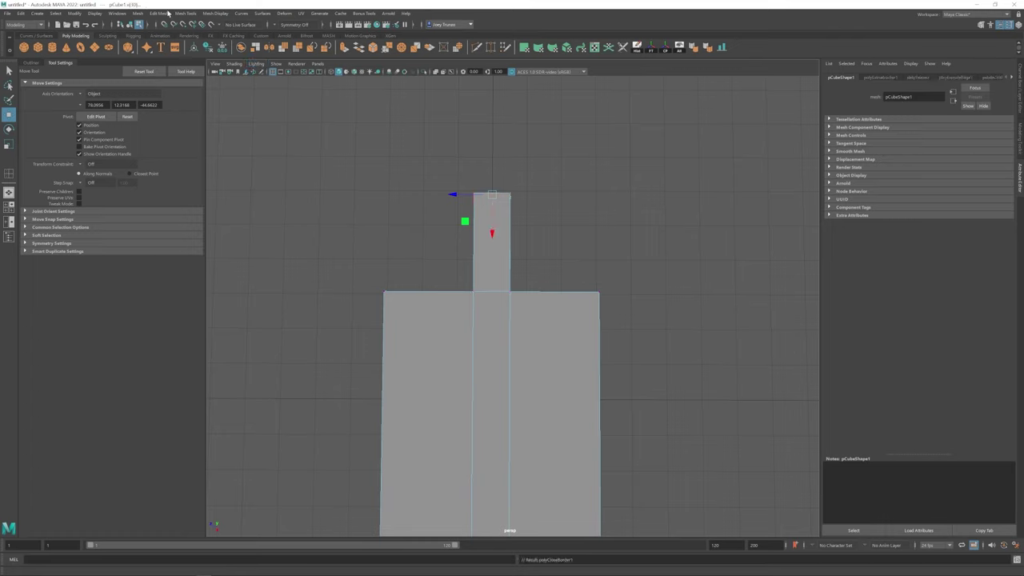
pyautogui.click(159, 13)
pyautogui.moveTo(185, 14)
pyautogui.click(203, 74)
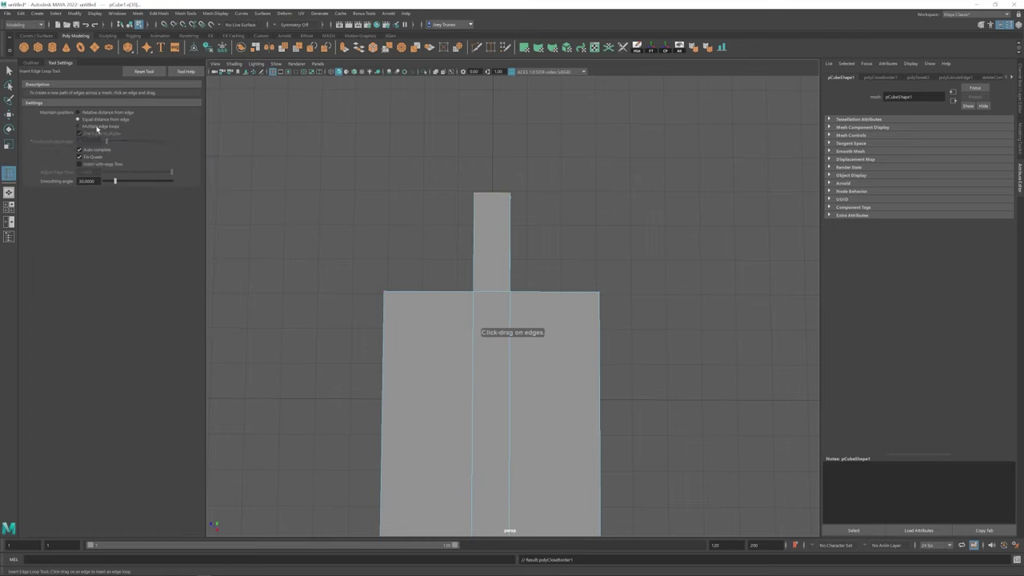
pyautogui.click(473, 253)
pyautogui.press('r')
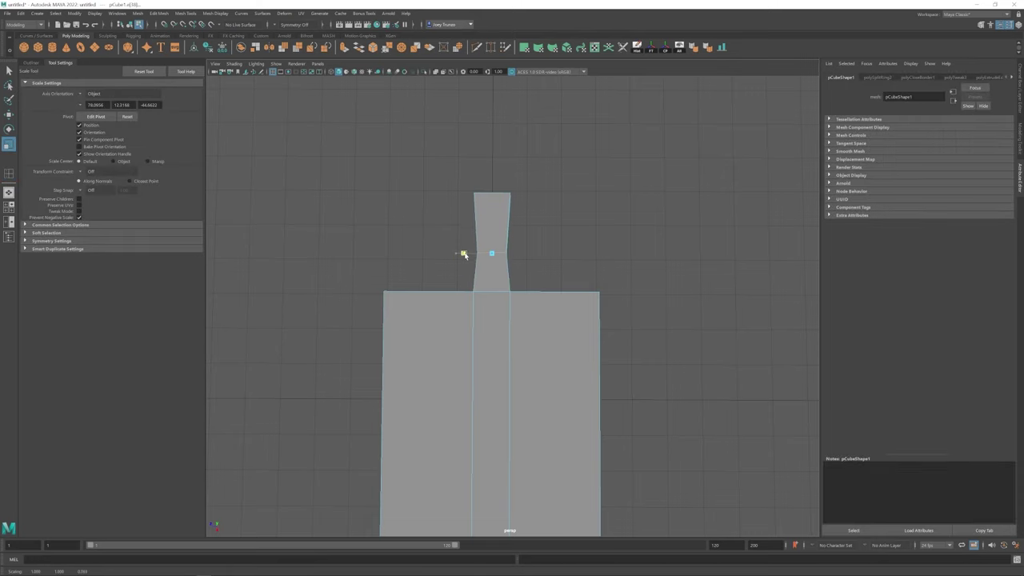
pyautogui.press('w')
# - Bevel the board's edges, repeat the bevel on the handle end, then deselect
pyautogui.keyDown('alt'); pyautogui.moveTo(465, 255); pyautogui.dragTo(504, 312); pyautogui.keyUp('alt')
pyautogui.keyDown('alt'); pyautogui.moveTo(619, 237); pyautogui.dragTo(416, 304); pyautogui.keyUp('alt')
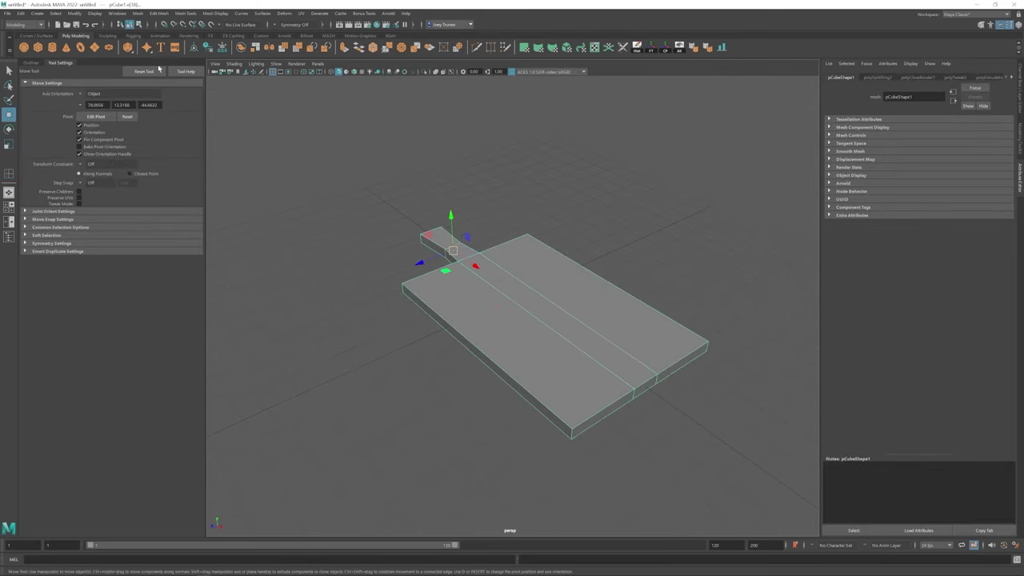
pyautogui.click(158, 14)
pyautogui.click(172, 46)
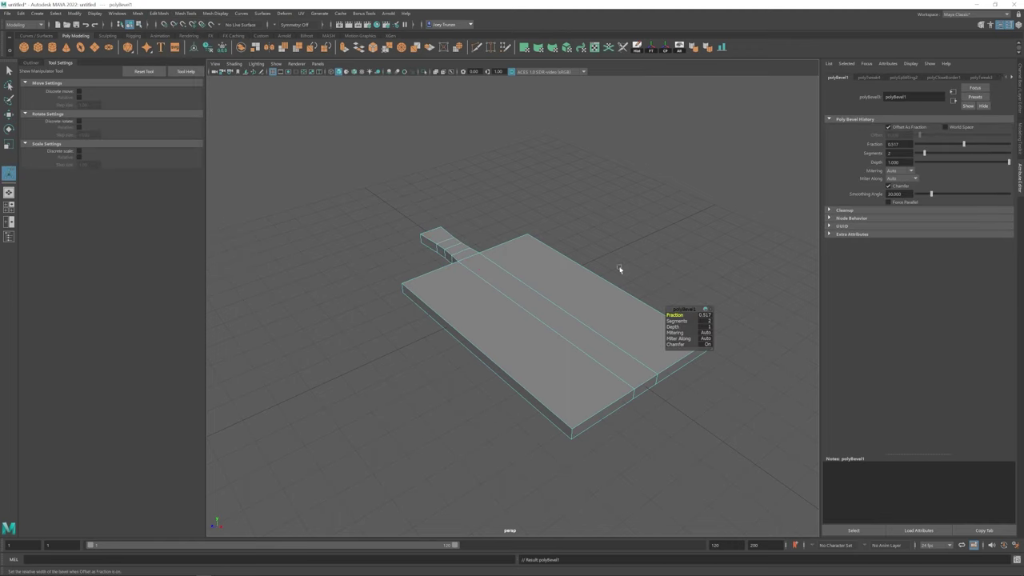
pyautogui.keyDown('alt'); pyautogui.moveTo(619, 269); pyautogui.dragTo(496, 288); pyautogui.keyUp('alt')
pyautogui.hotkey('ctrl', 'b')
pyautogui.keyDown('alt'); pyautogui.moveTo(608, 184); pyautogui.dragTo(513, 309); pyautogui.keyUp('alt')
pyautogui.scroll(-5, 491, 270)
pyautogui.press('w')
pyautogui.click(503, 270)
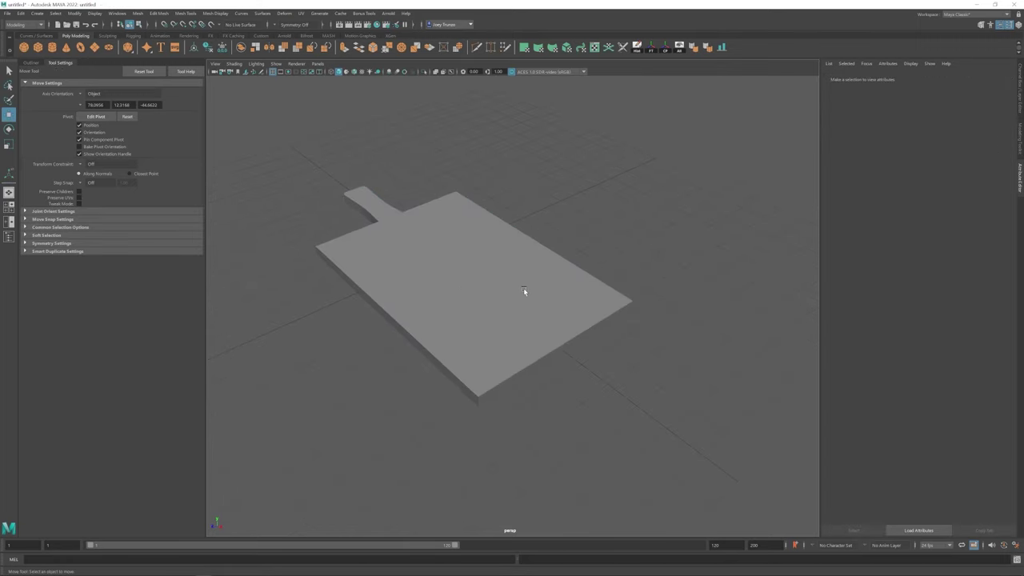
# - Add a cylinder, rotate it to lie flat, and stretch it long across the board
pyautogui.keyDown('alt'); pyautogui.moveTo(445, 259); pyautogui.dragTo(513, 280); pyautogui.keyUp('alt')
pyautogui.click(52, 47)
pyautogui.press('e')
pyautogui.press('r')
pyautogui.moveTo(544, 274); pyautogui.dragTo(618, 291)
pyautogui.keyDown('alt'); pyautogui.moveTo(560, 320); pyautogui.dragTo(525, 293); pyautogui.keyUp('alt')
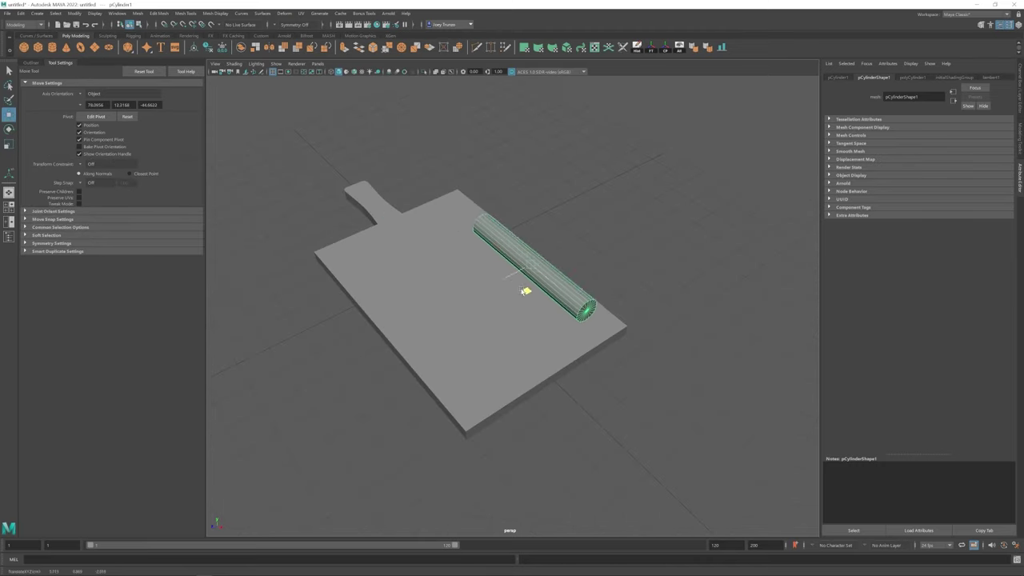
pyautogui.keyDown('alt'); pyautogui.moveTo(526, 256); pyautogui.dragTo(548, 312); pyautogui.keyUp('alt')
# - Duplicate the cylinder and scale the copy thinner at the pin's end
pyautogui.press('w')
pyautogui.press('r')
pyautogui.press('w')
pyautogui.hotkey('ctrl', 'd')
pyautogui.press('r')
pyautogui.press('w')
pyautogui.moveTo(389, 200); pyautogui.dragTo(507, 370)
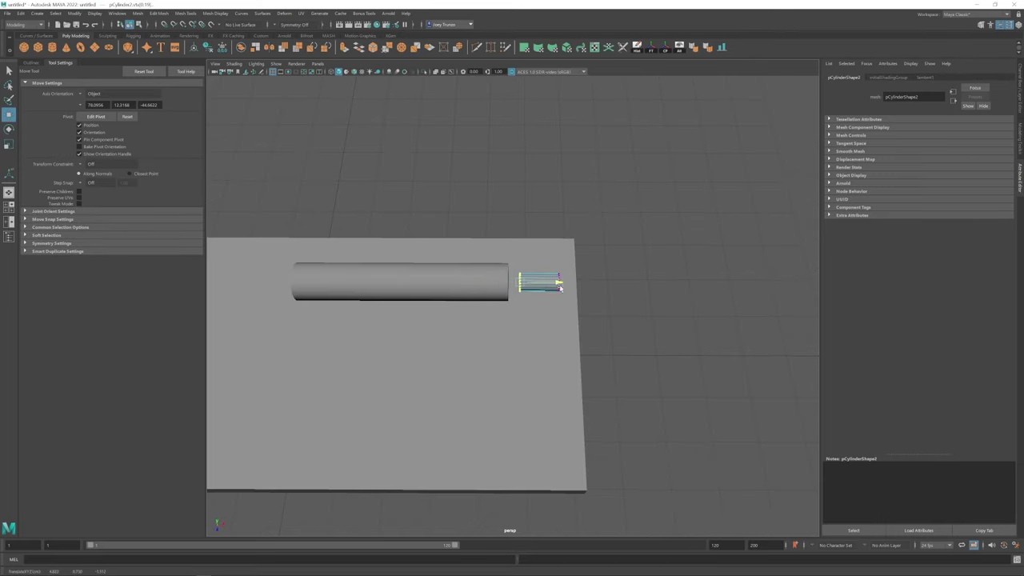
pyautogui.scroll(2, 590, 321)
pyautogui.moveTo(549, 280); pyautogui.dragTo(549, 276, button='right')
# - Shorten the slim cylinder and extrude its end edges into a first scaled ring
pyautogui.keyDown('alt'); pyautogui.moveTo(549, 276); pyautogui.dragTo(583, 312); pyautogui.keyUp('alt')
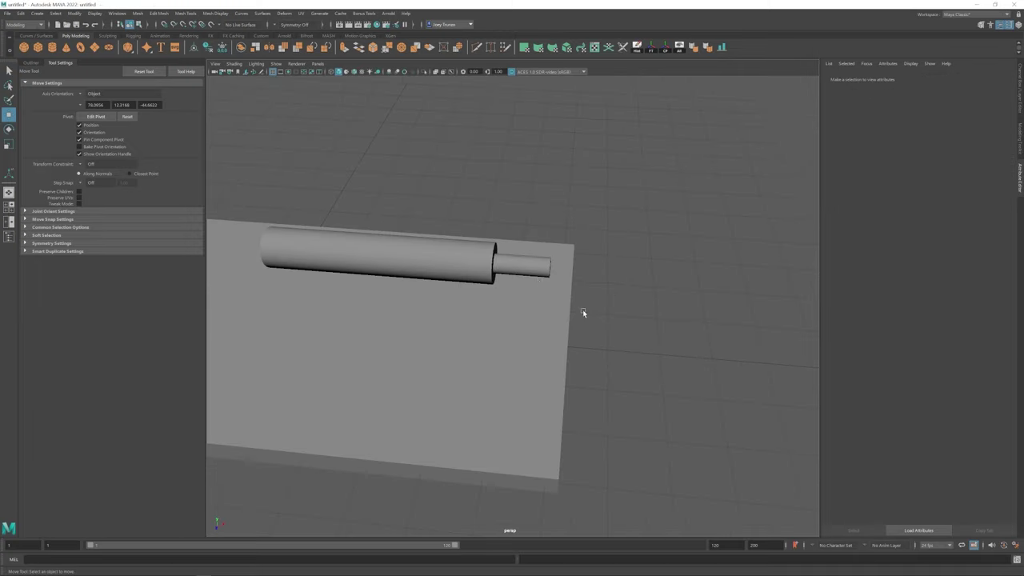
pyautogui.click(526, 273)
pyautogui.keyDown('alt'); pyautogui.moveTo(534, 287); pyautogui.dragTo(538, 280); pyautogui.keyUp('alt')
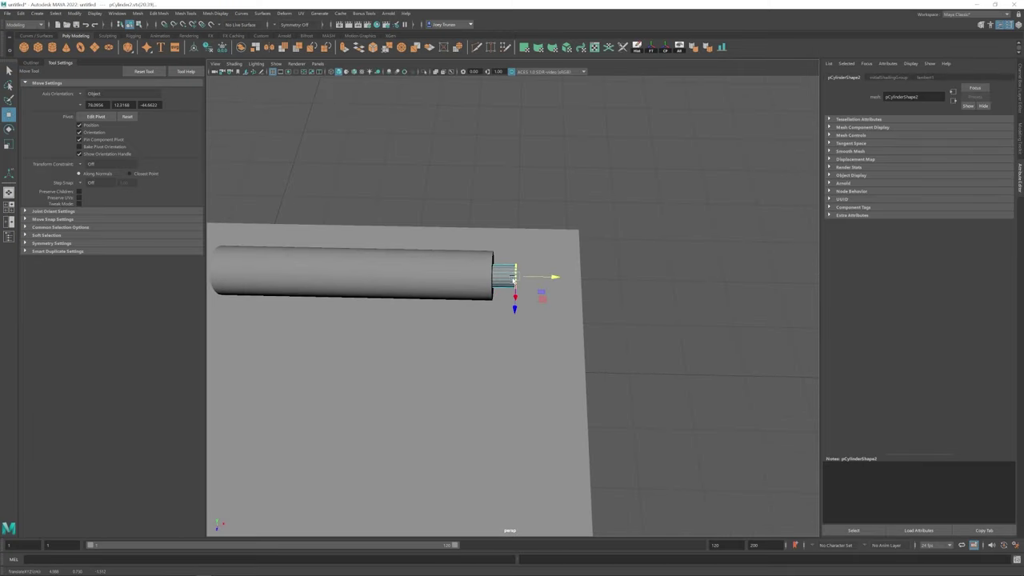
pyautogui.moveTo(503, 273); pyautogui.dragTo(502, 241, button='right')
pyautogui.hotkey('ctrl', 'e')
pyautogui.press('r')
pyautogui.scroll(2, 543, 280)
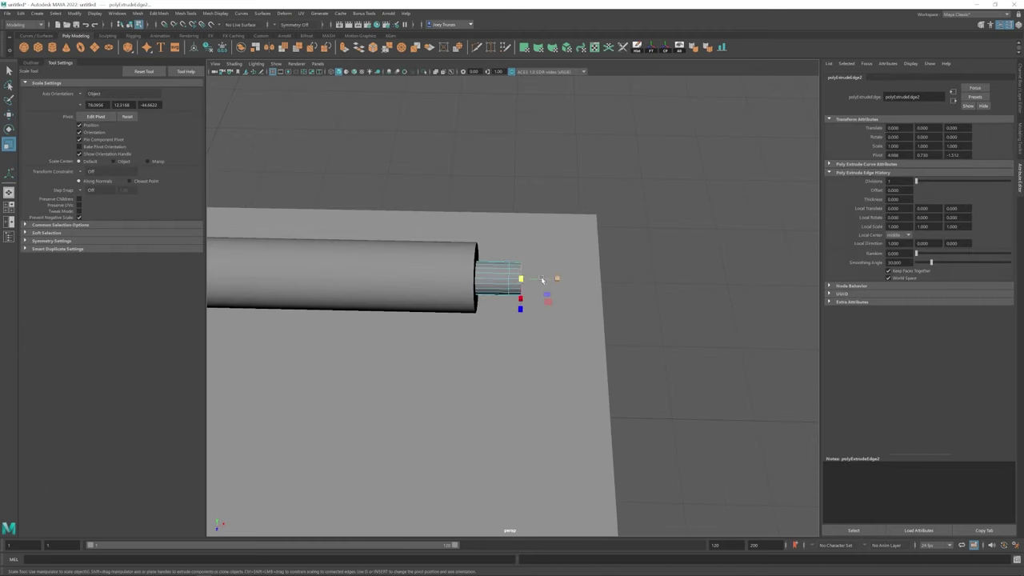
# - Extrude two more rings from the end, pushing them out to extend the handle
pyautogui.hotkey('ctrl', 'e')
pyautogui.press('w')
pyautogui.moveTo(544, 281); pyautogui.dragTo(581, 280)
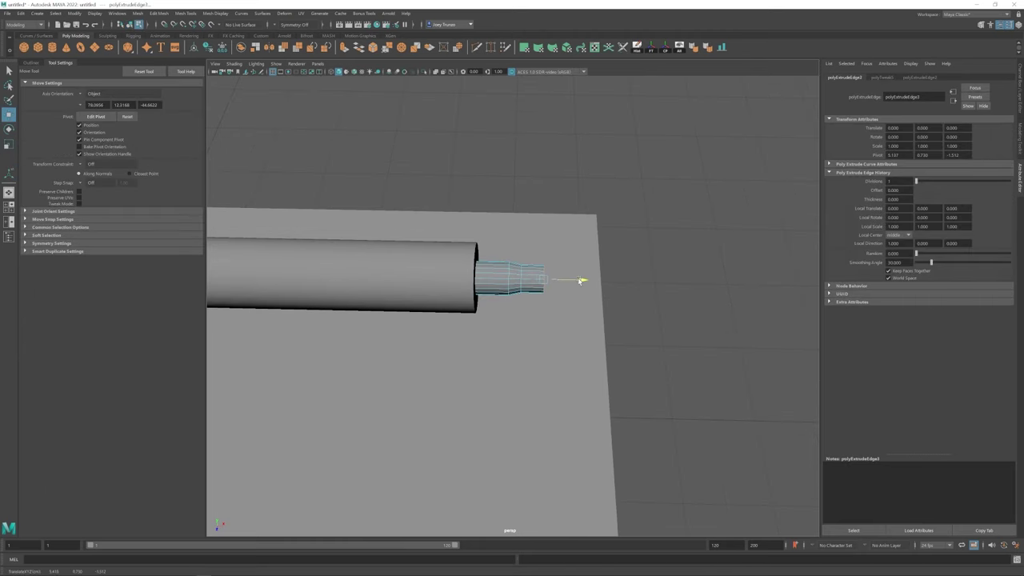
pyautogui.press('r')
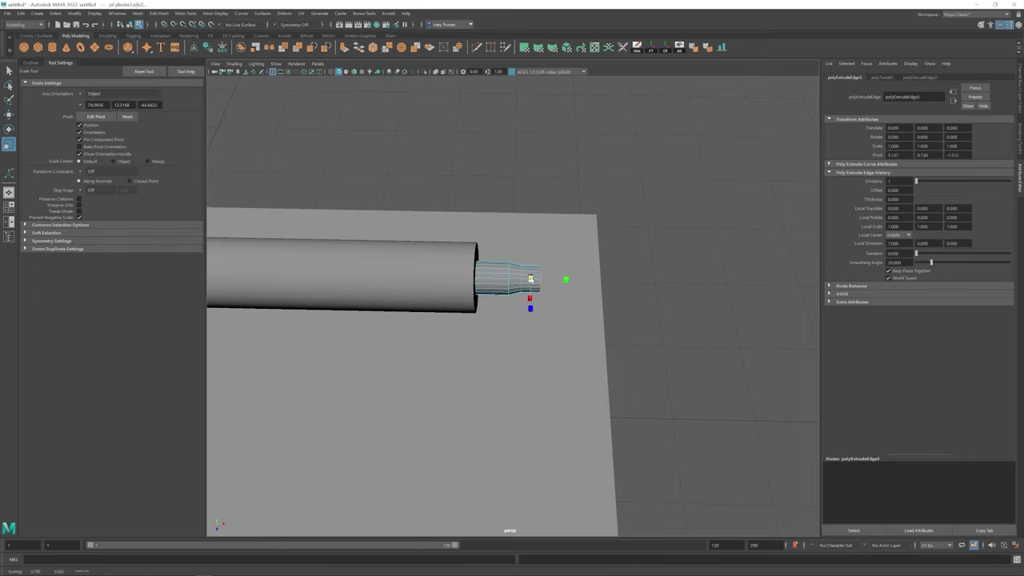
pyautogui.hotkey('ctrl', 'e')
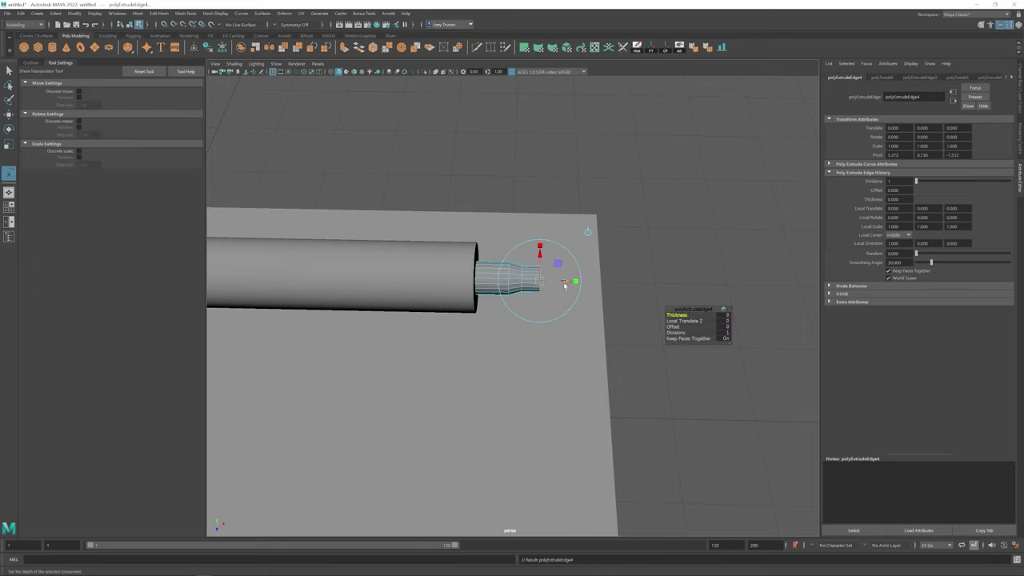
pyautogui.press('w')
pyautogui.keyDown('alt'); pyautogui.moveTo(601, 279); pyautogui.dragTo(517, 279); pyautogui.keyUp('alt')
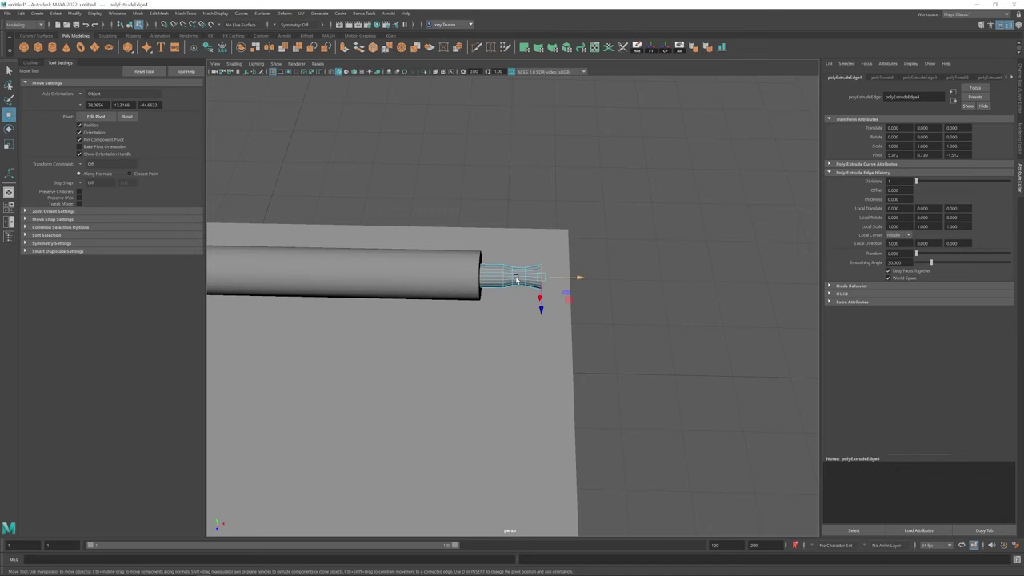
pyautogui.keyDown('alt'); pyautogui.moveTo(493, 312); pyautogui.dragTo(574, 303); pyautogui.keyUp('alt')
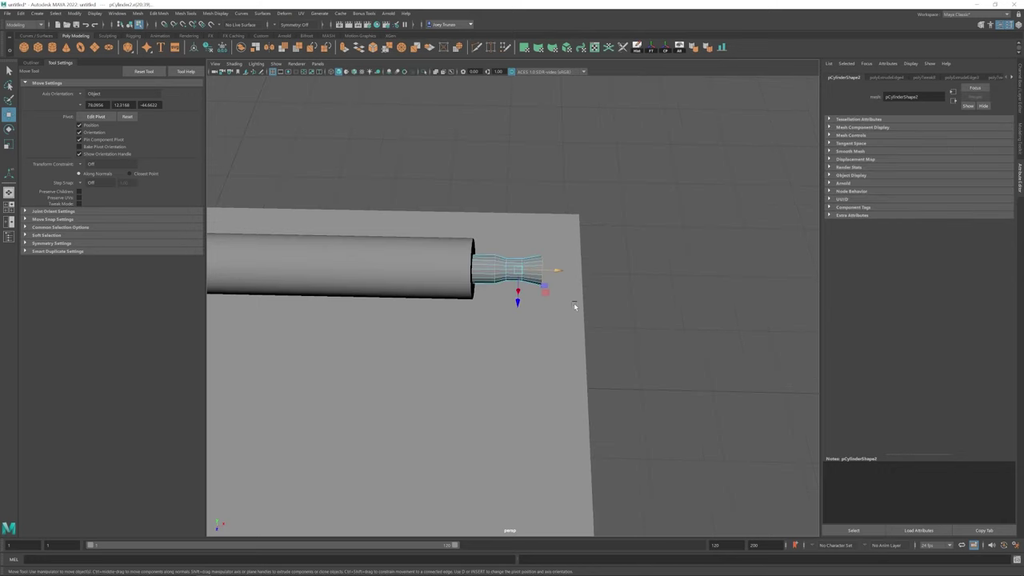
pyautogui.scroll(2, 524, 325)
# - Extrude further end rings, scaling them to contour the waisted handle
pyautogui.hotkey('ctrl', 'e')
pyautogui.press('r')
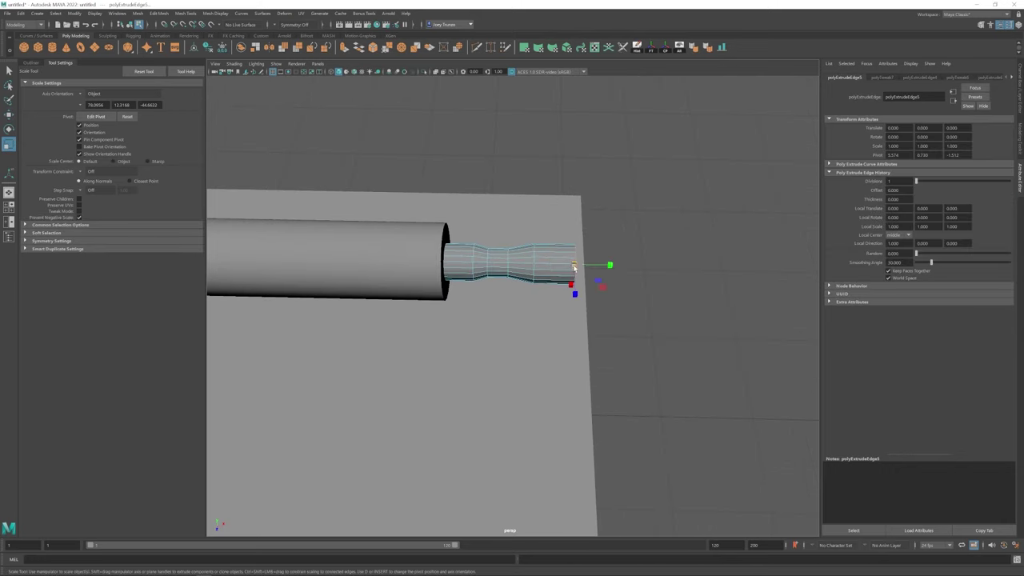
pyautogui.keyDown('alt'); pyautogui.moveTo(573, 275); pyautogui.dragTo(501, 264); pyautogui.keyUp('alt')
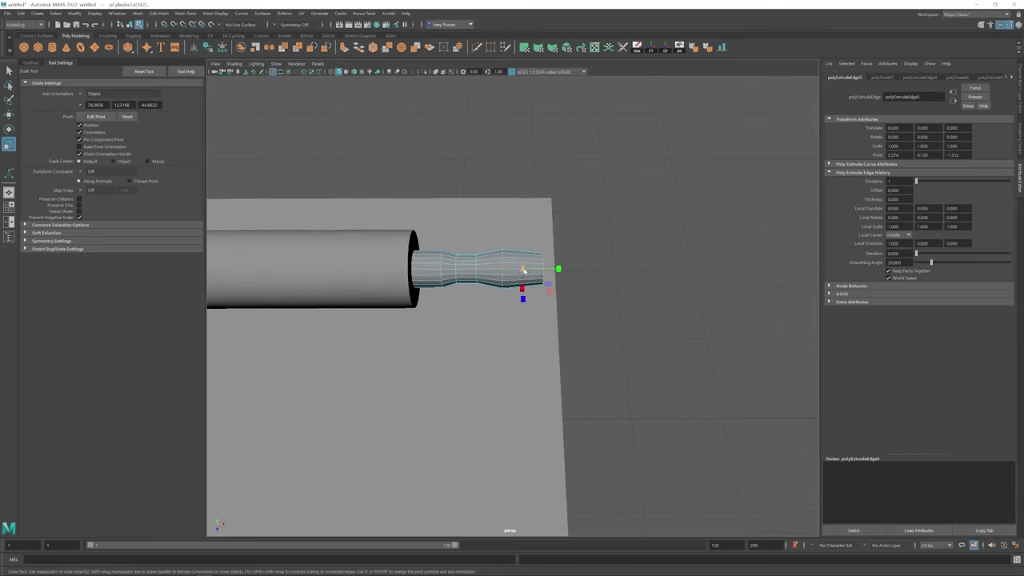
pyautogui.keyDown('alt'); pyautogui.moveTo(528, 328); pyautogui.dragTo(586, 275); pyautogui.keyUp('alt')
pyautogui.hotkey('ctrl', 'e')
pyautogui.press('w')
pyautogui.hotkey('ctrl', 'e')
pyautogui.press('r')
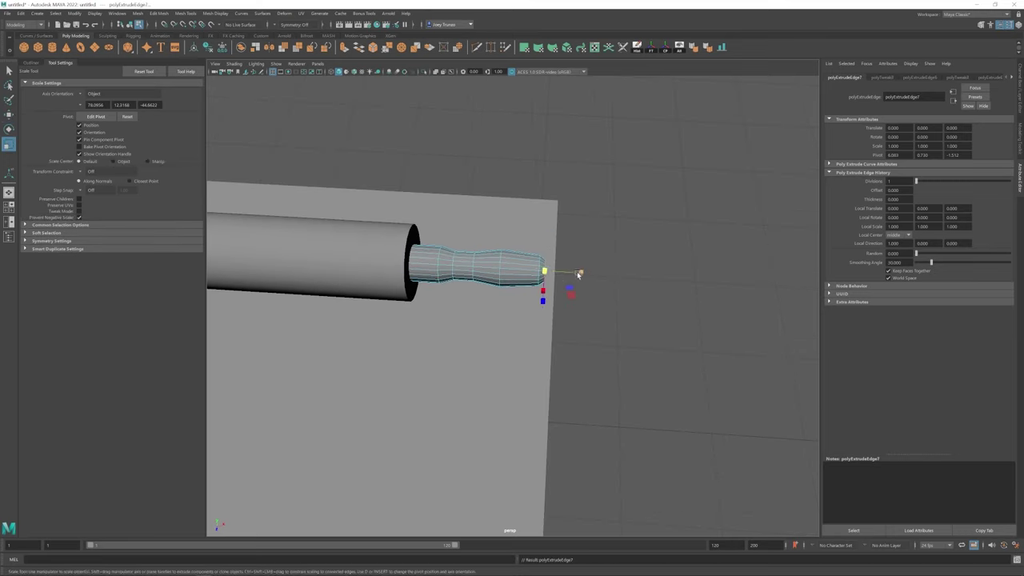
# - Merge the open handle end to center, closing it into a rounded tip
pyautogui.keyDown('alt'); pyautogui.moveTo(585, 274); pyautogui.dragTo(507, 265); pyautogui.keyUp('alt')
pyautogui.press('w')
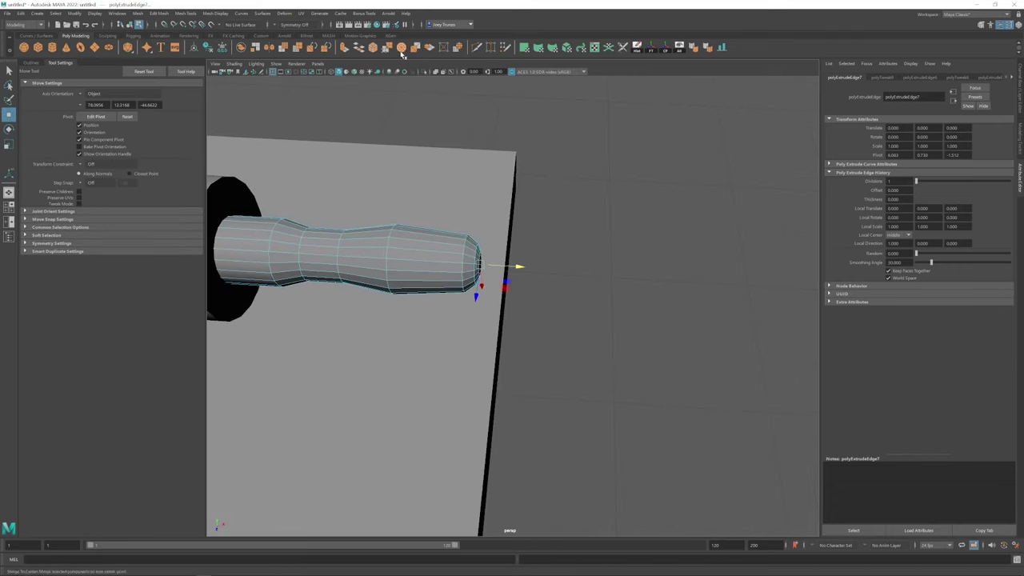
pyautogui.click(580, 233)
pyautogui.keyDown('alt'); pyautogui.moveTo(581, 232); pyautogui.dragTo(427, 331); pyautogui.keyUp('alt')
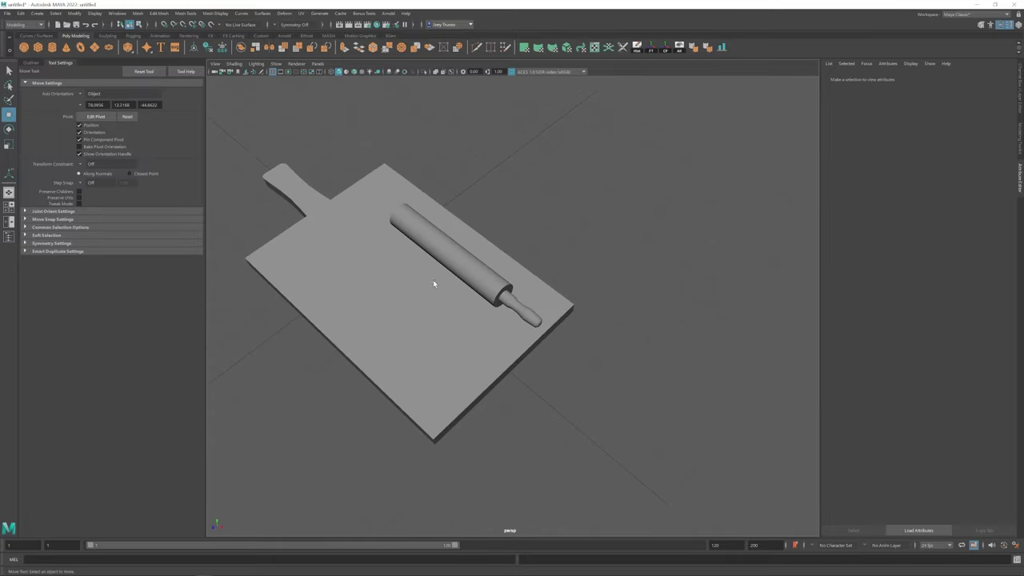
# - Duplicate the handle, rotate the copy, and move it to the pin's other end
pyautogui.keyDown('alt'); pyautogui.moveTo(432, 284); pyautogui.dragTo(571, 323, button='right'); pyautogui.keyUp('alt')
pyautogui.click(572, 322)
pyautogui.keyDown('alt'); pyautogui.moveTo(570, 321); pyautogui.dragTo(652, 276); pyautogui.keyUp('alt')
pyautogui.hotkey('ctrl', 'd')
pyautogui.press('e')
pyautogui.press('w')
# - Group both handles and the pin body together with Ctrl+G
pyautogui.click(612, 288)
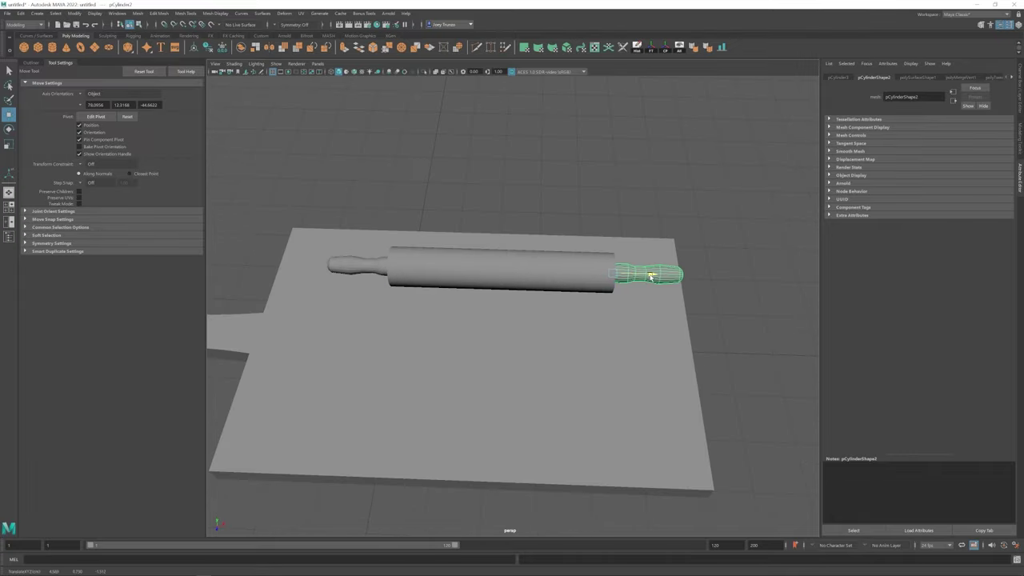
pyautogui.keyDown('shift'); pyautogui.click(352, 265); pyautogui.keyUp('shift')
pyautogui.keyDown('shift'); pyautogui.click(500, 270); pyautogui.keyUp('shift')
pyautogui.hotkey('ctrl', 'g')
pyautogui.keyDown('alt'); pyautogui.moveTo(501, 270); pyautogui.dragTo(525, 258); pyautogui.keyUp('alt')
# - Scale the rolling-pin body to fit the board
pyautogui.click(525, 256)
pyautogui.press('r')
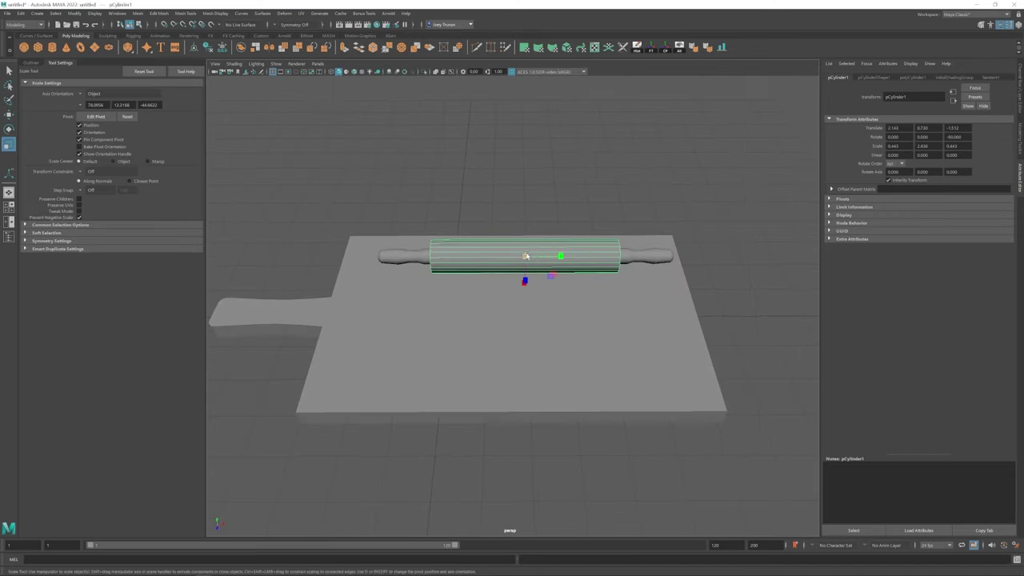
pyautogui.press('w')
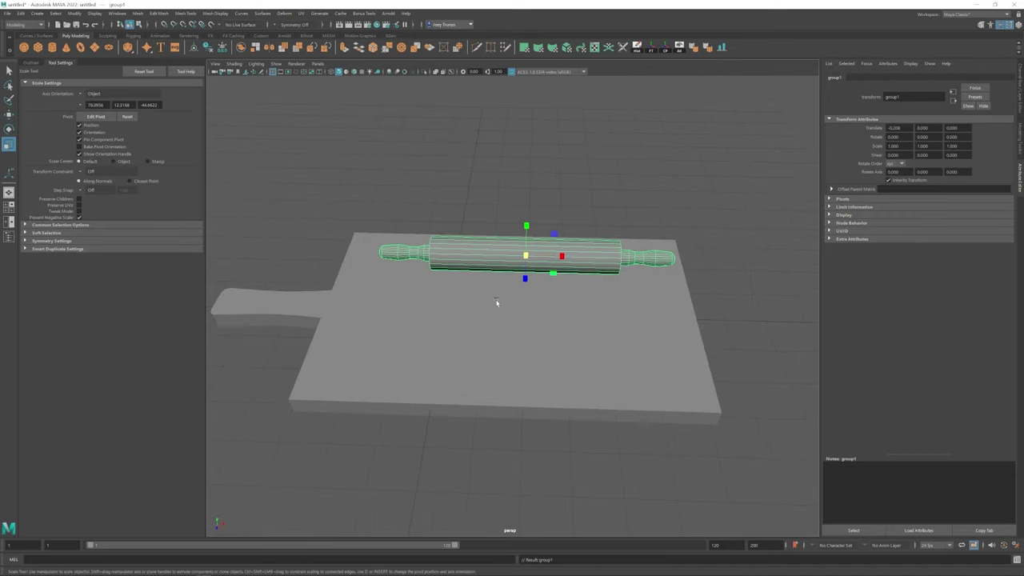
pyautogui.keyDown('alt'); pyautogui.moveTo(498, 366); pyautogui.dragTo(480, 280); pyautogui.keyUp('alt')
pyautogui.click(677, 303)
# - Adjust the rolling pin so it rests on the board, then deselect it
pyautogui.keyDown('alt'); pyautogui.moveTo(677, 304); pyautogui.dragTo(610, 373); pyautogui.keyUp('alt')
pyautogui.click(512, 256)
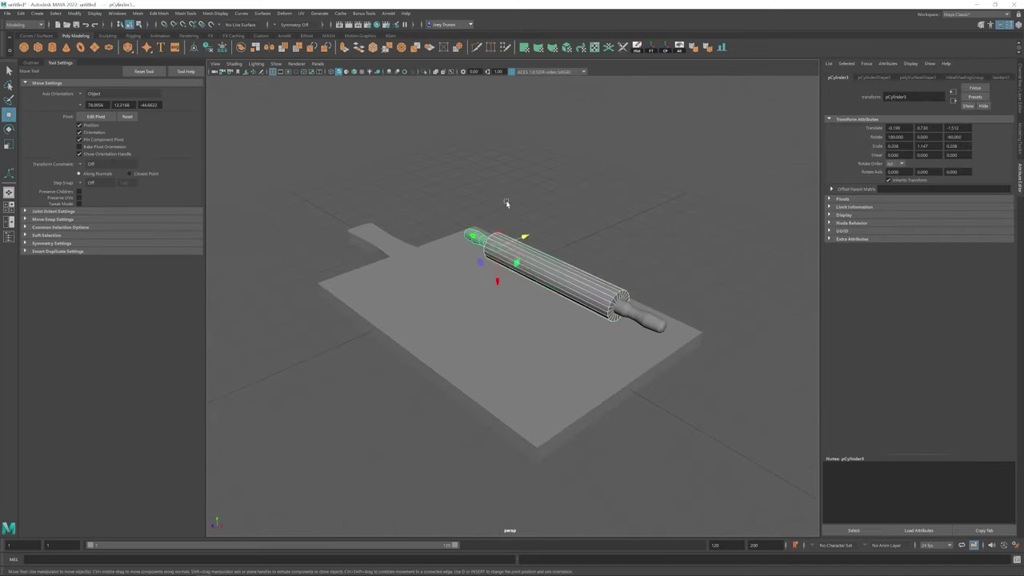
pyautogui.press('F9')
pyautogui.press('F8')
pyautogui.click(543, 172)
pyautogui.keyDown('alt'); pyautogui.moveTo(543, 172); pyautogui.dragTo(490, 366); pyautogui.keyUp('alt')
pyautogui.click(560, 288)
pyautogui.click(555, 323)
pyautogui.keyDown('alt'); pyautogui.moveTo(555, 323); pyautogui.dragTo(485, 320); pyautogui.keyUp('alt')
pyautogui.keyDown('alt'); pyautogui.moveTo(485, 320); pyautogui.dragTo(393, 281, button='right'); pyautogui.keyUp('alt')
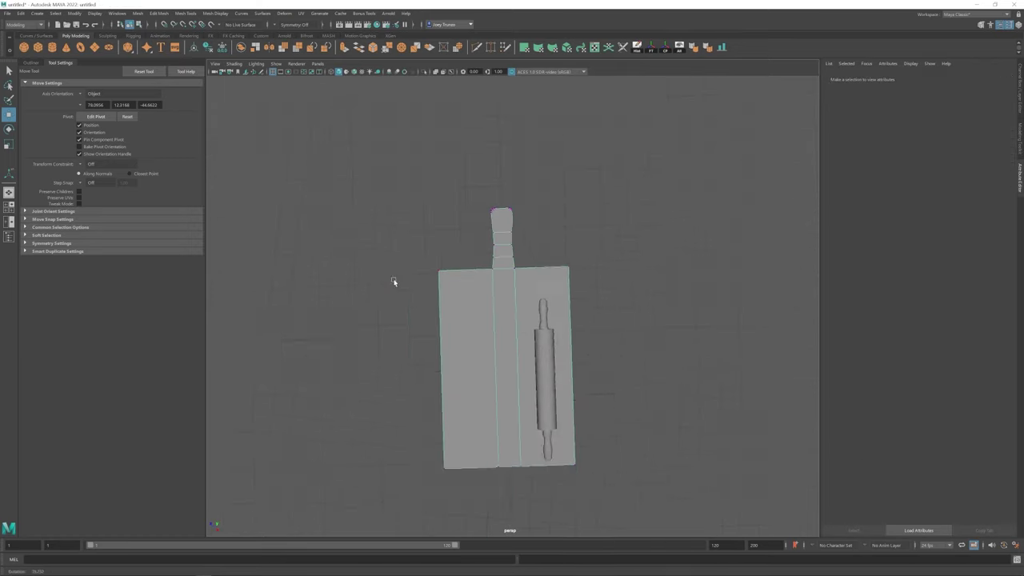
pyautogui.moveTo(477, 193); pyautogui.dragTo(537, 500)
pyautogui.scroll(5, 537, 499)
pyautogui.keyDown('alt'); pyautogui.moveTo(560, 384); pyautogui.dragTo(473, 333); pyautogui.keyUp('alt')
pyautogui.moveTo(473, 334); pyautogui.dragTo(403, 334, button='right')
pyautogui.moveTo(448, 276); pyautogui.dragTo(604, 322)
pyautogui.scroll(-3, 509, 396)
pyautogui.click(509, 395)
pyautogui.keyDown('alt'); pyautogui.moveTo(509, 395); pyautogui.dragTo(492, 334); pyautogui.keyUp('alt')
pyautogui.scroll(3, 492, 328)
pyautogui.keyDown('alt'); pyautogui.moveTo(435, 215); pyautogui.dragTo(482, 344); pyautogui.keyUp('alt')
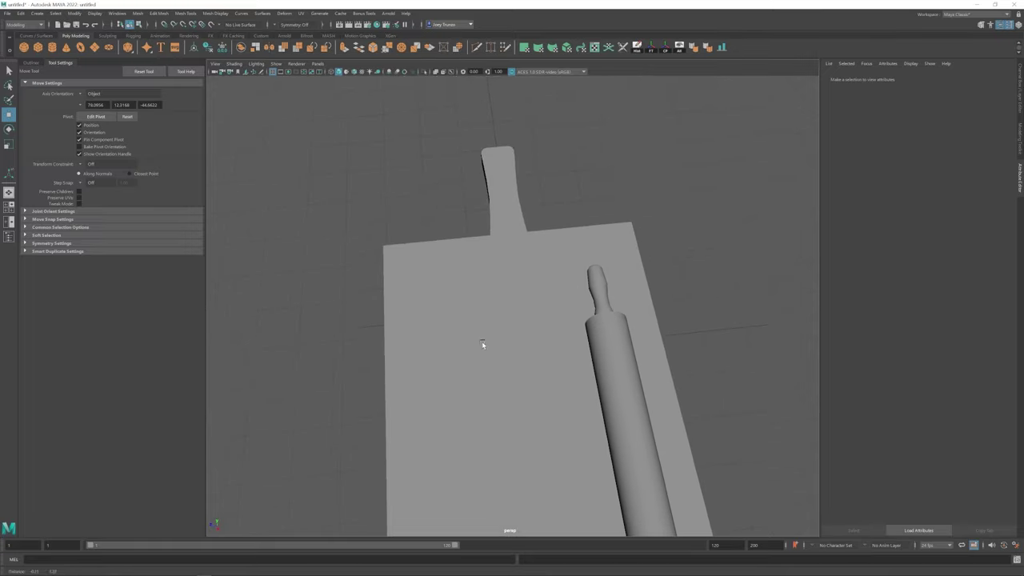
pyautogui.click(53, 48)
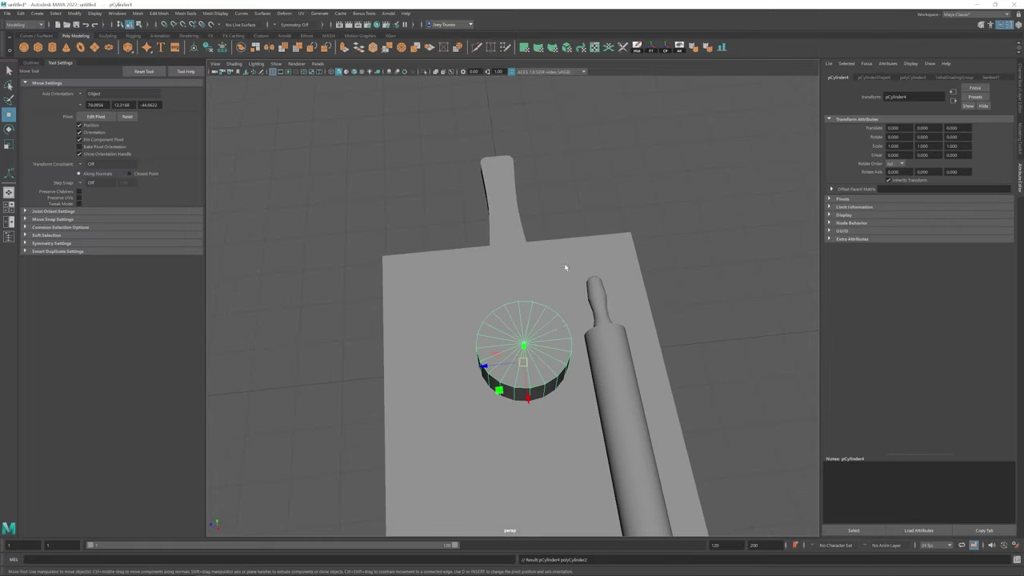
pyautogui.press('r')
pyautogui.press('Delete')
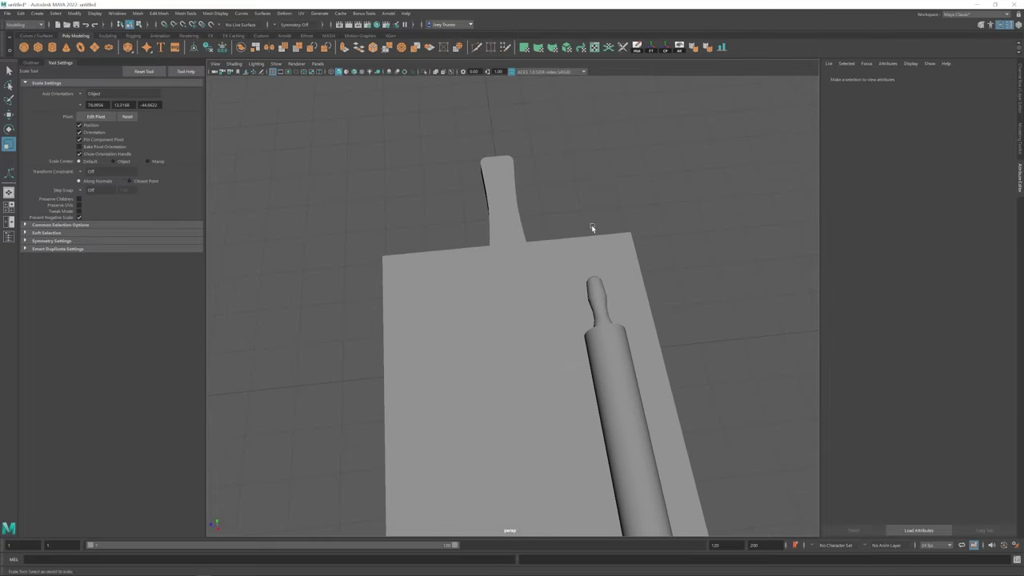
pyautogui.click(544, 342)
# - Move the small box up beside the rolling pin and make it taller
pyautogui.moveTo(524, 364); pyautogui.dragTo(626, 322)
pyautogui.moveTo(533, 246); pyautogui.dragTo(590, 336)
pyautogui.scroll(4, 517, 328)
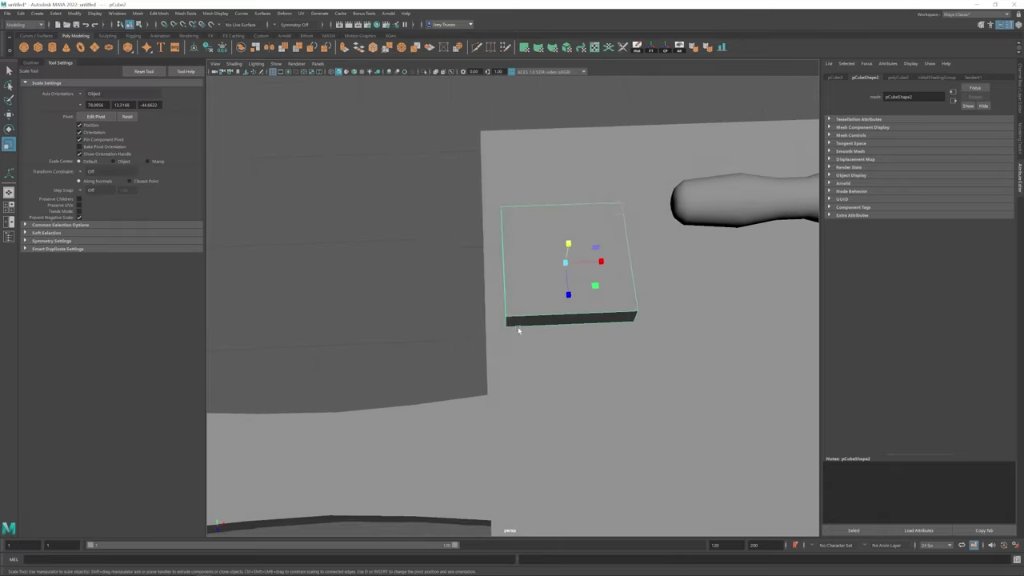
pyautogui.keyDown('alt'); pyautogui.moveTo(517, 329); pyautogui.dragTo(516, 330); pyautogui.keyUp('alt')
# - Insert evenly spaced edge loops across the box and scale them
pyautogui.click(181, 13)
pyautogui.click(200, 68)
pyautogui.click(512, 264)
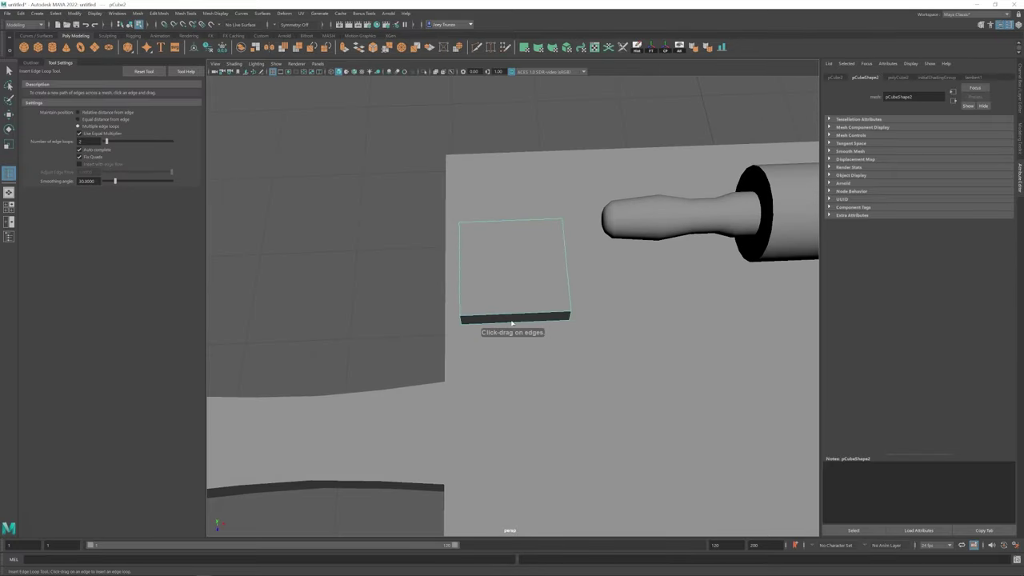
pyautogui.moveTo(512, 221); pyautogui.dragTo(456, 264)
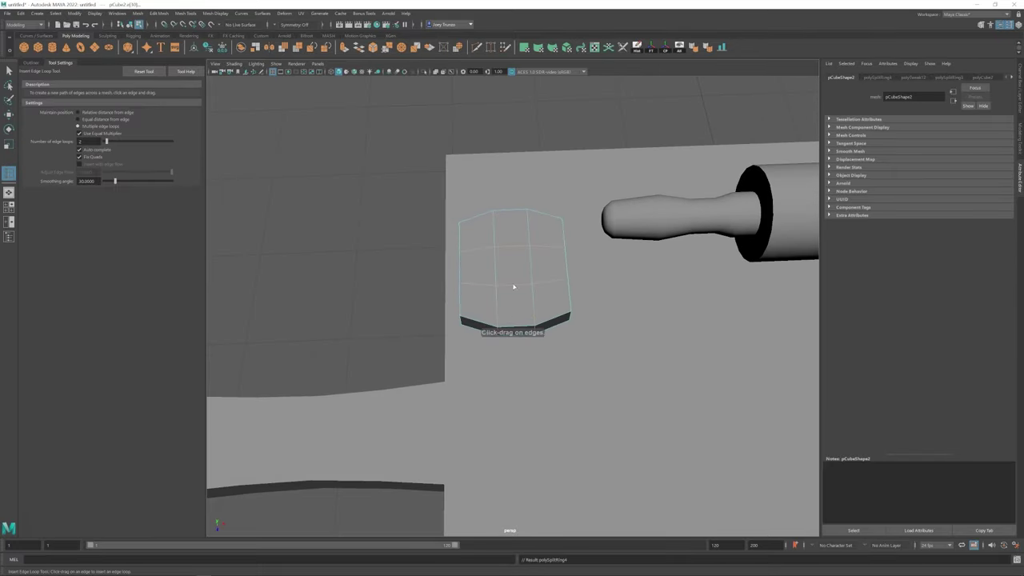
pyautogui.press('r')
pyautogui.keyDown('alt'); pyautogui.moveTo(554, 268); pyautogui.dragTo(423, 176); pyautogui.keyUp('alt')
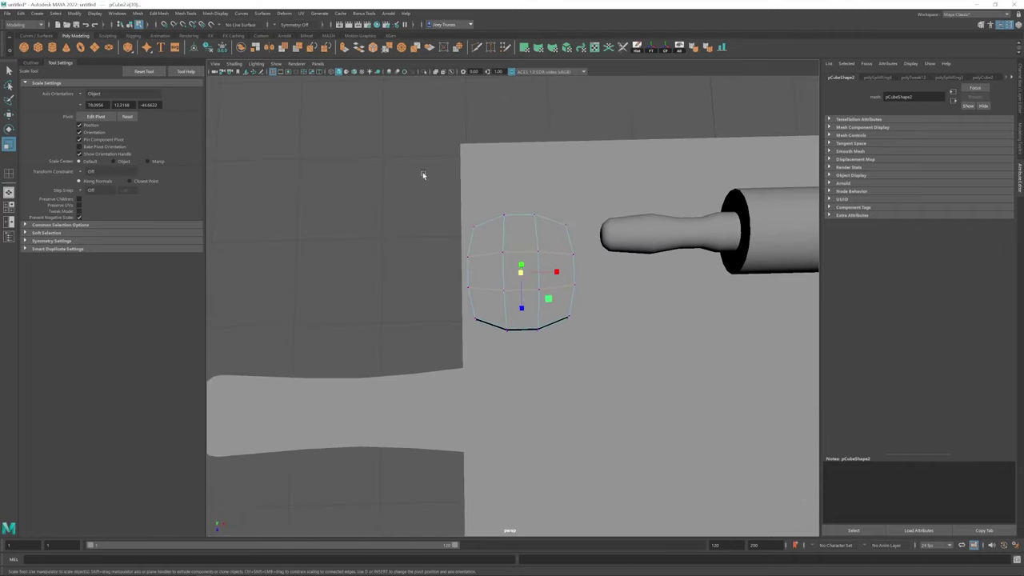
pyautogui.keyDown('alt'); pyautogui.moveTo(554, 272); pyautogui.dragTo(521, 222); pyautogui.keyUp('alt')
pyautogui.press('w')
pyautogui.keyDown('alt'); pyautogui.moveTo(477, 287); pyautogui.dragTo(601, 318); pyautogui.keyUp('alt')
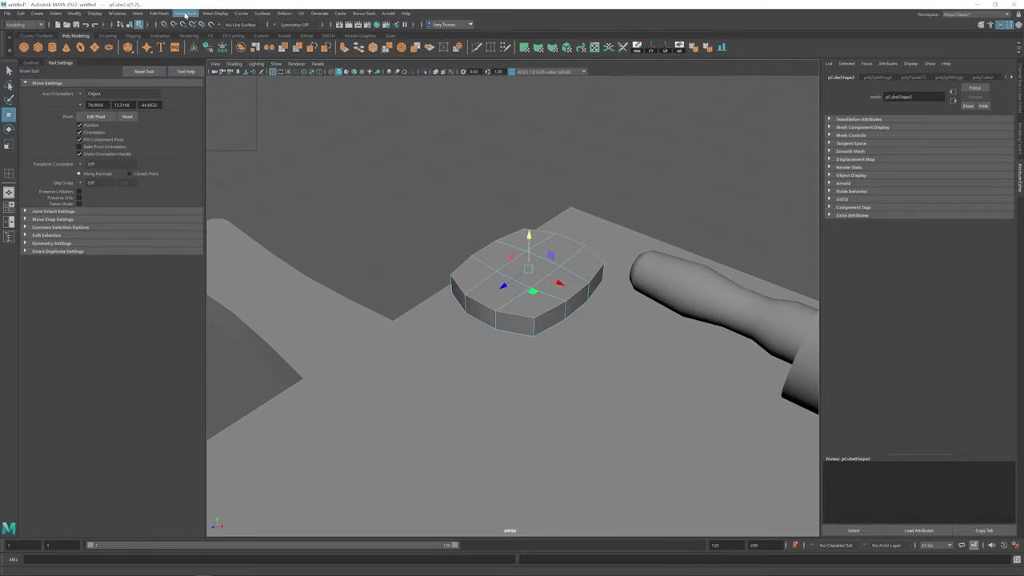
# - Bevel the box's selected edges with a slightly narrower width
pyautogui.click(159, 14)
pyautogui.click(168, 43)
pyautogui.moveTo(932, 144); pyautogui.dragTo(928, 144)
pyautogui.press('w')
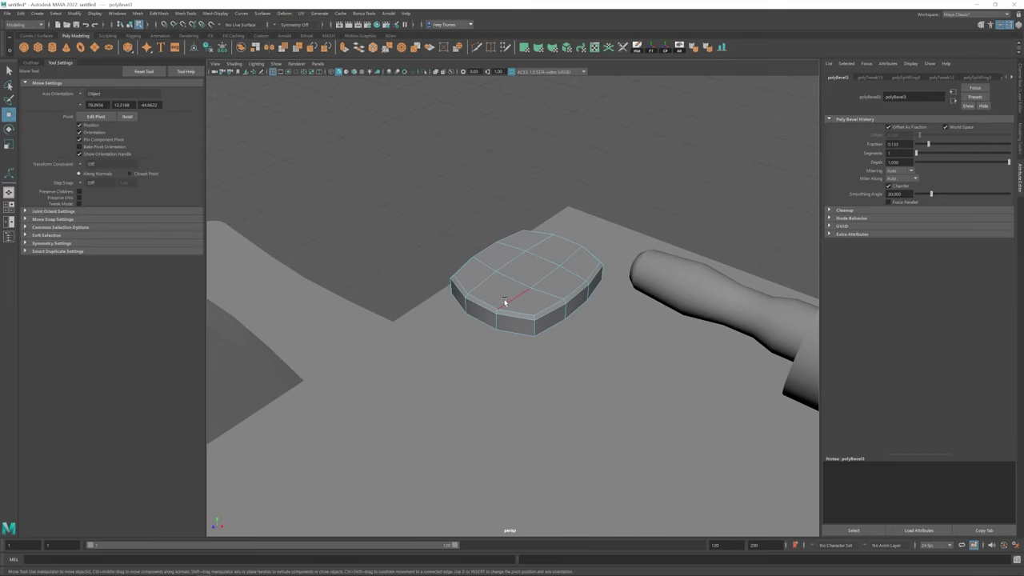
pyautogui.moveTo(526, 286)
pyautogui.keyDown('alt'); pyautogui.mouseDown()
pyautogui.moveTo(494, 275)
pyautogui.moveTo(530, 315)
pyautogui.moveTo(536, 275)
pyautogui.mouseUp(); pyautogui.keyUp('alt')
# - Delete the box's selected top faces to open it
pyautogui.press('F8')
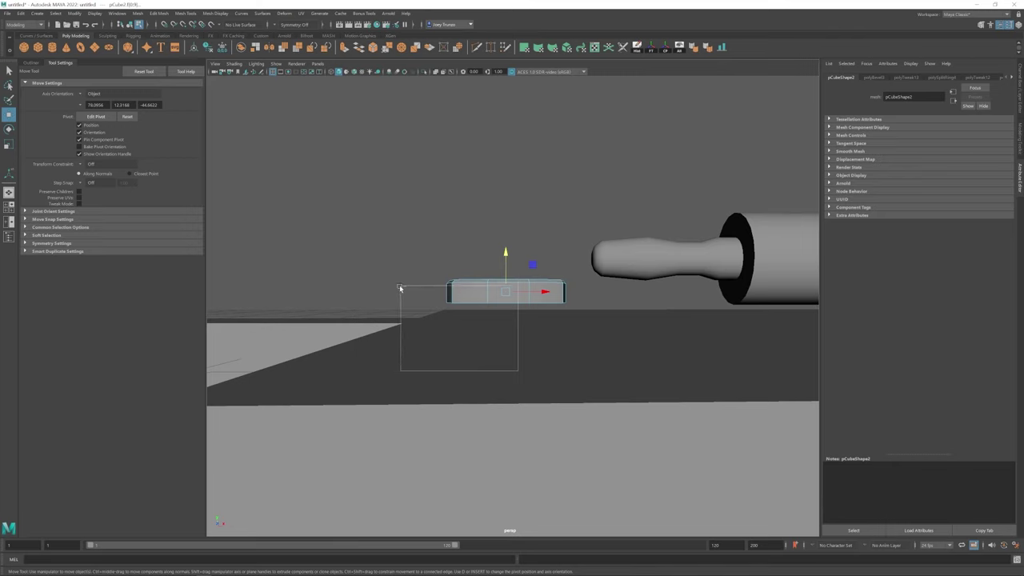
pyautogui.press('F8')
pyautogui.keyDown('alt'); pyautogui.moveTo(350, 370); pyautogui.dragTo(528, 264); pyautogui.keyUp('alt')
pyautogui.press('r')
pyautogui.press('Delete')
# - Extrude the opening's border edges twice and scale the new ring inward around the hole
pyautogui.keyDown('shift'); pyautogui.moveTo(664, 312); pyautogui.dragTo(686, 320, button='right'); pyautogui.keyUp('shift')
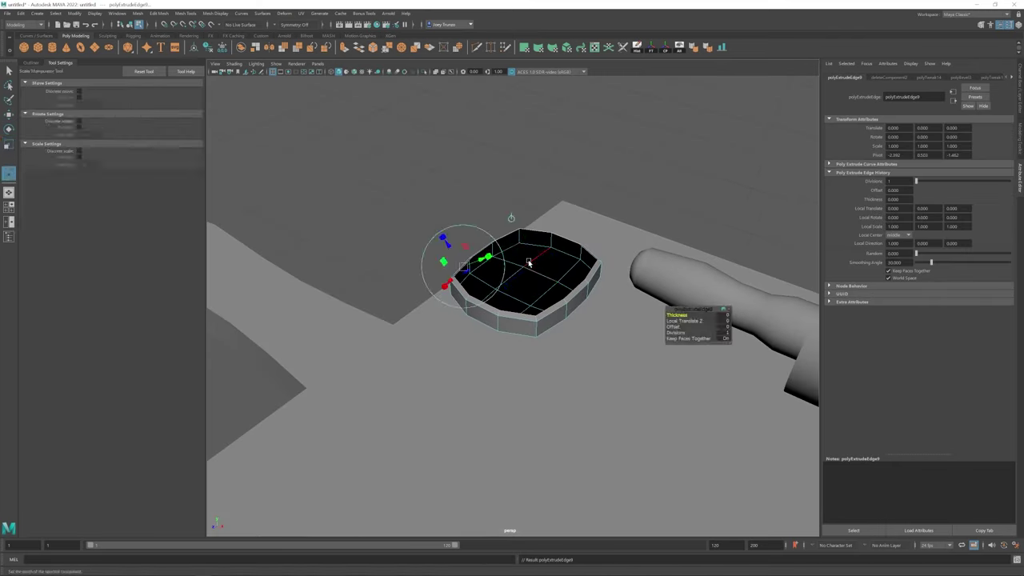
pyautogui.press('w')
pyautogui.hotkey('ctrl', 'e')
pyautogui.press('r')
pyautogui.moveTo(540, 260); pyautogui.dragTo(555, 286)
pyautogui.press('w')
pyautogui.press('r')
pyautogui.keyDown('shift'); pyautogui.moveTo(661, 308); pyautogui.dragTo(680, 321, button='right'); pyautogui.keyUp('shift')
pyautogui.press('w')
# - Select the disc's top vertices from above and scale them, then undo the change
pyautogui.keyDown('alt'); pyautogui.moveTo(680, 321); pyautogui.dragTo(664, 306); pyautogui.keyUp('alt')
pyautogui.moveTo(664, 306); pyautogui.dragTo(662, 199, button='right')
pyautogui.click(662, 198)
pyautogui.keyDown('alt'); pyautogui.moveTo(661, 198); pyautogui.dragTo(516, 345); pyautogui.keyUp('alt')
pyautogui.click(521, 293)
pyautogui.keyDown('alt'); pyautogui.moveTo(521, 292); pyautogui.dragTo(497, 240); pyautogui.keyUp('alt')
pyautogui.moveTo(380, 179); pyautogui.dragTo(595, 260)
pyautogui.press('r')
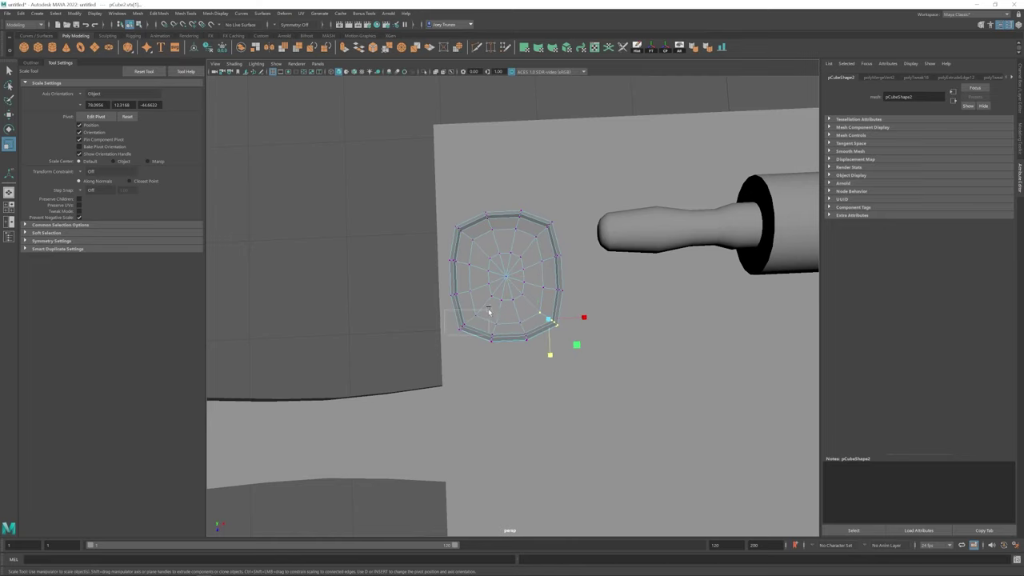
pyautogui.keyDown('alt'); pyautogui.moveTo(505, 276); pyautogui.dragTo(471, 318); pyautogui.keyUp('alt')
pyautogui.press('w')
pyautogui.hotkey('ctrl', 'z')
# - Extrude the selected edge ring twice more and scale it to form the inset floor
pyautogui.click(498, 297)
pyautogui.moveTo(616, 252); pyautogui.dragTo(369, 289)
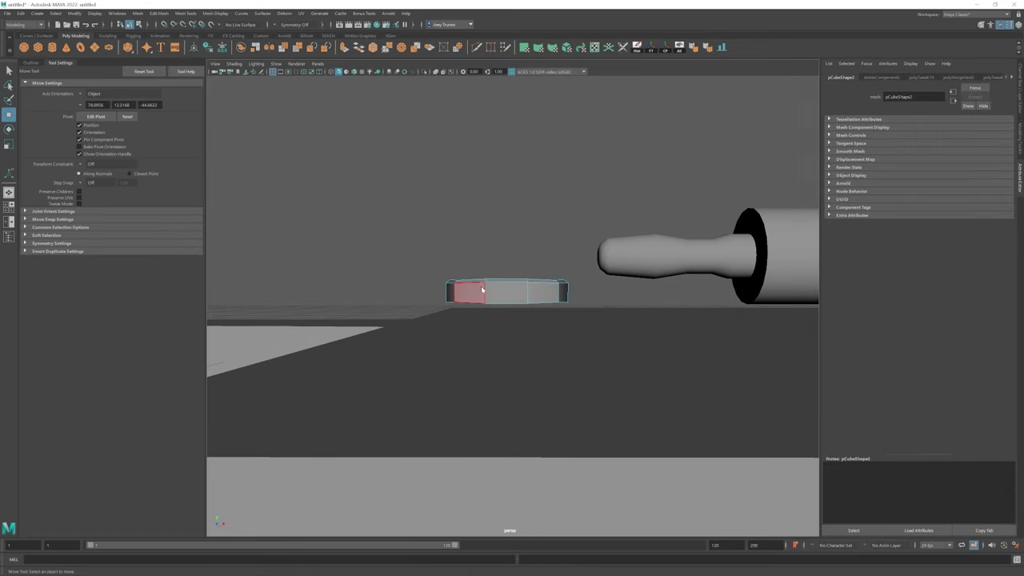
pyautogui.keyDown('alt'); pyautogui.moveTo(483, 290); pyautogui.dragTo(512, 260); pyautogui.keyUp('alt')
pyautogui.hotkey('ctrl', 'e')
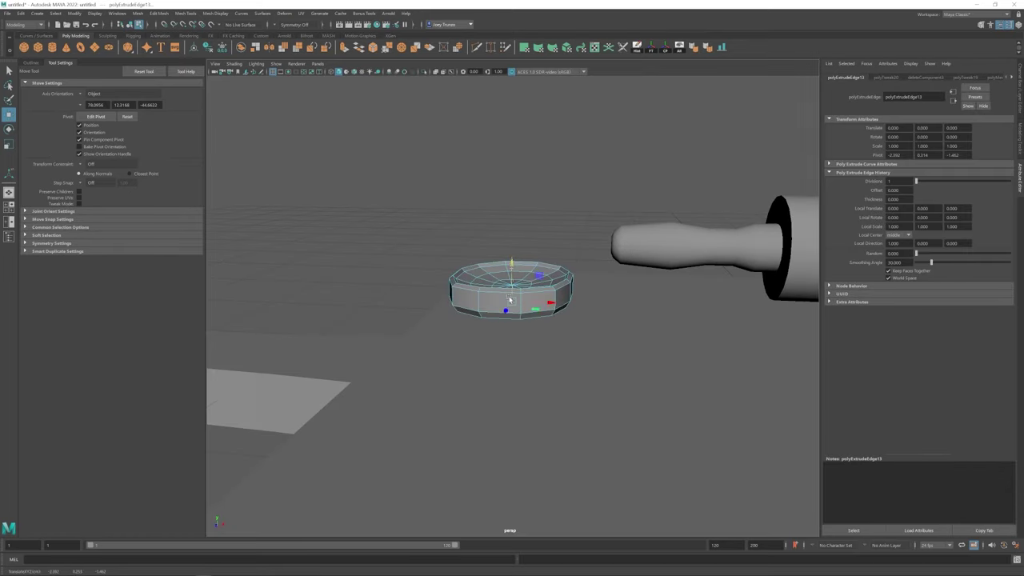
pyautogui.keyDown('alt'); pyautogui.moveTo(510, 298); pyautogui.dragTo(579, 318); pyautogui.keyUp('alt')
pyautogui.hotkey('ctrl', 'e')
pyautogui.press('r')
# - Return to object mode and frame the finished shallow bowl from above
pyautogui.press('F8')
pyautogui.press('w')
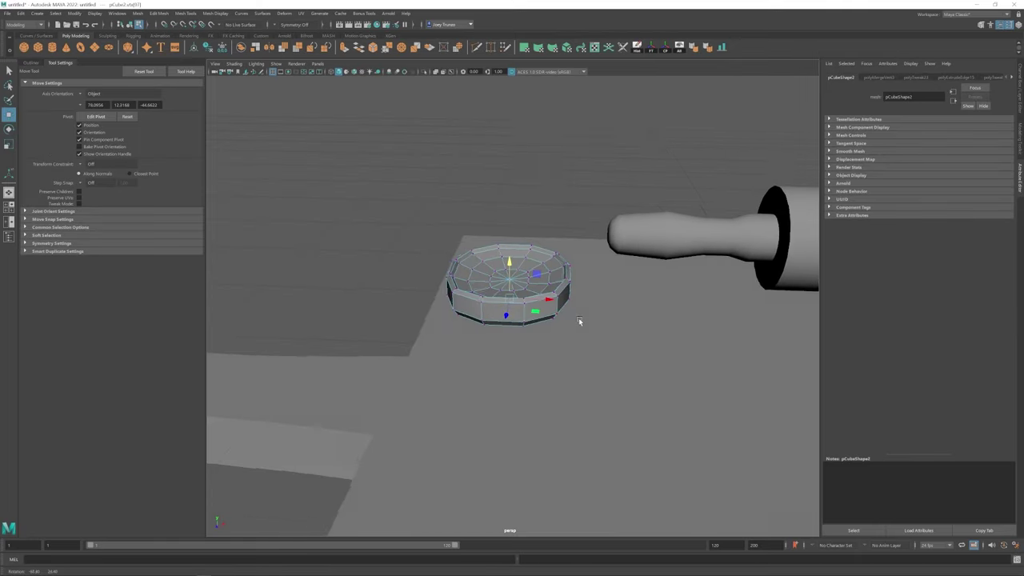
pyautogui.press('f')
pyautogui.keyDown('alt'); pyautogui.moveTo(304, 163); pyautogui.dragTo(512, 292); pyautogui.keyUp('alt')
pyautogui.keyDown('alt'); pyautogui.moveTo(515, 322); pyautogui.dragTo(514, 279, button='middle'); pyautogui.keyUp('alt')
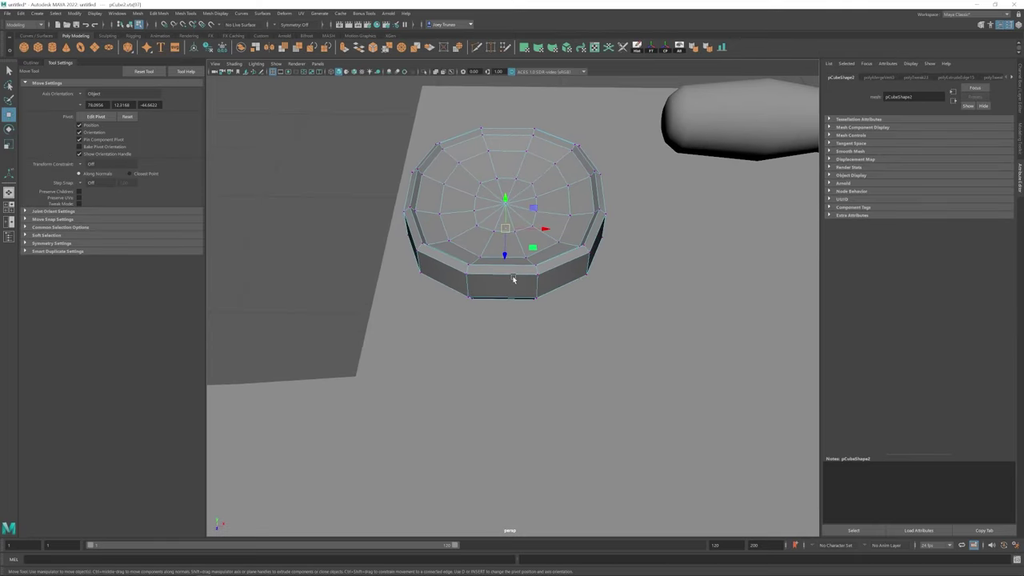
pyautogui.click(186, 14)
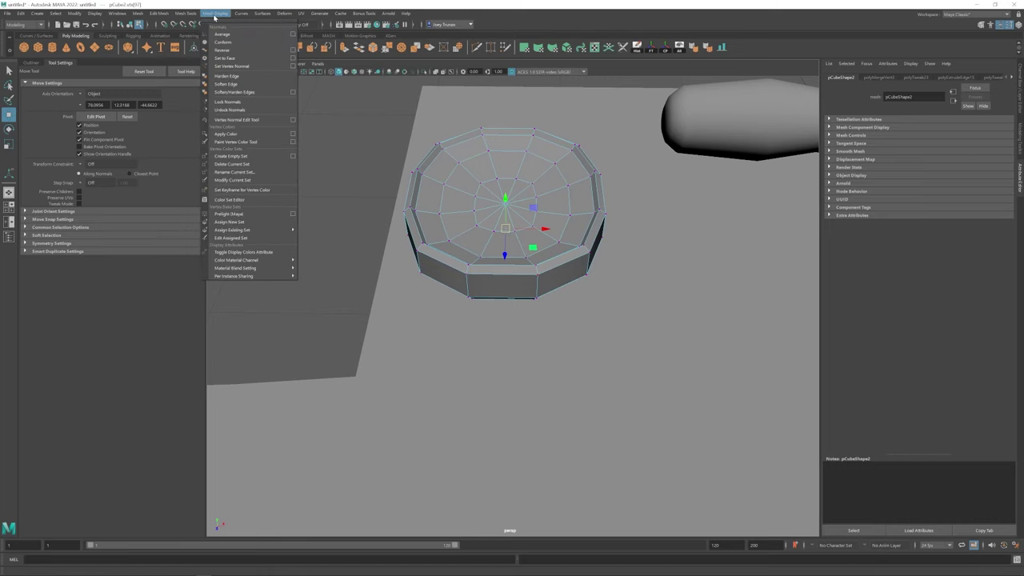
# - Insert an edge loop around the bowl's side wall
pyautogui.click(200, 76)
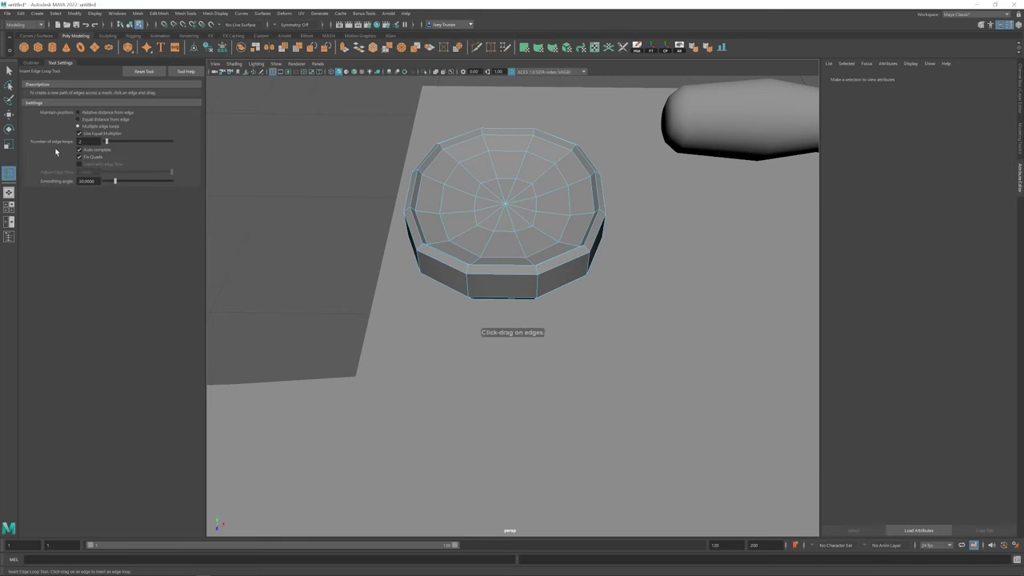
pyautogui.click(485, 266)
pyautogui.keyDown('alt'); pyautogui.moveTo(504, 130); pyautogui.dragTo(512, 273); pyautogui.keyUp('alt')
pyautogui.press('w')
# - Circularize the selected side faces into a round patch and rotate it to start the handle
pyautogui.keyDown('shift'); pyautogui.click(490, 293); pyautogui.keyUp('shift')
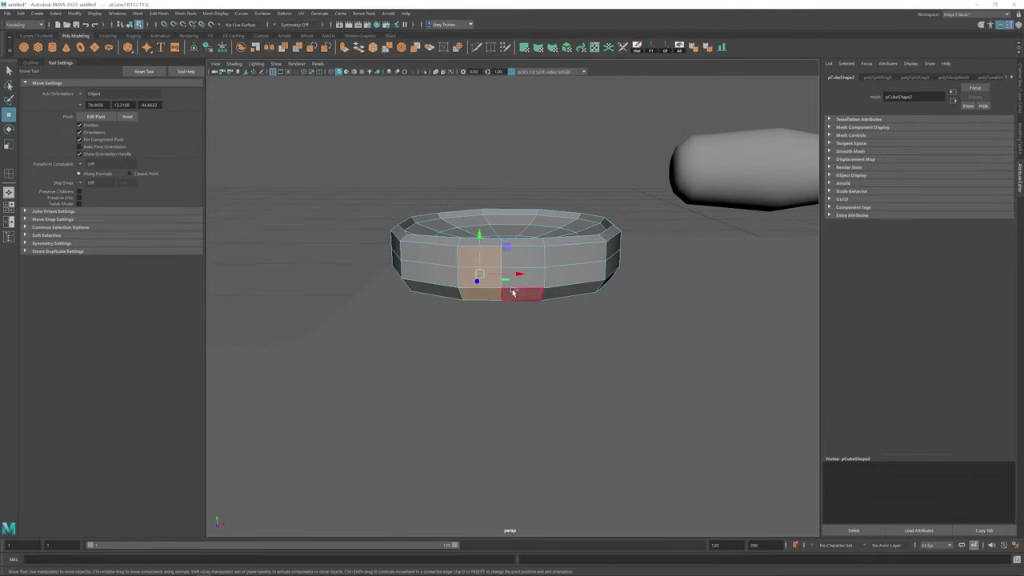
pyautogui.keyDown('shift'); pyautogui.moveTo(528, 276); pyautogui.dragTo(663, 306, button='right'); pyautogui.keyUp('shift')
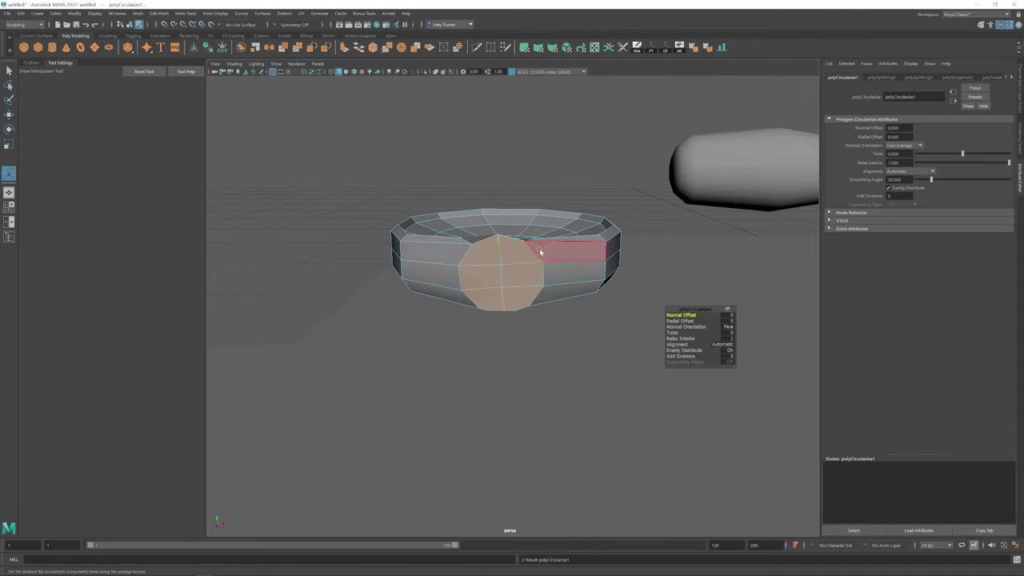
pyautogui.press('r')
pyautogui.keyDown('alt'); pyautogui.moveTo(513, 288); pyautogui.dragTo(573, 286); pyautogui.keyUp('alt')
pyautogui.press('w')
pyautogui.press('e')
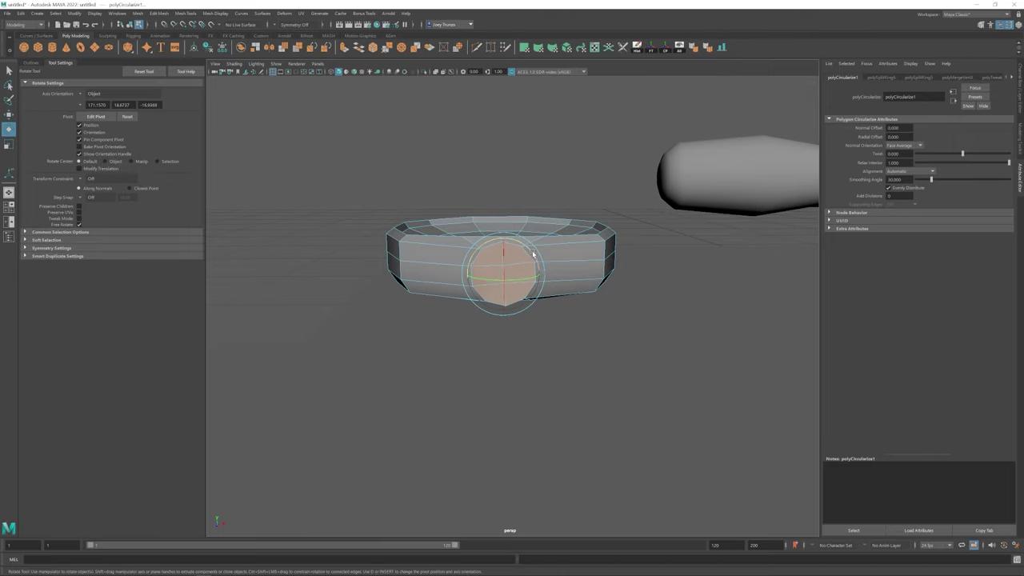
pyautogui.keyDown('alt'); pyautogui.moveTo(535, 255); pyautogui.dragTo(560, 292); pyautogui.keyUp('alt')
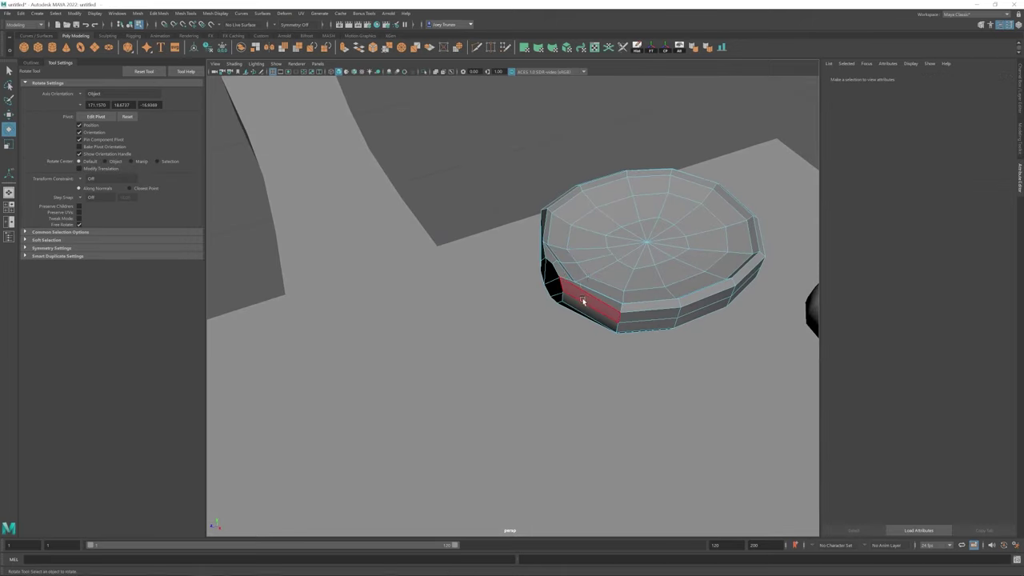
pyautogui.click(563, 290)
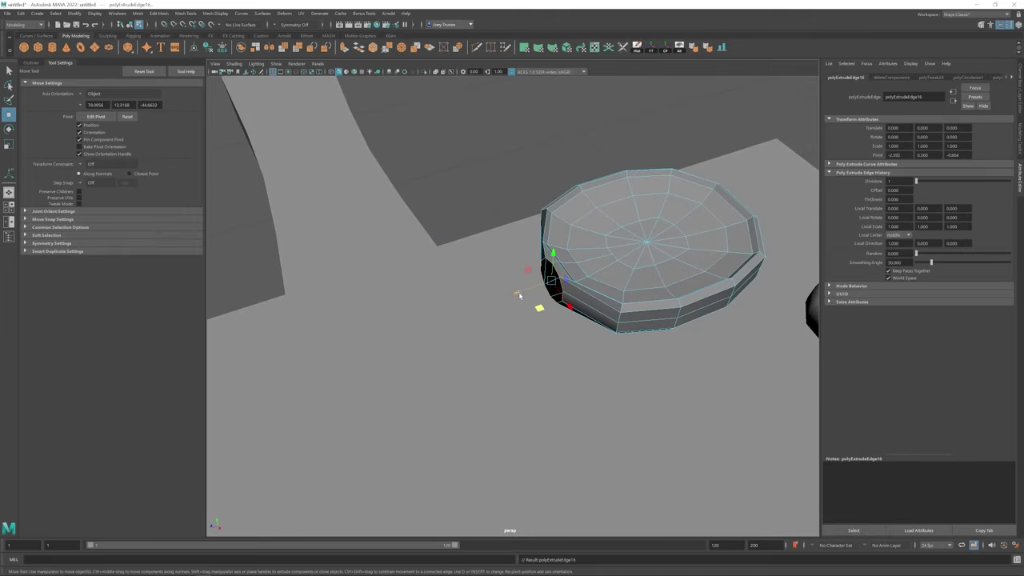
pyautogui.scroll(-5, 512, 304)
pyautogui.keyDown('alt'); pyautogui.moveTo(480, 312); pyautogui.dragTo(561, 296); pyautogui.keyUp('alt')
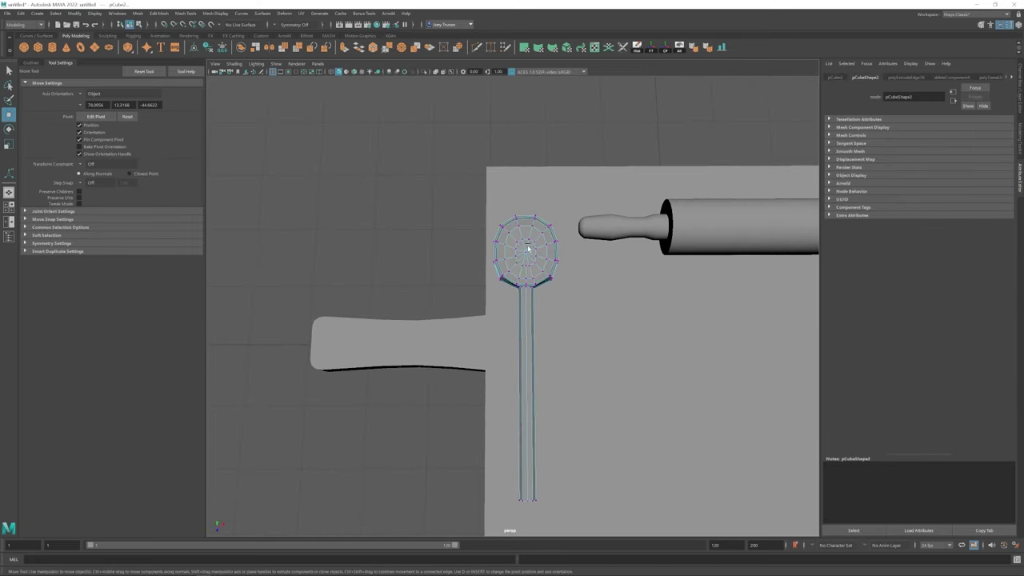
# - Scale the spoon head into an oval and soft-select move the handle down onto the board
pyautogui.moveTo(462, 203); pyautogui.dragTo(514, 318)
pyautogui.press('r')
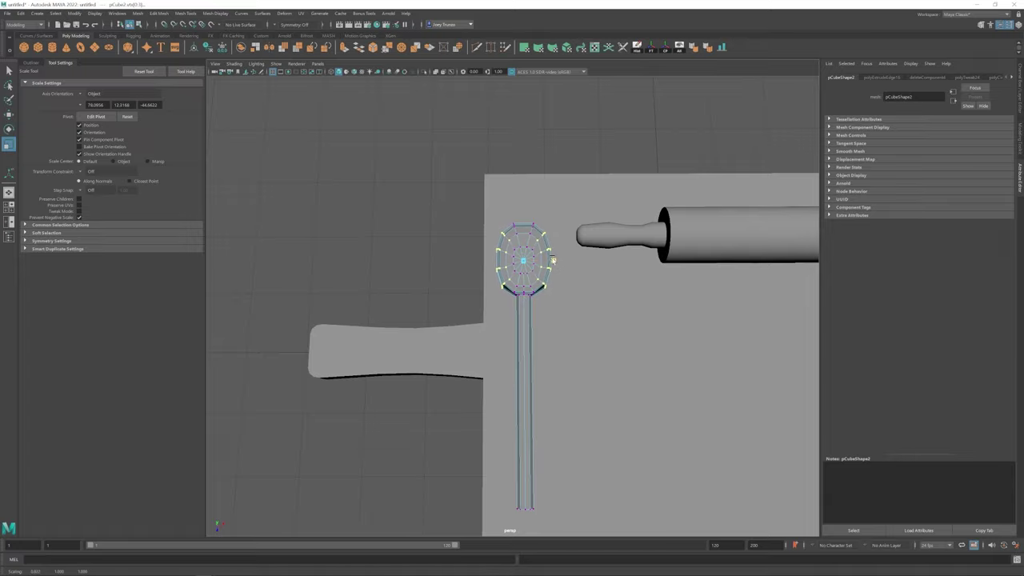
pyautogui.keyDown('alt'); pyautogui.moveTo(552, 260); pyautogui.dragTo(464, 345); pyautogui.keyUp('alt')
pyautogui.scroll(3, 600, 350)
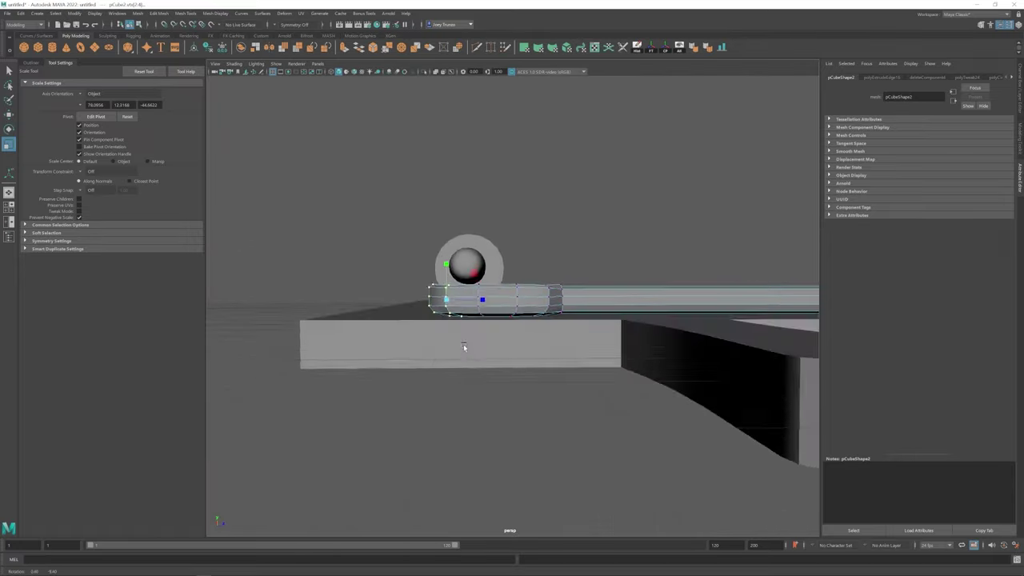
pyautogui.press('b')
pyautogui.press('w')
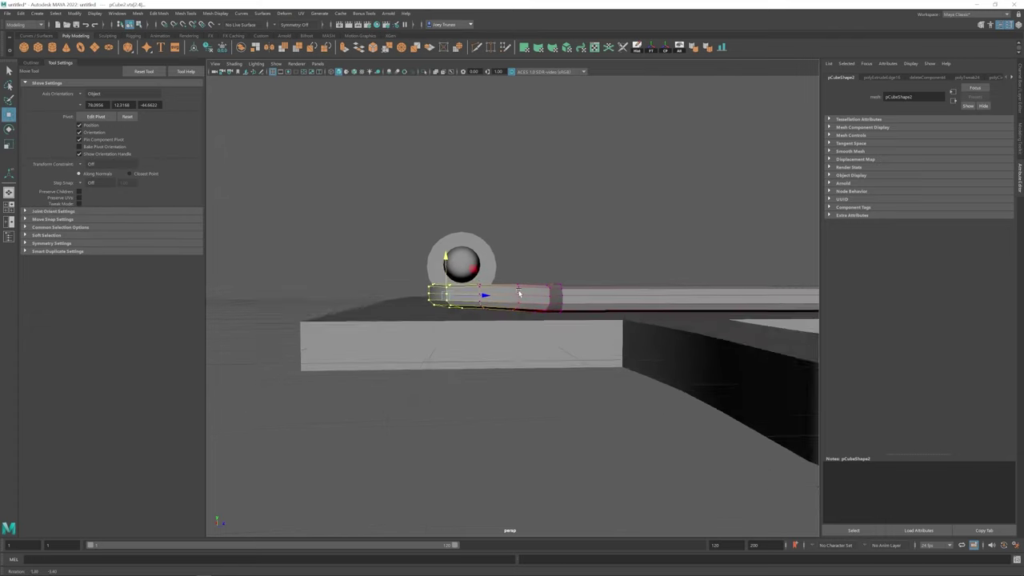
pyautogui.keyDown('alt'); pyautogui.moveTo(520, 295); pyautogui.dragTo(405, 307); pyautogui.keyUp('alt')
pyautogui.press('F8')
# - Select the spoon and insert a new edge loop along its length
pyautogui.click(434, 206)
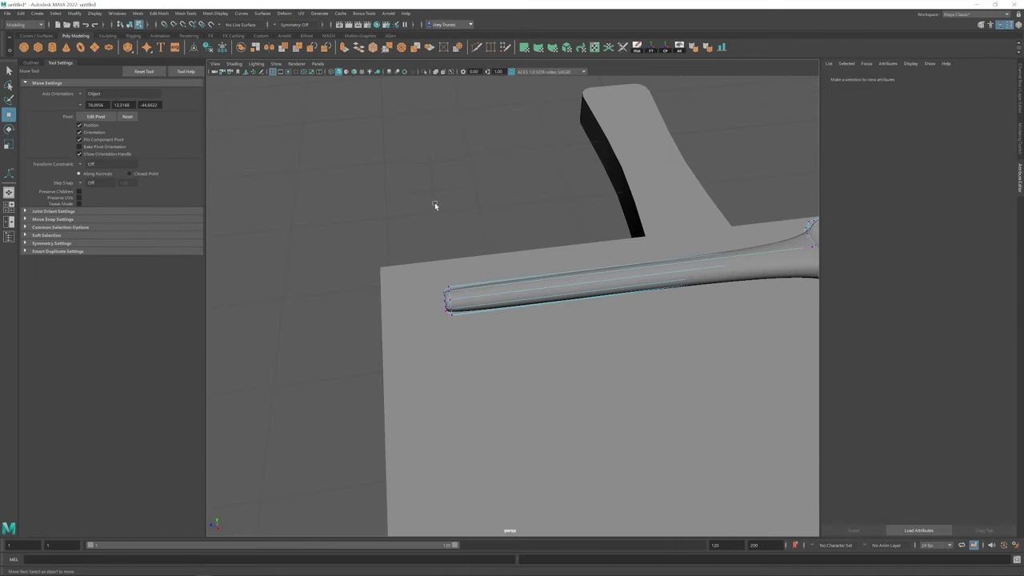
pyautogui.keyDown('alt'); pyautogui.moveTo(434, 206); pyautogui.dragTo(494, 400); pyautogui.keyUp('alt')
pyautogui.click(455, 360)
pyautogui.scroll(5, 465, 289)
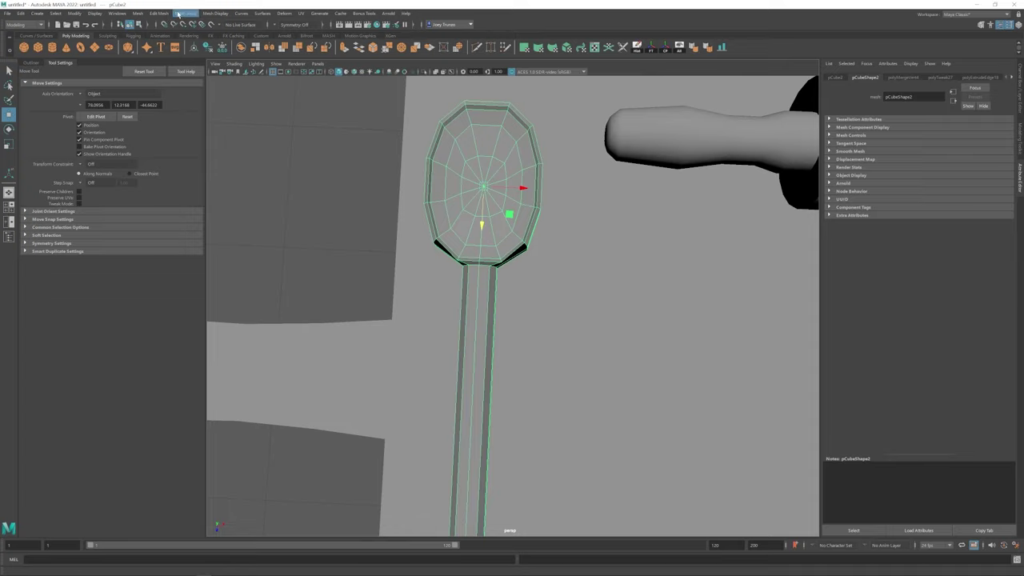
pyautogui.keyDown('shift'); pyautogui.moveTo(484, 240); pyautogui.dragTo(480, 324, button='right'); pyautogui.keyUp('shift')
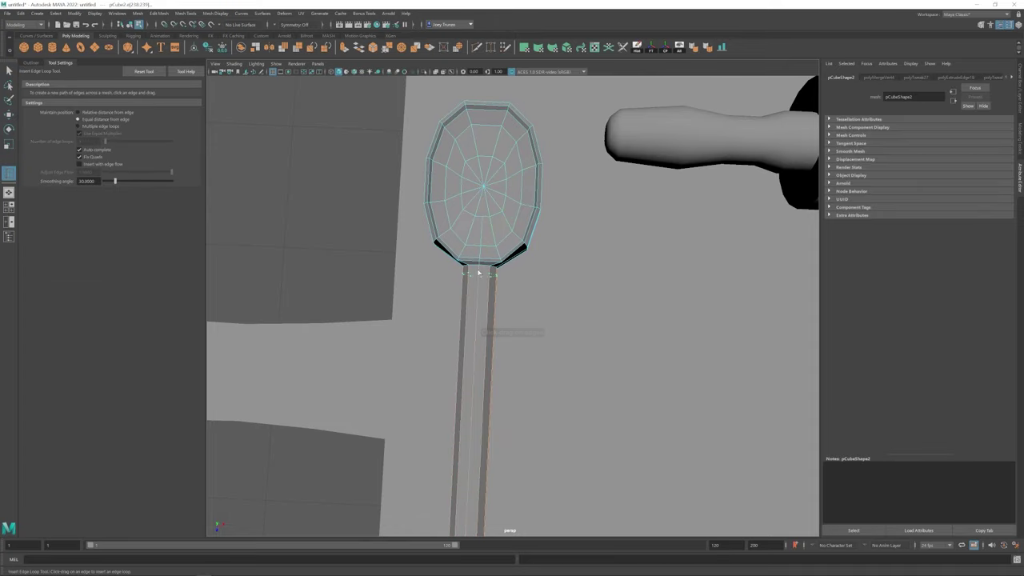
pyautogui.click(479, 273)
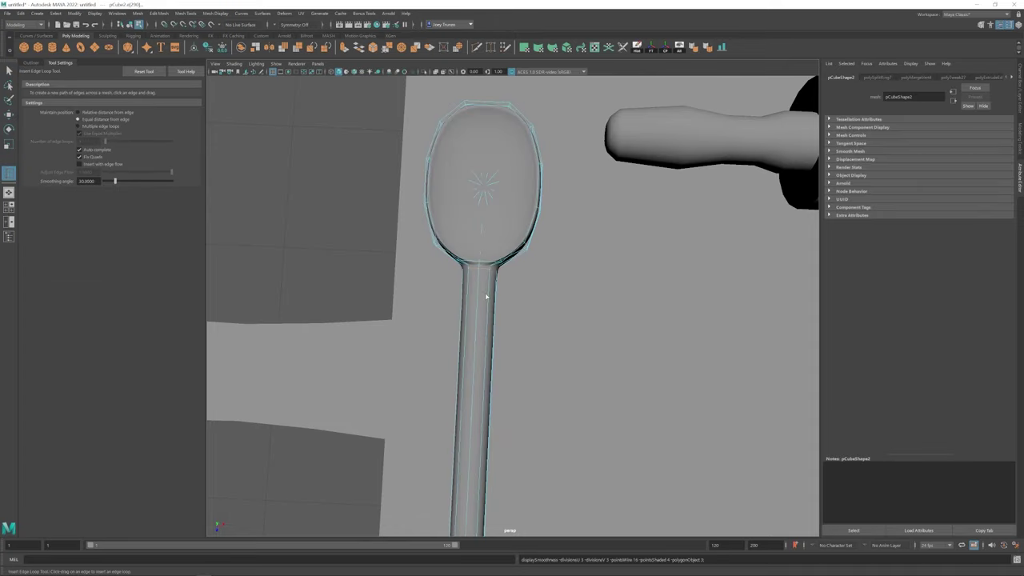
pyautogui.keyDown('alt'); pyautogui.moveTo(488, 291); pyautogui.dragTo(544, 312); pyautogui.keyUp('alt')
pyautogui.keyDown('alt'); pyautogui.moveTo(544, 313); pyautogui.dragTo(665, 381, button='right'); pyautogui.keyUp('alt')
pyautogui.keyDown('alt'); pyautogui.moveTo(665, 382); pyautogui.dragTo(489, 319); pyautogui.keyUp('alt')
# - Extrude and scale the face at the spoon's neck, checking the smoothed preview
pyautogui.keyDown('shift'); pyautogui.moveTo(489, 319); pyautogui.dragTo(487, 336, button='right'); pyautogui.keyUp('shift')
pyautogui.press('r')
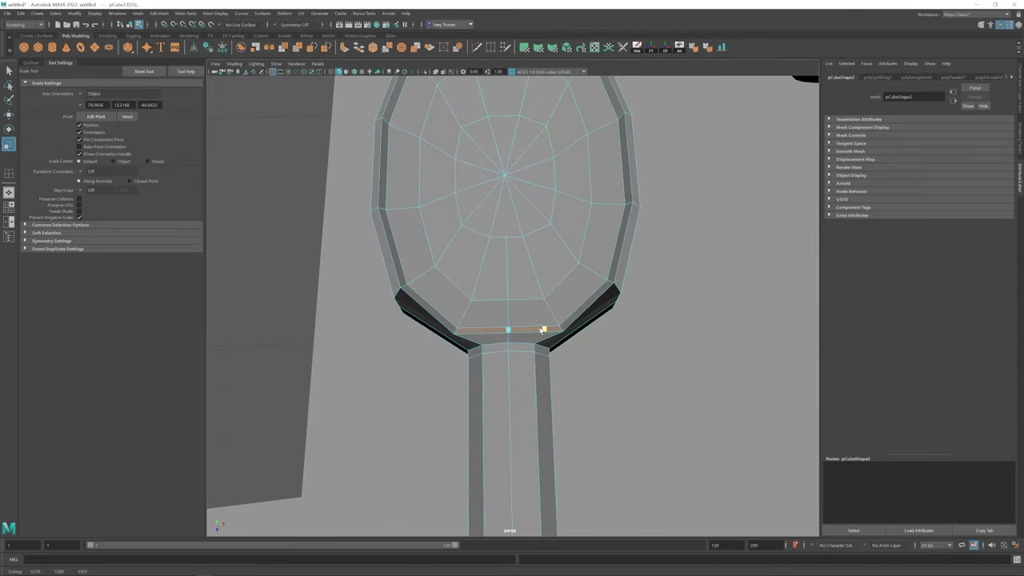
pyautogui.keyDown('alt'); pyautogui.moveTo(520, 321); pyautogui.dragTo(512, 300); pyautogui.keyUp('alt')
pyautogui.press('3')
pyautogui.press('1')
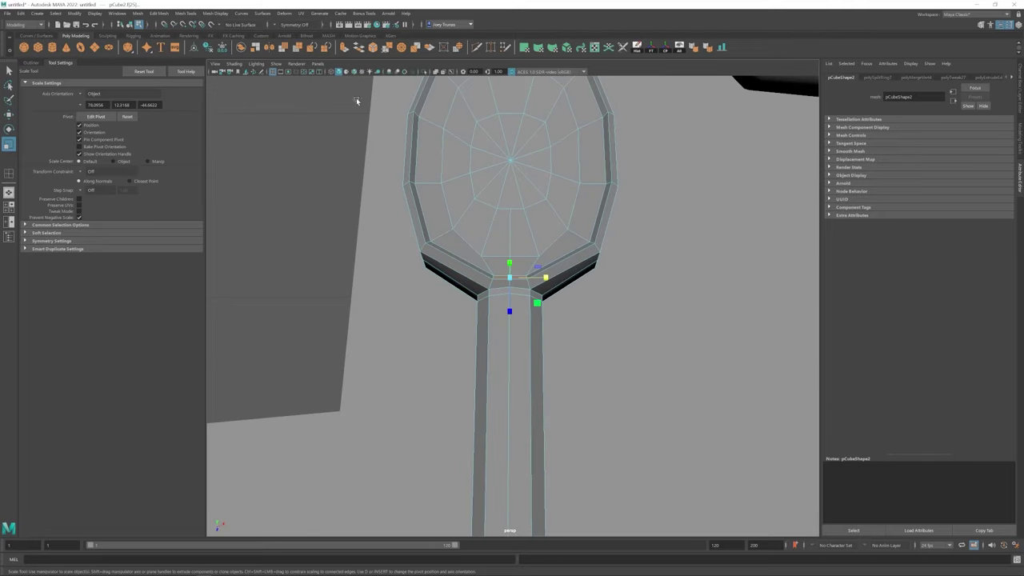
# - Insert another edge loop near the spoon head's rim and position it
pyautogui.click(185, 13)
pyautogui.click(201, 75)
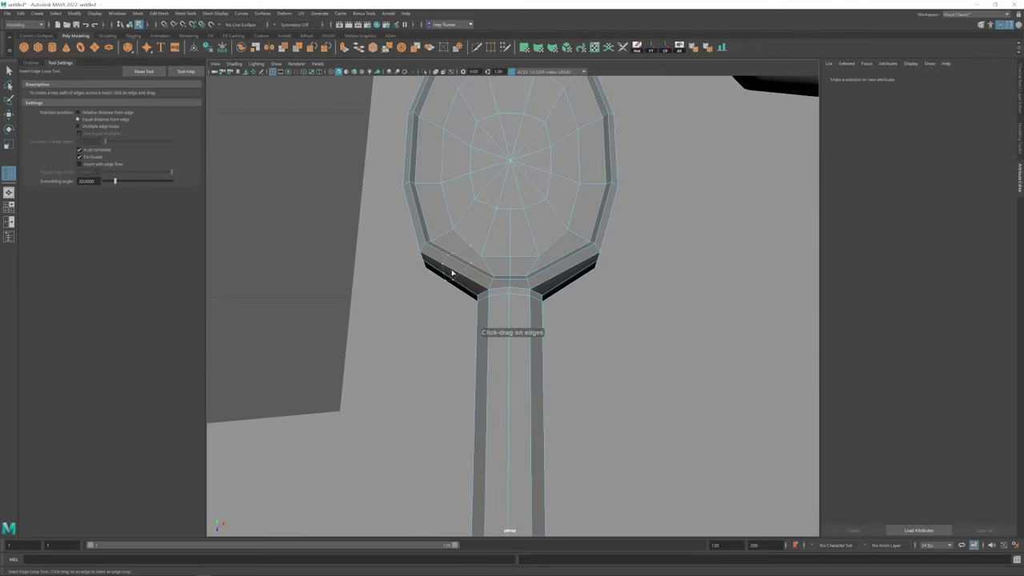
pyautogui.click(549, 267)
pyautogui.press('w')
pyautogui.keyDown('alt'); pyautogui.moveTo(549, 268); pyautogui.dragTo(523, 293); pyautogui.keyUp('alt')
pyautogui.hotkey('ctrl', 'z')
pyautogui.hotkey('ctrl', 'z')
pyautogui.hotkey('ctrl', 'z')
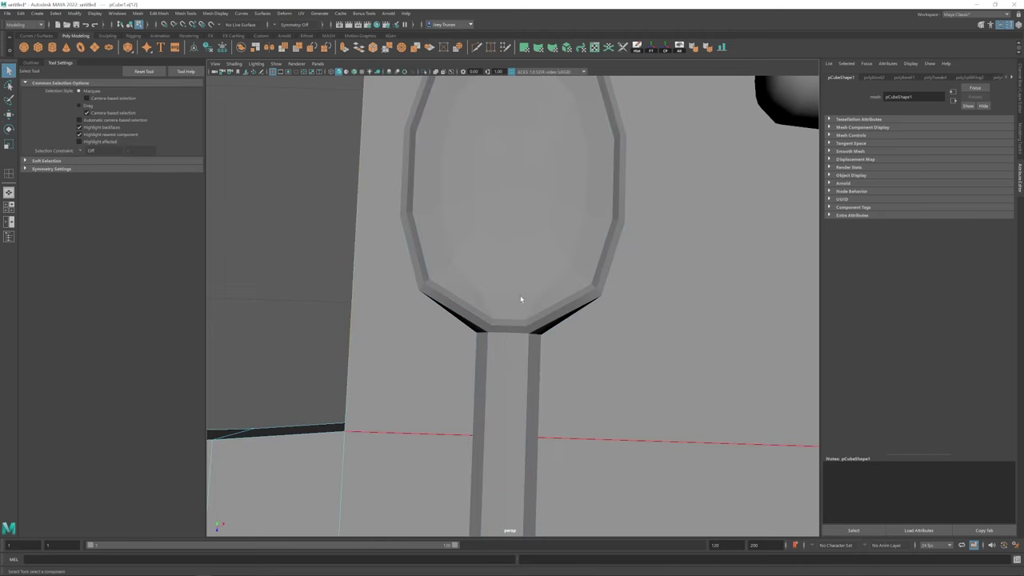
pyautogui.press('r')
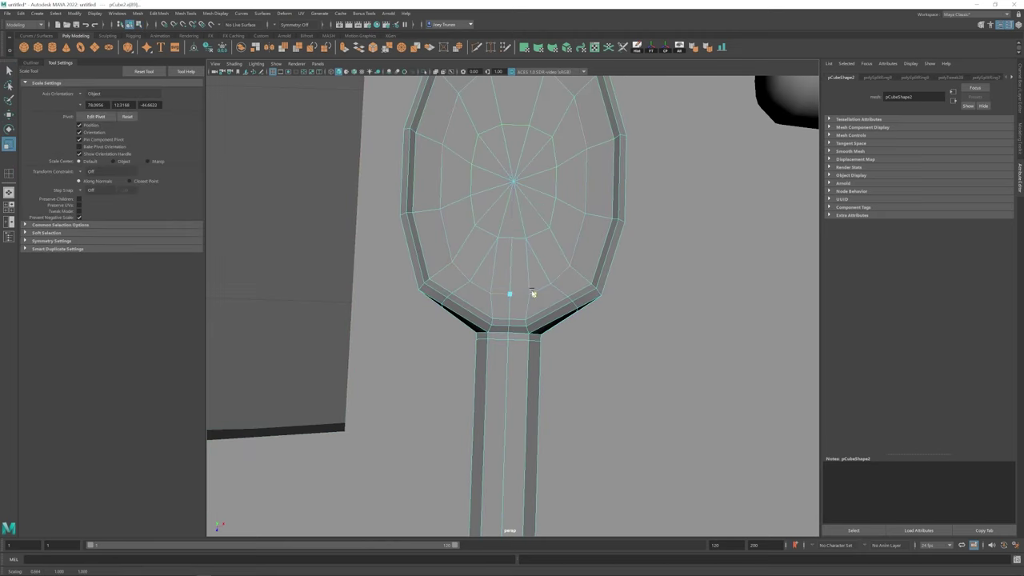
# - Target-weld stray vertices at the neck and soft-select the head's tip side
pyautogui.moveTo(528, 305)
pyautogui.keyDown('alt'); pyautogui.mouseDown()
pyautogui.moveTo(553, 338)
pyautogui.moveTo(520, 280)
pyautogui.moveTo(514, 297)
pyautogui.mouseUp(); pyautogui.keyUp('alt')
pyautogui.keyDown('shift'); pyautogui.moveTo(515, 297); pyautogui.dragTo(490, 320, button='right'); pyautogui.keyUp('shift')
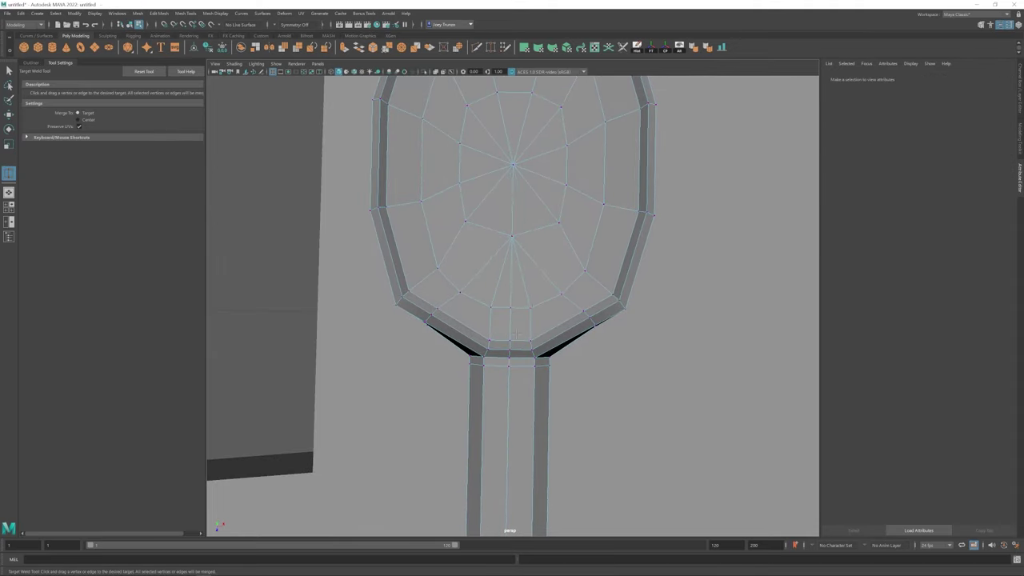
pyautogui.keyDown('alt'); pyautogui.moveTo(532, 309); pyautogui.dragTo(589, 309); pyautogui.keyUp('alt')
pyautogui.hotkey('ctrl', 'z')
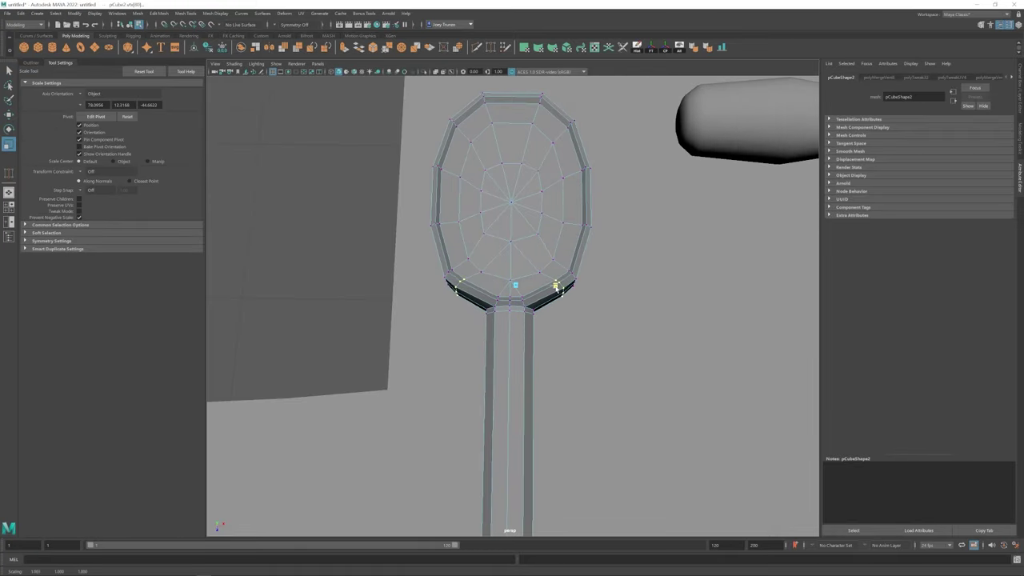
pyautogui.press('3')
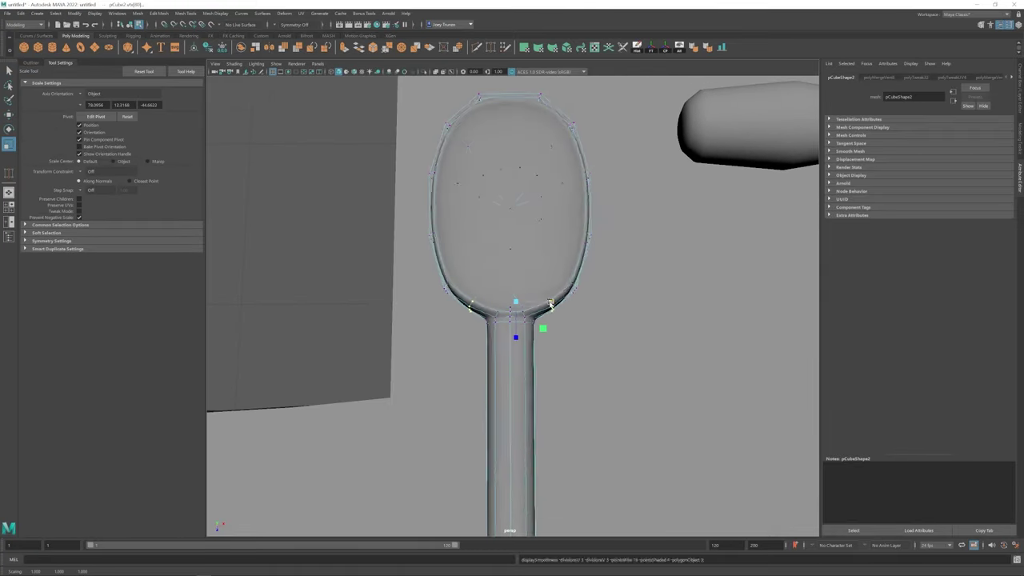
pyautogui.keyDown('alt'); pyautogui.moveTo(517, 336); pyautogui.dragTo(624, 352); pyautogui.keyUp('alt')
pyautogui.press('F9')
pyautogui.moveTo(711, 234); pyautogui.dragTo(563, 392)
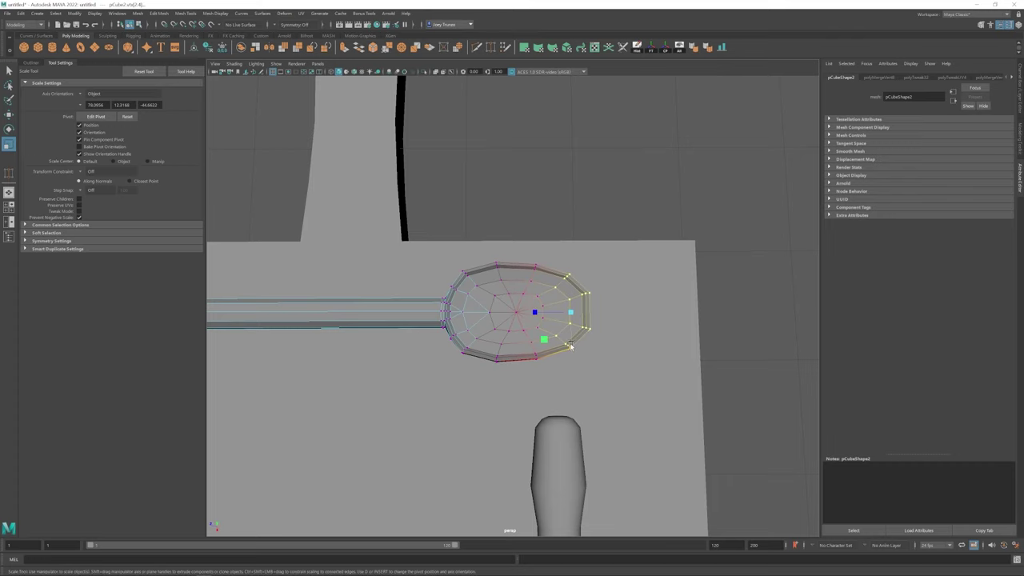
# - Isolate the spoon and frame it in a full-size side view
pyautogui.press('4')
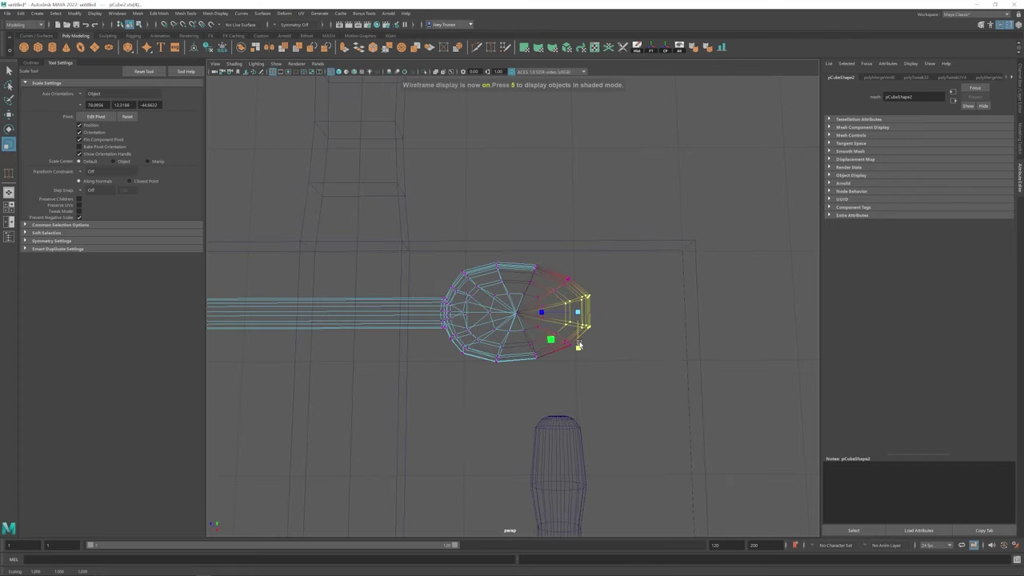
pyautogui.press('5')
pyautogui.keyDown('alt'); pyautogui.moveTo(533, 291); pyautogui.dragTo(556, 316); pyautogui.keyUp('alt')
pyautogui.press('F8')
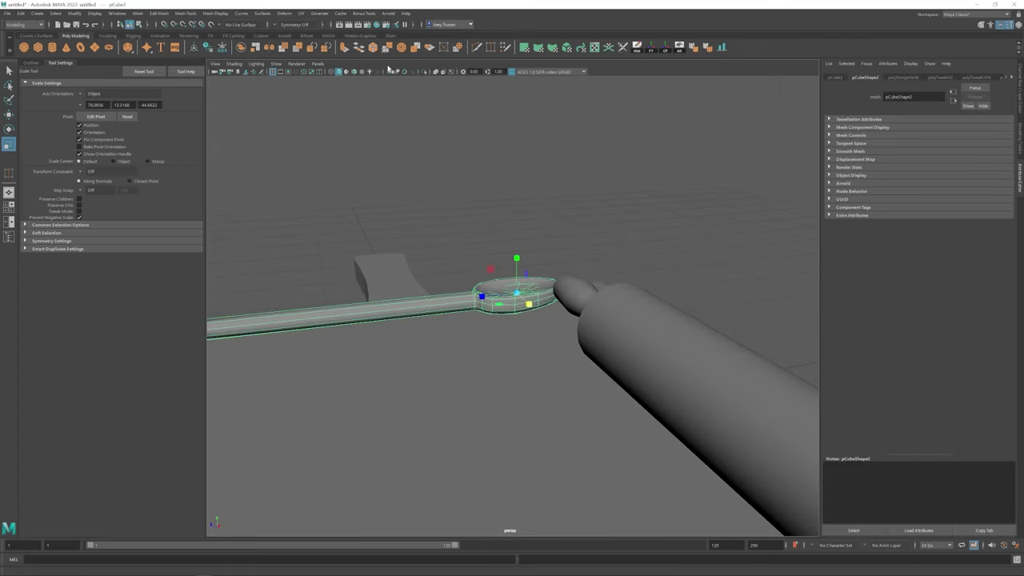
pyautogui.hotkey('ctrl', '1')
pyautogui.press('f')
pyautogui.press('space')
pyautogui.press('f')
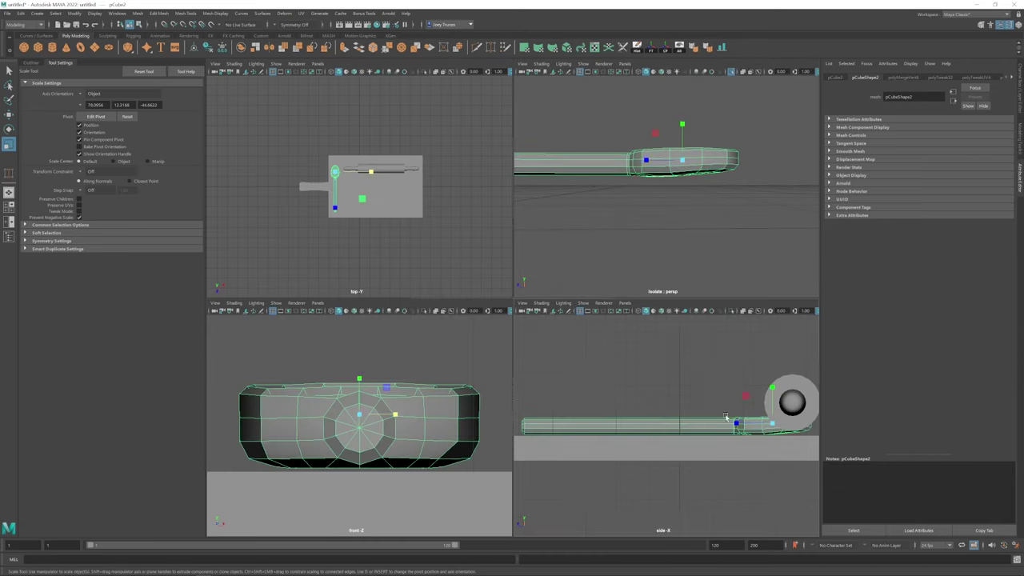
pyautogui.press('space')
pyautogui.hotkey('ctrl', '1')
pyautogui.press('F9')
# - Move the tip and underside vertices to curve the bowl up toward the tip
pyautogui.moveTo(639, 312); pyautogui.dragTo(613, 244)
pyautogui.press('w')
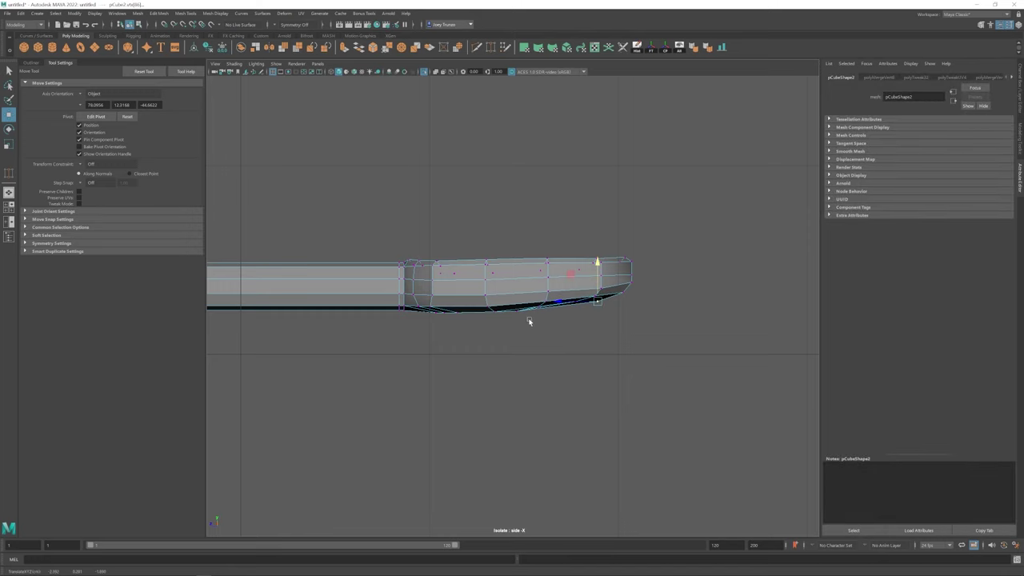
pyautogui.scroll(2, 528, 320)
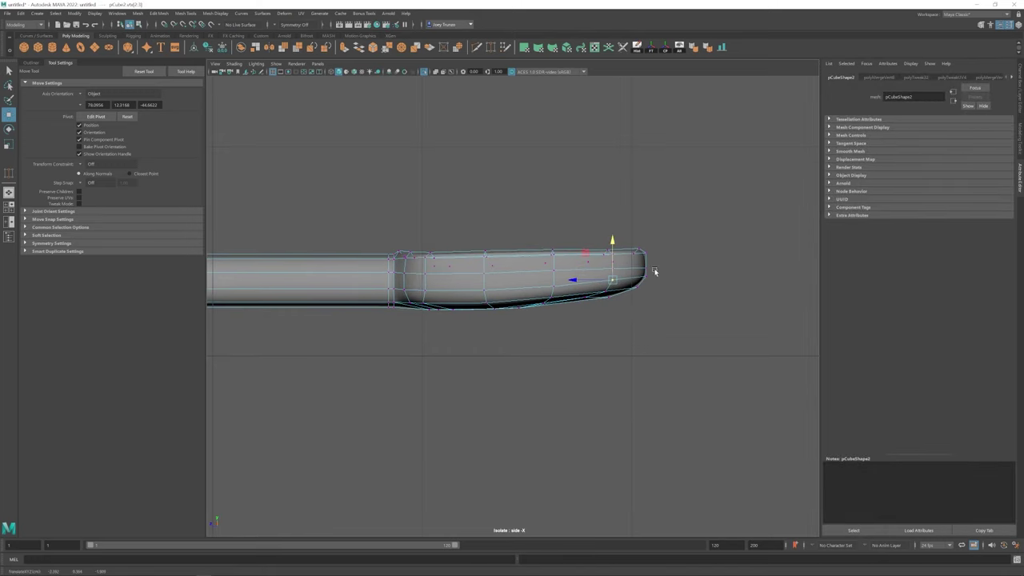
pyautogui.scroll(2, 644, 225)
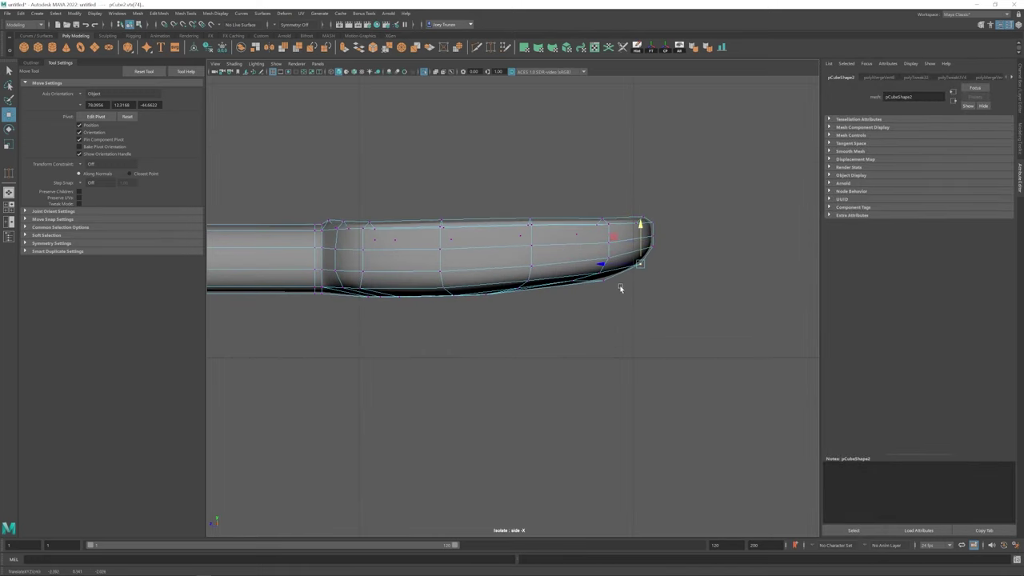
pyautogui.moveTo(545, 260); pyautogui.dragTo(546, 257)
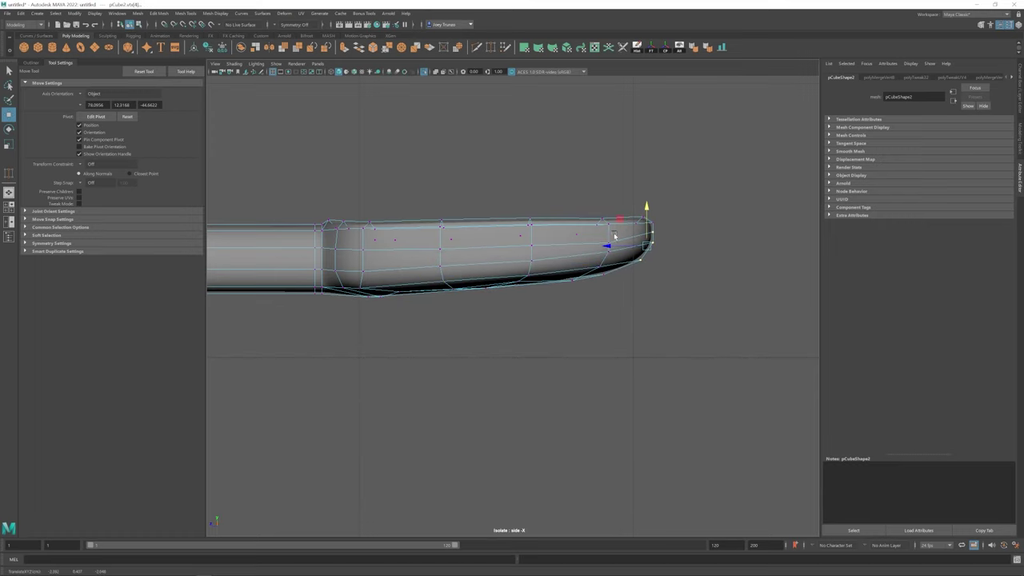
pyautogui.press('space')
pyautogui.moveTo(480, 256); pyautogui.dragTo(526, 311)
pyautogui.scroll(-5, 526, 312)
# - Reselect the spoon head's inner faces, scale them and bevel to hollow the bowl
pyautogui.click(407, 351)
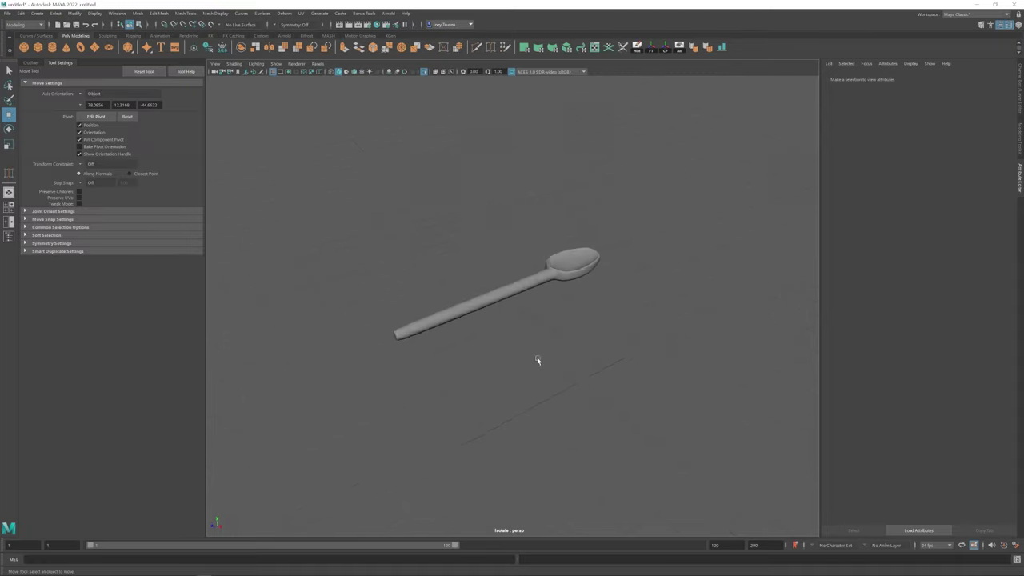
pyautogui.hotkey('ctrl', 'z')
pyautogui.press('f')
pyautogui.press('r')
pyautogui.press('3')
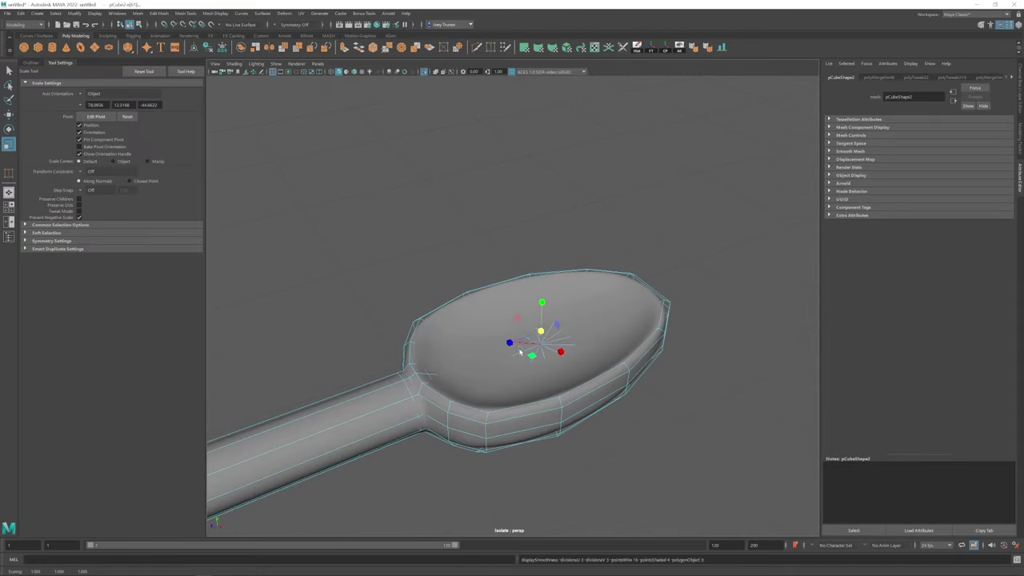
pyautogui.keyDown('alt'); pyautogui.moveTo(520, 352); pyautogui.dragTo(469, 302); pyautogui.keyUp('alt')
pyautogui.press('1')
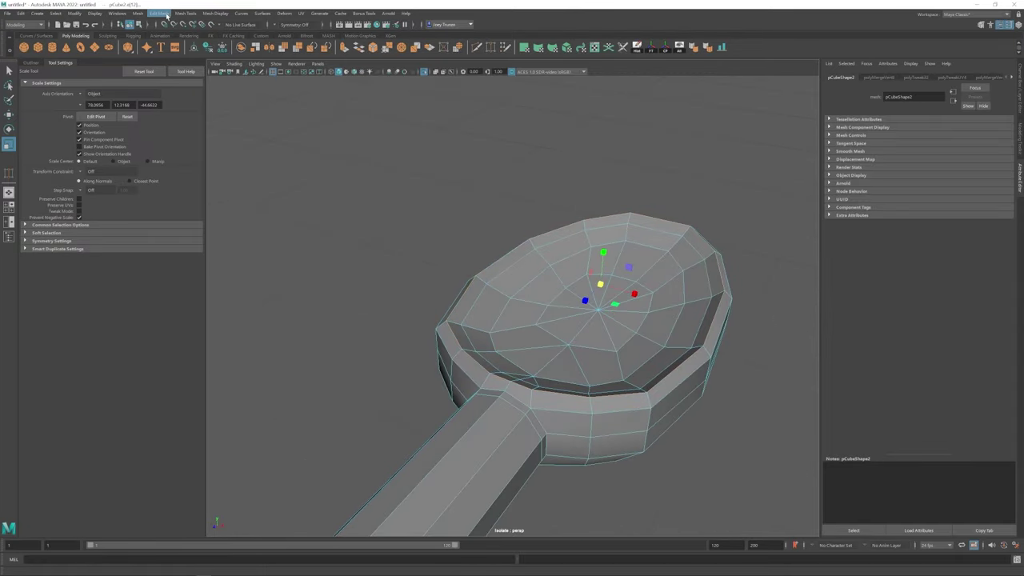
pyautogui.hotkey('ctrl', 'b')
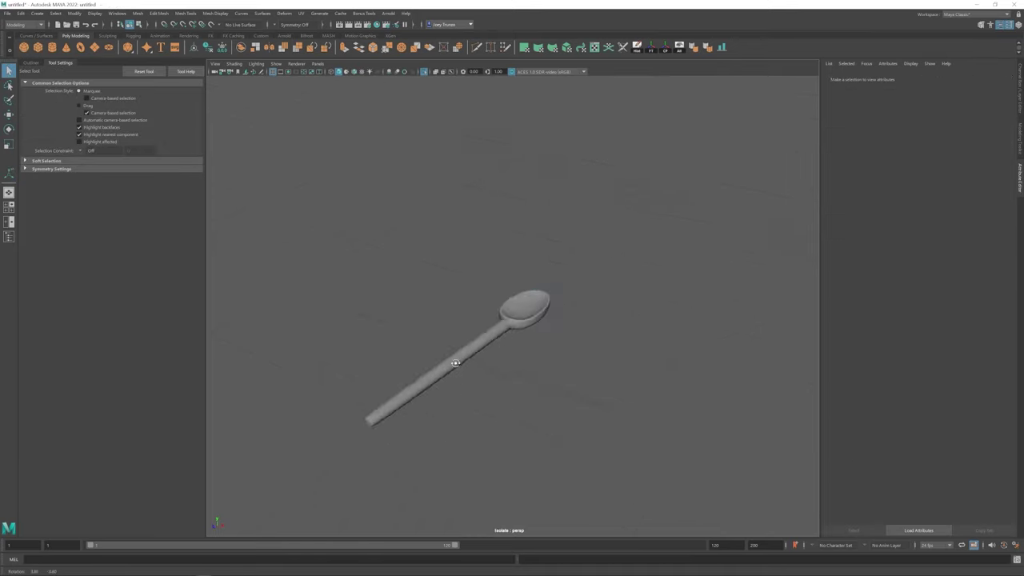
pyautogui.keyDown('alt'); pyautogui.moveTo(481, 376); pyautogui.dragTo(427, 362); pyautogui.keyUp('alt')
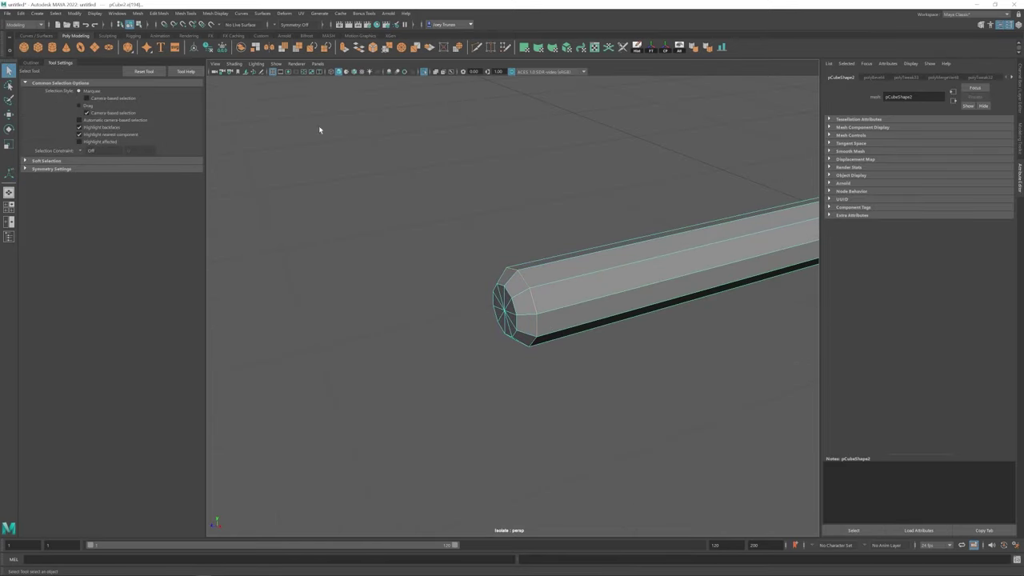
# - Adjust the handle-end bevel and bring back the full scene
pyautogui.press('t')
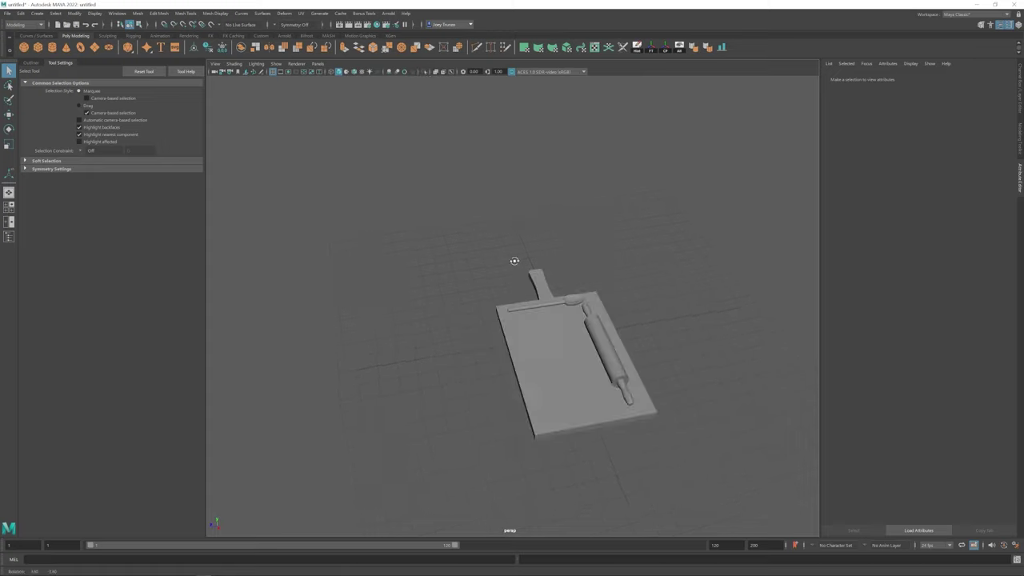
pyautogui.press('w')
pyautogui.click(512, 248)
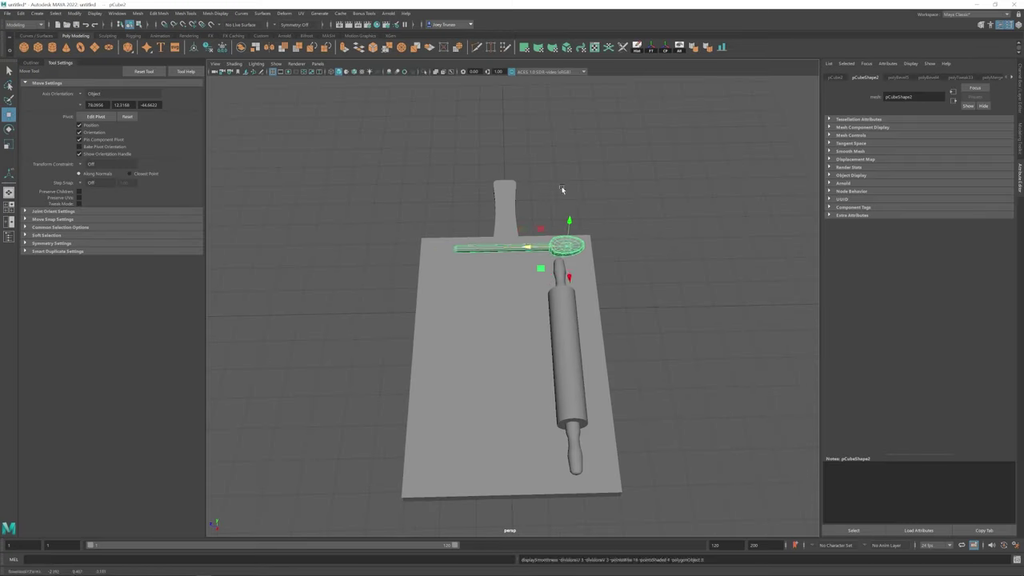
pyautogui.click(562, 189)
# - Select and scale the rolling pin beside the spoon on the cutting board
pyautogui.keyDown('alt'); pyautogui.moveTo(562, 190); pyautogui.dragTo(485, 288); pyautogui.keyUp('alt')
pyautogui.keyDown('alt'); pyautogui.moveTo(485, 288); pyautogui.dragTo(556, 293, button='right'); pyautogui.keyUp('alt')
pyautogui.click(557, 292)
pyautogui.keyDown('alt'); pyautogui.moveTo(541, 287); pyautogui.dragTo(613, 304); pyautogui.keyUp('alt')
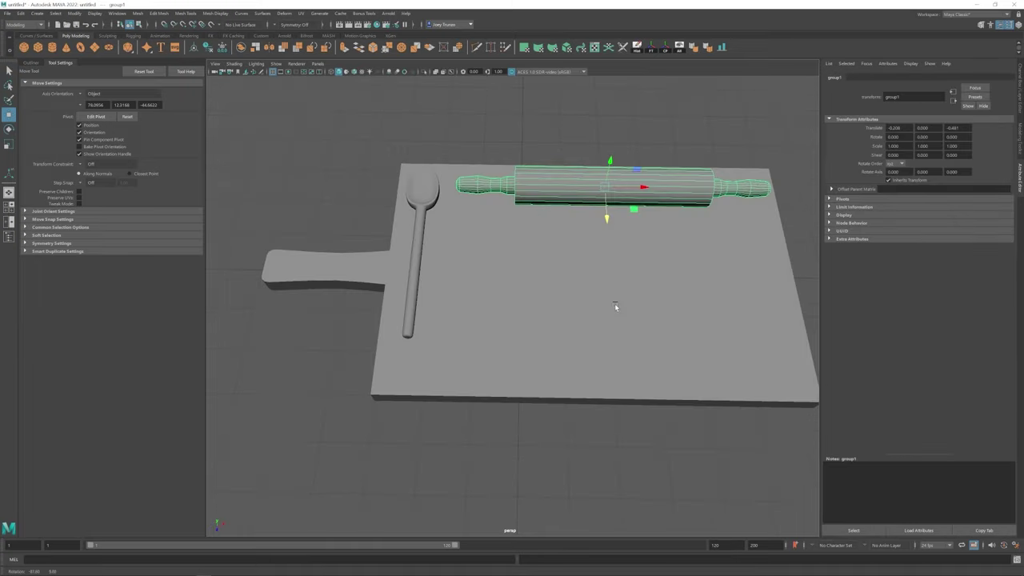
pyautogui.press('r')
pyautogui.click(544, 258)
pyautogui.keyDown('alt'); pyautogui.moveTo(544, 258); pyautogui.dragTo(480, 252); pyautogui.keyUp('alt')
pyautogui.keyDown('alt'); pyautogui.moveTo(481, 252); pyautogui.dragTo(519, 279, button='right'); pyautogui.keyUp('alt')
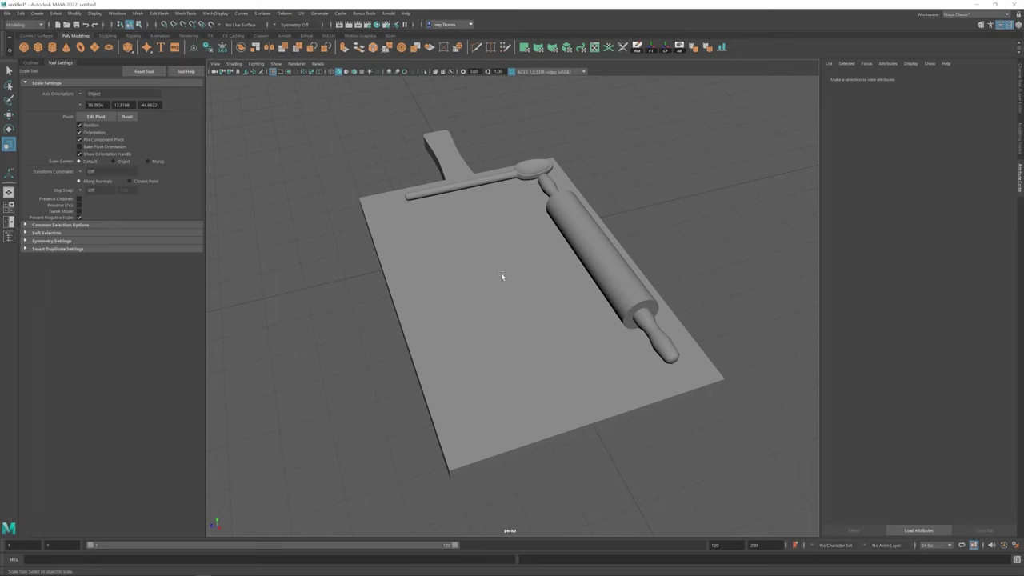
pyautogui.scroll(3, 384, 228)
# - Create a cylinder, lay it on its side (Z -90), shrink it to 0.198 and move it along the board
pyautogui.click(52, 51)
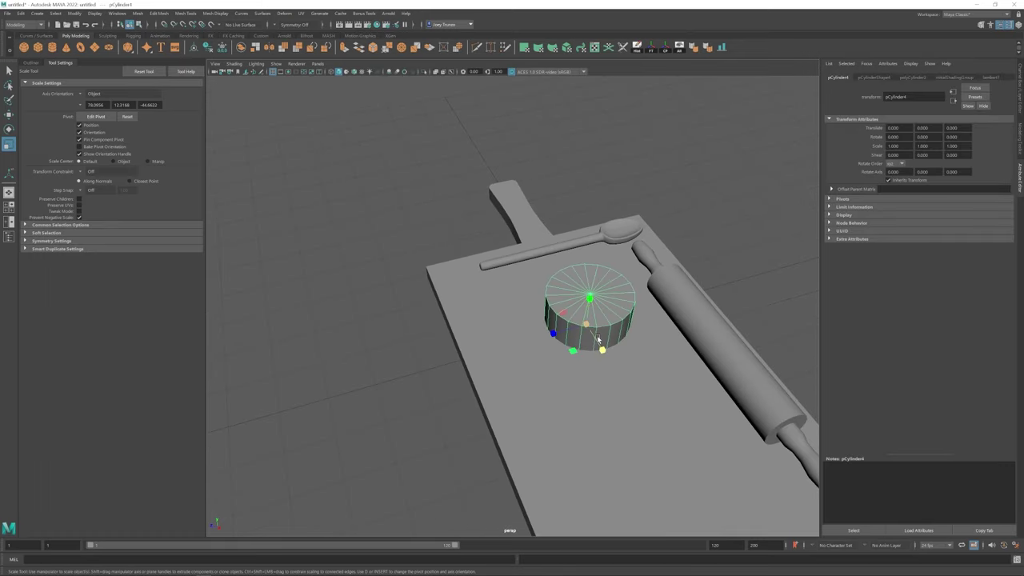
pyautogui.press('w')
pyautogui.keyDown('alt'); pyautogui.moveTo(486, 352); pyautogui.dragTo(587, 331); pyautogui.keyUp('alt')
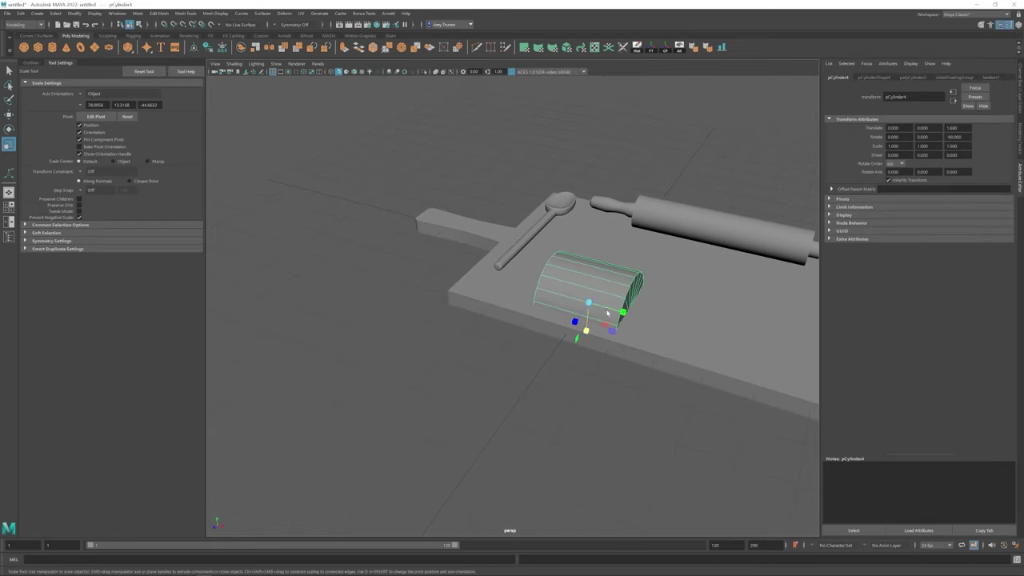
pyautogui.scroll(5, 562, 323)
pyautogui.scroll(-5, 521, 320)
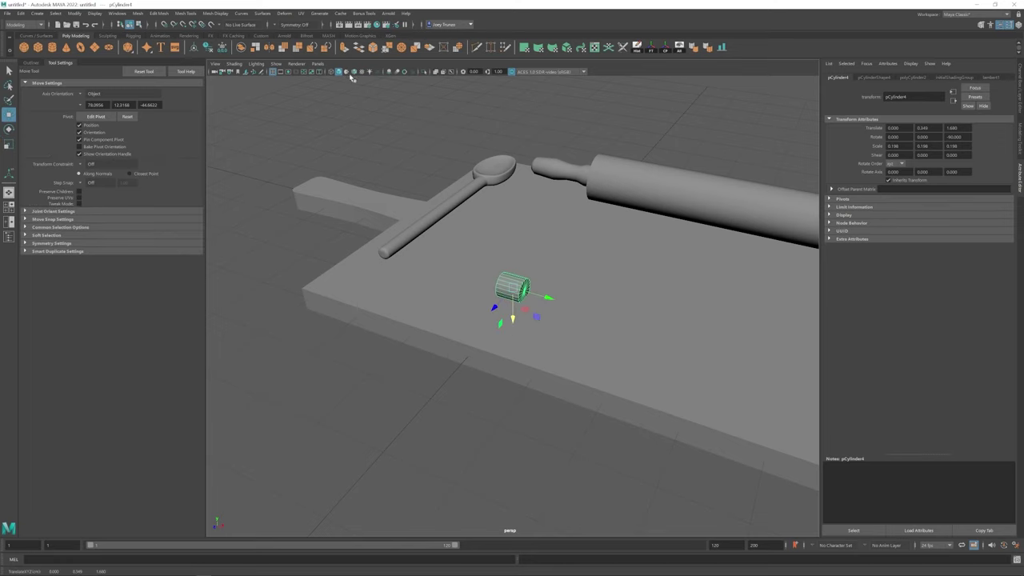
pyautogui.keyDown('alt'); pyautogui.moveTo(512, 320); pyautogui.dragTo(432, 344); pyautogui.keyUp('alt')
# - Reposition the small cylinder on the cutting board and select it for edge extrusion
pyautogui.moveTo(476, 316); pyautogui.dragTo(553, 272)
pyautogui.press('r')
pyautogui.click(567, 281)
pyautogui.press('w')
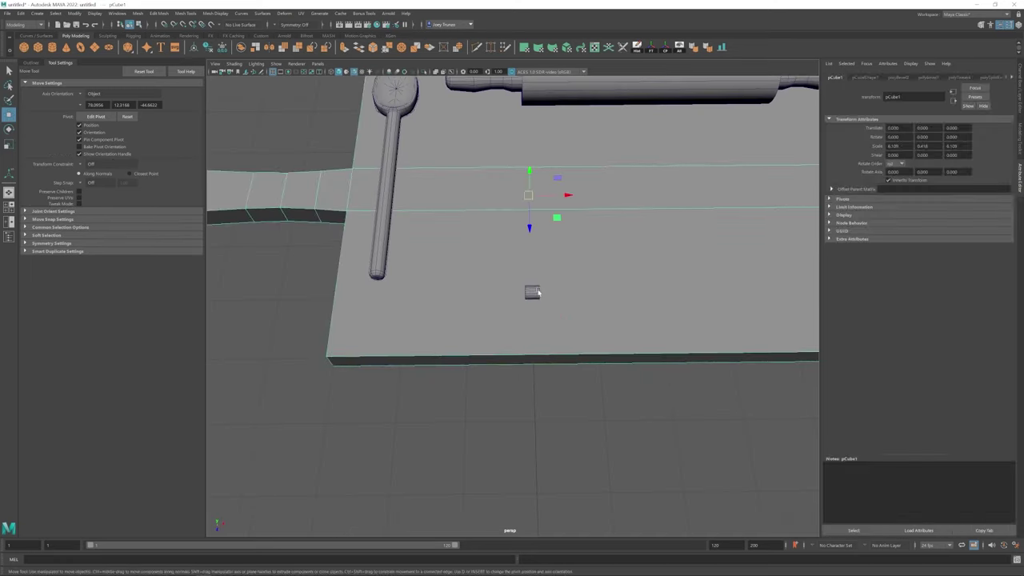
pyautogui.moveTo(537, 293); pyautogui.dragTo(528, 268, button='right')
pyautogui.scroll(3, 524, 314)
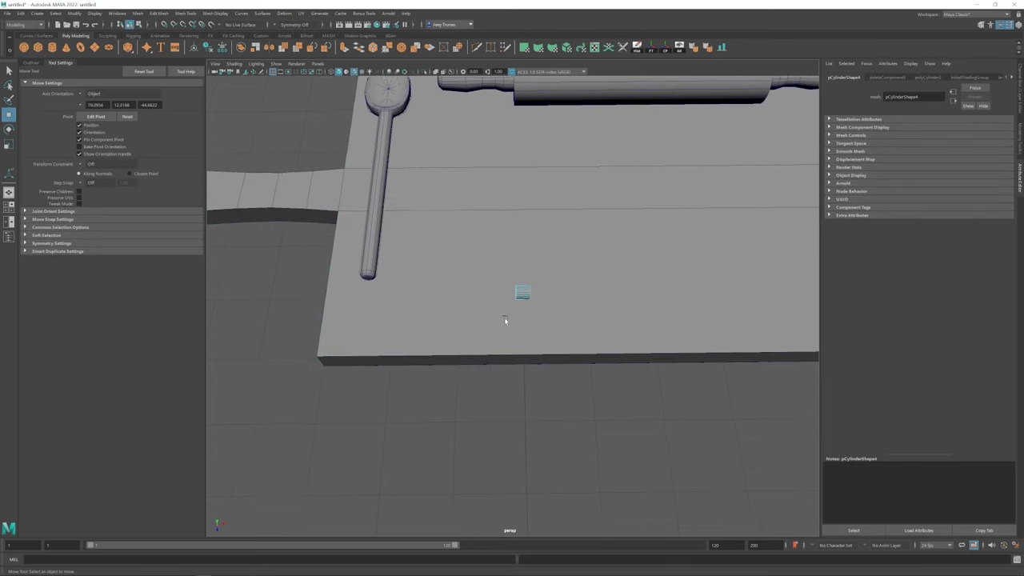
# - Extrude the small cylinder's end edge loop, pulling and stretching it outward along the handle
pyautogui.press('r')
pyautogui.keyDown('shift'); pyautogui.moveTo(521, 304); pyautogui.dragTo(527, 298); pyautogui.keyUp('shift')
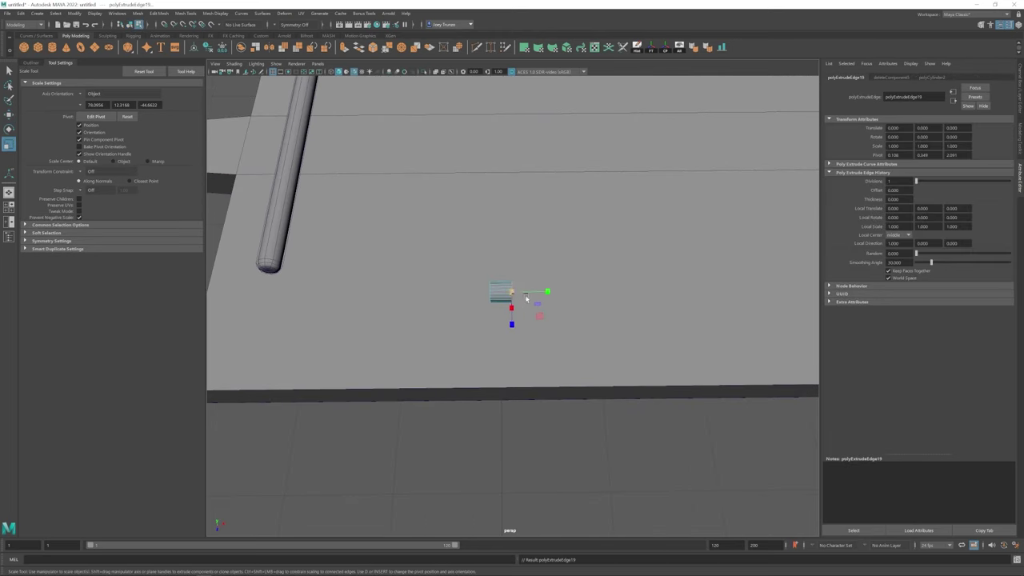
pyautogui.press('w')
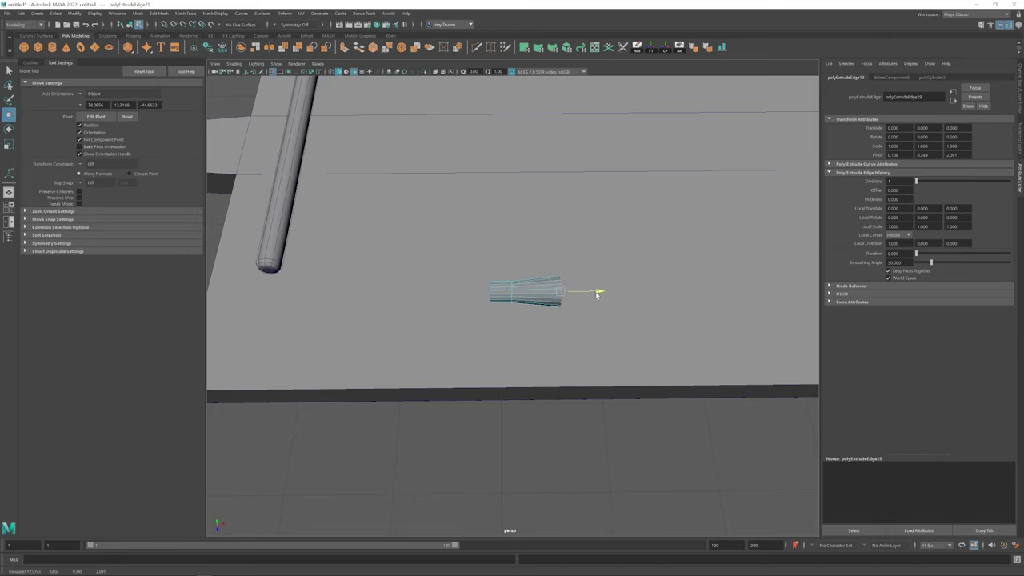
pyautogui.keyDown('alt'); pyautogui.moveTo(596, 294); pyautogui.dragTo(544, 293, button='middle'); pyautogui.keyUp('alt')
pyautogui.press('r')
pyautogui.keyDown('shift'); pyautogui.moveTo(544, 294); pyautogui.dragTo(579, 292); pyautogui.keyUp('shift')
pyautogui.keyDown('alt'); pyautogui.moveTo(596, 321); pyautogui.dragTo(547, 300, button='middle'); pyautogui.keyUp('alt')
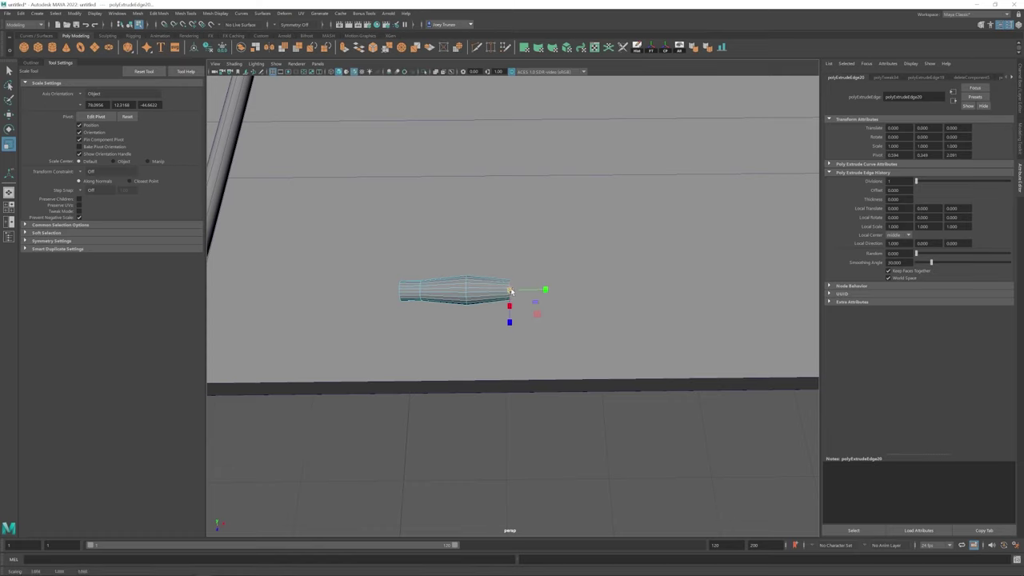
pyautogui.press('w')
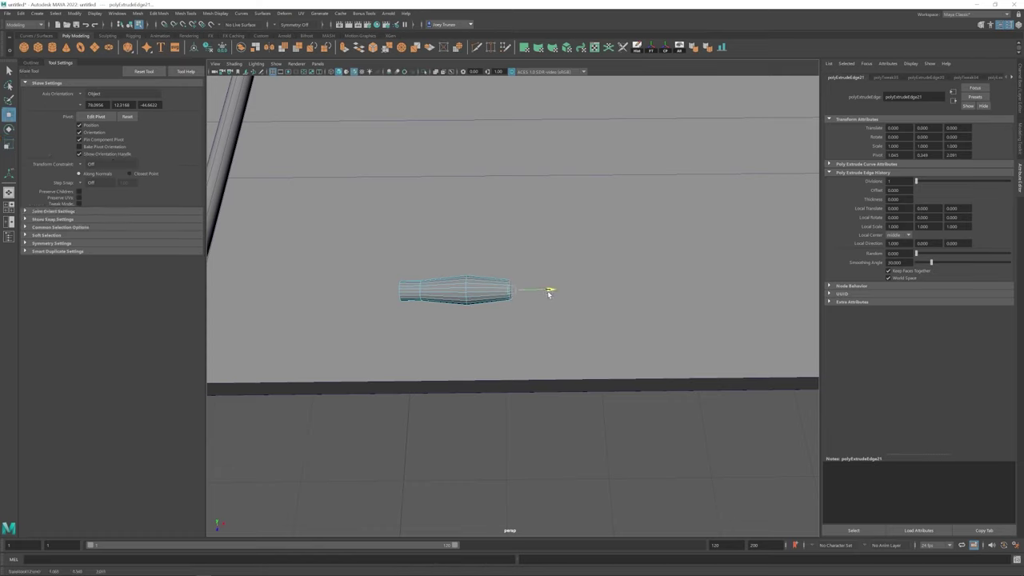
pyautogui.moveTo(546, 296); pyautogui.dragTo(550, 292)
# - Extrude several short rings at the handle end, nudging each further right
pyautogui.hotkey('ctrl', 'e')
pyautogui.press('w')
pyautogui.hotkey('ctrl', 'e')
pyautogui.press('w')
pyautogui.moveTo(550, 292); pyautogui.dragTo(564, 295)
pyautogui.hotkey('ctrl', 'e')
pyautogui.press('w')
pyautogui.hotkey('ctrl', 'e')
pyautogui.press('w')
# - Extrude and scale more end rings to form the ridged knob
pyautogui.press('r')
pyautogui.hotkey('ctrl', 'e')
pyautogui.press('w')
pyautogui.press('r')
pyautogui.hotkey('ctrl', 'e')
pyautogui.press('r')
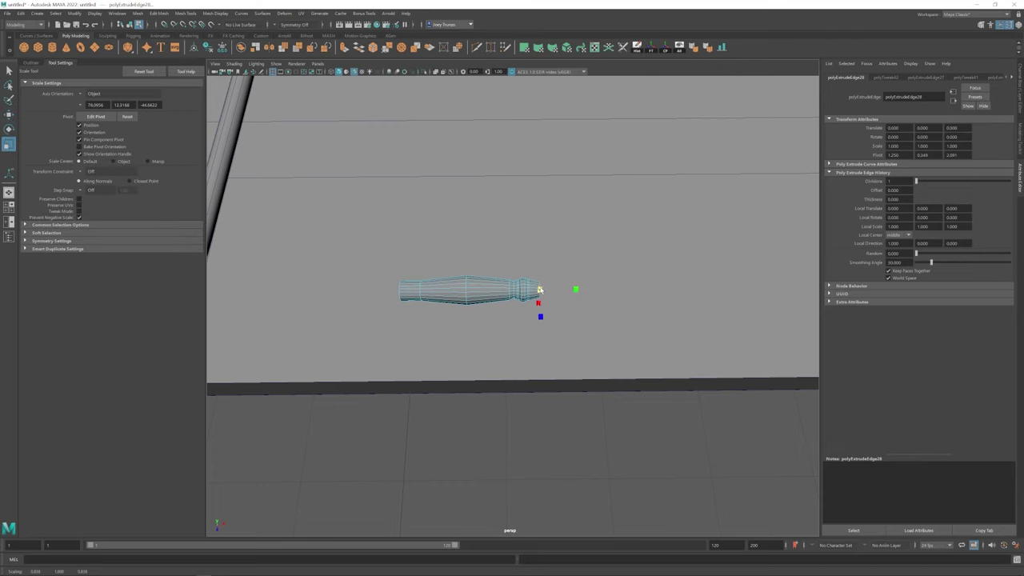
pyautogui.press('w')
pyautogui.press('r')
pyautogui.press('w')
pyautogui.keyDown('shift'); pyautogui.moveTo(570, 289); pyautogui.dragTo(582, 290); pyautogui.keyUp('shift')
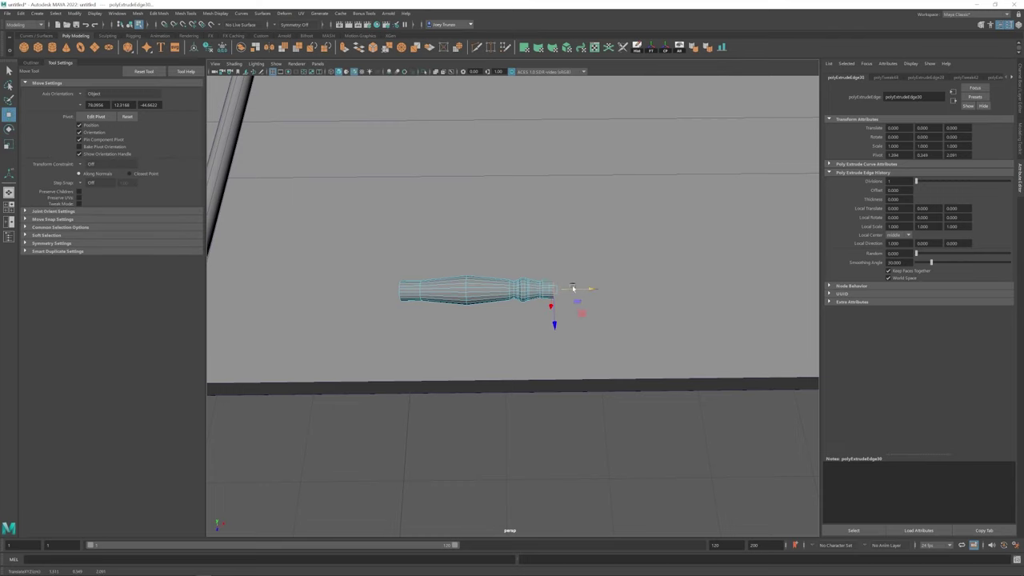
# - Bevel the handle's selected edges with Edit Mesh > Bevel and deselect
pyautogui.press('t')
pyautogui.click(158, 13)
pyautogui.click(172, 42)
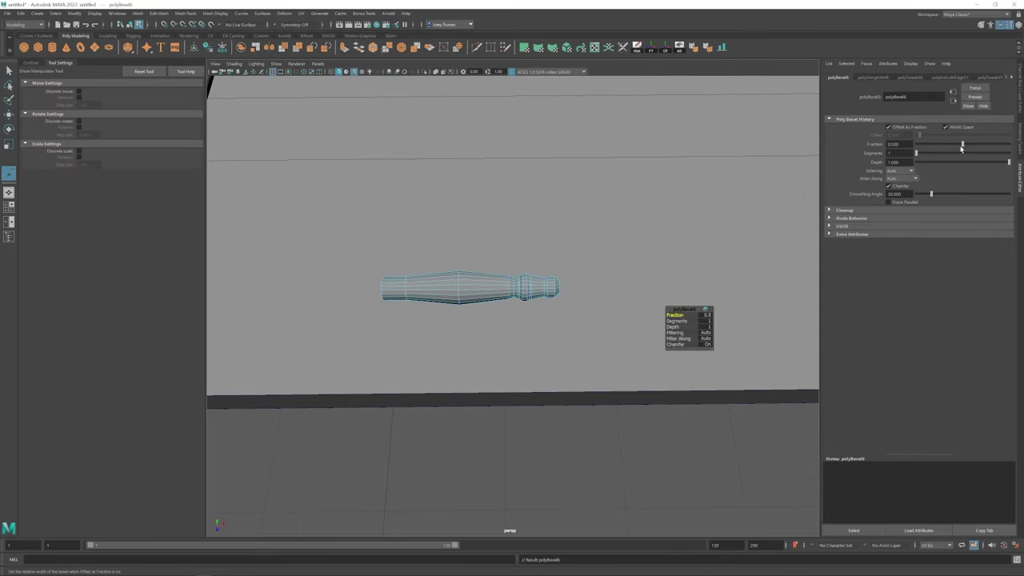
pyautogui.press('w')
pyautogui.keyDown('alt'); pyautogui.moveTo(629, 245); pyautogui.dragTo(588, 311); pyautogui.keyUp('alt')
pyautogui.click(645, 445)
pyautogui.scroll(-5, 499, 299)
pyautogui.scroll(3, 561, 276)
# - Select the handle's opposite end loop, extend it left and taper it into a thinner neck
pyautogui.doubleClick(526, 286)
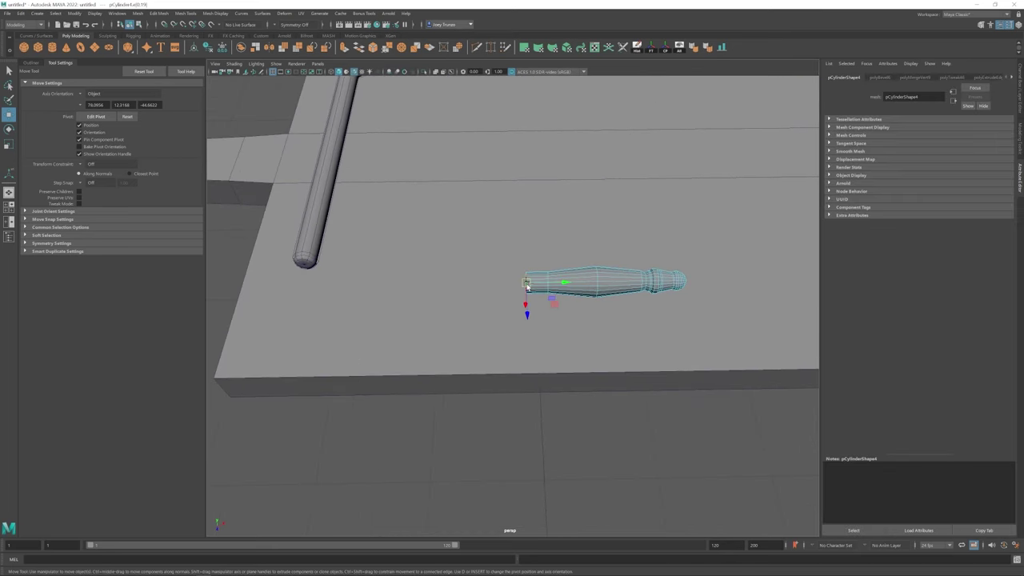
pyautogui.keyDown('shift'); pyautogui.moveTo(529, 287); pyautogui.dragTo(531, 308); pyautogui.keyUp('shift')
pyautogui.press('r')
pyautogui.press('w')
pyautogui.press('r')
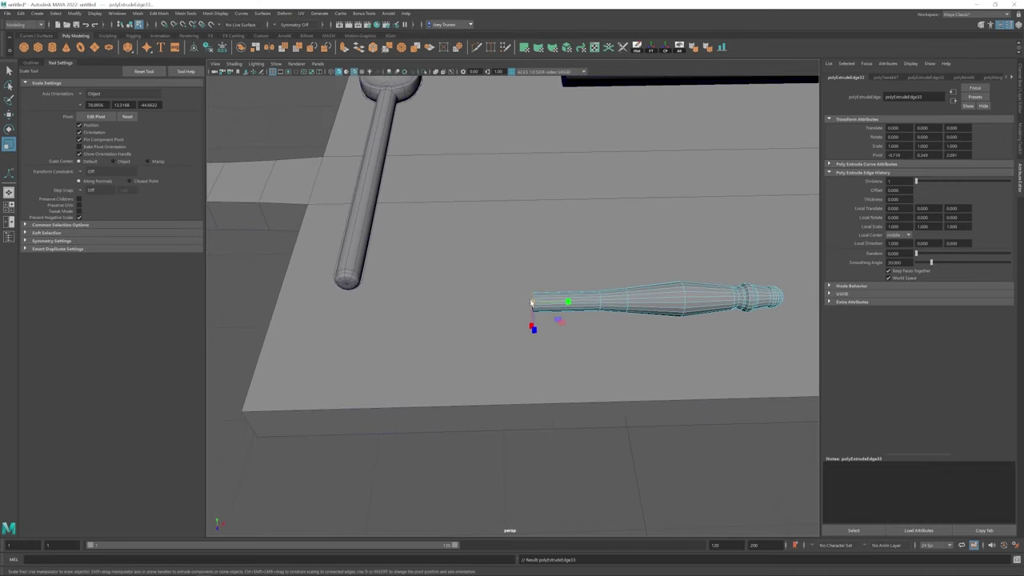
pyautogui.press('q')
pyautogui.press('r')
pyautogui.press('w')
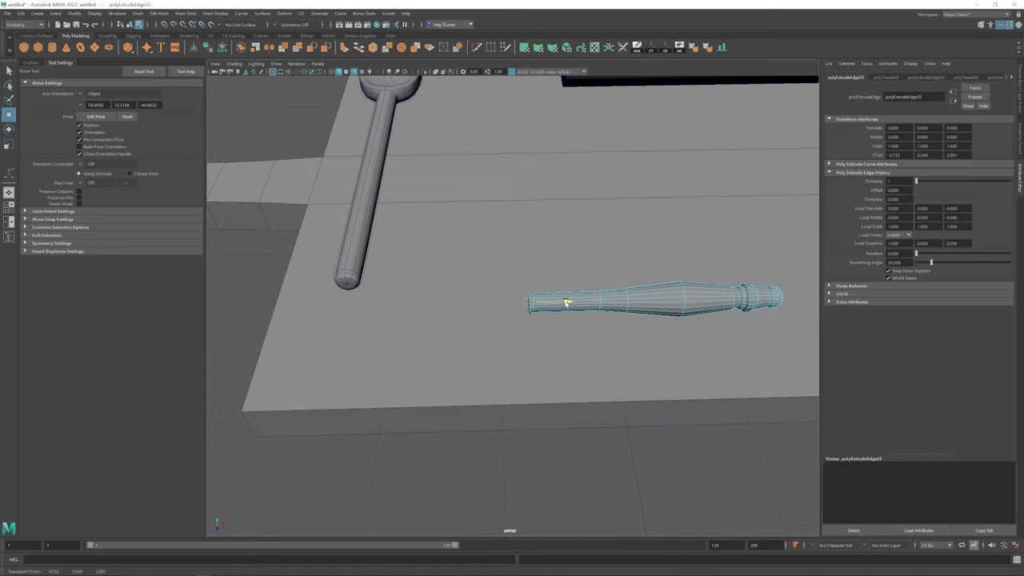
pyautogui.press('r')
pyautogui.press('w')
pyautogui.press('r')
pyautogui.press('w')
# - Extrude more rings to flare the rim, then cap the end with Mesh > Fill Hole
pyautogui.keyDown('alt'); pyautogui.moveTo(564, 304); pyautogui.dragTo(549, 322); pyautogui.keyUp('alt')
pyautogui.hotkey('ctrl', 'e')
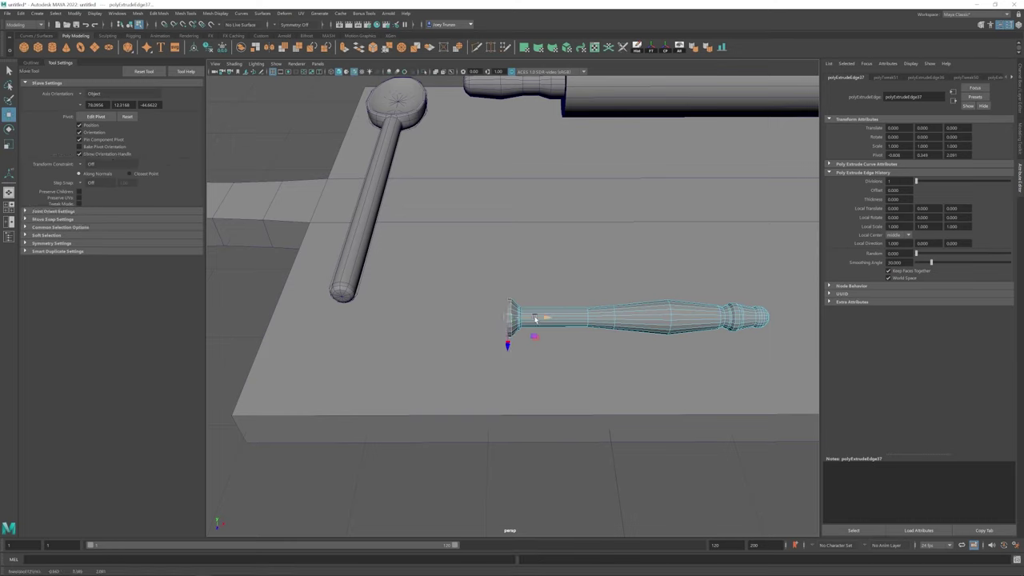
pyautogui.hotkey('ctrl', 'e')
pyautogui.press('r')
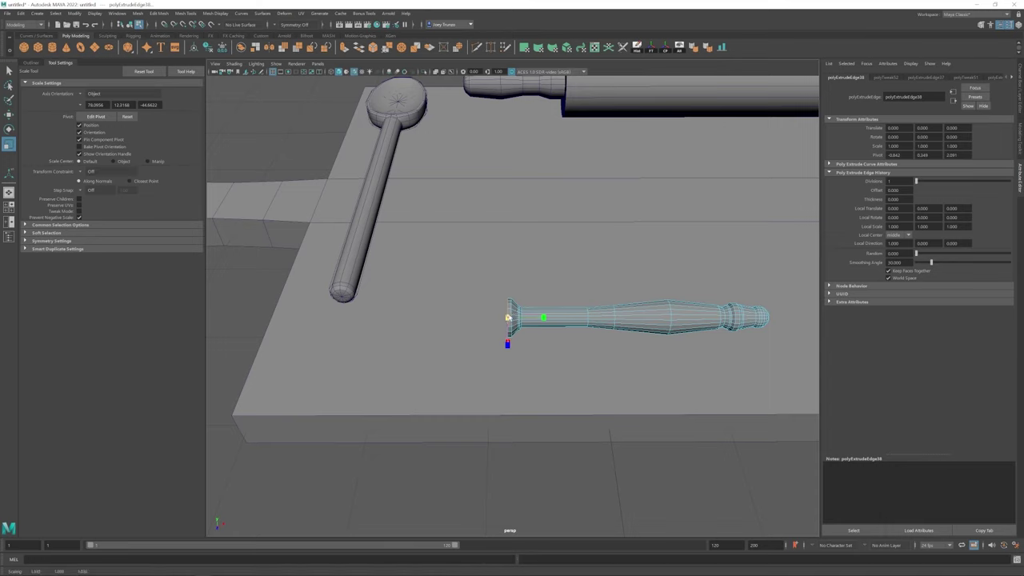
pyautogui.hotkey('ctrl', 'e')
pyautogui.hotkey('ctrl', 'e')
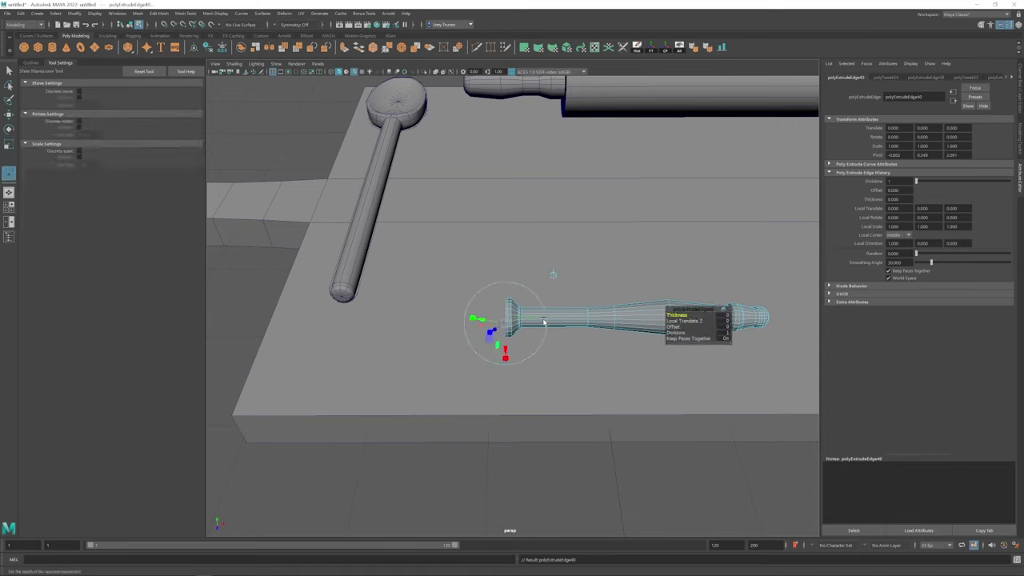
pyautogui.press('w')
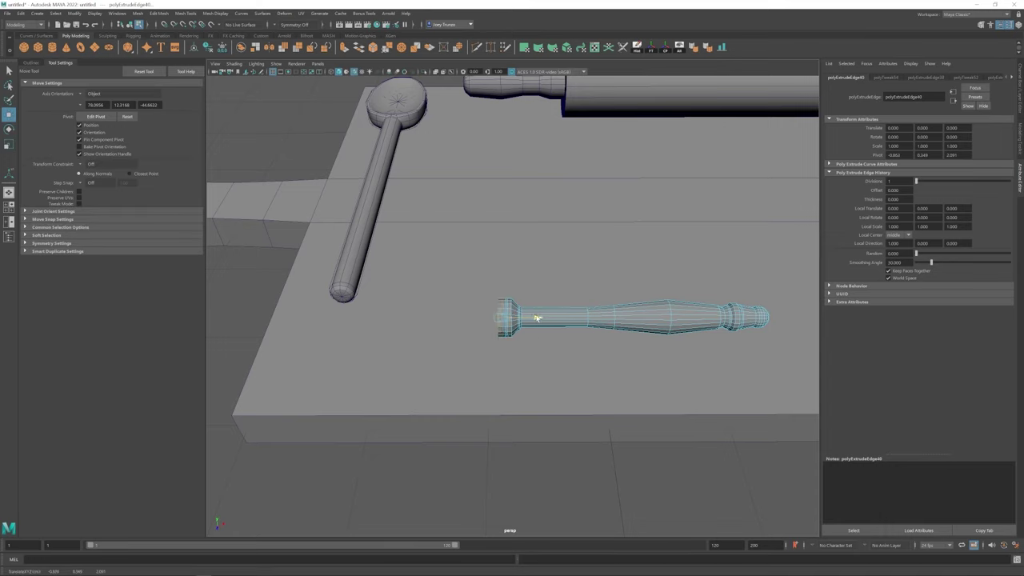
pyautogui.keyDown('alt'); pyautogui.moveTo(512, 304); pyautogui.dragTo(416, 328); pyautogui.keyUp('alt')
pyautogui.moveTo(524, 325)
pyautogui.keyDown('alt'); pyautogui.mouseDown()
pyautogui.moveTo(512, 324)
pyautogui.moveTo(566, 334)
pyautogui.moveTo(518, 340)
pyautogui.mouseUp(); pyautogui.keyUp('alt')
pyautogui.click(139, 12)
pyautogui.click(154, 70)
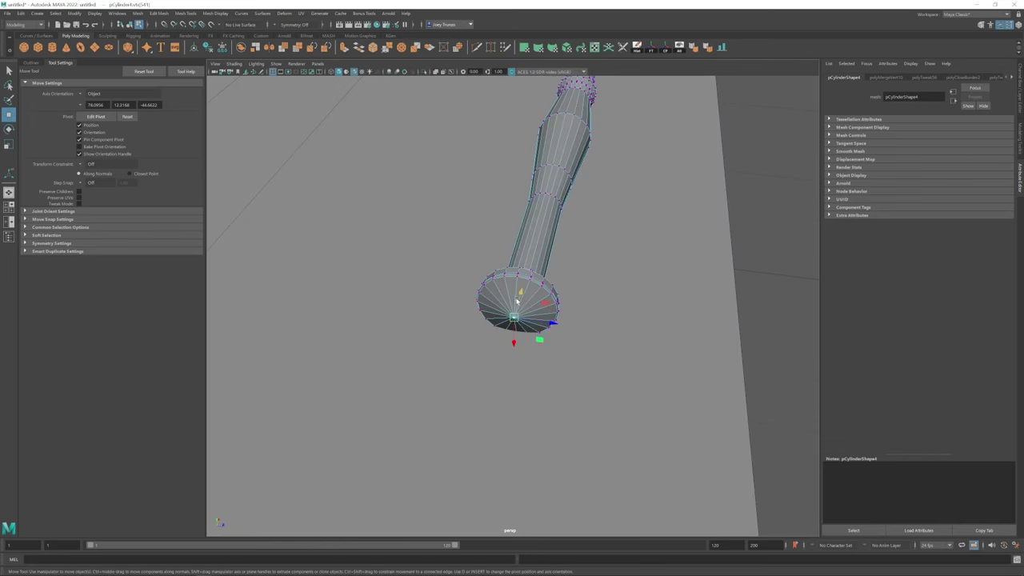
# - Redo the Fill Hole cap on the handle end and isolate the handle in the view
pyautogui.hotkey('ctrl', 'z')
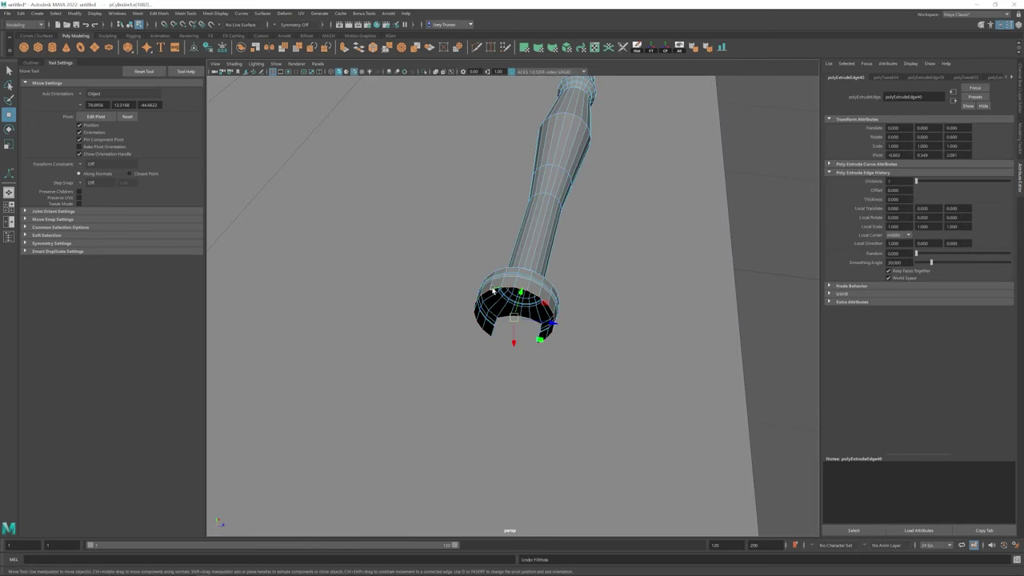
pyautogui.click(140, 13)
pyautogui.click(153, 71)
pyautogui.keyDown('alt'); pyautogui.moveTo(360, 104); pyautogui.dragTo(428, 73); pyautogui.keyUp('alt')
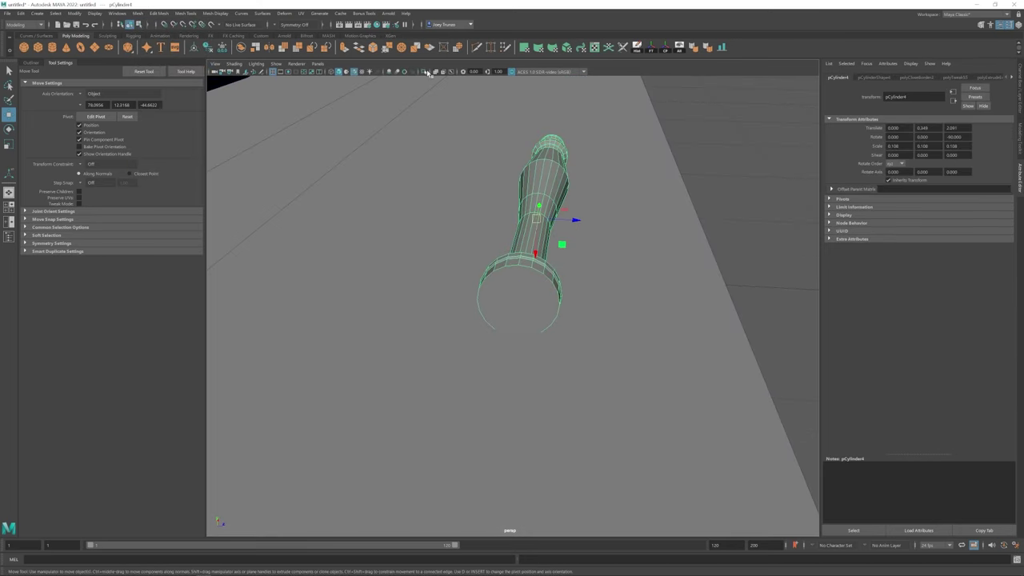
pyautogui.click(426, 72)
pyautogui.keyDown('alt'); pyautogui.moveTo(548, 292); pyautogui.dragTo(513, 240); pyautogui.keyUp('alt')
# - Multi-Cut across the cap and delete the selected cap faces to open a slot
pyautogui.click(477, 48)
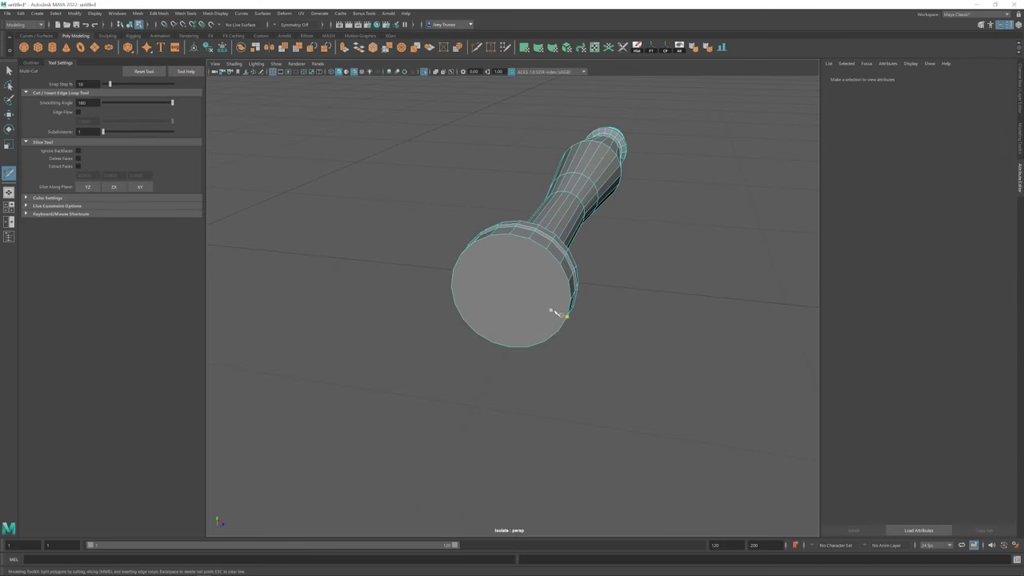
pyautogui.keyDown('alt'); pyautogui.moveTo(554, 312); pyautogui.dragTo(545, 277); pyautogui.keyUp('alt')
pyautogui.click(444, 271)
pyautogui.click(549, 265)
pyautogui.press('w')
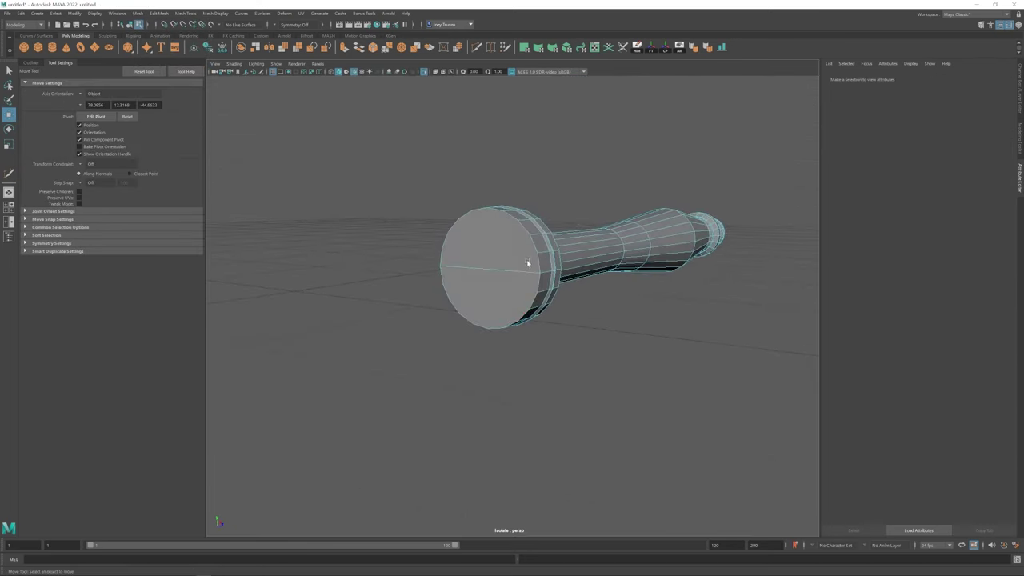
pyautogui.press('y')
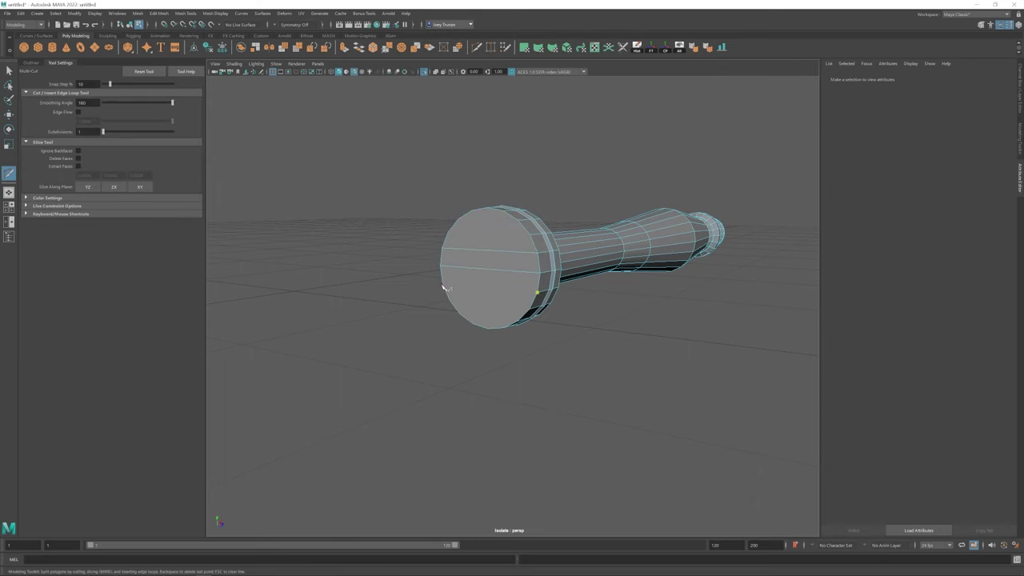
pyautogui.press('w')
pyautogui.click(493, 263)
pyautogui.keyDown('alt'); pyautogui.moveTo(487, 264); pyautogui.dragTo(505, 278); pyautogui.keyUp('alt')
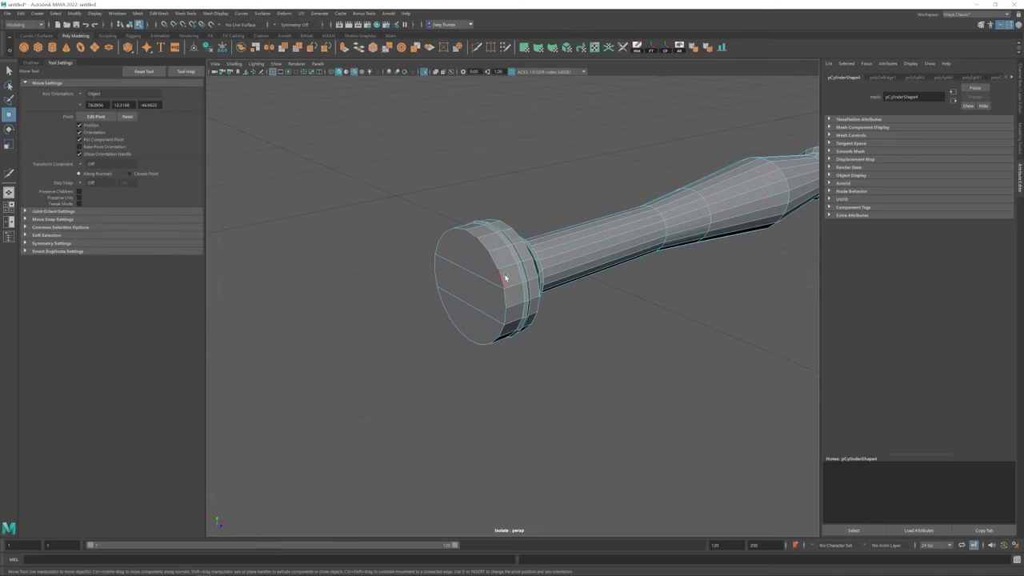
pyautogui.press('Delete')
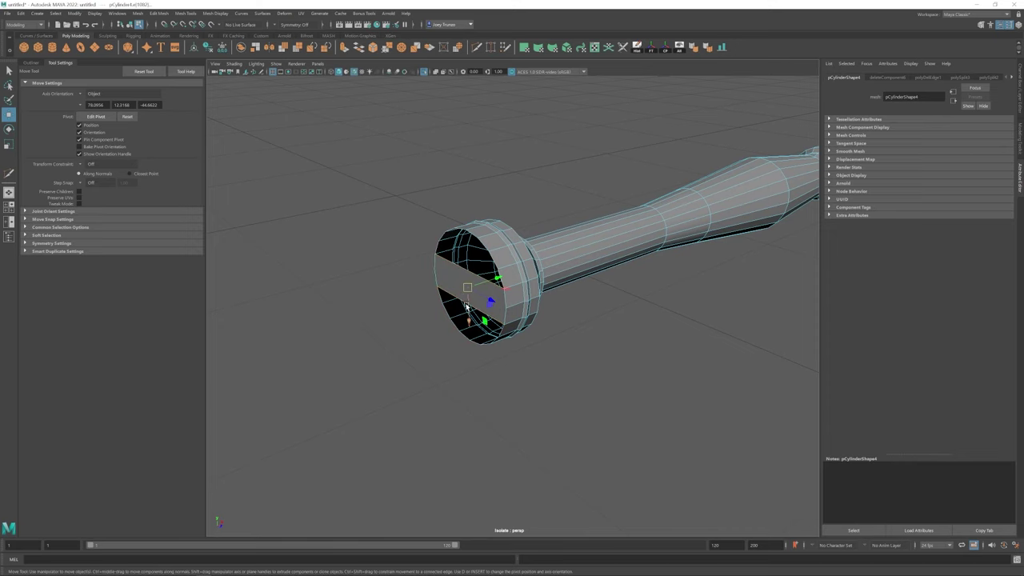
# - Extrude the slot's edges into the handle, then add a new polygon cylinder
pyautogui.hotkey('ctrl', 'e')
pyautogui.keyDown('alt'); pyautogui.moveTo(467, 307); pyautogui.dragTo(403, 316); pyautogui.keyUp('alt')
pyautogui.keyDown('alt'); pyautogui.moveTo(402, 315); pyautogui.dragTo(421, 293, button='right'); pyautogui.keyUp('alt')
pyautogui.keyDown('alt'); pyautogui.moveTo(421, 293); pyautogui.dragTo(492, 317); pyautogui.keyUp('alt')
pyautogui.click(578, 361)
pyautogui.moveTo(579, 361)
pyautogui.keyDown('alt'); pyautogui.mouseDown()
pyautogui.moveTo(487, 371)
pyautogui.moveTo(560, 368)
pyautogui.mouseUp(); pyautogui.keyUp('alt')
pyautogui.click(52, 47)
# - Scale the new cylinder flat into a thin blade disc
pyautogui.scroll(-5, 444, 313)
pyautogui.press('r')
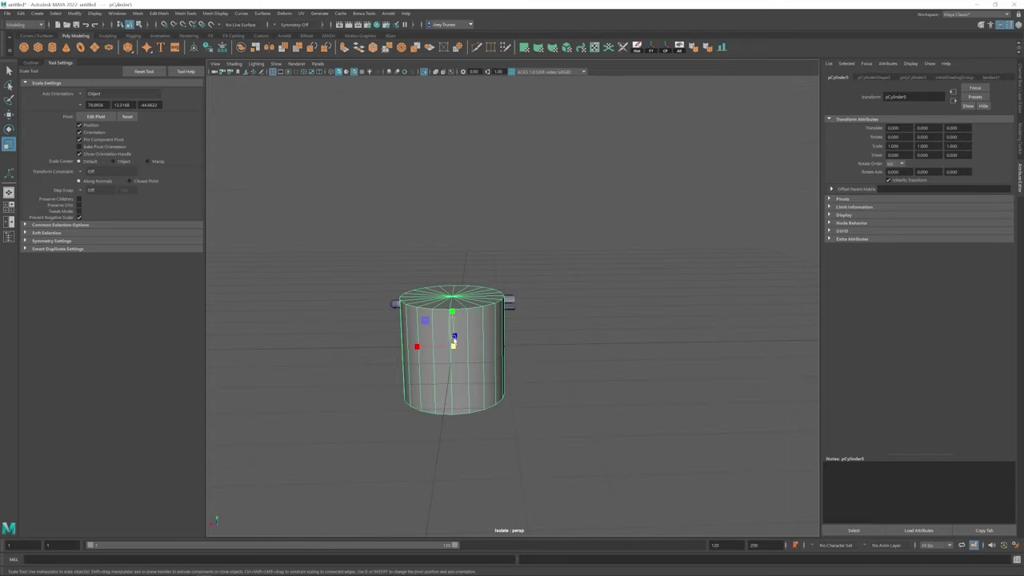
pyautogui.moveTo(453, 334); pyautogui.dragTo(516, 349)
pyautogui.click(519, 313)
pyautogui.click(508, 354)
# - Select the handle's end-ring vertices near the disc and try scaling, undoing the change
pyautogui.press('F8')
pyautogui.press('w')
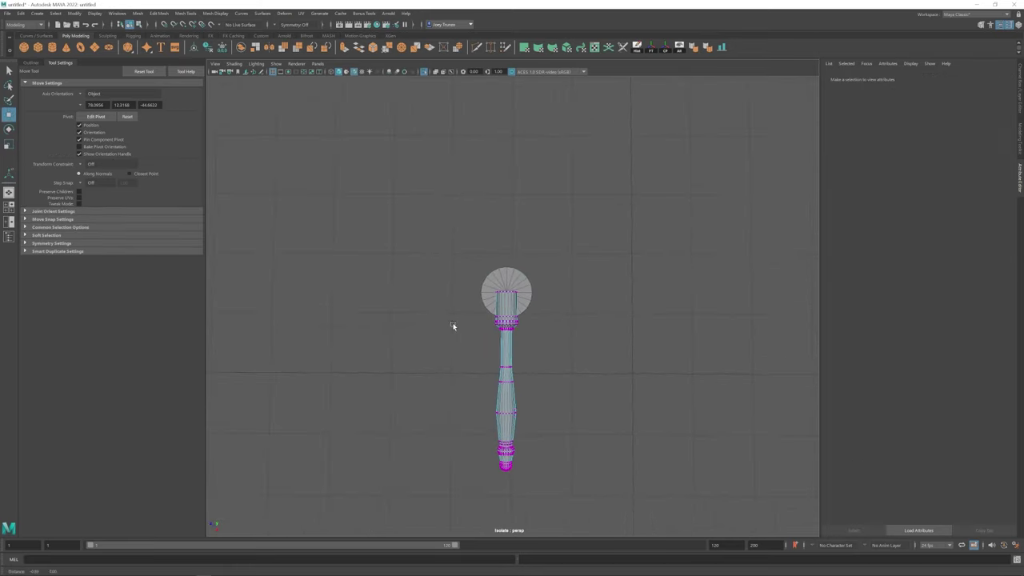
pyautogui.scroll(2, 452, 325)
pyautogui.moveTo(416, 235); pyautogui.dragTo(560, 298)
pyautogui.scroll(-3, 513, 352)
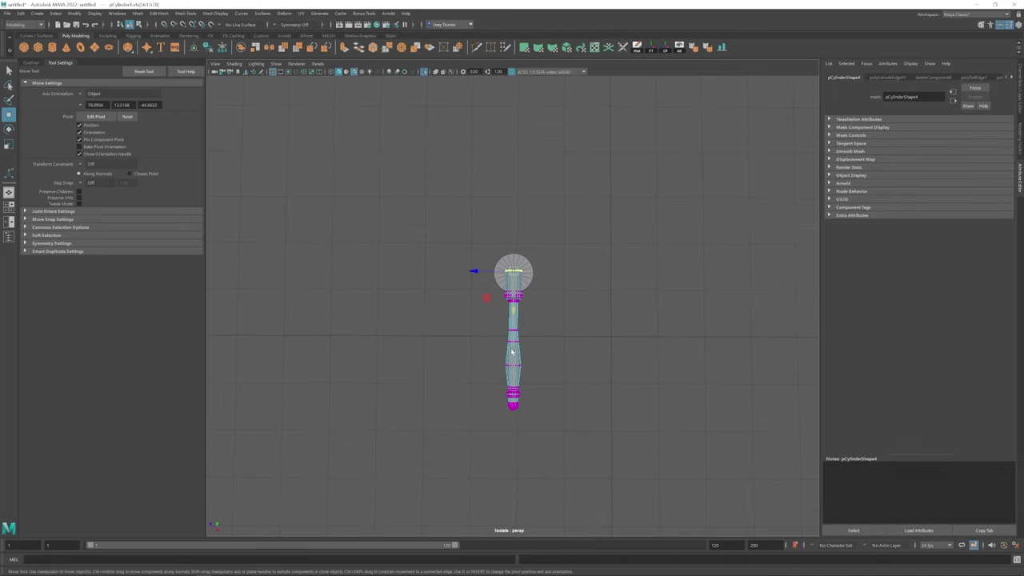
pyautogui.press('F8')
pyautogui.press('r')
pyautogui.press('w')
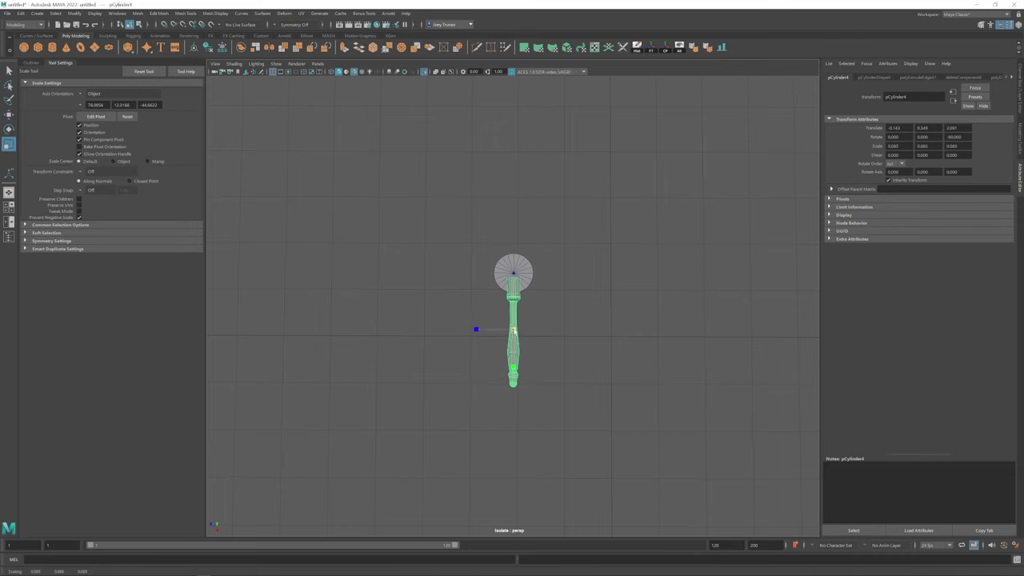
pyautogui.hotkey('ctrl', 'z')
pyautogui.keyDown('alt'); pyautogui.moveTo(441, 329); pyautogui.dragTo(603, 370); pyautogui.keyUp('alt')
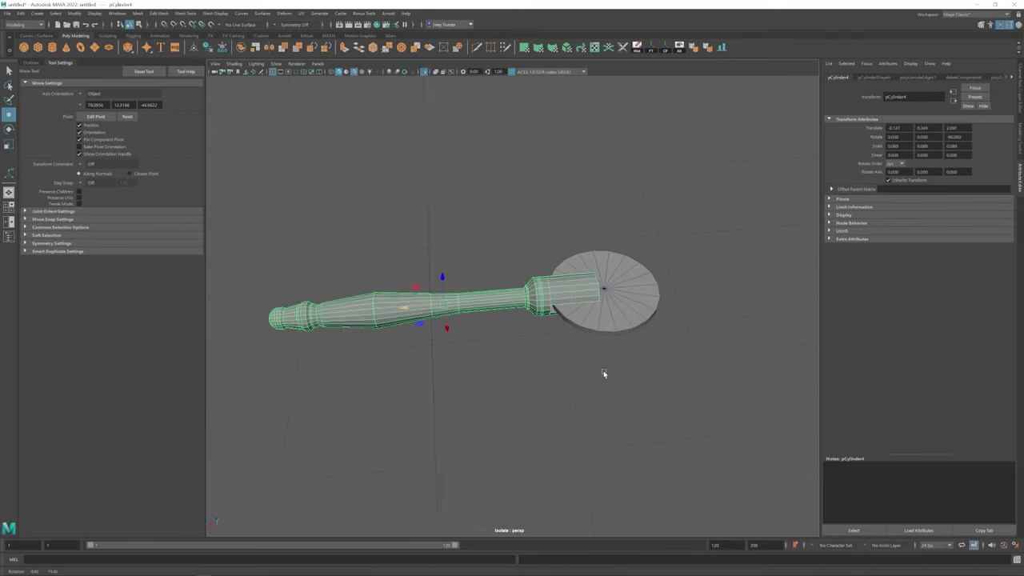
# - Inspect the handle and disc from several angles, then select and frame the disc
pyautogui.press('F8')
pyautogui.keyDown('alt'); pyautogui.moveTo(652, 237); pyautogui.dragTo(530, 347); pyautogui.keyUp('alt')
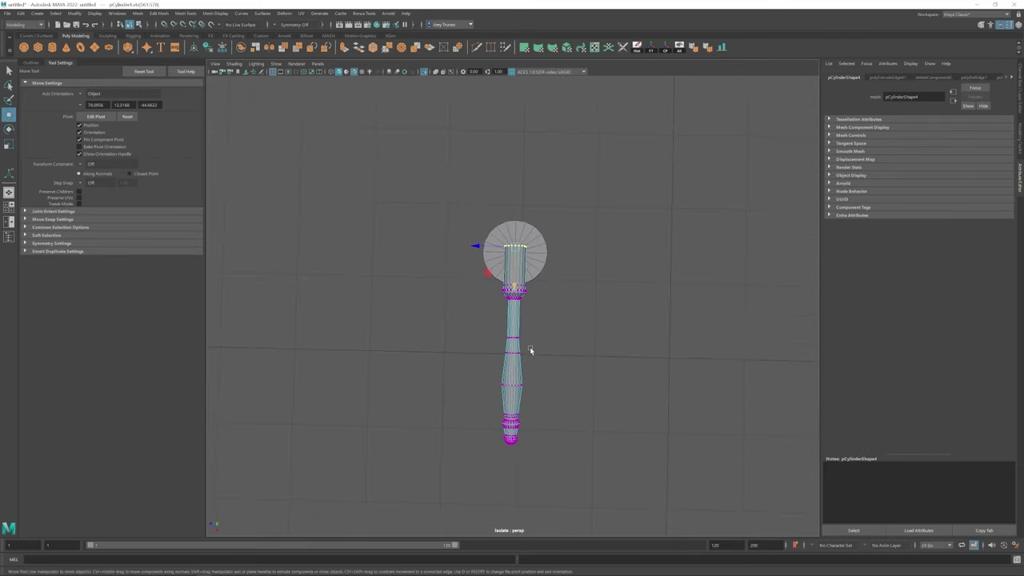
pyautogui.keyDown('alt'); pyautogui.moveTo(530, 347); pyautogui.dragTo(566, 381, button='right'); pyautogui.keyUp('alt')
pyautogui.keyDown('alt'); pyautogui.moveTo(565, 380); pyautogui.dragTo(453, 361); pyautogui.keyUp('alt')
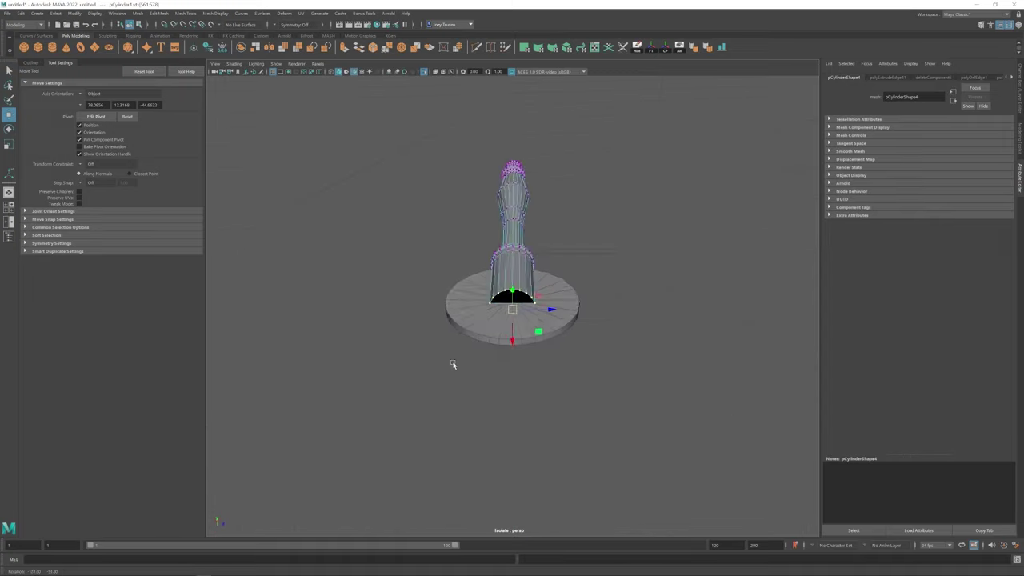
pyautogui.keyDown('alt'); pyautogui.moveTo(453, 361); pyautogui.dragTo(499, 261, button='right'); pyautogui.keyUp('alt')
pyautogui.click(499, 261)
pyautogui.keyDown('alt'); pyautogui.moveTo(491, 247); pyautogui.dragTo(531, 348); pyautogui.keyUp('alt')
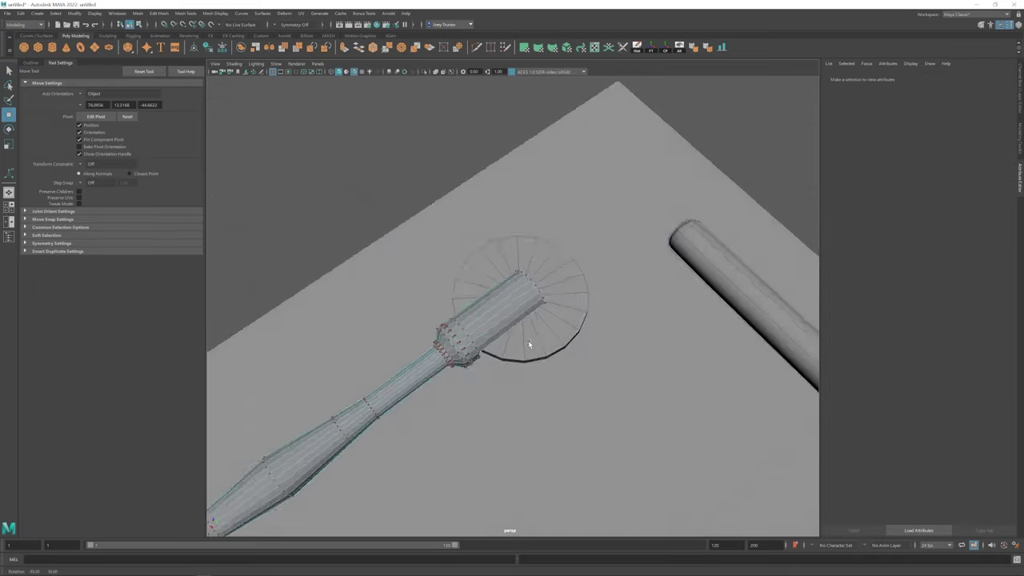
pyautogui.keyDown('alt'); pyautogui.moveTo(530, 348); pyautogui.dragTo(518, 320, button='right'); pyautogui.keyUp('alt')
pyautogui.click(518, 319)
pyautogui.press('f')
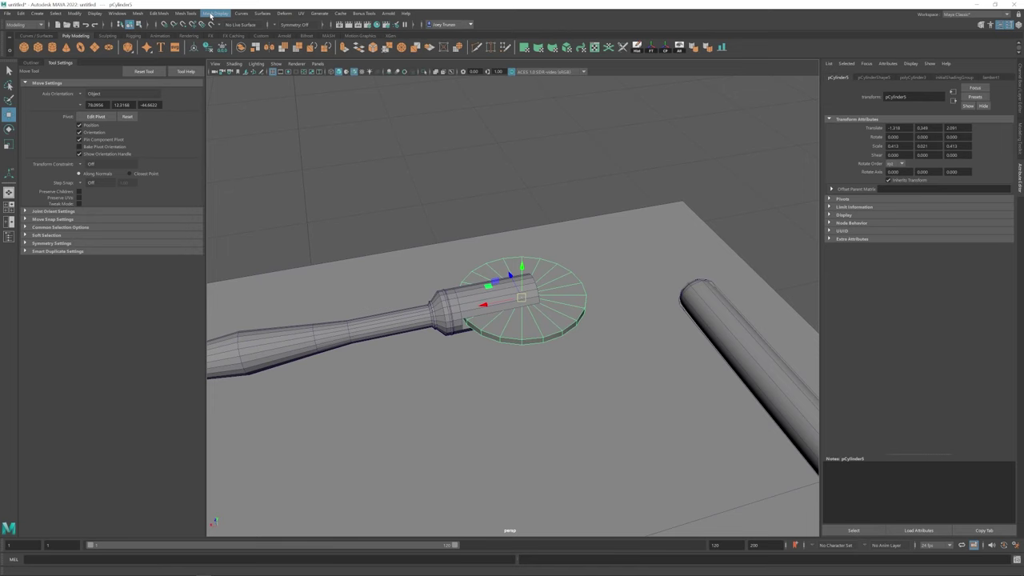
# - Bevel the disc's rim edge loop and set scaling to component orientation
pyautogui.press('F10')
pyautogui.doubleClick(532, 339)
pyautogui.click(184, 14)
pyautogui.click(204, 76)
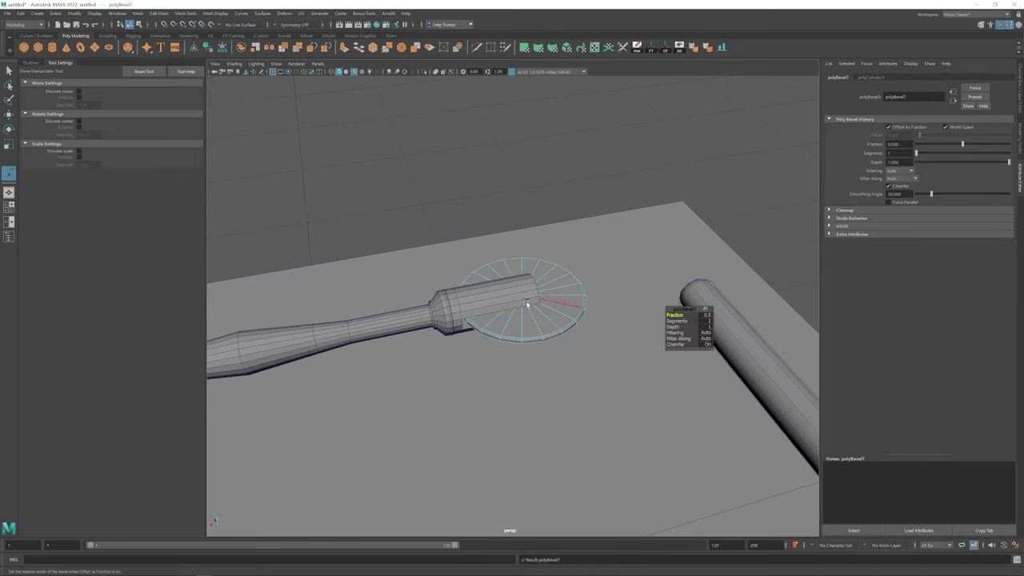
pyautogui.keyDown('alt'); pyautogui.moveTo(529, 334); pyautogui.dragTo(625, 112); pyautogui.keyUp('alt')
pyautogui.press('r')
pyautogui.click(94, 93)
pyautogui.click(100, 111)
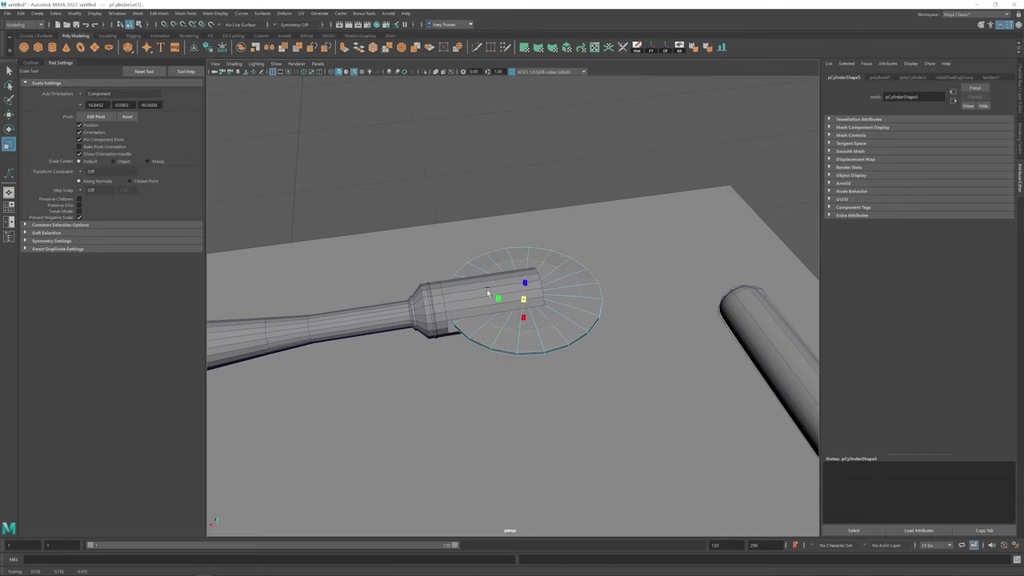
# - Adjust the disc selection and return the scaling axes to object orientation
pyautogui.keyDown('alt'); pyautogui.moveTo(460, 289); pyautogui.dragTo(537, 328); pyautogui.keyUp('alt')
pyautogui.press('w')
pyautogui.press('r')
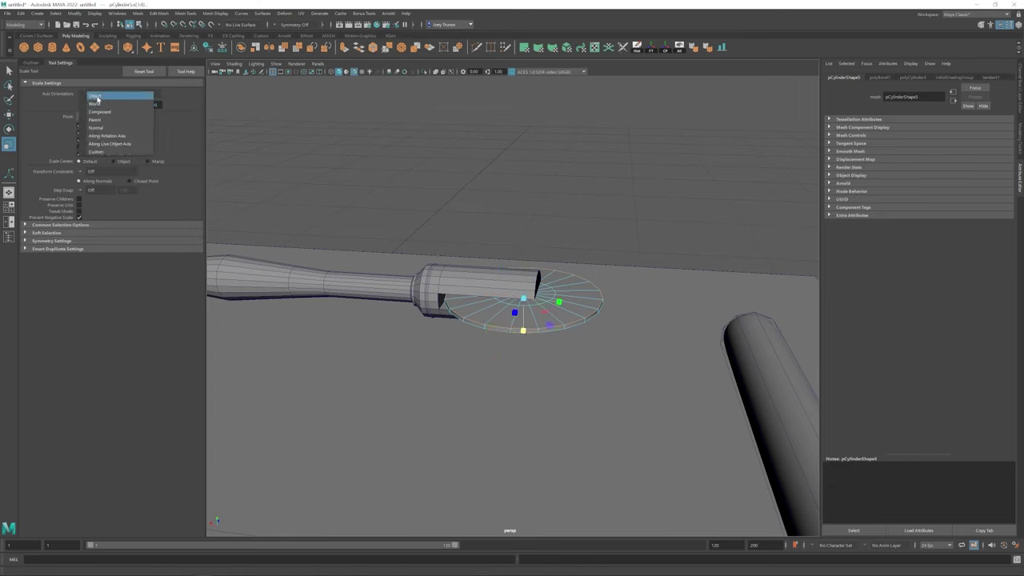
pyautogui.click(97, 96)
pyautogui.press('w')
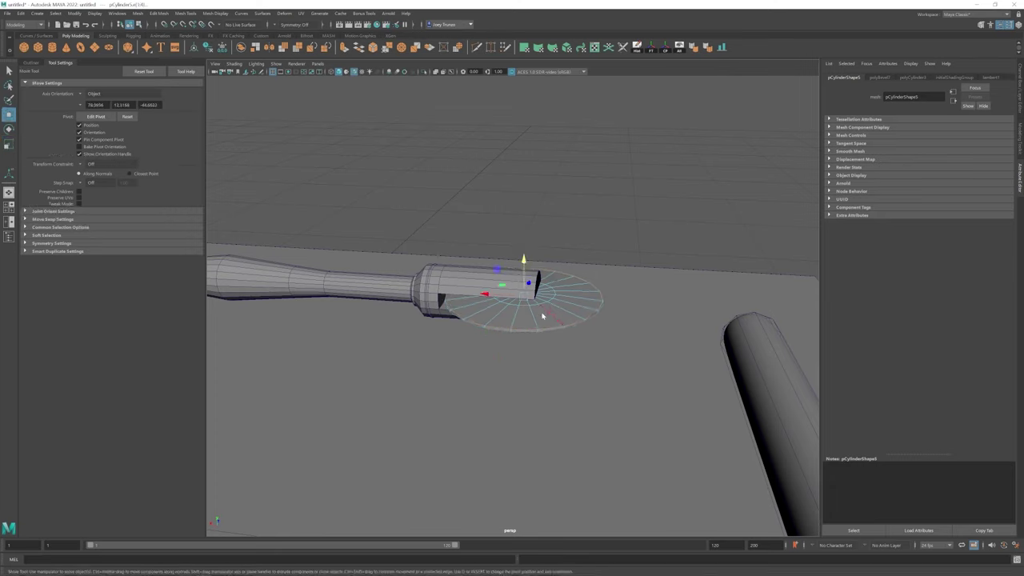
# - Bevel the disc's rim edges twice more, then clear the selection
pyautogui.click(159, 14)
pyautogui.click(170, 38)
pyautogui.press('q')
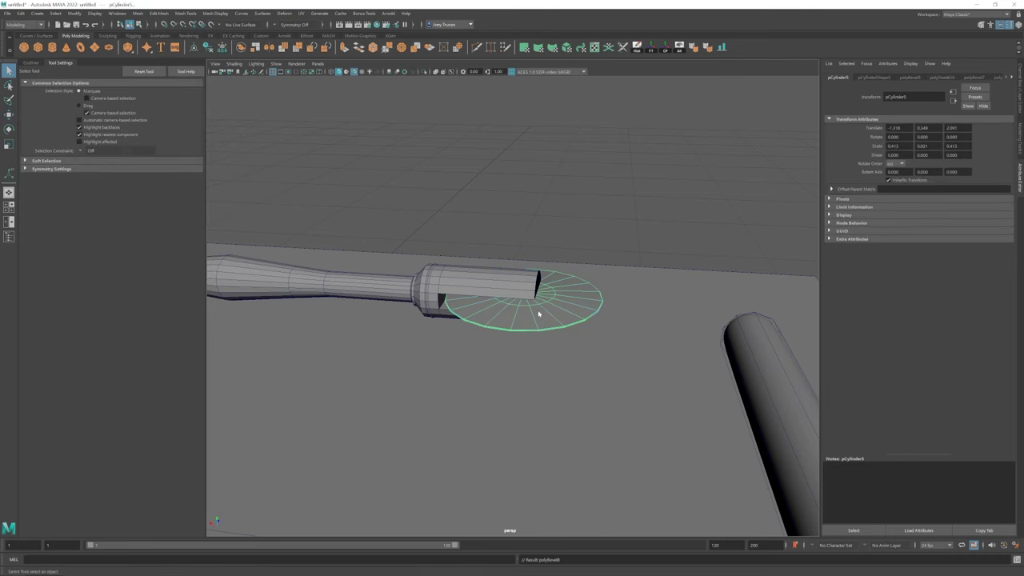
pyautogui.keyDown('alt'); pyautogui.moveTo(544, 299); pyautogui.dragTo(519, 316); pyautogui.keyUp('alt')
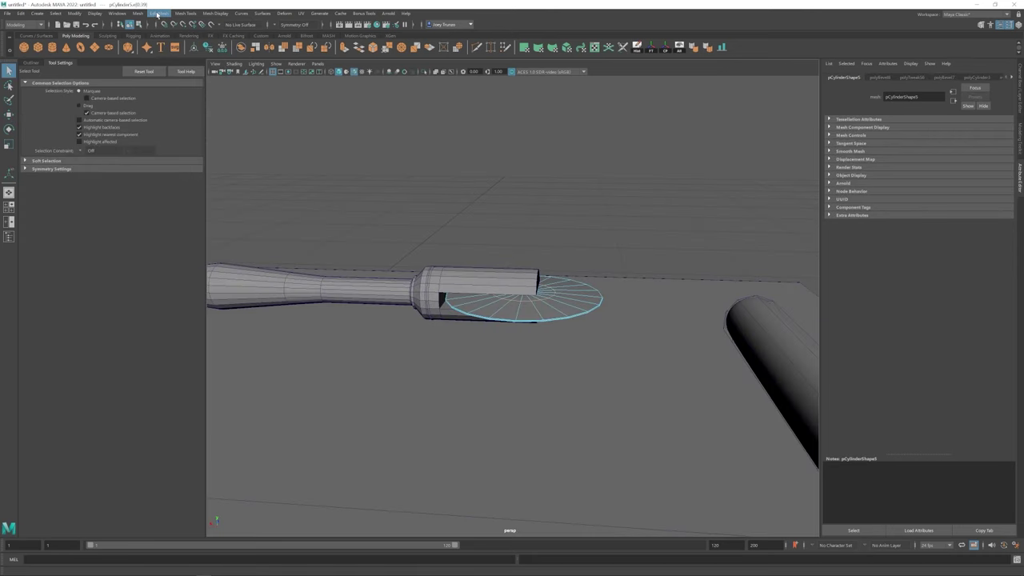
pyautogui.click(159, 14)
pyautogui.click(169, 38)
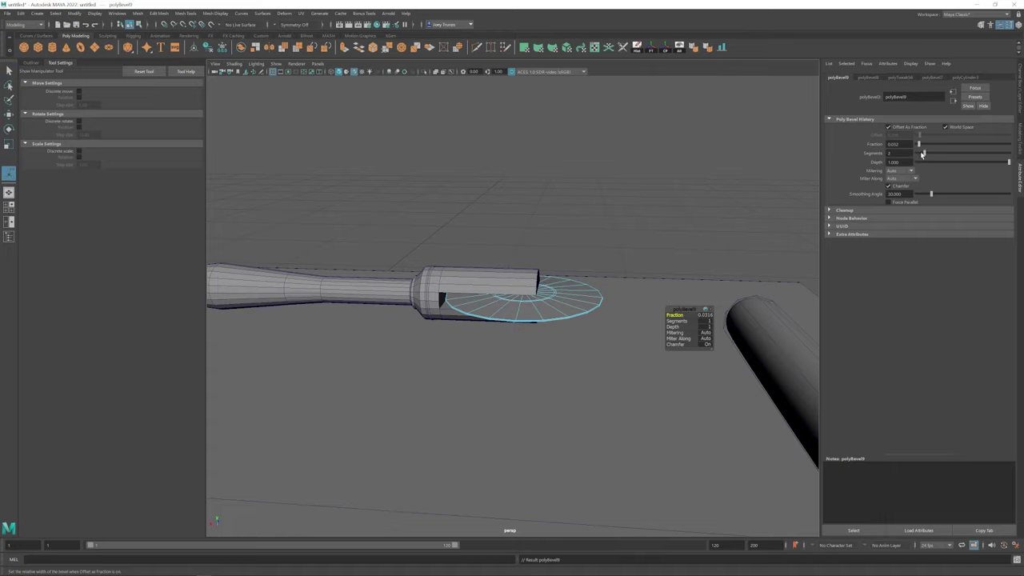
pyautogui.press('q')
pyautogui.click(347, 171)
pyautogui.keyDown('alt'); pyautogui.moveTo(347, 171); pyautogui.dragTo(528, 368); pyautogui.keyUp('alt')
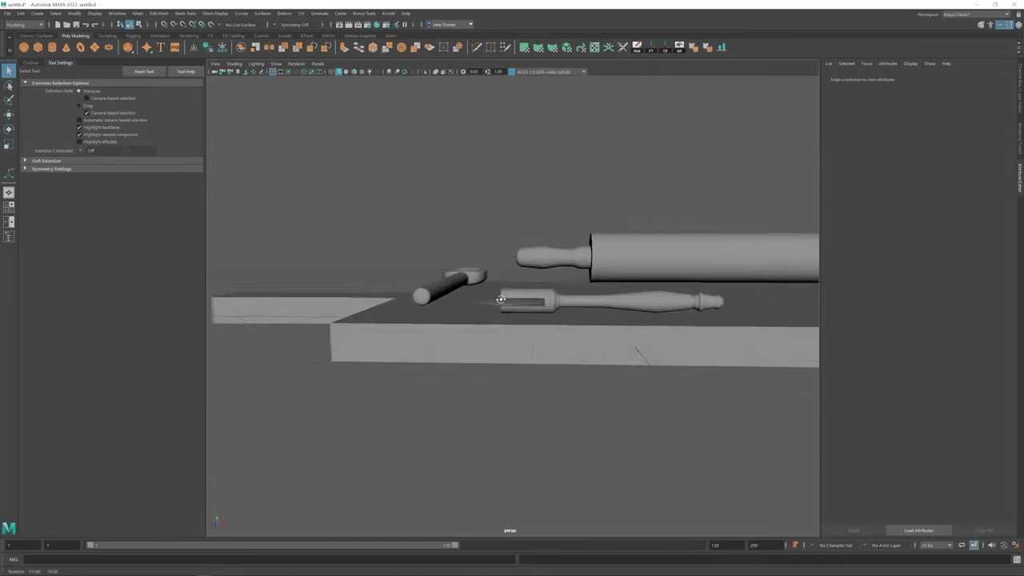
# - Isolate the pizza cutter handle and fill the hole at its open slotted end
pyautogui.click(503, 299)
pyautogui.click(424, 71)
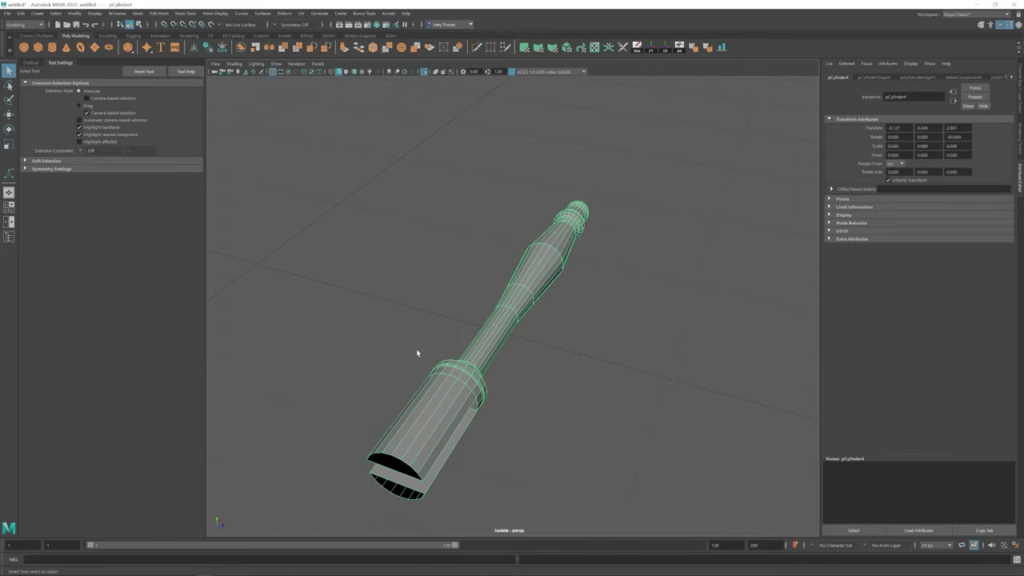
pyautogui.keyDown('alt'); pyautogui.moveTo(417, 353); pyautogui.dragTo(483, 317); pyautogui.keyUp('alt')
pyautogui.click(571, 304)
pyautogui.press('w')
pyautogui.click(137, 14)
pyautogui.click(152, 80)
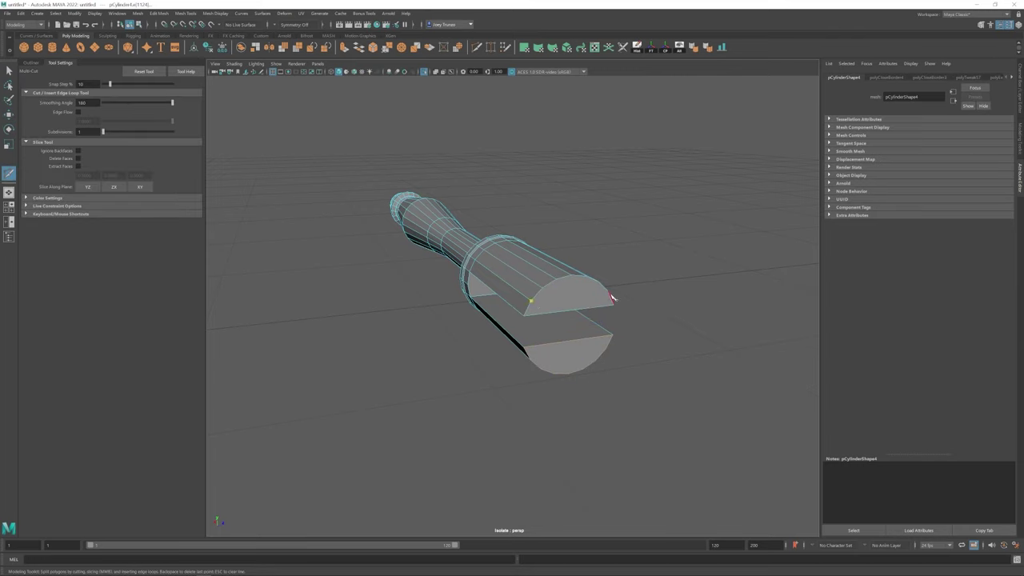
# - Multi-Cut new edges across the cap at the handle's mouth
pyautogui.press('Return')
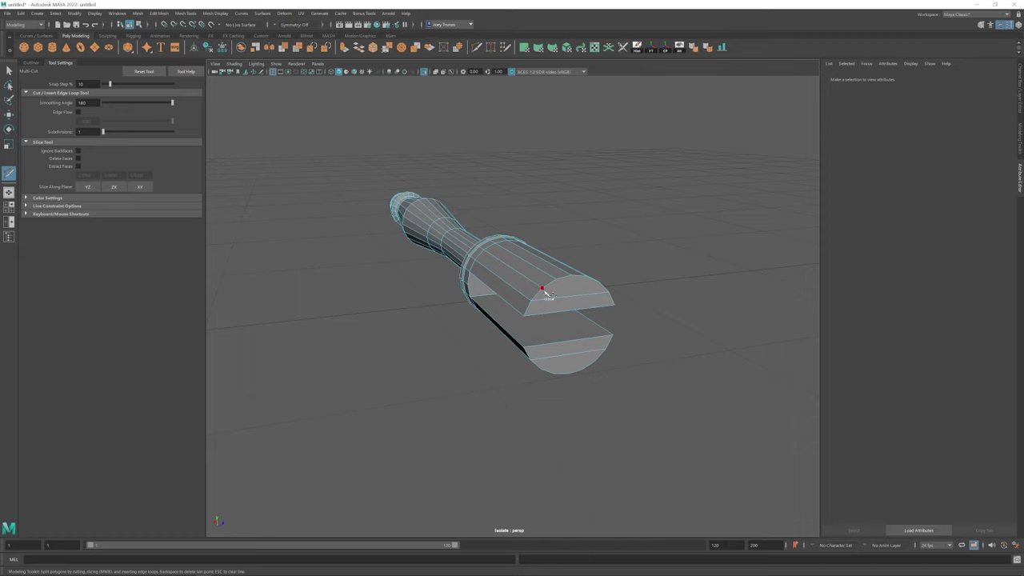
pyautogui.click(592, 292)
pyautogui.press('w')
pyautogui.keyDown('alt'); pyautogui.moveTo(592, 293); pyautogui.dragTo(519, 235); pyautogui.keyUp('alt')
pyautogui.press('y')
pyautogui.press('w')
pyautogui.press('y')
pyautogui.click(522, 255)
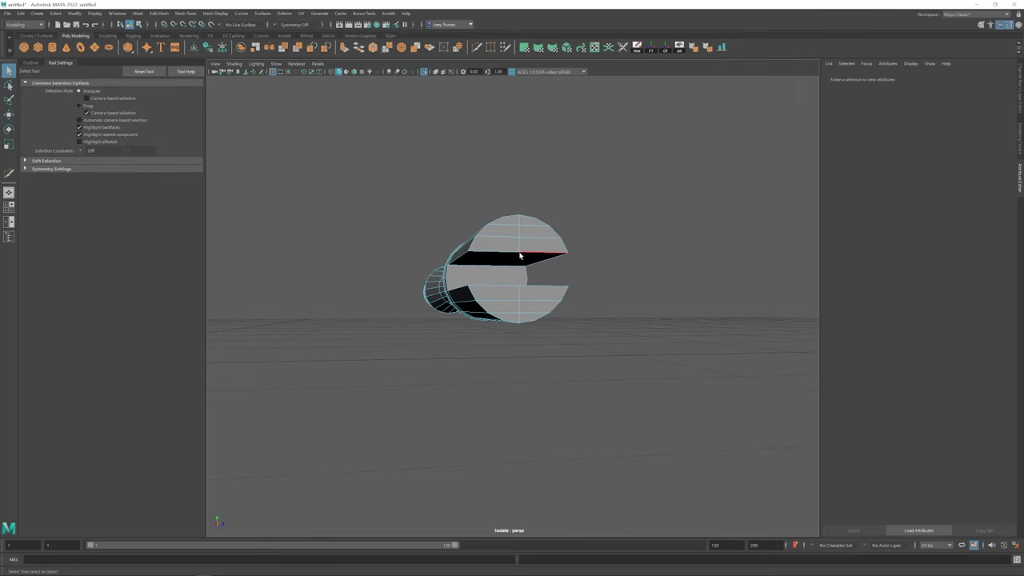
pyautogui.moveTo(491, 269)
pyautogui.keyDown('alt'); pyautogui.mouseDown()
pyautogui.moveTo(480, 346)
pyautogui.moveTo(457, 343)
pyautogui.moveTo(503, 309)
pyautogui.moveTo(478, 275)
pyautogui.mouseUp(); pyautogui.keyUp('alt')
pyautogui.press('w')
# - Select the prong edges and bevel them with 2 segments at 0.5 fraction
pyautogui.click(495, 291)
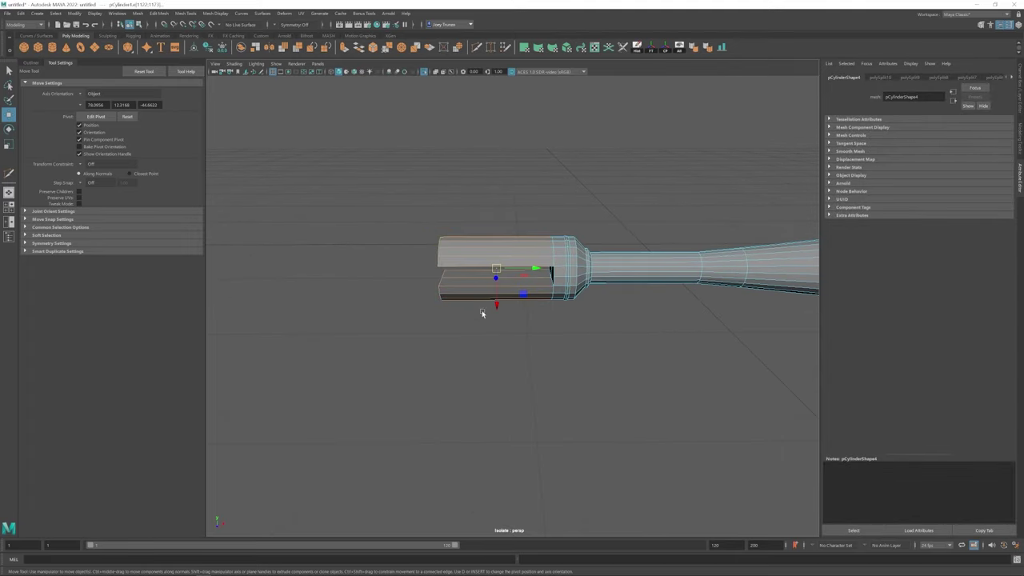
pyautogui.keyDown('alt'); pyautogui.moveTo(482, 313); pyautogui.dragTo(536, 189); pyautogui.keyUp('alt')
pyautogui.press('q')
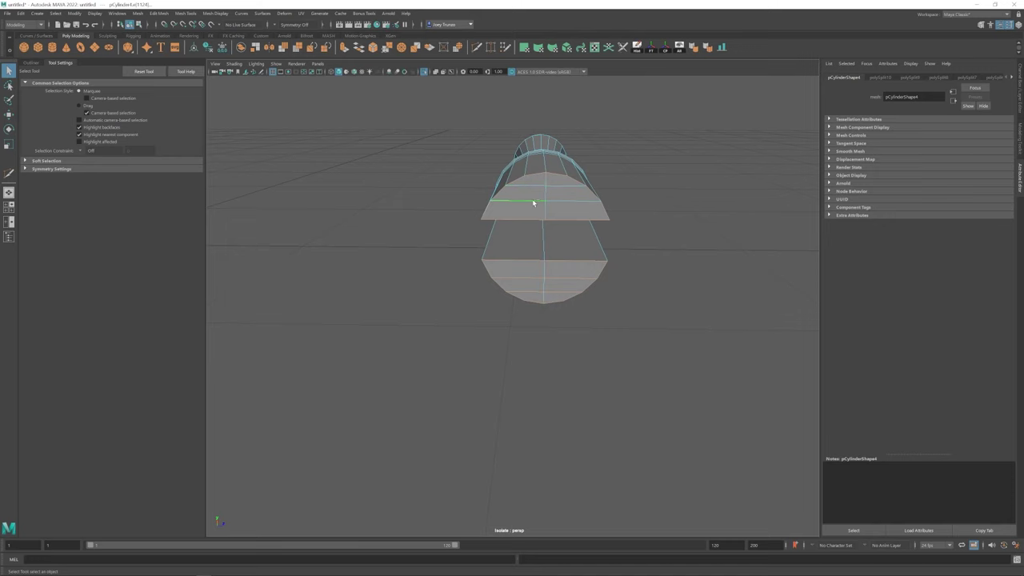
pyautogui.keyDown('alt'); pyautogui.moveTo(546, 293); pyautogui.dragTo(512, 326); pyautogui.keyUp('alt')
pyautogui.click(399, 222)
pyautogui.press('w')
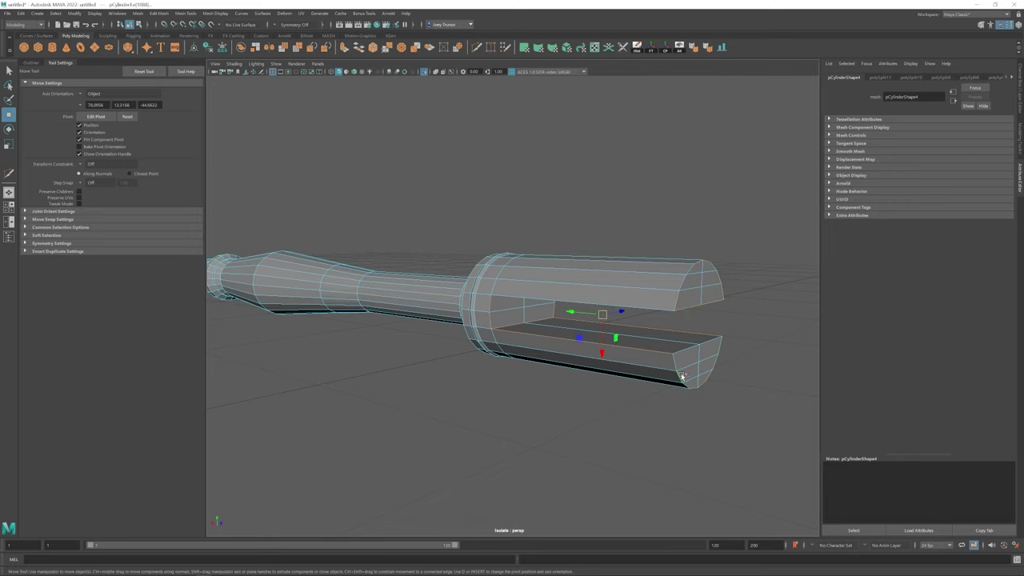
pyautogui.keyDown('alt'); pyautogui.moveTo(650, 383); pyautogui.dragTo(573, 320); pyautogui.keyUp('alt')
pyautogui.keyDown('alt'); pyautogui.moveTo(522, 288); pyautogui.dragTo(138, 24); pyautogui.keyUp('alt')
pyautogui.click(165, 14)
pyautogui.click(172, 40)
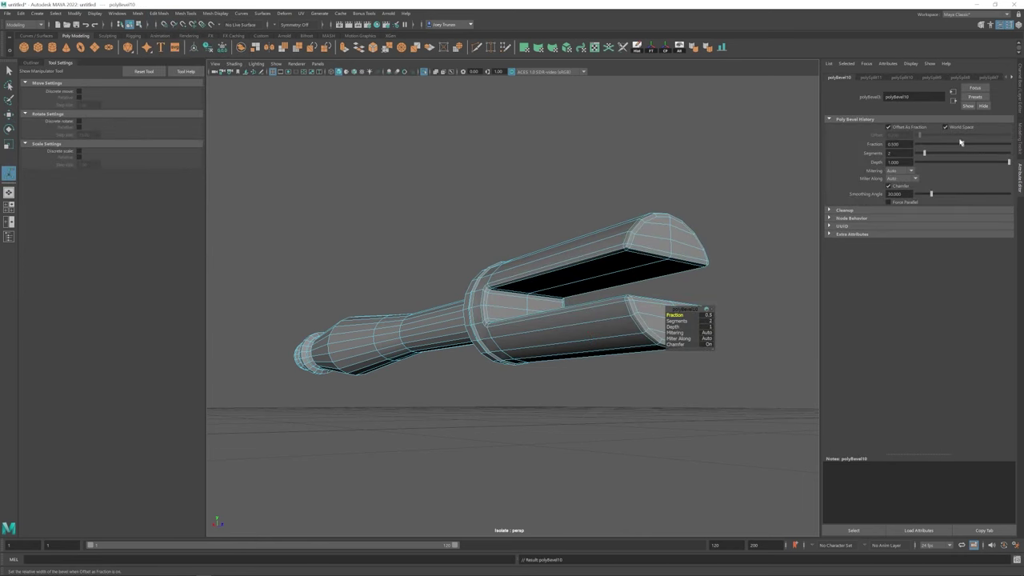
# - Increase the Fraction of the polyBevel10 prong bevel
pyautogui.scroll(5, 503, 308)
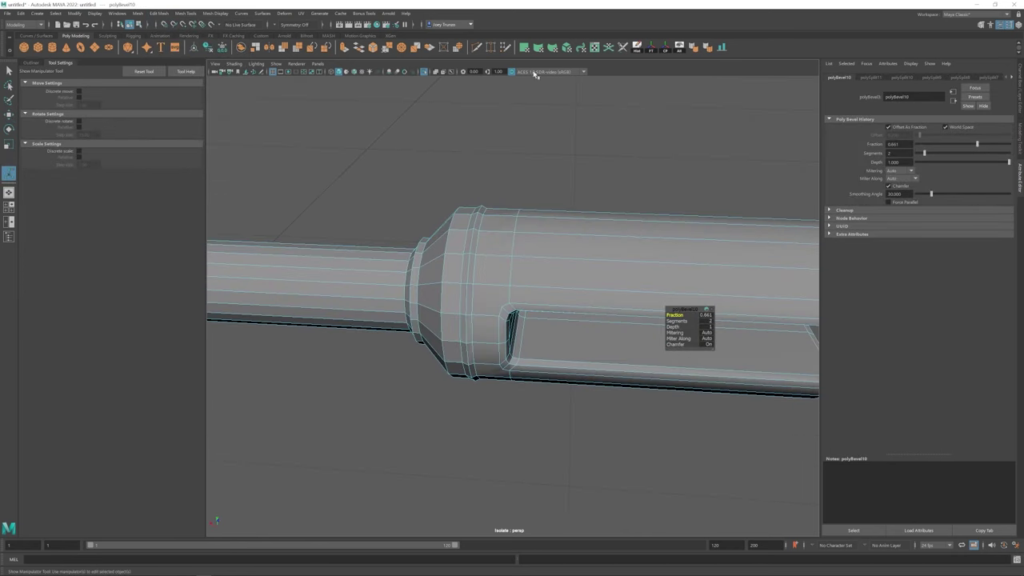
pyautogui.keyDown('shift'); pyautogui.moveTo(512, 320); pyautogui.dragTo(503, 308, button='right'); pyautogui.keyUp('shift')
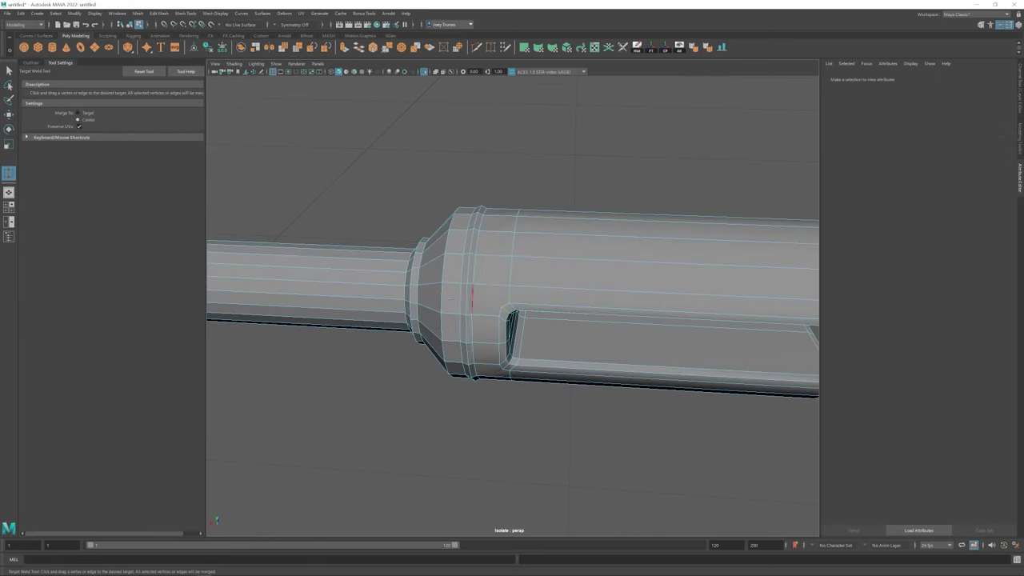
pyautogui.scroll(2, 474, 300)
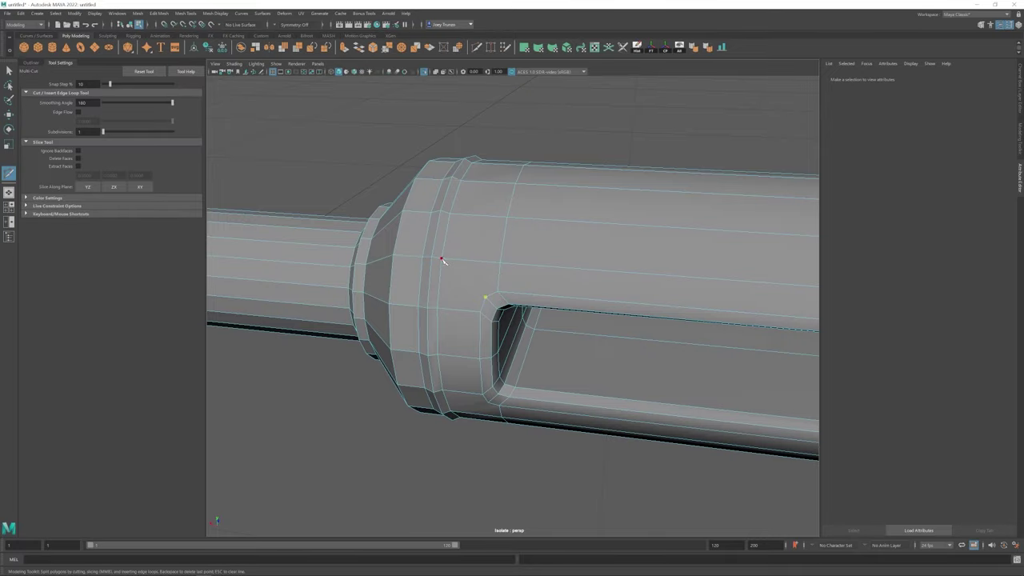
# - Bevel the new edges around the slot at the neck, 1 segment at 0.5 fraction
pyautogui.keyDown('alt'); pyautogui.moveTo(443, 260); pyautogui.dragTo(479, 339); pyautogui.keyUp('alt')
pyautogui.keyDown('alt'); pyautogui.moveTo(438, 379); pyautogui.dragTo(577, 255); pyautogui.keyUp('alt')
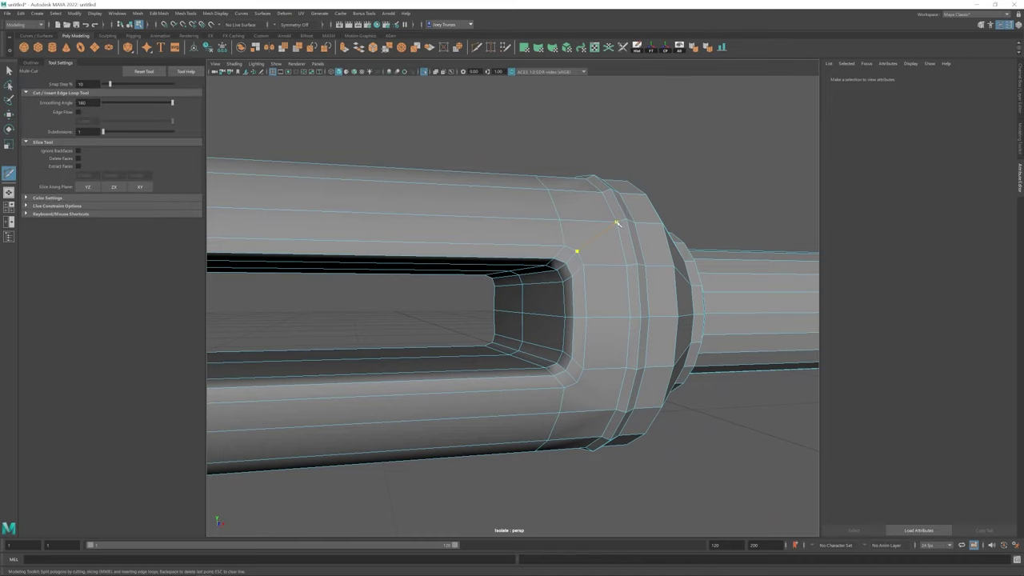
pyautogui.keyDown('alt'); pyautogui.moveTo(617, 223); pyautogui.dragTo(584, 332); pyautogui.keyUp('alt')
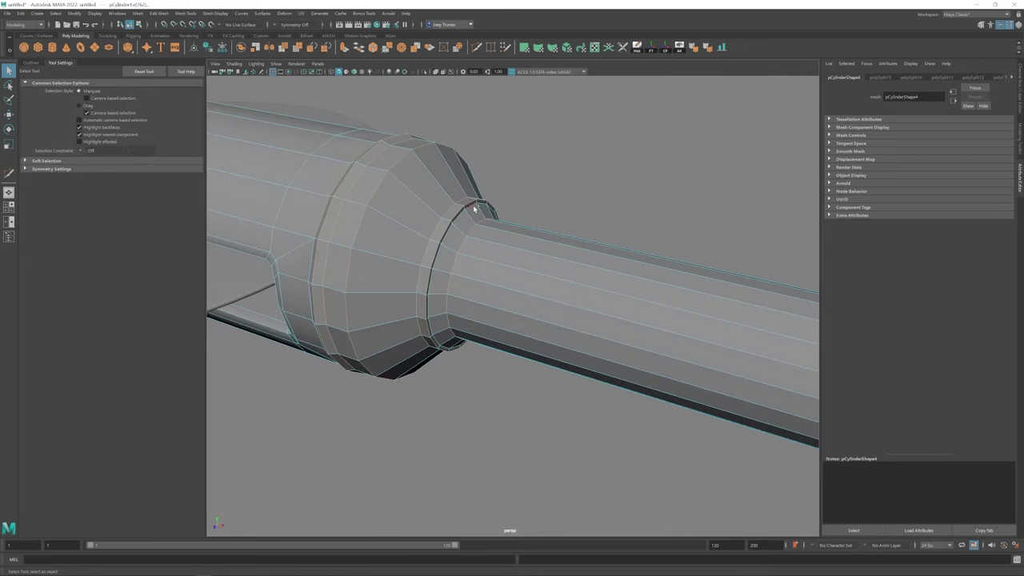
pyautogui.click(159, 13)
pyautogui.click(164, 40)
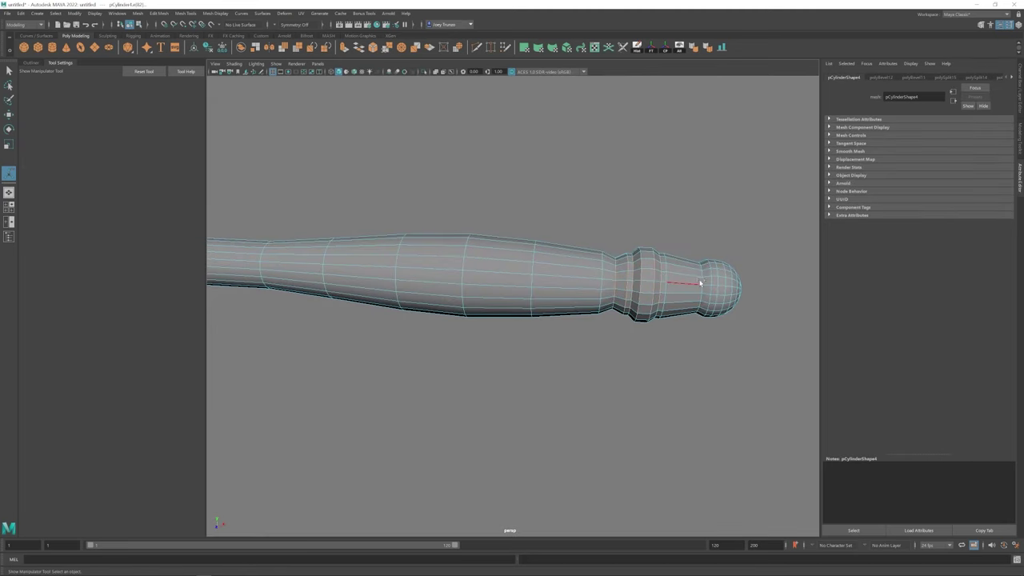
# - Bevel the selected edges of the cutter handle with Ctrl+B
pyautogui.hotkey('ctrl', 'b')
pyautogui.moveTo(545, 286); pyautogui.dragTo(613, 241, button='right')
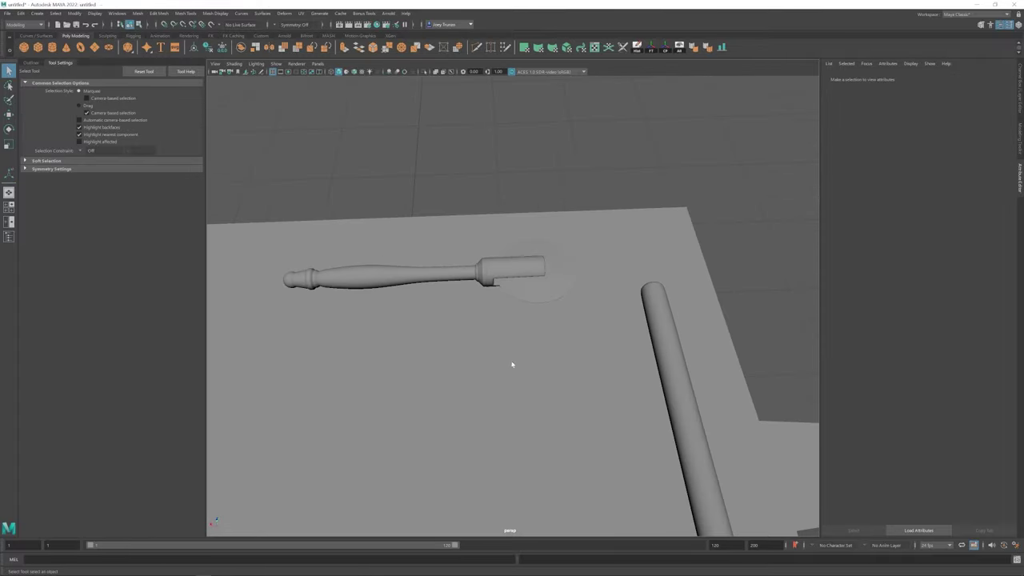
pyautogui.keyDown('alt'); pyautogui.moveTo(512, 365); pyautogui.dragTo(429, 297); pyautogui.keyUp('alt')
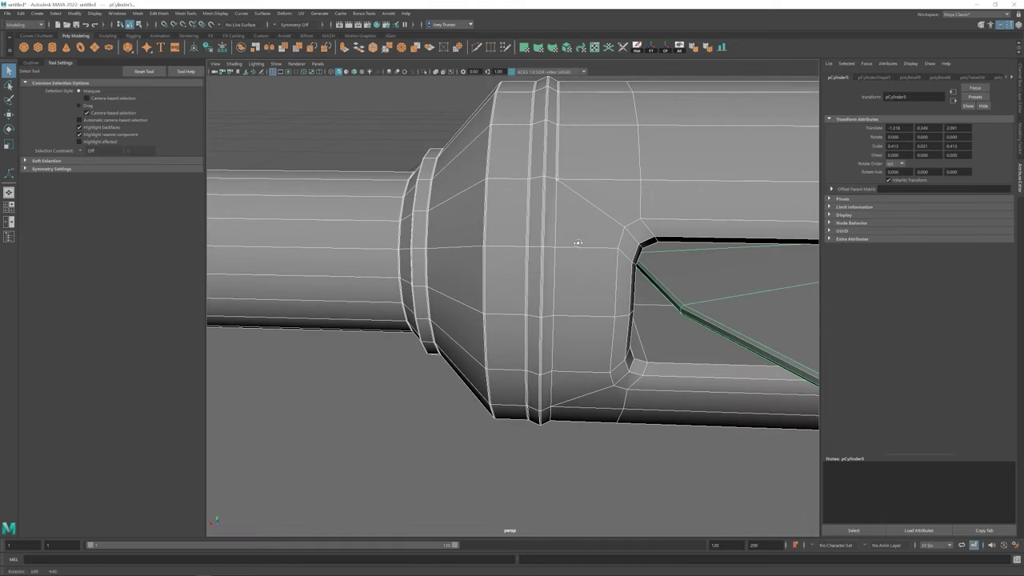
pyautogui.press('w')
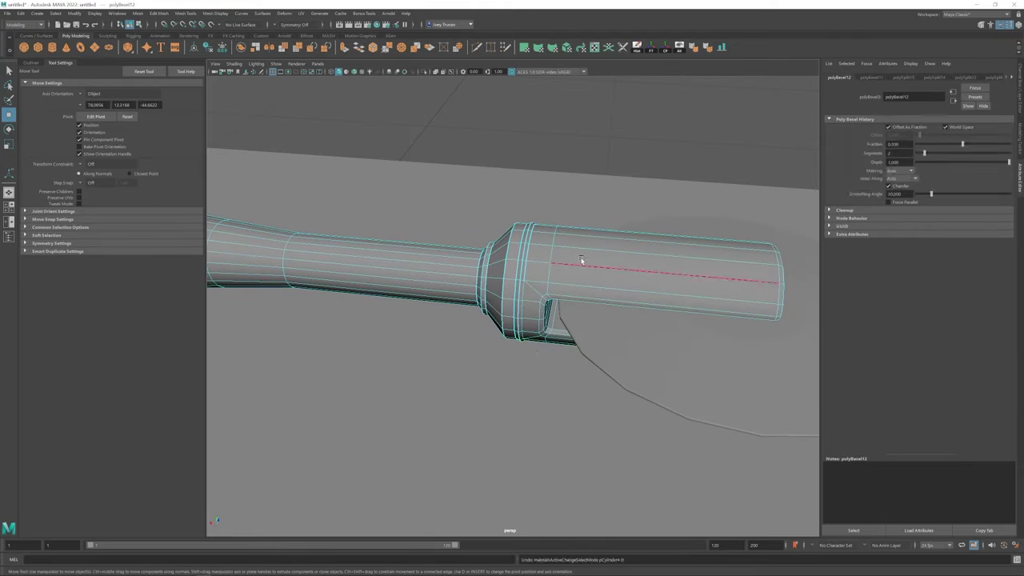
# - Round the grip's rings with a two-segment bevel, redoing it after a smooth-preview check
pyautogui.click(532, 352)
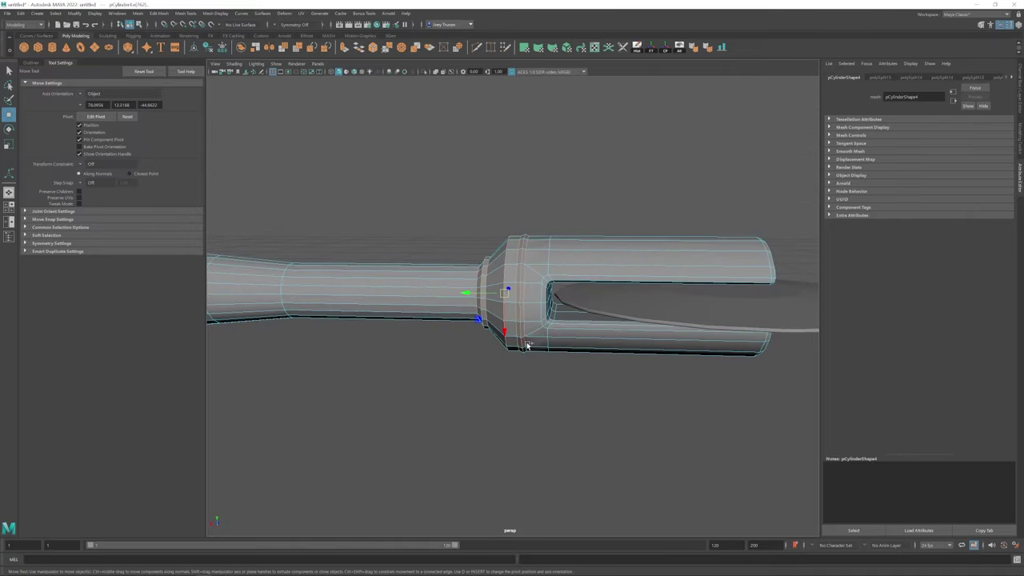
pyautogui.keyDown('alt'); pyautogui.moveTo(528, 346); pyautogui.dragTo(470, 353); pyautogui.keyUp('alt')
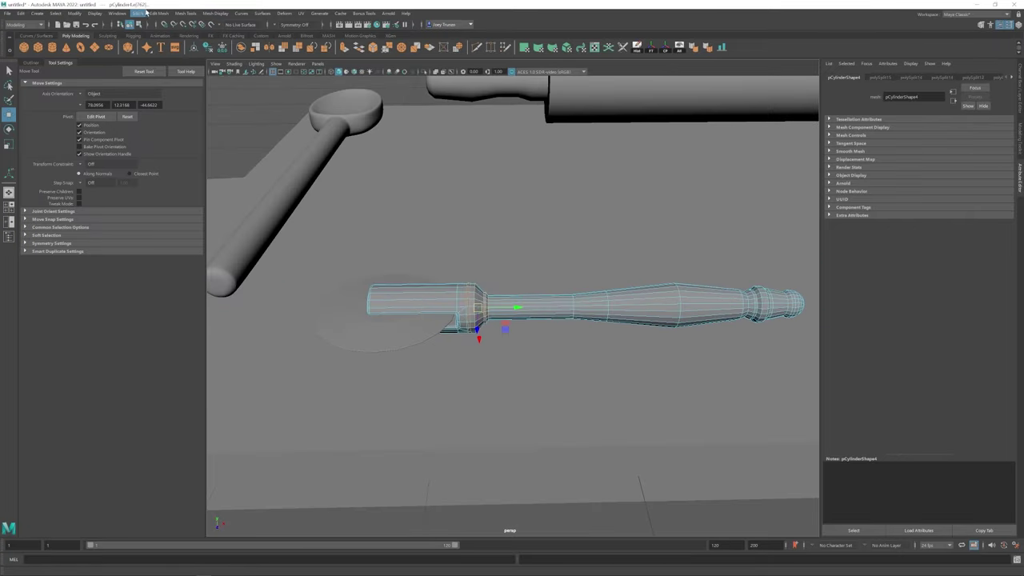
pyautogui.hotkey('ctrl', 'b')
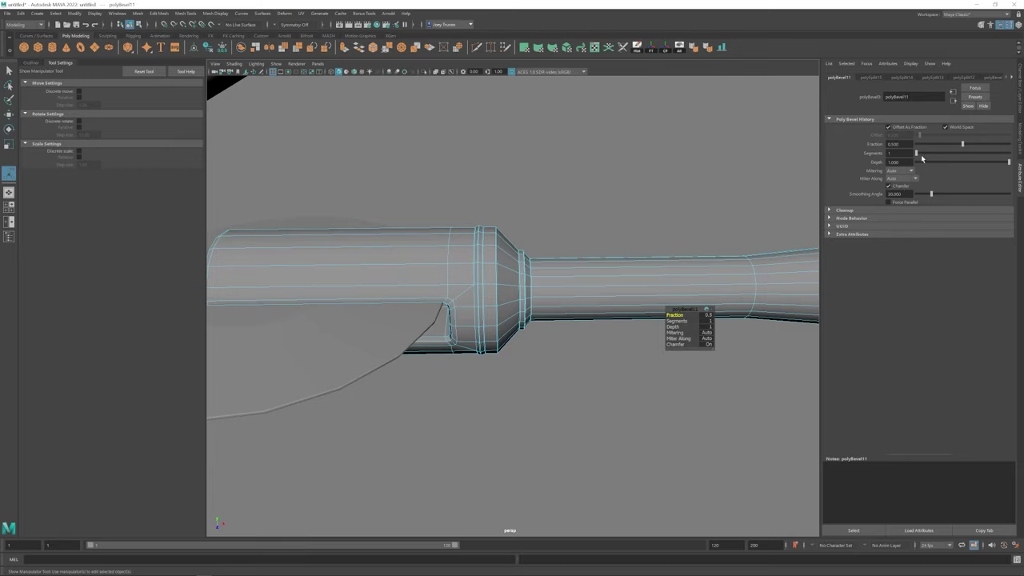
pyautogui.hotkey('ctrl', 'z')
pyautogui.scroll(3, 593, 284)
pyautogui.press('3')
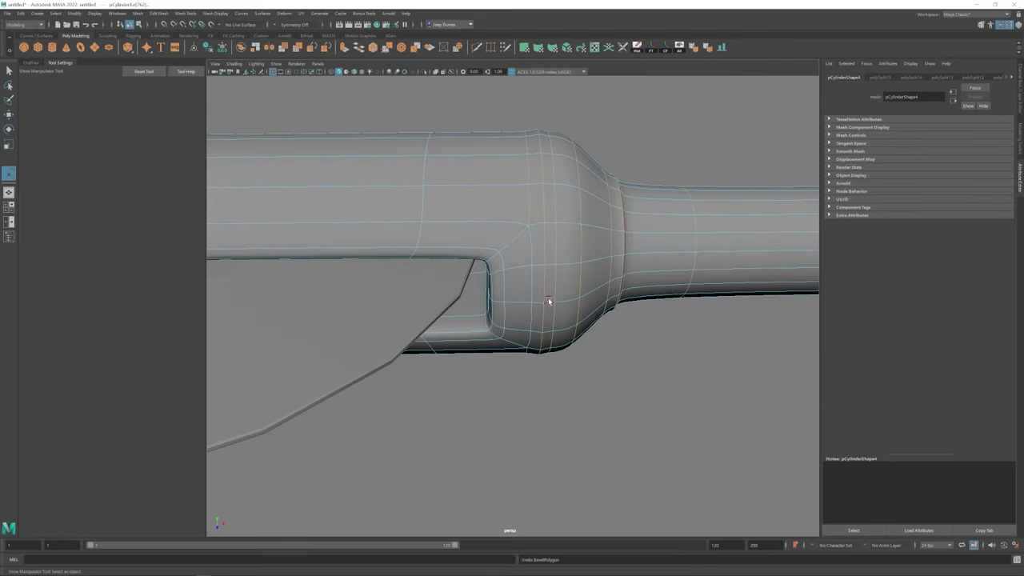
pyautogui.press('1')
pyautogui.keyDown('alt'); pyautogui.moveTo(549, 300); pyautogui.dragTo(467, 297); pyautogui.keyUp('alt')
pyautogui.hotkey('ctrl', 'b')
pyautogui.hotkey('ctrl', 'b')
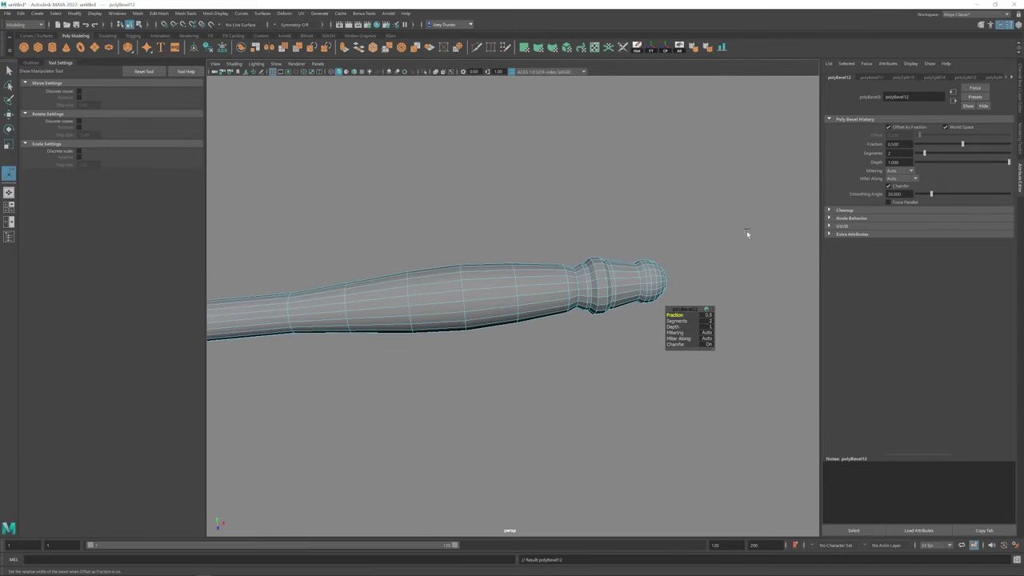
pyautogui.click(582, 285)
# - Select and deselect the cutting board while bringing the pizza cutter into view
pyautogui.keyDown('alt'); pyautogui.moveTo(581, 285); pyautogui.dragTo(526, 247); pyautogui.keyUp('alt')
pyautogui.press('w')
pyautogui.scroll(-5, 469, 260)
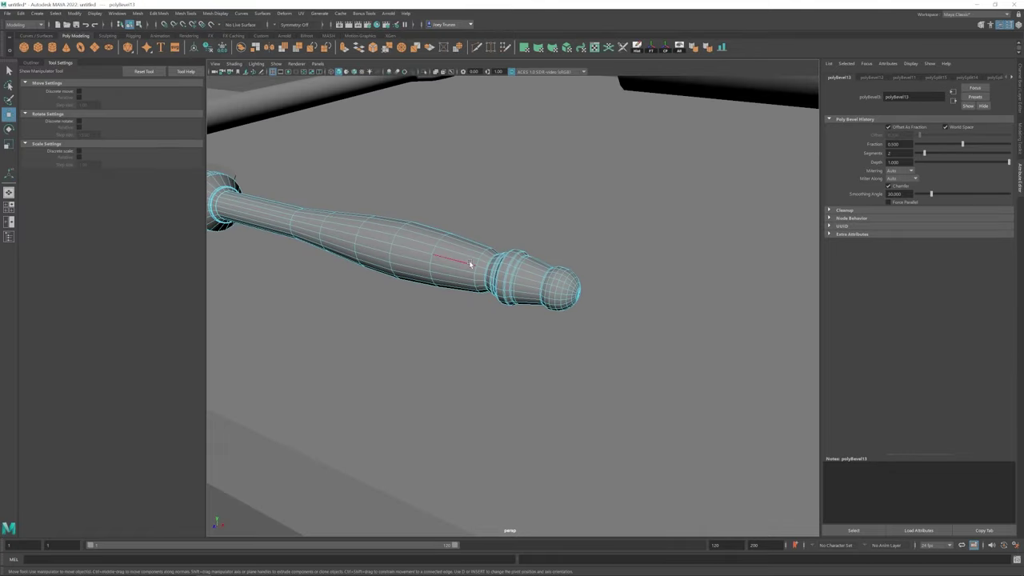
pyautogui.click(365, 343)
pyautogui.keyDown('alt'); pyautogui.moveTo(366, 343); pyautogui.dragTo(457, 370); pyautogui.keyUp('alt')
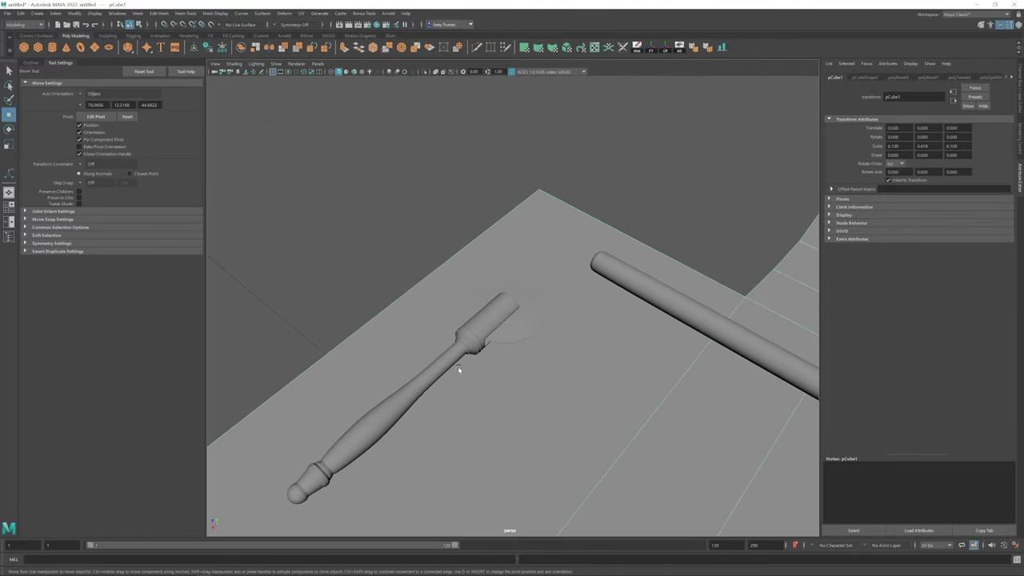
pyautogui.click(539, 393)
pyautogui.keyDown('alt'); pyautogui.moveTo(539, 392); pyautogui.dragTo(349, 95); pyautogui.keyUp('alt')
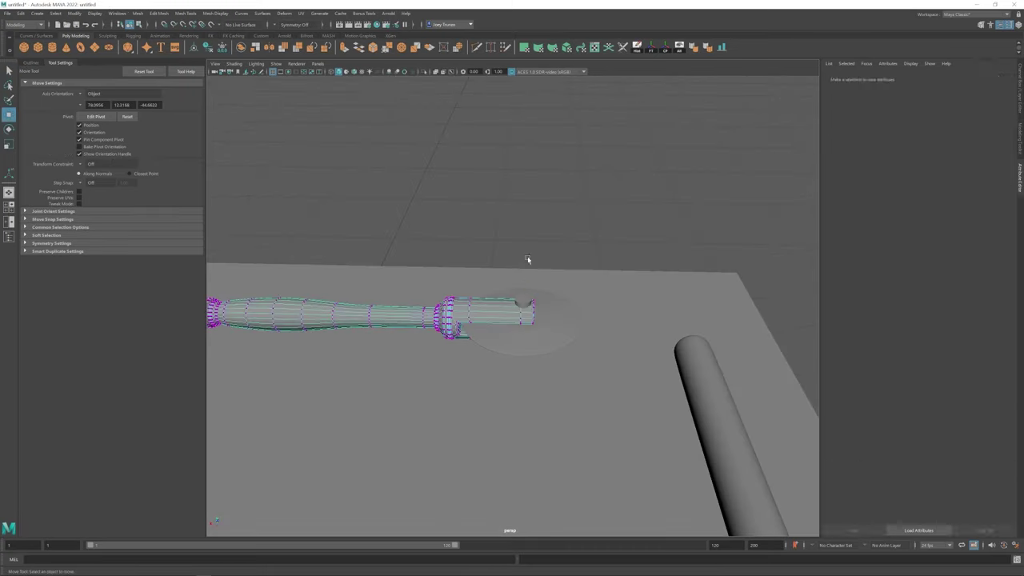
pyautogui.keyDown('alt'); pyautogui.moveTo(531, 309); pyautogui.dragTo(512, 355); pyautogui.keyUp('alt')
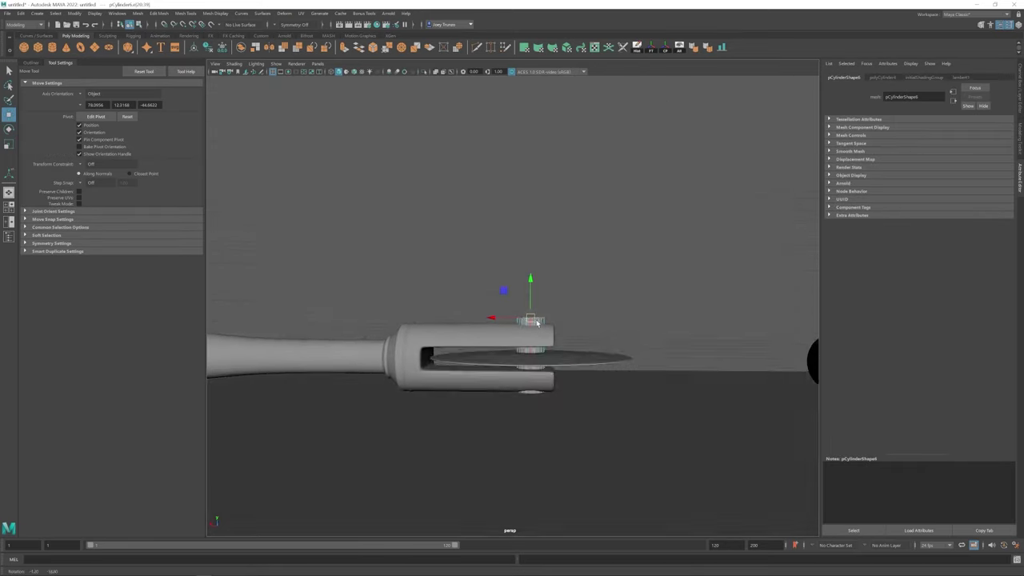
# - Bevel the axle pin's edges with a Fraction of 0.414
pyautogui.click(331, 72)
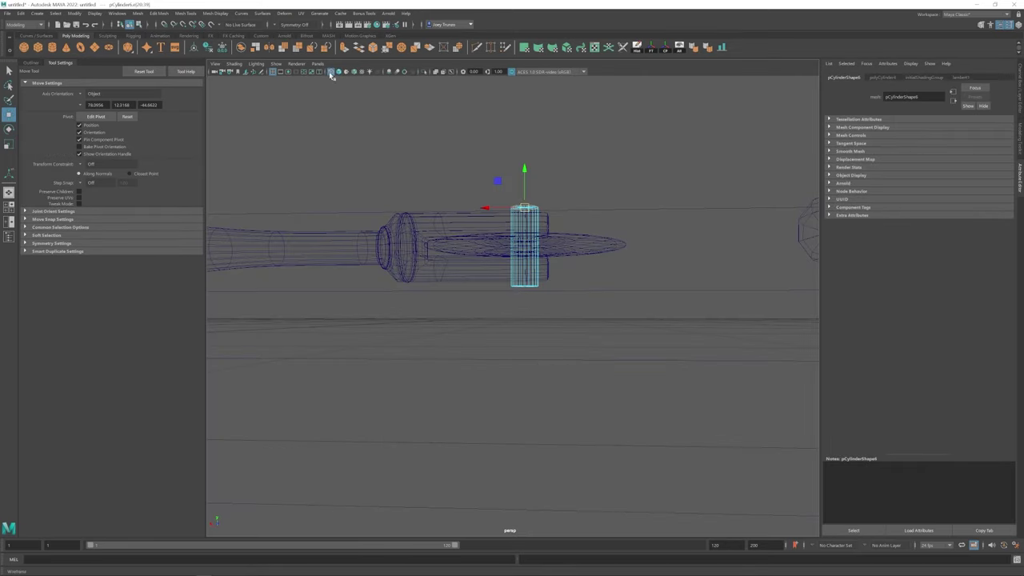
pyautogui.click(338, 72)
pyautogui.click(158, 14)
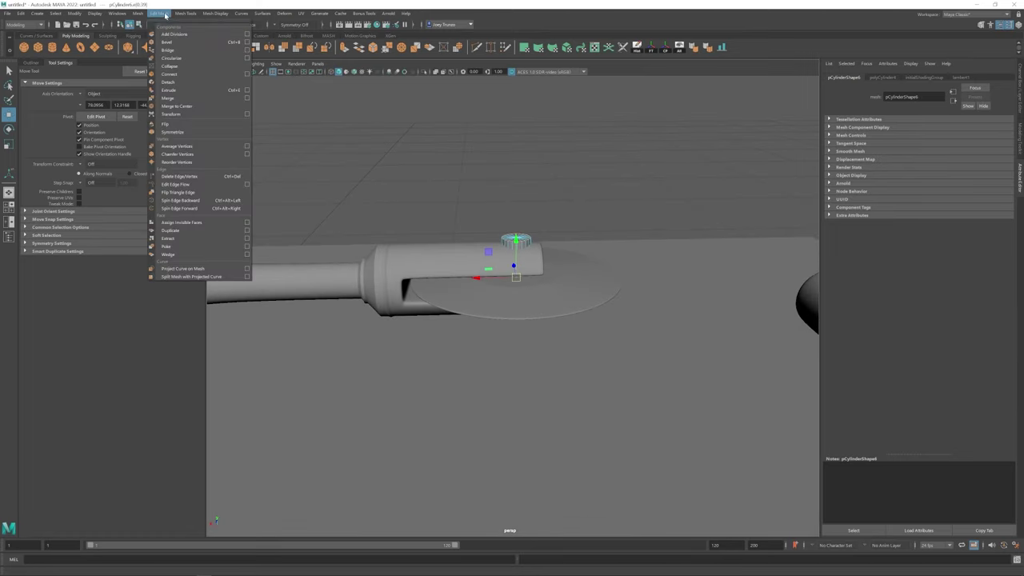
pyautogui.click(172, 43)
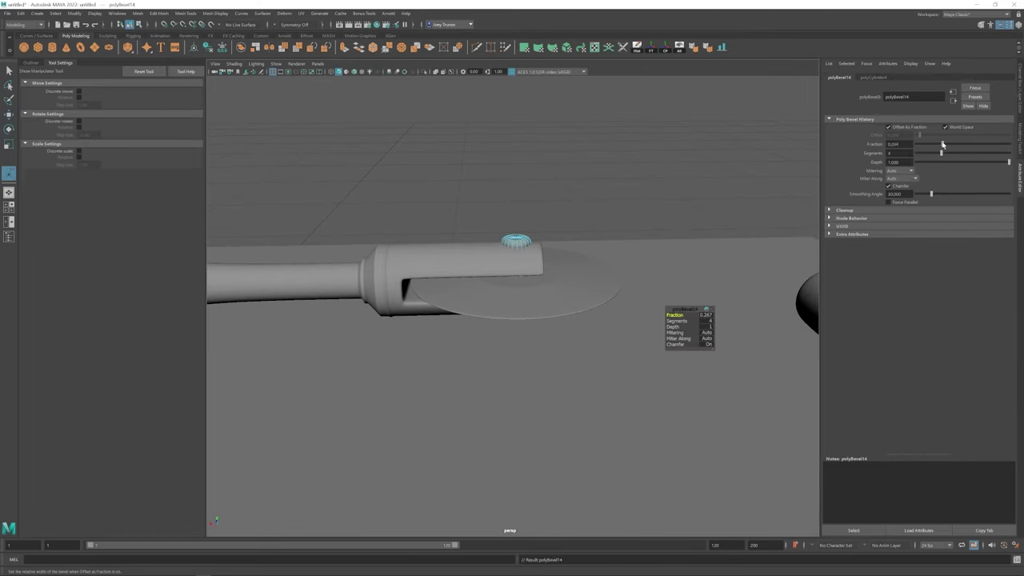
pyautogui.keyDown('alt'); pyautogui.moveTo(448, 336); pyautogui.dragTo(479, 326); pyautogui.keyUp('alt')
pyautogui.moveTo(512, 240)
pyautogui.keyDown('alt'); pyautogui.mouseDown()
pyautogui.moveTo(480, 221)
pyautogui.moveTo(585, 271)
pyautogui.moveTo(528, 248)
pyautogui.moveTo(546, 283)
pyautogui.moveTo(516, 252)
pyautogui.mouseUp(); pyautogui.keyUp('alt')
# - Select the axle pin and try the Insert Edge Loop tool on it
pyautogui.click(518, 240)
pyautogui.press('w')
pyautogui.click(519, 217)
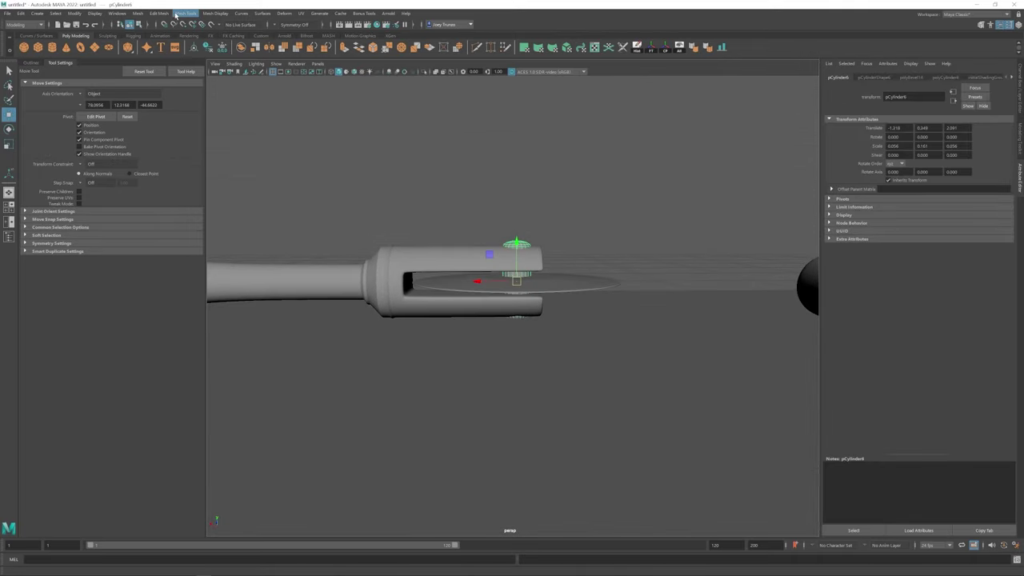
pyautogui.click(184, 12)
pyautogui.click(200, 62)
pyautogui.press('w')
pyautogui.rightClick(533, 192)
pyautogui.moveTo(412, 298); pyautogui.dragTo(640, 440)
# - Duplicate the axle pin and rotate the copy 180° onto the wheel's other side
pyautogui.click(517, 250)
pyautogui.hotkey('ctrl', 'd')
pyautogui.press('e')
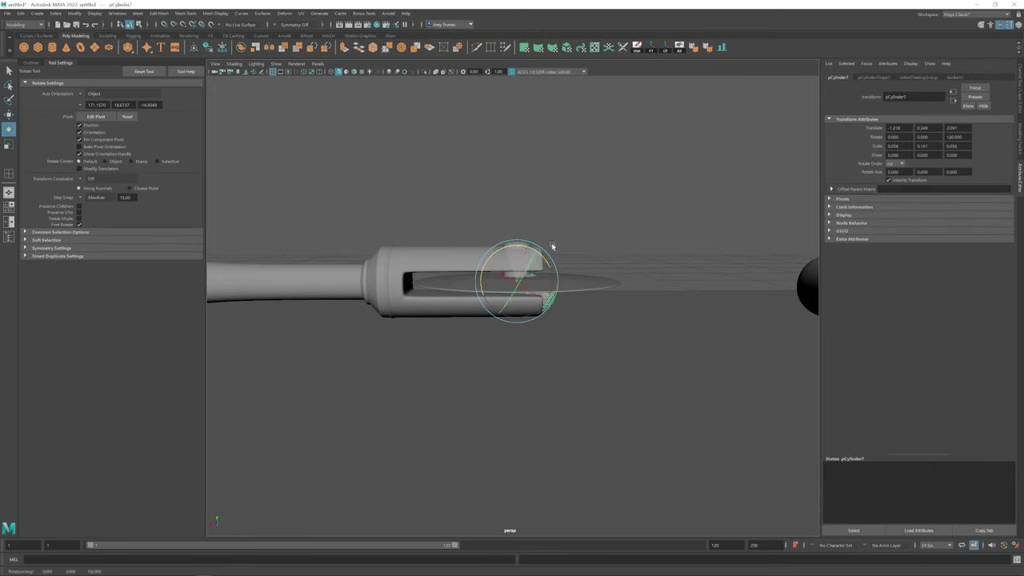
pyautogui.press('4')
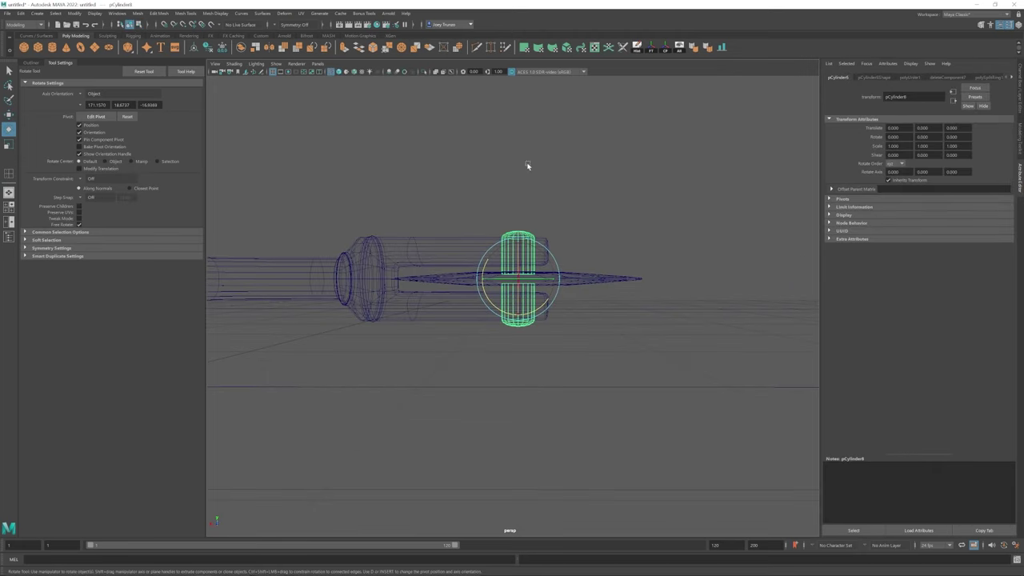
pyautogui.click(528, 164)
pyautogui.press('q')
pyautogui.click(516, 278)
# - Combine the two pins and group all the pizza cutter parts
pyautogui.hotkey('ctrl', 'd')
pyautogui.press('w')
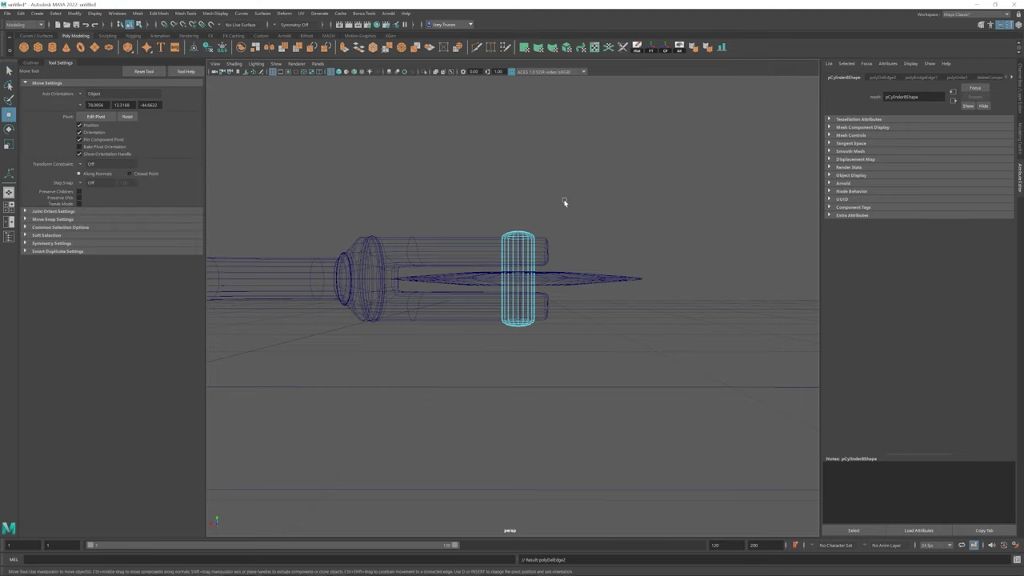
pyautogui.moveTo(565, 201)
pyautogui.keyDown('alt'); pyautogui.mouseDown()
pyautogui.moveTo(304, 77)
pyautogui.moveTo(393, 307)
pyautogui.mouseUp(); pyautogui.keyUp('alt')
pyautogui.press('5')
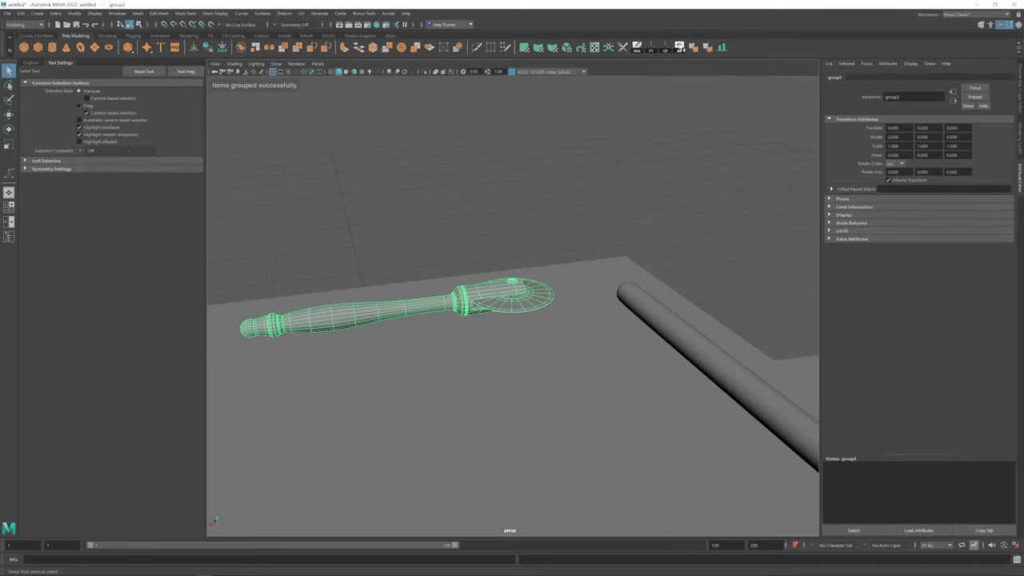
pyautogui.press('e')
pyautogui.keyDown('alt'); pyautogui.moveTo(448, 288); pyautogui.dragTo(407, 297); pyautogui.keyUp('alt')
# - Select the pizza cutter group and frame it using the four-view layout
pyautogui.press('space')
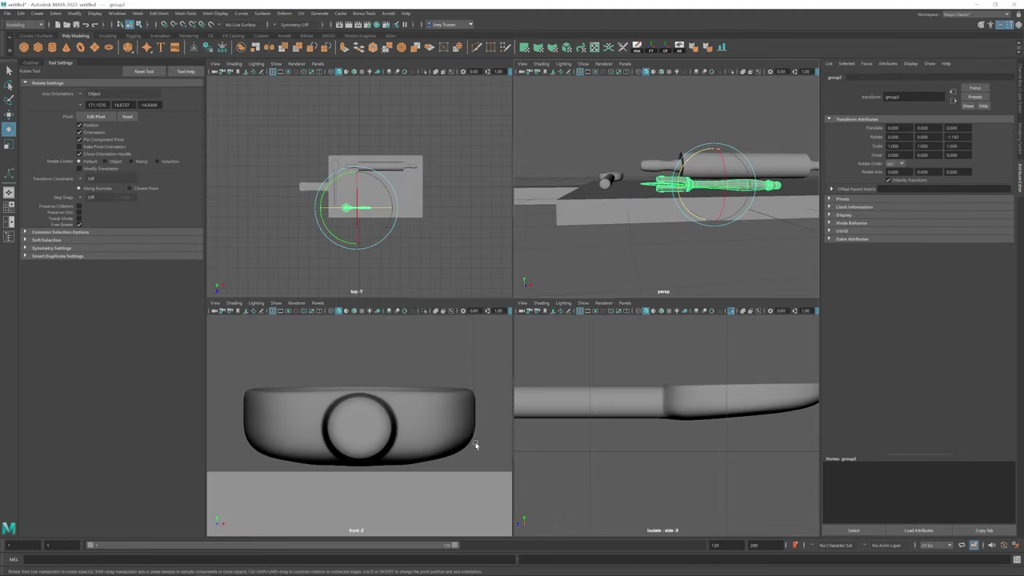
pyautogui.click(407, 421)
pyautogui.press('w')
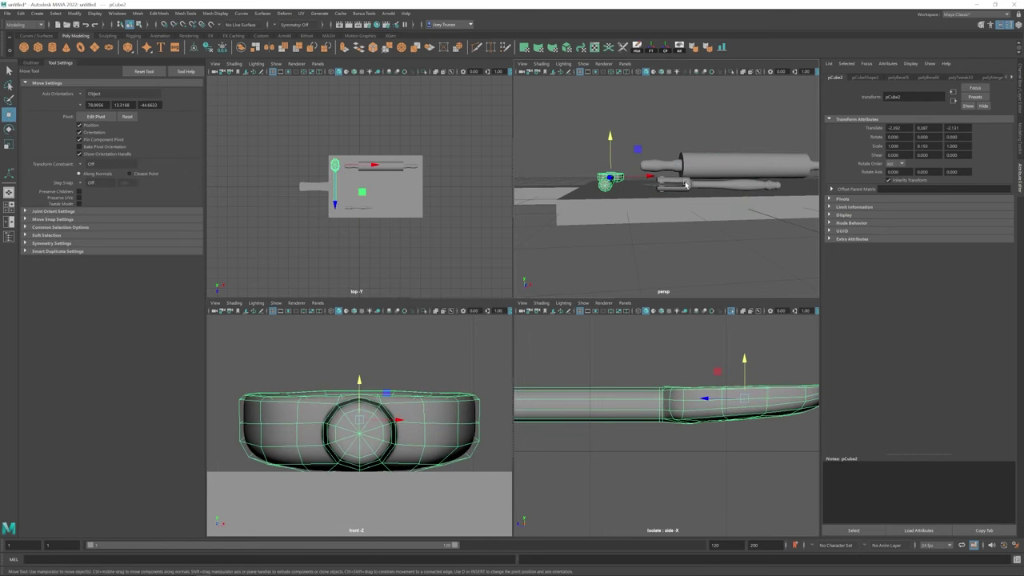
pyautogui.click(685, 185)
pyautogui.press('f')
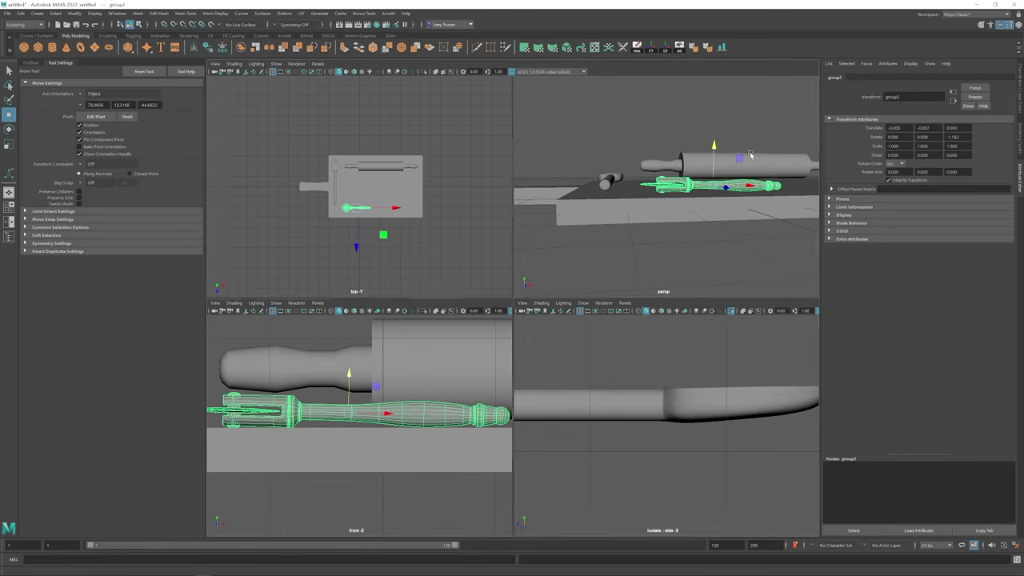
pyautogui.press('space')
pyautogui.click(402, 335)
pyautogui.keyDown('alt'); pyautogui.moveTo(751, 155); pyautogui.dragTo(466, 264); pyautogui.keyUp('alt')
# - Move the pizza cutter to the board's upper-left corner
pyautogui.click(477, 311)
pyautogui.press('r')
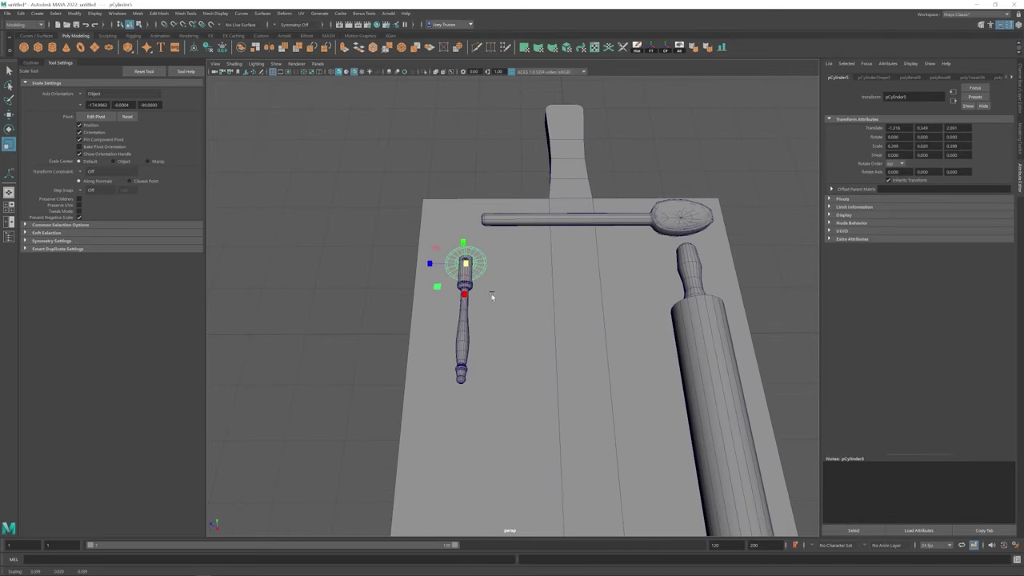
pyautogui.press('w')
pyautogui.moveTo(465, 339); pyautogui.dragTo(419, 299)
pyautogui.click(588, 242)
pyautogui.keyDown('alt'); pyautogui.moveTo(588, 243); pyautogui.dragTo(525, 319); pyautogui.keyUp('alt')
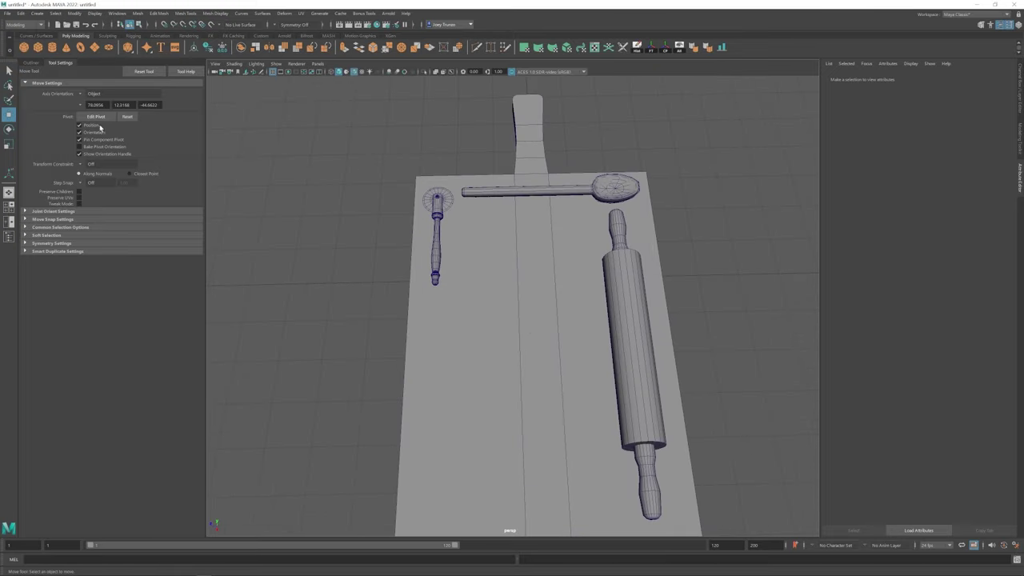
# - Create a new cube for the cleaver blade and squash it to Y scale 0.15
pyautogui.click(38, 47)
pyautogui.keyDown('alt'); pyautogui.moveTo(448, 264); pyautogui.dragTo(519, 223); pyautogui.keyUp('alt')
pyautogui.press('r')
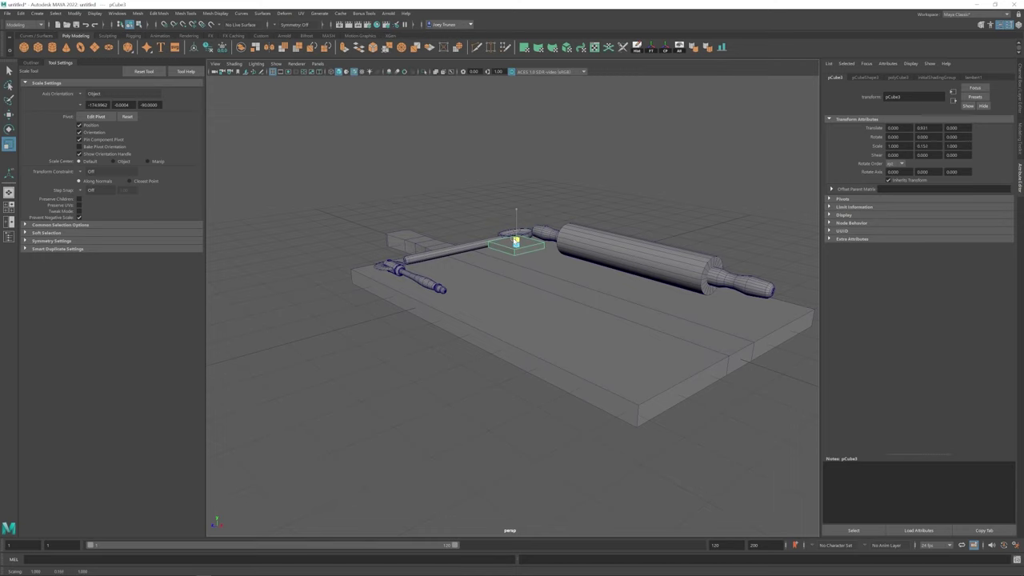
# - Move the flat cube into a rectangular position beside the pizza cutter
pyautogui.keyDown('alt'); pyautogui.moveTo(516, 240); pyautogui.dragTo(488, 280); pyautogui.keyUp('alt')
pyautogui.press('w')
pyautogui.press('F8')
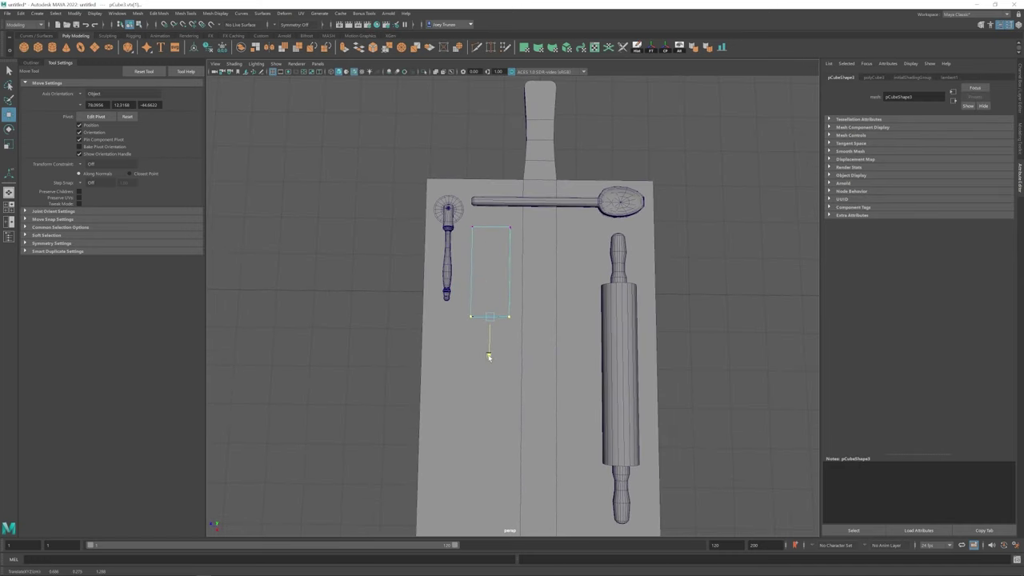
pyautogui.keyDown('alt'); pyautogui.moveTo(491, 354); pyautogui.dragTo(507, 278); pyautogui.keyUp('alt')
pyautogui.press('F8')
pyautogui.keyDown('alt'); pyautogui.moveTo(457, 247); pyautogui.dragTo(495, 288); pyautogui.keyUp('alt')
# - Insert four edge loops across the blade slab
pyautogui.click(186, 12)
pyautogui.click(209, 64)
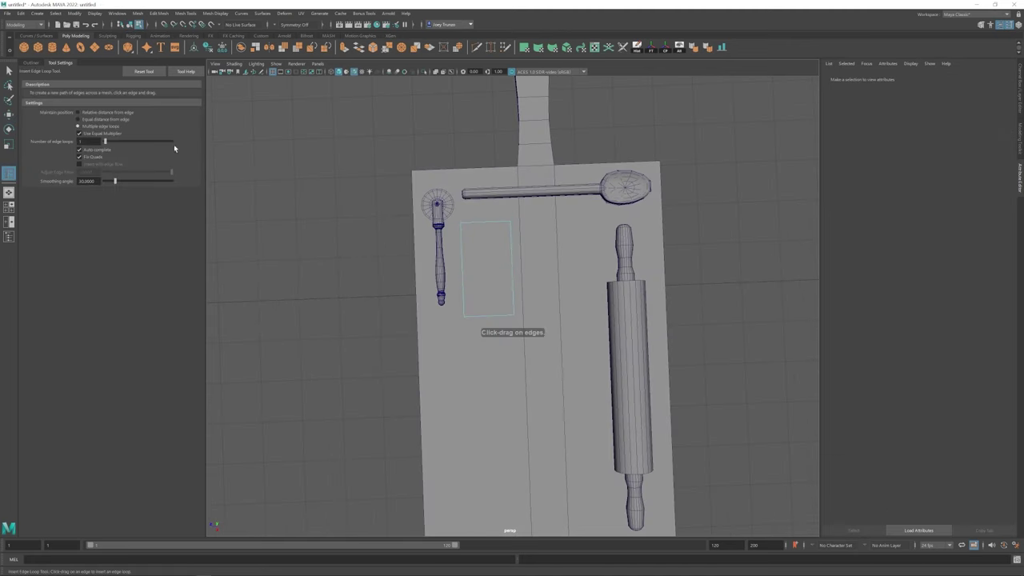
pyautogui.click(511, 255)
pyautogui.press('w')
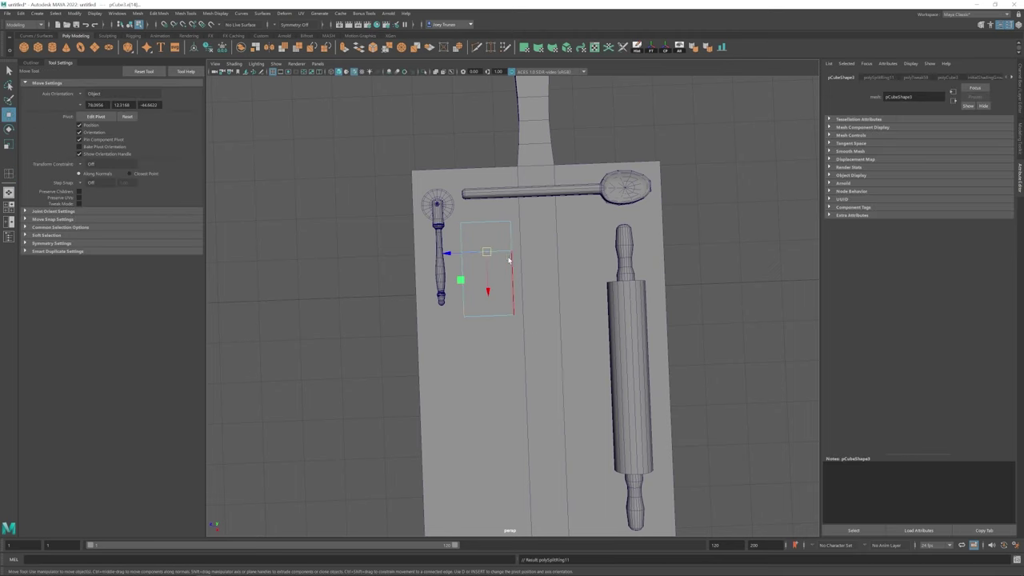
pyautogui.press('g')
pyautogui.click(510, 276)
pyautogui.press('w')
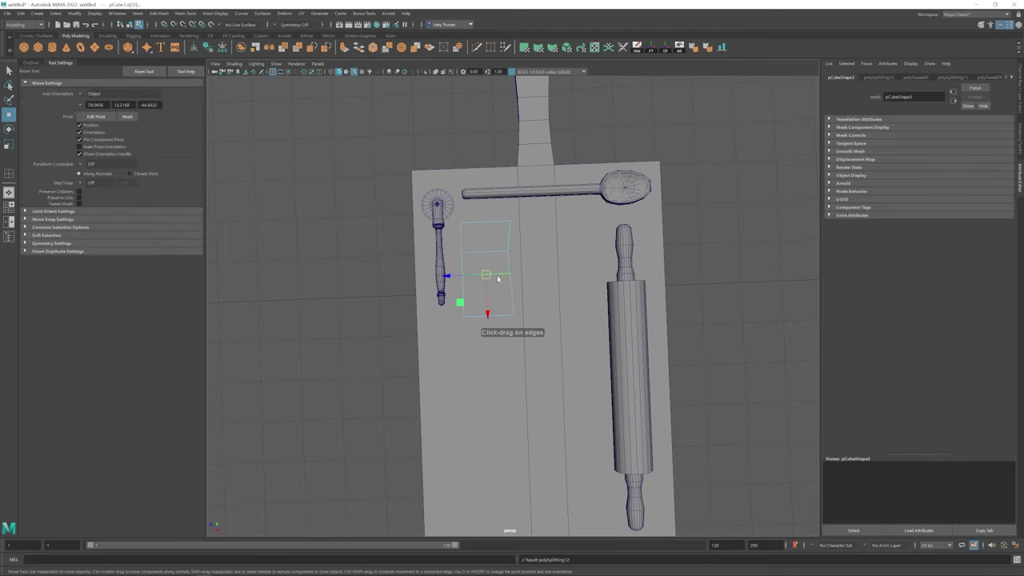
pyautogui.keyDown('alt'); pyautogui.moveTo(489, 280); pyautogui.dragTo(512, 275); pyautogui.keyUp('alt')
pyautogui.press('g')
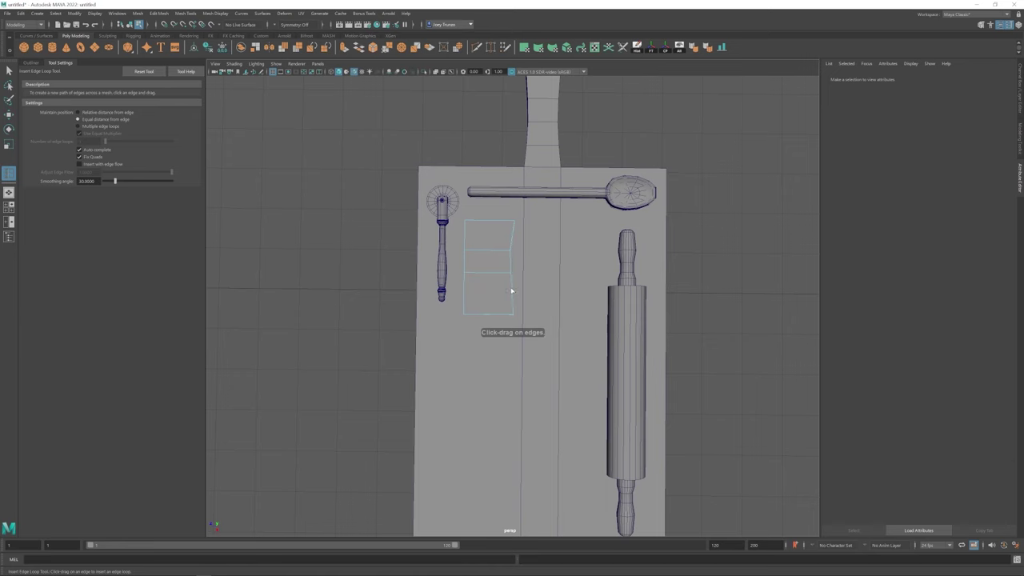
pyautogui.click(512, 289)
pyautogui.press('w')
pyautogui.click(476, 289)
pyautogui.press('w')
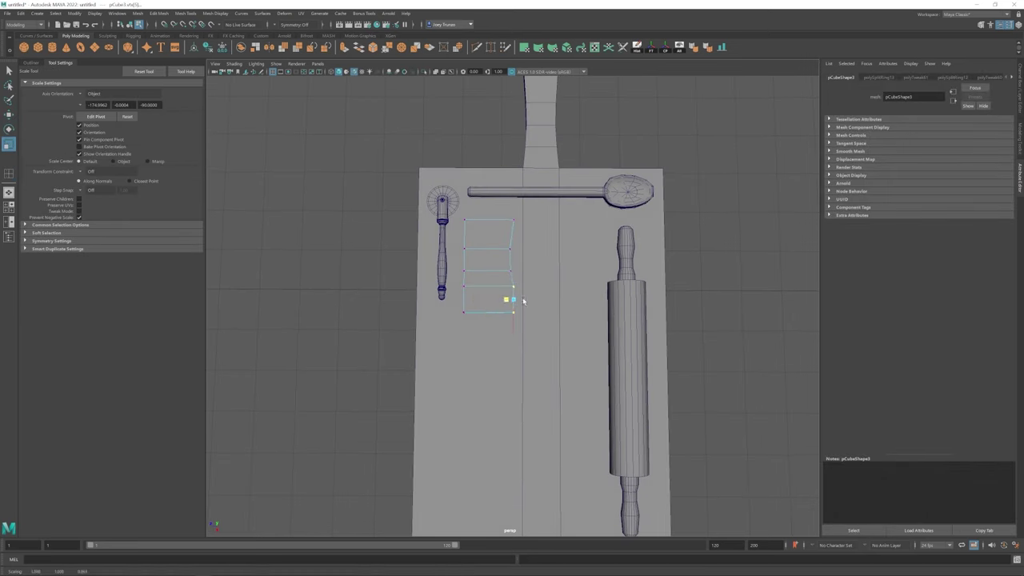
# - Select the blade cube and scale it into shape
pyautogui.keyDown('alt'); pyautogui.moveTo(576, 279); pyautogui.dragTo(576, 306); pyautogui.keyUp('alt')
pyautogui.scroll(2, 576, 305)
pyautogui.click(464, 305)
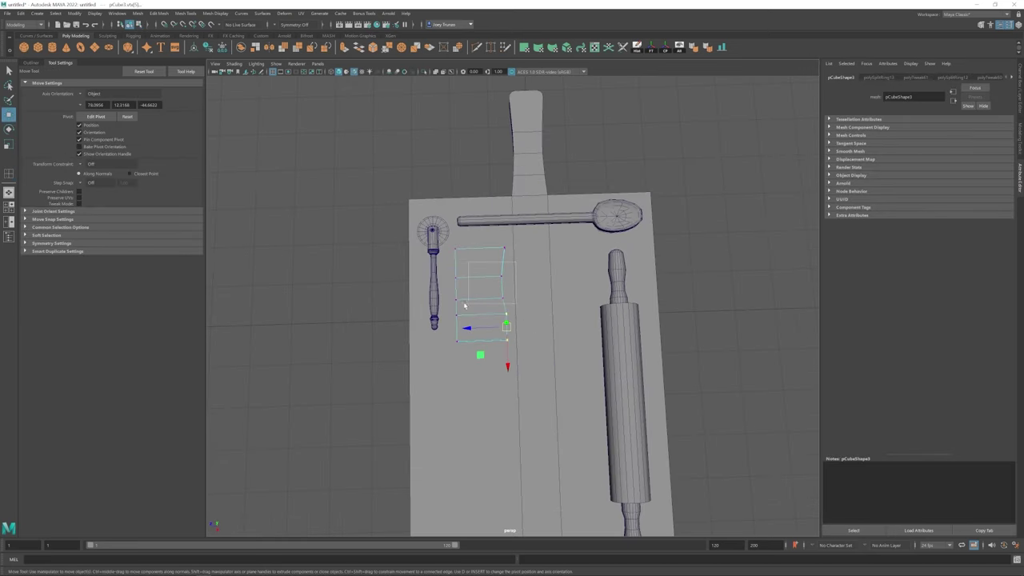
pyautogui.click(537, 279)
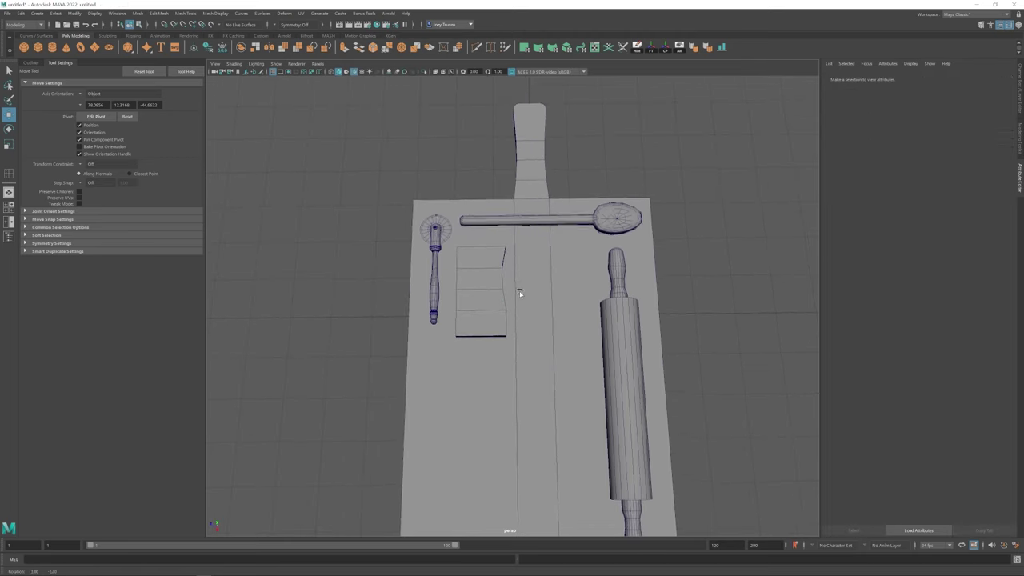
pyautogui.keyDown('alt'); pyautogui.moveTo(520, 291); pyautogui.dragTo(544, 256); pyautogui.keyUp('alt')
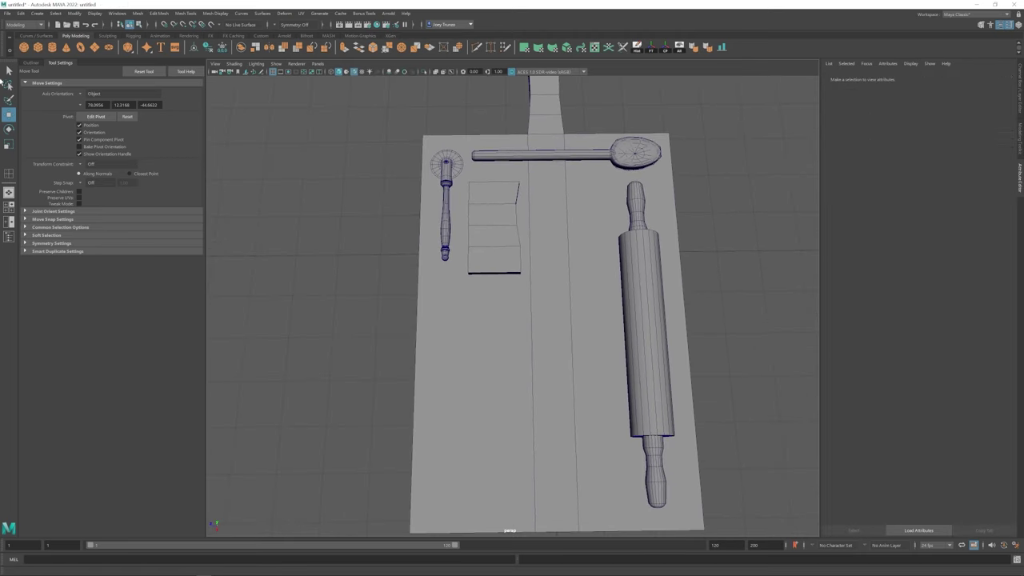
pyautogui.click(470, 212)
pyautogui.keyDown('shift'); pyautogui.moveTo(472, 214); pyautogui.dragTo(470, 248, button='right'); pyautogui.keyUp('shift')
pyautogui.press('r')
pyautogui.keyDown('alt'); pyautogui.moveTo(470, 248); pyautogui.dragTo(442, 218); pyautogui.keyUp('alt')
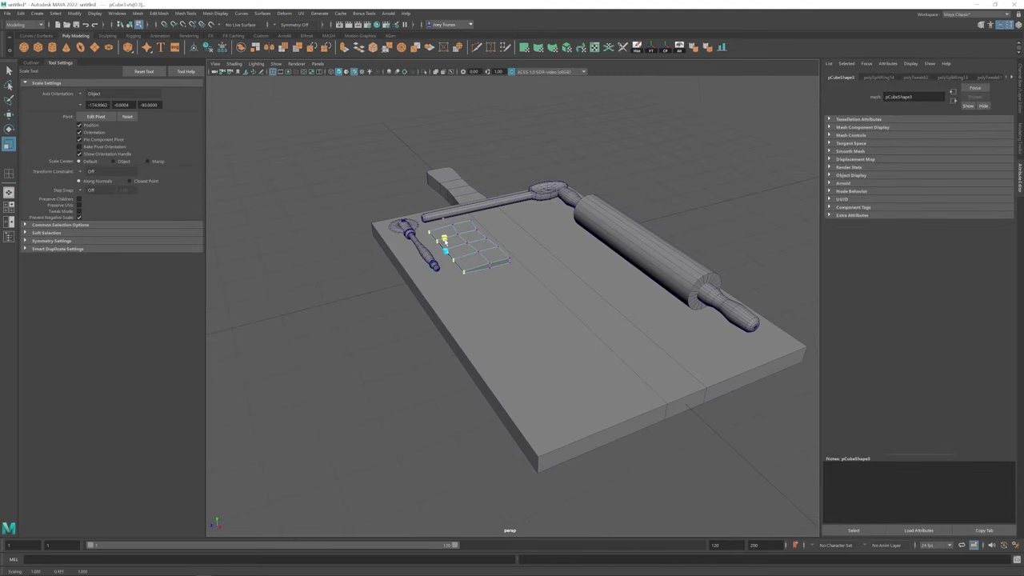
# - Create a new cube and shape it into a long thin handle bar below the blade
pyautogui.press('w')
pyautogui.click(555, 285)
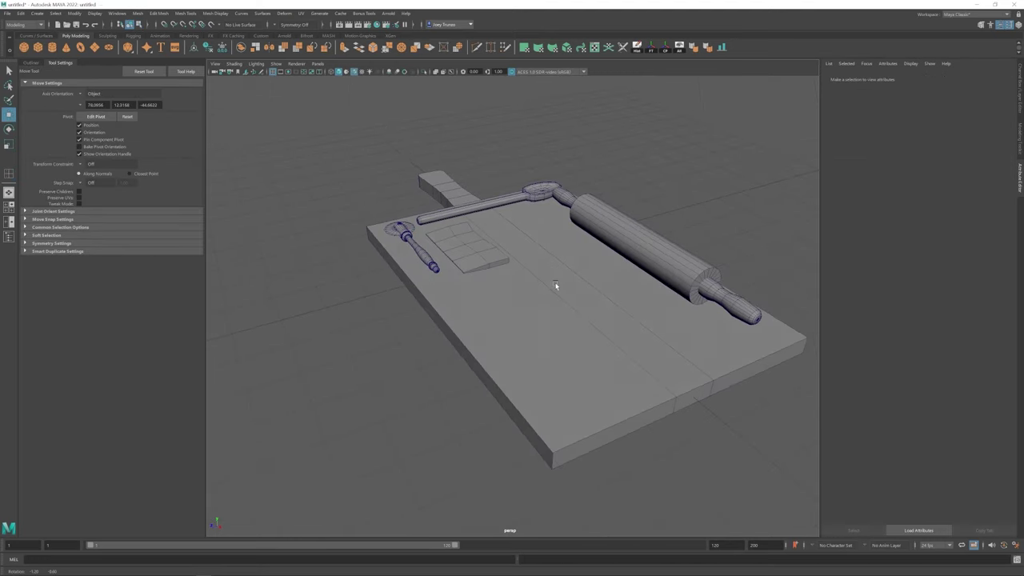
pyautogui.moveTo(556, 285)
pyautogui.keyDown('alt'); pyautogui.mouseDown()
pyautogui.moveTo(523, 296)
pyautogui.moveTo(291, 141)
pyautogui.moveTo(457, 232)
pyautogui.moveTo(497, 234)
pyautogui.moveTo(545, 274)
pyautogui.mouseUp(); pyautogui.keyUp('alt')
pyautogui.click(39, 48)
pyautogui.keyDown('alt'); pyautogui.moveTo(509, 236); pyautogui.dragTo(525, 289); pyautogui.keyUp('alt')
pyautogui.press('r')
pyautogui.press('w')
pyautogui.click(514, 285)
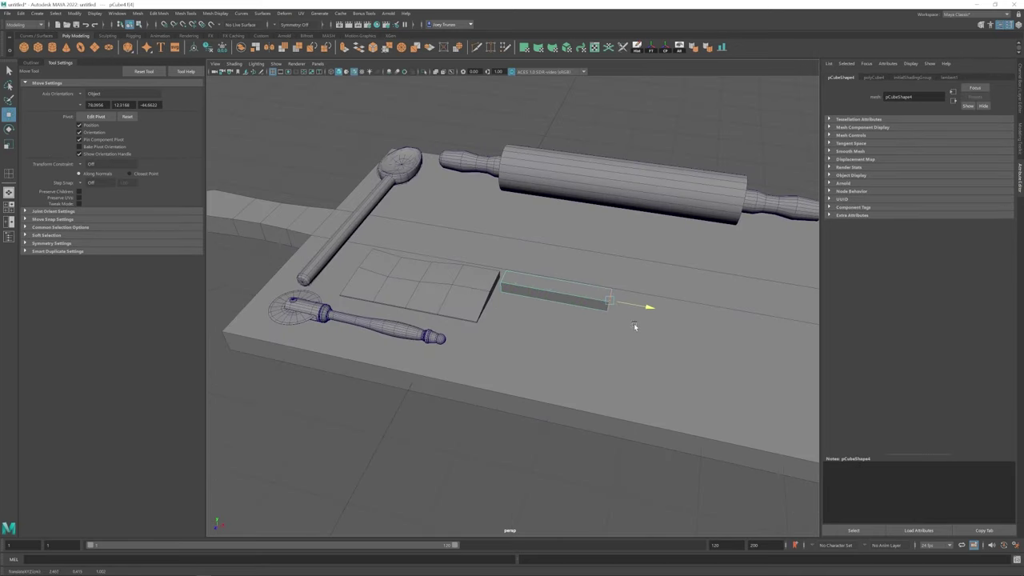
pyautogui.keyDown('alt'); pyautogui.moveTo(635, 326); pyautogui.dragTo(477, 306); pyautogui.keyUp('alt')
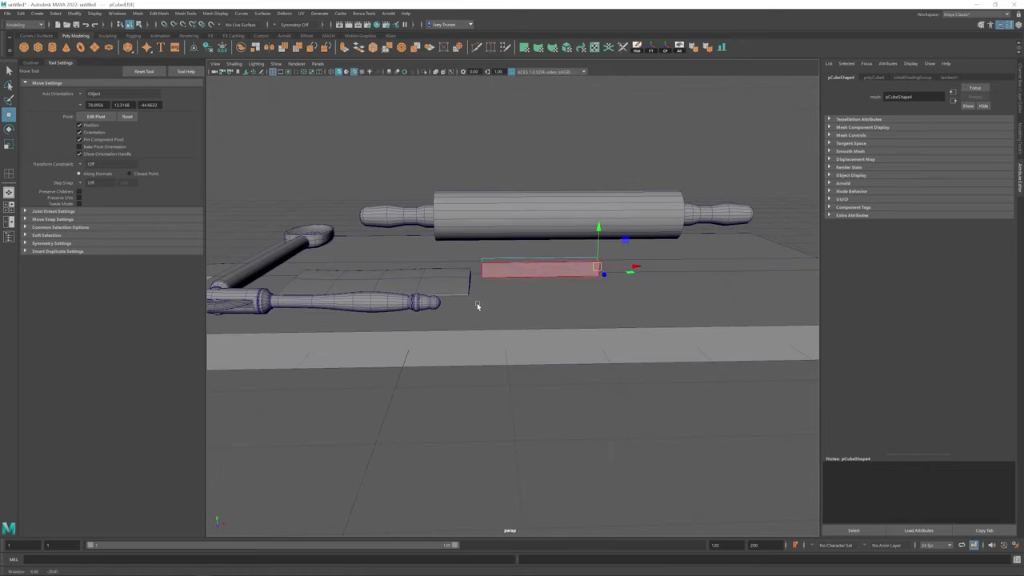
pyautogui.press('F8')
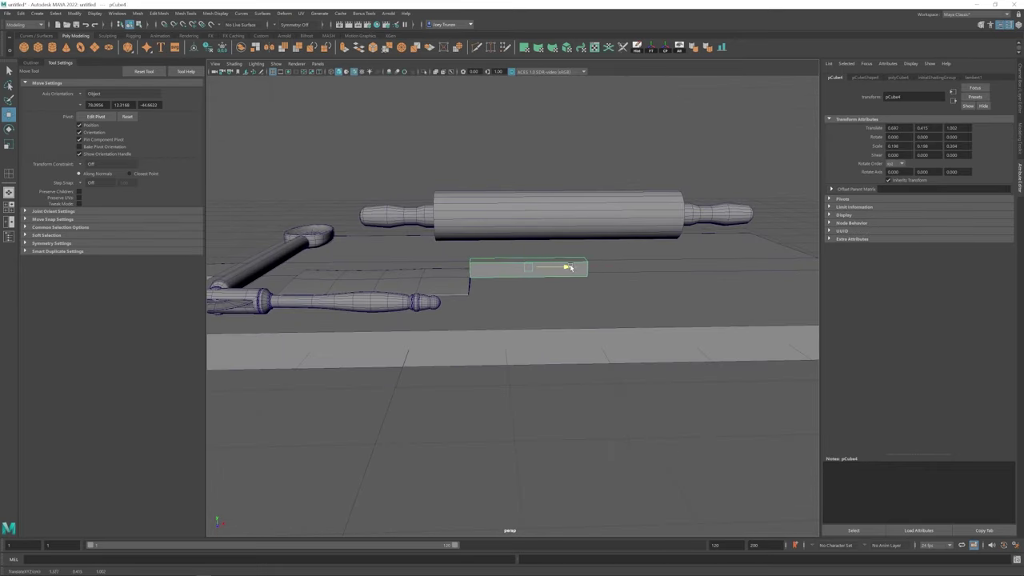
pyautogui.keyDown('alt'); pyautogui.moveTo(566, 272); pyautogui.dragTo(535, 255); pyautogui.keyUp('alt')
# - Check the blade's vertices, then insert an edge loop across the handle bar
pyautogui.click(473, 231)
pyautogui.press('F9')
pyautogui.keyDown('alt'); pyautogui.moveTo(511, 292); pyautogui.dragTo(520, 264); pyautogui.keyUp('alt')
pyautogui.click(549, 300)
pyautogui.press('r')
pyautogui.press('w')
pyautogui.click(186, 14)
pyautogui.click(203, 74)
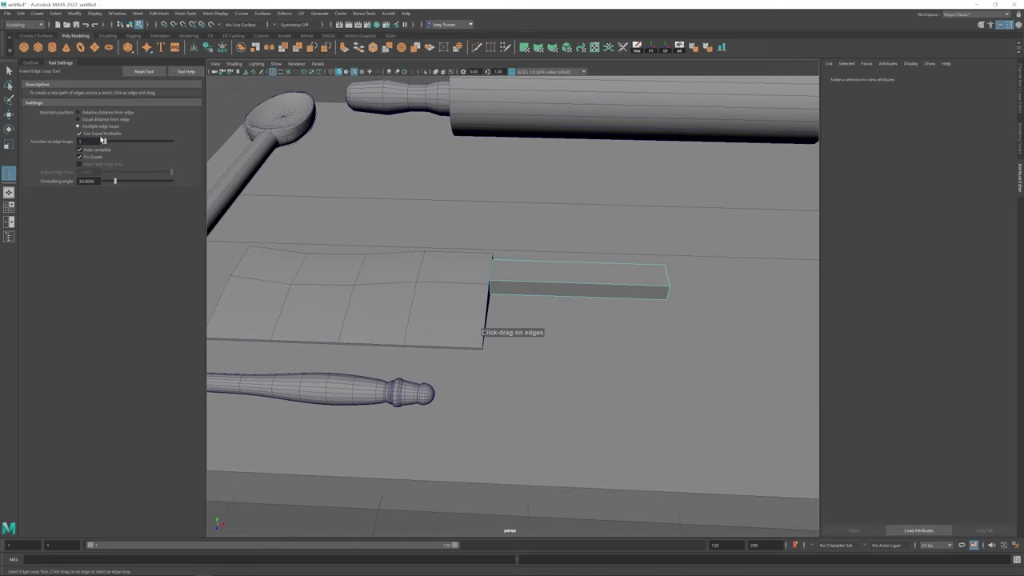
pyautogui.click(554, 284)
pyautogui.press('r')
pyautogui.press('w')
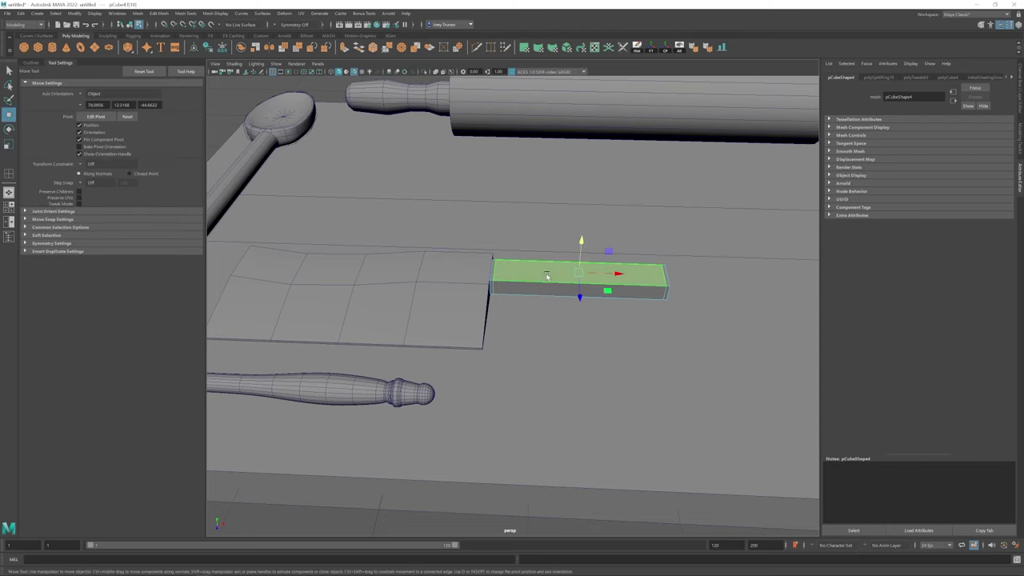
# - Inspect the handle in wireframe and shaded views, then select the cutting board
pyautogui.moveTo(683, 284)
pyautogui.keyDown('alt'); pyautogui.mouseDown()
pyautogui.moveTo(561, 224)
pyautogui.moveTo(333, 75)
pyautogui.moveTo(569, 253)
pyautogui.moveTo(486, 413)
pyautogui.moveTo(502, 392)
pyautogui.mouseUp(); pyautogui.keyUp('alt')
pyautogui.press('4')
pyautogui.press('5')
pyautogui.press('r')
pyautogui.press('w')
pyautogui.click(542, 301)
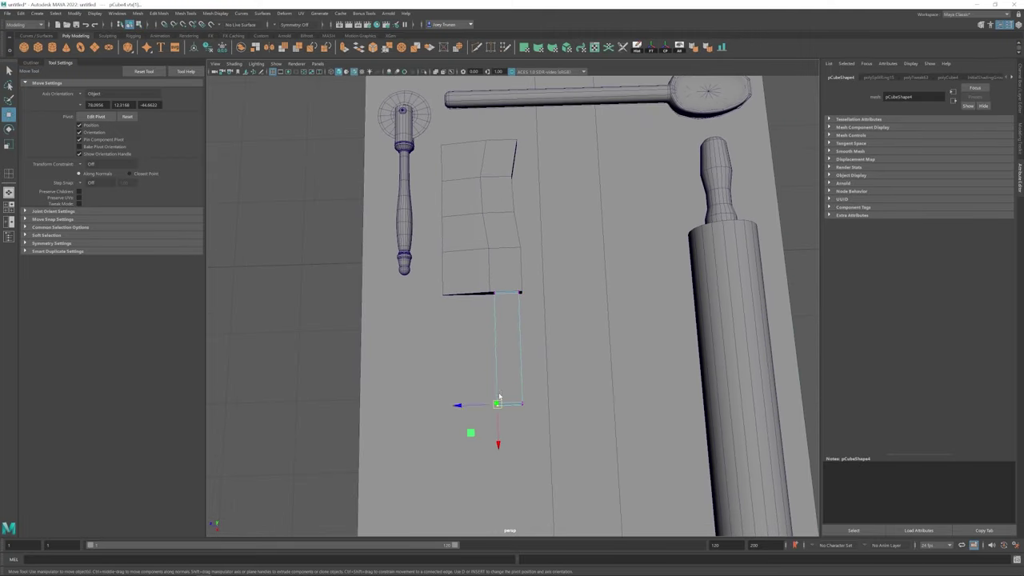
pyautogui.click(459, 296)
pyautogui.scroll(-3, 411, 366)
pyautogui.keyDown('alt'); pyautogui.moveTo(411, 365); pyautogui.dragTo(620, 374); pyautogui.keyUp('alt')
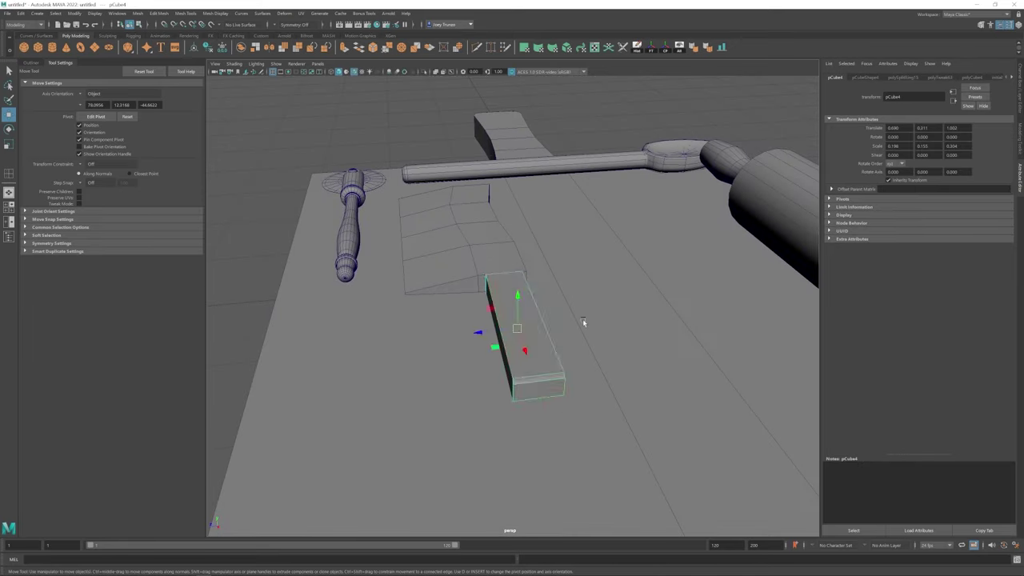
# - Insert an edge loop near the end of the cleaver handle
pyautogui.keyDown('alt'); pyautogui.moveTo(582, 322); pyautogui.dragTo(432, 219); pyautogui.keyUp('alt')
pyautogui.click(184, 12)
pyautogui.click(203, 74)
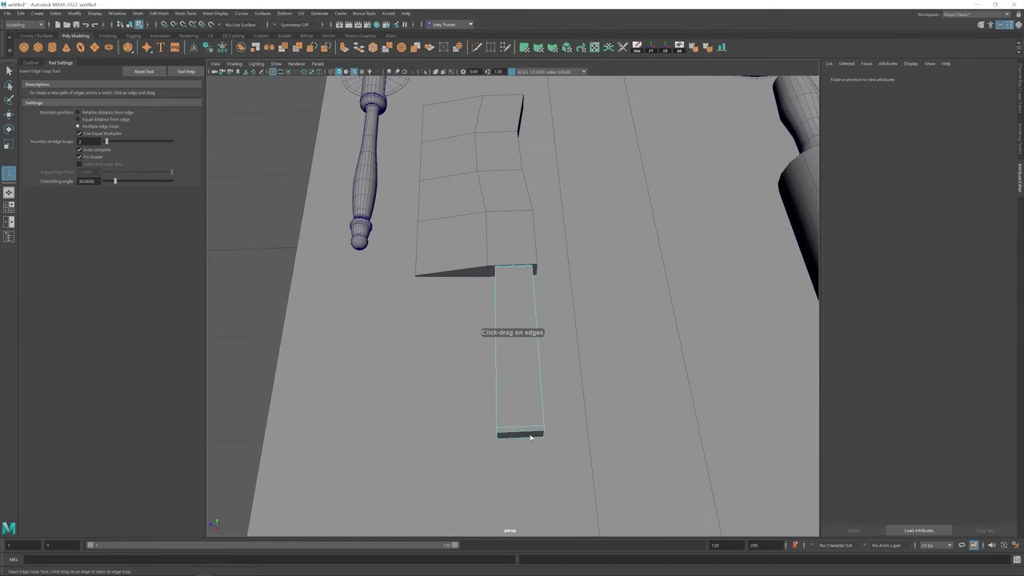
pyautogui.click(508, 352)
# - Cut a new edge along the handle's side face with Multi-Cut
pyautogui.keyDown('alt'); pyautogui.moveTo(436, 349); pyautogui.dragTo(493, 144); pyautogui.keyUp('alt')
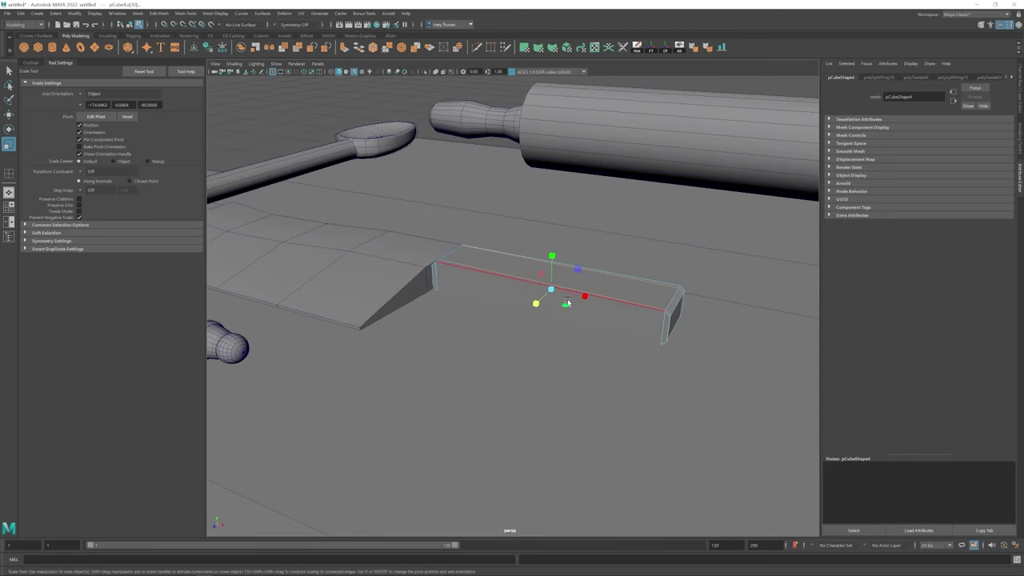
pyautogui.press('w')
pyautogui.keyDown('shift'); pyautogui.moveTo(480, 208); pyautogui.dragTo(439, 254, button='right'); pyautogui.keyUp('shift')
pyautogui.click(583, 346)
pyautogui.press('w')
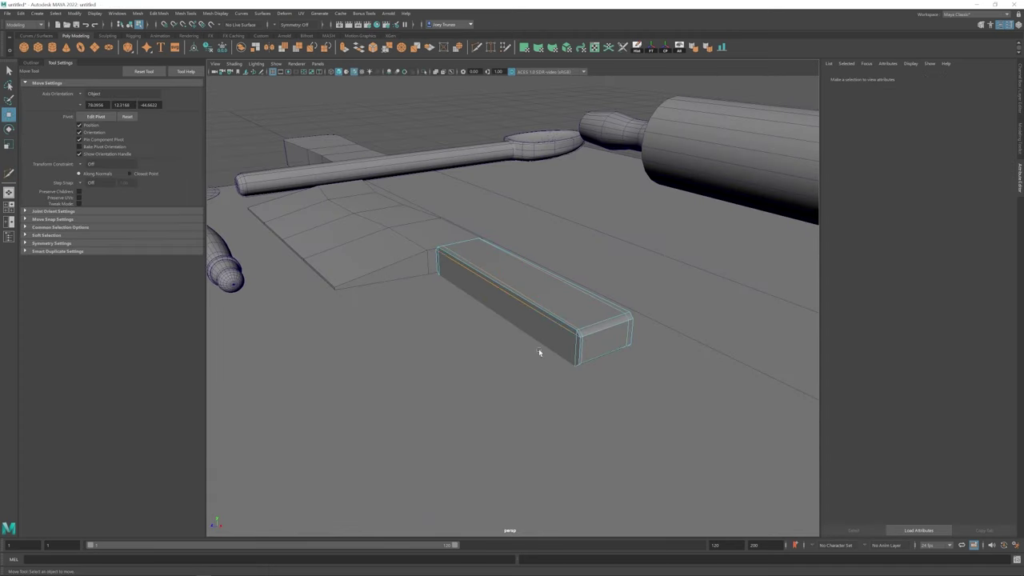
# - Inspect the handle's faces from above, return to object mode, and select the blade
pyautogui.click(512, 294)
pyautogui.keyDown('alt'); pyautogui.moveTo(513, 294); pyautogui.dragTo(384, 272); pyautogui.keyUp('alt')
pyautogui.keyDown('shift'); pyautogui.moveTo(385, 272); pyautogui.dragTo(346, 307, button='right'); pyautogui.keyUp('shift')
pyautogui.keyDown('alt'); pyautogui.moveTo(564, 226); pyautogui.dragTo(549, 288); pyautogui.keyUp('alt')
pyautogui.press('w')
pyautogui.press('F11')
pyautogui.click(550, 294)
pyautogui.press('F8')
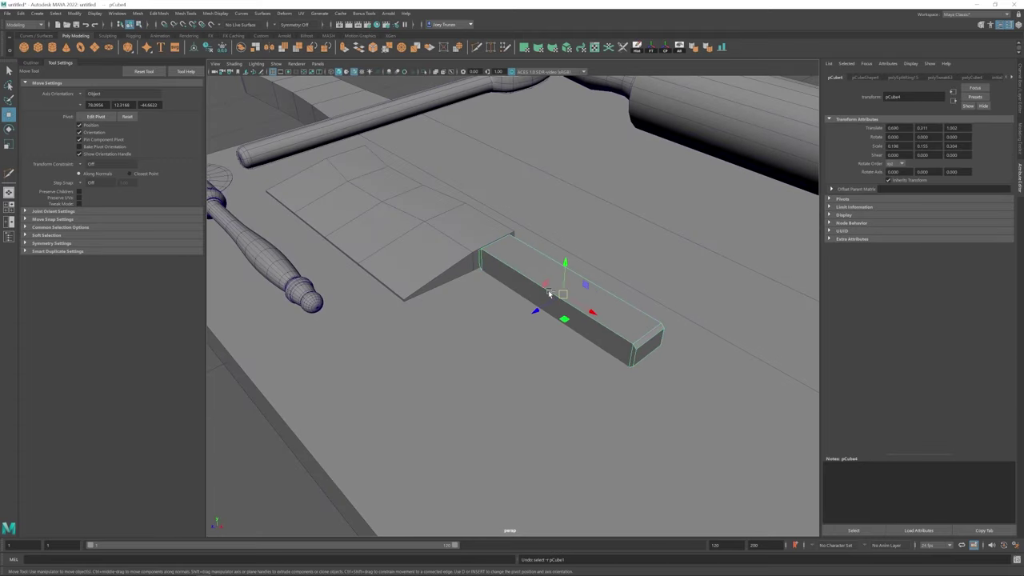
pyautogui.press('F11')
pyautogui.press('F8')
pyautogui.keyDown('alt'); pyautogui.moveTo(561, 296); pyautogui.dragTo(585, 304); pyautogui.keyUp('alt')
pyautogui.click(512, 304)
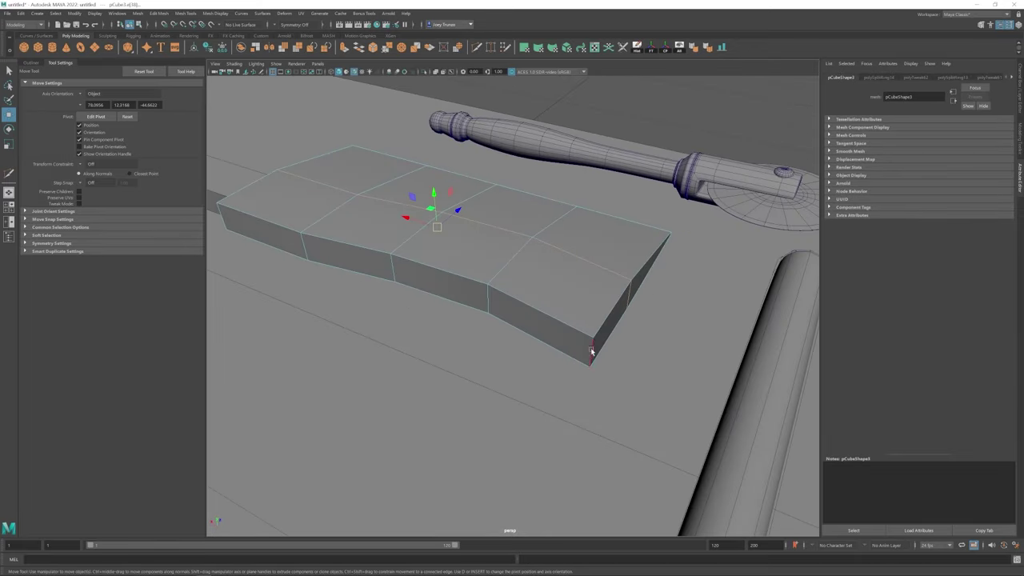
# - Bevel a corner edge of the blade with 3 segments
pyautogui.press('F10')
pyautogui.click(590, 324)
pyautogui.click(160, 14)
pyautogui.click(172, 45)
pyautogui.moveTo(915, 152); pyautogui.dragTo(932, 152)
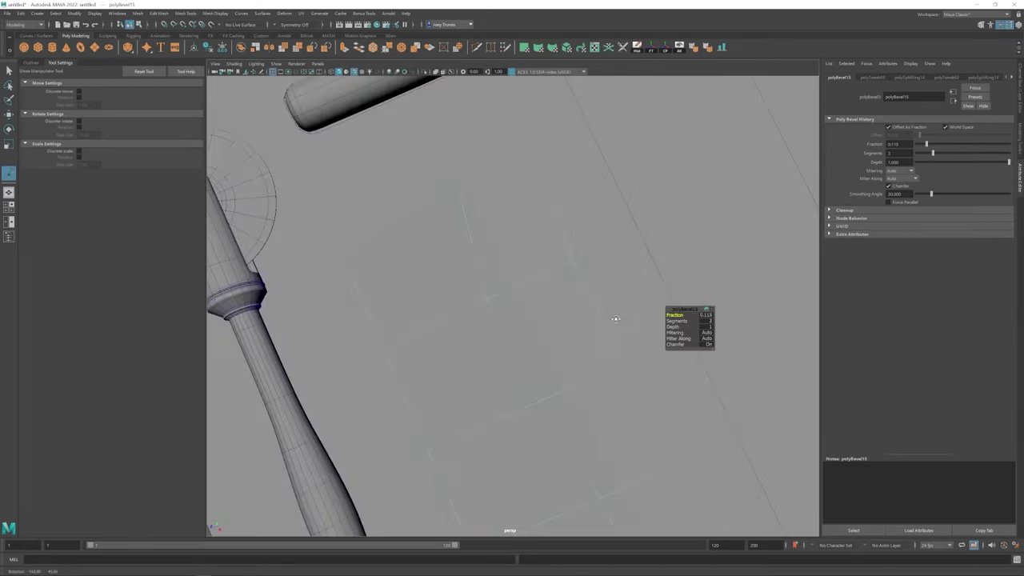
pyautogui.keyDown('alt'); pyautogui.moveTo(613, 320); pyautogui.dragTo(569, 333); pyautogui.keyUp('alt')
pyautogui.scroll(5, 492, 350)
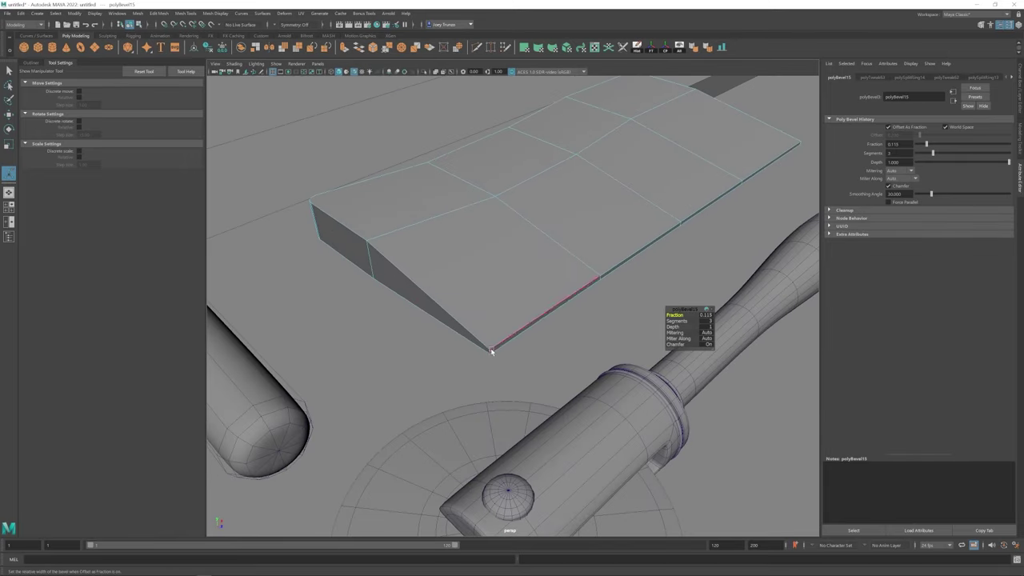
# - Bevel the edge along the blade's sloped cutting side as well
pyautogui.click(492, 349)
pyautogui.scroll(3, 526, 338)
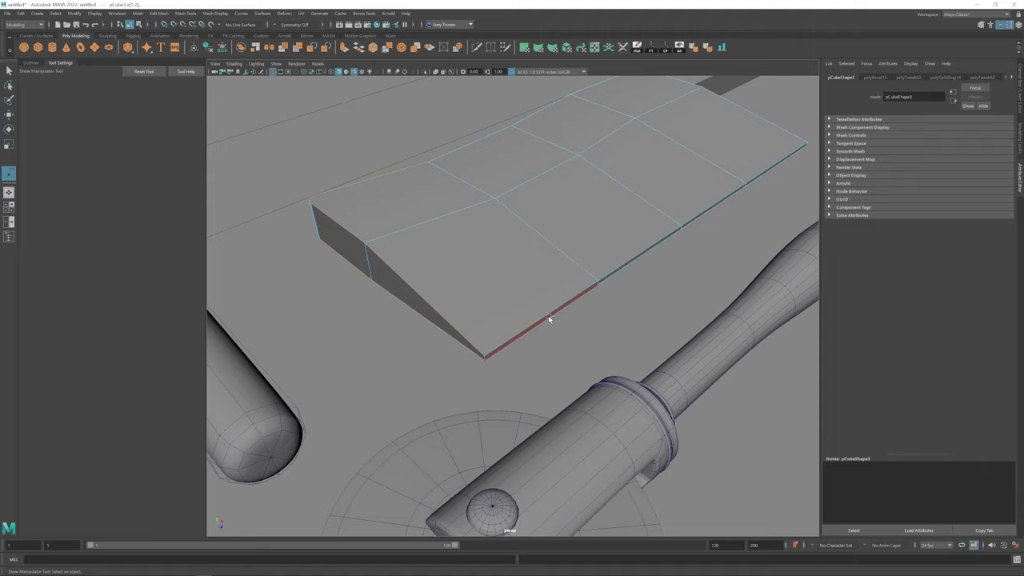
pyautogui.keyDown('alt'); pyautogui.moveTo(550, 319); pyautogui.dragTo(463, 287); pyautogui.keyUp('alt')
pyautogui.click(365, 359)
pyautogui.keyDown('alt'); pyautogui.moveTo(365, 360); pyautogui.dragTo(480, 304); pyautogui.keyUp('alt')
pyautogui.click(159, 13)
pyautogui.click(172, 42)
# - Select the vertices along the cleaver blade's top edge for scaling
pyautogui.press('q')
pyautogui.scroll(-5, 593, 347)
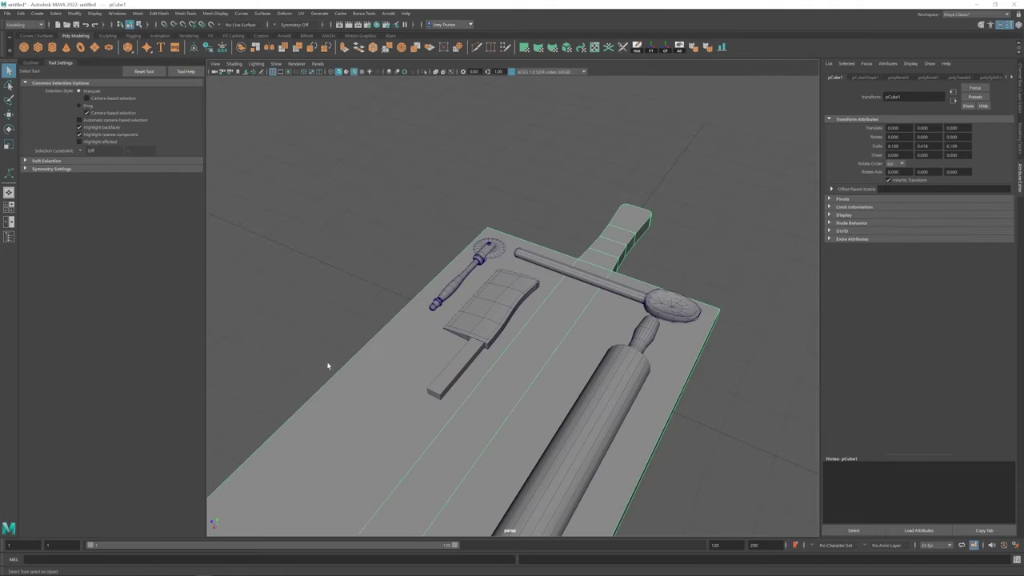
pyautogui.keyDown('alt'); pyautogui.moveTo(327, 366); pyautogui.dragTo(507, 327); pyautogui.keyUp('alt')
pyautogui.click(523, 336)
pyautogui.press('r')
pyautogui.press('F9')
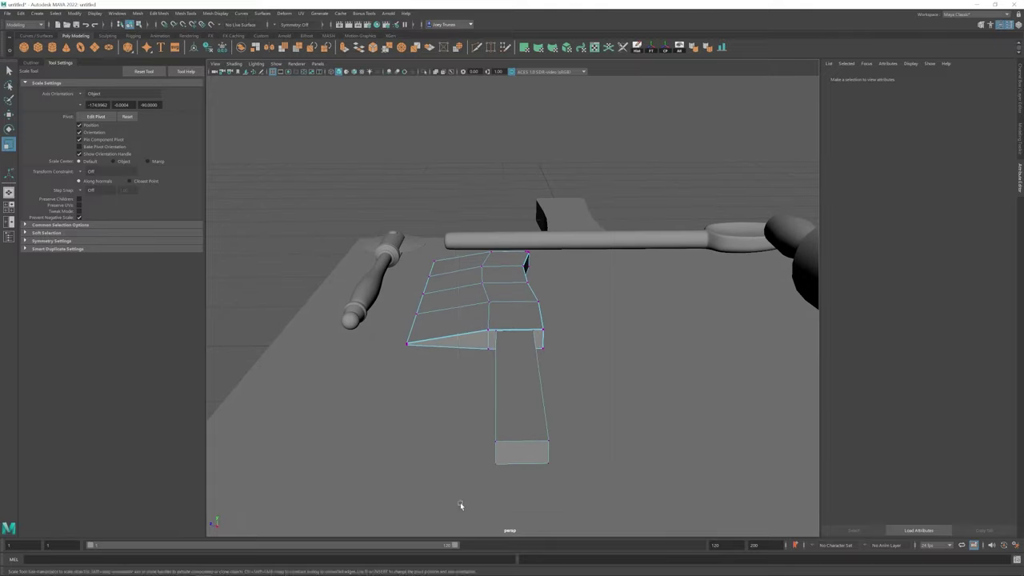
pyautogui.click(541, 273)
pyautogui.keyDown('alt'); pyautogui.moveTo(460, 505); pyautogui.dragTo(472, 352); pyautogui.keyUp('alt')
# - Taper the blade's top vertices with scale and move, undoing stray mode changes
pyautogui.press('w')
pyautogui.press('F8')
pyautogui.click(512, 400)
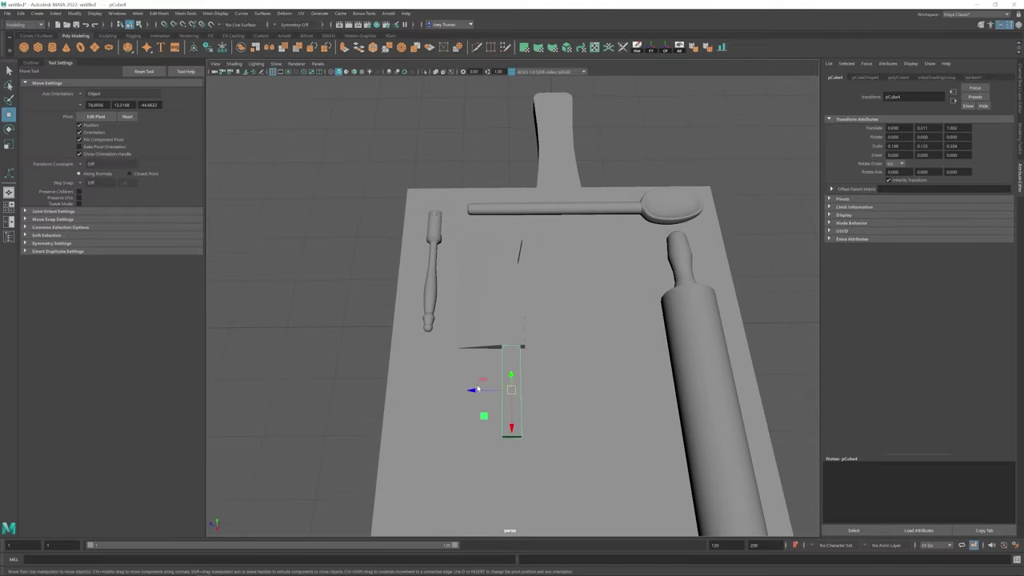
pyautogui.keyDown('alt'); pyautogui.moveTo(490, 391); pyautogui.dragTo(442, 325); pyautogui.keyUp('alt')
pyautogui.hotkey('ctrl', 'z')
pyautogui.press('F8')
pyautogui.hotkey('ctrl', 'z')
pyautogui.press('r')
pyautogui.click(441, 325)
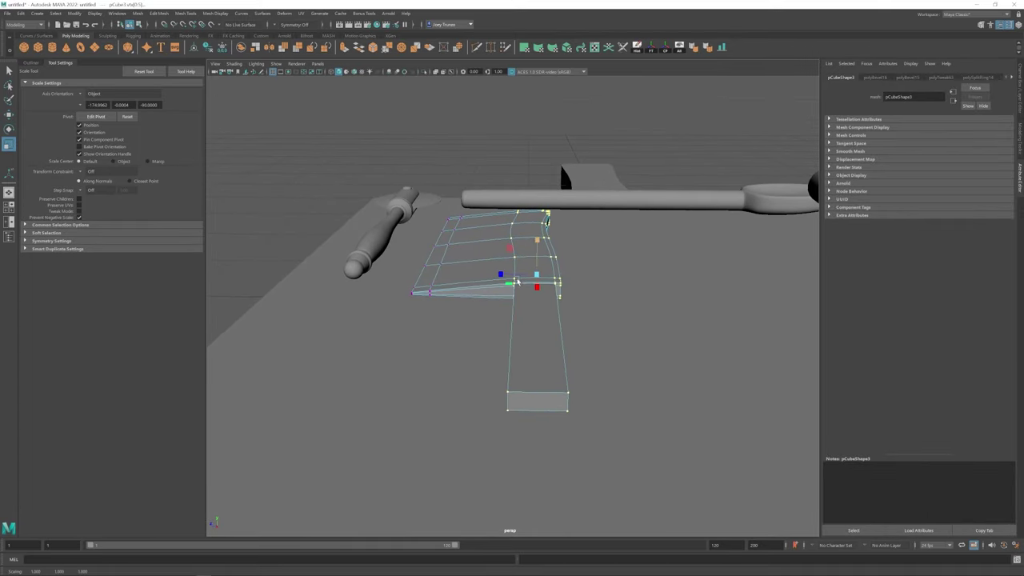
# - Frame the blade from above and select its top row of vertices
pyautogui.keyDown('alt'); pyautogui.moveTo(518, 282); pyautogui.dragTo(455, 201); pyautogui.keyUp('alt')
pyautogui.press('F8')
pyautogui.press('w')
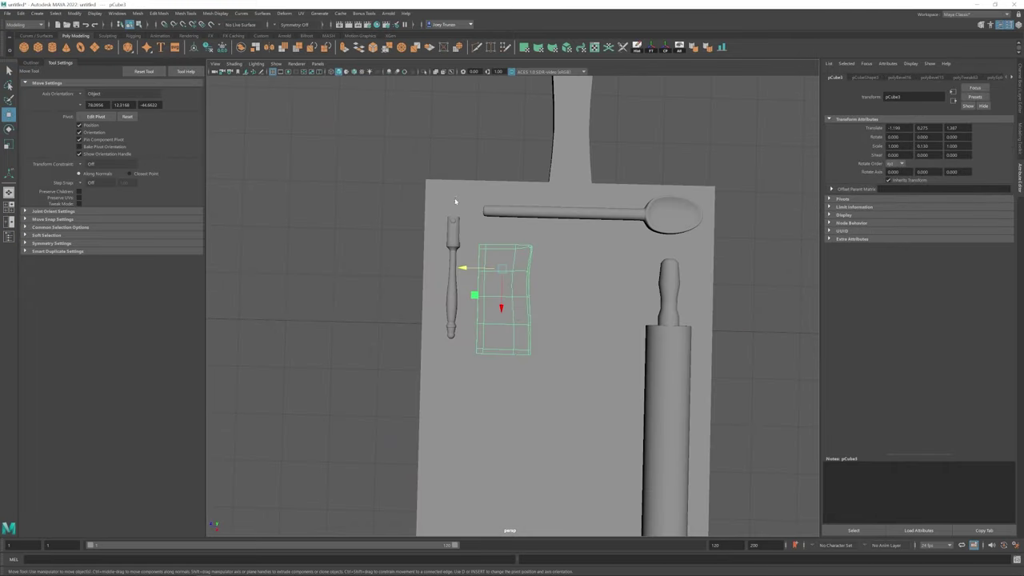
pyautogui.press('f')
pyautogui.press('F9')
pyautogui.moveTo(552, 189); pyautogui.dragTo(439, 210)
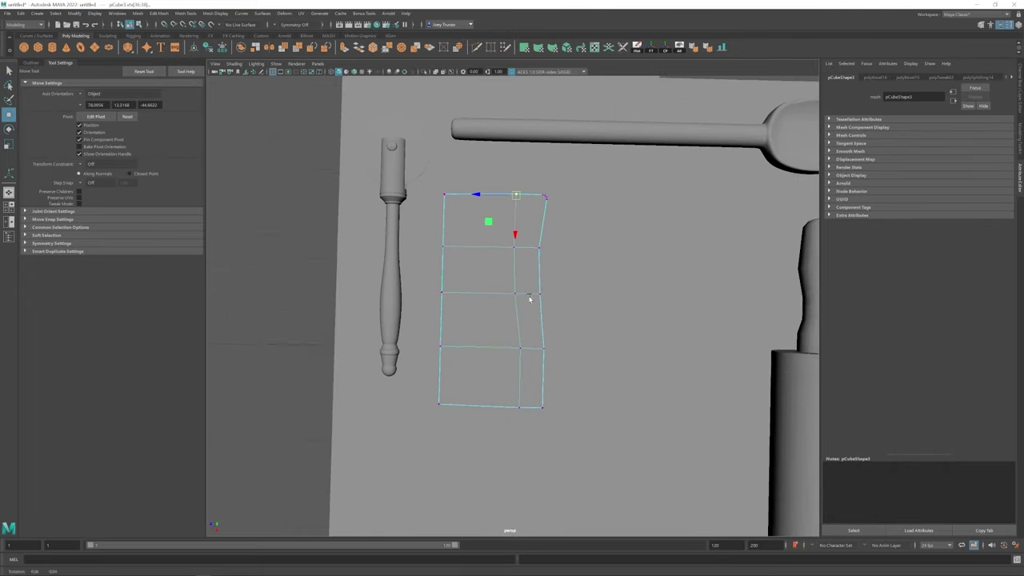
pyautogui.keyDown('alt'); pyautogui.moveTo(531, 297); pyautogui.dragTo(509, 337); pyautogui.keyUp('alt')
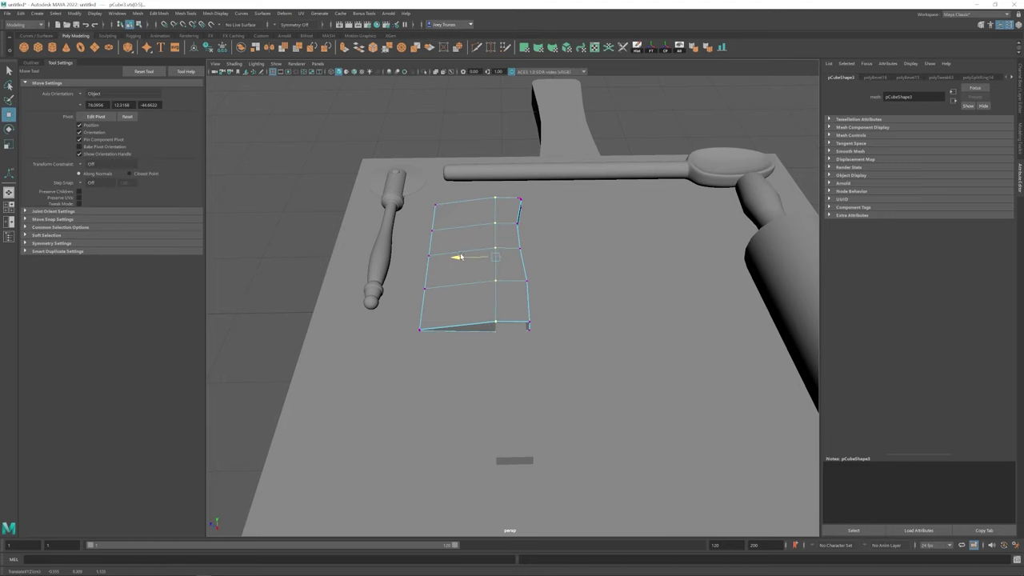
pyautogui.keyDown('alt'); pyautogui.moveTo(543, 252); pyautogui.dragTo(502, 278); pyautogui.keyUp('alt')
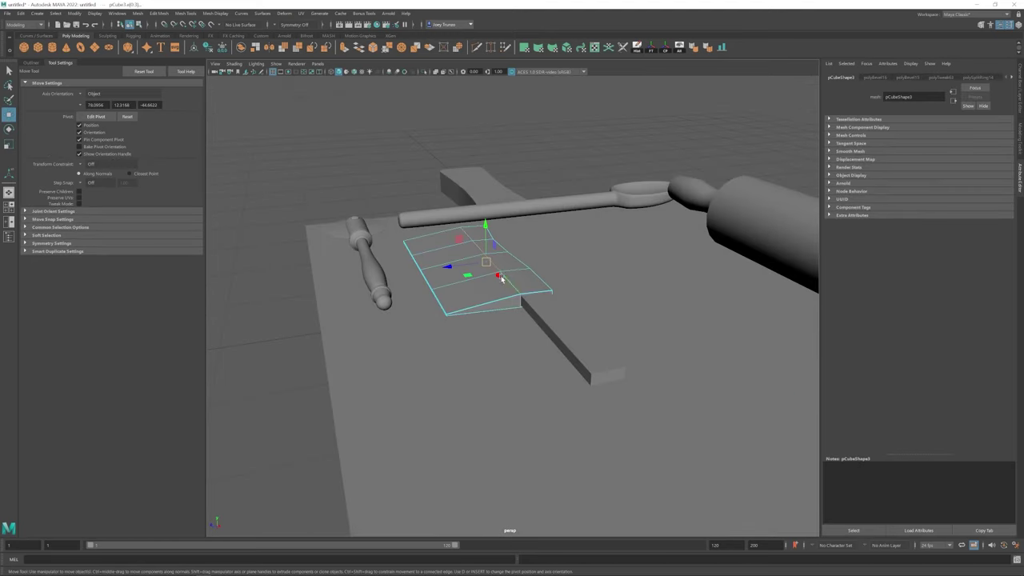
# - Repeat the 0.115-fraction bevel on the blade and inspect the result
pyautogui.press('t')
pyautogui.press('q')
pyautogui.click(549, 366)
pyautogui.keyDown('alt'); pyautogui.moveTo(549, 366); pyautogui.dragTo(560, 384); pyautogui.keyUp('alt')
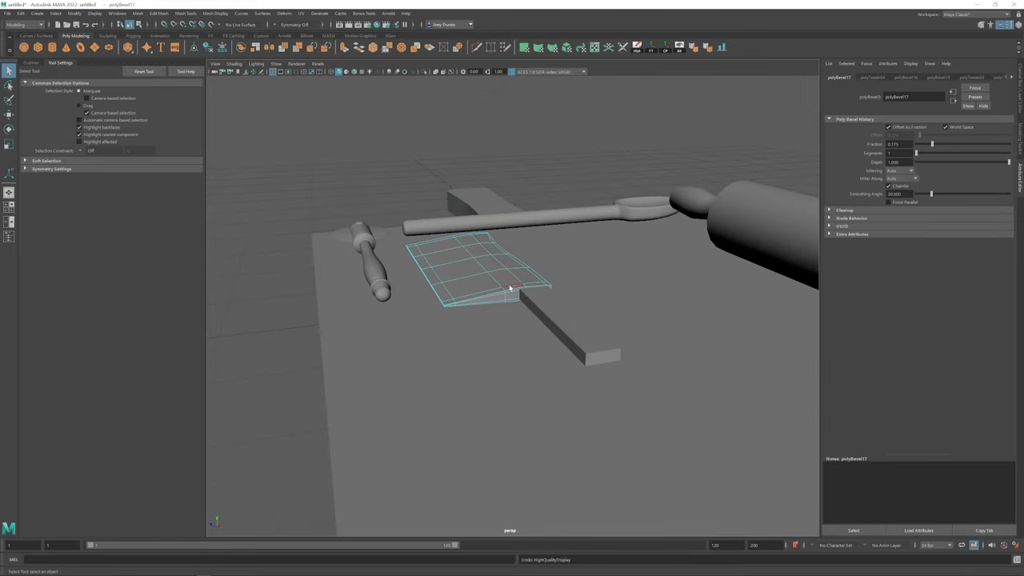
pyautogui.click(510, 291)
pyautogui.click(549, 167)
pyautogui.keyDown('alt'); pyautogui.moveTo(549, 167); pyautogui.dragTo(436, 352); pyautogui.keyUp('alt')
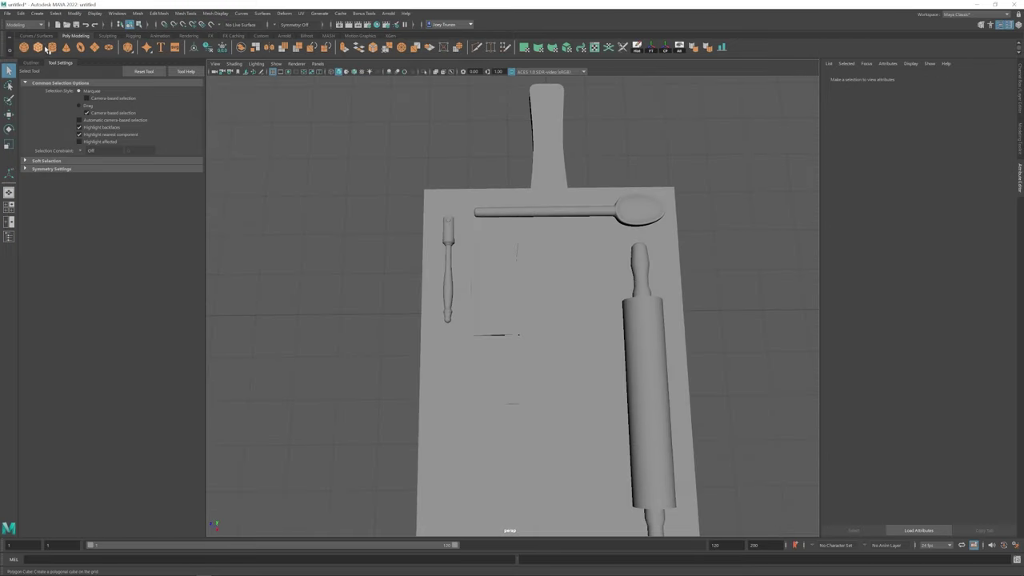
# - Isolate the cleaver blade and the cylinder in the viewport
pyautogui.click(549, 302)
pyautogui.click(334, 254)
pyautogui.moveTo(608, 352); pyautogui.dragTo(448, 224)
pyautogui.click(424, 72)
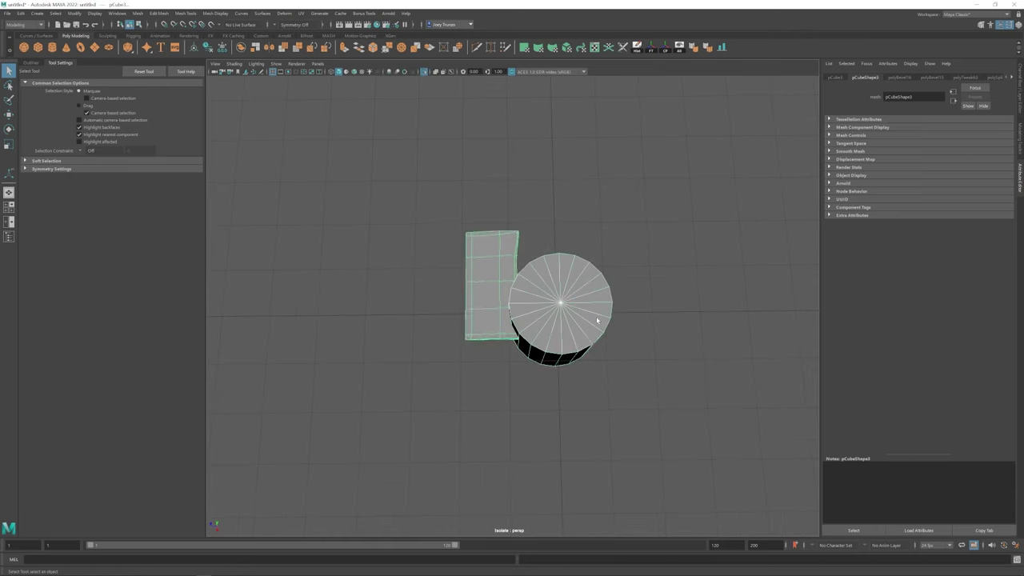
# - Give the cylinder 6 axis subdivisions, then shrink and place it at the blade's upper corner
pyautogui.click(597, 320)
pyautogui.press('r')
pyautogui.moveTo(559, 308); pyautogui.dragTo(534, 318)
pyautogui.click(909, 78)
pyautogui.doubleClick(888, 147)
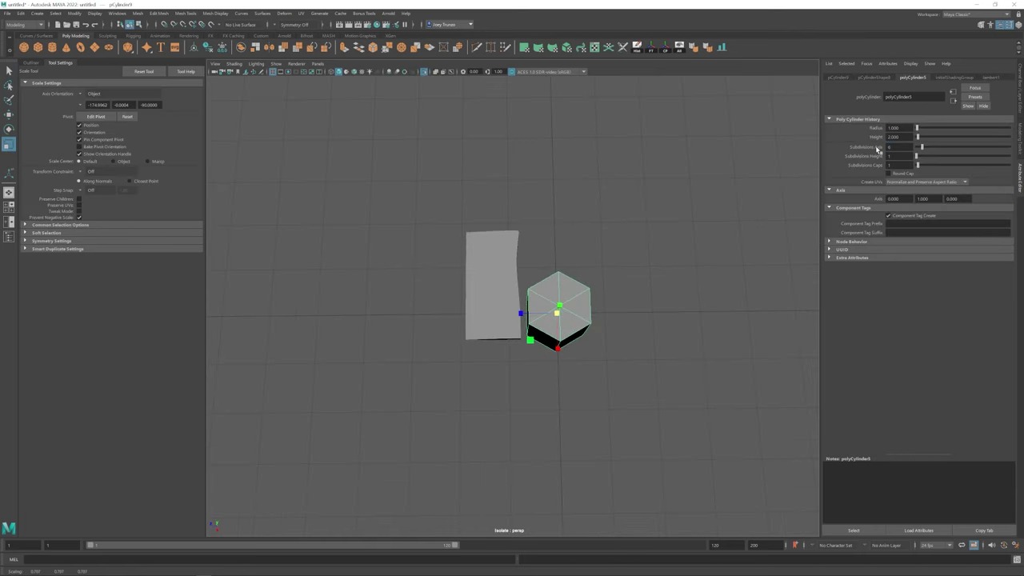
pyautogui.keyDown('alt'); pyautogui.moveTo(565, 317); pyautogui.dragTo(535, 338); pyautogui.keyUp('alt')
pyautogui.press('w')
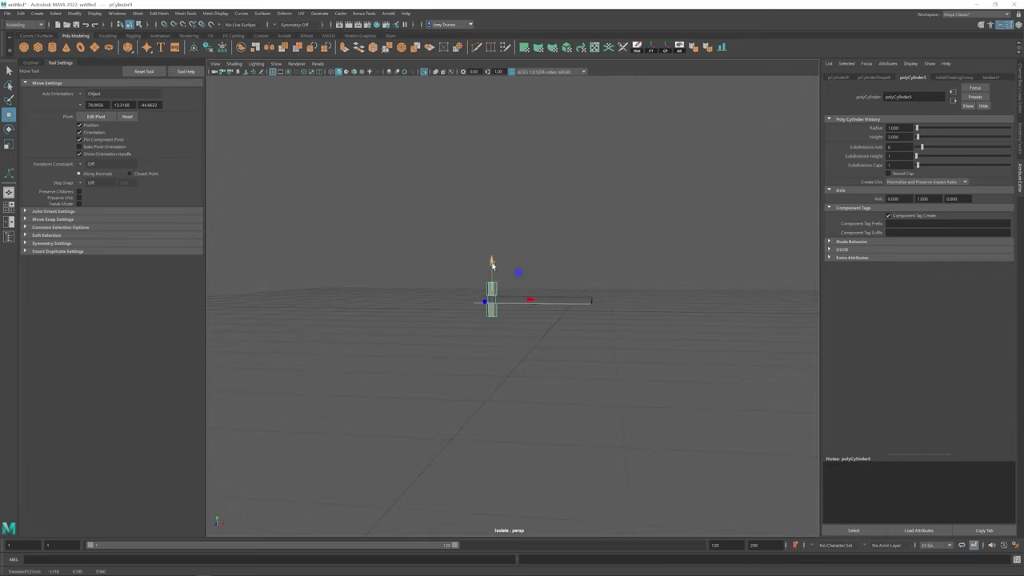
pyautogui.keyDown('alt'); pyautogui.moveTo(492, 264); pyautogui.dragTo(528, 269); pyautogui.keyUp('alt')
pyautogui.press('r')
pyautogui.press('w')
pyautogui.press('r')
# - Subtract the cylinder from the blade with a Boolean Difference
pyautogui.click(531, 266)
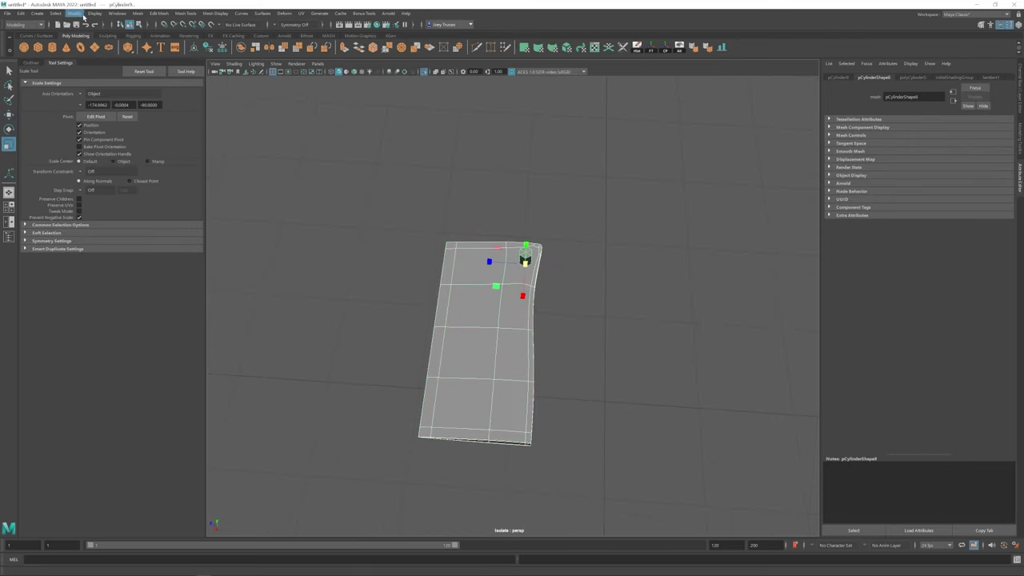
pyautogui.click(138, 12)
pyautogui.moveTo(160, 27)
pyautogui.click(240, 40)
pyautogui.click(528, 280)
# - Start a Multi-Cut on the blade's top edge, then cancel the unfinished cut
pyautogui.scroll(3, 531, 286)
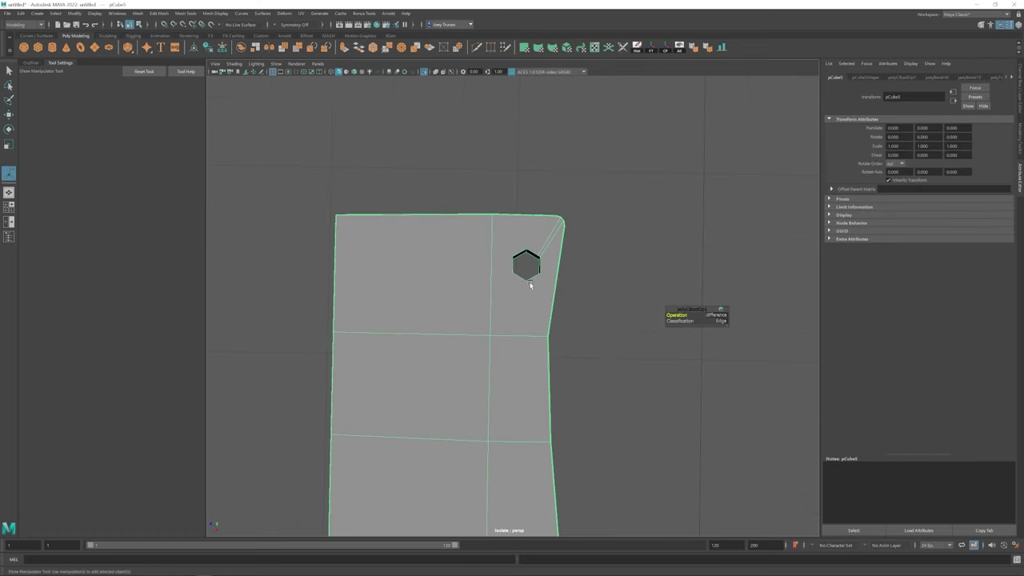
pyautogui.keyDown('alt'); pyautogui.moveTo(531, 285); pyautogui.dragTo(524, 315, button='middle'); pyautogui.keyUp('alt')
pyautogui.press('w')
pyautogui.click(506, 47)
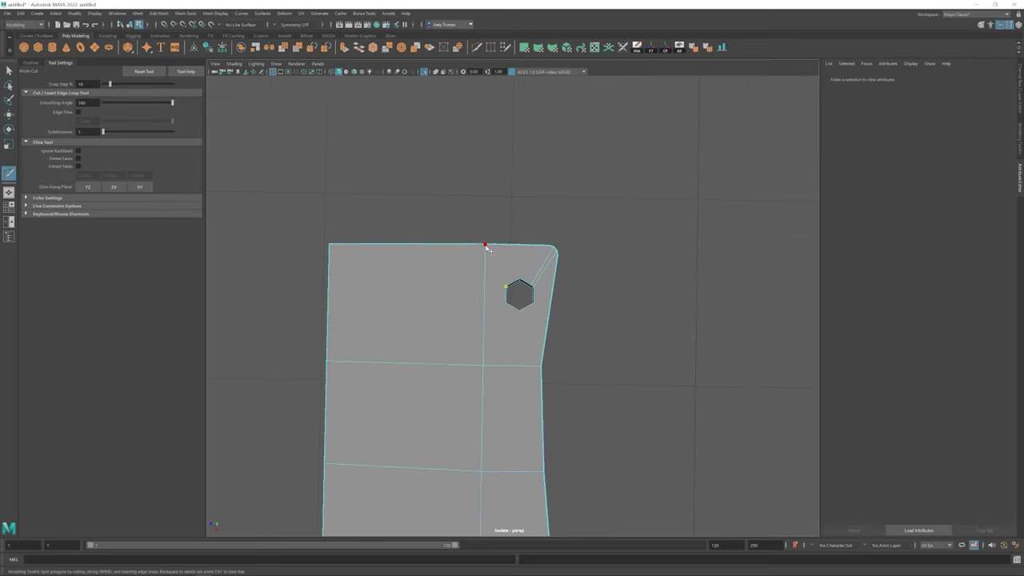
pyautogui.keyDown('alt'); pyautogui.moveTo(540, 370); pyautogui.dragTo(501, 270); pyautogui.keyUp('alt')
pyautogui.click(500, 269)
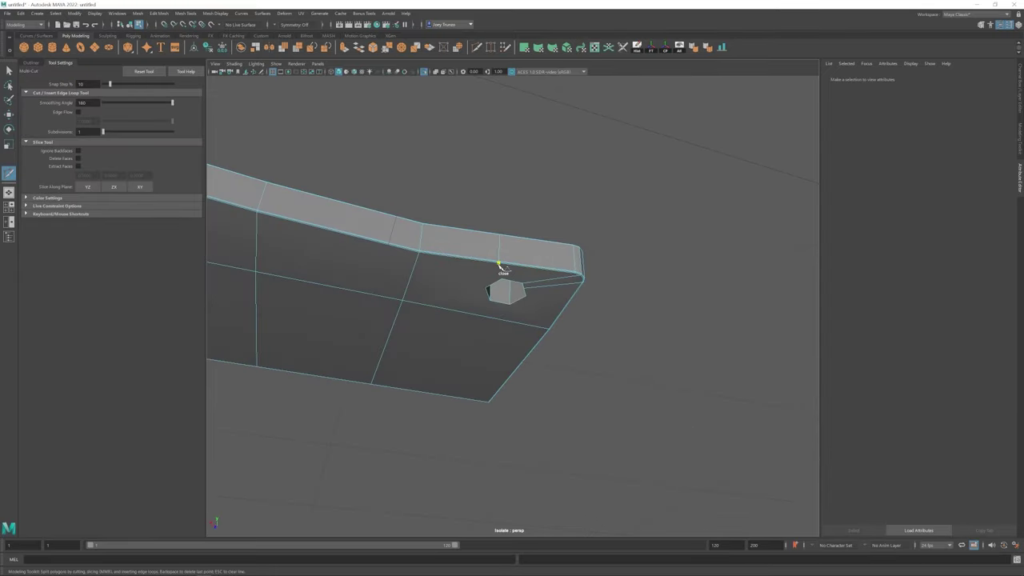
pyautogui.press('BackSpace')
# - Cut a new edge on the blade toward the hexagonal hole's corner
pyautogui.keyDown('alt'); pyautogui.moveTo(533, 300); pyautogui.dragTo(544, 280); pyautogui.keyUp('alt')
pyautogui.press('w')
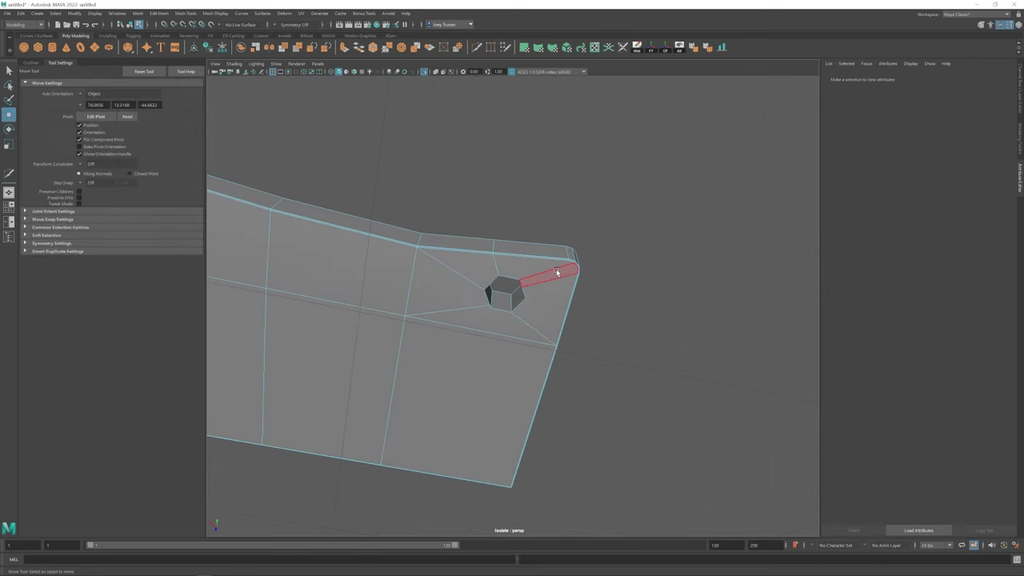
pyautogui.click(548, 286)
pyautogui.hotkey('ctrl', 'shift', 'x')
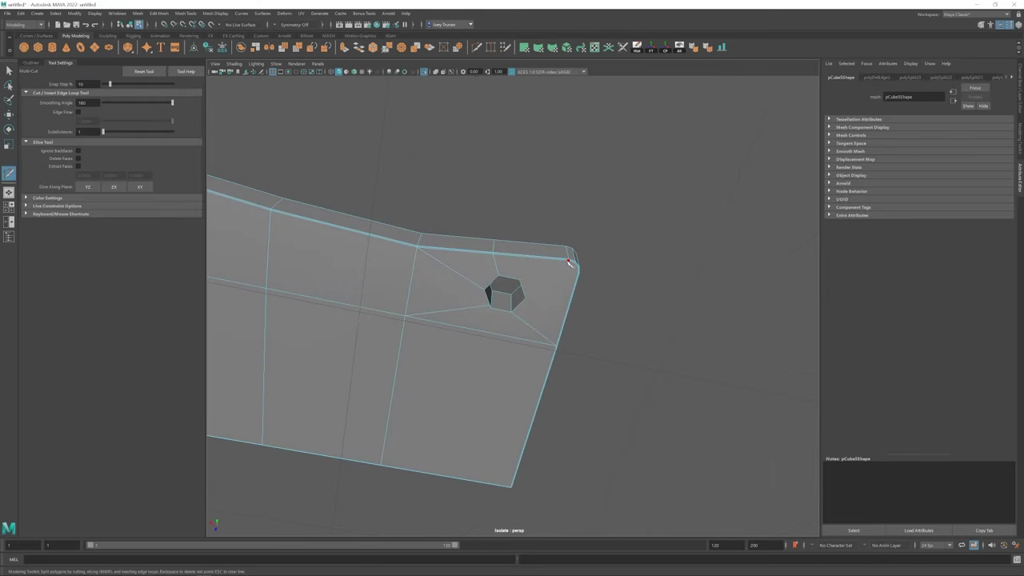
pyautogui.click(580, 274)
pyautogui.keyDown('alt'); pyautogui.moveTo(527, 300); pyautogui.dragTo(517, 244); pyautogui.keyUp('alt')
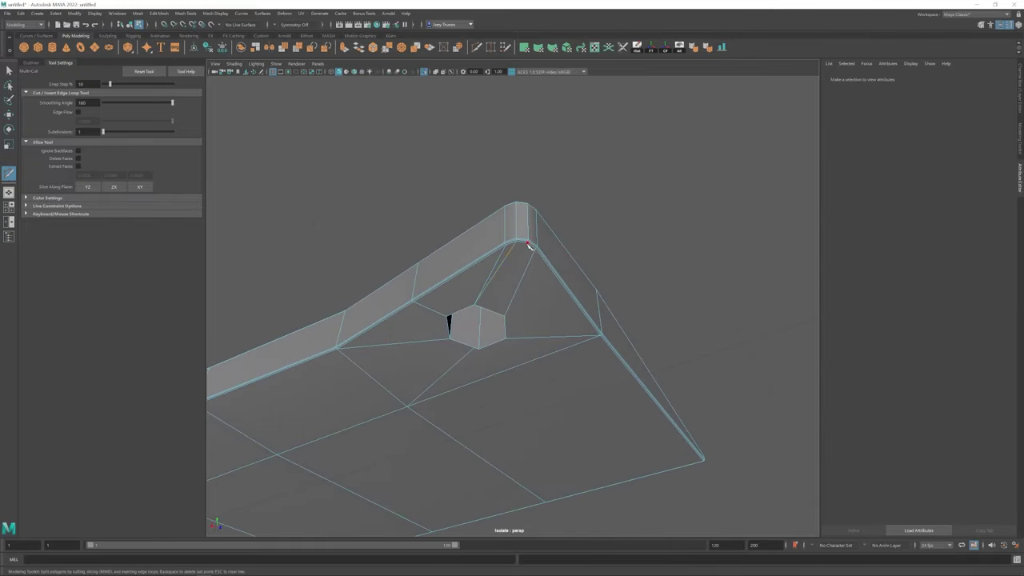
pyautogui.keyDown('alt'); pyautogui.moveTo(505, 318); pyautogui.dragTo(539, 323); pyautogui.keyUp('alt')
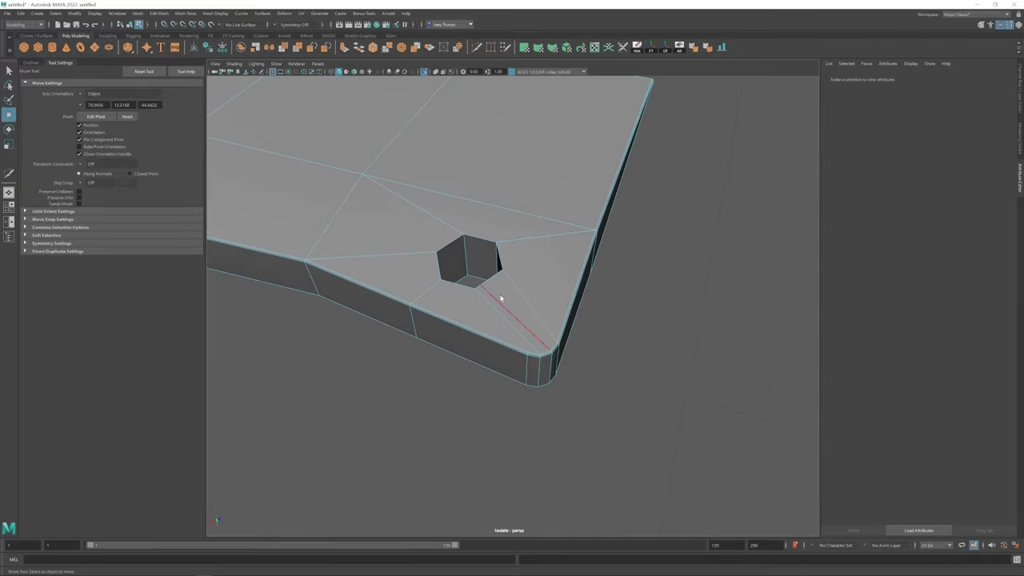
pyautogui.press('w')
# - Target-weld two stray vertices near the hexagonal hole together
pyautogui.click(491, 46)
pyautogui.keyDown('alt'); pyautogui.moveTo(480, 320); pyautogui.dragTo(388, 234); pyautogui.keyUp('alt')
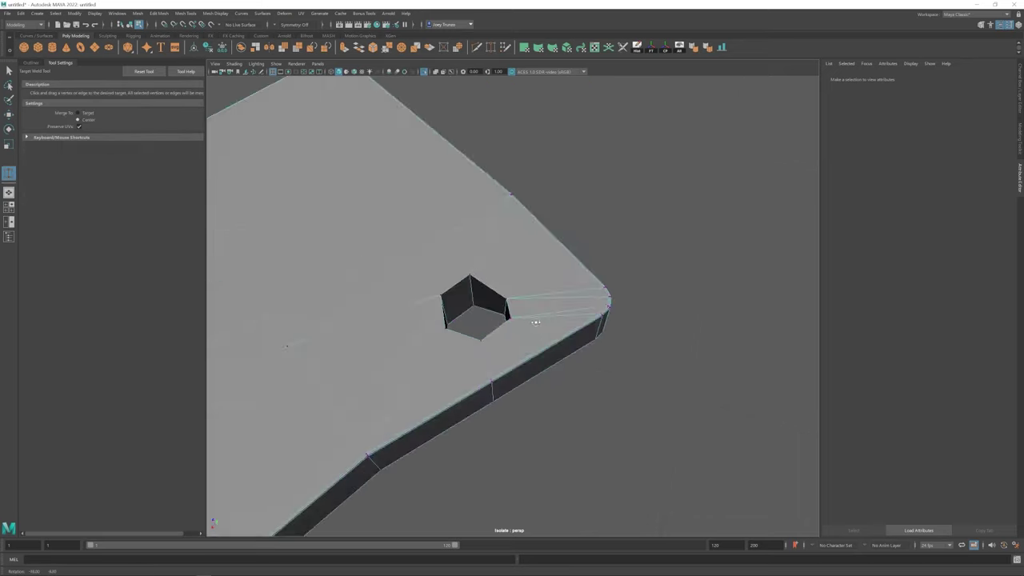
pyautogui.scroll(3, 388, 235)
pyautogui.keyDown('alt'); pyautogui.moveTo(533, 271); pyautogui.dragTo(469, 281); pyautogui.keyUp('alt')
pyautogui.hotkey('ctrl', 'z')
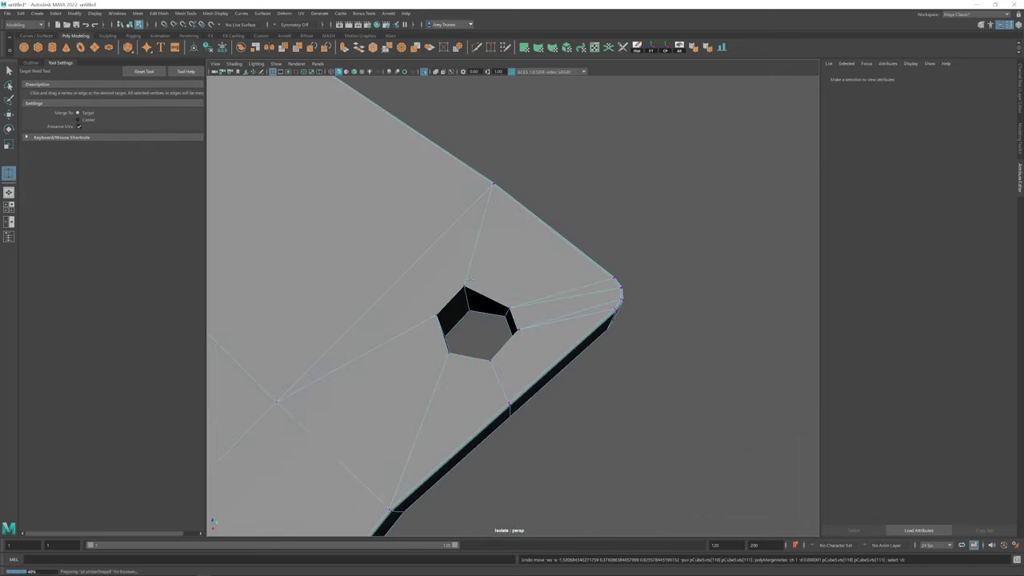
pyautogui.moveTo(448, 320)
pyautogui.keyDown('alt'); pyautogui.mouseDown()
pyautogui.moveTo(534, 334)
pyautogui.moveTo(549, 313)
pyautogui.moveTo(472, 304)
pyautogui.moveTo(434, 316)
pyautogui.moveTo(448, 312)
pyautogui.mouseUp(); pyautogui.keyUp('alt')
# - Bevel the hexagonal hanging hole's edges and orbit in close to inspect them
pyautogui.click(158, 13)
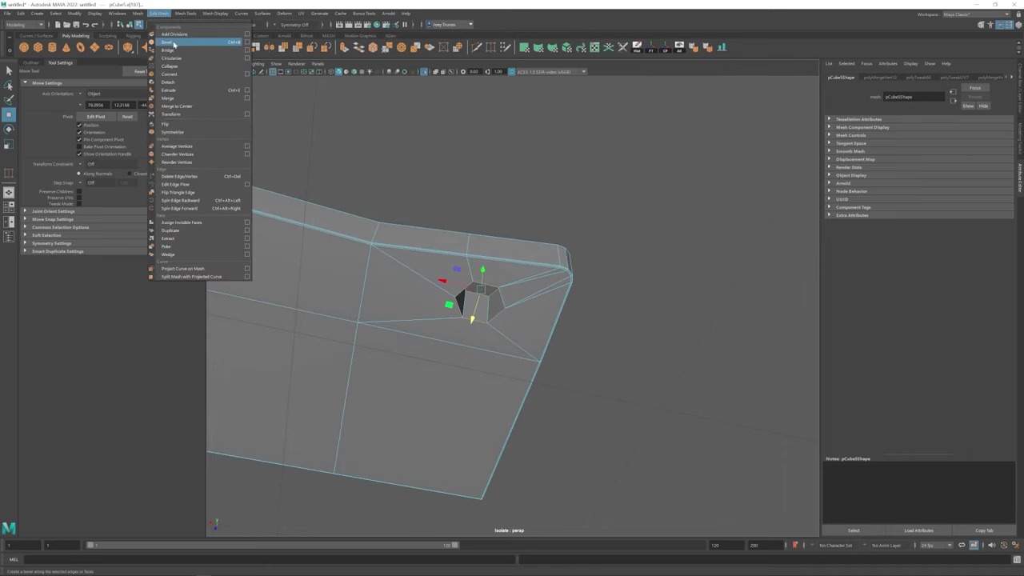
pyautogui.click(168, 50)
pyautogui.scroll(5, 446, 308)
pyautogui.keyDown('alt'); pyautogui.moveTo(453, 268); pyautogui.dragTo(575, 328); pyautogui.keyUp('alt')
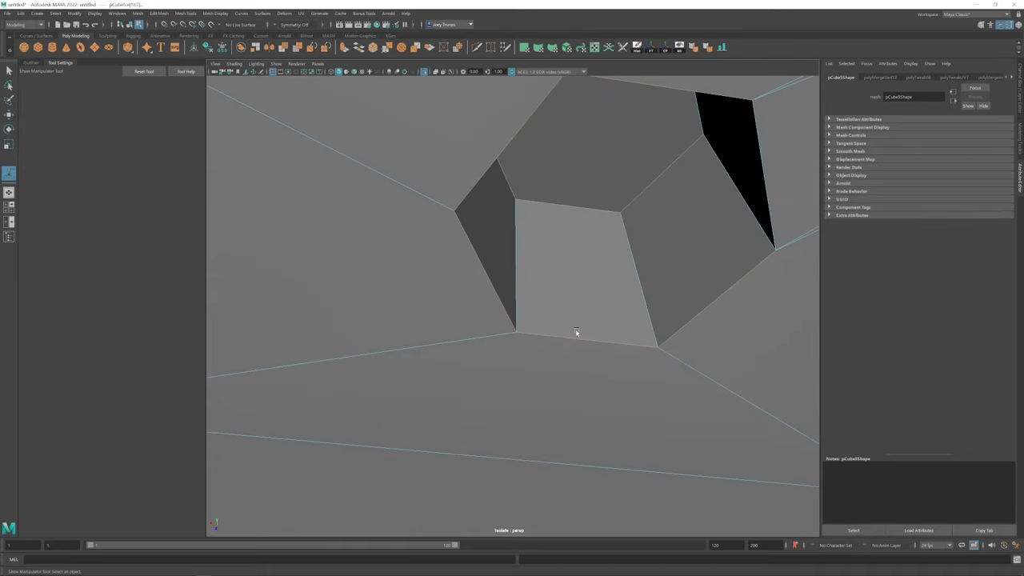
pyautogui.keyDown('alt'); pyautogui.moveTo(576, 291); pyautogui.dragTo(702, 300); pyautogui.keyUp('alt')
# - Select a vertex on the hole's rim and check the bevel from several angles
pyautogui.press('w')
pyautogui.click(608, 254)
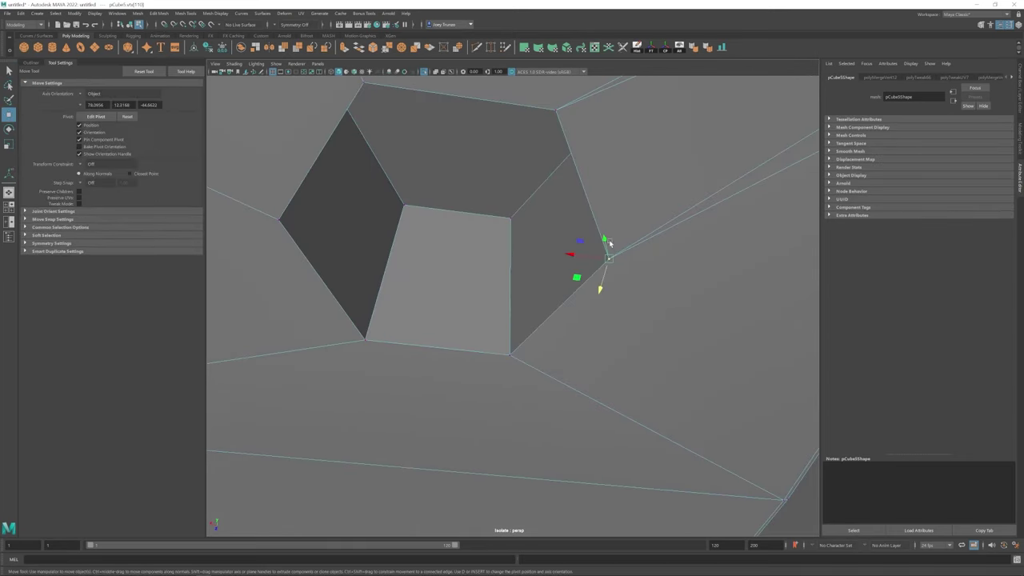
pyautogui.scroll(-4, 499, 160)
pyautogui.keyDown('alt'); pyautogui.moveTo(498, 161); pyautogui.dragTo(617, 275); pyautogui.keyUp('alt')
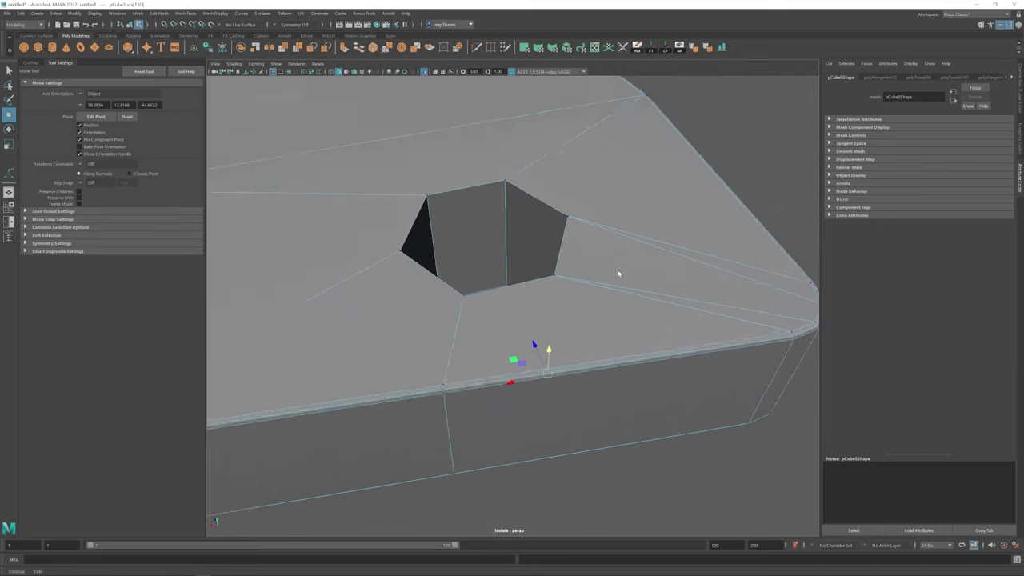
pyautogui.scroll(3, 605, 192)
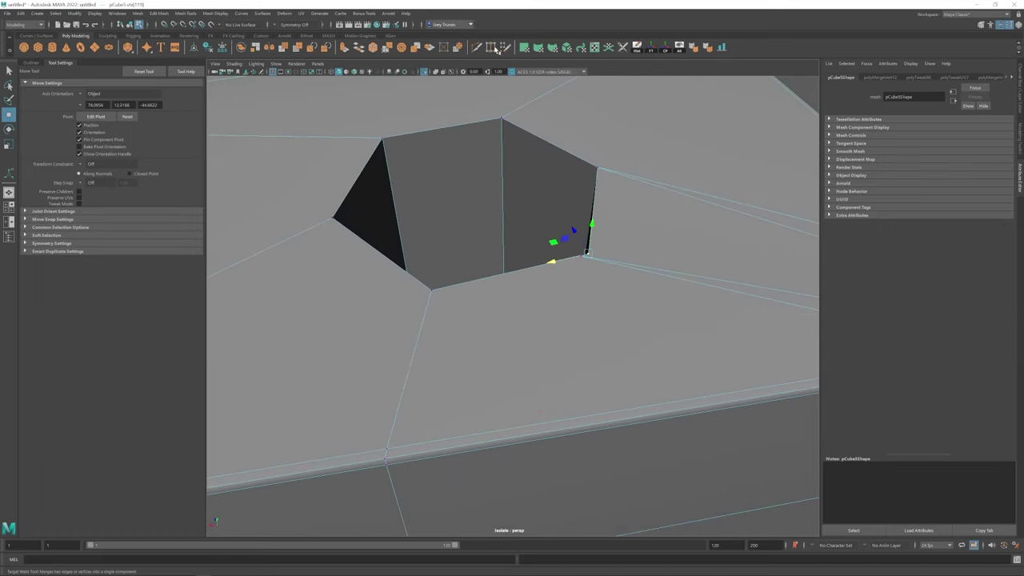
pyautogui.scroll(-4, 512, 265)
pyautogui.keyDown('alt'); pyautogui.moveTo(513, 264); pyautogui.dragTo(560, 304); pyautogui.keyUp('alt')
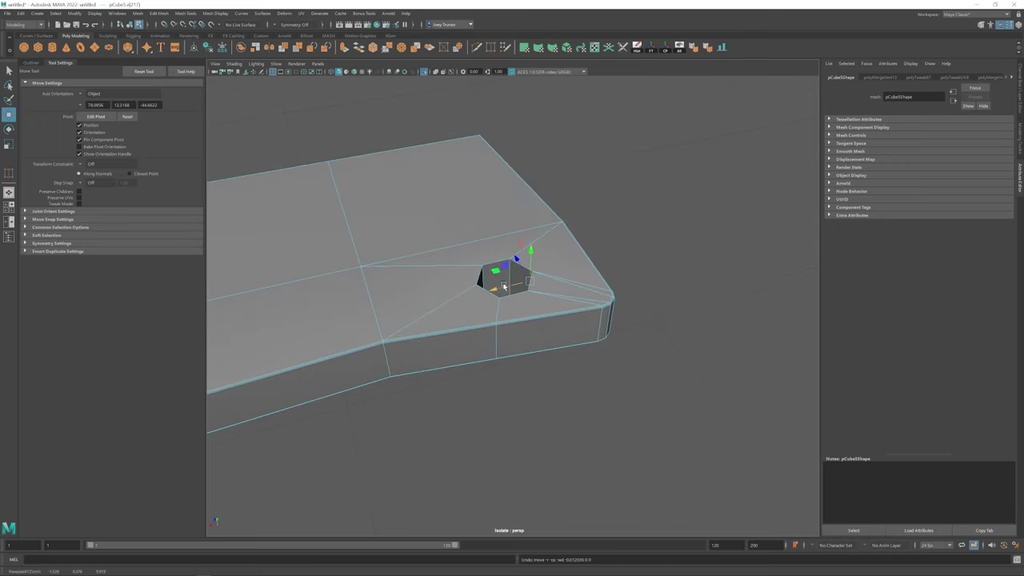
pyautogui.keyDown('alt'); pyautogui.moveTo(503, 286); pyautogui.dragTo(494, 274); pyautogui.keyUp('alt')
# - Bevel the hole edges again, leave the isolated view and clear the selection
pyautogui.click(159, 13)
pyautogui.click(172, 40)
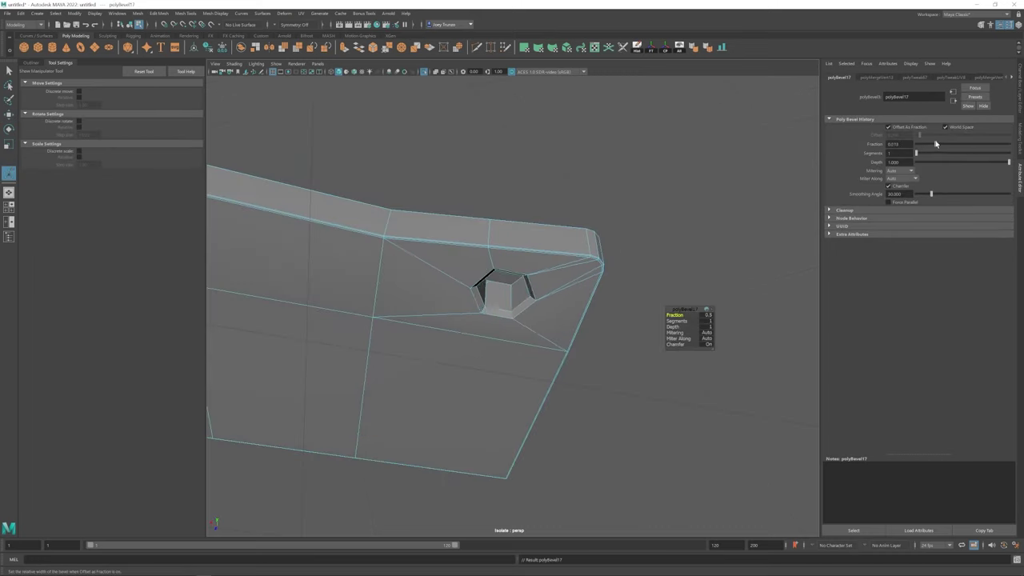
pyautogui.press('w')
pyautogui.keyDown('alt'); pyautogui.moveTo(560, 240); pyautogui.dragTo(574, 229); pyautogui.keyUp('alt')
pyautogui.scroll(-5, 475, 339)
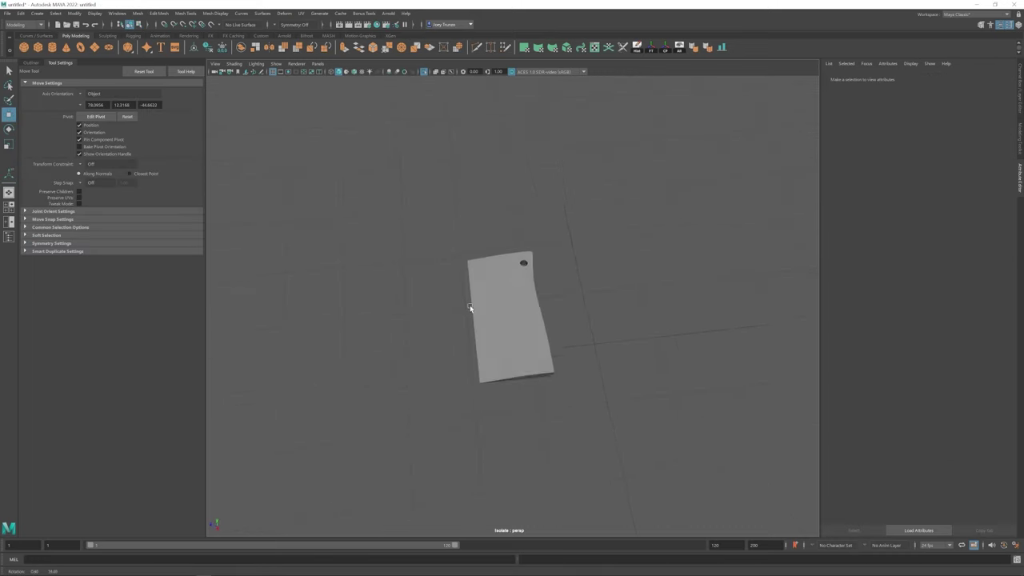
pyautogui.click(427, 71)
# - Select and frame the handle block pCube4, then insert edge loops along it
pyautogui.keyDown('alt'); pyautogui.moveTo(448, 200); pyautogui.dragTo(432, 281); pyautogui.keyUp('alt')
pyautogui.click(530, 327)
pyautogui.press('f')
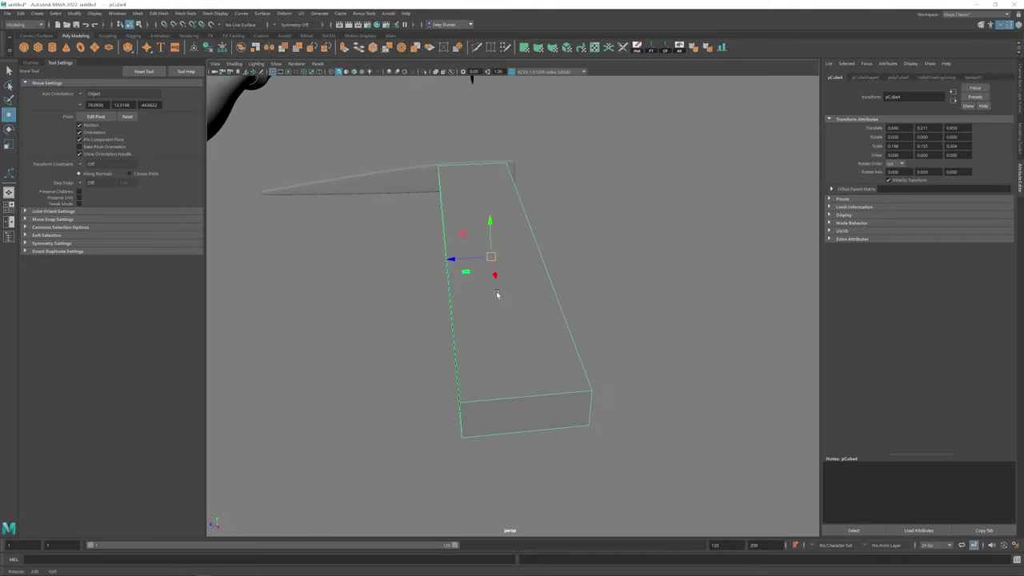
pyautogui.click(186, 12)
pyautogui.click(200, 72)
pyautogui.click(491, 407)
pyautogui.keyDown('alt'); pyautogui.moveTo(491, 407); pyautogui.dragTo(488, 293); pyautogui.keyUp('alt')
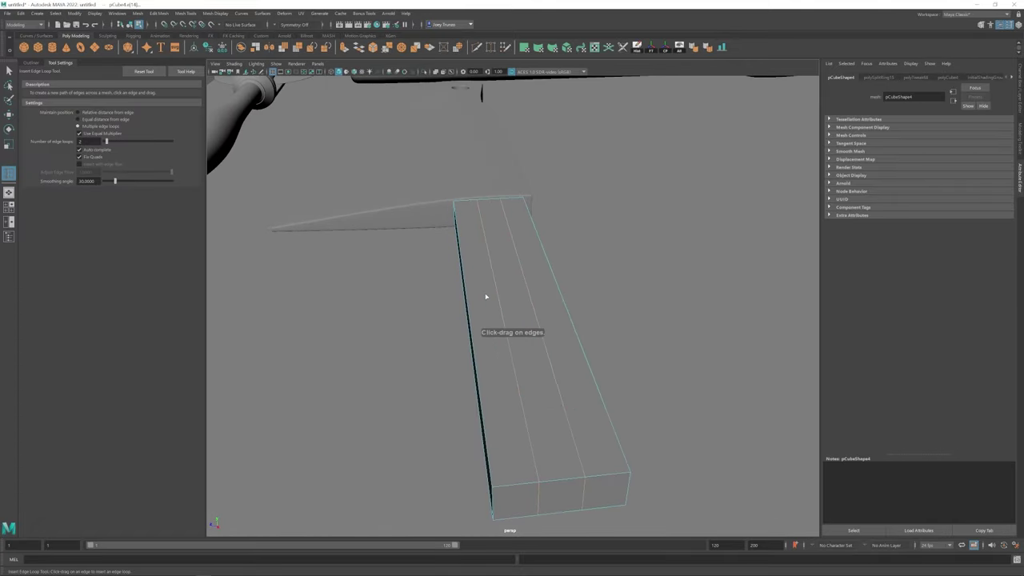
# - Turn the view so the handle lies across it and select a face on the handle block
pyautogui.press('r')
pyautogui.keyDown('alt'); pyautogui.moveTo(515, 339); pyautogui.dragTo(425, 286); pyautogui.keyUp('alt')
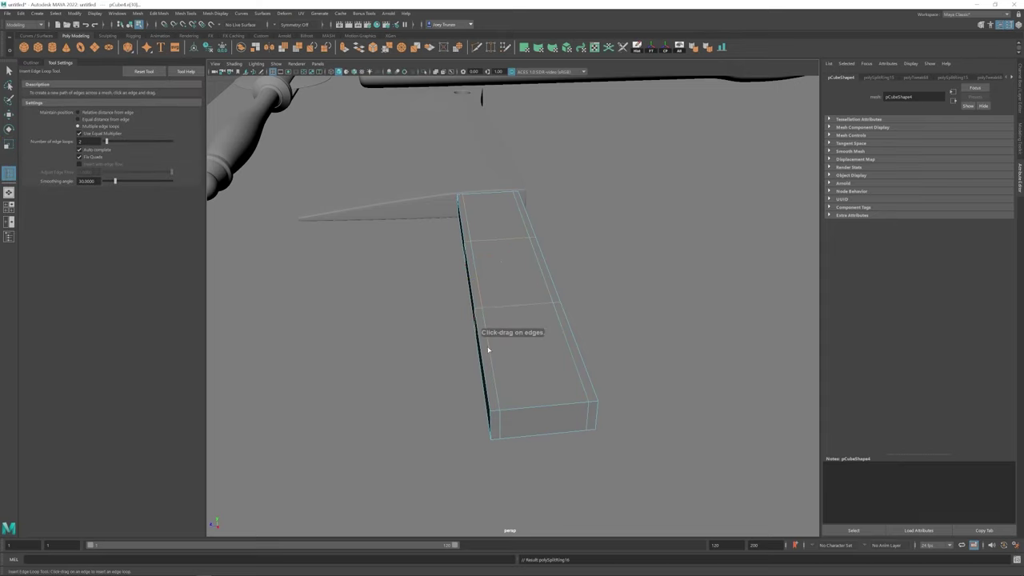
pyautogui.keyDown('alt'); pyautogui.moveTo(503, 335); pyautogui.dragTo(544, 306); pyautogui.keyUp('alt')
pyautogui.press('w')
pyautogui.scroll(-3, 599, 273)
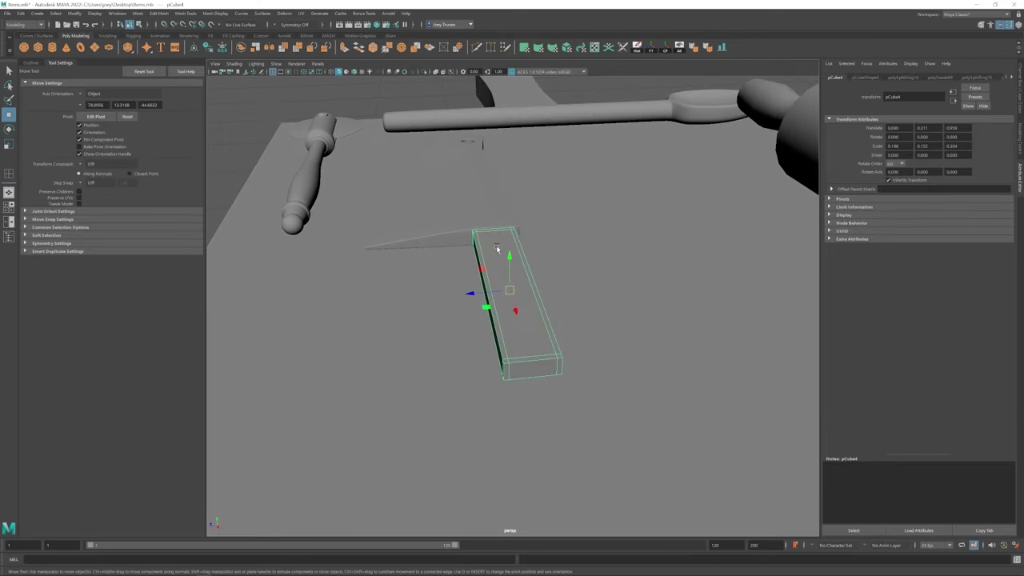
pyautogui.press('F11')
pyautogui.click(529, 292)
pyautogui.press('r')
pyautogui.press('w')
# - Select the handle block and insert extra lengthwise edge loops along it
pyautogui.scroll(-10, 465, 313)
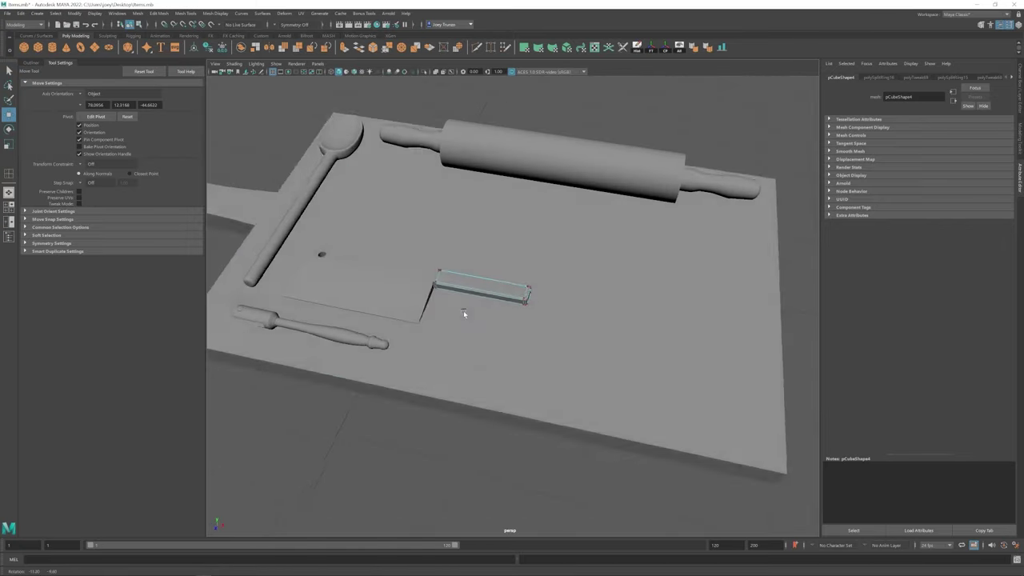
pyautogui.scroll(15, 647, 321)
pyautogui.scroll(-10, 647, 321)
pyautogui.click(451, 281)
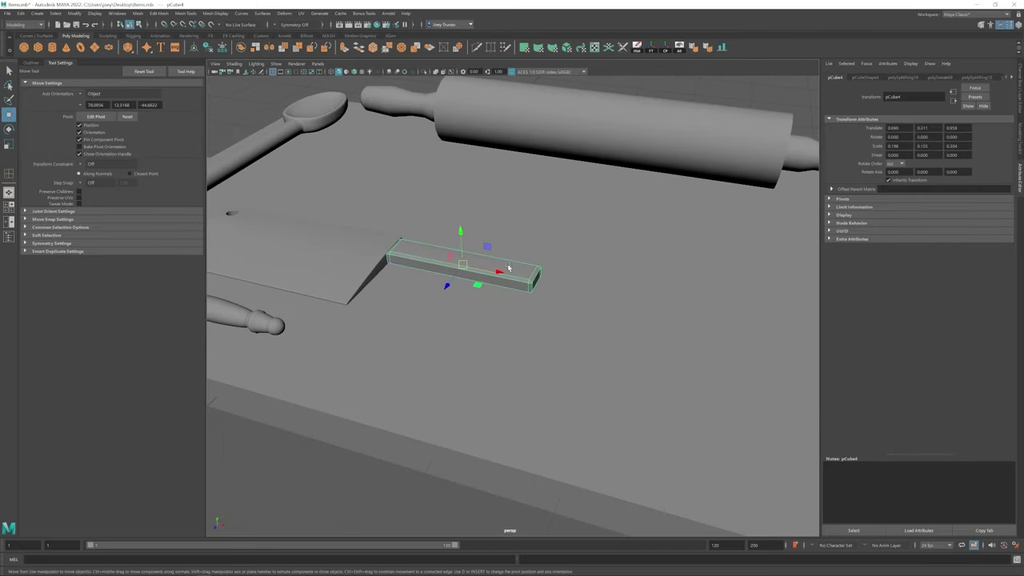
pyautogui.keyDown('alt'); pyautogui.moveTo(516, 268); pyautogui.dragTo(496, 280); pyautogui.keyUp('alt')
pyautogui.scroll(3, 480, 286)
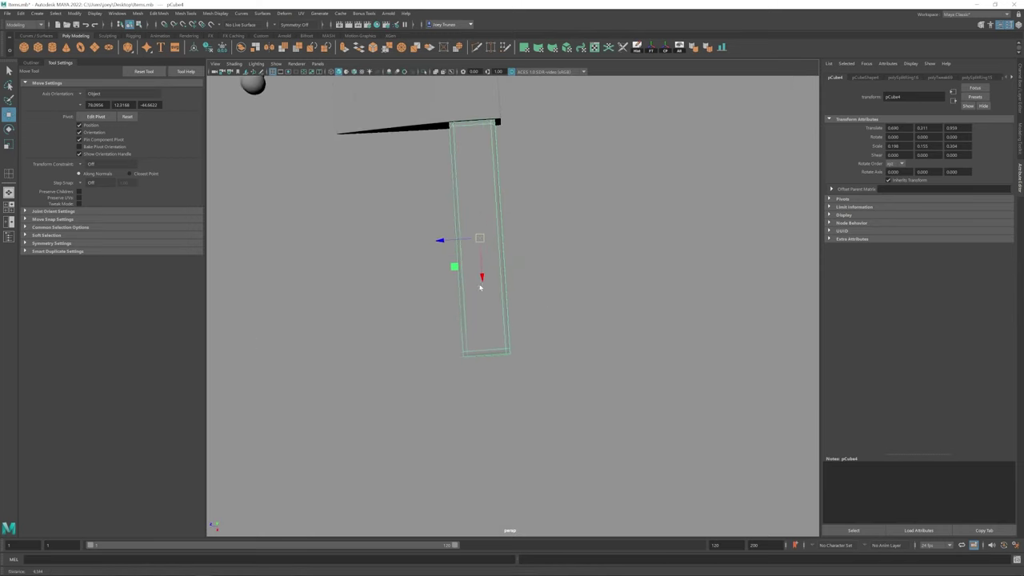
pyautogui.click(185, 13)
pyautogui.click(209, 71)
pyautogui.click(494, 347)
pyautogui.keyDown('alt'); pyautogui.moveTo(493, 347); pyautogui.dragTo(485, 338); pyautogui.keyUp('alt')
# - Select the vertices at the handle's end with the Move tool
pyautogui.press('w')
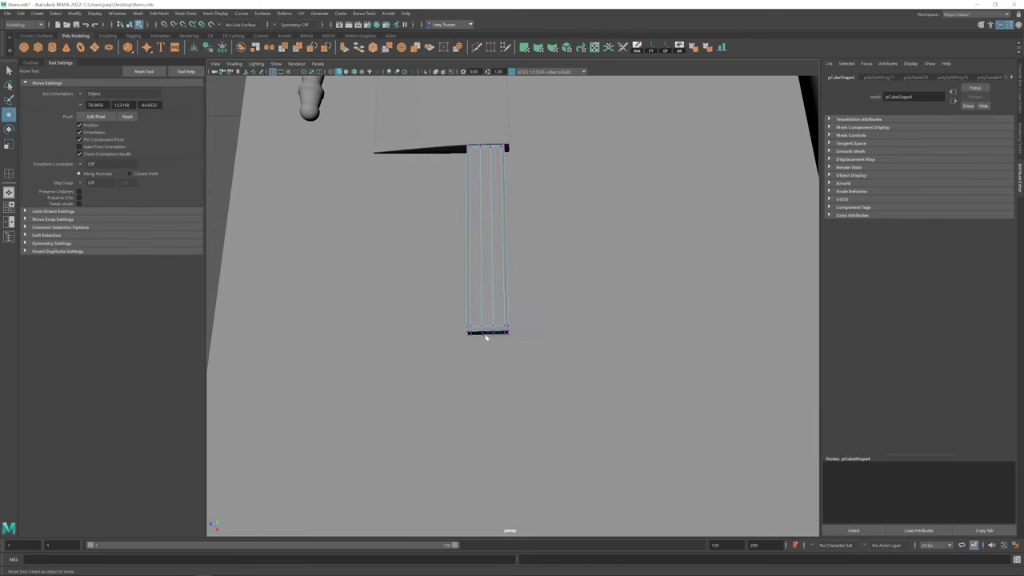
pyautogui.scroll(3, 492, 335)
pyautogui.moveTo(454, 420); pyautogui.dragTo(514, 309)
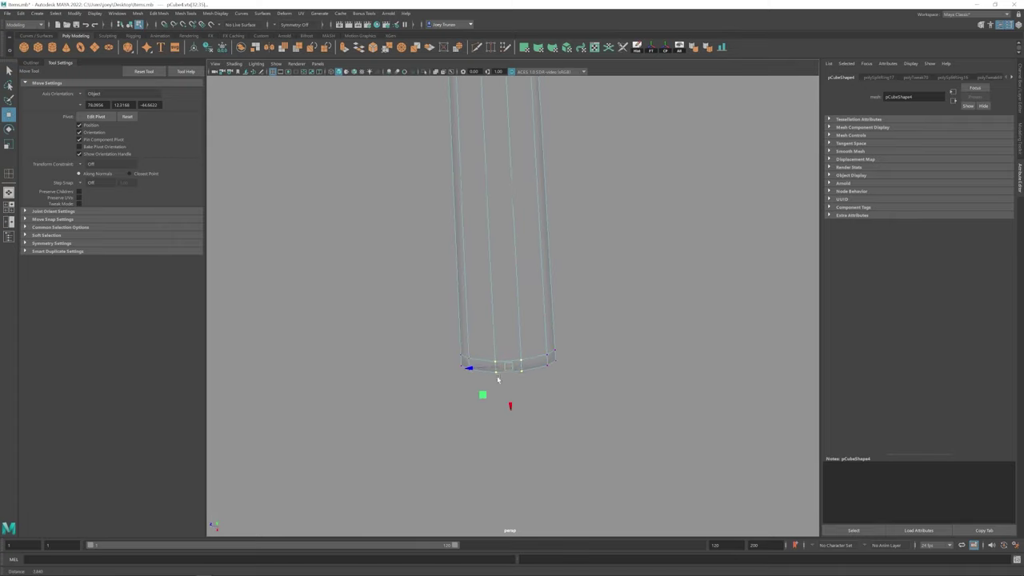
pyautogui.scroll(5, 484, 300)
pyautogui.click(517, 276)
# - Return to object selection and pick an edge of the handle from a low view
pyautogui.press('F8')
pyautogui.moveTo(514, 309); pyautogui.dragTo(537, 248, button='right')
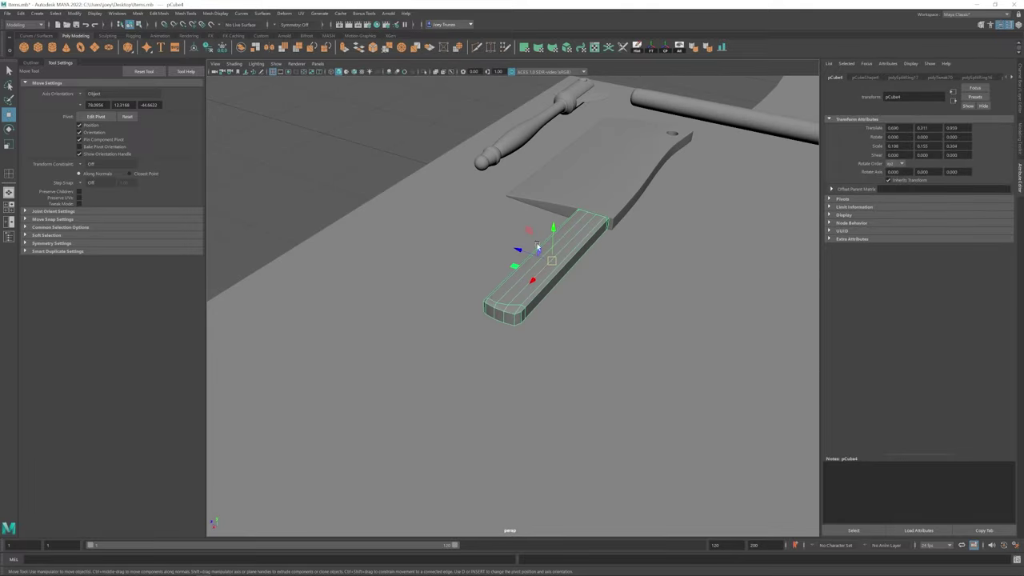
pyautogui.click(508, 317)
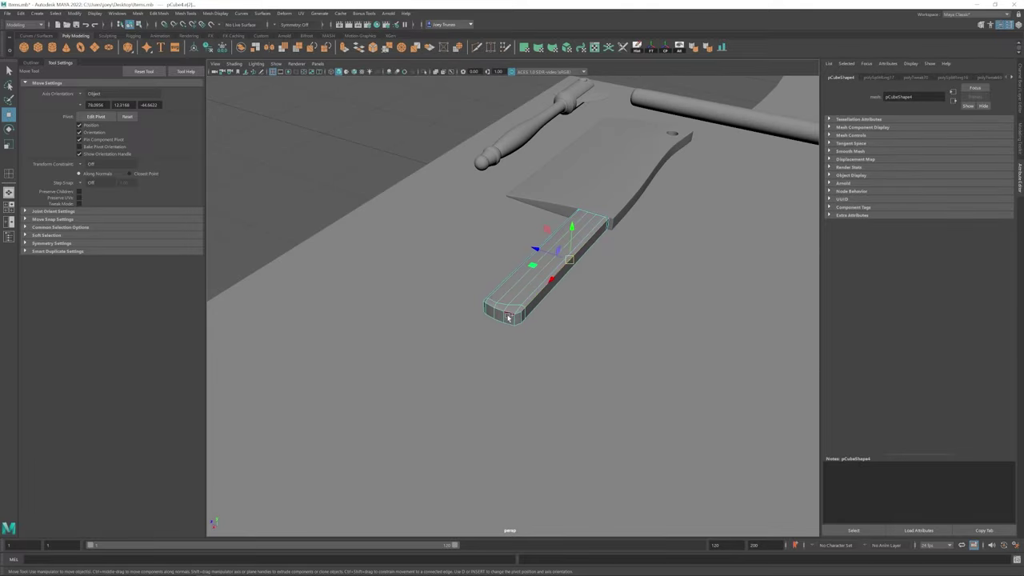
pyautogui.scroll(5, 530, 314)
pyautogui.keyDown('alt'); pyautogui.moveTo(530, 315); pyautogui.dragTo(535, 275); pyautogui.keyUp('alt')
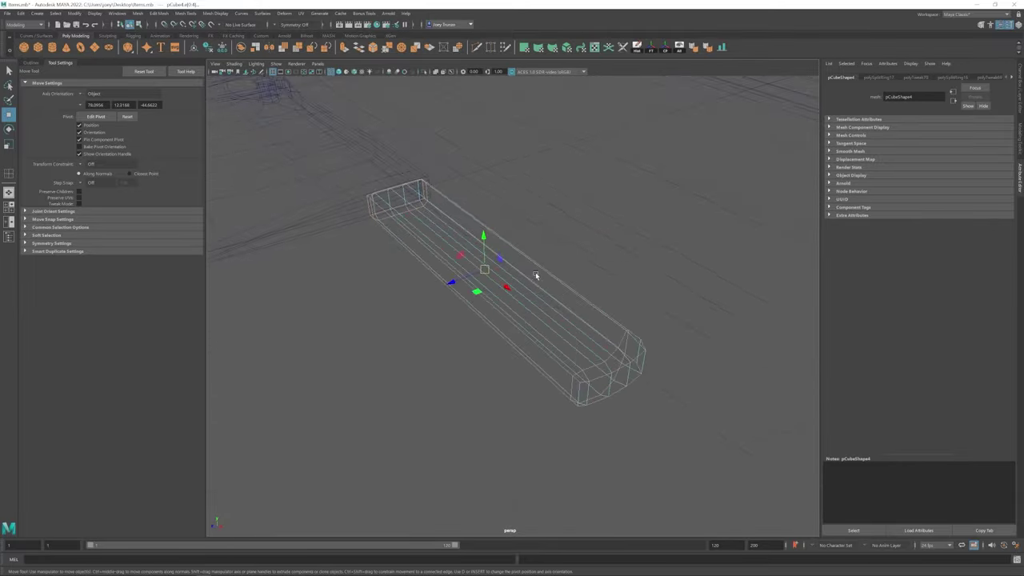
# - Bevel the handle's selected edges in shaded view, then repeat the bevel on another edge
pyautogui.keyDown('alt'); pyautogui.moveTo(450, 227); pyautogui.dragTo(518, 331); pyautogui.keyUp('alt')
pyautogui.press('5')
pyautogui.click(159, 13)
pyautogui.click(172, 42)
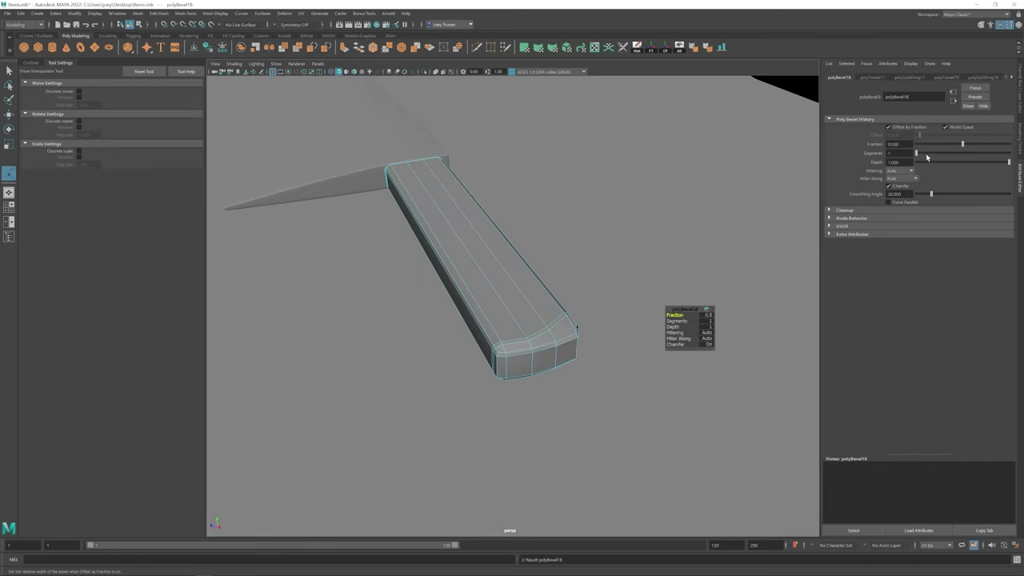
pyautogui.click(490, 317)
pyautogui.hotkey('ctrl', 'b')
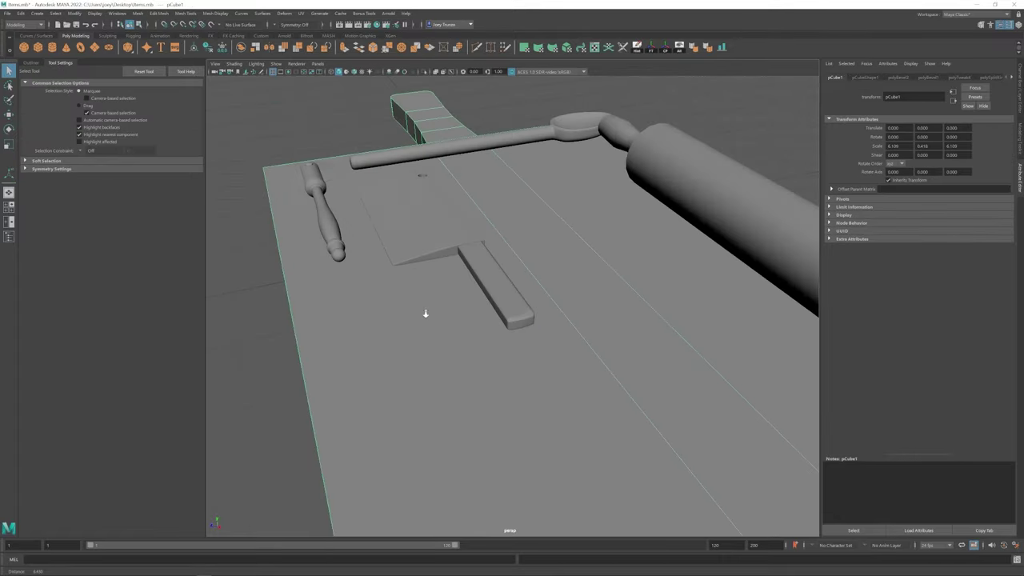
# - Select the vertices at the top of the cleaver handle with the Move tool
pyautogui.keyDown('alt'); pyautogui.moveTo(425, 313); pyautogui.dragTo(498, 309); pyautogui.keyUp('alt')
pyautogui.click(488, 270)
pyautogui.scroll(5, 489, 269)
pyautogui.press('F9')
pyautogui.moveTo(396, 349); pyautogui.dragTo(609, 275)
pyautogui.press('w')
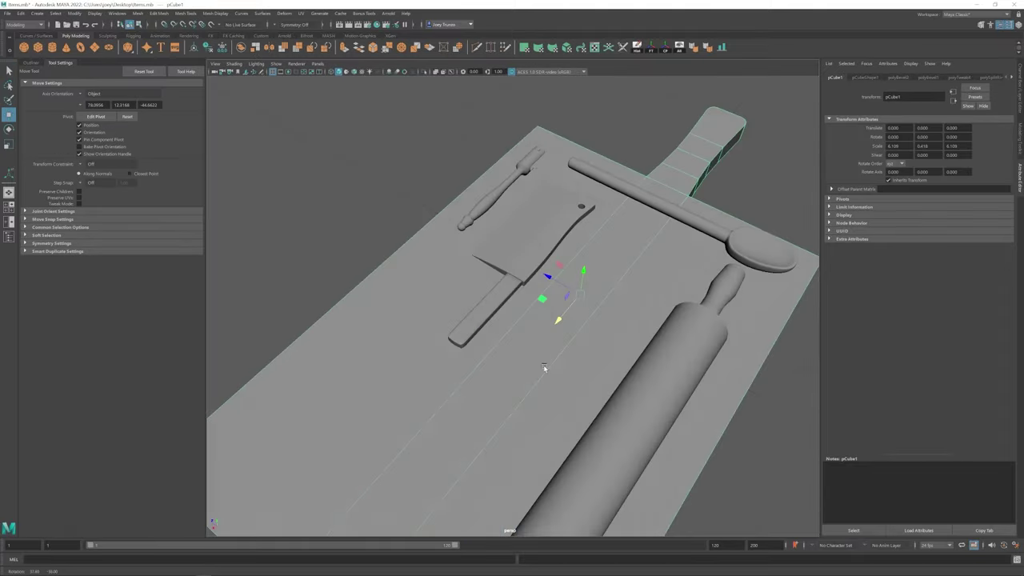
# - Select the flat handle bar for scaling, then clear the selection and view the board from above
pyautogui.keyDown('alt'); pyautogui.moveTo(549, 366); pyautogui.dragTo(519, 305); pyautogui.keyUp('alt')
pyautogui.scroll(5, 481, 359)
pyautogui.click(592, 244)
pyautogui.press('r')
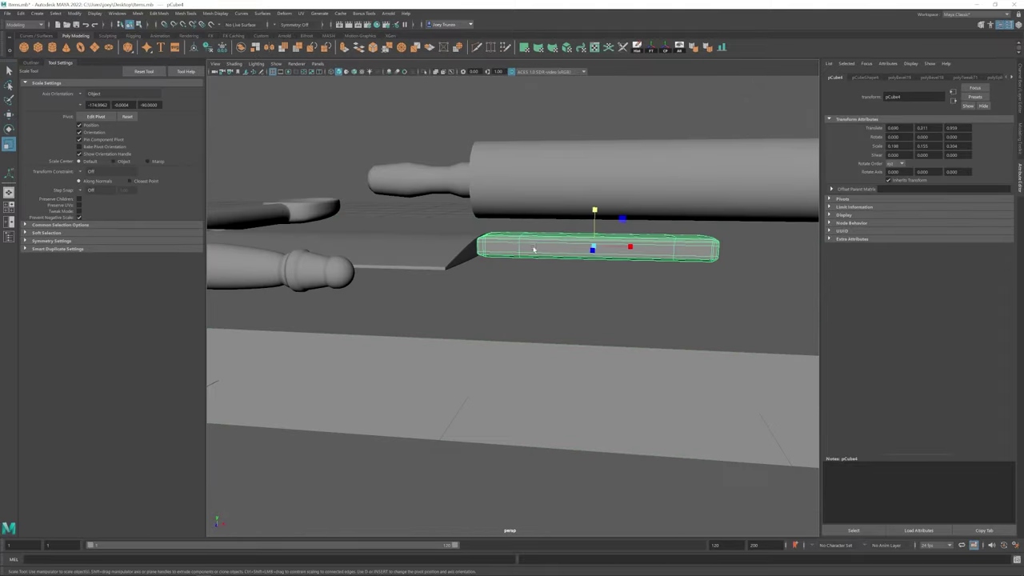
pyautogui.click(448, 336)
pyautogui.keyDown('alt'); pyautogui.moveTo(448, 336); pyautogui.dragTo(380, 328); pyautogui.keyUp('alt')
# - Soft-select and scale in the handle's bottom vertices to taper it, then create a polygon cylinder
pyautogui.click(509, 328)
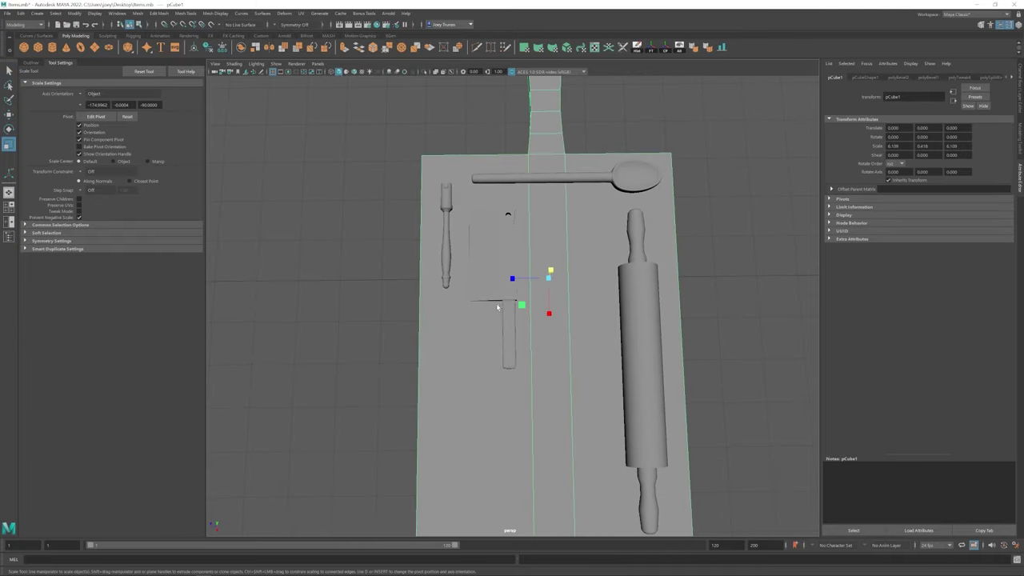
pyautogui.scroll(3, 508, 307)
pyautogui.press('w')
pyautogui.moveTo(510, 307); pyautogui.dragTo(481, 306, button='right')
pyautogui.moveTo(473, 376); pyautogui.dragTo(541, 327)
pyautogui.press('b')
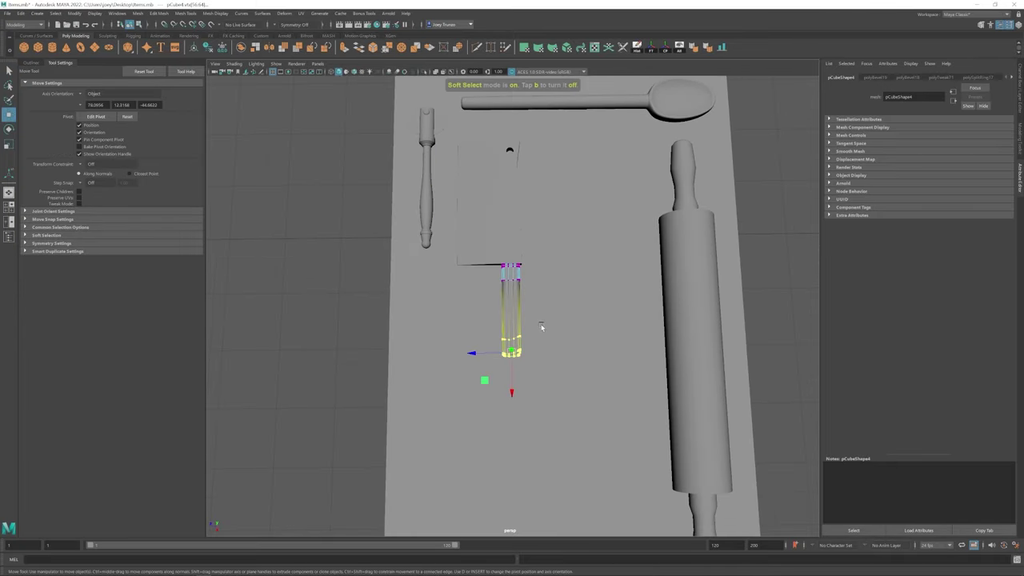
pyautogui.press('r')
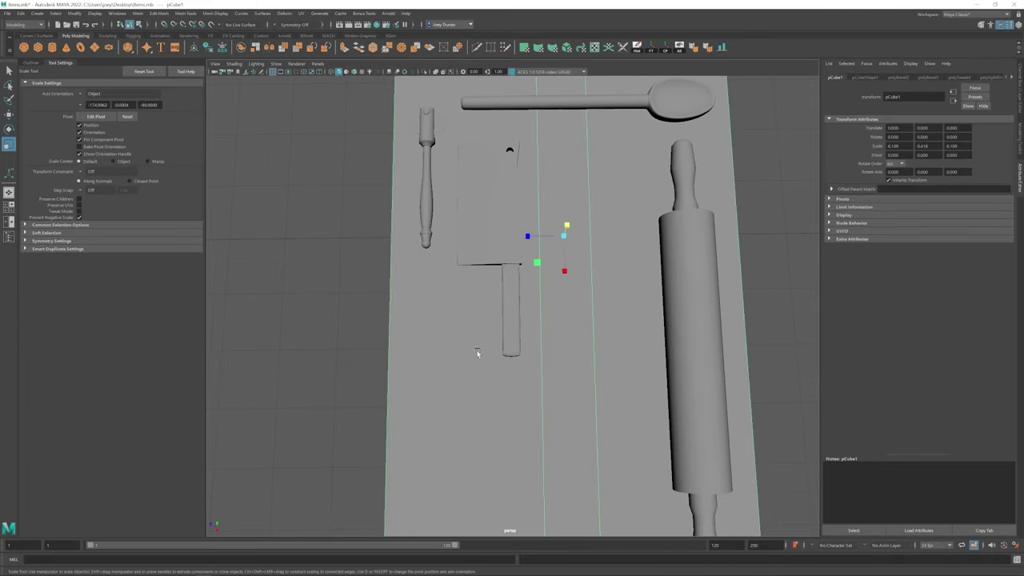
pyautogui.moveTo(476, 352); pyautogui.dragTo(470, 352)
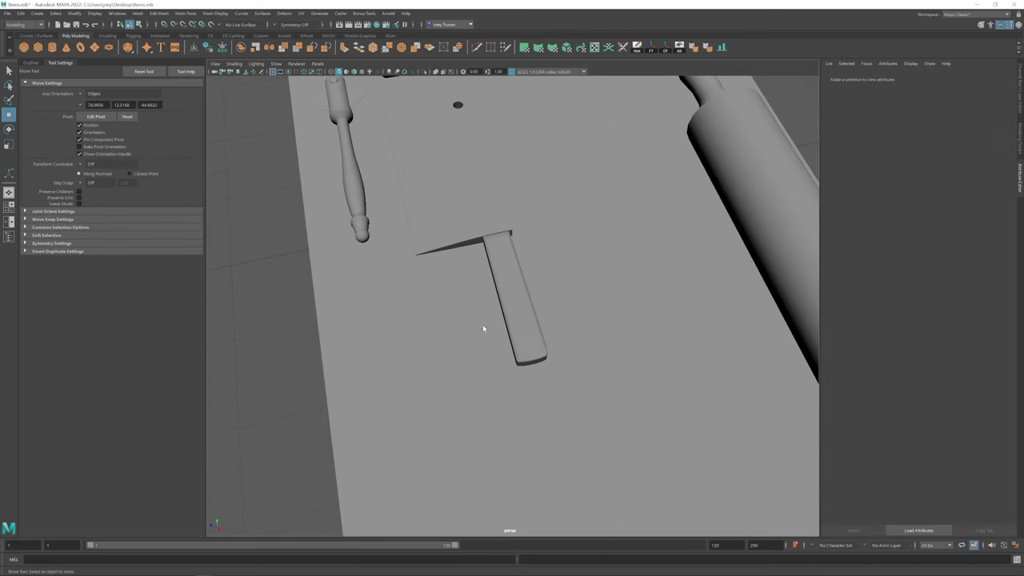
pyautogui.click(53, 50)
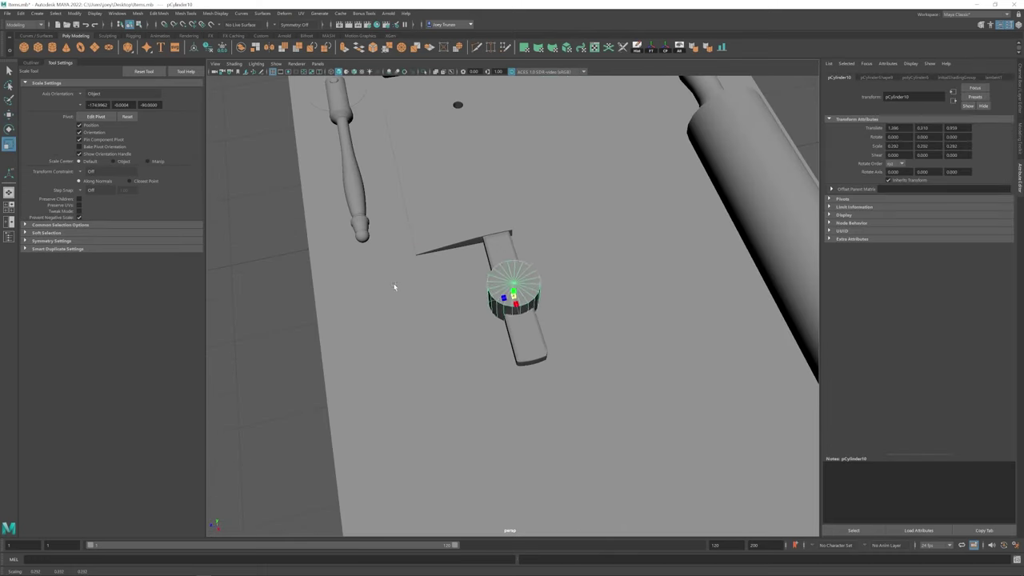
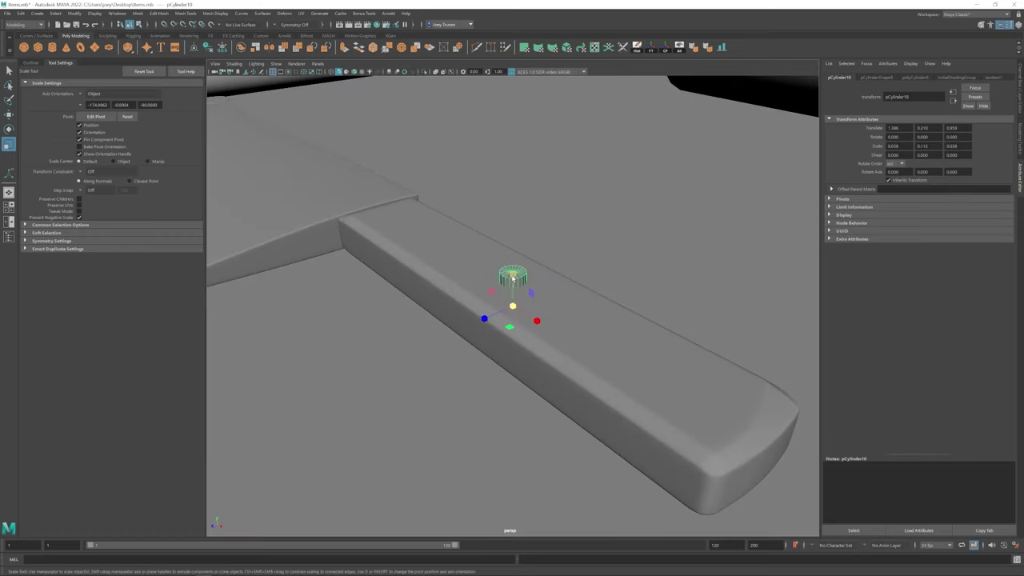
# - Bevel the rivet's top edge ring to round off its rim
pyautogui.scroll(5, 513, 282)
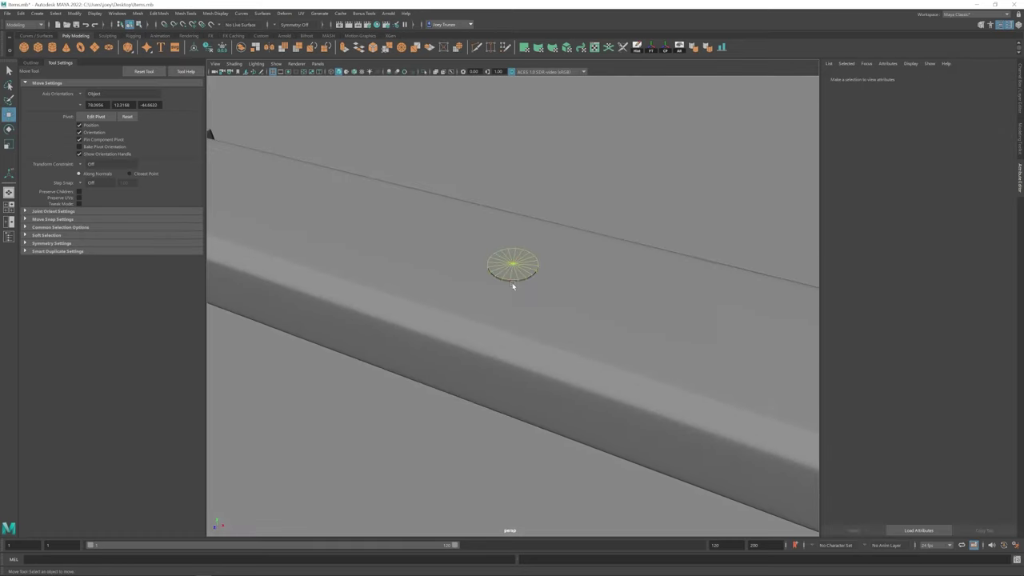
pyautogui.doubleClick(507, 277)
pyautogui.press('w')
pyautogui.click(331, 71)
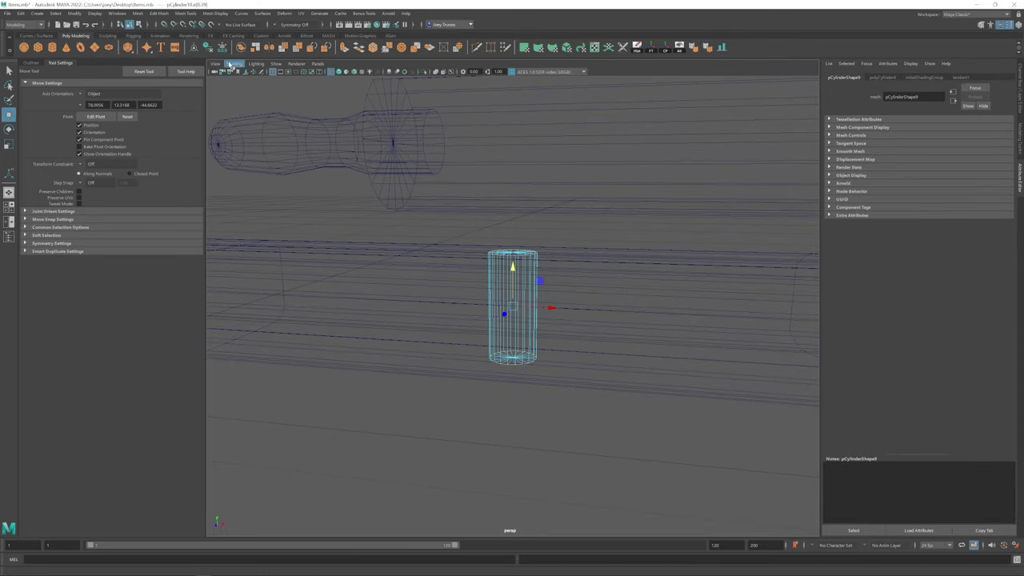
pyautogui.click(162, 13)
pyautogui.click(172, 39)
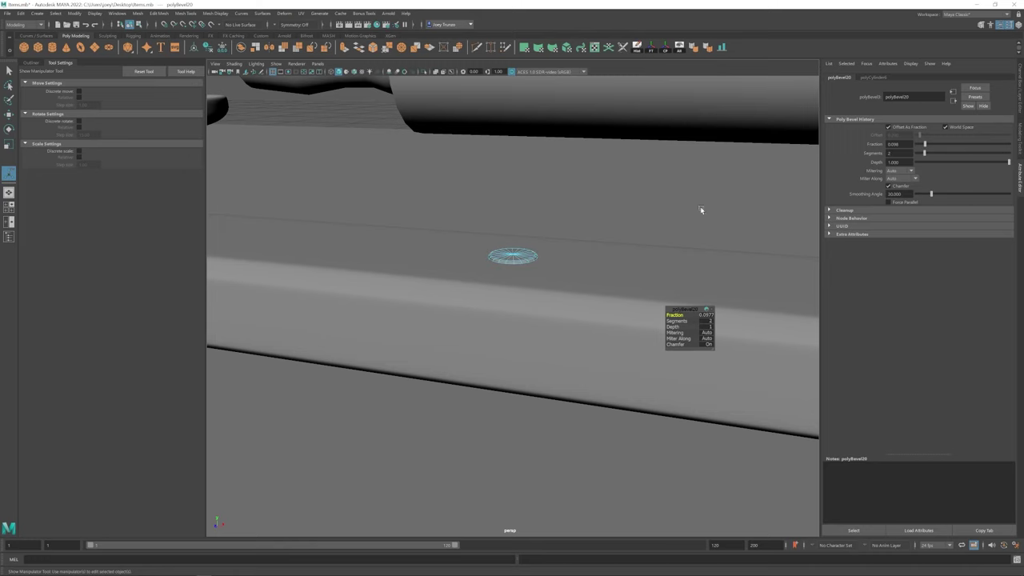
# - Slide the rivet along X toward the end of the handle
pyautogui.press('F8')
pyautogui.keyDown('alt'); pyautogui.moveTo(572, 224); pyautogui.dragTo(539, 320); pyautogui.keyUp('alt')
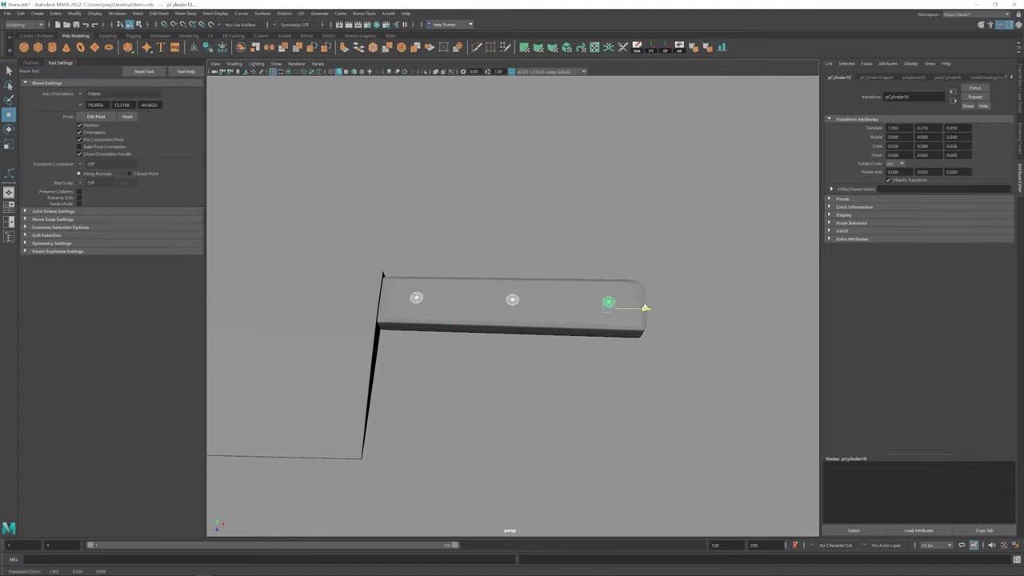
pyautogui.keyDown('alt'); pyautogui.moveTo(645, 307); pyautogui.dragTo(517, 358); pyautogui.keyUp('alt')
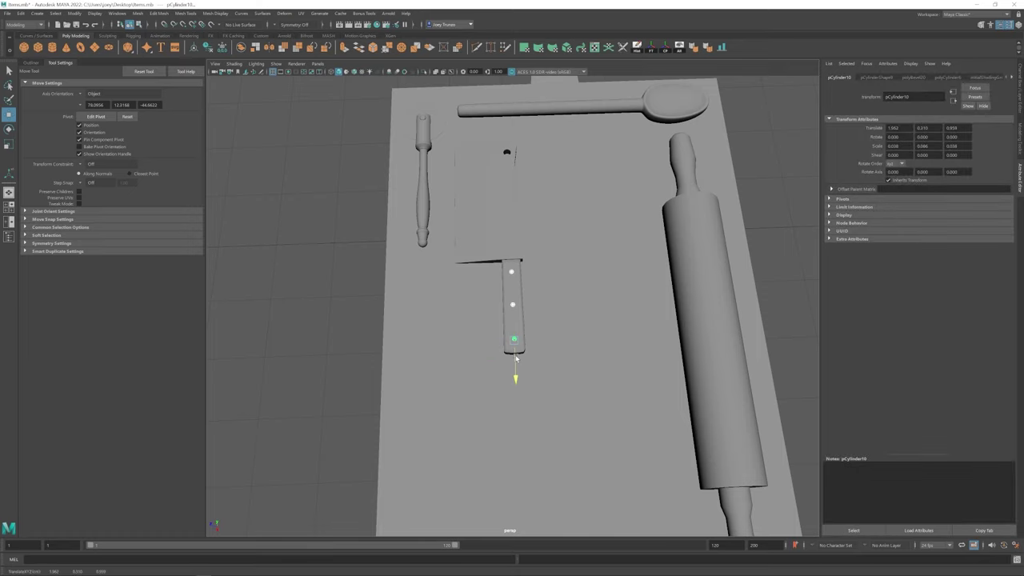
pyautogui.press('f')
pyautogui.press('r')
# - Select the cleaver blade from a top-down view of the board
pyautogui.keyDown('alt'); pyautogui.moveTo(657, 424); pyautogui.dragTo(605, 279); pyautogui.keyUp('alt')
pyautogui.keyDown('alt'); pyautogui.moveTo(392, 185); pyautogui.dragTo(488, 240); pyautogui.keyUp('alt')
pyautogui.click(488, 240)
# - Group the cleaver parts and adjust the group's Rotate X so it rests on the board
pyautogui.press('q')
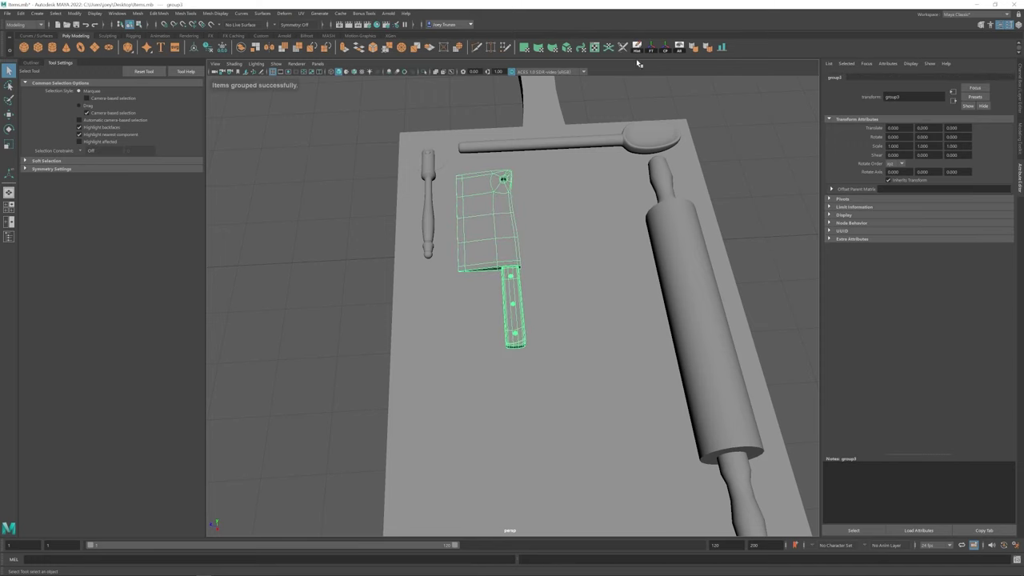
pyautogui.press('w')
pyautogui.scroll(-5, 409, 316)
pyautogui.click(409, 315)
pyautogui.keyDown('alt'); pyautogui.moveTo(409, 315); pyautogui.dragTo(512, 272); pyautogui.keyUp('alt')
pyautogui.click(496, 265)
pyautogui.press('e')
pyautogui.press('w')
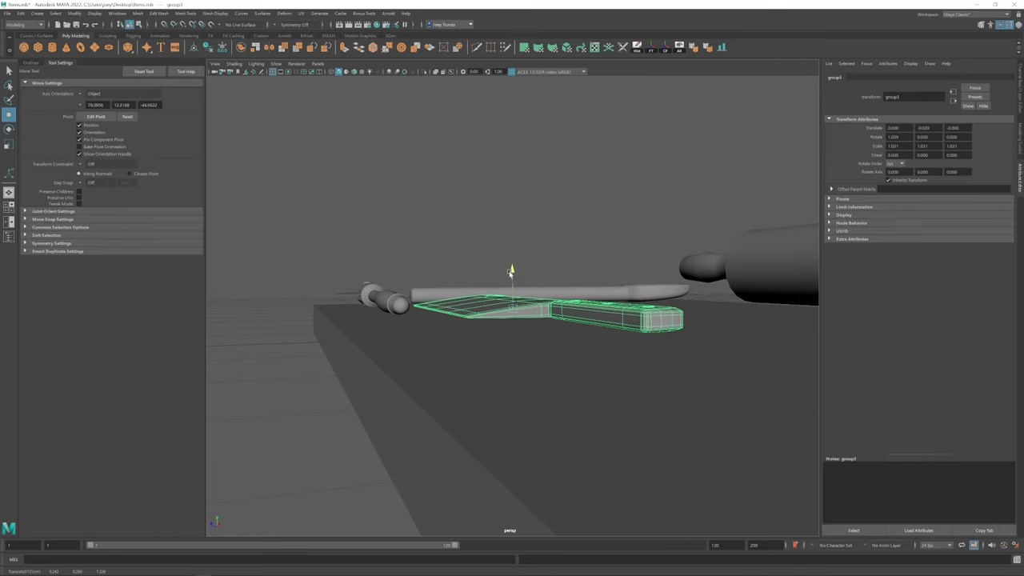
# - Check the cleaver group's placement from top-down and oblique views
pyautogui.click(629, 304)
pyautogui.keyDown('alt'); pyautogui.moveTo(629, 304); pyautogui.dragTo(578, 400); pyautogui.keyUp('alt')
pyautogui.scroll(-5, 531, 354)
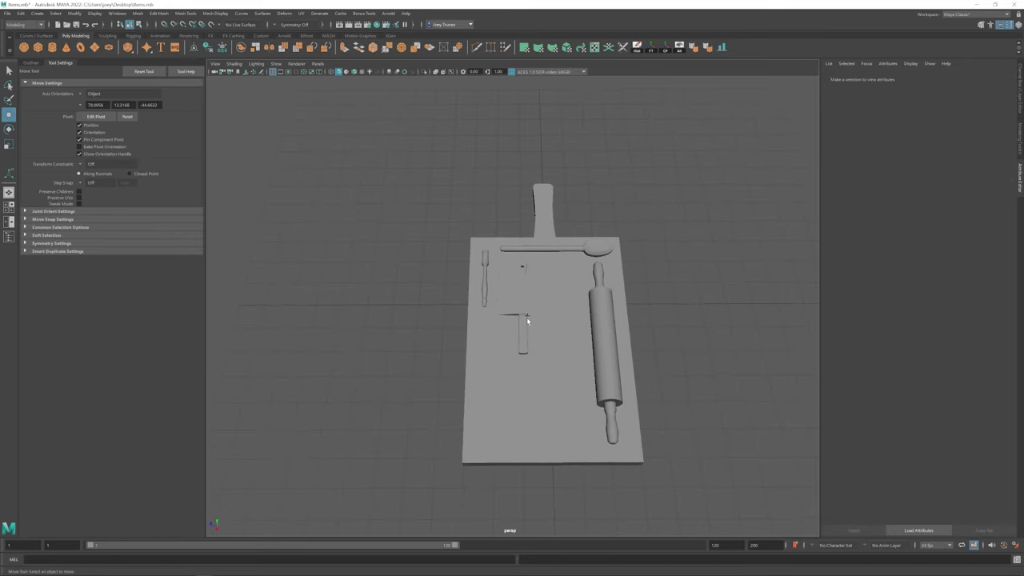
pyautogui.scroll(4, 532, 333)
pyautogui.click(510, 308)
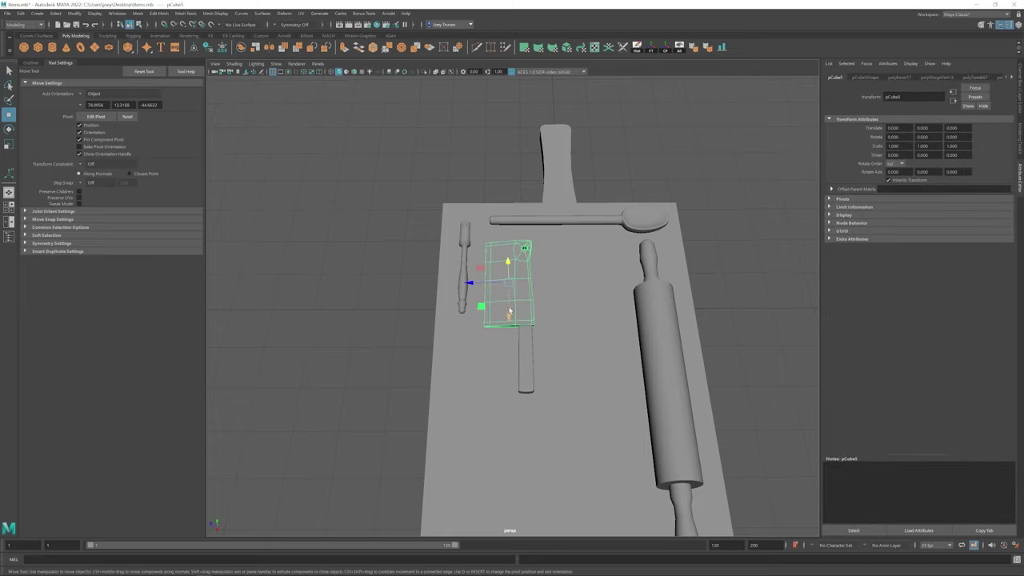
pyautogui.keyDown('alt'); pyautogui.moveTo(509, 312); pyautogui.dragTo(480, 340); pyautogui.keyUp('alt')
pyautogui.click(520, 319)
# - Create a cube and scale it into a thin, narrow slab lying on the board
pyautogui.click(37, 47)
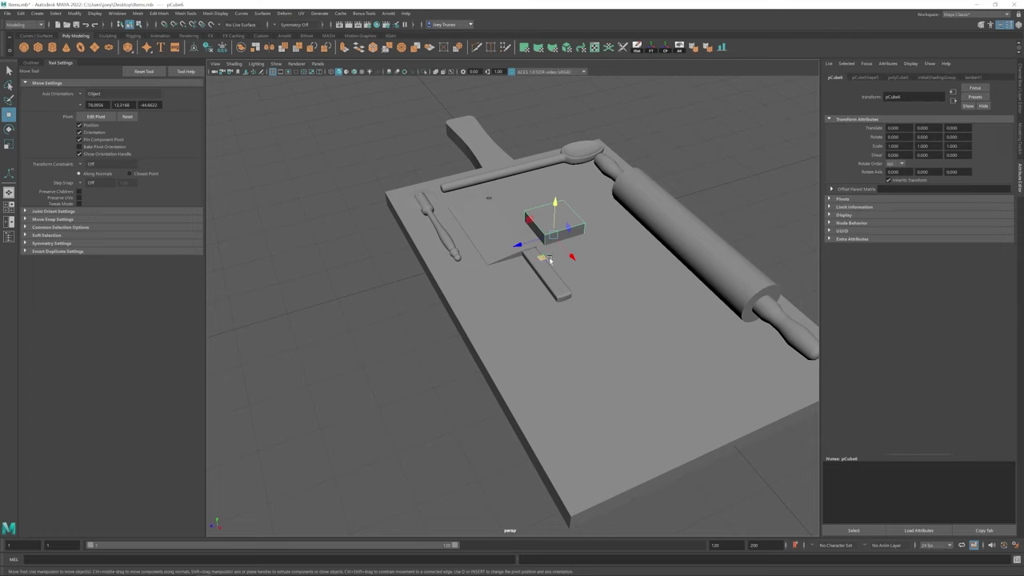
pyautogui.press('r')
pyautogui.keyDown('alt'); pyautogui.moveTo(453, 286); pyautogui.dragTo(599, 335); pyautogui.keyUp('alt')
pyautogui.press('w')
pyautogui.press('r')
pyautogui.scroll(3, 675, 382)
pyautogui.press('w')
pyautogui.press('r')
pyautogui.moveTo(457, 304); pyautogui.dragTo(480, 313)
pyautogui.press('w')
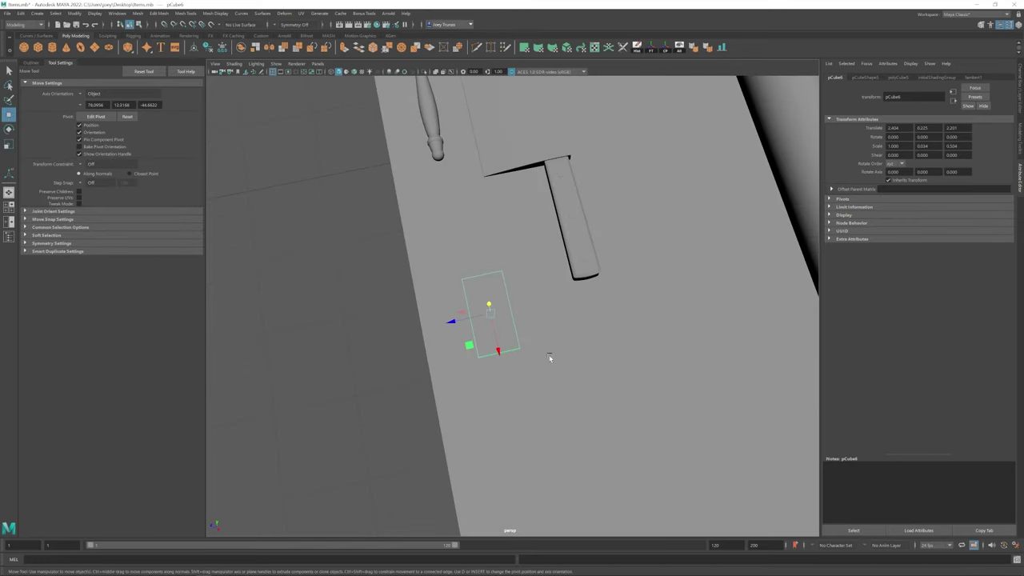
pyautogui.press('[')
# - Extrude the slab's far-end edges and taper them into a pointed blade tip
pyautogui.moveTo(469, 270); pyautogui.dragTo(528, 301)
pyautogui.moveTo(447, 291); pyautogui.dragTo(544, 318)
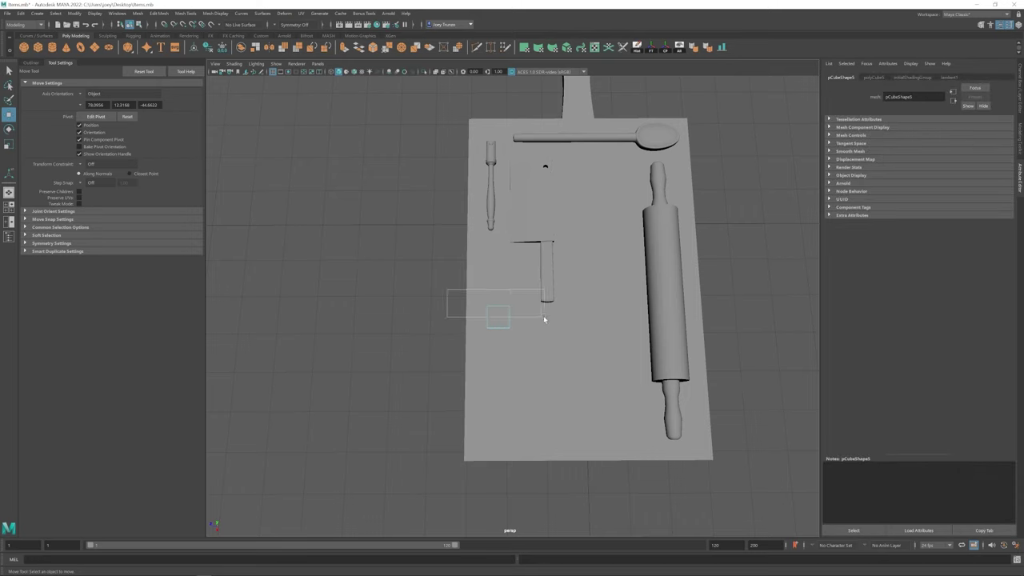
pyautogui.hotkey('ctrl', 'e')
pyautogui.press('r')
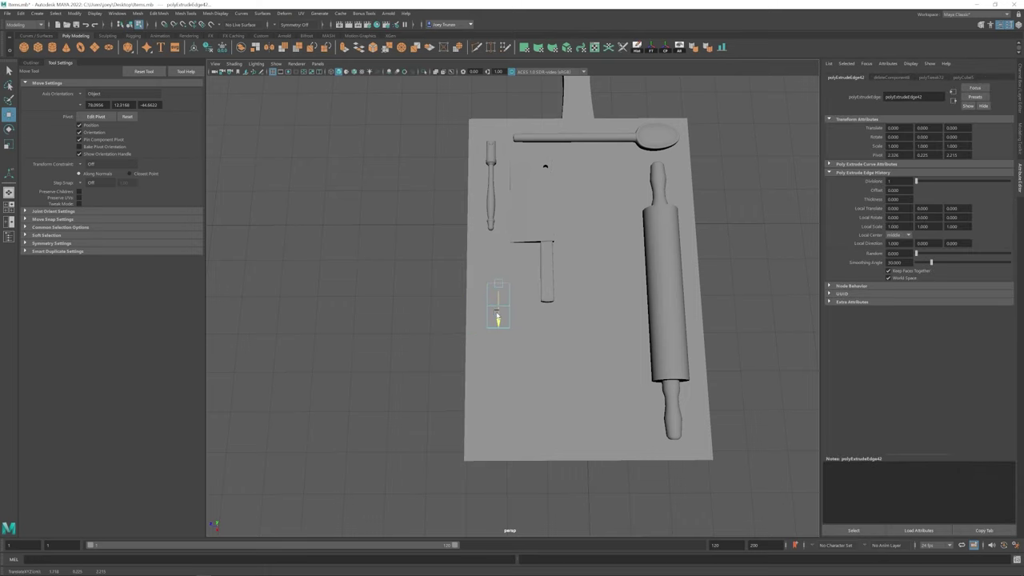
pyautogui.press('w')
# - Check the blade with the smooth preview, then return to object selection
pyautogui.press('F8')
pyautogui.press('3')
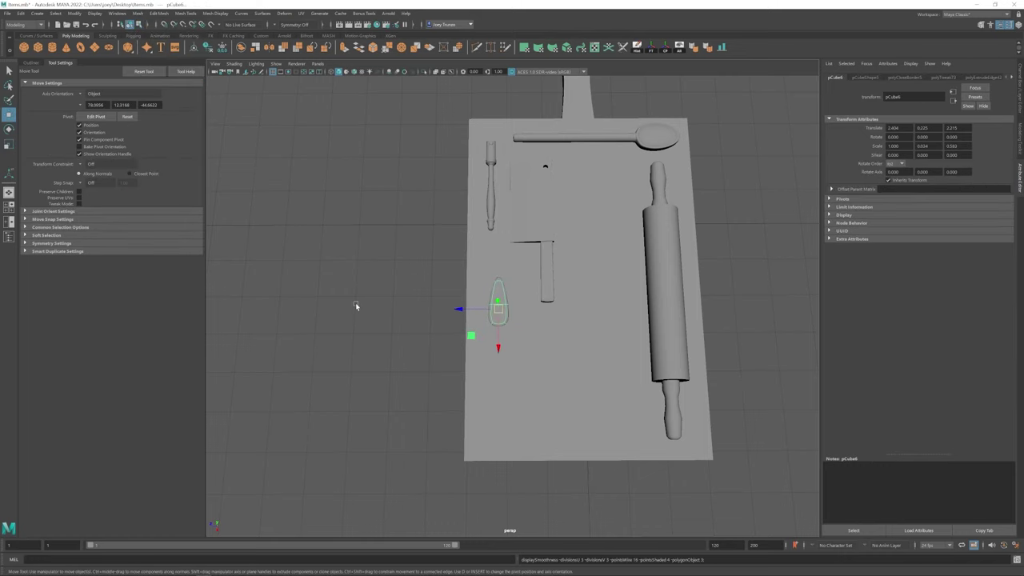
pyautogui.press('1')
pyautogui.keyDown('alt'); pyautogui.moveTo(356, 307); pyautogui.dragTo(526, 256); pyautogui.keyUp('alt')
pyautogui.press('F8')
pyautogui.keyDown('alt'); pyautogui.moveTo(528, 291); pyautogui.dragTo(586, 352, button='right'); pyautogui.keyUp('alt')
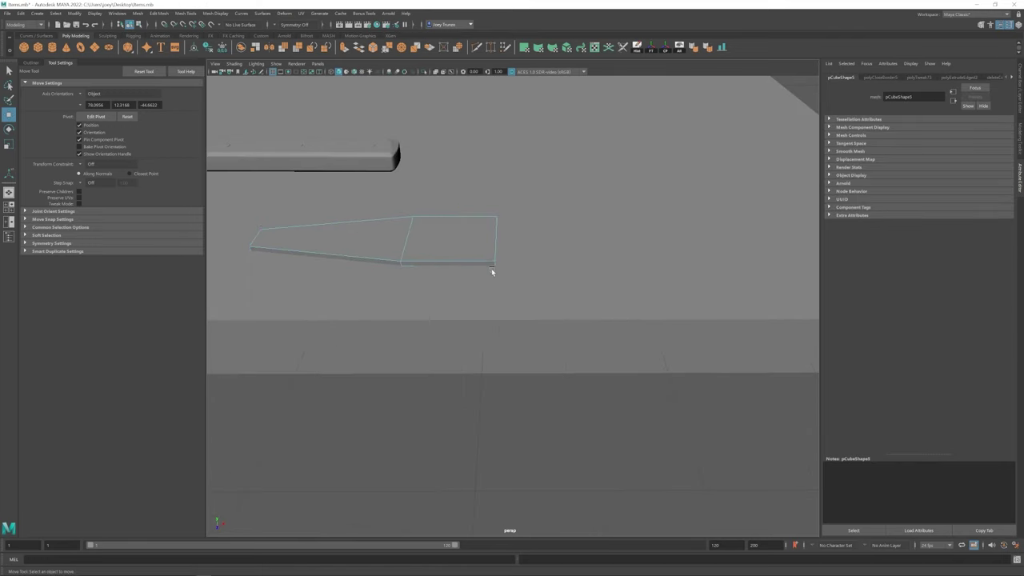
# - Insert an edge loop near the blade's back end and raise the end edge into an upright bolster
pyautogui.keyDown('alt'); pyautogui.moveTo(491, 268); pyautogui.dragTo(494, 299); pyautogui.keyUp('alt')
pyautogui.click(186, 13)
pyautogui.click(204, 73)
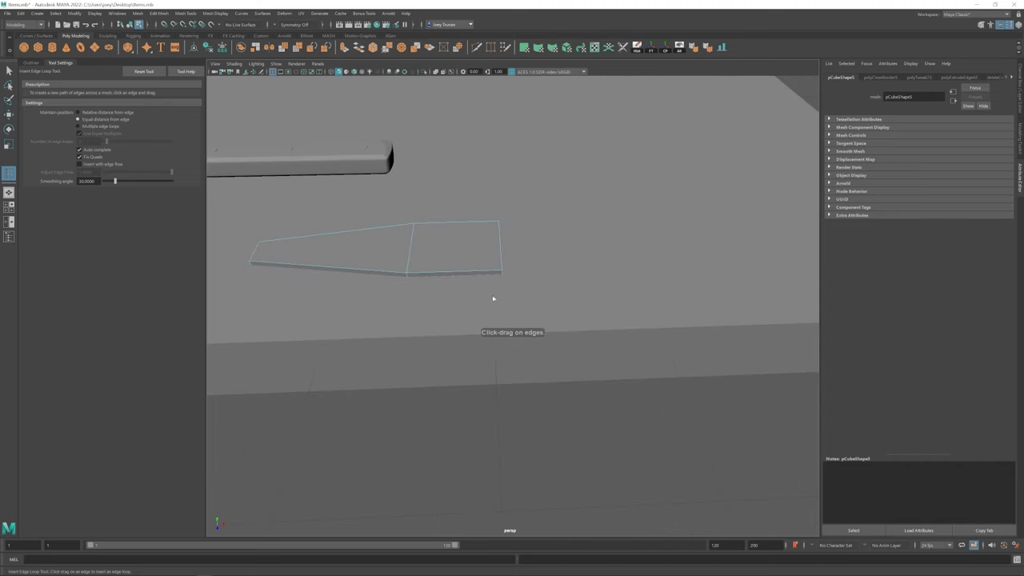
pyautogui.click(497, 272)
pyautogui.press('w')
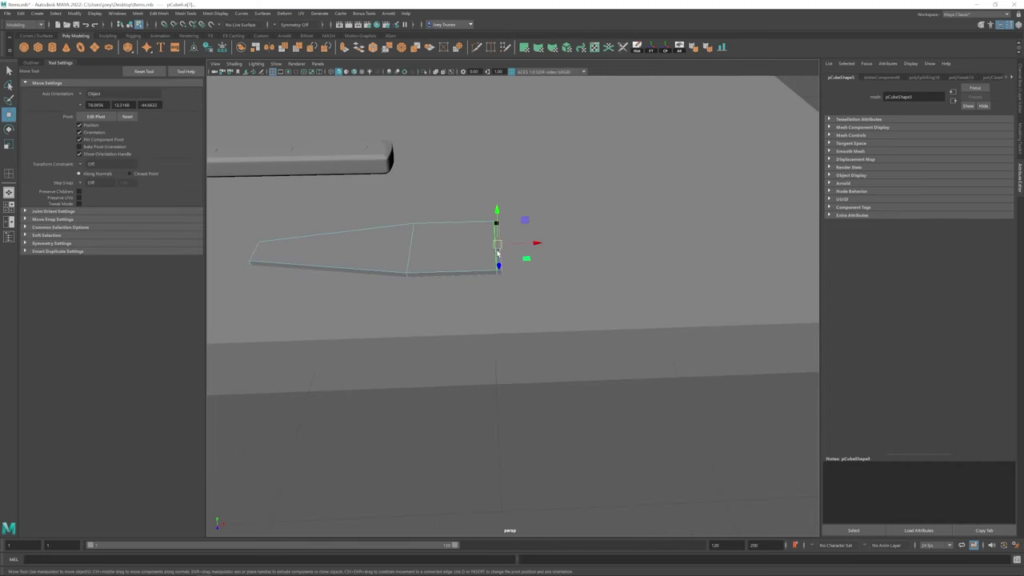
pyautogui.keyDown('shift'); pyautogui.click(498, 253); pyautogui.keyUp('shift')
pyautogui.scroll(-5, 497, 253)
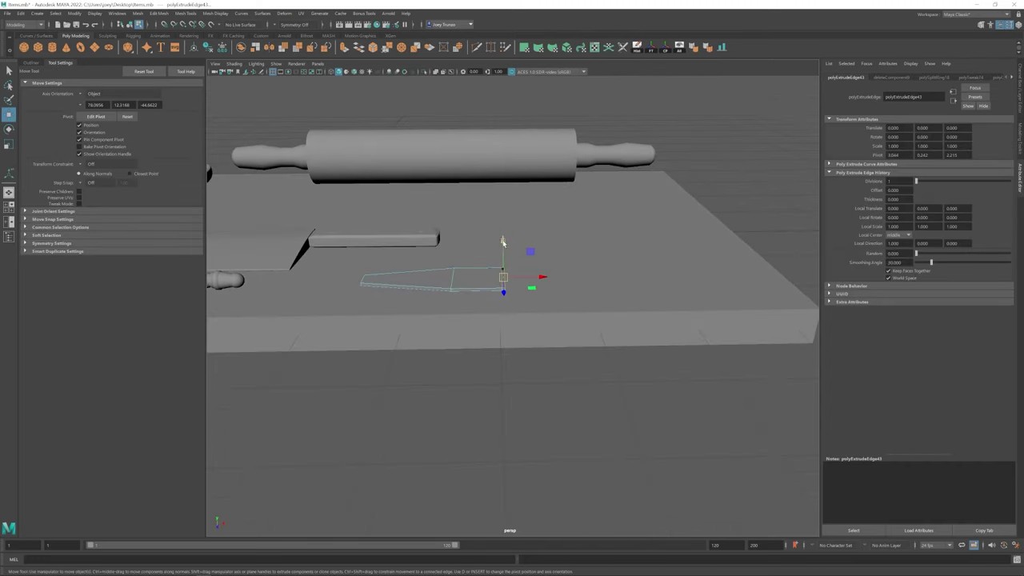
pyautogui.moveTo(502, 241); pyautogui.dragTo(528, 240)
# - Pick the edges at the blade's base and cut new edges into the blade with Multi-Cut
pyautogui.click(159, 14)
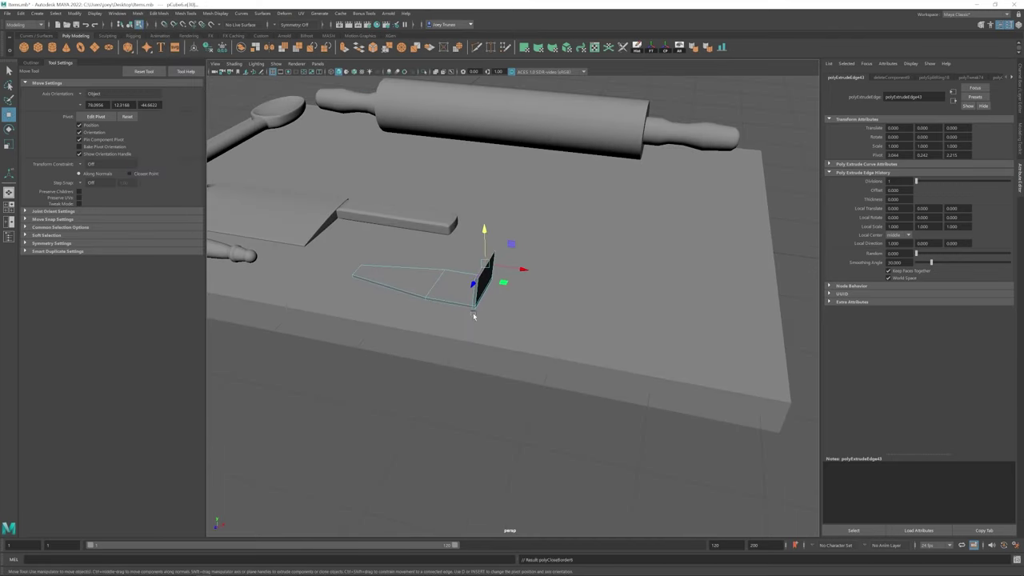
pyautogui.keyDown('alt'); pyautogui.moveTo(448, 288); pyautogui.dragTo(463, 210); pyautogui.keyUp('alt')
pyautogui.press('r')
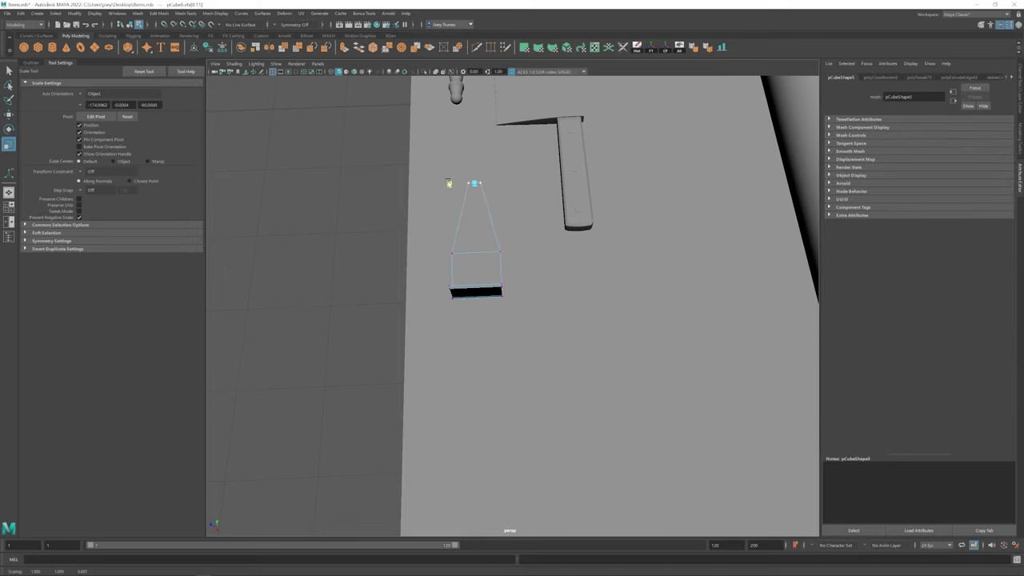
pyautogui.press('w')
pyautogui.click(450, 286)
pyautogui.keyDown('alt'); pyautogui.moveTo(450, 287); pyautogui.dragTo(499, 284); pyautogui.keyUp('alt')
pyautogui.scroll(3, 499, 284)
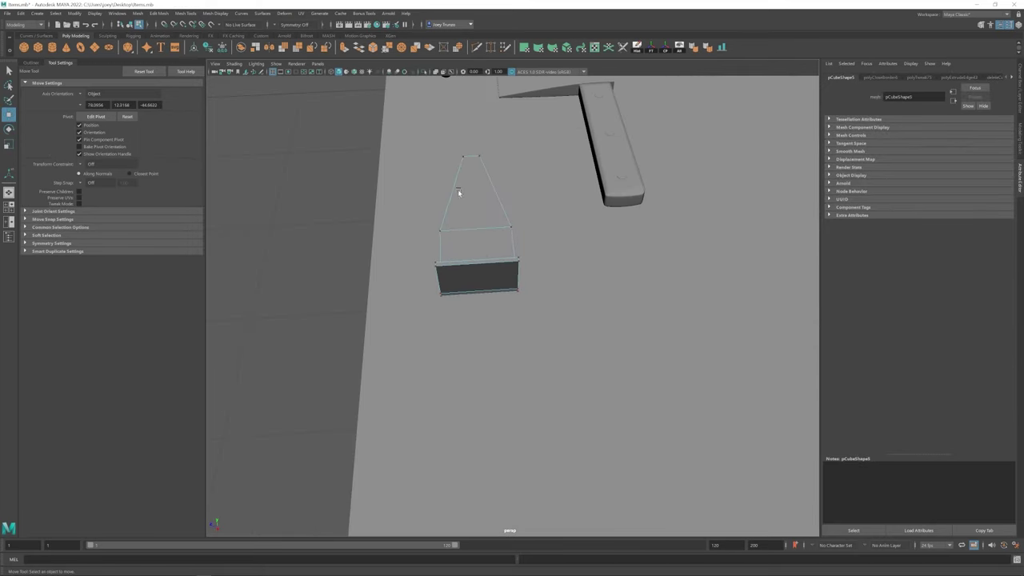
pyautogui.keyDown('shift'); pyautogui.moveTo(466, 136); pyautogui.dragTo(466, 158, button='right'); pyautogui.keyUp('shift')
pyautogui.keyDown('alt'); pyautogui.moveTo(464, 263); pyautogui.dragTo(535, 251); pyautogui.keyUp('alt')
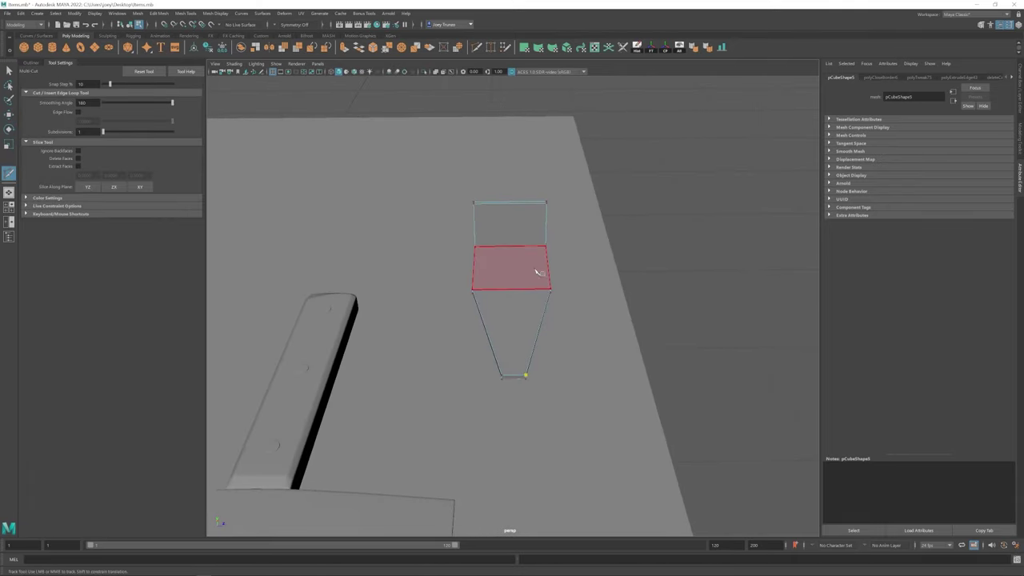
# - Add lengthwise edge loops and Target Weld the tip vertices together
pyautogui.click(186, 13)
pyautogui.click(200, 72)
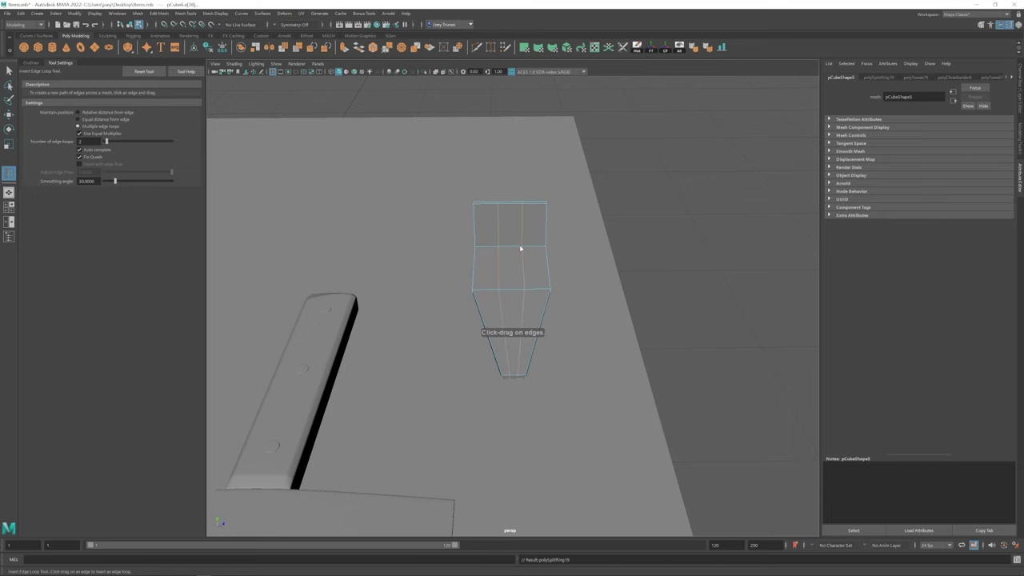
pyautogui.press('r')
pyautogui.press('w')
pyautogui.moveTo(534, 279)
pyautogui.keyDown('alt'); pyautogui.mouseDown()
pyautogui.moveTo(553, 279)
pyautogui.moveTo(519, 266)
pyautogui.mouseUp(); pyautogui.keyUp('alt')
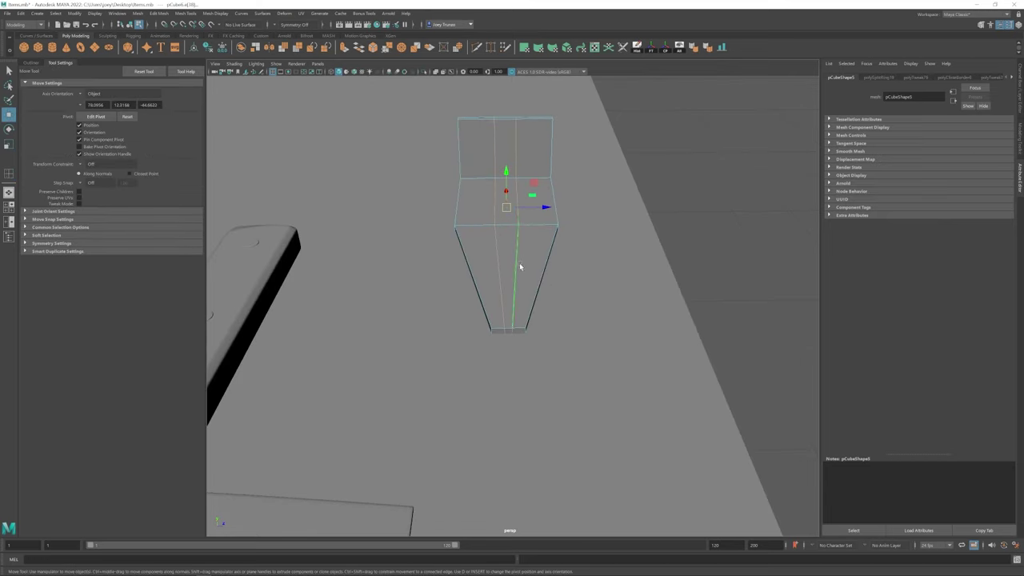
pyautogui.keyDown('shift'); pyautogui.moveTo(507, 257); pyautogui.dragTo(497, 320, button='right'); pyautogui.keyUp('shift')
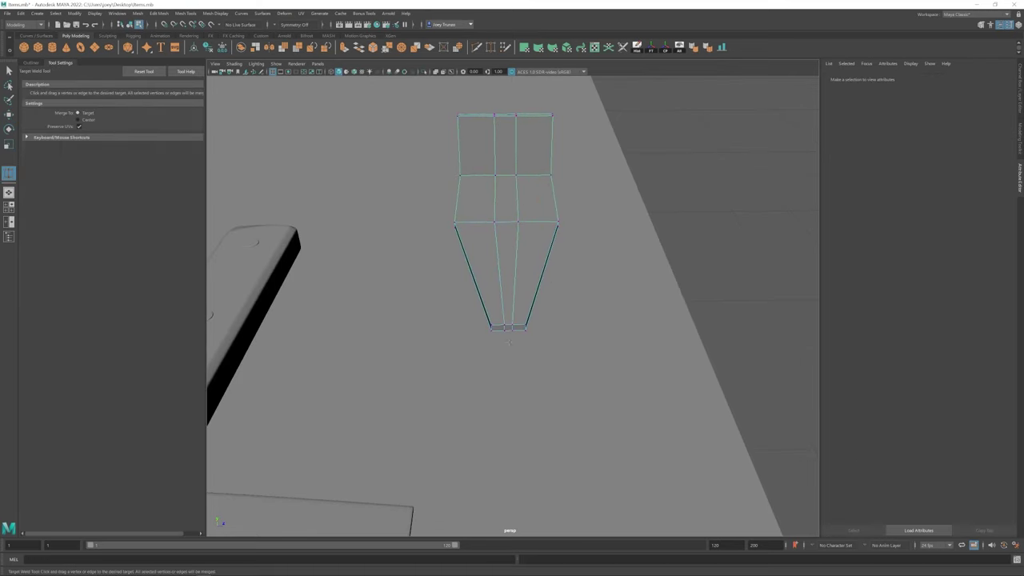
pyautogui.keyDown('alt'); pyautogui.moveTo(522, 276); pyautogui.dragTo(524, 264); pyautogui.keyUp('alt')
# - Insert an edge loop on the upright bolster and extrude its edge backward into a tang
pyautogui.press('w')
pyautogui.click(185, 13)
pyautogui.click(197, 68)
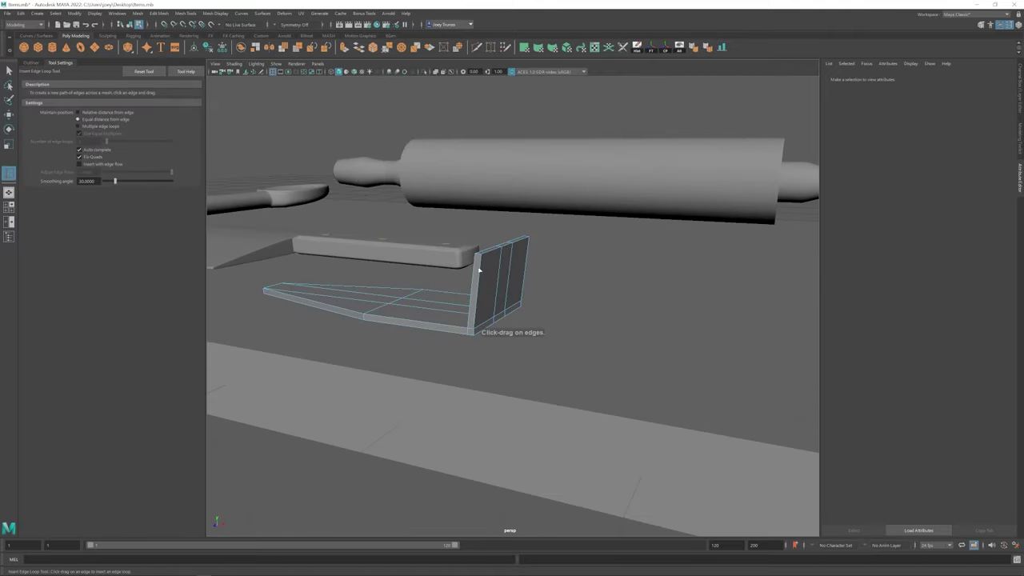
pyautogui.click(504, 249)
pyautogui.press('w')
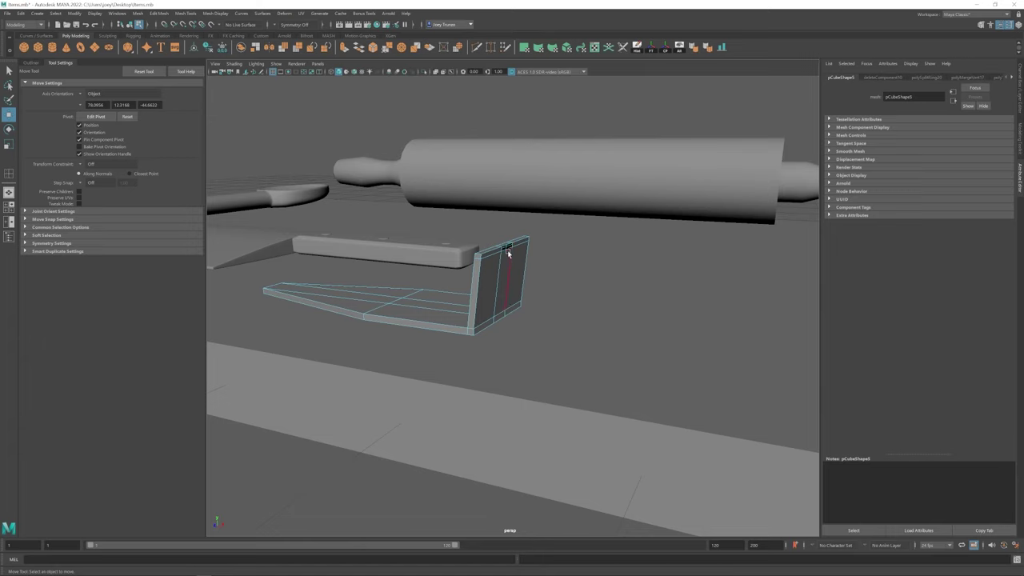
pyautogui.click(507, 253)
pyautogui.hotkey('ctrl', 'e')
pyautogui.moveTo(587, 323); pyautogui.dragTo(623, 319)
# - Extrude the selected guard edge into a long, thin tang strip
pyautogui.keyDown('alt'); pyautogui.moveTo(503, 309); pyautogui.dragTo(597, 353); pyautogui.keyUp('alt')
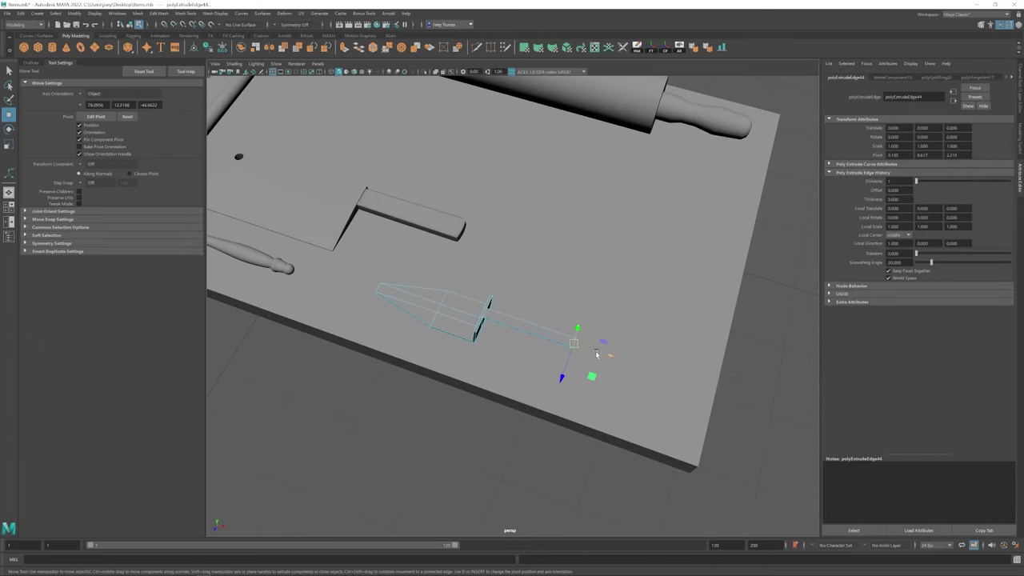
pyautogui.scroll(3, 585, 352)
pyautogui.click(158, 13)
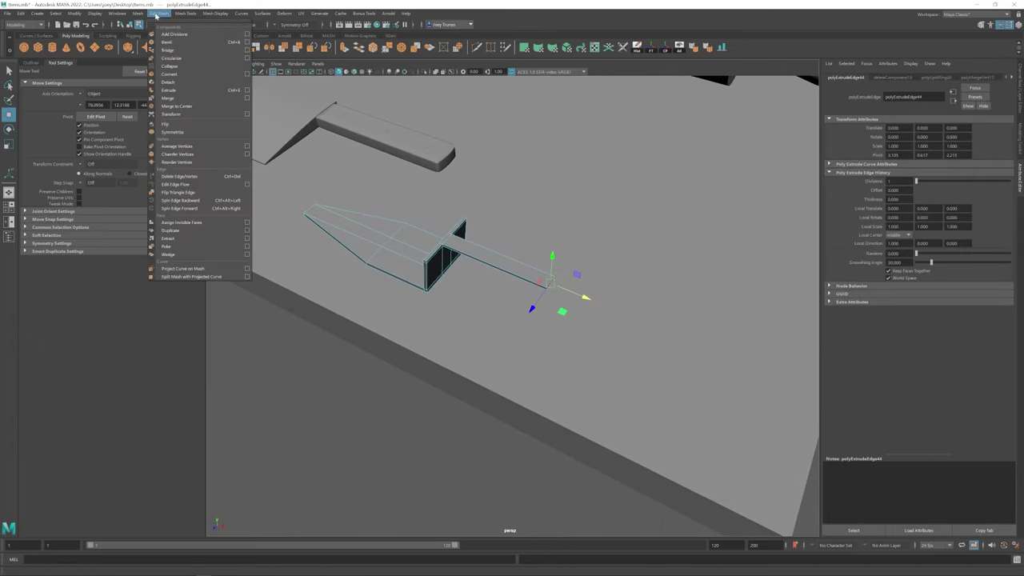
pyautogui.moveTo(138, 13)
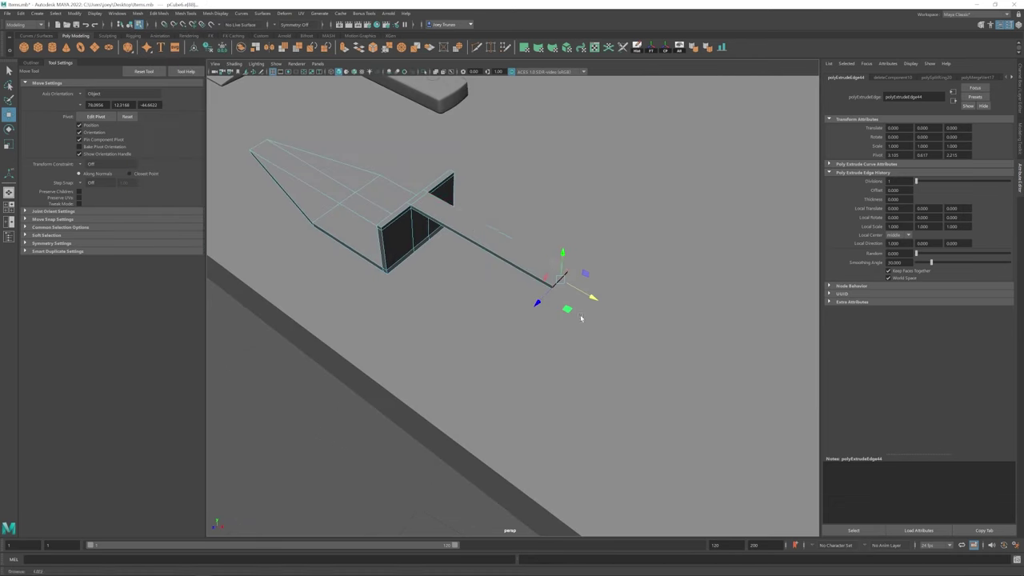
pyautogui.hotkey('ctrl', 'e')
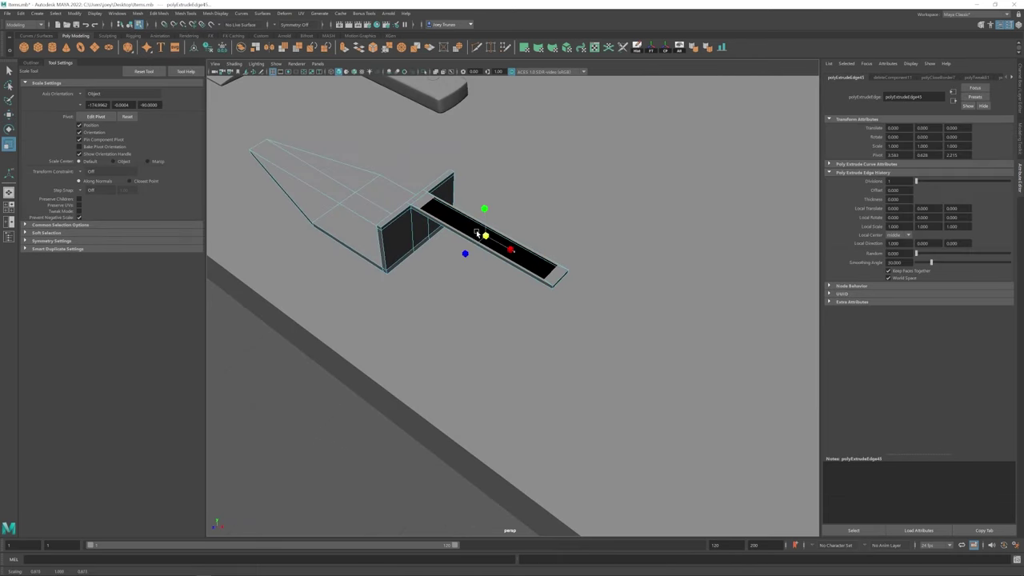
# - Inspect the tang strip from above and select the whole knife object
pyautogui.keyDown('alt'); pyautogui.moveTo(477, 233); pyautogui.dragTo(444, 253); pyautogui.keyUp('alt')
pyautogui.keyDown('alt'); pyautogui.moveTo(475, 318); pyautogui.dragTo(483, 166); pyautogui.keyUp('alt')
pyautogui.press('w')
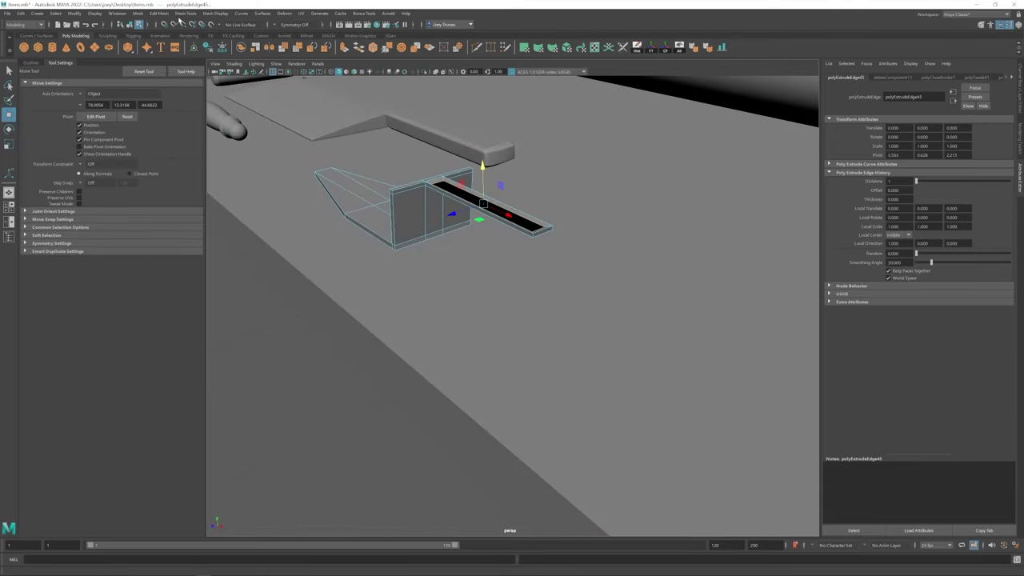
pyautogui.press('F8')
pyautogui.keyDown('alt'); pyautogui.moveTo(512, 208); pyautogui.dragTo(545, 183); pyautogui.keyUp('alt')
pyautogui.keyDown('alt'); pyautogui.moveTo(557, 228); pyautogui.dragTo(557, 267); pyautogui.keyUp('alt')
pyautogui.click(556, 266)
pyautogui.moveTo(480, 280)
pyautogui.keyDown('alt'); pyautogui.mouseDown()
pyautogui.moveTo(496, 264)
pyautogui.moveTo(465, 288)
pyautogui.moveTo(480, 273)
pyautogui.mouseUp(); pyautogui.keyUp('alt')
pyautogui.click(158, 13)
# - Bevel the knife's selected guard-corner edges with a 0.5 fraction
pyautogui.click(179, 43)
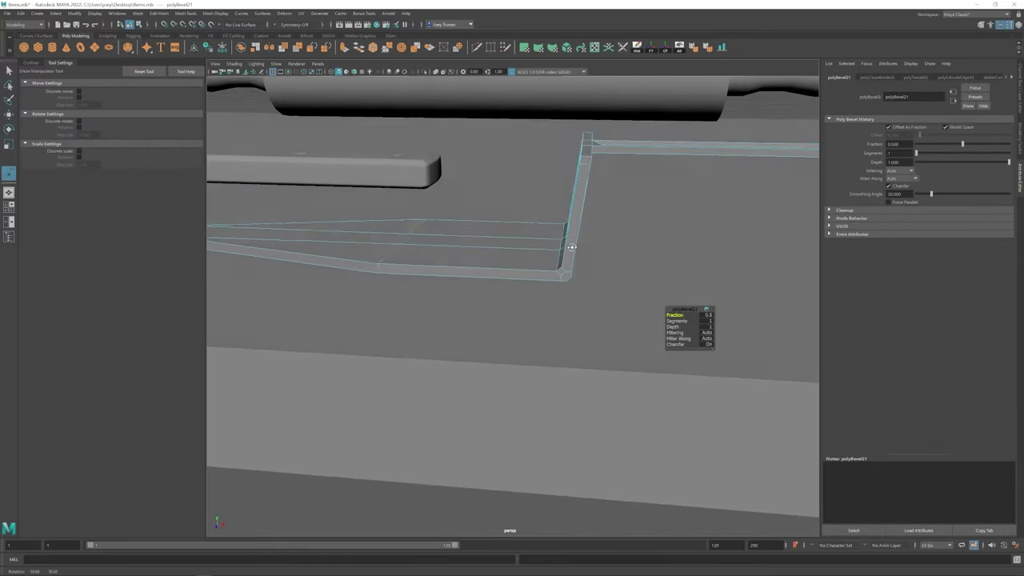
pyautogui.press('w')
pyautogui.keyDown('alt'); pyautogui.moveTo(794, 248); pyautogui.dragTo(560, 200); pyautogui.keyUp('alt')
pyautogui.press('F8')
# - Isolate the knife in the view and adjust the guard's corner vertex
pyautogui.click(448, 74)
pyautogui.scroll(5, 547, 359)
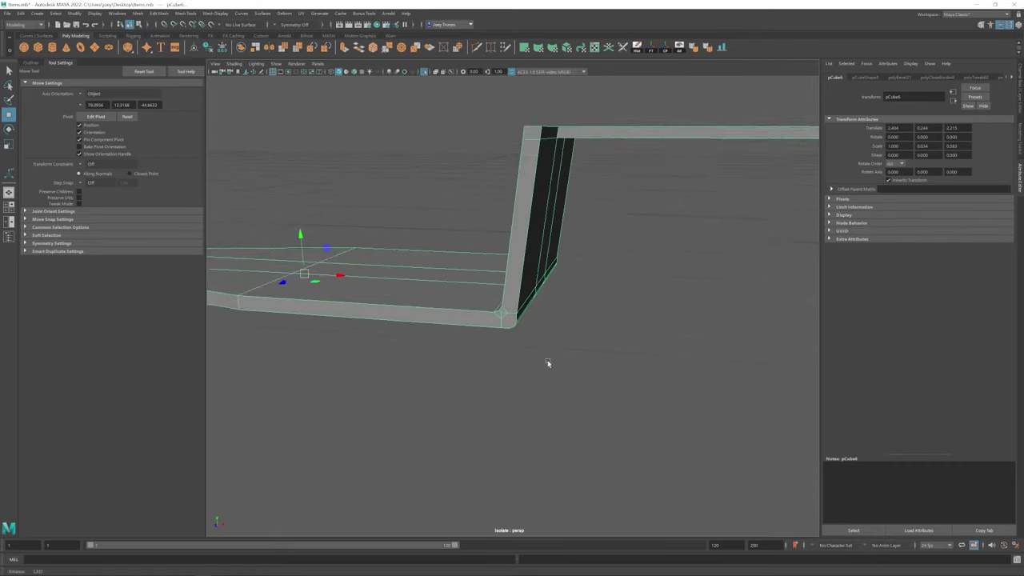
pyautogui.click(499, 317)
pyautogui.press('q')
pyautogui.keyDown('alt'); pyautogui.moveTo(503, 320); pyautogui.dragTo(608, 282); pyautogui.keyUp('alt')
pyautogui.press('w')
# - Cut an extra edge across the blade-guard corner and select the blade's side edge loop
pyautogui.click(483, 50)
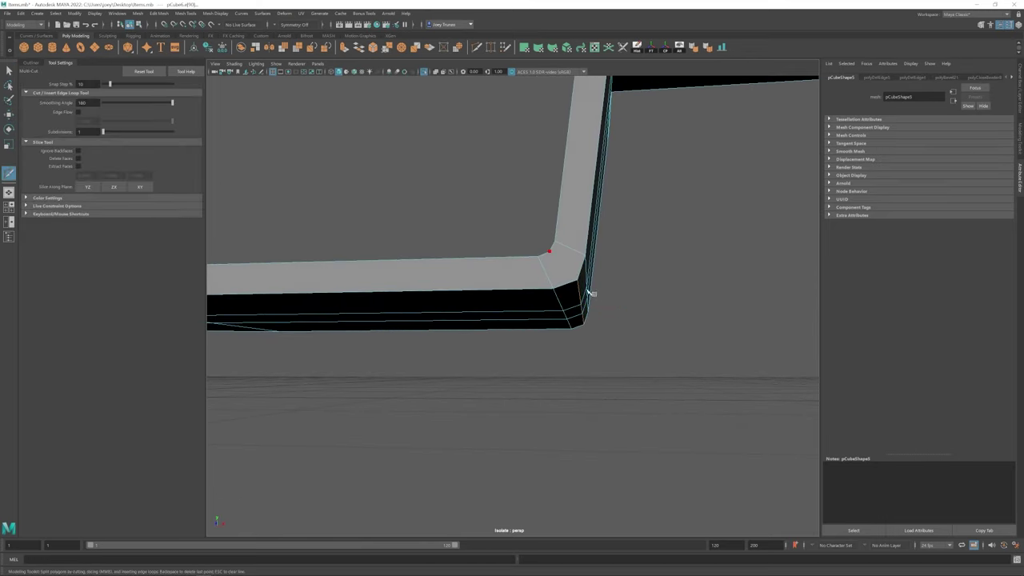
pyautogui.keyDown('alt'); pyautogui.moveTo(583, 337); pyautogui.dragTo(649, 395); pyautogui.keyUp('alt')
pyautogui.press('w')
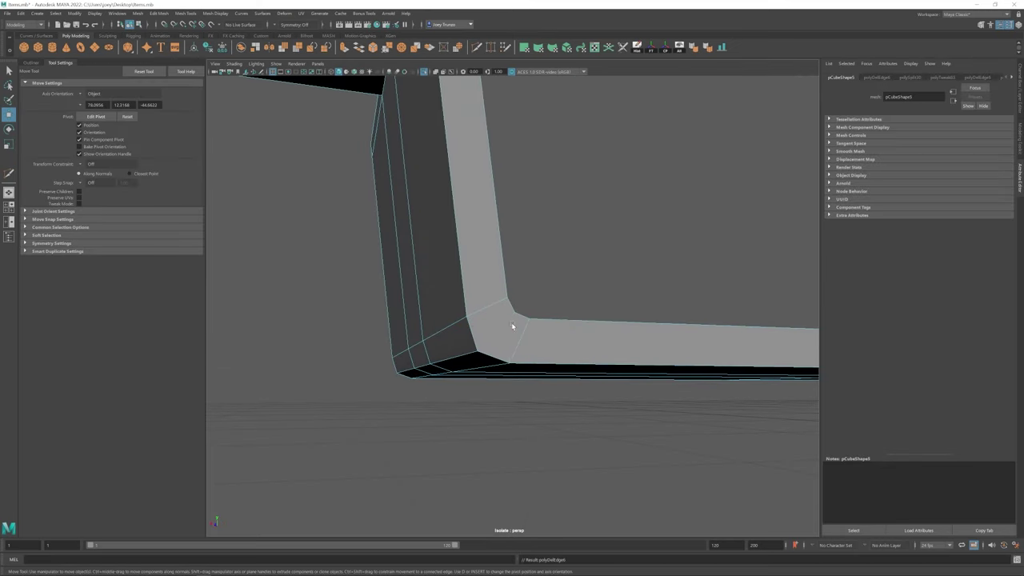
pyautogui.keyDown('alt'); pyautogui.moveTo(514, 313); pyautogui.dragTo(429, 303); pyautogui.keyUp('alt')
pyautogui.click(429, 303)
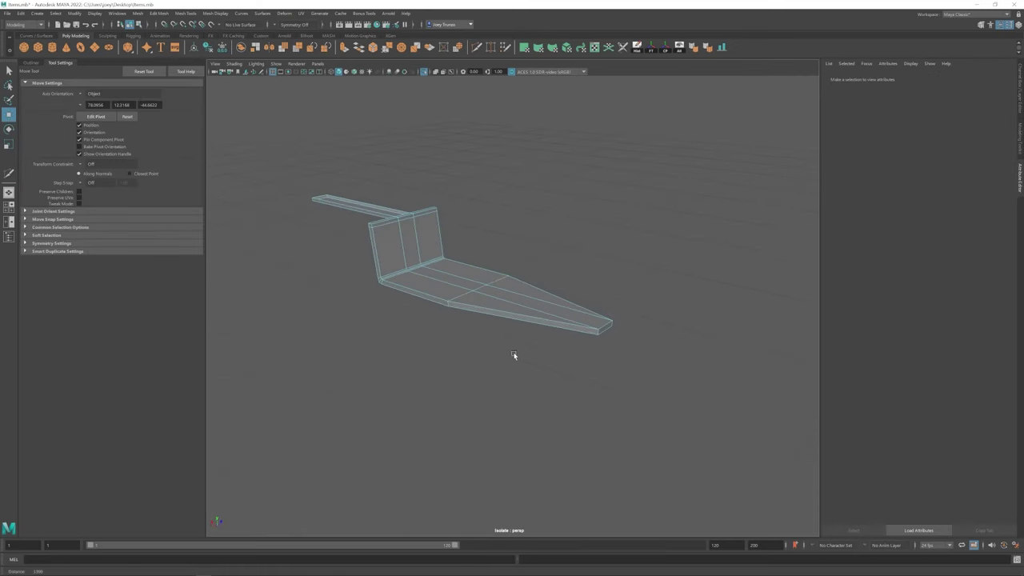
pyautogui.doubleClick(413, 292)
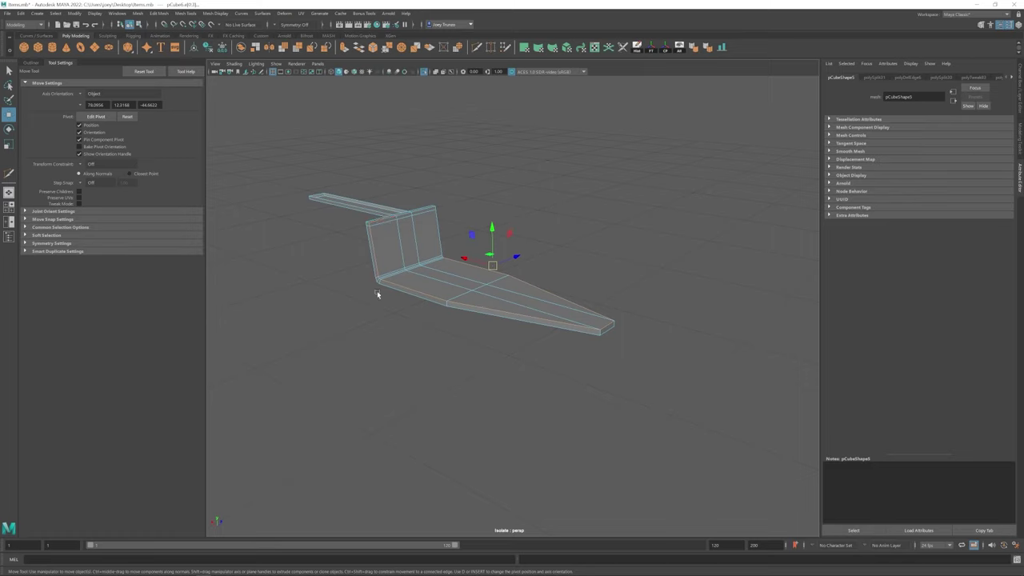
pyautogui.keyDown('alt'); pyautogui.moveTo(368, 254); pyautogui.dragTo(423, 192); pyautogui.keyUp('alt')
pyautogui.keyDown('alt'); pyautogui.moveTo(356, 240); pyautogui.dragTo(537, 364); pyautogui.keyUp('alt')
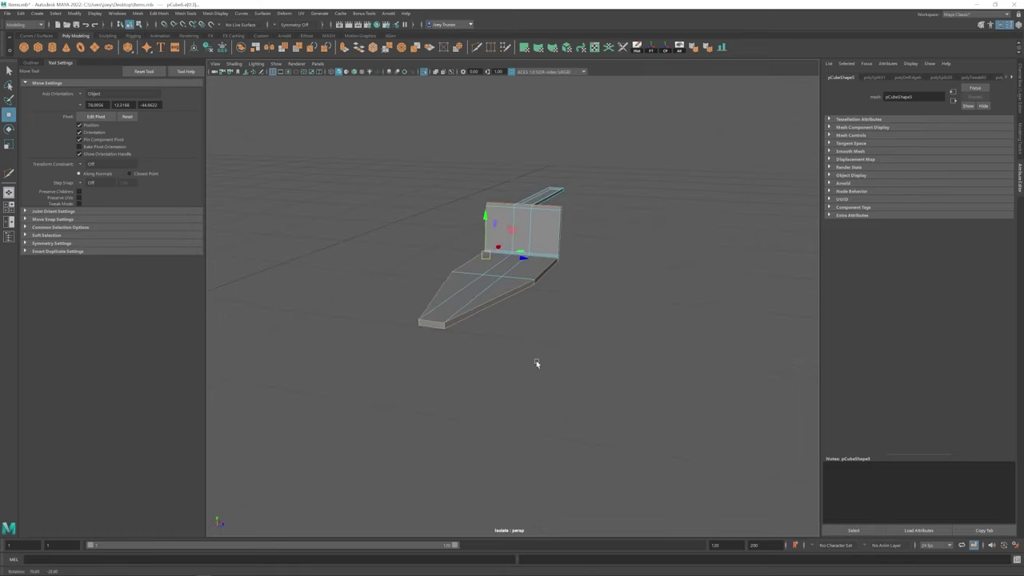
# - Bevel the selected guard edge loop and inspect the bevelled corner up close
pyautogui.click(158, 14)
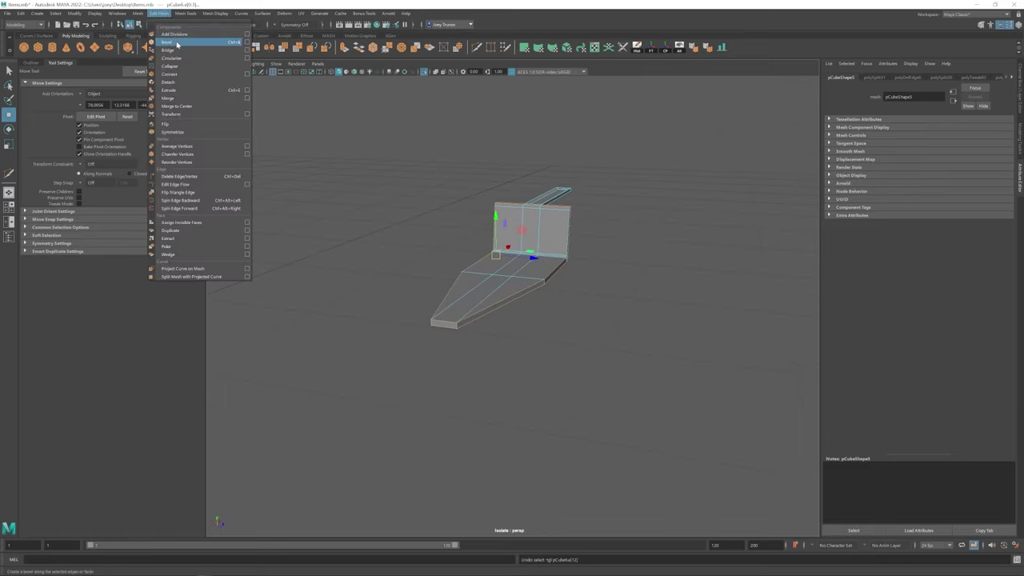
pyautogui.click(172, 42)
pyautogui.keyDown('alt'); pyautogui.moveTo(448, 240); pyautogui.dragTo(494, 313); pyautogui.keyUp('alt')
pyautogui.keyDown('alt'); pyautogui.moveTo(494, 313); pyautogui.dragTo(651, 407, button='right'); pyautogui.keyUp('alt')
pyautogui.keyDown('alt'); pyautogui.moveTo(692, 275); pyautogui.dragTo(462, 400, button='right'); pyautogui.keyUp('alt')
# - Discard the first guard bevel attempt by undoing and redoing it
pyautogui.hotkey('ctrl', 'z')
pyautogui.hotkey('ctrl', 'z')
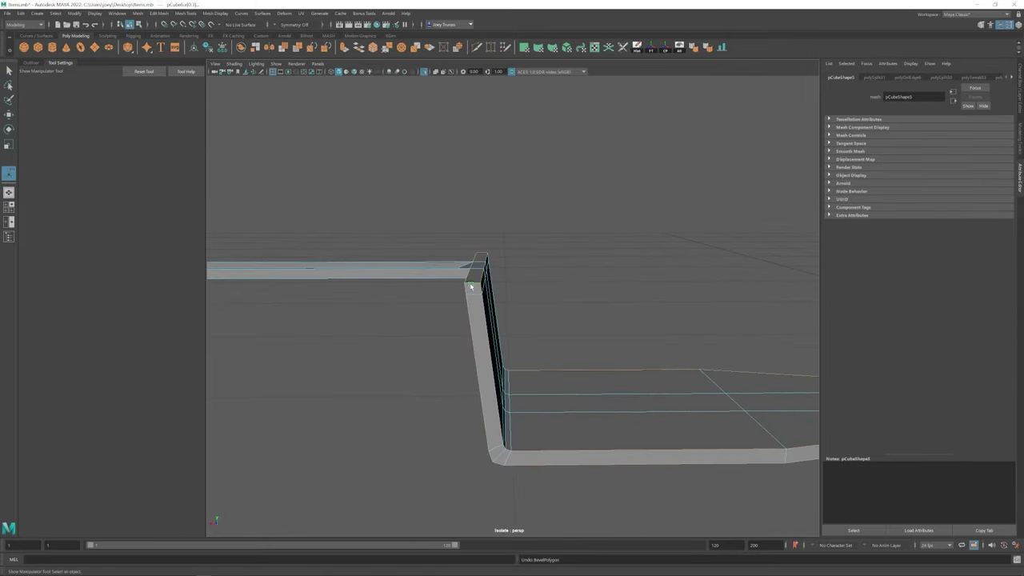
pyautogui.hotkey('shift', 'z')
pyautogui.hotkey('ctrl', 'z')
pyautogui.hotkey('shift', 'z')
pyautogui.hotkey('ctrl', 'z')
pyautogui.keyDown('alt'); pyautogui.moveTo(545, 479); pyautogui.dragTo(480, 371); pyautogui.keyUp('alt')
pyautogui.press('g')
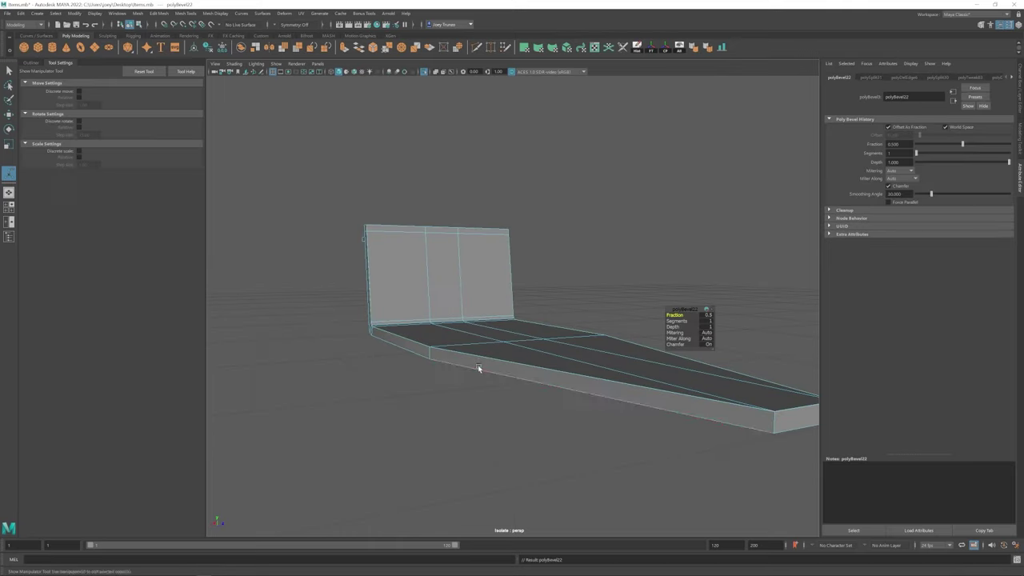
pyautogui.hotkey('ctrl', 'z')
# - Select the blade's side edge and retry the bevel, undoing the failed attempts
pyautogui.click(476, 359)
pyautogui.press('g')
pyautogui.hotkey('ctrl', 'z')
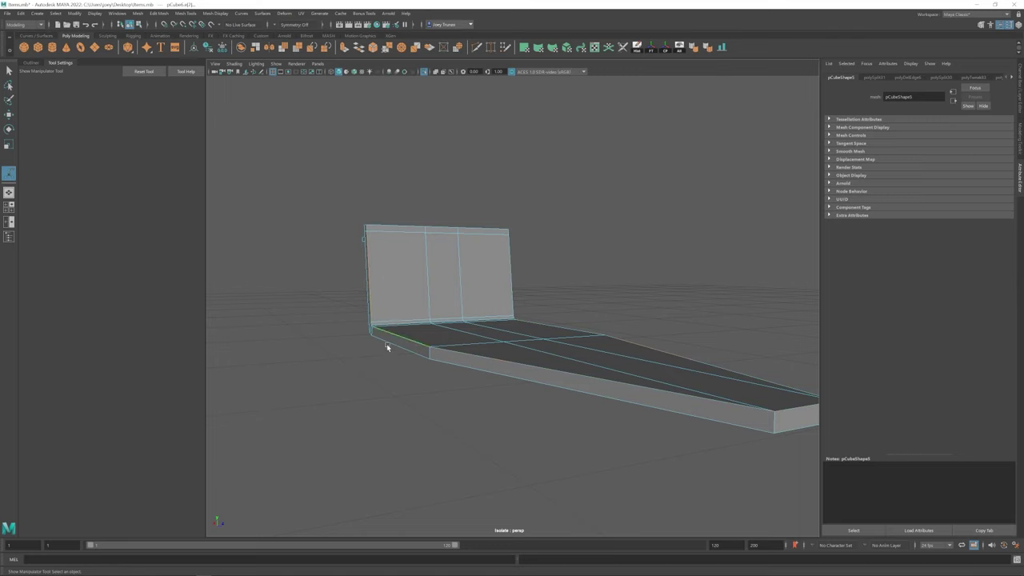
pyautogui.press('g')
pyautogui.hotkey('ctrl', 'z')
pyautogui.press('g')
pyautogui.hotkey('ctrl', 'z')
pyautogui.keyDown('alt'); pyautogui.moveTo(576, 414); pyautogui.dragTo(545, 337); pyautogui.keyUp('alt')
pyautogui.press('g')
pyautogui.hotkey('ctrl', 'z')
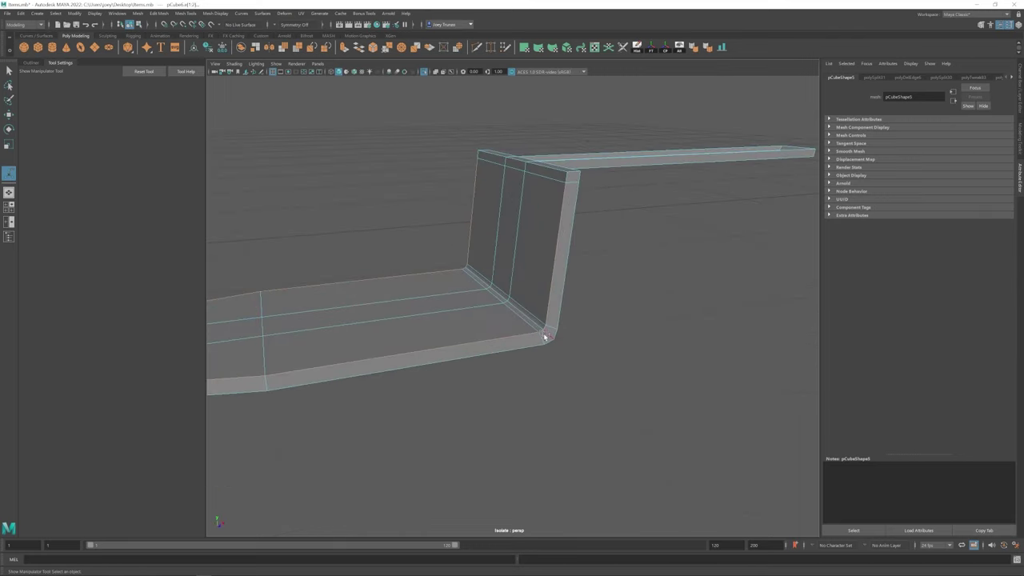
pyautogui.press('g')
pyautogui.keyDown('alt'); pyautogui.moveTo(612, 315); pyautogui.dragTo(552, 336); pyautogui.keyUp('alt')
# - Select the knife mesh and reframe the view on the whole knife
pyautogui.click(490, 47)
pyautogui.press('w')
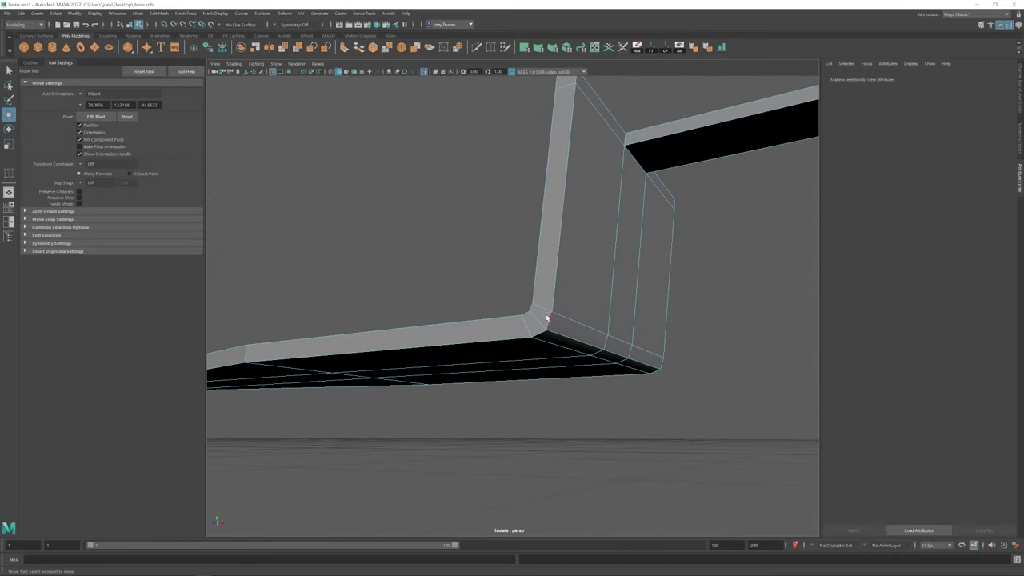
pyautogui.click(555, 283)
pyautogui.keyDown('alt'); pyautogui.moveTo(555, 284); pyautogui.dragTo(362, 329); pyautogui.keyUp('alt')
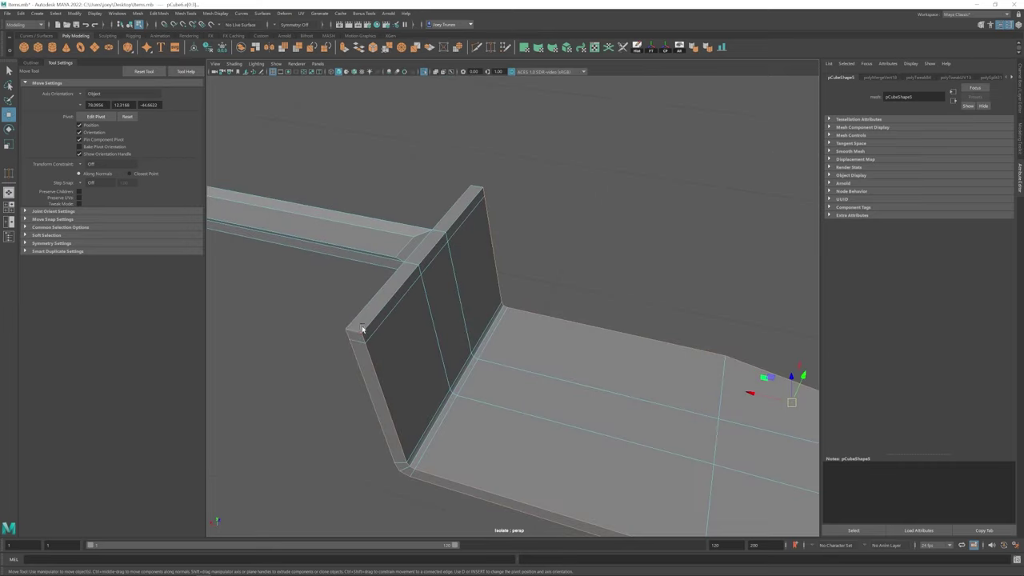
pyautogui.keyDown('alt'); pyautogui.moveTo(476, 186); pyautogui.dragTo(506, 342); pyautogui.keyUp('alt')
pyautogui.scroll(5, 457, 349)
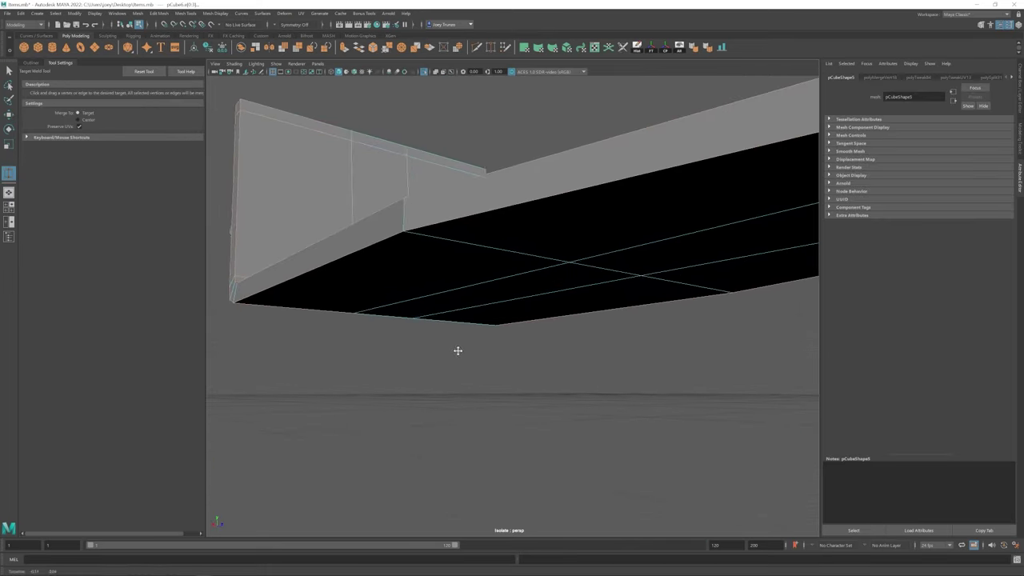
# - Bevel the selected knife edges again, then undo that attempt
pyautogui.click(159, 13)
pyautogui.click(169, 42)
pyautogui.scroll(-5, 367, 321)
pyautogui.keyDown('alt'); pyautogui.moveTo(368, 321); pyautogui.dragTo(448, 340); pyautogui.keyUp('alt')
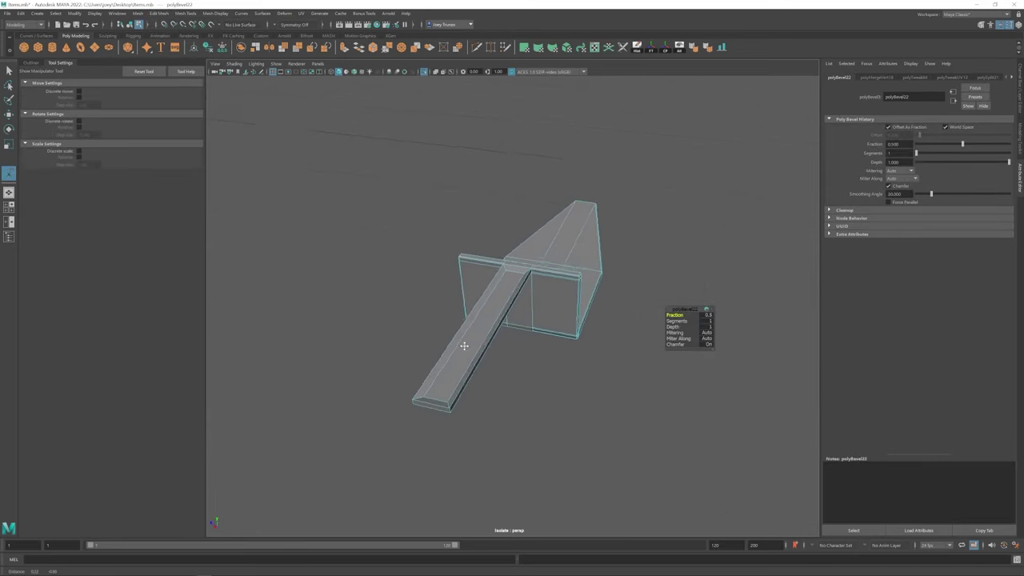
pyautogui.scroll(4, 480, 304)
pyautogui.hotkey('ctrl', 'z')
pyautogui.keyDown('alt'); pyautogui.moveTo(447, 197); pyautogui.dragTo(352, 265); pyautogui.keyUp('alt')
pyautogui.scroll(-4, 492, 214)
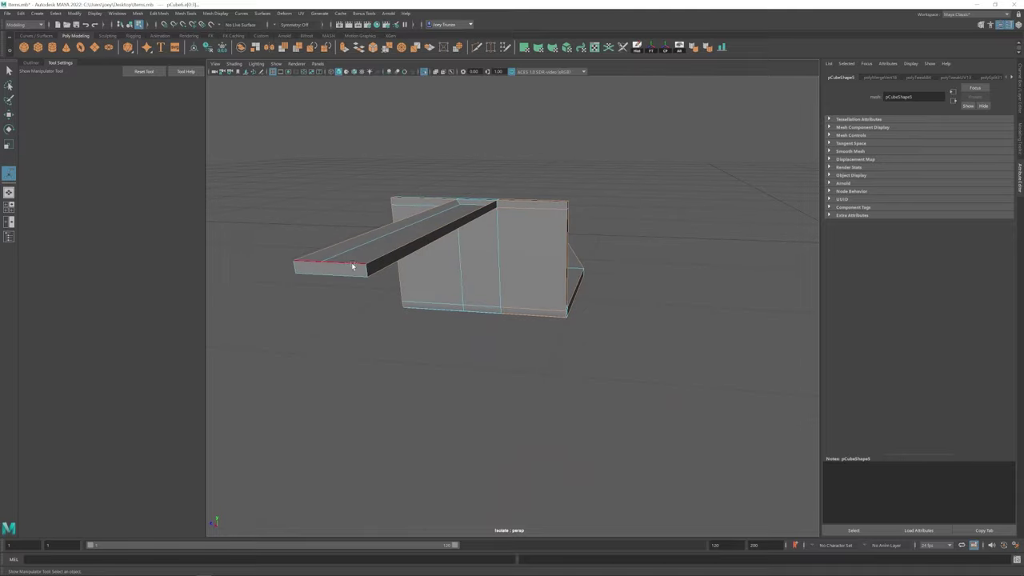
# - Bevel the tang's edge where it joins the guard
pyautogui.click(318, 270)
pyautogui.hotkey('ctrl', 'b')
pyautogui.keyDown('alt'); pyautogui.moveTo(762, 189); pyautogui.dragTo(529, 283); pyautogui.keyUp('alt')
pyautogui.click(501, 297)
pyautogui.keyDown('alt'); pyautogui.moveTo(596, 394); pyautogui.dragTo(698, 454); pyautogui.keyUp('alt')
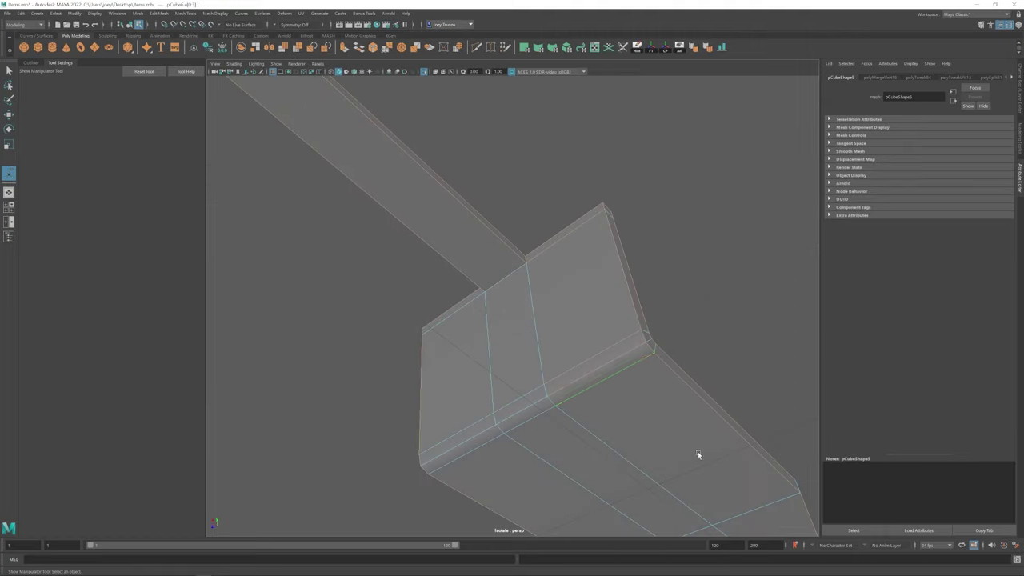
# - Bevel an edge along the guard with 2 segments
pyautogui.click(619, 375)
pyautogui.keyDown('alt'); pyautogui.moveTo(620, 375); pyautogui.dragTo(505, 384); pyautogui.keyUp('alt')
pyautogui.hotkey('ctrl', 'b')
pyautogui.keyDown('alt'); pyautogui.moveTo(491, 320); pyautogui.dragTo(561, 337); pyautogui.keyUp('alt')
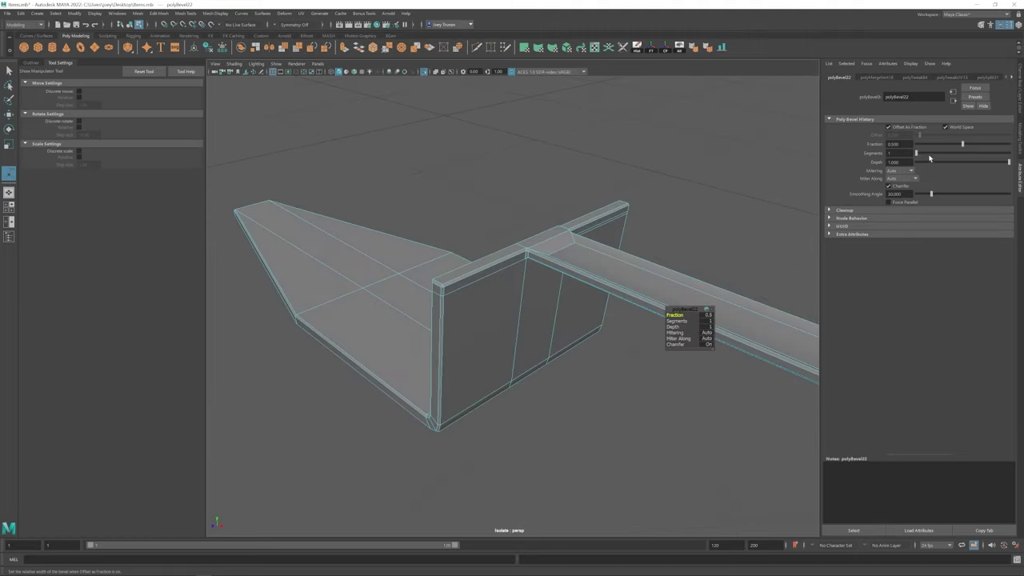
pyautogui.click(929, 158)
pyautogui.press('w')
pyautogui.keyDown('alt'); pyautogui.moveTo(521, 281); pyautogui.dragTo(471, 283); pyautogui.keyUp('alt')
pyautogui.scroll(5, 472, 283)
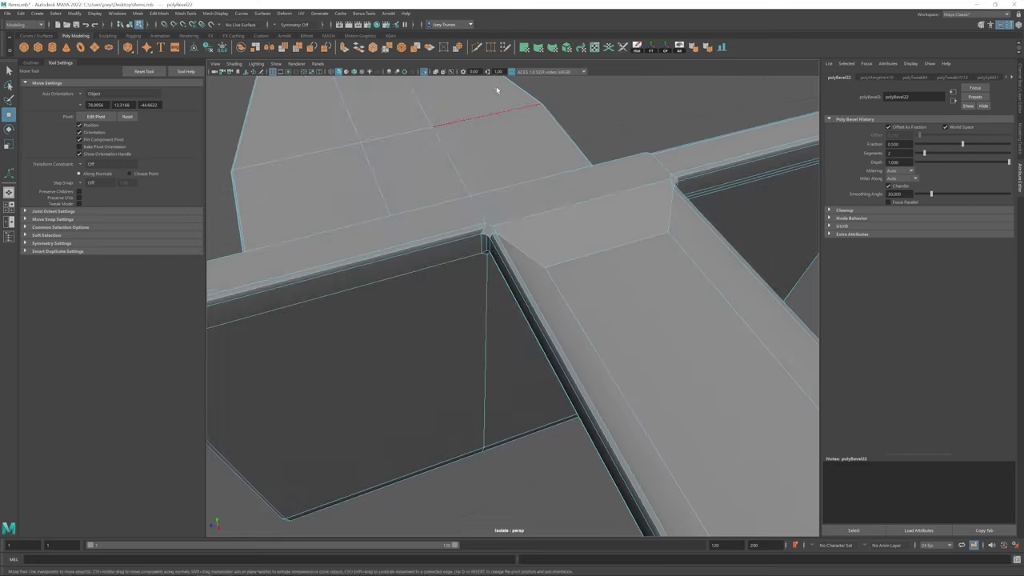
# - Cut a new edge point on the bevel corner at the tang joint
pyautogui.hotkey('ctrl', 'shift', 'x')
pyautogui.keyDown('alt'); pyautogui.moveTo(497, 90); pyautogui.dragTo(545, 226); pyautogui.keyUp('alt')
pyautogui.click(483, 189)
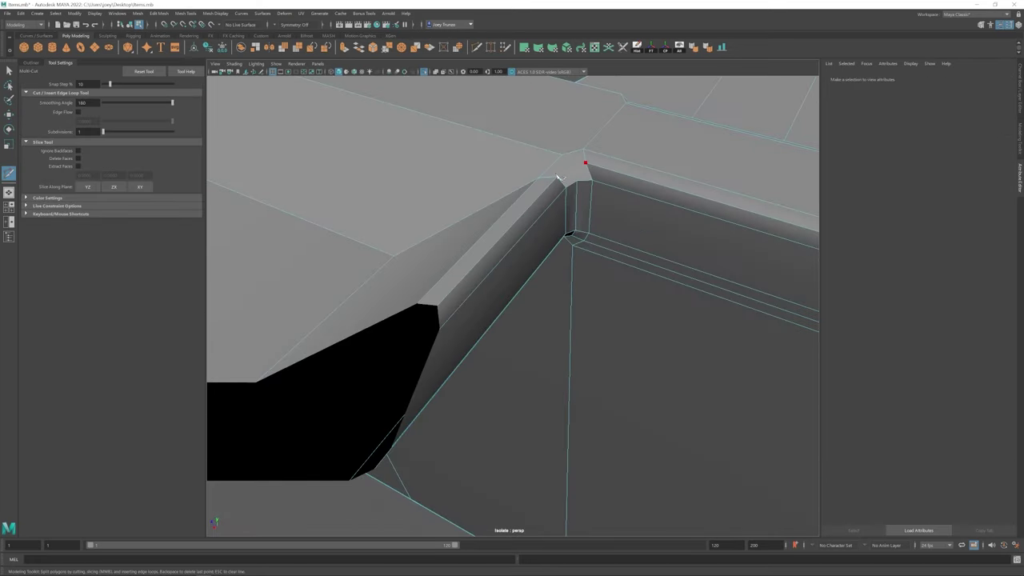
pyautogui.scroll(-3, 560, 177)
pyautogui.scroll(5, 537, 312)
pyautogui.press('w')
pyautogui.keyDown('alt'); pyautogui.moveTo(537, 312); pyautogui.dragTo(492, 380); pyautogui.keyUp('alt')
# - Bevel another selected guard edge
pyautogui.click(462, 411)
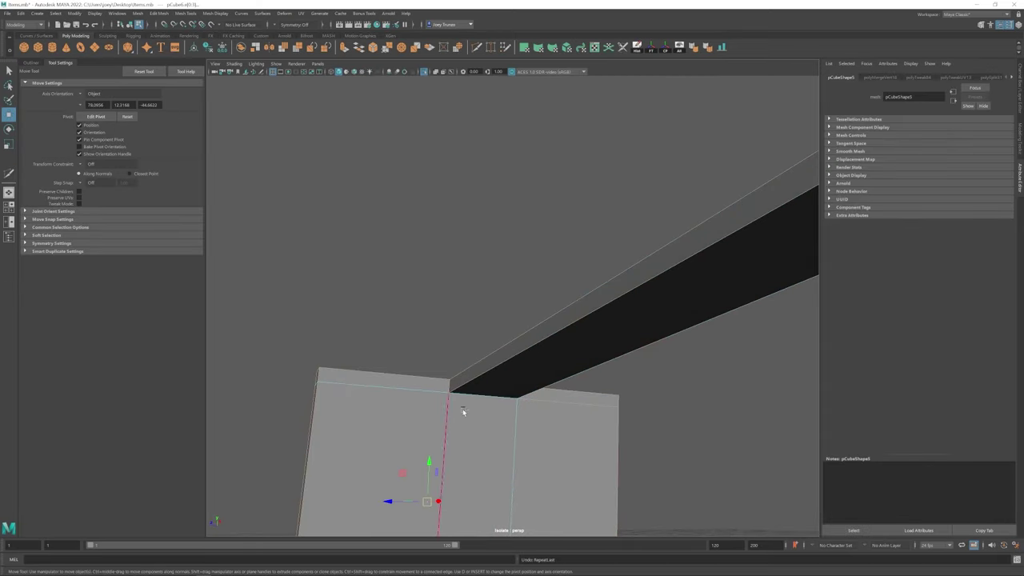
pyautogui.keyDown('alt'); pyautogui.moveTo(462, 412); pyautogui.dragTo(523, 390); pyautogui.keyUp('alt')
pyautogui.click(160, 13)
pyautogui.click(177, 188)
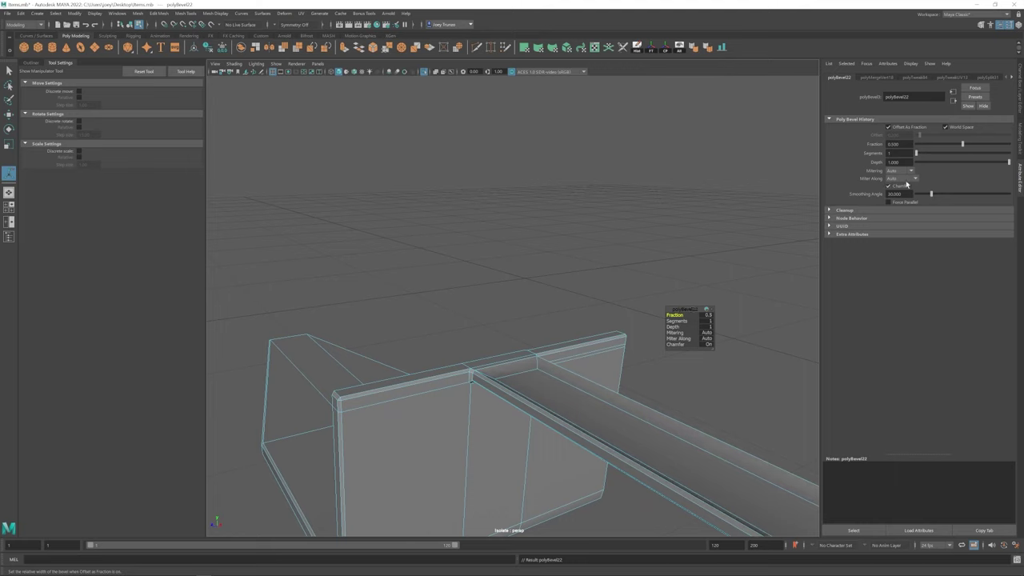
pyautogui.press('q')
pyautogui.keyDown('alt'); pyautogui.moveTo(713, 349); pyautogui.dragTo(661, 392); pyautogui.keyUp('alt')
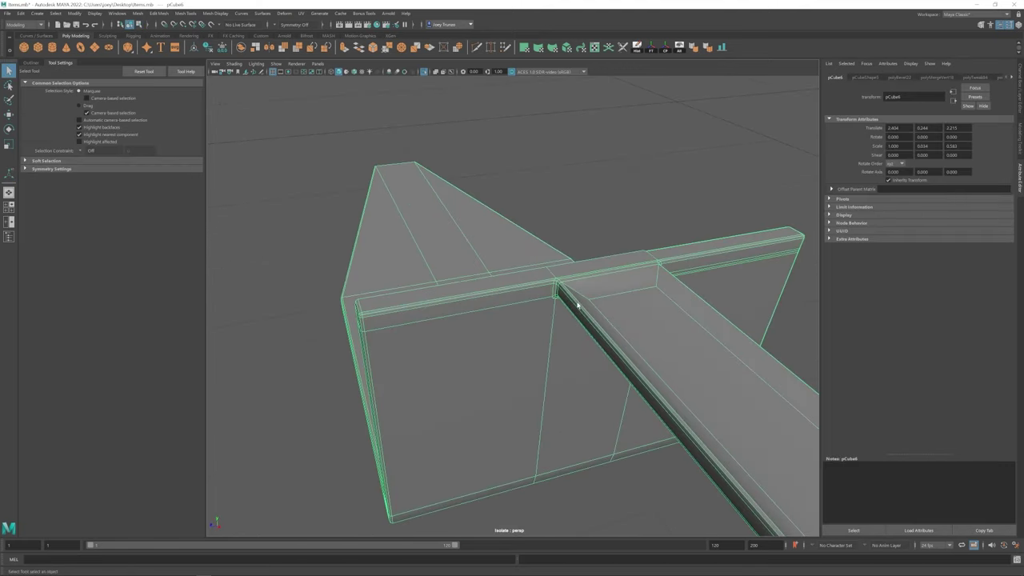
# - Undo the unwanted guard bevel and check the knife in smooth preview
pyautogui.press('F10')
pyautogui.click(549, 296)
pyautogui.press('w')
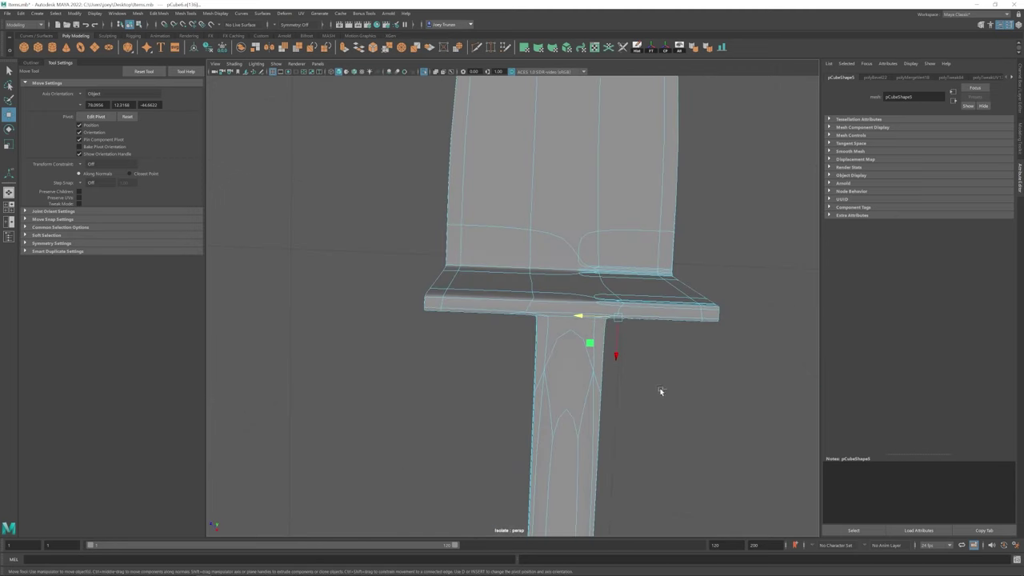
pyautogui.hotkey('ctrl', 'z')
pyautogui.hotkey('ctrl', 'z')
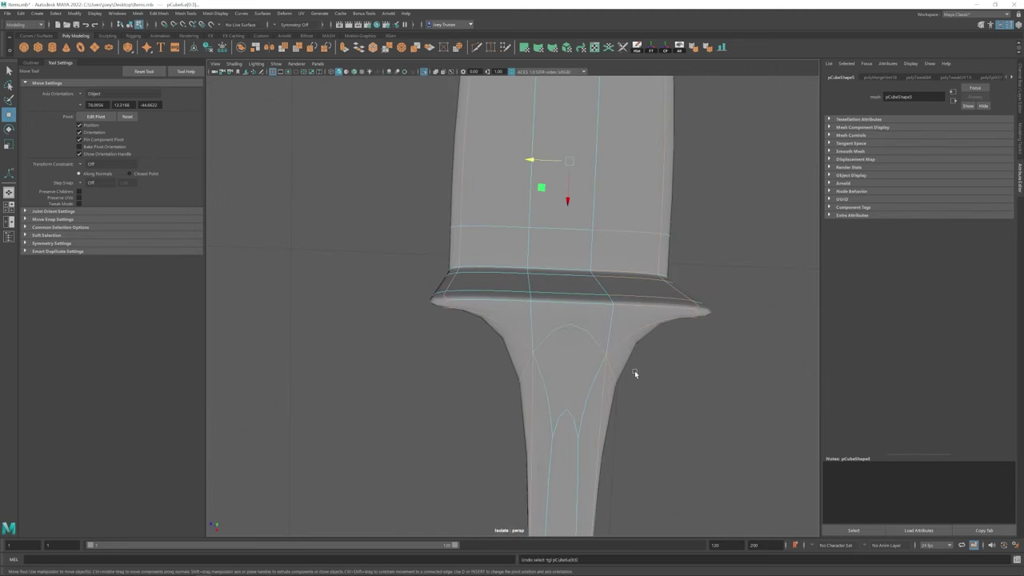
pyautogui.press('1')
pyautogui.keyDown('alt'); pyautogui.moveTo(611, 271); pyautogui.dragTo(571, 275); pyautogui.keyUp('alt')
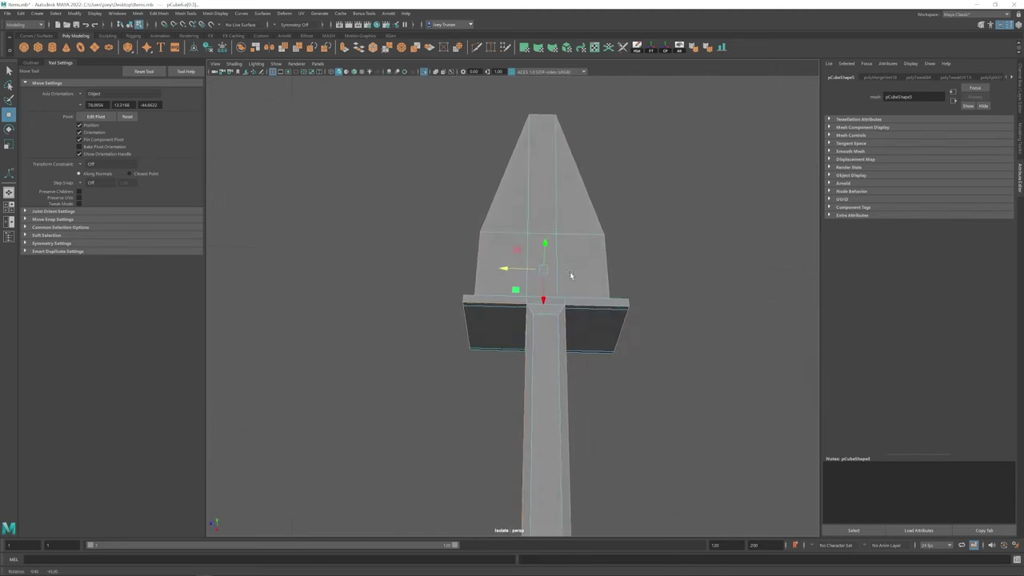
pyautogui.keyDown('alt'); pyautogui.moveTo(584, 316); pyautogui.dragTo(476, 339); pyautogui.keyUp('alt')
pyautogui.press('3')
pyautogui.press('1')
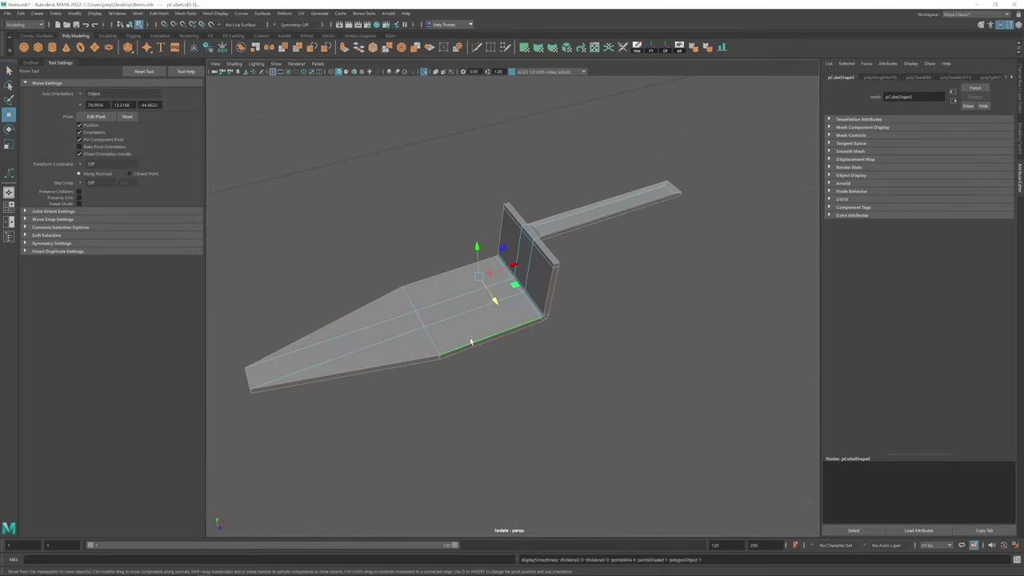
pyautogui.keyDown('alt'); pyautogui.moveTo(597, 262); pyautogui.dragTo(546, 220); pyautogui.keyUp('alt')
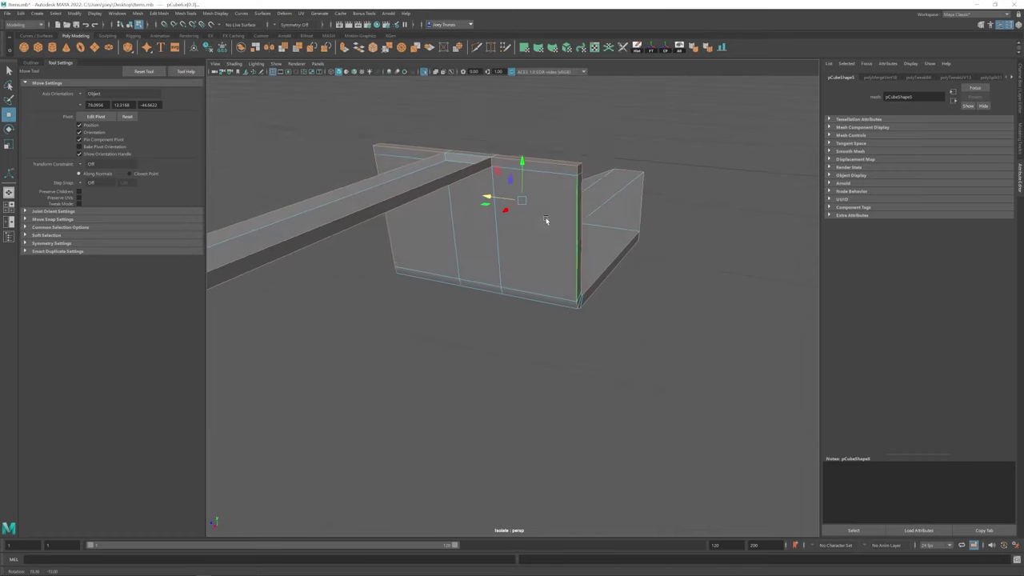
# - Re-bevel the guard edges with a 0.5-fraction, single-segment bevel
pyautogui.click(164, 13)
pyautogui.click(176, 47)
pyautogui.keyDown('alt'); pyautogui.moveTo(608, 264); pyautogui.dragTo(723, 167); pyautogui.keyUp('alt')
pyautogui.press('w')
pyautogui.click(451, 313)
pyautogui.scroll(-5, 450, 313)
# - Select the trowel mesh and orbit around its upright panel
pyautogui.scroll(-1, 447, 311)
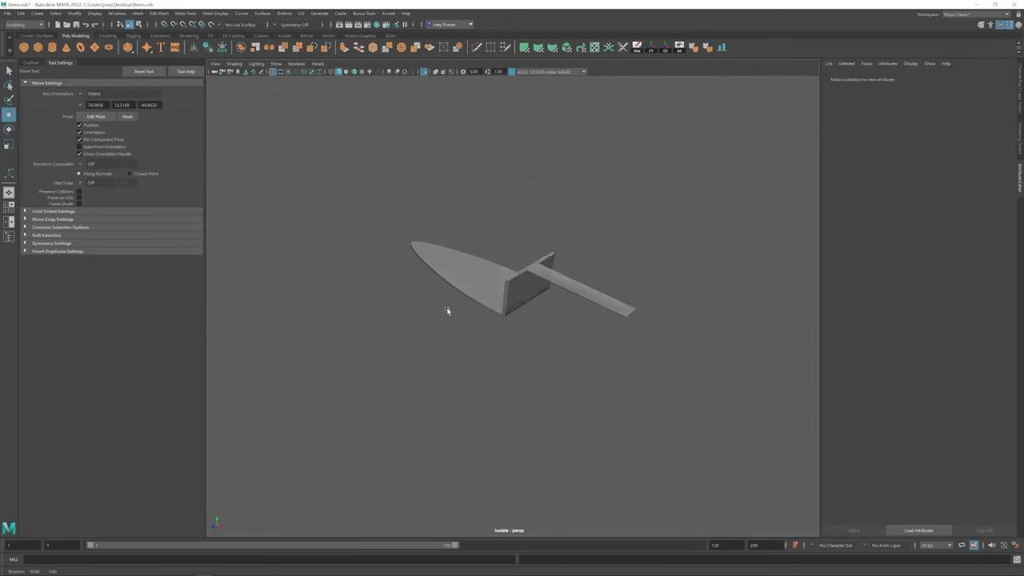
pyautogui.click(504, 284)
pyautogui.scroll(5, 505, 284)
pyautogui.moveTo(560, 231); pyautogui.dragTo(550, 235, button='right')
pyautogui.keyDown('alt'); pyautogui.moveTo(550, 235); pyautogui.dragTo(794, 218); pyautogui.keyUp('alt')
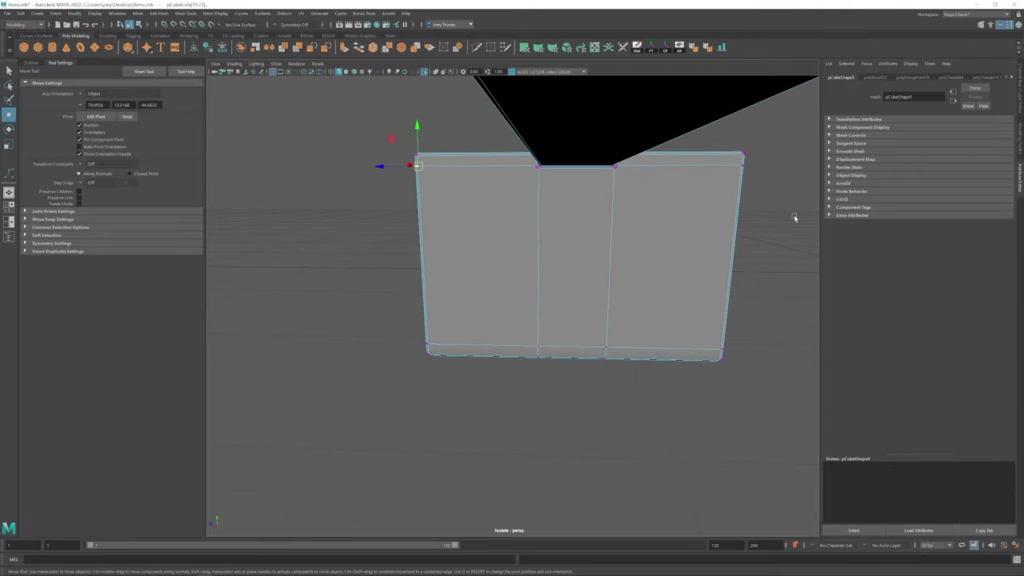
pyautogui.keyDown('alt'); pyautogui.moveTo(580, 129); pyautogui.dragTo(536, 205); pyautogui.keyUp('alt')
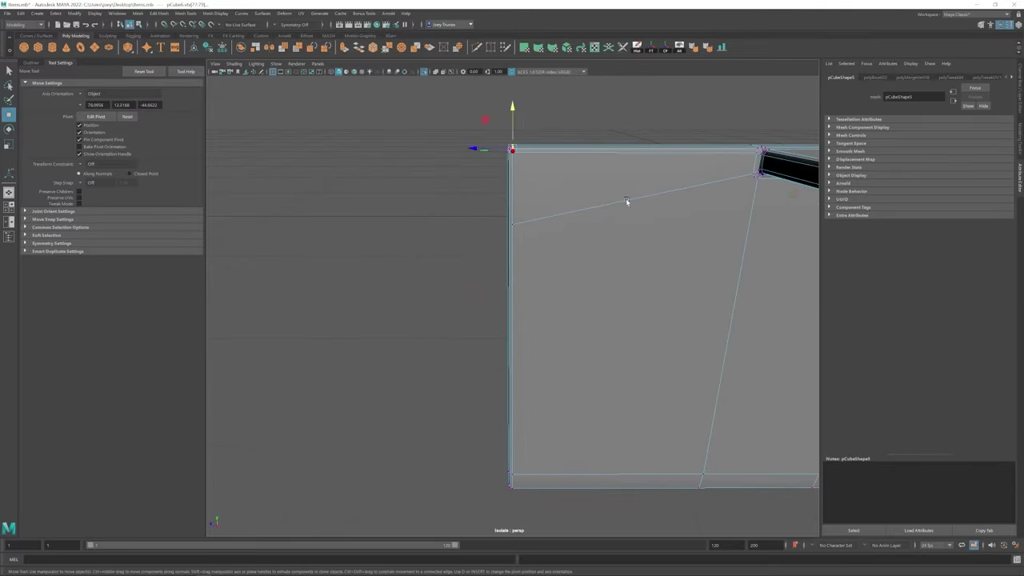
pyautogui.keyDown('alt'); pyautogui.moveTo(627, 201); pyautogui.dragTo(494, 124); pyautogui.keyUp('alt')
pyautogui.keyDown('alt'); pyautogui.moveTo(534, 214); pyautogui.dragTo(661, 213); pyautogui.keyUp('alt')
pyautogui.press('w')
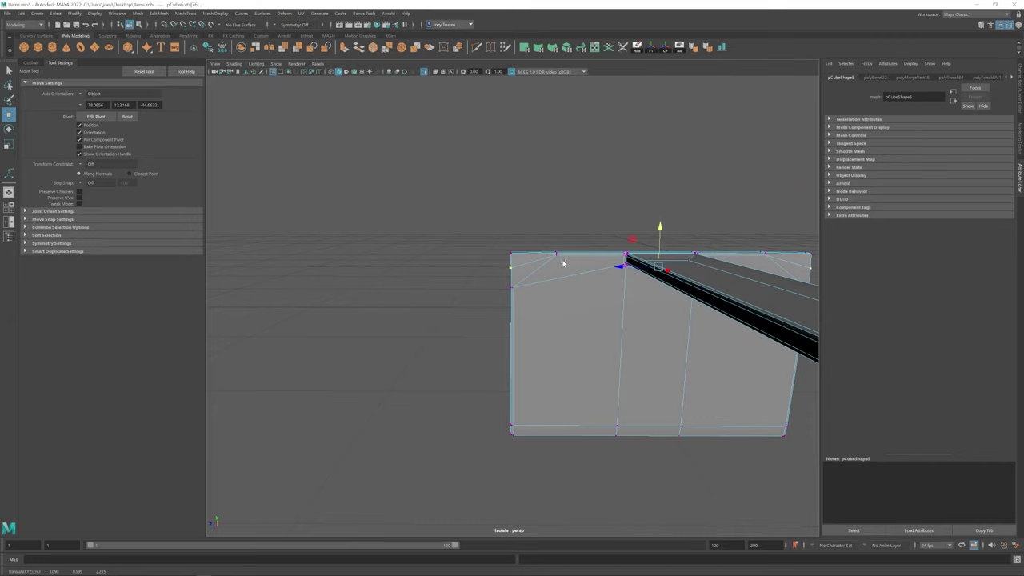
pyautogui.keyDown('alt'); pyautogui.moveTo(563, 263); pyautogui.dragTo(468, 334); pyautogui.keyUp('alt')
pyautogui.press('r')
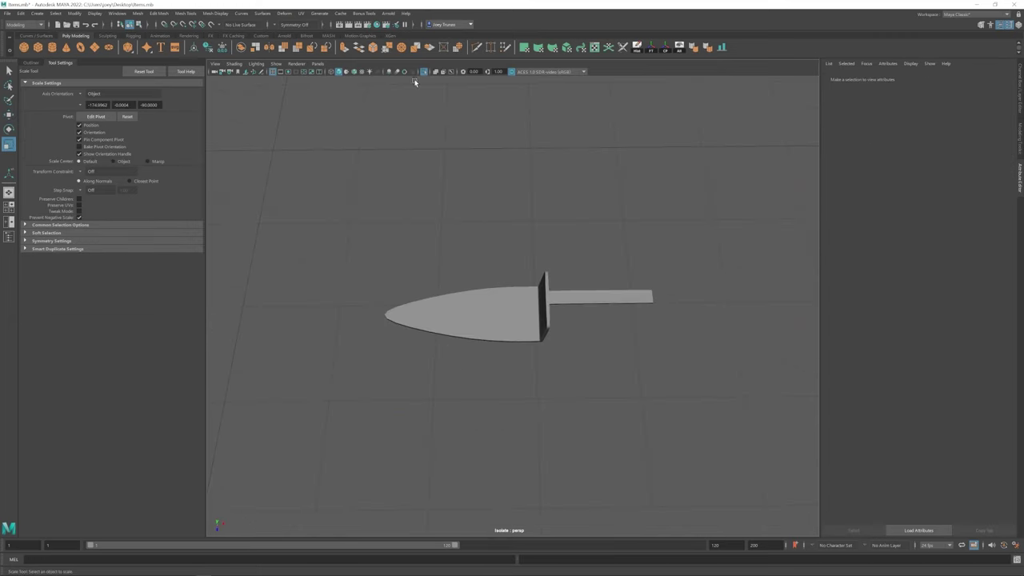
# - Frame the trowel and insert an extra edge loop near its blade tip
pyautogui.click(424, 71)
pyautogui.click(526, 306)
pyautogui.press('f')
pyautogui.keyDown('alt'); pyautogui.moveTo(549, 366); pyautogui.dragTo(516, 308); pyautogui.keyUp('alt')
pyautogui.press('w')
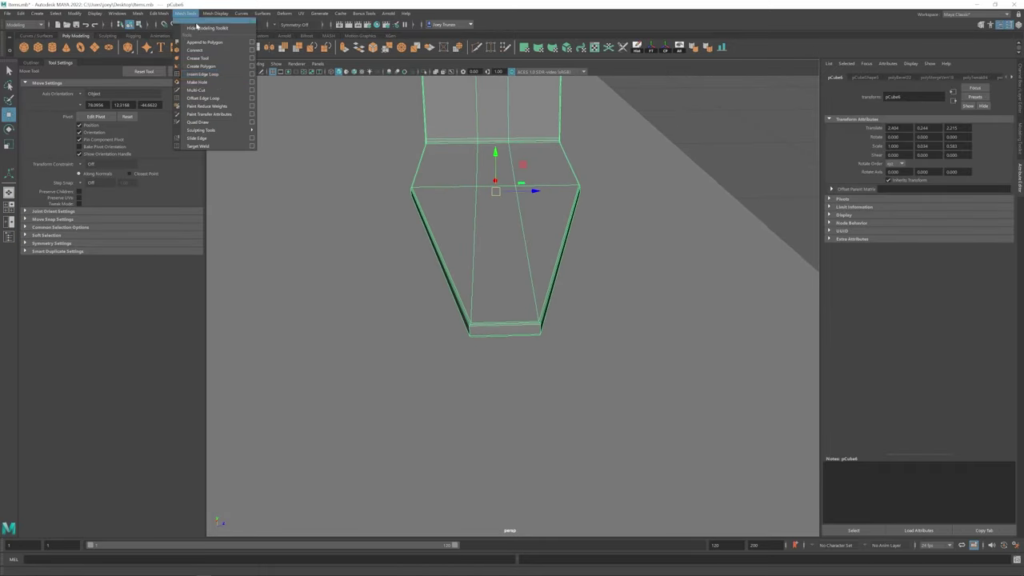
pyautogui.click(203, 74)
pyautogui.click(503, 324)
pyautogui.click(89, 127)
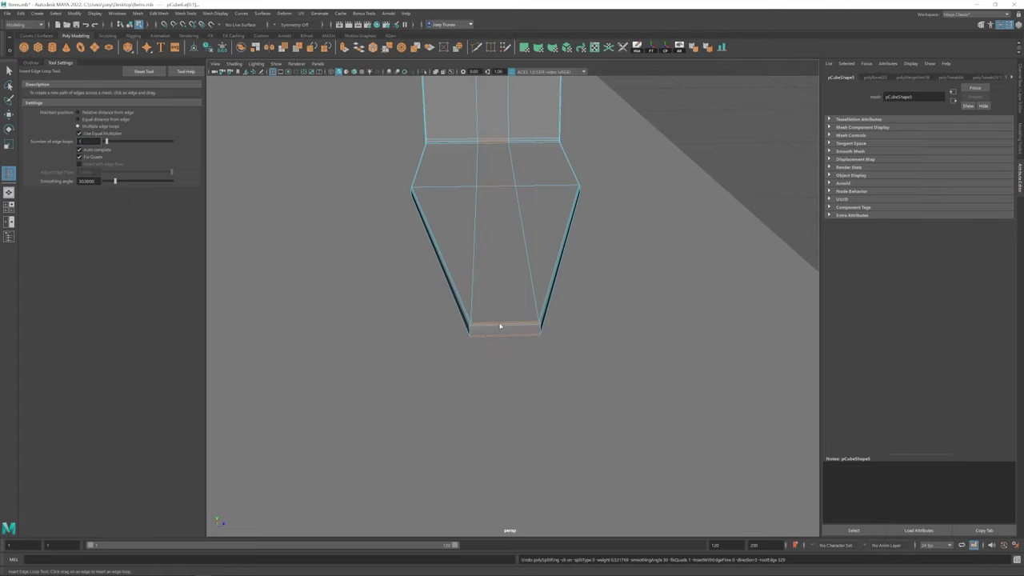
pyautogui.press('w')
pyautogui.keyDown('alt'); pyautogui.moveTo(500, 326); pyautogui.dragTo(449, 342); pyautogui.keyUp('alt')
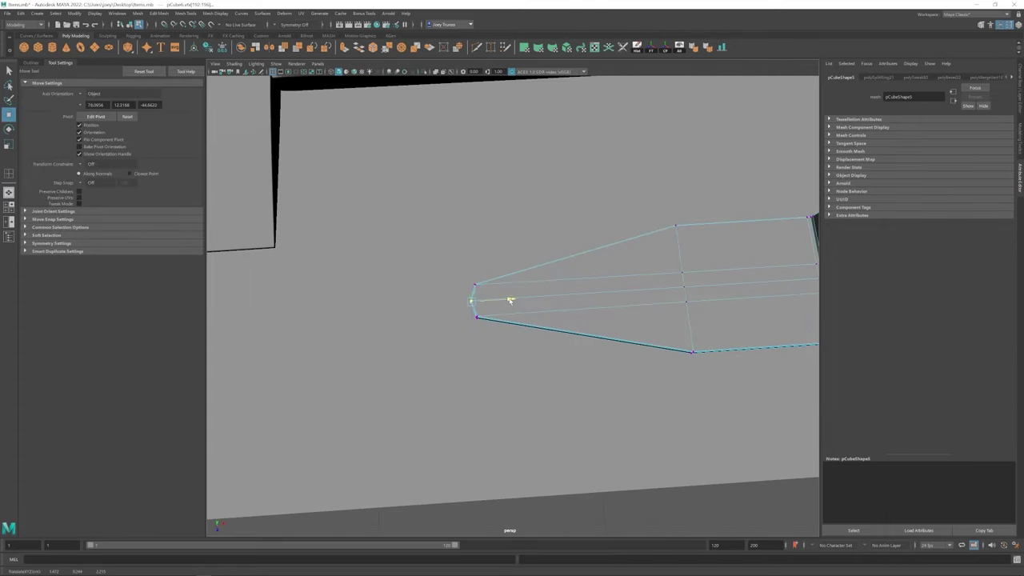
# - Isolate the trowel in the view and frame it for edge editing
pyautogui.press('F8')
pyautogui.keyDown('alt'); pyautogui.moveTo(605, 250); pyautogui.dragTo(480, 304); pyautogui.keyUp('alt')
pyautogui.hotkey('ctrl', '1')
pyautogui.press('f')
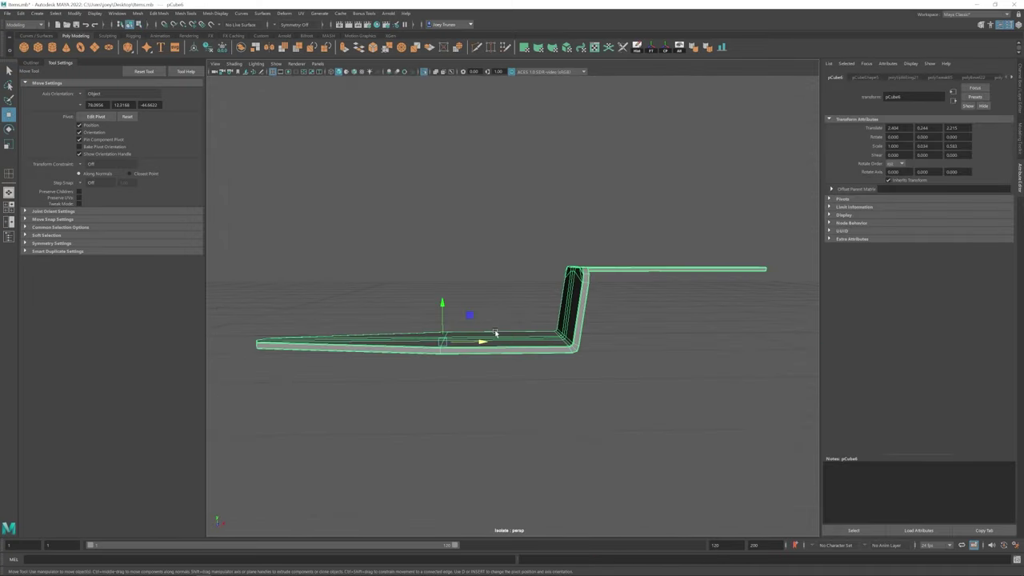
pyautogui.moveTo(512, 344); pyautogui.dragTo(522, 353, button='right')
# - Isolate the trowel and frame it in the full-size perspective view
pyautogui.press('space')
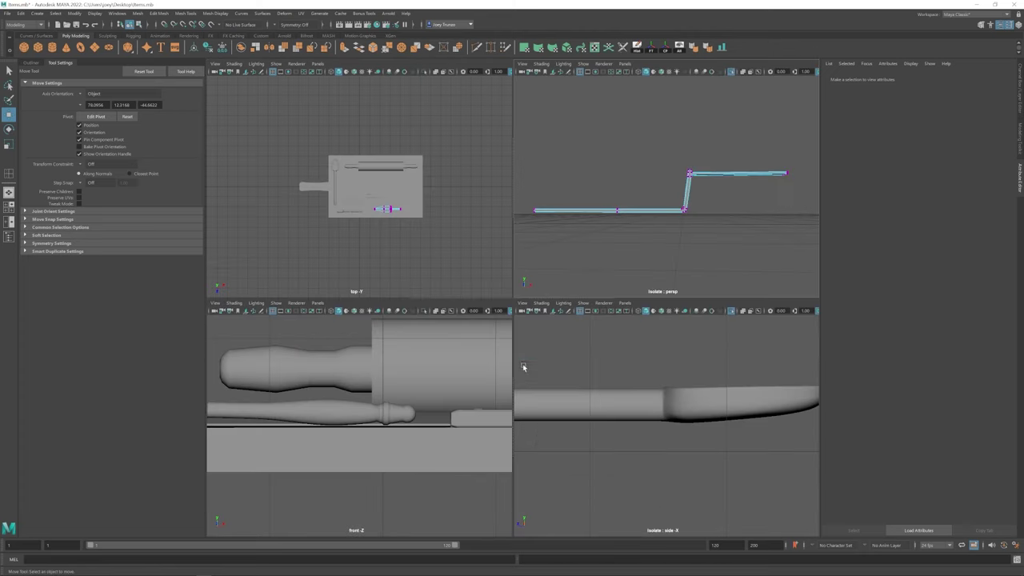
pyautogui.hotkey('ctrl', '1')
pyautogui.scroll(3, 294, 388)
pyautogui.click(293, 388)
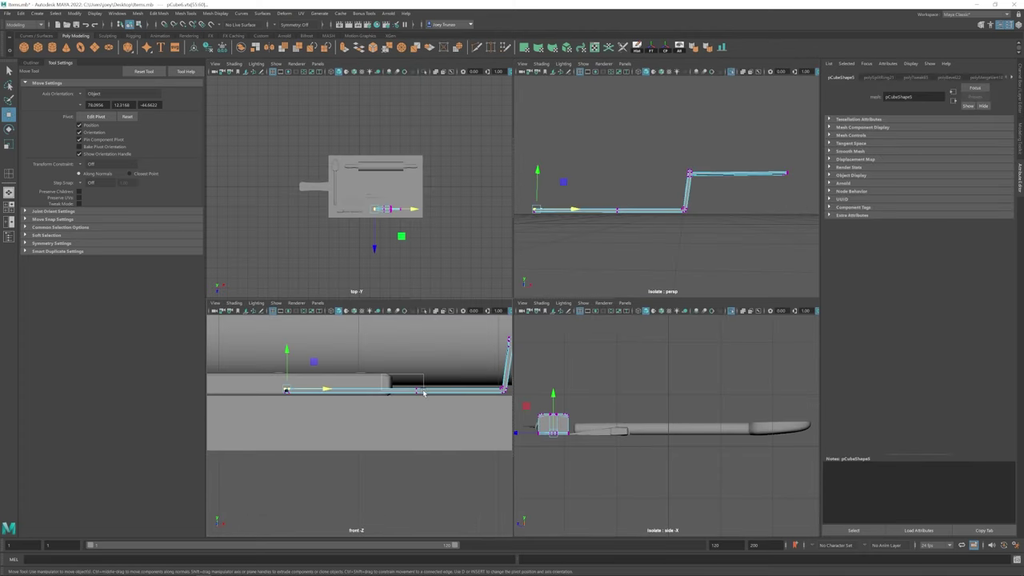
pyautogui.keyDown('alt'); pyautogui.moveTo(504, 393); pyautogui.dragTo(454, 366, button='middle'); pyautogui.keyUp('alt')
pyautogui.keyDown('alt'); pyautogui.moveTo(300, 324); pyautogui.dragTo(382, 328, button='middle'); pyautogui.keyUp('alt')
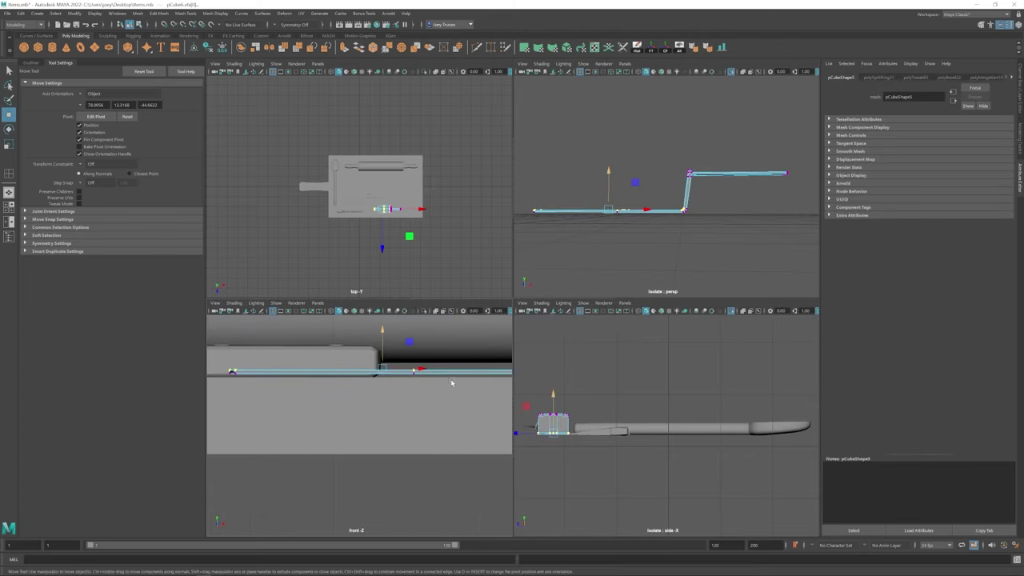
pyautogui.click(600, 272)
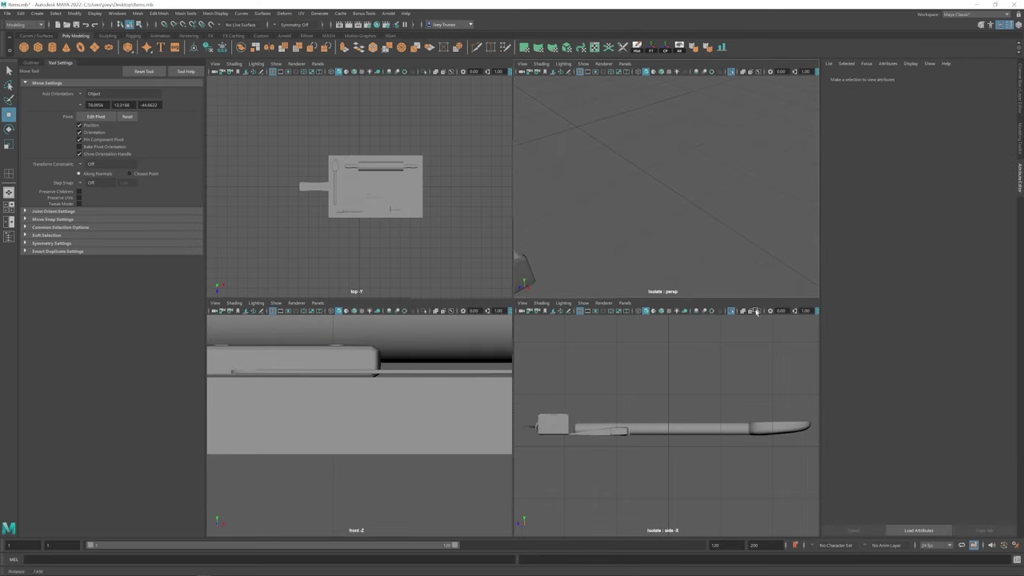
pyautogui.click(521, 271)
pyautogui.press('space')
pyautogui.press('f')
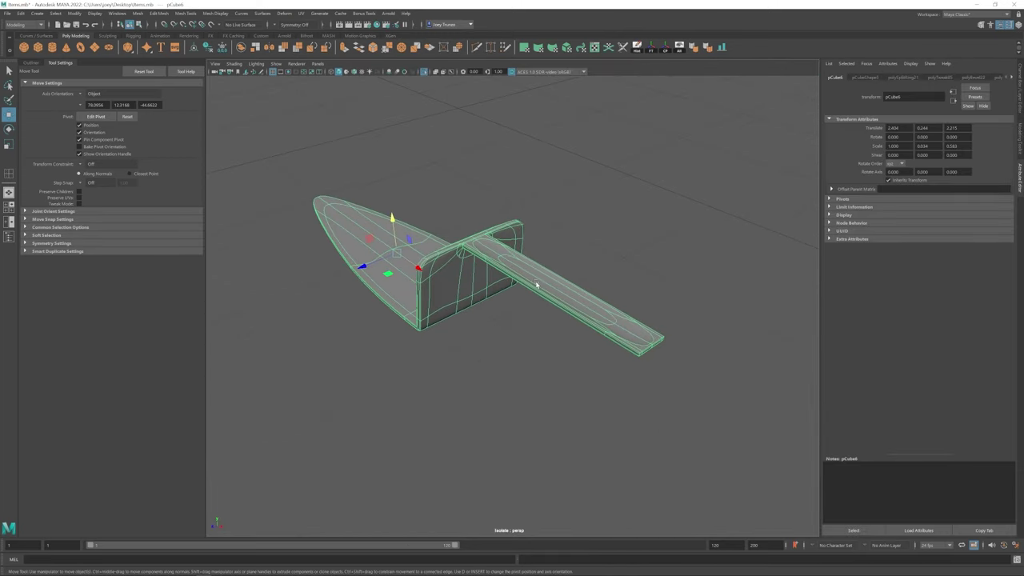
pyautogui.scroll(5, 536, 284)
# - Bevel the handle's centre edge loop at fraction 0.5
pyautogui.press('F10')
pyautogui.doubleClick(420, 193)
pyautogui.keyDown('alt'); pyautogui.moveTo(421, 193); pyautogui.dragTo(393, 172); pyautogui.keyUp('alt')
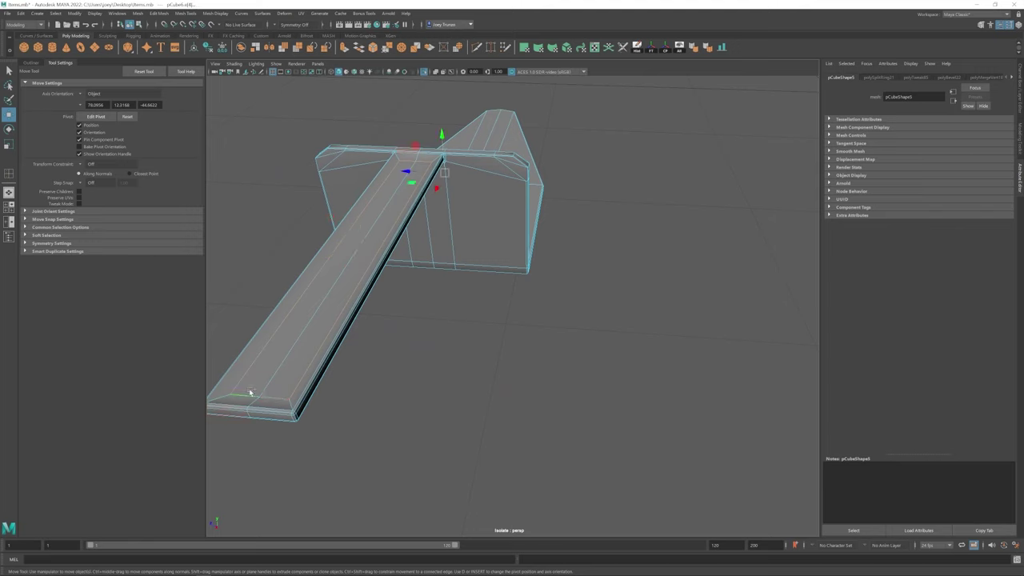
pyautogui.click(159, 14)
pyautogui.click(168, 39)
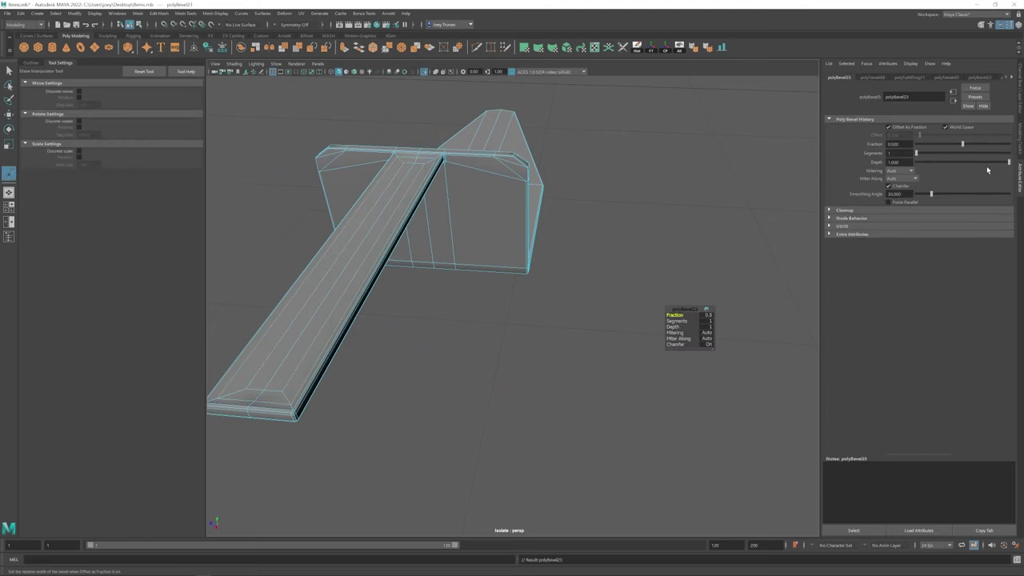
pyautogui.press('q')
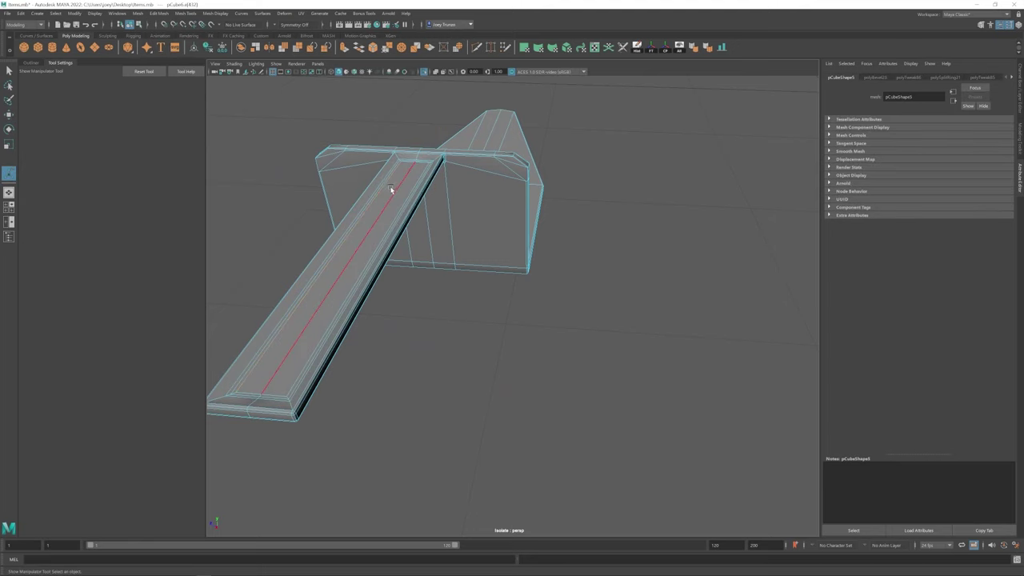
pyautogui.click(566, 370)
pyautogui.keyDown('alt'); pyautogui.moveTo(566, 371); pyautogui.dragTo(464, 357); pyautogui.keyUp('alt')
# - Select and frame the border edges at the end of the trowel handle
pyautogui.scroll(5, 486, 304)
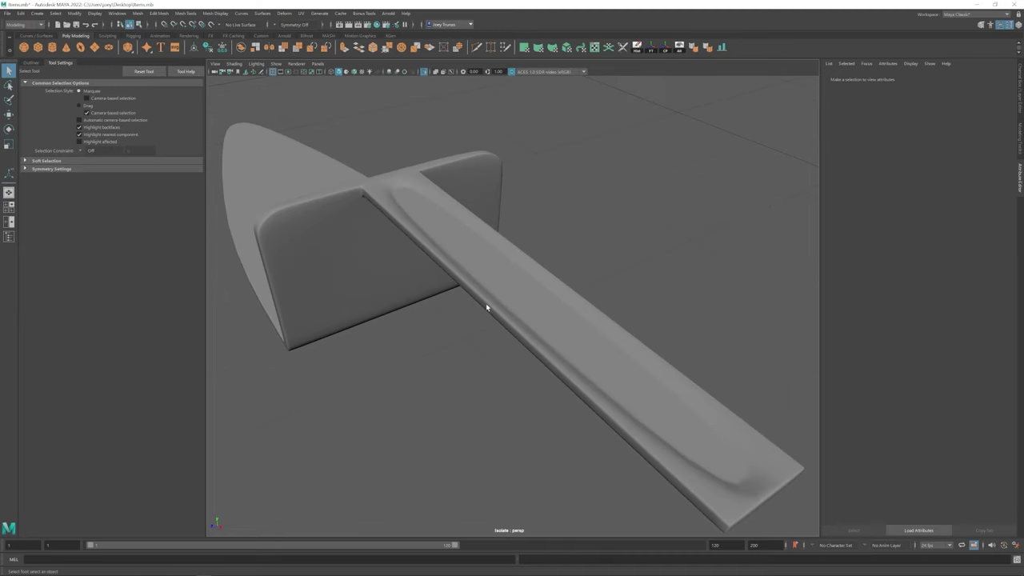
pyautogui.click(487, 305)
pyautogui.keyDown('alt'); pyautogui.moveTo(487, 304); pyautogui.dragTo(396, 164); pyautogui.keyUp('alt')
pyautogui.press('w')
pyautogui.press('F9')
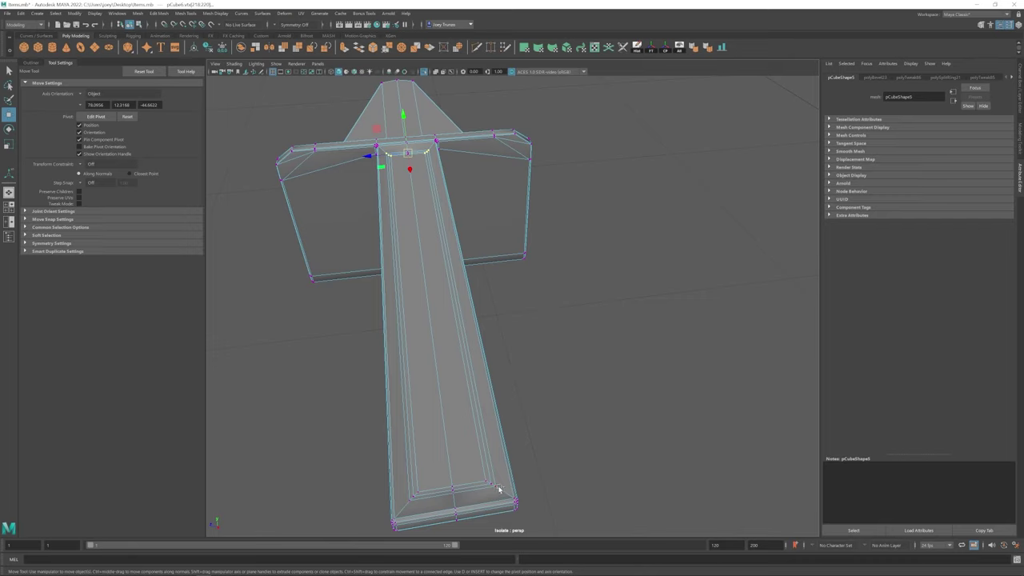
pyautogui.keyDown('alt'); pyautogui.moveTo(378, 268); pyautogui.dragTo(656, 247); pyautogui.keyUp('alt')
pyautogui.keyDown('alt'); pyautogui.moveTo(473, 257); pyautogui.dragTo(632, 320); pyautogui.keyUp('alt')
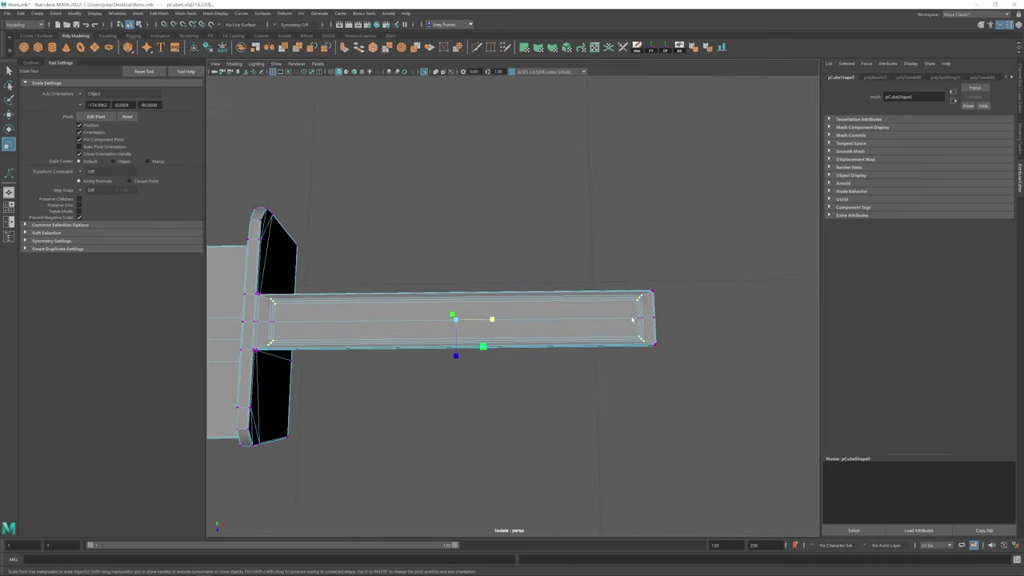
pyautogui.keyDown('alt'); pyautogui.moveTo(268, 326); pyautogui.dragTo(365, 297); pyautogui.keyUp('alt')
pyautogui.scroll(-5, 478, 299)
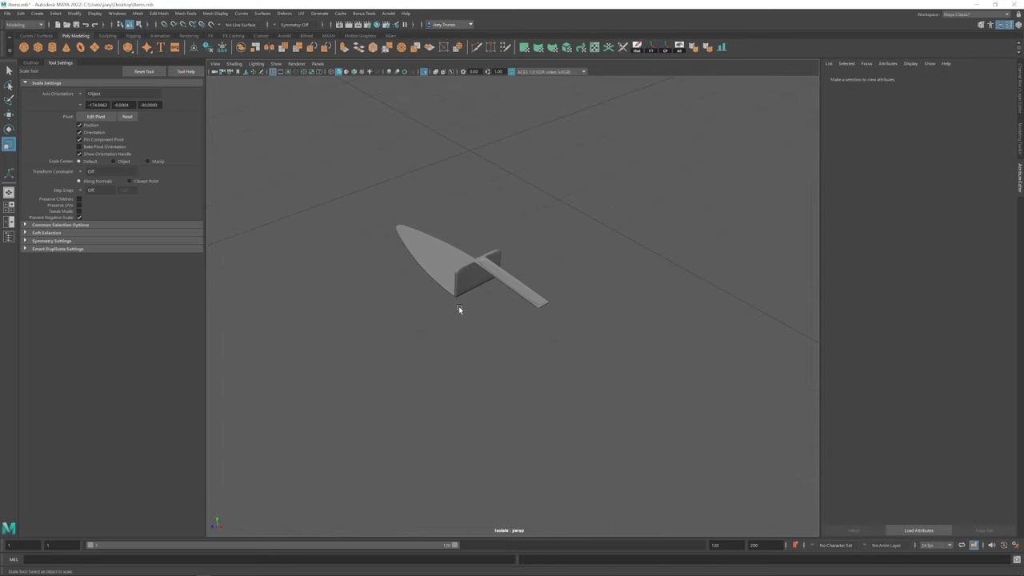
pyautogui.click(513, 285)
pyautogui.keyDown('alt'); pyautogui.moveTo(512, 285); pyautogui.dragTo(485, 341); pyautogui.keyUp('alt')
pyautogui.press('f')
pyautogui.press('w')
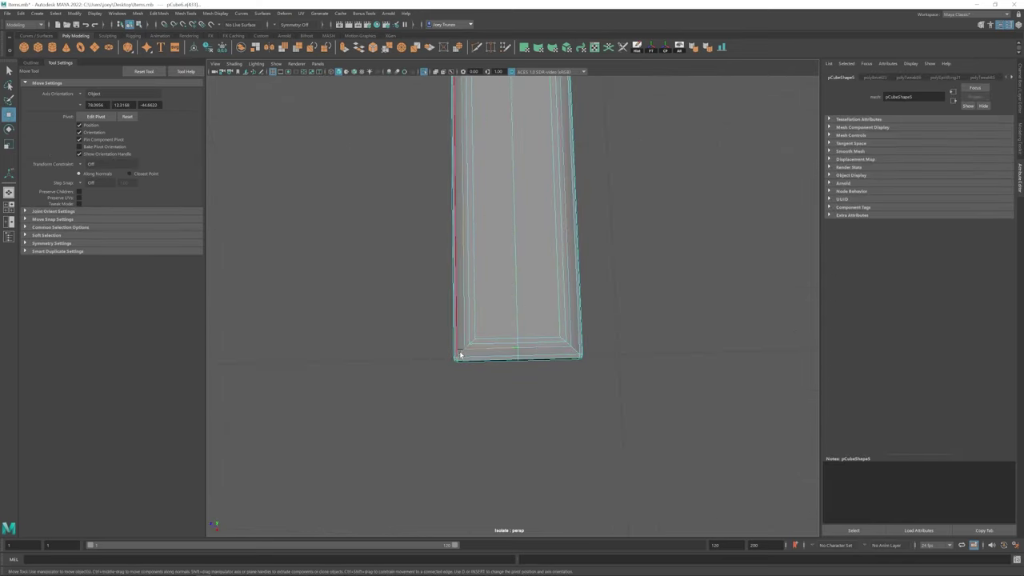
# - Bevel the handle end's border edges at a 0.5 fraction and inspect the chamfered rim
pyautogui.hotkey('ctrl', 'b')
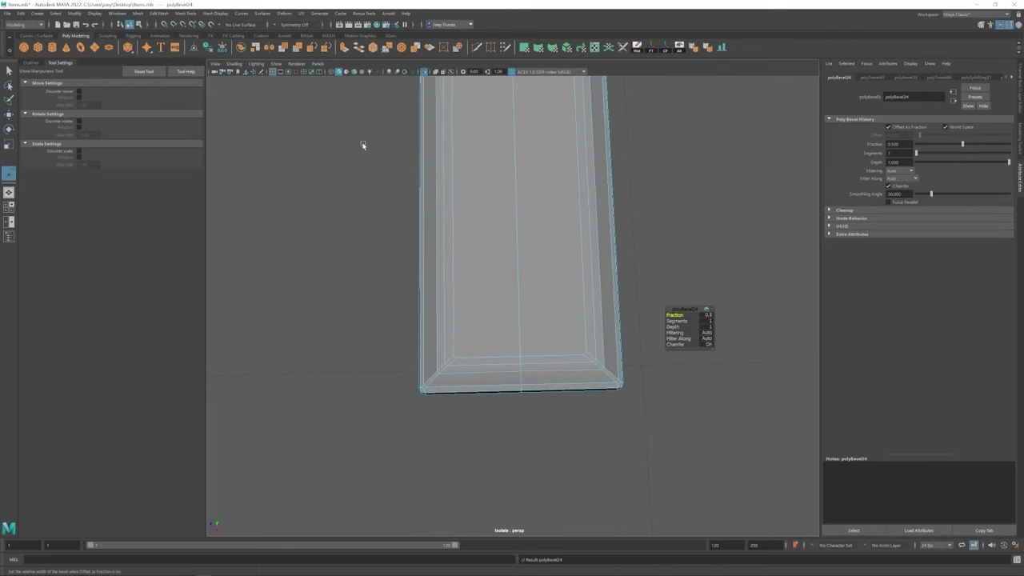
pyautogui.press('q')
pyautogui.click(498, 281)
pyautogui.scroll(-5, 499, 281)
pyautogui.keyDown('alt'); pyautogui.moveTo(498, 280); pyautogui.dragTo(478, 344); pyautogui.keyUp('alt')
pyautogui.scroll(5, 498, 251)
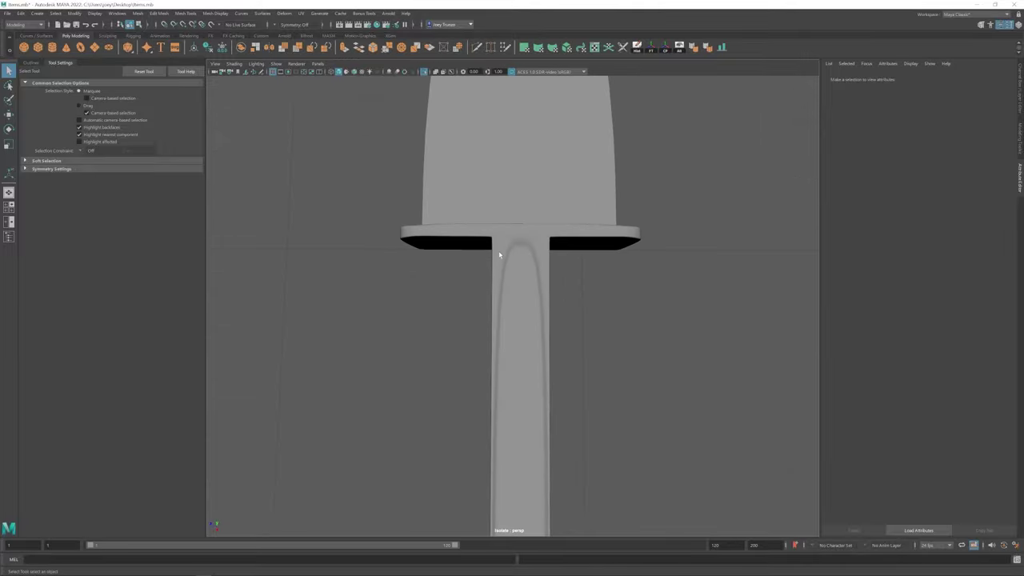
pyautogui.click(498, 250)
pyautogui.scroll(3, 725, 419)
pyautogui.scroll(-5, 725, 419)
pyautogui.keyDown('alt'); pyautogui.moveTo(565, 338); pyautogui.dragTo(464, 305); pyautogui.keyUp('alt')
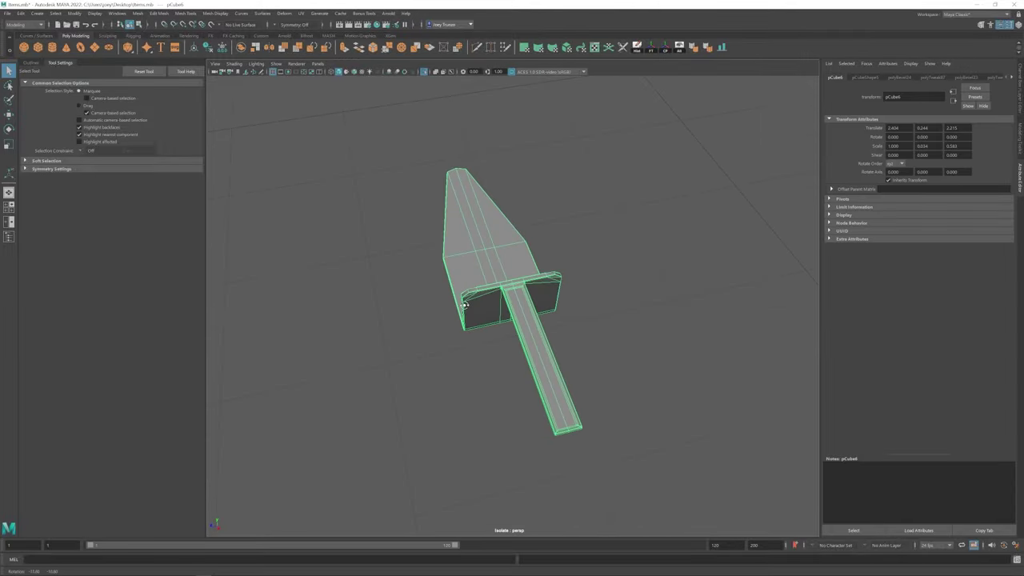
pyautogui.keyDown('alt'); pyautogui.moveTo(524, 327); pyautogui.dragTo(610, 382); pyautogui.keyUp('alt')
pyautogui.click(609, 380)
# - Preview the trowel smoothed and cut new edges across its handle beam with the mesh tools
pyautogui.press('3')
pyautogui.keyDown('alt'); pyautogui.moveTo(629, 437); pyautogui.dragTo(516, 321); pyautogui.keyUp('alt')
pyautogui.click(516, 321)
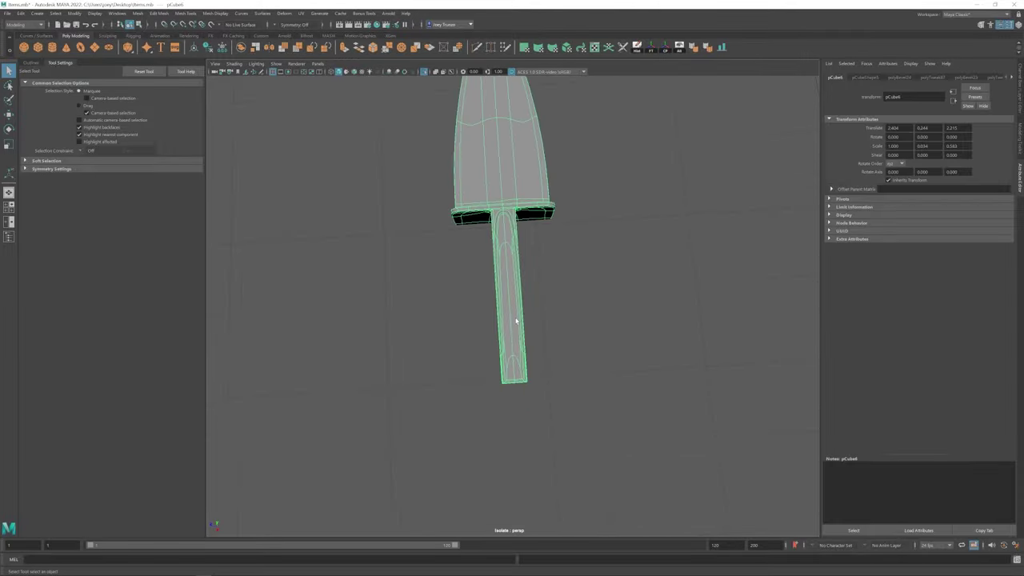
pyautogui.click(187, 13)
pyautogui.click(201, 63)
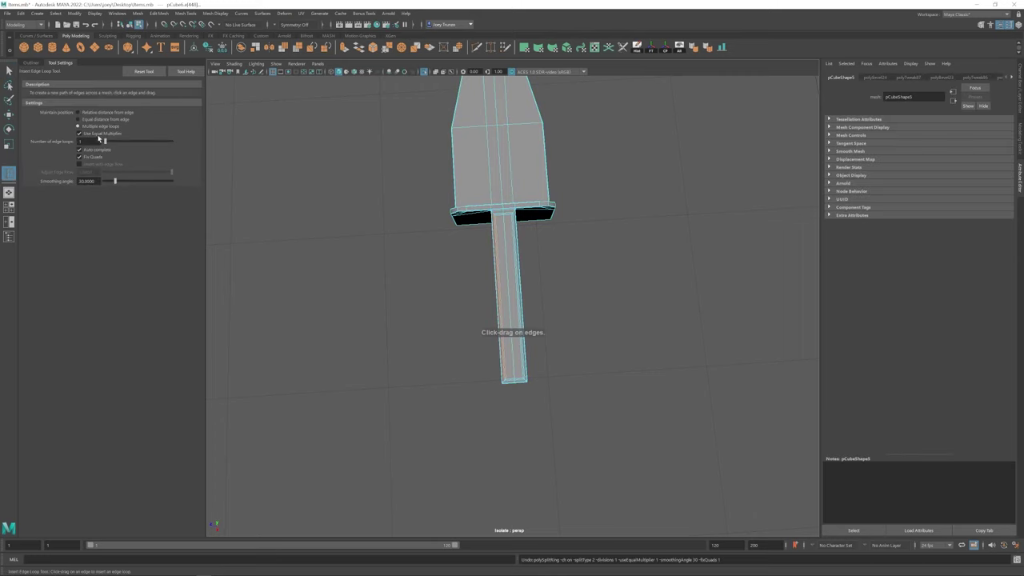
pyautogui.scroll(3, 521, 302)
pyautogui.keyDown('shift'); pyautogui.moveTo(513, 296); pyautogui.dragTo(490, 280, button='right'); pyautogui.keyUp('shift')
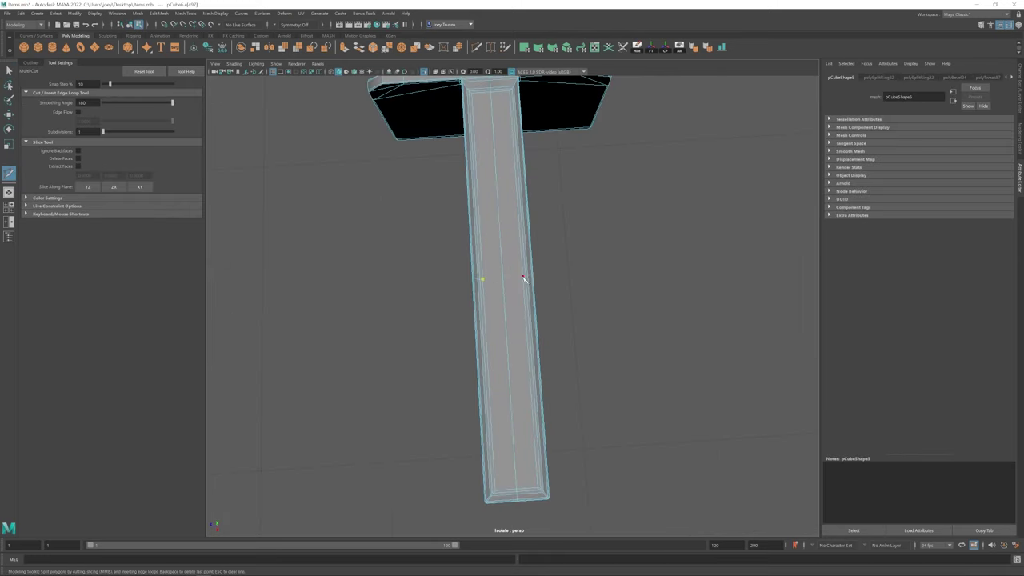
pyautogui.keyDown('alt'); pyautogui.moveTo(523, 279); pyautogui.dragTo(517, 323); pyautogui.keyUp('alt')
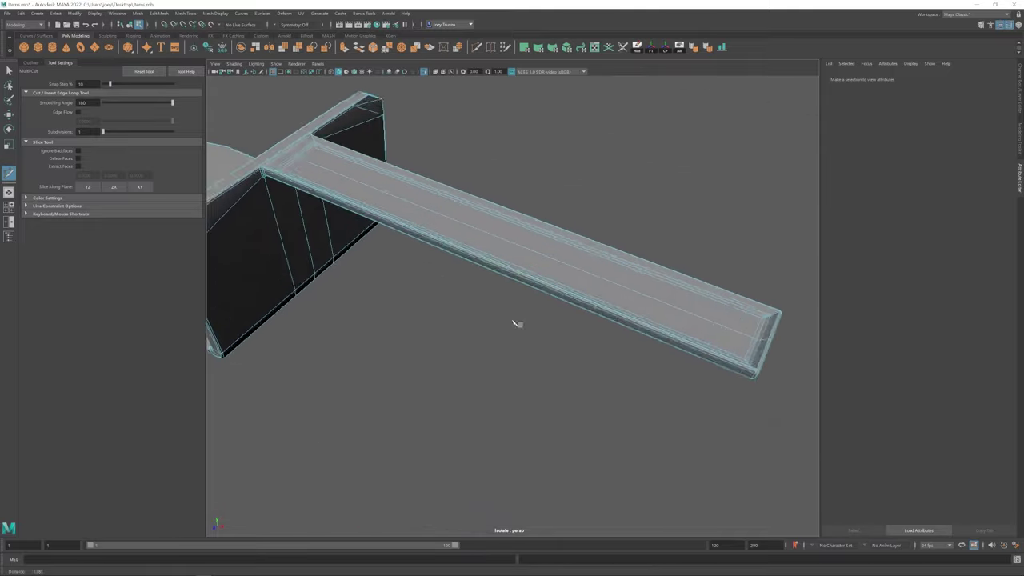
pyautogui.scroll(3, 517, 324)
pyautogui.keyDown('alt'); pyautogui.moveTo(440, 227); pyautogui.dragTo(549, 234); pyautogui.keyUp('alt')
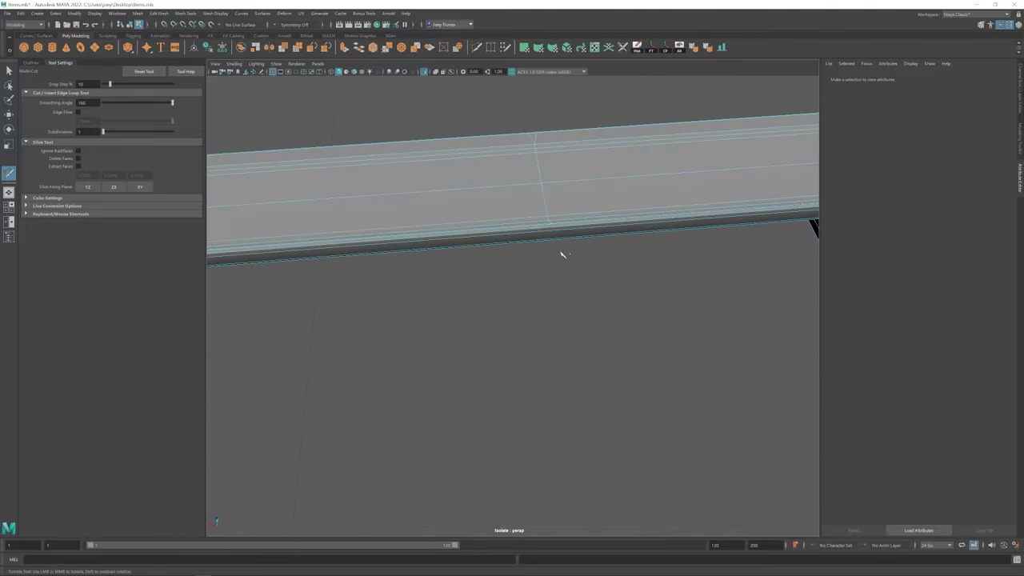
pyautogui.keyDown('alt'); pyautogui.moveTo(562, 255); pyautogui.dragTo(501, 273); pyautogui.keyUp('alt')
# - Scale the tang's end-cap vertices to taper the narrow blade
pyautogui.press('w')
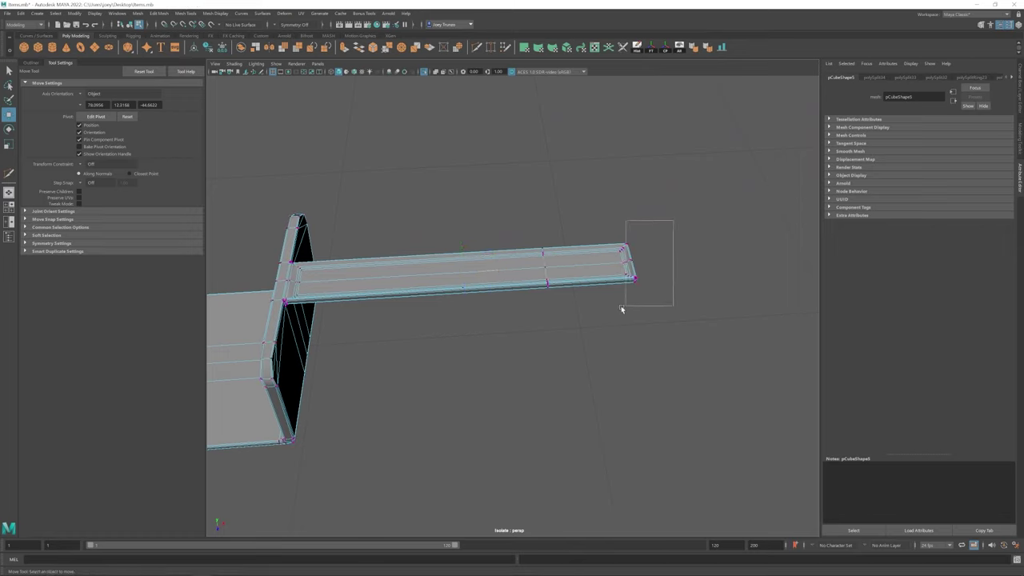
pyautogui.moveTo(622, 309); pyautogui.dragTo(622, 310)
pyautogui.press('r')
pyautogui.keyDown('alt'); pyautogui.moveTo(623, 309); pyautogui.dragTo(460, 277); pyautogui.keyUp('alt')
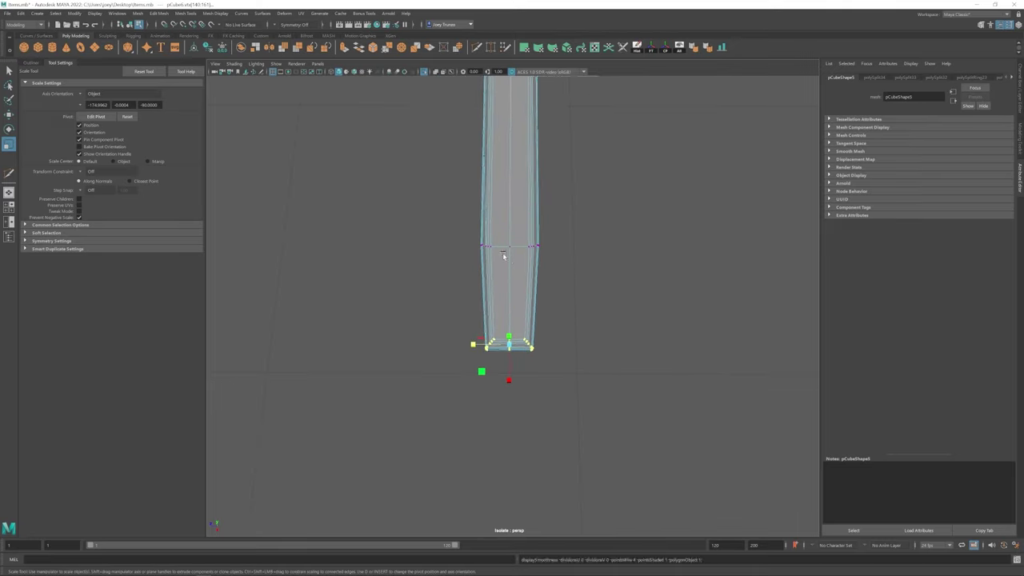
pyautogui.scroll(3, 504, 256)
pyautogui.press('w')
pyautogui.keyDown('alt'); pyautogui.moveTo(483, 199); pyautogui.dragTo(586, 201); pyautogui.keyUp('alt')
pyautogui.moveTo(586, 200); pyautogui.dragTo(525, 202, button='right')
pyautogui.click(493, 278)
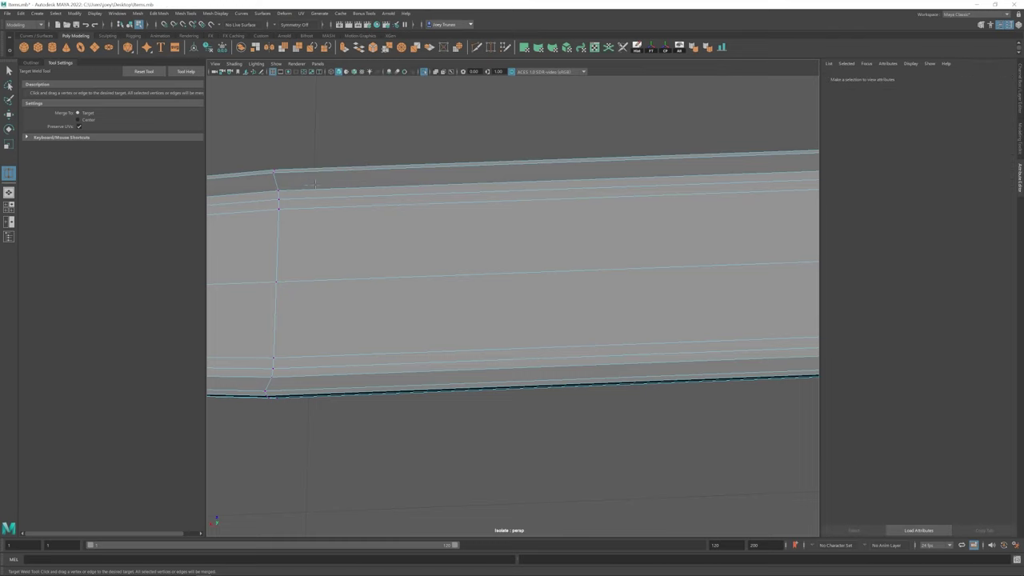
pyautogui.scroll(-5, 493, 278)
pyautogui.keyDown('alt'); pyautogui.moveTo(493, 278); pyautogui.dragTo(519, 319); pyautogui.keyUp('alt')
pyautogui.press('r')
pyautogui.moveTo(492, 364); pyautogui.dragTo(520, 272)
pyautogui.click(513, 377)
# - Bevel the paring knife's edges with a fraction of 0.718
pyautogui.click(519, 271)
pyautogui.press('w')
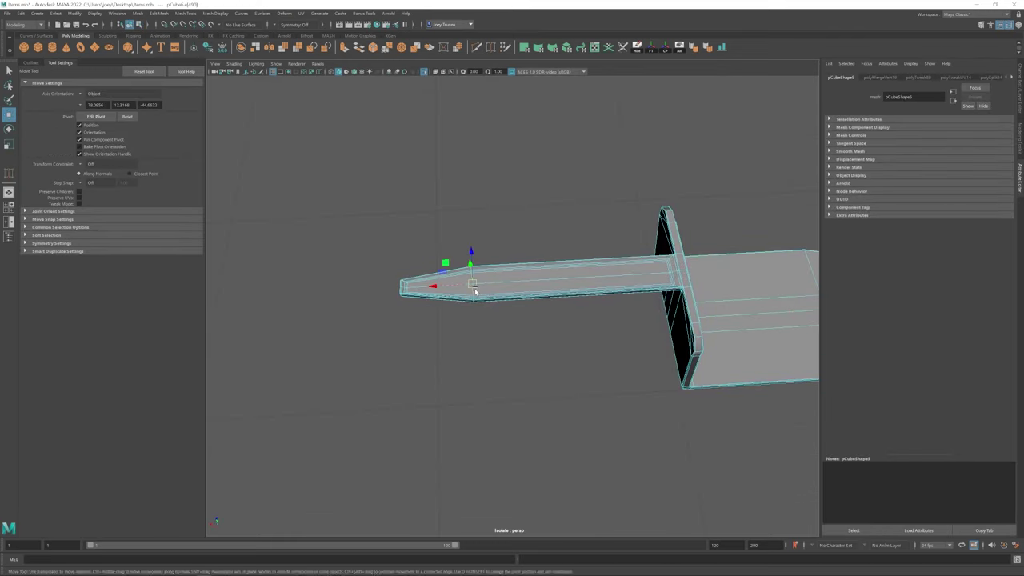
pyautogui.click(159, 13)
pyautogui.click(170, 42)
pyautogui.press('q')
pyautogui.click(616, 188)
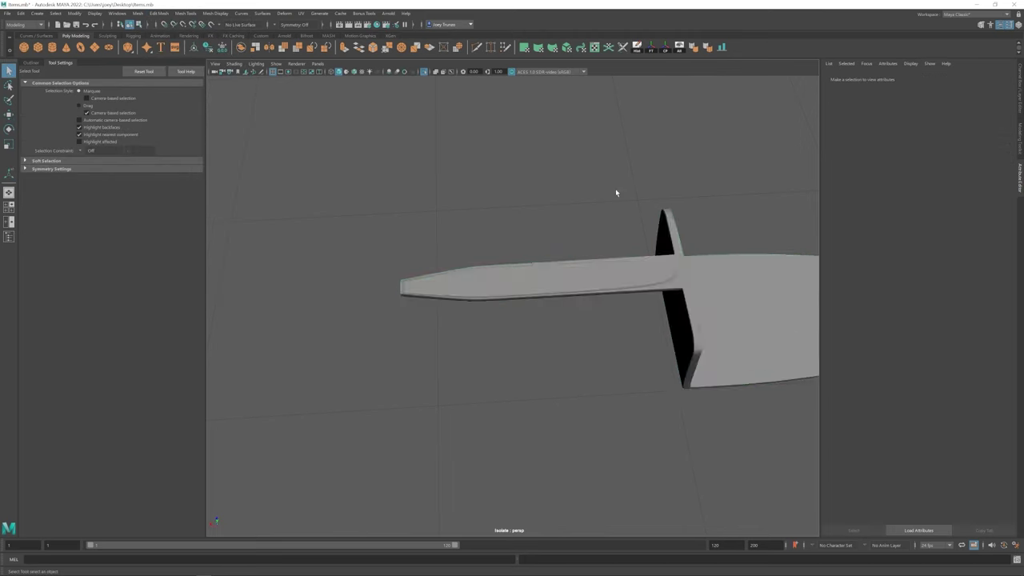
pyautogui.keyDown('alt'); pyautogui.moveTo(615, 188); pyautogui.dragTo(575, 322); pyautogui.keyUp('alt')
pyautogui.click(529, 278)
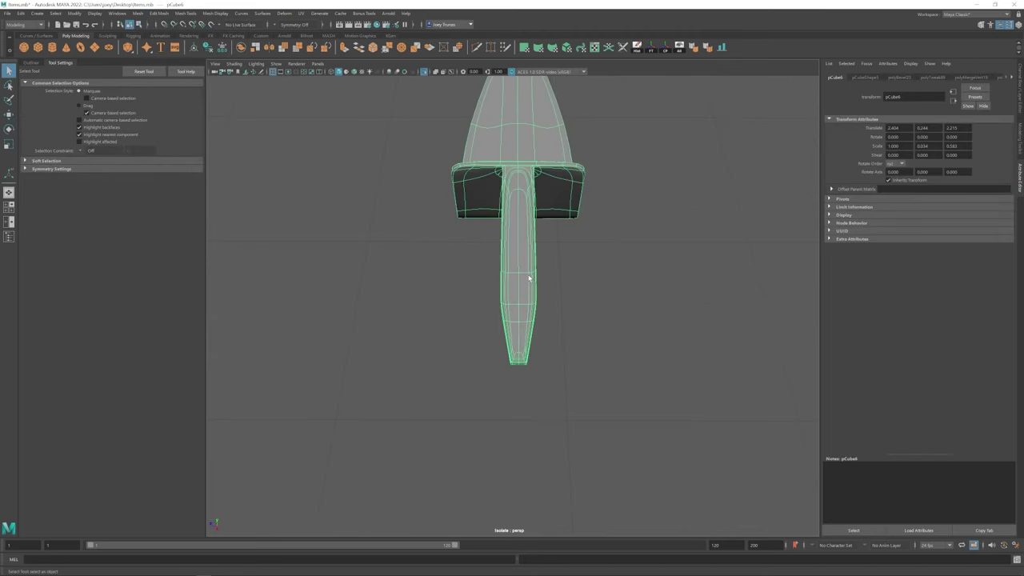
pyautogui.hotkey('ctrl', 'z')
pyautogui.hotkey('ctrl', 'z')
pyautogui.hotkey('ctrl', 'z')
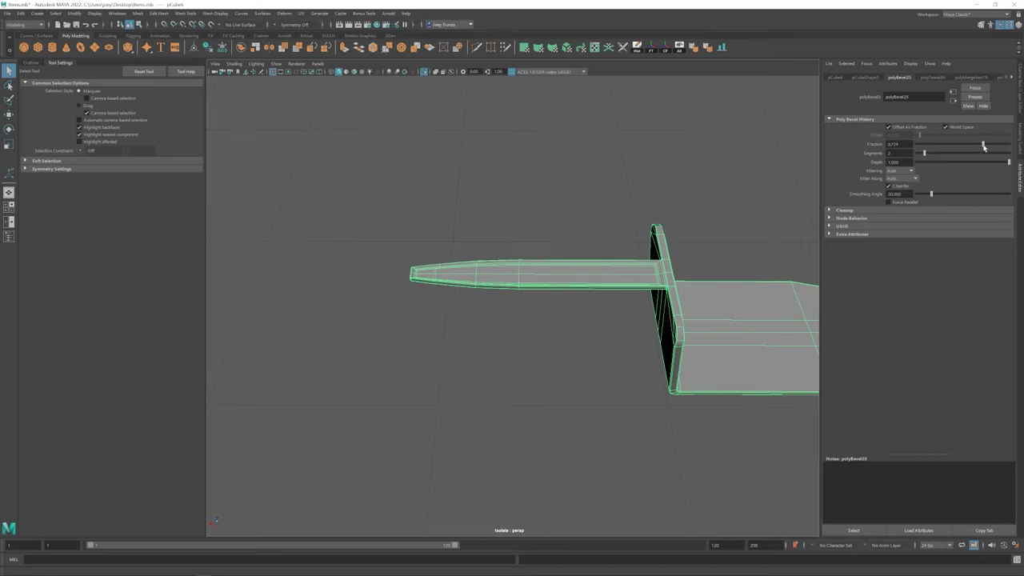
pyautogui.moveTo(983, 147); pyautogui.dragTo(983, 146)
# - Pull the two vertices near the blade tip together into a point
pyautogui.keyDown('alt'); pyautogui.moveTo(640, 240); pyautogui.dragTo(598, 324); pyautogui.keyUp('alt')
pyautogui.press('F9')
pyautogui.press('r')
pyautogui.moveTo(550, 366); pyautogui.dragTo(578, 212)
pyautogui.press('w')
pyautogui.press('F8')
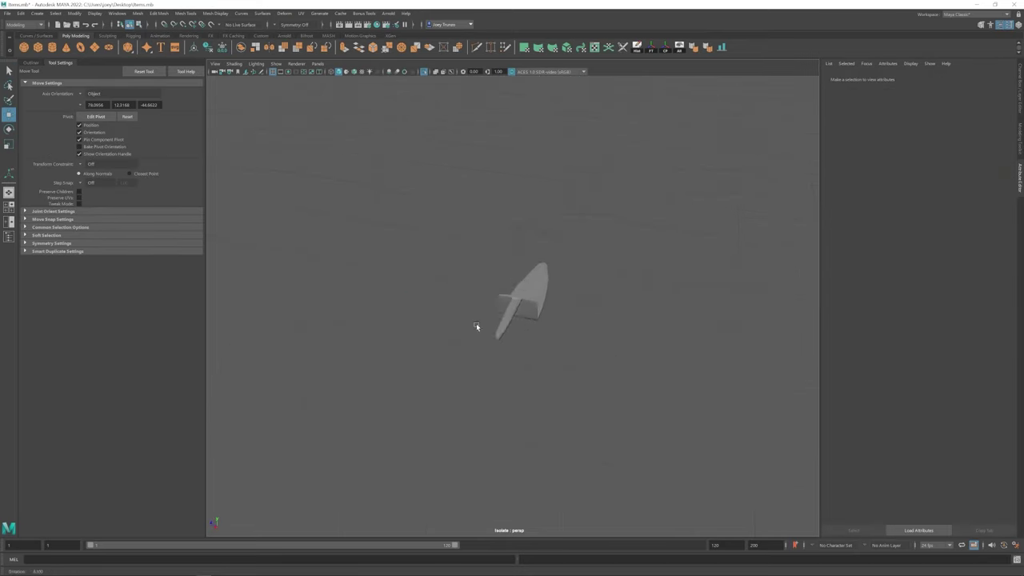
# - Exit isolate view and check the knife among the other utensils on the board
pyautogui.hotkey('ctrl', '1')
pyautogui.click(481, 311)
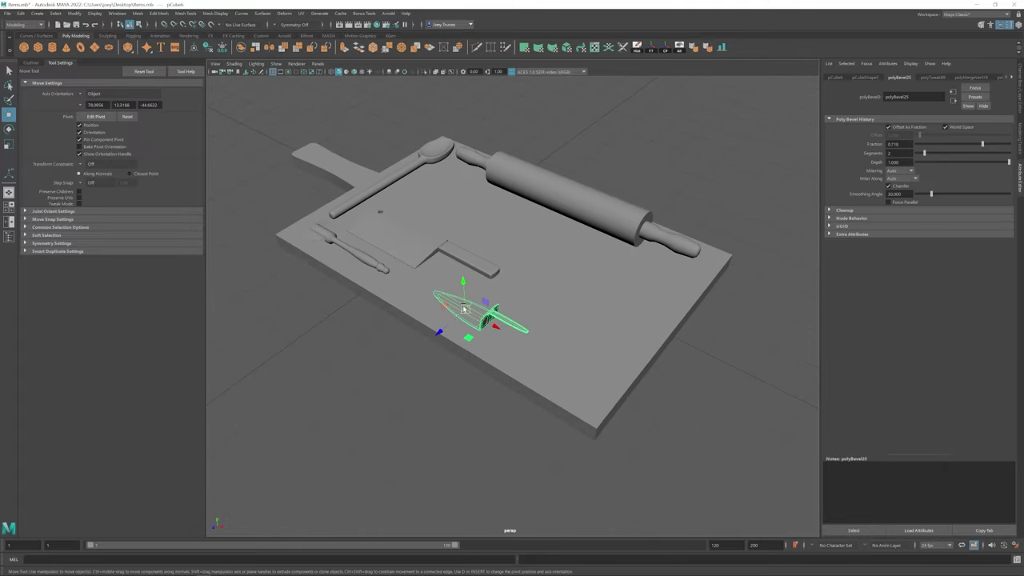
pyautogui.keyDown('alt'); pyautogui.moveTo(481, 310); pyautogui.dragTo(555, 360); pyautogui.keyUp('alt')
pyautogui.press('r')
pyautogui.press('w')
pyautogui.click(480, 296)
pyautogui.click(453, 320)
pyautogui.press('r')
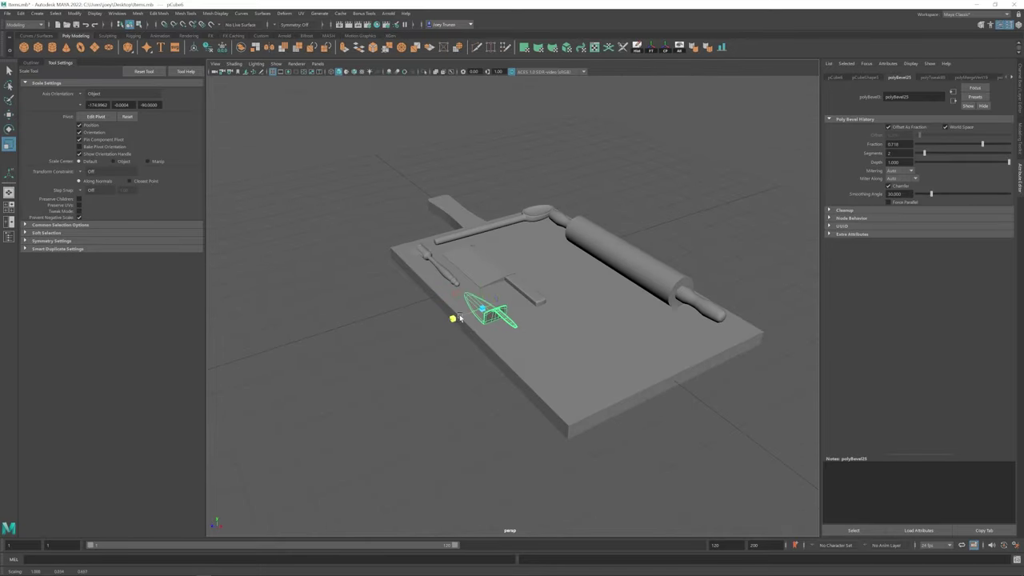
pyautogui.keyDown('alt'); pyautogui.moveTo(453, 320); pyautogui.dragTo(492, 356); pyautogui.keyUp('alt')
# - Reselect the small knife and inspect its vertices close up
pyautogui.click(508, 304)
pyautogui.press('w')
pyautogui.press('F9')
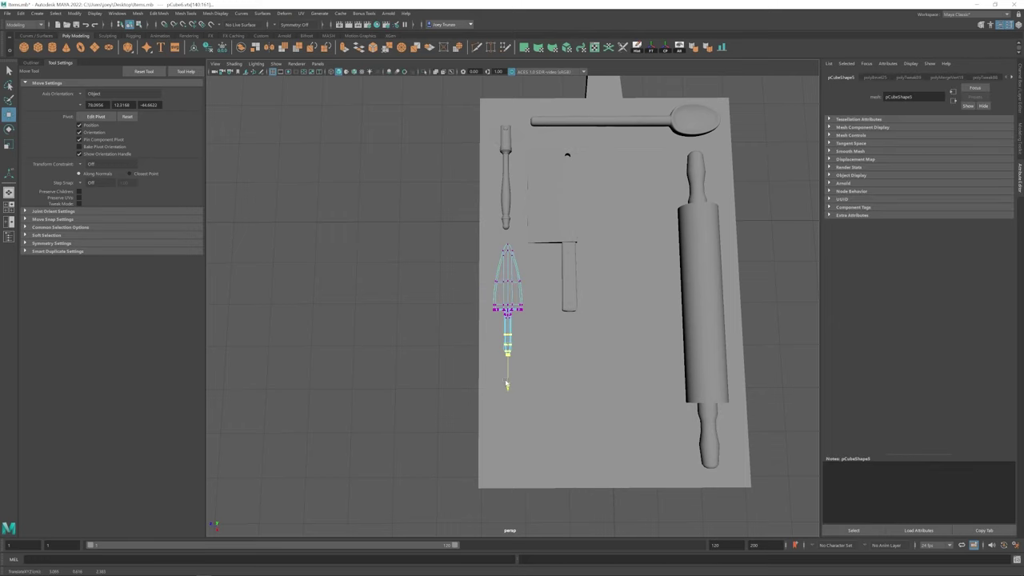
pyautogui.scroll(3, 546, 346)
pyautogui.scroll(-4, 559, 319)
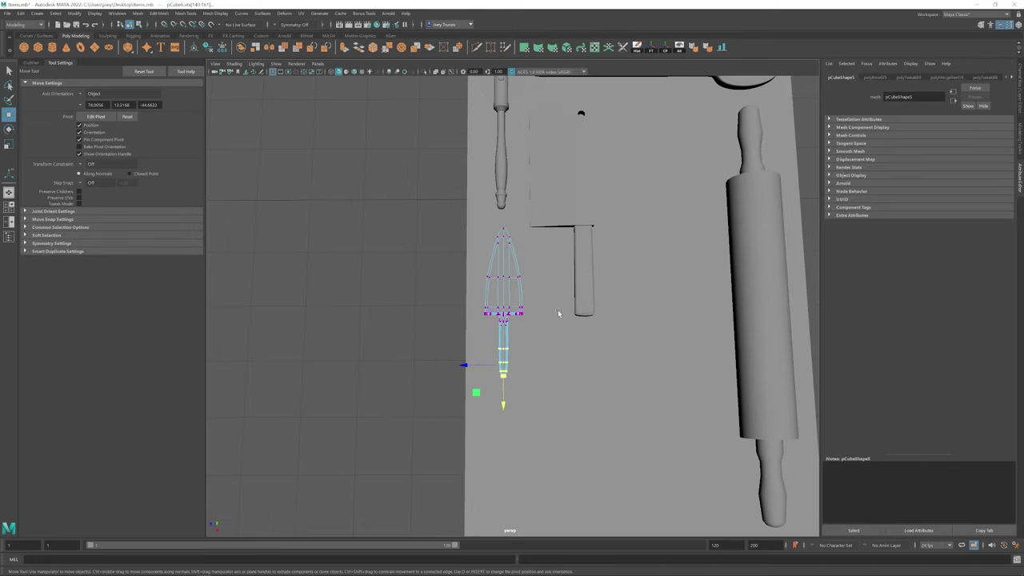
pyautogui.scroll(5, 503, 263)
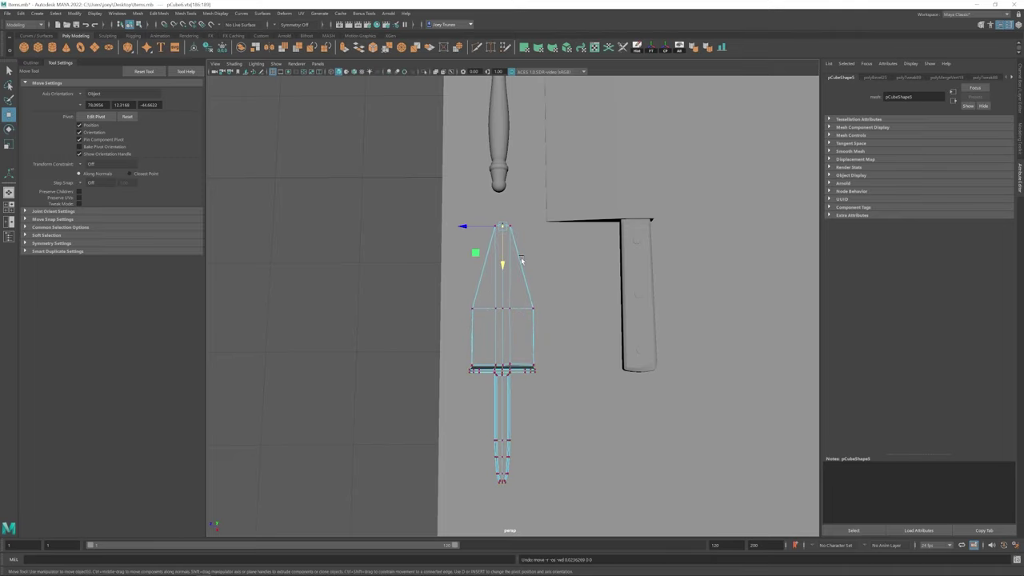
pyautogui.scroll(-5, 521, 260)
pyautogui.press('F8')
pyautogui.keyDown('alt'); pyautogui.moveTo(529, 304); pyautogui.dragTo(591, 279); pyautogui.keyUp('alt')
# - Save the full board scene to Items.mb
pyautogui.click(591, 279)
pyautogui.click(598, 388)
pyautogui.press('q')
pyautogui.hotkey('ctrl', 's')
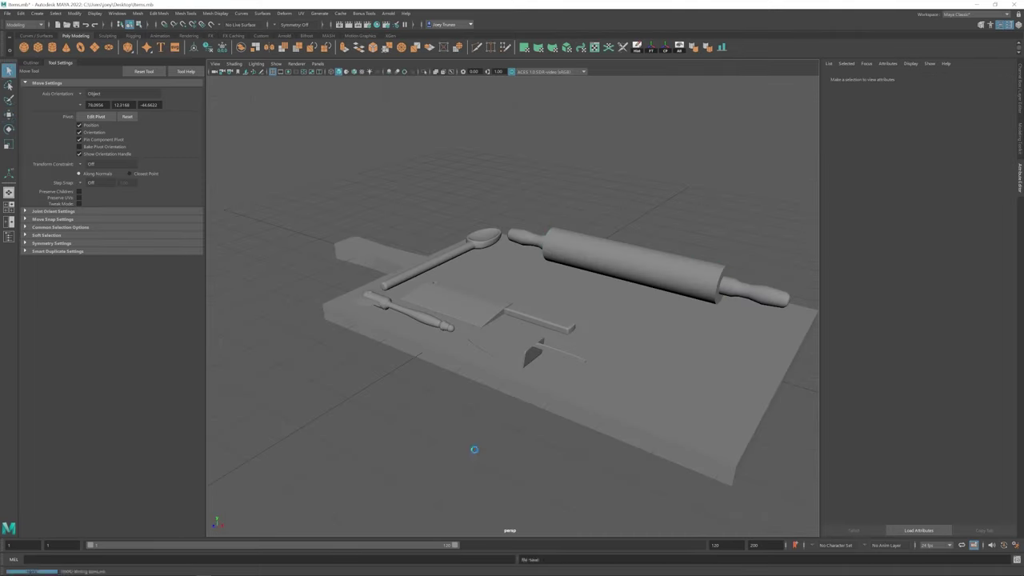
pyautogui.press('w')
pyautogui.keyDown('alt'); pyautogui.moveTo(474, 450); pyautogui.dragTo(480, 297); pyautogui.keyUp('alt')
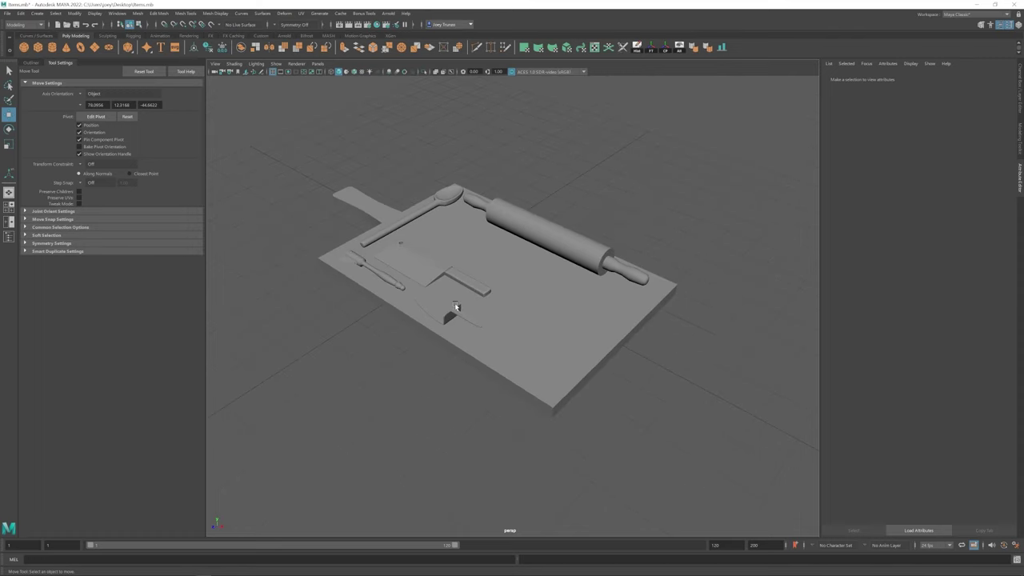
# - Select the cleaver blade and insert an edge loop along its sloped bevel
pyautogui.scroll(5, 480, 296)
pyautogui.click(480, 255)
pyautogui.scroll(2, 480, 255)
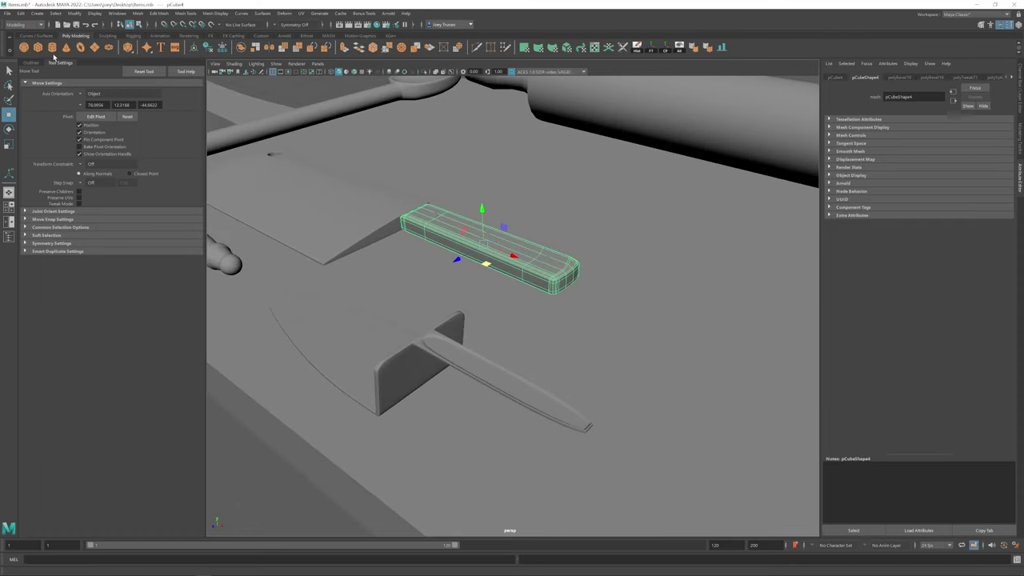
pyautogui.click(339, 204)
pyautogui.scroll(-3, 482, 285)
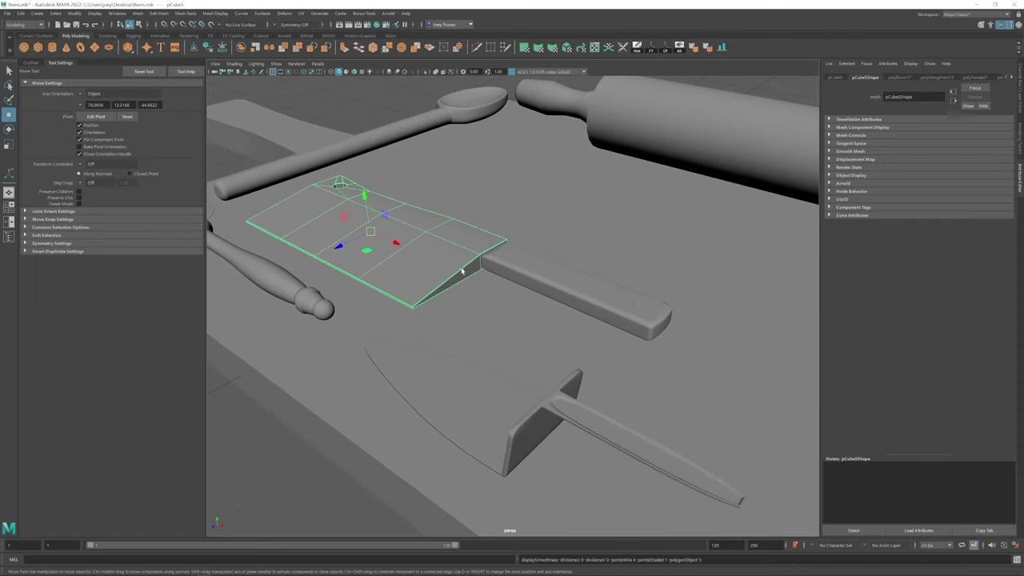
pyautogui.scroll(3, 287, 108)
pyautogui.click(185, 13)
pyautogui.click(200, 81)
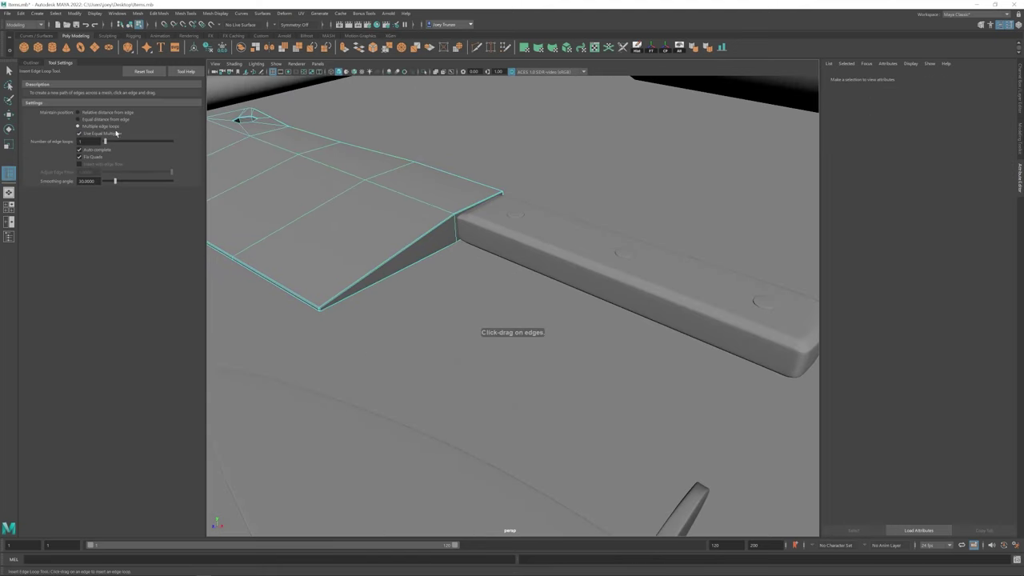
pyautogui.click(434, 242)
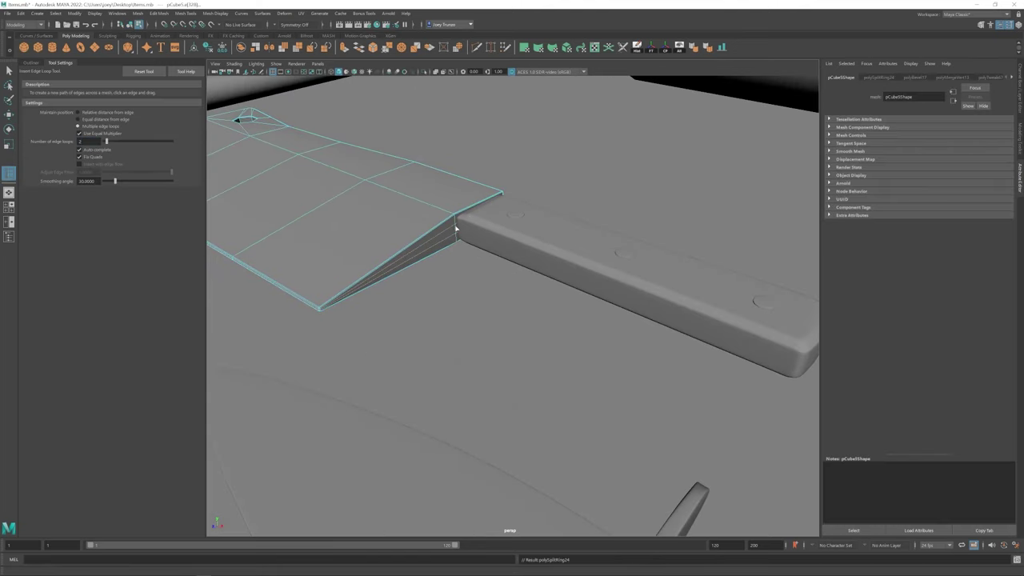
pyautogui.press('r')
pyautogui.press('w')
pyautogui.keyDown('alt'); pyautogui.moveTo(384, 288); pyautogui.dragTo(435, 294); pyautogui.keyUp('alt')
# - Frame the cleaver blade and multi-cut a new edge on its slope near the handle
pyautogui.press('F8')
pyautogui.keyDown('alt'); pyautogui.moveTo(505, 316); pyautogui.dragTo(352, 328); pyautogui.keyUp('alt')
pyautogui.click(464, 277)
pyautogui.press('f')
pyautogui.press('F11')
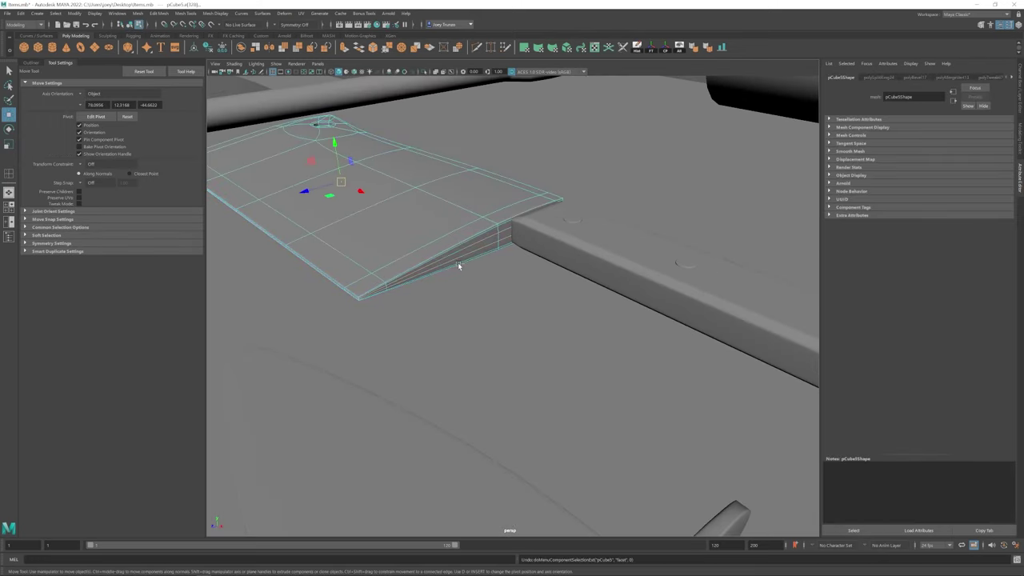
pyautogui.keyDown('alt'); pyautogui.moveTo(407, 259); pyautogui.dragTo(385, 416); pyautogui.keyUp('alt')
pyautogui.moveTo(385, 416); pyautogui.dragTo(535, 276)
pyautogui.press('F8')
pyautogui.press('w')
pyautogui.scroll(5, 534, 276)
pyautogui.click(488, 48)
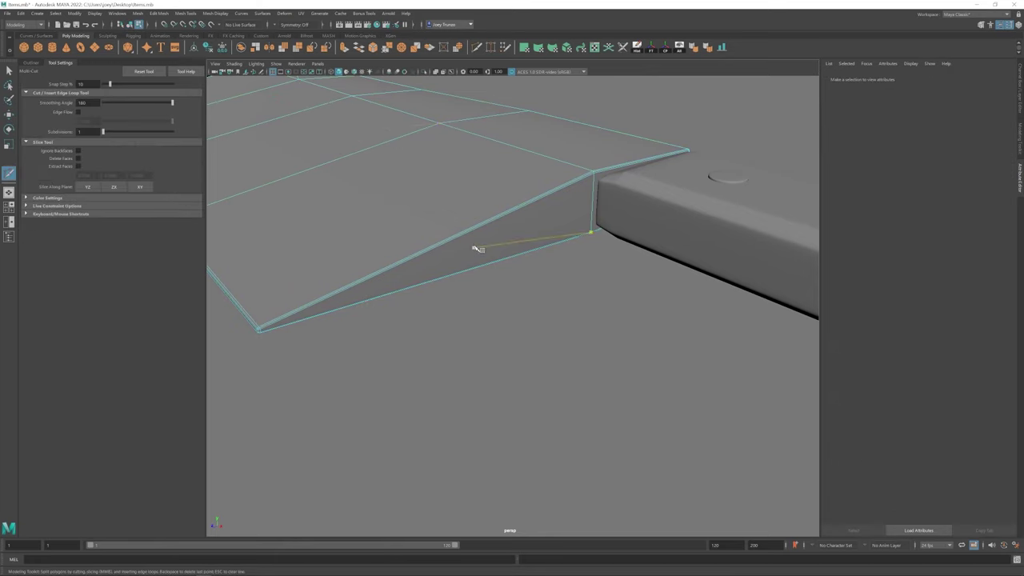
pyautogui.press('Escape')
pyautogui.press('w')
pyautogui.keyDown('alt'); pyautogui.moveTo(709, 174); pyautogui.dragTo(469, 270); pyautogui.keyUp('alt')
pyautogui.scroll(5, 538, 212)
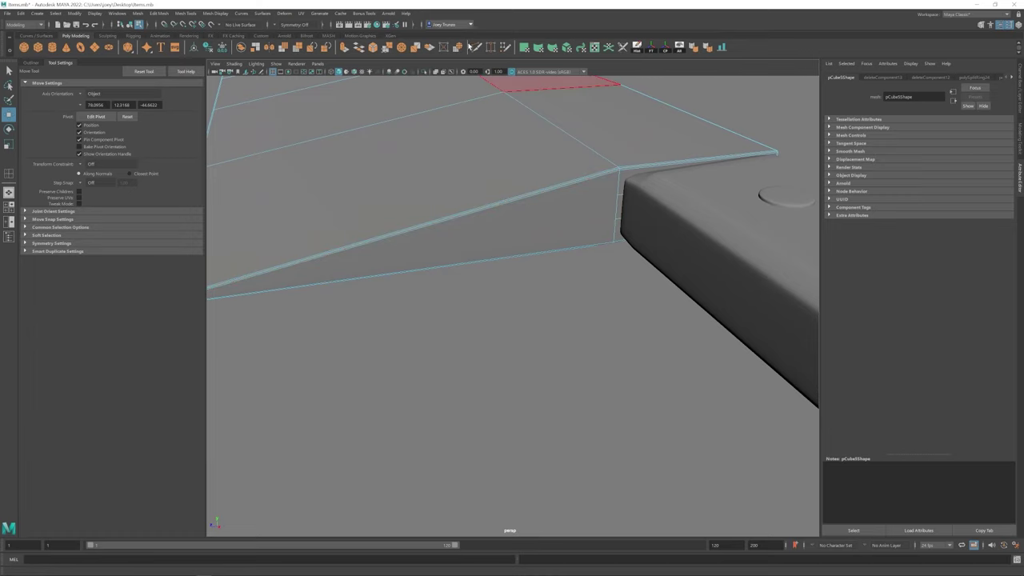
# - Multi-cut near the blade edge, then select the cleaver handle standing vertical
pyautogui.click(472, 46)
pyautogui.keyDown('alt'); pyautogui.moveTo(528, 240); pyautogui.dragTo(727, 182); pyautogui.keyUp('alt')
pyautogui.press('w')
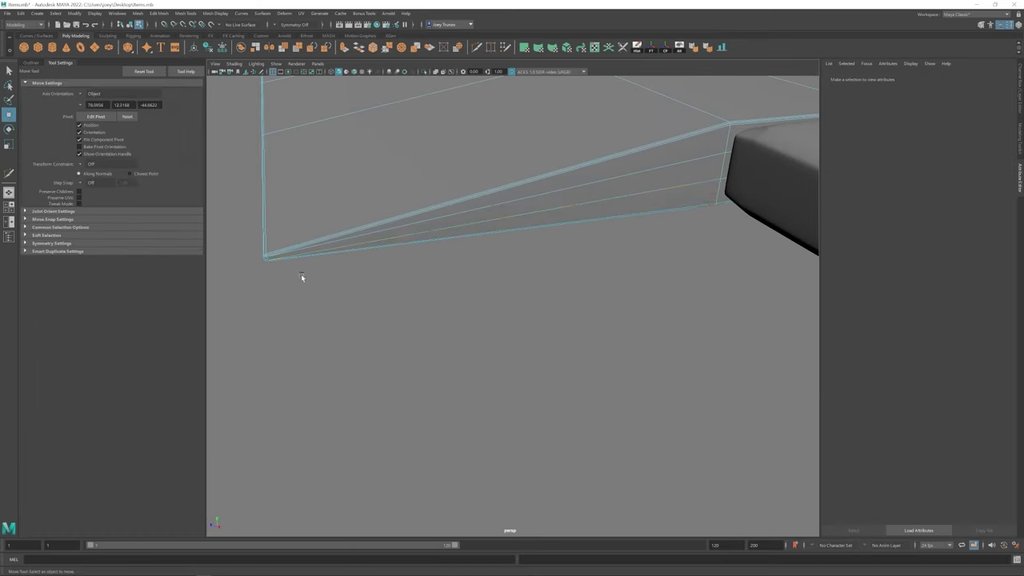
pyautogui.keyDown('alt'); pyautogui.moveTo(299, 277); pyautogui.dragTo(686, 343); pyautogui.keyUp('alt')
pyautogui.click(624, 228)
pyautogui.scroll(3, 456, 306)
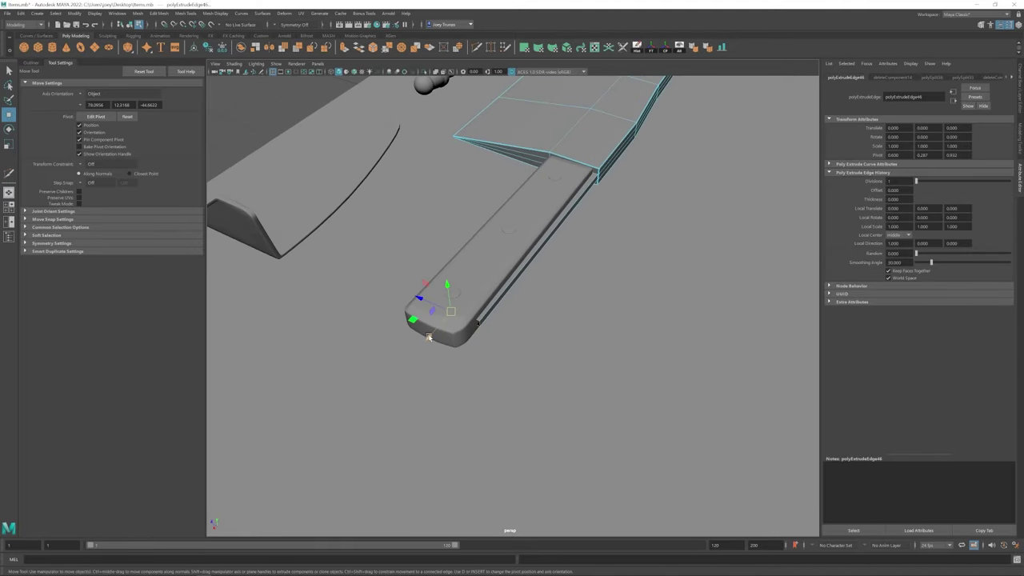
pyautogui.keyDown('alt'); pyautogui.moveTo(422, 363); pyautogui.dragTo(476, 205); pyautogui.keyUp('alt')
pyautogui.click(542, 223)
pyautogui.scroll(-5, 476, 206)
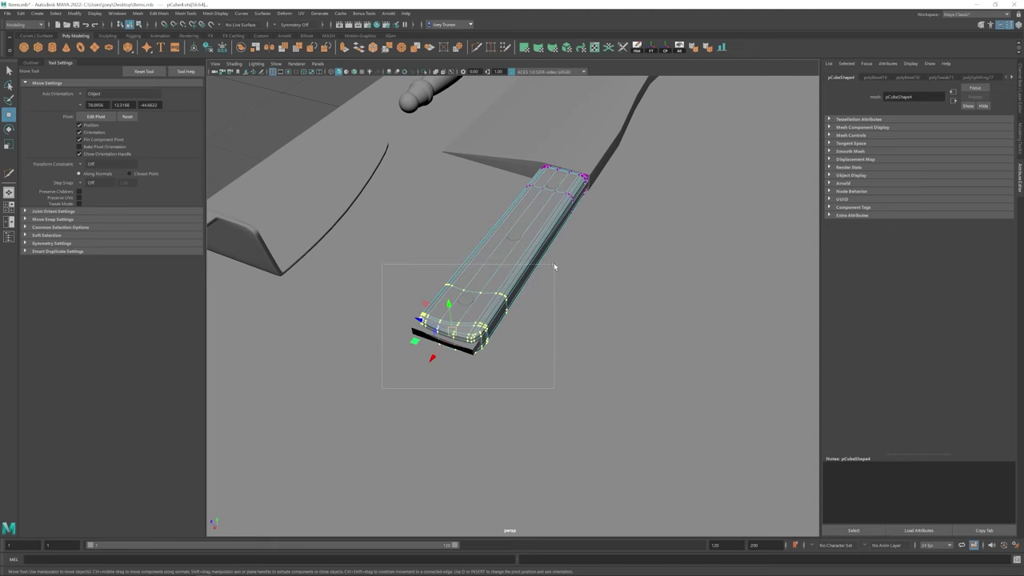
# - Cap the open tang end beneath the handle with Fill Hole
pyautogui.moveTo(555, 267); pyautogui.dragTo(554, 267)
pyautogui.scroll(3, 387, 332)
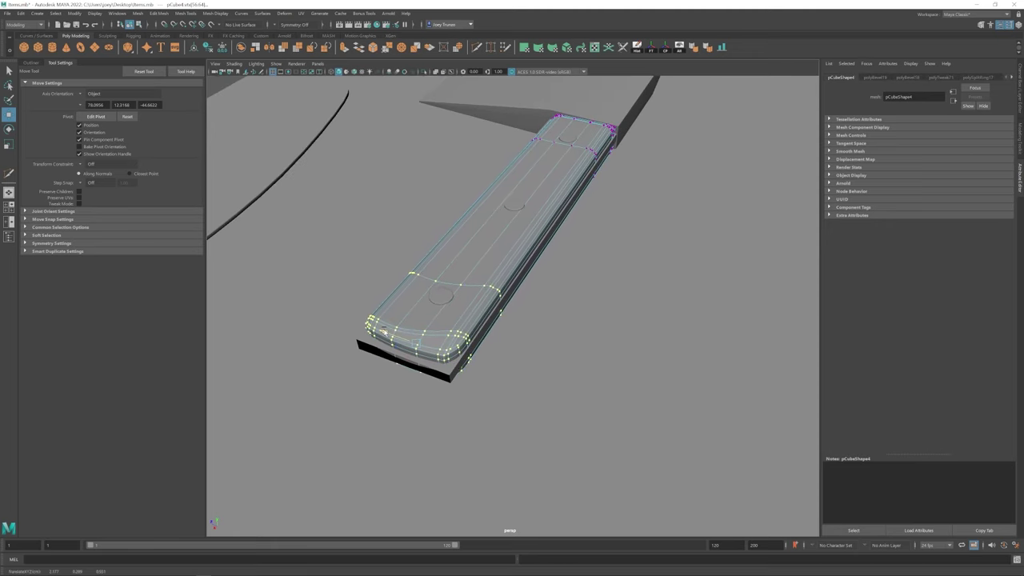
pyautogui.moveTo(382, 330); pyautogui.dragTo(365, 316, button='right')
pyautogui.keyDown('shift'); pyautogui.moveTo(420, 344); pyautogui.dragTo(424, 416, button='right'); pyautogui.keyUp('shift')
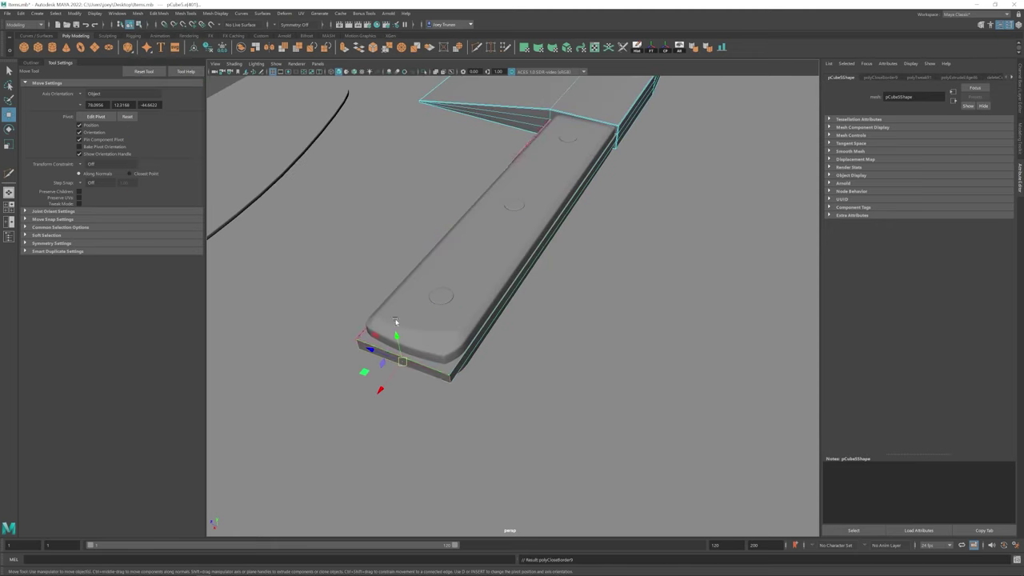
# - Bevel the capped tang end at a 0.5 fraction and pick its end edges
pyautogui.click(160, 13)
pyautogui.click(172, 45)
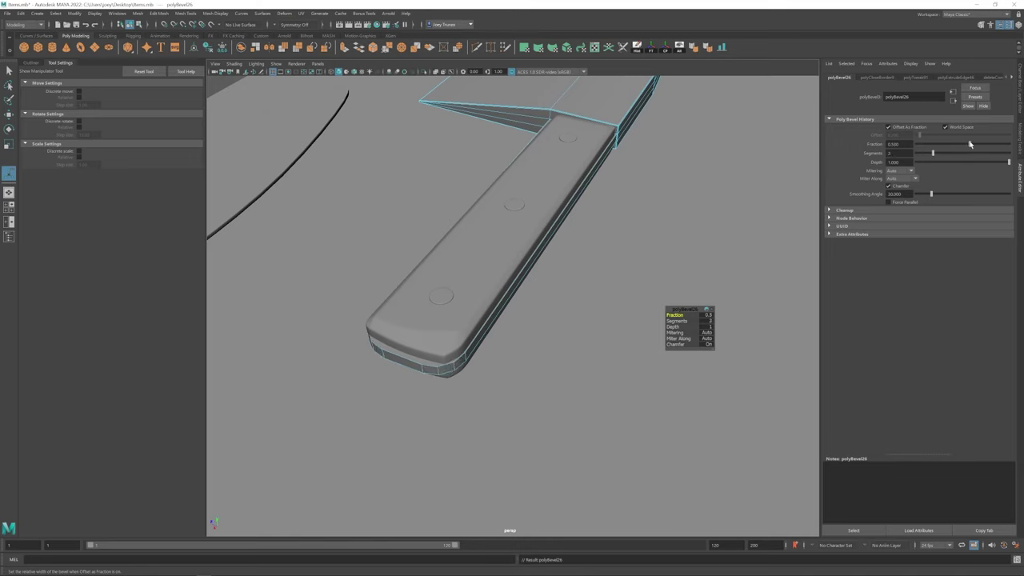
pyautogui.press('w')
pyautogui.click(432, 371)
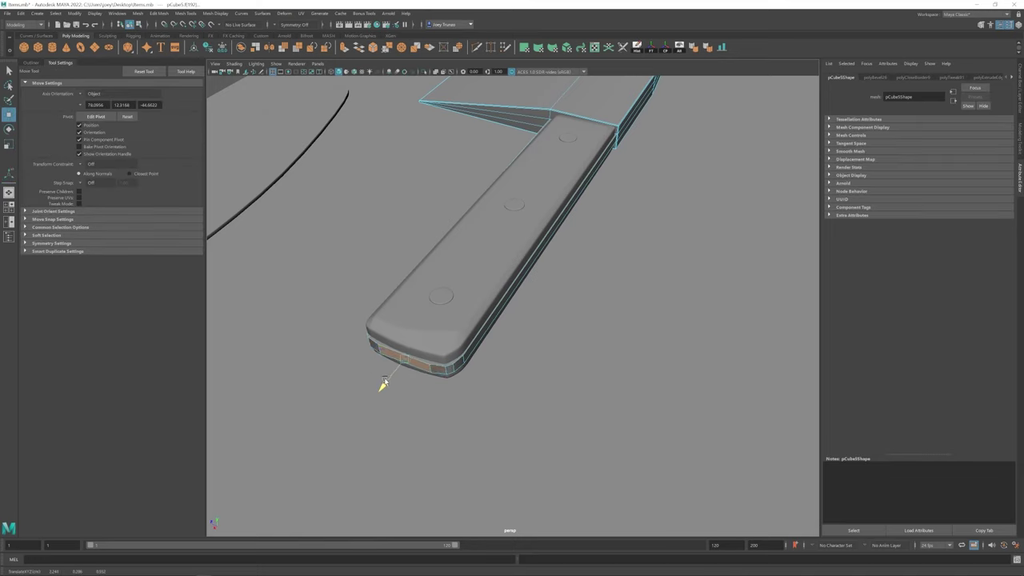
pyautogui.moveTo(383, 385)
pyautogui.keyDown('shift'); pyautogui.mouseDown(button='right')
pyautogui.moveTo(377, 376)
pyautogui.moveTo(385, 385)
pyautogui.mouseUp(button='right'); pyautogui.keyUp('shift')
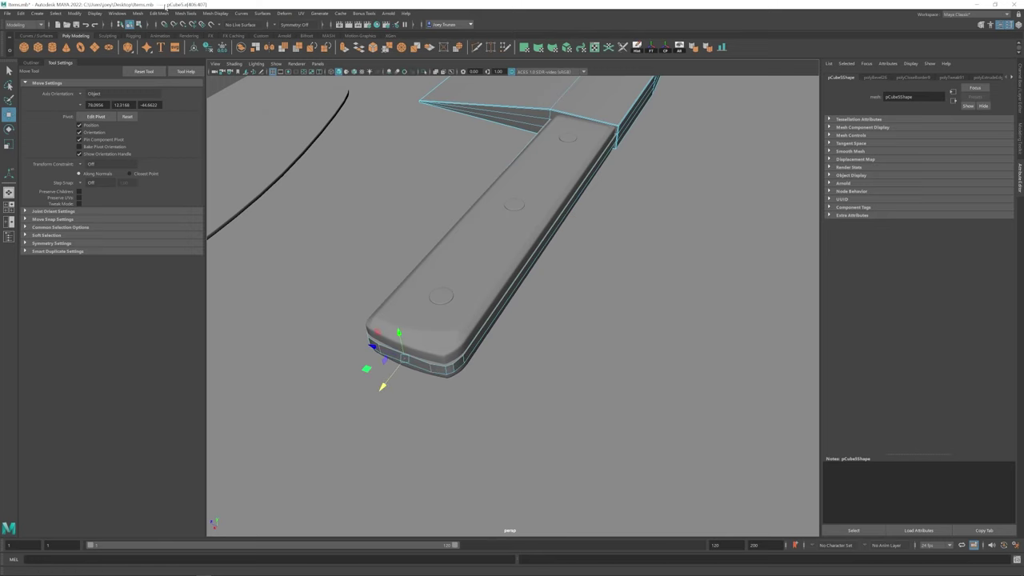
pyautogui.press('q')
pyautogui.click(400, 355)
pyautogui.keyDown('alt'); pyautogui.moveTo(389, 366); pyautogui.dragTo(517, 324); pyautogui.keyUp('alt')
# - Select the cleaver at its handle corner and isolate it in the viewport
pyautogui.press('w')
pyautogui.keyDown('shift'); pyautogui.moveTo(517, 324); pyautogui.dragTo(483, 346, button='right'); pyautogui.keyUp('shift')
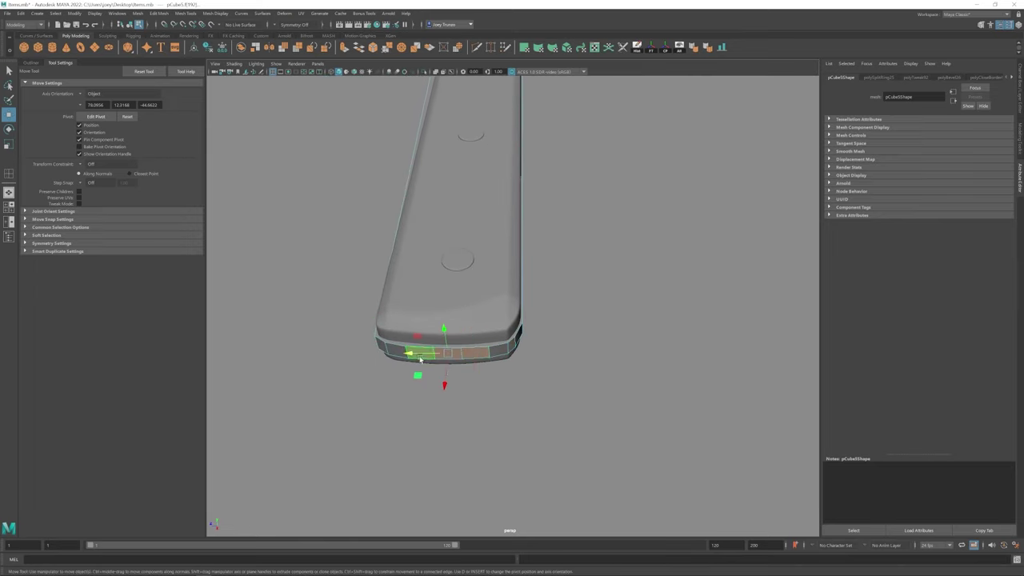
pyautogui.keyDown('alt'); pyautogui.moveTo(376, 373); pyautogui.dragTo(441, 93); pyautogui.keyUp('alt')
pyautogui.click(453, 114)
pyautogui.press('F8')
pyautogui.hotkey('ctrl', '1')
# - Cut a new edge across the cleaver handle and frame it
pyautogui.keyDown('alt'); pyautogui.moveTo(440, 208); pyautogui.dragTo(606, 341); pyautogui.keyUp('alt')
pyautogui.click(496, 268)
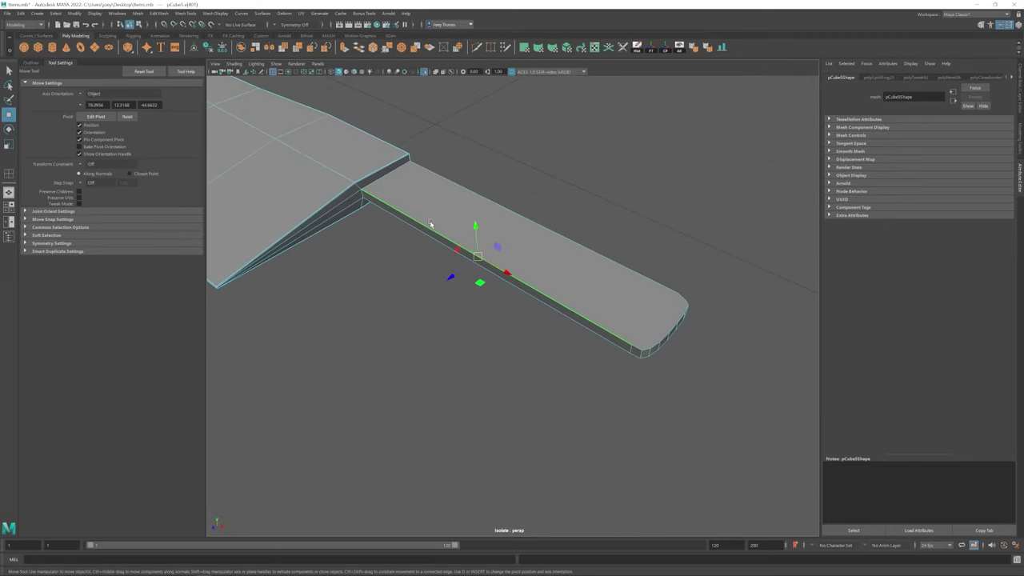
pyautogui.keyDown('alt'); pyautogui.moveTo(496, 268); pyautogui.dragTo(542, 96); pyautogui.keyUp('alt')
pyautogui.keyDown('shift'); pyautogui.moveTo(560, 304); pyautogui.dragTo(597, 318, button='right'); pyautogui.keyUp('shift')
pyautogui.keyDown('alt'); pyautogui.moveTo(652, 289); pyautogui.dragTo(496, 248); pyautogui.keyUp('alt')
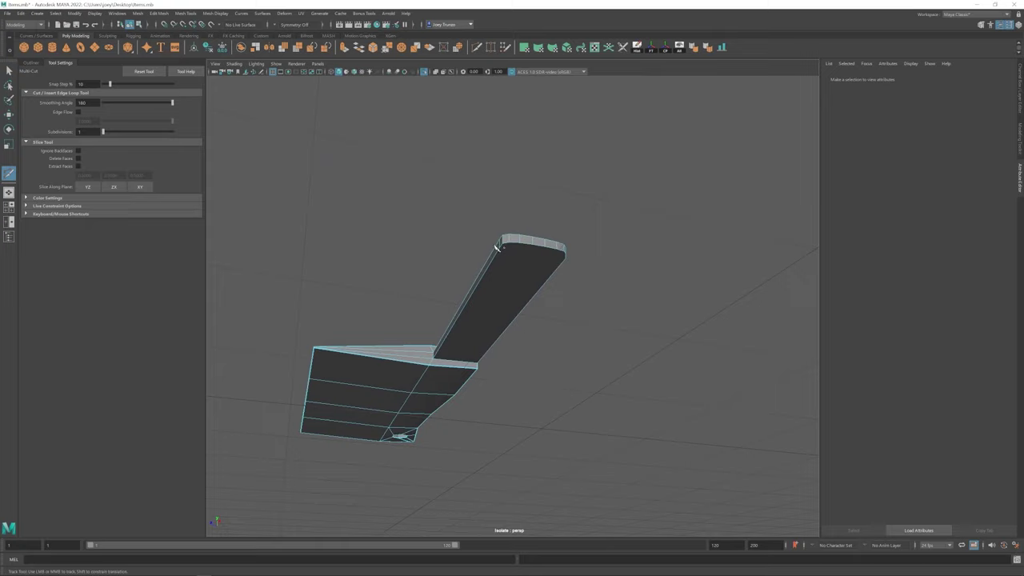
pyautogui.click(566, 262)
pyautogui.press('w')
pyautogui.keyDown('alt'); pyautogui.moveTo(566, 261); pyautogui.dragTo(488, 296); pyautogui.keyUp('alt')
pyautogui.press('f')
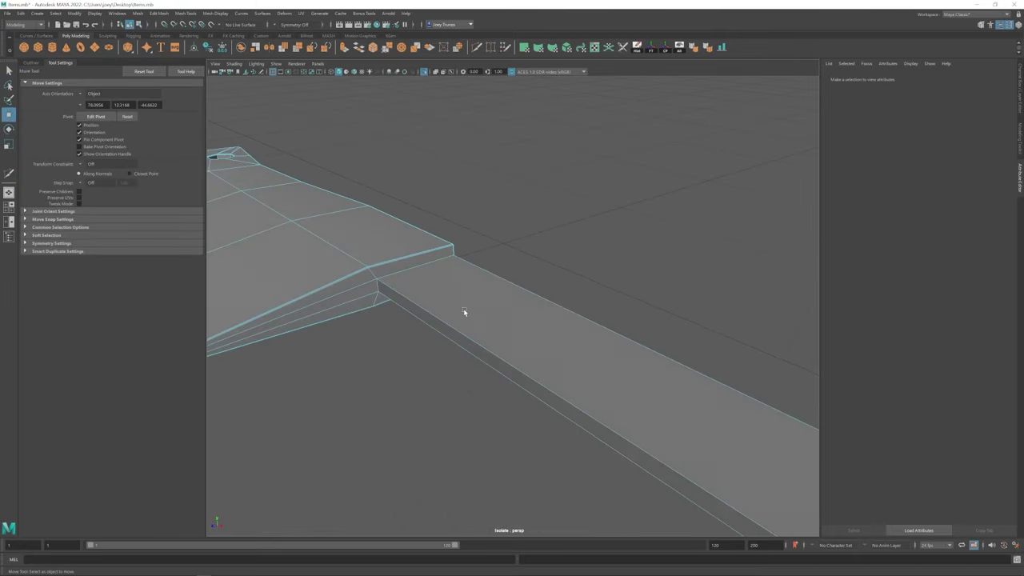
pyautogui.keyDown('alt'); pyautogui.moveTo(402, 320); pyautogui.dragTo(425, 332); pyautogui.keyUp('alt')
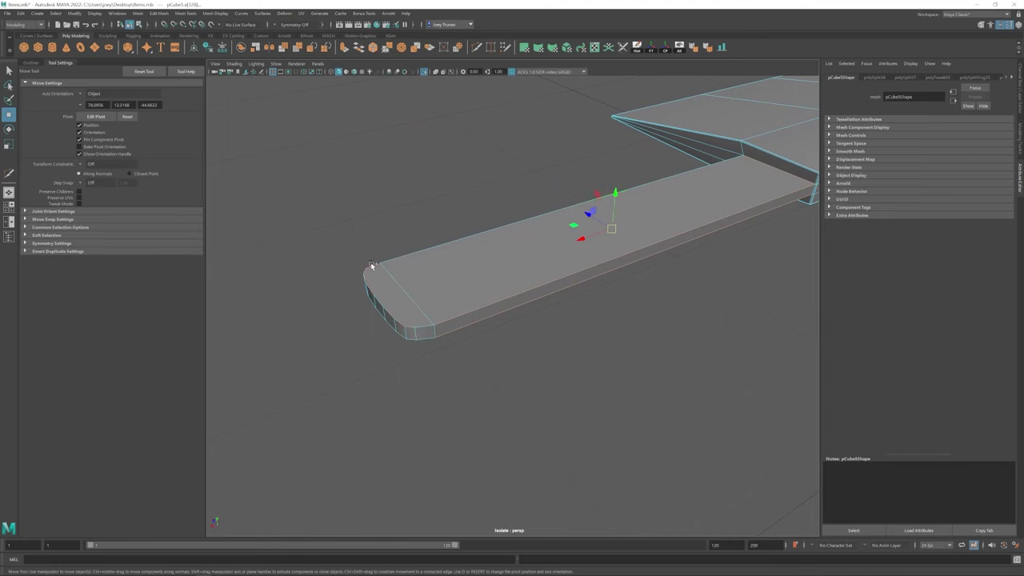
# - Bevel the handle-tip edges into a two-segment, 0.5-fraction bevel
pyautogui.keyDown('alt'); pyautogui.moveTo(372, 265); pyautogui.dragTo(517, 337); pyautogui.keyUp('alt')
pyautogui.keyDown('alt'); pyautogui.moveTo(405, 318); pyautogui.dragTo(578, 350); pyautogui.keyUp('alt')
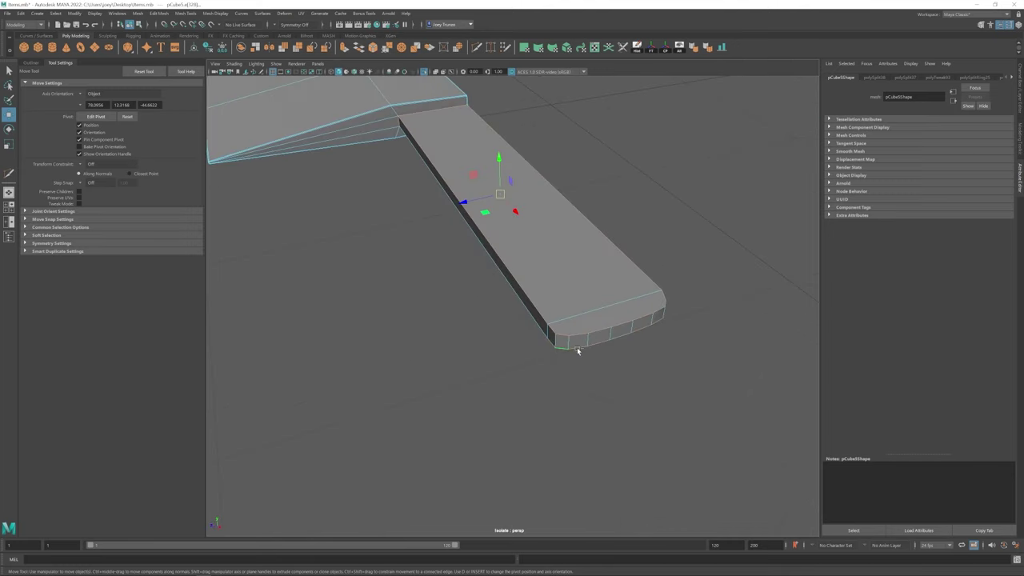
pyautogui.keyDown('alt'); pyautogui.moveTo(408, 222); pyautogui.dragTo(581, 381); pyautogui.keyUp('alt')
pyautogui.click(158, 13)
pyautogui.click(172, 49)
pyautogui.press('w')
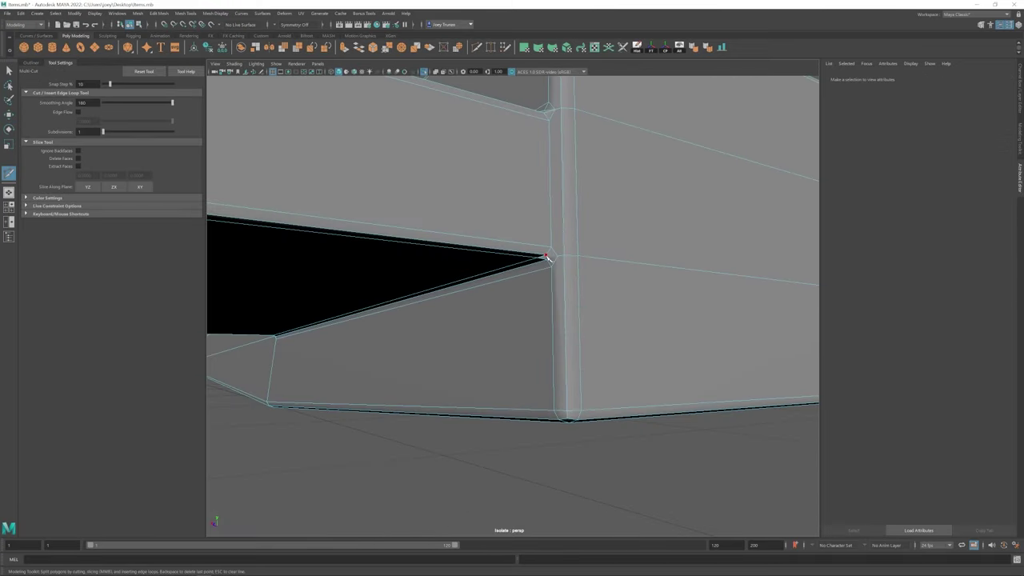
pyautogui.keyDown('alt'); pyautogui.moveTo(559, 265); pyautogui.dragTo(532, 261); pyautogui.keyUp('alt')
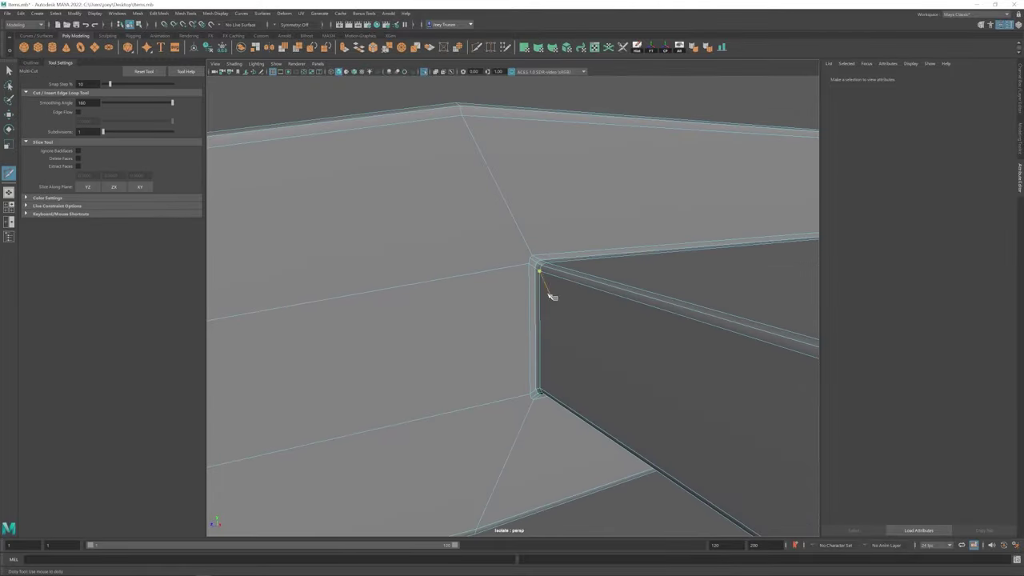
pyautogui.keyDown('alt'); pyautogui.moveTo(553, 297); pyautogui.dragTo(475, 300); pyautogui.keyUp('alt')
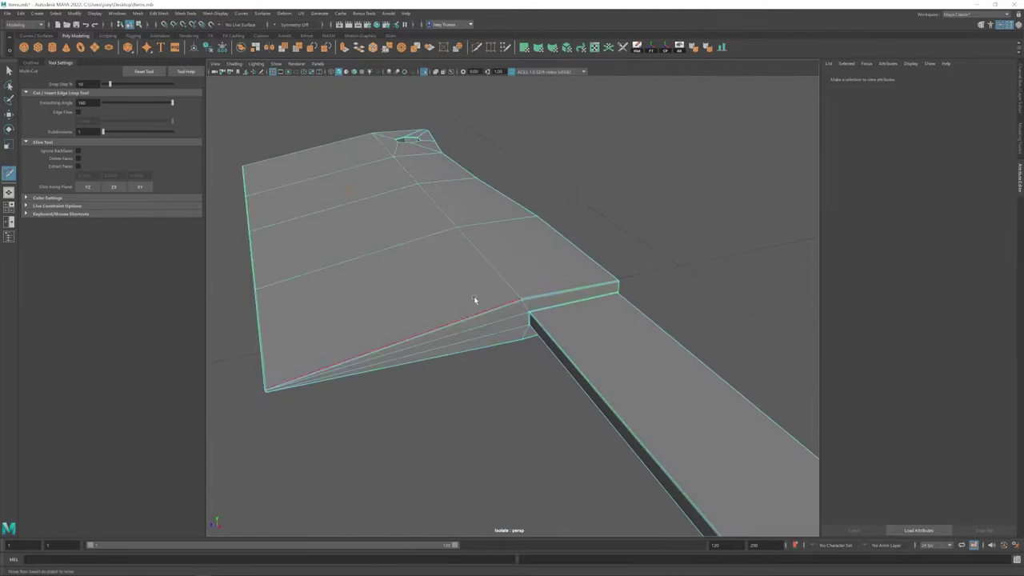
# - Exit Isolate Select, then select the cleaver and isolate it again
pyautogui.press('w')
pyautogui.keyDown('alt'); pyautogui.moveTo(474, 300); pyautogui.dragTo(419, 299, button='right'); pyautogui.keyUp('alt')
pyautogui.hotkey('ctrl', '1')
pyautogui.keyDown('alt'); pyautogui.moveTo(419, 299); pyautogui.dragTo(444, 319); pyautogui.keyUp('alt')
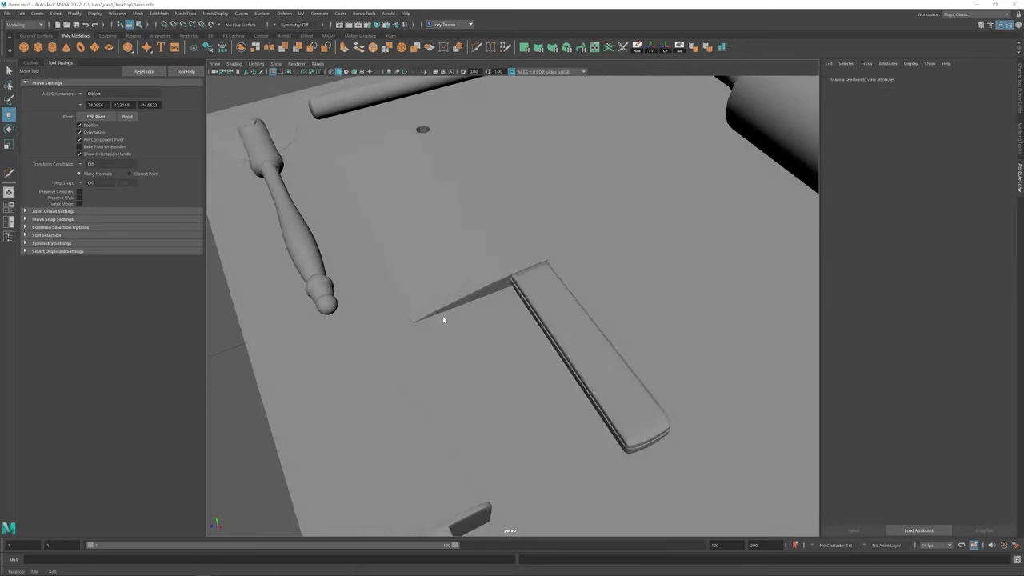
pyautogui.click(443, 319)
pyautogui.hotkey('ctrl', '1')
pyautogui.scroll(3, 512, 305)
# - Activate Multi-Cut and orbit to a face-on view of the blade side
pyautogui.hotkey('ctrl', 'e')
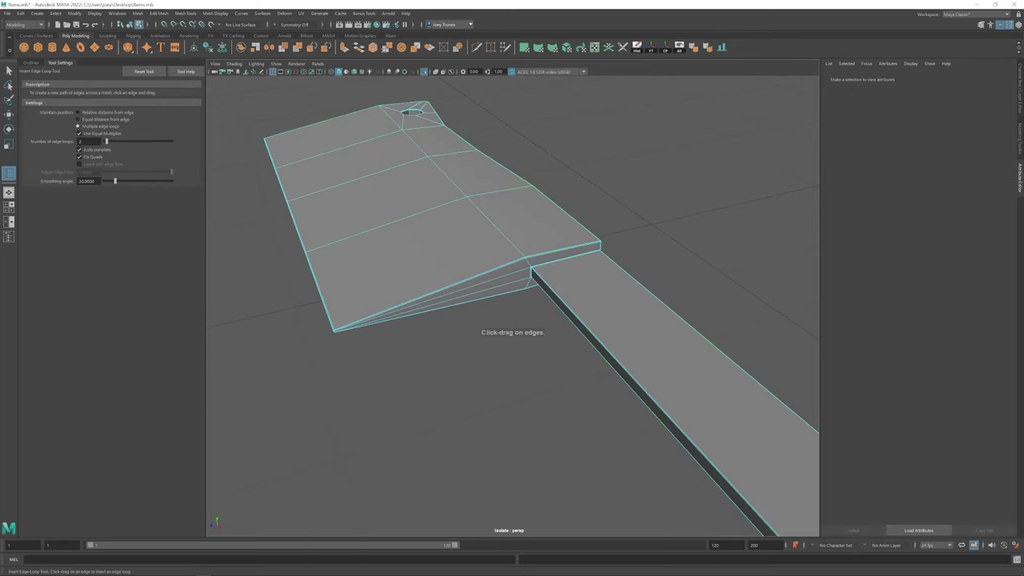
pyautogui.scroll(3, 442, 311)
pyautogui.press('g')
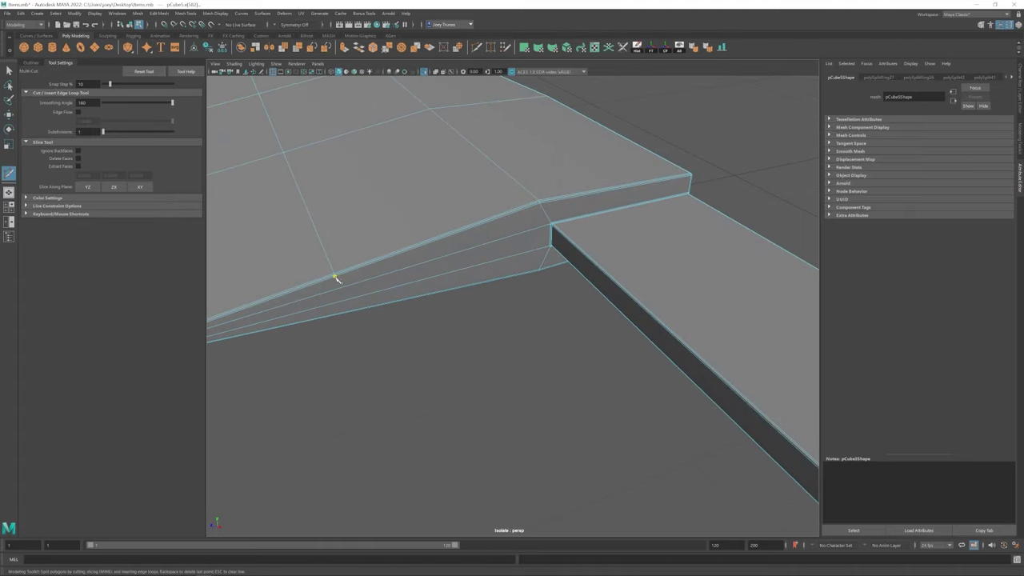
pyautogui.scroll(2, 611, 248)
pyautogui.scroll(-3, 573, 196)
pyautogui.keyDown('alt'); pyautogui.moveTo(373, 313); pyautogui.dragTo(399, 262); pyautogui.keyUp('alt')
pyautogui.scroll(3, 712, 214)
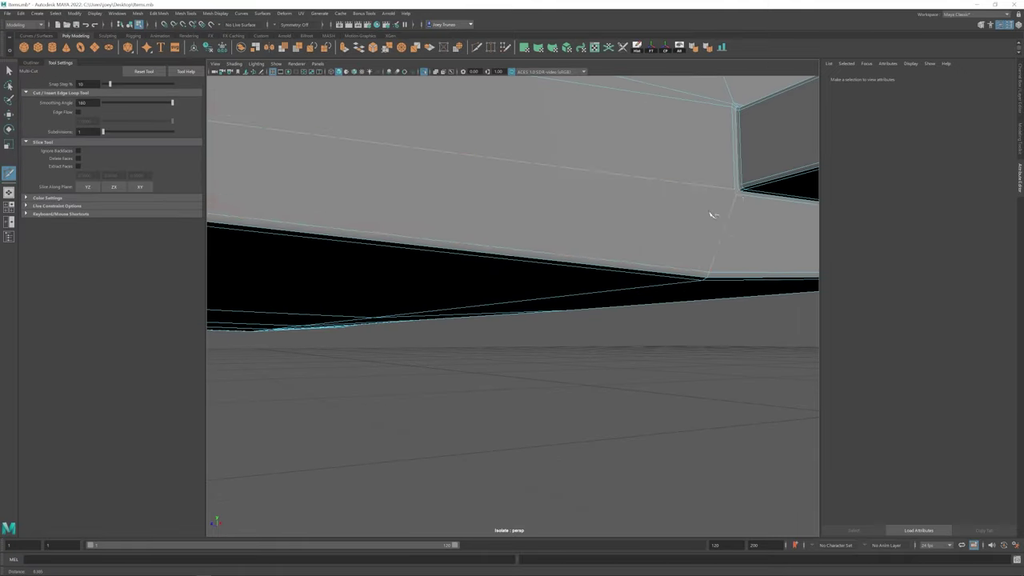
pyautogui.keyDown('alt'); pyautogui.moveTo(738, 194); pyautogui.dragTo(372, 331); pyautogui.keyUp('alt')
pyautogui.keyDown('shift'); pyautogui.moveTo(372, 332); pyautogui.dragTo(265, 322, button='right'); pyautogui.keyUp('shift')
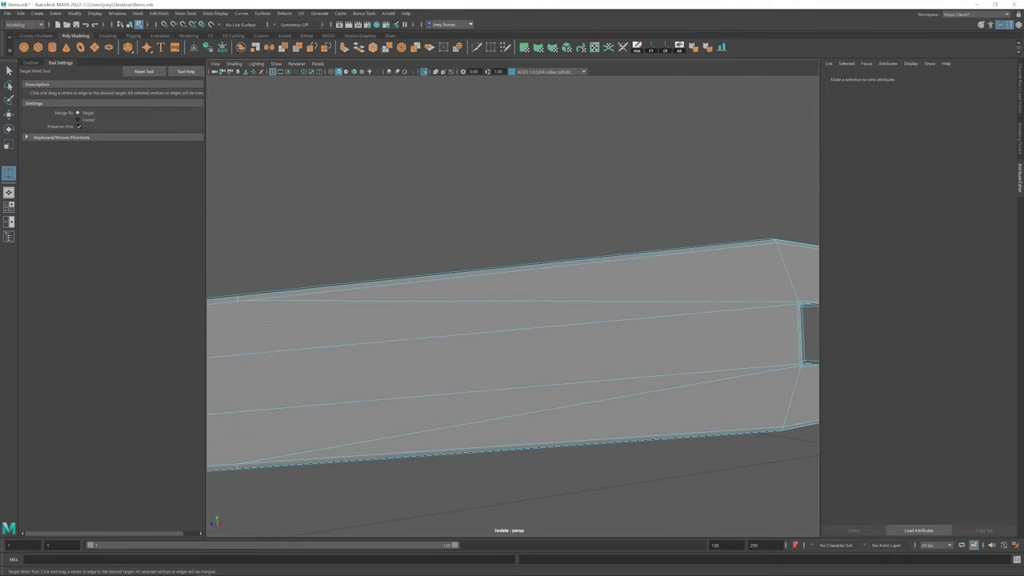
pyautogui.keyDown('alt'); pyautogui.moveTo(432, 321); pyautogui.dragTo(412, 341); pyautogui.keyUp('alt')
# - Cut a new edge connecting two opposite vertices along the blade side
pyautogui.scroll(5, 411, 340)
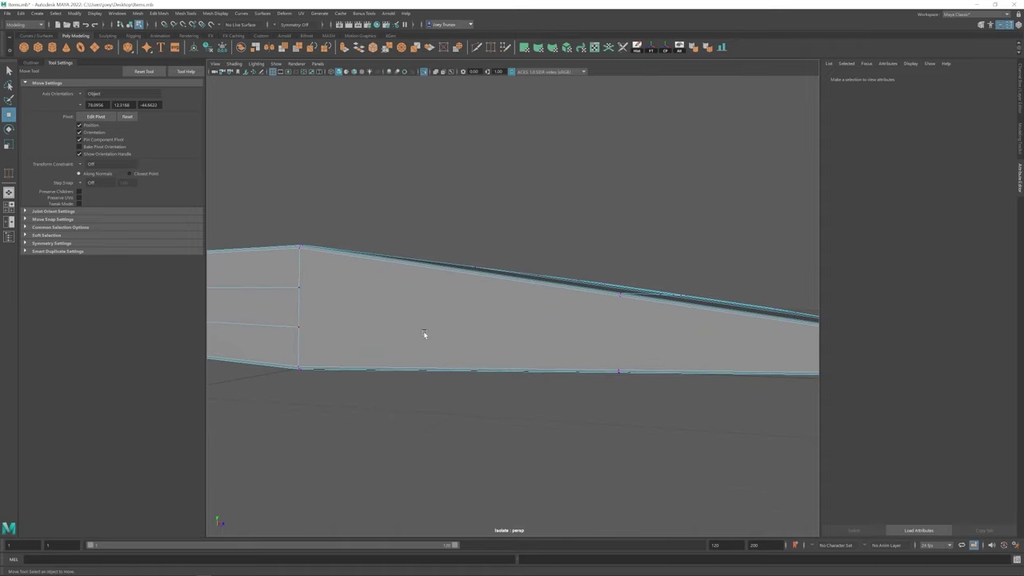
pyautogui.hotkey('ctrl', 'shift', 'x')
pyautogui.click(620, 295)
pyautogui.click(301, 288)
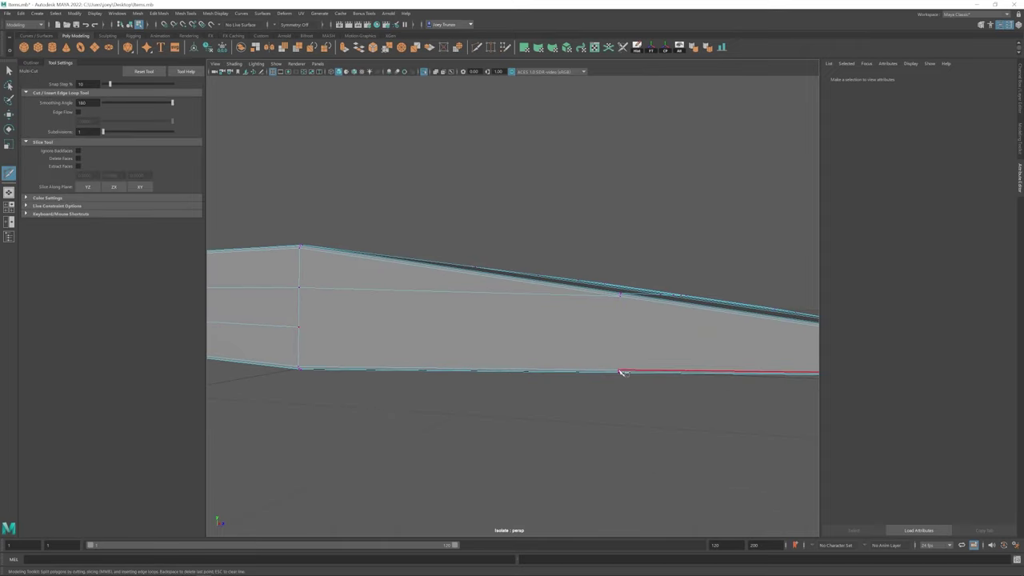
pyautogui.press('q')
pyautogui.keyDown('alt'); pyautogui.moveTo(645, 357); pyautogui.dragTo(437, 290); pyautogui.keyUp('alt')
pyautogui.hotkey('ctrl', 'shift', 'x')
pyautogui.press('w')
# - Select a vertex on the blade edge near the handle for moving
pyautogui.moveTo(466, 328)
pyautogui.keyDown('alt'); pyautogui.mouseDown()
pyautogui.moveTo(496, 360)
pyautogui.moveTo(576, 387)
pyautogui.mouseUp(); pyautogui.keyUp('alt')
pyautogui.scroll(5, 546, 250)
pyautogui.click(545, 251)
pyautogui.keyDown('alt'); pyautogui.moveTo(545, 250); pyautogui.dragTo(512, 196); pyautogui.keyUp('alt')
pyautogui.keyDown('shift'); pyautogui.moveTo(512, 196); pyautogui.dragTo(512, 208, button='right'); pyautogui.keyUp('shift')
pyautogui.keyDown('alt'); pyautogui.moveTo(512, 196); pyautogui.dragTo(525, 200); pyautogui.keyUp('alt')
pyautogui.click(525, 202)
pyautogui.press('w')
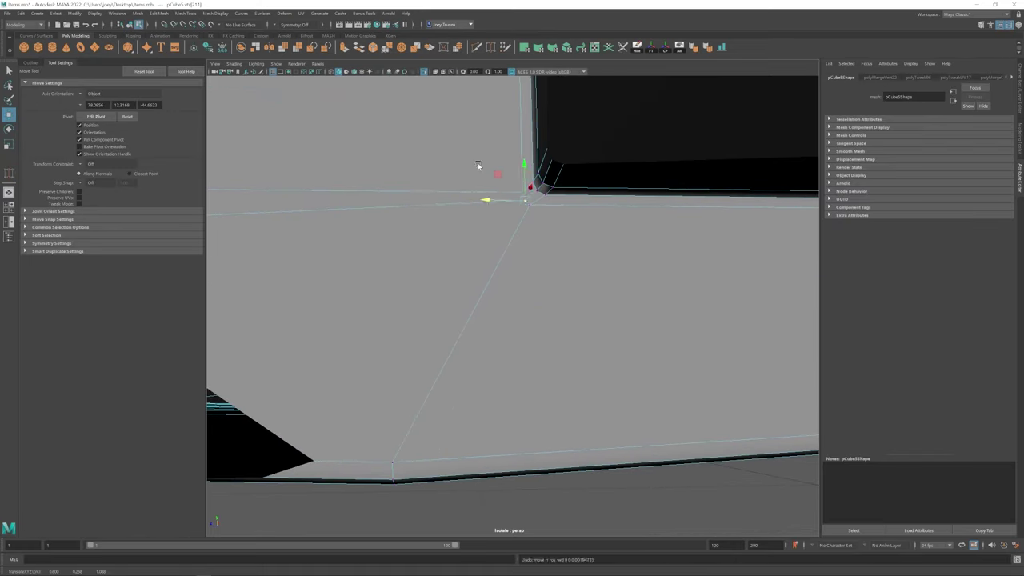
# - Reselect the blade vertices, undoing an accidental deselection
pyautogui.click(515, 251)
pyautogui.keyDown('alt'); pyautogui.moveTo(479, 165); pyautogui.dragTo(514, 268); pyautogui.keyUp('alt')
pyautogui.click(469, 251)
pyautogui.click(515, 267)
pyautogui.scroll(-5, 509, 342)
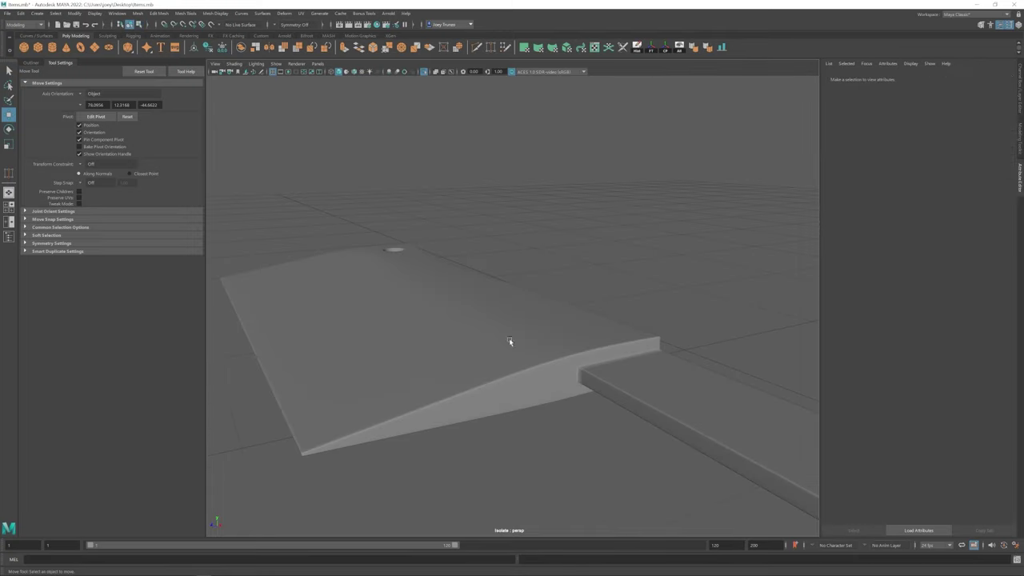
pyautogui.hotkey('ctrl', 'z')
pyautogui.hotkey('ctrl', 'z')
pyautogui.hotkey('ctrl', 'z')
pyautogui.hotkey('ctrl', 'z')
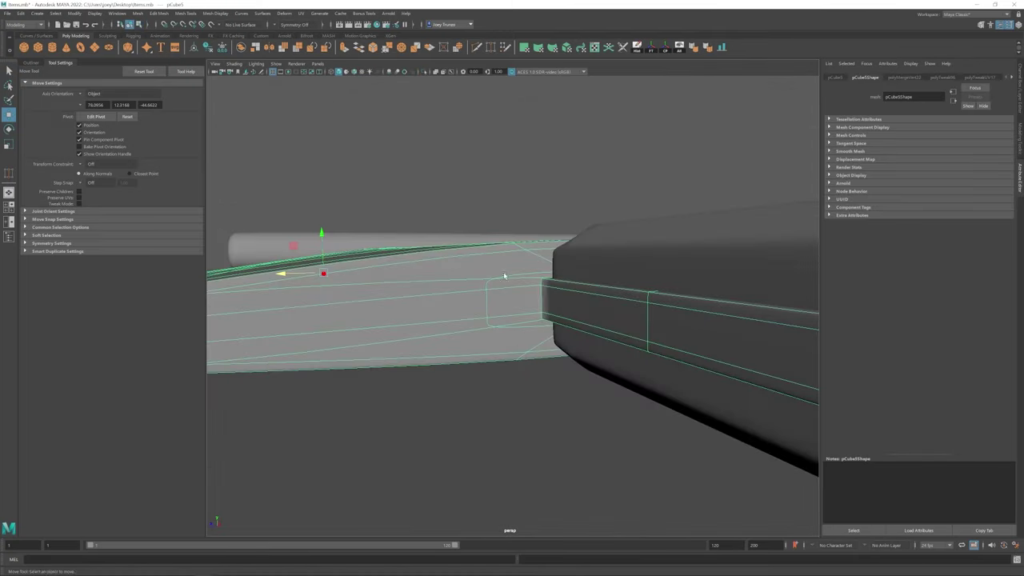
# - Inspect the blade in smooth preview, then return to unsmoothed display
pyautogui.keyDown('alt'); pyautogui.moveTo(404, 90); pyautogui.dragTo(518, 250); pyautogui.keyUp('alt')
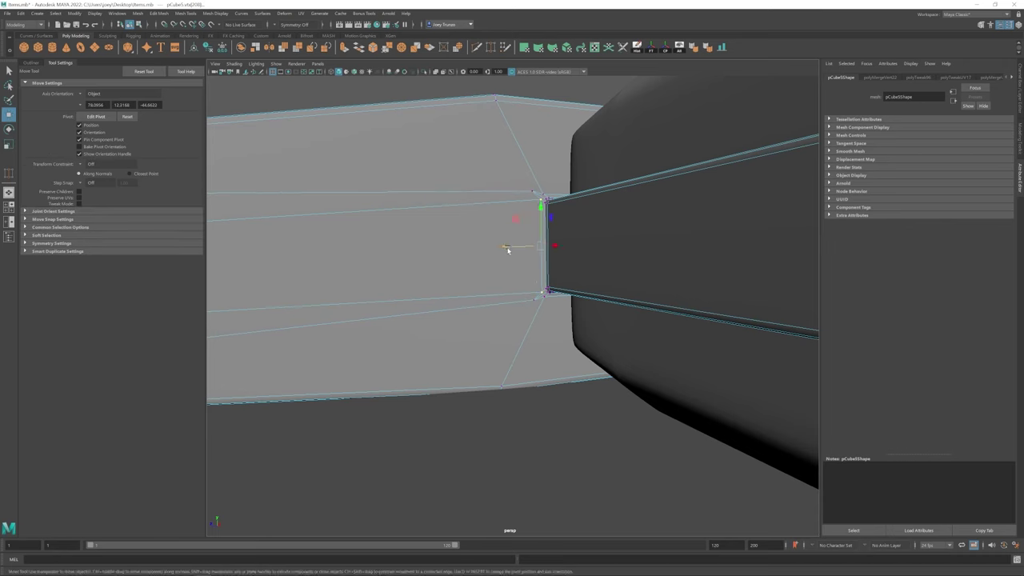
pyautogui.press('3')
pyautogui.keyDown('alt'); pyautogui.moveTo(420, 86); pyautogui.dragTo(473, 372); pyautogui.keyUp('alt')
pyautogui.keyDown('alt'); pyautogui.moveTo(484, 305); pyautogui.dragTo(457, 388); pyautogui.keyUp('alt')
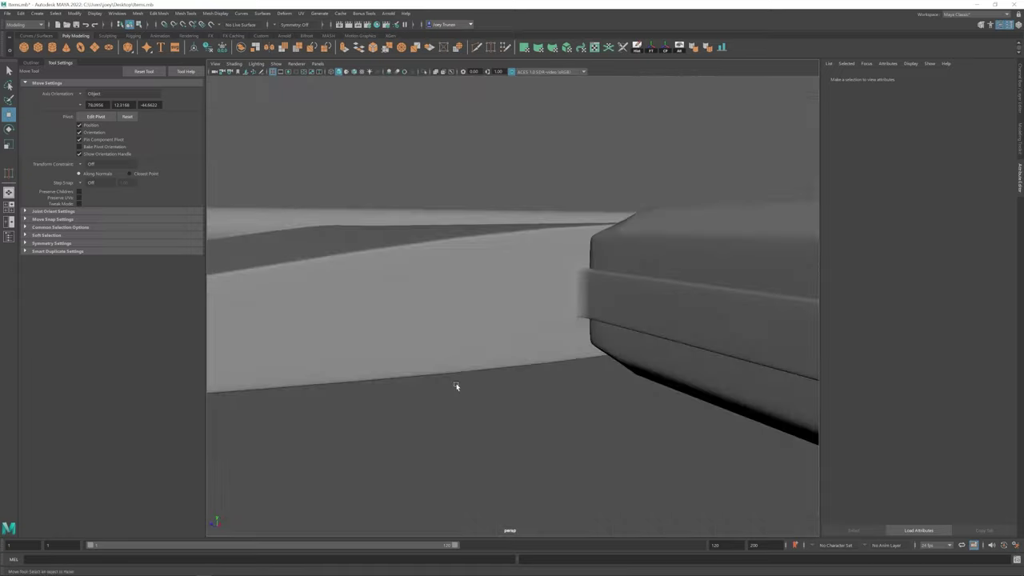
pyautogui.keyDown('alt'); pyautogui.moveTo(473, 355); pyautogui.dragTo(522, 347); pyautogui.keyUp('alt')
pyautogui.press('3')
pyautogui.click(501, 377)
pyautogui.press('w')
pyautogui.scroll(-2, 478, 374)
pyautogui.scroll(-2, 522, 347)
pyautogui.click(638, 272)
pyautogui.keyDown('alt'); pyautogui.moveTo(639, 272); pyautogui.dragTo(464, 270); pyautogui.keyUp('alt')
pyautogui.click(467, 294)
pyautogui.press('r')
pyautogui.keyDown('alt'); pyautogui.moveTo(472, 310); pyautogui.dragTo(448, 264); pyautogui.keyUp('alt')
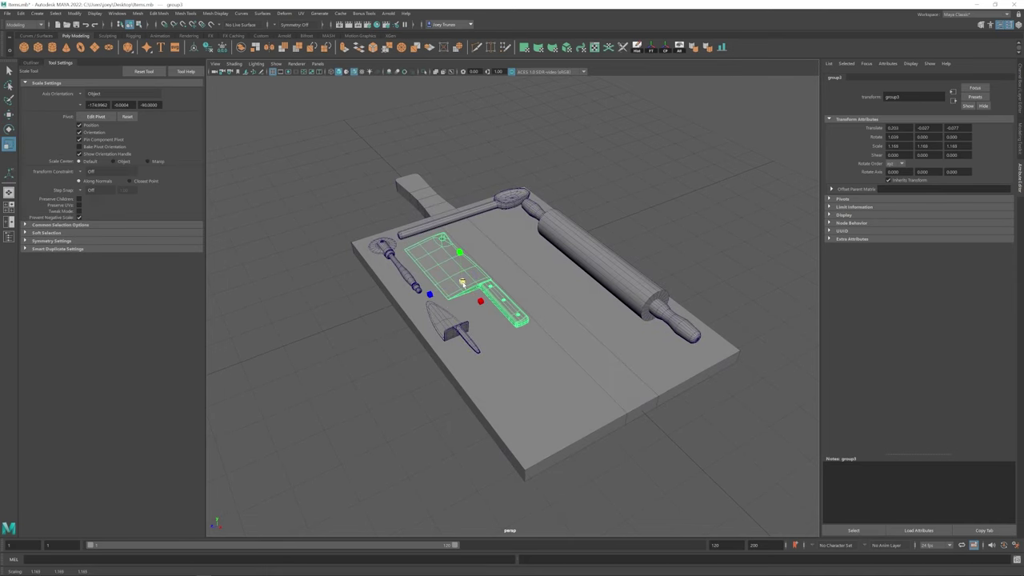
pyautogui.press('w')
pyautogui.click(336, 318)
pyautogui.scroll(2, 462, 350)
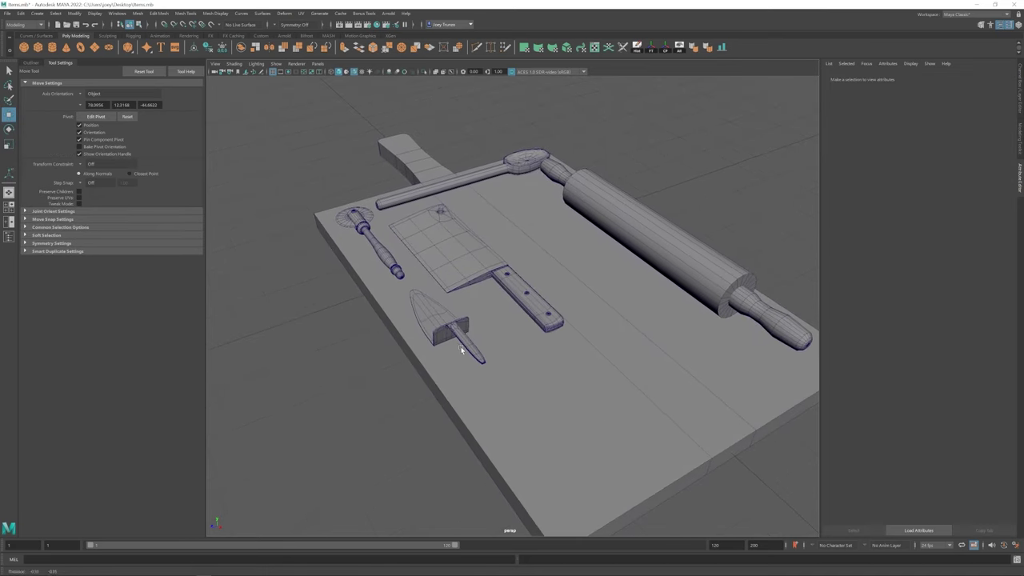
pyautogui.scroll(-4, 532, 348)
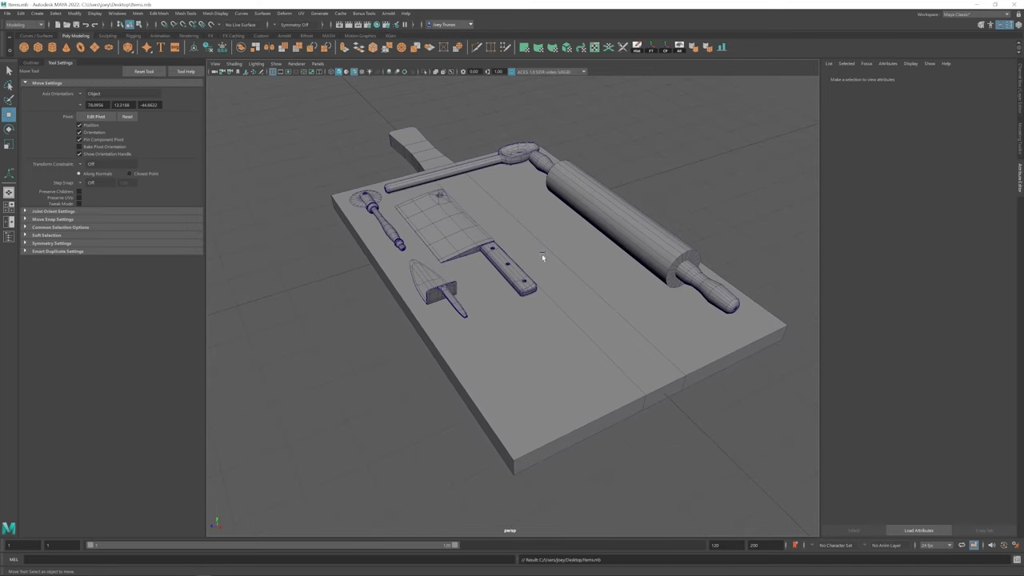
pyautogui.scroll(3, 550, 329)
pyautogui.scroll(4, 552, 332)
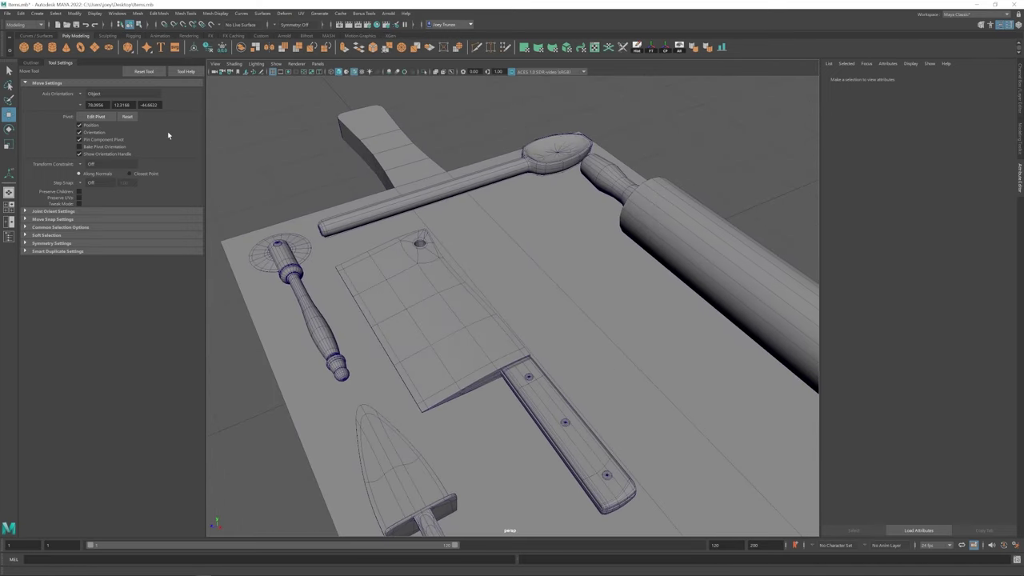
# - Add a cylinder, flatten it in Y and place it on the board
pyautogui.keyDown('shift'); pyautogui.moveTo(557, 337); pyautogui.dragTo(522, 319, button='right'); pyautogui.keyUp('shift')
pyautogui.press('r')
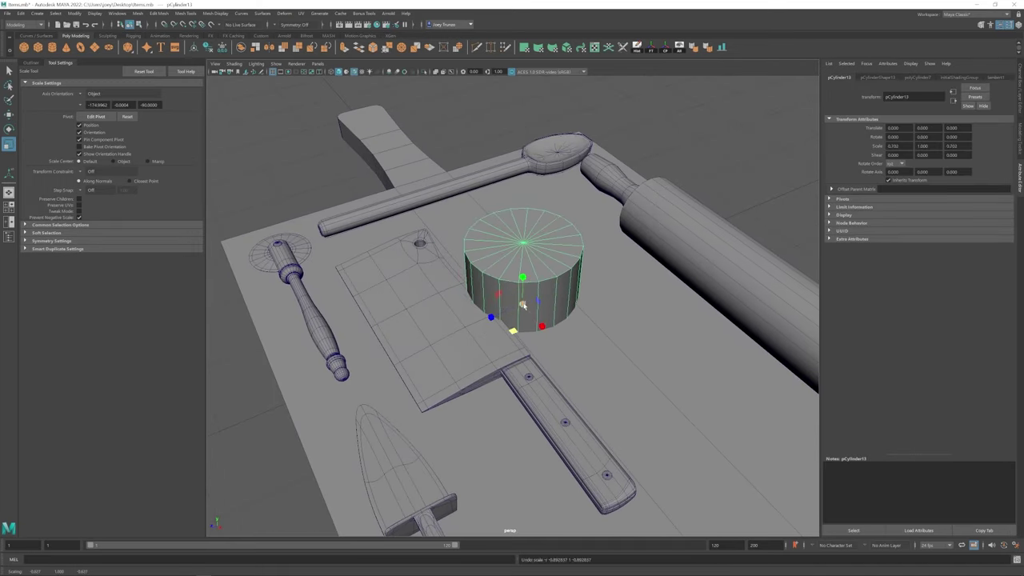
pyautogui.press('w')
pyautogui.moveTo(522, 304)
pyautogui.mouseDown()
pyautogui.moveTo(526, 258)
pyautogui.moveTo(522, 308)
pyautogui.mouseUp()
pyautogui.press('r')
pyautogui.press('w')
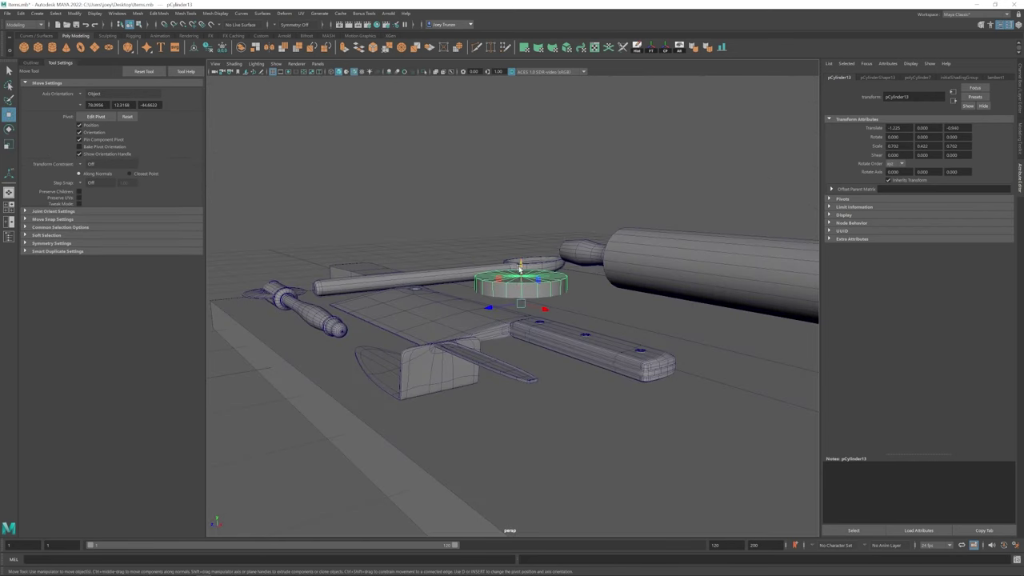
pyautogui.moveTo(525, 268); pyautogui.dragTo(461, 233)
# - Extrude the cylinder's top edges inward twice into a thick-walled hollow ring
pyautogui.press('F11')
pyautogui.moveTo(614, 271); pyautogui.dragTo(426, 280)
pyautogui.keyDown('alt'); pyautogui.moveTo(528, 233); pyautogui.dragTo(516, 256); pyautogui.keyUp('alt')
pyautogui.press('r')
pyautogui.keyDown('shift'); pyautogui.click(513, 229); pyautogui.keyUp('shift')
pyautogui.hotkey('ctrl', 'e')
pyautogui.press('w')
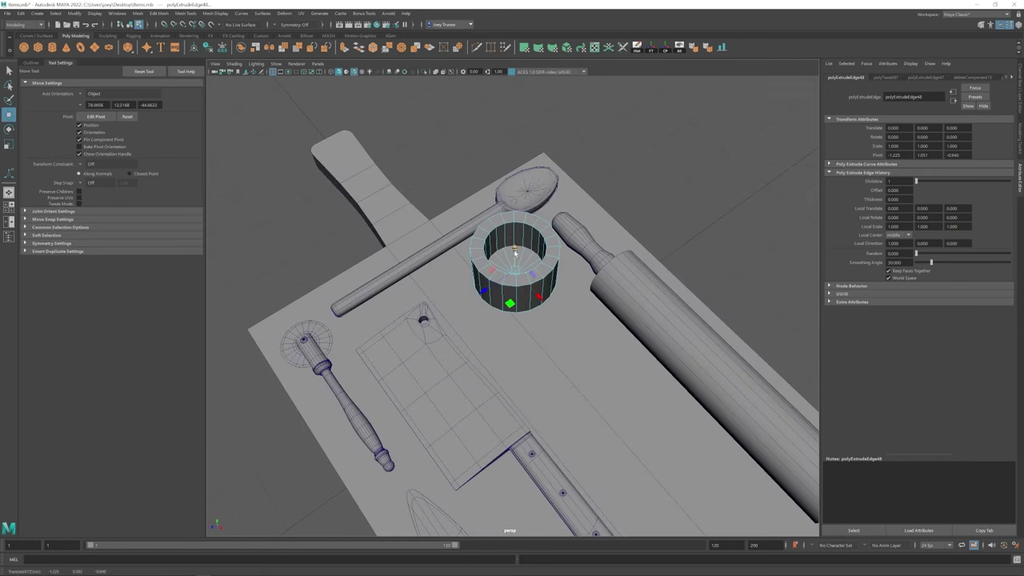
pyautogui.press('F8')
pyautogui.press('q')
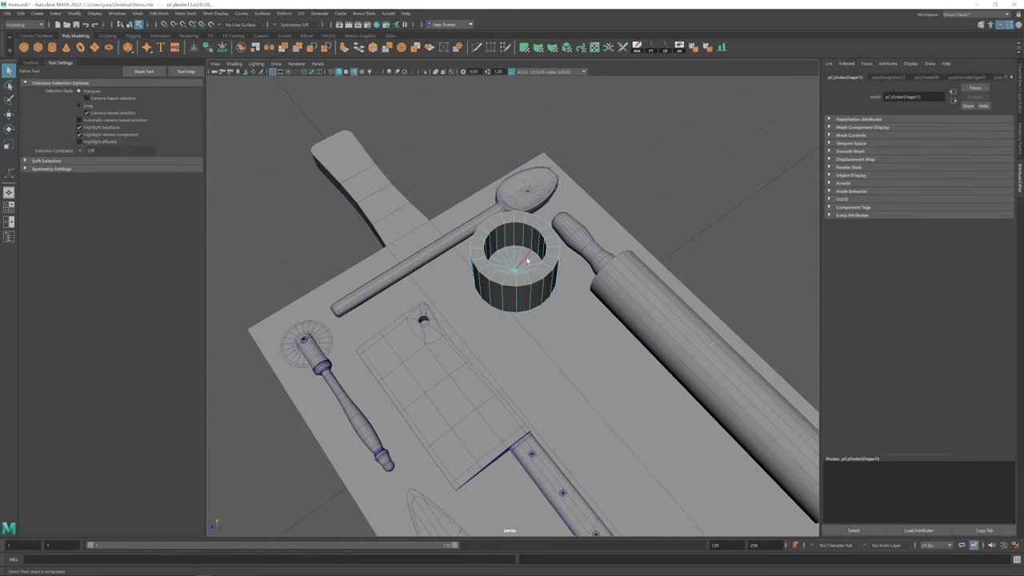
pyautogui.keyDown('alt'); pyautogui.moveTo(504, 416); pyautogui.dragTo(502, 363); pyautogui.keyUp('alt')
# - Bevel the ring's edges and clear the selection
pyautogui.click(160, 14)
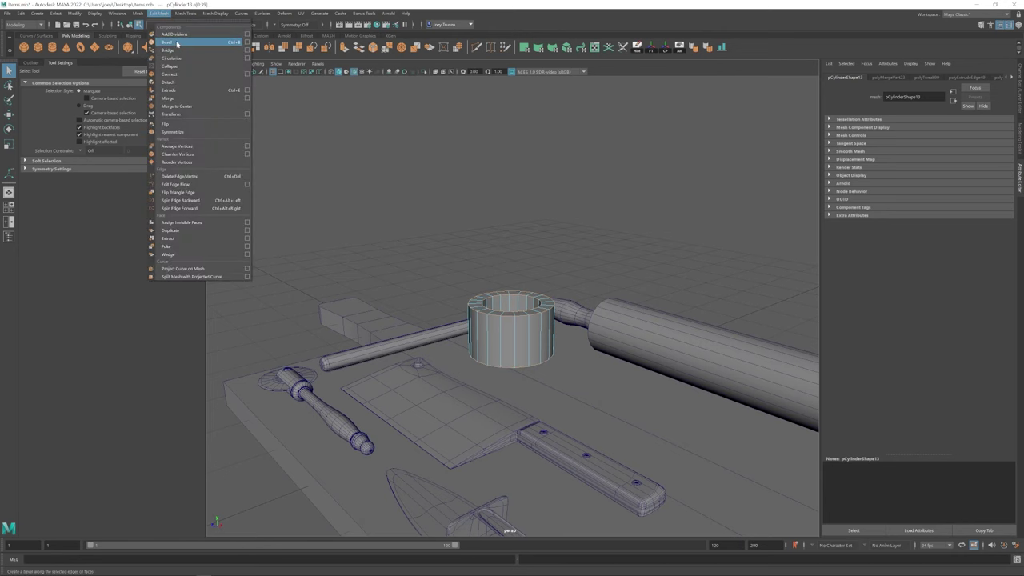
pyautogui.click(184, 37)
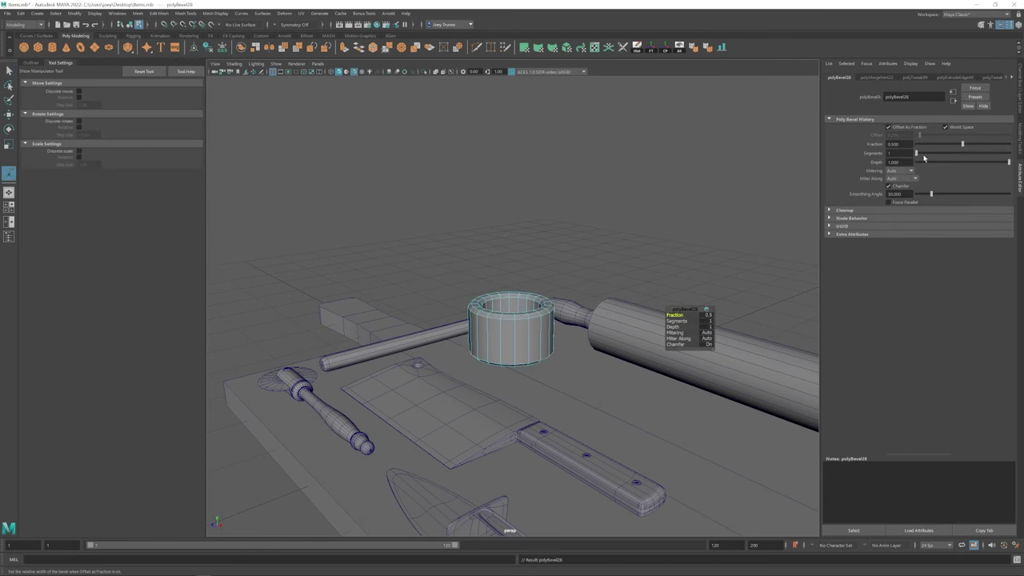
pyautogui.press('q')
pyautogui.click(558, 298)
pyautogui.scroll(-5, 456, 365)
pyautogui.scroll(6, 529, 284)
# - Select the mortar bowl and hide the wireframe overlay
pyautogui.click(525, 278)
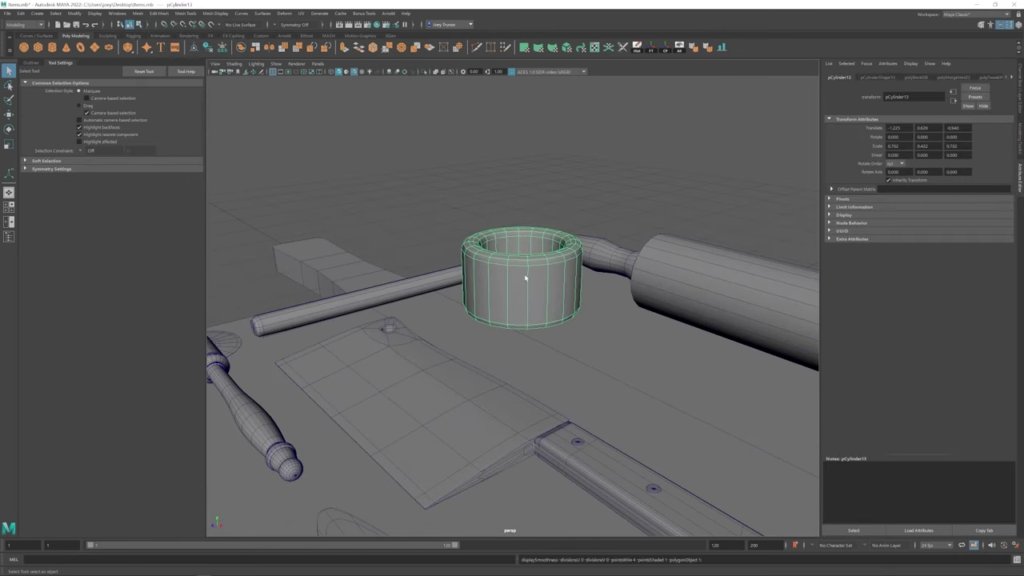
pyautogui.click(354, 72)
pyautogui.moveTo(432, 264)
pyautogui.keyDown('alt'); pyautogui.mouseDown()
pyautogui.moveTo(491, 315)
pyautogui.moveTo(411, 297)
pyautogui.mouseUp(); pyautogui.keyUp('alt')
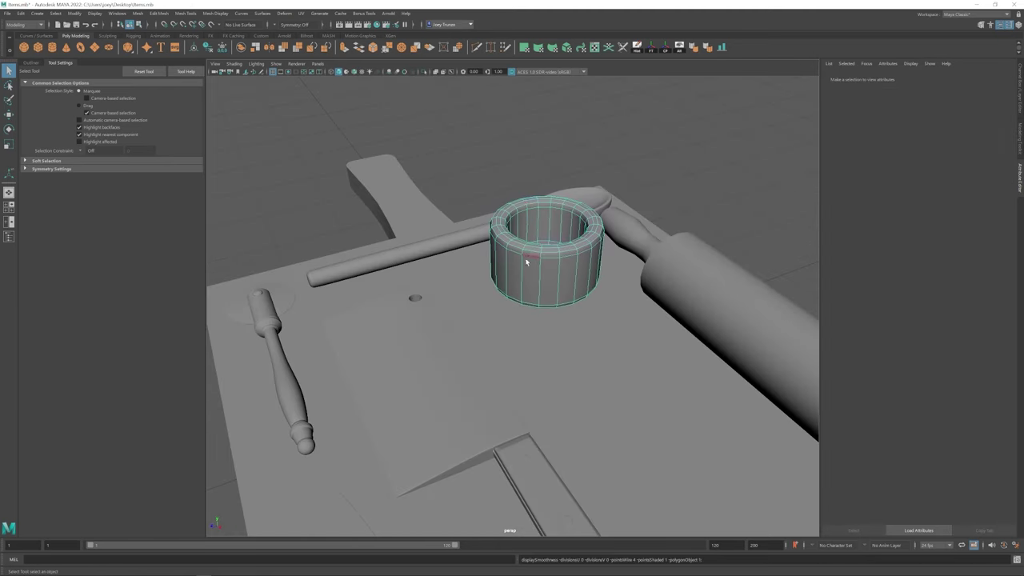
pyautogui.click(552, 216)
pyautogui.press('w')
pyautogui.scroll(-5, 570, 240)
pyautogui.click(471, 307)
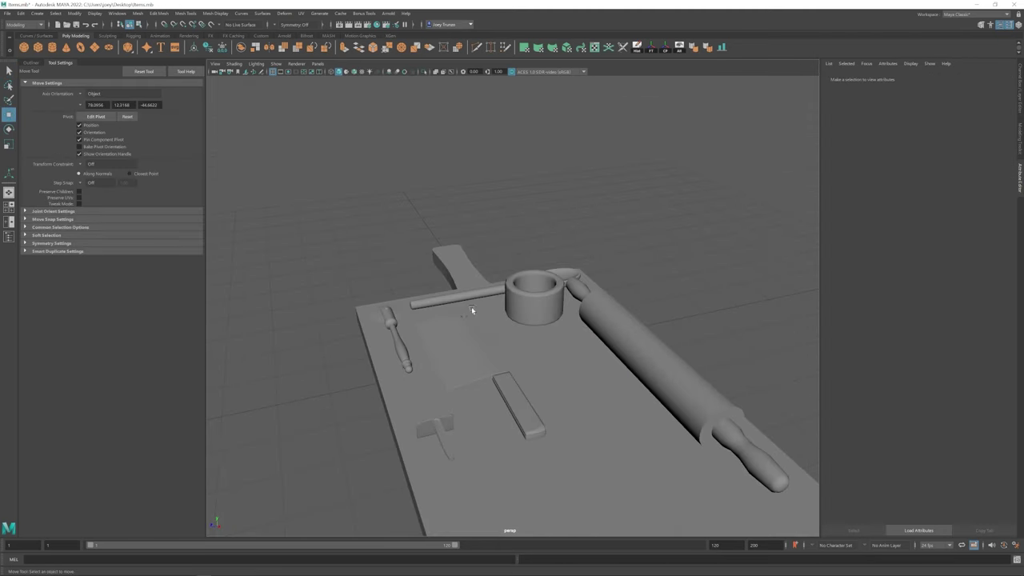
# - Reselect the bowl and frame it close up for inspection
pyautogui.click(531, 296)
pyautogui.click(680, 322)
pyautogui.scroll(-5, 679, 323)
pyautogui.click(522, 303)
pyautogui.press('f')
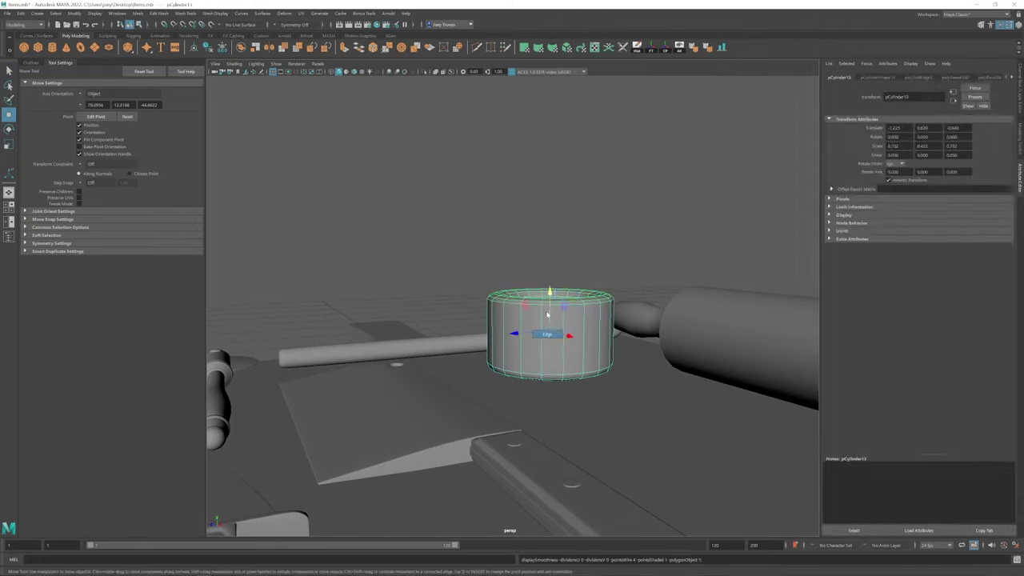
pyautogui.keyDown('alt'); pyautogui.moveTo(548, 318); pyautogui.dragTo(548, 343); pyautogui.keyUp('alt')
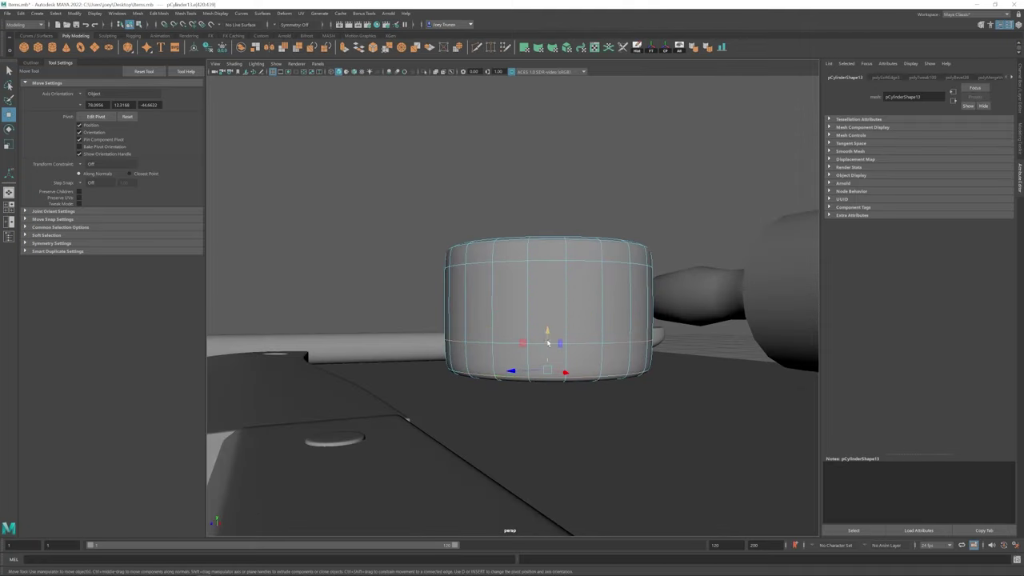
pyautogui.scroll(-5, 488, 187)
# - Inspect the bowl from top-down and low angles, toggling its selection
pyautogui.click(504, 224)
pyautogui.click(522, 276)
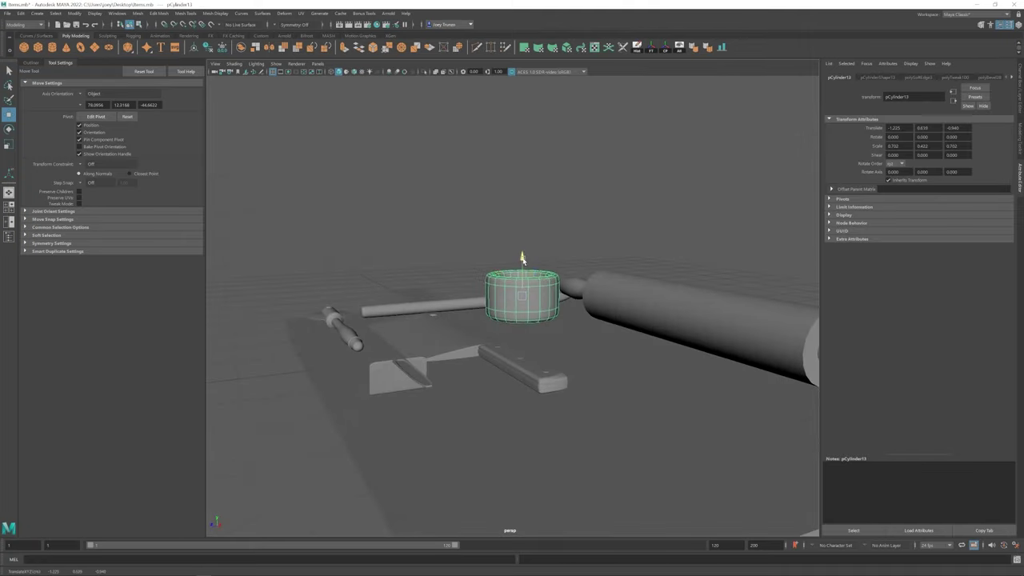
pyautogui.click(621, 220)
pyautogui.keyDown('alt'); pyautogui.moveTo(620, 221); pyautogui.dragTo(508, 305); pyautogui.keyUp('alt')
pyautogui.scroll(5, 552, 320)
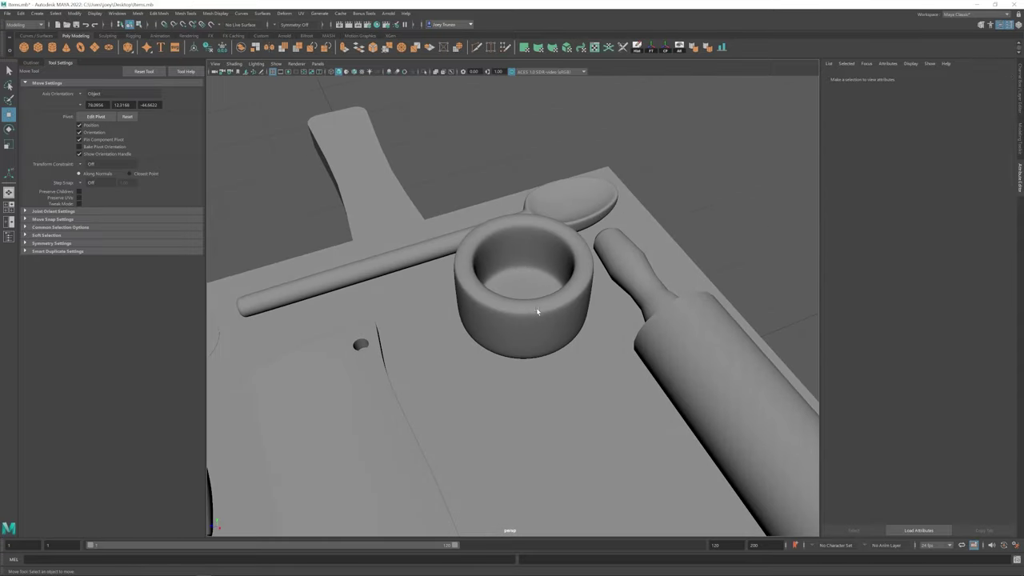
pyautogui.click(490, 264)
pyautogui.keyDown('alt'); pyautogui.moveTo(491, 264); pyautogui.dragTo(470, 294); pyautogui.keyUp('alt')
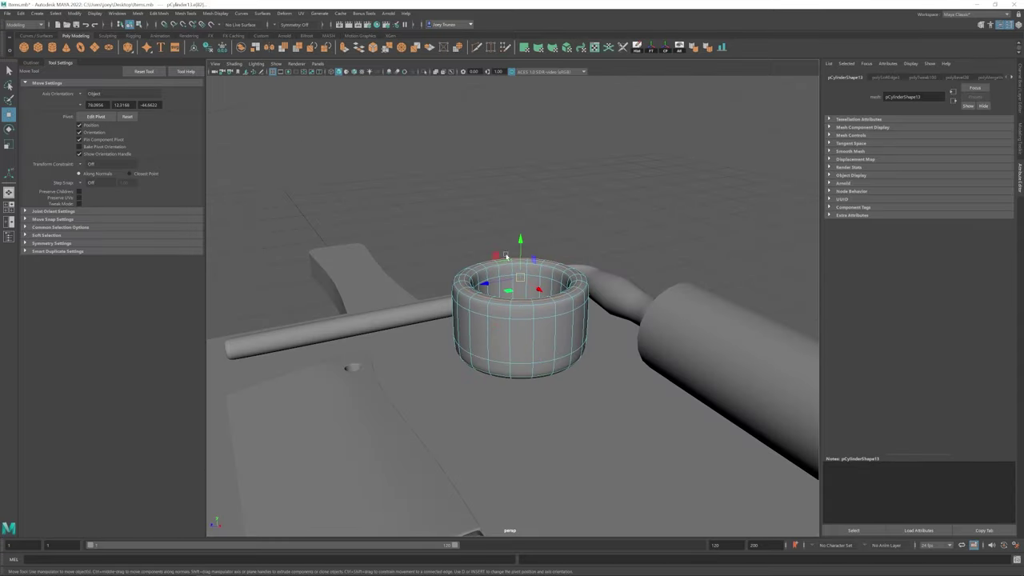
pyautogui.click(657, 200)
pyautogui.keyDown('alt'); pyautogui.moveTo(560, 328); pyautogui.dragTo(528, 320); pyautogui.keyUp('alt')
pyautogui.click(540, 322)
pyautogui.click(601, 265)
pyautogui.click(546, 299)
# - Check the wireframe, then add a cylinder scaled to 0.165 × 0.572 × 0.165
pyautogui.press('4')
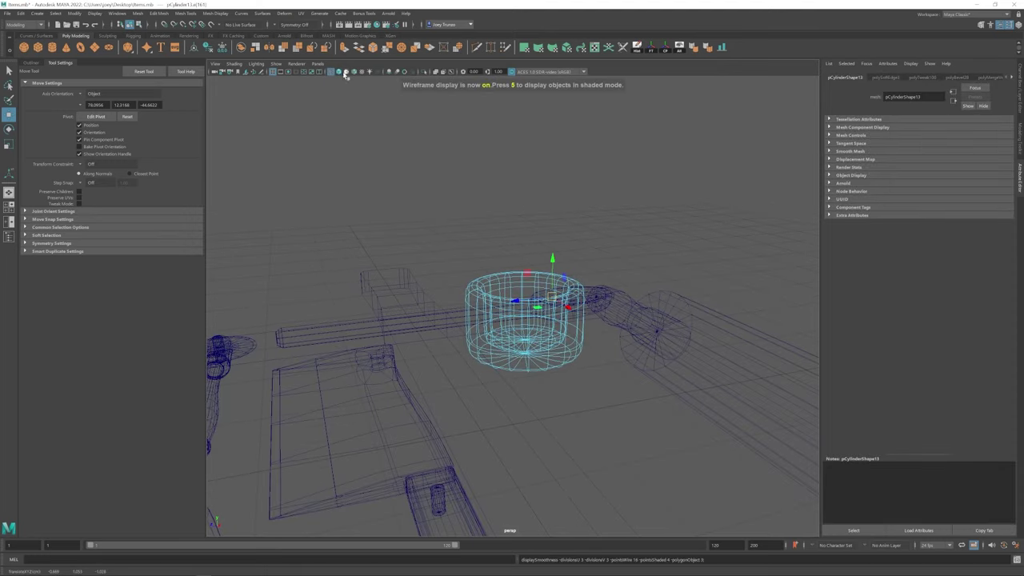
pyautogui.click(339, 72)
pyautogui.keyDown('alt'); pyautogui.moveTo(659, 196); pyautogui.dragTo(277, 189, button='right'); pyautogui.keyUp('alt')
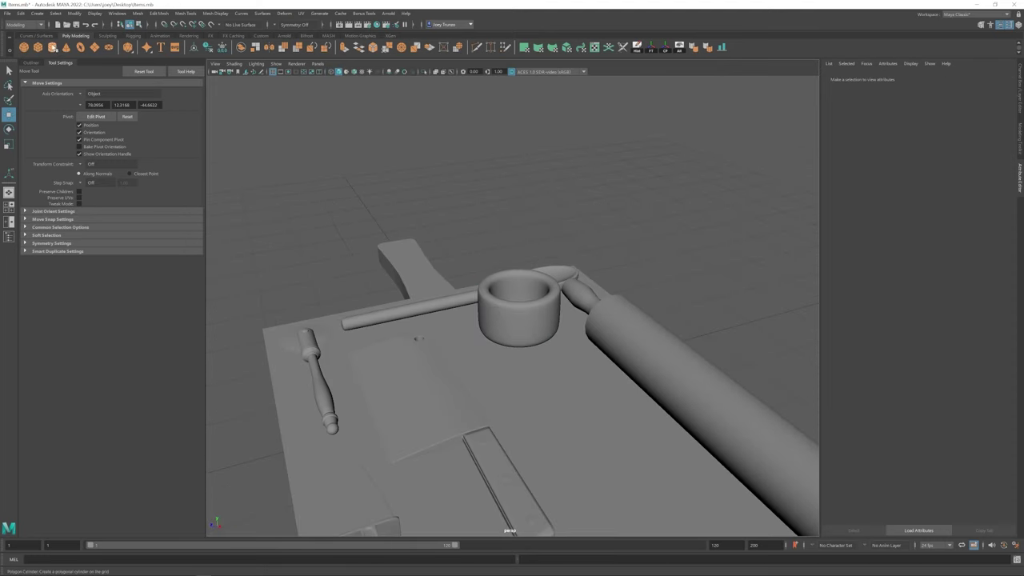
pyautogui.click(52, 47)
pyautogui.press('r')
pyautogui.moveTo(491, 390); pyautogui.dragTo(537, 320)
# - Stretch the thin cylinder taller inside the mortar bowl
pyautogui.keyDown('alt'); pyautogui.moveTo(662, 314); pyautogui.dragTo(521, 237); pyautogui.keyUp('alt')
pyautogui.press('w')
pyautogui.keyDown('alt'); pyautogui.moveTo(528, 384); pyautogui.dragTo(525, 320); pyautogui.keyUp('alt')
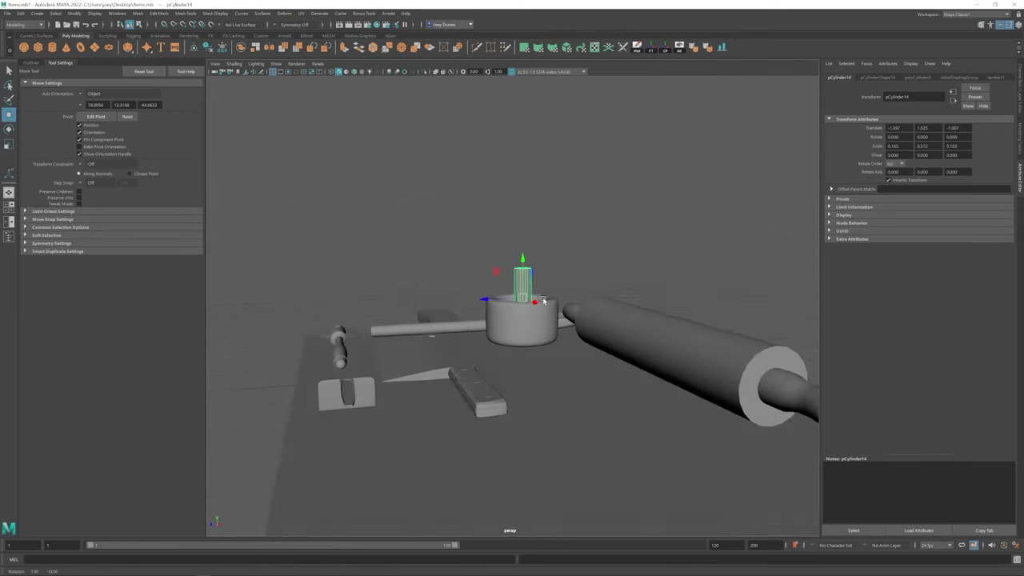
pyautogui.click(526, 320)
pyautogui.moveTo(525, 320); pyautogui.dragTo(533, 282, button='right')
pyautogui.keyDown('alt'); pyautogui.moveTo(548, 310); pyautogui.dragTo(520, 336); pyautogui.keyUp('alt')
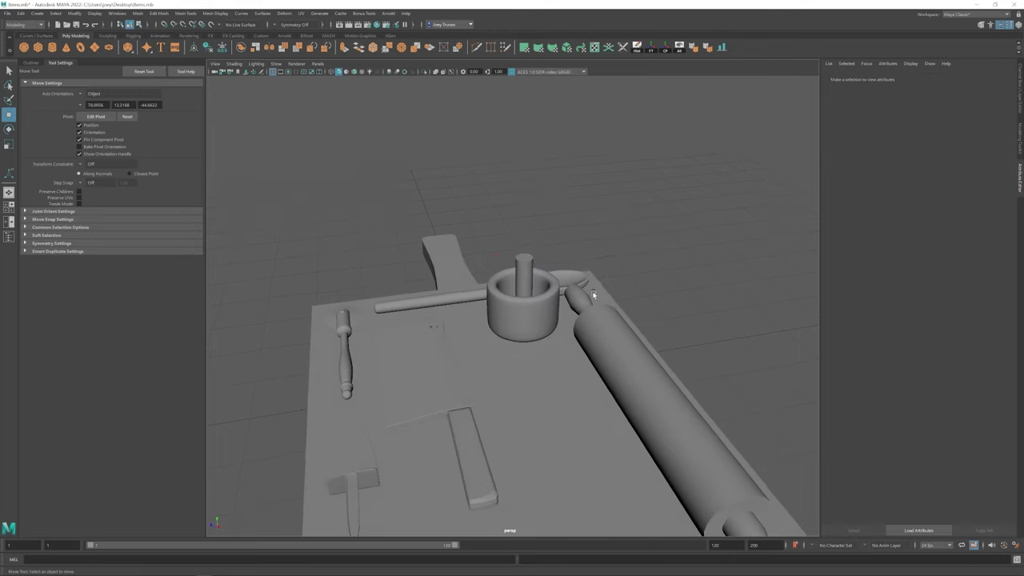
pyautogui.click(517, 293)
pyautogui.moveTo(517, 293)
pyautogui.keyDown('alt'); pyautogui.mouseDown()
pyautogui.moveTo(528, 320)
pyautogui.moveTo(524, 304)
pyautogui.mouseUp(); pyautogui.keyUp('alt')
# - Raise the thin cylinder out of the bowl and frame it in view
pyautogui.press('r')
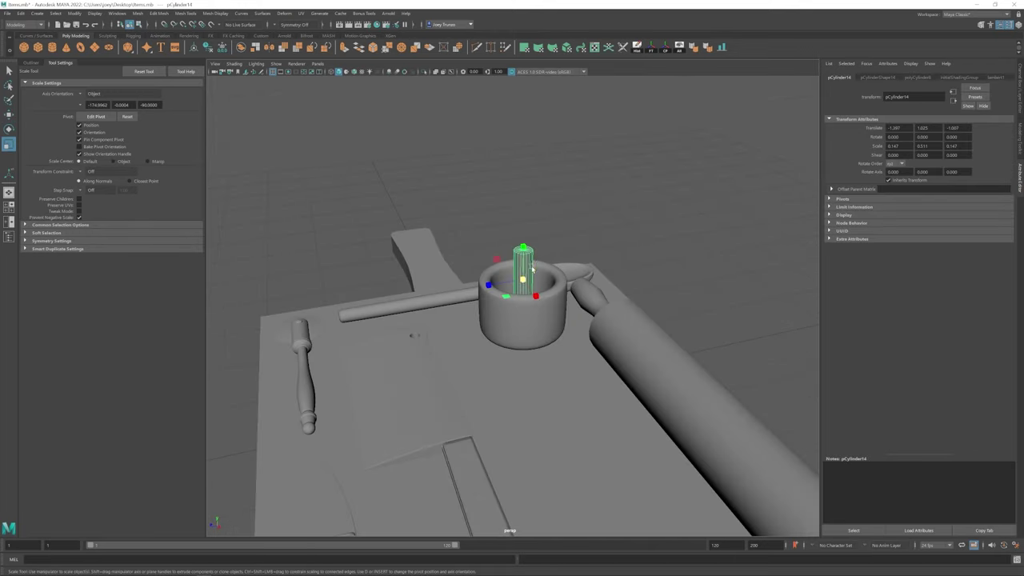
pyautogui.press('w')
pyautogui.moveTo(523, 255); pyautogui.dragTo(523, 200)
pyautogui.press('f')
pyautogui.scroll(-5, 510, 282)
# - Extrude the cylinder's base edges twice into a flared, rounded pestle base
pyautogui.moveTo(509, 282); pyautogui.dragTo(399, 220, button='right')
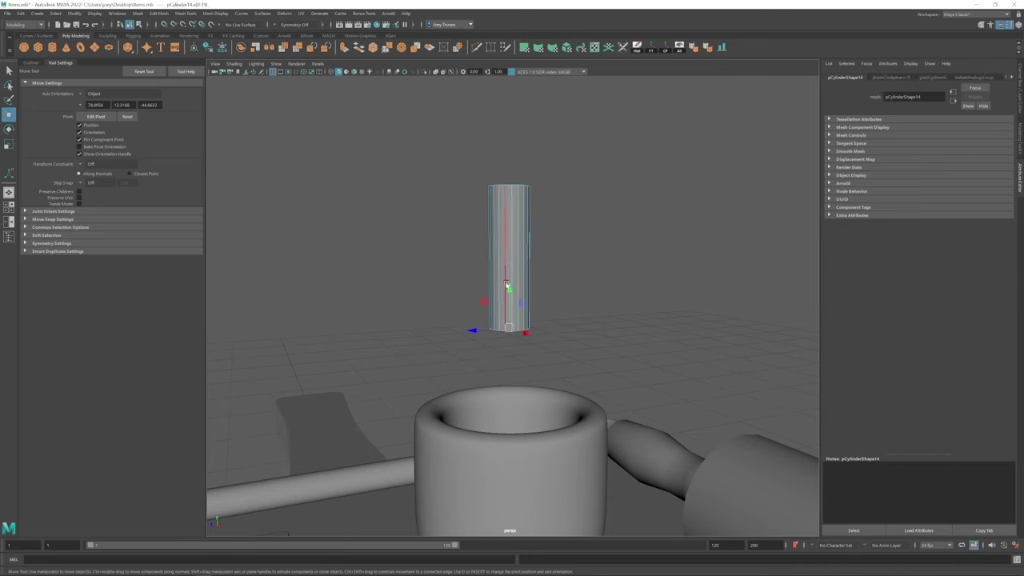
pyautogui.hotkey('ctrl', 'e')
pyautogui.moveTo(507, 285); pyautogui.dragTo(496, 336)
pyautogui.keyDown('alt'); pyautogui.moveTo(496, 336); pyautogui.dragTo(517, 265); pyautogui.keyUp('alt')
pyautogui.press('r')
pyautogui.hotkey('ctrl', 'e')
pyautogui.press('r')
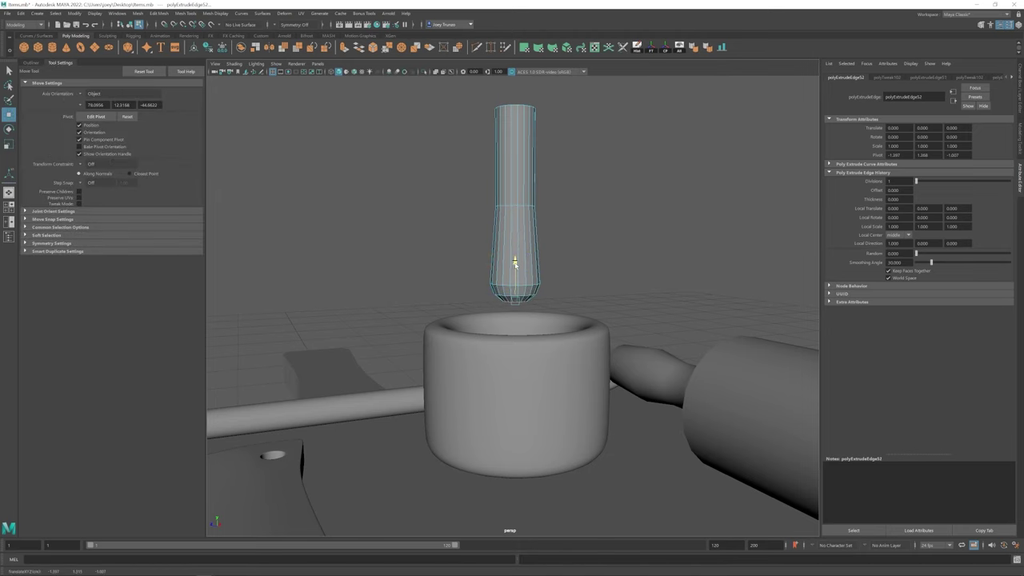
# - Extrude and scale the top edge ring repeatedly to profile the pestle handle
pyautogui.keyDown('alt'); pyautogui.moveTo(507, 192); pyautogui.dragTo(507, 256); pyautogui.keyUp('alt')
pyautogui.doubleClick(514, 181)
pyautogui.keyDown('alt'); pyautogui.moveTo(514, 180); pyautogui.dragTo(516, 264); pyautogui.keyUp('alt')
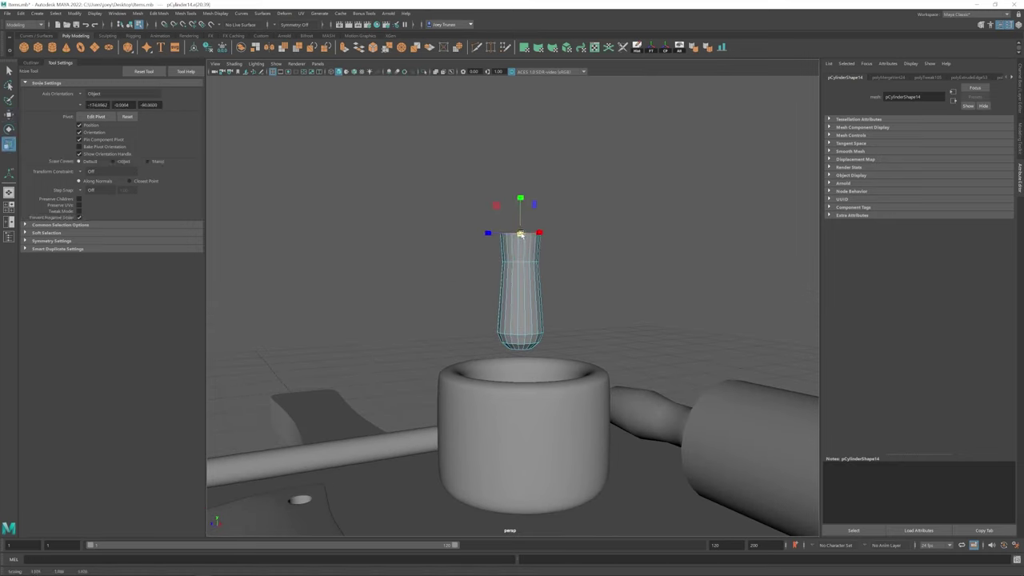
pyautogui.hotkey('ctrl', 'e')
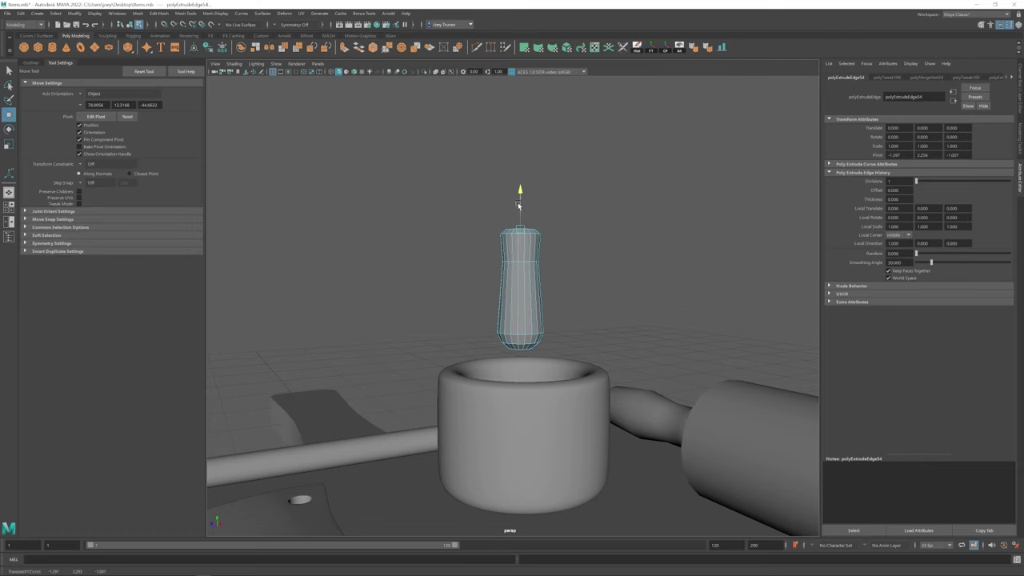
pyautogui.hotkey('ctrl', 'e')
pyautogui.press('r')
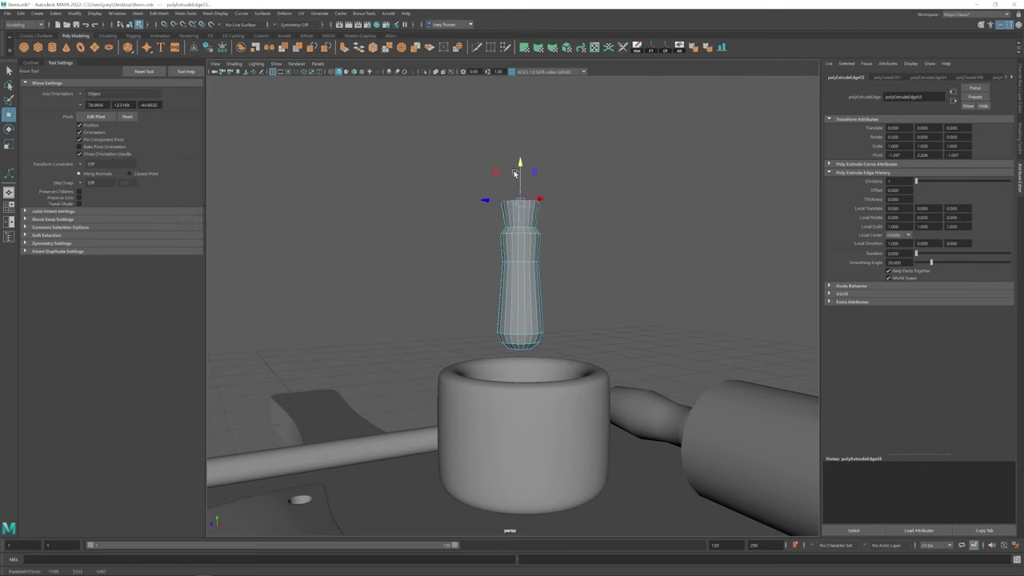
pyautogui.keyDown('alt'); pyautogui.moveTo(511, 159); pyautogui.dragTo(513, 230); pyautogui.keyUp('alt')
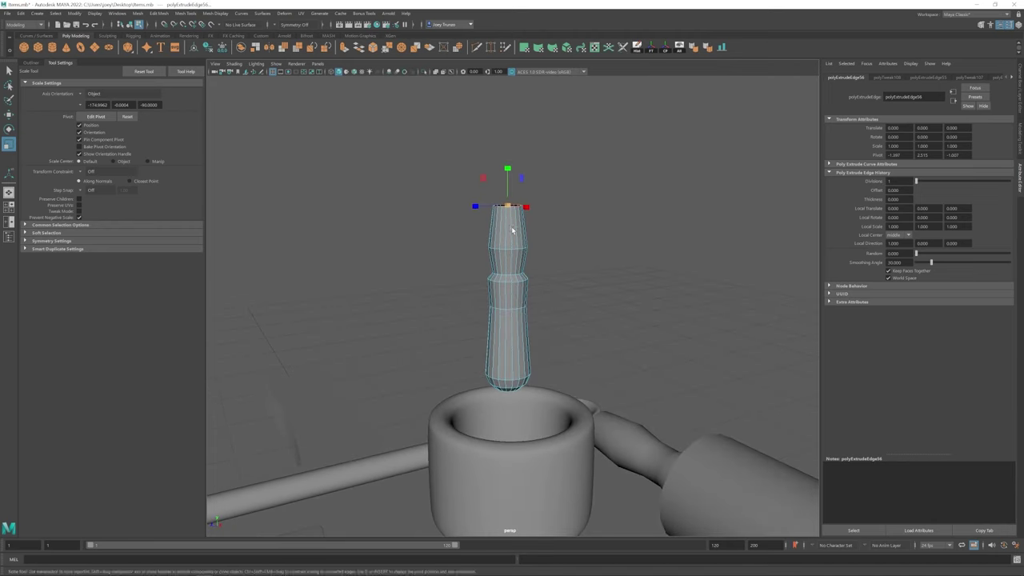
pyautogui.hotkey('ctrl', 'e')
pyautogui.press('r')
pyautogui.hotkey('ctrl', 'e')
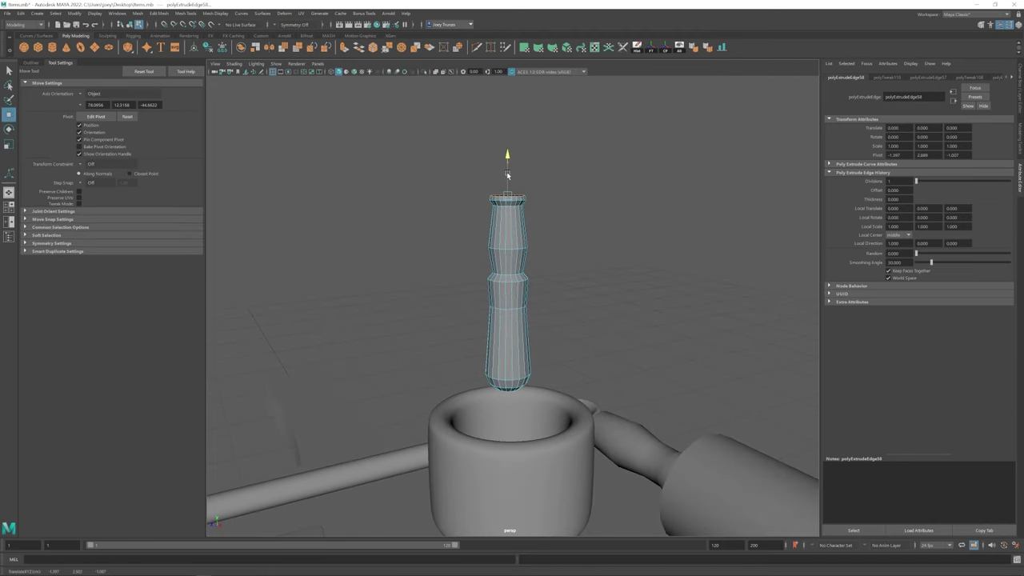
pyautogui.press('w')
# - Return to object mode and adjust the pestle's overall scale and position
pyautogui.press('F8')
pyautogui.keyDown('alt'); pyautogui.moveTo(544, 240); pyautogui.dragTo(502, 300); pyautogui.keyUp('alt')
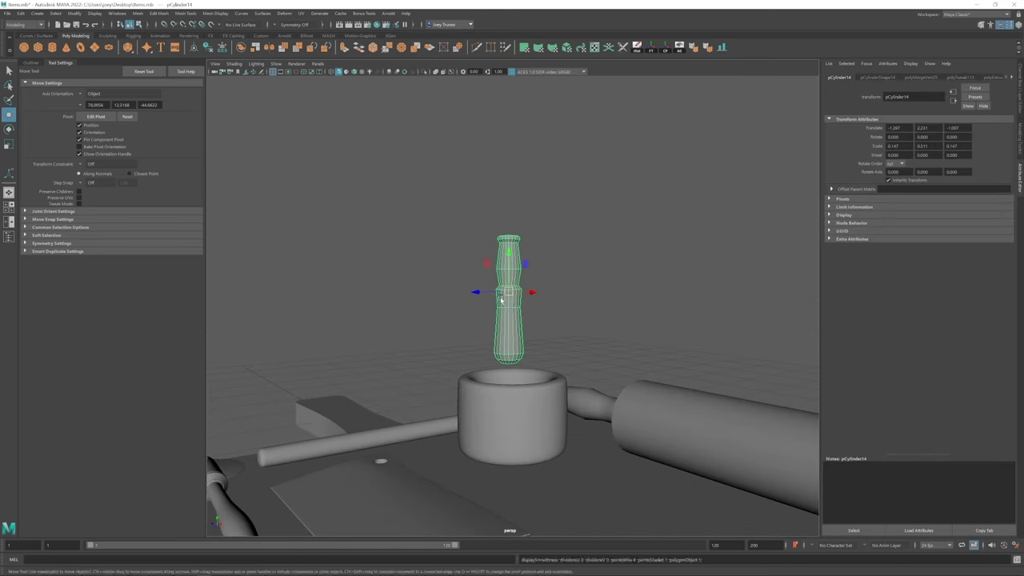
pyautogui.scroll(3, 502, 300)
pyautogui.moveTo(501, 300); pyautogui.dragTo(503, 320, button='right')
pyautogui.press('r')
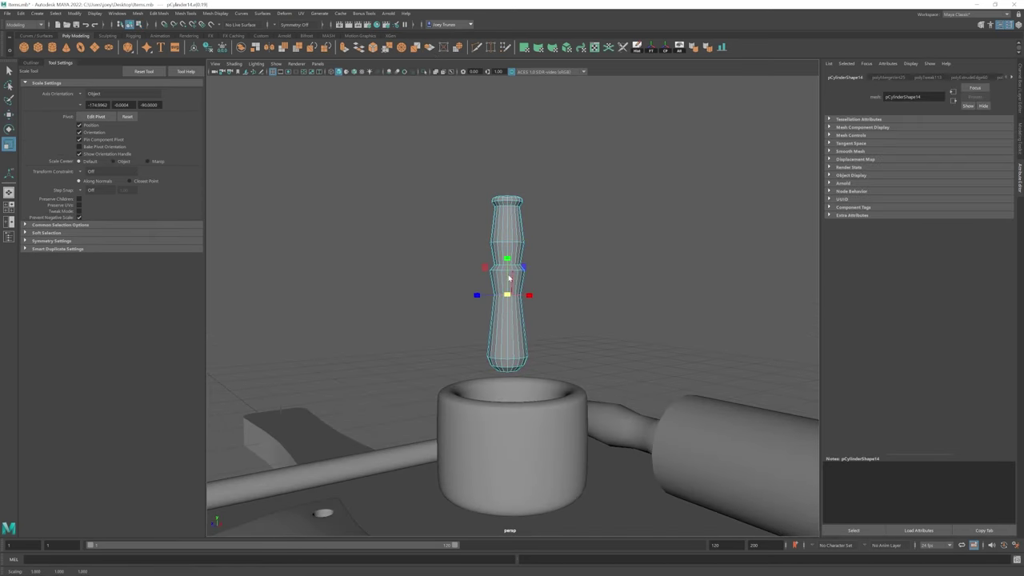
pyautogui.press('w')
pyautogui.keyDown('alt'); pyautogui.moveTo(545, 278); pyautogui.dragTo(520, 301); pyautogui.keyUp('alt')
pyautogui.press('F8')
# - Scale the pestle's edges, settling it at 0.147 × 0.511 × 0.147, then deselect
pyautogui.click(521, 321)
pyautogui.press('F10')
pyautogui.press('r')
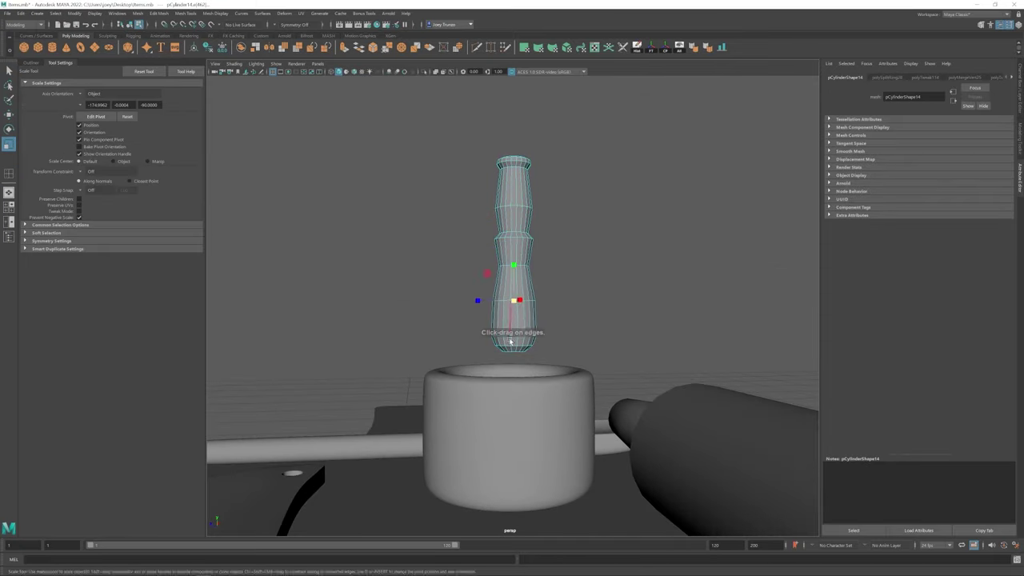
pyautogui.scroll(-5, 611, 300)
pyautogui.click(611, 300)
pyautogui.keyDown('alt'); pyautogui.moveTo(611, 299); pyautogui.dragTo(462, 337); pyautogui.keyUp('alt')
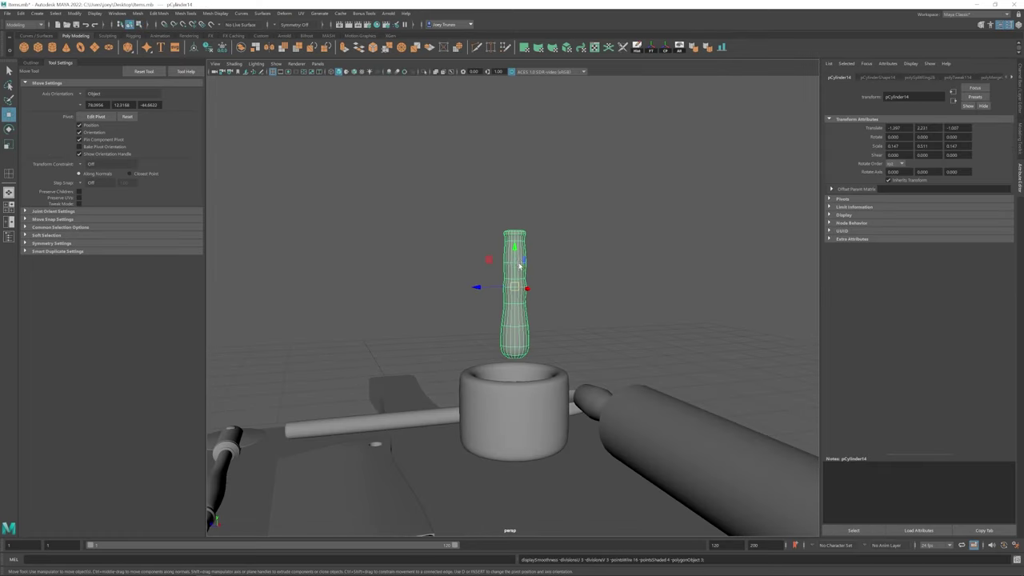
# - Lower the pestle into the mortar and adjust its rotation
pyautogui.moveTo(521, 264); pyautogui.dragTo(502, 342)
pyautogui.press('e')
pyautogui.press('w')
pyautogui.press('e')
pyautogui.press('w')
# - Select the mortar's inner wall face loop and scale it
pyautogui.click(506, 354)
pyautogui.keyDown('alt'); pyautogui.moveTo(512, 381); pyautogui.dragTo(479, 268); pyautogui.keyUp('alt')
pyautogui.press('F11')
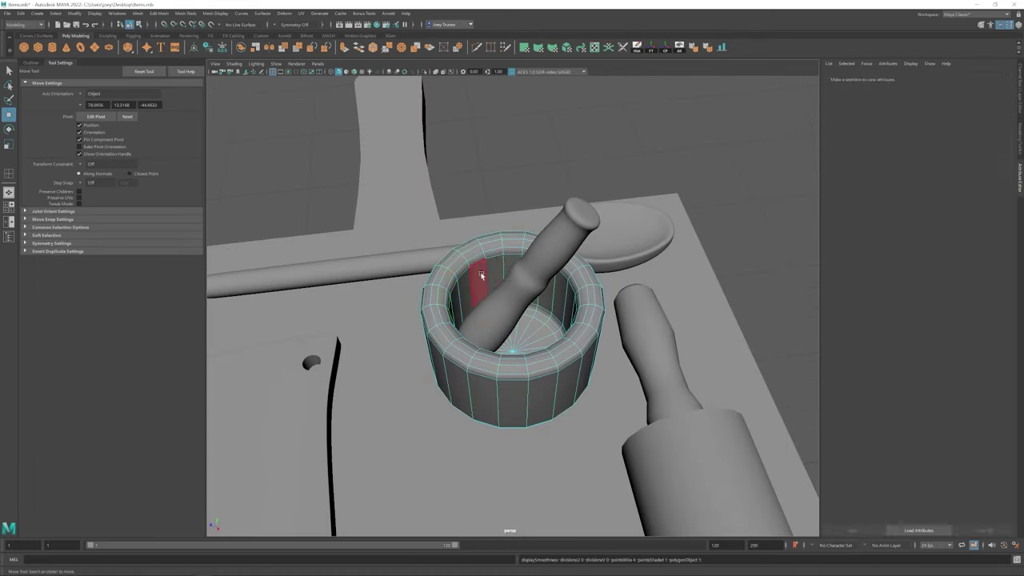
pyautogui.doubleClick(484, 276)
pyautogui.press('r')
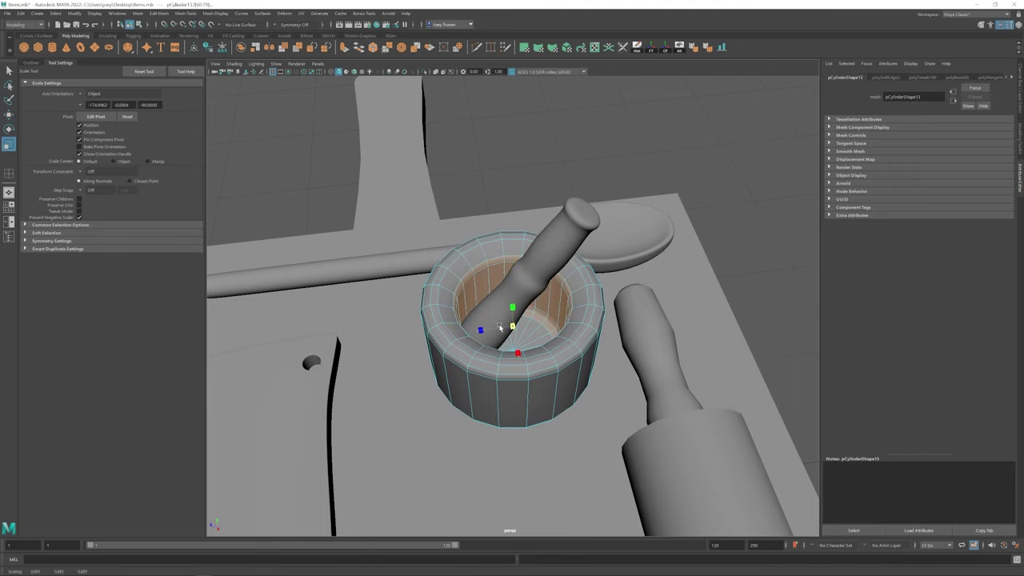
pyautogui.keyDown('alt'); pyautogui.moveTo(485, 297); pyautogui.dragTo(513, 321); pyautogui.keyUp('alt')
# - Tilt the pestle further inside the mortar, checking it in wireframe
pyautogui.click(513, 316)
pyautogui.press('w')
pyautogui.keyDown('alt'); pyautogui.moveTo(497, 287); pyautogui.dragTo(384, 96); pyautogui.keyUp('alt')
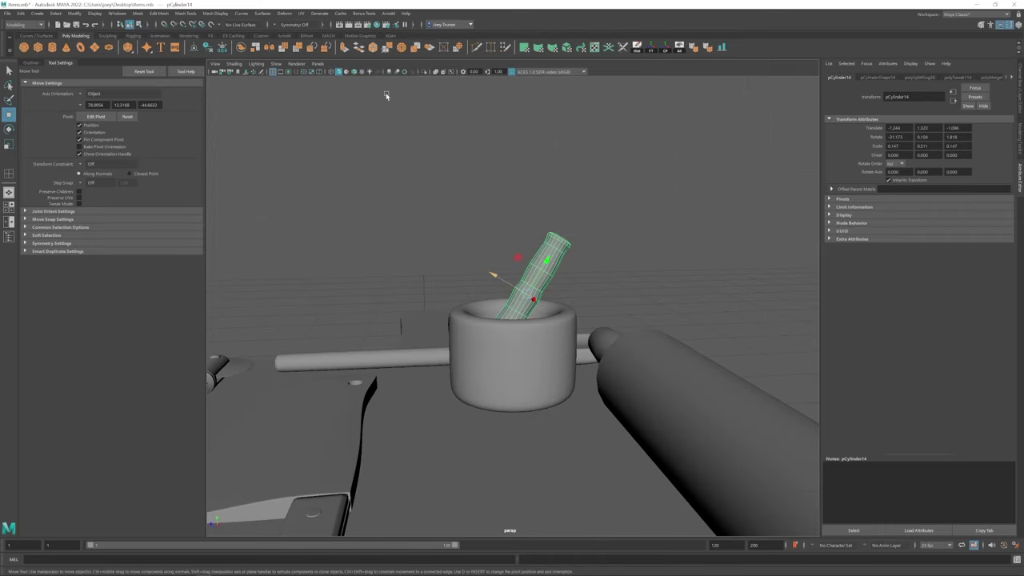
pyautogui.press('4')
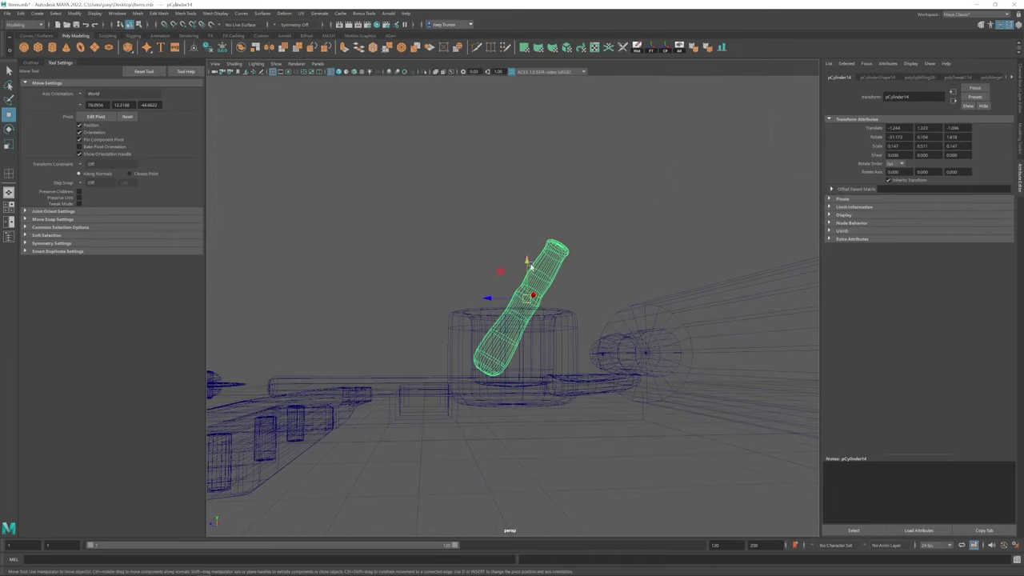
pyautogui.keyDown('alt'); pyautogui.moveTo(530, 266); pyautogui.dragTo(556, 407); pyautogui.keyUp('alt')
pyautogui.press('5')
pyautogui.moveTo(555, 407)
pyautogui.keyDown('alt'); pyautogui.mouseDown(button='right')
pyautogui.moveTo(436, 323)
pyautogui.moveTo(565, 333)
pyautogui.mouseUp(button='right'); pyautogui.keyUp('alt')
pyautogui.moveTo(529, 298); pyautogui.dragTo(505, 311)
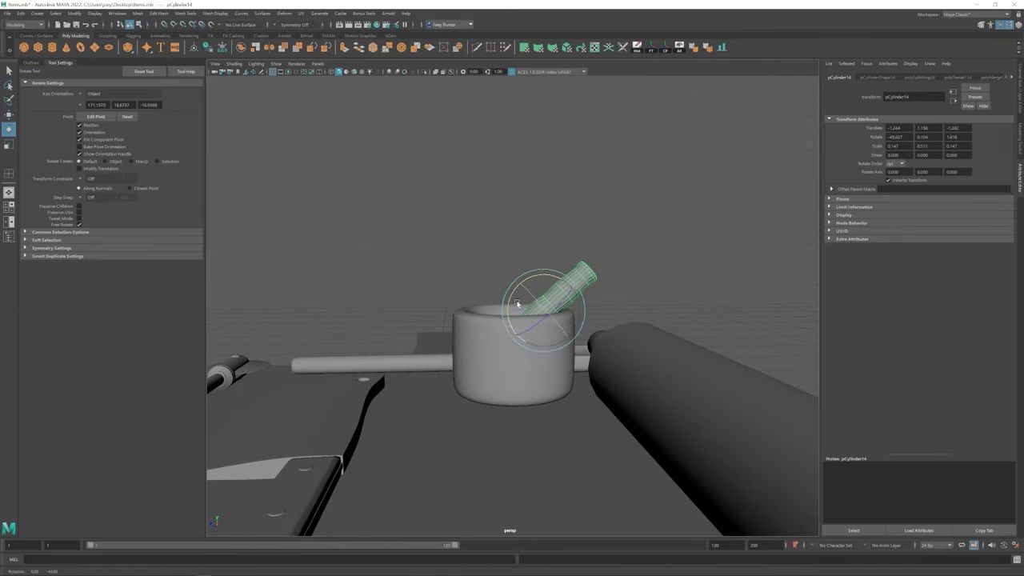
pyautogui.press('w')
# - Undo the last five pestle rotation and move edits with Ctrl+Z
pyautogui.hotkey('ctrl', 'z')
pyautogui.hotkey('ctrl', 'z')
pyautogui.hotkey('ctrl', 'z')
pyautogui.hotkey('ctrl', 'z')
pyautogui.hotkey('ctrl', 'z')
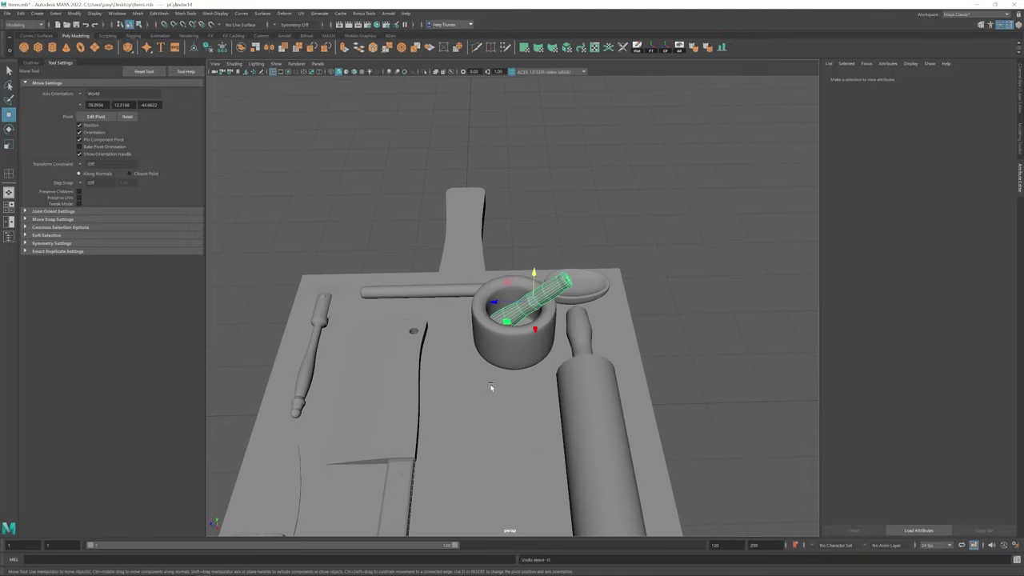
pyautogui.hotkey('ctrl', 'z')
pyautogui.hotkey('ctrl', 'z')
pyautogui.hotkey('ctrl', 'z')
pyautogui.hotkey('ctrl', 'z')
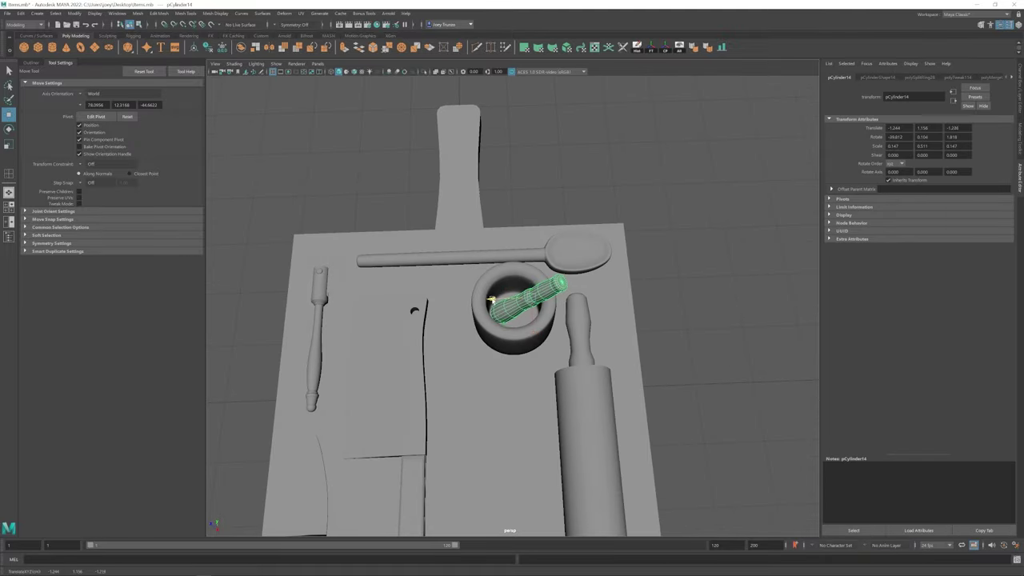
pyautogui.hotkey('ctrl', 'z')
pyautogui.hotkey('ctrl', 'z')
pyautogui.hotkey('ctrl', 'z')
pyautogui.hotkey('ctrl', 'z')
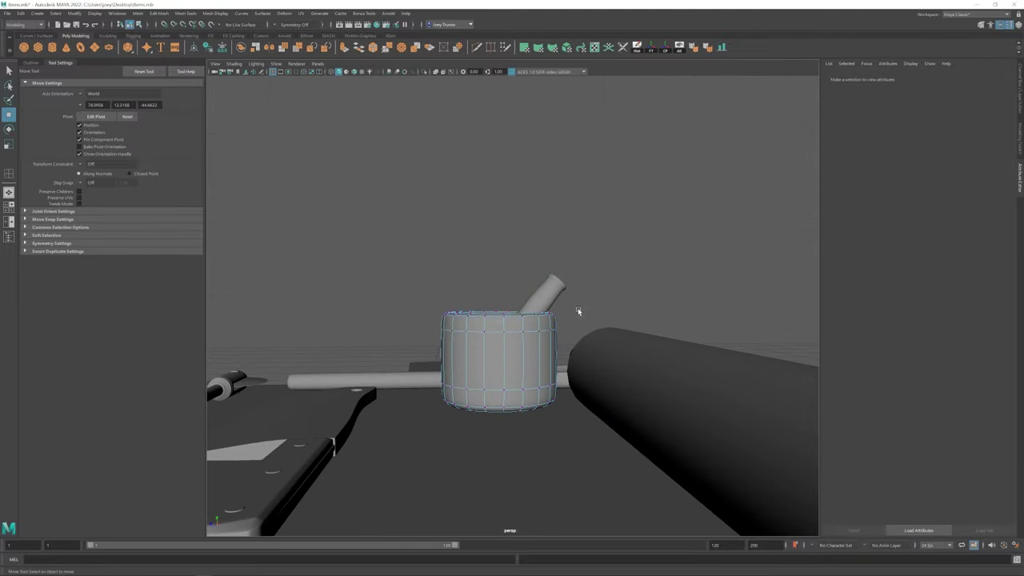
pyautogui.hotkey('ctrl', 'z')
pyautogui.hotkey('ctrl', 'z')
pyautogui.hotkey('ctrl', 'z')
pyautogui.hotkey('ctrl', 'z')
pyautogui.hotkey('ctrl', 'z')
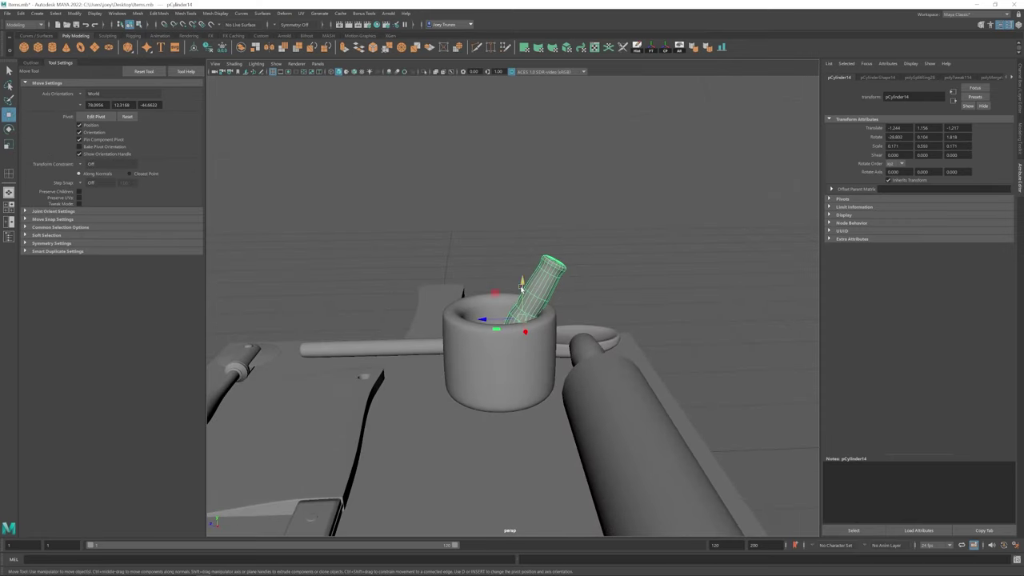
pyautogui.hotkey('ctrl', 'z')
pyautogui.hotkey('ctrl', 'z')
pyautogui.hotkey('ctrl', 'z')
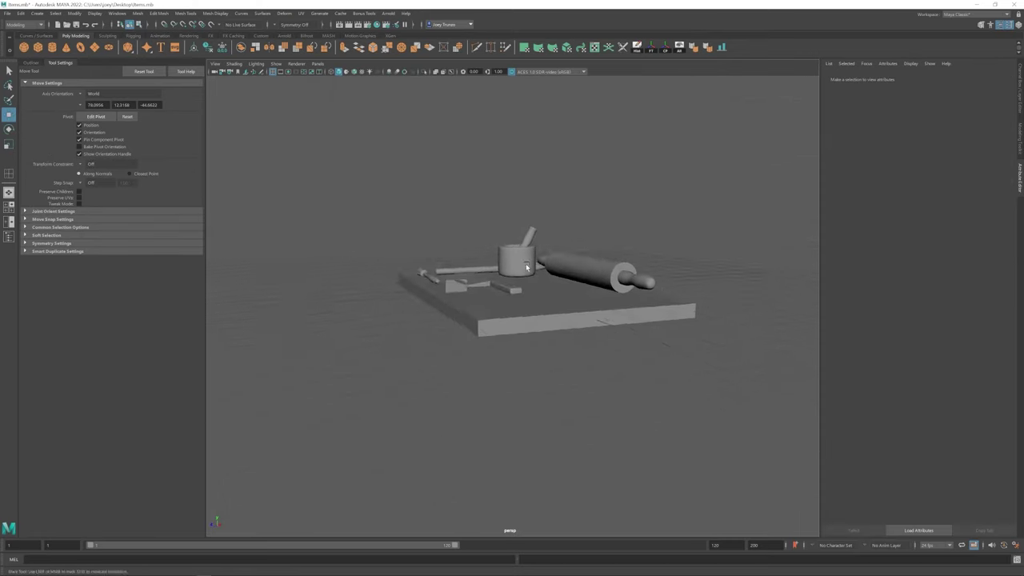
# - Undo eight more edits, returning the pestle to 0.195 × 0.545 × 0.195 at about -28.9° tilt
pyautogui.hotkey('ctrl', 'z')
pyautogui.hotkey('ctrl', 'z')
pyautogui.hotkey('ctrl', 'z')
pyautogui.hotkey('ctrl', 'z')
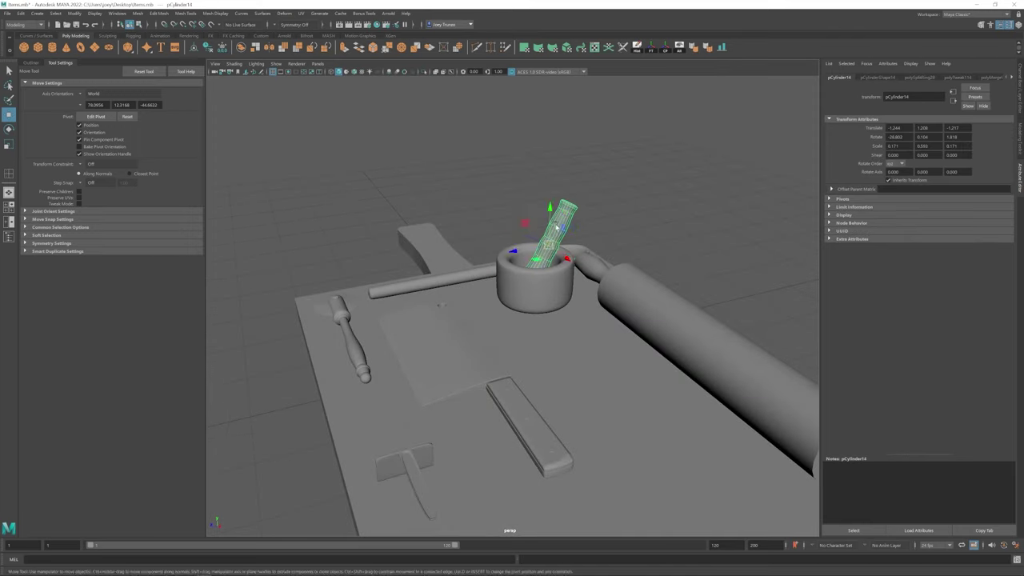
pyautogui.hotkey('ctrl', 'z')
pyautogui.hotkey('ctrl', 'z')
pyautogui.hotkey('ctrl', 'z')
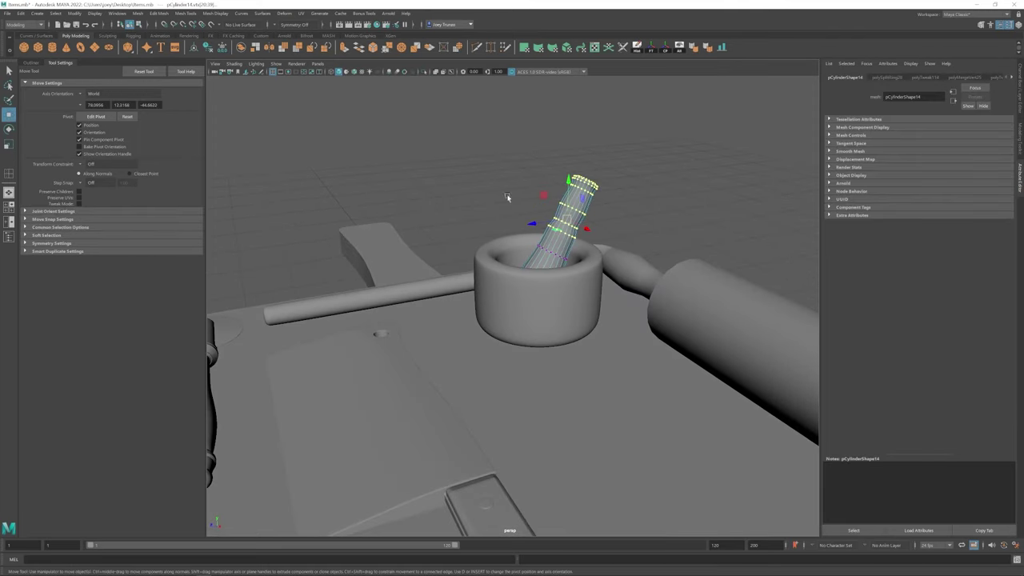
pyautogui.hotkey('ctrl', 'z')
pyautogui.hotkey('ctrl', 'z')
pyautogui.hotkey('ctrl', 'z')
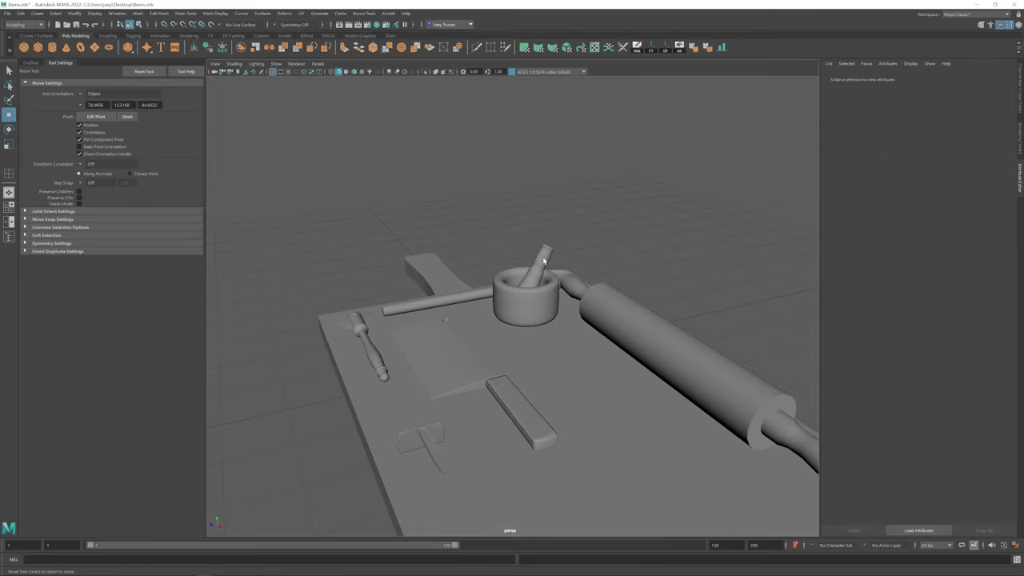
pyautogui.hotkey('ctrl', 'z')
pyautogui.hotkey('ctrl', 'z')
pyautogui.hotkey('ctrl', 'z')
pyautogui.hotkey('ctrl', 'z')
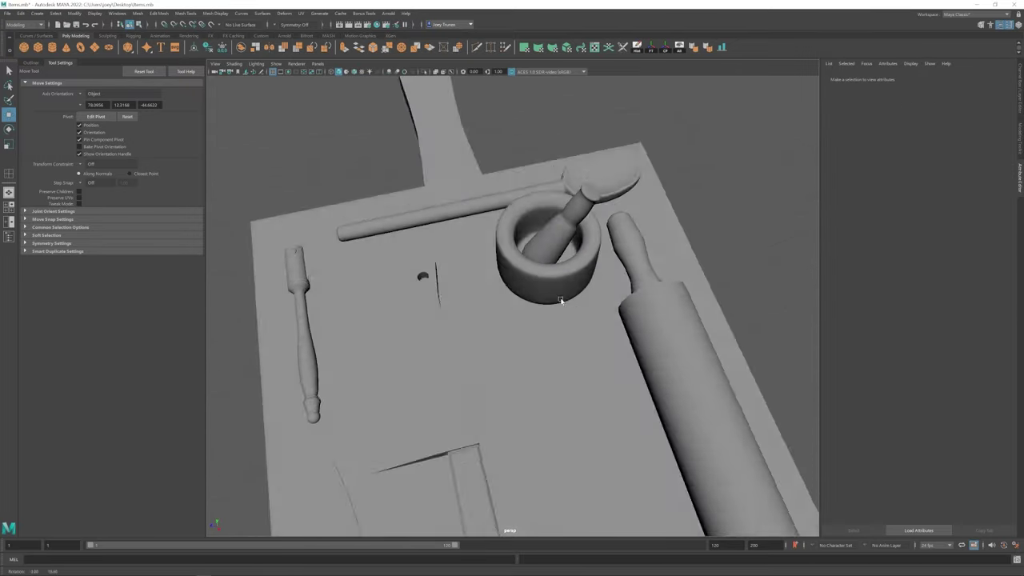
pyautogui.hotkey('ctrl', 'z')
pyautogui.hotkey('ctrl', 'z')
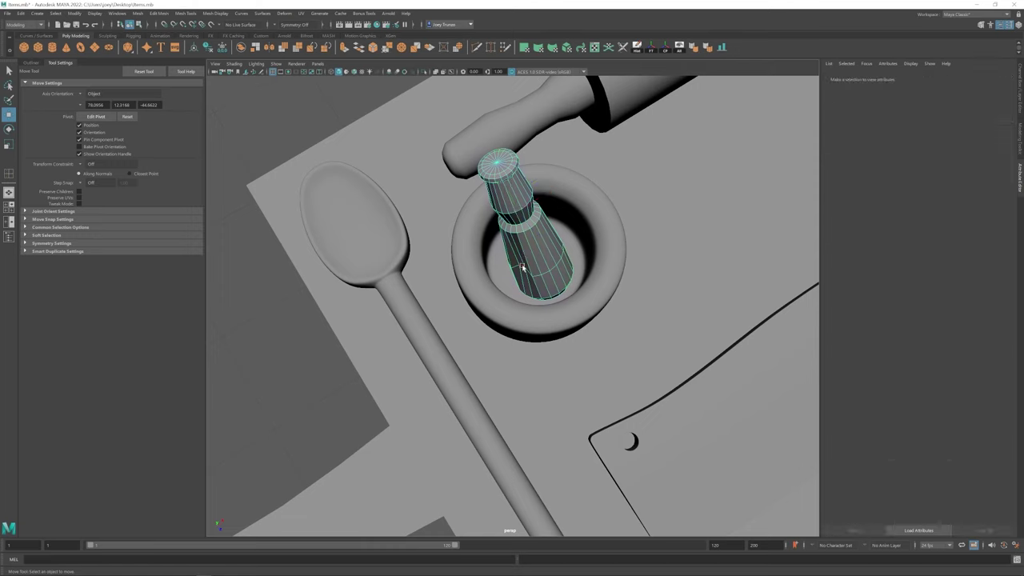
pyautogui.hotkey('ctrl', 'z')
pyautogui.hotkey('ctrl', 'z')
pyautogui.hotkey('ctrl', 'z')
pyautogui.hotkey('ctrl', 'z')
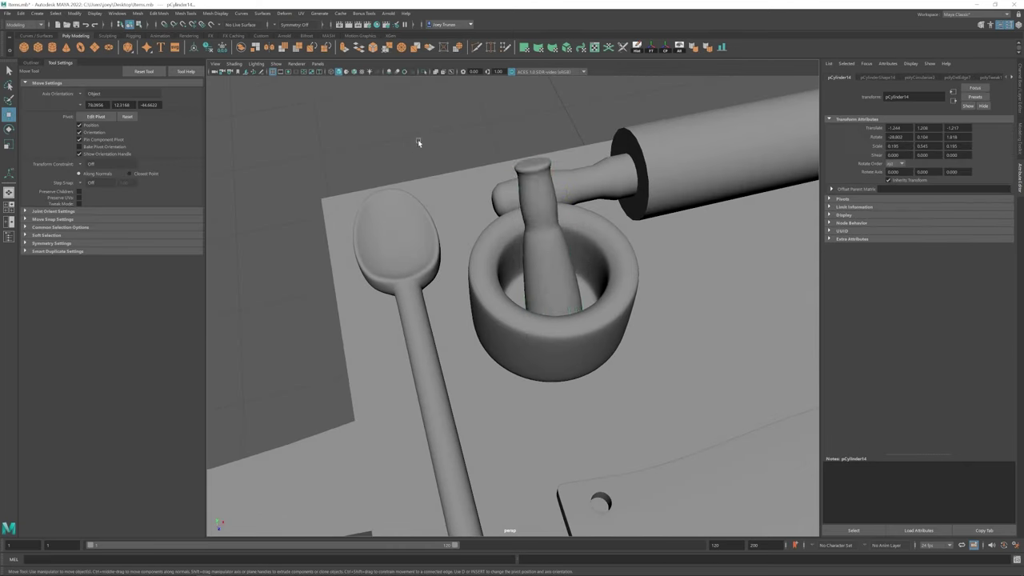
pyautogui.hotkey('ctrl', 'z')
pyautogui.hotkey('ctrl', 'z')
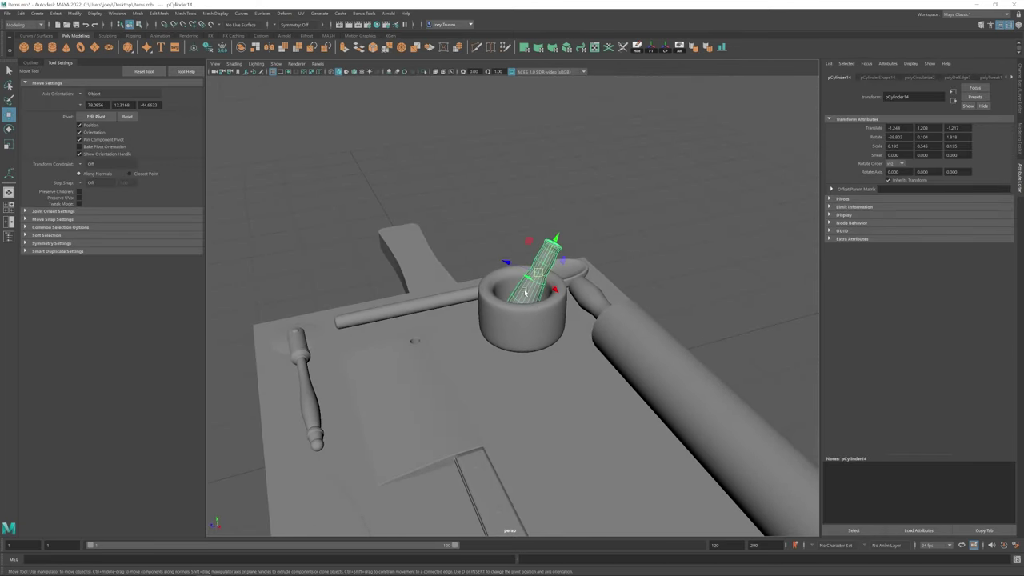
pyautogui.hotkey('ctrl', 'z')
pyautogui.hotkey('ctrl', 'z')
pyautogui.hotkey('ctrl', 'z')
pyautogui.hotkey('ctrl', 'z')
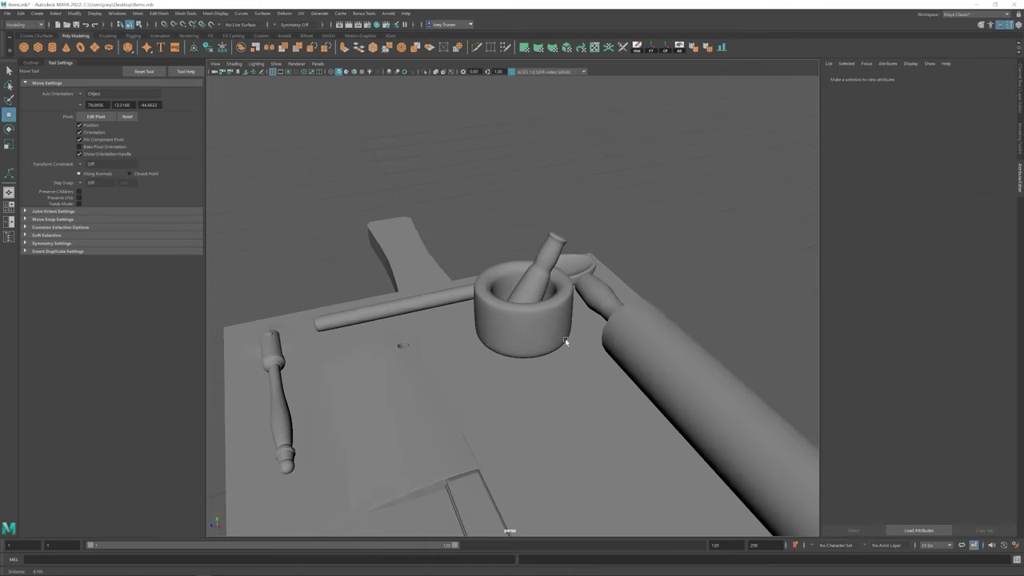
# - Undo six more edits, stepping back past the mortar-and-pestle grouping
pyautogui.hotkey('ctrl', 'z')
pyautogui.hotkey('ctrl', 'z')
pyautogui.hotkey('ctrl', 'z')
pyautogui.hotkey('ctrl', 'z')
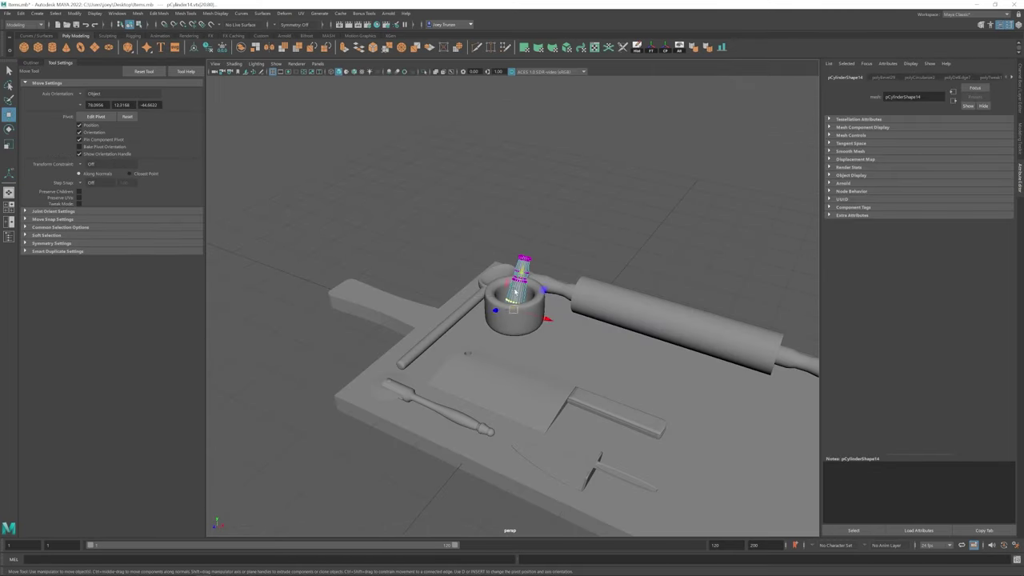
pyautogui.hotkey('ctrl', 'z')
pyautogui.hotkey('ctrl', 'z')
pyautogui.hotkey('ctrl', 'z')
pyautogui.hotkey('ctrl', 'z')
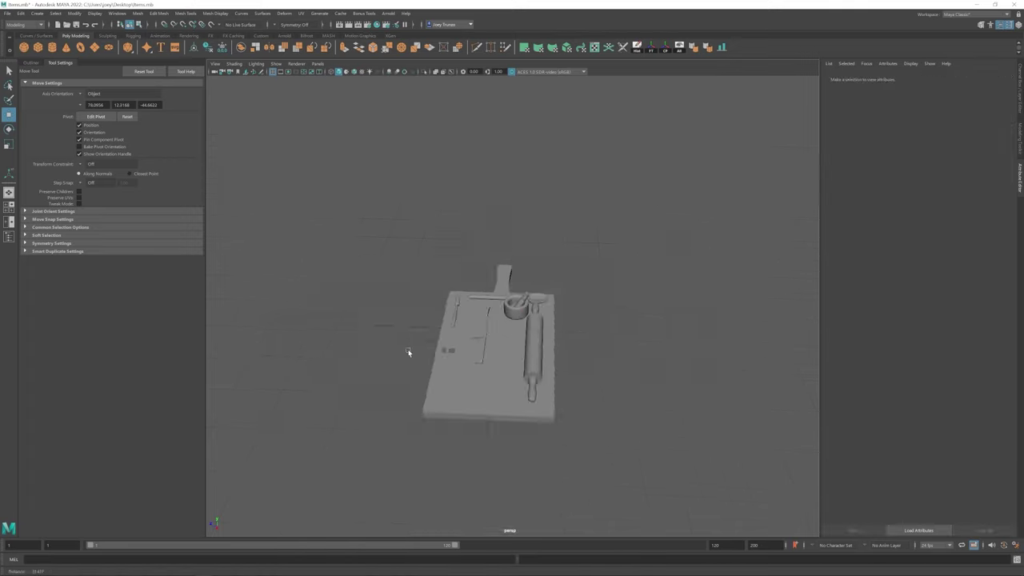
pyautogui.hotkey('ctrl', 'z')
pyautogui.hotkey('ctrl', 'z')
pyautogui.hotkey('ctrl', 'z')
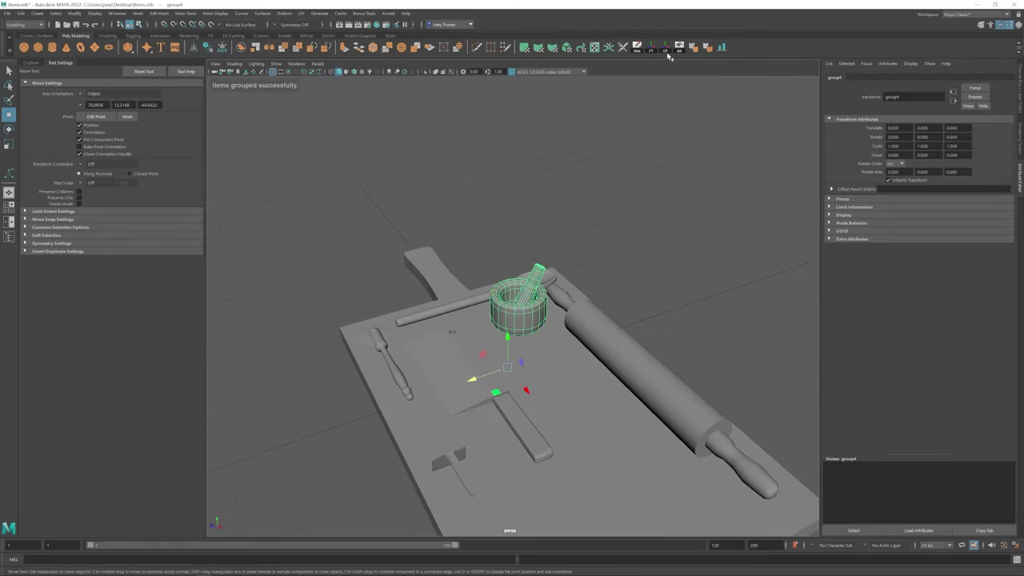
pyautogui.hotkey('ctrl', 'z')
pyautogui.hotkey('ctrl', 'z')
pyautogui.hotkey('ctrl', 'z')
pyautogui.hotkey('ctrl', 'z')
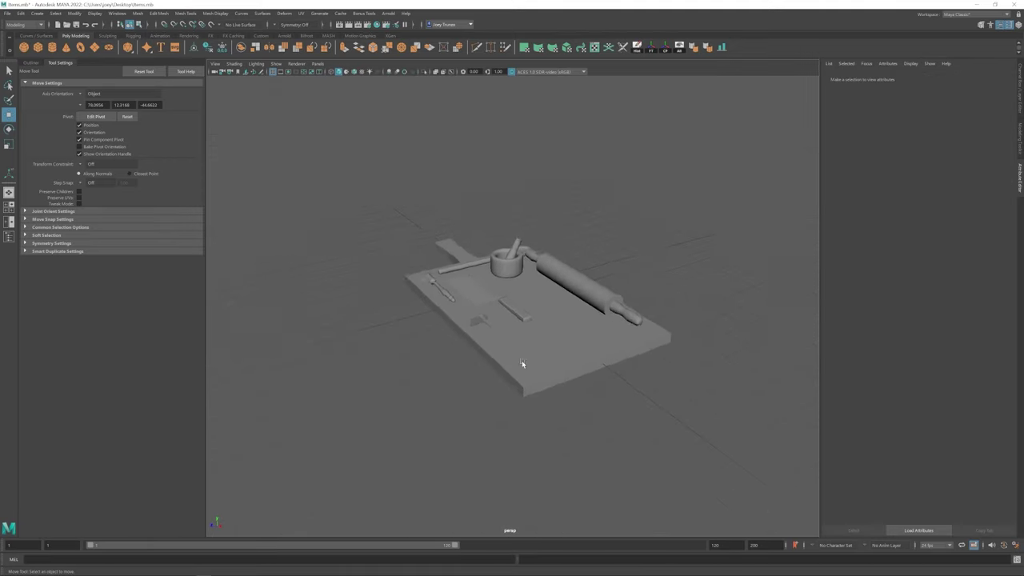
pyautogui.hotkey('ctrl', 'z')
pyautogui.hotkey('ctrl', 'z')
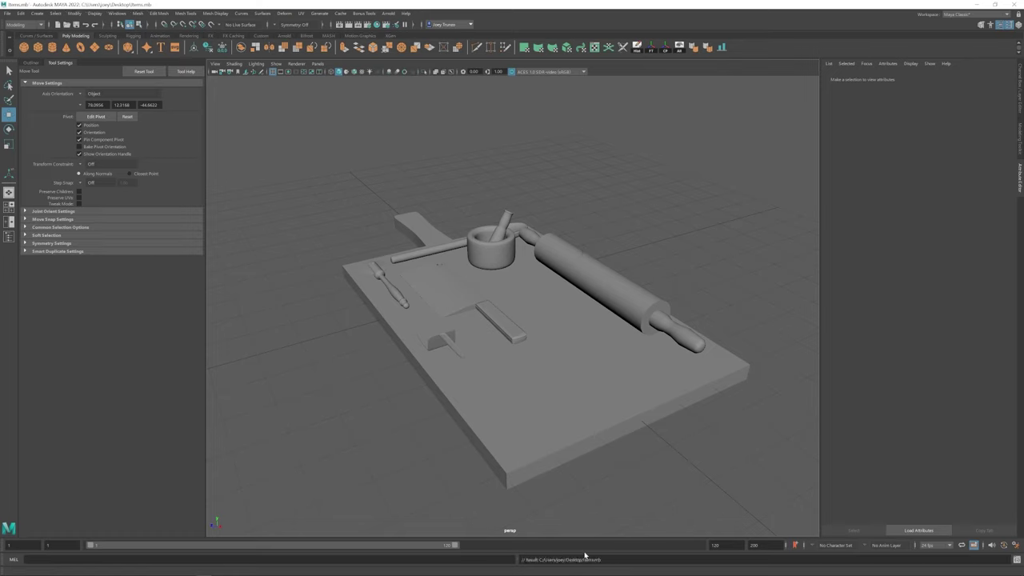
pyautogui.hotkey('ctrl', 'z')
pyautogui.hotkey('ctrl', 'z')
pyautogui.hotkey('ctrl', 'z')
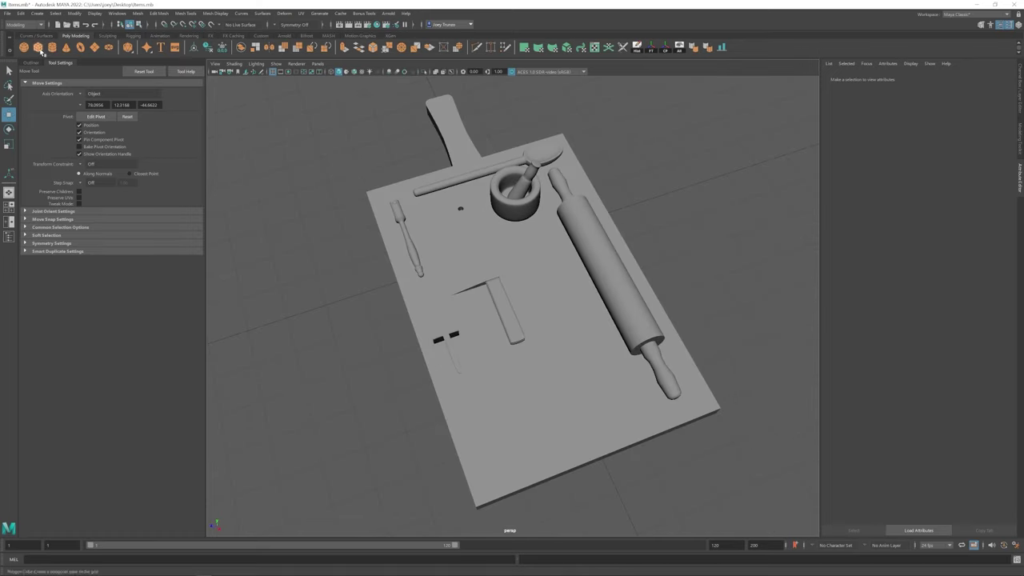
# - Undo back to the earlier pCube7 slab state and select its end vertices
pyautogui.hotkey('ctrl', 'z')
pyautogui.hotkey('ctrl', 'z')
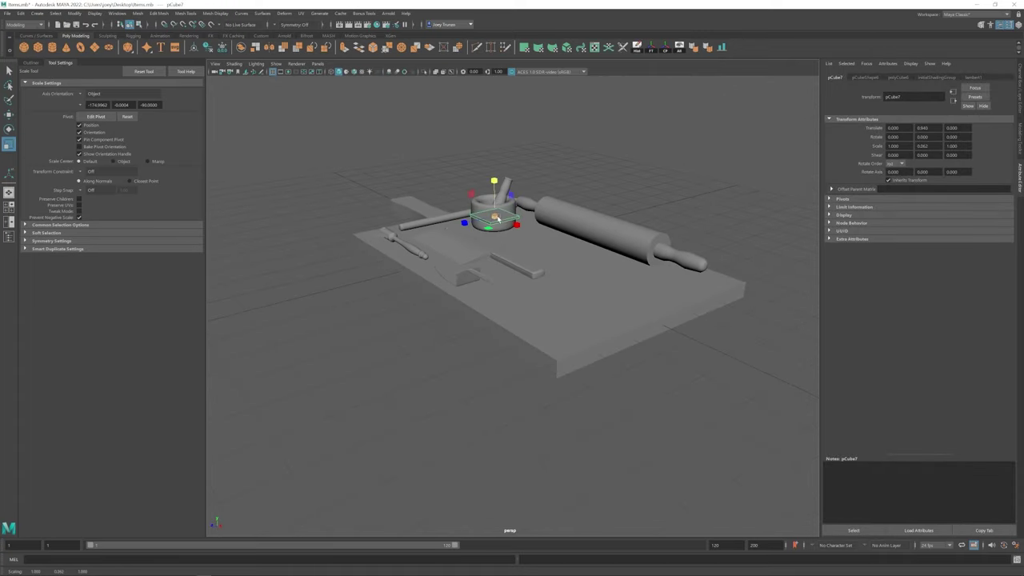
pyautogui.hotkey('ctrl', 'z')
pyautogui.hotkey('ctrl', 'z')
pyautogui.hotkey('ctrl', 'z')
pyautogui.hotkey('ctrl', 'z')
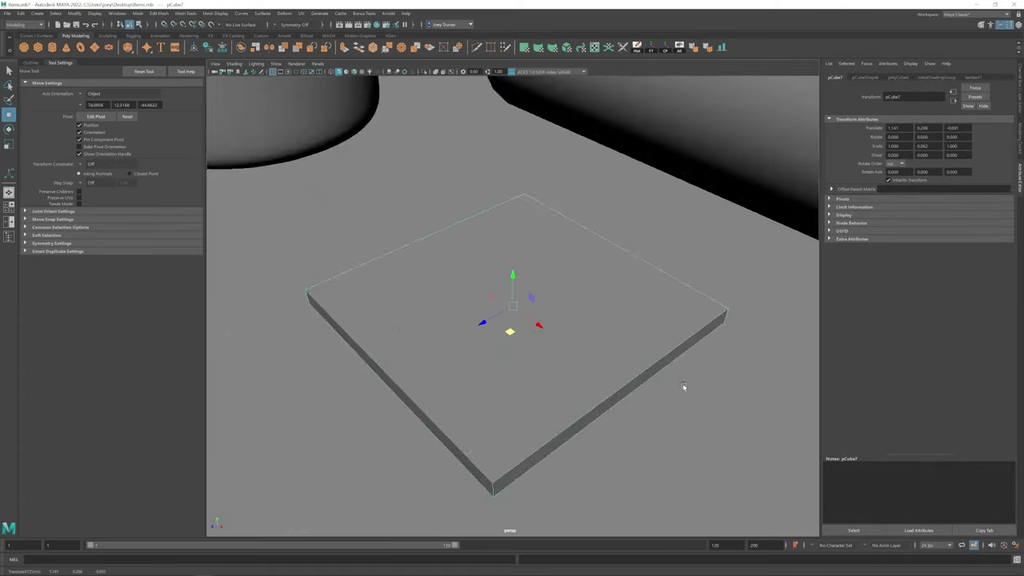
pyautogui.hotkey('ctrl', 'z')
pyautogui.hotkey('ctrl', 'z')
pyautogui.hotkey('ctrl', 'z')
pyautogui.hotkey('ctrl', 'z')
pyautogui.hotkey('ctrl', 'z')
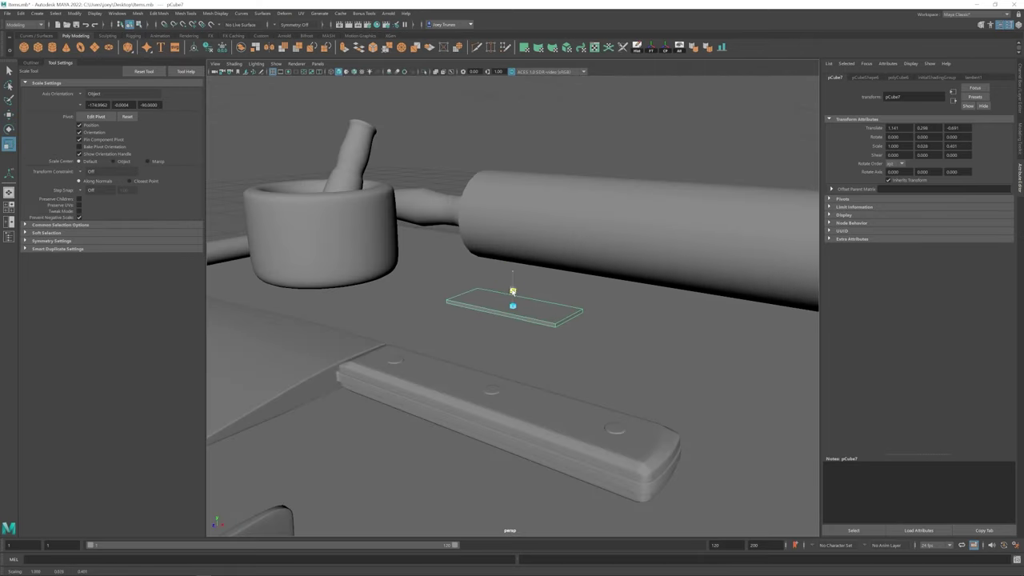
pyautogui.press('w')
pyautogui.hotkey('ctrl', 'z')
pyautogui.hotkey('ctrl', 'z')
pyautogui.hotkey('ctrl', 'z')
pyautogui.moveTo(537, 311); pyautogui.dragTo(489, 301, button='right')
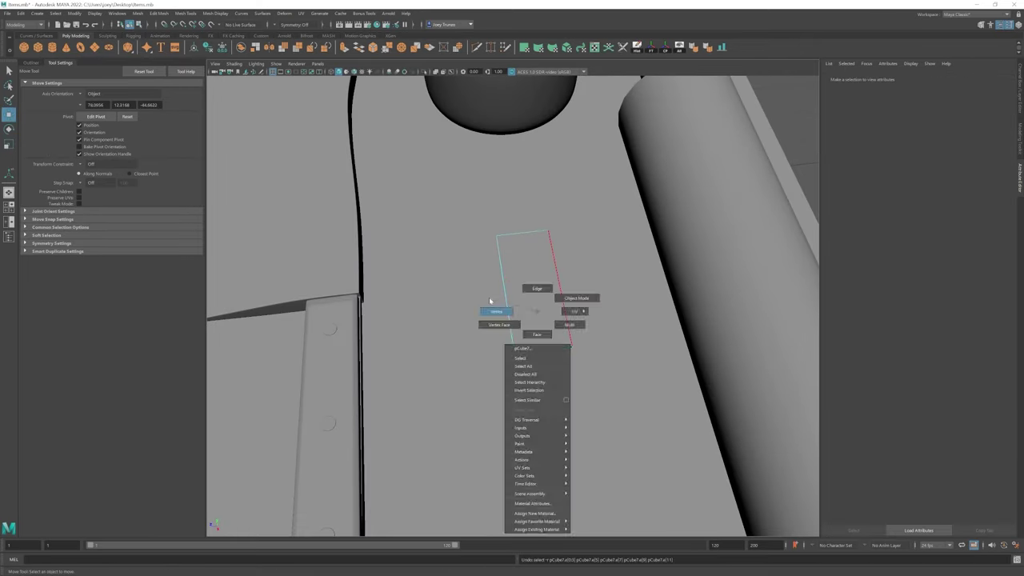
pyautogui.moveTo(576, 335); pyautogui.dragTo(509, 368)
pyautogui.hotkey('ctrl', 'z')
pyautogui.hotkey('ctrl', 'z')
pyautogui.hotkey('ctrl', 'z')
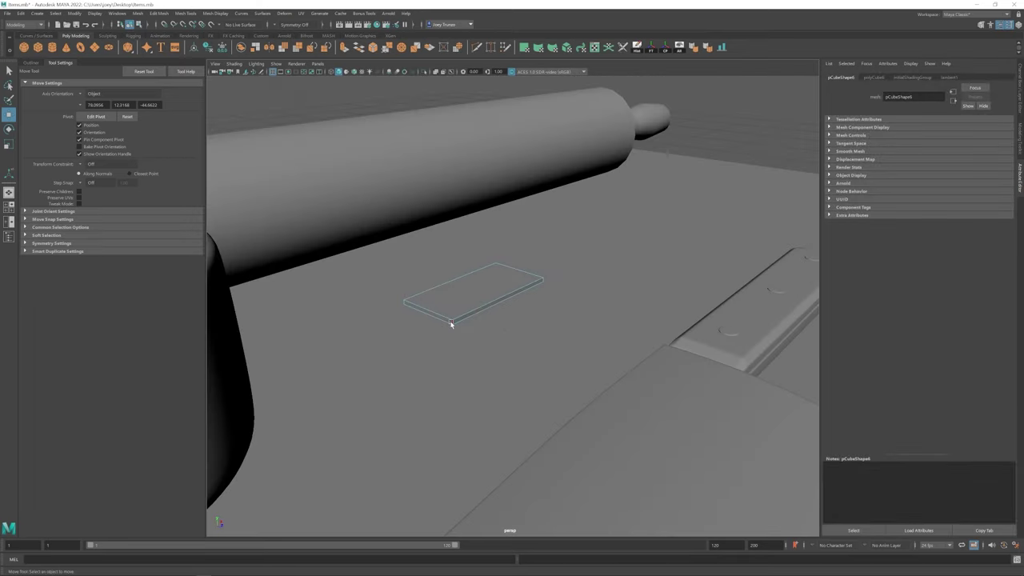
pyautogui.keyDown('alt'); pyautogui.moveTo(450, 324); pyautogui.dragTo(487, 314); pyautogui.keyUp('alt')
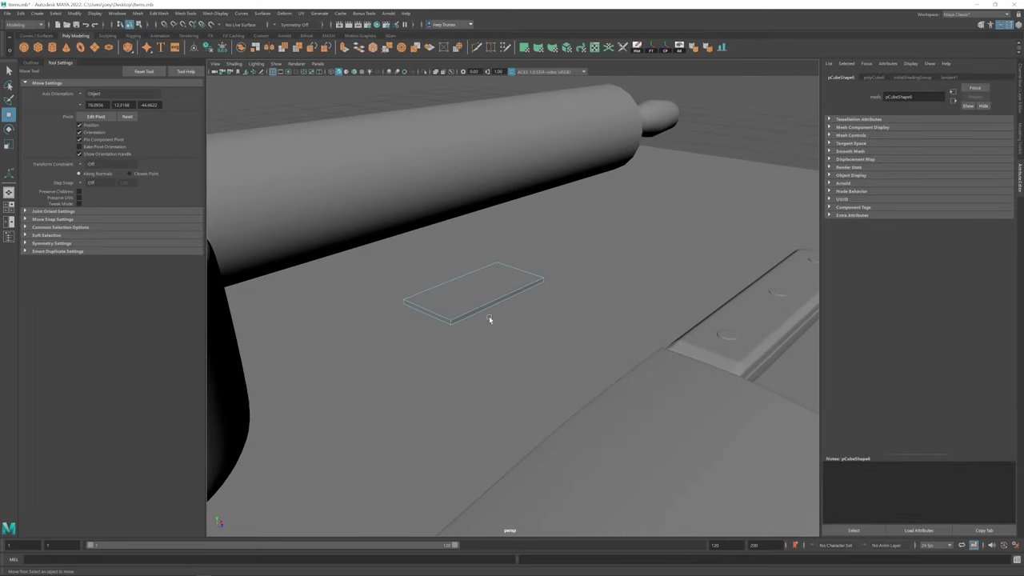
# - Insert an edge loop down the middle of the slab
pyautogui.click(185, 14)
pyautogui.click(206, 66)
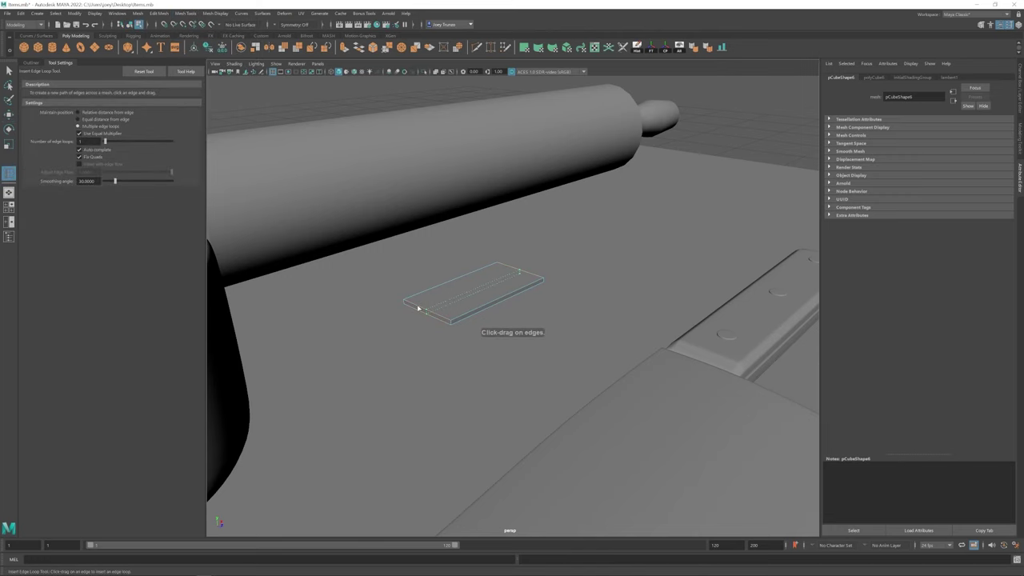
pyautogui.click(418, 308)
pyautogui.press('w')
# - Bevel the slab's end edges with 4 segments and select the short straight end edge
pyautogui.click(185, 14)
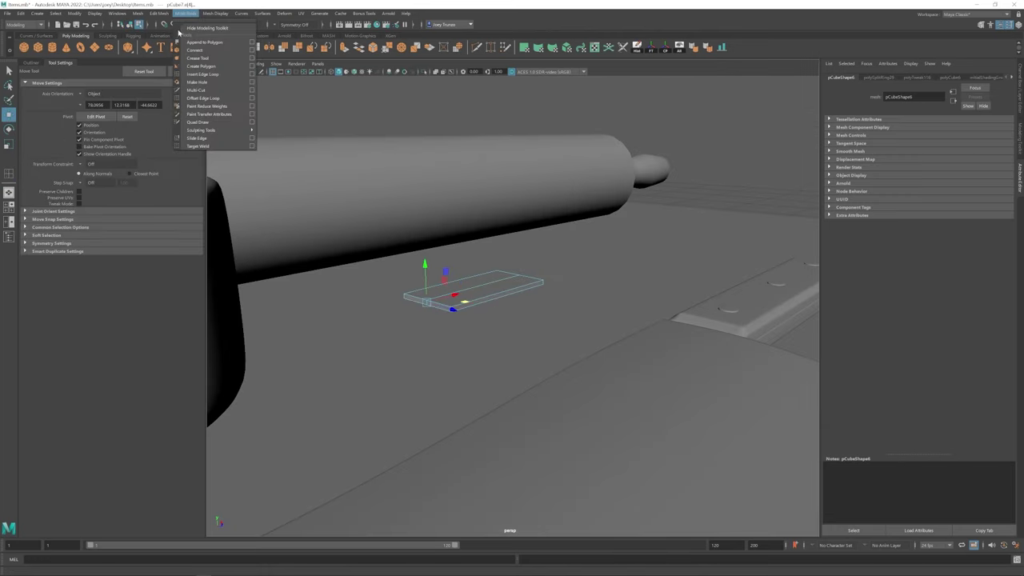
pyautogui.click(168, 40)
pyautogui.keyDown('alt'); pyautogui.moveTo(449, 304); pyautogui.dragTo(473, 286); pyautogui.keyUp('alt')
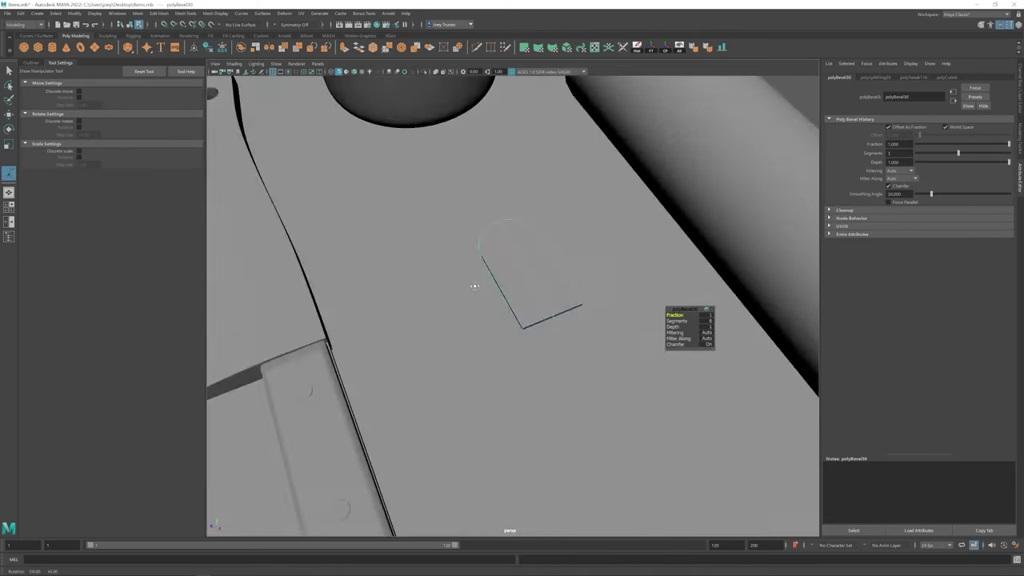
pyautogui.keyDown('alt'); pyautogui.moveTo(480, 336); pyautogui.dragTo(549, 320); pyautogui.keyUp('alt')
pyautogui.press('w')
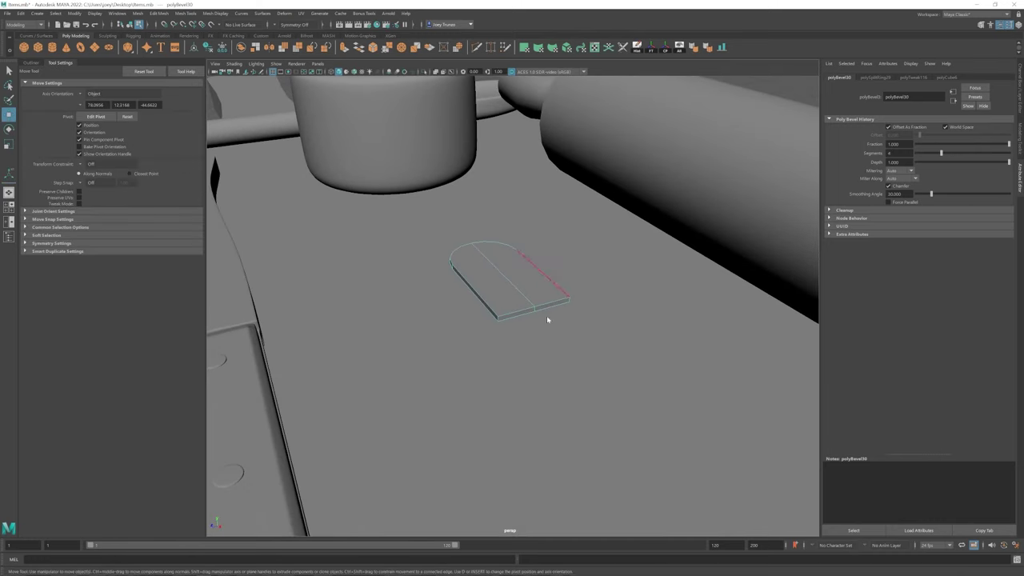
pyautogui.moveTo(521, 288); pyautogui.dragTo(556, 305, button='right')
pyautogui.click(555, 306)
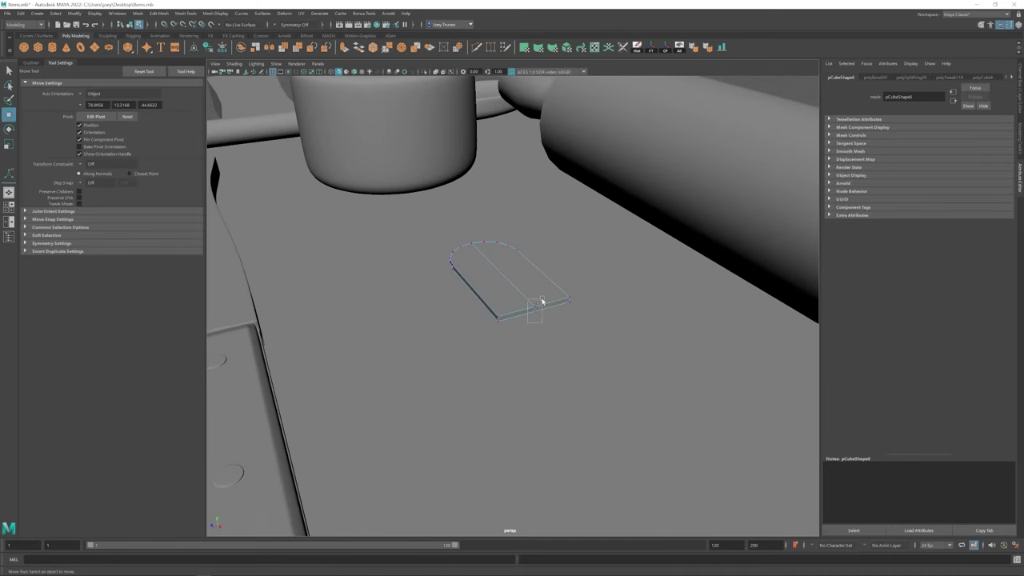
pyautogui.click(557, 304)
# - Extrude the end edge, scale it into a narrow point, and fill the hole
pyautogui.hotkey('ctrl', 'e')
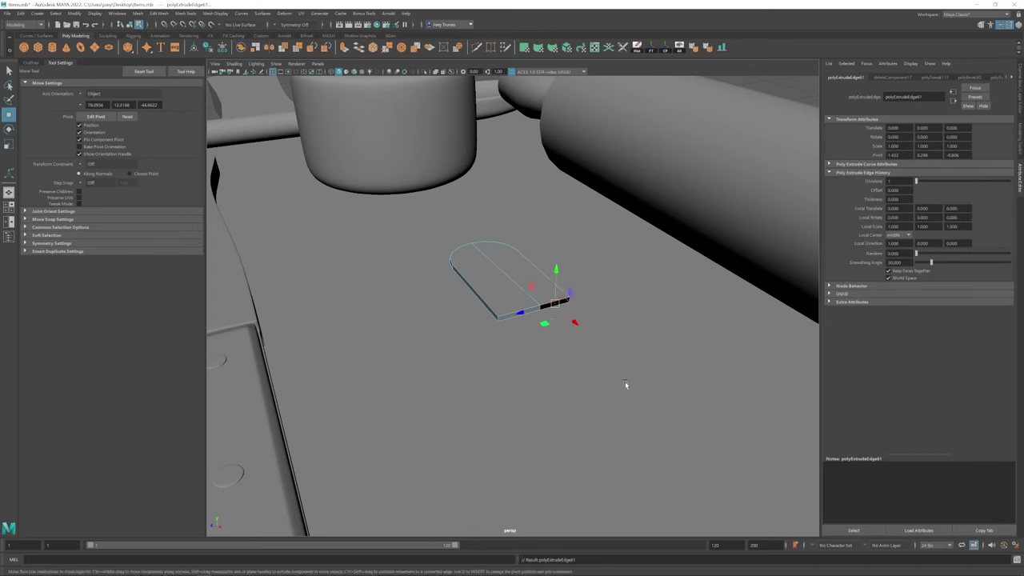
pyautogui.keyDown('alt'); pyautogui.moveTo(625, 381); pyautogui.dragTo(535, 275); pyautogui.keyUp('alt')
pyautogui.press('r')
pyautogui.keyDown('alt'); pyautogui.moveTo(580, 351); pyautogui.dragTo(516, 340); pyautogui.keyUp('alt')
pyautogui.click(138, 13)
pyautogui.click(156, 73)
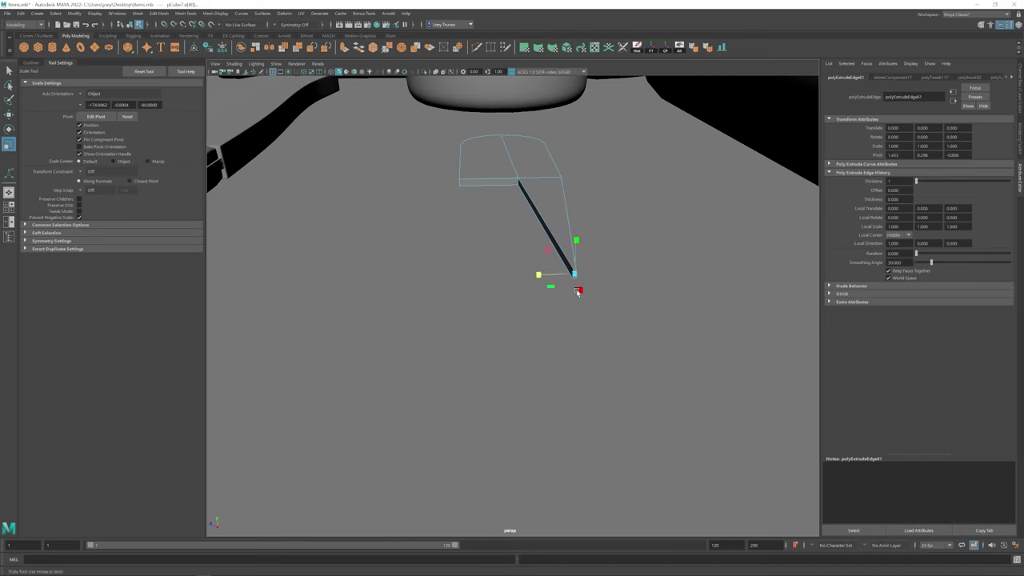
# - Shape the blade tip into a short edge and slide the cross edge up the blade
pyautogui.keyDown('alt'); pyautogui.moveTo(578, 291); pyautogui.dragTo(528, 260); pyautogui.keyUp('alt')
pyautogui.press('w')
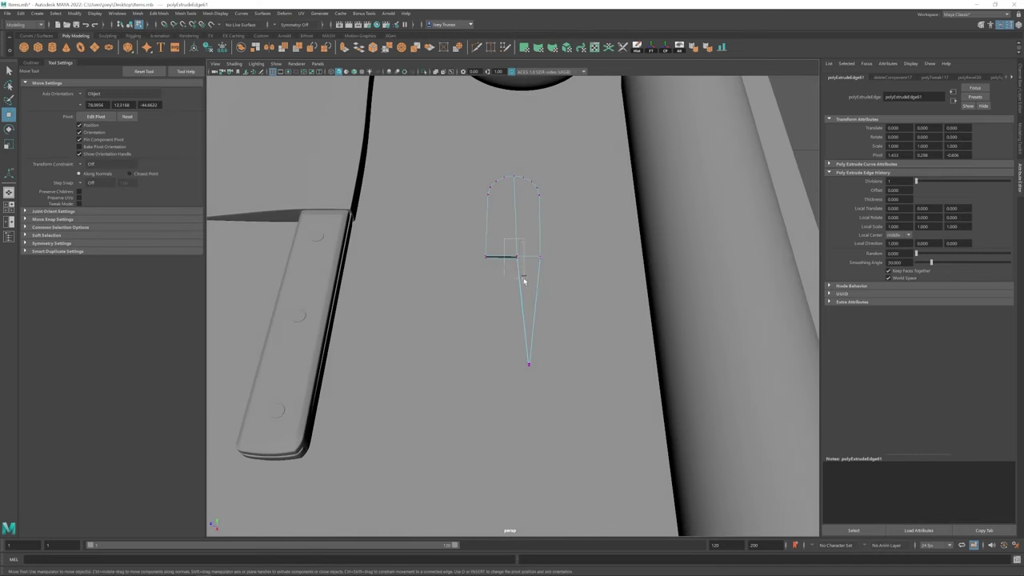
pyautogui.click(528, 364)
pyautogui.press('r')
pyautogui.scroll(5, 709, 407)
pyautogui.keyDown('alt'); pyautogui.moveTo(510, 350); pyautogui.dragTo(499, 186); pyautogui.keyUp('alt')
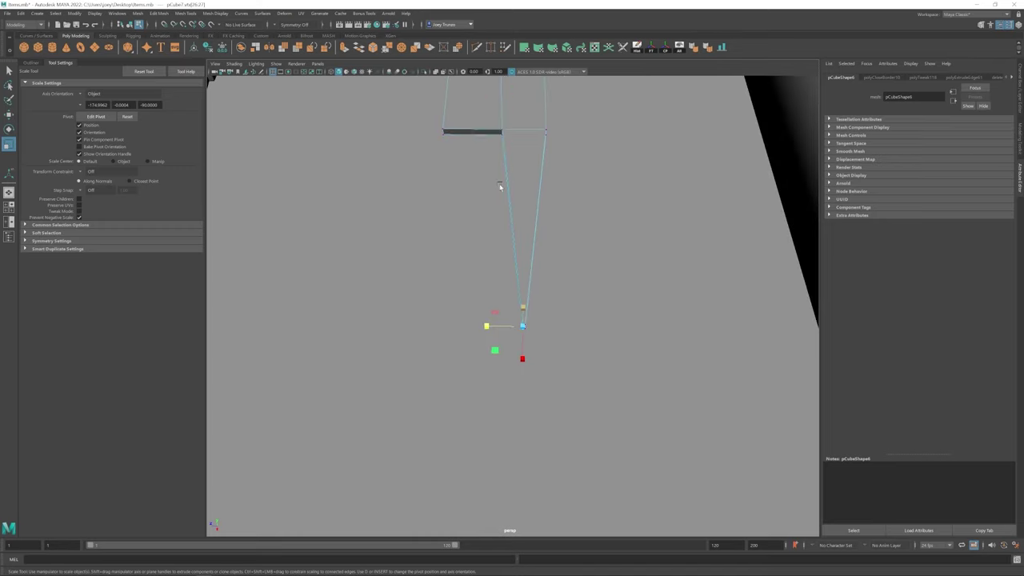
pyautogui.press('w')
pyautogui.moveTo(477, 218); pyautogui.dragTo(507, 198)
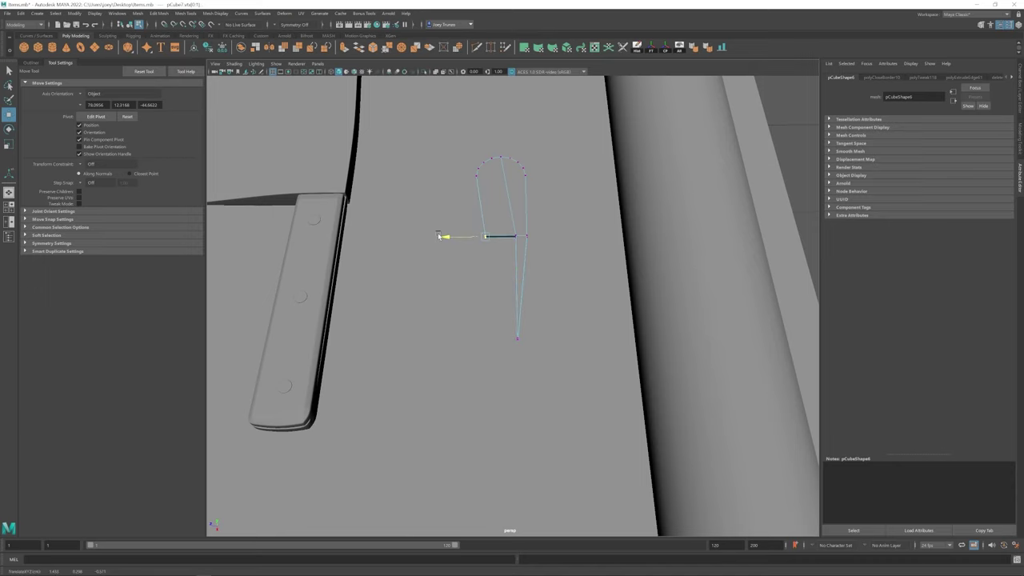
pyautogui.moveTo(501, 262); pyautogui.dragTo(486, 304)
# - Reselect the whole blade piece and view it from a near top-down angle
pyautogui.press('F8')
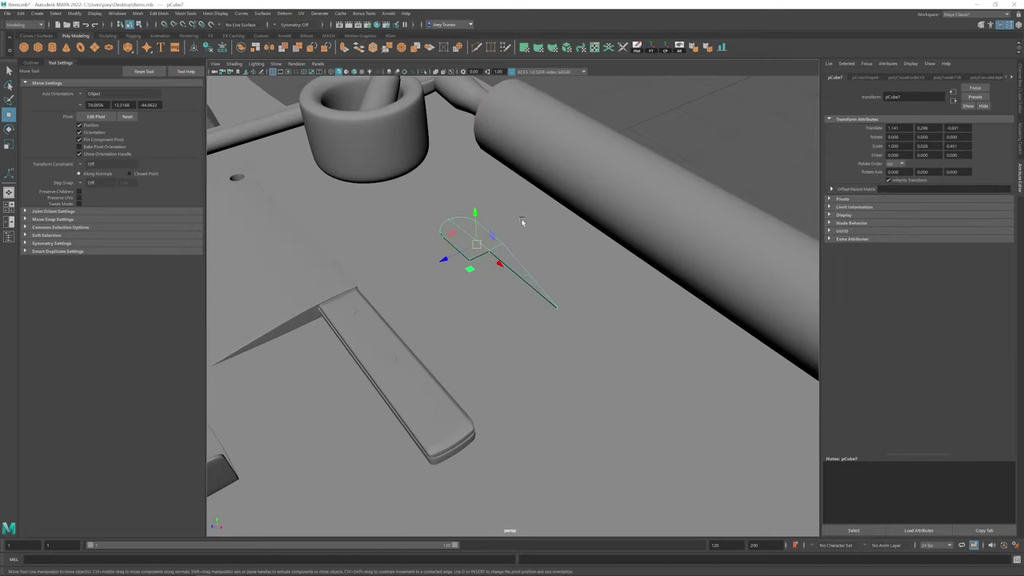
pyautogui.press('r')
pyautogui.scroll(-5, 515, 240)
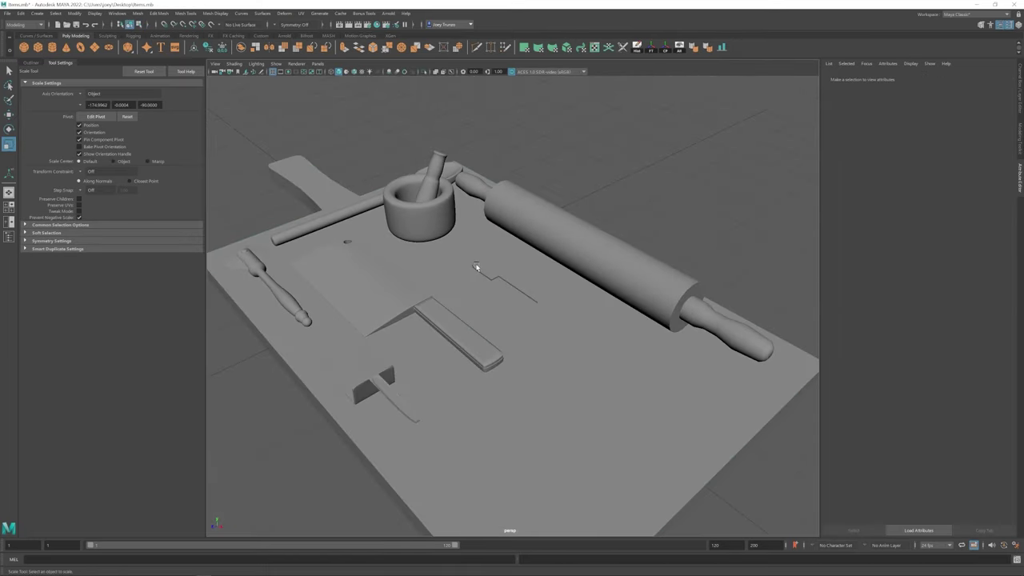
pyautogui.scroll(5, 532, 316)
pyautogui.keyDown('alt'); pyautogui.moveTo(512, 305); pyautogui.dragTo(480, 264); pyautogui.keyUp('alt')
pyautogui.press('w')
pyautogui.press('F9')
pyautogui.press('F8')
pyautogui.scroll(3, 513, 262)
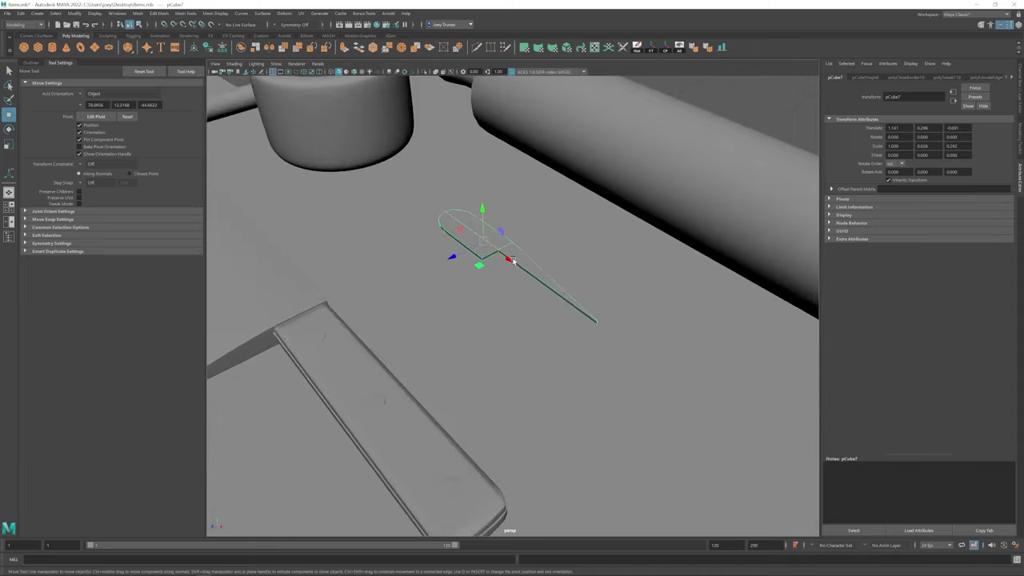
# - Duplicate the blade, rotate the copy 180° in X and lower it beneath the original
pyautogui.hotkey('ctrl', 'd')
pyautogui.press('e')
pyautogui.click(670, 48)
pyautogui.moveTo(497, 243); pyautogui.dragTo(496, 242)
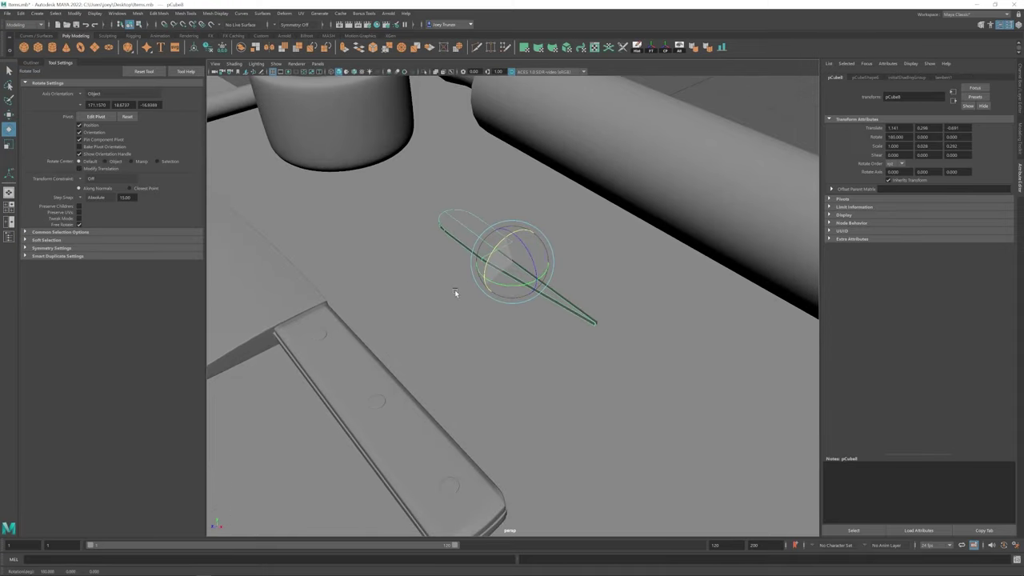
pyautogui.press('w')
pyautogui.moveTo(455, 293)
pyautogui.keyDown('alt'); pyautogui.mouseDown()
pyautogui.moveTo(567, 264)
pyautogui.moveTo(439, 251)
pyautogui.moveTo(476, 283)
pyautogui.mouseUp(); pyautogui.keyUp('alt')
pyautogui.scroll(3, 504, 252)
# - Select the copy's cross edge and scale it to pinch the blade tip into a point
pyautogui.click(524, 250)
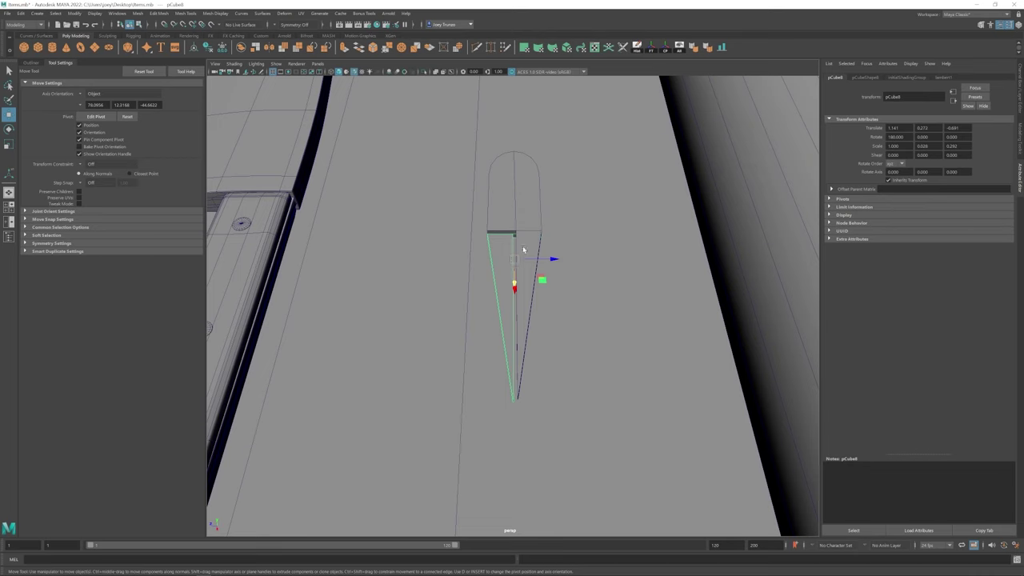
pyautogui.keyDown('alt'); pyautogui.moveTo(523, 225); pyautogui.dragTo(523, 268); pyautogui.keyUp('alt')
pyautogui.scroll(-3, 523, 268)
pyautogui.rightClick(740, 208)
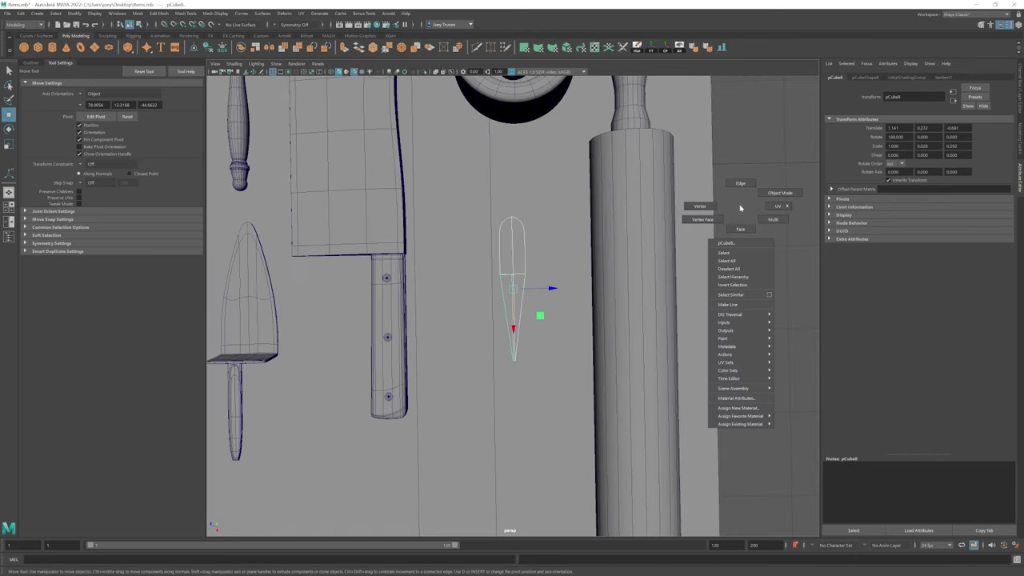
pyautogui.click(740, 184)
pyautogui.scroll(5, 528, 240)
pyautogui.click(528, 238)
pyautogui.press('r')
pyautogui.scroll(2, 552, 200)
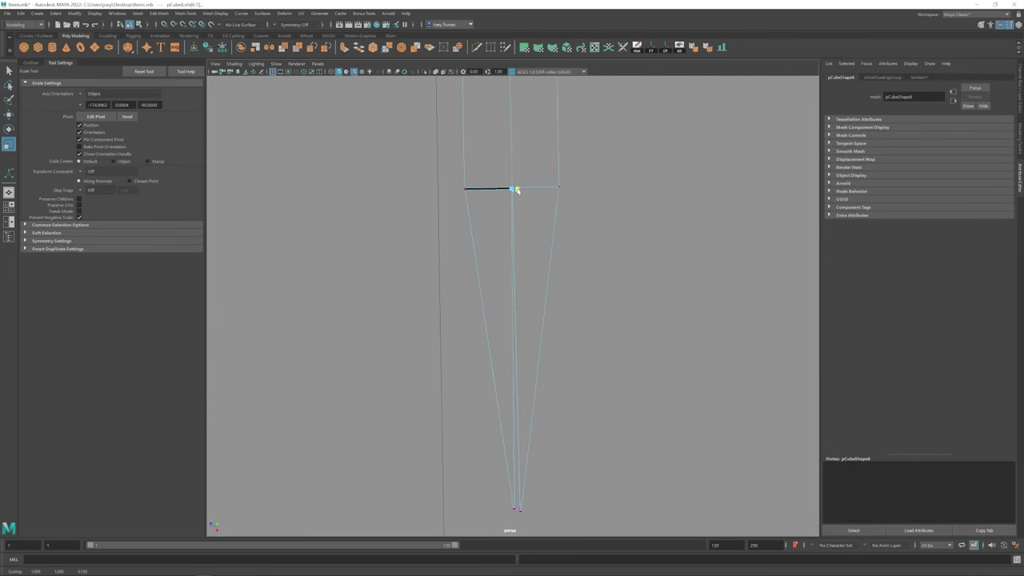
pyautogui.keyDown('alt'); pyautogui.moveTo(506, 358); pyautogui.dragTo(514, 295); pyautogui.keyUp('alt')
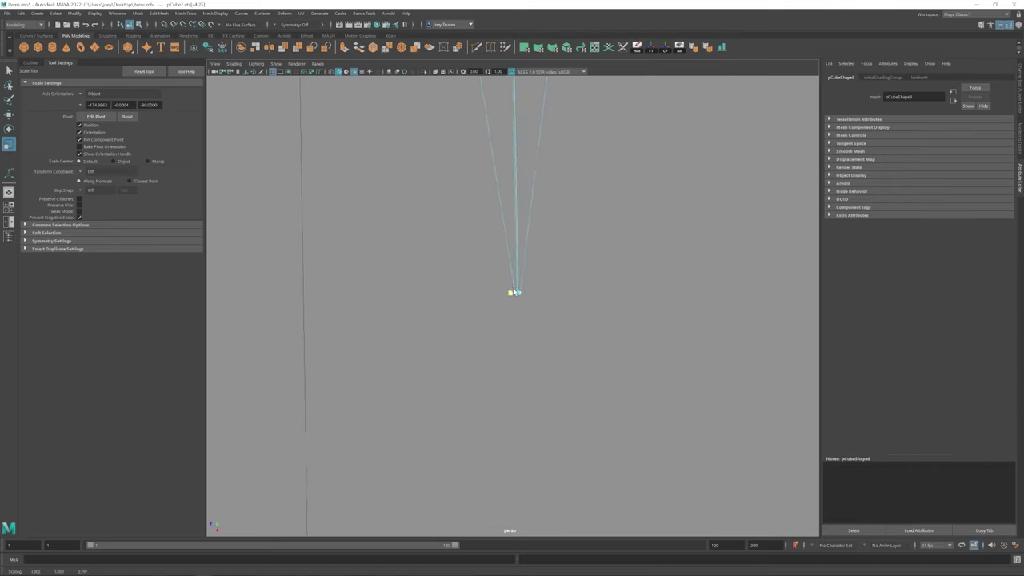
pyautogui.keyDown('alt'); pyautogui.moveTo(516, 293); pyautogui.dragTo(496, 304); pyautogui.keyUp('alt')
pyautogui.scroll(-5, 498, 270)
# - Inspect the finished slim knife from top-down and perspective overviews
pyautogui.press('w')
pyautogui.click(457, 293)
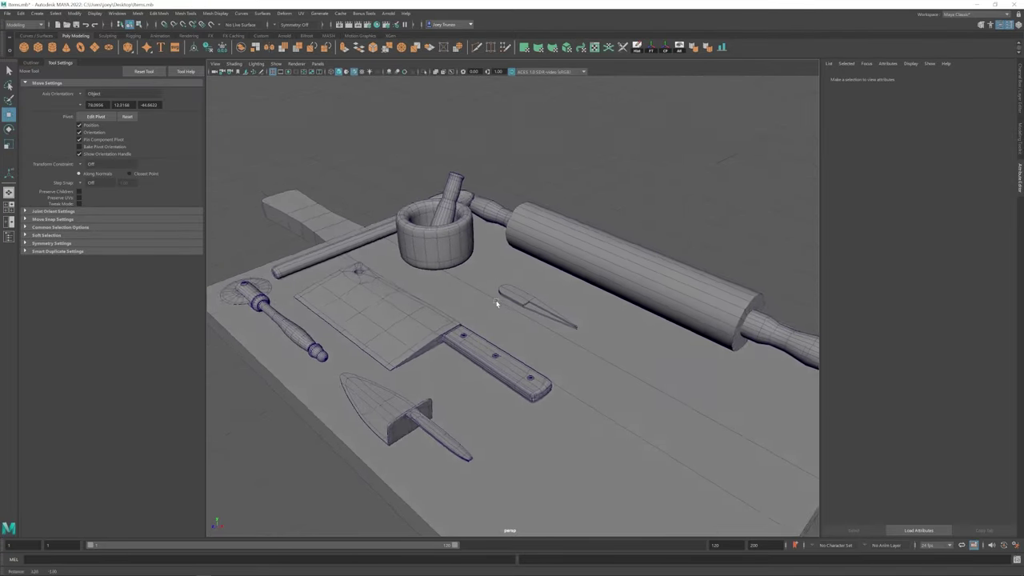
pyautogui.scroll(5, 496, 304)
pyautogui.keyDown('alt'); pyautogui.moveTo(549, 333); pyautogui.dragTo(532, 300); pyautogui.keyUp('alt')
pyautogui.click(535, 320)
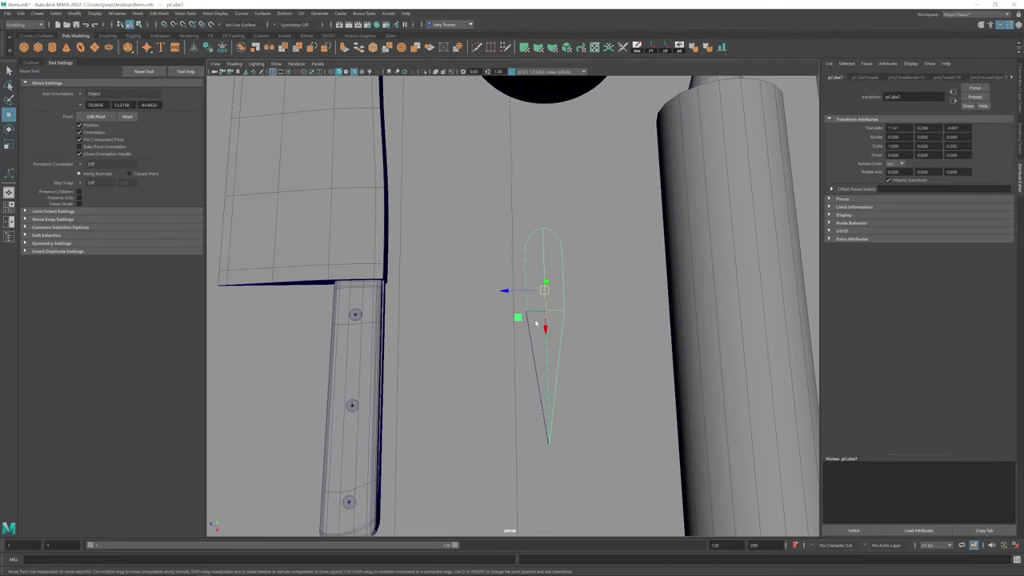
pyautogui.scroll(-5, 549, 336)
pyautogui.scroll(5, 531, 300)
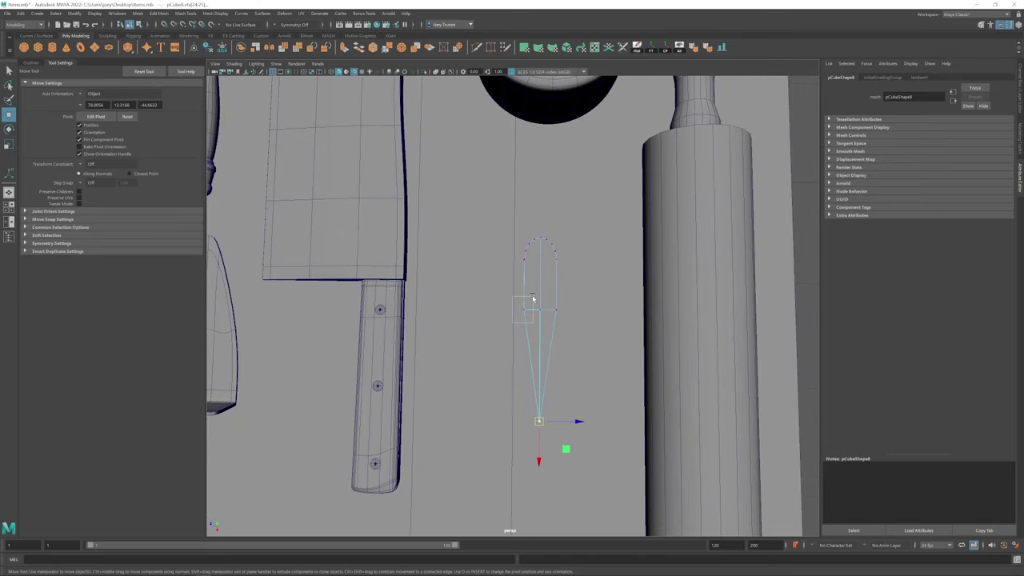
pyautogui.click(622, 263)
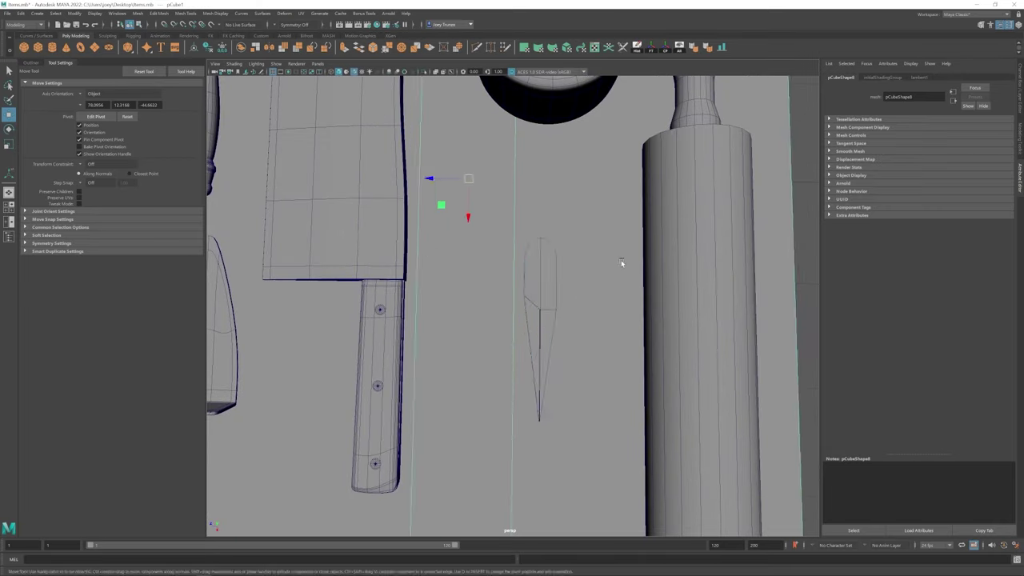
pyautogui.scroll(-3, 622, 263)
pyautogui.keyDown('alt'); pyautogui.moveTo(622, 264); pyautogui.dragTo(560, 319); pyautogui.keyUp('alt')
pyautogui.scroll(2, 560, 317)
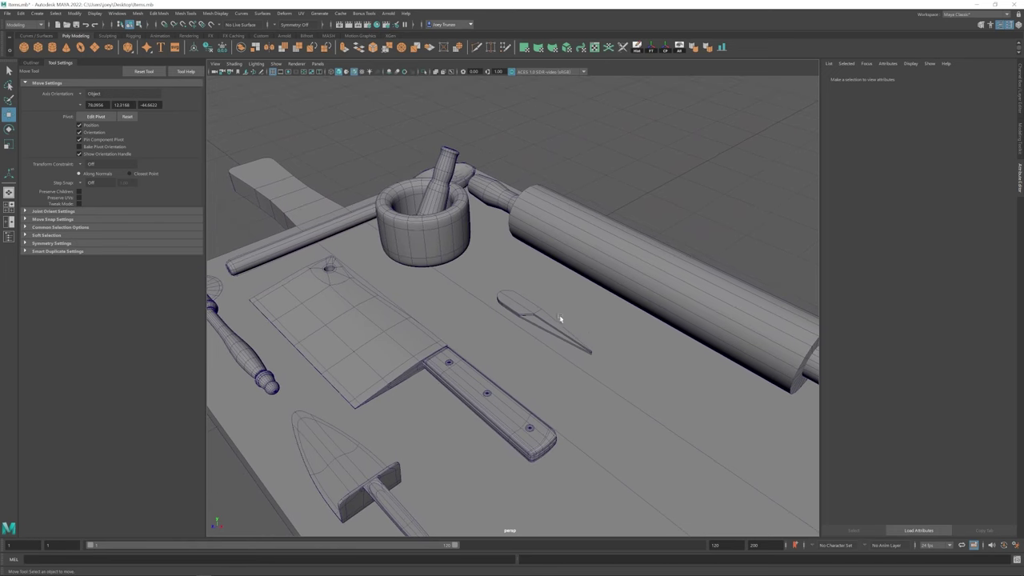
# - Create a polygon cylinder, scaling and moving it onto the knife's rounded end
pyautogui.click(52, 49)
pyautogui.moveTo(423, 316)
pyautogui.mouseDown()
pyautogui.moveTo(537, 320)
pyautogui.moveTo(433, 320)
pyautogui.mouseUp()
pyautogui.press('r')
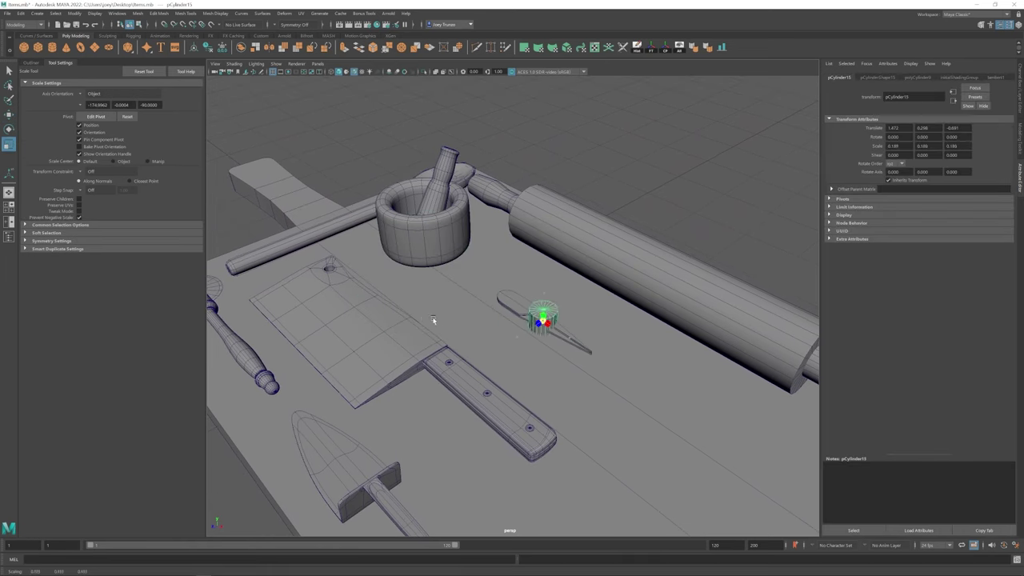
pyautogui.press('w')
pyautogui.moveTo(556, 320); pyautogui.dragTo(309, 74)
pyautogui.press('r')
pyautogui.scroll(3, 492, 289)
pyautogui.scroll(3, 485, 318)
pyautogui.press('w')
pyautogui.press('4')
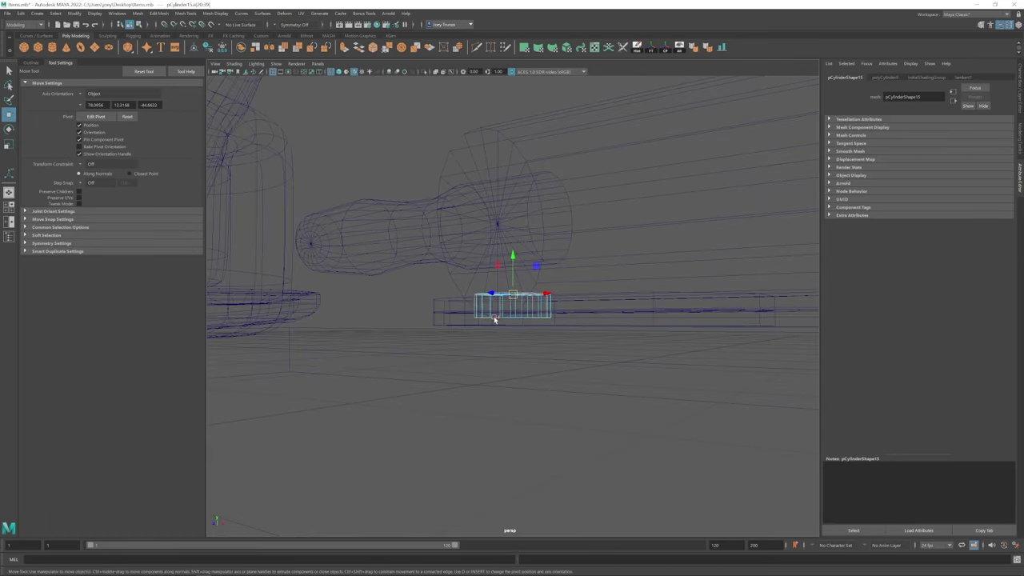
pyautogui.press('5')
# - Bevel the rivet cylinder's edges and check its fit from a low side view
pyautogui.keyDown('alt'); pyautogui.moveTo(480, 200); pyautogui.dragTo(563, 300); pyautogui.keyUp('alt')
pyautogui.hotkey('ctrl', 'b')
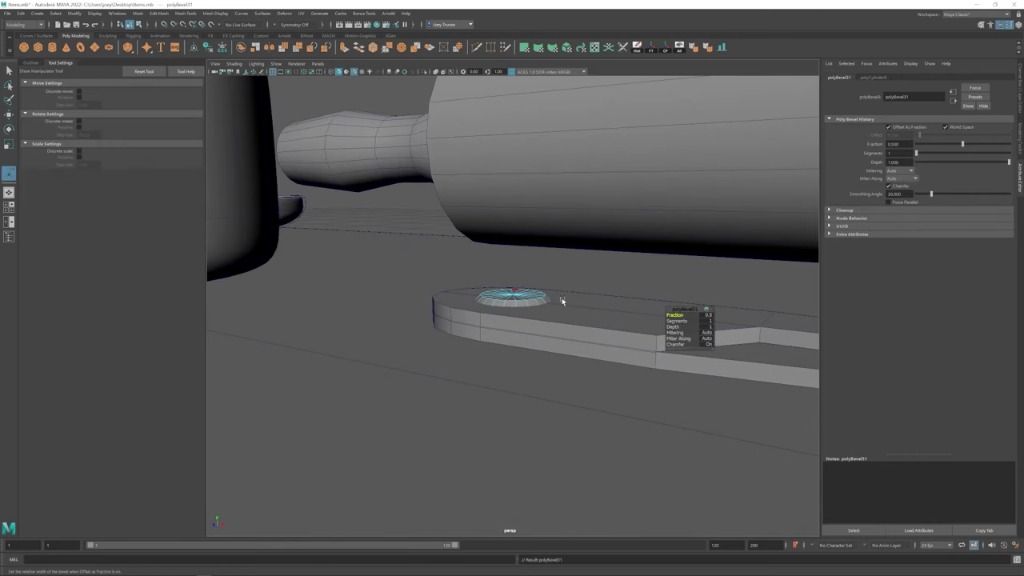
pyautogui.moveTo(514, 298); pyautogui.dragTo(490, 272, button='right')
pyautogui.keyDown('alt'); pyautogui.moveTo(489, 272); pyautogui.dragTo(480, 328); pyautogui.keyUp('alt')
pyautogui.press('w')
pyautogui.scroll(5, 505, 344)
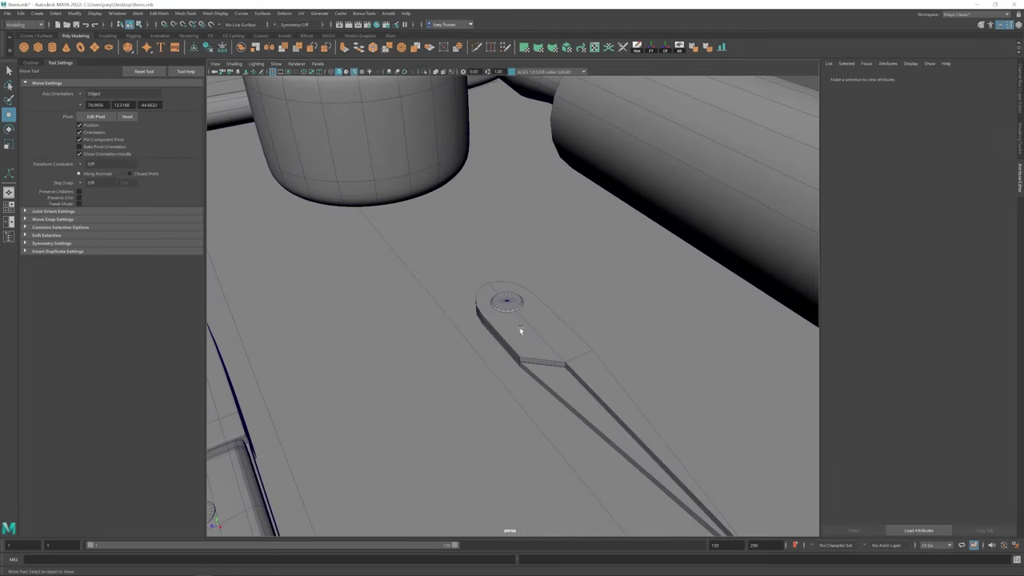
pyautogui.press('[')
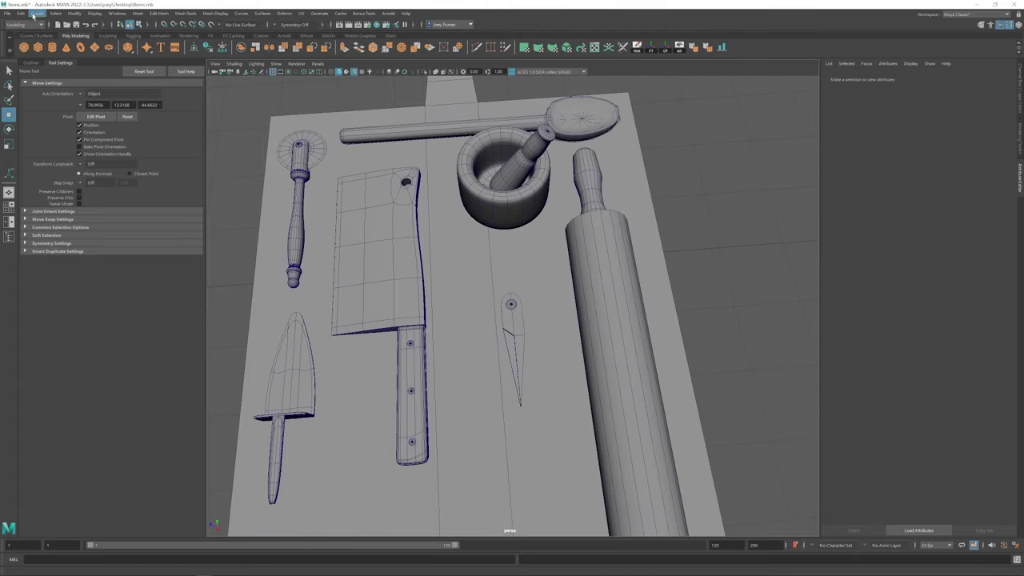
# - Choose the EP Curve Tool, then step back through earlier camera views
pyautogui.click(37, 13)
pyautogui.click(164, 80)
pyautogui.press('[')
pyautogui.press('[')
pyautogui.press('[')
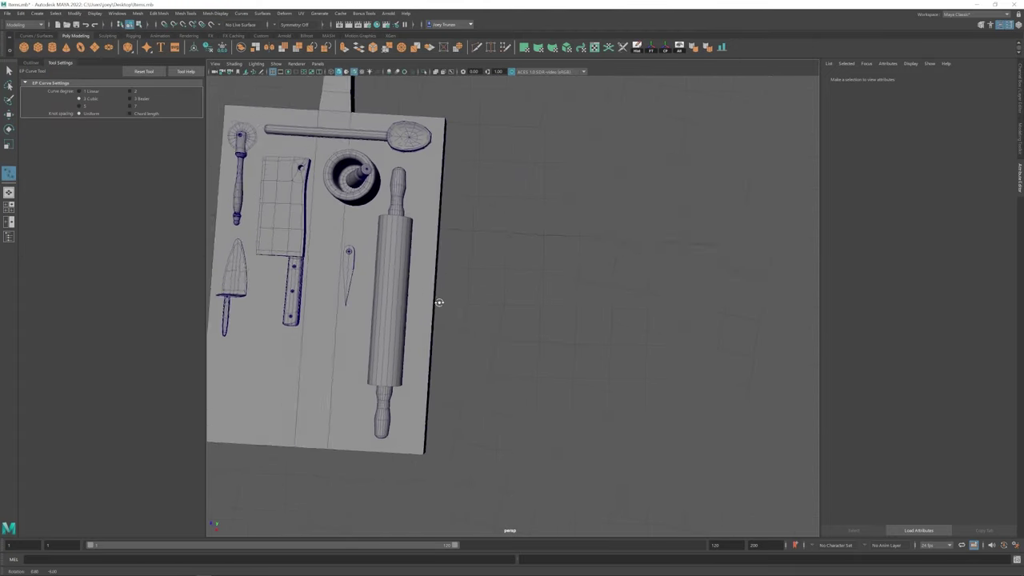
pyautogui.press('[')
pyautogui.press('w')
# - Move the small blade copy along X off the board to the right and frame it
pyautogui.click(344, 280)
pyautogui.moveTo(386, 284); pyautogui.dragTo(555, 290)
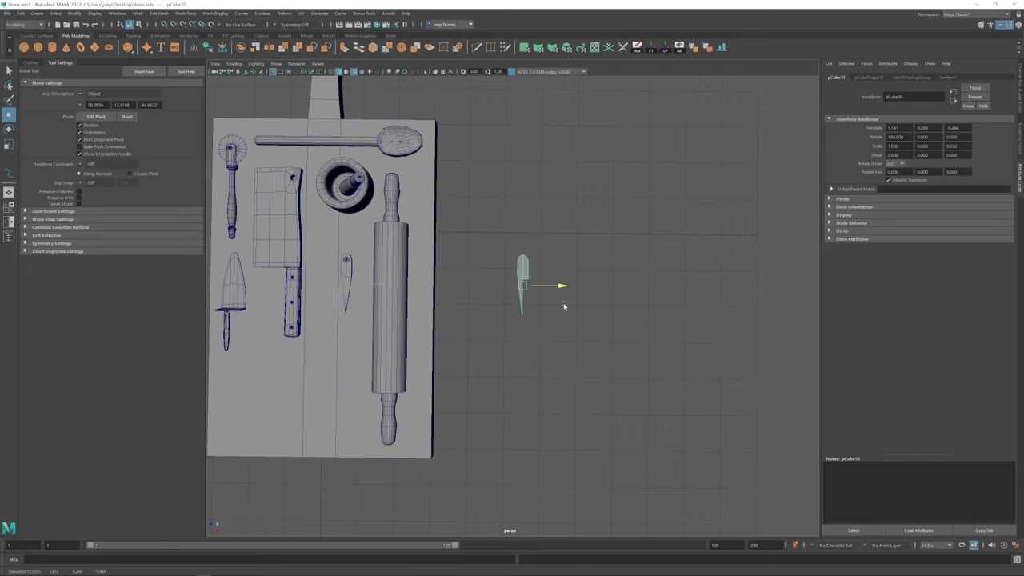
pyautogui.press('f')
pyautogui.click(547, 245)
pyautogui.scroll(-4, 547, 245)
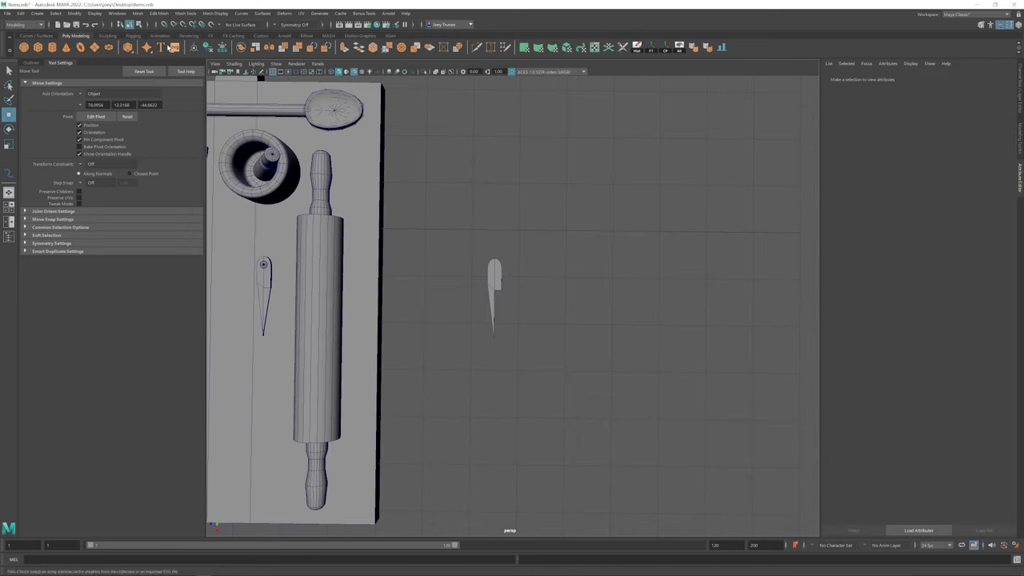
# - Start an EP curve by placing its first point beside the blade
pyautogui.click(37, 13)
pyautogui.moveTo(64, 72)
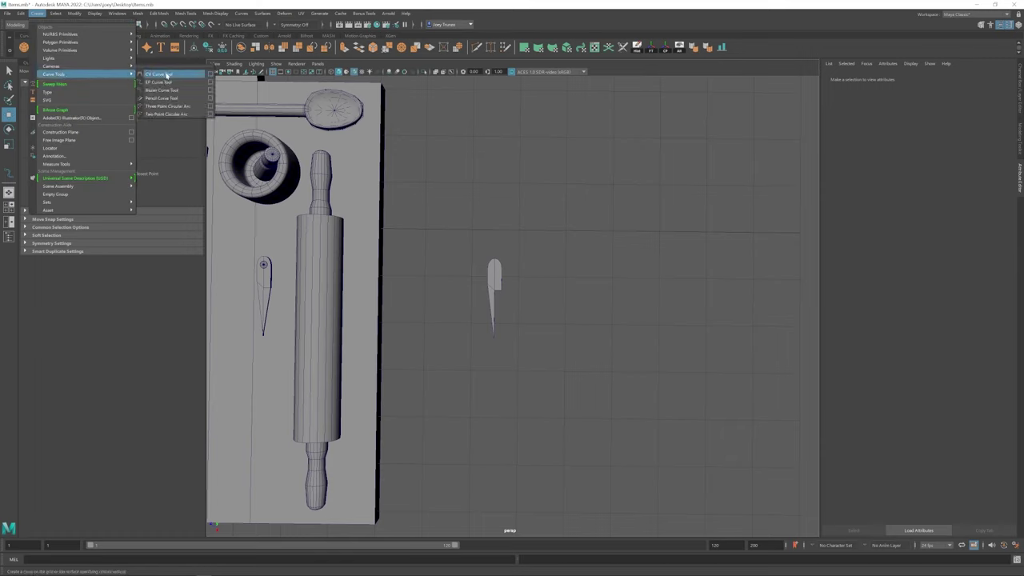
pyautogui.click(164, 80)
pyautogui.click(508, 235)
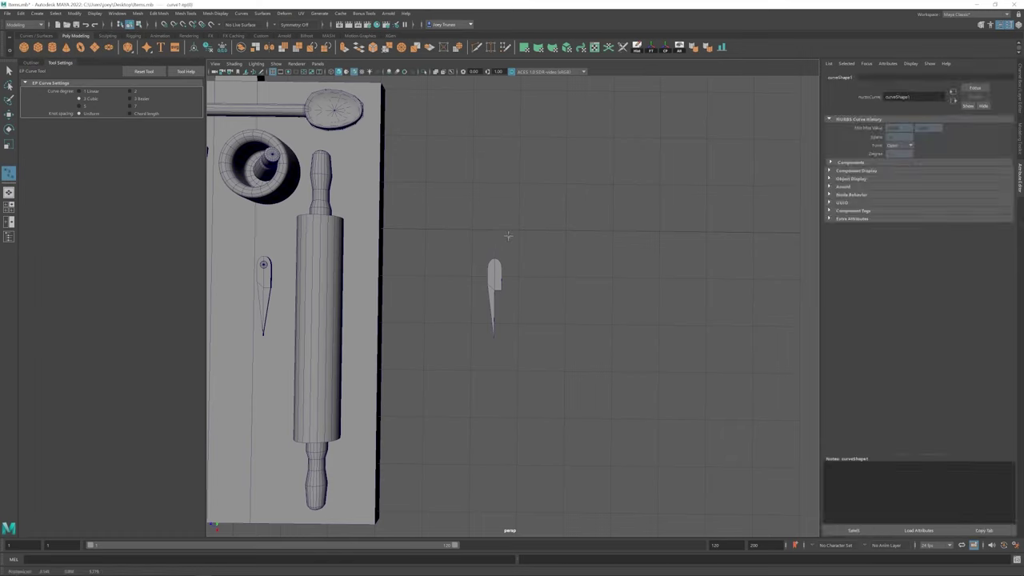
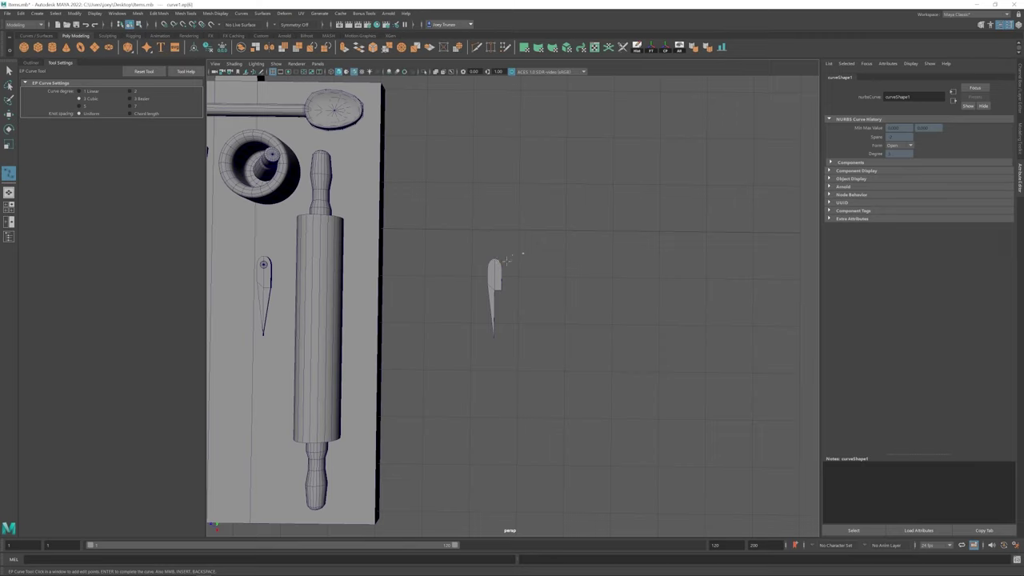
# - Complete the EP curve, curve1, and pull its lower points down-left beside the small blade
pyautogui.press('Return')
pyautogui.press('w')
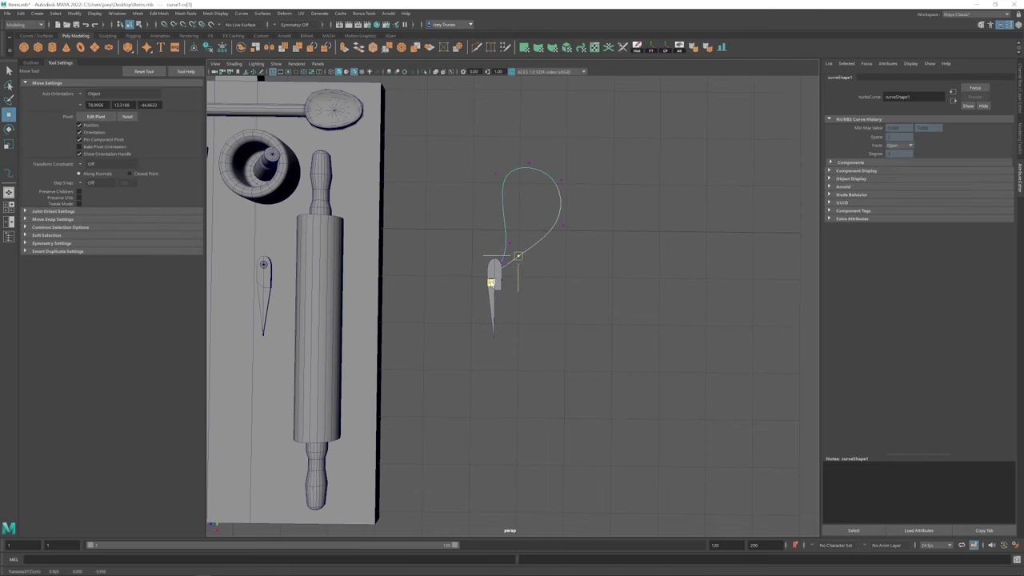
pyautogui.keyDown('alt'); pyautogui.moveTo(487, 273); pyautogui.dragTo(520, 261); pyautogui.keyUp('alt')
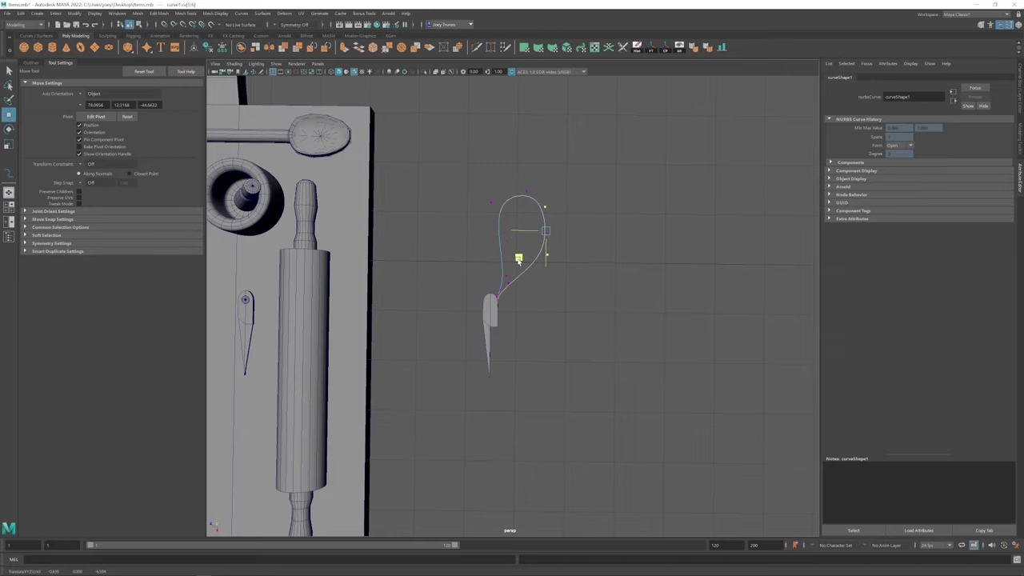
pyautogui.moveTo(534, 275); pyautogui.dragTo(524, 286)
# - Scale and move the remaining points to round curve1 into a teardrop loop, then select it
pyautogui.press('r')
pyautogui.moveTo(503, 239); pyautogui.dragTo(561, 264)
pyautogui.press('w')
pyautogui.scroll(2, 544, 309)
pyautogui.click(565, 295)
pyautogui.scroll(-5, 561, 264)
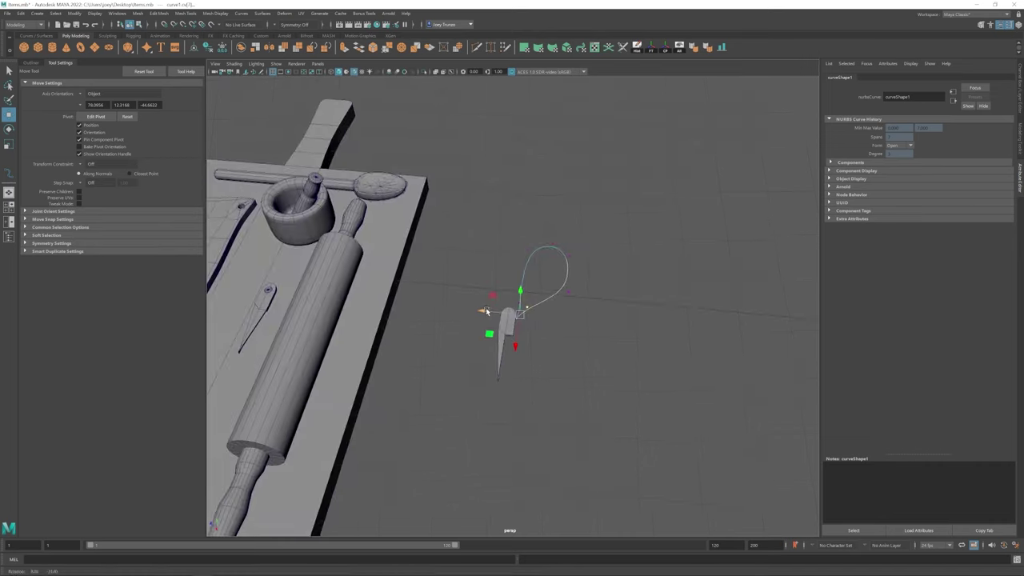
pyautogui.click(571, 255)
pyautogui.click(541, 246)
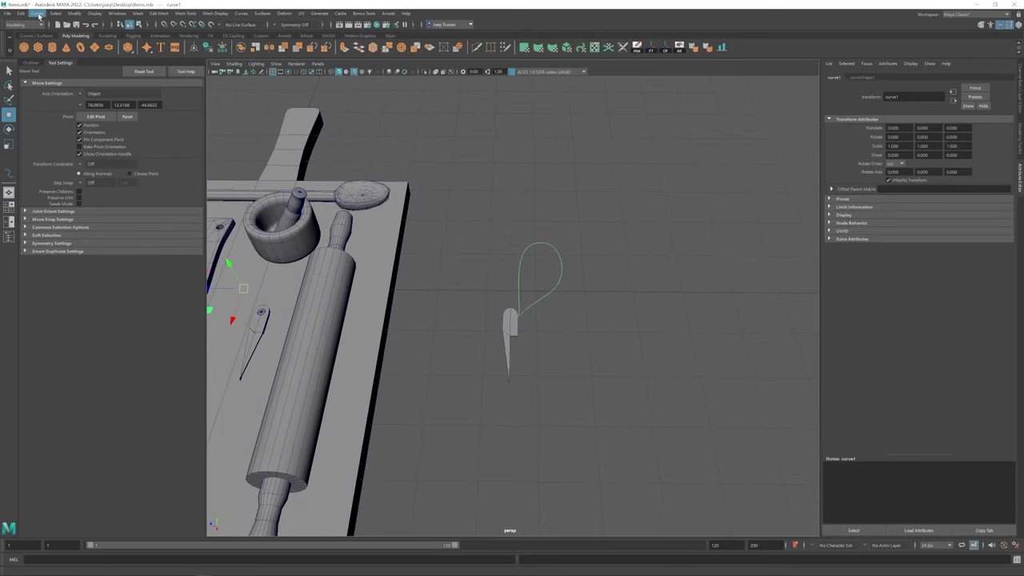
# - Scale the top points of the loop curve, then reselect the whole curve
pyautogui.click(39, 14)
pyautogui.keyDown('alt'); pyautogui.moveTo(560, 240); pyautogui.dragTo(560, 320); pyautogui.keyUp('alt')
pyautogui.press('r')
pyautogui.click(579, 253)
pyautogui.press('w')
pyautogui.click(524, 256)
# - Sweep a tube mesh along the curve with Scale Profile 0.043 and raised Precision
pyautogui.click(39, 13)
pyautogui.click(48, 98)
pyautogui.moveTo(952, 219); pyautogui.dragTo(919, 219)
pyautogui.press('f')
pyautogui.moveTo(986, 286); pyautogui.dragTo(999, 285)
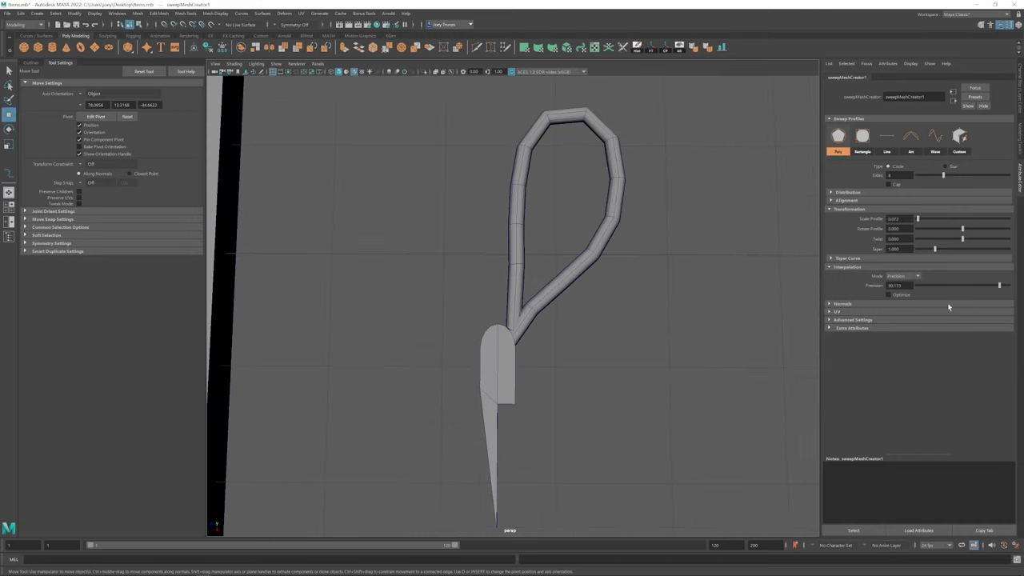
pyautogui.moveTo(560, 280)
pyautogui.keyDown('alt'); pyautogui.mouseDown()
pyautogui.moveTo(520, 304)
pyautogui.moveTo(606, 275)
pyautogui.moveTo(553, 270)
pyautogui.mouseUp(); pyautogui.keyUp('alt')
pyautogui.moveTo(919, 219); pyautogui.dragTo(917, 220)
pyautogui.keyDown('alt'); pyautogui.moveTo(552, 336); pyautogui.dragTo(606, 385); pyautogui.keyUp('alt')
pyautogui.click(606, 385)
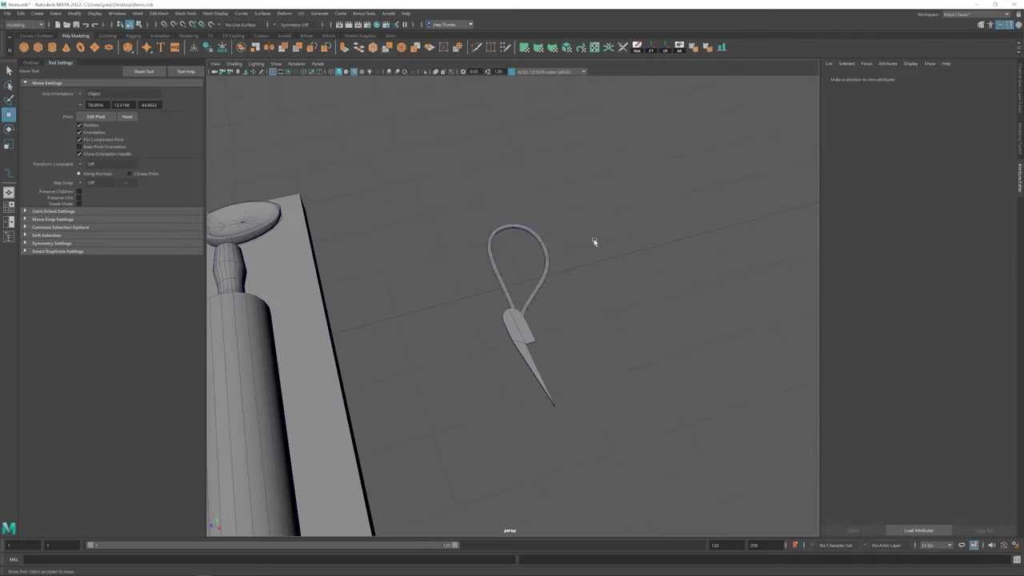
# - Duplicate the swept loop with Ctrl+D and move the copy onto the blade on the board
pyautogui.keyDown('alt'); pyautogui.moveTo(593, 241); pyautogui.dragTo(565, 291); pyautogui.keyUp('alt')
pyautogui.click(565, 290)
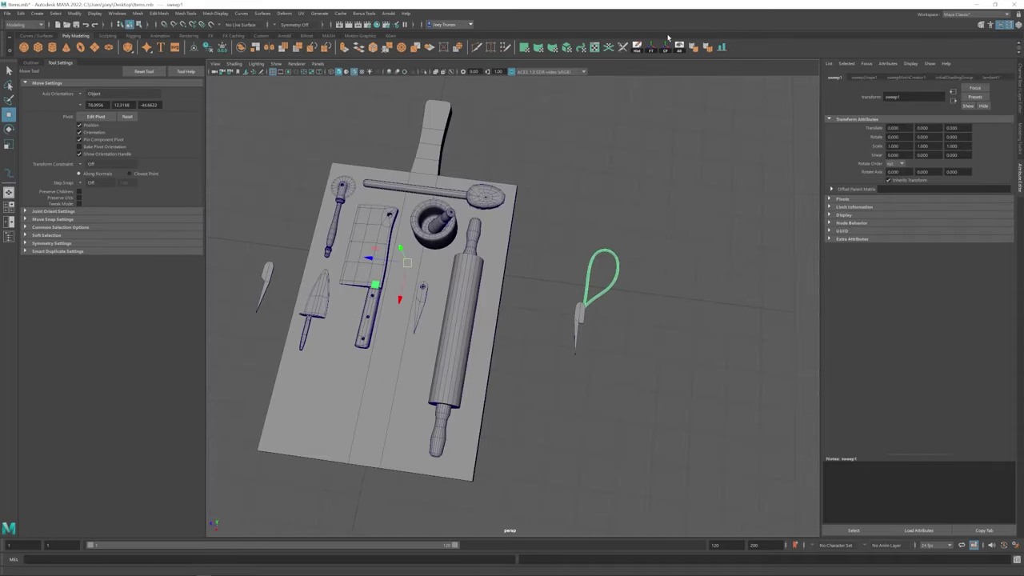
pyautogui.hotkey('ctrl', 'd')
pyautogui.moveTo(590, 348); pyautogui.dragTo(410, 313, button='middle')
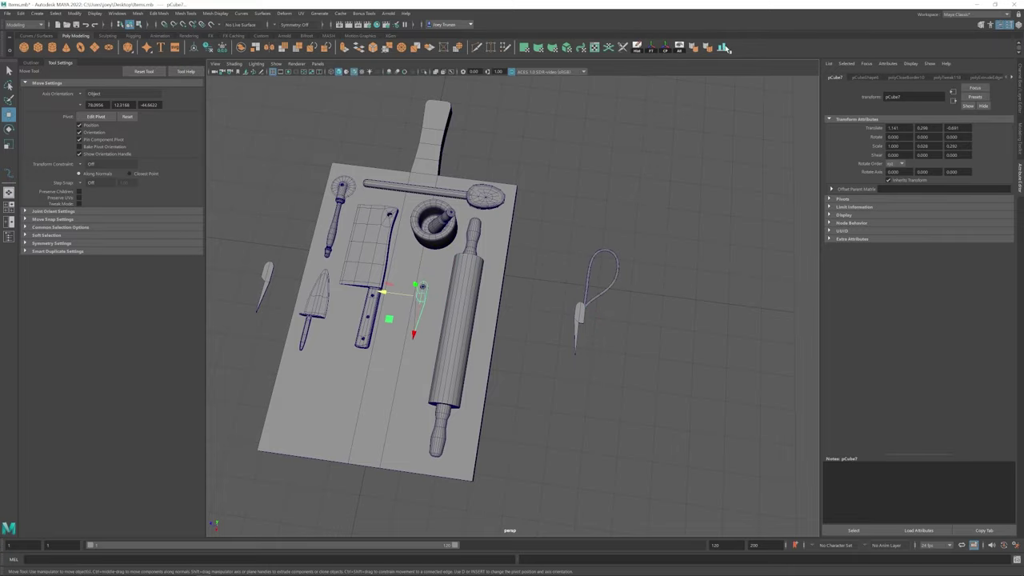
pyautogui.scroll(10, 555, 318)
pyautogui.keyDown('alt'); pyautogui.moveTo(556, 318); pyautogui.dragTo(435, 361); pyautogui.keyUp('alt')
pyautogui.scroll(-10, 426, 330)
pyautogui.scroll(10, 435, 361)
pyautogui.moveTo(452, 267); pyautogui.dragTo(608, 294, button='middle')
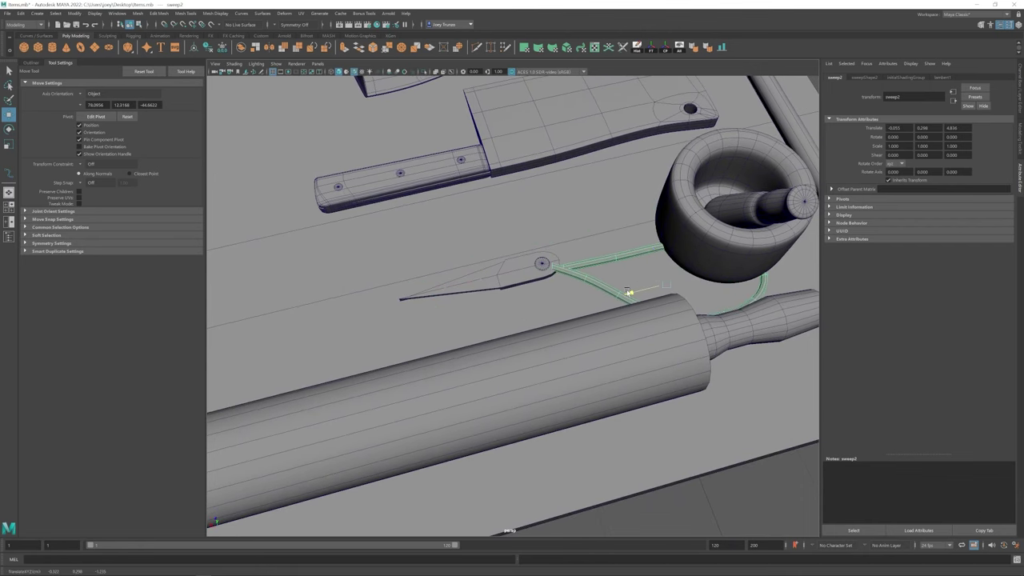
pyautogui.keyDown('alt'); pyautogui.moveTo(608, 294); pyautogui.dragTo(478, 267); pyautogui.keyUp('alt')
pyautogui.moveTo(478, 267); pyautogui.dragTo(423, 231, button='middle')
pyautogui.keyDown('alt'); pyautogui.moveTo(424, 231); pyautogui.dragTo(240, 160); pyautogui.keyUp('alt')
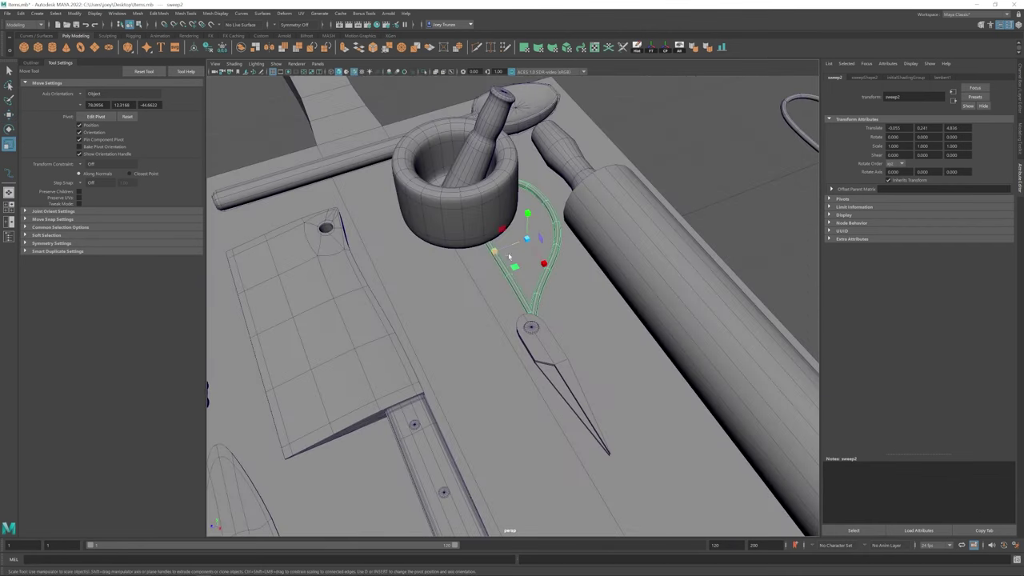
pyautogui.scroll(-6, 509, 256)
# - Shrink the copied loop, sweep2, to about 0.55-0.589 scale
pyautogui.moveTo(509, 256); pyautogui.dragTo(496, 268, button='middle')
pyautogui.keyDown('alt'); pyautogui.moveTo(496, 268); pyautogui.dragTo(514, 325); pyautogui.keyUp('alt')
pyautogui.press('w')
pyautogui.click(520, 304)
pyautogui.click(514, 308)
pyautogui.scroll(5, 533, 328)
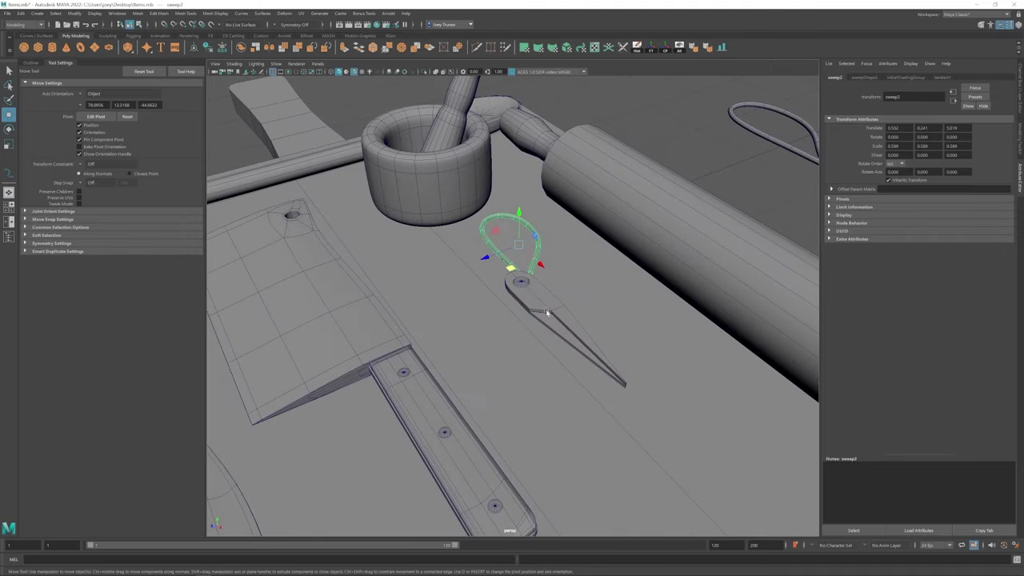
# - Scale the small blade pCube7 to 0.744 and nudge it down slightly
pyautogui.press('q')
pyautogui.click(545, 324)
pyautogui.press('r')
pyautogui.moveTo(560, 322); pyautogui.dragTo(560, 344)
pyautogui.scroll(5, 560, 344)
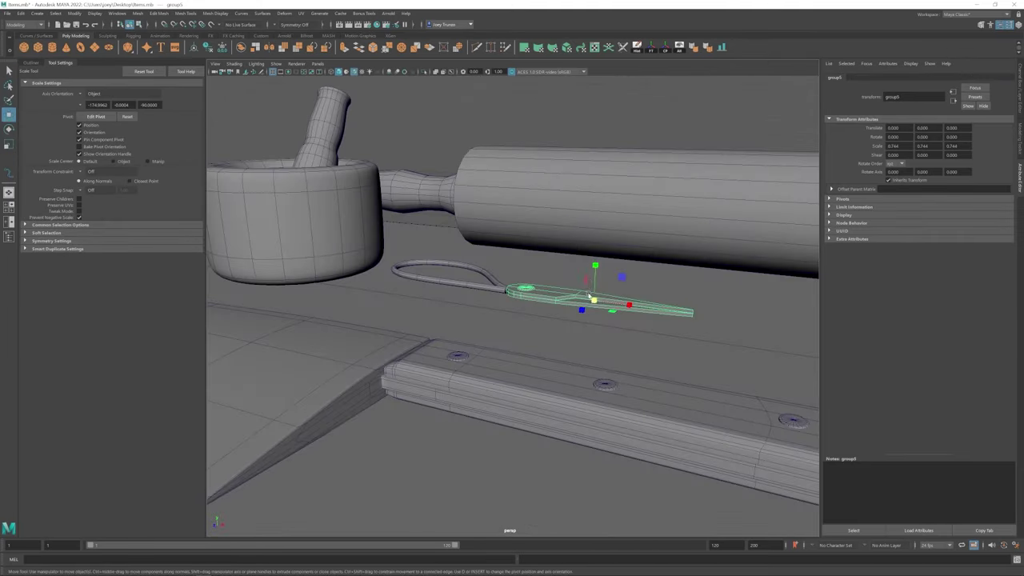
pyautogui.press('w')
pyautogui.moveTo(595, 285); pyautogui.dragTo(512, 289)
# - Soft-select the handle loop's vertices and shift them slightly left
pyautogui.click(561, 234)
pyautogui.scroll(5, 536, 309)
pyautogui.press('F9')
pyautogui.moveTo(448, 192); pyautogui.dragTo(608, 336)
pyautogui.moveTo(448, 265); pyautogui.dragTo(390, 262)
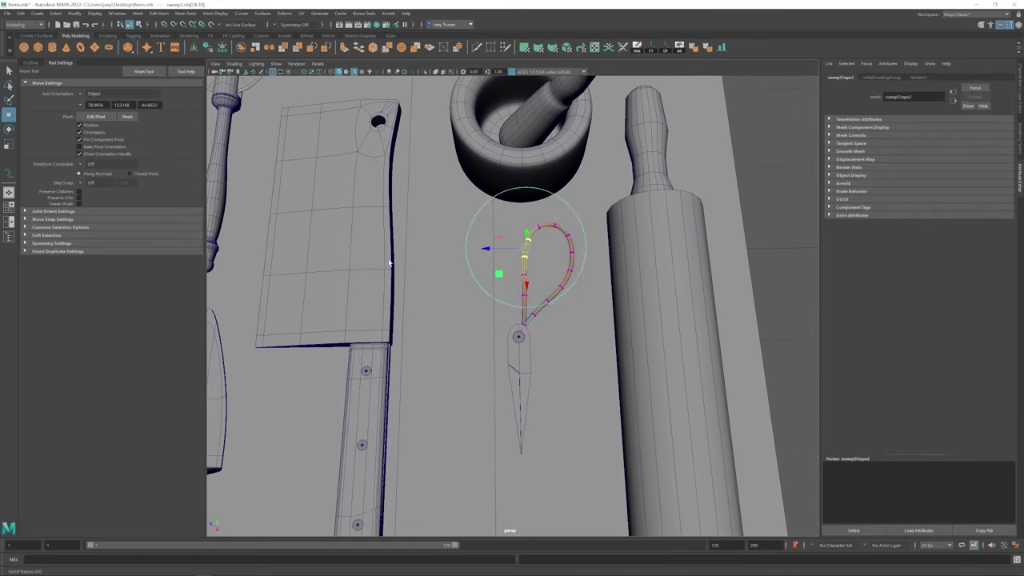
pyautogui.moveTo(485, 248); pyautogui.dragTo(528, 288)
# - Mirror the handle loop with Duplicate Special using Scale X -1
pyautogui.scroll(-2, 528, 288)
pyautogui.press('F8')
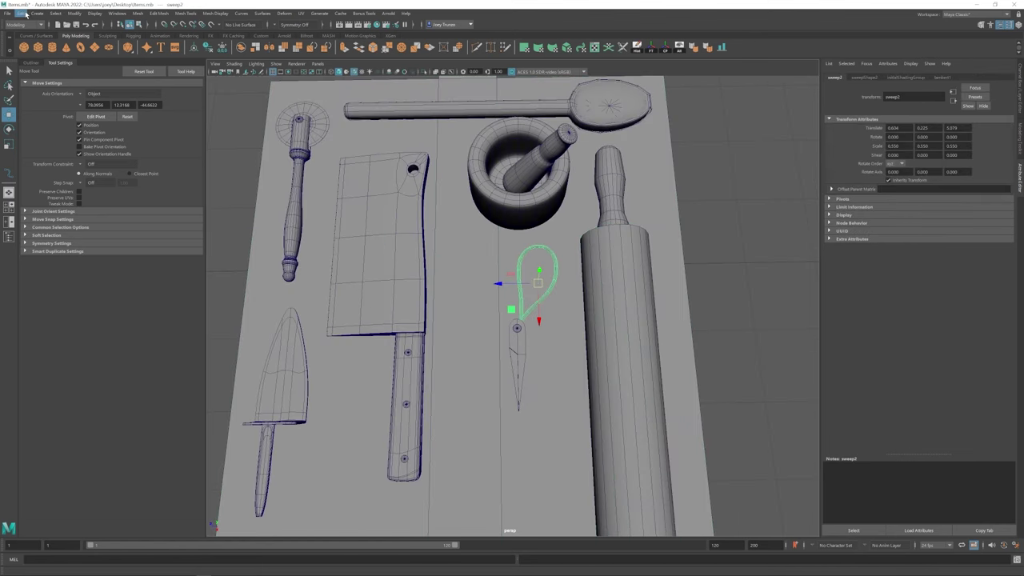
pyautogui.click(19, 14)
pyautogui.click(54, 140)
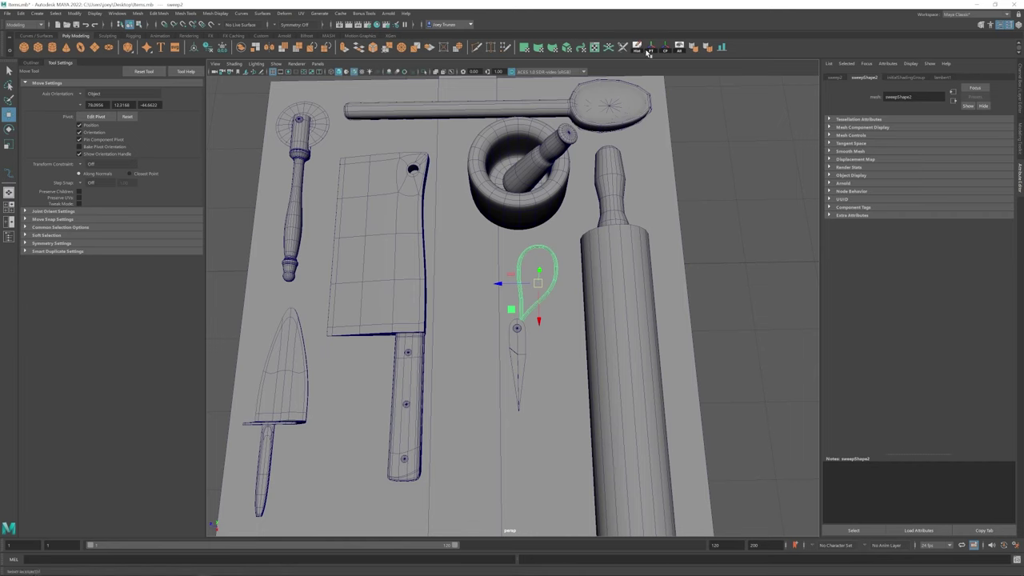
pyautogui.click(20, 13)
pyautogui.click(112, 140)
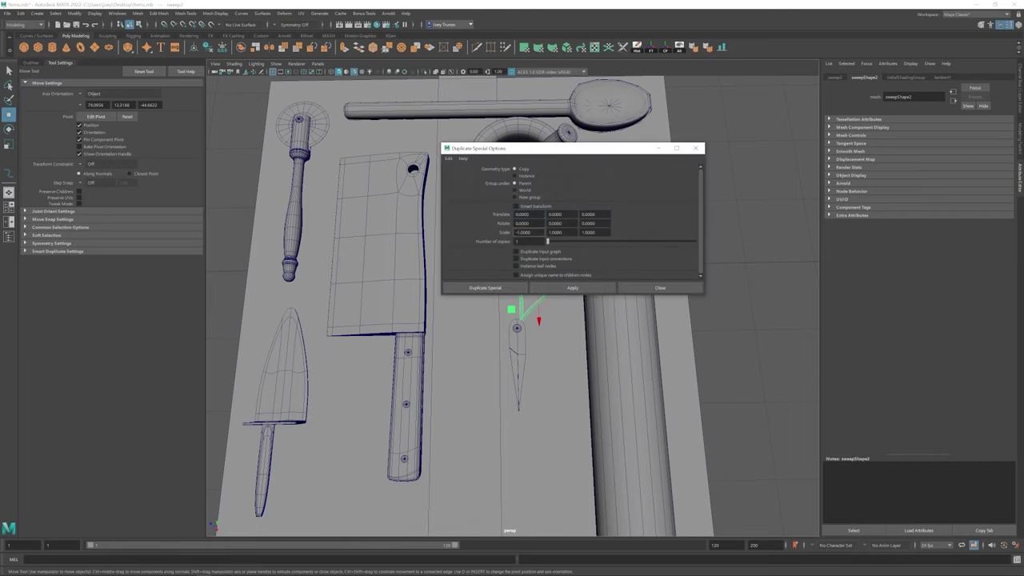
pyautogui.click(494, 287)
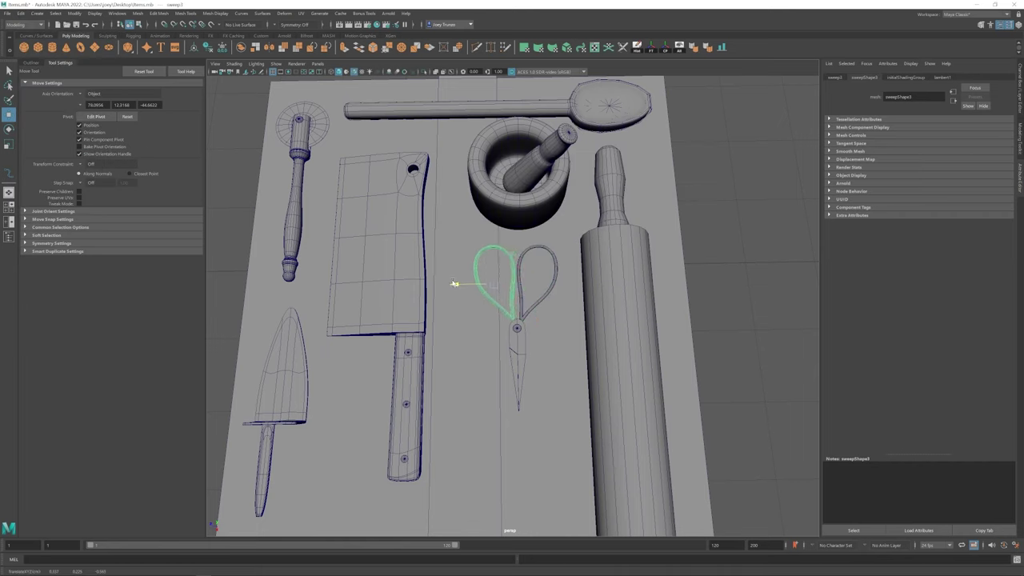
# - Group the scissor parts with Ctrl+G and enlarge the group to 1.199
pyautogui.click(466, 309)
pyautogui.scroll(-5, 485, 329)
pyautogui.keyDown('alt'); pyautogui.moveTo(486, 329); pyautogui.dragTo(772, 202); pyautogui.keyUp('alt')
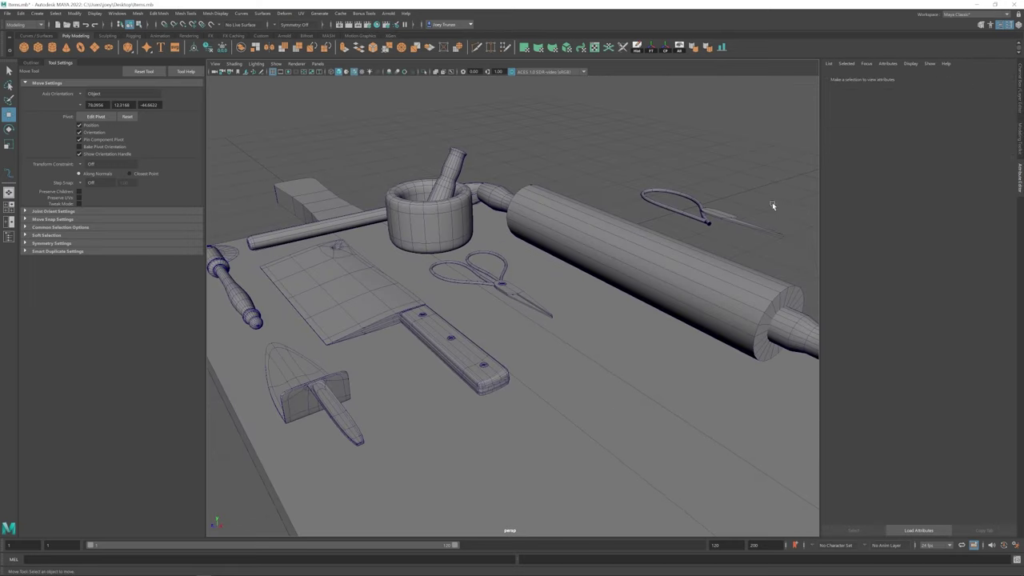
pyautogui.keyDown('alt'); pyautogui.moveTo(526, 296); pyautogui.dragTo(722, 220); pyautogui.keyUp('alt')
pyautogui.moveTo(635, 229); pyautogui.dragTo(635, 229)
pyautogui.scroll(4, 526, 336)
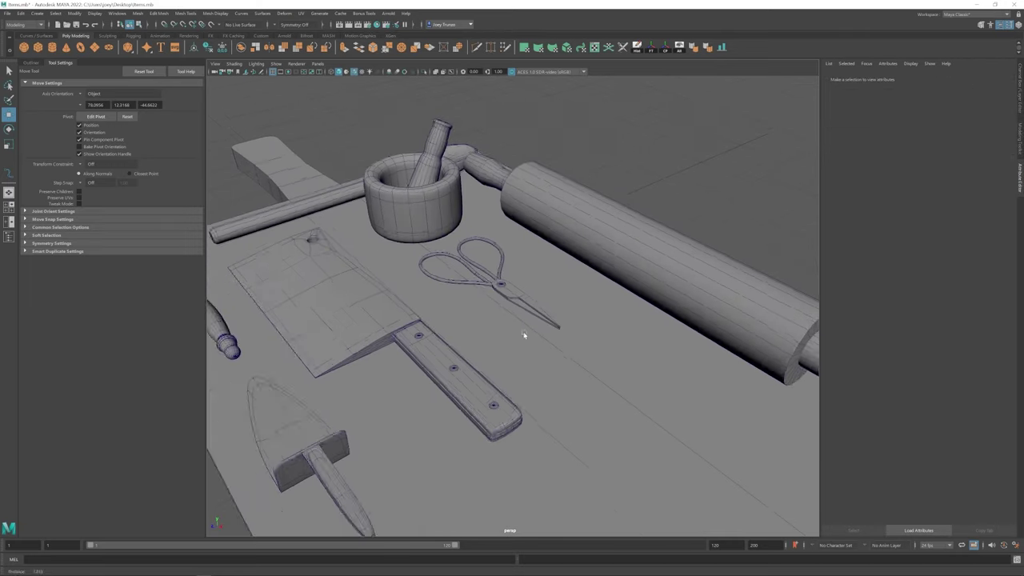
pyautogui.hotkey('ctrl', 'g')
pyautogui.scroll(-6, 397, 292)
pyautogui.keyDown('alt'); pyautogui.moveTo(397, 292); pyautogui.dragTo(600, 268); pyautogui.keyUp('alt')
pyautogui.press('r')
pyautogui.press('w')
# - From a top-down view, select and rescale the left scissor loop
pyautogui.click(601, 272)
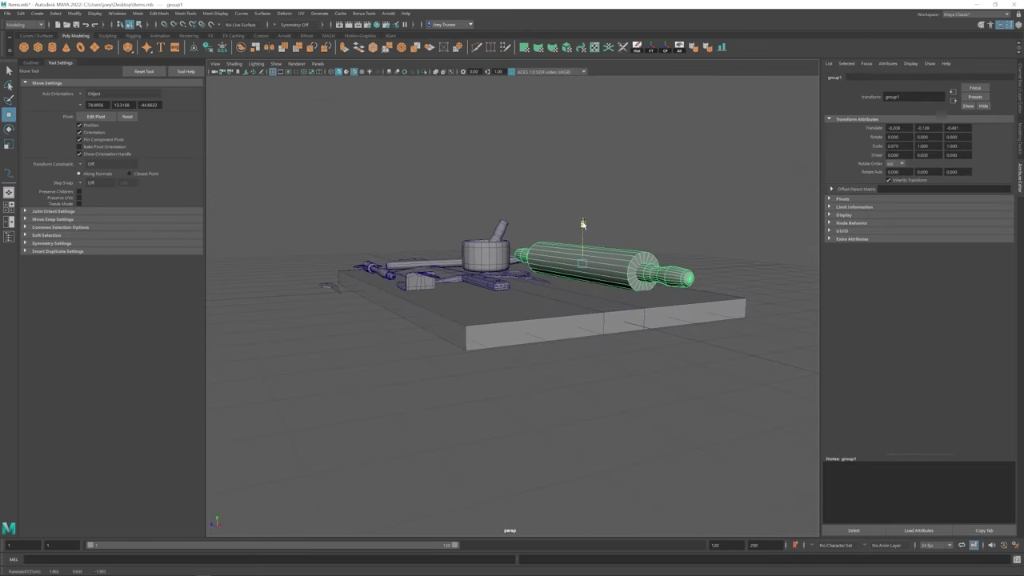
pyautogui.click(560, 400)
pyautogui.scroll(-4, 560, 400)
pyautogui.keyDown('alt'); pyautogui.moveTo(537, 264); pyautogui.dragTo(537, 297); pyautogui.keyUp('alt')
pyautogui.scroll(4, 565, 349)
pyautogui.scroll(3, 537, 342)
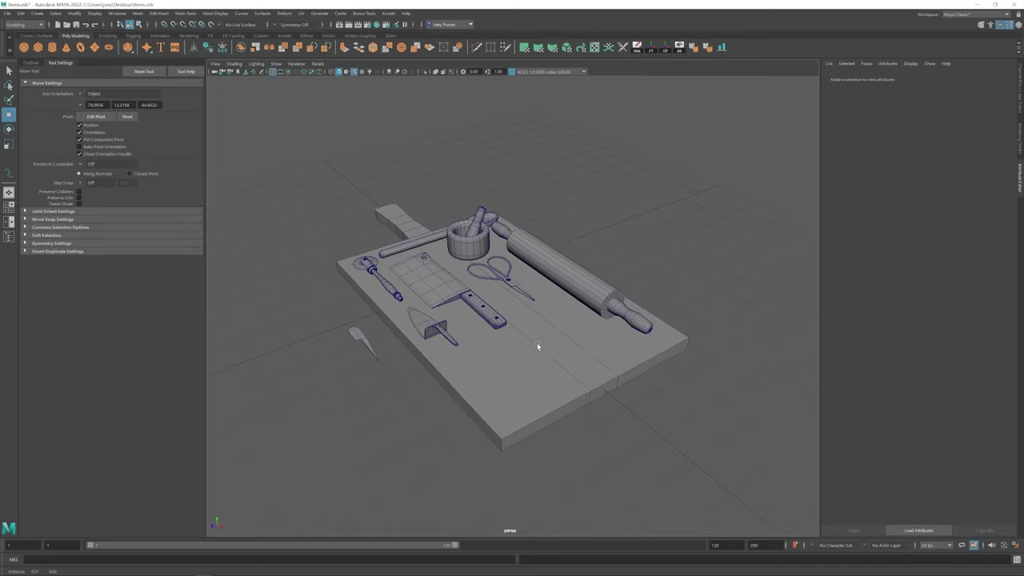
pyautogui.keyDown('alt'); pyautogui.moveTo(533, 347); pyautogui.dragTo(517, 364); pyautogui.keyUp('alt')
pyautogui.scroll(5, 528, 320)
pyautogui.keyDown('alt'); pyautogui.moveTo(528, 320); pyautogui.dragTo(544, 356, button='middle'); pyautogui.keyUp('alt')
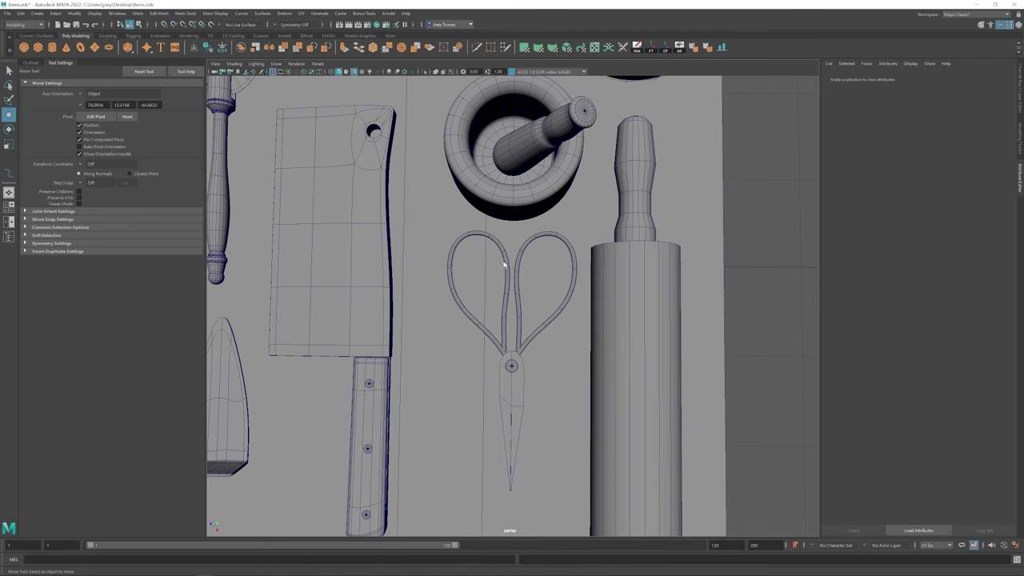
pyautogui.click(498, 263)
pyautogui.press('r')
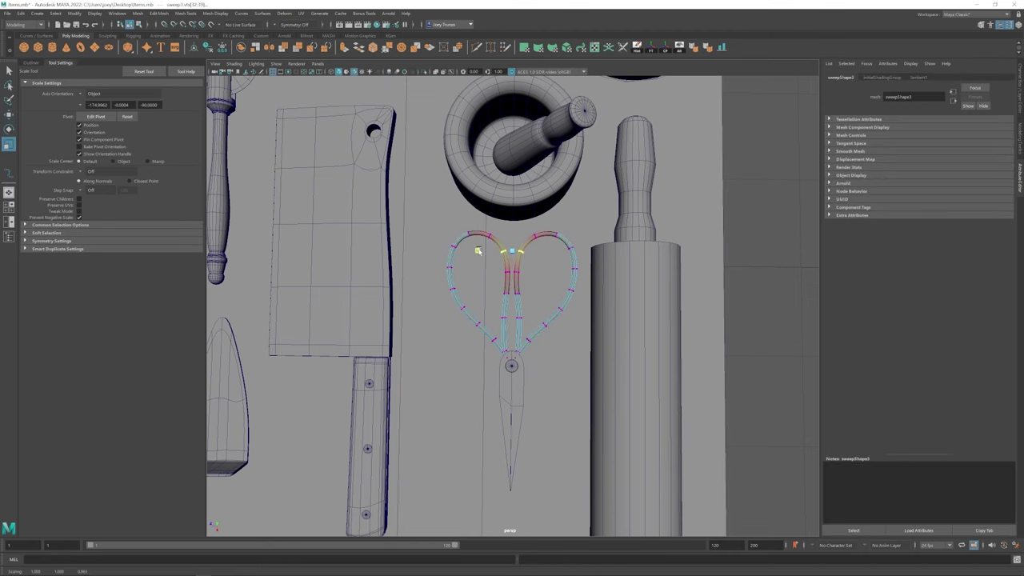
pyautogui.scroll(3, 552, 267)
pyautogui.press('w')
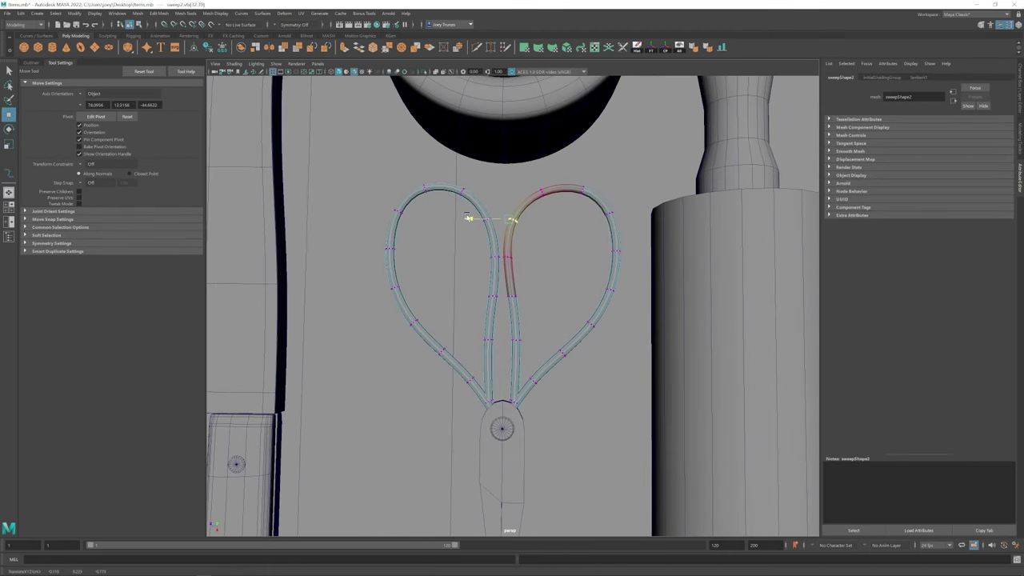
# - Select and adjust vertices on the right handle loop
pyautogui.click(483, 233)
pyautogui.keyDown('alt'); pyautogui.moveTo(469, 220); pyautogui.dragTo(711, 214); pyautogui.keyUp('alt')
pyautogui.click(712, 214)
pyautogui.scroll(-6, 711, 214)
pyautogui.keyDown('alt'); pyautogui.moveTo(580, 345); pyautogui.dragTo(496, 350); pyautogui.keyUp('alt')
pyautogui.scroll(5, 496, 350)
pyautogui.moveTo(517, 320); pyautogui.dragTo(576, 326, button='right')
pyautogui.moveTo(553, 320); pyautogui.dragTo(522, 297)
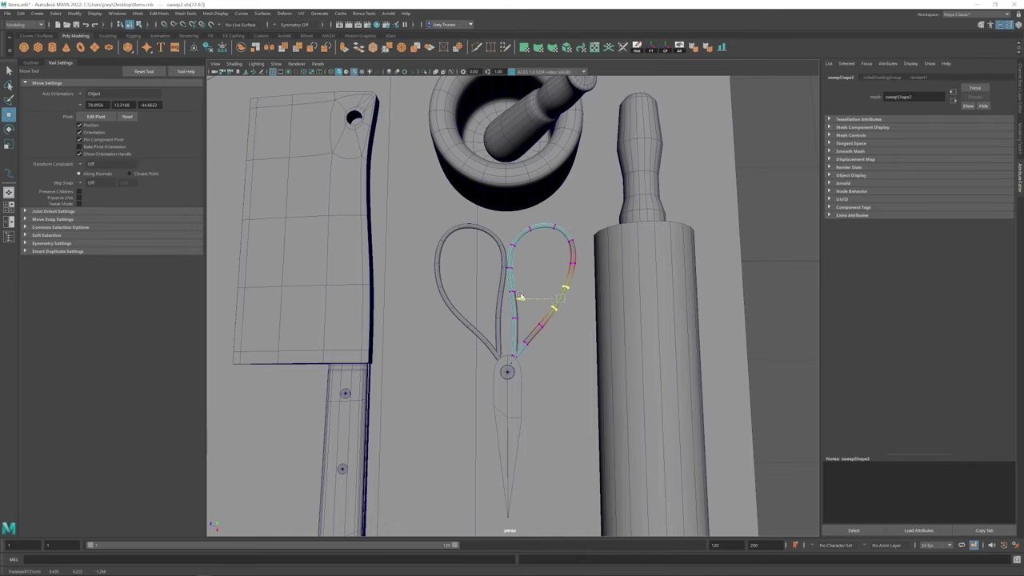
pyautogui.click(521, 298)
pyautogui.scroll(-6, 520, 298)
pyautogui.moveTo(489, 342)
pyautogui.keyDown('alt'); pyautogui.mouseDown()
pyautogui.moveTo(512, 336)
pyautogui.moveTo(495, 331)
pyautogui.mouseUp(); pyautogui.keyUp('alt')
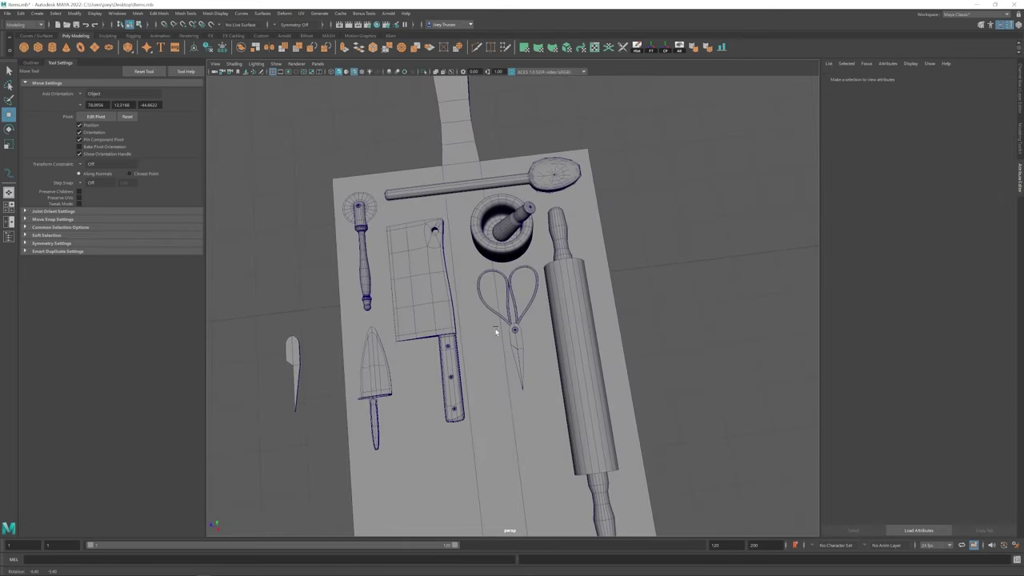
# - Enter vertex mode on the right scissor handle and move a selected vertex
pyautogui.scroll(10, 495, 331)
pyautogui.click(516, 353)
pyautogui.moveTo(516, 352); pyautogui.dragTo(464, 351, button='right')
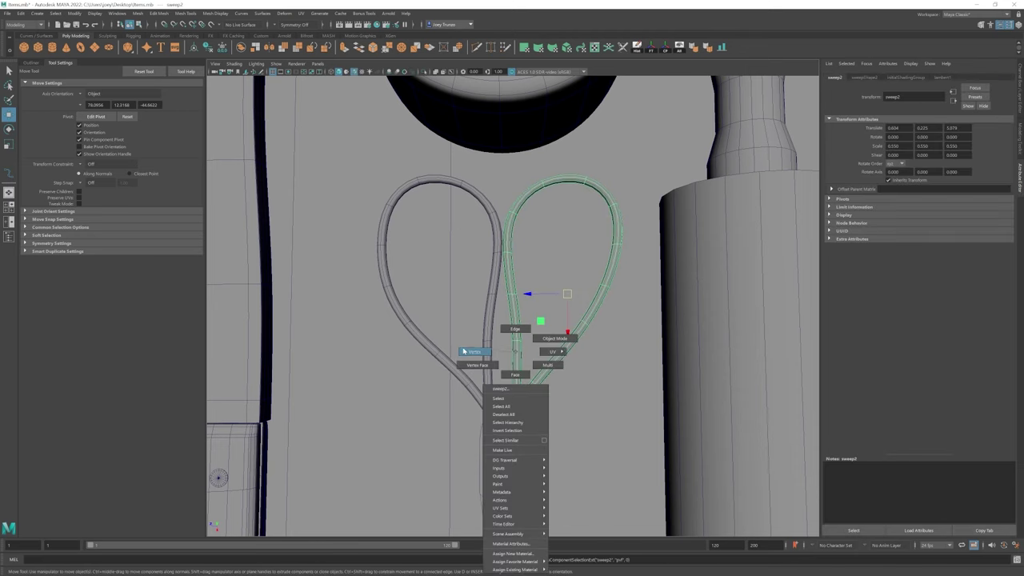
pyautogui.keyDown('alt'); pyautogui.moveTo(464, 351); pyautogui.dragTo(641, 446); pyautogui.keyUp('alt')
pyautogui.press('q')
pyautogui.scroll(4, 494, 485)
pyautogui.press('w')
pyautogui.scroll(-5, 500, 364)
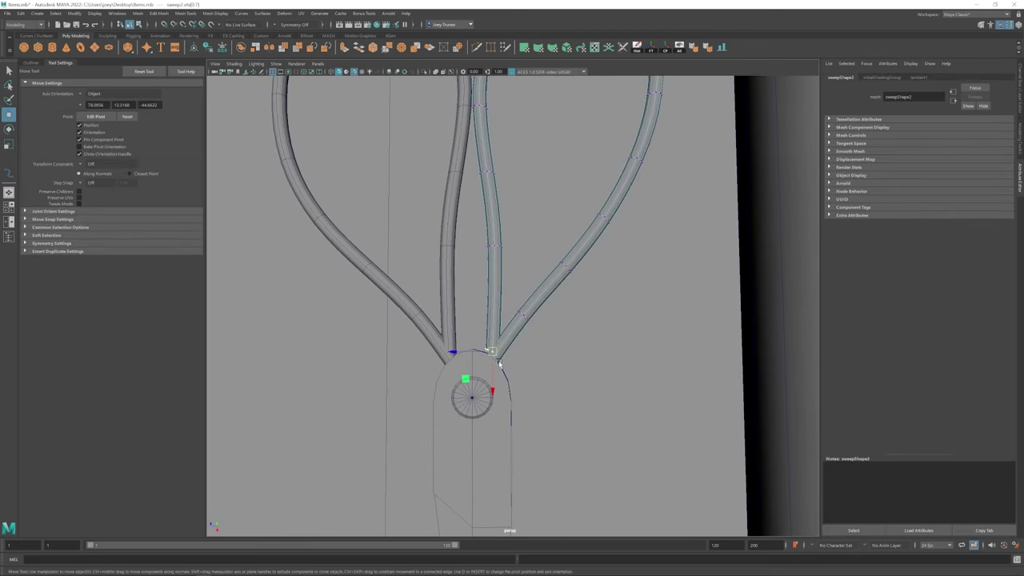
pyautogui.scroll(-6, 462, 394)
pyautogui.keyDown('alt'); pyautogui.moveTo(624, 371); pyautogui.dragTo(497, 307); pyautogui.keyUp('alt')
# - Make a mirrored copy of the scissor finger loop with Duplicate Special
pyautogui.click(20, 13)
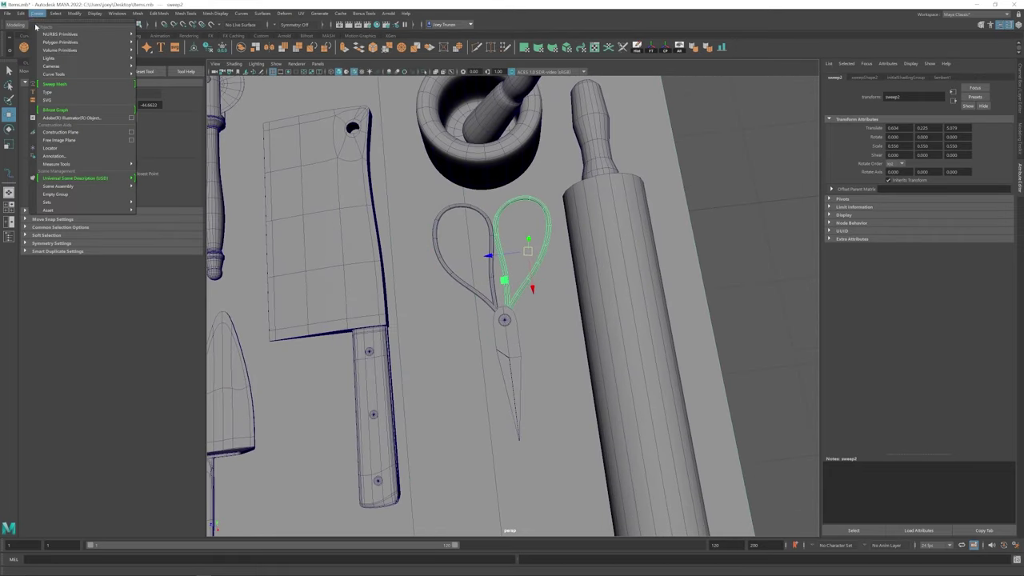
pyautogui.click(56, 128)
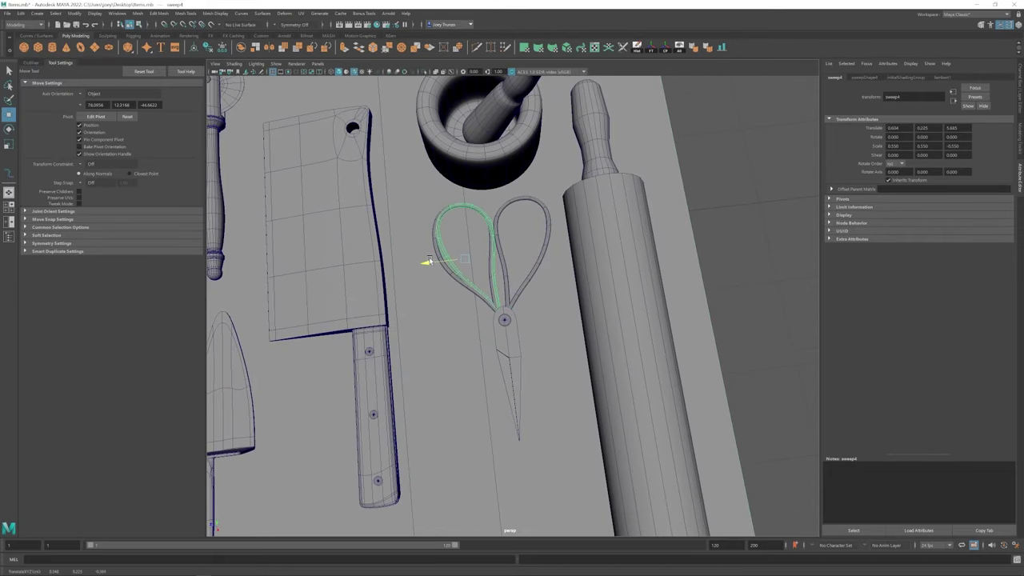
pyautogui.scroll(-5, 447, 274)
pyautogui.scroll(5, 432, 256)
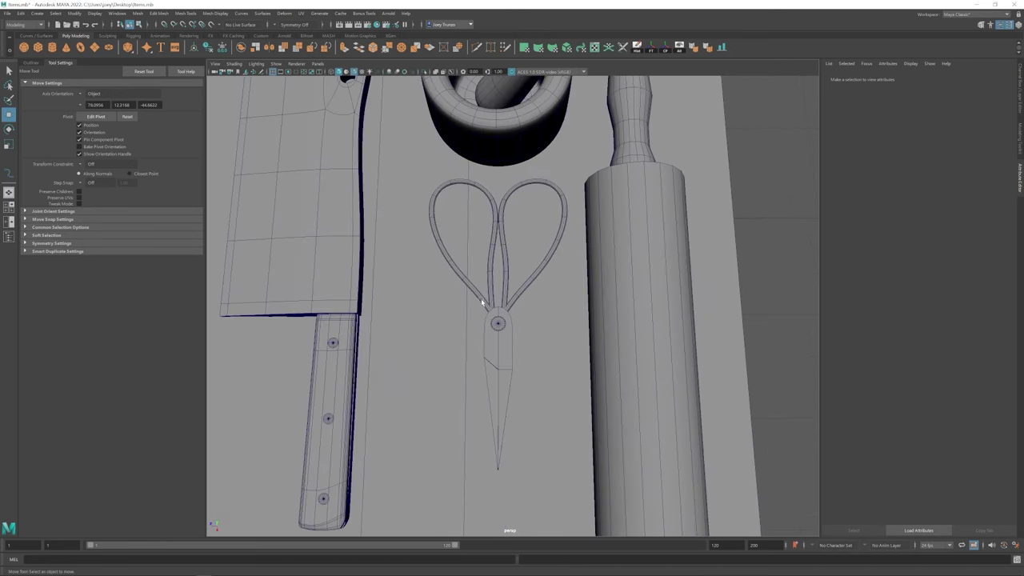
pyautogui.scroll(5, 549, 338)
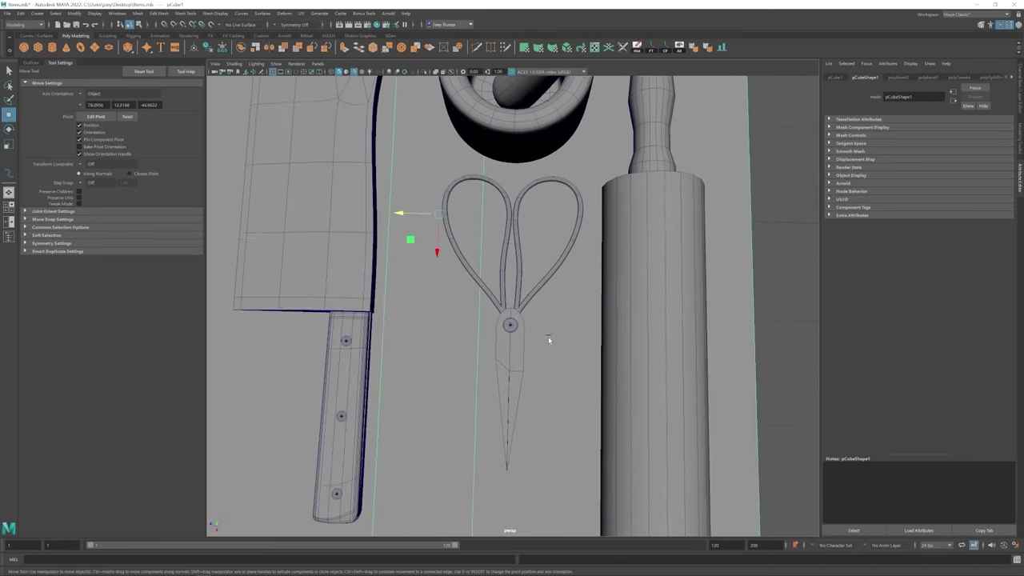
# - Group both scissor loops as group7 and isolate the scissors in the view
pyautogui.click(492, 297)
pyautogui.keyDown('shift'); pyautogui.click(405, 228); pyautogui.keyUp('shift')
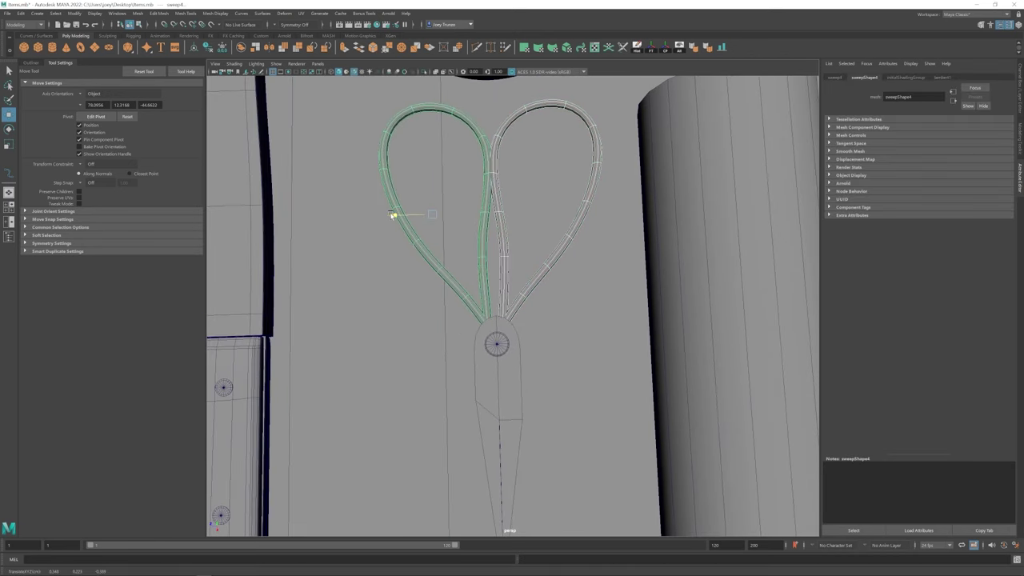
pyautogui.hotkey('ctrl', 'g')
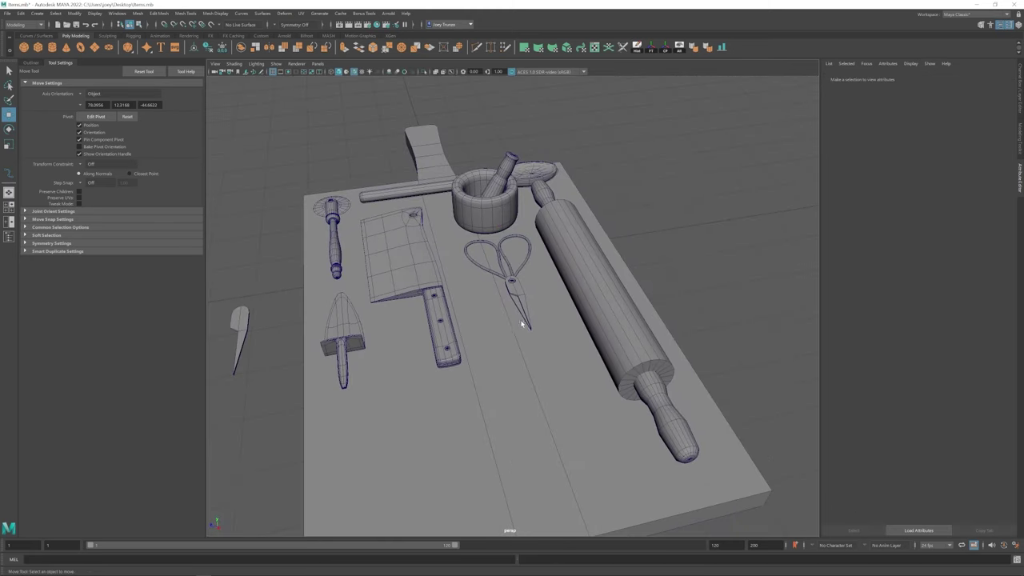
pyautogui.scroll(-3, 573, 422)
pyautogui.keyDown('alt'); pyautogui.moveTo(534, 345); pyautogui.dragTo(514, 338); pyautogui.keyUp('alt')
pyautogui.scroll(5, 528, 312)
pyautogui.click(540, 273)
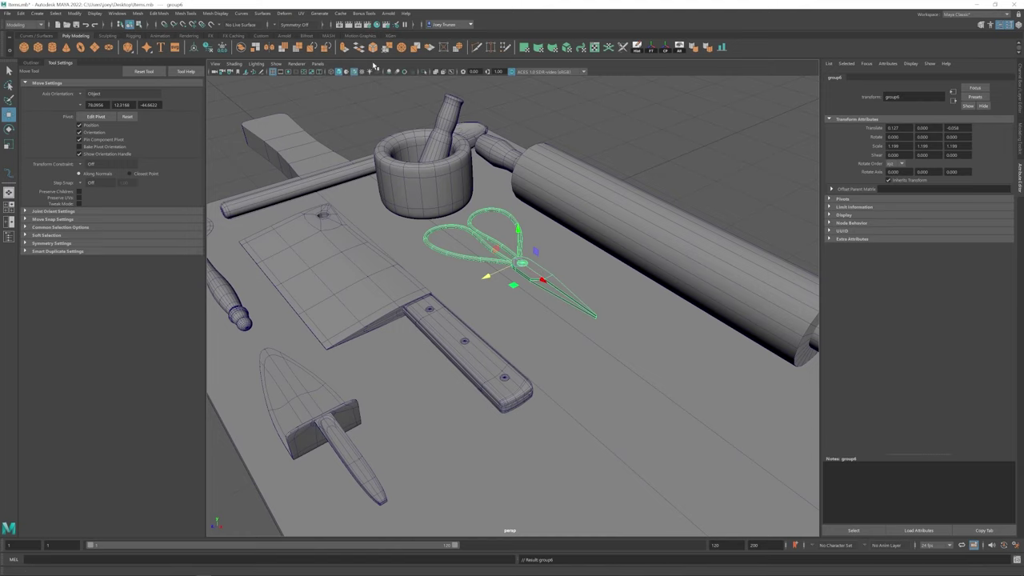
pyautogui.click(424, 71)
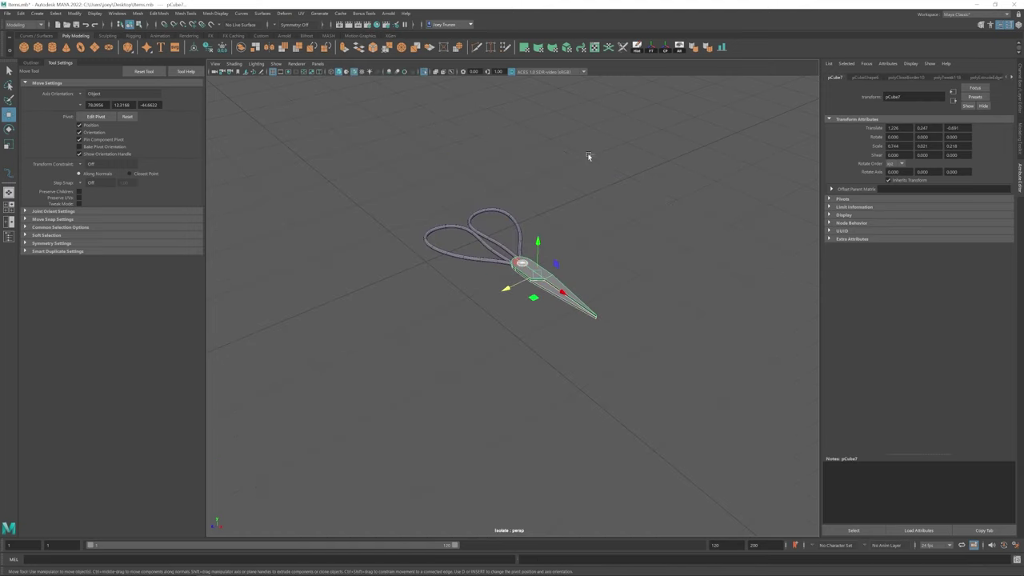
# - Group the selected scissors parts with Ctrl+G, then turn Isolate Select off to show the whole board
pyautogui.hotkey('ctrl', 'g')
pyautogui.keyDown('alt'); pyautogui.moveTo(590, 158); pyautogui.dragTo(595, 243); pyautogui.keyUp('alt')
pyautogui.click(424, 71)
pyautogui.keyDown('alt'); pyautogui.moveTo(529, 264); pyautogui.dragTo(575, 345); pyautogui.keyUp('alt')
# - Rotate the new cylinder -90° on Z to lie flat, then scale and position it
pyautogui.press('e')
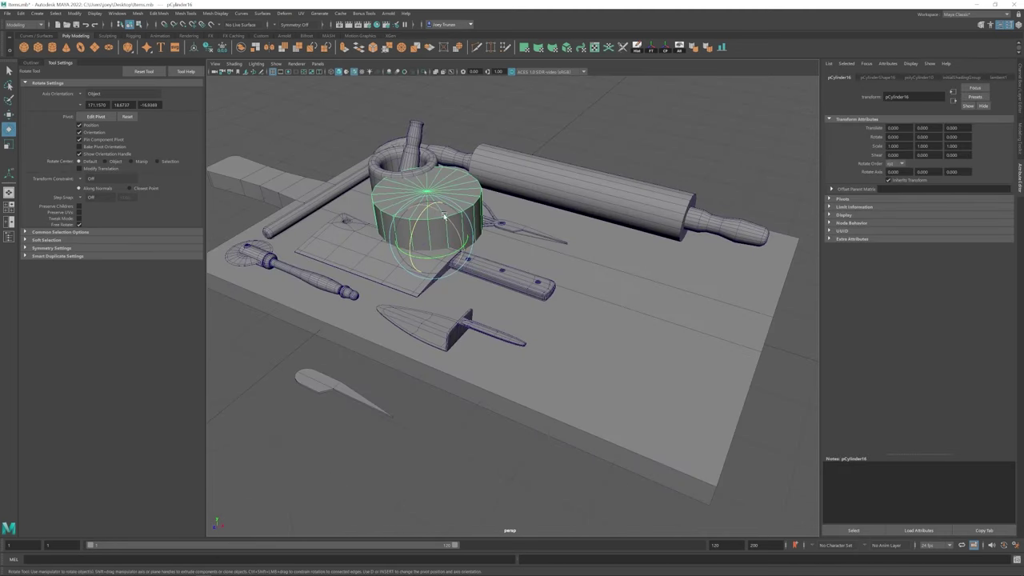
pyautogui.moveTo(460, 200); pyautogui.dragTo(445, 263)
pyautogui.press('w')
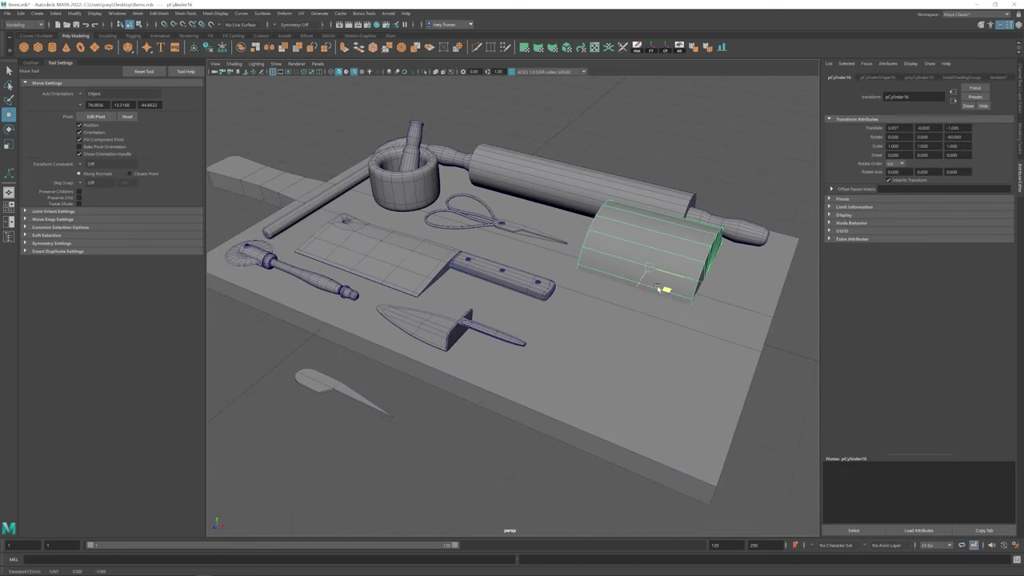
pyautogui.press('r')
pyautogui.press('w')
pyautogui.moveTo(650, 288); pyautogui.dragTo(603, 256)
pyautogui.press('r')
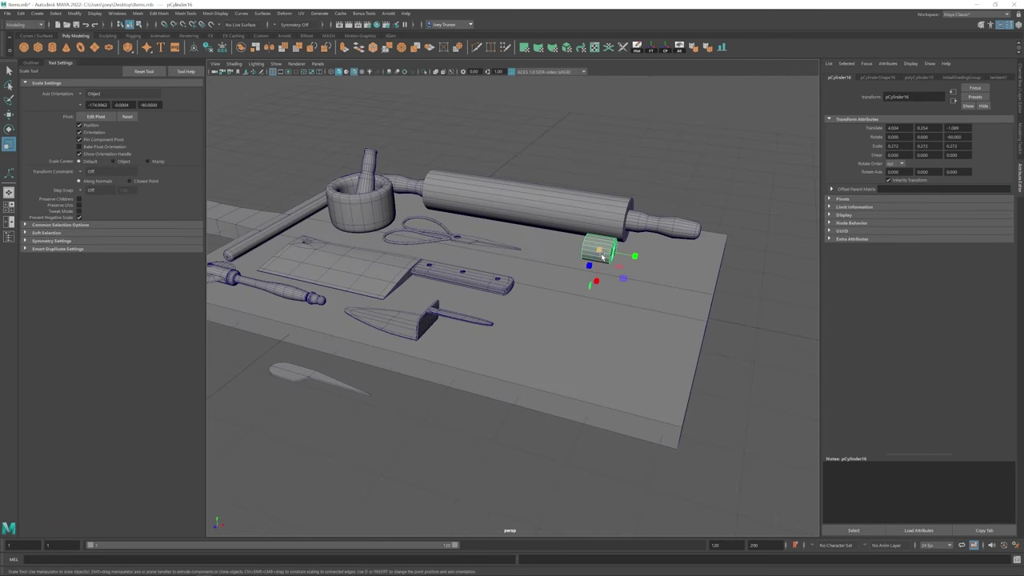
pyautogui.keyDown('alt'); pyautogui.moveTo(808, 320); pyautogui.dragTo(608, 304); pyautogui.keyUp('alt')
pyautogui.scroll(5, 560, 272)
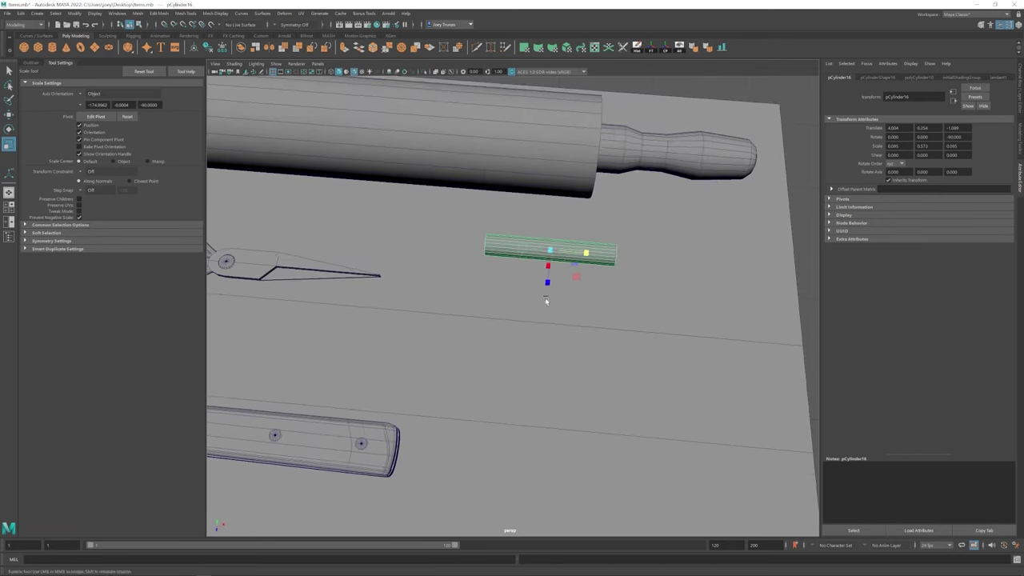
# - Delete the cylinder's end faces and extrude the open end's edges
pyautogui.press('w')
pyautogui.hotkey('ctrl', 'F11')
pyautogui.press('Delete')
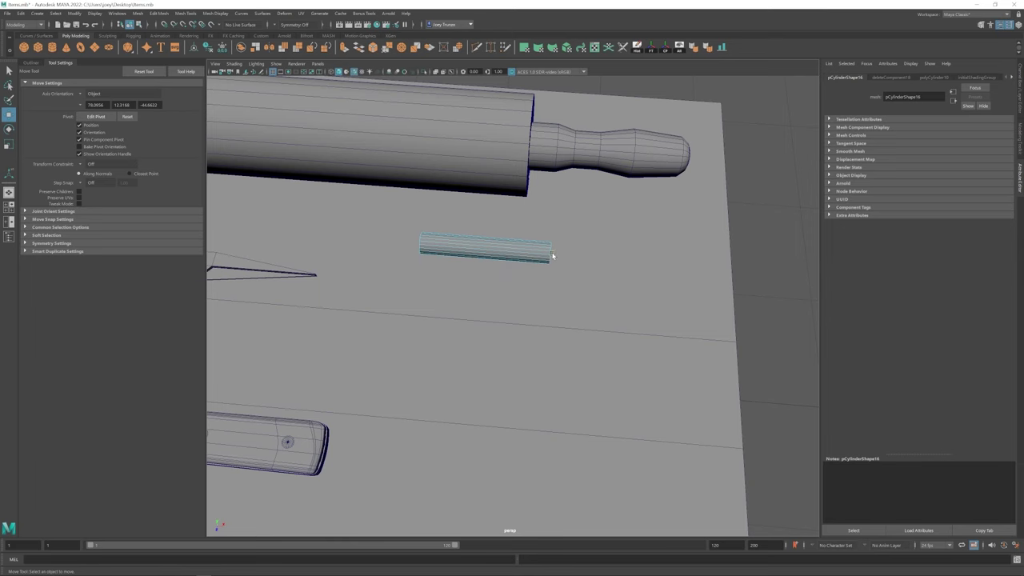
pyautogui.hotkey('ctrl', 'e')
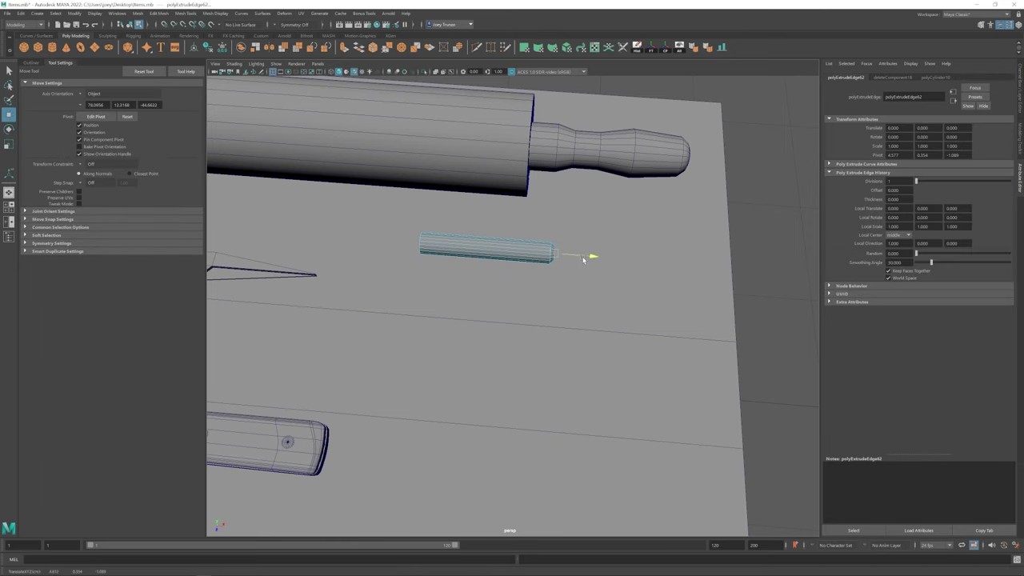
pyautogui.press('w')
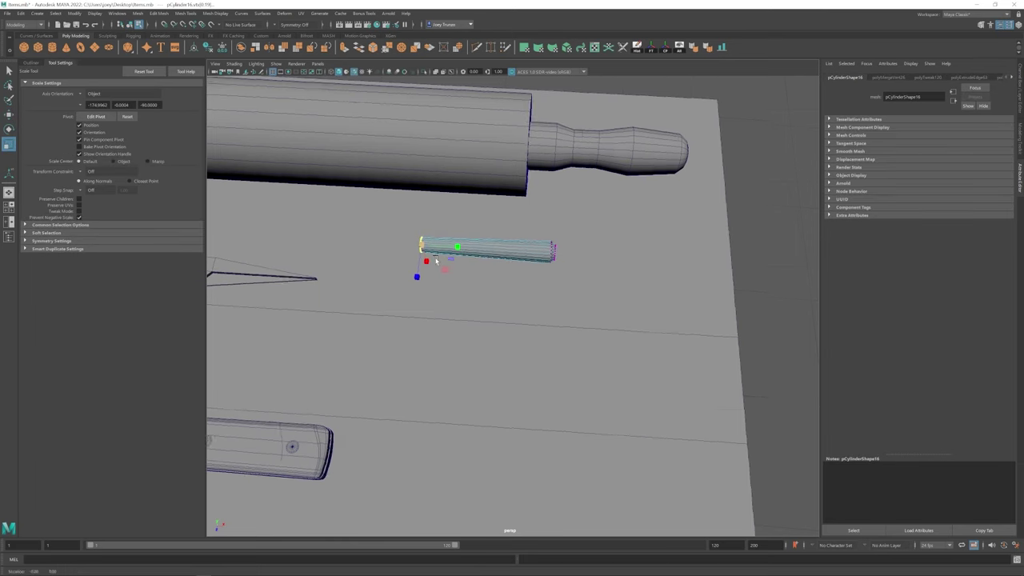
pyautogui.click(454, 260)
pyautogui.keyDown('alt'); pyautogui.moveTo(455, 260); pyautogui.dragTo(513, 307); pyautogui.keyUp('alt')
# - Reselect the small cylinder and enlarge it slightly
pyautogui.press('r')
pyautogui.click(585, 328)
pyautogui.press('w')
pyautogui.press('r')
pyautogui.moveTo(512, 306)
pyautogui.mouseDown()
pyautogui.moveTo(521, 310)
pyautogui.moveTo(498, 295)
pyautogui.mouseUp()
# - Insert an edge loop on the rod's end cap and scale the cap edges inward
pyautogui.click(512, 302)
pyautogui.press('w')
pyautogui.press('F11')
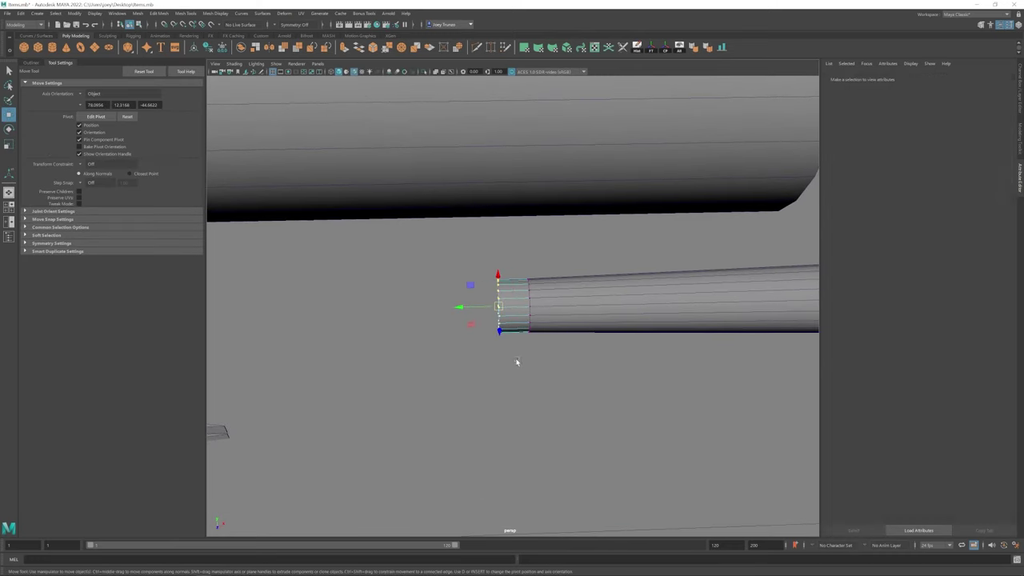
pyautogui.click(514, 307)
pyautogui.click(140, 13)
pyautogui.click(196, 65)
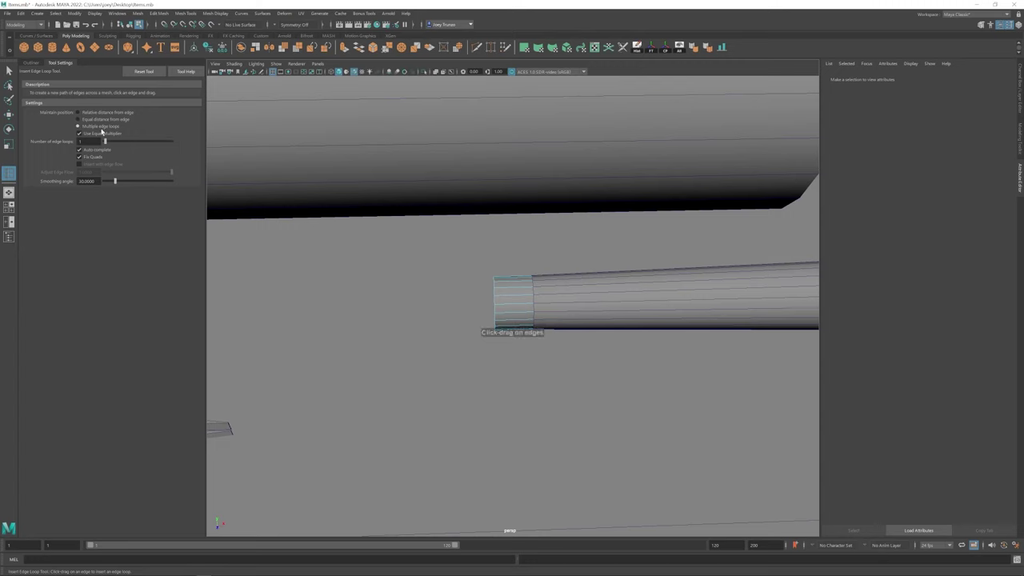
pyautogui.click(505, 297)
pyautogui.press('w')
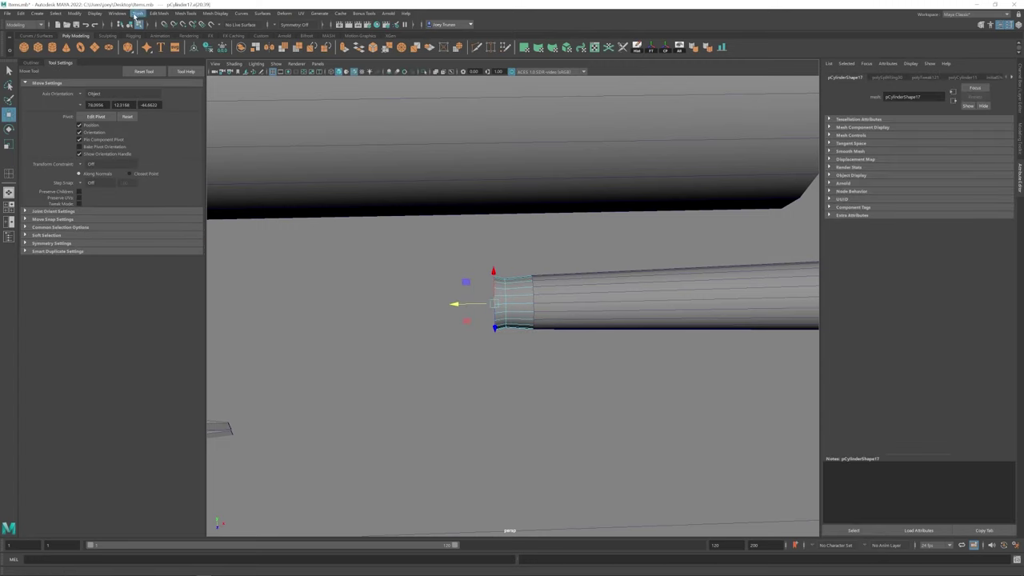
pyautogui.press('r')
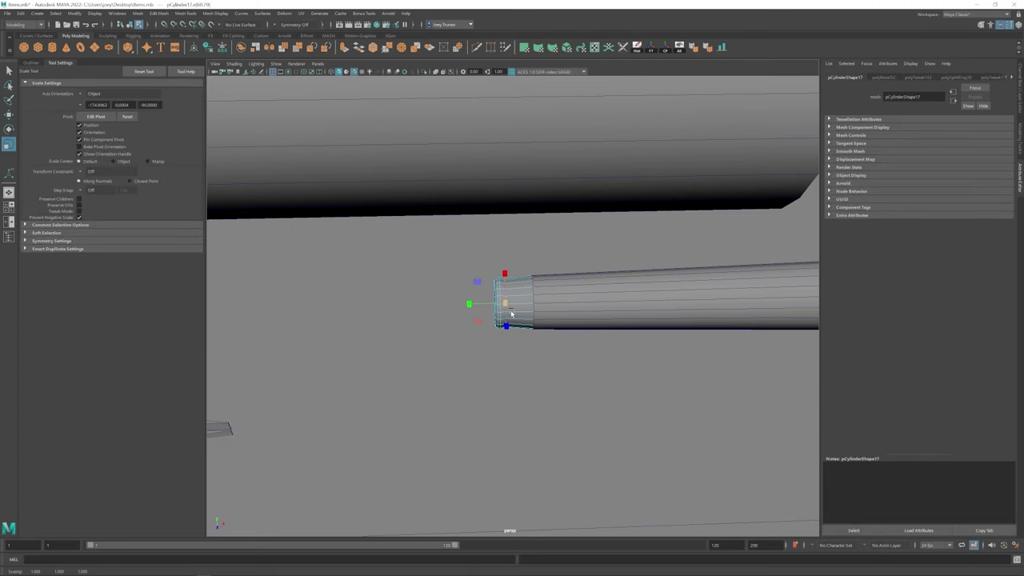
# - Bevel the rod's end edges to give it a rounded, bevelled tip
pyautogui.click(158, 12)
pyautogui.click(192, 38)
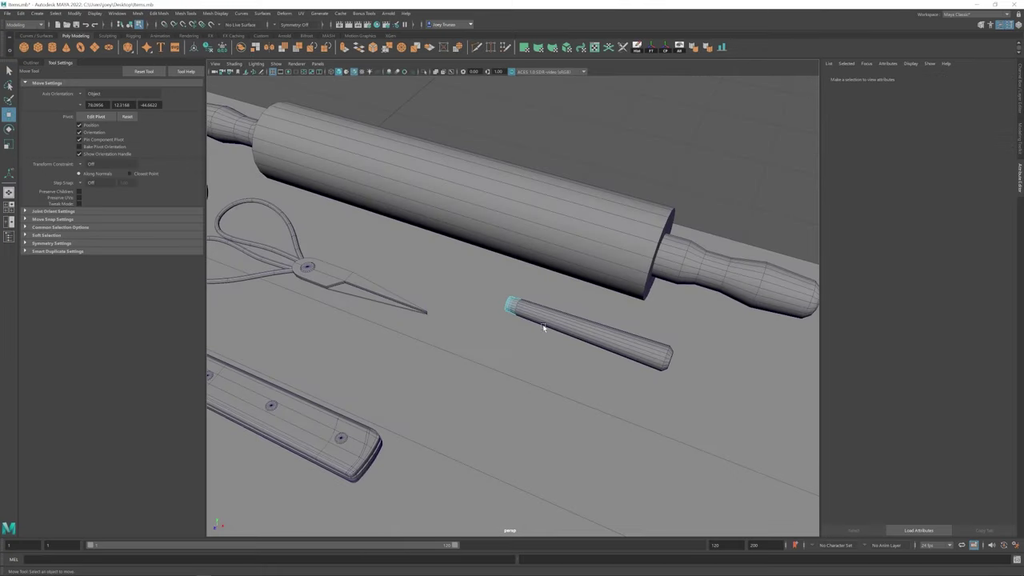
pyautogui.moveTo(543, 328); pyautogui.dragTo(552, 304, button='right')
pyautogui.keyDown('alt'); pyautogui.moveTo(552, 304); pyautogui.dragTo(855, 496); pyautogui.keyUp('alt')
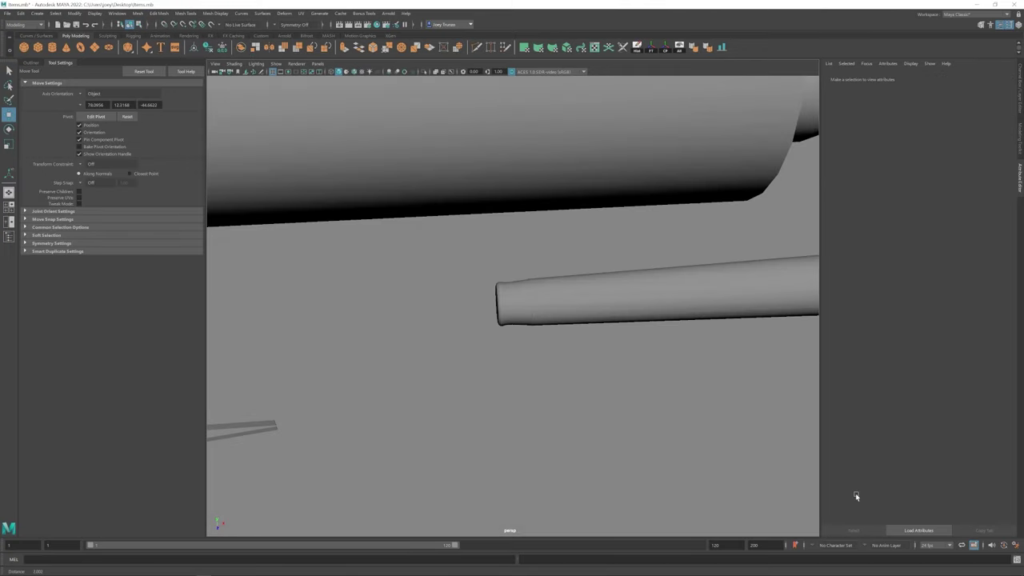
pyautogui.click(590, 321)
pyautogui.keyDown('alt'); pyautogui.moveTo(589, 325); pyautogui.dragTo(524, 279); pyautogui.keyUp('alt')
pyautogui.click(174, 47)
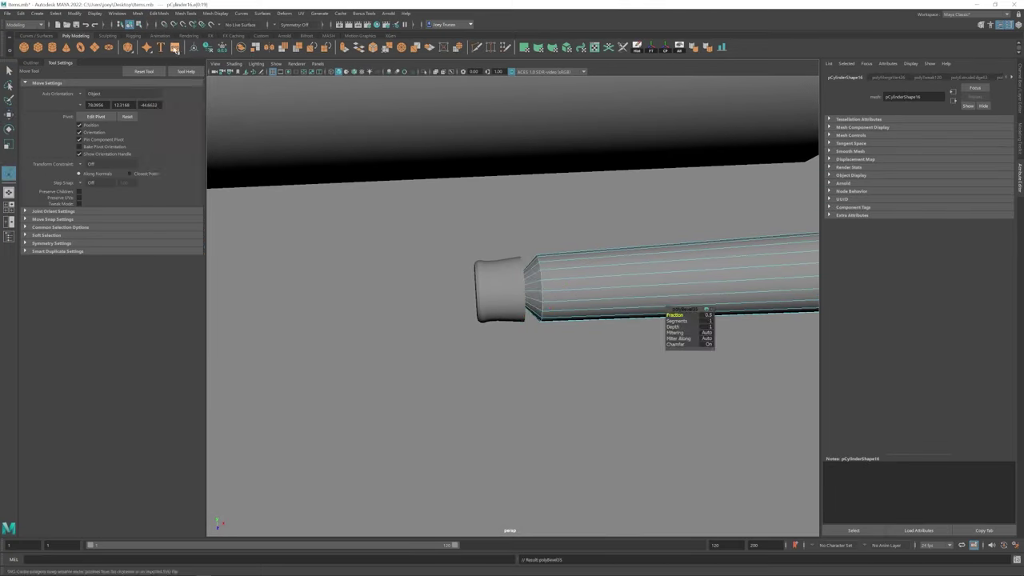
pyautogui.press('w')
pyautogui.scroll(-5, 694, 236)
pyautogui.click(473, 370)
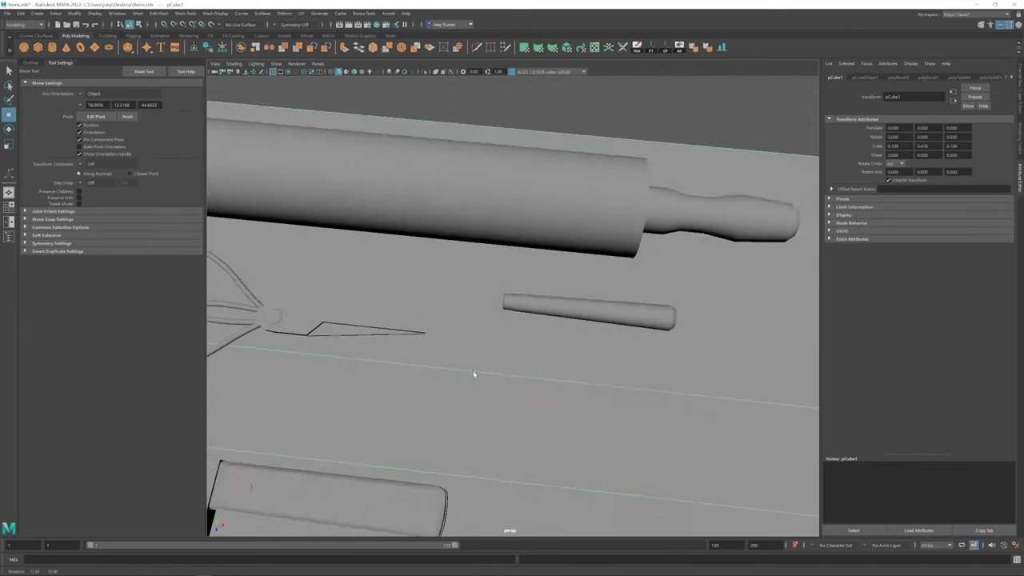
pyautogui.click(513, 342)
pyautogui.keyDown('alt'); pyautogui.moveTo(513, 342); pyautogui.dragTo(529, 301); pyautogui.keyUp('alt')
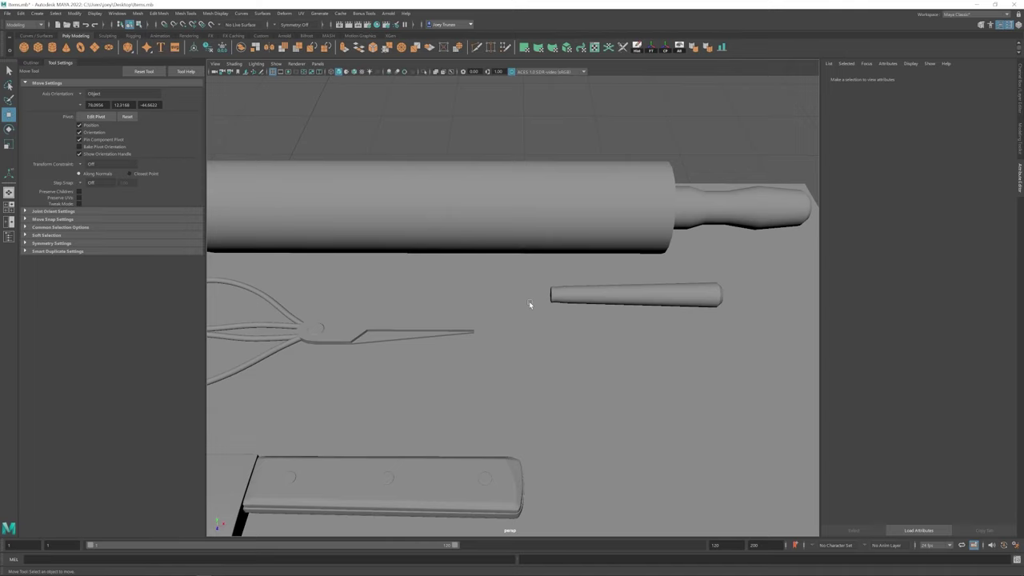
# - Create a new cube and scale it flat into a thin strip
pyautogui.click(39, 47)
pyautogui.press('r')
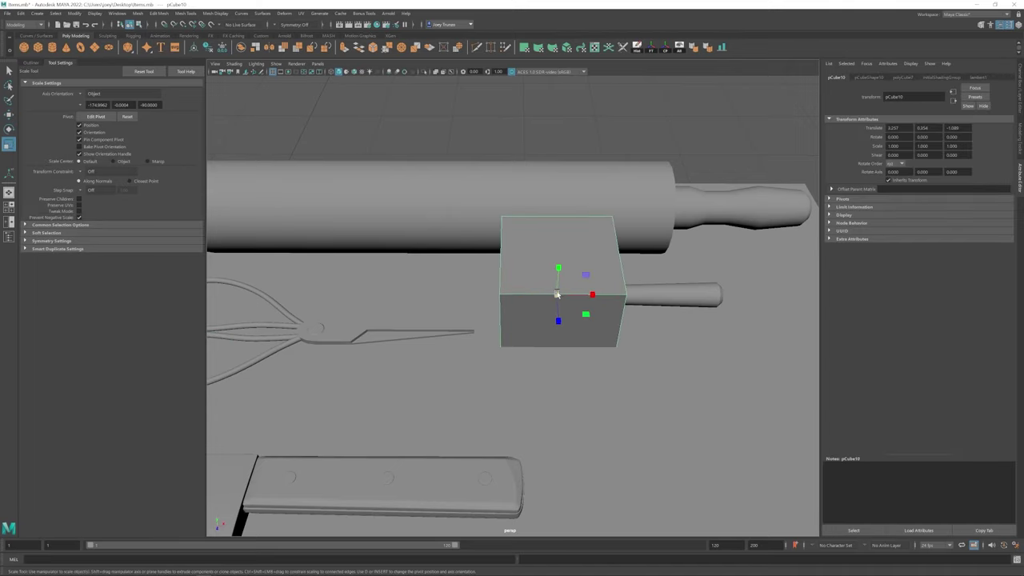
pyautogui.moveTo(561, 267); pyautogui.dragTo(540, 314)
pyautogui.press('w')
pyautogui.scroll(5, 541, 314)
pyautogui.press('r')
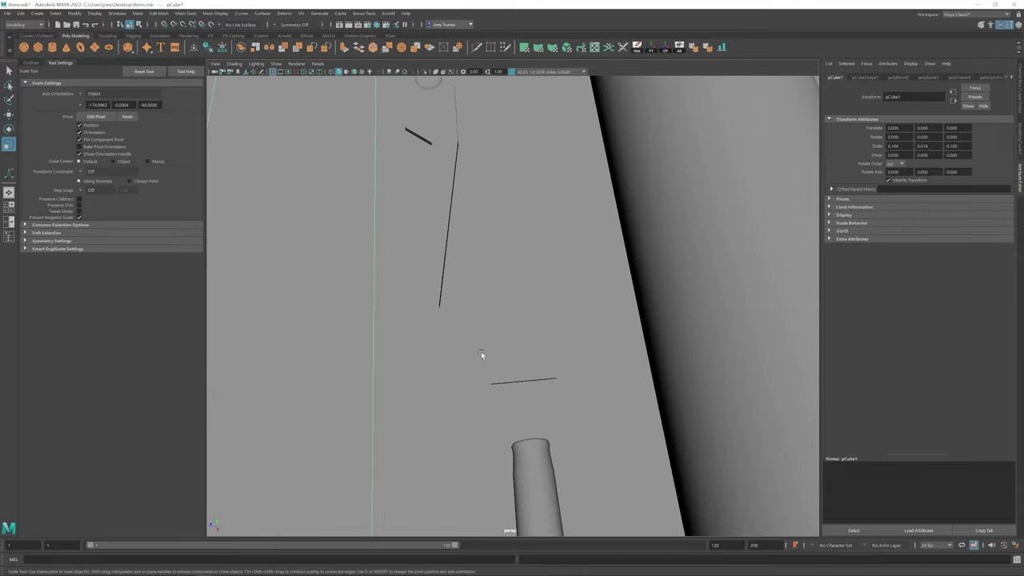
pyautogui.click(481, 355)
pyautogui.keyDown('alt'); pyautogui.moveTo(504, 357); pyautogui.dragTo(429, 262); pyautogui.keyUp('alt')
pyautogui.press('w')
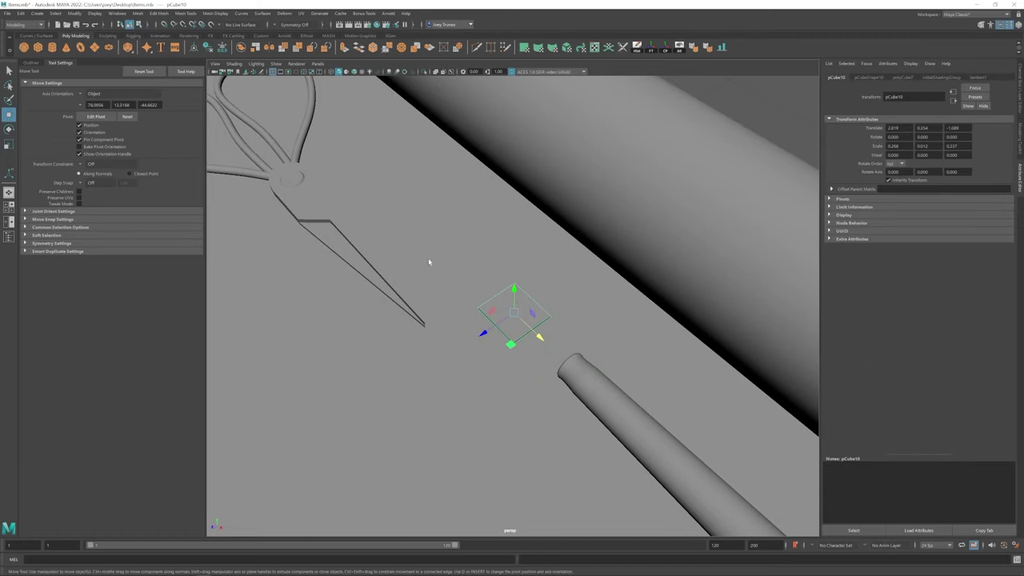
# - Insert edge loops across the flat cube
pyautogui.click(186, 13)
pyautogui.click(212, 58)
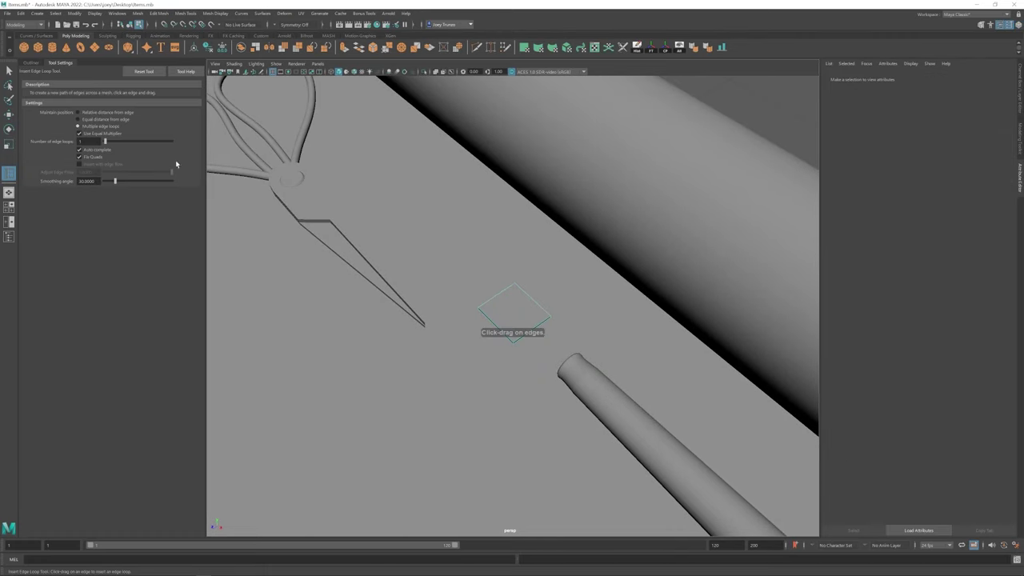
pyautogui.click(503, 296)
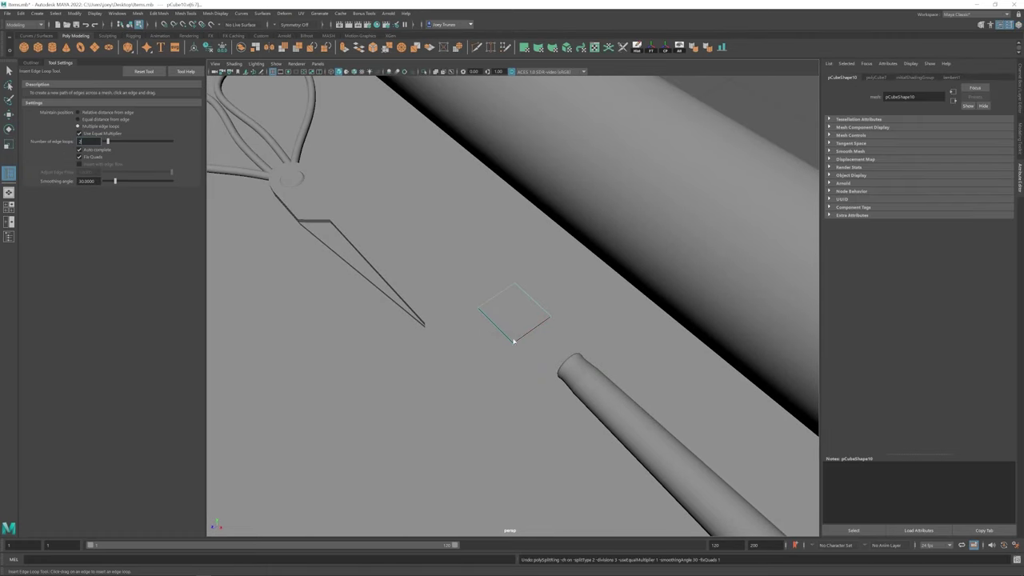
pyautogui.press('w')
pyautogui.keyDown('alt'); pyautogui.moveTo(491, 301); pyautogui.dragTo(512, 239); pyautogui.keyUp('alt')
# - Bevel the flat cube's edges, redoing the bevel after one undo
pyautogui.click(149, 14)
pyautogui.click(176, 39)
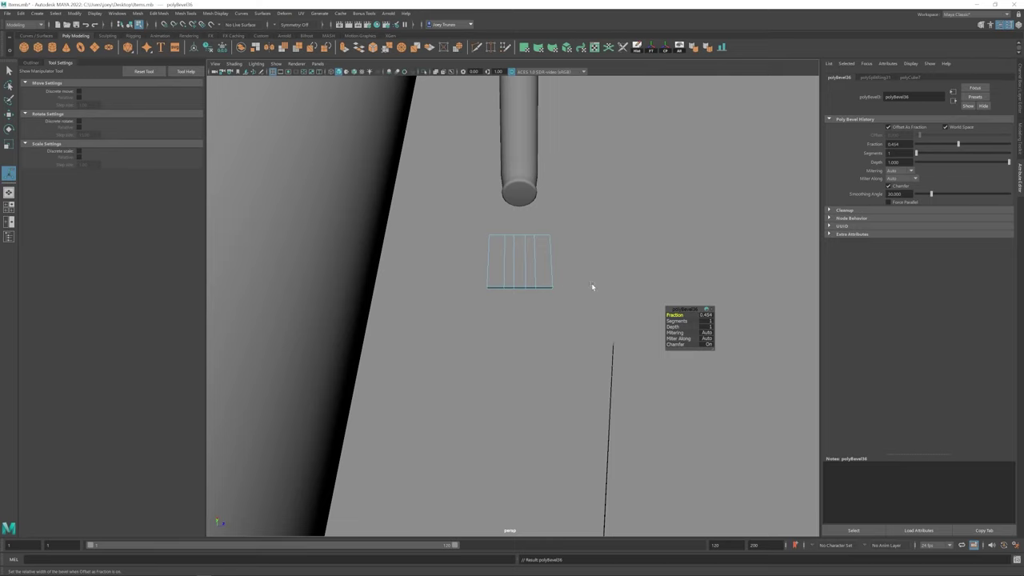
pyautogui.hotkey('ctrl', 'z')
pyautogui.keyDown('alt'); pyautogui.moveTo(561, 295); pyautogui.dragTo(533, 264); pyautogui.keyUp('alt')
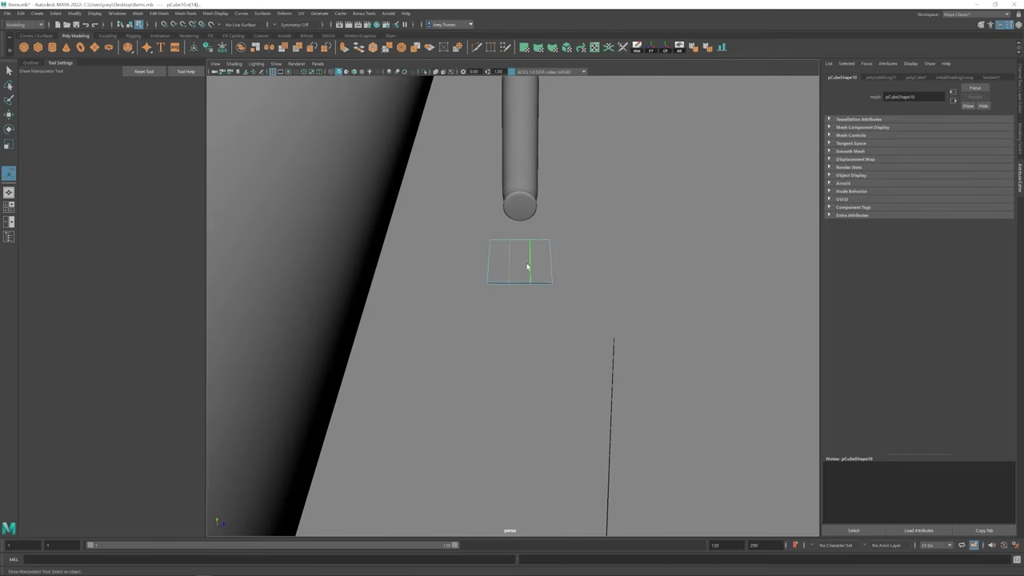
pyautogui.click(149, 14)
pyautogui.click(176, 39)
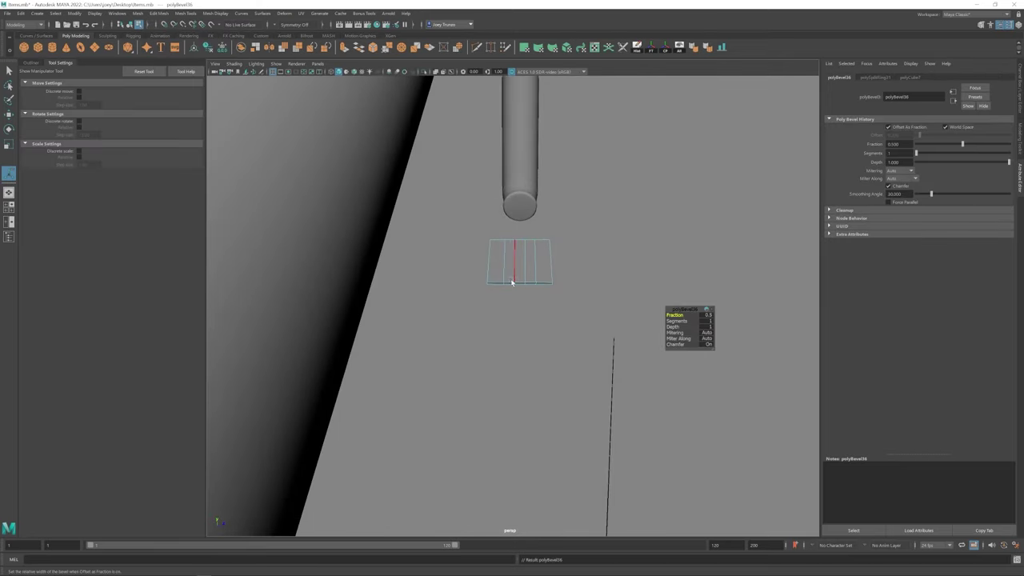
# - Select the bottom edge loop, extrude it and pull the new section outward
pyautogui.moveTo(513, 282); pyautogui.dragTo(503, 238, button='right')
pyautogui.click(496, 284)
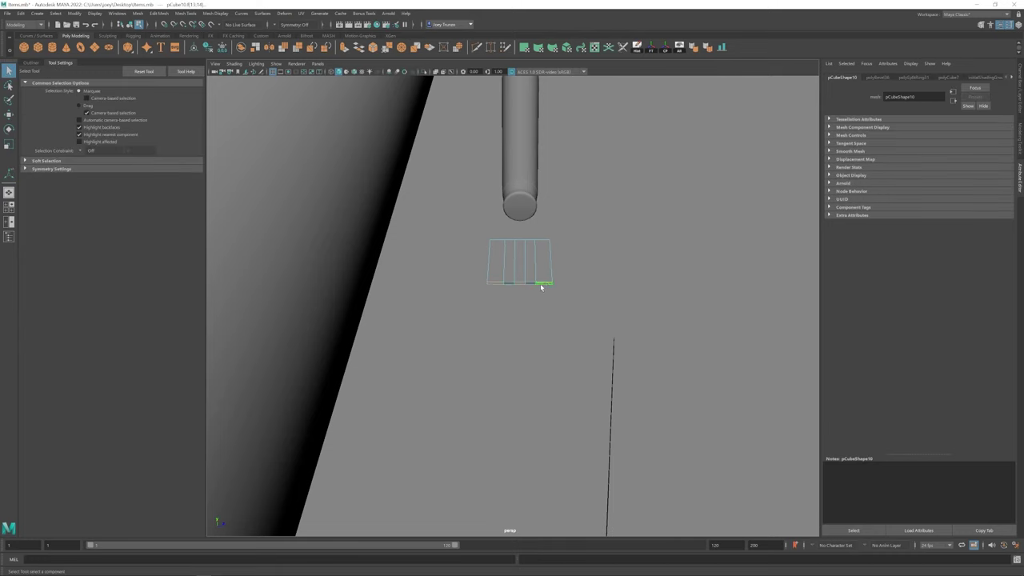
pyautogui.doubleClick(520, 287)
pyautogui.press('r')
pyautogui.keyDown('alt'); pyautogui.moveTo(577, 287); pyautogui.dragTo(529, 265); pyautogui.keyUp('alt')
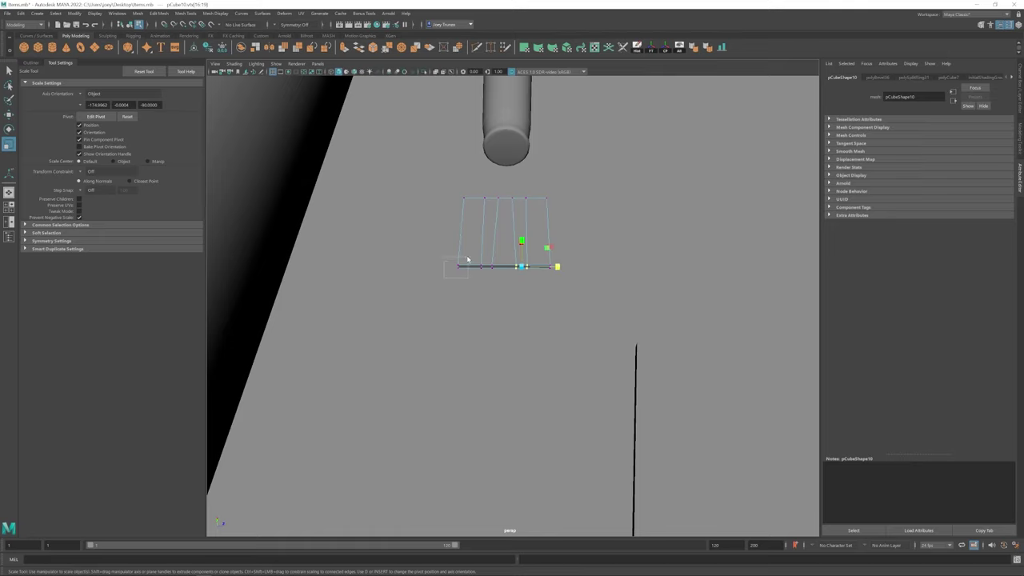
pyautogui.hotkey('ctrl', 'e')
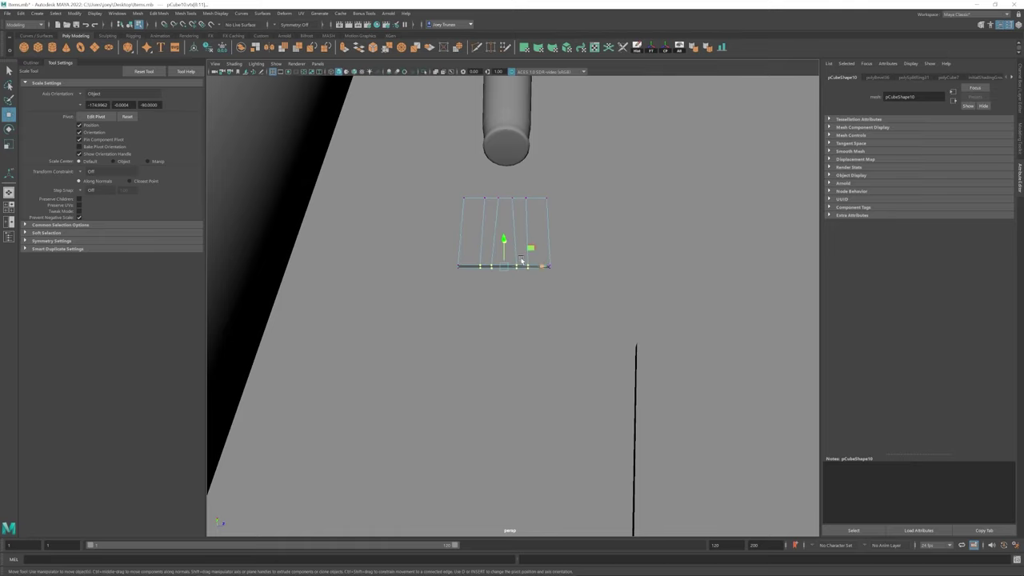
pyautogui.keyDown('alt'); pyautogui.moveTo(531, 258); pyautogui.dragTo(507, 174); pyautogui.keyUp('alt')
pyautogui.press('w')
# - Adjust the extruded section's vertices with scale and move
pyautogui.hotkey('ctrl', 'F9')
pyautogui.press('r')
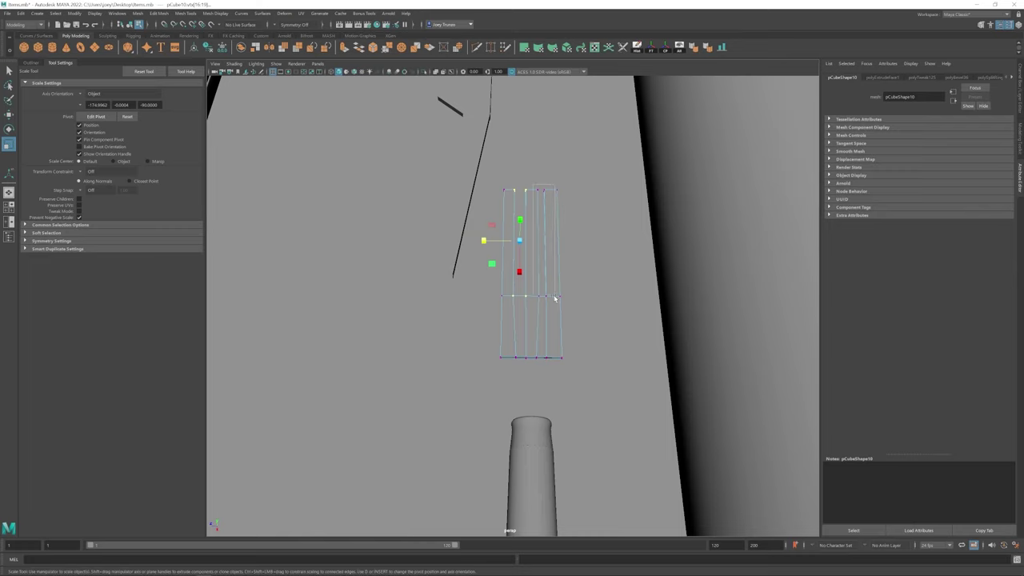
pyautogui.keyDown('alt'); pyautogui.moveTo(490, 239); pyautogui.dragTo(502, 205); pyautogui.keyUp('alt')
pyautogui.press('w')
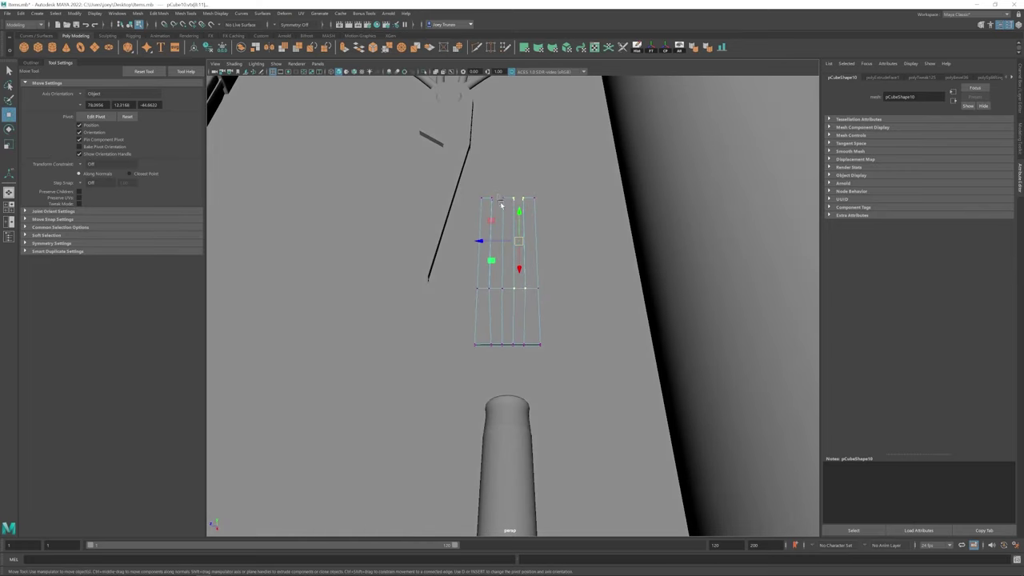
pyautogui.keyDown('alt'); pyautogui.moveTo(552, 320); pyautogui.dragTo(707, 176); pyautogui.keyUp('alt')
# - Add more edge loops along the whole piece and view it in wireframe
pyautogui.press('F8')
pyautogui.press('r')
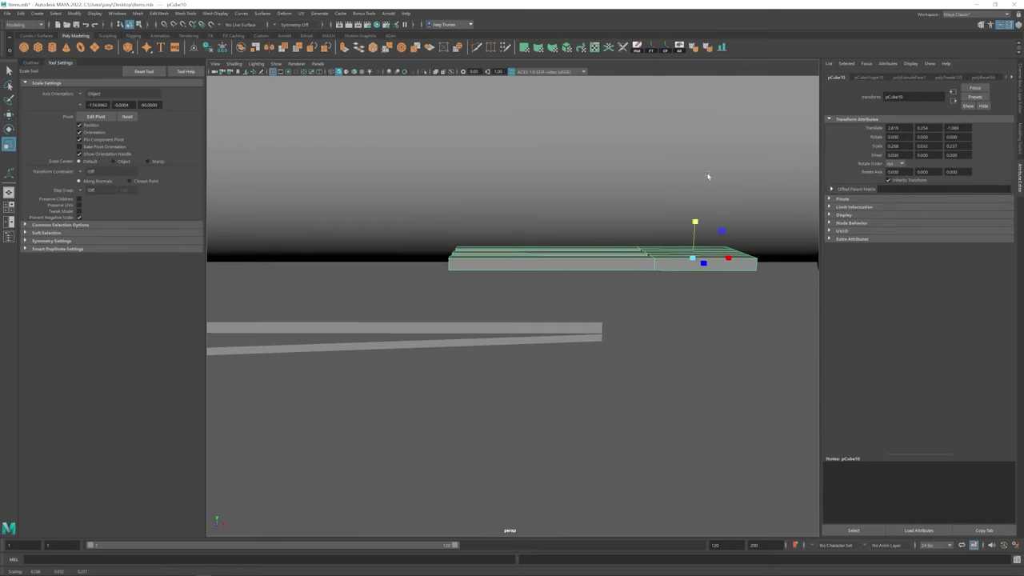
pyautogui.click(187, 13)
pyautogui.click(204, 63)
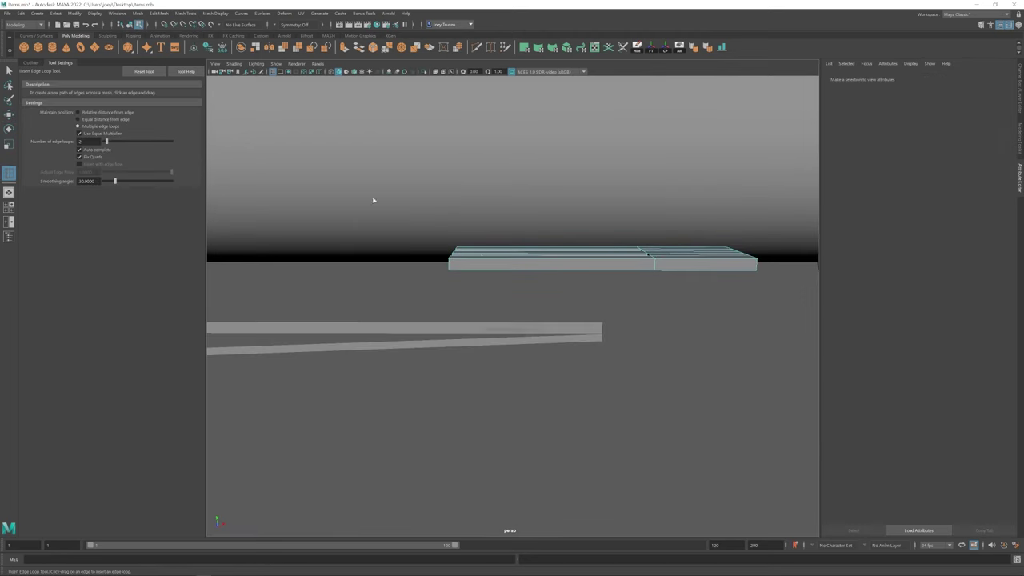
pyautogui.click(513, 272)
pyautogui.keyDown('alt'); pyautogui.moveTo(556, 269); pyautogui.dragTo(665, 396); pyautogui.keyUp('alt')
pyautogui.press('w')
pyautogui.press('space')
pyautogui.click(334, 72)
# - Select the tine piece in the front view and lift vertex groups upward
pyautogui.press('space')
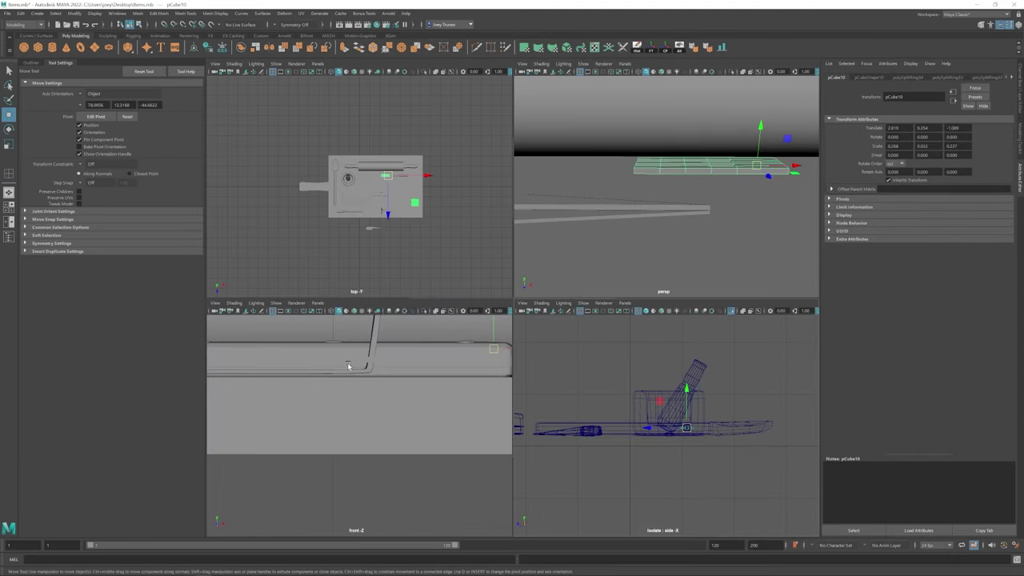
pyautogui.press('space')
pyautogui.click(511, 236)
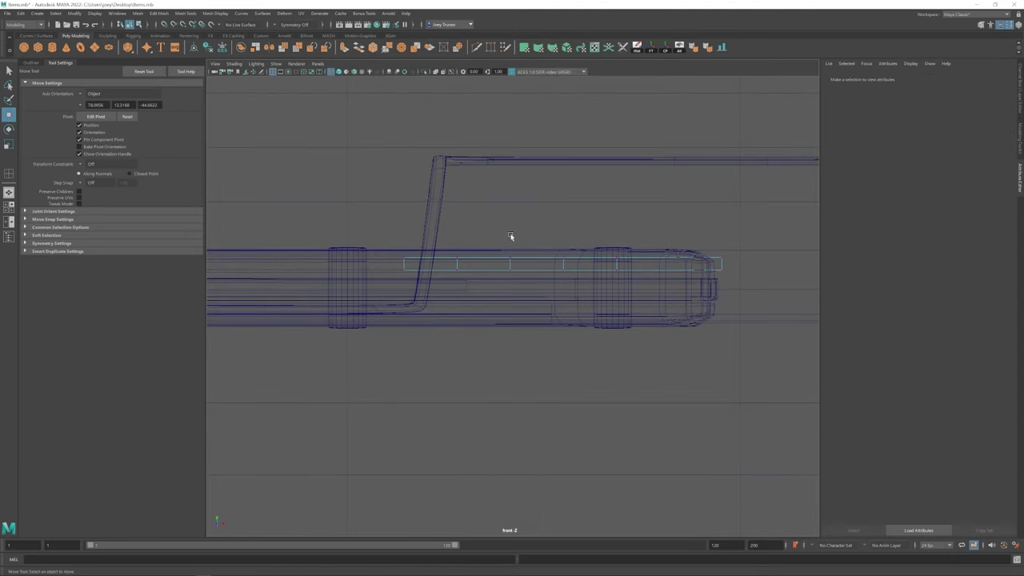
pyautogui.click(437, 244)
pyautogui.press('space')
pyautogui.press('space')
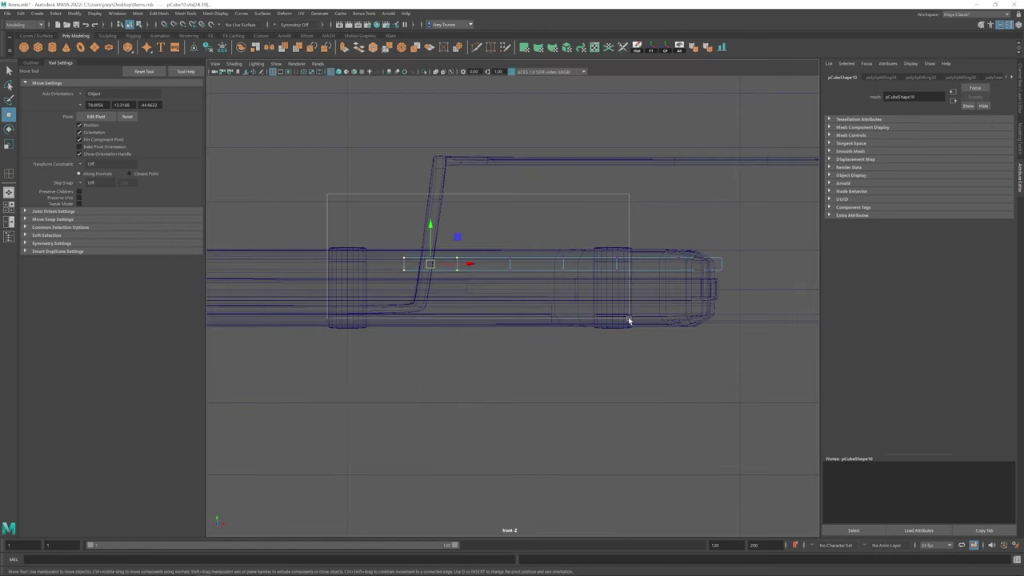
pyautogui.press('space')
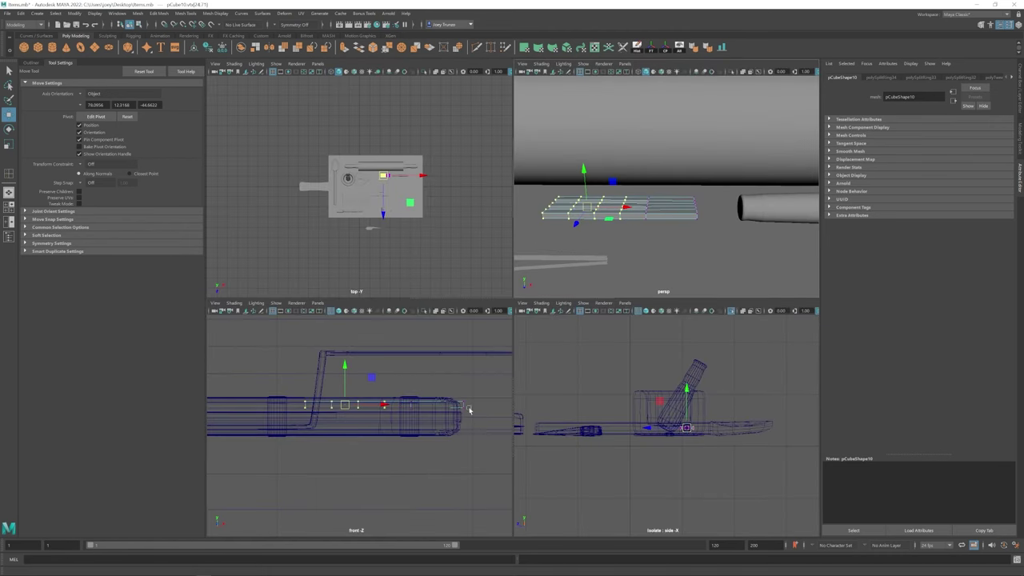
pyautogui.moveTo(344, 365); pyautogui.dragTo(345, 370)
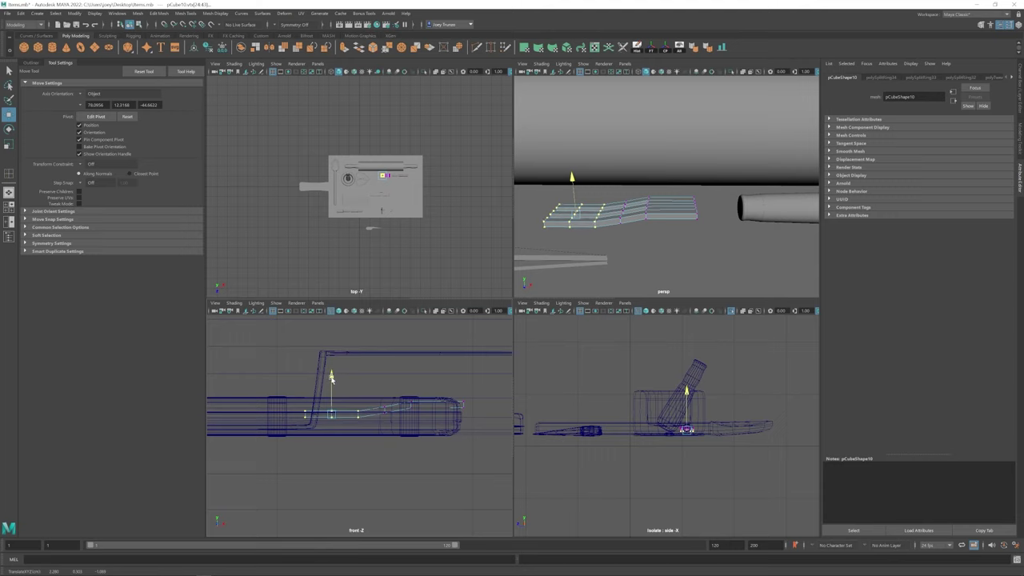
pyautogui.moveTo(420, 383); pyautogui.dragTo(334, 438)
pyautogui.moveTo(315, 403); pyautogui.dragTo(305, 374)
# - Shift individual vertices and the left-end vertices to shape the bend
pyautogui.click(303, 415)
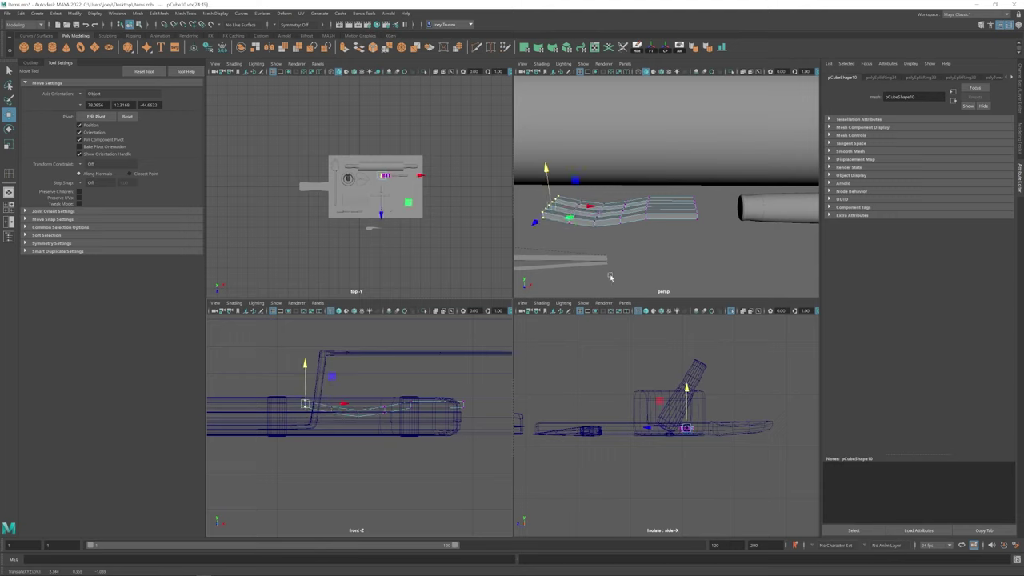
pyautogui.keyDown('alt'); pyautogui.moveTo(610, 277); pyautogui.dragTo(665, 264); pyautogui.keyUp('alt')
pyautogui.click(330, 409)
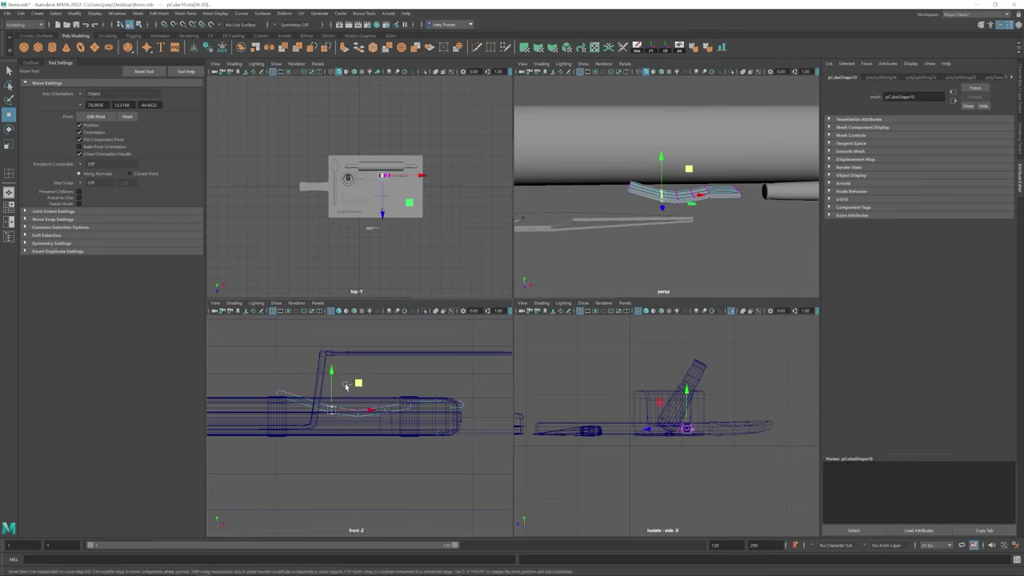
pyautogui.moveTo(357, 384); pyautogui.dragTo(241, 451)
pyautogui.keyDown('alt'); pyautogui.moveTo(576, 256); pyautogui.dragTo(595, 265); pyautogui.keyUp('alt')
pyautogui.moveTo(286, 366); pyautogui.dragTo(302, 368)
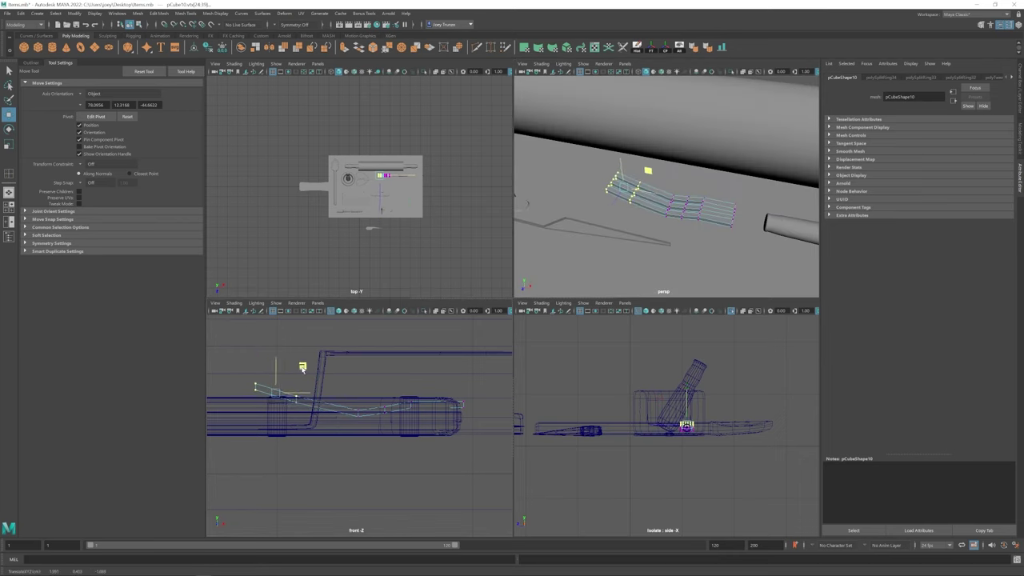
pyautogui.moveTo(349, 432); pyautogui.dragTo(328, 400)
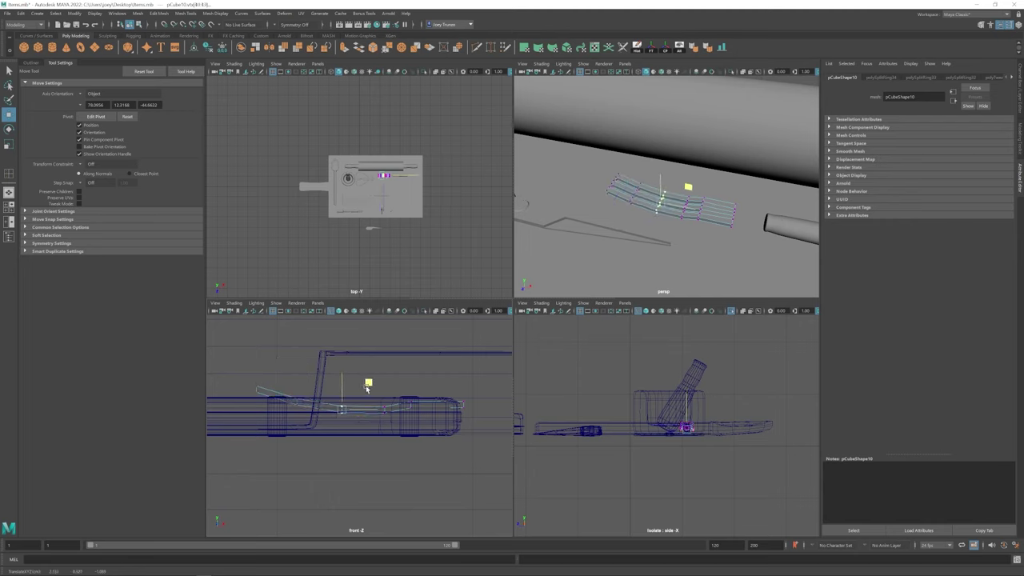
# - Scale the middle vertices and raise the end vertex to finish the curve
pyautogui.keyDown('alt'); pyautogui.moveTo(653, 240); pyautogui.dragTo(663, 230); pyautogui.keyUp('alt')
pyautogui.keyDown('alt'); pyautogui.moveTo(624, 200); pyautogui.dragTo(611, 172); pyautogui.keyUp('alt')
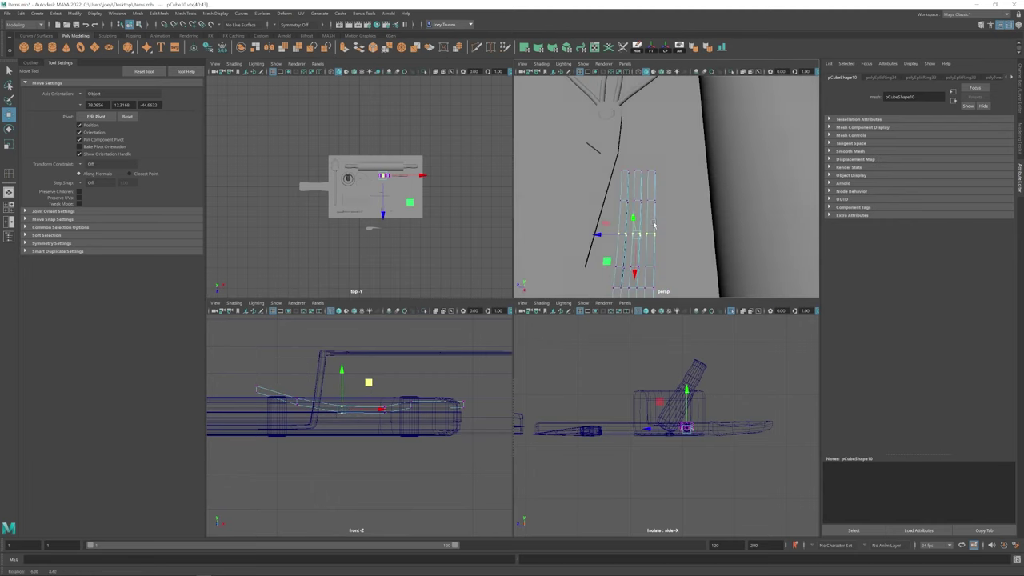
pyautogui.press('r')
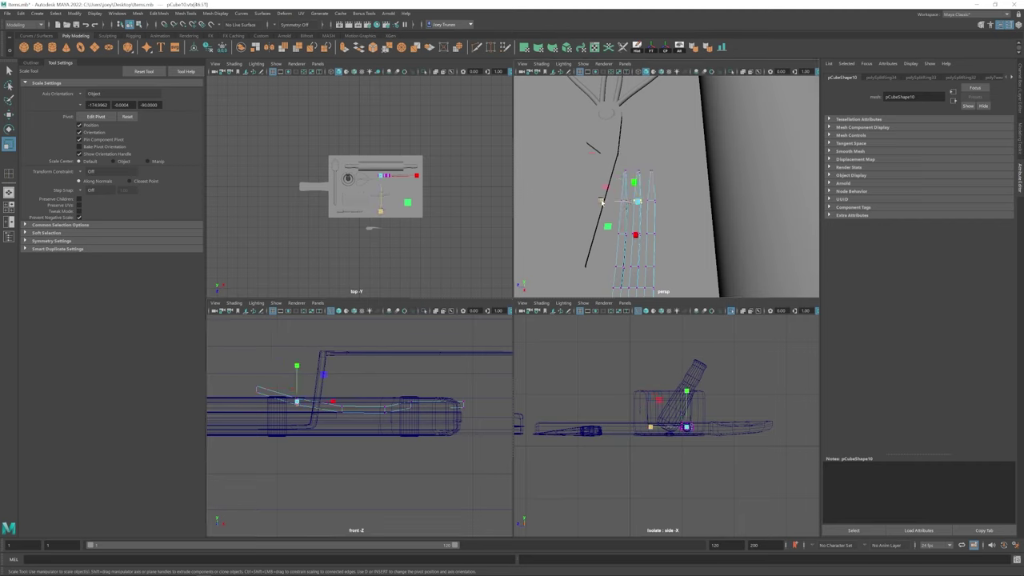
pyautogui.keyDown('alt'); pyautogui.moveTo(624, 202); pyautogui.dragTo(668, 172); pyautogui.keyUp('alt')
pyautogui.press('w')
pyautogui.moveTo(463, 366); pyautogui.dragTo(462, 355)
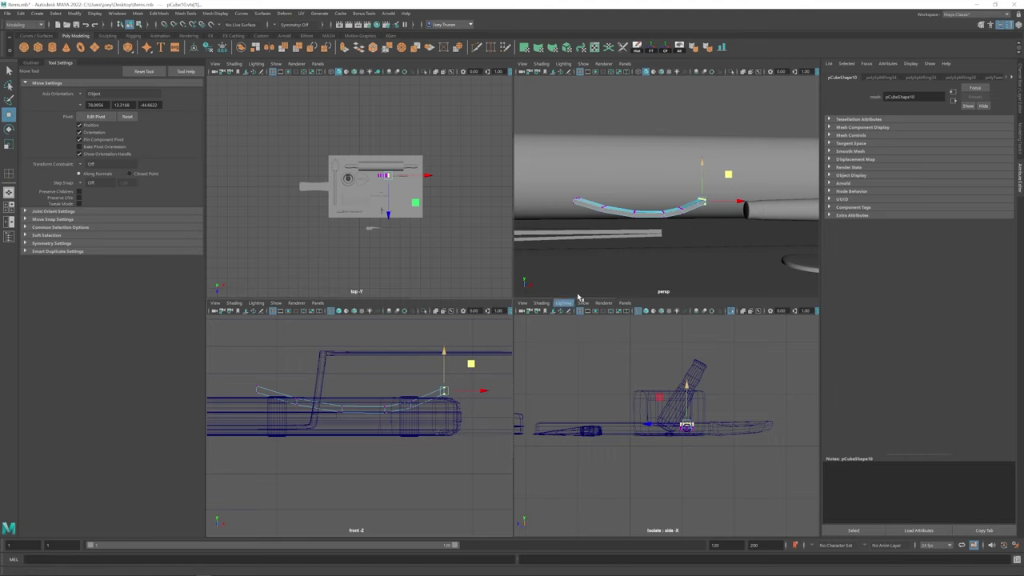
pyautogui.keyDown('alt'); pyautogui.moveTo(592, 272); pyautogui.dragTo(656, 192); pyautogui.keyUp('alt')
# - Extrude the piece's end edge outward and frame it
pyautogui.click(638, 190)
pyautogui.hotkey('ctrl', 'e')
pyautogui.press('w')
pyautogui.press('f')
# - Insert an edge loop on the extruded end section
pyautogui.click(215, 13)
pyautogui.moveTo(186, 13)
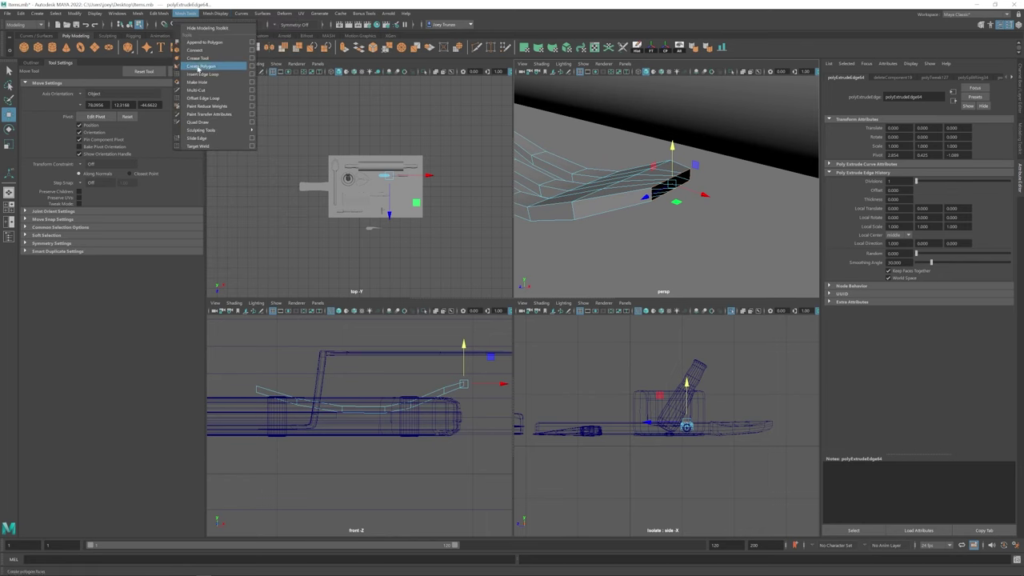
pyautogui.click(210, 73)
pyautogui.moveTo(652, 194)
pyautogui.keyDown('alt'); pyautogui.mouseDown()
pyautogui.moveTo(664, 186)
pyautogui.moveTo(644, 176)
pyautogui.mouseUp(); pyautogui.keyUp('alt')
pyautogui.press('w')
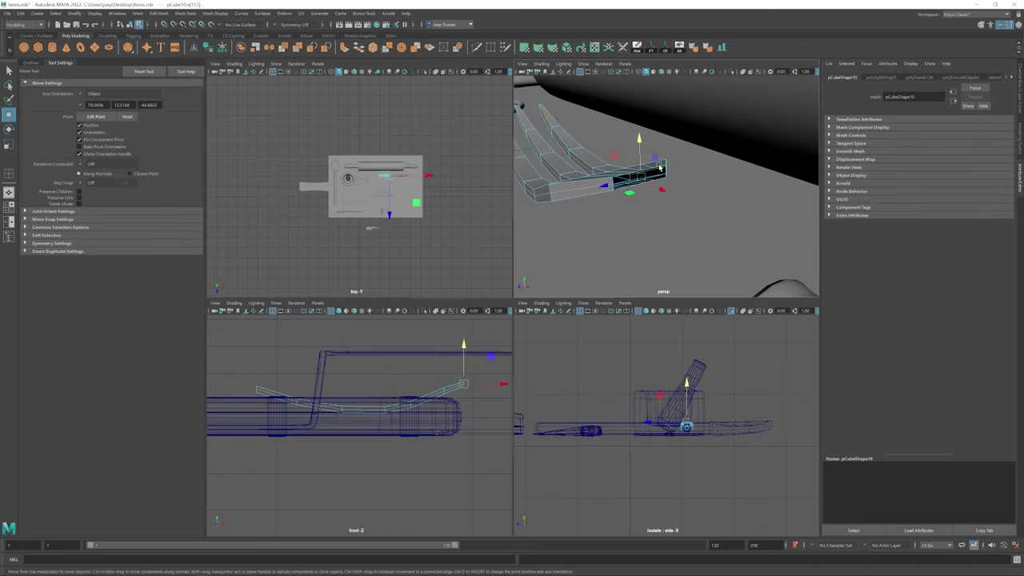
# - Circularize the end, then extrude it again toward the handle
pyautogui.click(457, 49)
pyautogui.press('r')
pyautogui.keyDown('alt'); pyautogui.moveTo(624, 200); pyautogui.dragTo(527, 232); pyautogui.keyUp('alt')
pyautogui.press('e')
pyautogui.hotkey('ctrl', 'e')
pyautogui.press('w')
pyautogui.press('F8')
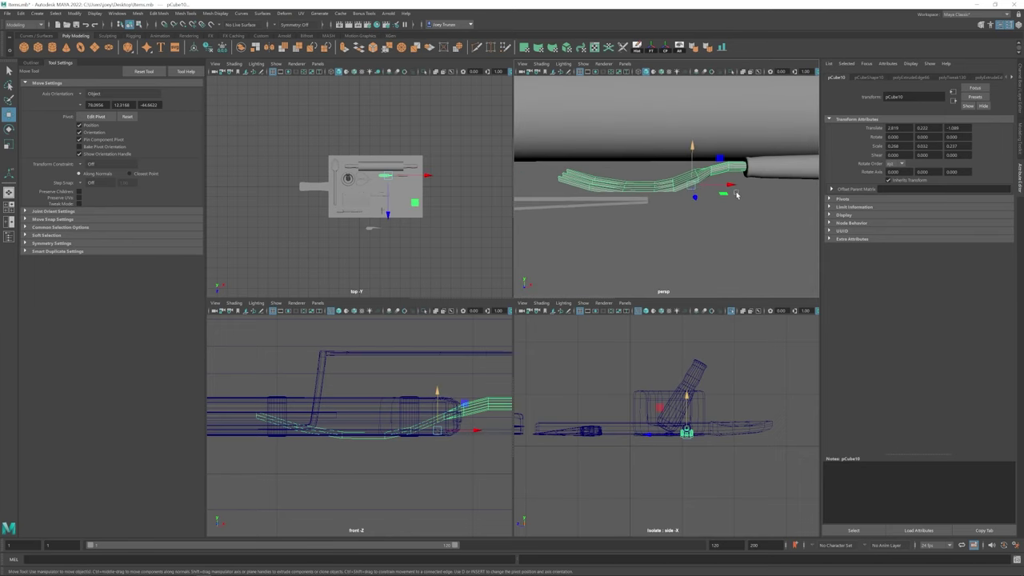
# - Extend the fork neck with another extrusion and shift its end edges
pyautogui.press('F8')
pyautogui.hotkey('ctrl', 'e')
pyautogui.moveTo(677, 172); pyautogui.dragTo(677, 171)
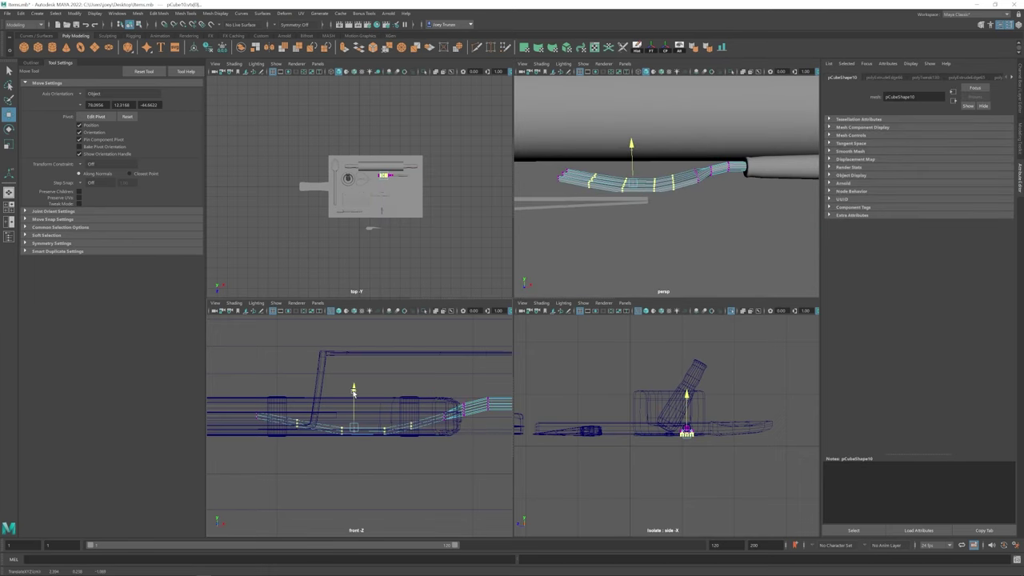
pyautogui.moveTo(426, 414); pyautogui.dragTo(446, 398, button='middle')
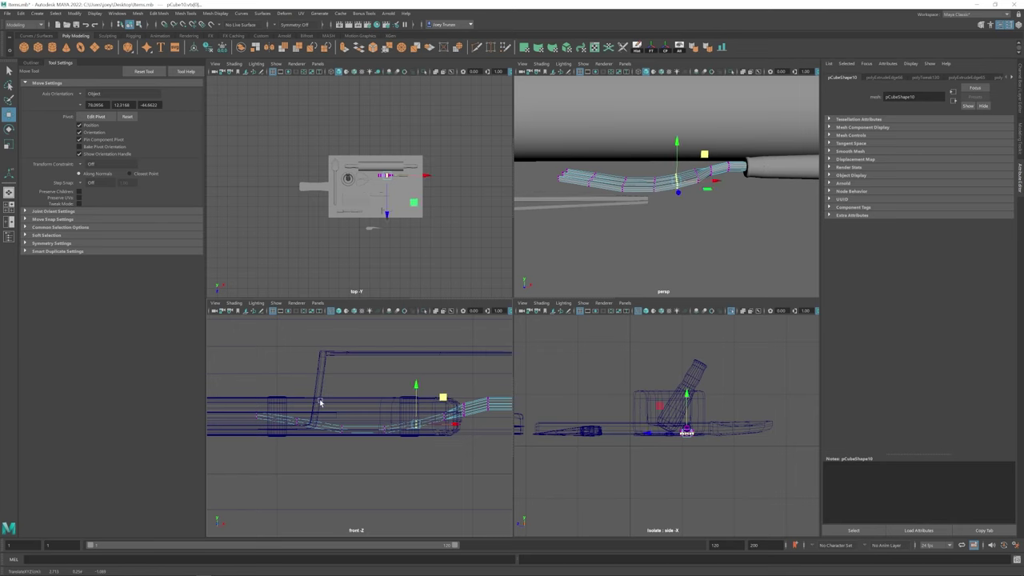
pyautogui.moveTo(320, 393); pyautogui.dragTo(248, 424)
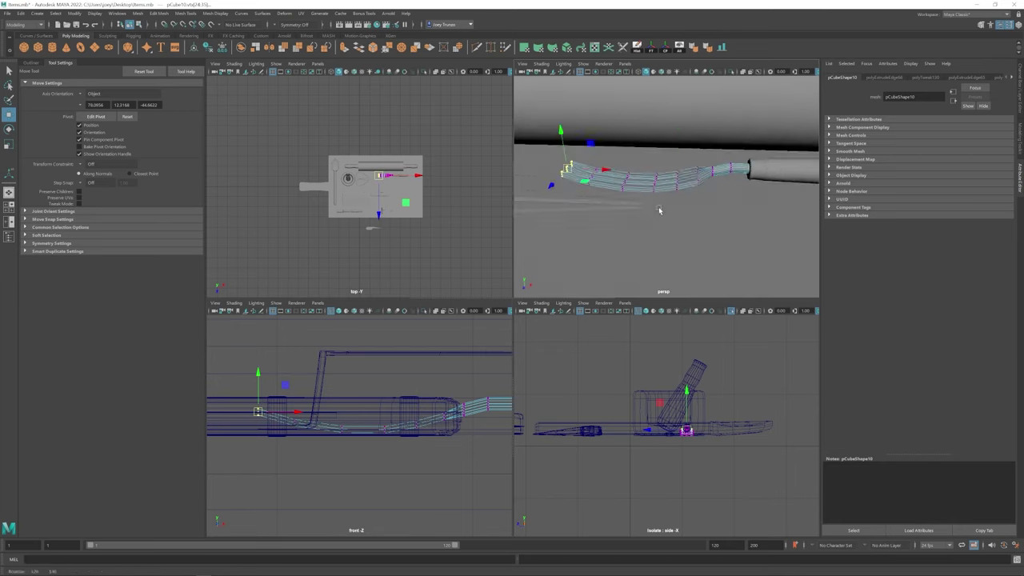
pyautogui.keyDown('alt'); pyautogui.moveTo(660, 210); pyautogui.dragTo(672, 189); pyautogui.keyUp('alt')
# - Select the fork's parts, including the thin cylinder, and group them as group9
pyautogui.click(158, 13)
pyautogui.moveTo(752, 204); pyautogui.dragTo(752, 191, button='right')
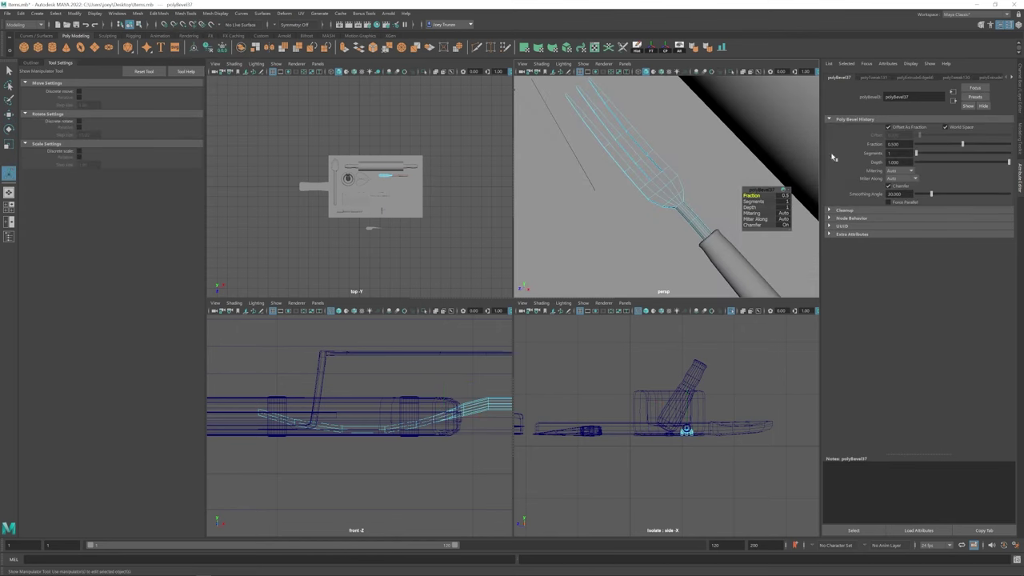
pyautogui.keyDown('alt'); pyautogui.moveTo(752, 190); pyautogui.dragTo(632, 210); pyautogui.keyUp('alt')
pyautogui.press('F10')
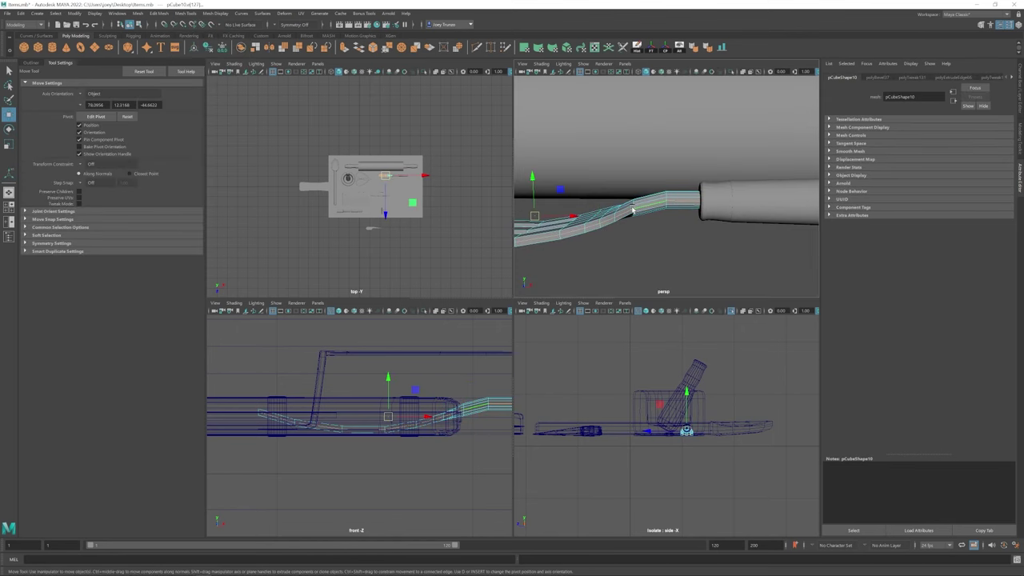
pyautogui.press('space')
pyautogui.press('F8')
pyautogui.keyDown('alt'); pyautogui.moveTo(573, 302); pyautogui.dragTo(536, 340); pyautogui.keyUp('alt')
pyautogui.click(517, 336)
pyautogui.keyDown('alt'); pyautogui.moveTo(537, 341); pyautogui.dragTo(595, 365, button='right'); pyautogui.keyUp('alt')
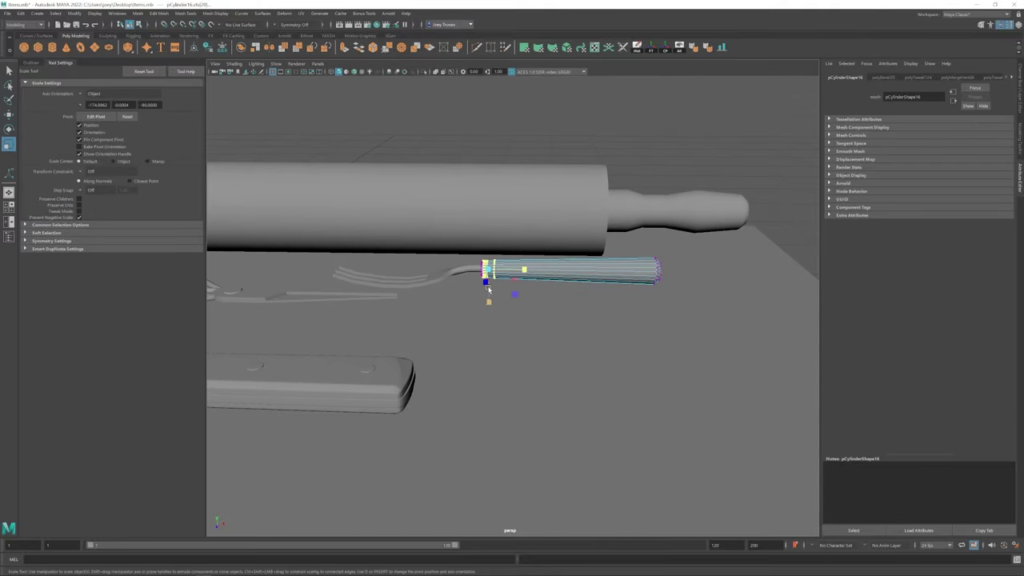
pyautogui.press('f')
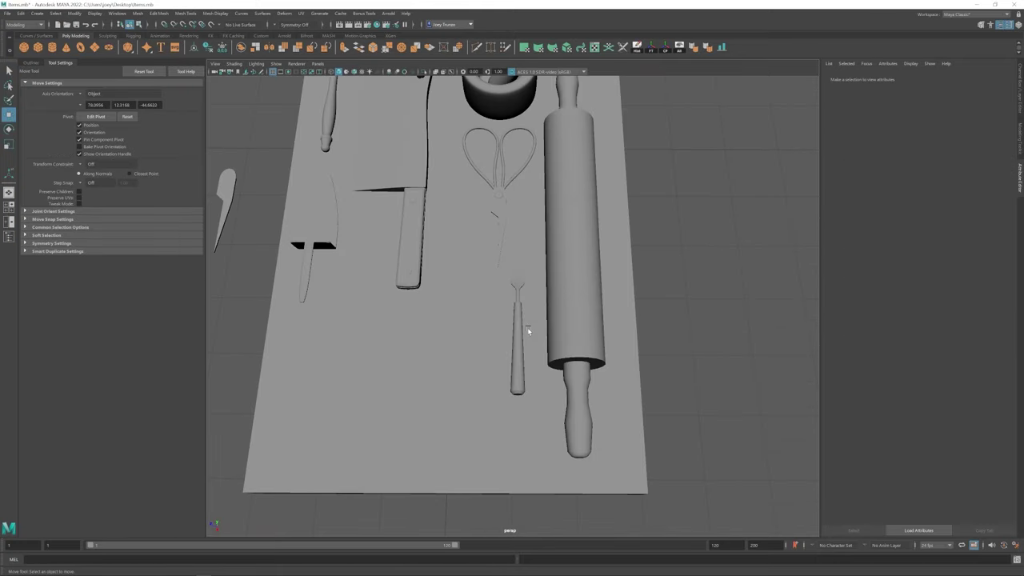
pyautogui.click(517, 307)
pyautogui.hotkey('ctrl', 'g')
# - Look over the board and save the scene to Items.mb
pyautogui.scroll(-3, 492, 334)
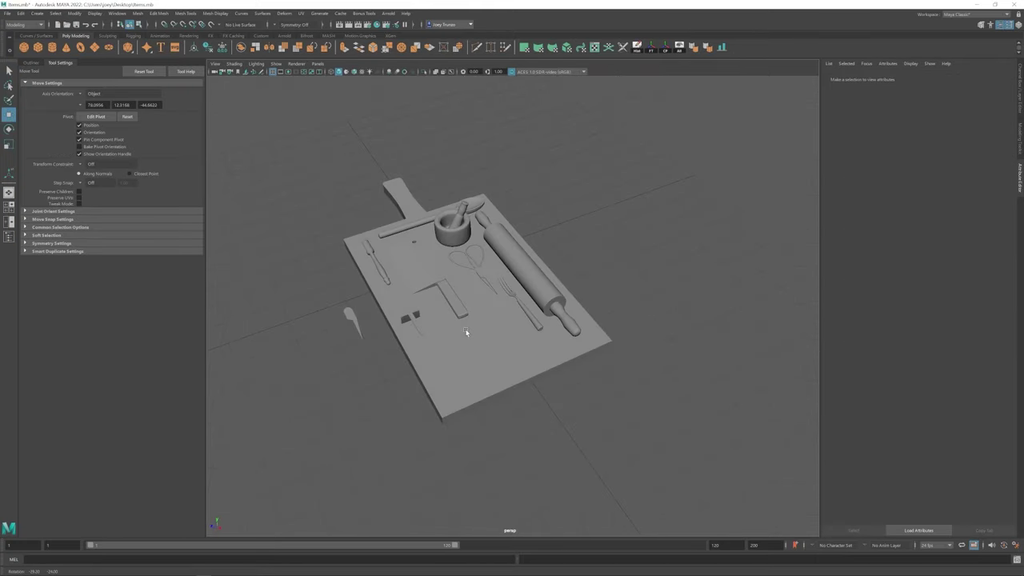
pyautogui.scroll(5, 512, 355)
pyautogui.scroll(-4, 503, 343)
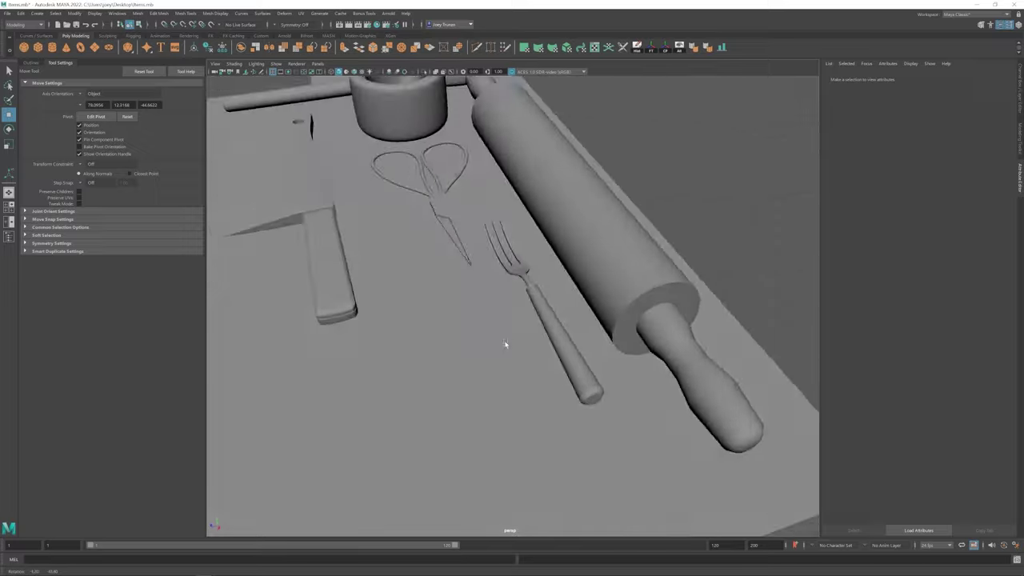
pyautogui.keyDown('alt'); pyautogui.moveTo(515, 355); pyautogui.dragTo(498, 360); pyautogui.keyUp('alt')
pyautogui.click(306, 334)
pyautogui.keyDown('alt'); pyautogui.moveTo(306, 334); pyautogui.dragTo(369, 355); pyautogui.keyUp('alt')
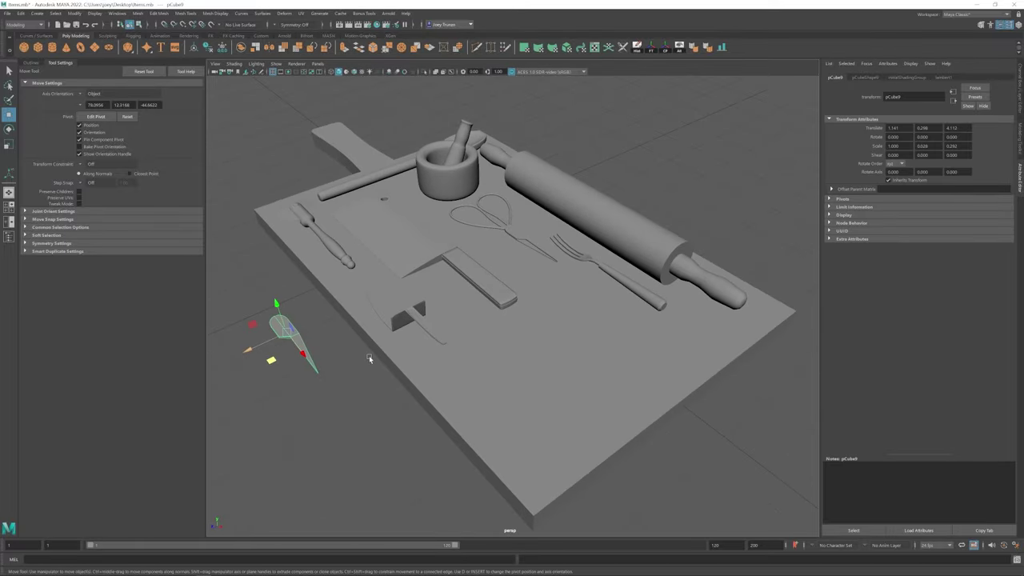
pyautogui.click(369, 355)
pyautogui.hotkey('ctrl', 's')
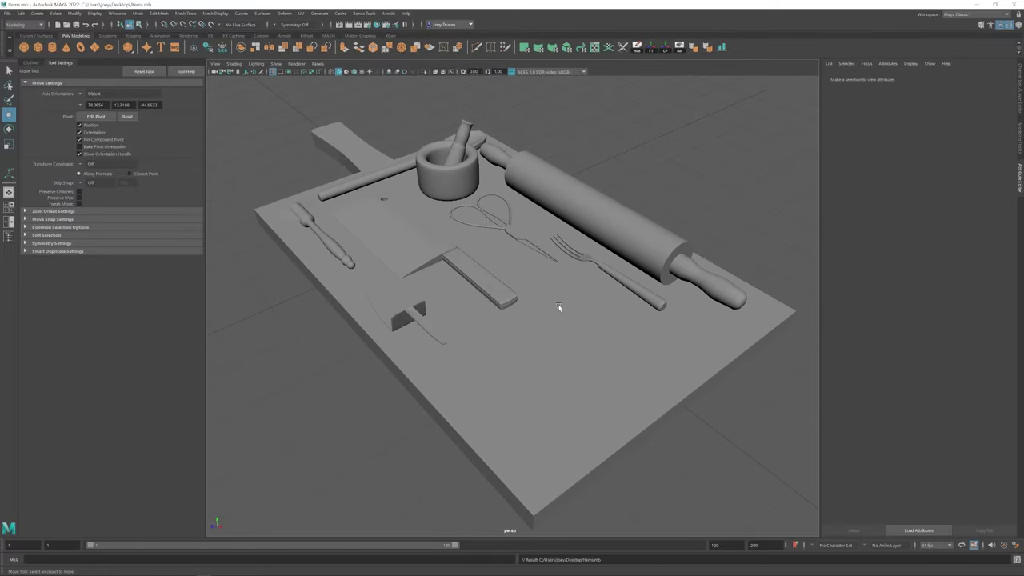
pyautogui.keyDown('alt'); pyautogui.moveTo(558, 308); pyautogui.dragTo(519, 291); pyautogui.keyUp('alt')
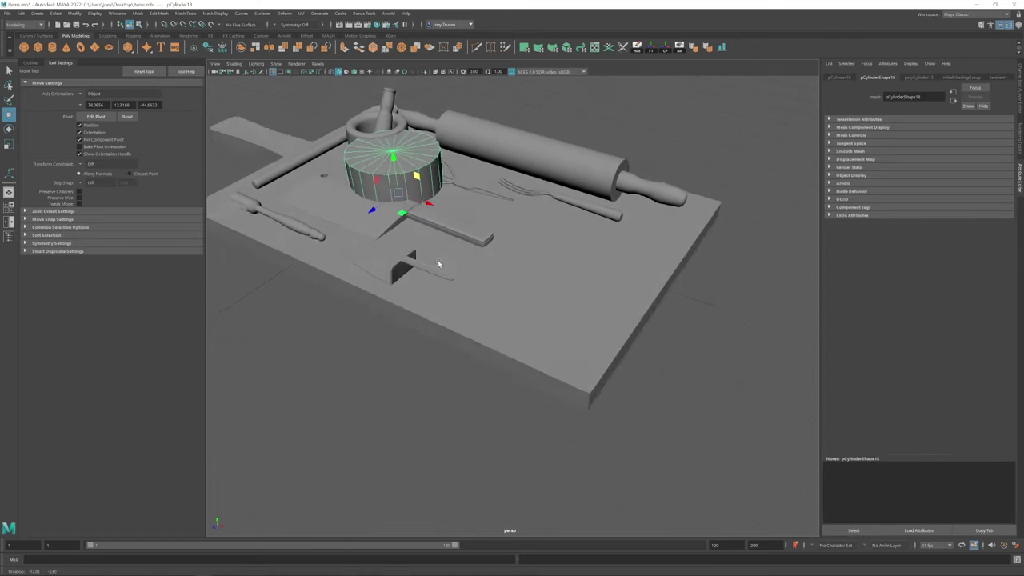
# - Move pCylinder18 beside the mortar, then rotate and scale it into a flat slab
pyautogui.keyDown('alt'); pyautogui.moveTo(439, 265); pyautogui.dragTo(480, 253); pyautogui.keyUp('alt')
pyautogui.press('e')
pyautogui.press('r')
pyautogui.press('w')
pyautogui.press('r')
pyautogui.scroll(5, 520, 256)
pyautogui.keyDown('alt'); pyautogui.moveTo(569, 251); pyautogui.dragTo(496, 288); pyautogui.keyUp('alt')
# - Extrude the slab's left end edges and shrink them into a taper
pyautogui.press('w')
pyautogui.moveTo(427, 199); pyautogui.dragTo(509, 300)
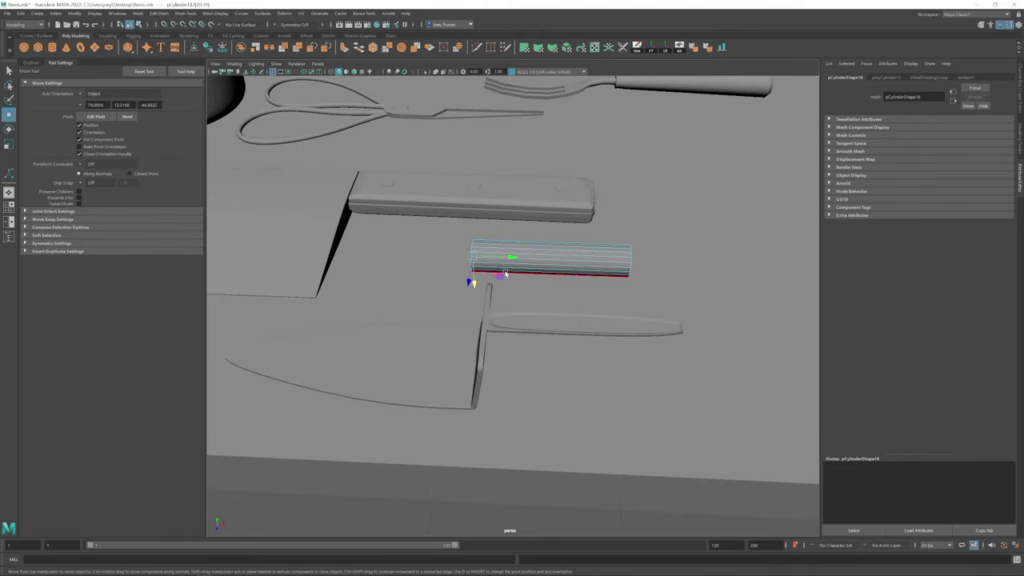
pyautogui.hotkey('ctrl', 'e')
pyautogui.scroll(2, 510, 263)
pyautogui.press('r')
pyautogui.moveTo(472, 262); pyautogui.dragTo(522, 300)
pyautogui.press('w')
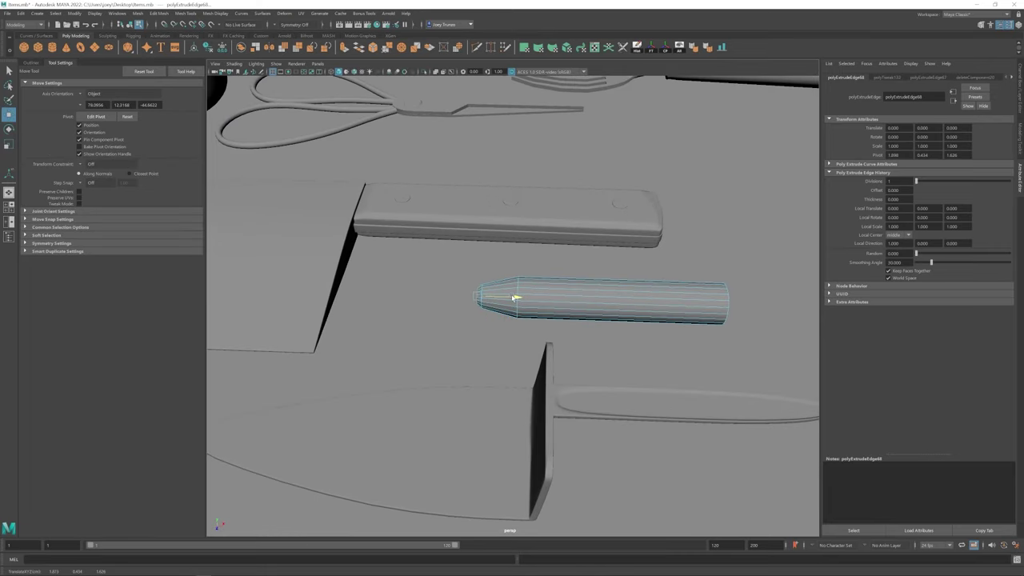
# - Delete unwanted components and extrude the handle's right end outward into a flare
pyautogui.moveTo(477, 324); pyautogui.dragTo(424, 155, button='right')
pyautogui.keyDown('alt'); pyautogui.moveTo(423, 155); pyautogui.dragTo(517, 281); pyautogui.keyUp('alt')
pyautogui.moveTo(517, 281); pyautogui.dragTo(501, 376, button='right')
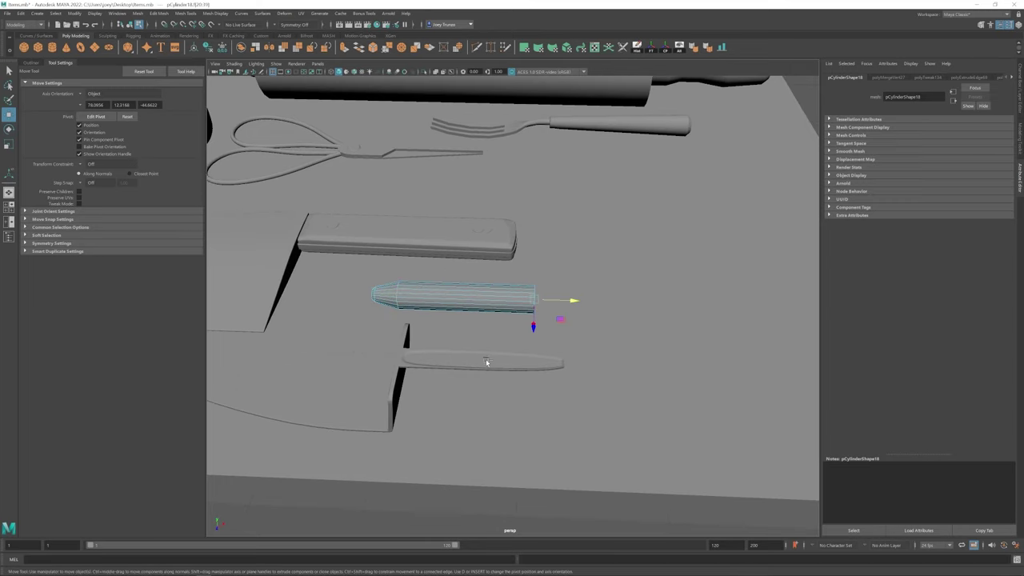
pyautogui.keyDown('alt'); pyautogui.moveTo(500, 376); pyautogui.dragTo(575, 269); pyautogui.keyUp('alt')
pyautogui.hotkey('ctrl', 'e')
pyautogui.hotkey('ctrl', 'e')
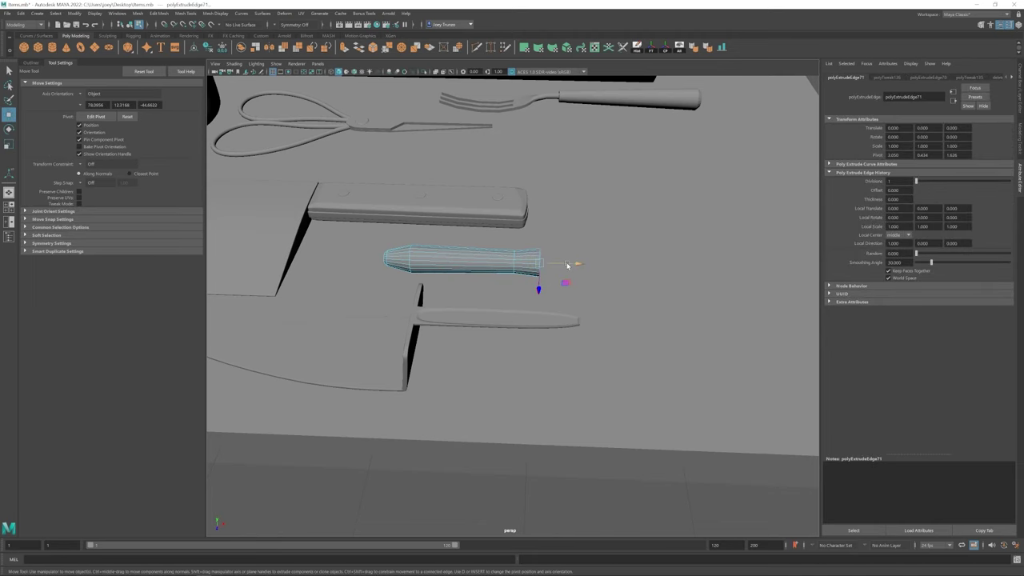
pyautogui.keyDown('alt'); pyautogui.moveTo(560, 264); pyautogui.dragTo(527, 278); pyautogui.keyUp('alt')
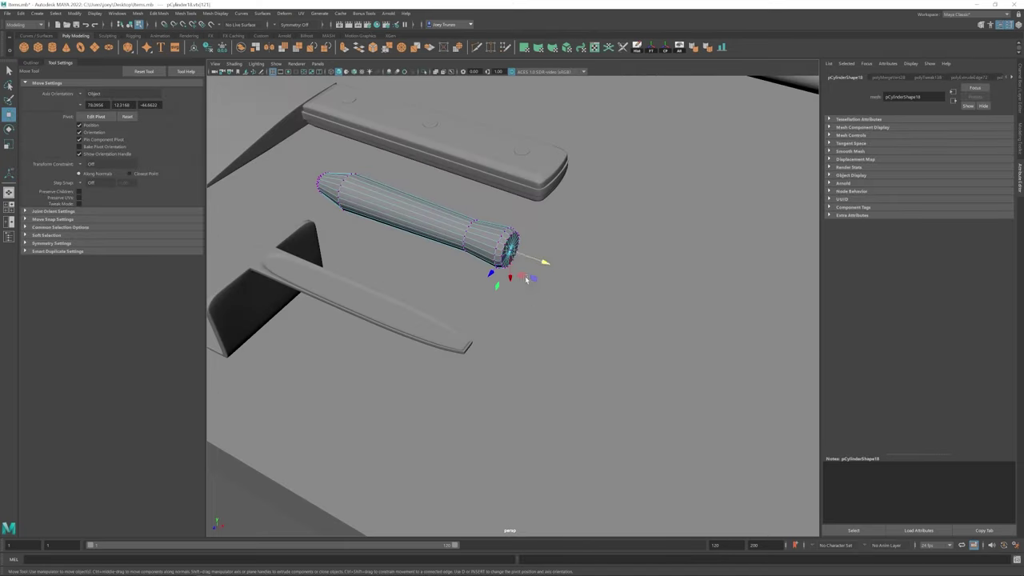
# - Bevel the handle's end edges and other edges with Ctrl+B
pyautogui.hotkey('ctrl', 'b')
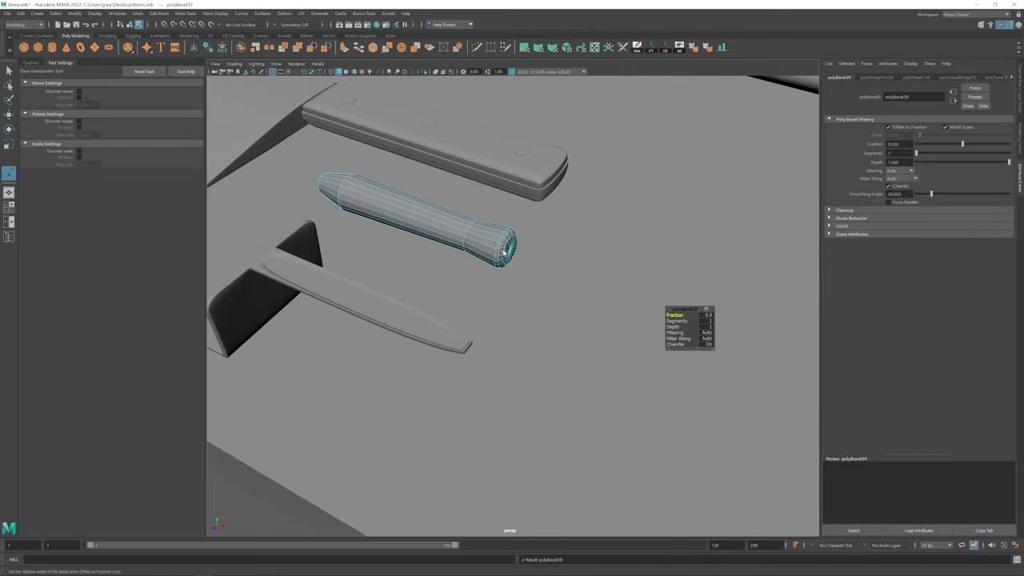
pyautogui.press('q')
pyautogui.scroll(-5, 504, 252)
pyautogui.moveTo(504, 251)
pyautogui.keyDown('alt'); pyautogui.mouseDown()
pyautogui.moveTo(519, 416)
pyautogui.moveTo(499, 256)
pyautogui.mouseUp(); pyautogui.keyUp('alt')
pyautogui.scroll(3, 424, 278)
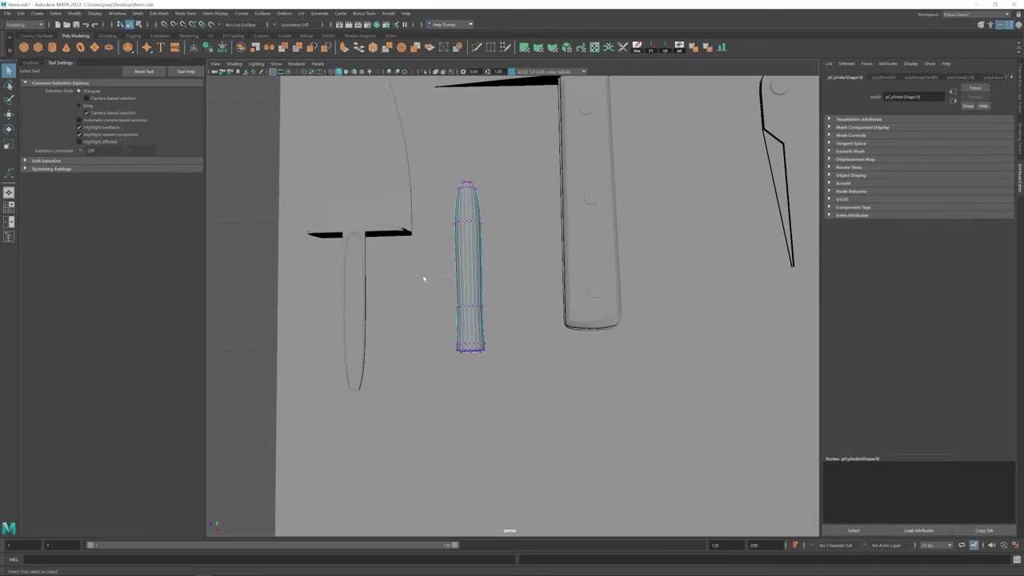
pyautogui.press('w')
pyautogui.keyDown('alt'); pyautogui.moveTo(434, 320); pyautogui.dragTo(592, 331); pyautogui.keyUp('alt')
pyautogui.scroll(3, 592, 331)
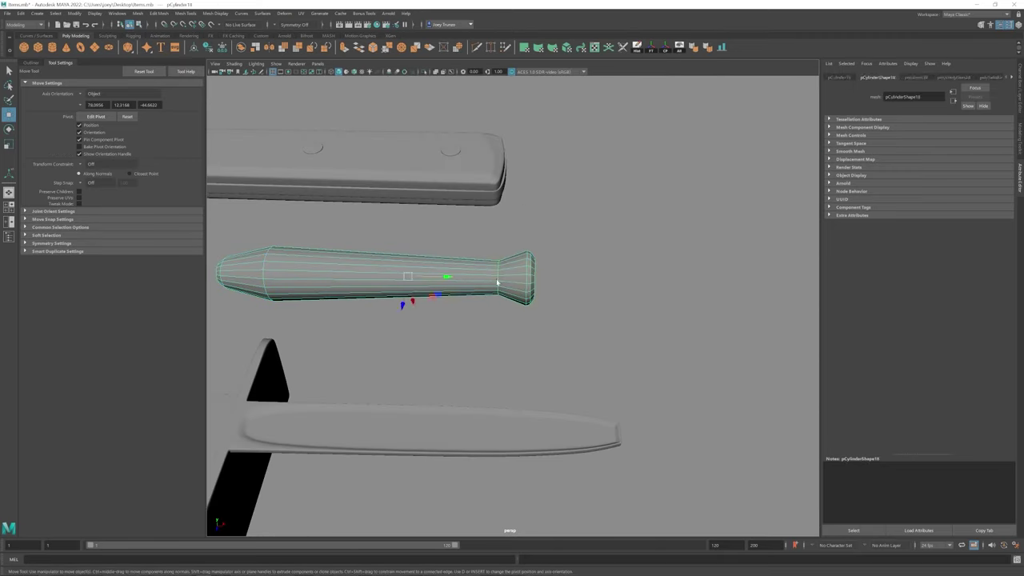
pyautogui.hotkey('ctrl', 'b')
pyautogui.press('q')
pyautogui.scroll(-5, 427, 334)
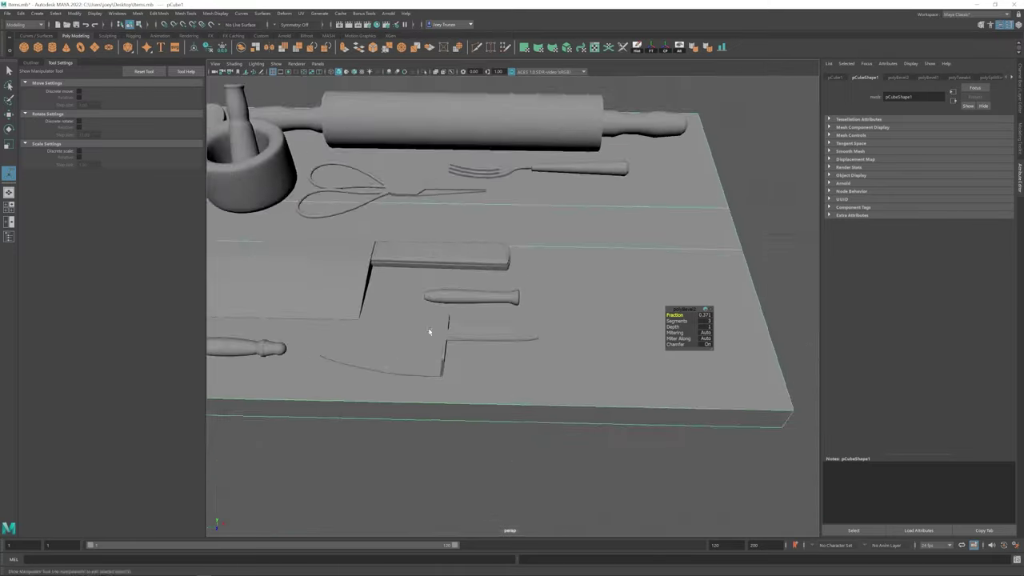
pyautogui.keyDown('alt'); pyautogui.moveTo(428, 333); pyautogui.dragTo(508, 322); pyautogui.keyUp('alt')
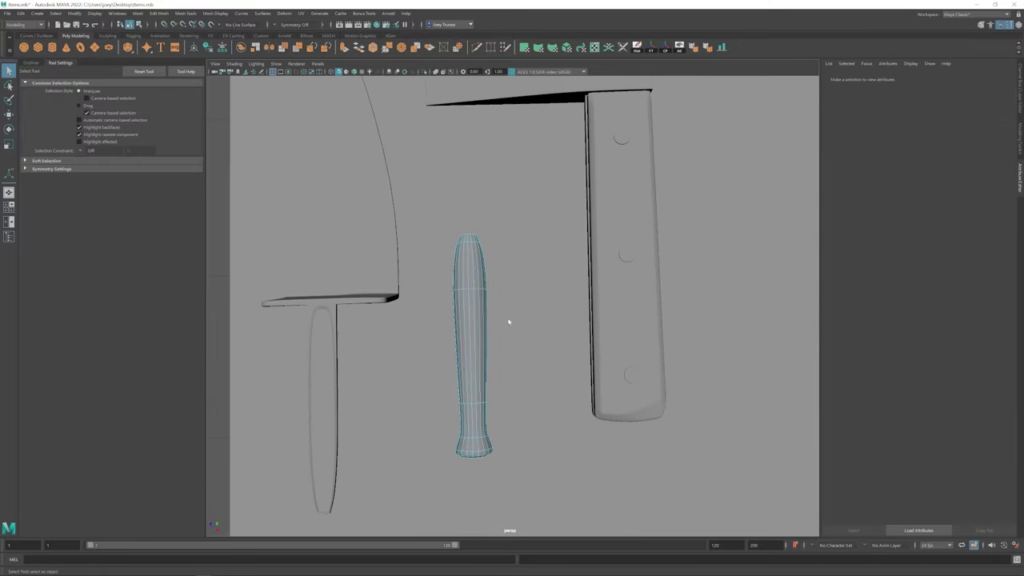
# - Scale the handle and move it onto the board next to the knife blade
pyautogui.click(470, 268)
pyautogui.press('r')
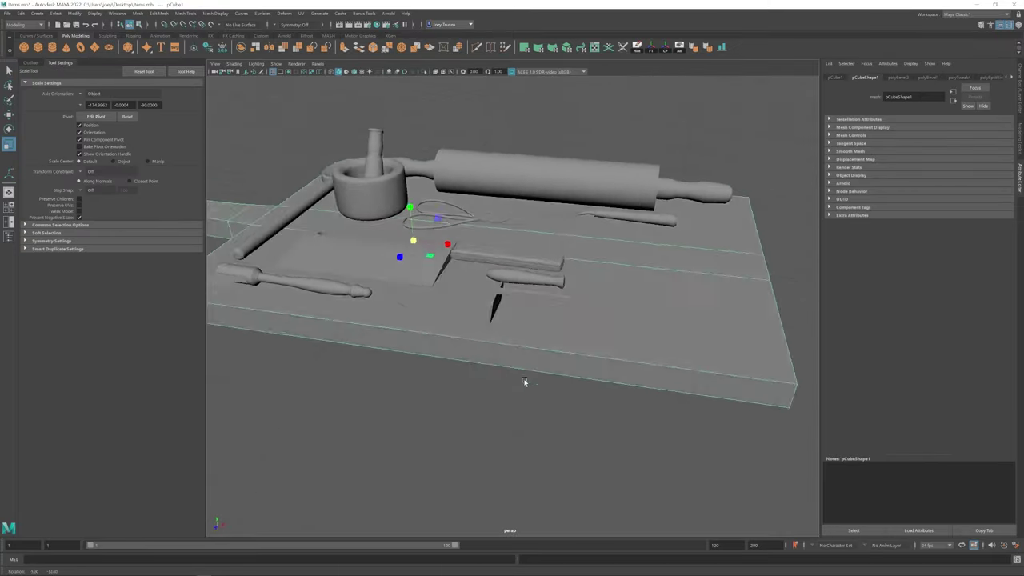
pyautogui.keyDown('alt'); pyautogui.moveTo(524, 382); pyautogui.dragTo(145, 80); pyautogui.keyUp('alt')
pyautogui.press('w')
pyautogui.click(338, 483)
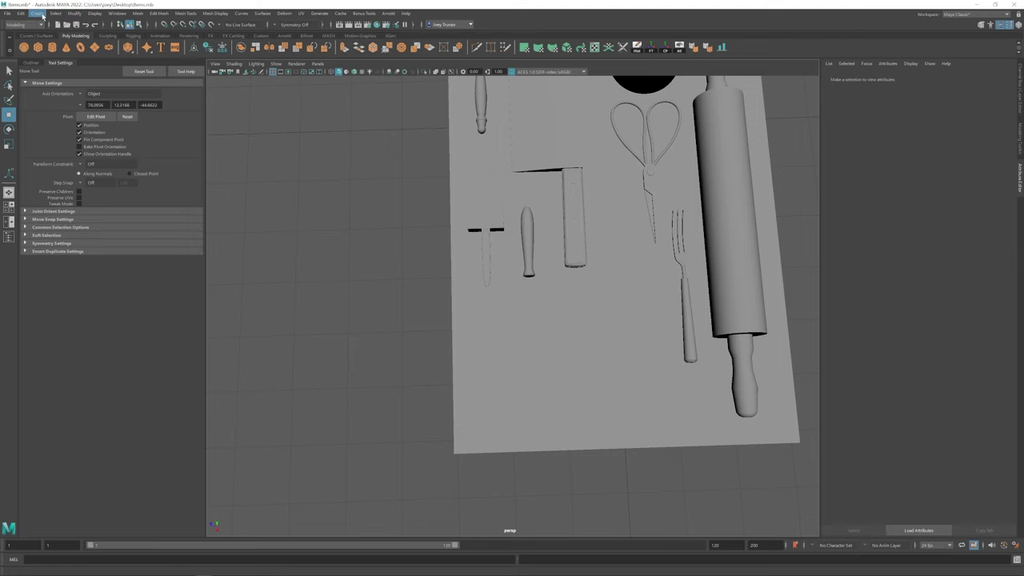
# - Draw a new EP curve, curve1, in the empty space left of the board
pyautogui.click(36, 13)
pyautogui.moveTo(69, 74)
pyautogui.click(160, 80)
pyautogui.keyDown('alt'); pyautogui.moveTo(352, 272); pyautogui.dragTo(394, 267, button='middle'); pyautogui.keyUp('alt')
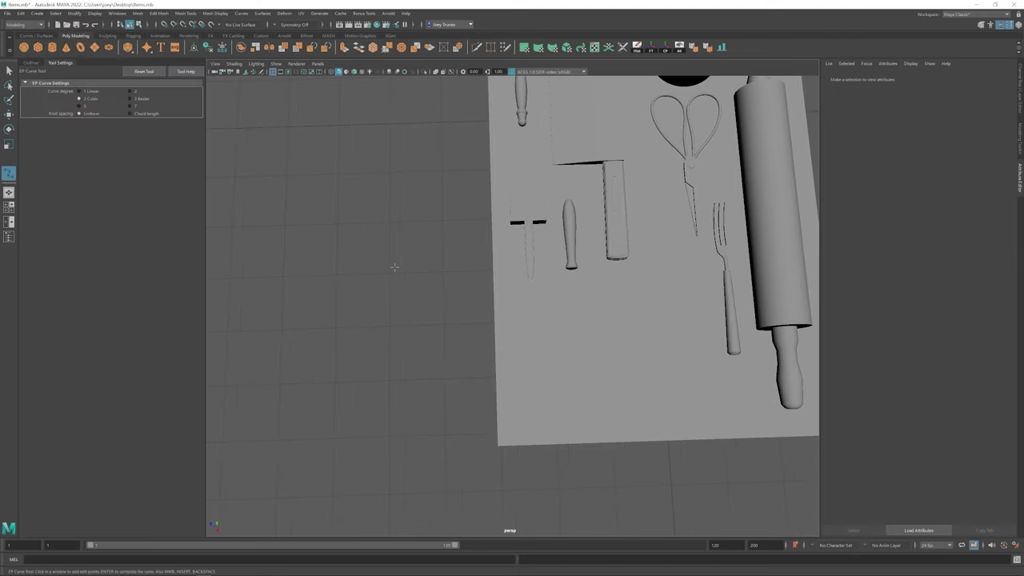
pyautogui.click(383, 283)
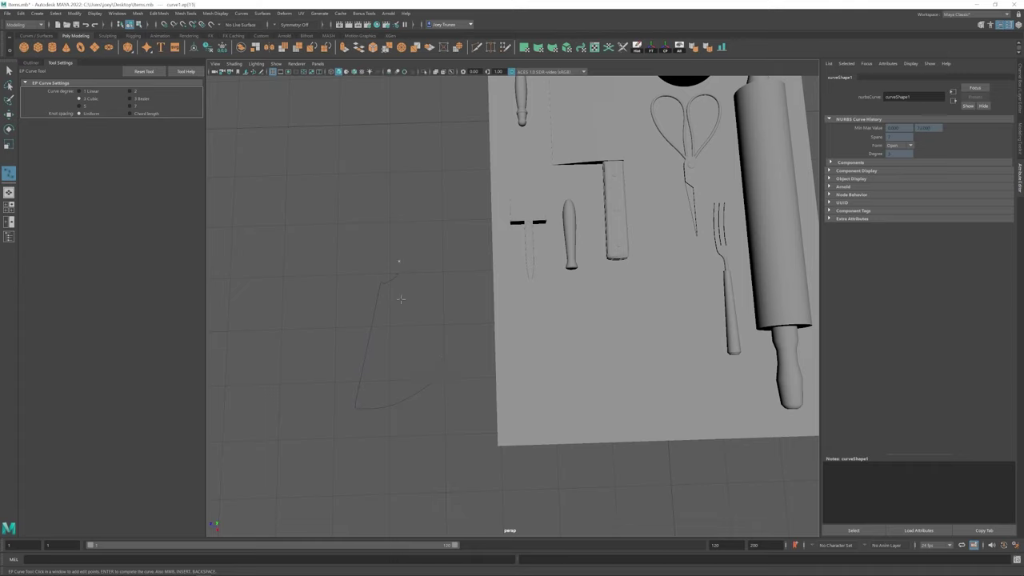
pyautogui.press('Return')
# - Move the curve's lower-left and top control vertices to rough out the loop
pyautogui.press('w')
pyautogui.scroll(2, 400, 361)
pyautogui.press('F8')
pyautogui.click(368, 390)
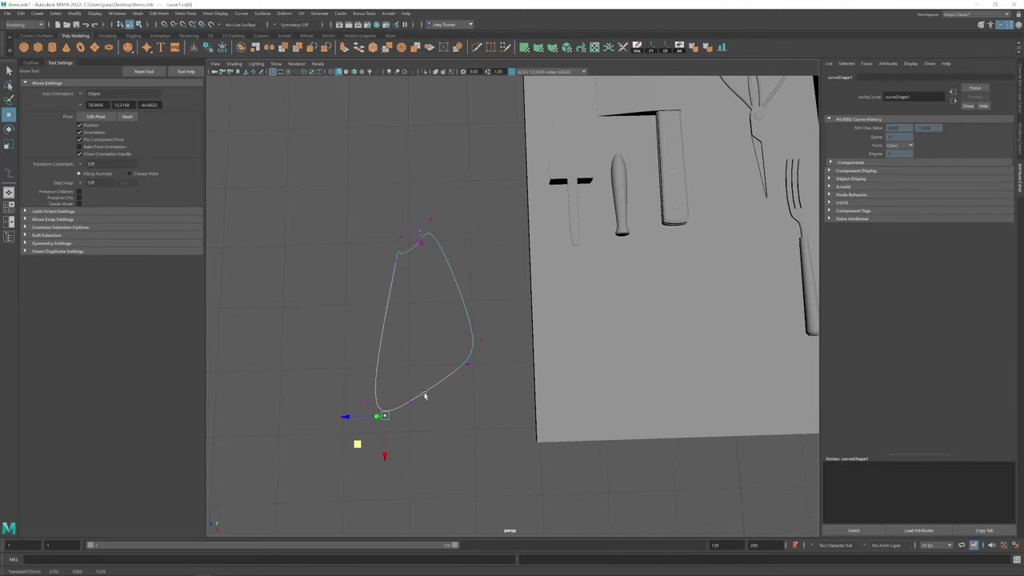
pyautogui.moveTo(367, 443); pyautogui.dragTo(394, 326)
pyautogui.moveTo(321, 445); pyautogui.dragTo(397, 464)
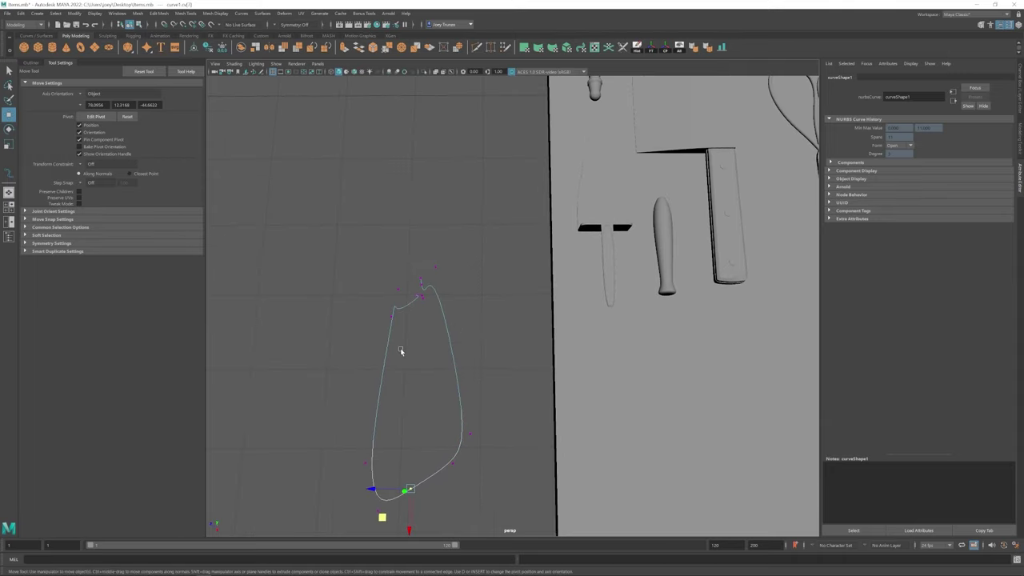
pyautogui.scroll(5, 379, 331)
pyautogui.click(383, 328)
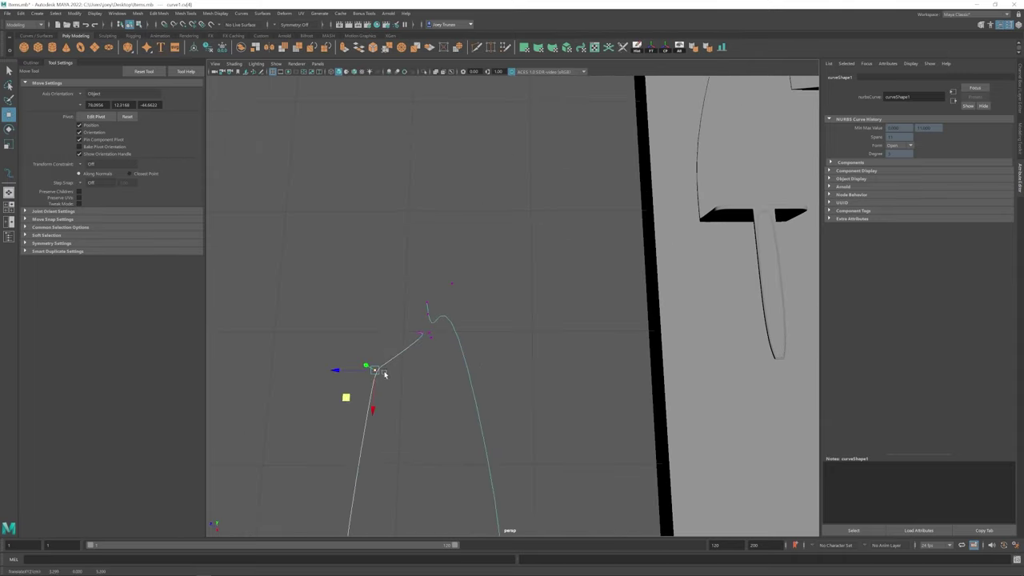
pyautogui.moveTo(344, 399); pyautogui.dragTo(424, 352)
# - Scale the top CVs, pull the top-right CV down, and flatten the right hump
pyautogui.moveTo(414, 275); pyautogui.dragTo(448, 308)
pyautogui.press('r')
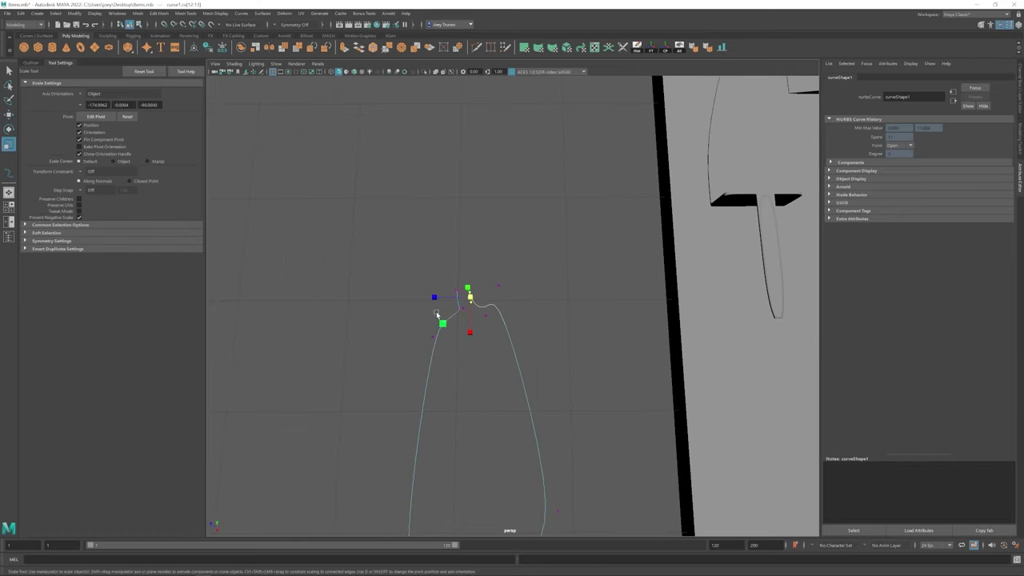
pyautogui.moveTo(430, 273); pyautogui.dragTo(461, 314)
pyautogui.click(423, 299)
pyautogui.keyDown('alt'); pyautogui.moveTo(533, 304); pyautogui.dragTo(449, 313); pyautogui.keyUp('alt')
pyautogui.press('w')
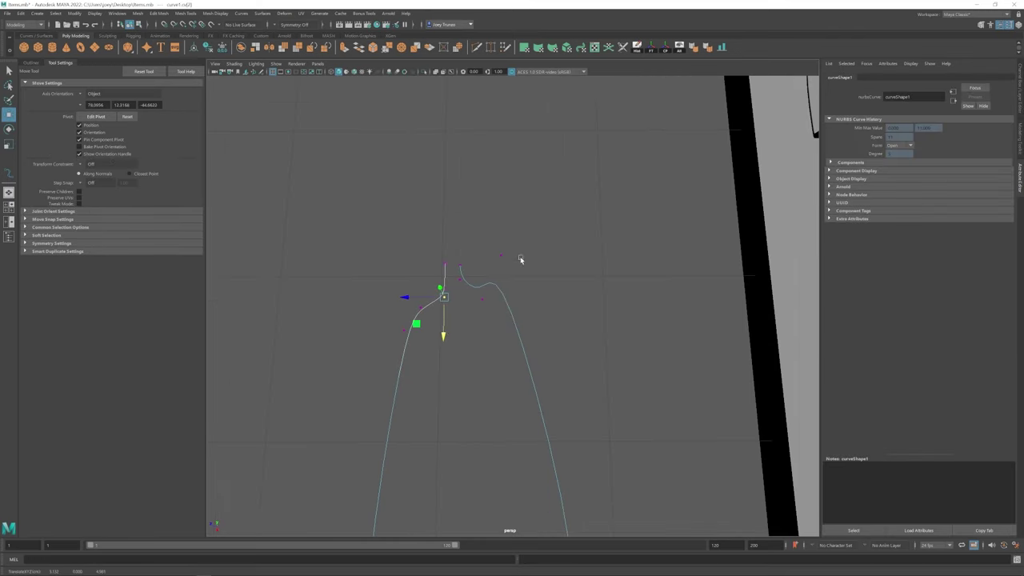
pyautogui.moveTo(520, 260); pyautogui.dragTo(490, 264)
pyautogui.moveTo(501, 295)
pyautogui.mouseDown()
pyautogui.moveTo(488, 348)
pyautogui.moveTo(535, 336)
pyautogui.moveTo(502, 304)
pyautogui.moveTo(547, 344)
pyautogui.moveTo(504, 302)
pyautogui.mouseUp()
# - Reshape the lower left and bottom of the curve and nudge the top CV left
pyautogui.click(455, 273)
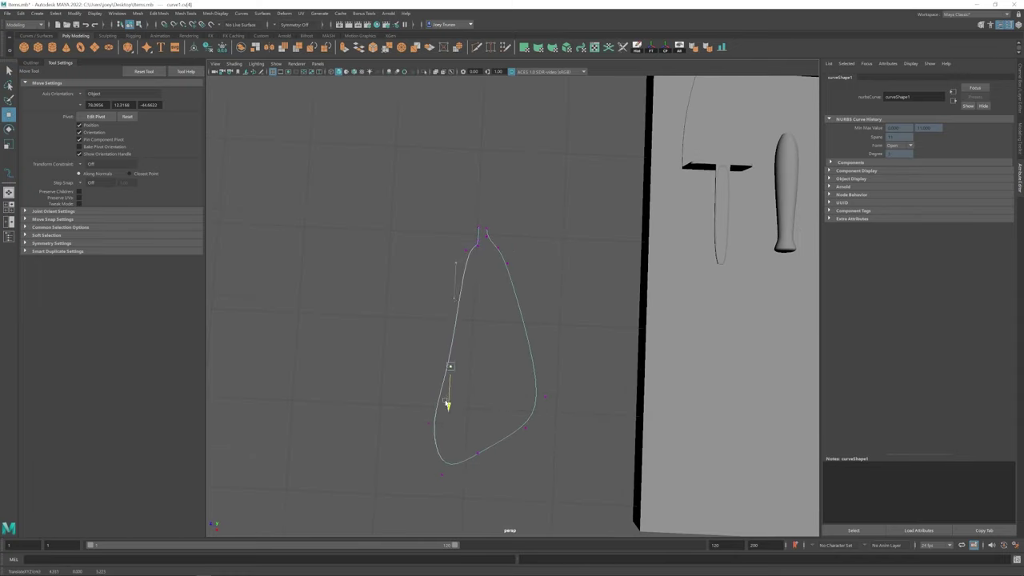
pyautogui.moveTo(413, 325); pyautogui.dragTo(408, 325)
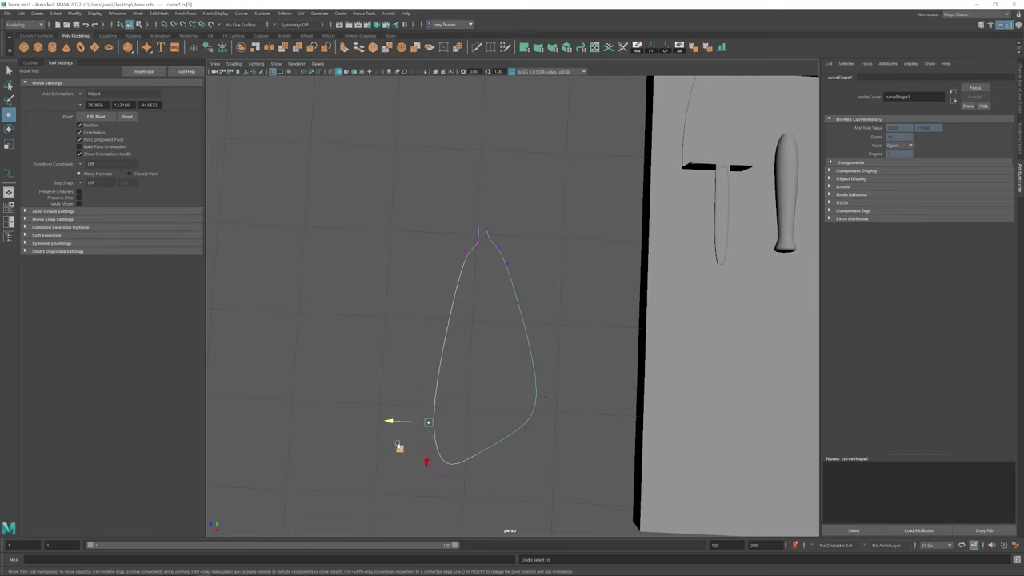
pyautogui.moveTo(400, 447); pyautogui.dragTo(401, 476, button='middle')
pyautogui.keyDown('alt'); pyautogui.moveTo(390, 470); pyautogui.dragTo(441, 379); pyautogui.keyUp('alt')
pyautogui.moveTo(441, 379); pyautogui.dragTo(421, 383, button='middle')
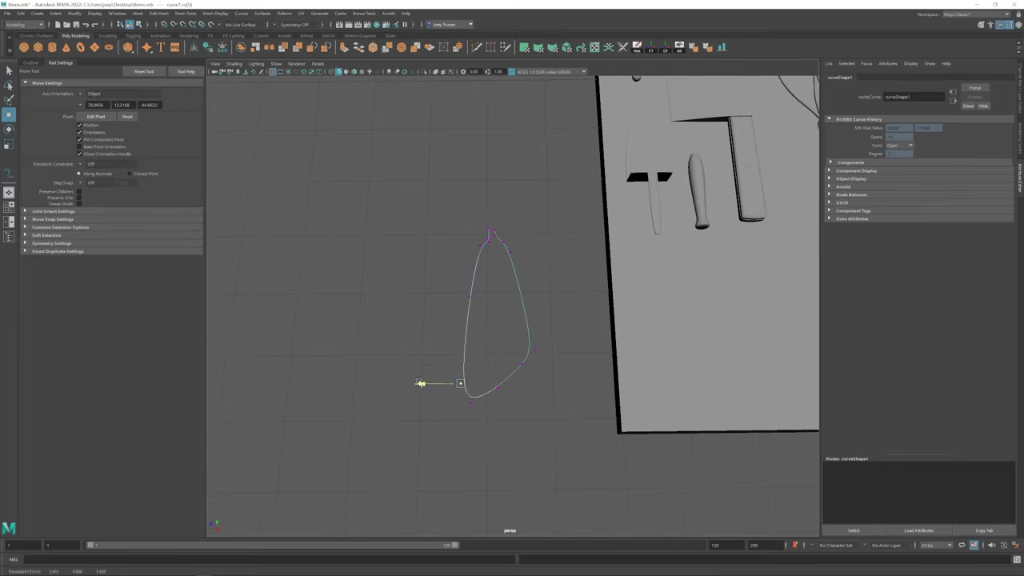
pyautogui.click(492, 226)
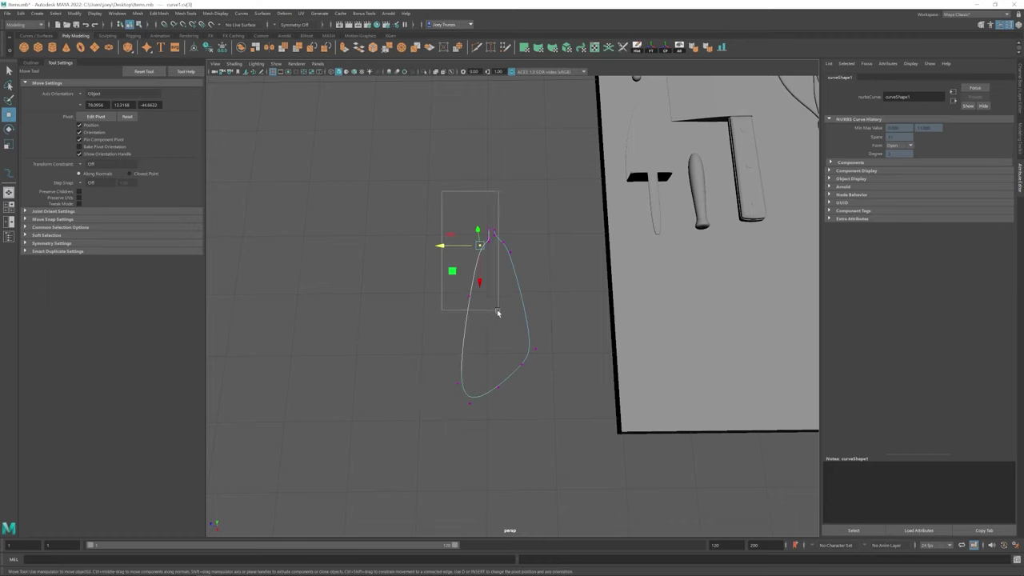
pyautogui.scroll(5, 460, 256)
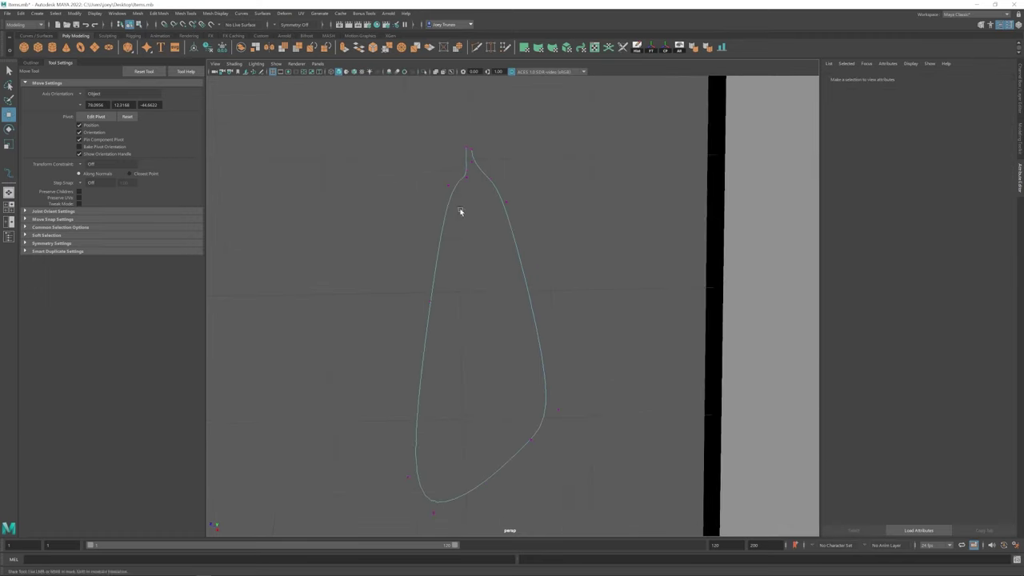
pyautogui.moveTo(480, 267); pyautogui.dragTo(460, 268, button='middle')
# - Select the bottom three, top and right-side CVs to check the loop's shape
pyautogui.keyDown('alt'); pyautogui.moveTo(464, 324); pyautogui.dragTo(398, 424); pyautogui.keyUp('alt')
pyautogui.moveTo(525, 346); pyautogui.dragTo(520, 304)
pyautogui.keyDown('alt'); pyautogui.moveTo(519, 304); pyautogui.dragTo(645, 384, button='right'); pyautogui.keyUp('alt')
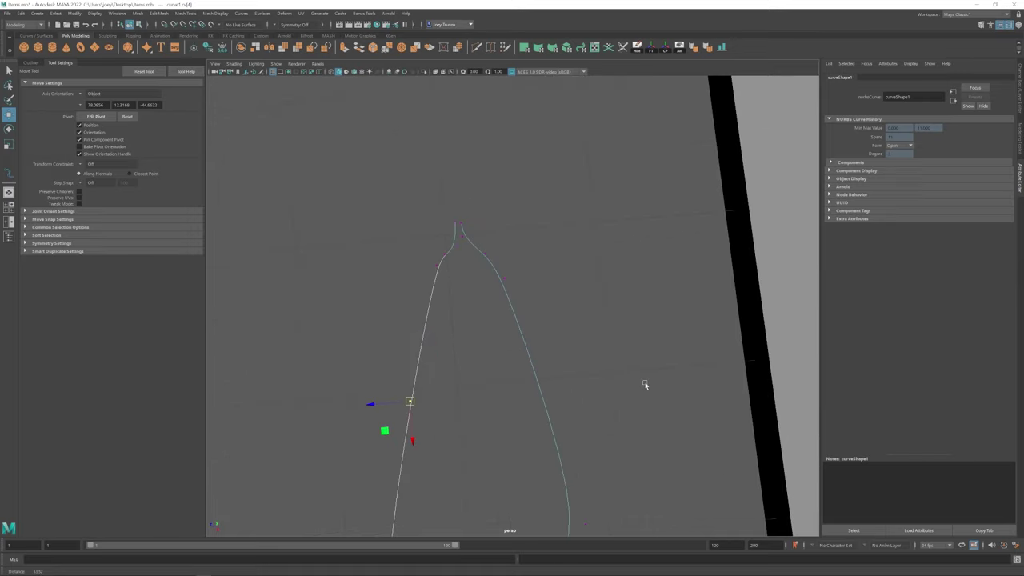
pyautogui.click(464, 228)
pyautogui.click(503, 278)
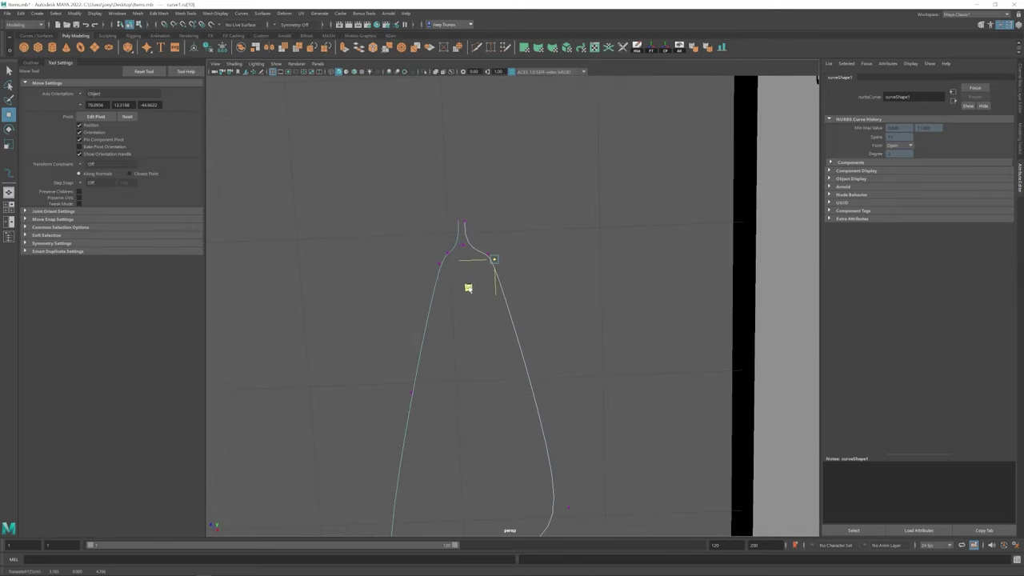
pyautogui.keyDown('alt'); pyautogui.moveTo(468, 288); pyautogui.dragTo(482, 410); pyautogui.keyUp('alt')
pyautogui.click(585, 359)
# - Rotate and reposition the loop's lower CVs into a rounded triangle
pyautogui.press('e')
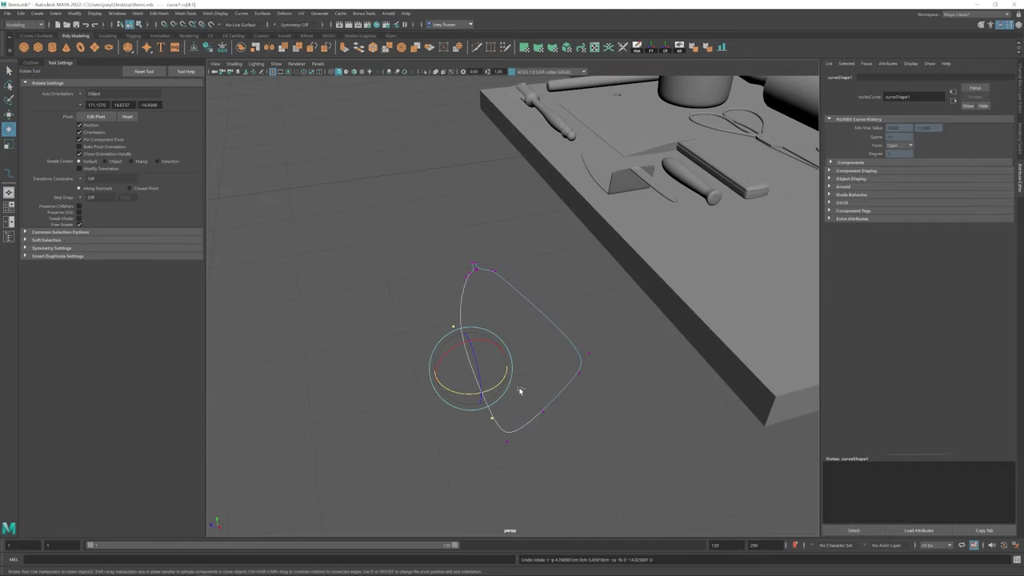
pyautogui.click(419, 338)
pyautogui.moveTo(418, 304); pyautogui.dragTo(484, 428)
pyautogui.press('w')
pyautogui.click(432, 372)
pyautogui.keyDown('alt'); pyautogui.moveTo(432, 372); pyautogui.dragTo(430, 369); pyautogui.keyUp('alt')
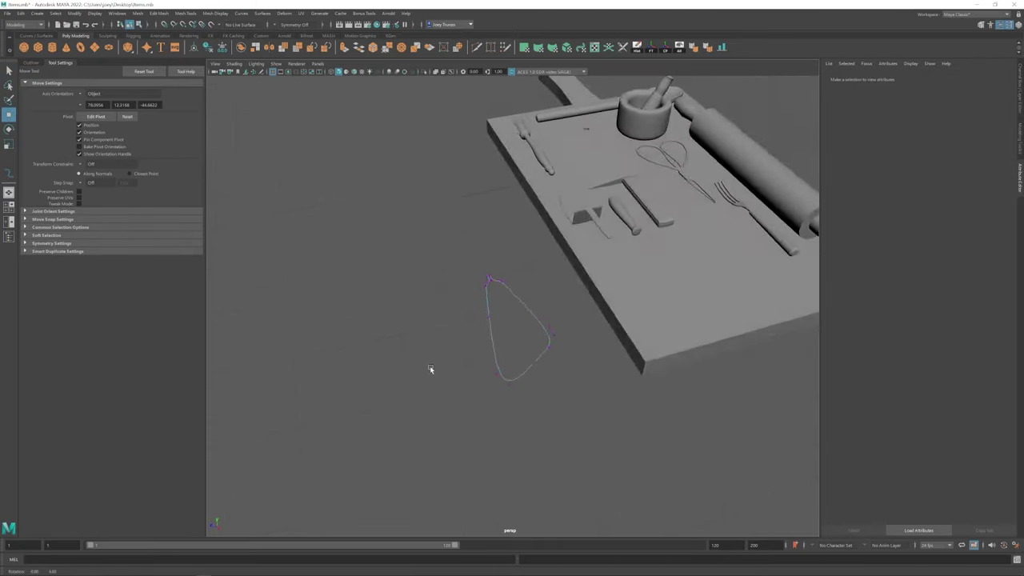
pyautogui.keyDown('alt'); pyautogui.moveTo(429, 369); pyautogui.dragTo(537, 370, button='right'); pyautogui.keyUp('alt')
pyautogui.click(392, 179)
# - Sweep a mesh along curve1 with Precision 100 and Scale Profile 0.029
pyautogui.click(478, 272)
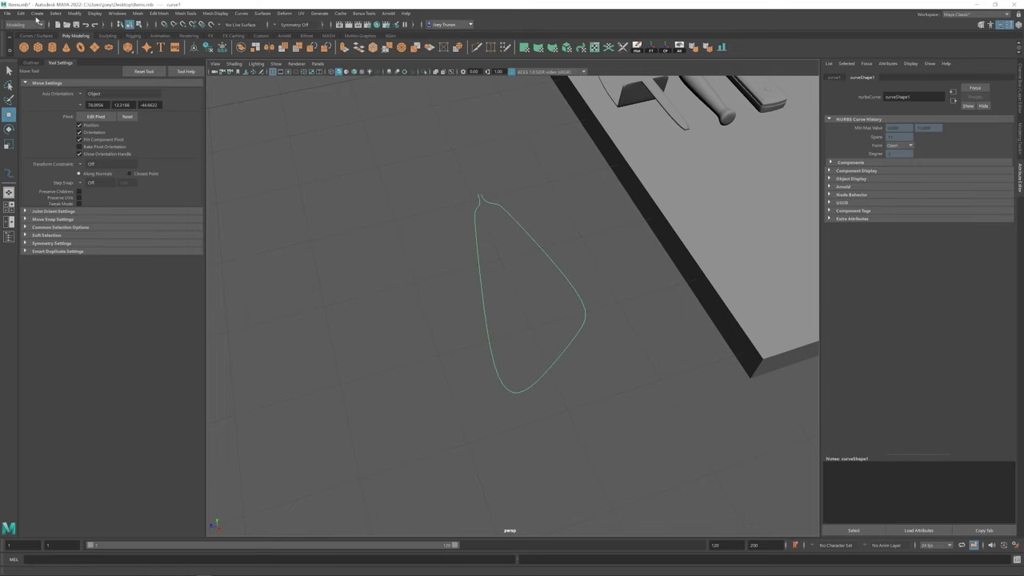
pyautogui.click(37, 13)
pyautogui.click(91, 114)
pyautogui.moveTo(986, 286); pyautogui.dragTo(1008, 285)
pyautogui.moveTo(934, 218); pyautogui.dragTo(917, 219)
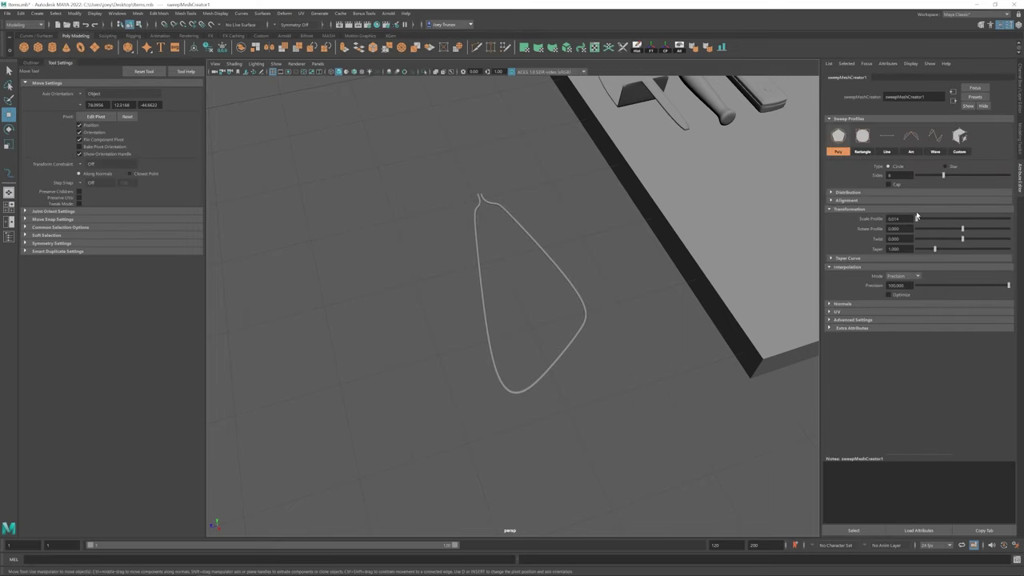
# - Move the sweep5 wire loop onto the board at the tapered handle's end
pyautogui.keyDown('alt'); pyautogui.moveTo(448, 272); pyautogui.dragTo(473, 282); pyautogui.keyUp('alt')
pyautogui.scroll(3, 473, 281)
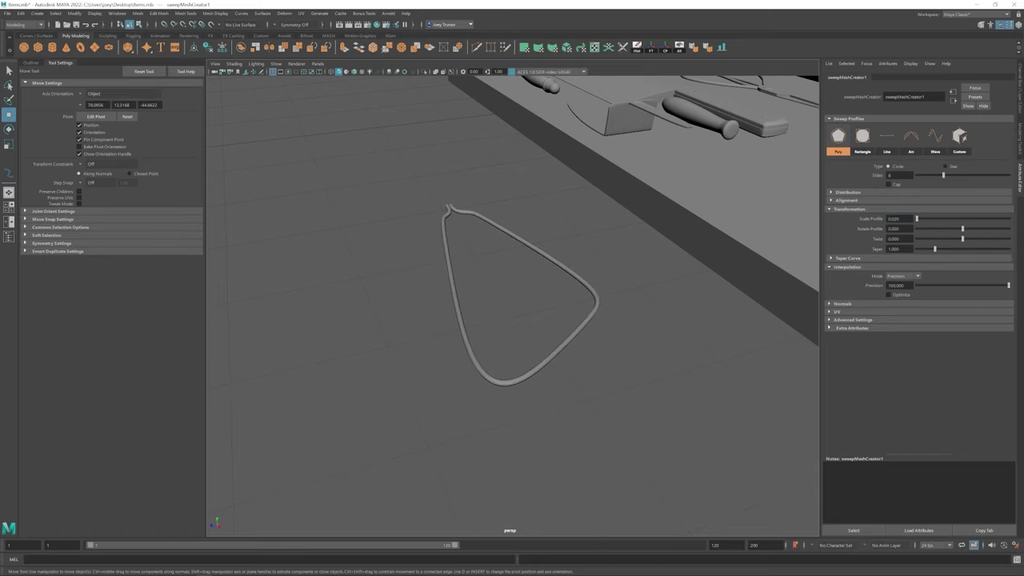
pyautogui.click(513, 289)
pyautogui.keyDown('alt'); pyautogui.moveTo(512, 288); pyautogui.dragTo(656, 218); pyautogui.keyUp('alt')
pyautogui.click(490, 305)
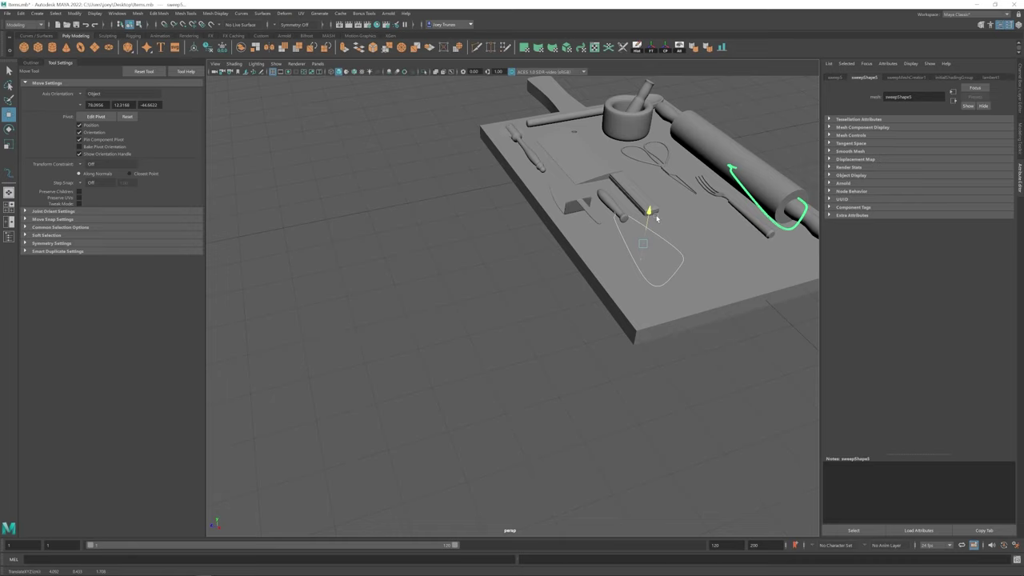
pyautogui.moveTo(531, 365); pyautogui.dragTo(601, 294)
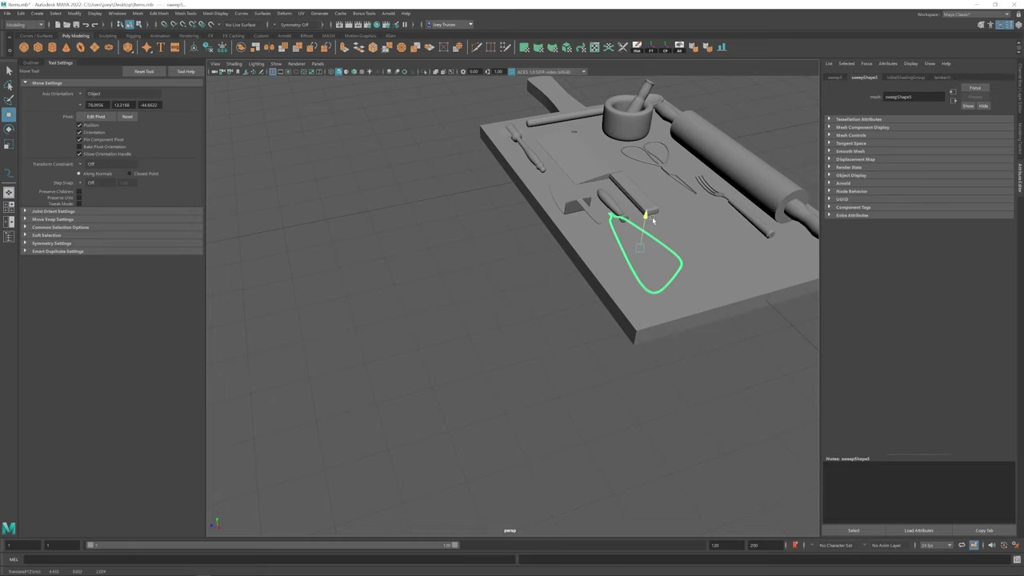
pyautogui.keyDown('alt'); pyautogui.moveTo(653, 238); pyautogui.dragTo(478, 373); pyautogui.keyUp('alt')
pyautogui.click(580, 423)
pyautogui.scroll(5, 528, 397)
# - Hide the first wire sweep, sweep1, by selecting it in the Outliner
pyautogui.click(502, 326)
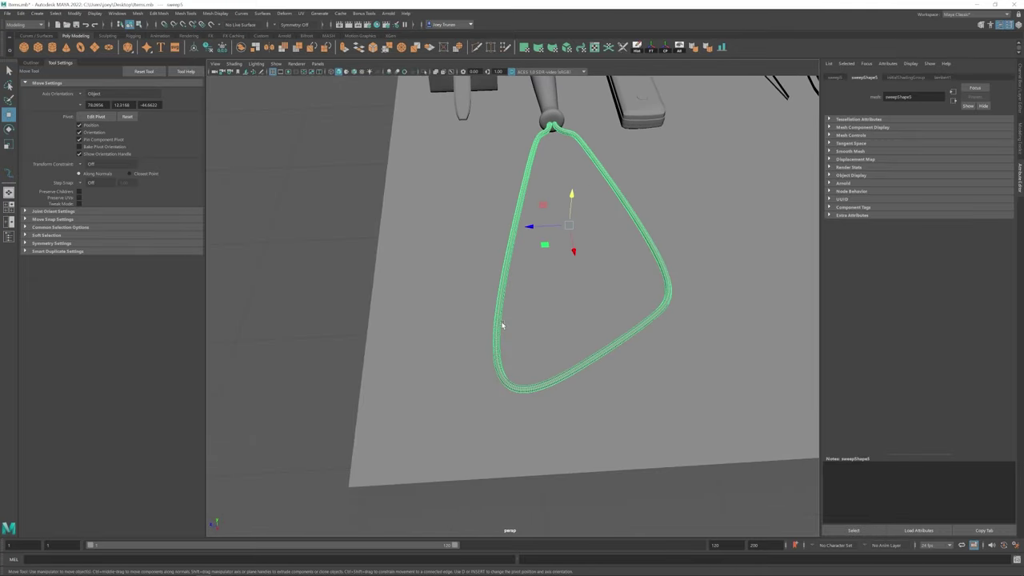
pyautogui.click(837, 78)
pyautogui.scroll(-4, 618, 285)
pyautogui.click(30, 62)
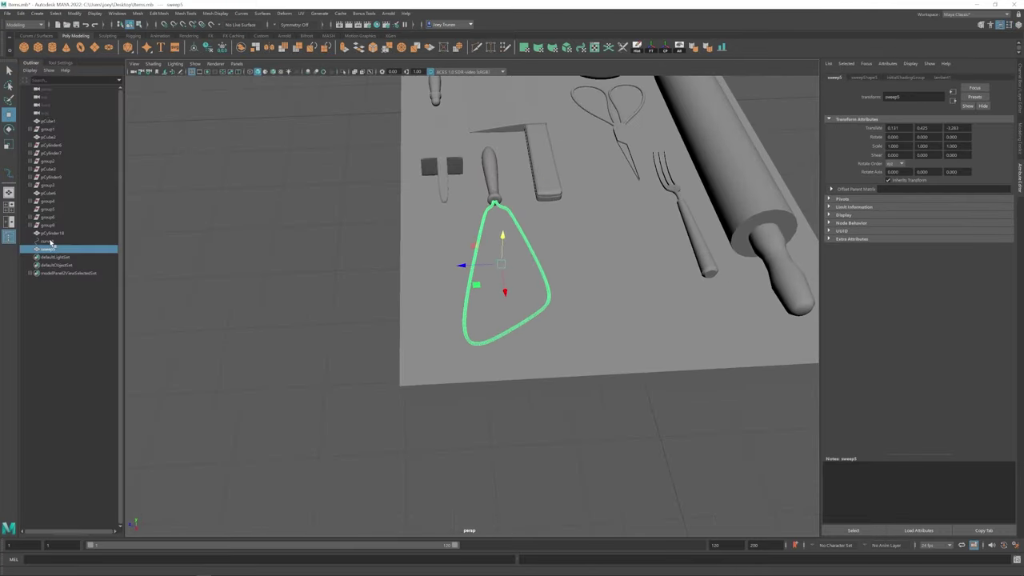
pyautogui.click(48, 241)
pyautogui.hotkey('ctrl', 'h')
# - Sweep curve1 into a new tube with precision about 85.7 and a thin profile
pyautogui.click(481, 262)
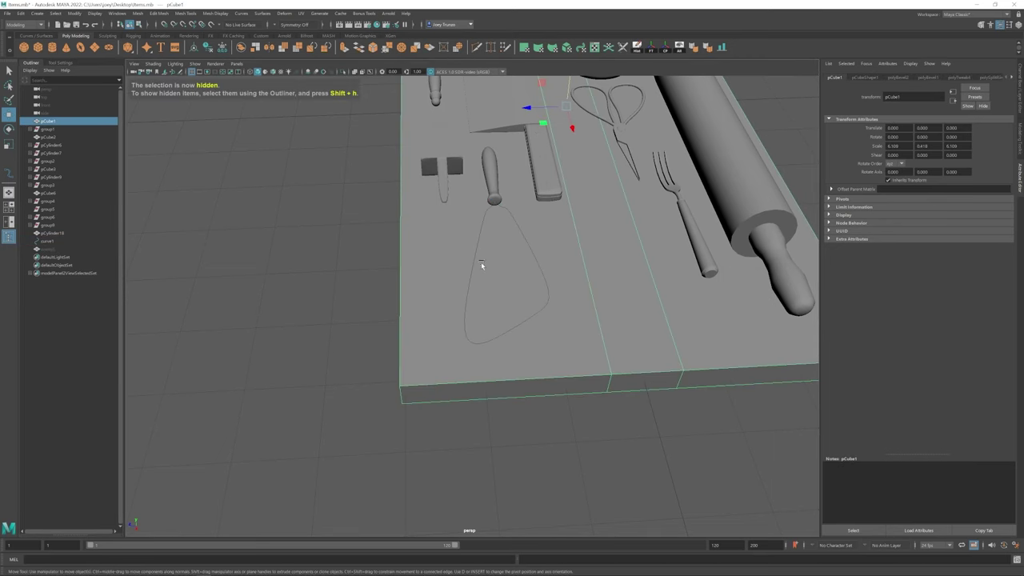
pyautogui.click(476, 251)
pyautogui.click(38, 13)
pyautogui.click(63, 84)
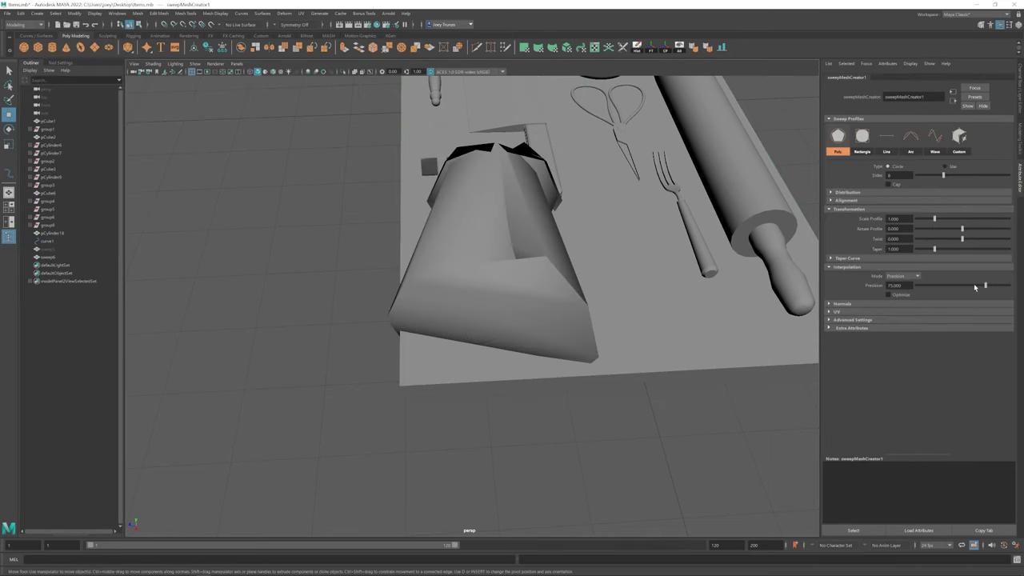
pyautogui.moveTo(974, 283); pyautogui.dragTo(998, 285)
pyautogui.moveTo(935, 218); pyautogui.dragTo(917, 218)
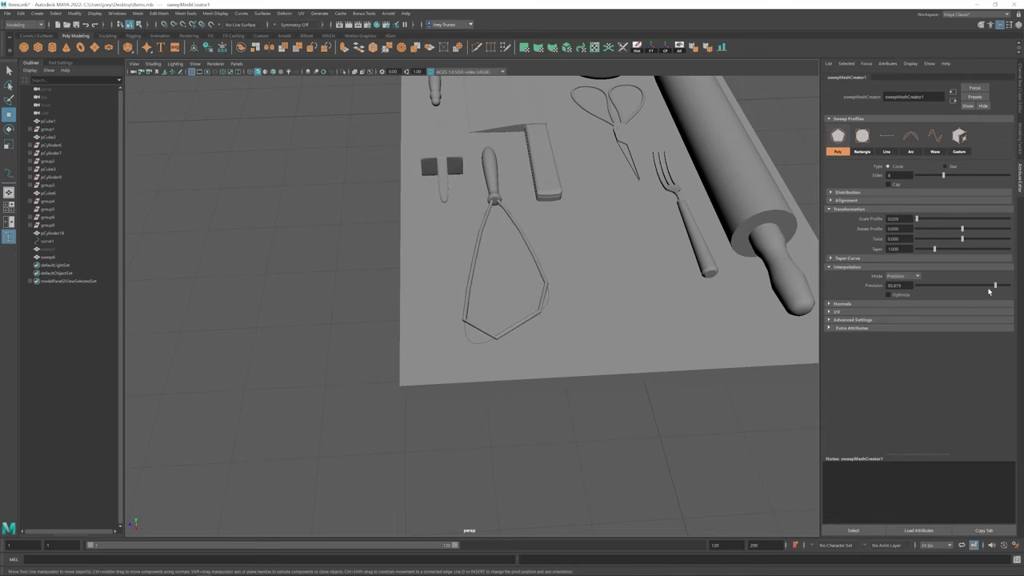
# - Select and adjust the bottom control points of the loop curve
pyautogui.scroll(3, 472, 361)
pyautogui.moveTo(485, 269); pyautogui.dragTo(480, 240, button='right')
pyautogui.click(464, 356)
pyautogui.click(463, 362)
pyautogui.click(462, 362)
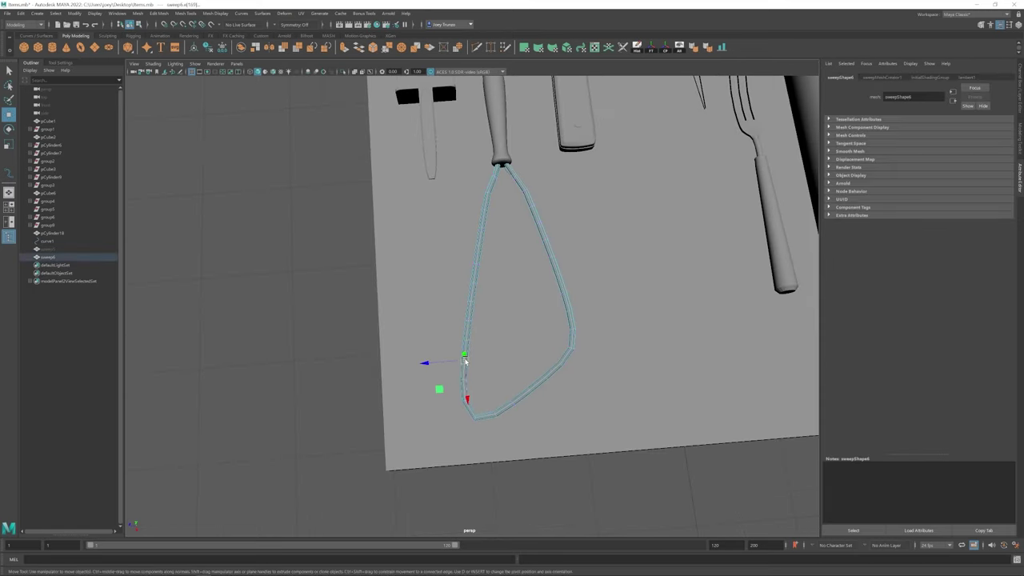
pyautogui.keyDown('alt'); pyautogui.moveTo(463, 362); pyautogui.dragTo(484, 346); pyautogui.keyUp('alt')
pyautogui.scroll(-5, 435, 403)
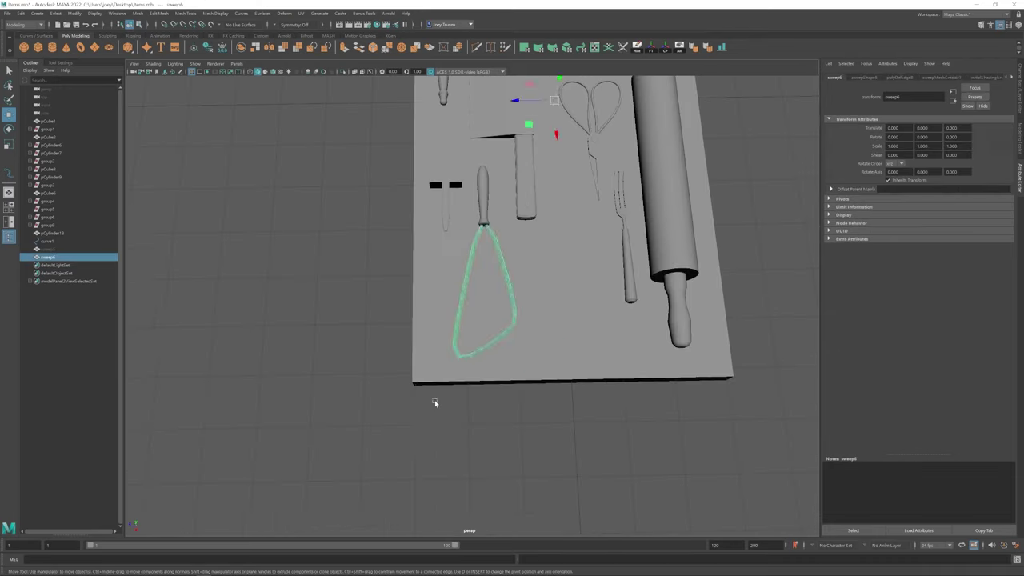
pyautogui.click(434, 403)
# - From a top-down view, select the wire loop mesh for vertex editing (F9)
pyautogui.keyDown('alt'); pyautogui.moveTo(435, 402); pyautogui.dragTo(494, 327); pyautogui.keyUp('alt')
pyautogui.scroll(-3, 535, 368)
pyautogui.keyDown('alt'); pyautogui.moveTo(536, 370); pyautogui.dragTo(481, 371); pyautogui.keyUp('alt')
pyautogui.scroll(5, 480, 371)
pyautogui.keyDown('alt'); pyautogui.moveTo(524, 224); pyautogui.dragTo(516, 275, button='middle'); pyautogui.keyUp('alt')
pyautogui.click(516, 274)
pyautogui.scroll(3, 529, 304)
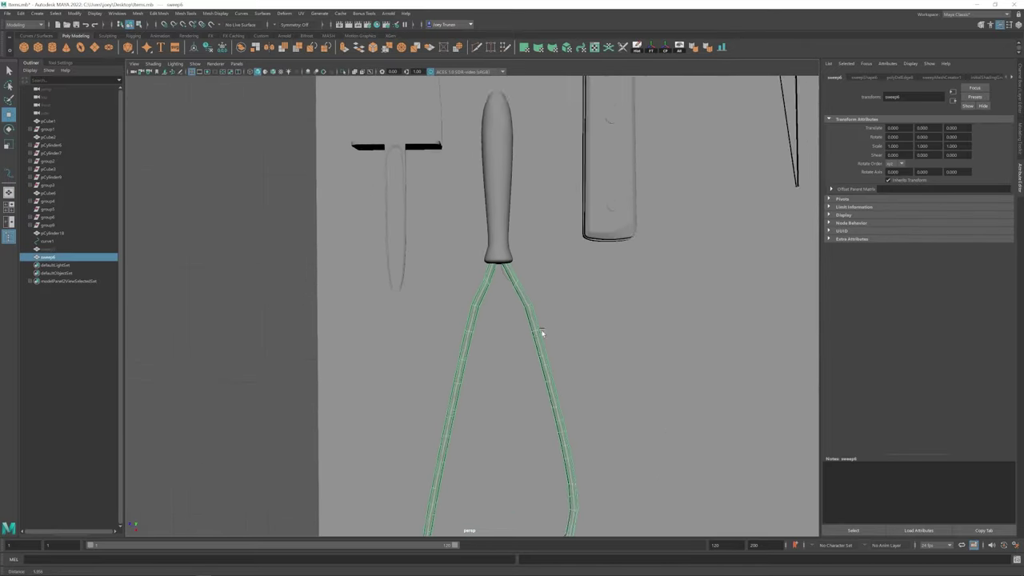
pyautogui.press('F9')
pyautogui.scroll(3, 560, 284)
# - Remove the second wire sweep mesh, sweep6, from the loop
pyautogui.scroll(-2, 471, 294)
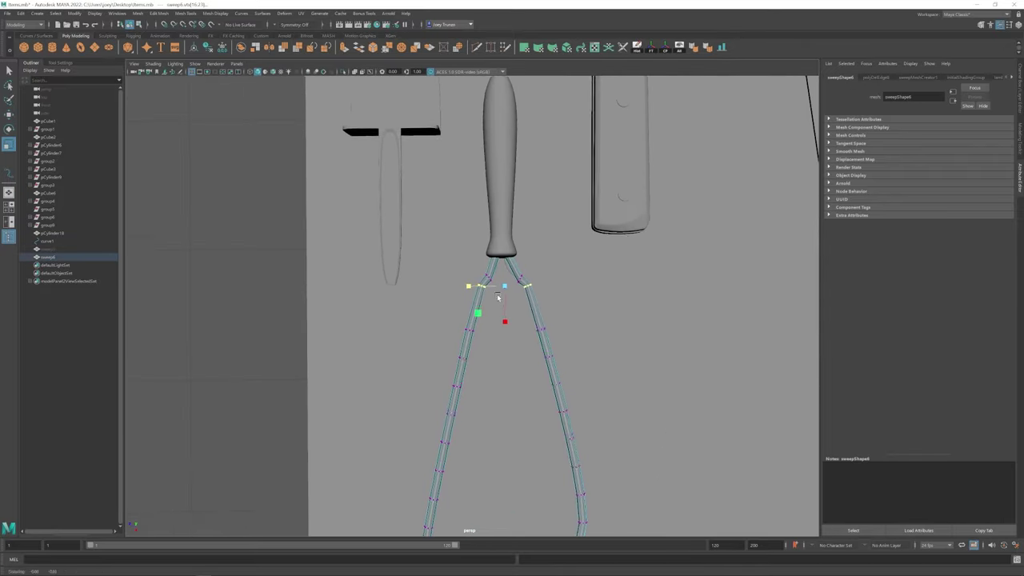
pyautogui.scroll(-4, 480, 320)
pyautogui.click(507, 355)
pyautogui.keyDown('alt'); pyautogui.moveTo(507, 355); pyautogui.dragTo(461, 334); pyautogui.keyUp('alt')
pyautogui.click(522, 317)
pyautogui.press('w')
# - Nudge curve1 slightly down with the Move tool and reselect it
pyautogui.click(446, 395)
pyautogui.click(446, 395)
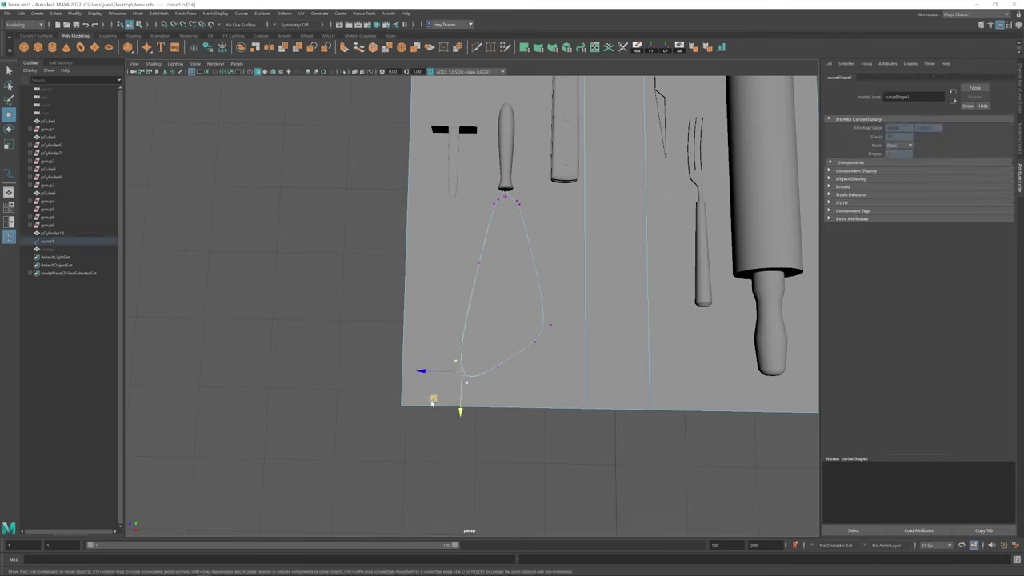
pyautogui.moveTo(430, 396); pyautogui.dragTo(507, 402)
pyautogui.click(461, 422)
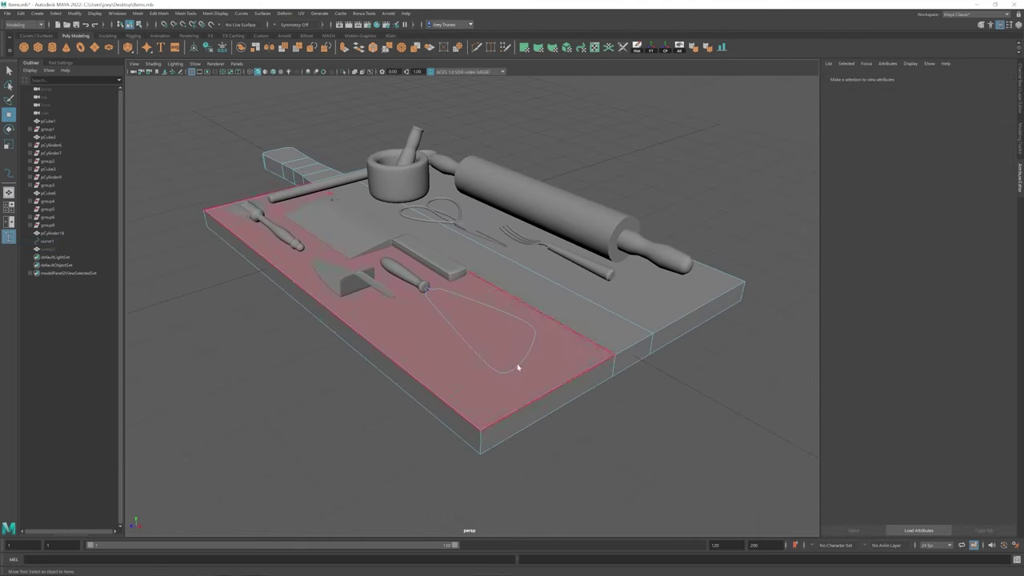
pyautogui.click(524, 360)
# - Sweep curve1 into a new tube and enter 0.02 as its Scale Profile
pyautogui.click(37, 14)
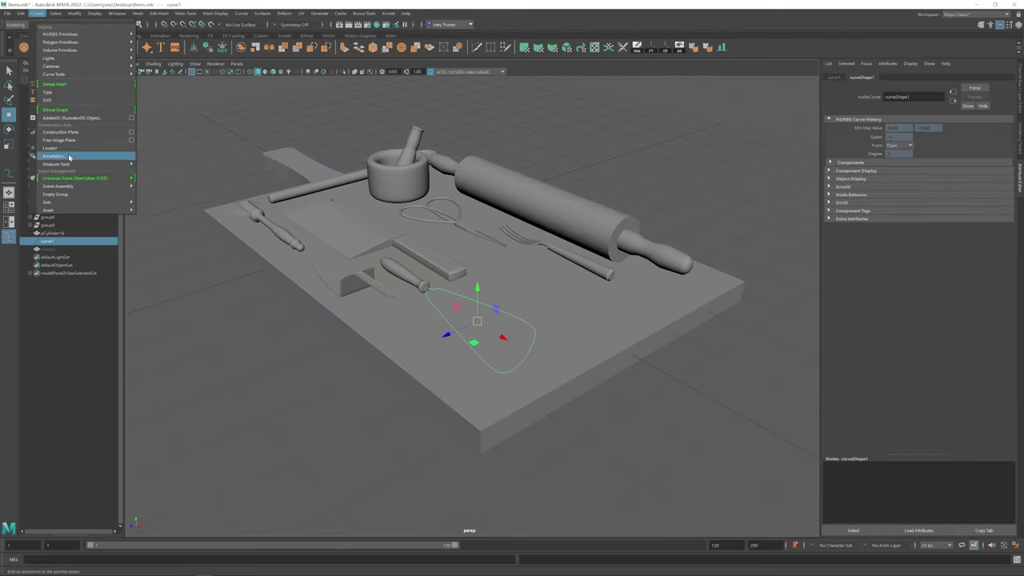
pyautogui.click(64, 85)
pyautogui.moveTo(944, 219); pyautogui.dragTo(917, 219)
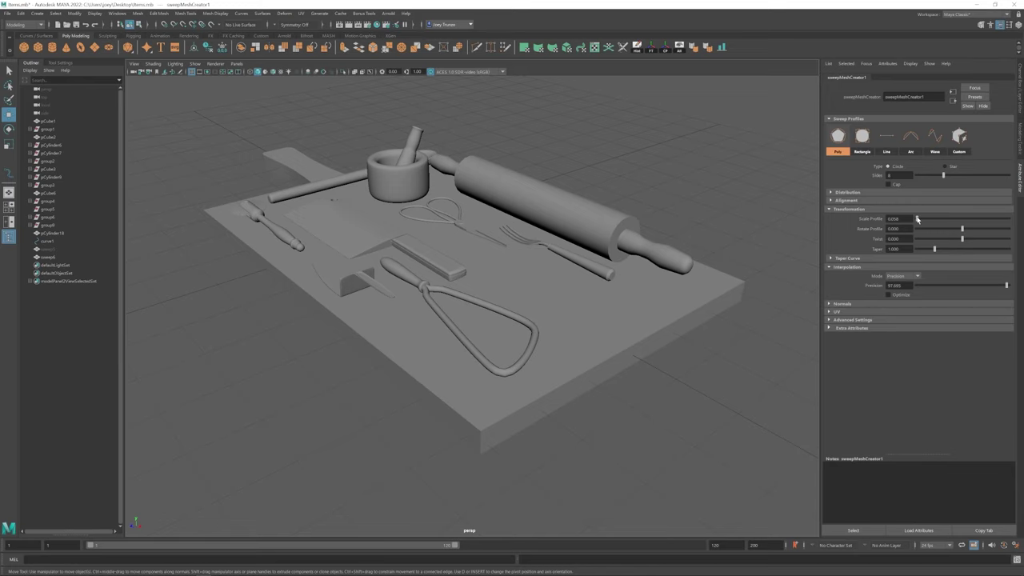
pyautogui.write('0.02')
pyautogui.press('Return')
# - Inspect the thin swept wire loop from several angles
pyautogui.scroll(3, 718, 285)
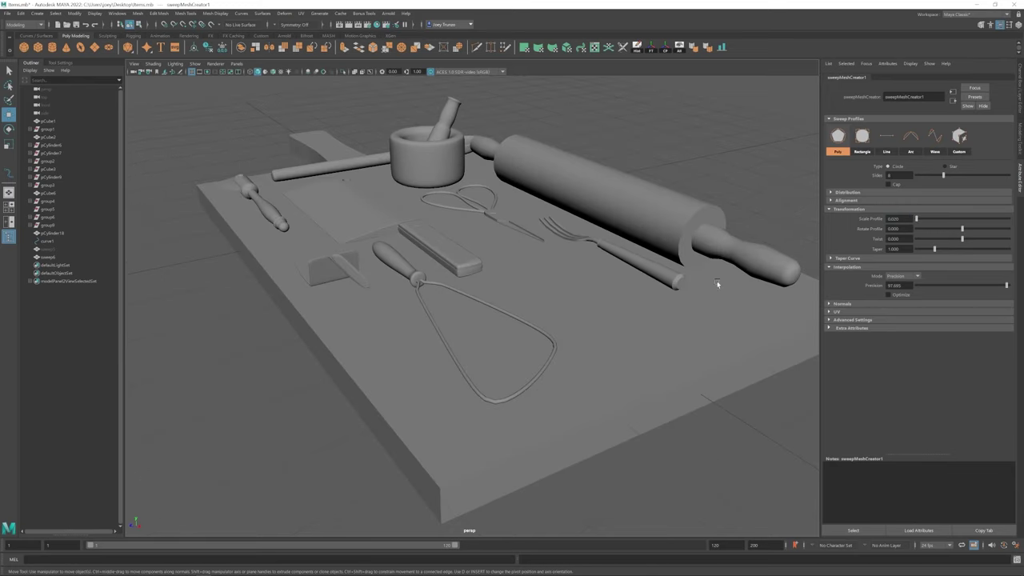
pyautogui.click(257, 401)
pyautogui.scroll(-3, 453, 322)
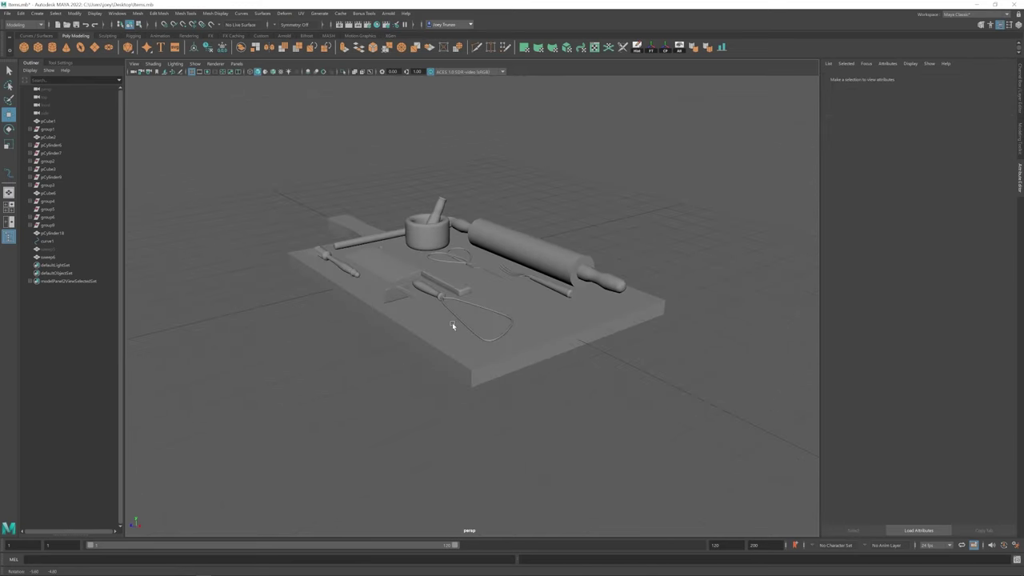
pyautogui.scroll(5, 546, 421)
pyautogui.click(409, 316)
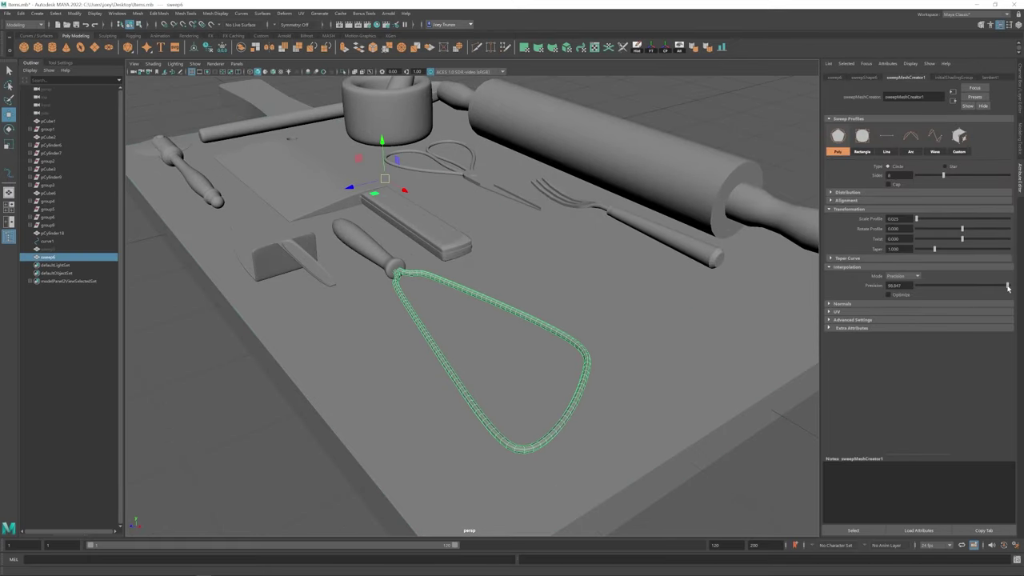
pyautogui.click(570, 385)
pyautogui.scroll(-3, 571, 385)
pyautogui.scroll(-2, 499, 366)
pyautogui.keyDown('alt'); pyautogui.moveTo(499, 366); pyautogui.dragTo(476, 257); pyautogui.keyUp('alt')
pyautogui.click(476, 257)
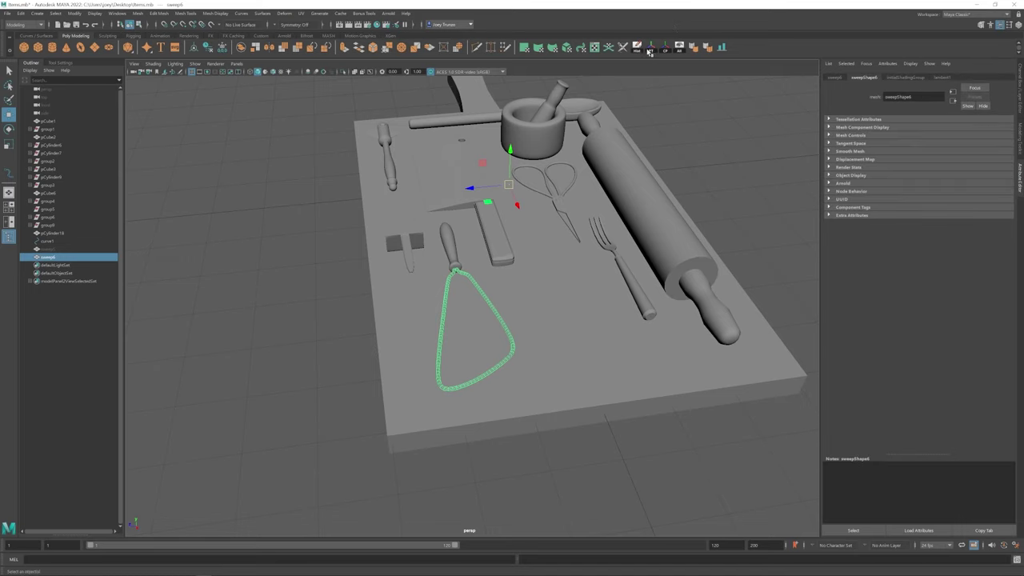
pyautogui.click(343, 348)
pyautogui.scroll(6, 509, 313)
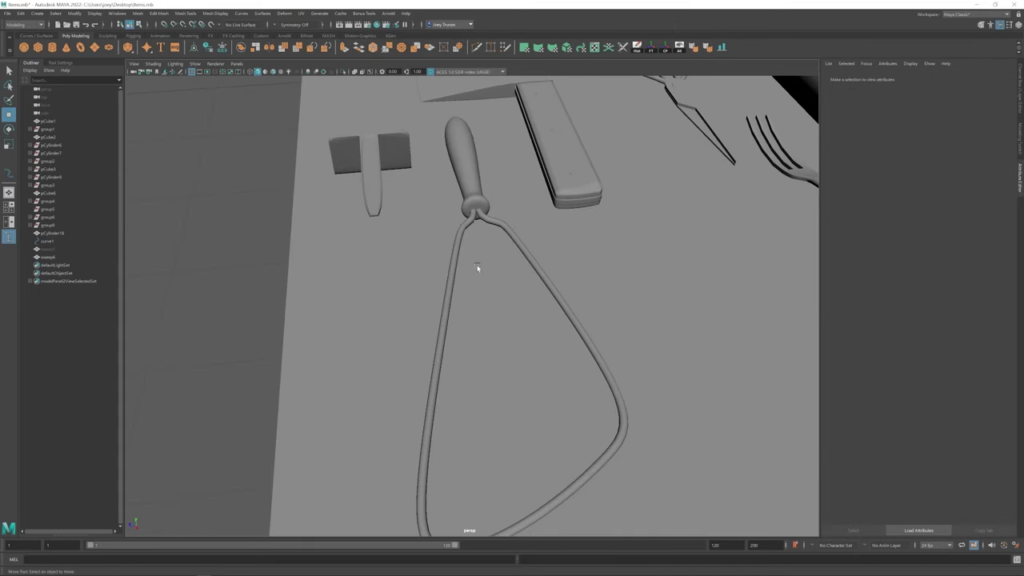
# - Draw a new small curve, curve2, point by point
pyautogui.click(36, 15)
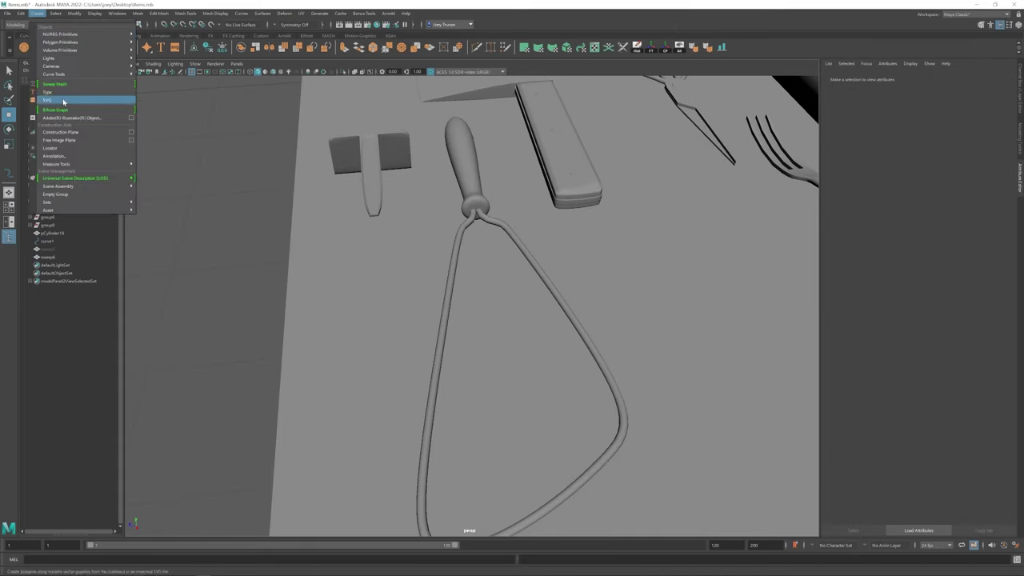
pyautogui.moveTo(60, 73)
pyautogui.click(158, 82)
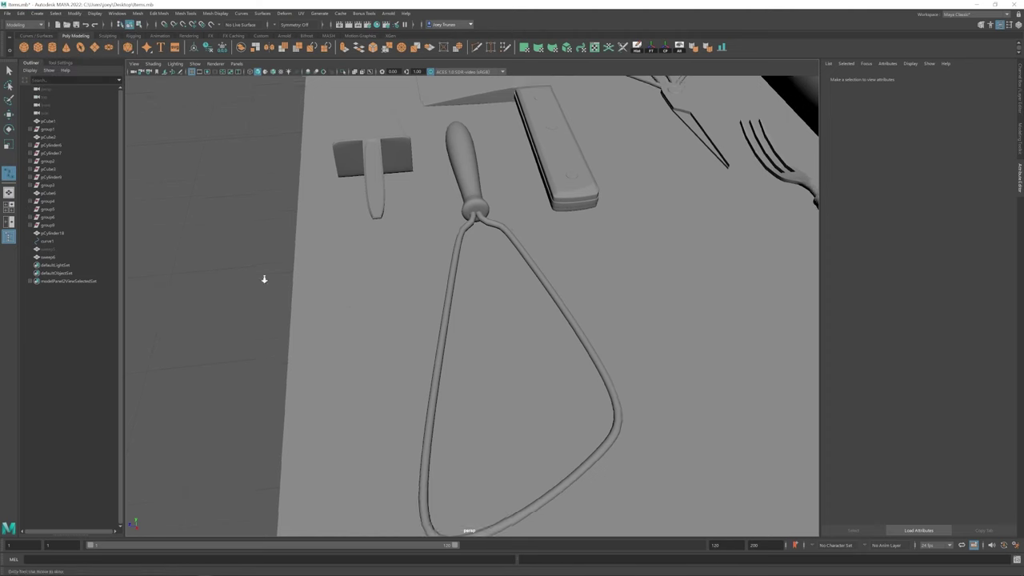
pyautogui.scroll(-5, 263, 280)
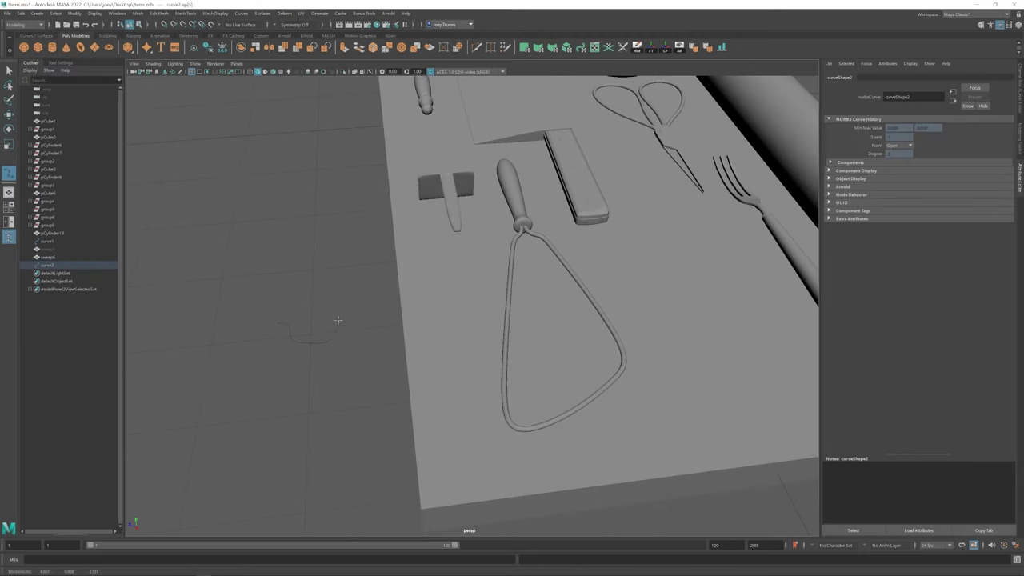
pyautogui.press('Return')
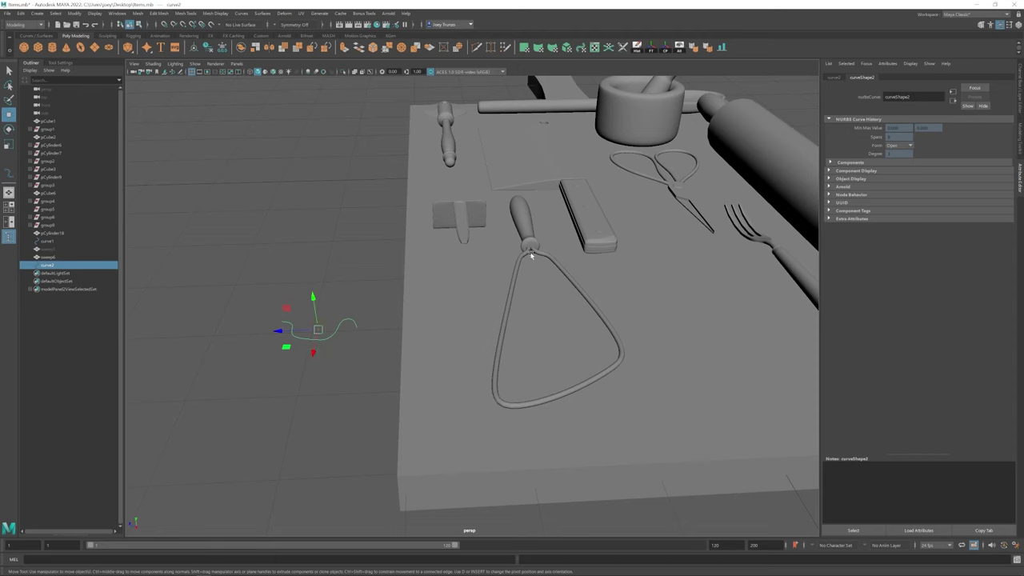
# - Align curve2 to the masher handle's end and raise it along its height
pyautogui.keyDown('shift'); pyautogui.click(521, 214); pyautogui.keyUp('shift')
pyautogui.click(722, 49)
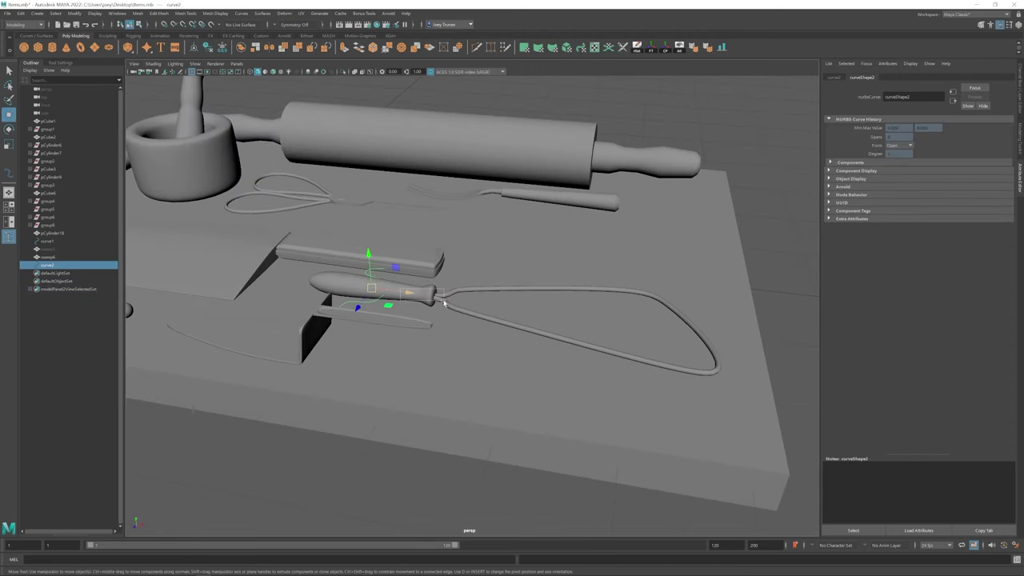
pyautogui.moveTo(413, 299); pyautogui.dragTo(480, 297)
pyautogui.scroll(3, 473, 304)
pyautogui.press('r')
pyautogui.press('f')
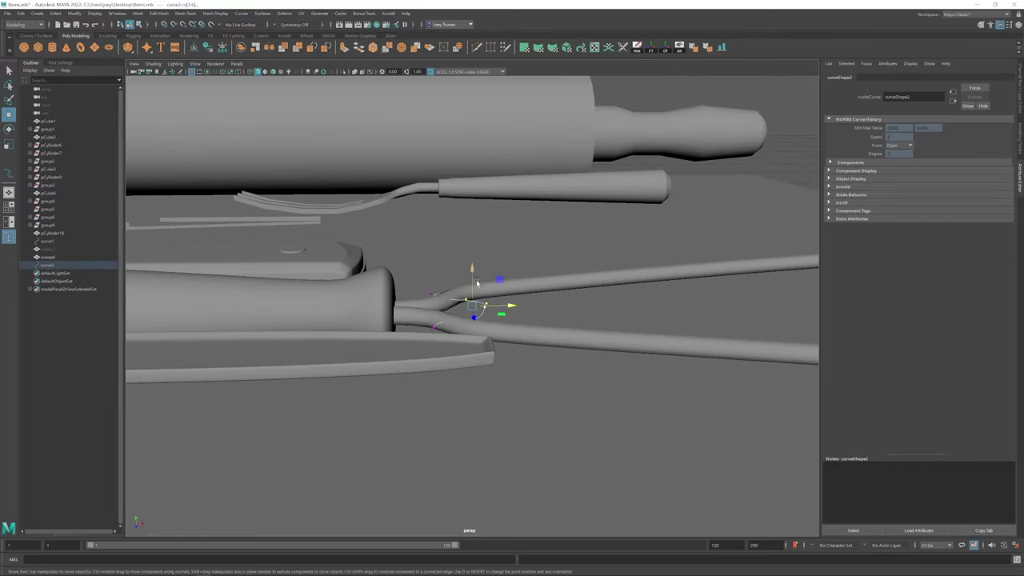
pyautogui.press('w')
pyautogui.moveTo(476, 268); pyautogui.dragTo(436, 264)
# - Undo a stray selection, then bend a curve2 point toward the prongs
pyautogui.click(435, 338)
pyautogui.hotkey('ctrl', 'z')
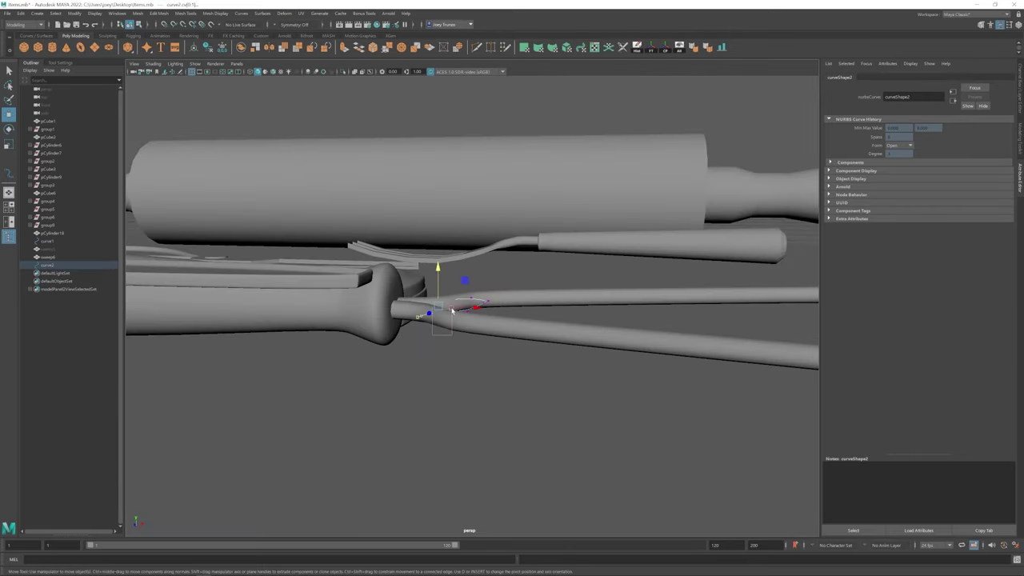
pyautogui.hotkey('ctrl', 'z')
pyautogui.press('4')
pyautogui.press('5')
pyautogui.moveTo(469, 258)
pyautogui.keyDown('alt'); pyautogui.mouseDown()
pyautogui.moveTo(444, 268)
pyautogui.moveTo(452, 320)
pyautogui.mouseUp(); pyautogui.keyUp('alt')
pyautogui.moveTo(401, 341)
pyautogui.keyDown('alt'); pyautogui.mouseDown()
pyautogui.moveTo(527, 370)
pyautogui.moveTo(423, 359)
pyautogui.moveTo(382, 293)
pyautogui.moveTo(398, 303)
pyautogui.moveTo(415, 349)
pyautogui.mouseUp(); pyautogui.keyUp('alt')
pyautogui.moveTo(416, 349); pyautogui.dragTo(409, 326, button='middle')
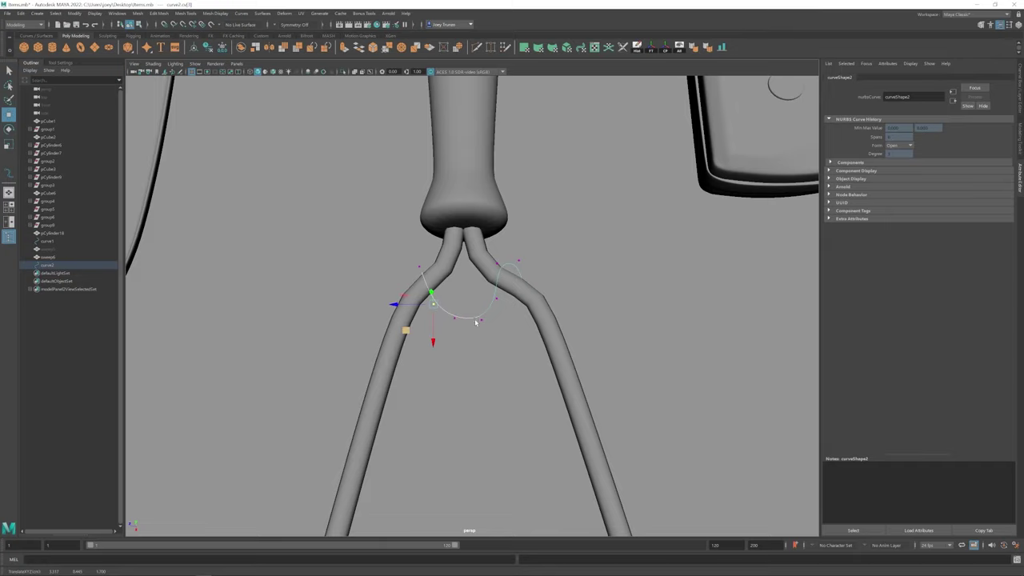
# - Adjust curve2's right-end point so the loop wraps both prong wires
pyautogui.keyDown('alt'); pyautogui.moveTo(476, 322); pyautogui.dragTo(500, 337); pyautogui.keyUp('alt')
pyautogui.press('r')
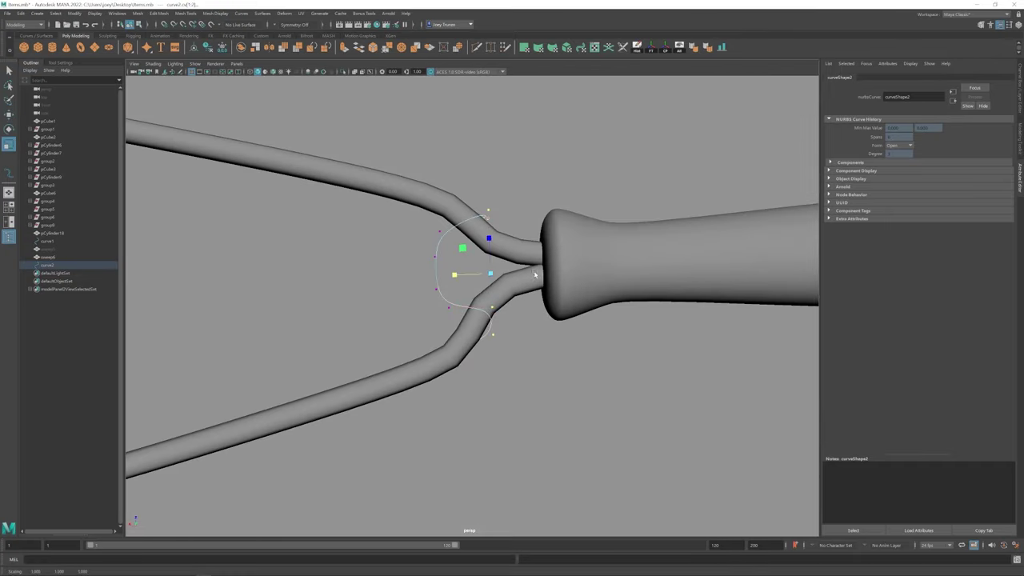
pyautogui.keyDown('alt'); pyautogui.moveTo(536, 273); pyautogui.dragTo(464, 298); pyautogui.keyUp('alt')
pyautogui.press('w')
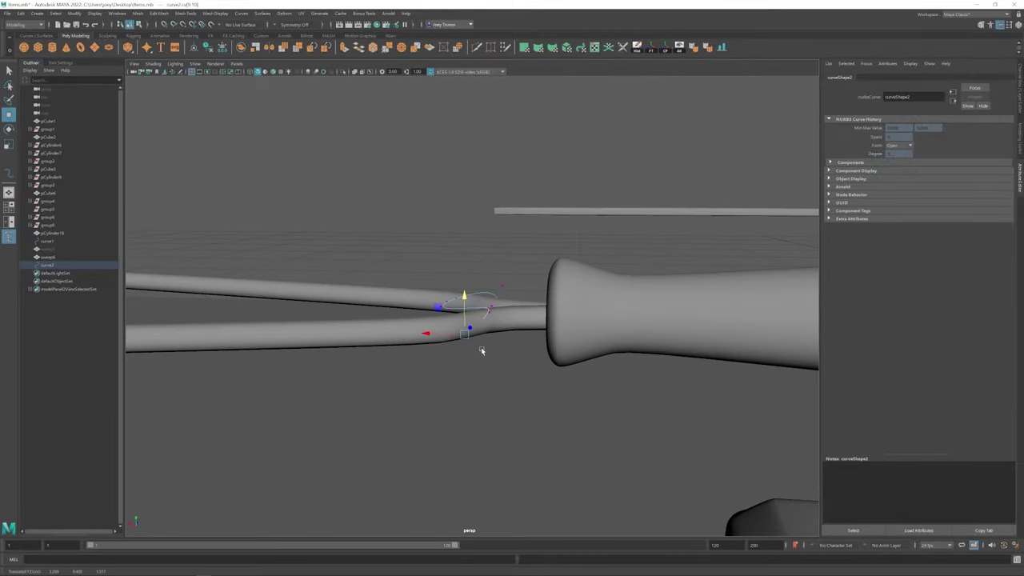
pyautogui.keyDown('alt'); pyautogui.moveTo(481, 351); pyautogui.dragTo(495, 356); pyautogui.keyUp('alt')
pyautogui.moveTo(475, 305)
pyautogui.keyDown('alt'); pyautogui.mouseDown()
pyautogui.moveTo(472, 336)
pyautogui.moveTo(478, 327)
pyautogui.moveTo(454, 321)
pyautogui.moveTo(497, 332)
pyautogui.moveTo(478, 298)
pyautogui.moveTo(490, 312)
pyautogui.moveTo(481, 298)
pyautogui.moveTo(513, 288)
pyautogui.moveTo(626, 296)
pyautogui.moveTo(511, 318)
pyautogui.moveTo(480, 309)
pyautogui.moveTo(474, 366)
pyautogui.moveTo(416, 304)
pyautogui.moveTo(474, 343)
pyautogui.moveTo(476, 320)
pyautogui.mouseUp(); pyautogui.keyUp('alt')
pyautogui.click(476, 320)
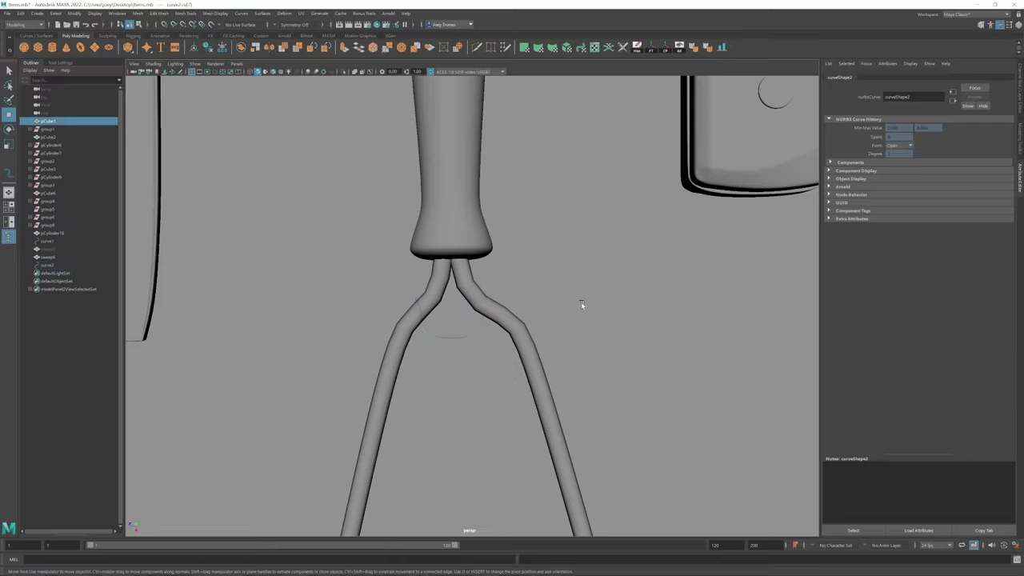
pyautogui.keyDown('alt'); pyautogui.moveTo(581, 302); pyautogui.dragTo(485, 322); pyautogui.keyUp('alt')
# - Sweep curve2 and shrink its Scale Profile into thin tube sweep7 at the prongs
pyautogui.click(485, 316)
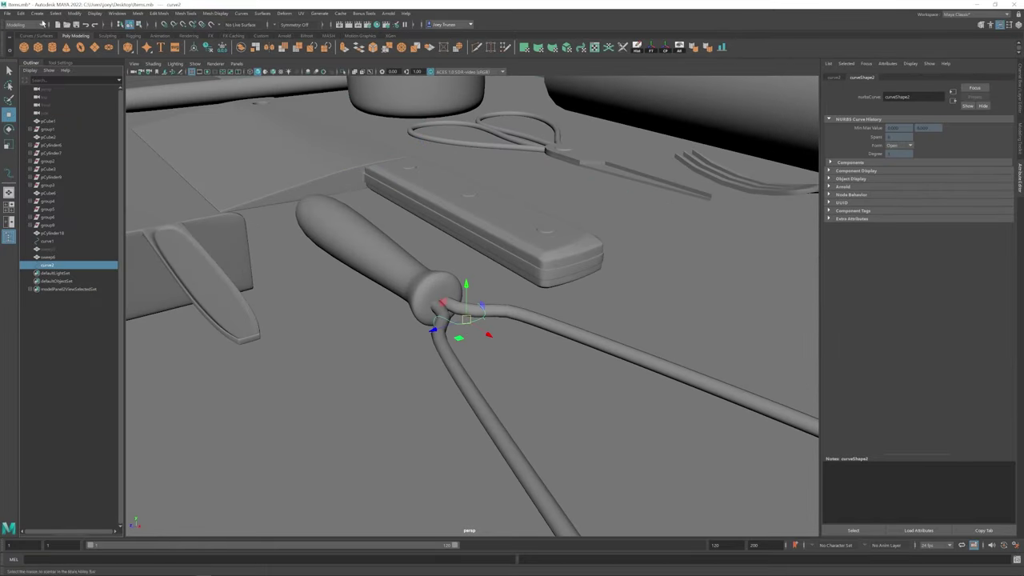
pyautogui.click(36, 12)
pyautogui.click(64, 73)
pyautogui.moveTo(934, 218); pyautogui.dragTo(918, 220)
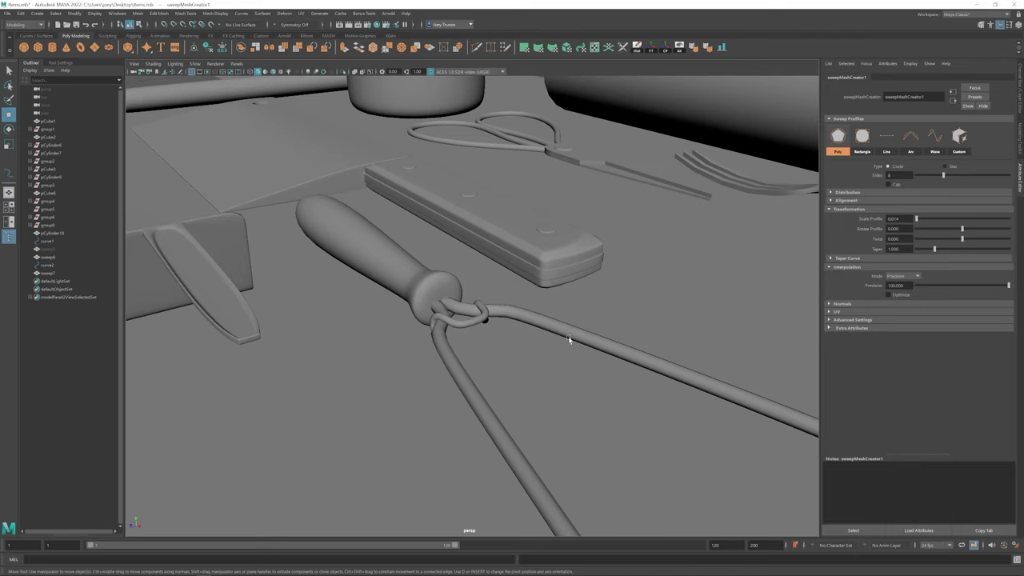
pyautogui.keyDown('alt'); pyautogui.moveTo(569, 340); pyautogui.dragTo(520, 352); pyautogui.keyUp('alt')
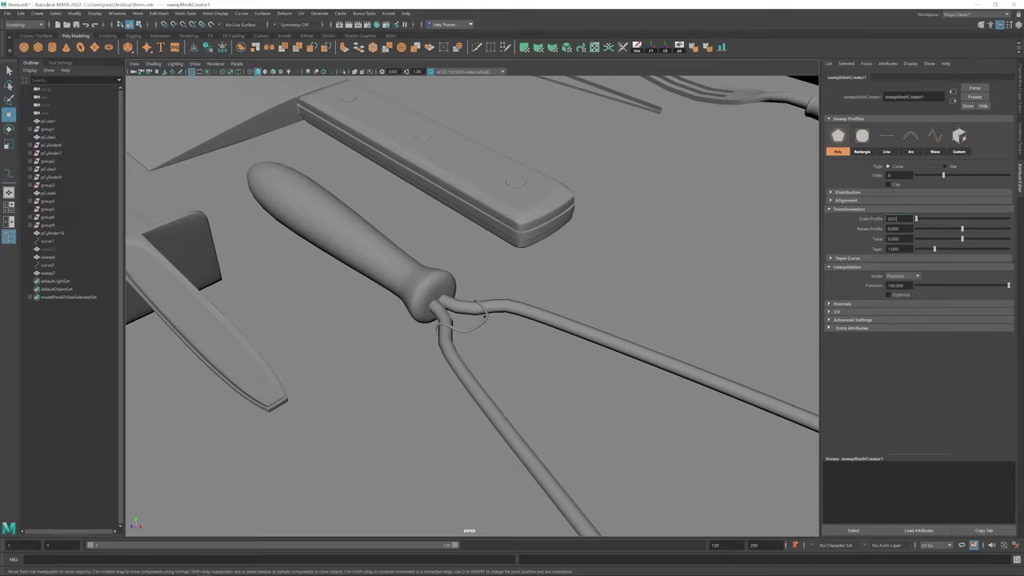
pyautogui.click(612, 327)
pyautogui.keyDown('alt'); pyautogui.moveTo(613, 327); pyautogui.dragTo(704, 437, button='right'); pyautogui.keyUp('alt')
pyautogui.keyDown('alt'); pyautogui.moveTo(704, 437); pyautogui.dragTo(426, 299); pyautogui.keyUp('alt')
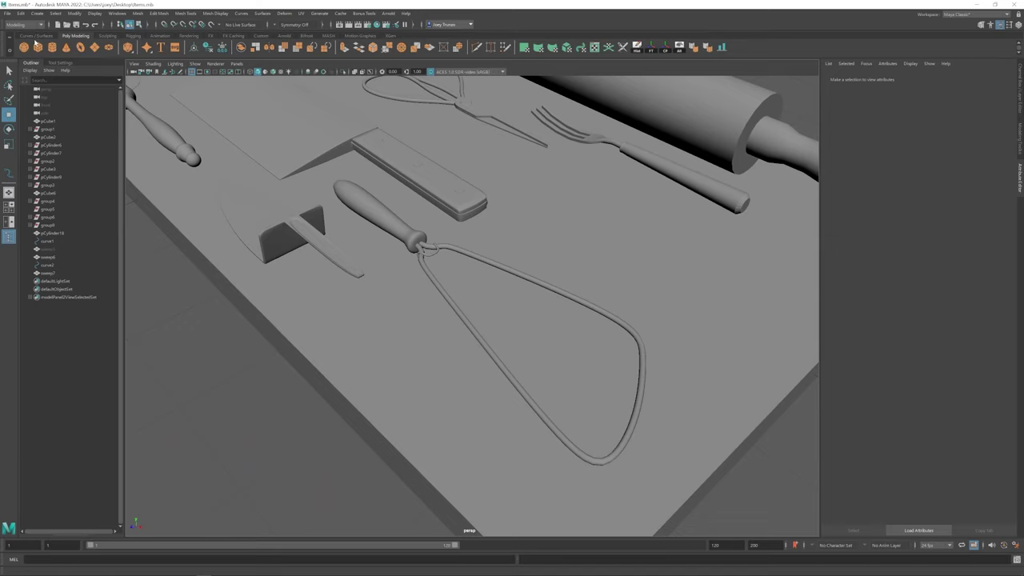
# - Draw a new EP curve, curve3, beside the board
pyautogui.scroll(-5, 363, 279)
pyautogui.click(37, 13)
pyautogui.moveTo(88, 73)
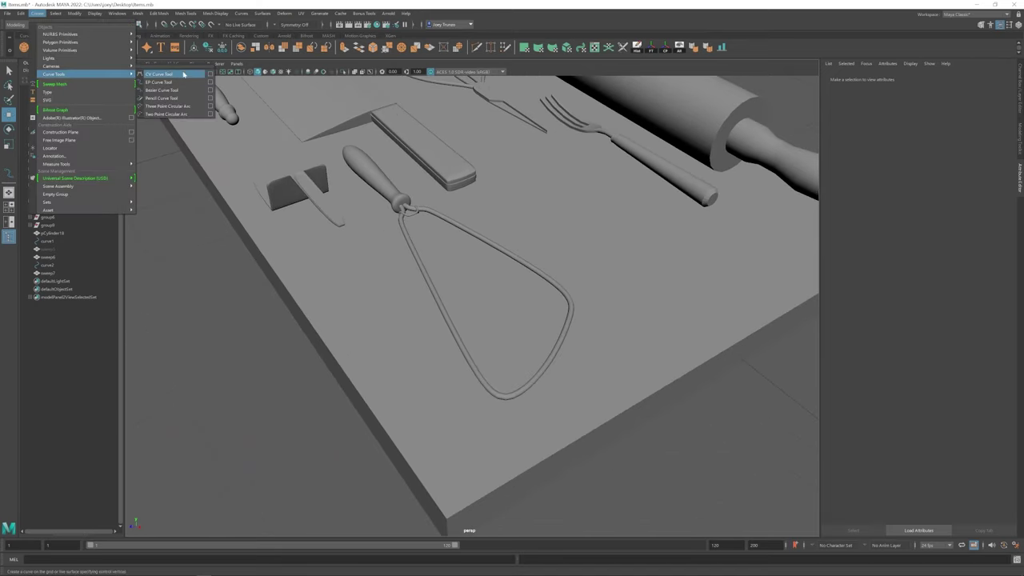
pyautogui.click(160, 82)
pyautogui.keyDown('alt'); pyautogui.moveTo(240, 280); pyautogui.dragTo(272, 240); pyautogui.keyUp('alt')
pyautogui.click(264, 216)
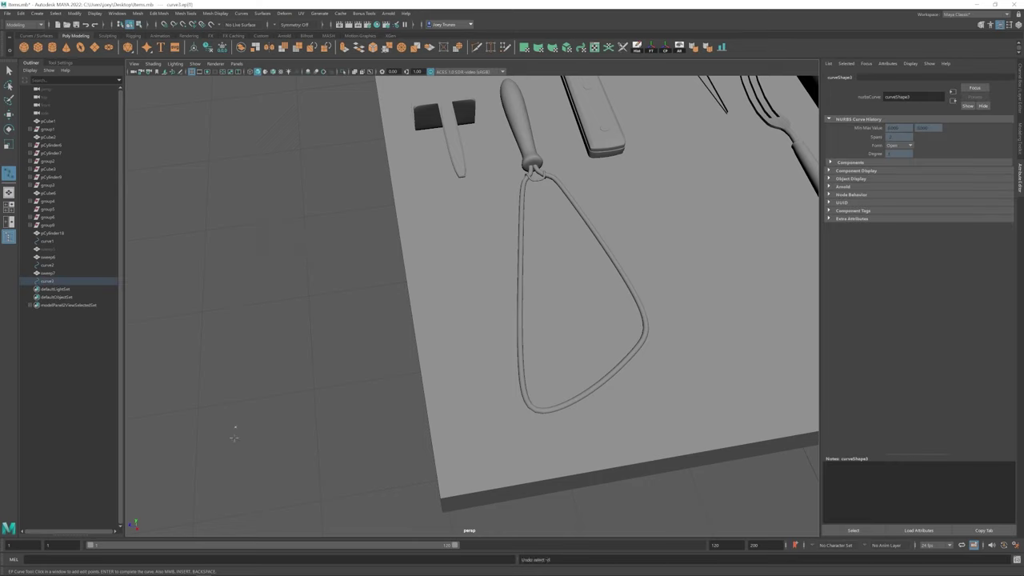
pyautogui.keyDown('alt'); pyautogui.moveTo(233, 445); pyautogui.dragTo(319, 385); pyautogui.keyUp('alt')
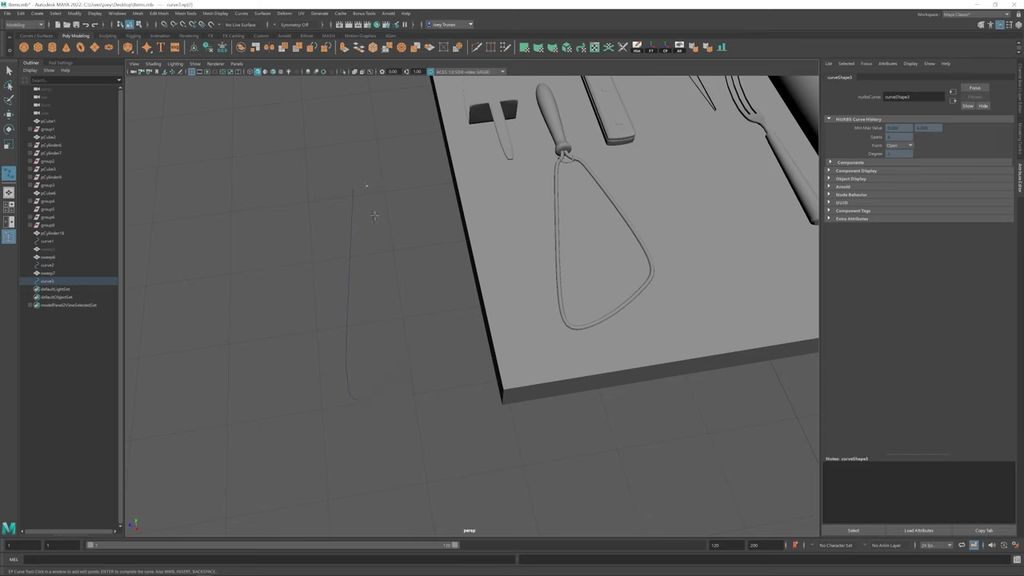
pyautogui.hotkey('ctrl', 'z')
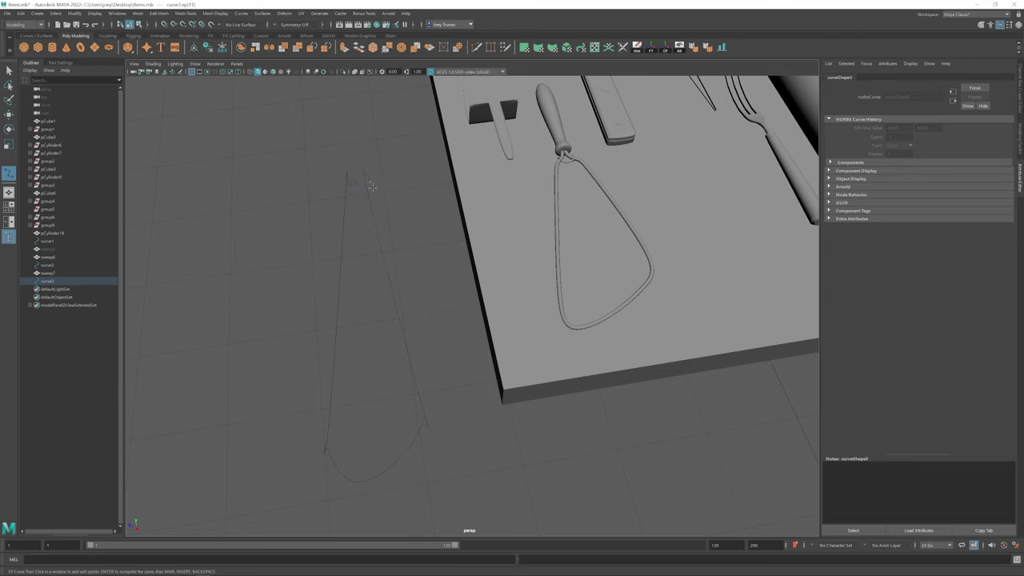
pyautogui.press('Return')
# - Pull curve3's bottom point lower and reshape its rounded bottom and right end
pyautogui.scroll(3, 312, 350)
pyautogui.press('w')
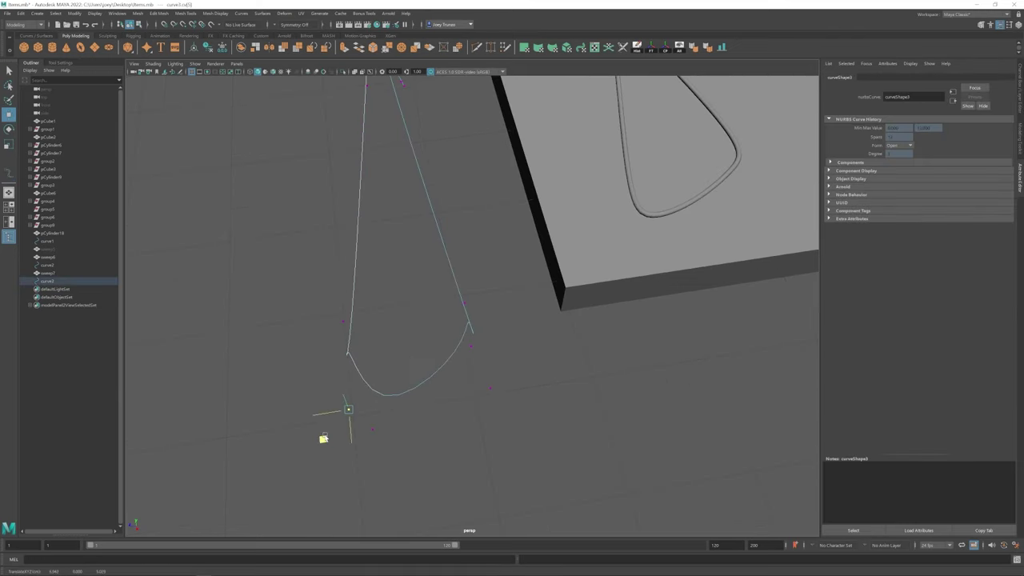
pyautogui.moveTo(328, 372); pyautogui.dragTo(364, 405)
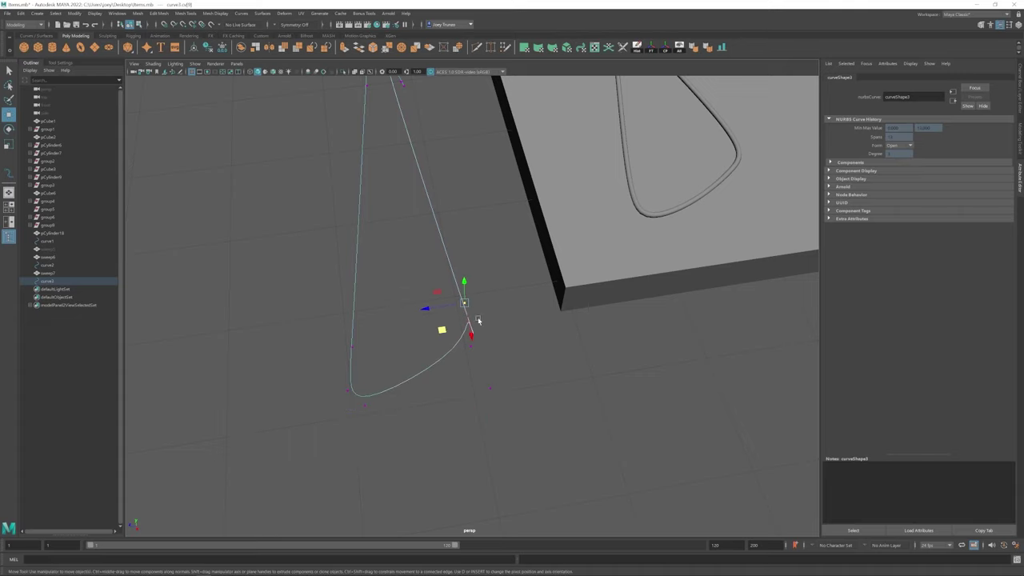
pyautogui.moveTo(477, 320); pyautogui.dragTo(399, 410)
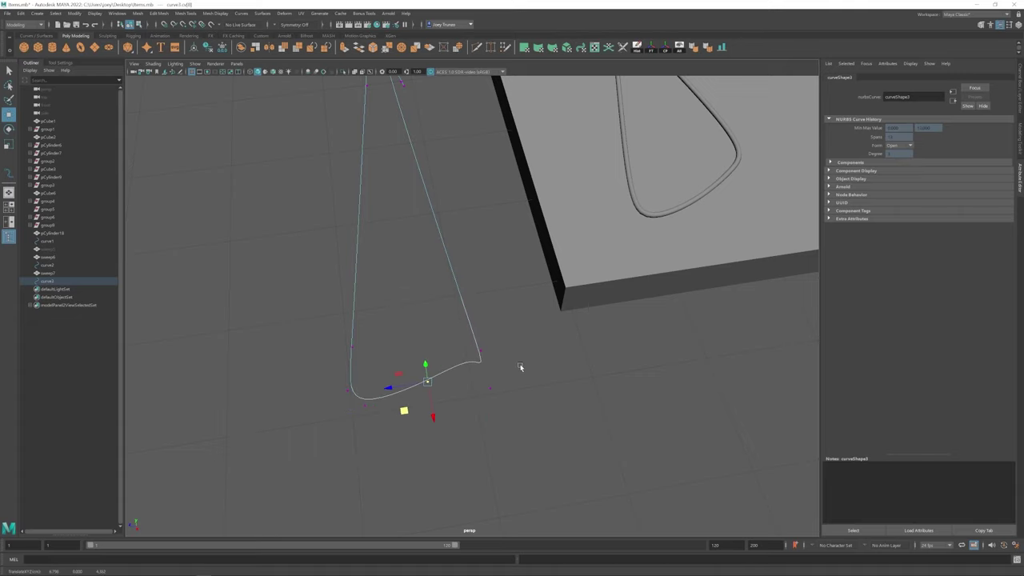
pyautogui.click(480, 353)
pyautogui.moveTo(457, 382); pyautogui.dragTo(418, 382)
pyautogui.moveTo(332, 326); pyautogui.dragTo(364, 398)
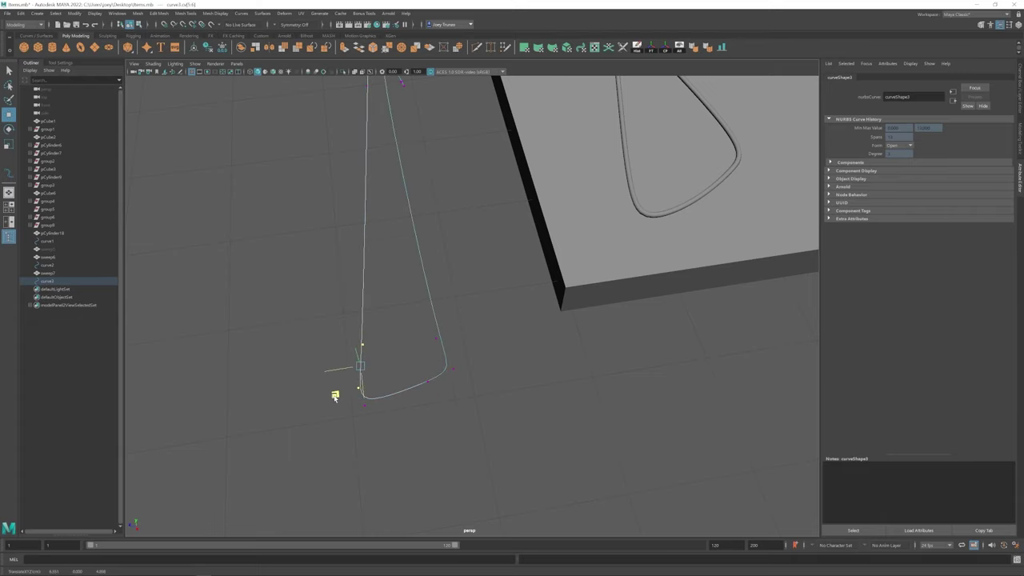
# - Lower the points near curve3's tip slightly and raise the tip point
pyautogui.keyDown('alt'); pyautogui.moveTo(451, 386); pyautogui.dragTo(499, 299); pyautogui.keyUp('alt')
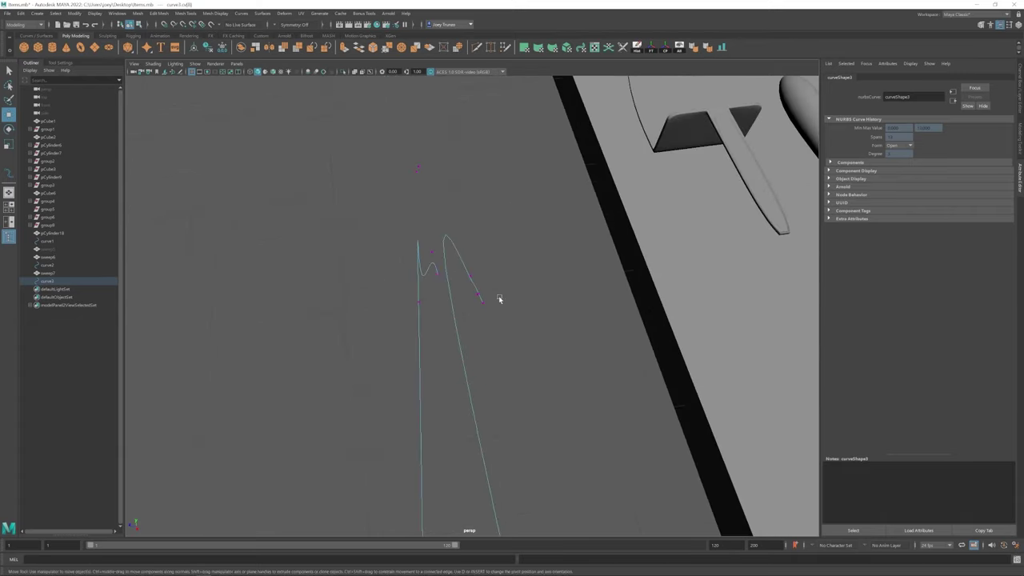
pyautogui.moveTo(423, 163); pyautogui.dragTo(416, 208)
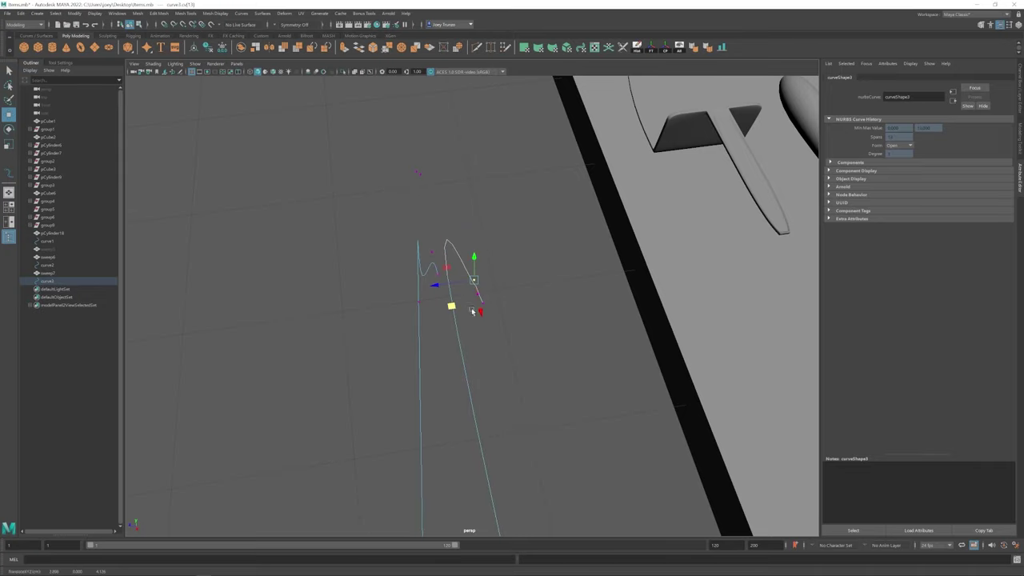
pyautogui.moveTo(458, 308); pyautogui.dragTo(354, 365)
pyautogui.keyDown('alt'); pyautogui.moveTo(355, 365); pyautogui.dragTo(500, 420, button='right'); pyautogui.keyUp('alt')
pyautogui.keyDown('alt'); pyautogui.moveTo(500, 421); pyautogui.dragTo(444, 312); pyautogui.keyUp('alt')
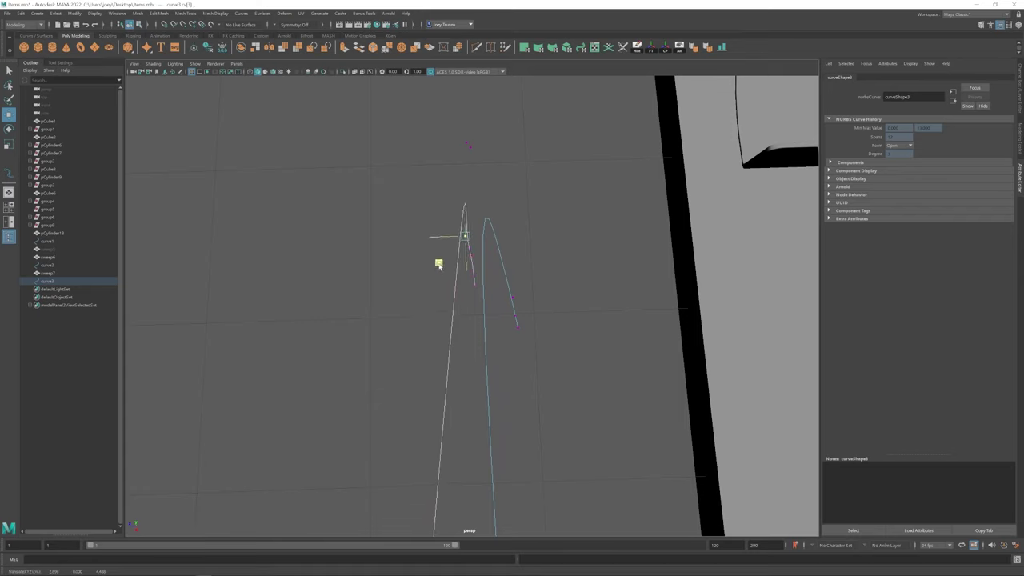
pyautogui.moveTo(438, 264); pyautogui.dragTo(438, 219)
# - Move the points near curve3's top to form the small hooked tip
pyautogui.click(468, 264)
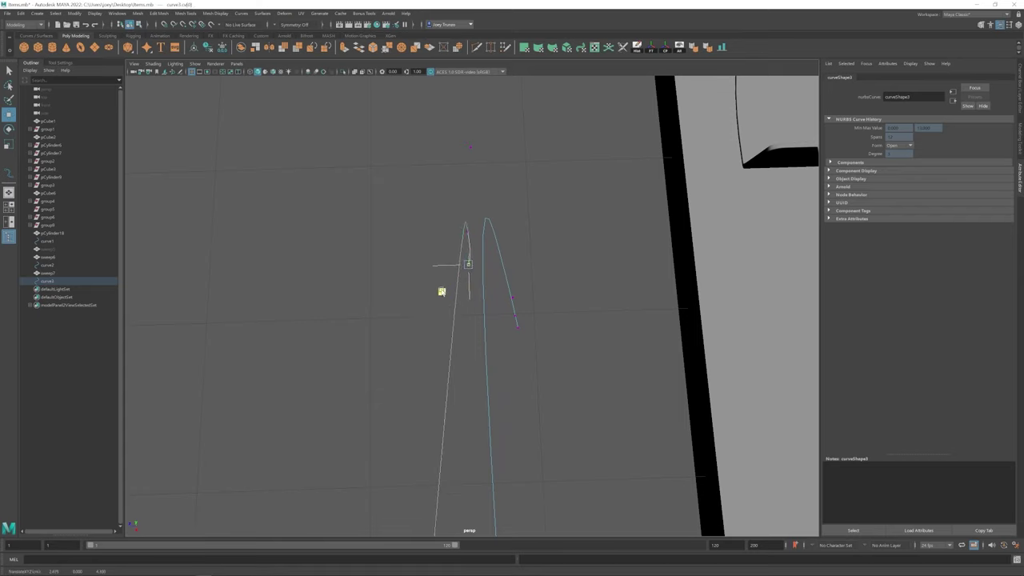
pyautogui.click(512, 298)
pyautogui.moveTo(477, 315); pyautogui.dragTo(491, 346, button='middle')
pyautogui.click(494, 353)
pyautogui.hotkey('ctrl', 'z')
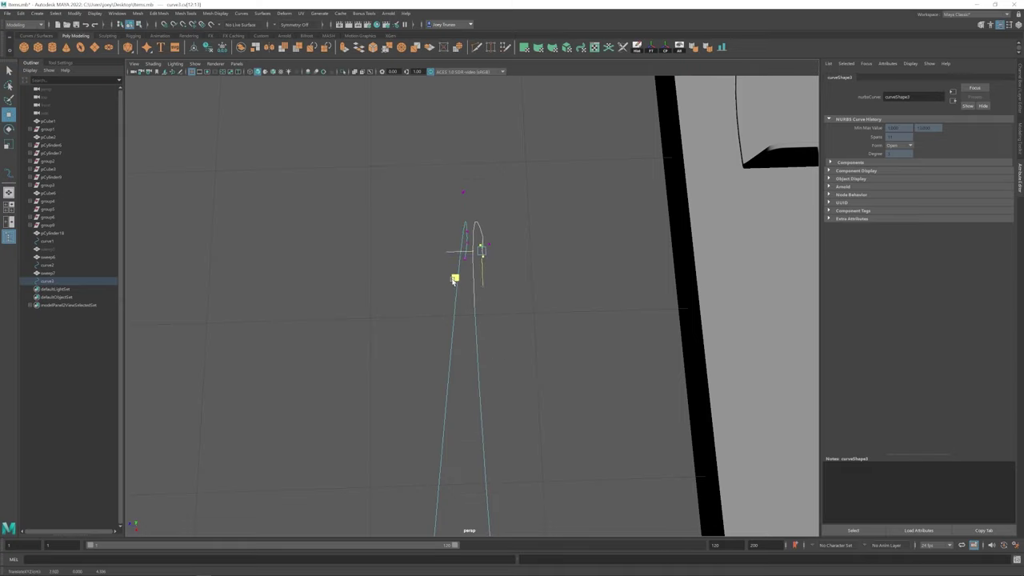
pyautogui.click(483, 258)
pyautogui.moveTo(482, 258); pyautogui.dragTo(503, 263)
pyautogui.moveTo(503, 263); pyautogui.dragTo(457, 252, button='middle')
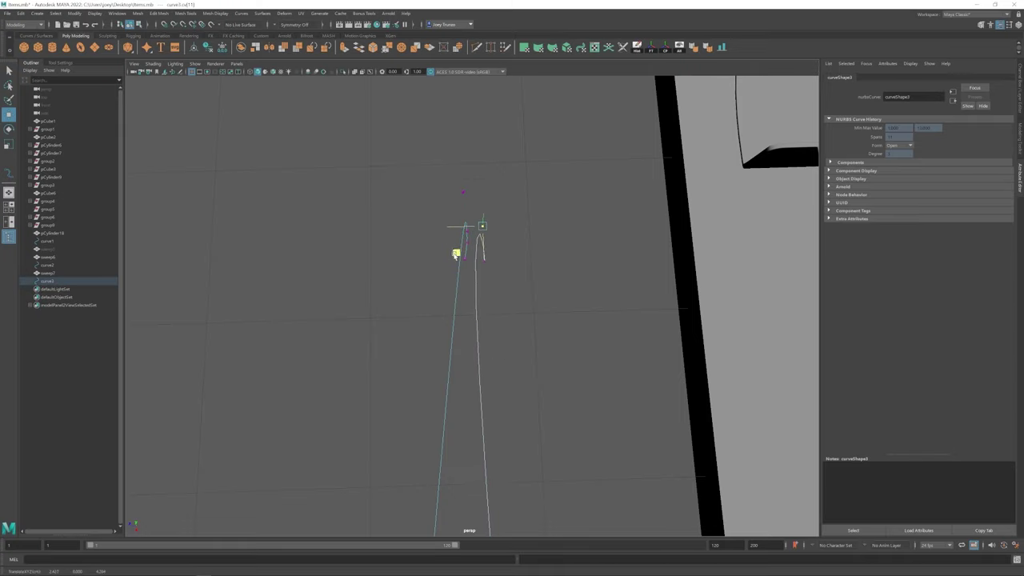
pyautogui.keyDown('alt'); pyautogui.moveTo(457, 251); pyautogui.dragTo(493, 389); pyautogui.keyUp('alt')
# - Select the wire curve and shrink it down to whisk size at the whisk
pyautogui.click(493, 221)
pyautogui.click(494, 218)
pyautogui.press('F8')
pyautogui.moveTo(451, 264); pyautogui.dragTo(617, 263)
pyautogui.press('w')
pyautogui.scroll(5, 617, 263)
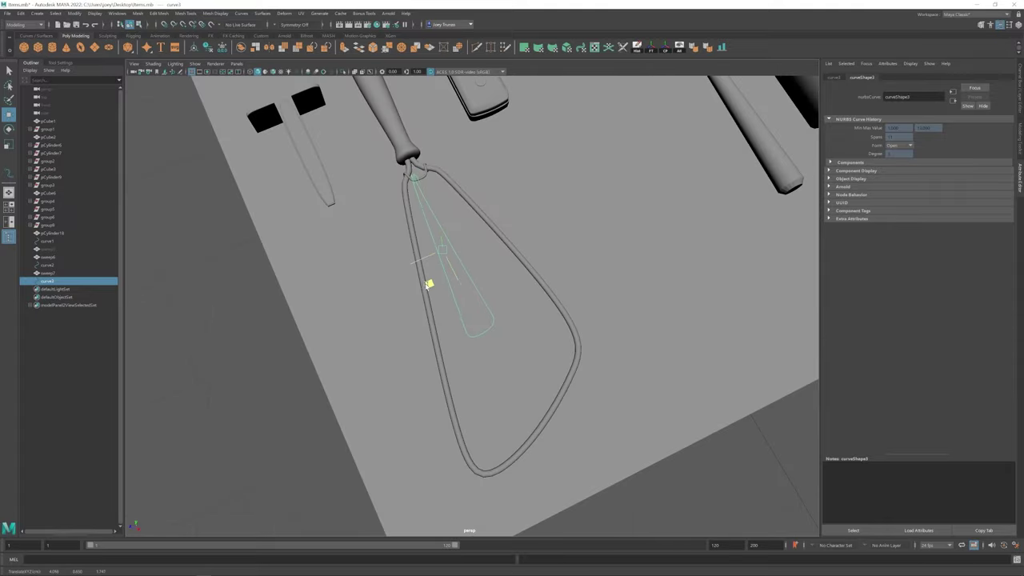
pyautogui.keyDown('alt'); pyautogui.moveTo(429, 284); pyautogui.dragTo(471, 246); pyautogui.keyUp('alt')
pyautogui.press('F8')
pyautogui.keyDown('alt'); pyautogui.moveTo(460, 283); pyautogui.dragTo(447, 302); pyautogui.keyUp('alt')
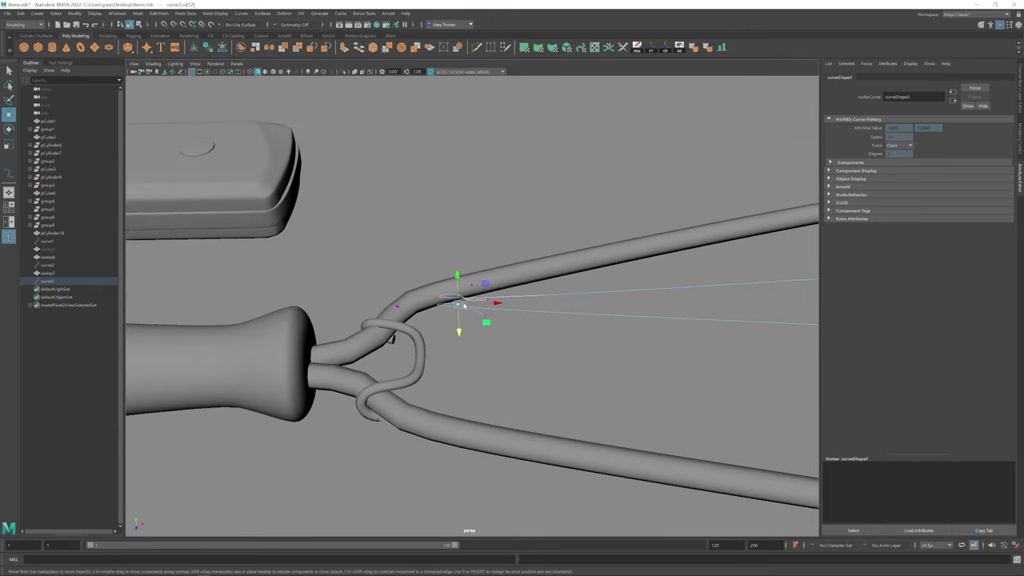
pyautogui.keyDown('alt'); pyautogui.moveTo(454, 303); pyautogui.dragTo(481, 164); pyautogui.keyUp('alt')
pyautogui.press('F8')
# - Shift the wire curve's top control points slightly to the right
pyautogui.press('e')
pyautogui.press('F8')
pyautogui.press('w')
pyautogui.moveTo(480, 164); pyautogui.dragTo(528, 250)
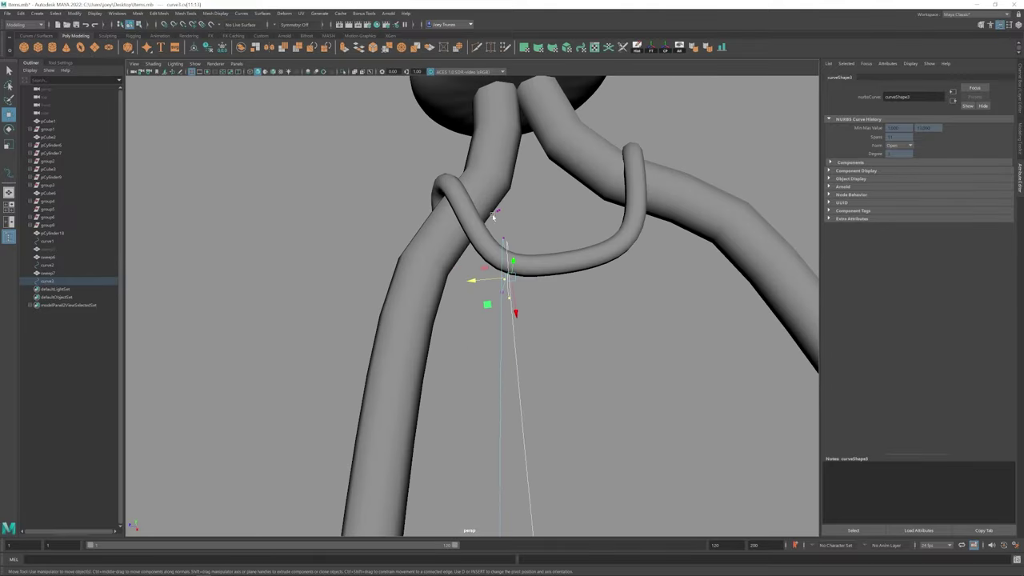
pyautogui.moveTo(494, 216); pyautogui.dragTo(476, 259, button='middle')
pyautogui.keyDown('alt'); pyautogui.moveTo(476, 258); pyautogui.dragTo(441, 405); pyautogui.keyUp('alt')
pyautogui.moveTo(467, 376); pyautogui.dragTo(470, 399, button='right')
pyautogui.click(441, 413)
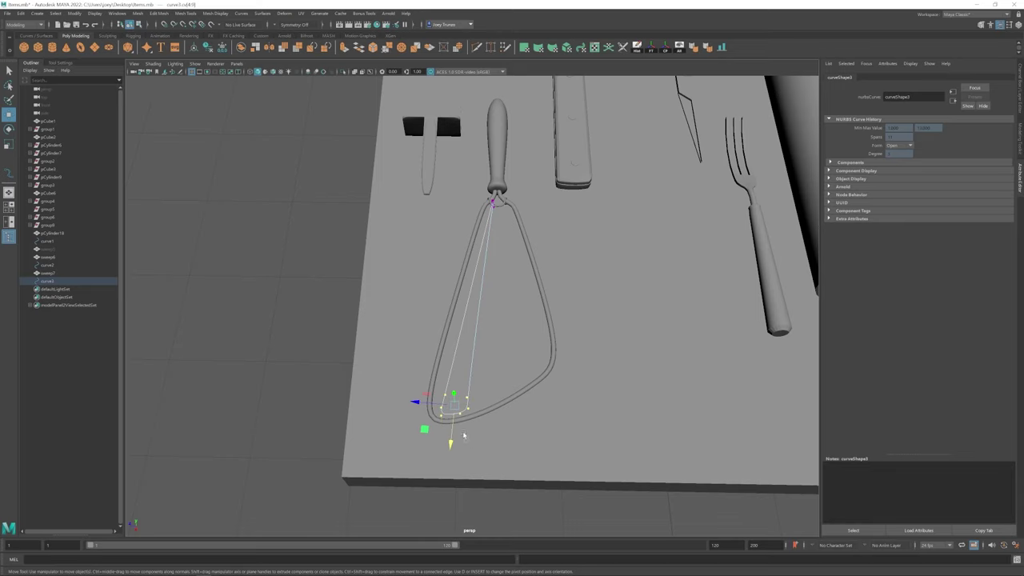
pyautogui.scroll(2, 468, 441)
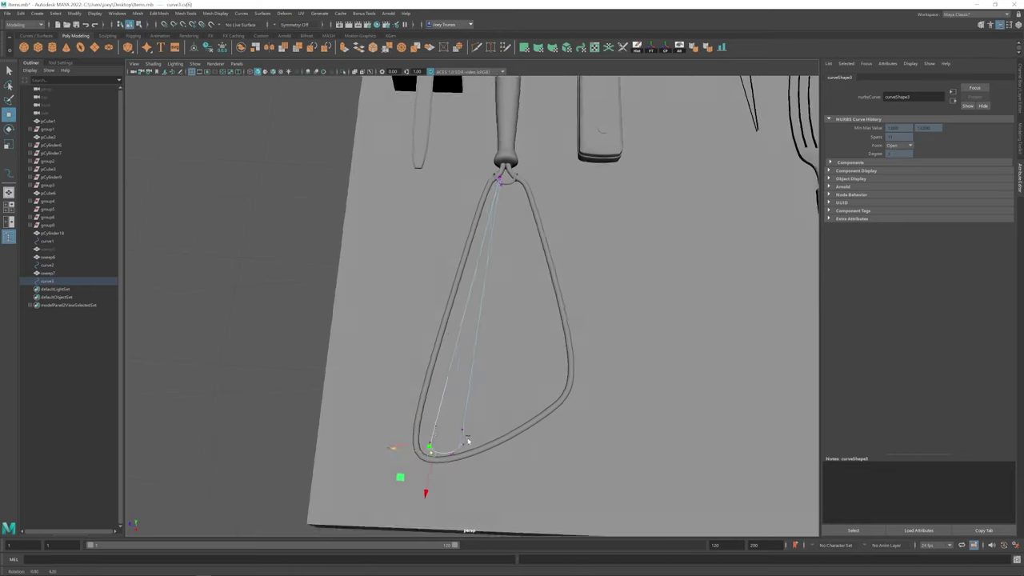
pyautogui.scroll(-3, 469, 441)
pyautogui.keyDown('alt'); pyautogui.moveTo(468, 440); pyautogui.dragTo(539, 341); pyautogui.keyUp('alt')
pyautogui.press('F8')
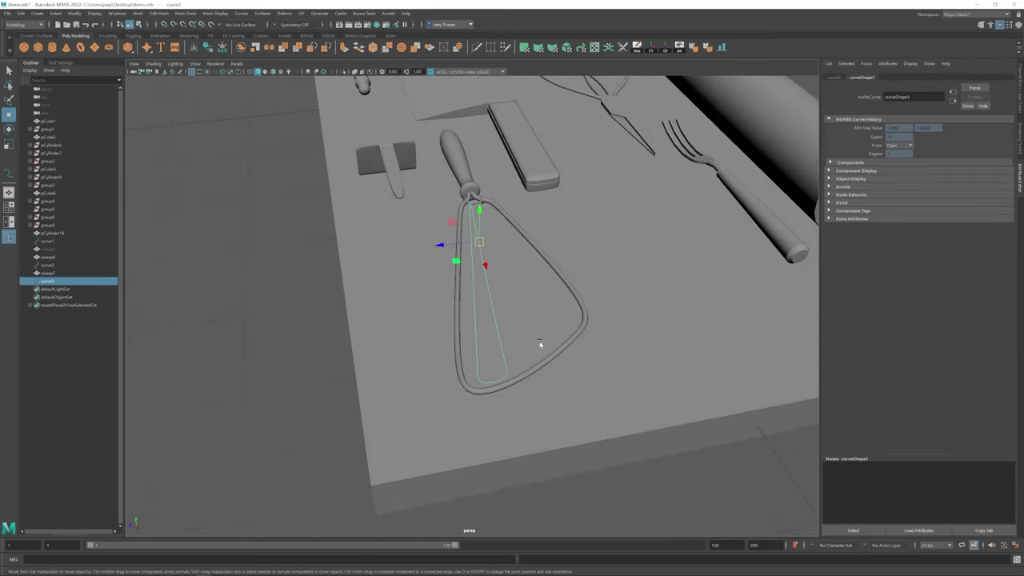
# - Duplicate the wire curve, rotate the copy around the handle, and raise its bottom points
pyautogui.hotkey('ctrl', 'd')
pyautogui.press('e')
pyautogui.moveTo(488, 240); pyautogui.dragTo(462, 274)
pyautogui.press('w')
pyautogui.press('F8')
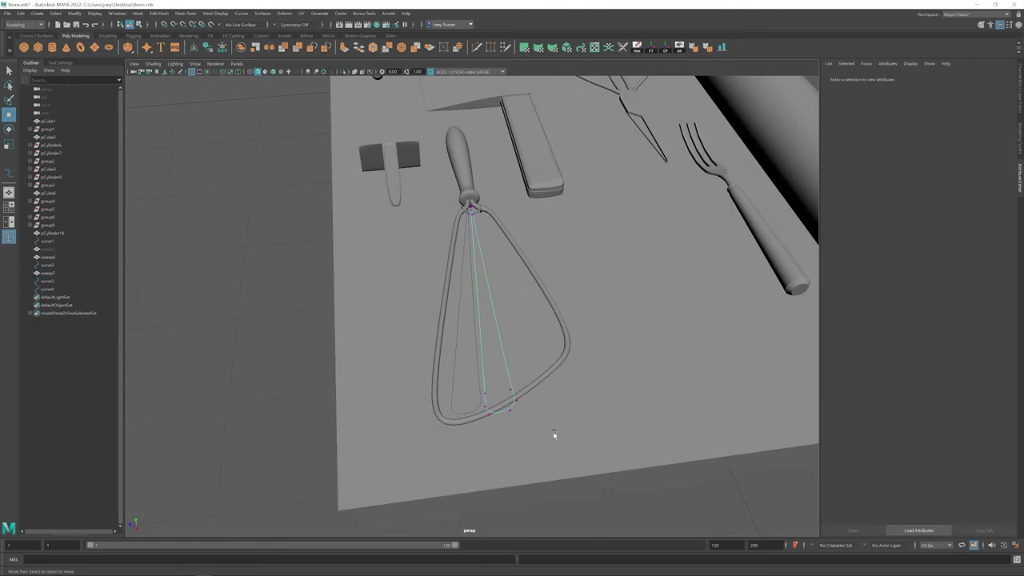
pyautogui.keyDown('alt'); pyautogui.moveTo(553, 431); pyautogui.dragTo(528, 440); pyautogui.keyUp('alt')
pyautogui.moveTo(476, 400); pyautogui.dragTo(521, 436)
pyautogui.moveTo(504, 449); pyautogui.dragTo(511, 440, button='middle')
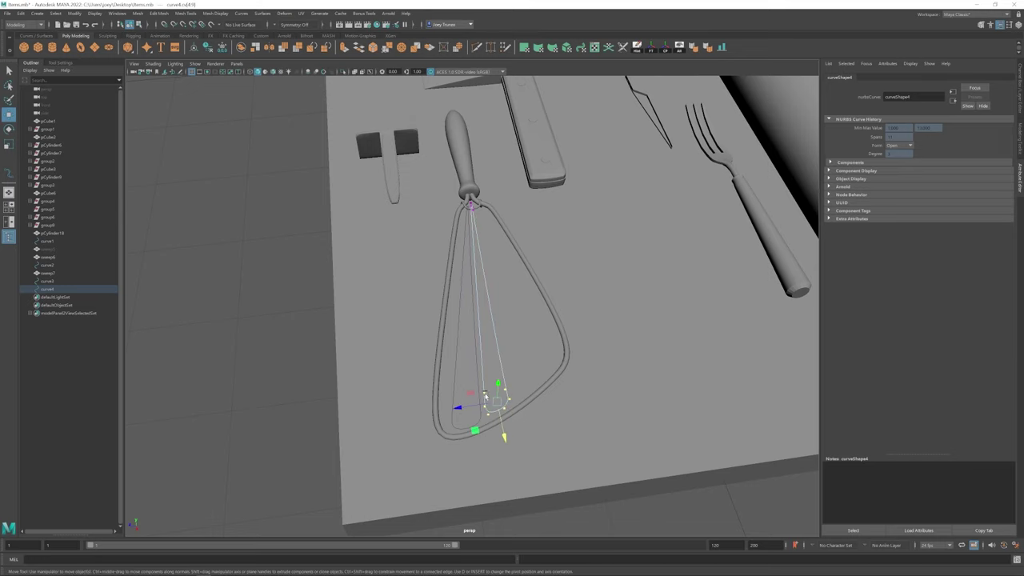
pyautogui.keyDown('alt'); pyautogui.moveTo(595, 378); pyautogui.dragTo(556, 368); pyautogui.keyUp('alt')
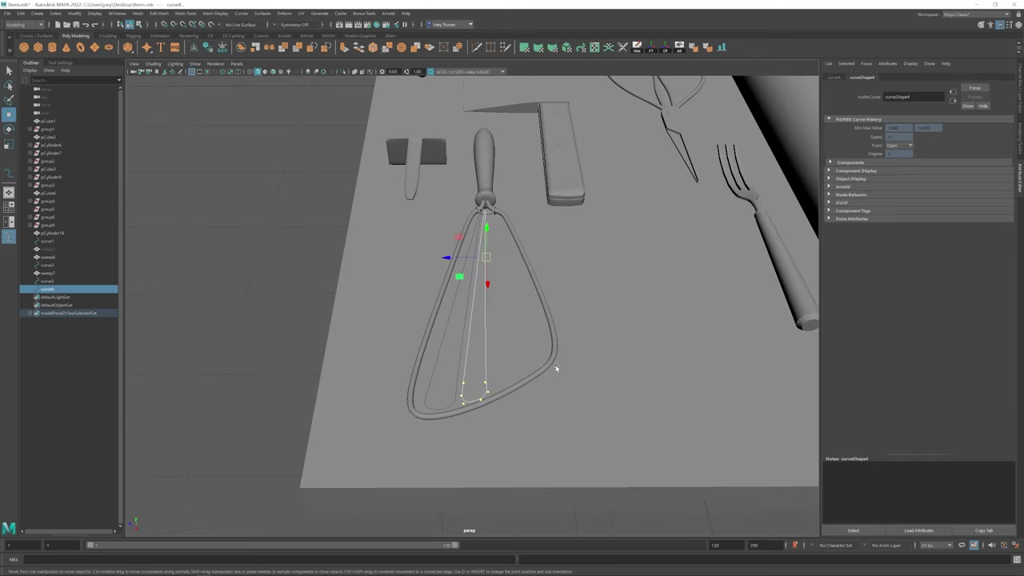
# - Duplicate another wire curve, rotated about 6° in Y, with its bottom points selected
pyautogui.click(484, 349)
pyautogui.click(465, 362)
pyautogui.hotkey('ctrl', 'd')
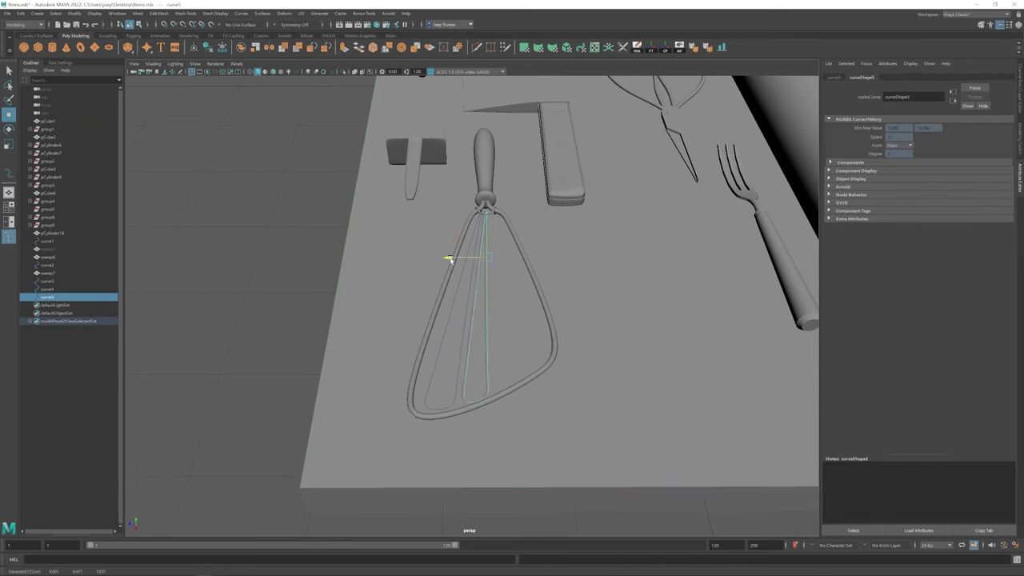
pyautogui.press('e')
pyautogui.moveTo(487, 282); pyautogui.dragTo(480, 336)
pyautogui.press('w')
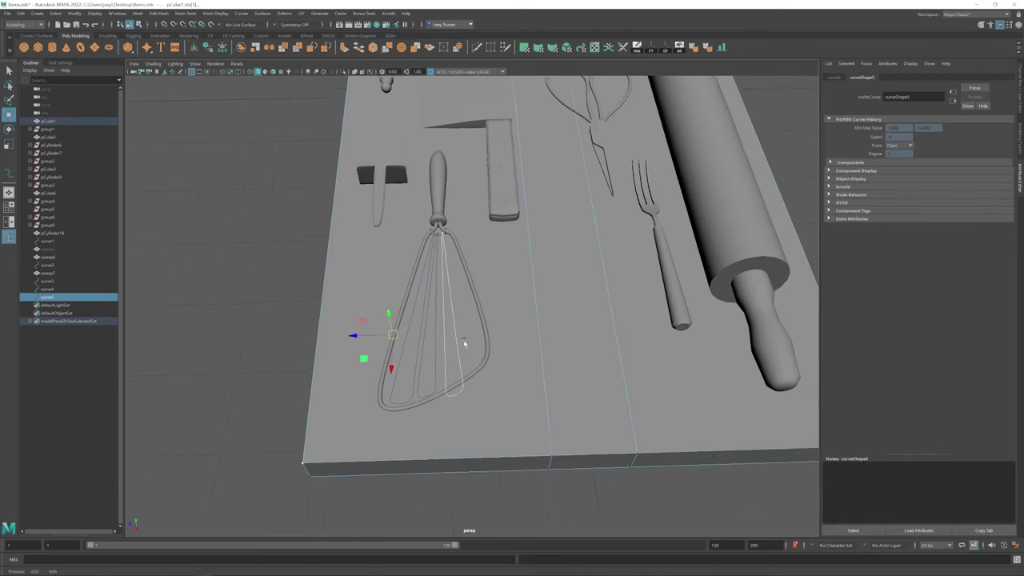
pyautogui.moveTo(448, 376); pyautogui.dragTo(479, 400)
# - Reposition the bottom control points of curve4, curve3 and curve5 inside the loop
pyautogui.scroll(5, 438, 268)
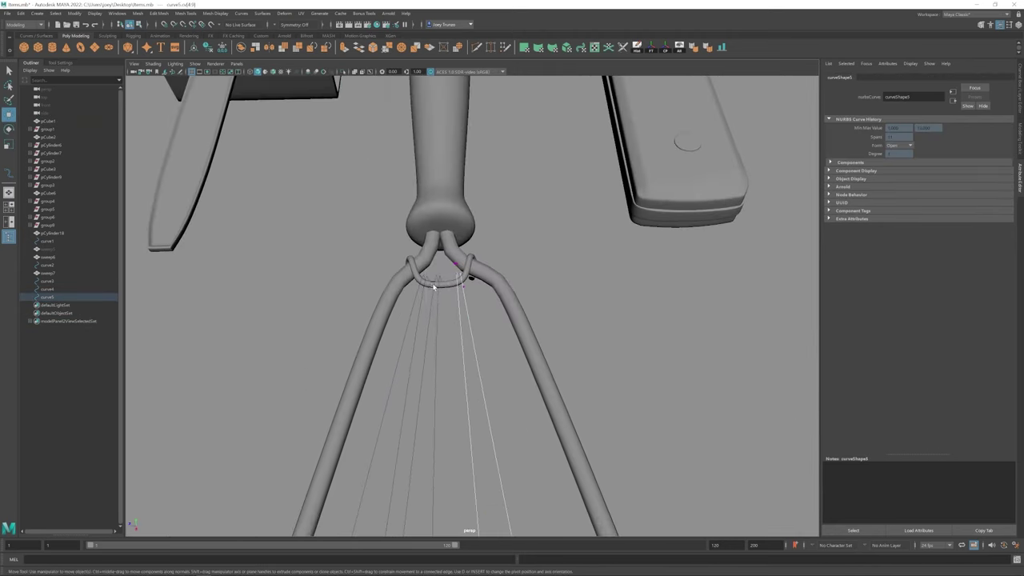
pyautogui.keyDown('alt'); pyautogui.moveTo(463, 297); pyautogui.dragTo(608, 376); pyautogui.keyUp('alt')
pyautogui.scroll(-5, 643, 398)
pyautogui.scroll(-4, 480, 344)
pyautogui.click(457, 343)
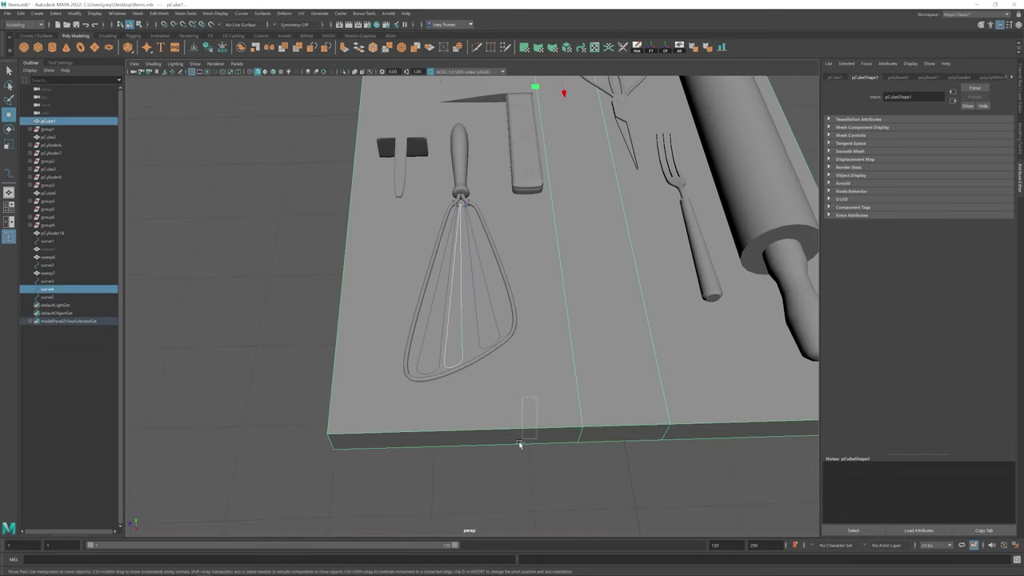
pyautogui.moveTo(416, 336); pyautogui.dragTo(405, 391)
pyautogui.click(400, 425)
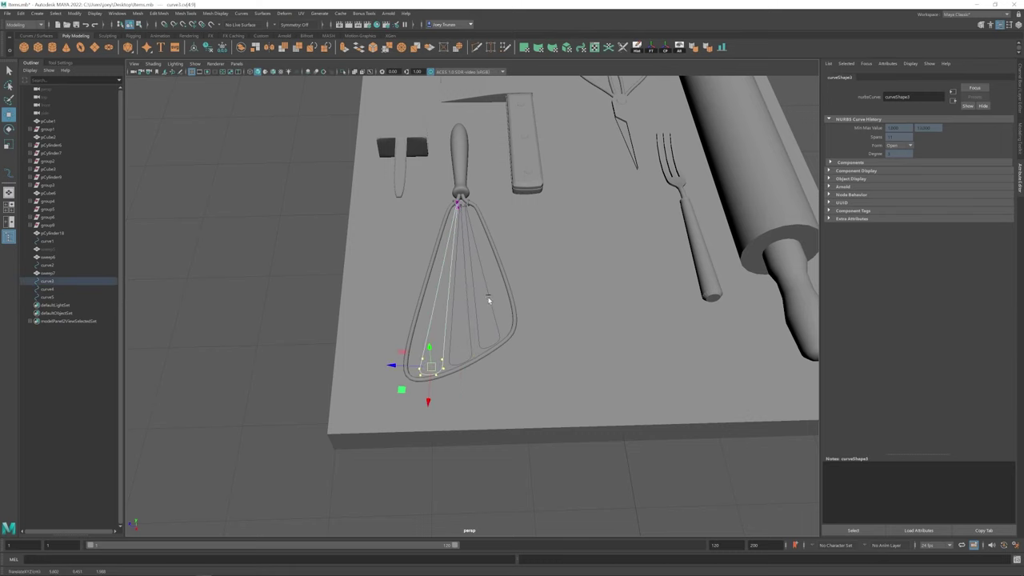
pyautogui.keyDown('alt'); pyautogui.moveTo(489, 299); pyautogui.dragTo(464, 373); pyautogui.keyUp('alt')
pyautogui.moveTo(448, 328); pyautogui.dragTo(472, 371)
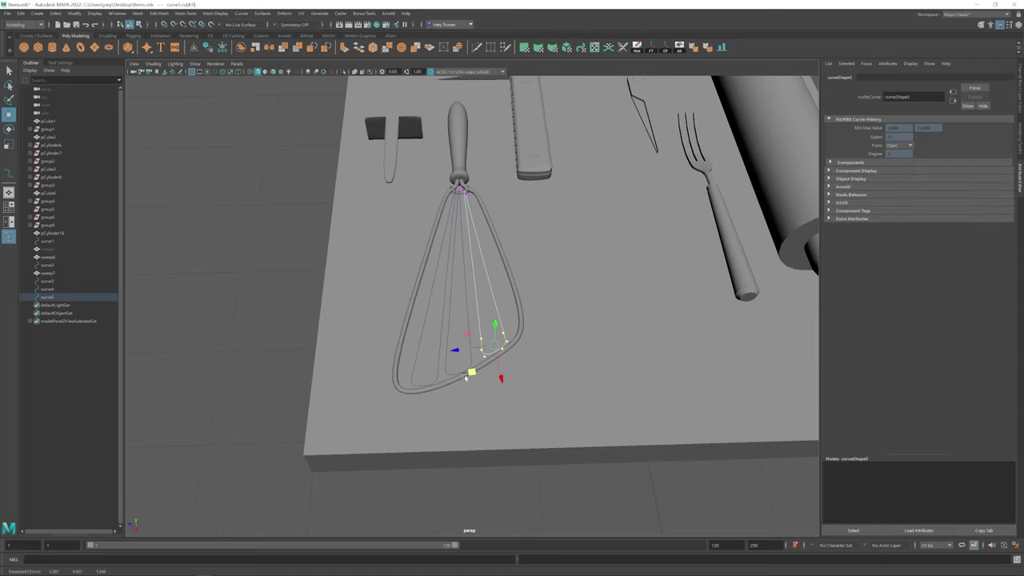
# - Select a strip of the whisk loop's vertices with an adjusted soft selection falloff
pyautogui.click(419, 429)
pyautogui.click(504, 248)
pyautogui.moveTo(490, 240); pyautogui.dragTo(516, 297)
pyautogui.moveTo(520, 288); pyautogui.dragTo(546, 288, button='middle')
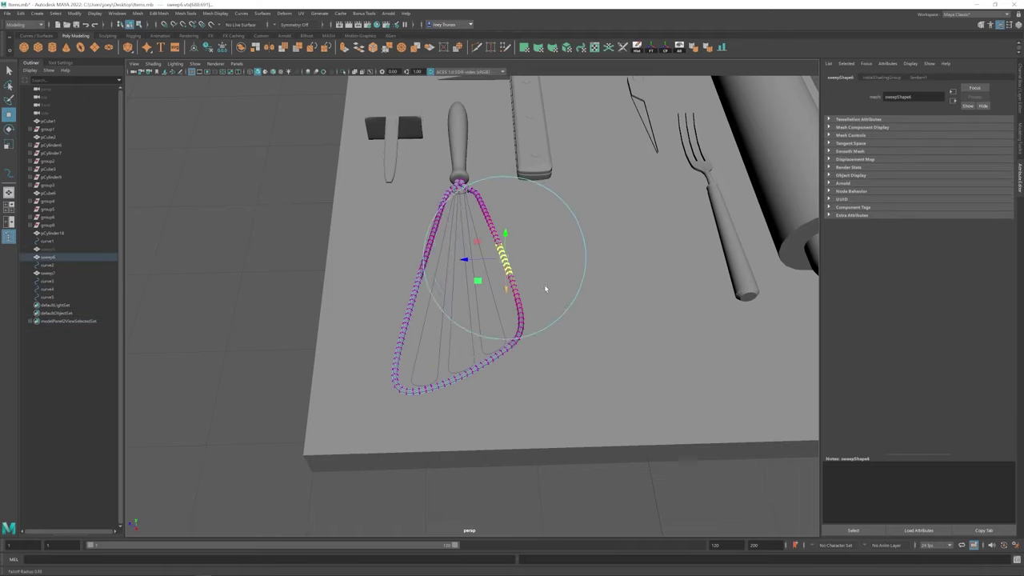
pyautogui.keyDown('alt'); pyautogui.moveTo(546, 288); pyautogui.dragTo(536, 321); pyautogui.keyUp('alt')
# - Sweep the first whisk wire curve into a thin tube with precision 100
pyautogui.scroll(-5, 535, 322)
pyautogui.click(404, 371)
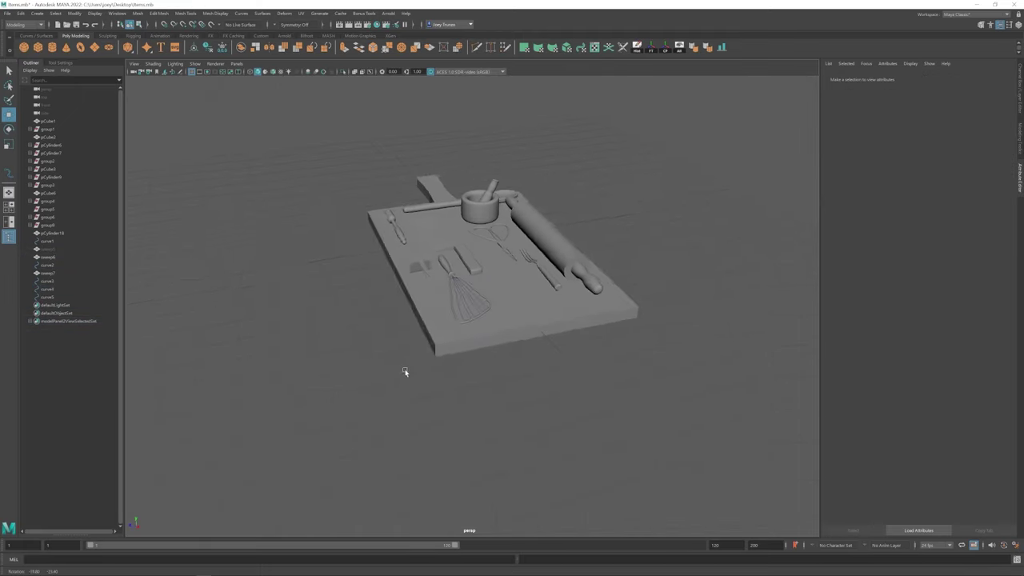
pyautogui.scroll(8, 404, 372)
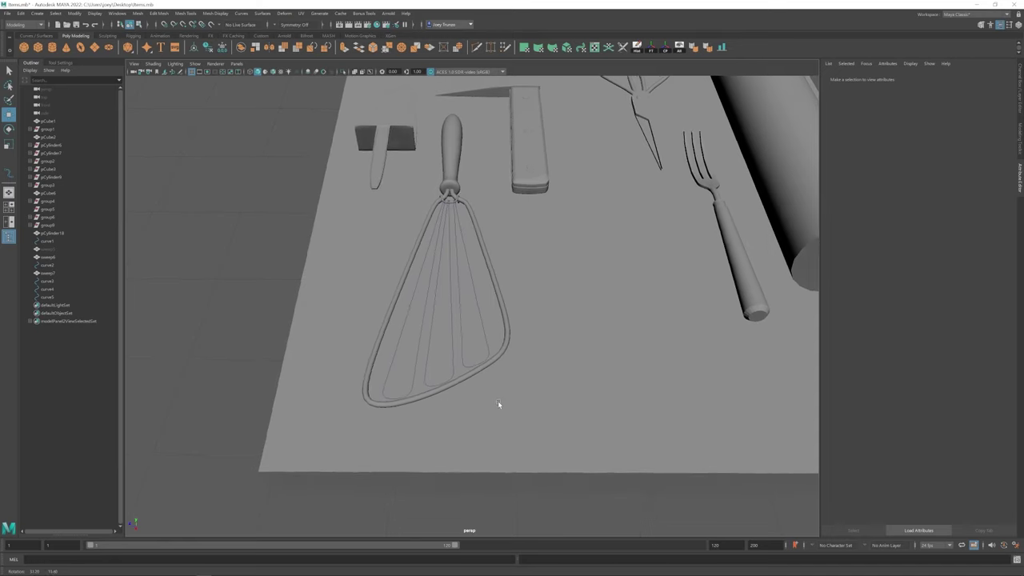
pyautogui.keyDown('alt'); pyautogui.moveTo(498, 401); pyautogui.dragTo(486, 343); pyautogui.keyUp('alt')
pyautogui.click(487, 342)
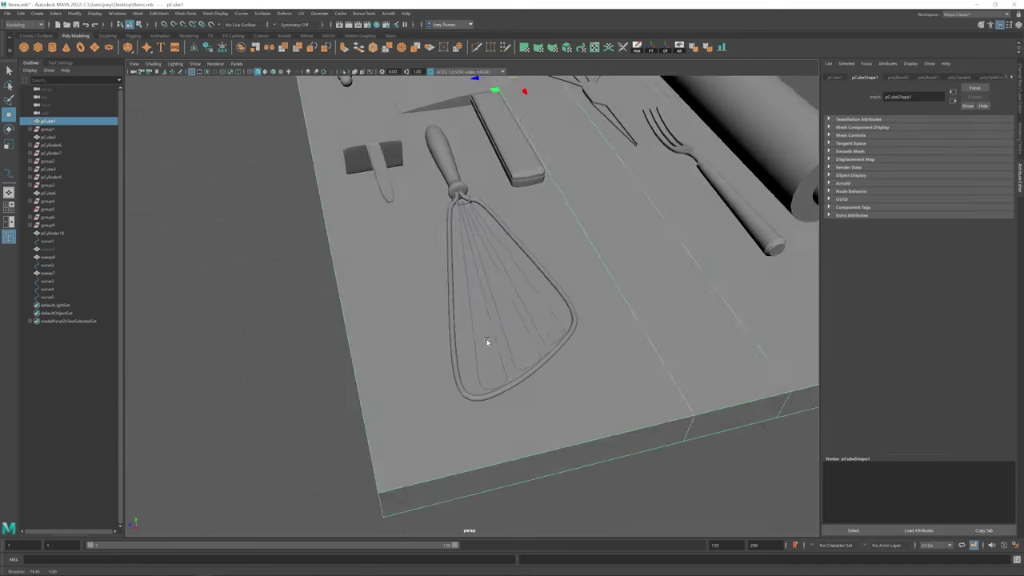
pyautogui.click(487, 343)
pyautogui.click(37, 13)
pyautogui.click(64, 96)
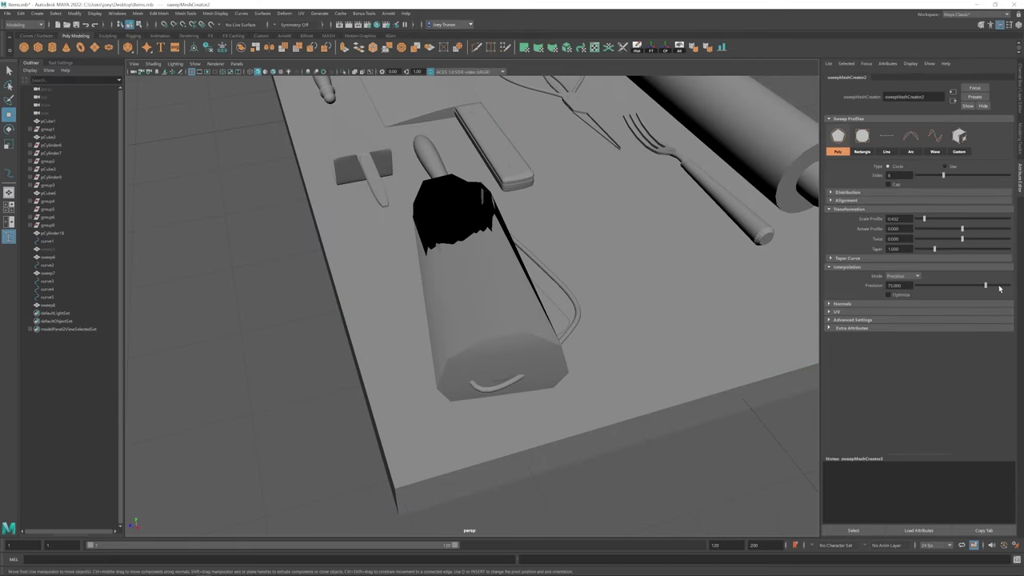
pyautogui.moveTo(999, 288); pyautogui.dragTo(1010, 286)
pyautogui.moveTo(924, 219); pyautogui.dragTo(917, 218)
pyautogui.keyDown('alt'); pyautogui.moveTo(480, 336); pyautogui.dragTo(448, 320); pyautogui.keyUp('alt')
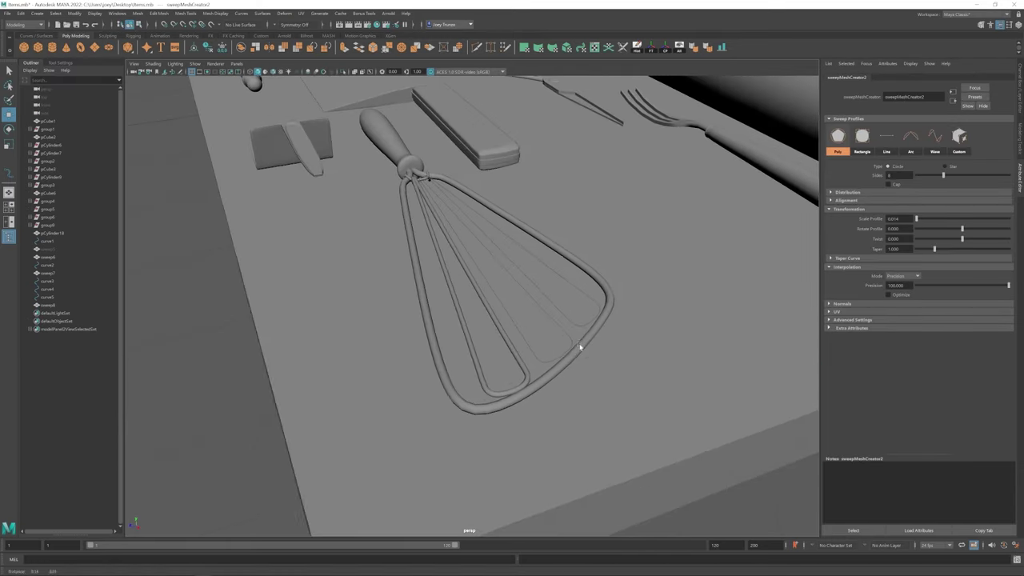
# - Sweep a second wire curve into a tube with profile scale 0.045
pyautogui.scroll(-5, 385, 334)
pyautogui.scroll(5, 384, 334)
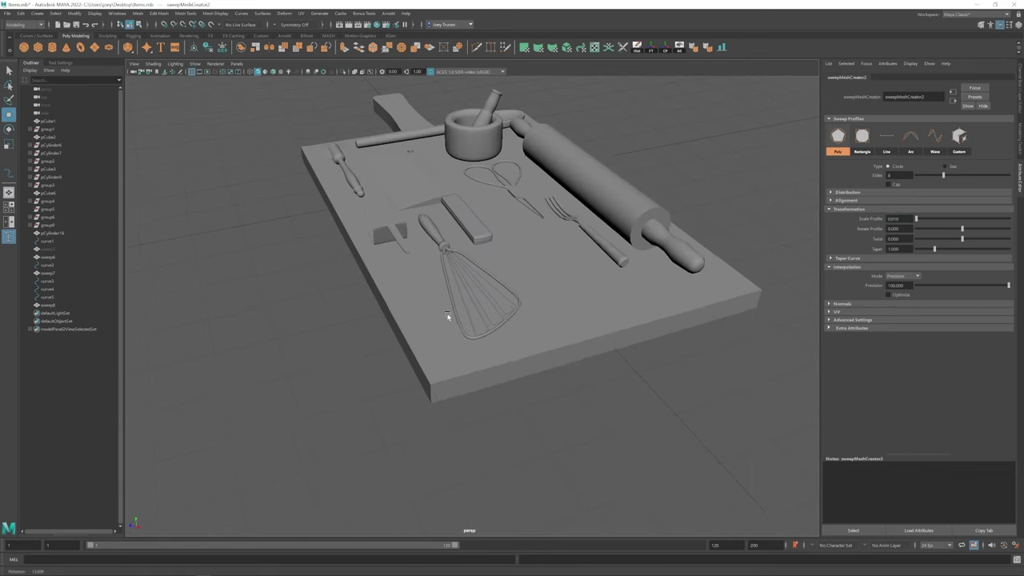
pyautogui.click(509, 326)
pyautogui.click(37, 13)
pyautogui.click(56, 84)
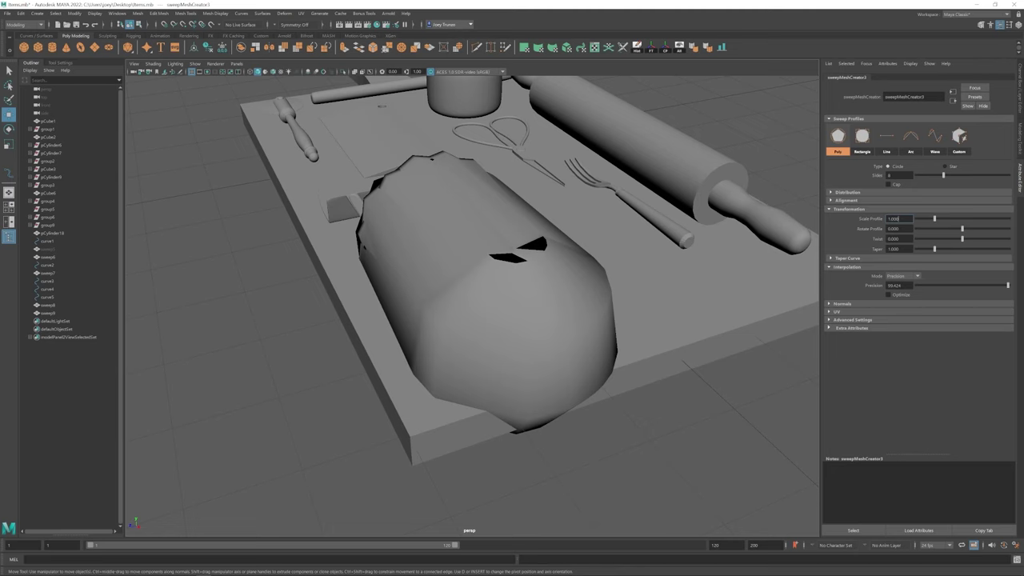
pyautogui.write('0.045')
pyautogui.press('Return')
pyautogui.press('Return')
pyautogui.press('f')
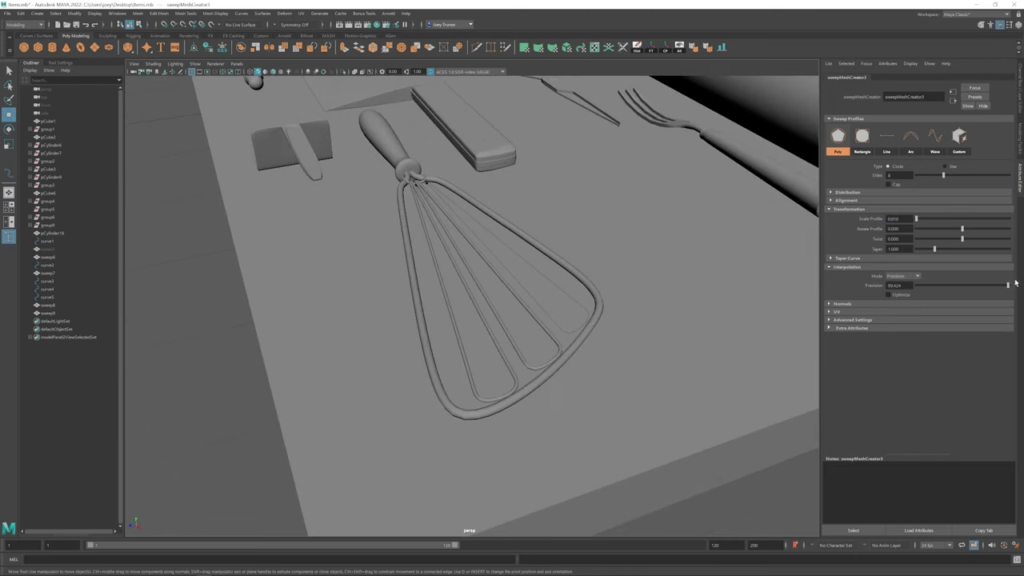
# - Sweep the third wire curve into a tube with profile scale 0.001
pyautogui.click(596, 300)
pyautogui.click(37, 14)
pyautogui.click(48, 143)
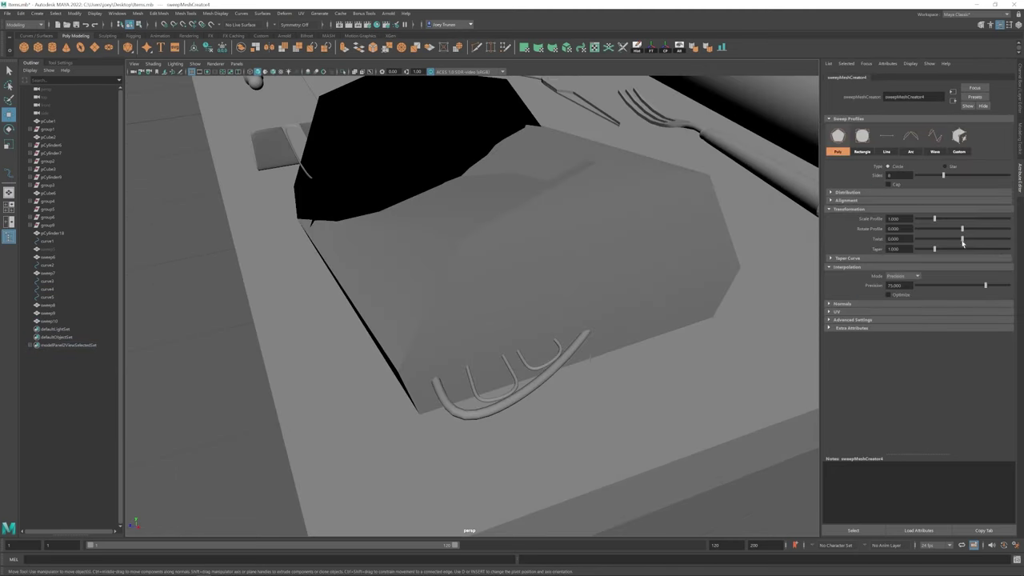
pyautogui.moveTo(938, 220); pyautogui.dragTo(918, 220)
pyautogui.write('1')
pyautogui.press('Return')
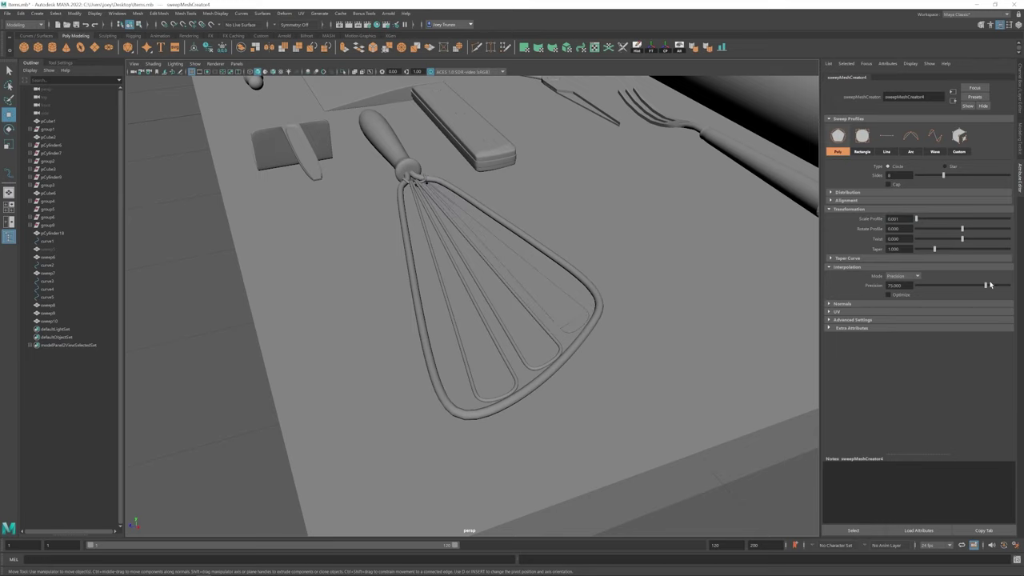
# - Select all whisk pieces, excluding the board, and group them
pyautogui.scroll(-5, 460, 333)
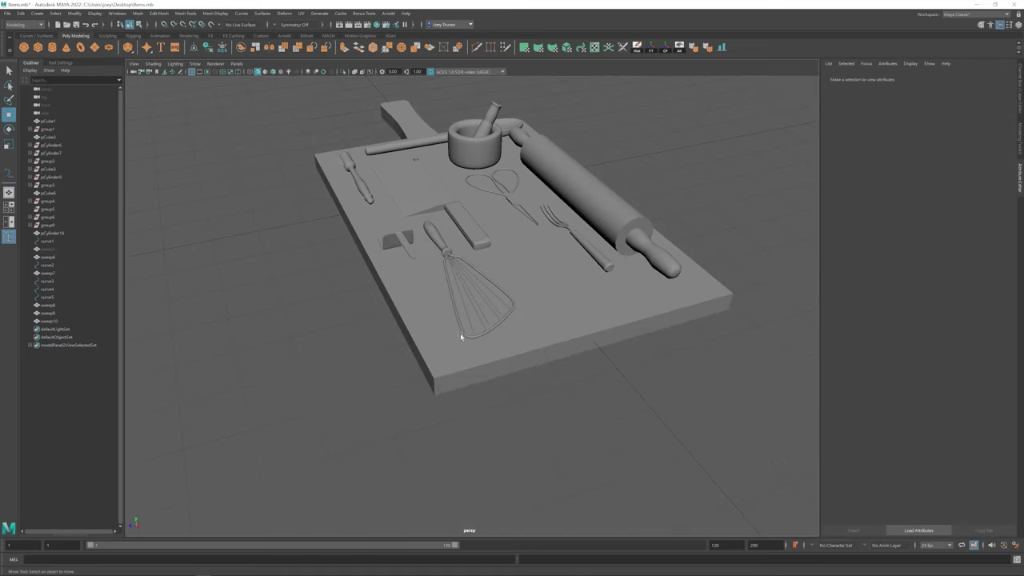
pyautogui.keyDown('alt'); pyautogui.moveTo(460, 333); pyautogui.dragTo(486, 320); pyautogui.keyUp('alt')
pyautogui.keyDown('alt'); pyautogui.moveTo(444, 284); pyautogui.dragTo(604, 316); pyautogui.keyUp('alt')
pyautogui.click(475, 280)
pyautogui.keyDown('ctrl'); pyautogui.click(476, 282); pyautogui.keyUp('ctrl')
pyautogui.hotkey('ctrl', 'g')
# - Scale the whisk group up to about 1.27
pyautogui.press('r')
pyautogui.hotkey('ctrl', 'z')
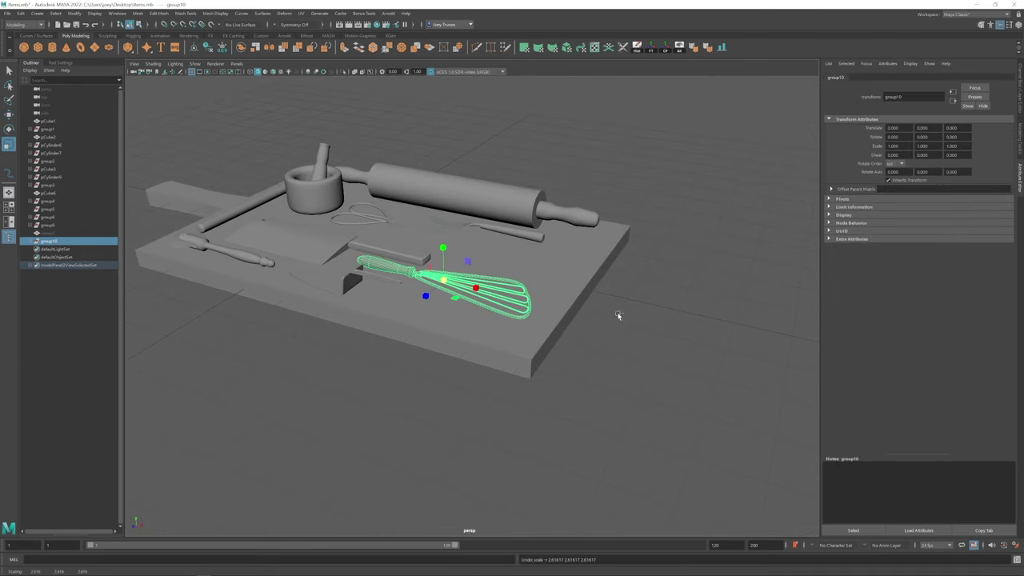
pyautogui.press('f')
pyautogui.click(652, 51)
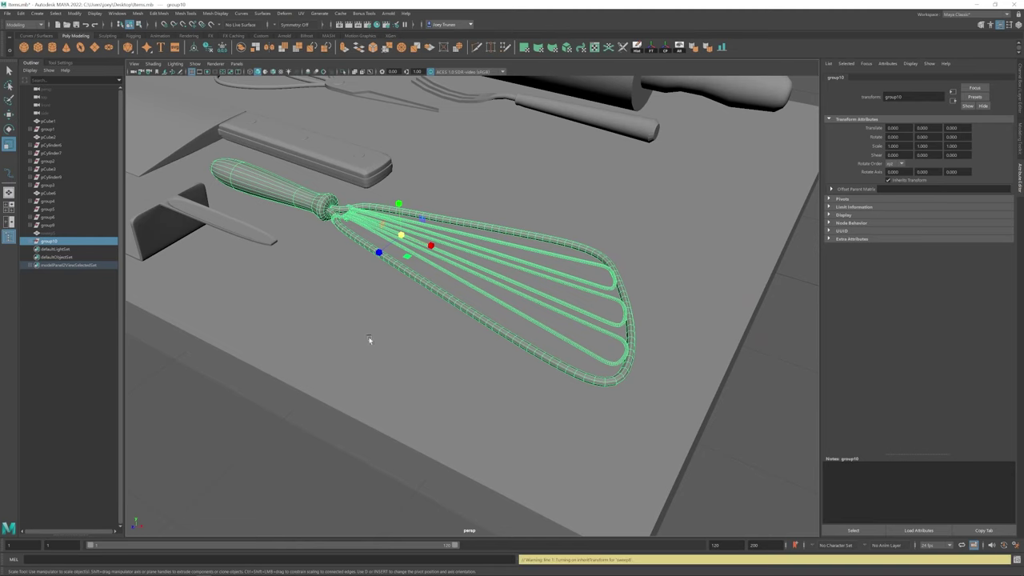
pyautogui.moveTo(401, 235); pyautogui.dragTo(513, 352)
pyautogui.scroll(-5, 483, 373)
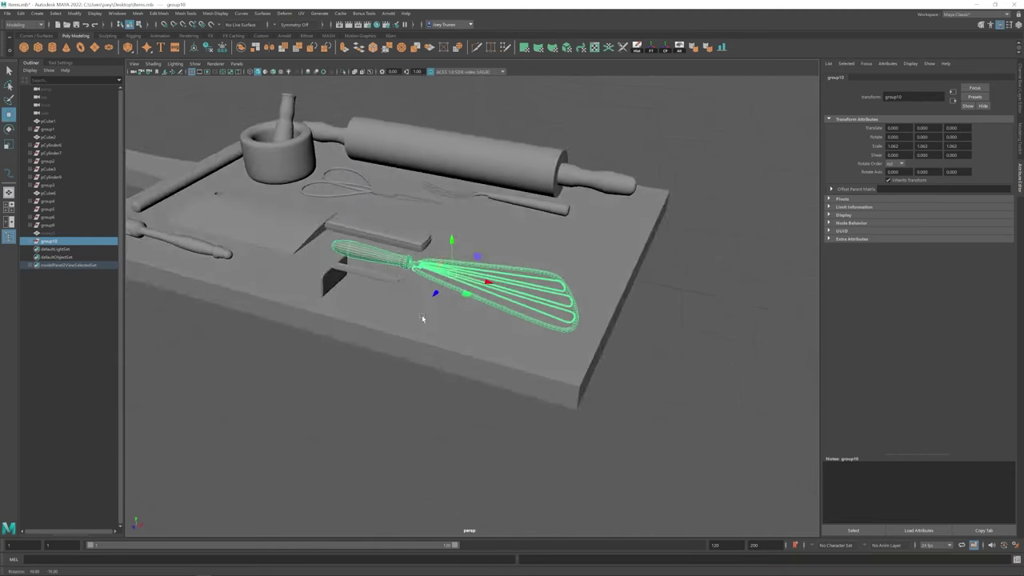
pyautogui.press('w')
pyautogui.press('r')
pyautogui.moveTo(457, 274); pyautogui.dragTo(480, 277)
pyautogui.keyDown('alt'); pyautogui.moveTo(480, 277); pyautogui.dragTo(449, 264); pyautogui.keyUp('alt')
pyautogui.scroll(-5, 332, 343)
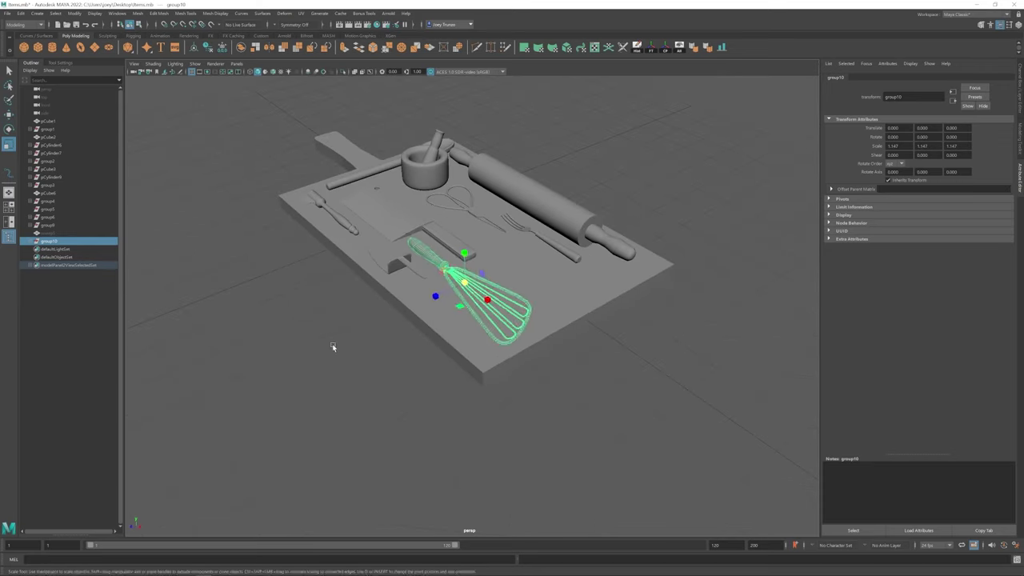
# - Select the fork's upper tine vertices and rotate them
pyautogui.click(332, 343)
pyautogui.keyDown('alt'); pyautogui.moveTo(332, 343); pyautogui.dragTo(497, 289); pyautogui.keyUp('alt')
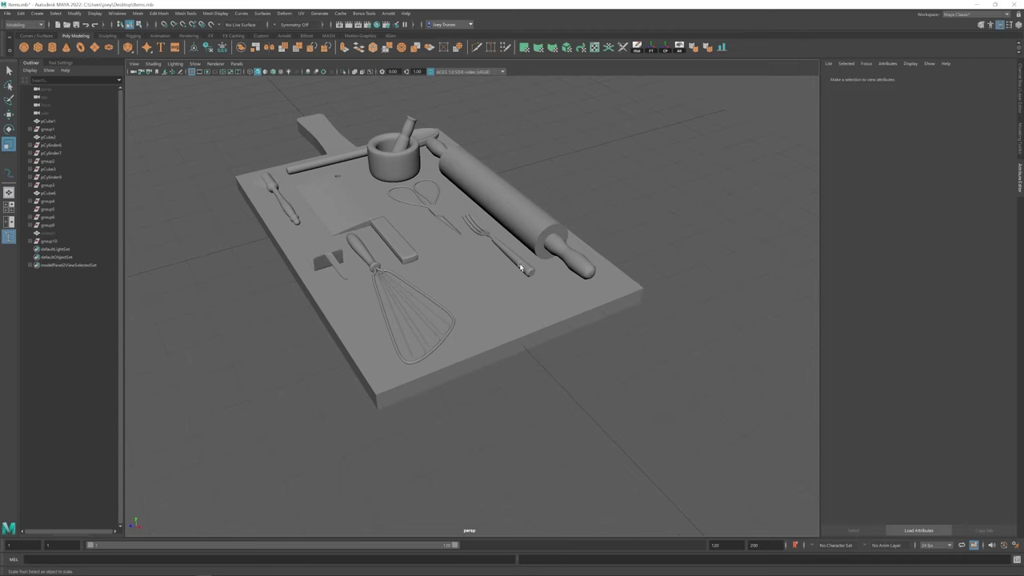
pyautogui.click(513, 260)
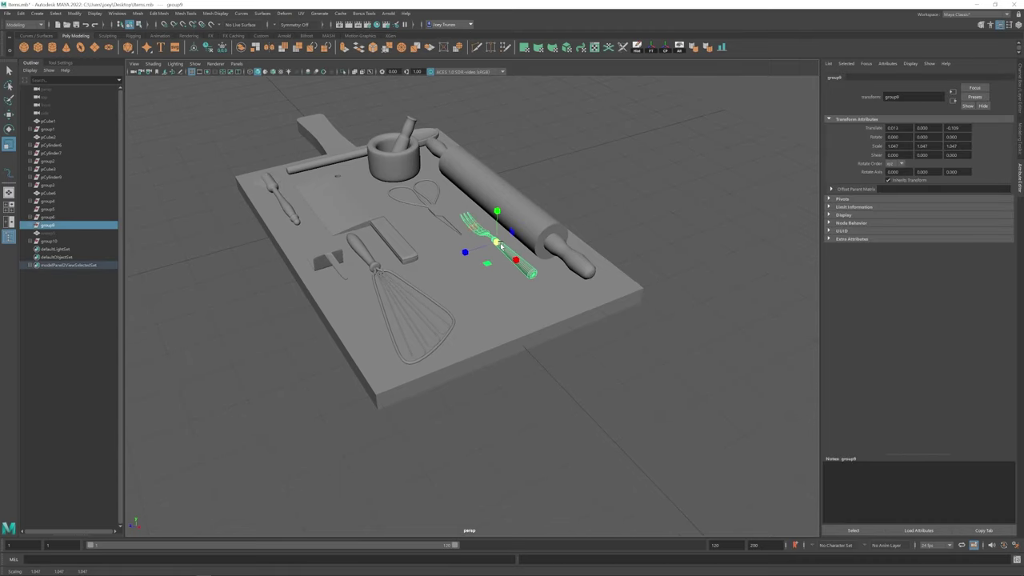
pyautogui.keyDown('alt'); pyautogui.moveTo(501, 245); pyautogui.dragTo(488, 296); pyautogui.keyUp('alt')
pyautogui.scroll(3, 484, 296)
pyautogui.press('w')
pyautogui.press('F8')
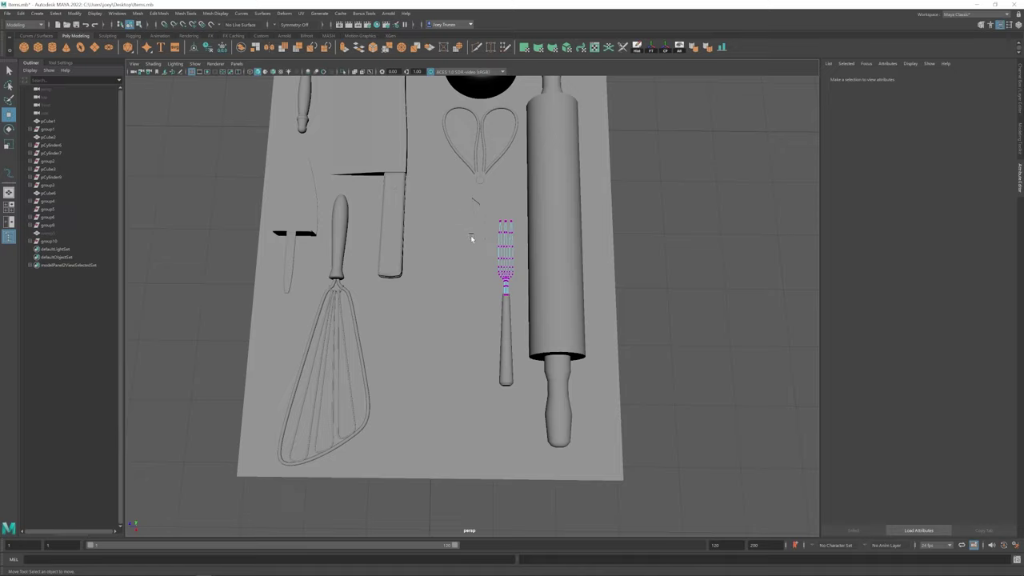
pyautogui.moveTo(471, 238); pyautogui.dragTo(480, 339)
pyautogui.press('e')
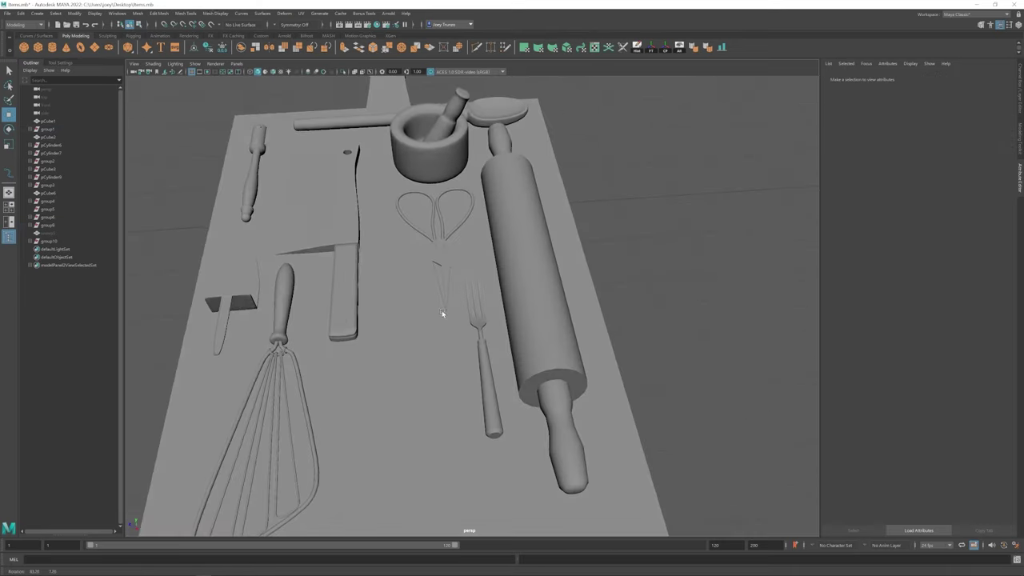
pyautogui.scroll(-5, 428, 318)
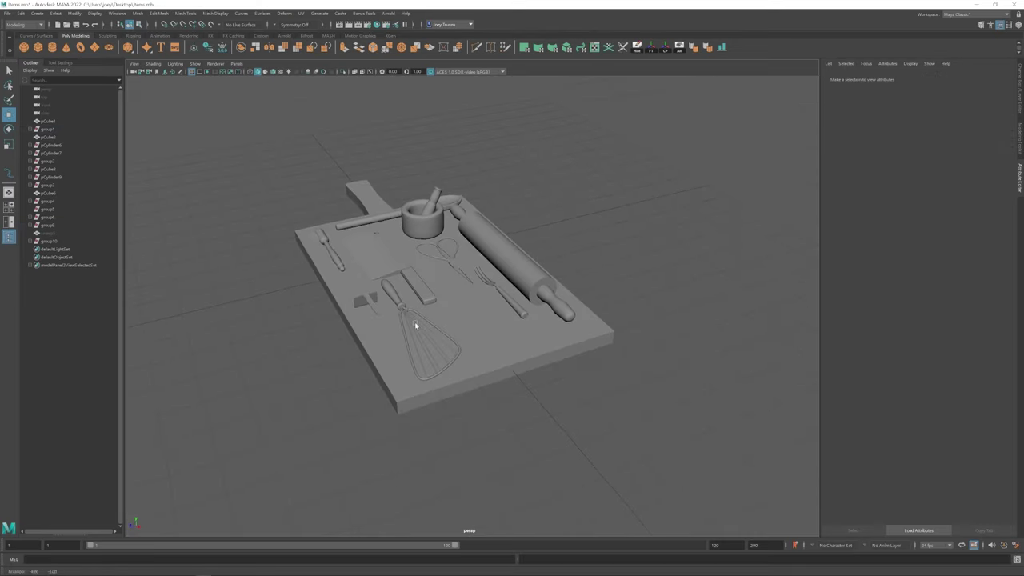
# - Select the scissors group and pull the view back over the board
pyautogui.click(457, 274)
pyautogui.press('Up')
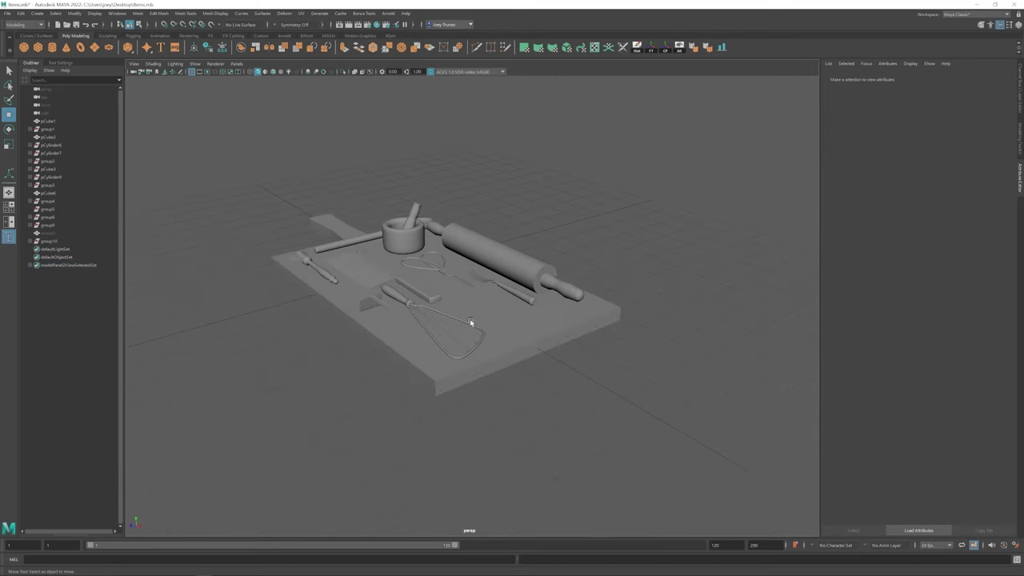
pyautogui.keyDown('alt'); pyautogui.moveTo(469, 323); pyautogui.dragTo(416, 304); pyautogui.keyUp('alt')
pyautogui.keyDown('alt'); pyautogui.moveTo(416, 304); pyautogui.dragTo(319, 238, button='right'); pyautogui.keyUp('alt')
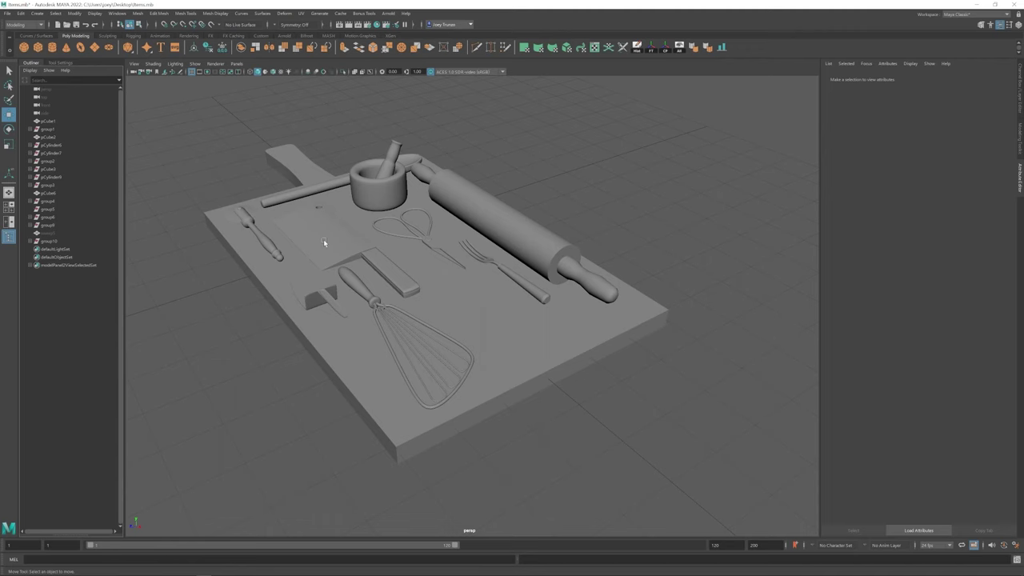
pyautogui.click(363, 14)
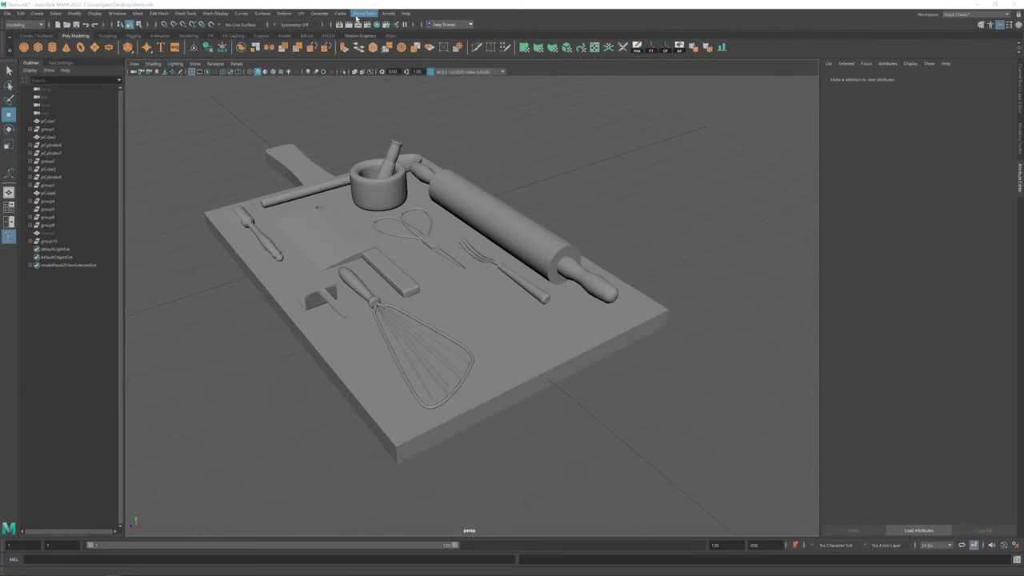
# - Create a trial spiral curve from Bonus Tools and view it from the side
pyautogui.click(363, 13)
pyautogui.moveTo(376, 38)
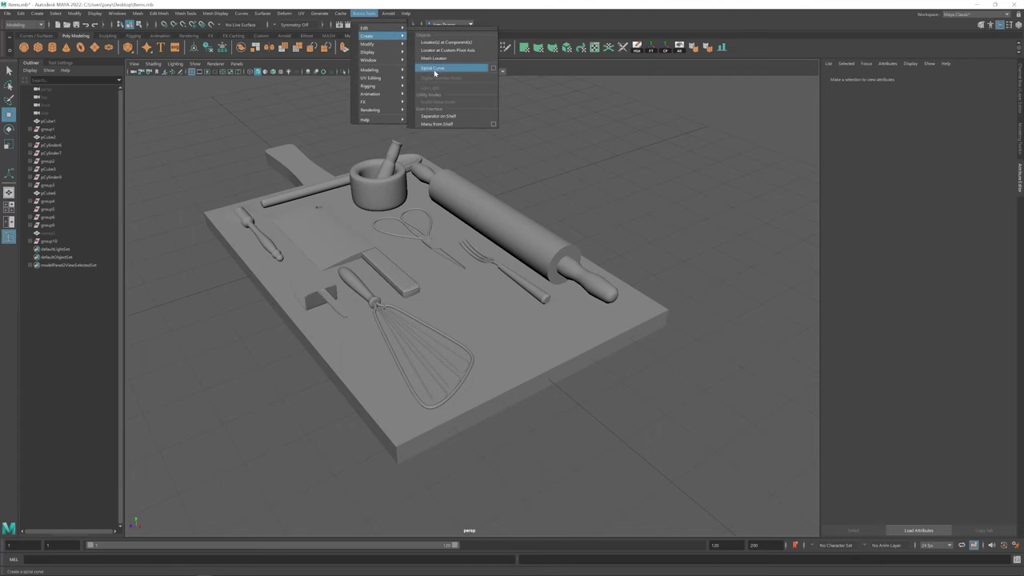
pyautogui.click(438, 70)
pyautogui.scroll(-5, 427, 227)
pyautogui.keyDown('alt'); pyautogui.moveTo(420, 337); pyautogui.dragTo(736, 184); pyautogui.keyUp('alt')
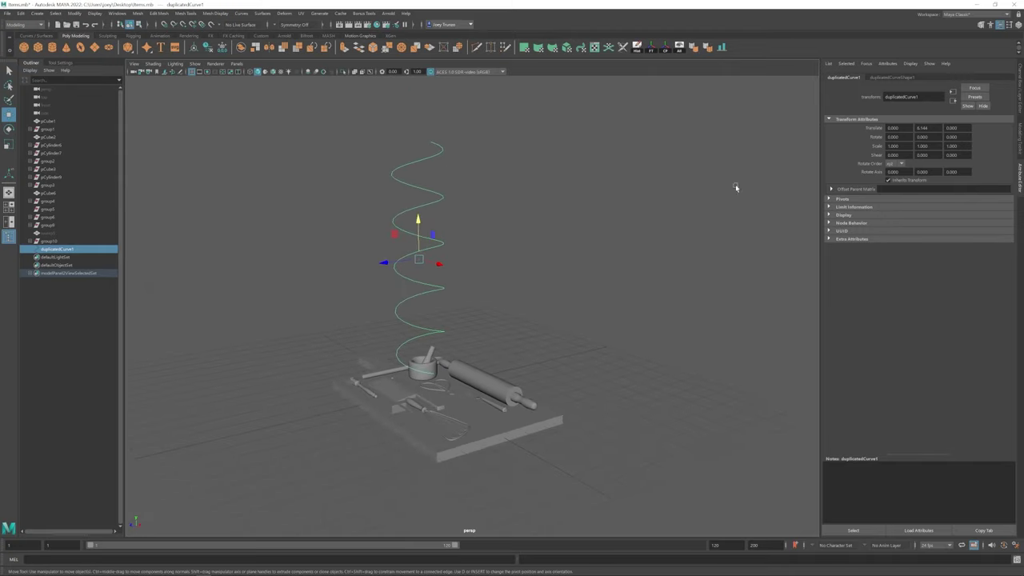
pyautogui.click(414, 163)
# - Replace the spiral with one of height 10, radius 1.1074 and 5 rounds
pyautogui.click(364, 12)
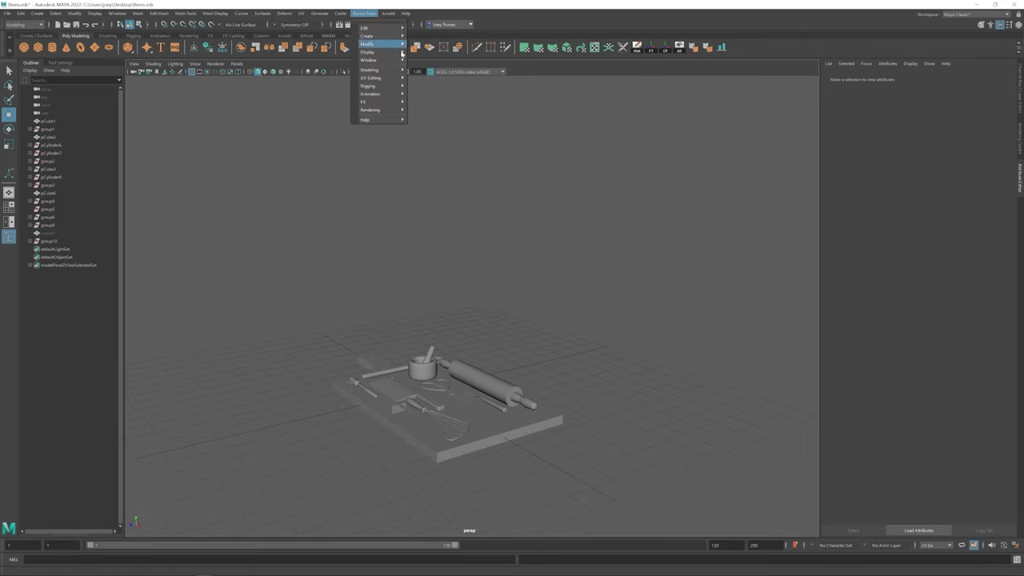
pyautogui.moveTo(390, 33)
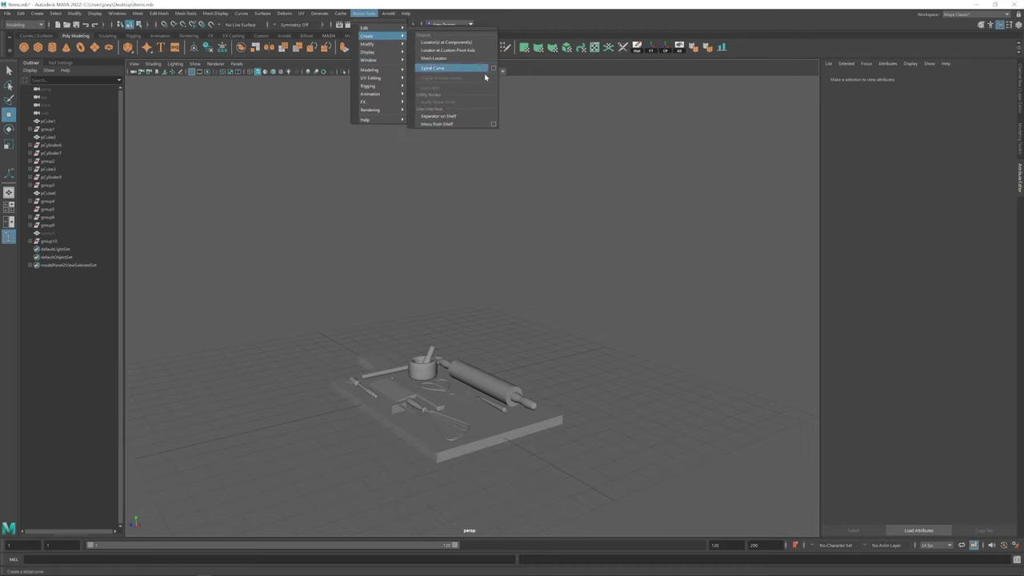
pyautogui.click(494, 69)
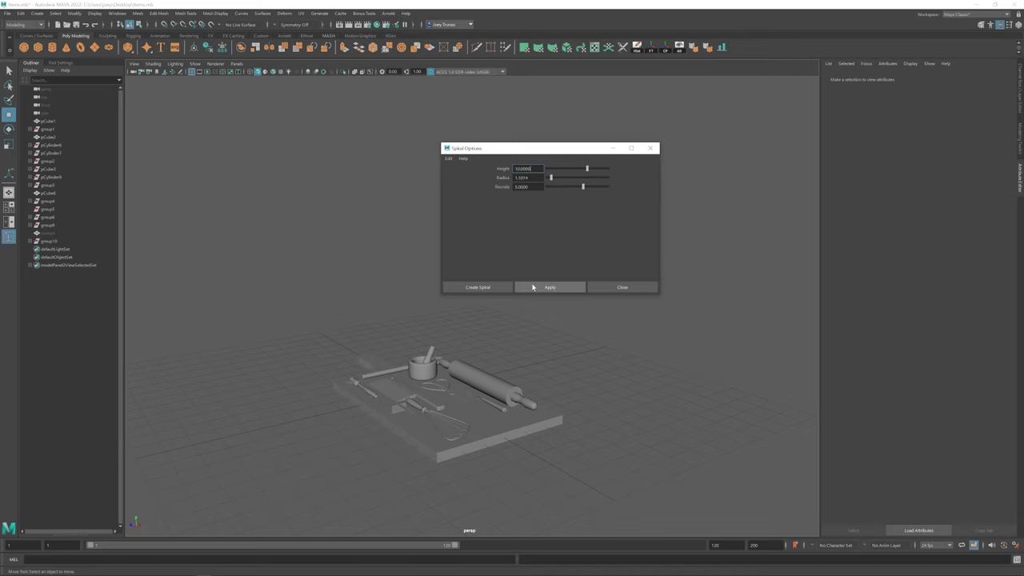
pyautogui.click(505, 287)
pyautogui.keyDown('alt'); pyautogui.moveTo(483, 313); pyautogui.dragTo(469, 178); pyautogui.keyUp('alt')
pyautogui.press('Delete')
pyautogui.click(256, 18)
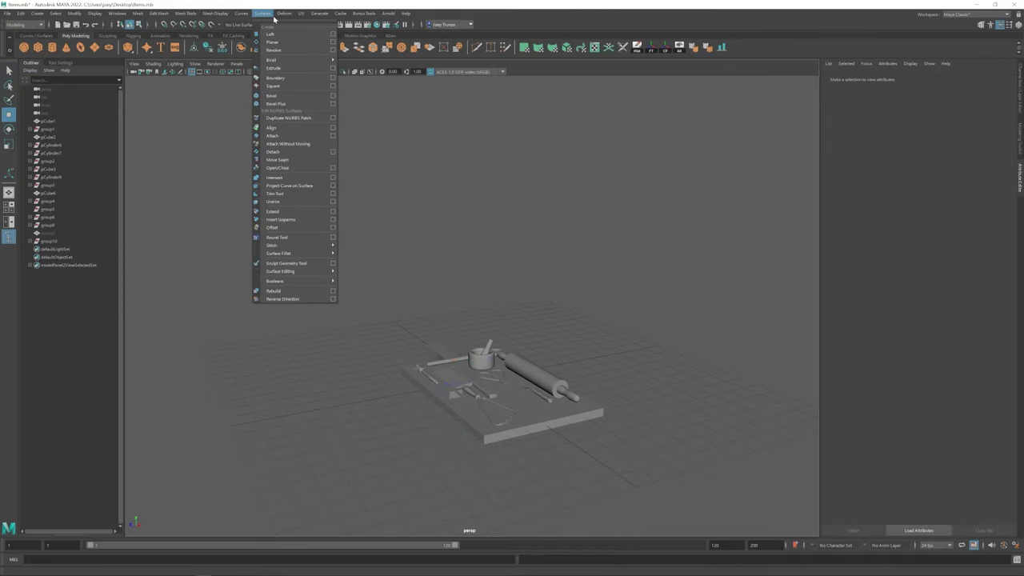
pyautogui.moveTo(376, 36)
pyautogui.click(494, 71)
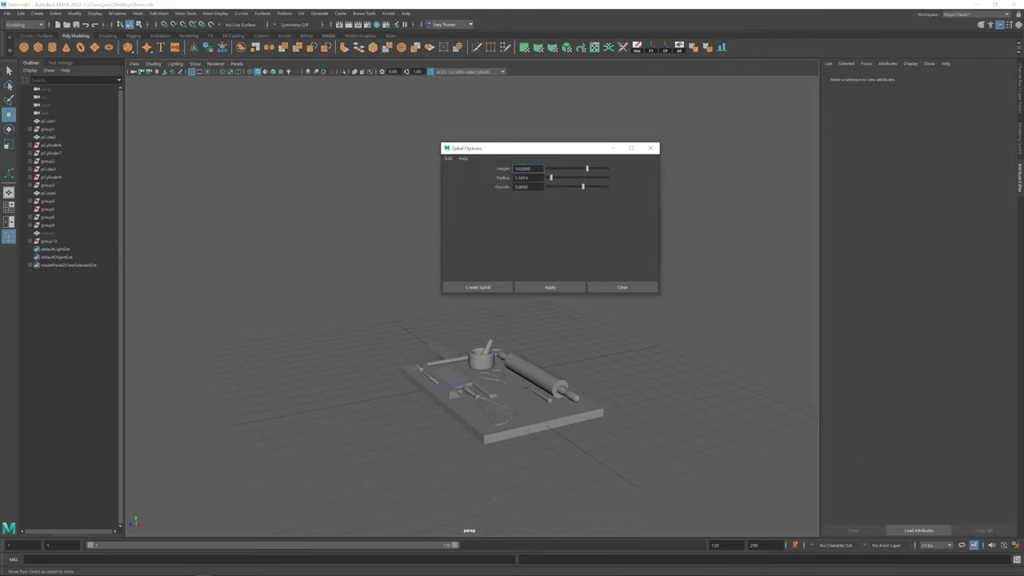
pyautogui.click(478, 286)
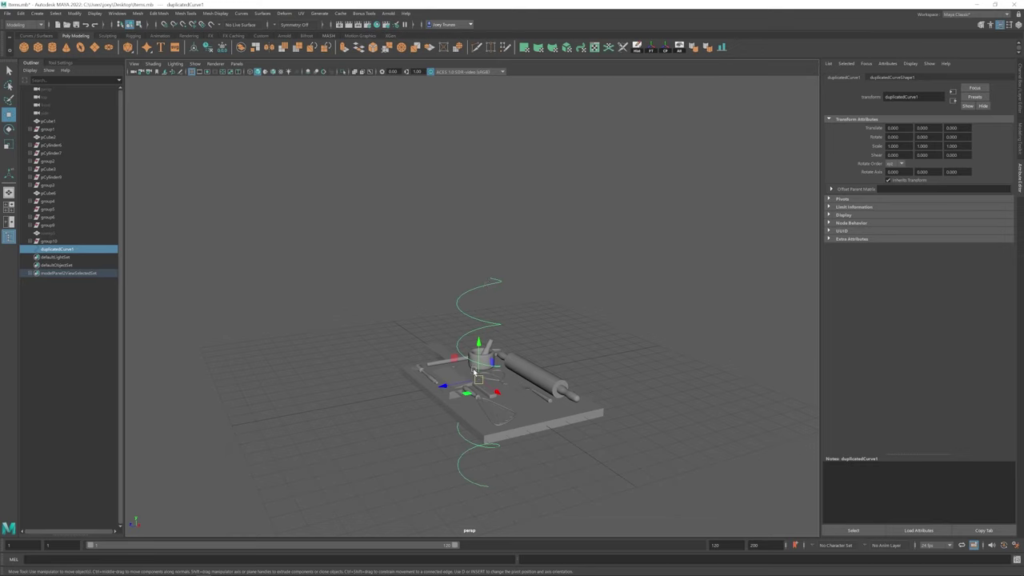
# - Lift the spiral above the board, try a Sweep Mesh on it, then undo back to the bare curve
pyautogui.moveTo(480, 336); pyautogui.dragTo(480, 171)
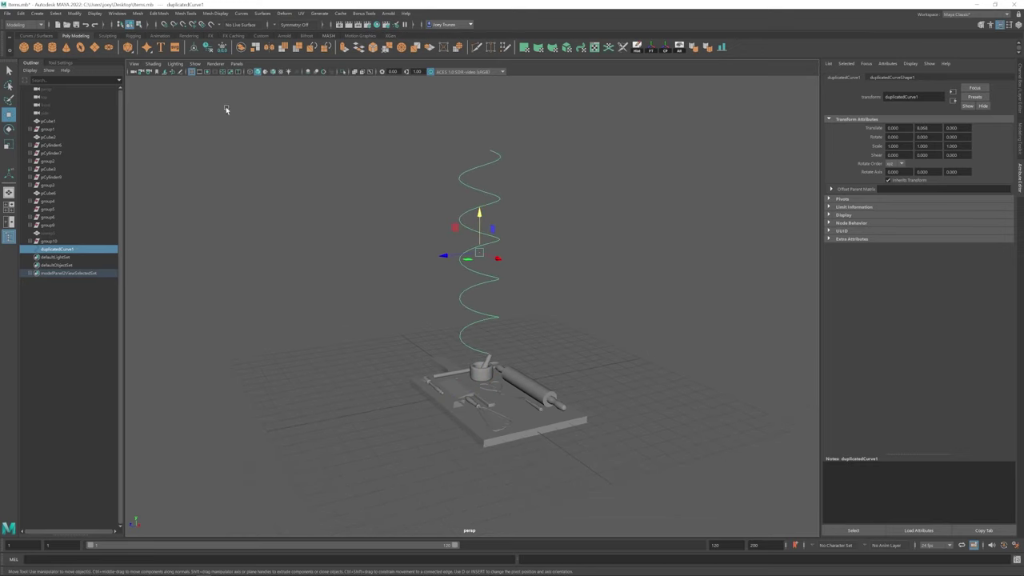
pyautogui.click(20, 13)
pyautogui.click(80, 85)
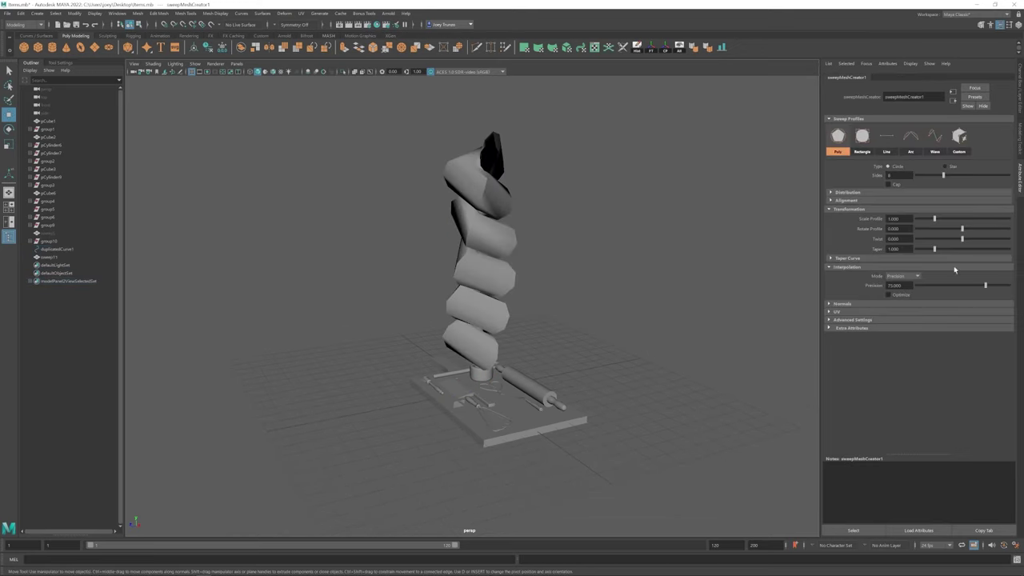
pyautogui.moveTo(985, 285); pyautogui.dragTo(1004, 286)
pyautogui.moveTo(931, 225); pyautogui.dragTo(926, 222)
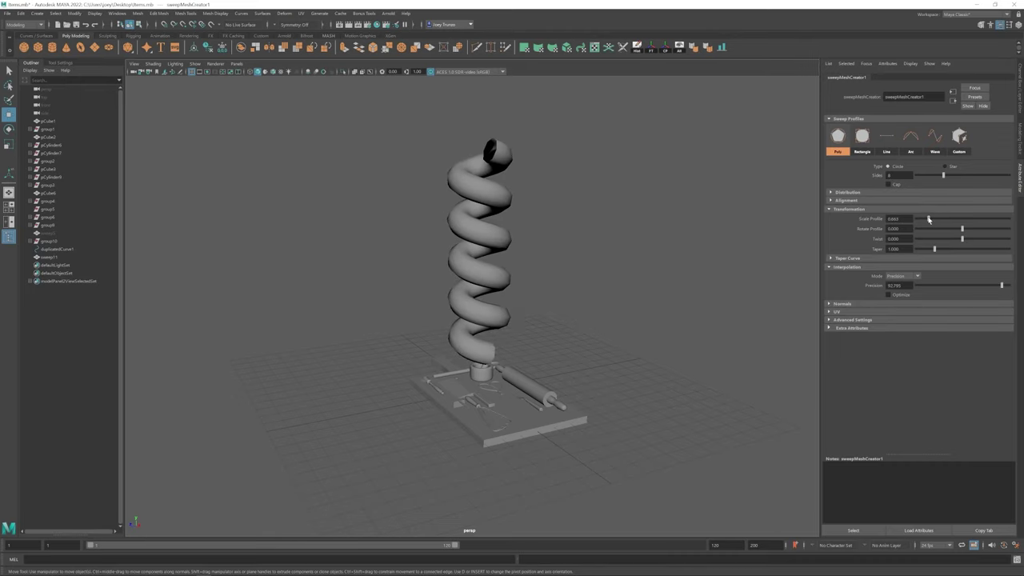
pyautogui.scroll(-3, 521, 272)
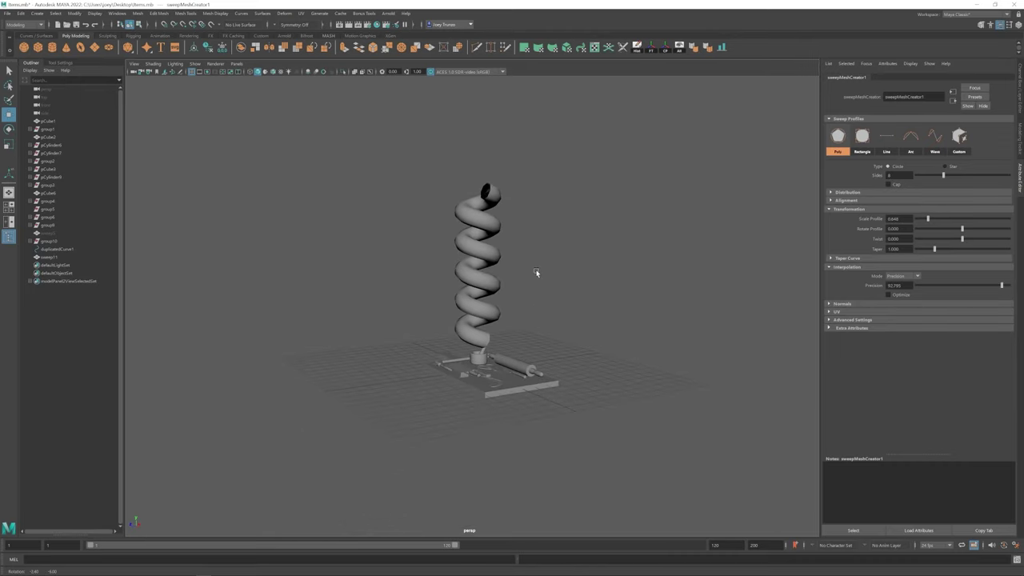
pyautogui.scroll(2, 541, 280)
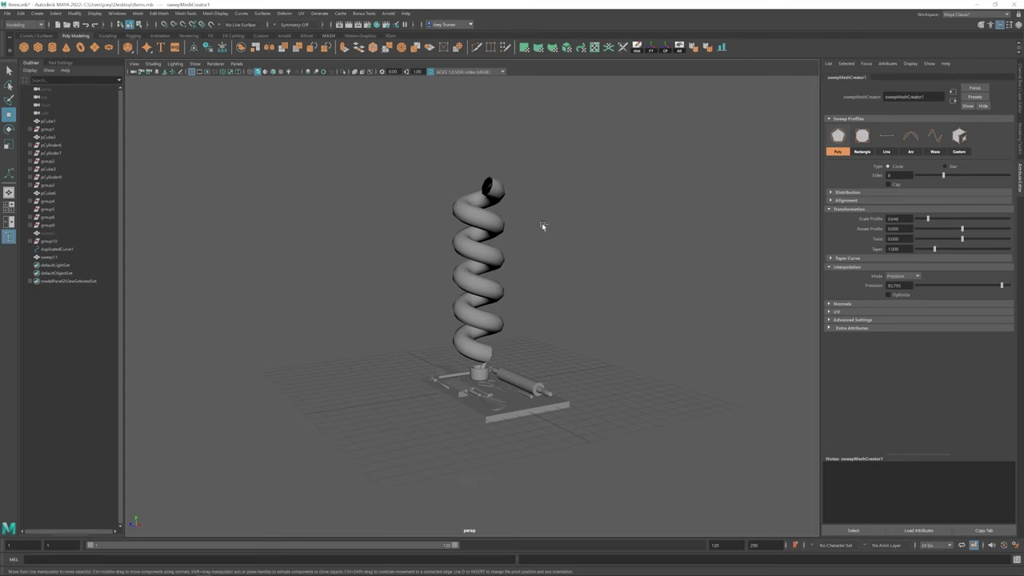
pyautogui.hotkey('ctrl', 'z')
pyautogui.hotkey('ctrl', 'z')
pyautogui.hotkey('ctrl', 'z')
pyautogui.hotkey('ctrl', 'z')
pyautogui.hotkey('ctrl', 'z')
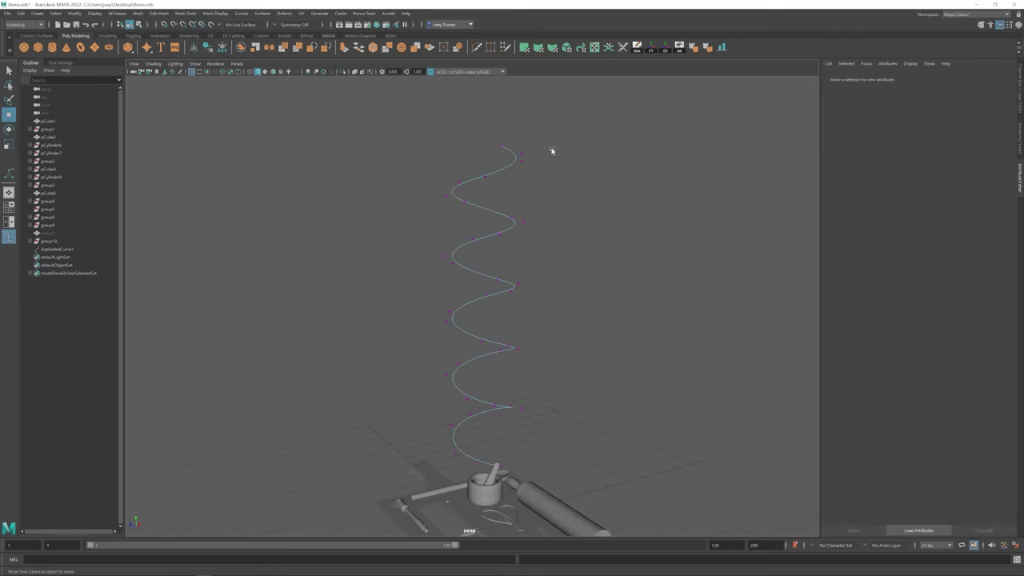
pyautogui.hotkey('ctrl', 'z')
pyautogui.hotkey('ctrl', 'z')
pyautogui.hotkey('ctrl', 'z')
# - In the four-view layout, scale the selected end CVs inward in the top view
pyautogui.press('e')
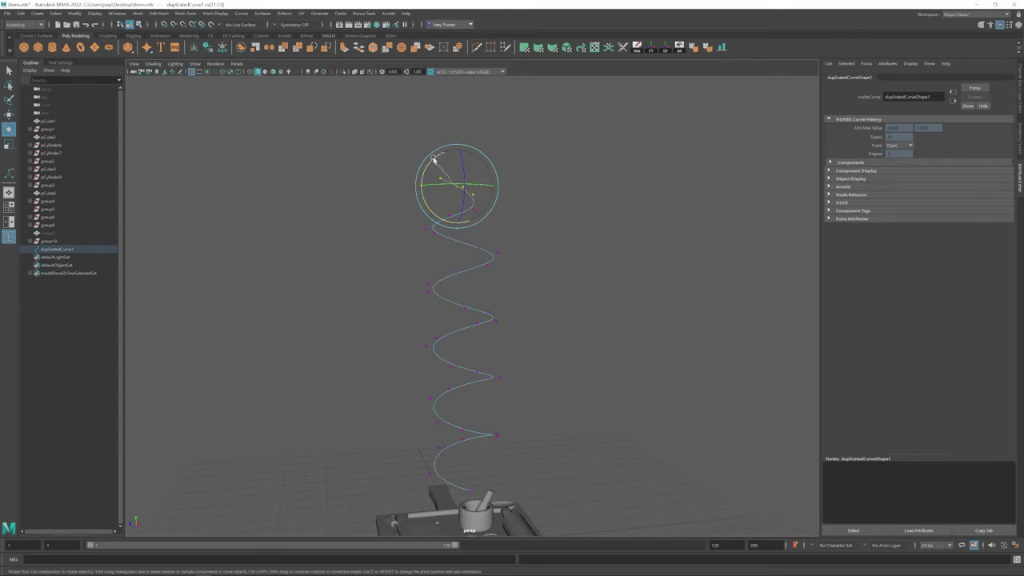
pyautogui.keyDown('alt'); pyautogui.moveTo(483, 144); pyautogui.dragTo(494, 249); pyautogui.keyUp('alt')
pyautogui.press('w')
pyautogui.press('space')
pyautogui.press('f')
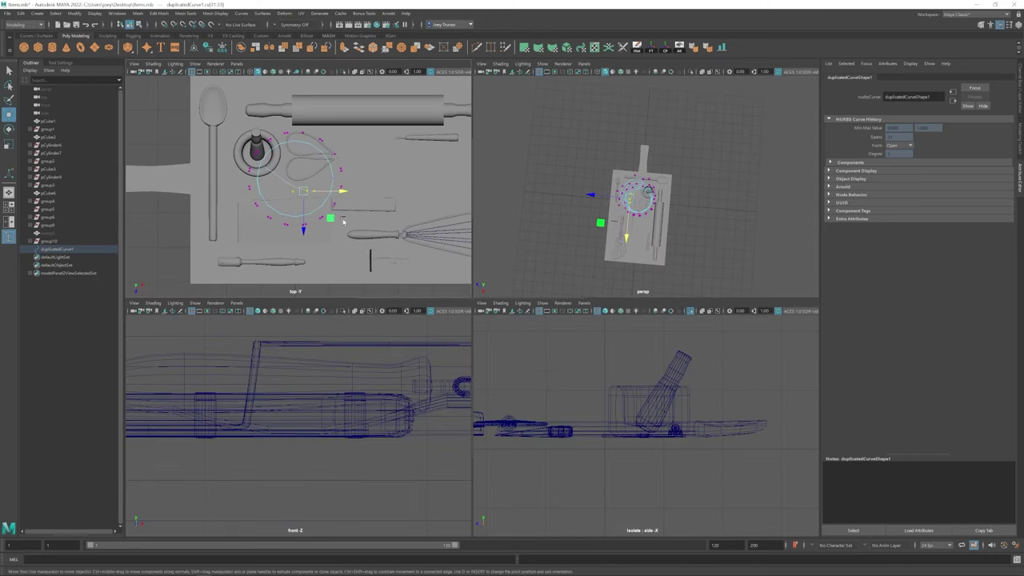
pyautogui.press('r')
pyautogui.moveTo(336, 193); pyautogui.dragTo(317, 190)
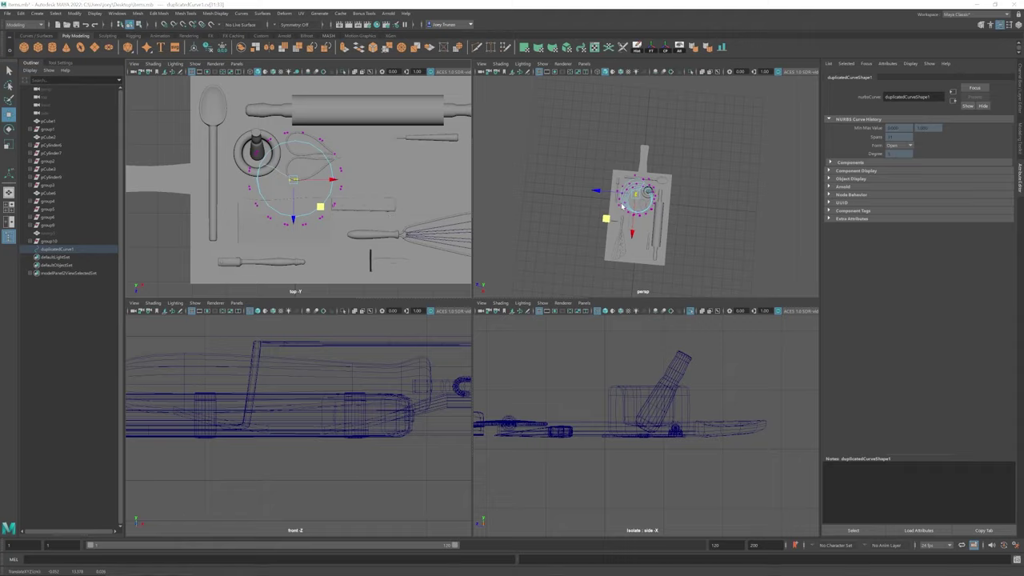
# - Check the reshaped spiral tip from several angles and box-select the helix curve again
pyautogui.press('space')
pyautogui.keyDown('alt'); pyautogui.moveTo(622, 206); pyautogui.dragTo(536, 231); pyautogui.keyUp('alt')
pyautogui.press('w')
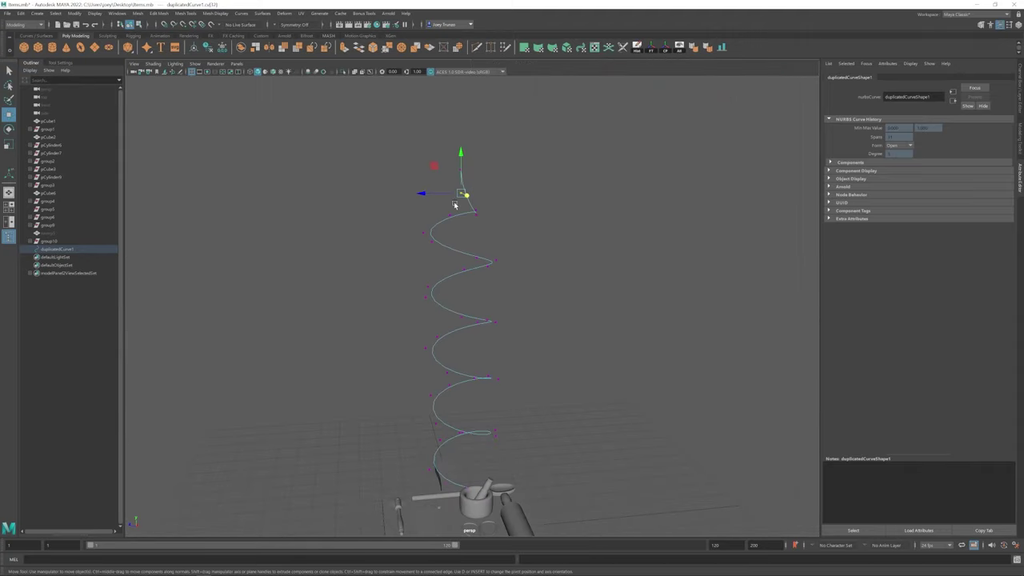
pyautogui.press('r')
pyautogui.keyDown('alt'); pyautogui.moveTo(455, 205); pyautogui.dragTo(493, 310); pyautogui.keyUp('alt')
pyautogui.press('w')
pyautogui.press('e')
pyautogui.press('w')
pyautogui.press('space')
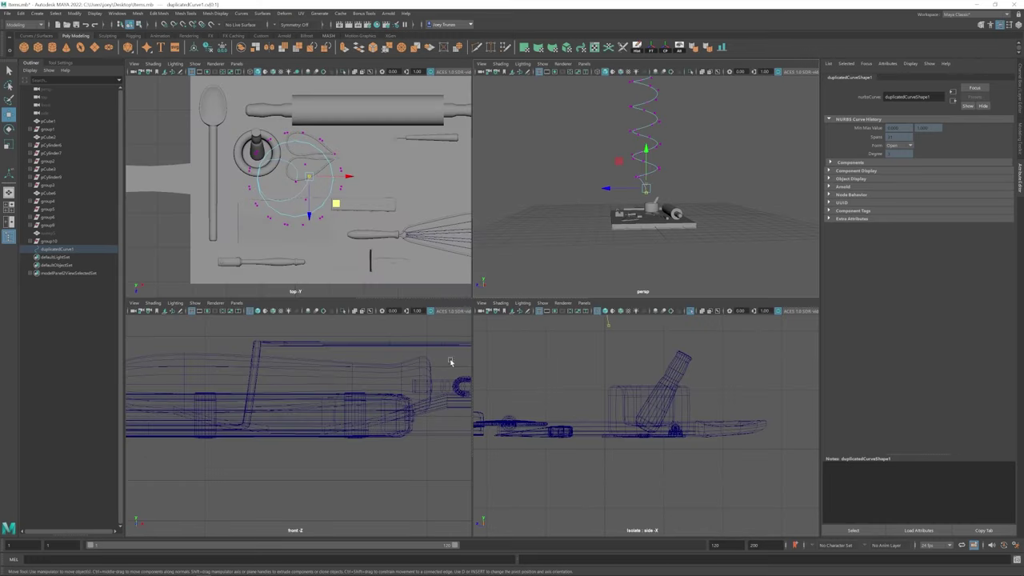
pyautogui.press('space')
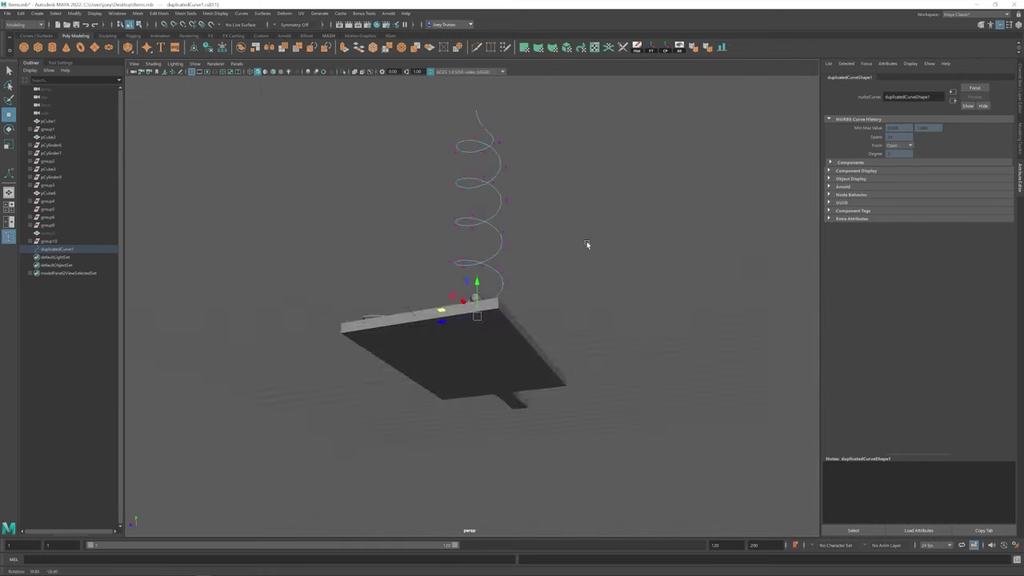
pyautogui.keyDown('alt'); pyautogui.moveTo(586, 241); pyautogui.dragTo(578, 307); pyautogui.keyUp('alt')
pyautogui.click(578, 307)
pyautogui.scroll(3, 560, 316)
pyautogui.moveTo(490, 320); pyautogui.dragTo(436, 268)
pyautogui.scroll(-5, 487, 240)
# - Sweep the spiral into a tube with profile scale 0.533, precision about 94.8 and taper 0.418
pyautogui.click(471, 227)
pyautogui.click(461, 257)
pyautogui.click(37, 12)
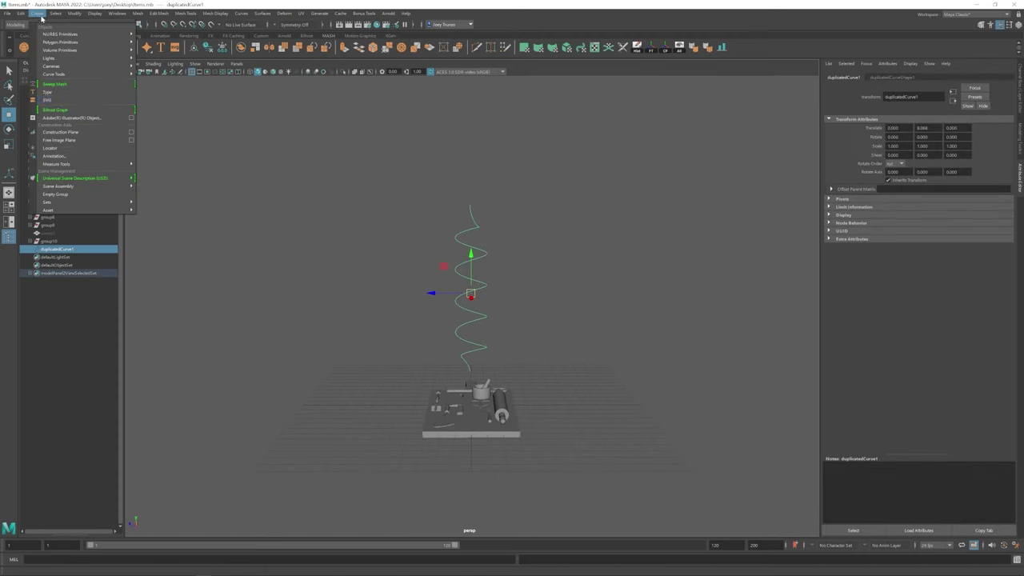
pyautogui.click(67, 84)
pyautogui.moveTo(936, 219); pyautogui.dragTo(926, 219)
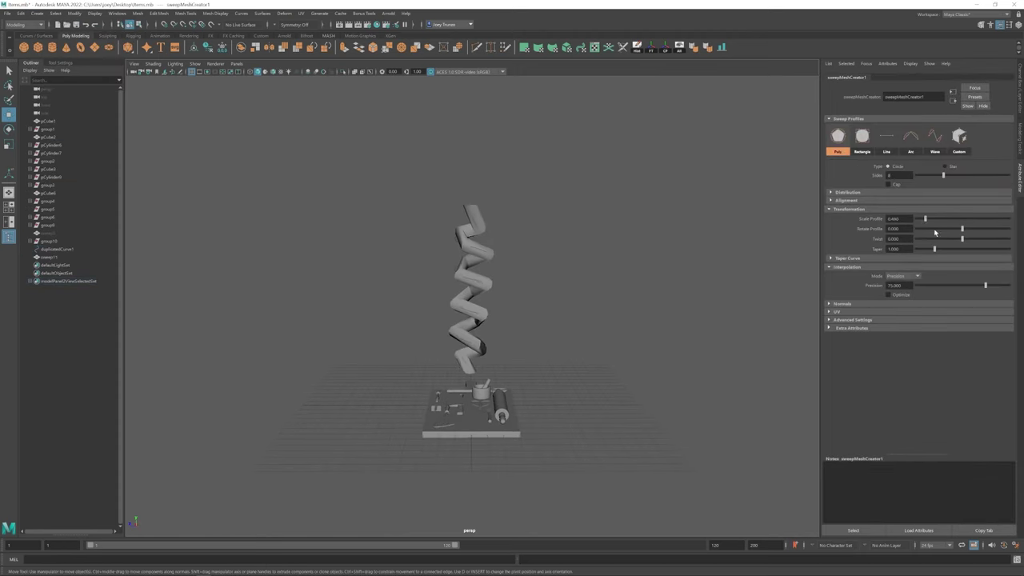
pyautogui.moveTo(980, 286); pyautogui.dragTo(1005, 286)
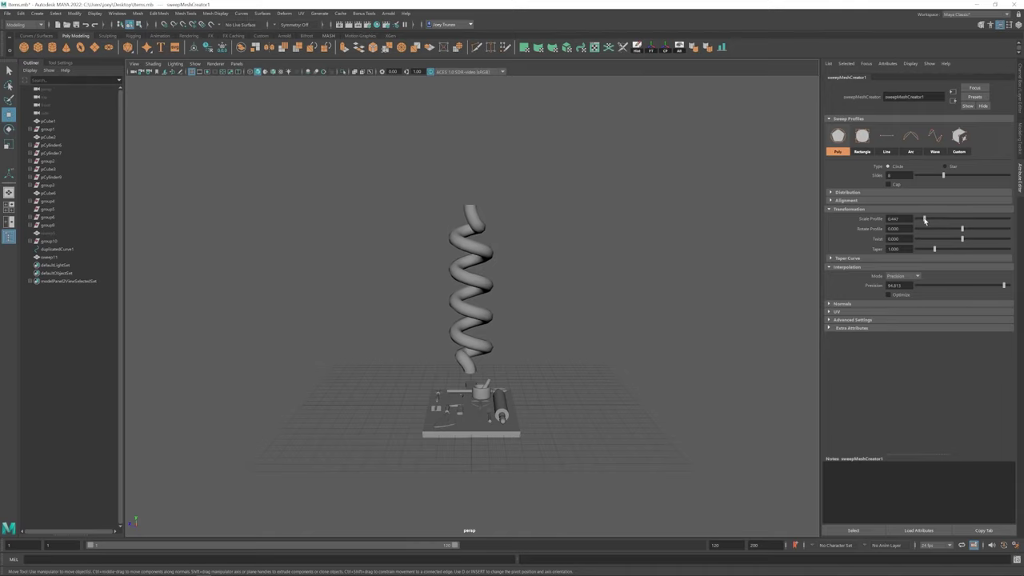
pyautogui.scroll(-3, 487, 297)
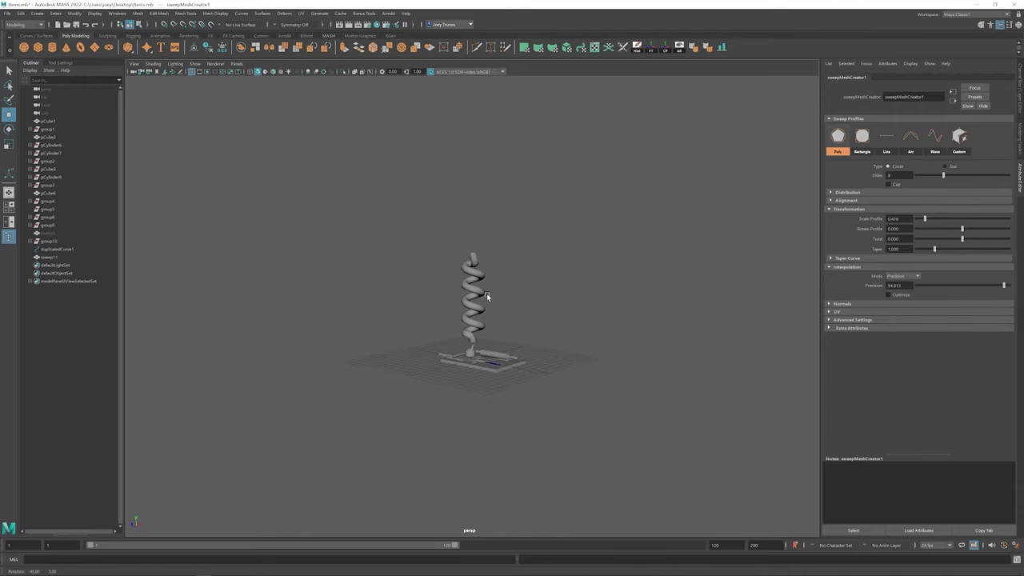
pyautogui.scroll(3, 487, 297)
pyautogui.keyDown('alt'); pyautogui.moveTo(486, 296); pyautogui.dragTo(616, 352); pyautogui.keyUp('alt')
pyautogui.moveTo(925, 221); pyautogui.dragTo(926, 221)
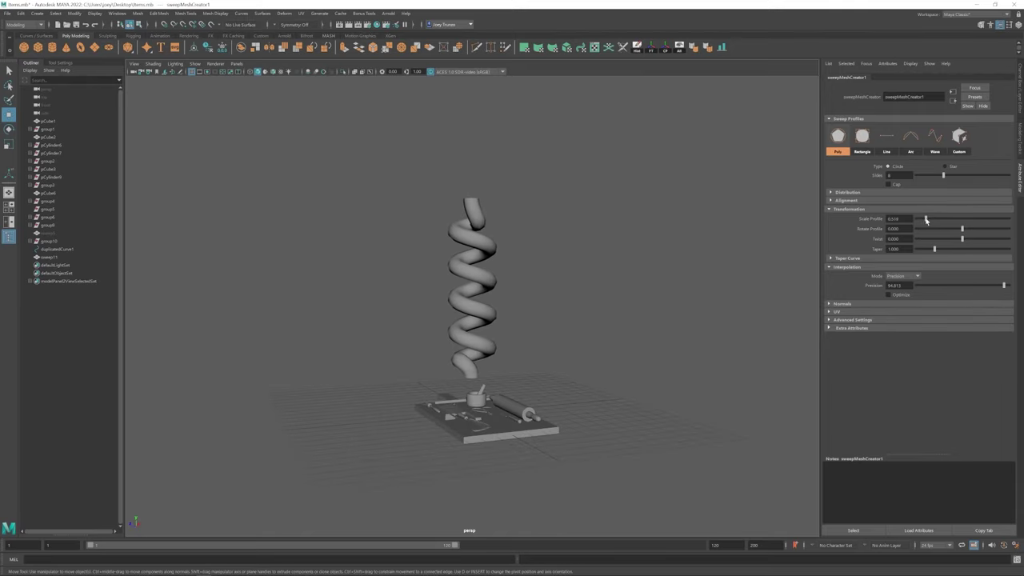
pyautogui.keyDown('alt'); pyautogui.moveTo(484, 304); pyautogui.dragTo(485, 274); pyautogui.keyUp('alt')
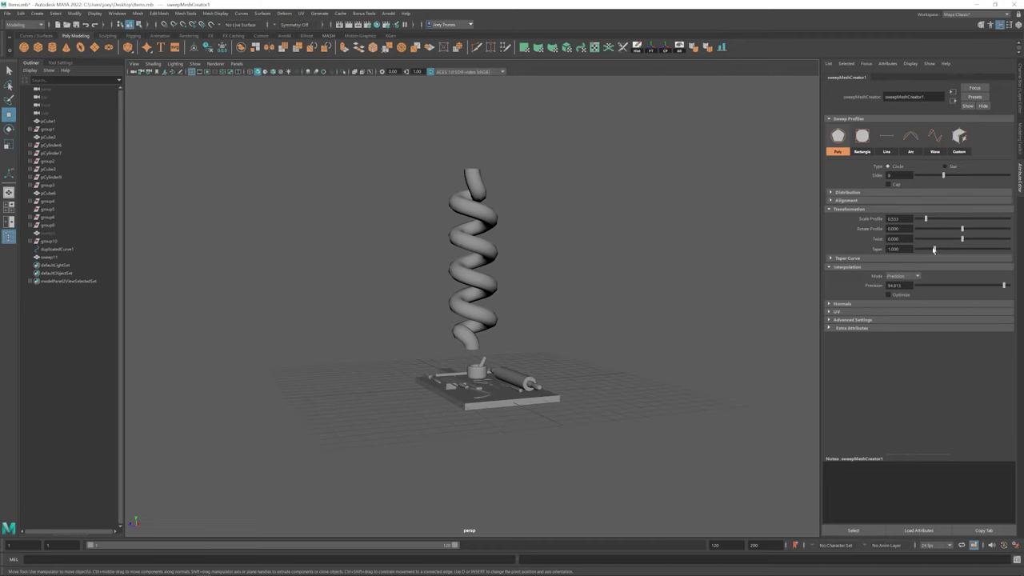
pyautogui.moveTo(934, 250); pyautogui.dragTo(925, 247)
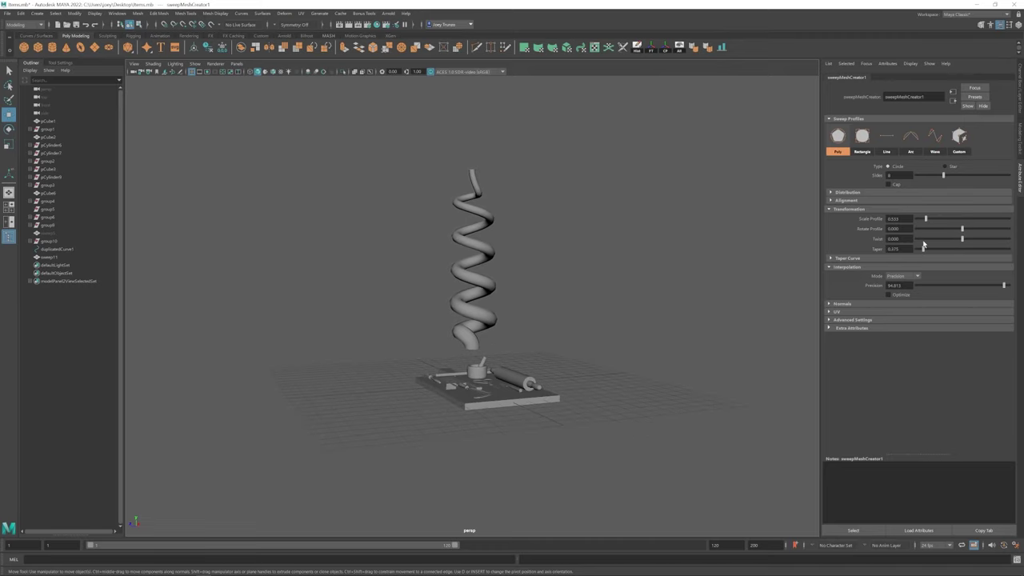
pyautogui.keyDown('alt'); pyautogui.moveTo(481, 208); pyautogui.dragTo(471, 210); pyautogui.keyUp('alt')
# - Reverse duplicatedCurve1's direction so the tube narrows downward, then reselect sweep11's creator settings
pyautogui.click(51, 249)
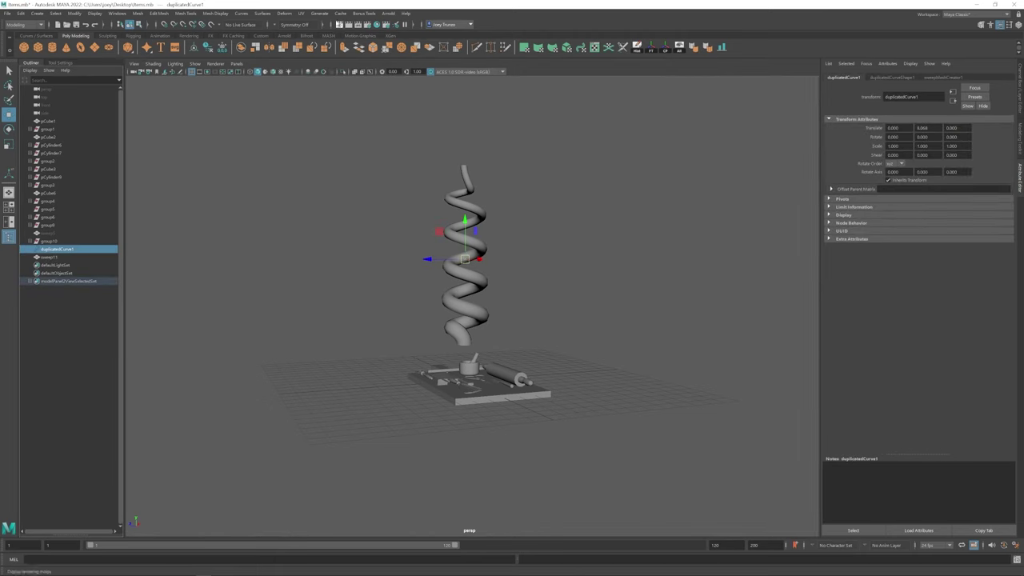
pyautogui.click(241, 14)
pyautogui.click(265, 270)
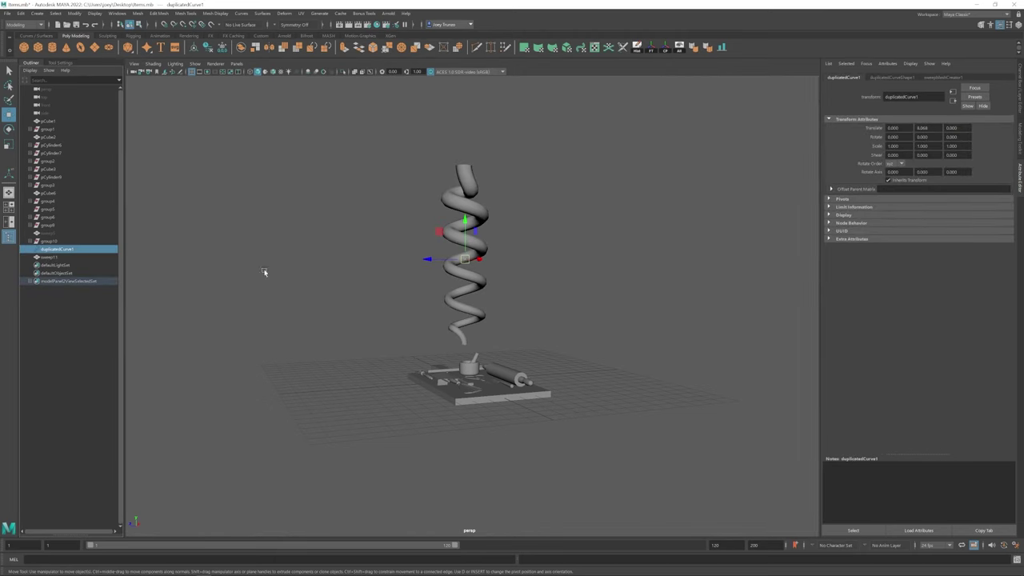
pyautogui.keyDown('alt'); pyautogui.moveTo(574, 286); pyautogui.dragTo(632, 272); pyautogui.keyUp('alt')
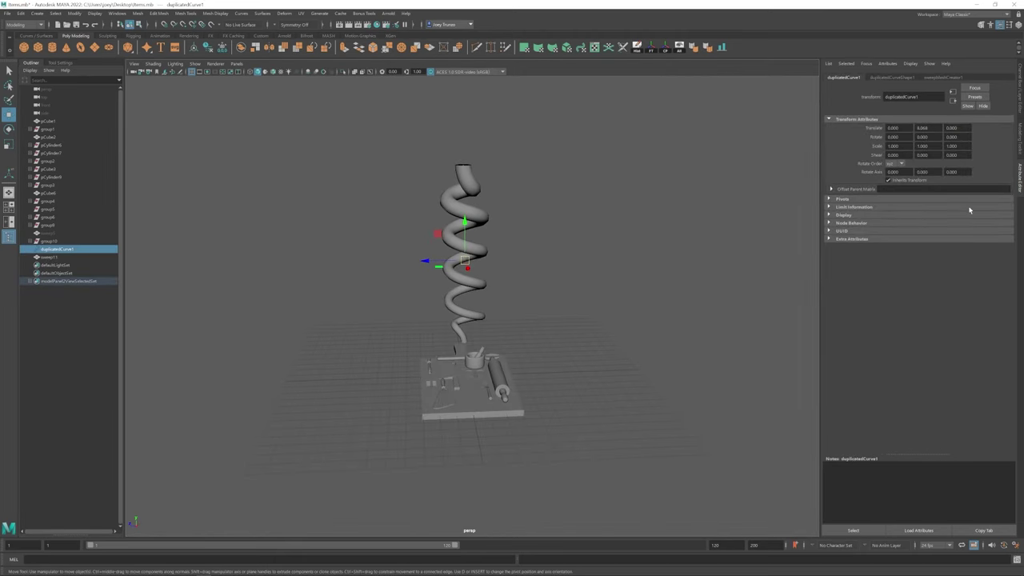
pyautogui.click(893, 78)
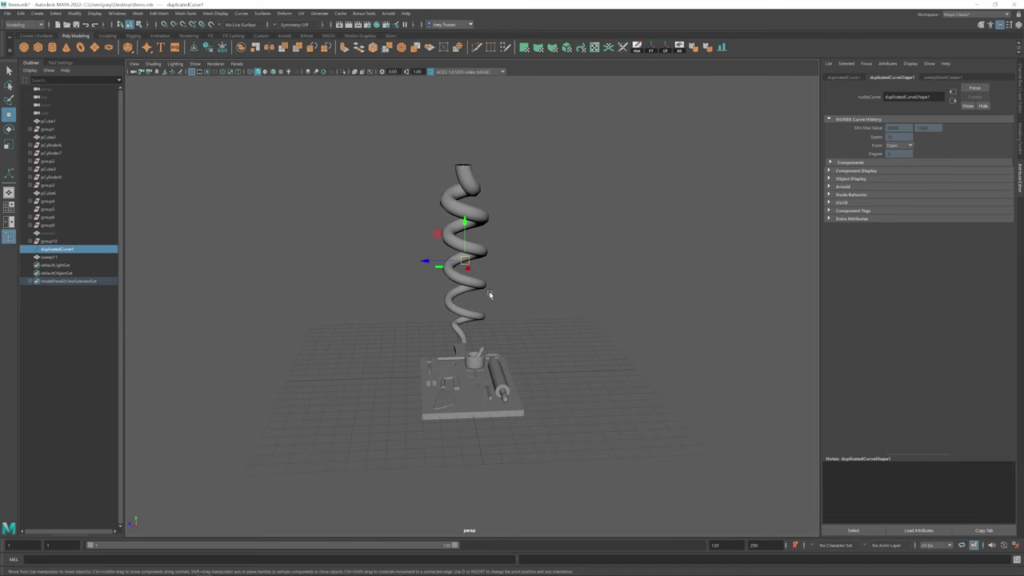
pyautogui.click(465, 286)
pyautogui.click(912, 77)
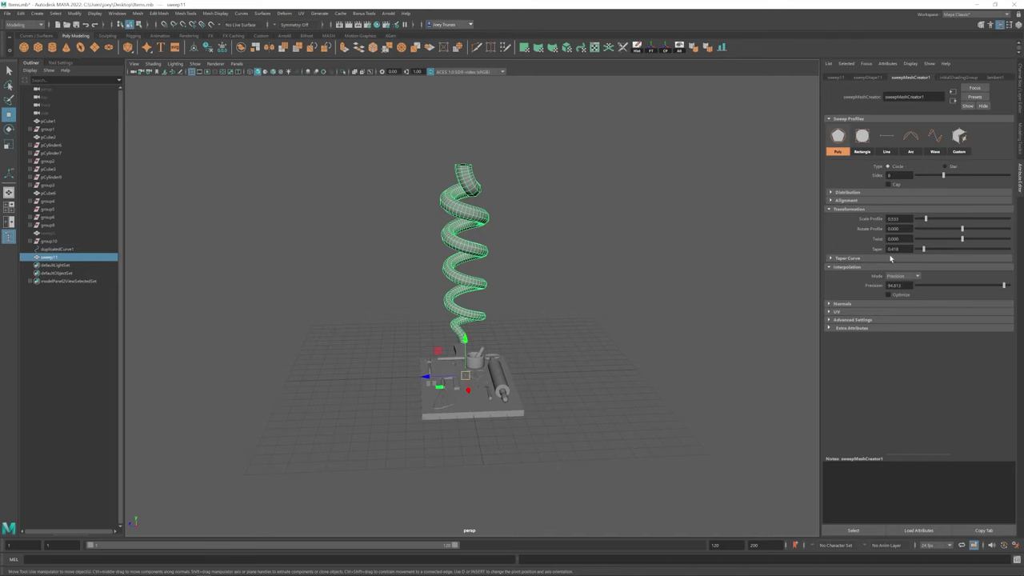
# - Expand sweep11's Taper Curve settings and orbit around the spiral to inspect it
pyautogui.click(833, 258)
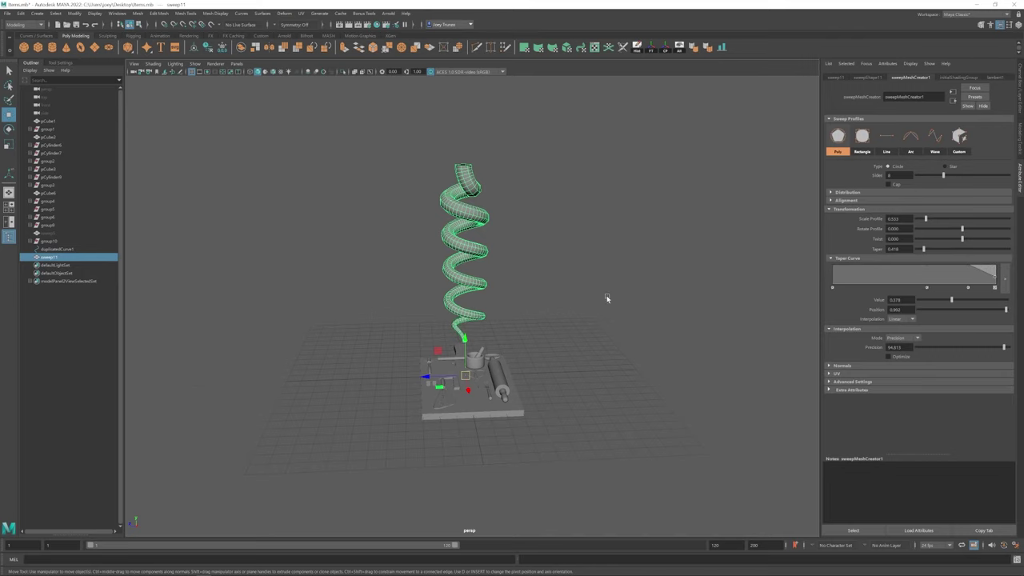
pyautogui.keyDown('alt'); pyautogui.moveTo(606, 299); pyautogui.dragTo(641, 301); pyautogui.keyUp('alt')
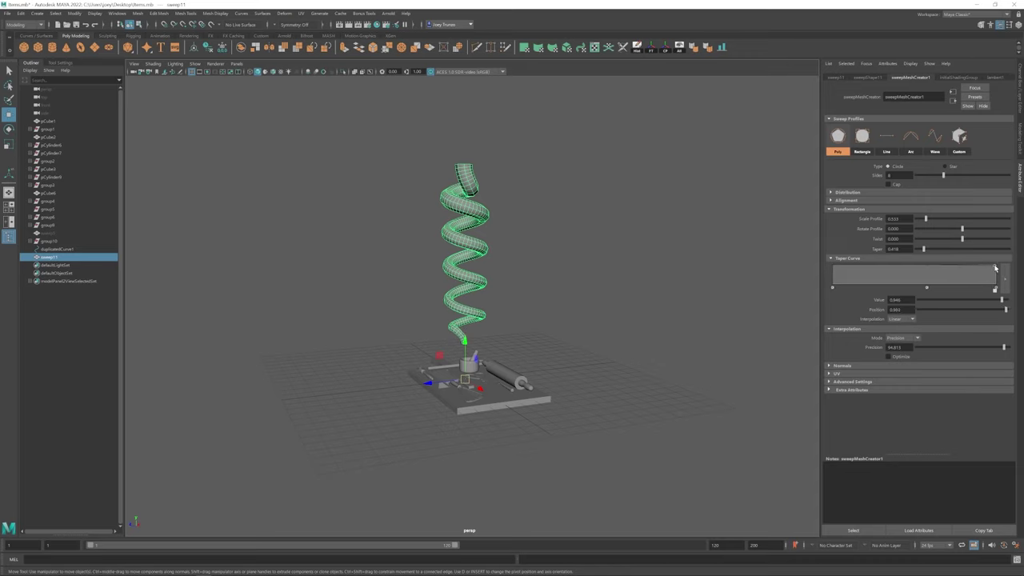
pyautogui.keyDown('alt'); pyautogui.moveTo(678, 315); pyautogui.dragTo(440, 326); pyautogui.keyUp('alt')
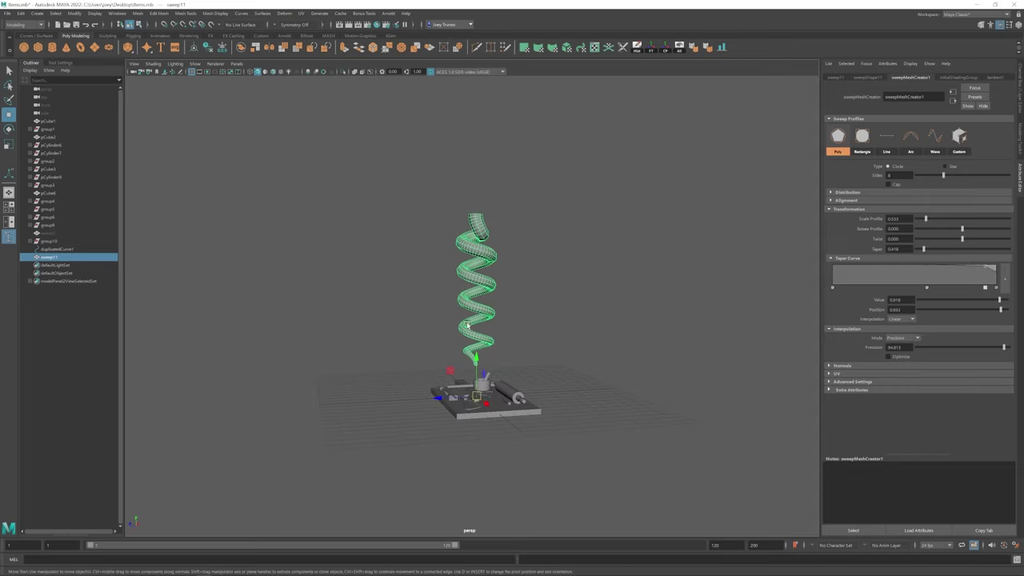
pyautogui.scroll(-3, 503, 368)
pyautogui.click(503, 368)
pyautogui.scroll(3, 503, 368)
pyautogui.hotkey('ctrl', 'z')
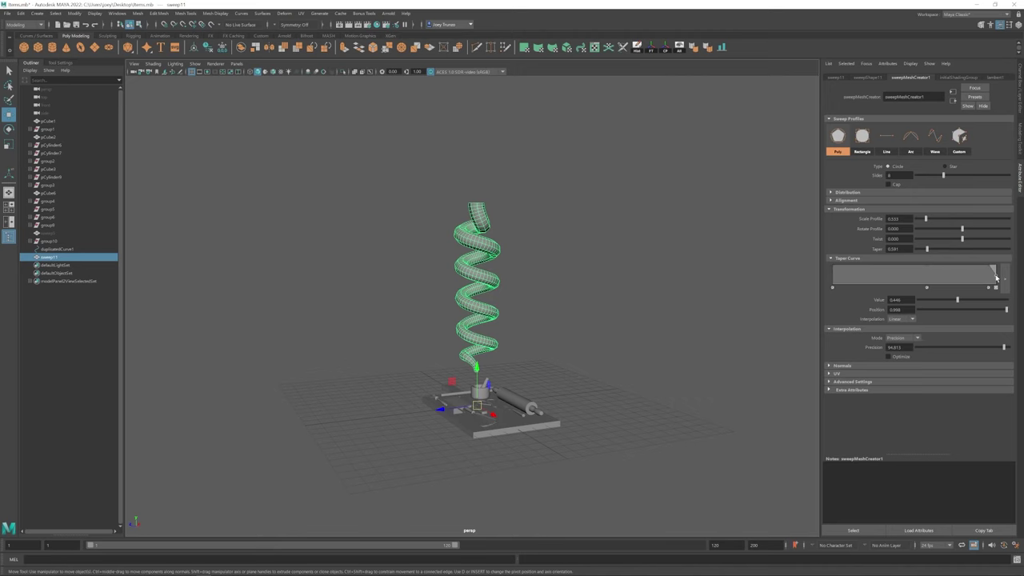
# - Move the taper curve's end point to 0.473 so the taper reads 0.591
pyautogui.click(506, 328)
pyautogui.scroll(-3, 516, 295)
pyautogui.scroll(3, 524, 380)
pyautogui.hotkey('ctrl', 'z')
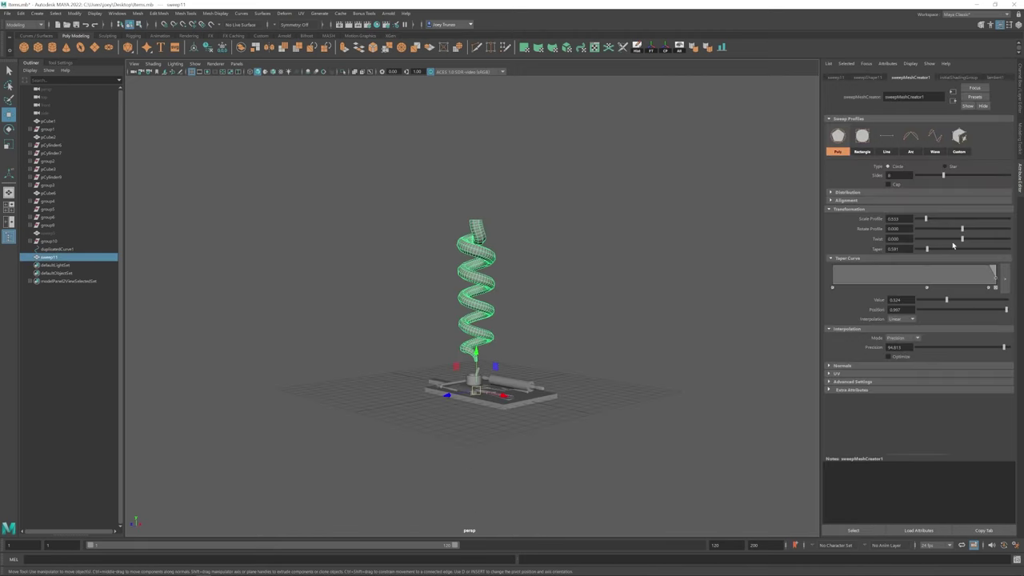
pyautogui.moveTo(997, 279); pyautogui.dragTo(996, 280)
pyautogui.keyDown('alt'); pyautogui.moveTo(597, 338); pyautogui.dragTo(531, 286); pyautogui.keyUp('alt')
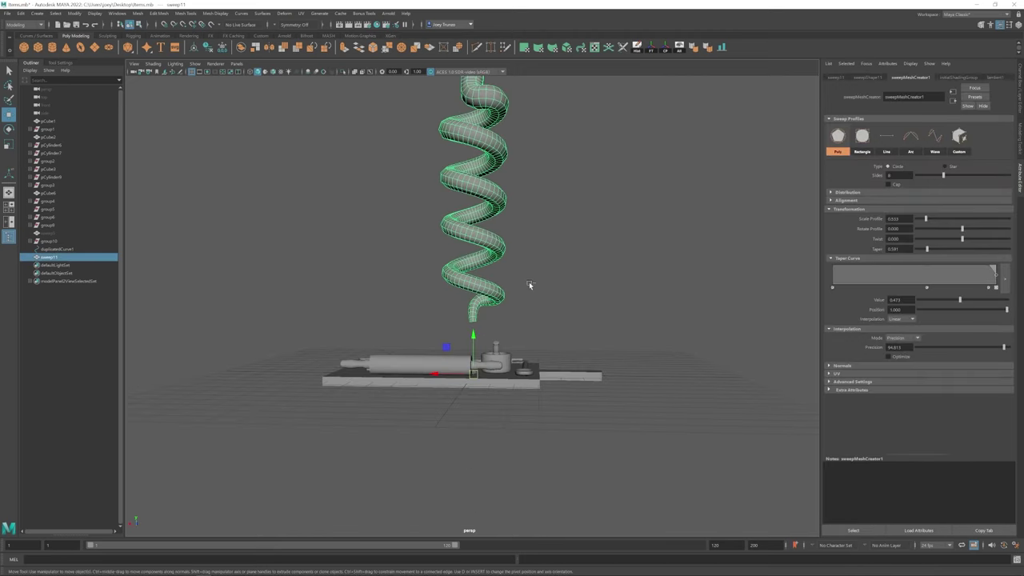
pyautogui.click(452, 332)
pyautogui.click(423, 316)
pyautogui.keyDown('alt'); pyautogui.moveTo(423, 316); pyautogui.dragTo(502, 380); pyautogui.keyUp('alt')
pyautogui.click(502, 380)
pyautogui.scroll(5, 465, 312)
# - Extrude the spiral sweep's top edge loop straight upward into a shaft
pyautogui.rightClick(304, 245)
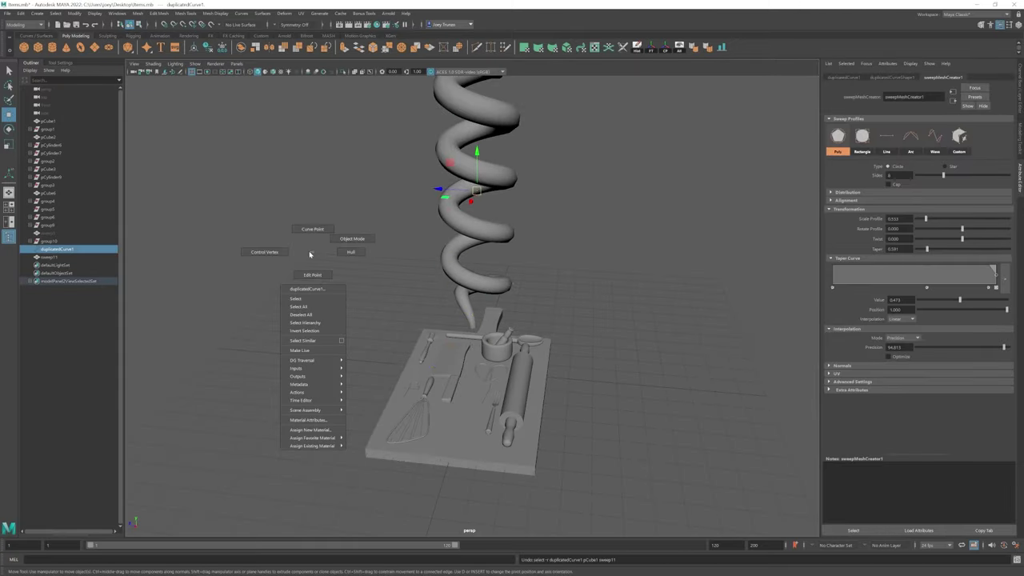
pyautogui.click(430, 312)
pyautogui.keyDown('alt'); pyautogui.moveTo(429, 312); pyautogui.dragTo(425, 320); pyautogui.keyUp('alt')
pyautogui.scroll(-5, 428, 328)
pyautogui.click(432, 334)
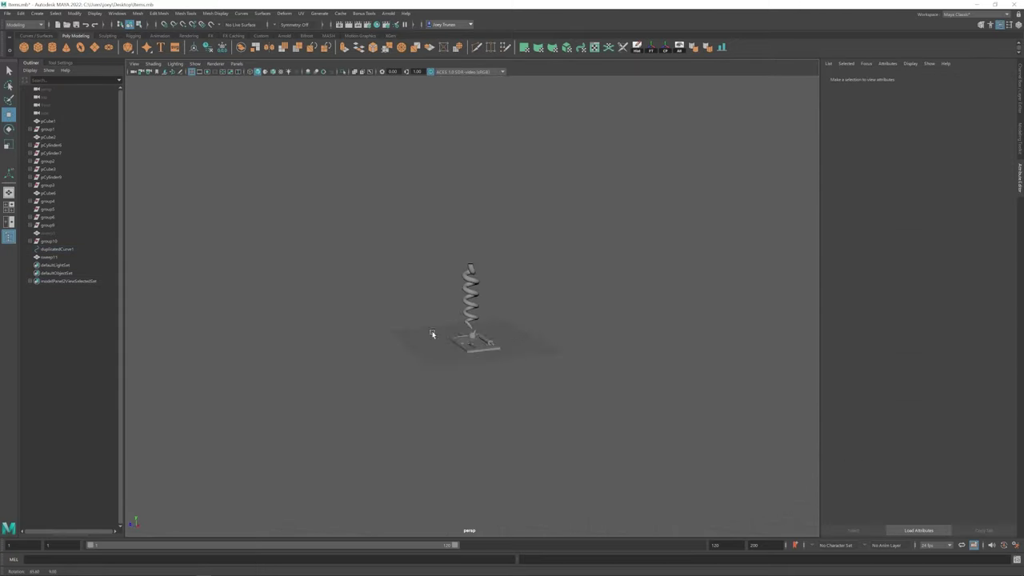
pyautogui.click(473, 275)
pyautogui.keyDown('alt'); pyautogui.moveTo(549, 293); pyautogui.dragTo(545, 277); pyautogui.keyUp('alt')
pyautogui.press('F10')
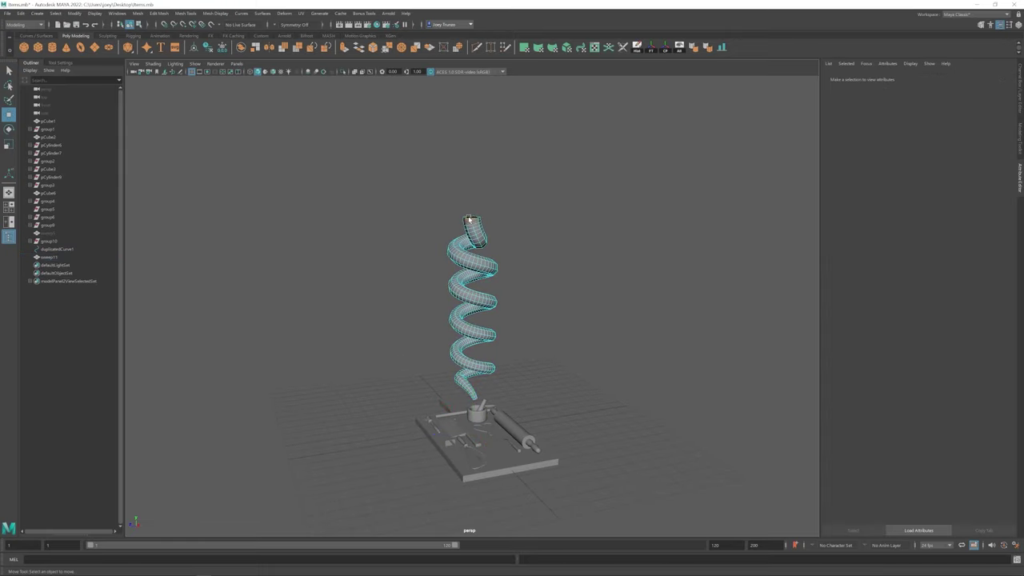
pyautogui.doubleClick(470, 228)
pyautogui.hotkey('ctrl', 'e')
pyautogui.scroll(3, 471, 184)
pyautogui.moveTo(471, 184); pyautogui.dragTo(481, 230)
pyautogui.click(481, 231)
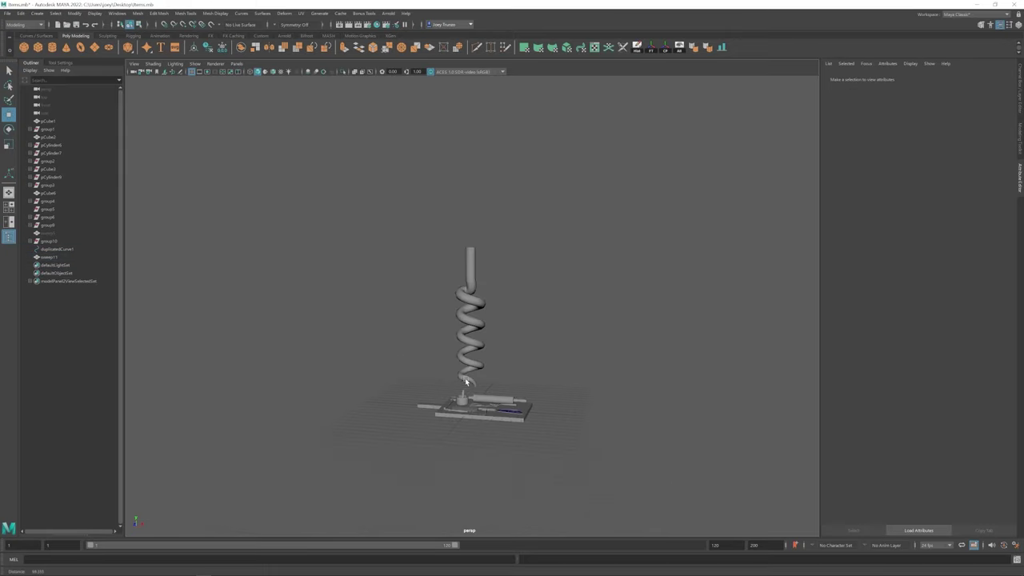
pyautogui.keyDown('alt'); pyautogui.moveTo(465, 377); pyautogui.dragTo(405, 321); pyautogui.keyUp('alt')
# - Create a polygon cylinder, lay it horizontally, and stretch and thicken it into a handle
pyautogui.click(52, 47)
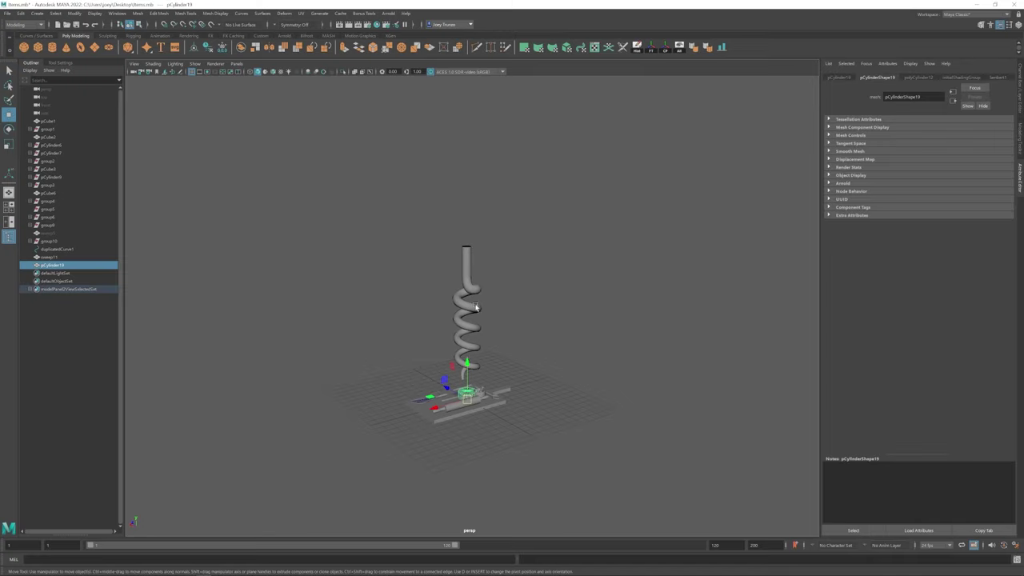
pyautogui.moveTo(447, 221); pyautogui.dragTo(472, 241)
pyautogui.press('r')
pyautogui.moveTo(549, 235); pyautogui.dragTo(613, 235)
pyautogui.moveTo(466, 215); pyautogui.dragTo(469, 200)
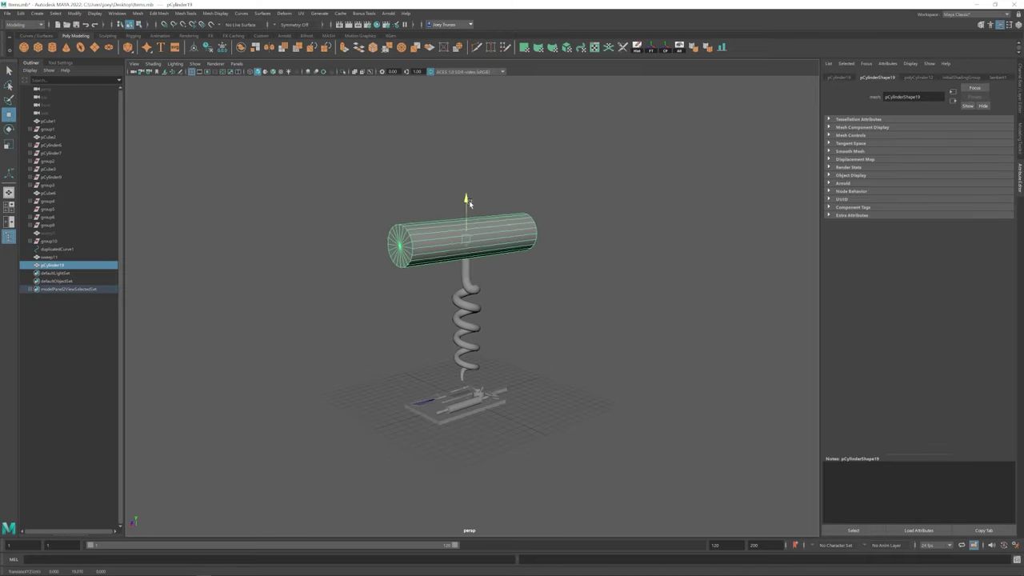
pyautogui.press('w')
# - Insert edge loops across the handle and scale its end vertices in to round them
pyautogui.click(139, 23)
pyautogui.click(244, 71)
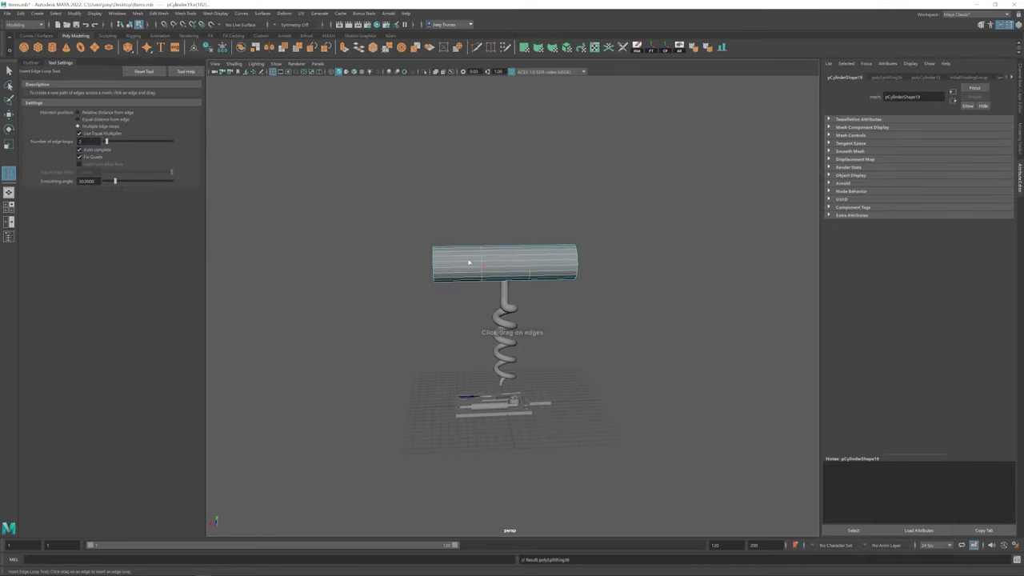
pyautogui.hotkey('ctrl', 'F9')
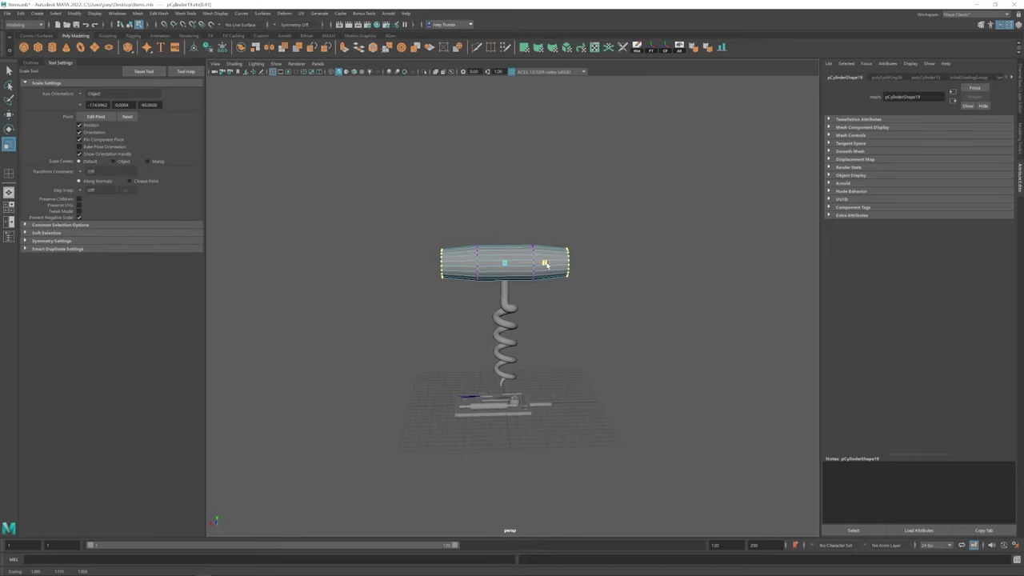
pyautogui.moveTo(545, 265); pyautogui.dragTo(488, 263)
pyautogui.press('F8')
pyautogui.press('w')
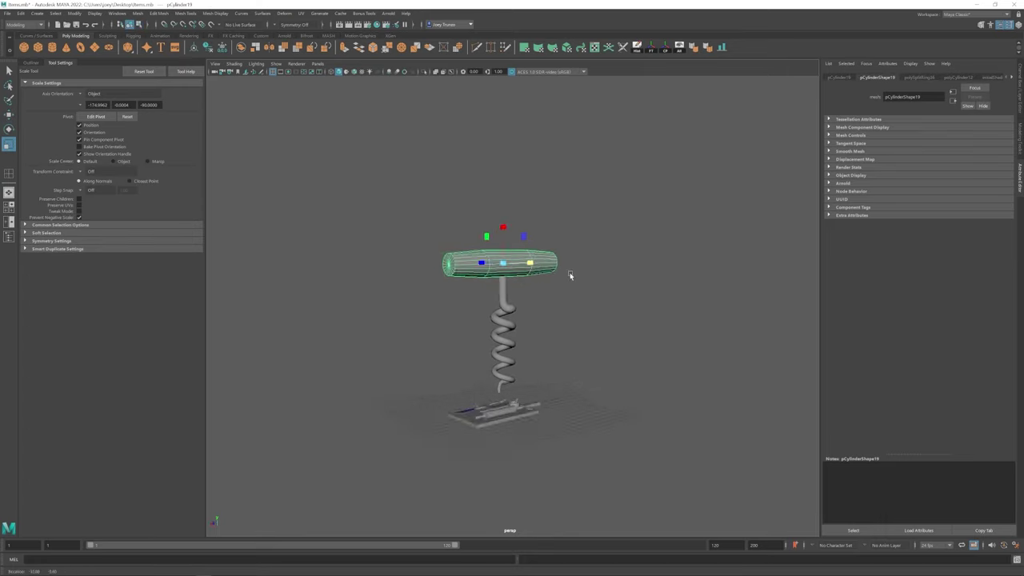
# - Select the handle and spiral, and turn the corkscrew to lie horizontally
pyautogui.keyDown('alt'); pyautogui.moveTo(567, 272); pyautogui.dragTo(541, 330); pyautogui.keyUp('alt')
pyautogui.click(552, 321)
pyautogui.click(453, 271)
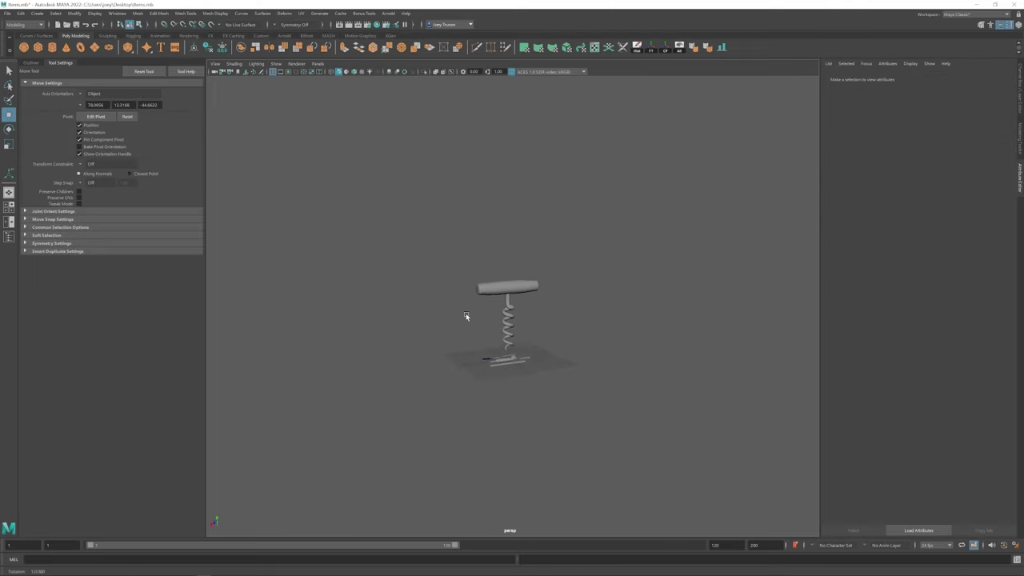
pyautogui.moveTo(594, 272)
pyautogui.keyDown('alt'); pyautogui.mouseDown()
pyautogui.moveTo(535, 339)
pyautogui.moveTo(556, 336)
pyautogui.moveTo(574, 274)
pyautogui.mouseUp(); pyautogui.keyUp('alt')
pyautogui.click(555, 336)
pyautogui.click(517, 325)
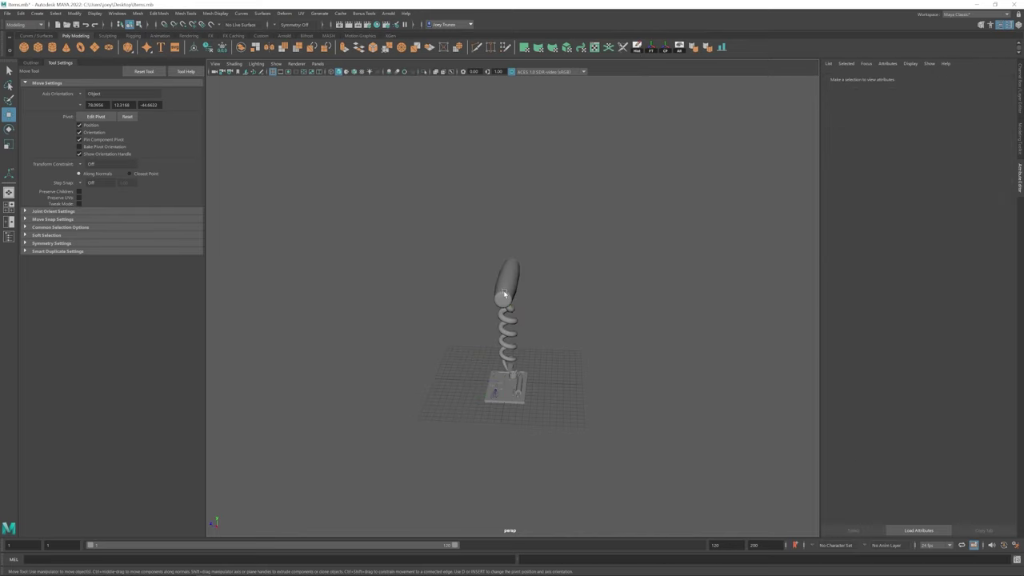
pyautogui.moveTo(514, 252); pyautogui.dragTo(533, 276)
# - Select the corkscrew group, frame it, and scale the spiral down
pyautogui.press('e')
pyautogui.press('r')
pyautogui.scroll(2, 529, 254)
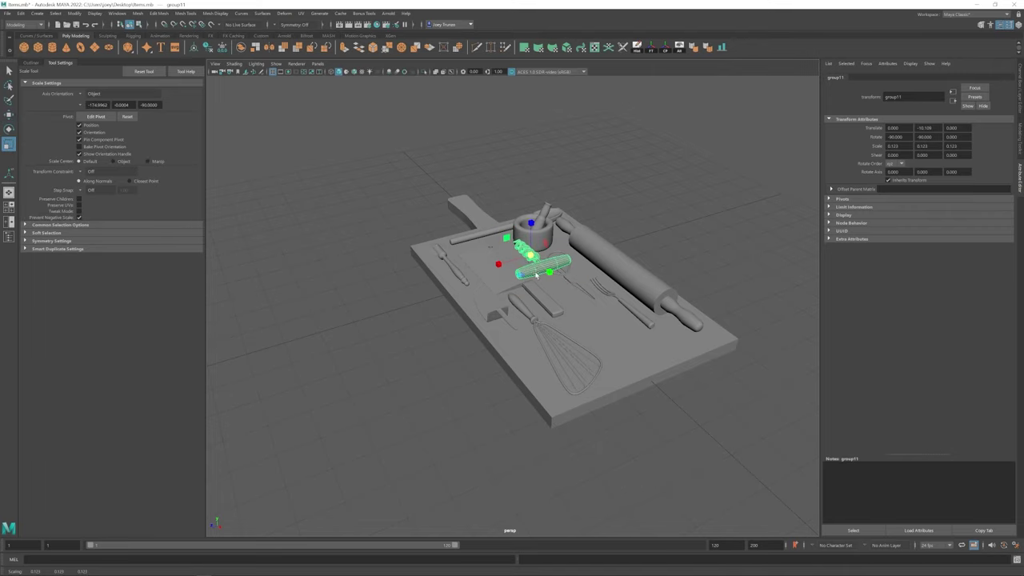
pyautogui.click(515, 251)
pyautogui.press('w')
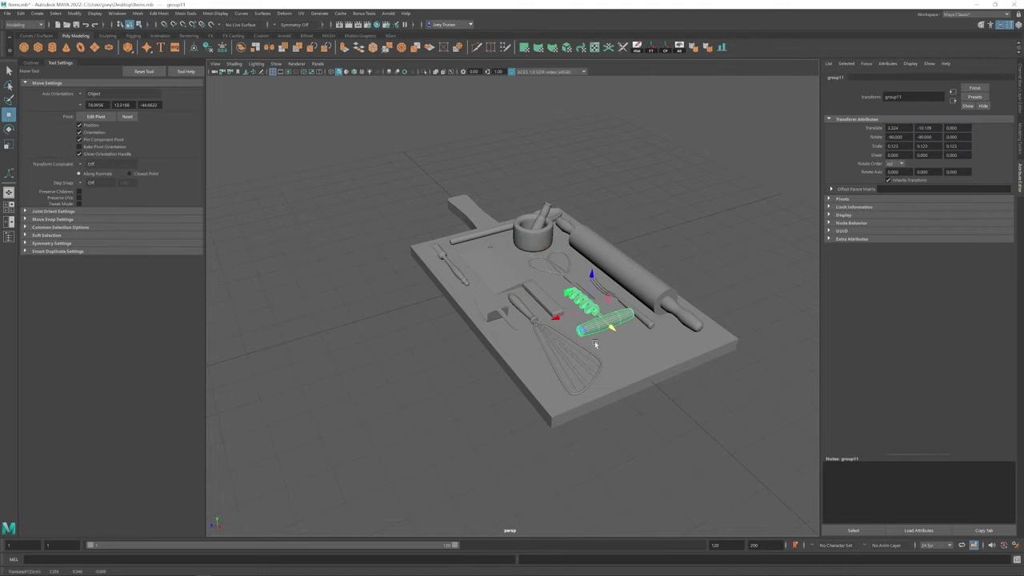
pyautogui.press('Down')
pyautogui.press('f')
pyautogui.scroll(-3, 594, 344)
pyautogui.press('r')
pyautogui.keyDown('alt'); pyautogui.moveTo(512, 336); pyautogui.dragTo(480, 304); pyautogui.keyUp('alt')
pyautogui.scroll(2, 420, 308)
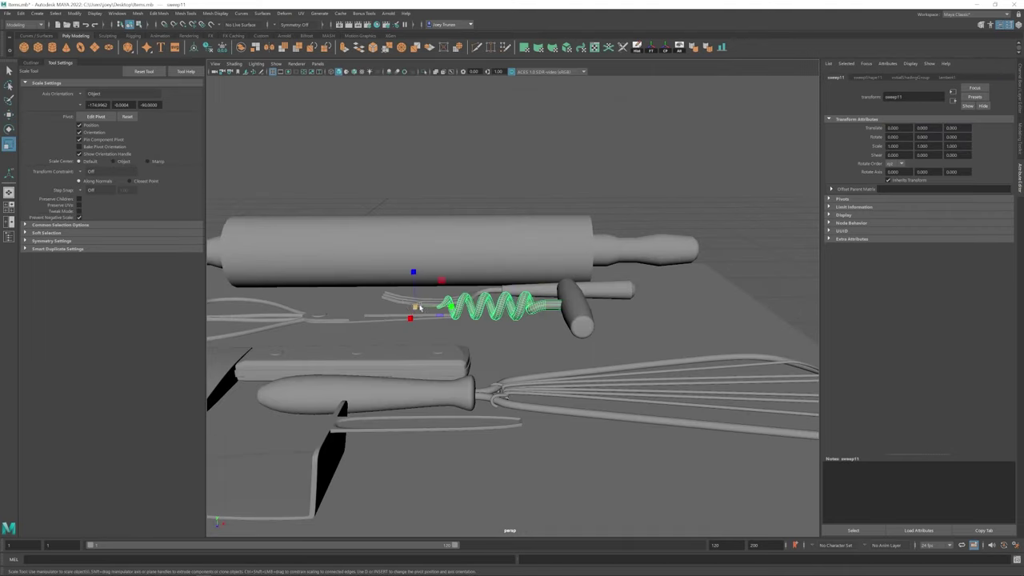
pyautogui.scroll(-2, 420, 308)
pyautogui.press('w')
pyautogui.scroll(-4, 457, 304)
# - Lower the whole corkscrew group onto the cutting board surface
pyautogui.click(471, 337)
pyautogui.scroll(4, 562, 331)
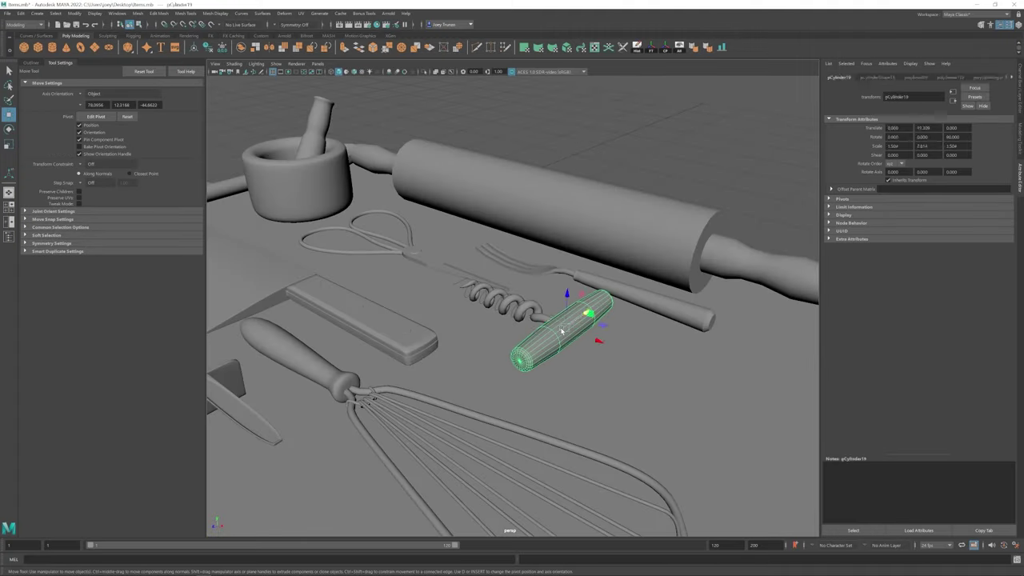
pyautogui.press('Up')
pyautogui.moveTo(516, 276); pyautogui.dragTo(647, 425)
pyautogui.scroll(-4, 504, 332)
pyautogui.press('Down')
pyautogui.press('r')
pyautogui.scroll(3, 505, 337)
pyautogui.press('Up')
pyautogui.press('w')
pyautogui.hotkey('ctrl', 'h')
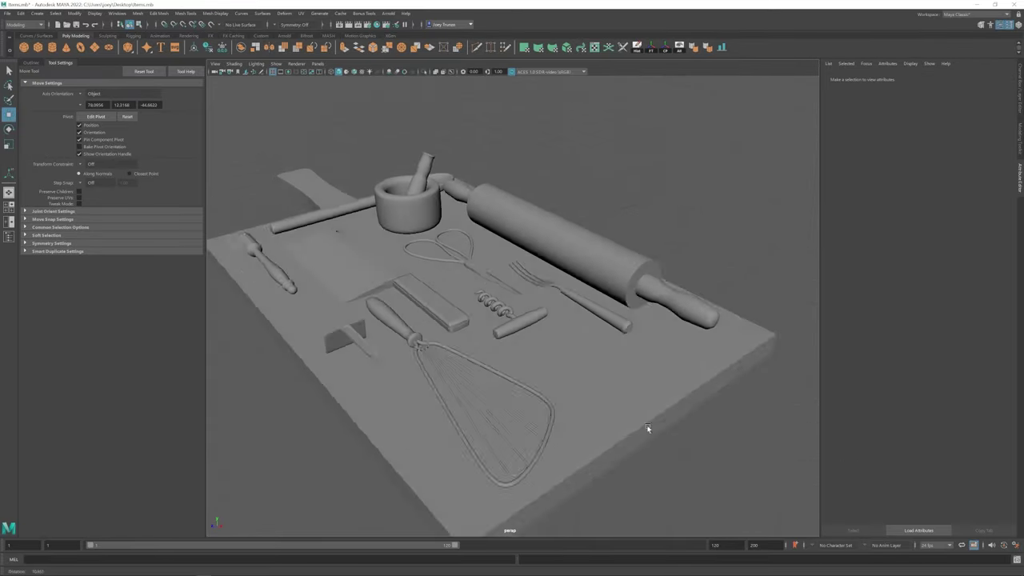
# - From a top-down view, scale sweep11 to about 0.668 by 0.743 beside the fork
pyautogui.scroll(4, 542, 361)
pyautogui.scroll(-4, 517, 322)
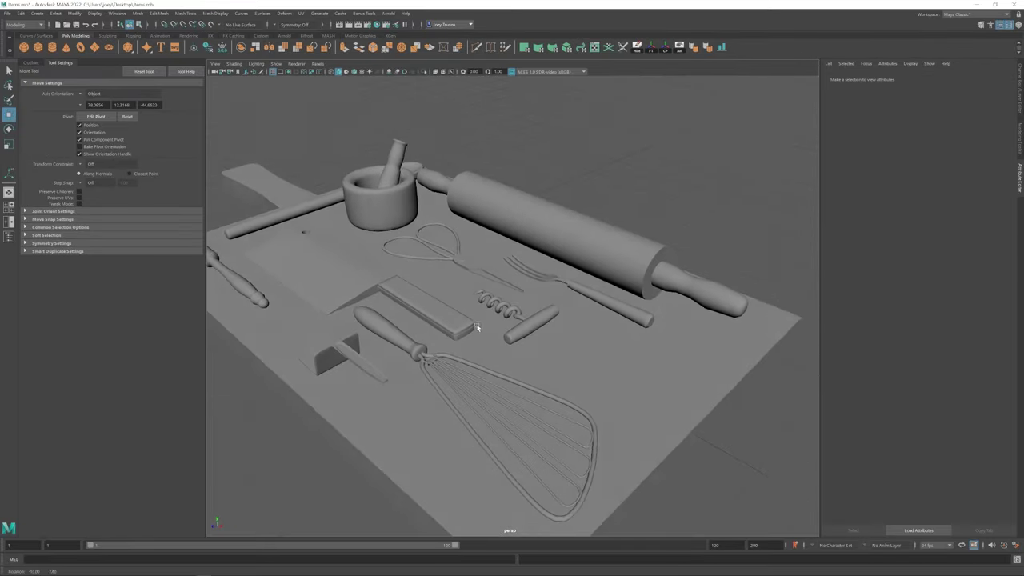
pyautogui.click(520, 324)
pyautogui.click(524, 318)
pyautogui.keyDown('alt'); pyautogui.moveTo(520, 324); pyautogui.dragTo(613, 389); pyautogui.keyUp('alt')
pyautogui.click(502, 319)
pyautogui.press('r')
pyautogui.click(562, 367)
pyautogui.scroll(-4, 563, 366)
# - Select the corkscrew spiral and show its vertex manipulators with the Move tool active
pyautogui.click(579, 335)
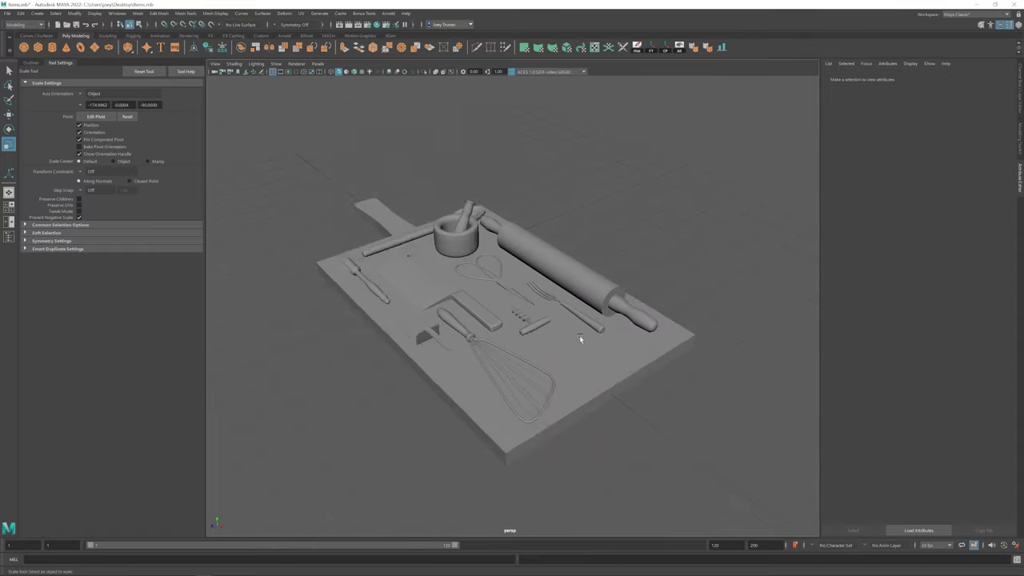
pyautogui.keyDown('alt'); pyautogui.moveTo(580, 335); pyautogui.dragTo(480, 336); pyautogui.keyUp('alt')
pyautogui.scroll(3, 506, 326)
pyautogui.scroll(5, 480, 336)
pyautogui.click(472, 300)
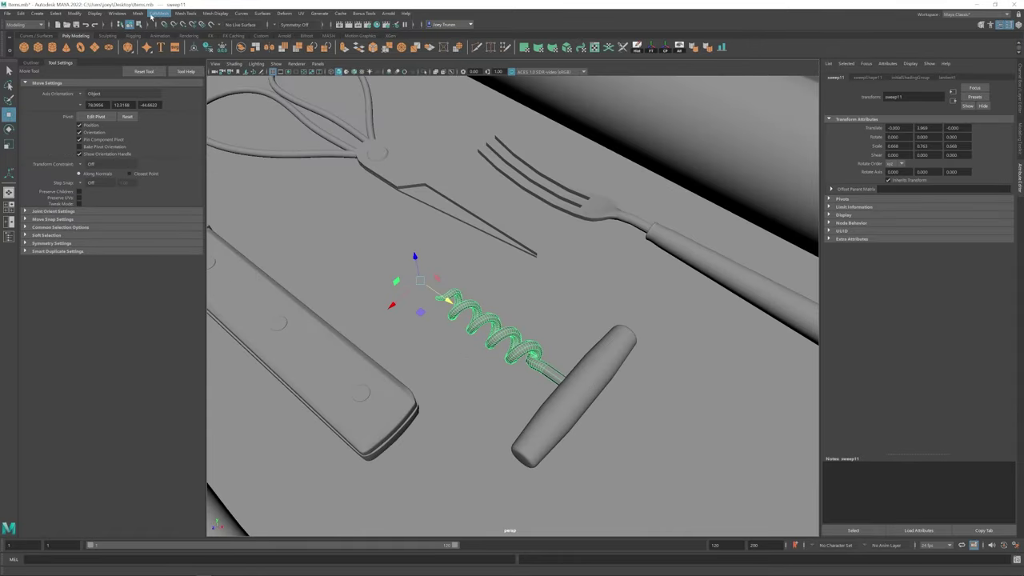
pyautogui.press('t')
pyautogui.press('w')
# - Check the corkscrew spiral from top-down and tilted angles, keeping it selected
pyautogui.scroll(-5, 611, 171)
pyautogui.keyDown('alt'); pyautogui.moveTo(611, 171); pyautogui.dragTo(722, 419); pyautogui.keyUp('alt')
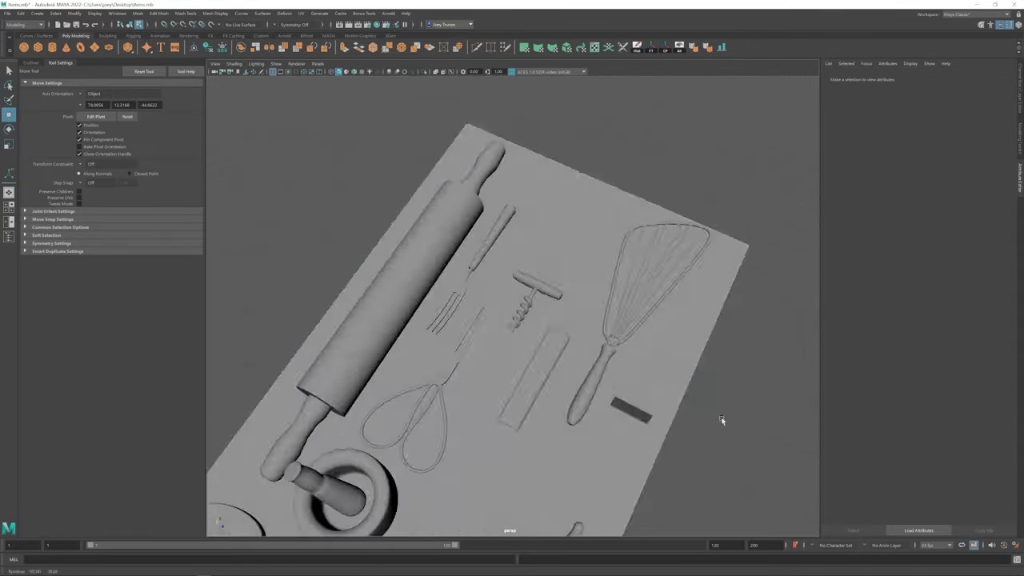
pyautogui.scroll(8, 723, 418)
pyautogui.click(492, 258)
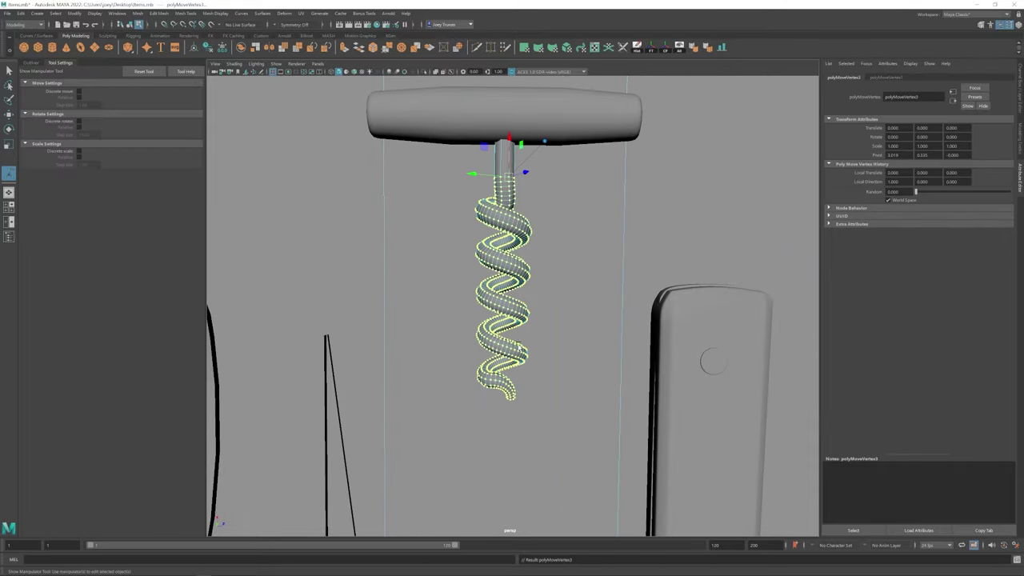
pyautogui.keyDown('alt'); pyautogui.moveTo(492, 257); pyautogui.dragTo(576, 356); pyautogui.keyUp('alt')
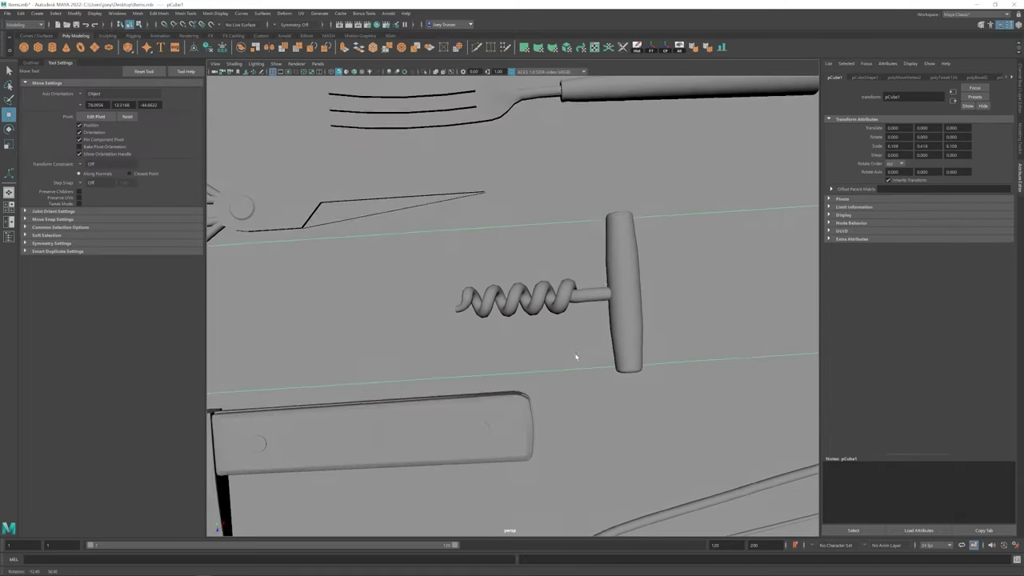
pyautogui.click(572, 346)
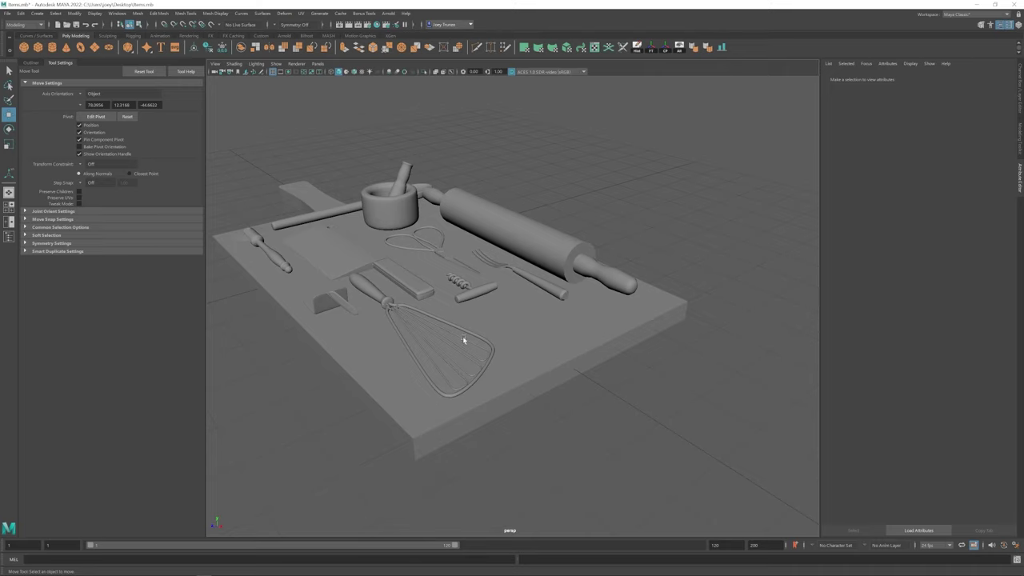
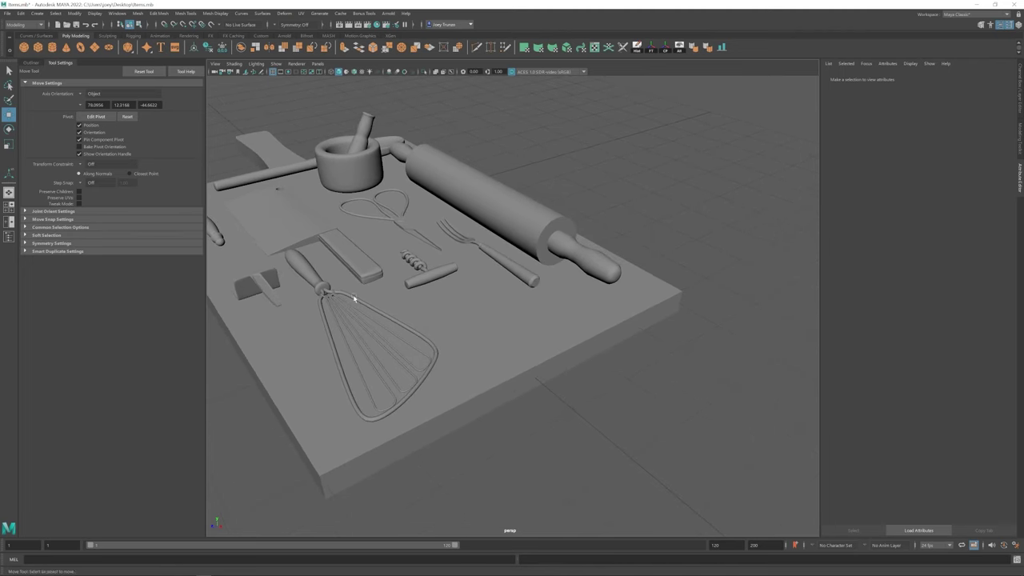
# - Select pCylinder20 and undo the shifted duplicate cylinder
pyautogui.click(344, 195)
pyautogui.press('e')
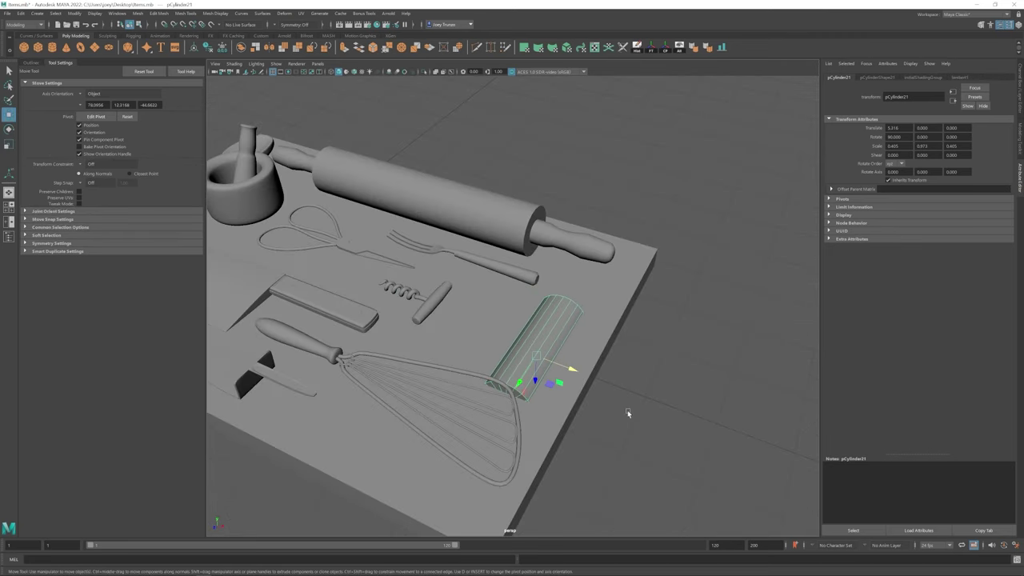
pyautogui.keyDown('alt'); pyautogui.moveTo(627, 413); pyautogui.dragTo(663, 240); pyautogui.keyUp('alt')
pyautogui.scroll(5, 472, 324)
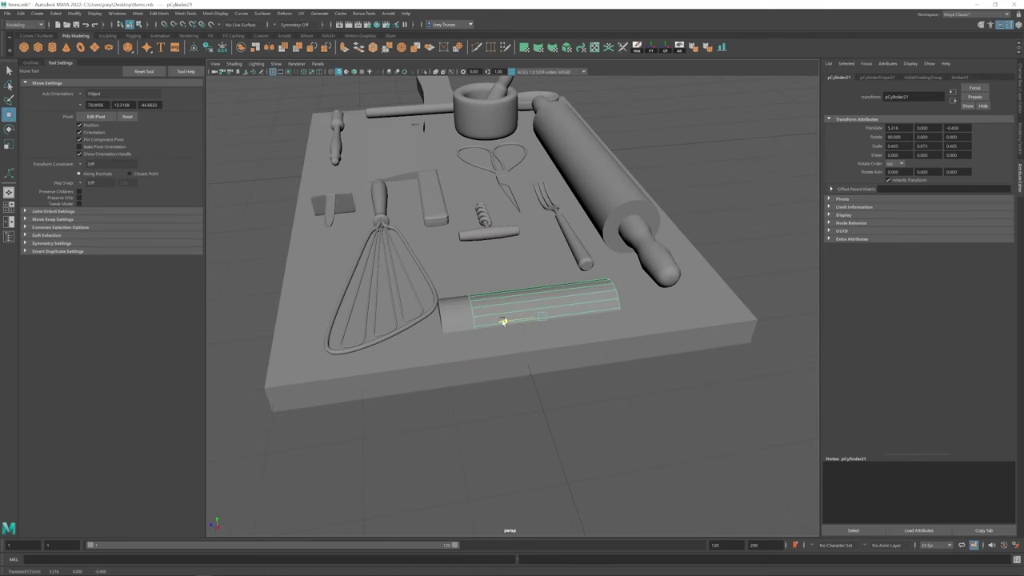
pyautogui.hotkey('ctrl', 'z')
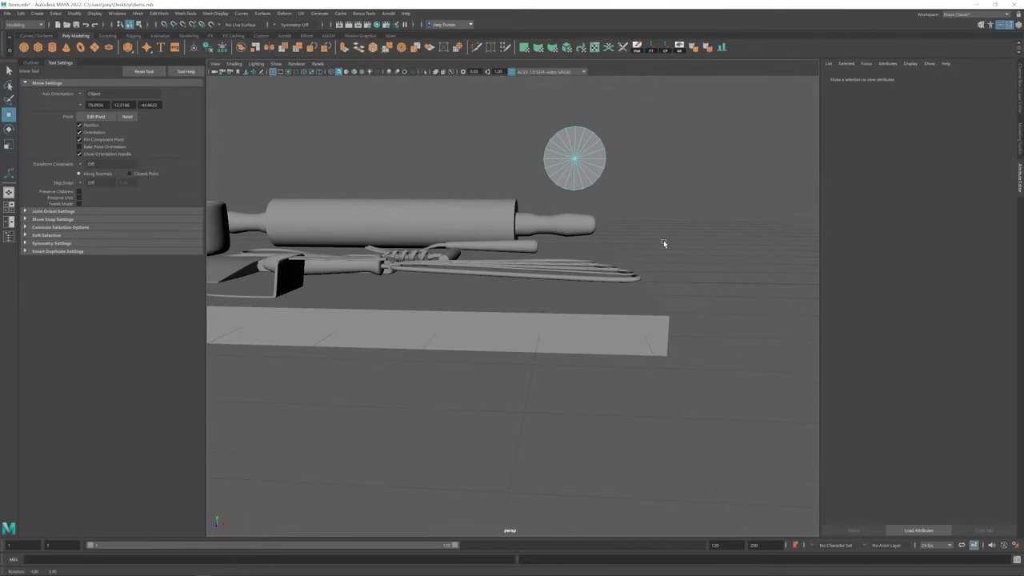
# - Extrude the open edge of the half-cylinder
pyautogui.moveTo(532, 124); pyautogui.dragTo(553, 226)
pyautogui.click(616, 139)
pyautogui.scroll(4, 563, 218)
pyautogui.click(536, 233)
pyautogui.hotkey('ctrl', 'e')
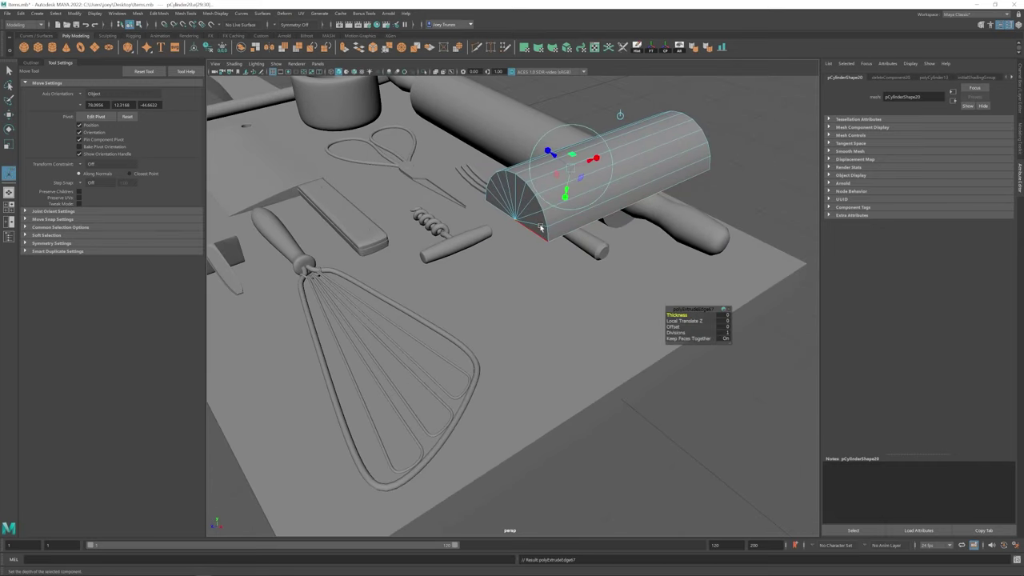
# - Move the half-cylinder down to lie flat on the board in front of the corkscrew and fork
pyautogui.keyDown('alt'); pyautogui.moveTo(592, 227); pyautogui.dragTo(642, 128); pyautogui.keyUp('alt')
pyautogui.press('F8')
pyautogui.press('r')
pyautogui.press('w')
pyautogui.moveTo(573, 188); pyautogui.dragTo(507, 298)
pyautogui.scroll(3, 507, 298)
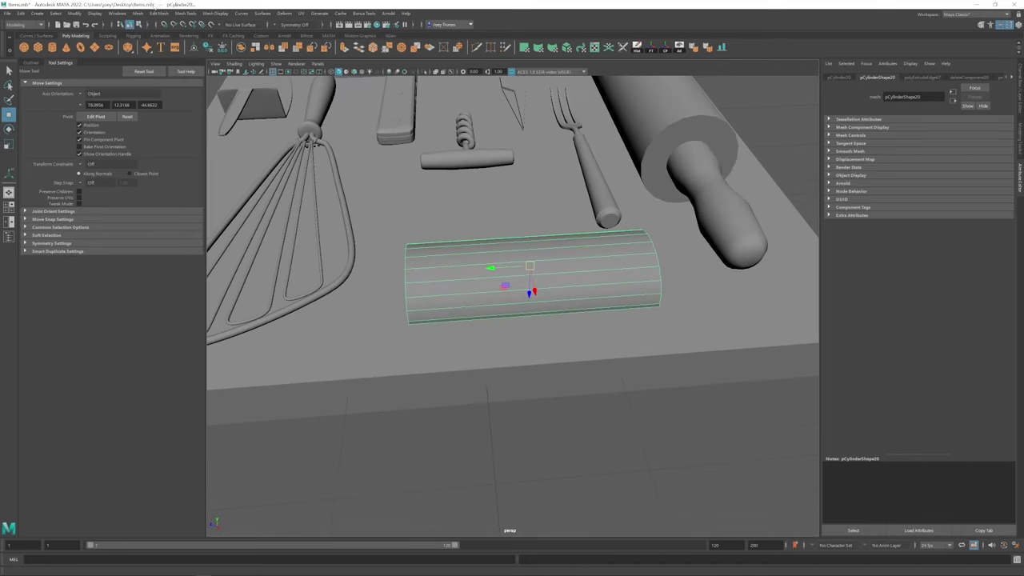
pyautogui.click(159, 13)
pyautogui.click(204, 76)
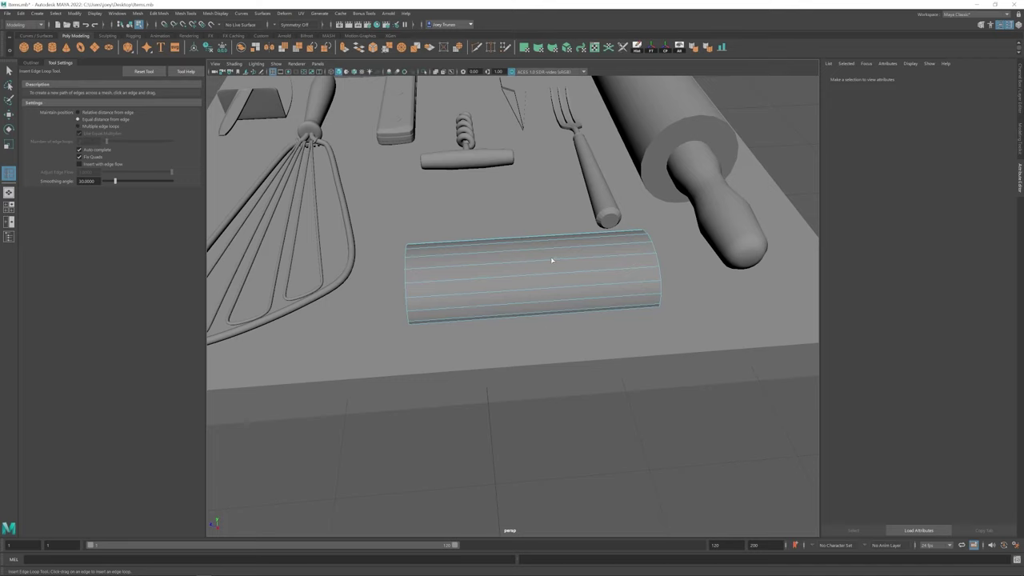
# - Insert an edge loop across the half-cylinder
pyautogui.click(511, 264)
pyautogui.keyDown('alt'); pyautogui.moveTo(511, 264); pyautogui.dragTo(571, 311); pyautogui.keyUp('alt')
pyautogui.press('w')
pyautogui.keyDown('alt'); pyautogui.moveTo(499, 269); pyautogui.dragTo(565, 293); pyautogui.keyUp('alt')
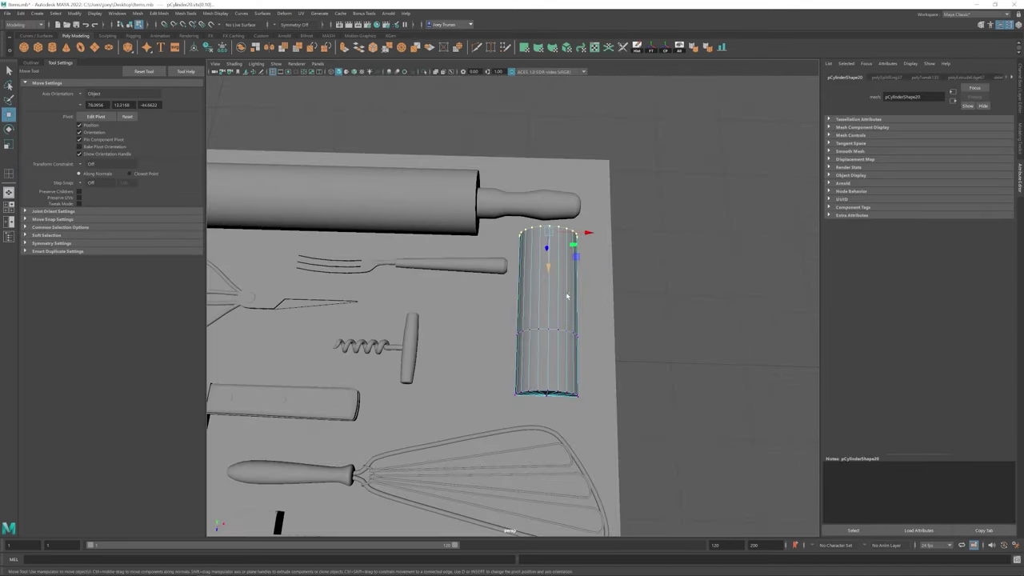
pyautogui.press('r')
pyautogui.click(589, 242)
pyautogui.press('w')
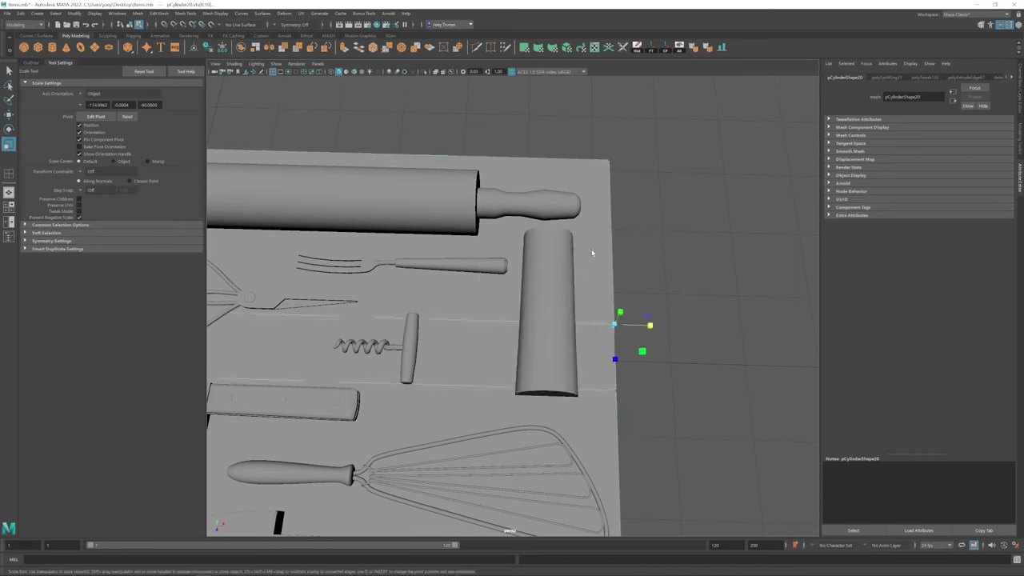
pyautogui.keyDown('alt'); pyautogui.moveTo(591, 249); pyautogui.dragTo(533, 246); pyautogui.keyUp('alt')
# - Reselect the half-cylinder and frame the view on it
pyautogui.click(498, 261)
pyautogui.press('r')
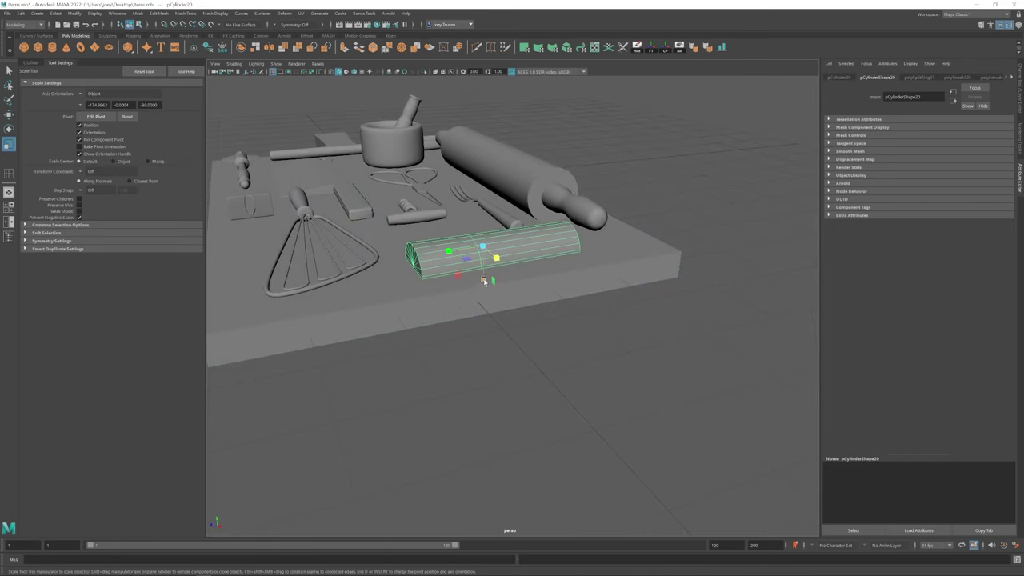
pyautogui.press('w')
pyautogui.keyDown('alt'); pyautogui.moveTo(485, 272); pyautogui.dragTo(545, 333); pyautogui.keyUp('alt')
pyautogui.scroll(3, 496, 308)
pyautogui.press('r')
pyautogui.press('w')
pyautogui.press('f')
pyautogui.click(537, 304)
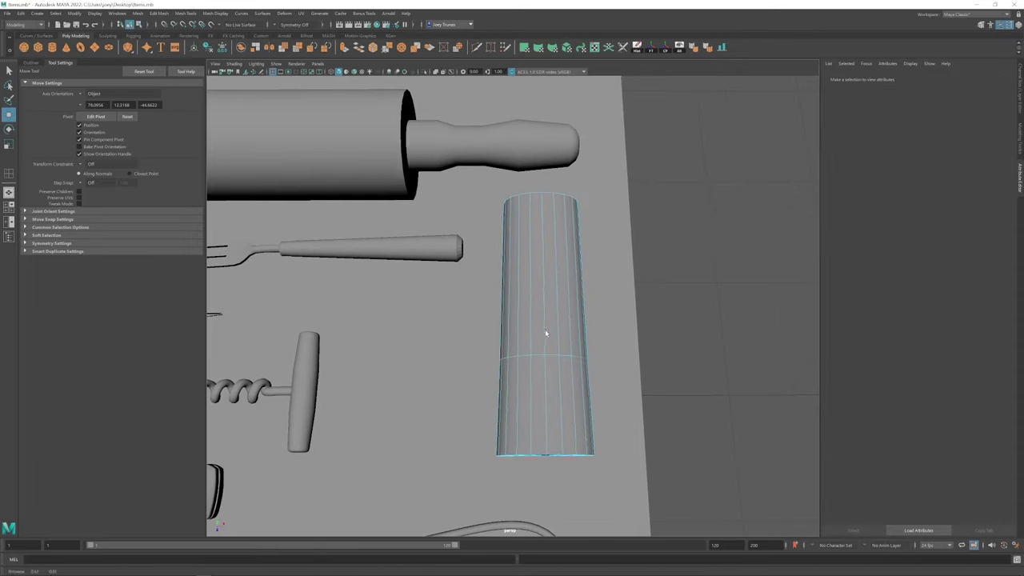
pyautogui.keyDown('alt'); pyautogui.moveTo(514, 274); pyautogui.dragTo(483, 284); pyautogui.keyUp('alt')
# - Insert another edge loop near the half-cylinder's right end
pyautogui.click(186, 13)
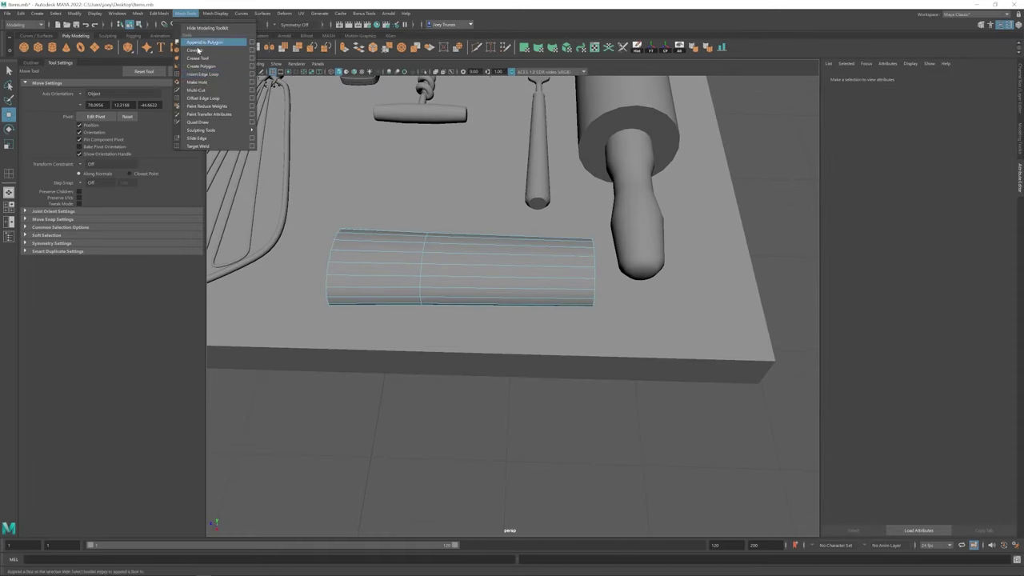
pyautogui.click(210, 76)
pyautogui.click(588, 259)
pyautogui.press('w')
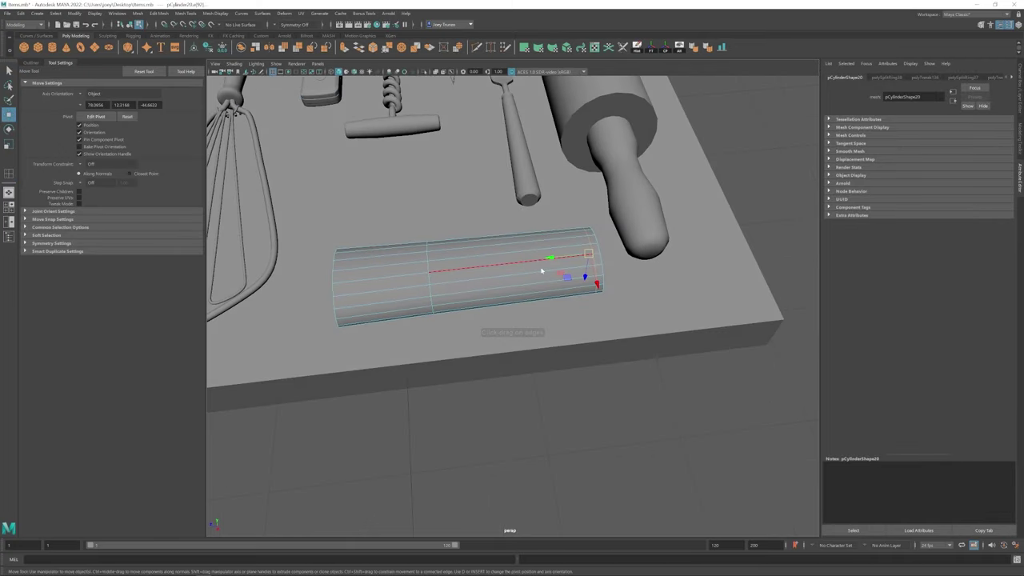
pyautogui.keyDown('alt'); pyautogui.moveTo(552, 268); pyautogui.dragTo(500, 290); pyautogui.keyUp('alt')
# - Select the right-hand band of faces and extract it as a separate piece
pyautogui.click(484, 284)
pyautogui.keyDown('shift'); pyautogui.doubleClick(469, 289); pyautogui.keyUp('shift')
pyautogui.click(159, 12)
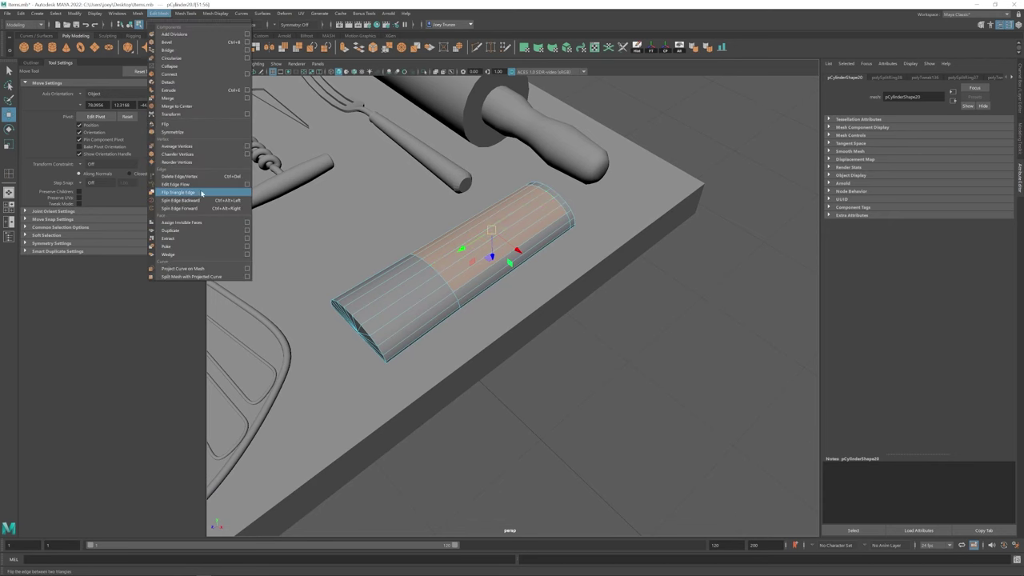
pyautogui.click(174, 238)
pyautogui.keyDown('alt'); pyautogui.moveTo(416, 292); pyautogui.dragTo(467, 230); pyautogui.keyUp('alt')
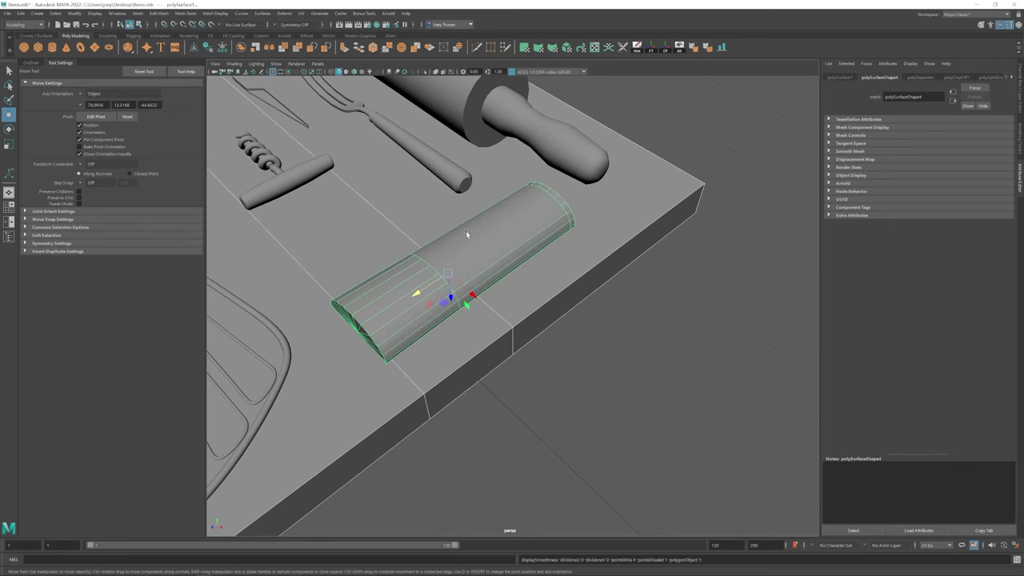
pyautogui.moveTo(450, 301); pyautogui.dragTo(448, 240)
pyautogui.scroll(3, 448, 240)
pyautogui.click(186, 13)
pyautogui.click(204, 68)
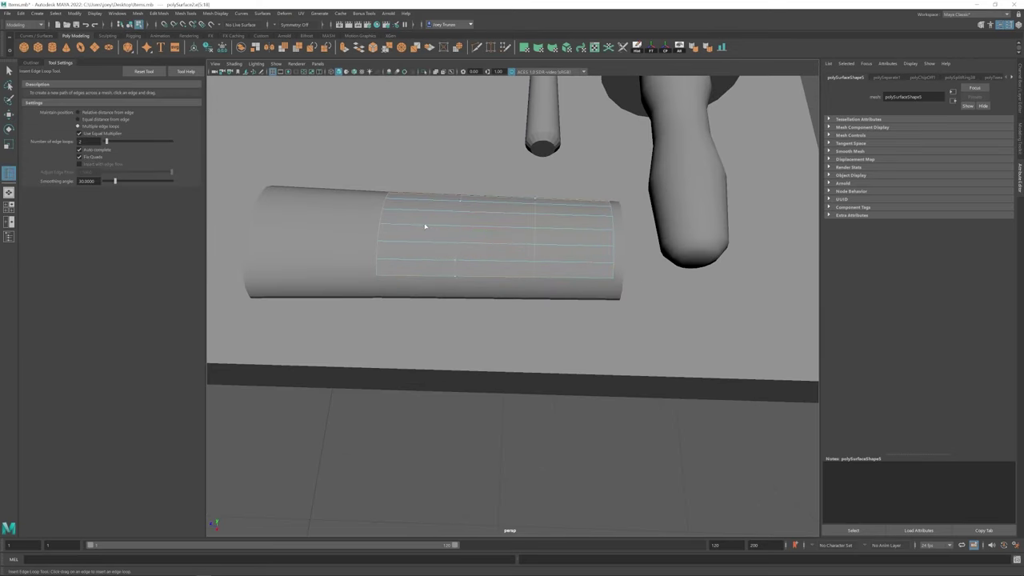
# - Insert additional edge loops along the extracted piece
pyautogui.press('r')
pyautogui.click(981, 24)
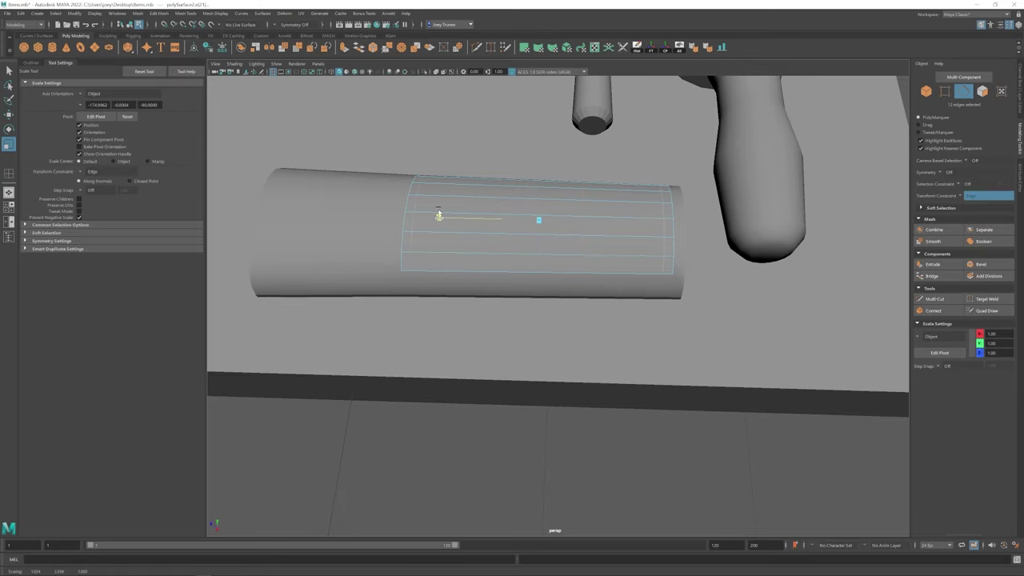
pyautogui.keyDown('alt'); pyautogui.moveTo(481, 240); pyautogui.dragTo(368, 224); pyautogui.keyUp('alt')
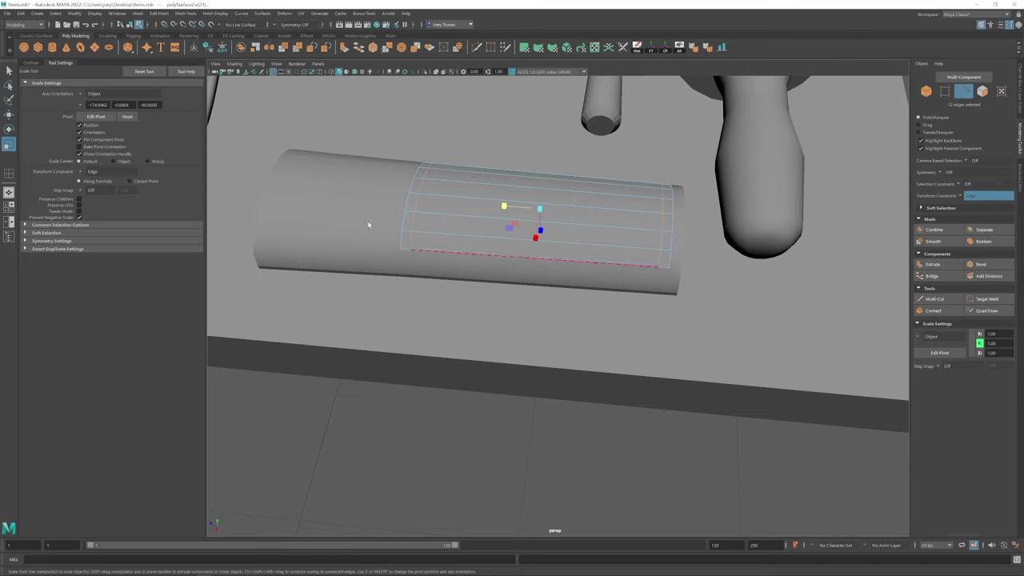
pyautogui.click(185, 13)
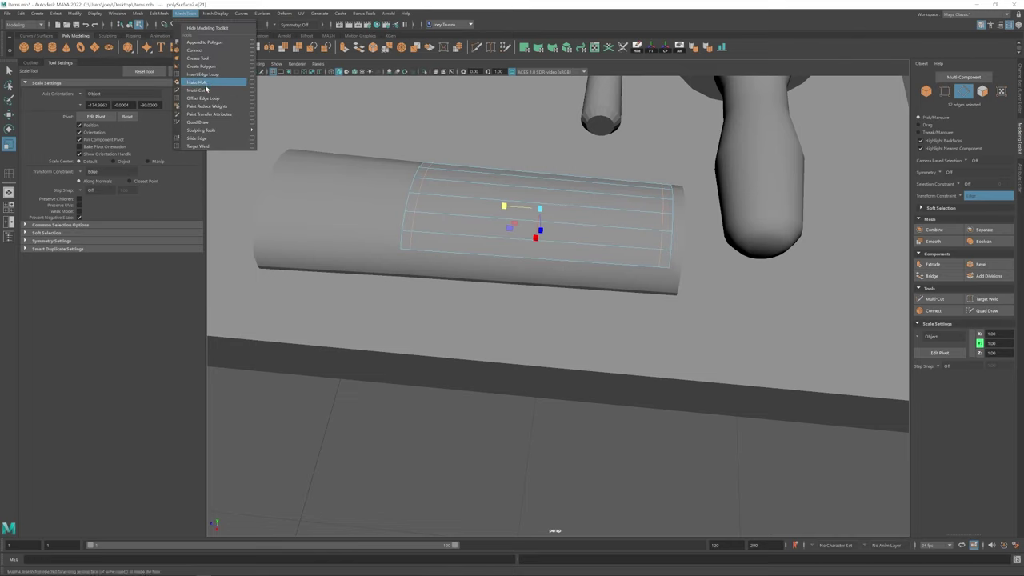
pyautogui.click(204, 73)
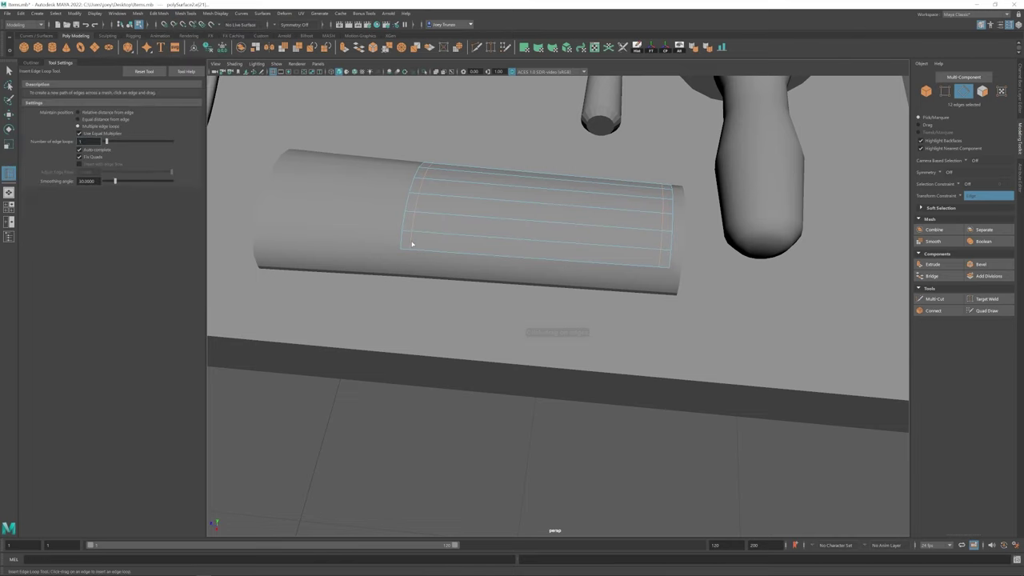
pyautogui.keyDown('alt'); pyautogui.moveTo(412, 244); pyautogui.dragTo(448, 245); pyautogui.keyUp('alt')
# - Select the piece's top faces and hide them with Ctrl+H to open the slot
pyautogui.press('w')
pyautogui.hotkey('ctrl', 'F11')
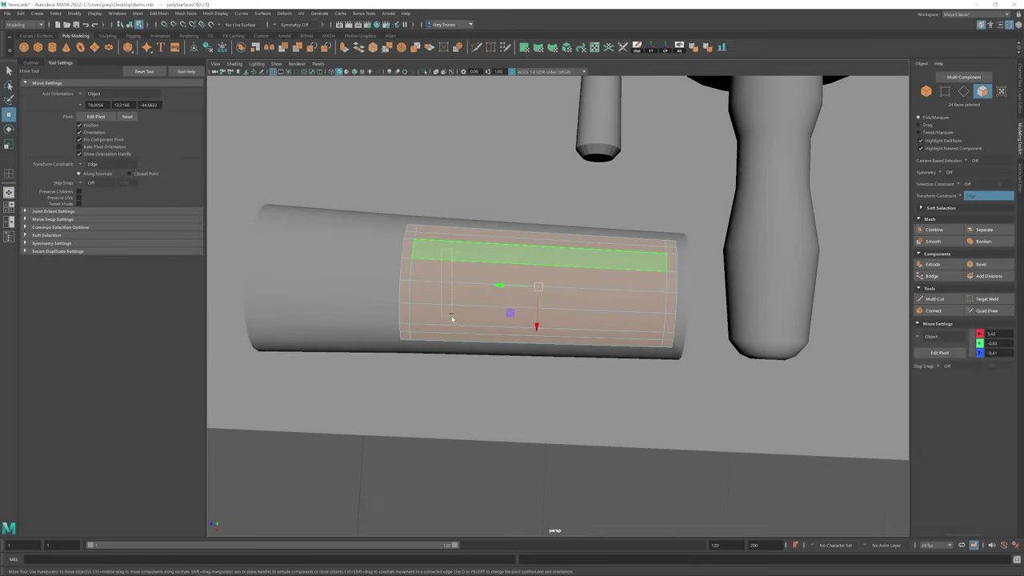
pyautogui.press('F8')
pyautogui.keyDown('alt'); pyautogui.moveTo(446, 308); pyautogui.dragTo(493, 275); pyautogui.keyUp('alt')
pyautogui.keyDown('alt'); pyautogui.moveTo(579, 183); pyautogui.dragTo(525, 287); pyautogui.keyUp('alt')
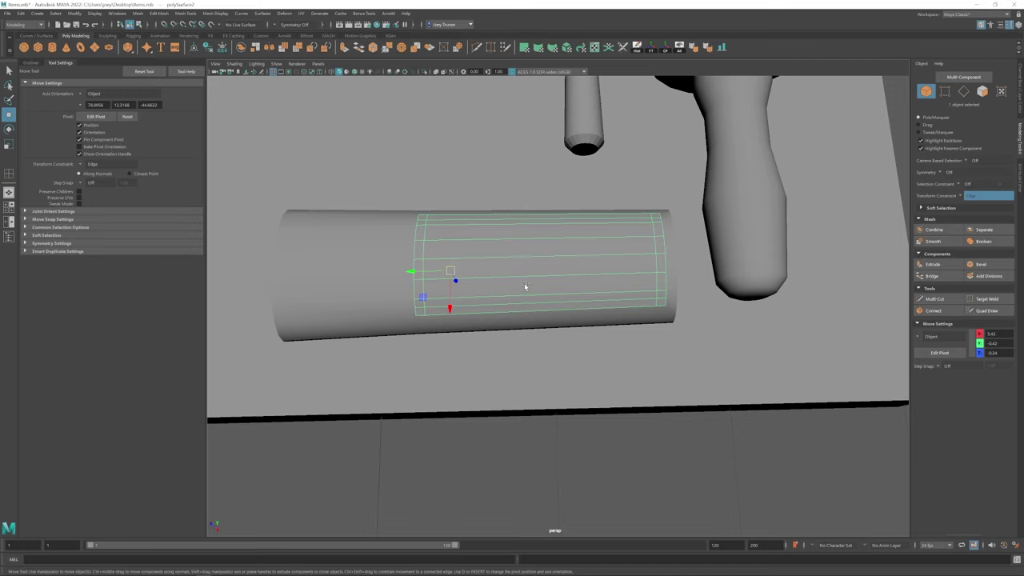
pyautogui.hotkey('ctrl', 'h')
pyautogui.moveTo(480, 264); pyautogui.dragTo(525, 251, button='right')
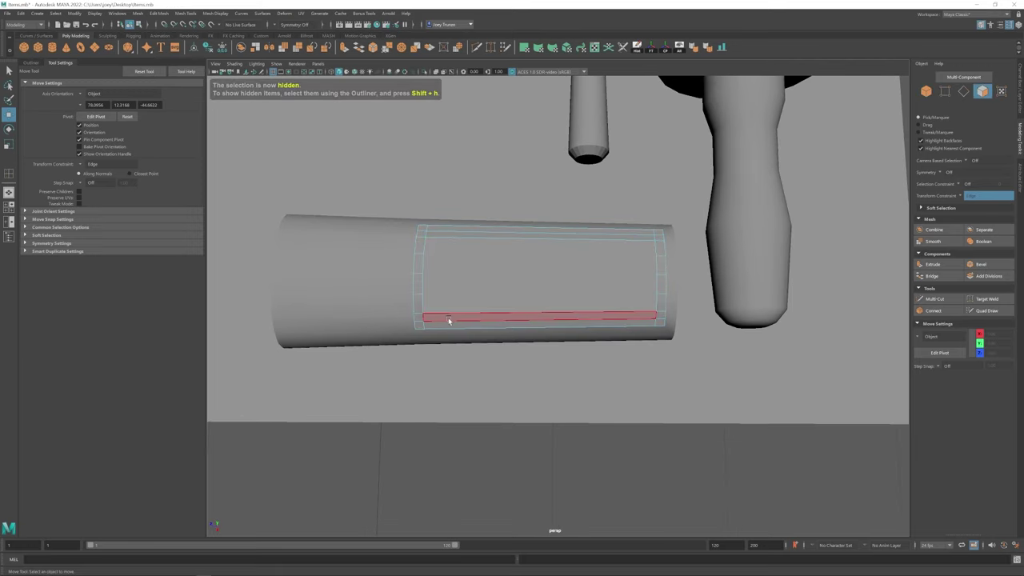
pyautogui.press('F8')
pyautogui.keyDown('alt'); pyautogui.moveTo(450, 238); pyautogui.dragTo(528, 275); pyautogui.keyUp('alt')
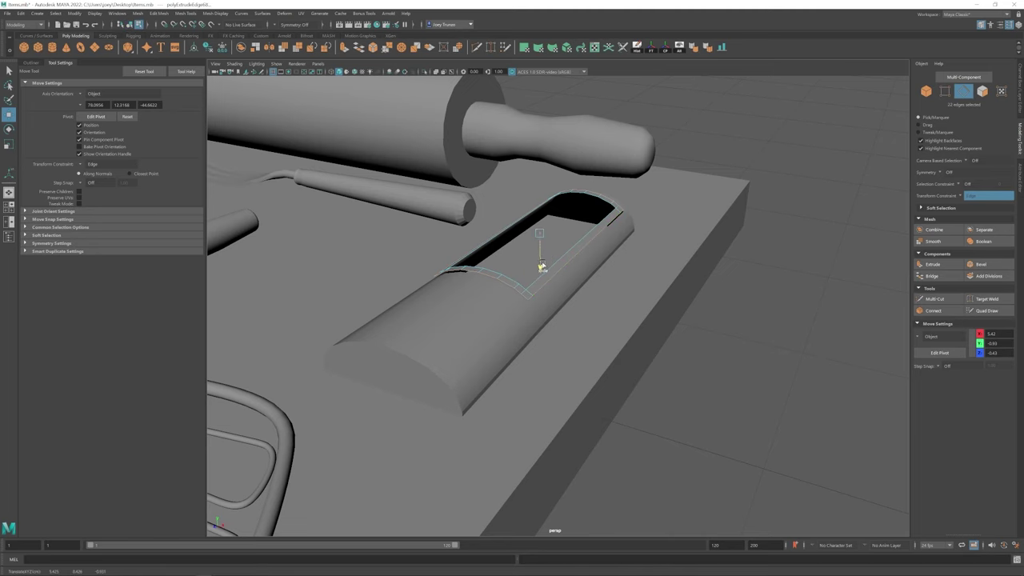
pyautogui.keyDown('alt'); pyautogui.moveTo(541, 271); pyautogui.dragTo(528, 235); pyautogui.keyUp('alt')
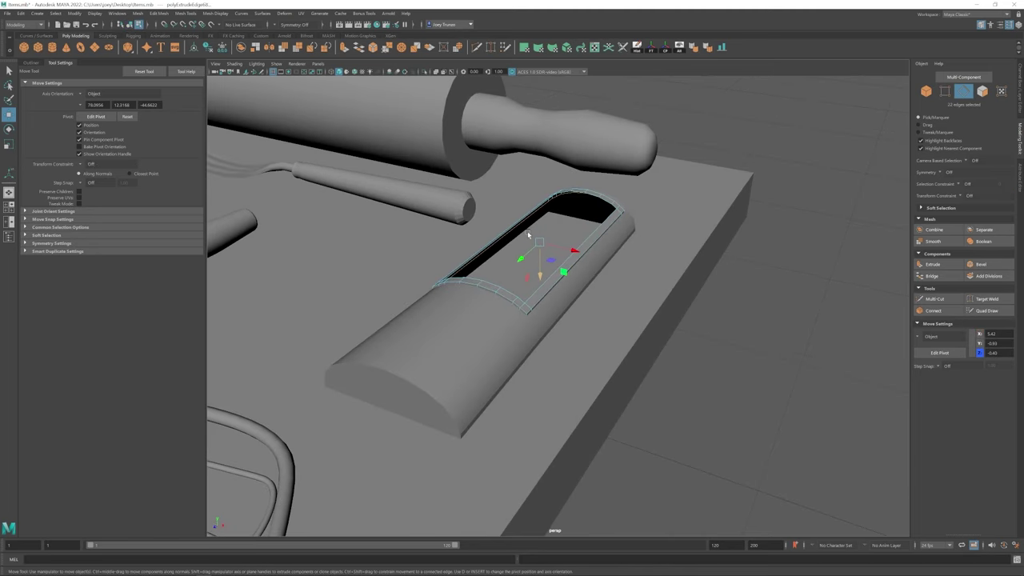
# - Extrude the opening's rim edges and push them down into the piece
pyautogui.hotkey('ctrl', 'e')
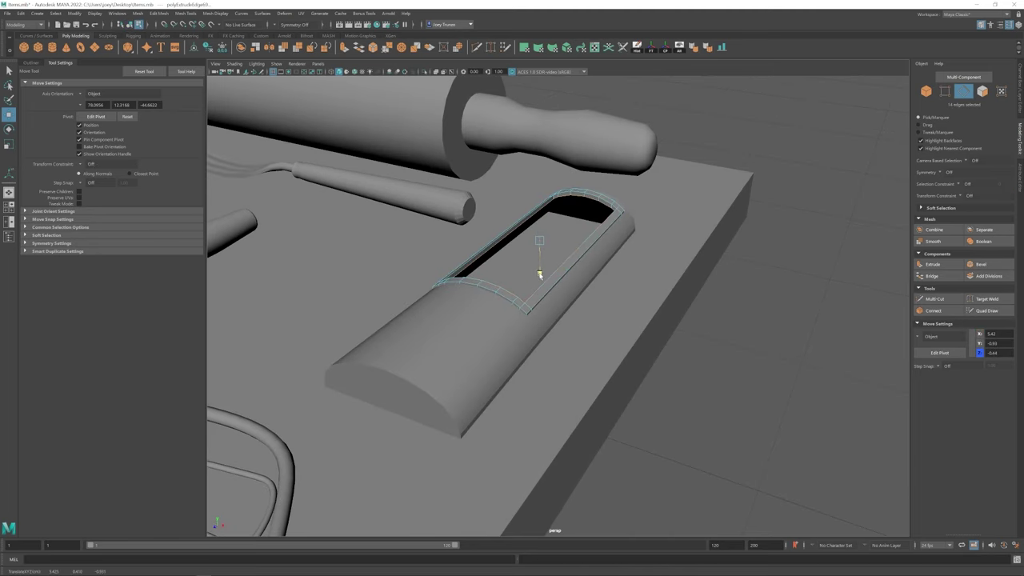
pyautogui.keyDown('alt'); pyautogui.moveTo(540, 274); pyautogui.dragTo(528, 358); pyautogui.keyUp('alt')
pyautogui.press('F8')
pyautogui.press('r')
pyautogui.press('w')
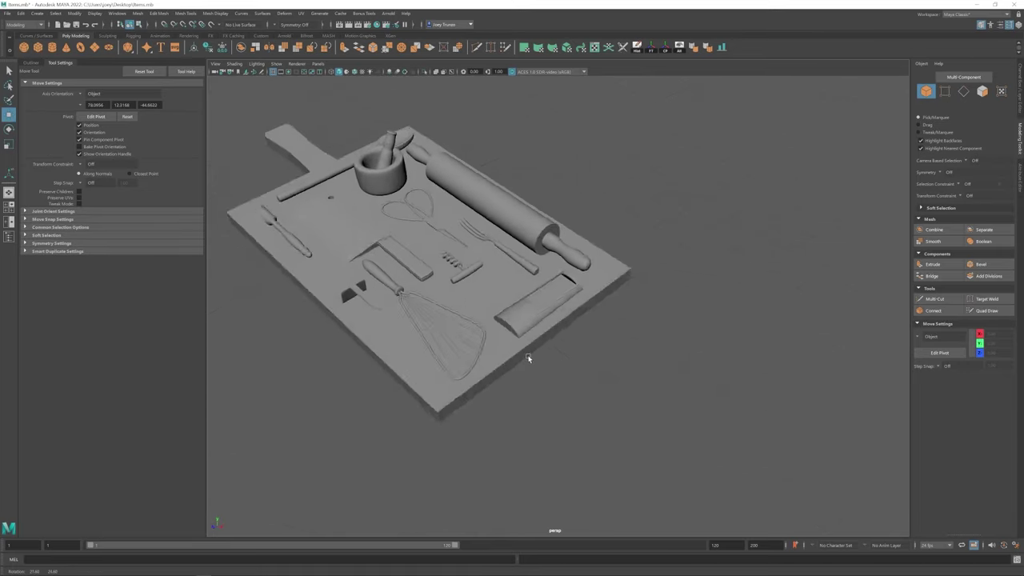
pyautogui.scroll(5, 491, 327)
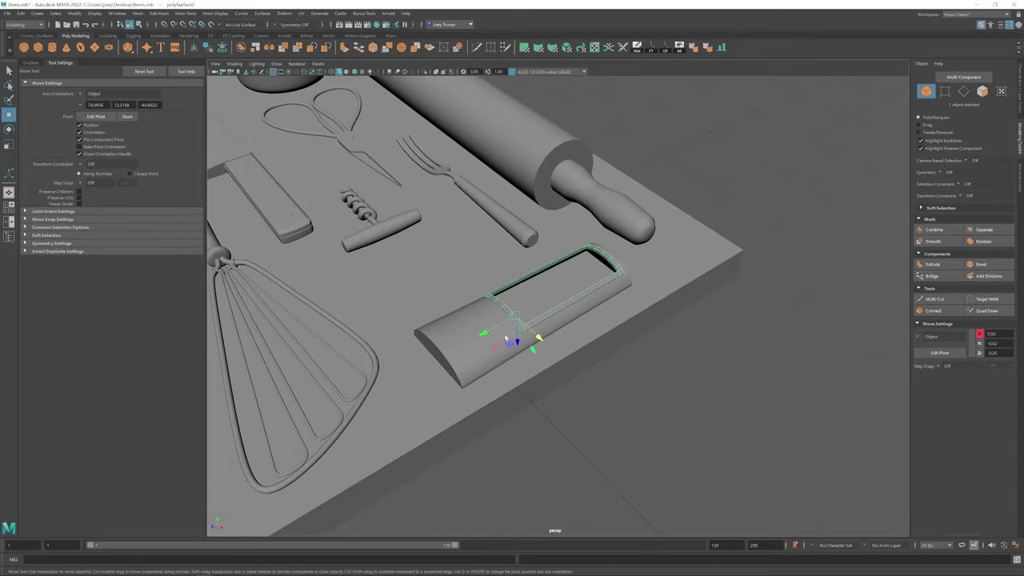
pyautogui.scroll(3, 507, 337)
pyautogui.scroll(2, 588, 309)
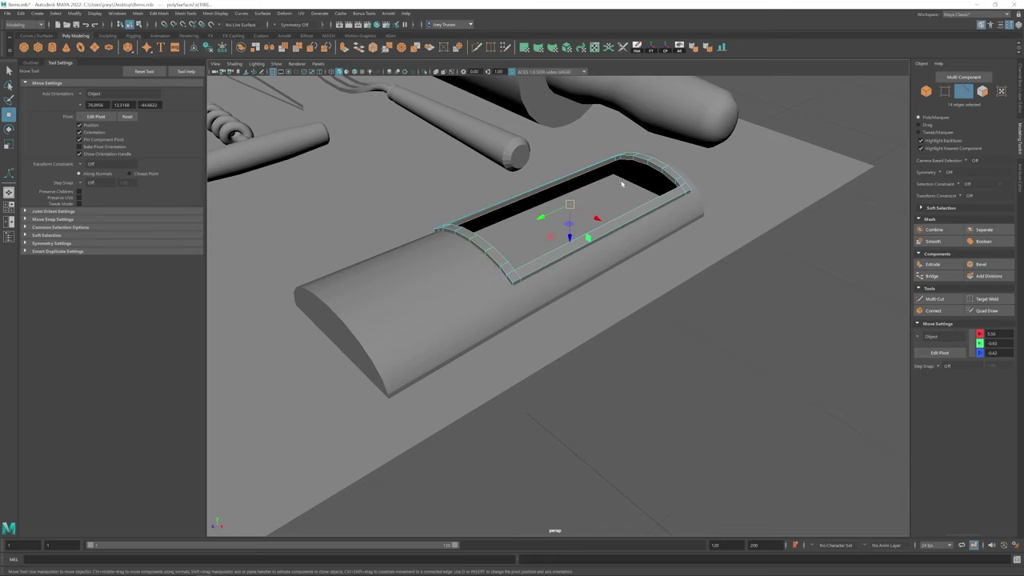
pyautogui.scroll(1, 621, 184)
pyautogui.scroll(4, 458, 266)
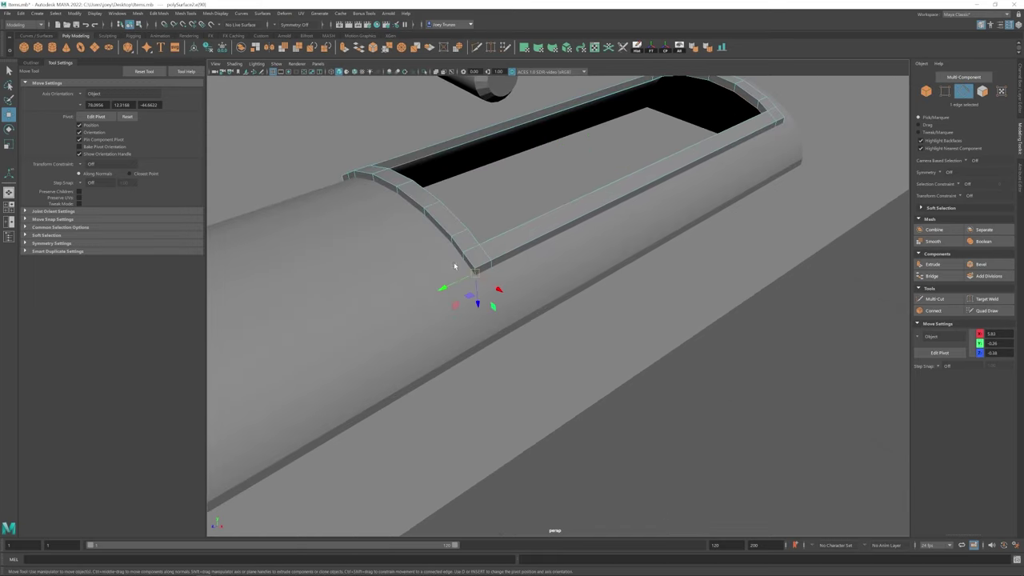
# - Bevel the slot's rim and corner edges with Fraction 0.5 and 2 segments
pyautogui.keyDown('alt'); pyautogui.moveTo(455, 265); pyautogui.dragTo(486, 344); pyautogui.keyUp('alt')
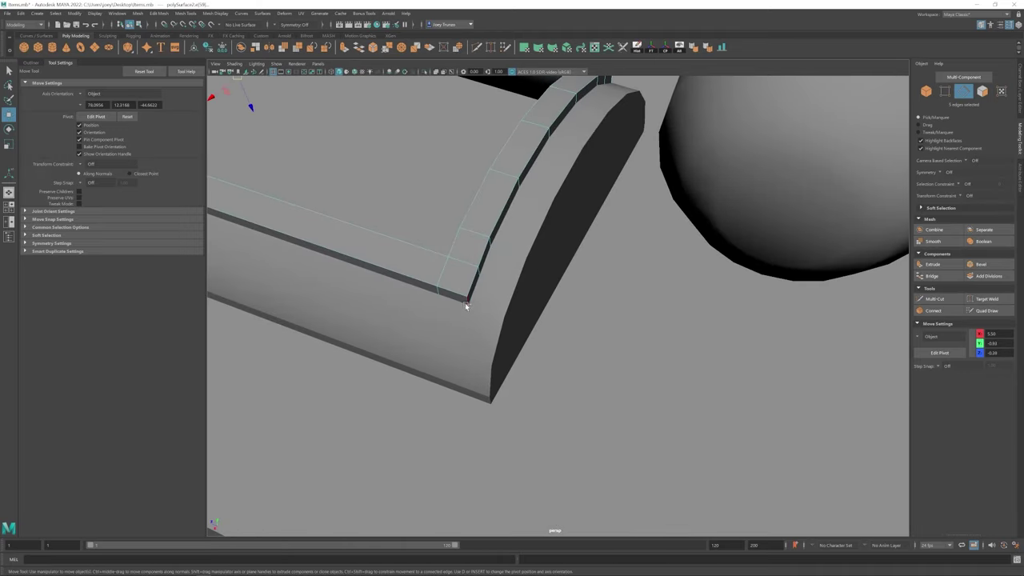
pyautogui.keyDown('shift'); pyautogui.click(479, 304); pyautogui.keyUp('shift')
pyautogui.keyDown('alt'); pyautogui.moveTo(555, 164); pyautogui.dragTo(560, 320); pyautogui.keyUp('alt')
pyautogui.hotkey('ctrl', 'b')
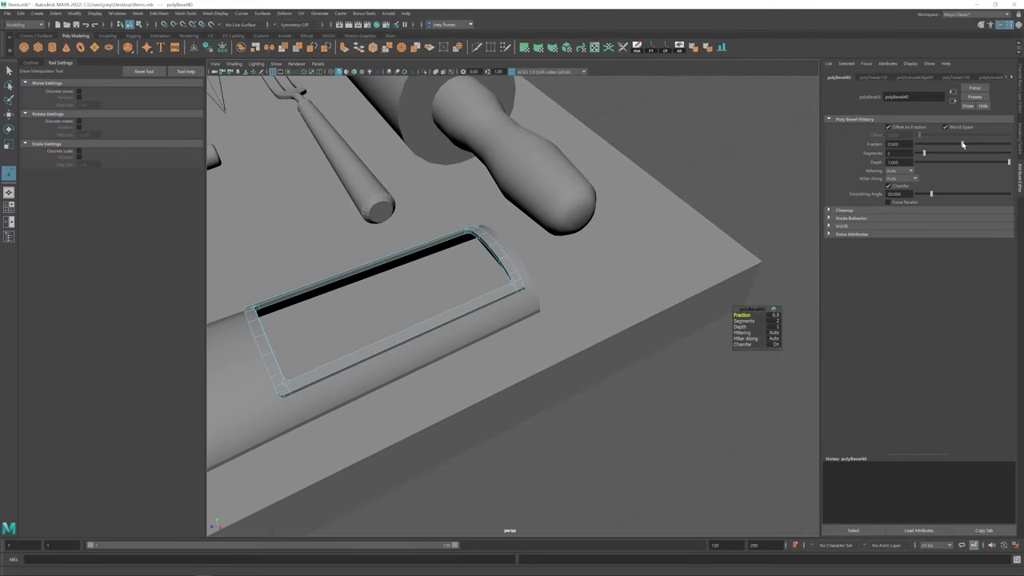
# - Raise the bevel fraction to 0.725, then bevel the slot edges again
pyautogui.moveTo(981, 146); pyautogui.dragTo(984, 144)
pyautogui.keyDown('alt'); pyautogui.moveTo(552, 232); pyautogui.dragTo(463, 276); pyautogui.keyUp('alt')
pyautogui.click(502, 312)
pyautogui.keyDown('alt'); pyautogui.moveTo(608, 296); pyautogui.dragTo(485, 332); pyautogui.keyUp('alt')
pyautogui.hotkey('ctrl', 'b')
# - Select the slot rim and nudge its left-end vertices into place
pyautogui.press('w')
pyautogui.press('F8')
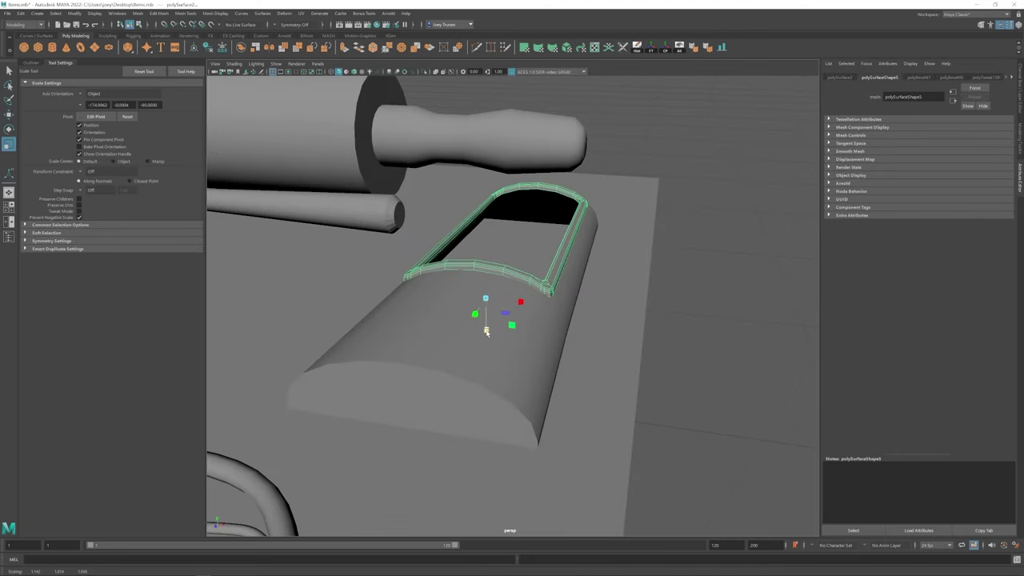
pyautogui.click(656, 288)
pyautogui.keyDown('alt'); pyautogui.moveTo(656, 288); pyautogui.dragTo(457, 320); pyautogui.keyUp('alt')
pyautogui.click(504, 282)
pyautogui.keyDown('alt'); pyautogui.moveTo(504, 282); pyautogui.dragTo(425, 216); pyautogui.keyUp('alt')
pyautogui.press('r')
pyautogui.press('F9')
pyautogui.press('w')
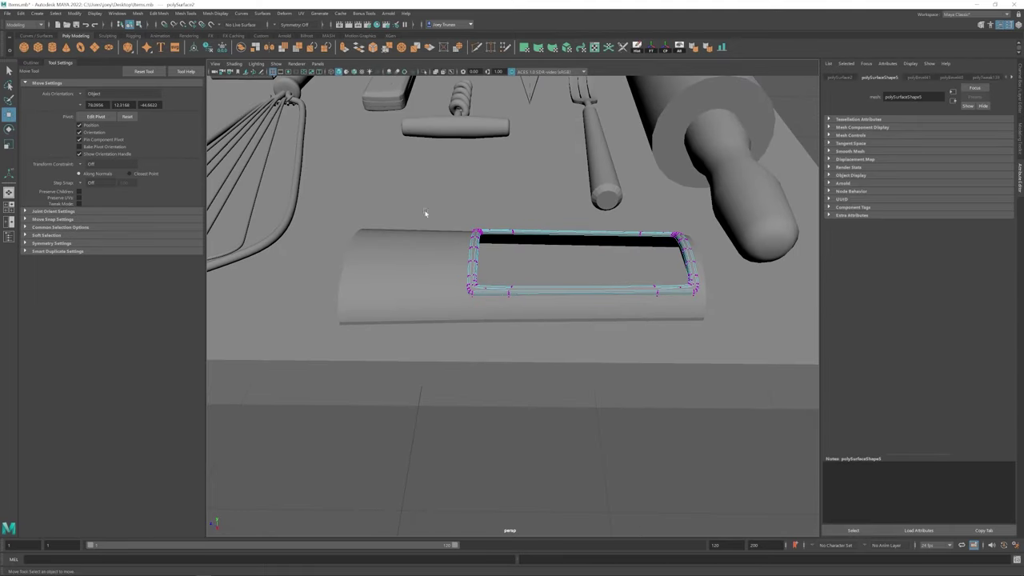
pyautogui.scroll(2, 425, 215)
pyautogui.moveTo(480, 192); pyautogui.dragTo(432, 300)
pyautogui.moveTo(413, 235); pyautogui.dragTo(552, 276)
pyautogui.scroll(4, 552, 276)
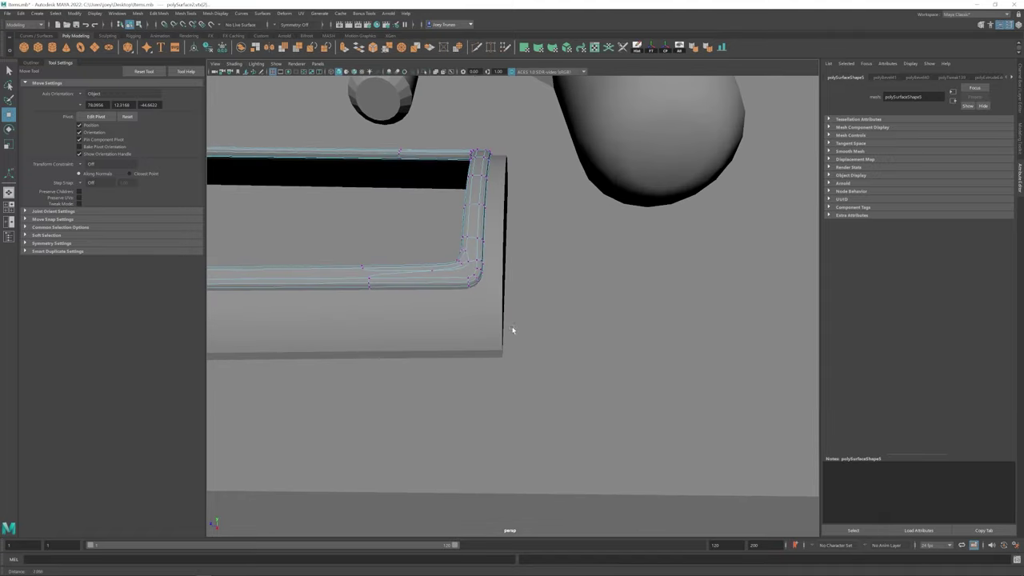
pyautogui.keyDown('alt'); pyautogui.moveTo(512, 331); pyautogui.dragTo(448, 304); pyautogui.keyUp('alt')
# - Reselect the rim around the slot and zoom in close on it
pyautogui.click(468, 112)
pyautogui.click(489, 216)
pyautogui.keyDown('alt'); pyautogui.moveTo(490, 216); pyautogui.dragTo(440, 329); pyautogui.keyUp('alt')
pyautogui.click(500, 340)
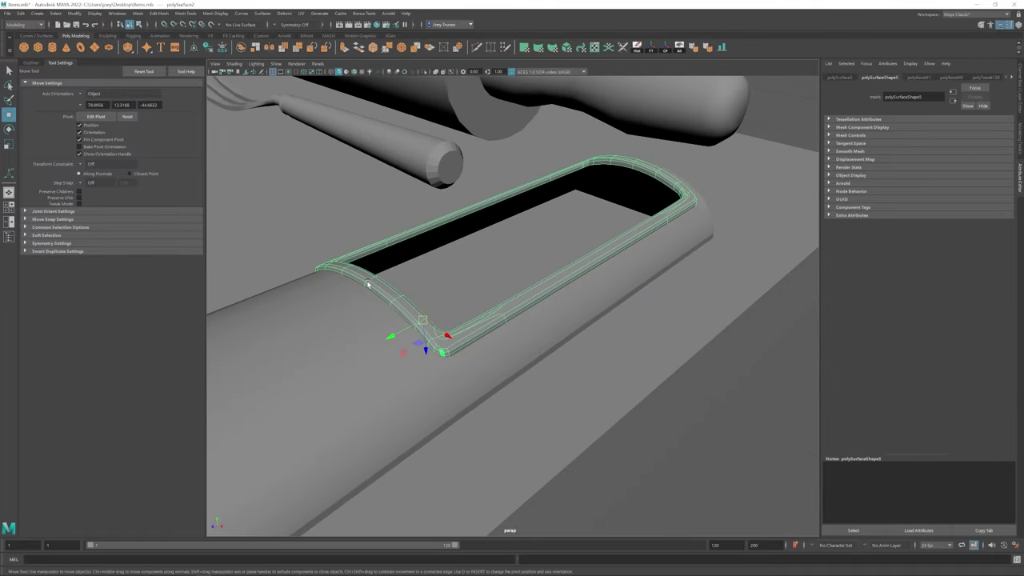
pyautogui.keyDown('alt'); pyautogui.moveTo(368, 284); pyautogui.dragTo(483, 300); pyautogui.keyUp('alt')
pyautogui.moveTo(482, 294); pyautogui.dragTo(483, 305, button='right')
pyautogui.keyDown('alt'); pyautogui.moveTo(482, 305); pyautogui.dragTo(432, 298); pyautogui.keyUp('alt')
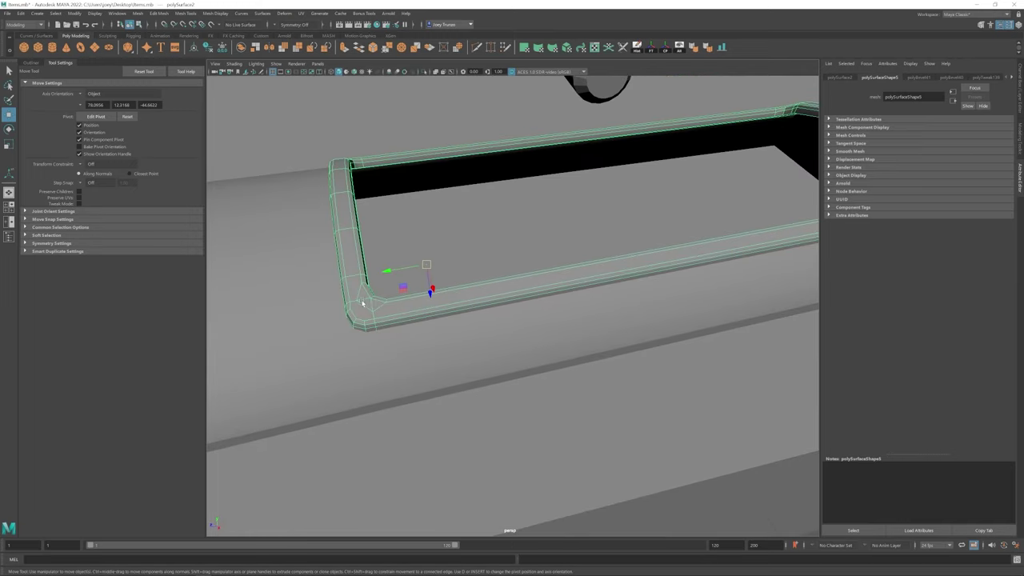
pyautogui.keyDown('alt'); pyautogui.moveTo(362, 303); pyautogui.dragTo(643, 388); pyautogui.keyUp('alt')
pyautogui.scroll(-5, 480, 325)
pyautogui.scroll(5, 521, 302)
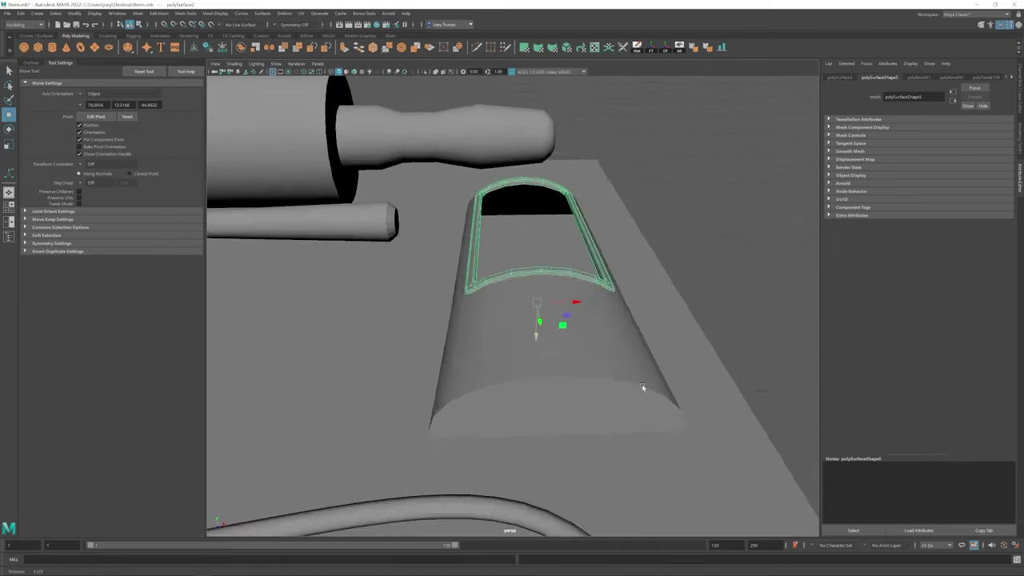
pyautogui.scroll(3, 642, 387)
# - Scale the rim down to fit the slot, then select an edge on it
pyautogui.press('r')
pyautogui.moveTo(545, 302); pyautogui.dragTo(544, 332)
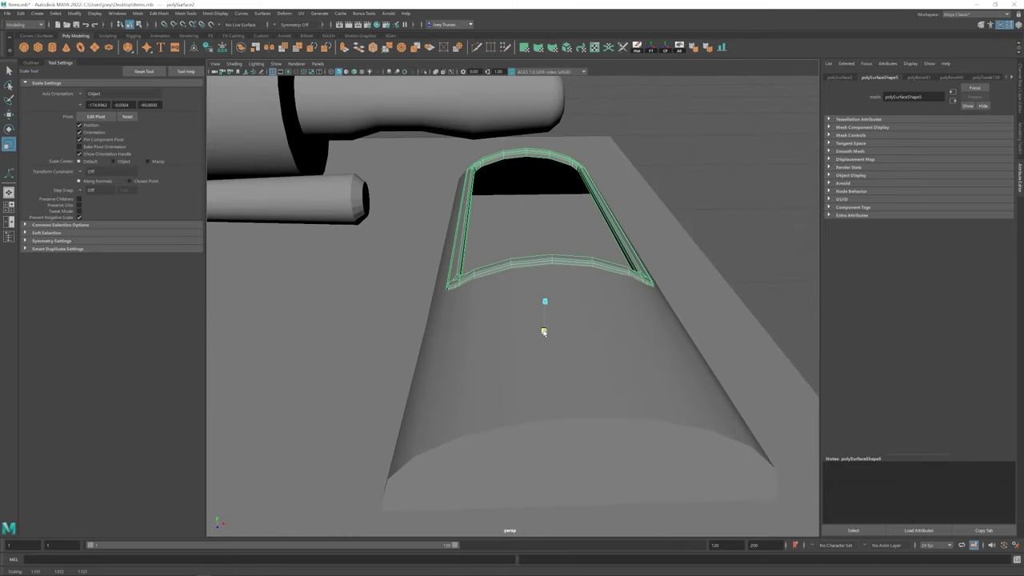
pyautogui.press('w')
pyautogui.click(545, 320)
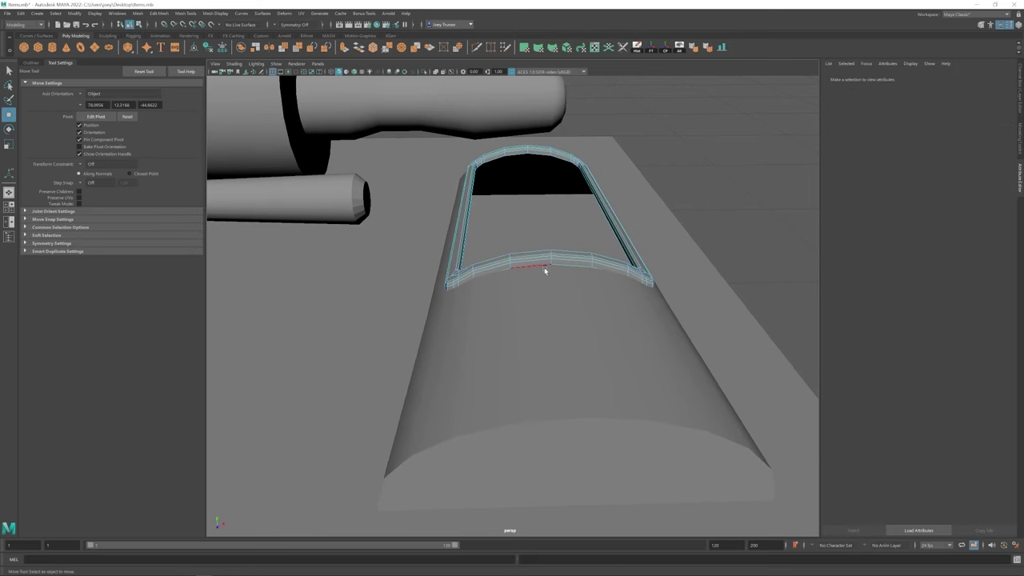
pyautogui.click(544, 270)
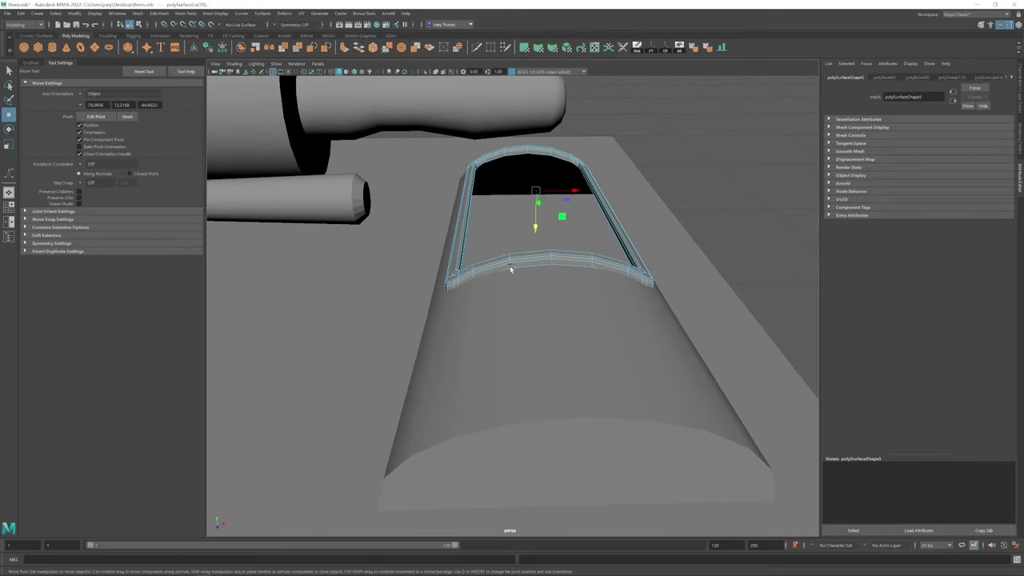
pyautogui.scroll(-3, 548, 286)
# - Enable sliding component moves along edges, try sliding the piece's end edge, then undo it
pyautogui.press('F8')
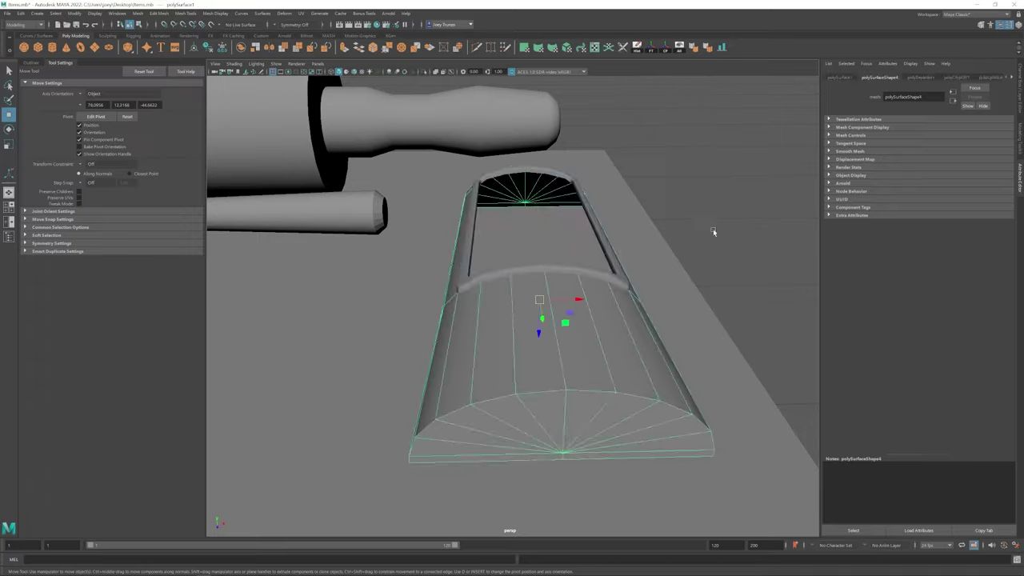
pyautogui.click(716, 229)
pyautogui.scroll(-5, 514, 311)
pyautogui.click(512, 308)
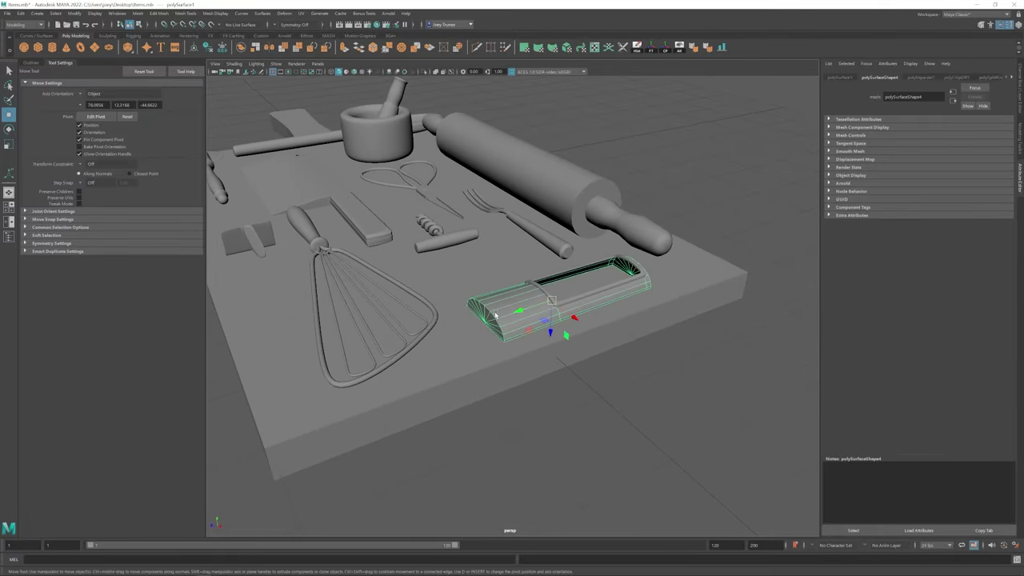
pyautogui.keyDown('alt'); pyautogui.moveTo(561, 360); pyautogui.dragTo(448, 320); pyautogui.keyUp('alt')
pyautogui.click(1019, 133)
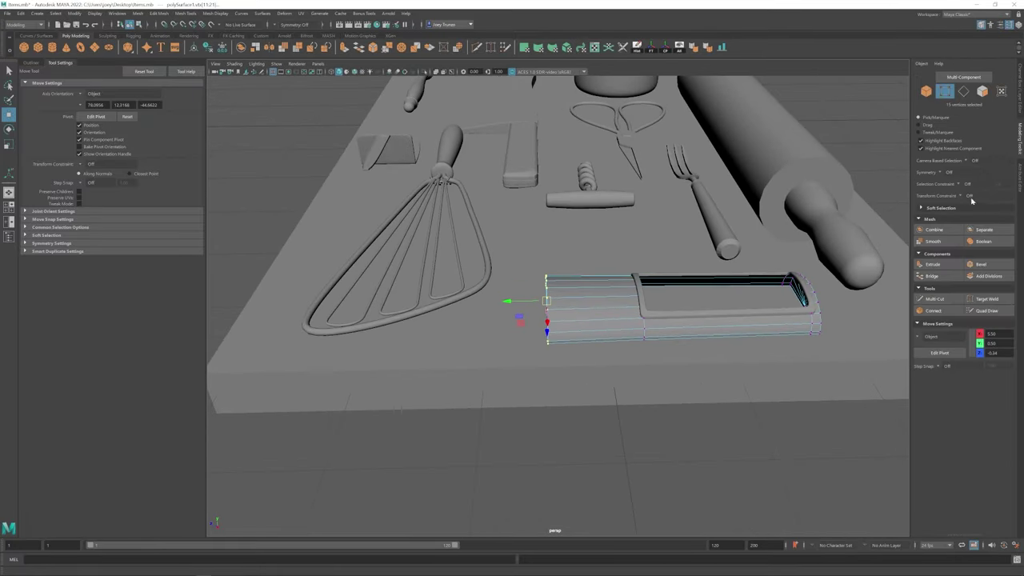
pyautogui.click(990, 195)
pyautogui.click(986, 208)
pyautogui.moveTo(507, 301); pyautogui.dragTo(474, 296)
pyautogui.hotkey('ctrl', 'z')
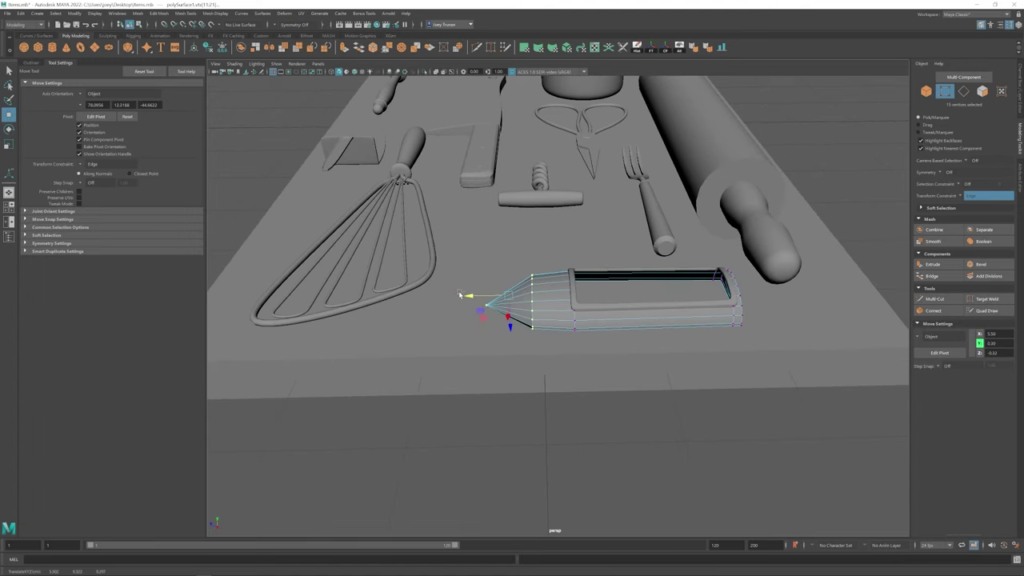
pyautogui.hotkey('ctrl', 'z')
# - Select the open end's border edge loop and cap it with Append to Polygon
pyautogui.press('F11')
pyautogui.press('F10')
pyautogui.doubleClick(546, 308)
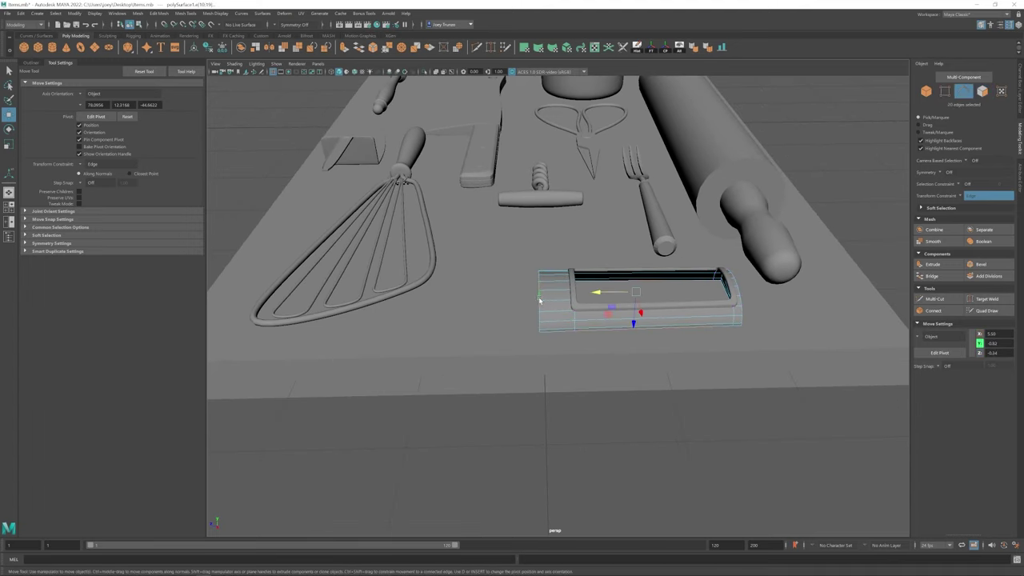
pyautogui.keyDown('alt'); pyautogui.moveTo(546, 309); pyautogui.dragTo(587, 310); pyautogui.keyUp('alt')
pyautogui.scroll(5, 587, 310)
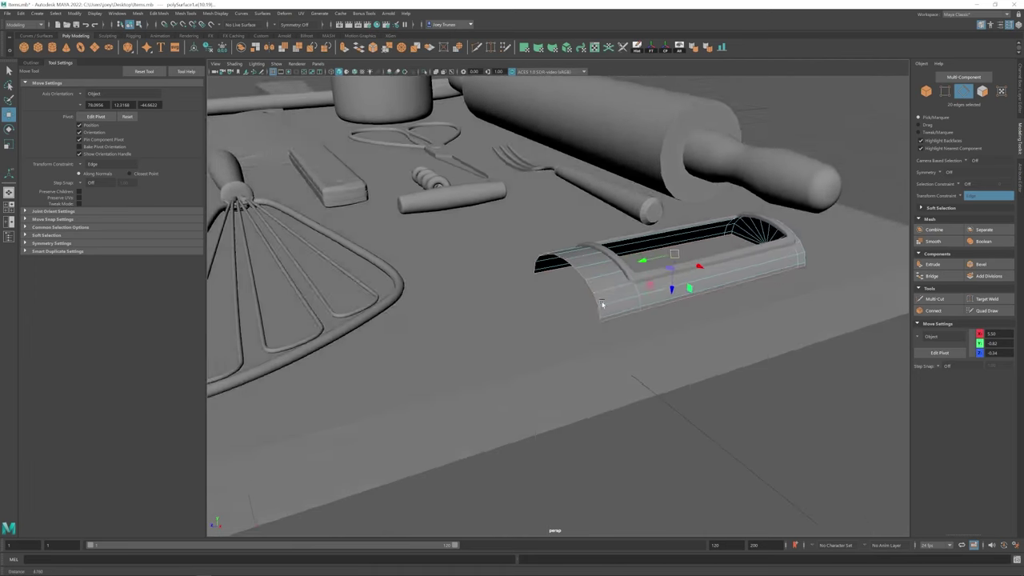
pyautogui.click(184, 14)
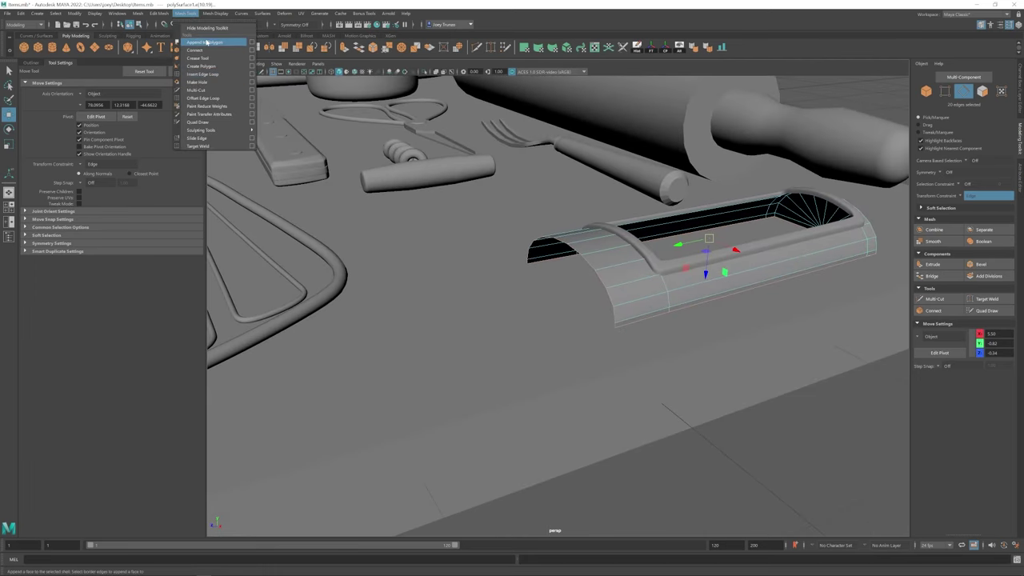
pyautogui.click(204, 42)
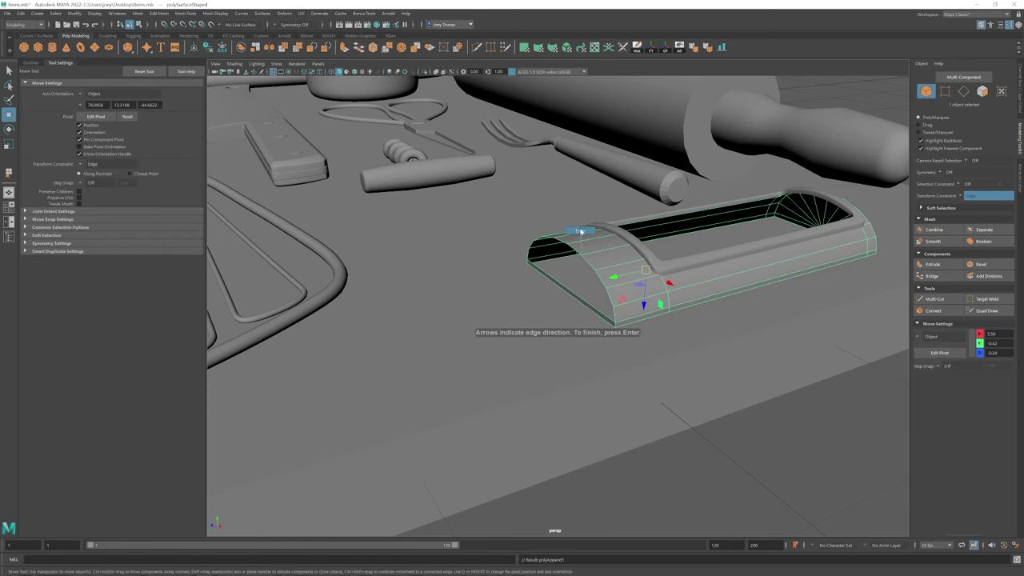
pyautogui.press('Return')
pyautogui.click(138, 13)
# - Cap the open hole at the half-cylinder piece's end
pyautogui.click(156, 73)
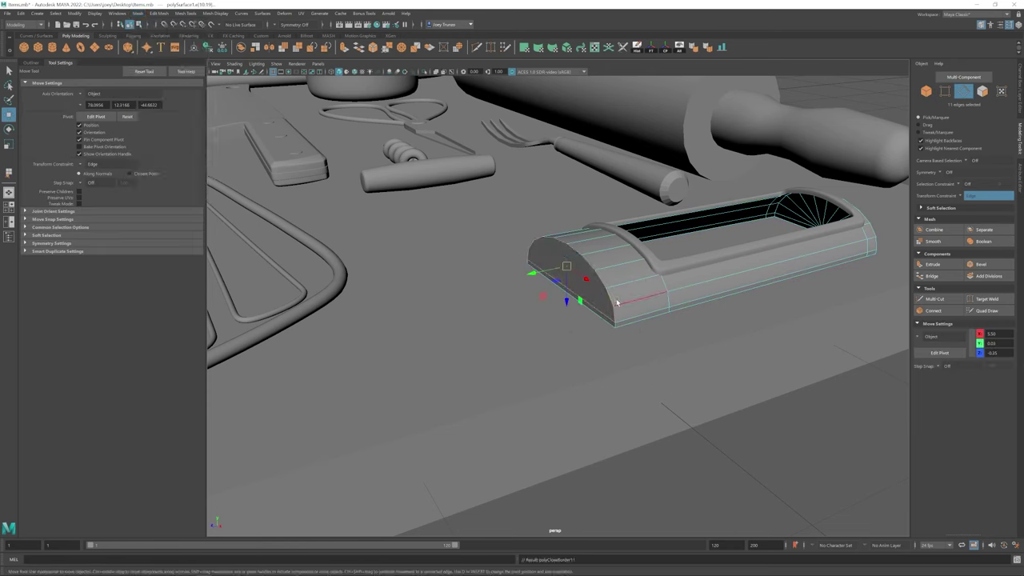
pyautogui.keyDown('shift'); pyautogui.moveTo(533, 252); pyautogui.dragTo(536, 243, button='right'); pyautogui.keyUp('shift')
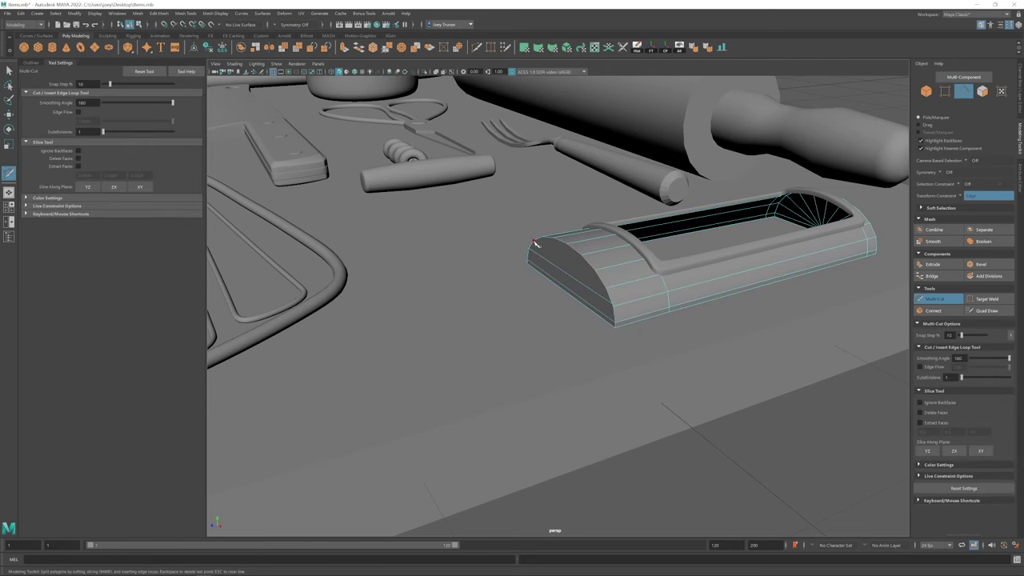
pyautogui.press('w')
pyautogui.keyDown('alt'); pyautogui.moveTo(556, 245); pyautogui.dragTo(640, 336); pyautogui.keyUp('alt')
# - Shift-drag the capped end's bottom edge outward into a thin flat flange along the board
pyautogui.click(555, 293)
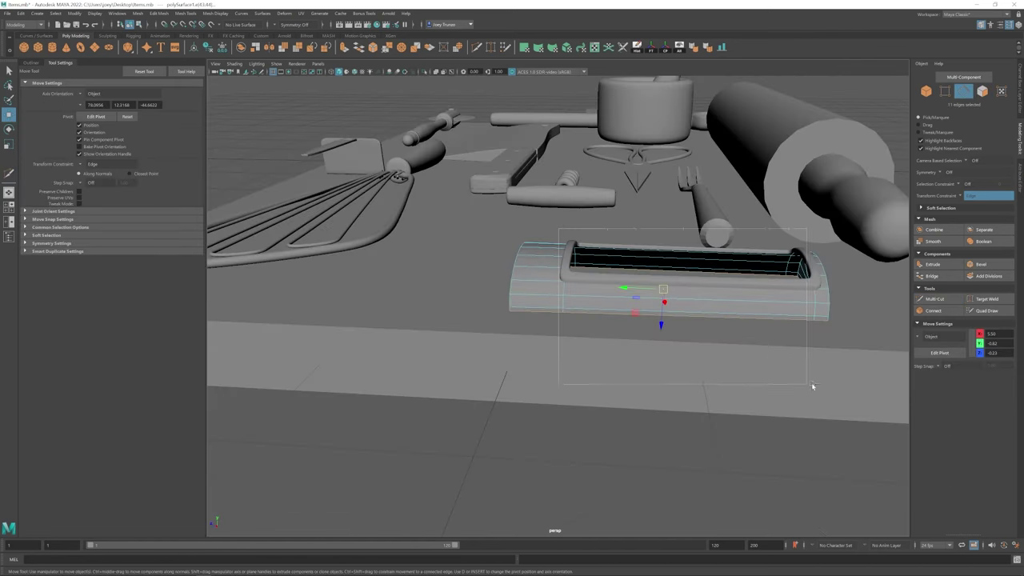
pyautogui.keyDown('alt'); pyautogui.moveTo(811, 385); pyautogui.dragTo(596, 356); pyautogui.keyUp('alt')
pyautogui.moveTo(581, 347); pyautogui.dragTo(478, 309, button='middle')
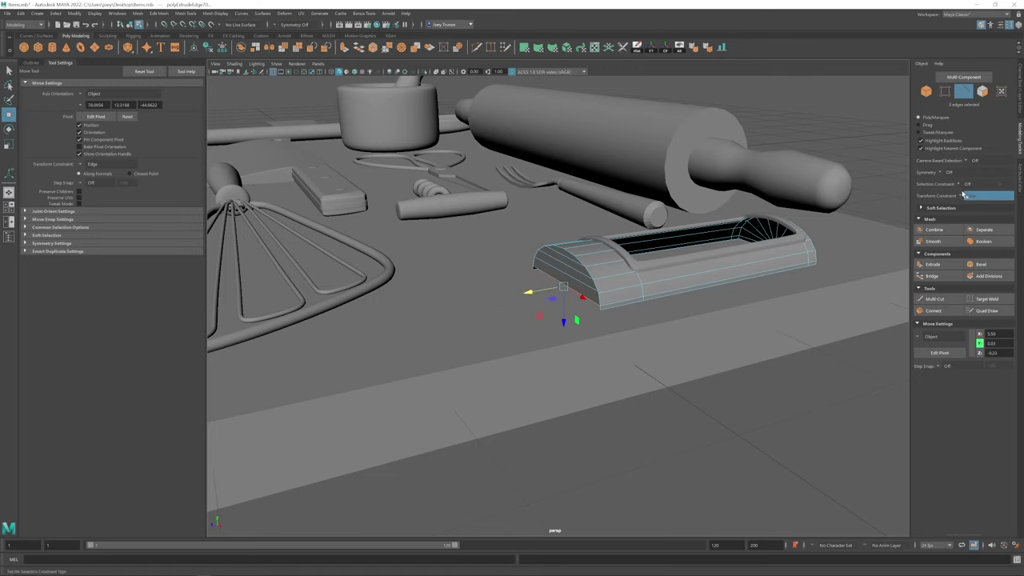
pyautogui.keyDown('alt'); pyautogui.moveTo(549, 304); pyautogui.dragTo(681, 403); pyautogui.keyUp('alt')
pyautogui.scroll(2, 481, 314)
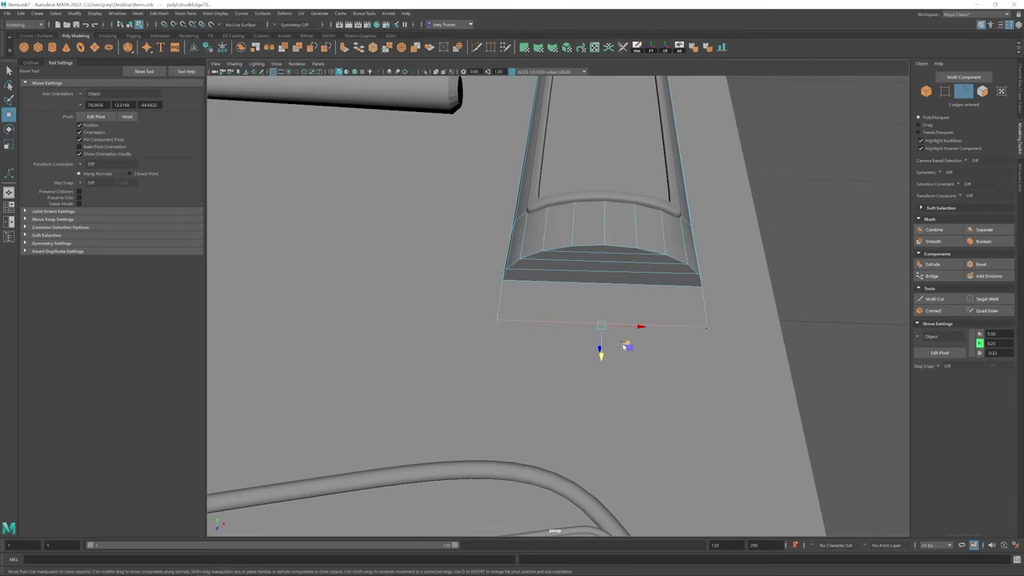
pyautogui.keyDown('alt'); pyautogui.moveTo(626, 346); pyautogui.dragTo(603, 312); pyautogui.keyUp('alt')
pyautogui.keyDown('ctrl'); pyautogui.click(563, 243); pyautogui.keyUp('ctrl')
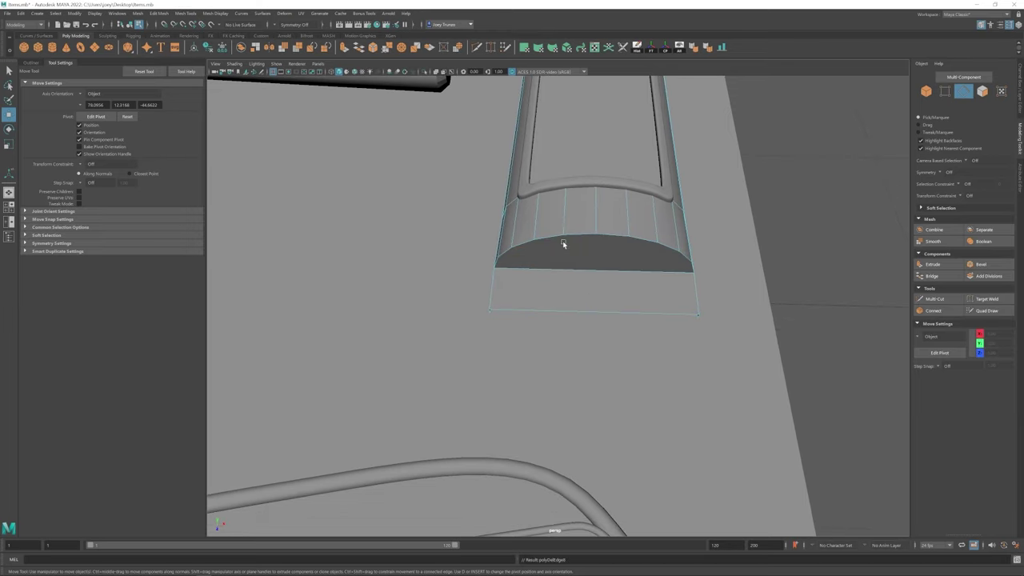
pyautogui.keyDown('alt'); pyautogui.moveTo(563, 243); pyautogui.dragTo(487, 269); pyautogui.keyUp('alt')
# - Fill the strip's border with Append to Polygon, weld stray vertices, and multi-cut an edge through it
pyautogui.click(185, 13)
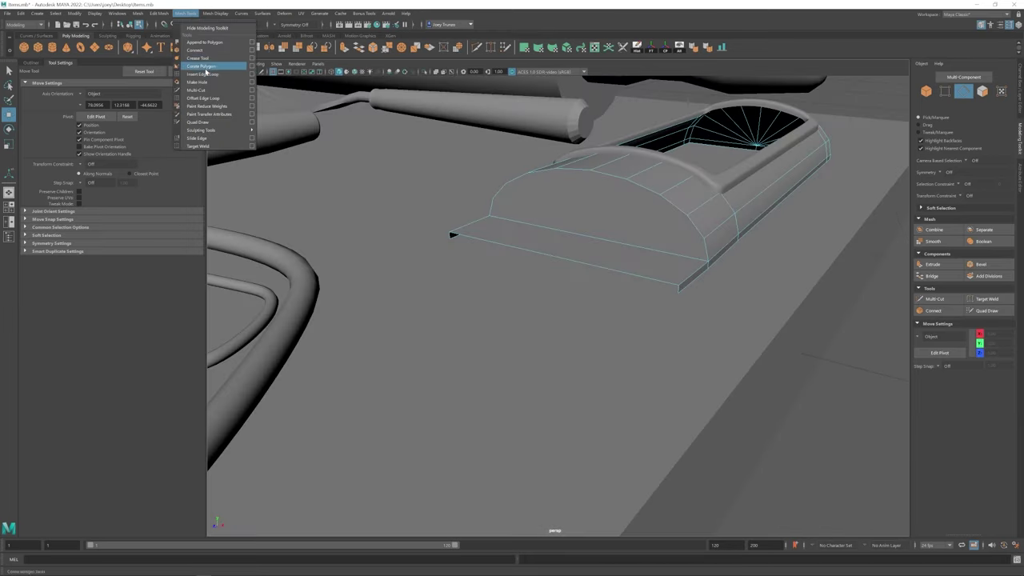
pyautogui.click(202, 46)
pyautogui.keyDown('alt'); pyautogui.moveTo(560, 272); pyautogui.dragTo(602, 184); pyautogui.keyUp('alt')
pyautogui.click(987, 298)
pyautogui.keyDown('alt'); pyautogui.moveTo(598, 252); pyautogui.dragTo(603, 305); pyautogui.keyUp('alt')
pyautogui.keyDown('alt'); pyautogui.moveTo(603, 306); pyautogui.dragTo(624, 268); pyautogui.keyUp('alt')
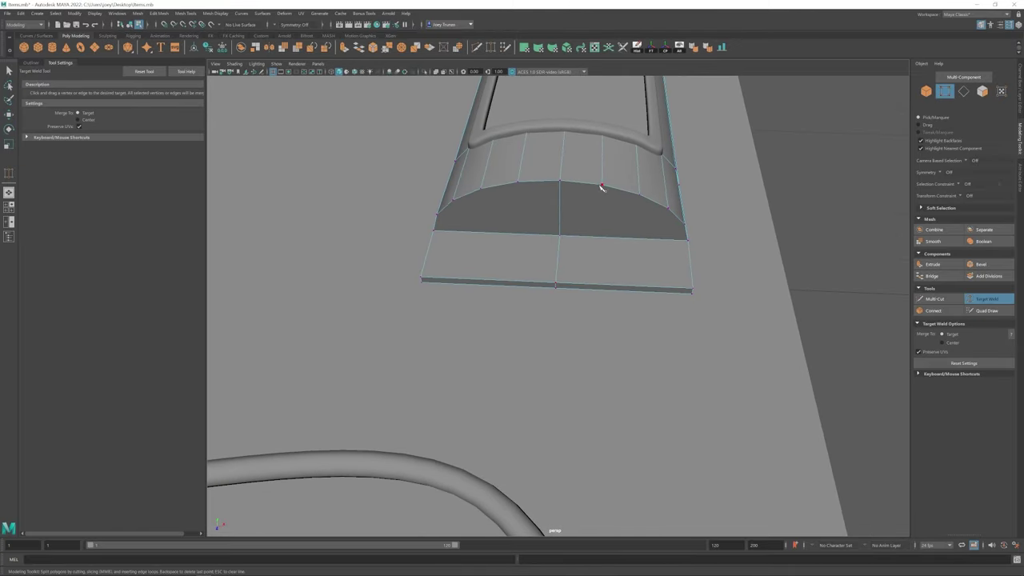
pyautogui.click(603, 286)
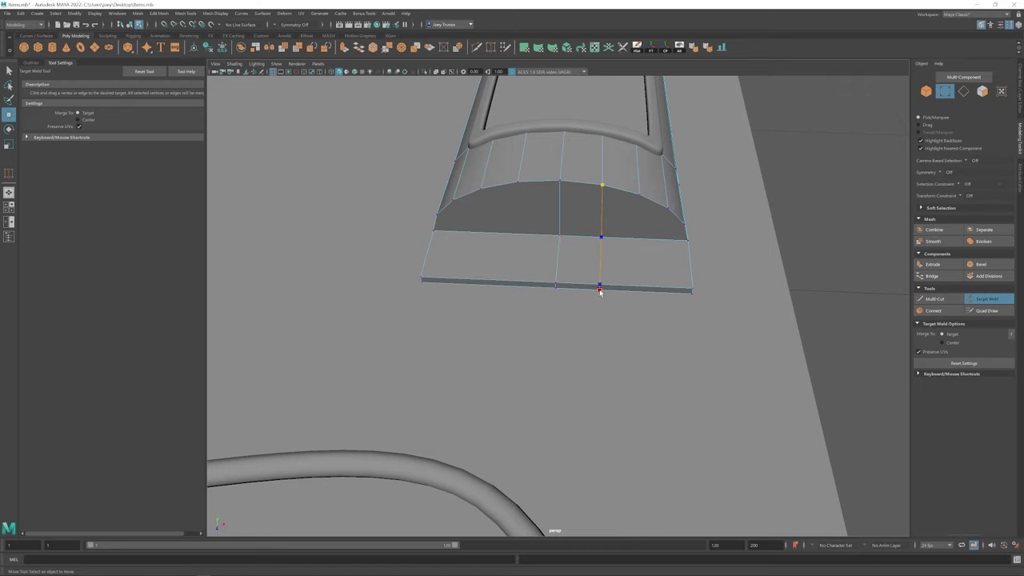
pyautogui.keyDown('alt'); pyautogui.moveTo(603, 286); pyautogui.dragTo(521, 184); pyautogui.keyUp('alt')
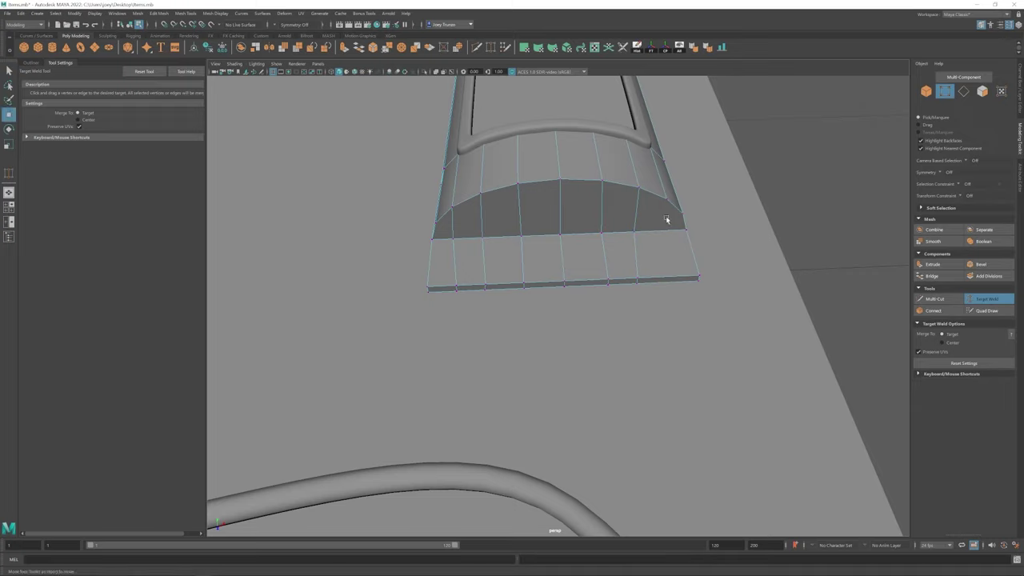
# - Scale the strip's end vertices so the flange's outer edge bows into a rounded arc
pyautogui.keyDown('alt'); pyautogui.moveTo(669, 285); pyautogui.dragTo(569, 267); pyautogui.keyUp('alt')
pyautogui.press('w')
pyautogui.press('r')
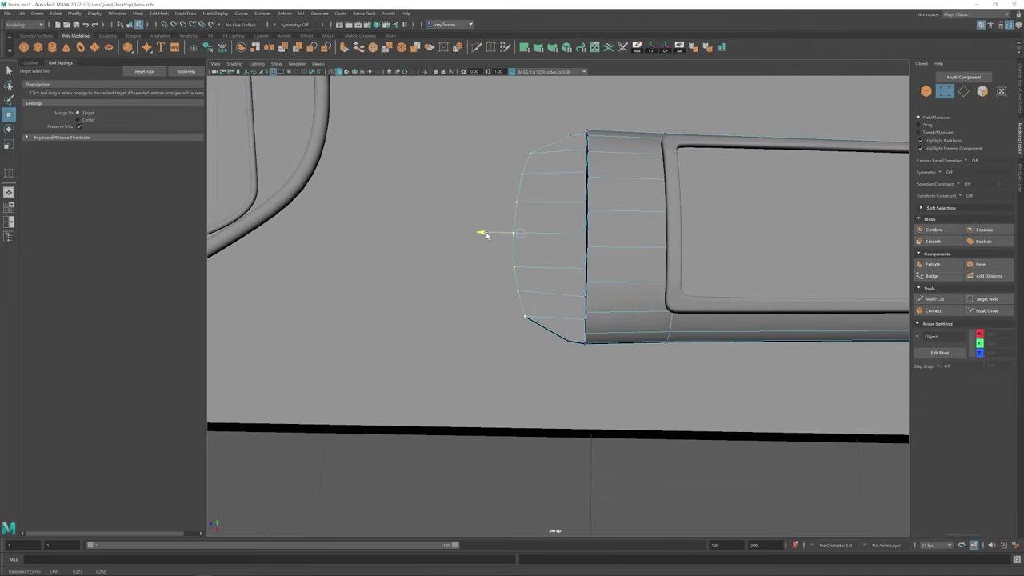
pyautogui.moveTo(482, 231); pyautogui.dragTo(601, 282)
pyautogui.scroll(-5, 601, 282)
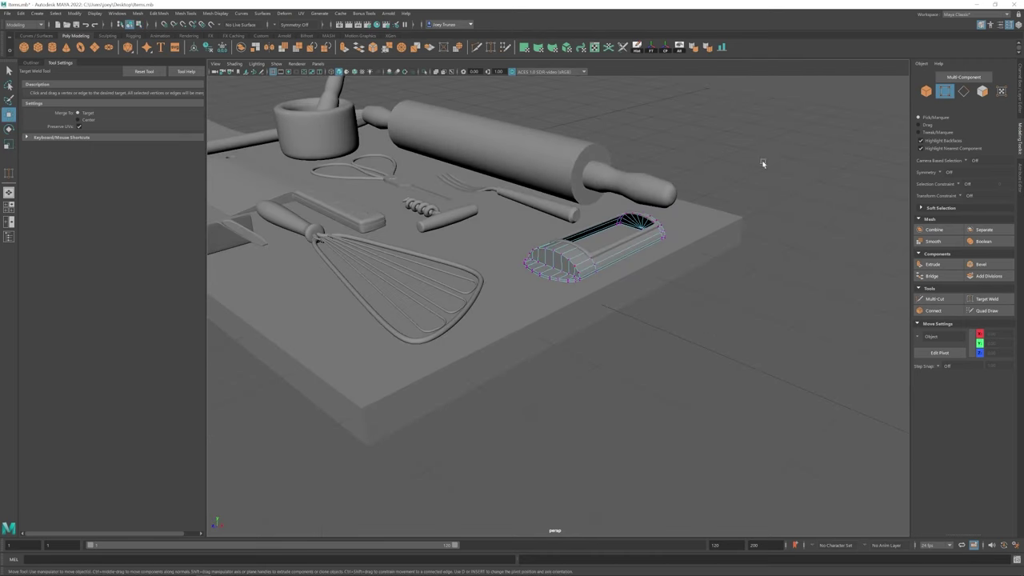
# - Select the small case piece and try the Insert Edge Loop Tool, undoing the loop and showing tool settings
pyautogui.moveTo(560, 255); pyautogui.dragTo(645, 230, button='right')
pyautogui.moveTo(550, 300); pyautogui.dragTo(532, 307, button='right')
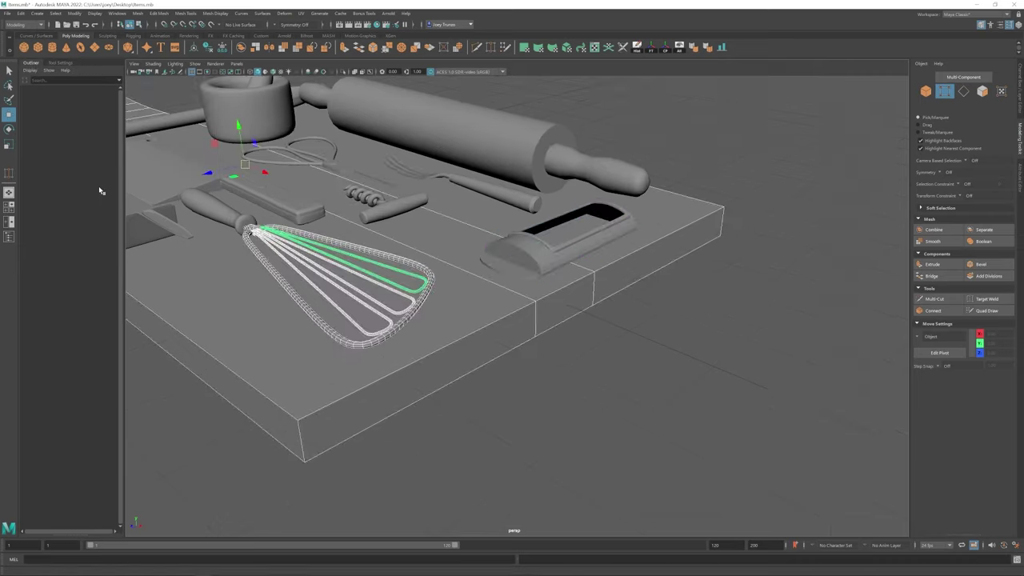
pyautogui.moveTo(460, 232); pyautogui.dragTo(464, 228, button='right')
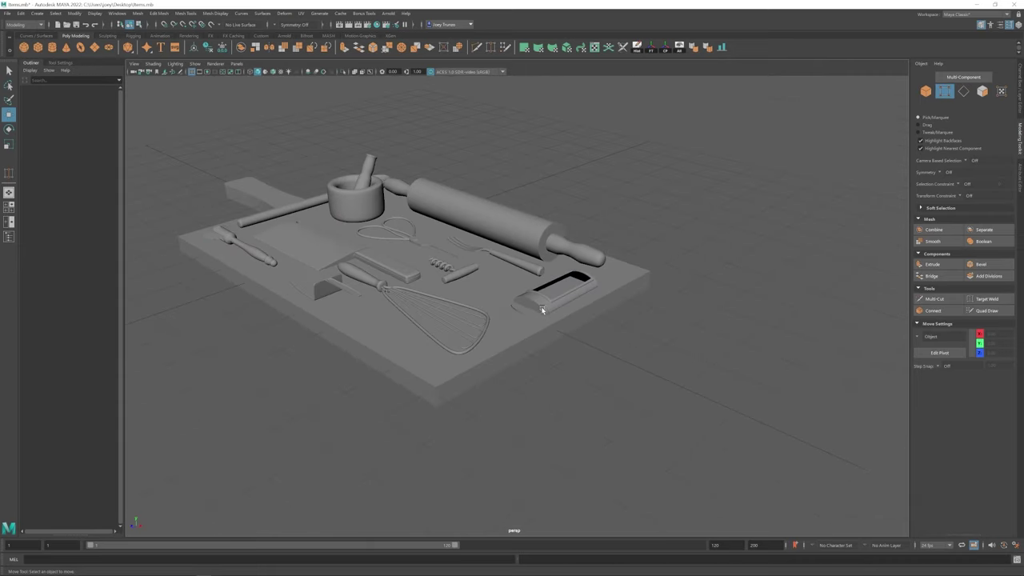
pyautogui.click(542, 310)
pyautogui.scroll(4, 542, 309)
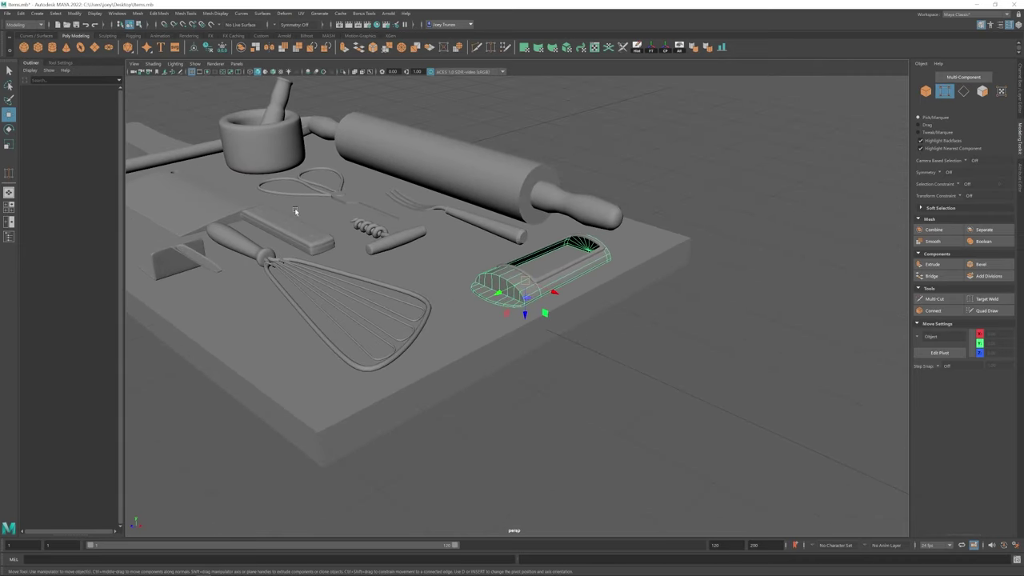
pyautogui.scroll(1, 416, 288)
pyautogui.moveTo(417, 288)
pyautogui.keyDown('alt'); pyautogui.mouseDown()
pyautogui.moveTo(425, 290)
pyautogui.moveTo(414, 299)
pyautogui.mouseUp(); pyautogui.keyUp('alt')
pyautogui.scroll(5, 414, 300)
pyautogui.click(185, 12)
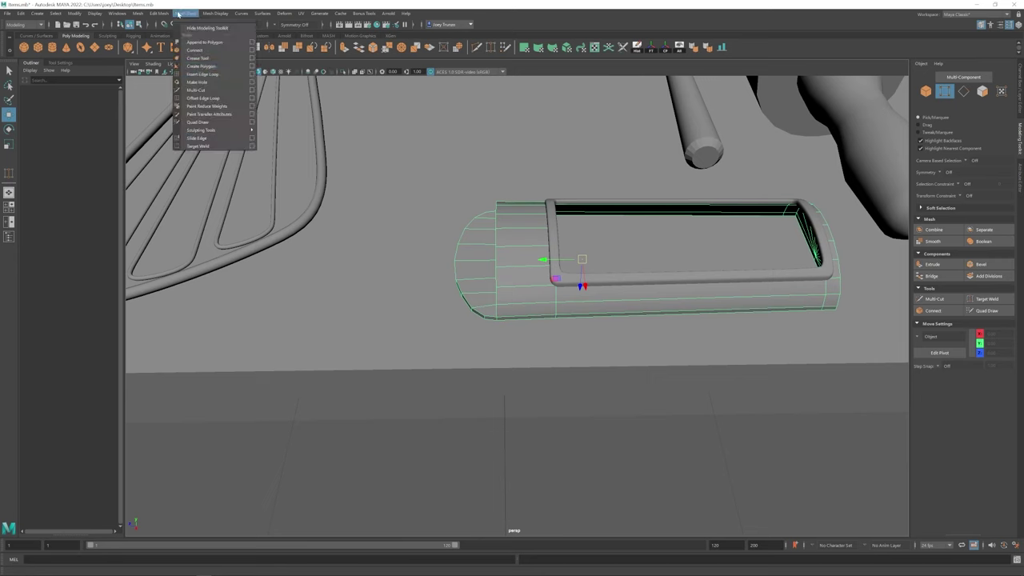
pyautogui.click(206, 73)
pyautogui.hotkey('ctrl', 'z')
pyautogui.click(61, 63)
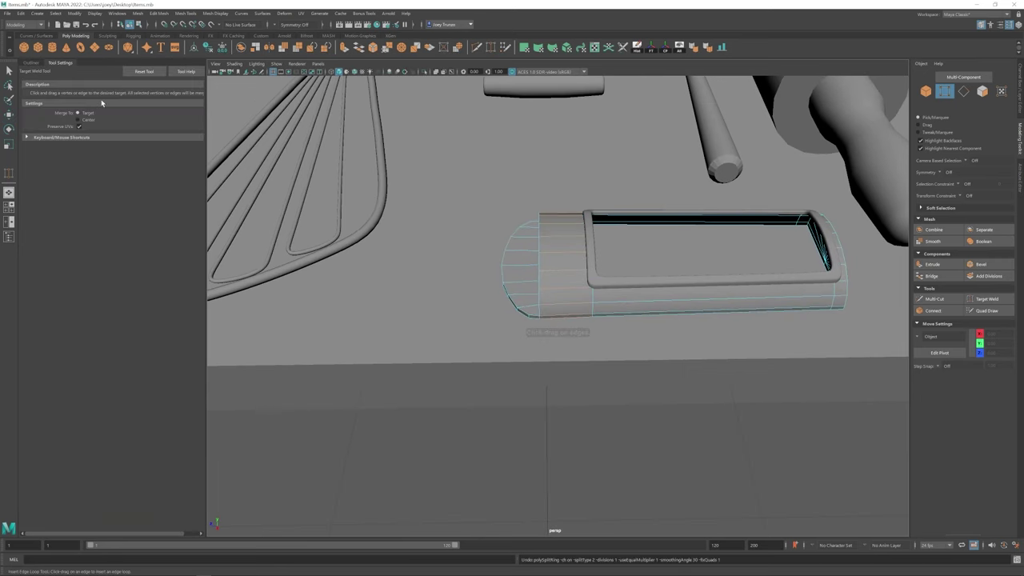
# - Select the rounded-end tray and insert an extra edge loop near its flange end
pyautogui.click(186, 12)
pyautogui.click(207, 72)
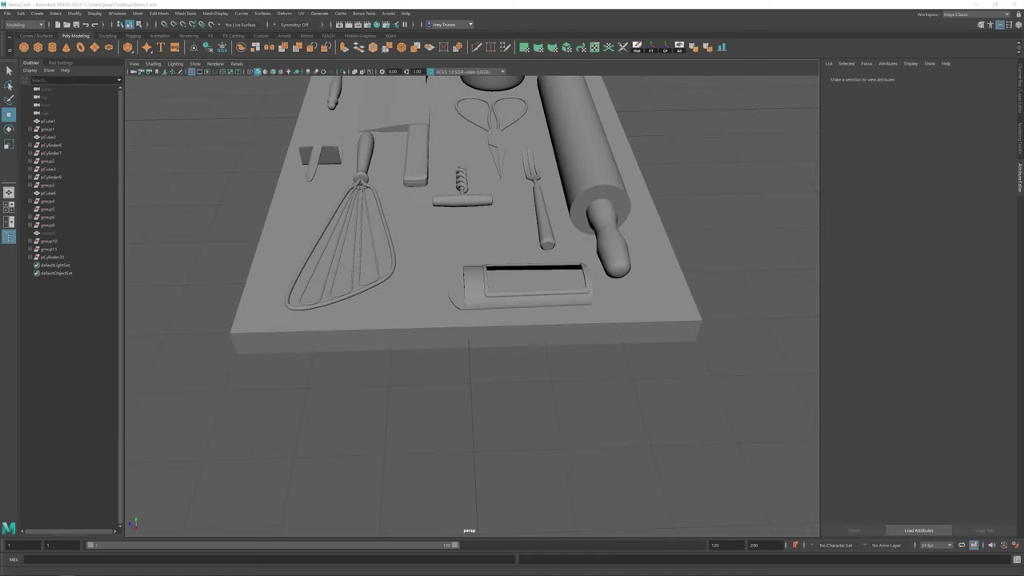
pyautogui.keyDown('alt'); pyautogui.moveTo(411, 344); pyautogui.dragTo(411, 319); pyautogui.keyUp('alt')
pyautogui.scroll(5, 469, 286)
pyautogui.click(469, 286)
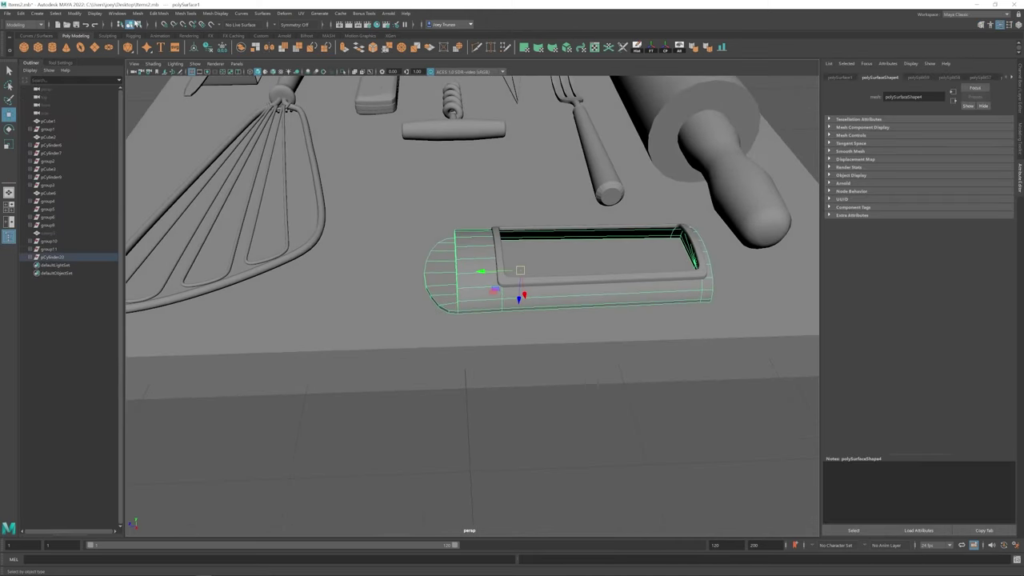
pyautogui.click(214, 13)
pyautogui.click(250, 73)
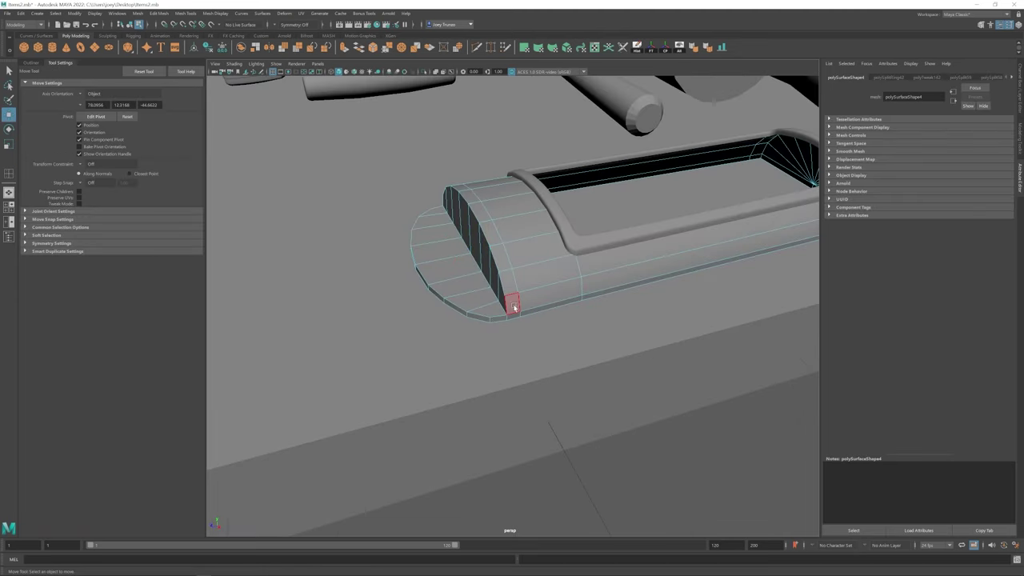
# - Select the face strip over the tray's rounded end and extrude it with Ctrl+E
pyautogui.click(516, 316)
pyautogui.keyDown('alt'); pyautogui.moveTo(516, 316); pyautogui.dragTo(389, 338); pyautogui.keyUp('alt')
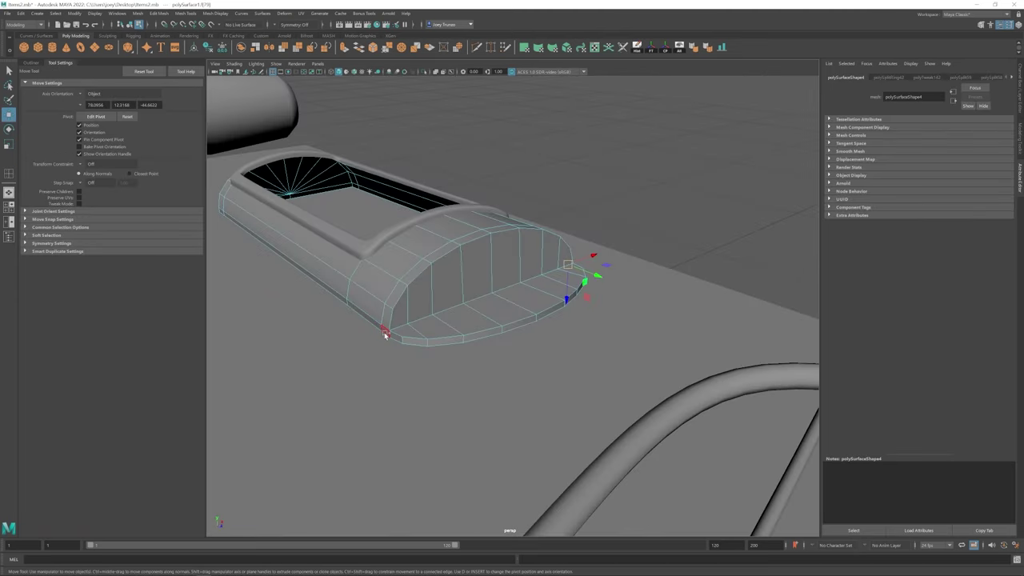
pyautogui.keyDown('shift'); pyautogui.click(398, 294); pyautogui.keyUp('shift')
pyautogui.keyDown('alt'); pyautogui.moveTo(398, 295); pyautogui.dragTo(449, 322); pyautogui.keyUp('alt')
pyautogui.keyDown('shift'); pyautogui.doubleClick(511, 262); pyautogui.keyUp('shift')
pyautogui.hotkey('ctrl', 'e')
pyautogui.press('r')
pyautogui.press('w')
pyautogui.press('F8')
# - Extrude the bottom face twice and pull it further out into a tab
pyautogui.scroll(-5, 461, 276)
pyautogui.scroll(2, 514, 277)
pyautogui.press('F8')
pyautogui.scroll(3, 493, 313)
pyautogui.hotkey('ctrl', 'e')
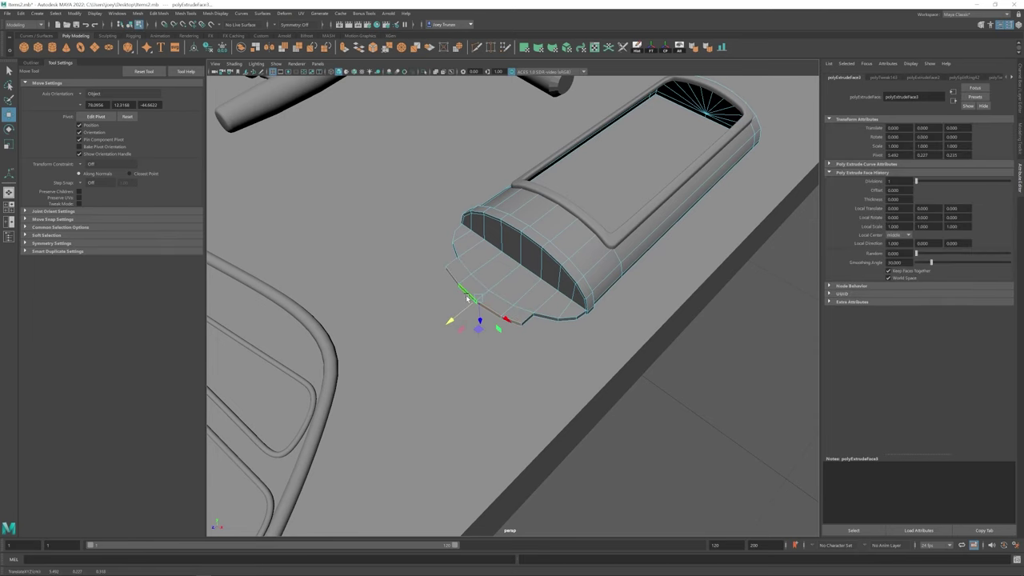
pyautogui.hotkey('ctrl', 'e')
pyautogui.moveTo(468, 299); pyautogui.dragTo(513, 320)
# - Scale and move the tab's tip vertices to shape its scalloped outer end
pyautogui.press('F9')
pyautogui.press('r')
pyautogui.moveTo(448, 273); pyautogui.dragTo(472, 293)
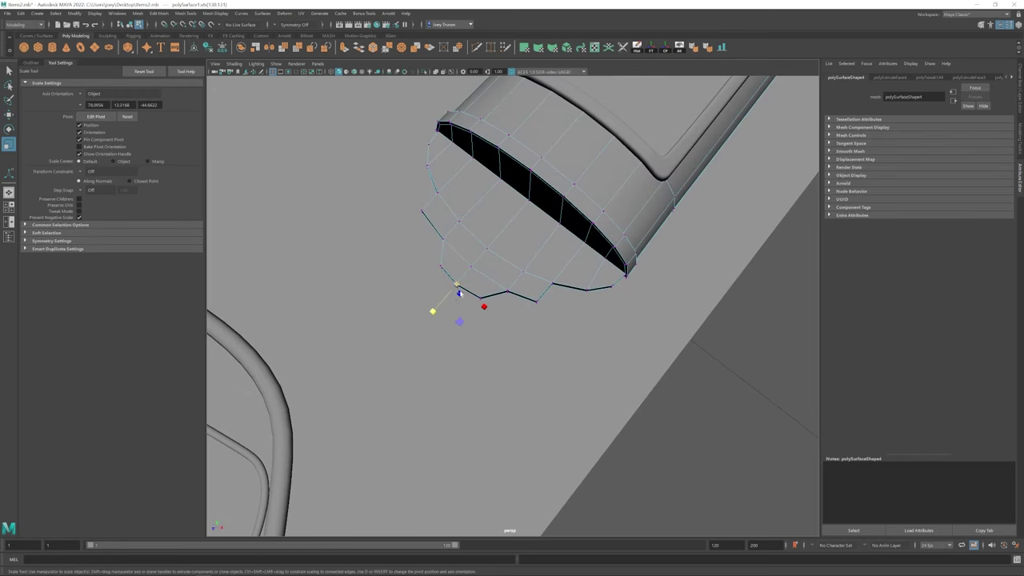
pyautogui.press('w')
pyautogui.keyDown('alt'); pyautogui.moveTo(512, 304); pyautogui.dragTo(539, 309); pyautogui.keyUp('alt')
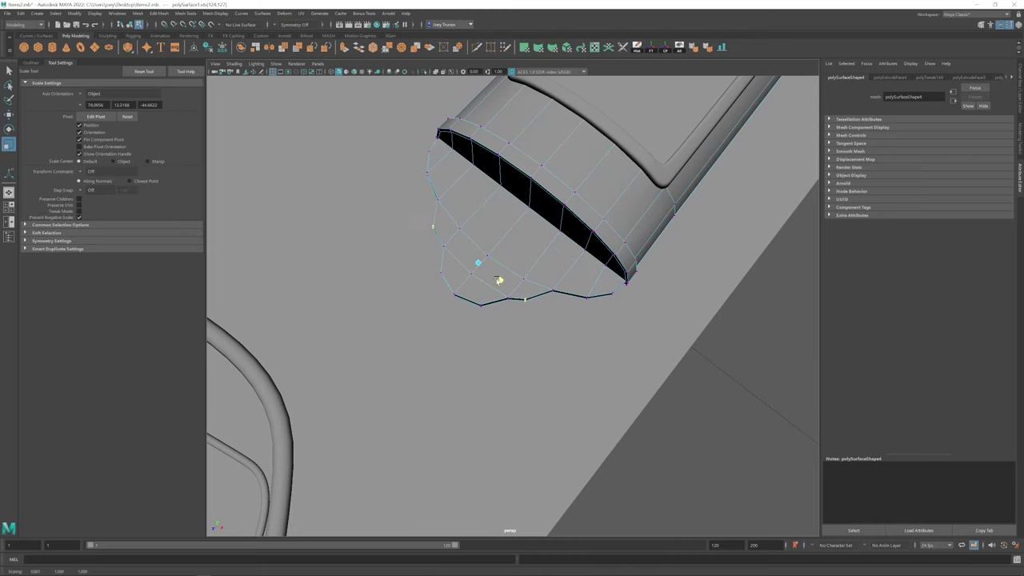
pyautogui.scroll(-6, 488, 313)
pyautogui.scroll(5, 561, 328)
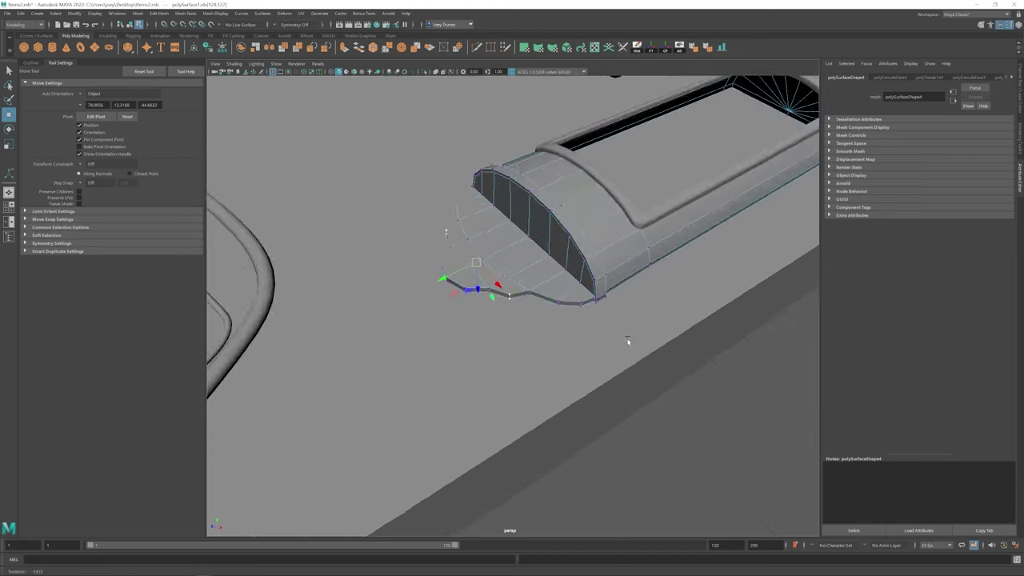
# - Bevel an edge at the tab's base using Edit Mesh > Bevel
pyautogui.press('F10')
pyautogui.keyDown('alt'); pyautogui.moveTo(627, 344); pyautogui.dragTo(500, 250); pyautogui.keyUp('alt')
pyautogui.scroll(3, 531, 259)
pyautogui.click(499, 251)
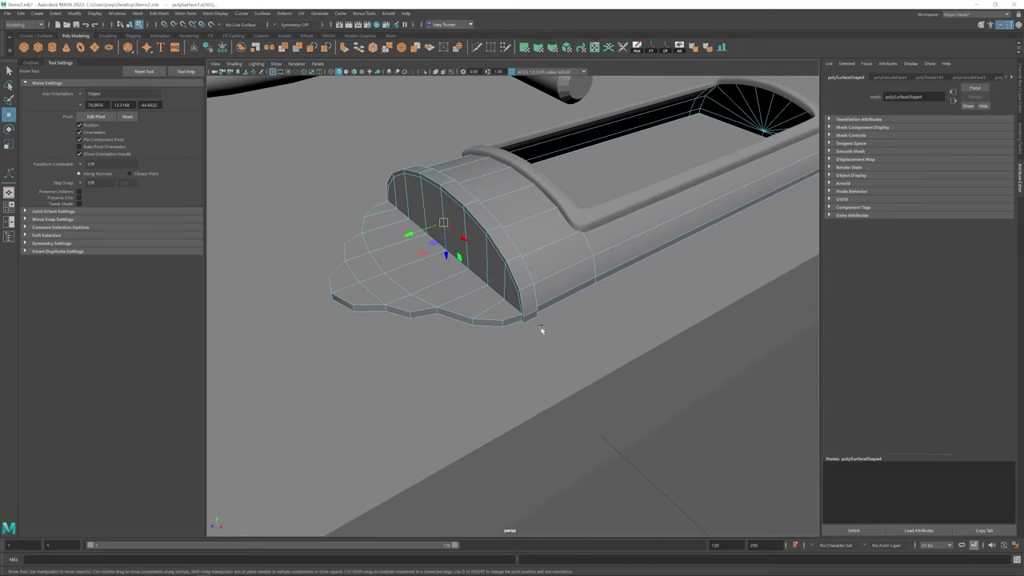
pyautogui.scroll(4, 497, 316)
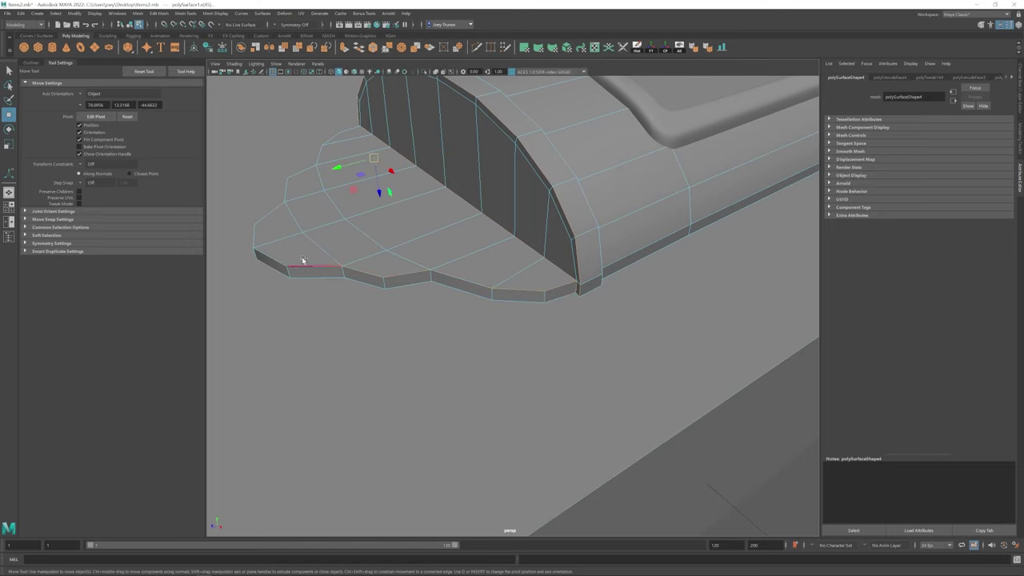
pyautogui.keyDown('alt'); pyautogui.moveTo(453, 199); pyautogui.dragTo(416, 288); pyautogui.keyUp('alt')
pyautogui.click(138, 14)
pyautogui.click(176, 49)
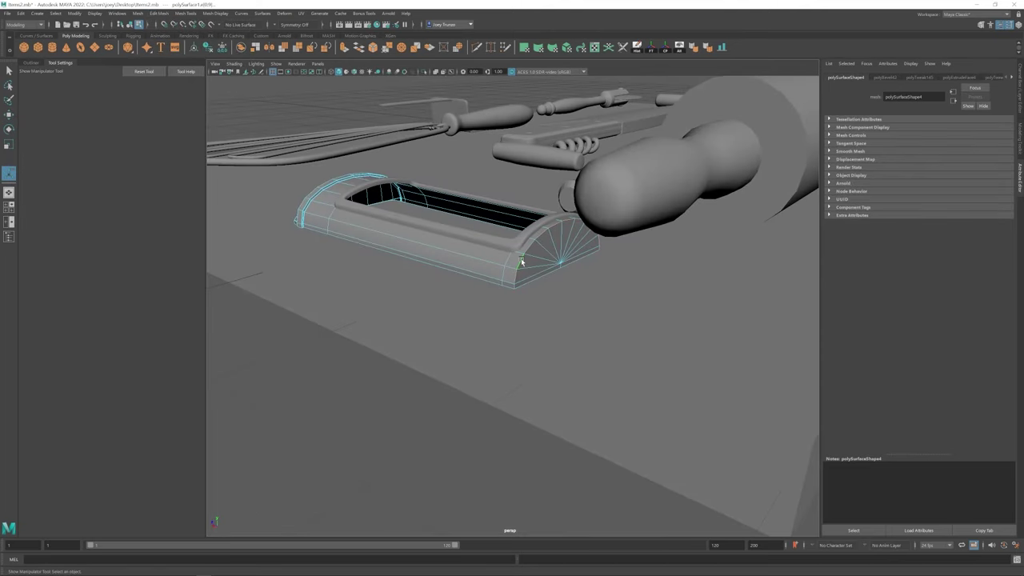
# - Repeat the bevel with G, then push the tray's end vertex column outward to lengthen it
pyautogui.press('g')
pyautogui.keyDown('alt'); pyautogui.moveTo(600, 320); pyautogui.dragTo(590, 270); pyautogui.keyUp('alt')
pyautogui.press('w')
pyautogui.keyDown('alt'); pyautogui.moveTo(590, 269); pyautogui.dragTo(722, 364, button='right'); pyautogui.keyUp('alt')
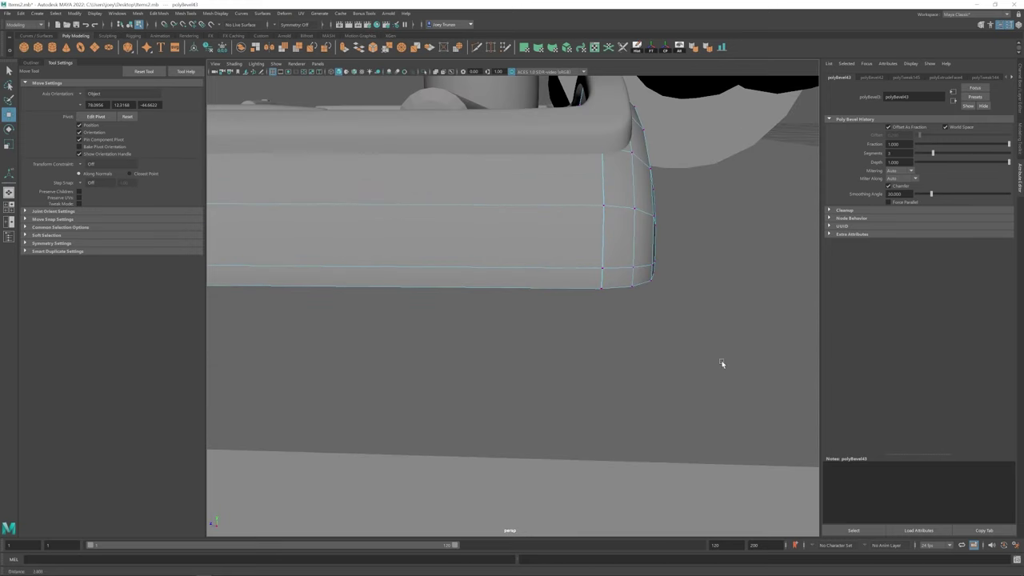
pyautogui.click(601, 269)
pyautogui.keyDown('alt'); pyautogui.moveTo(559, 175); pyautogui.dragTo(664, 400); pyautogui.keyUp('alt')
pyautogui.moveTo(664, 400); pyautogui.dragTo(548, 104)
pyautogui.moveTo(503, 179); pyautogui.dragTo(537, 323)
# - Slide the tray's top-rim edge loop outward, checking it in wireframe before returning to shaded
pyautogui.press('F10')
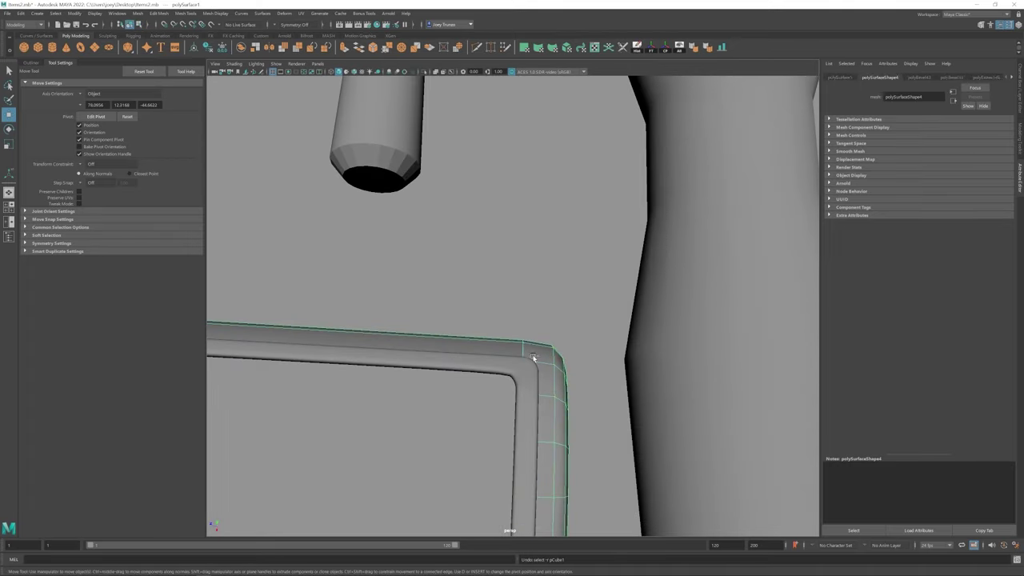
pyautogui.doubleClick(533, 352)
pyautogui.keyDown('alt'); pyautogui.moveTo(533, 359); pyautogui.dragTo(656, 448); pyautogui.keyUp('alt')
pyautogui.keyDown('alt'); pyautogui.moveTo(541, 390); pyautogui.dragTo(476, 228); pyautogui.keyUp('alt')
pyautogui.press('4')
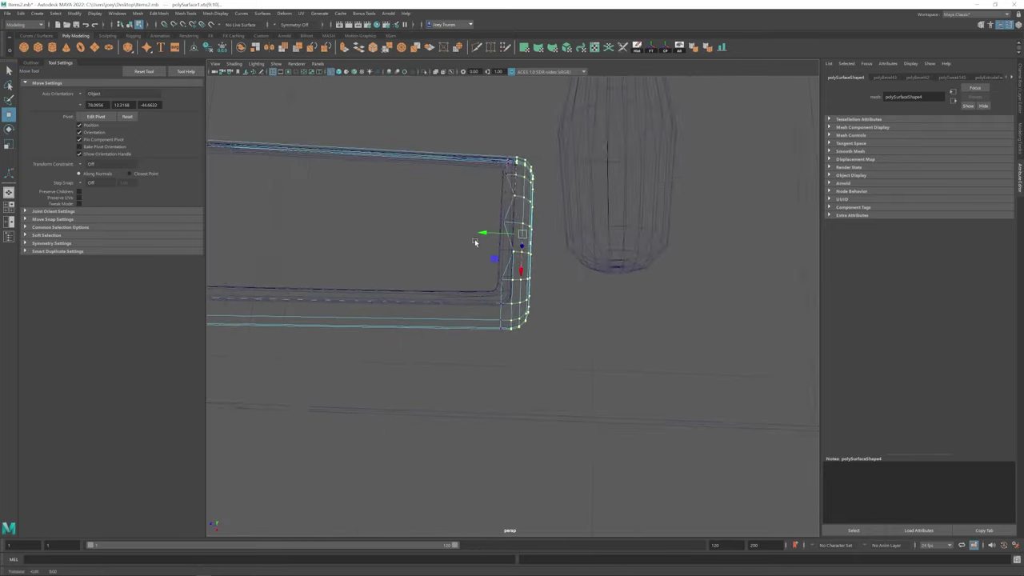
pyautogui.keyDown('alt'); pyautogui.moveTo(429, 121); pyautogui.dragTo(561, 188, button='right'); pyautogui.keyUp('alt')
pyautogui.moveTo(516, 187); pyautogui.dragTo(529, 186)
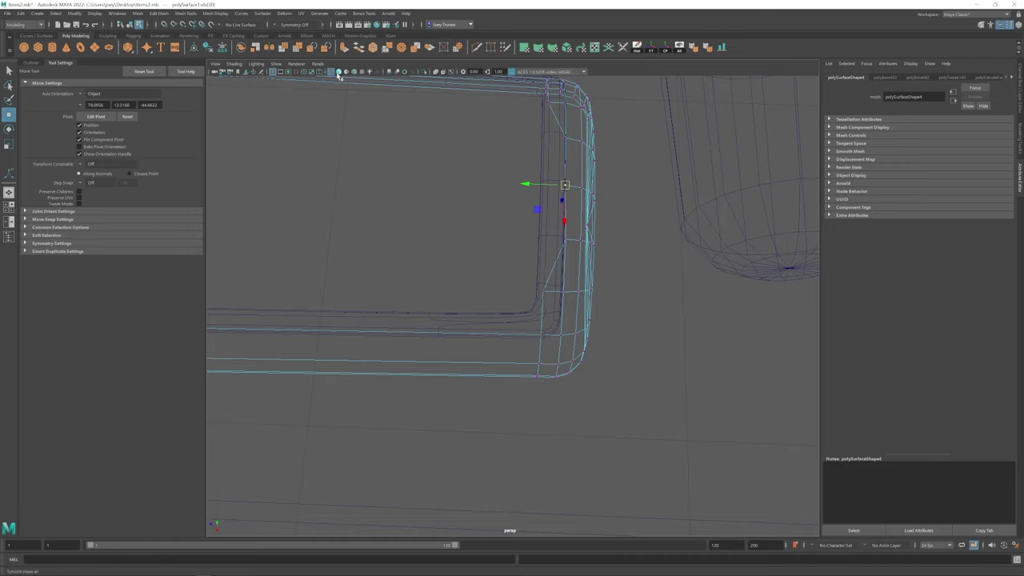
pyautogui.click(339, 72)
# - Select an edge on the bevelled corner, inspect the tray's inside, then clear the selection
pyautogui.keyDown('alt'); pyautogui.moveTo(479, 218); pyautogui.dragTo(532, 257); pyautogui.keyUp('alt')
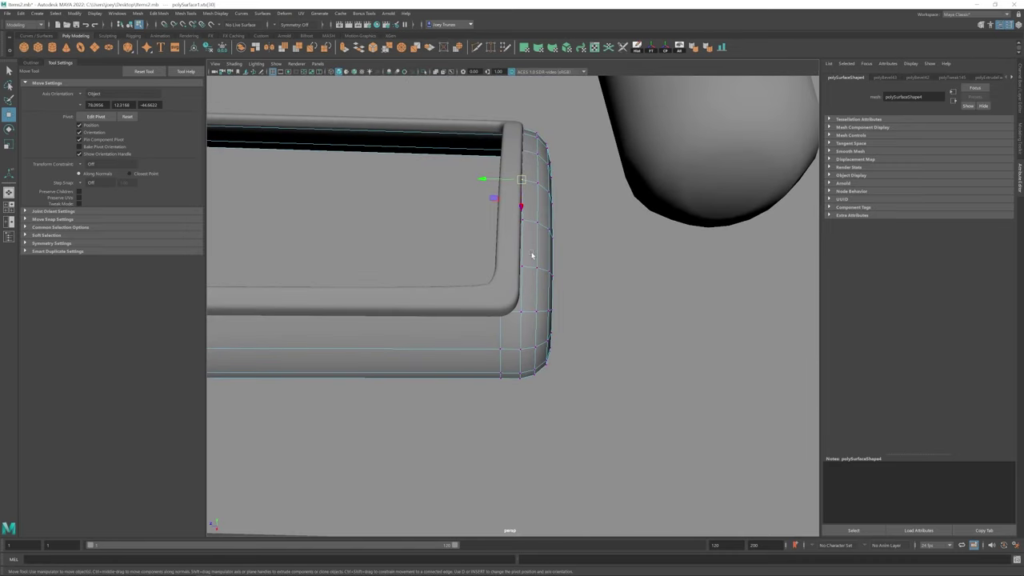
pyautogui.click(523, 200)
pyautogui.keyDown('alt'); pyautogui.moveTo(525, 145); pyautogui.dragTo(513, 200); pyautogui.keyUp('alt')
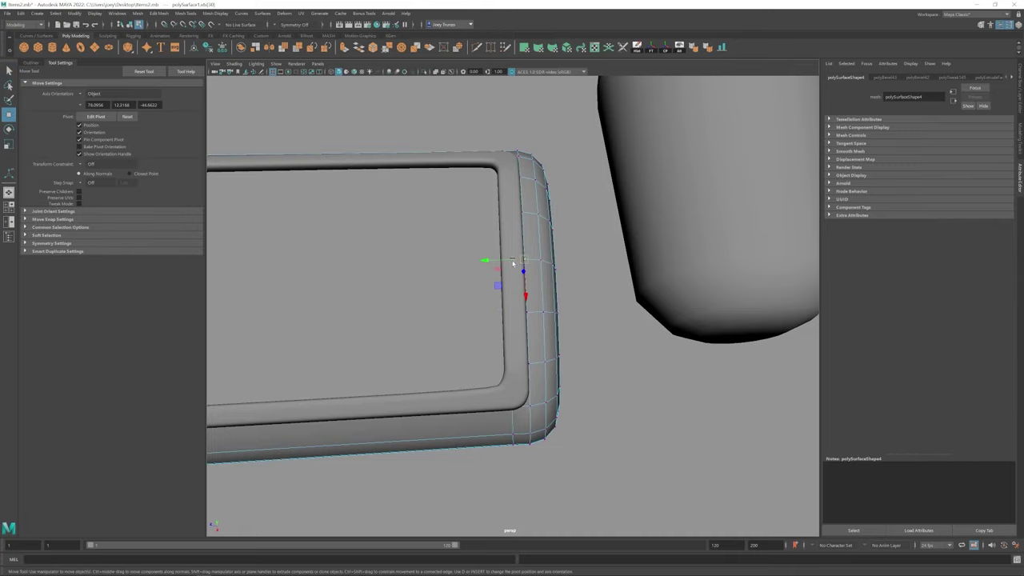
pyautogui.scroll(-5, 535, 384)
pyautogui.click(407, 366)
# - Select the tray and isolate it, viewing it from underneath
pyautogui.scroll(5, 531, 315)
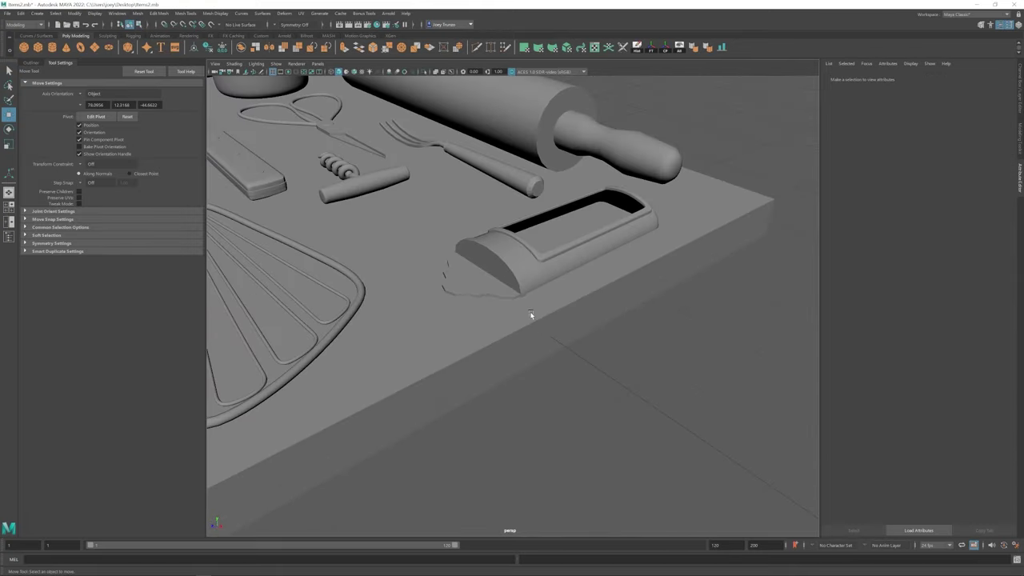
pyautogui.click(670, 354)
pyautogui.click(530, 247)
pyautogui.scroll(-5, 535, 402)
pyautogui.click(536, 402)
pyautogui.click(471, 300)
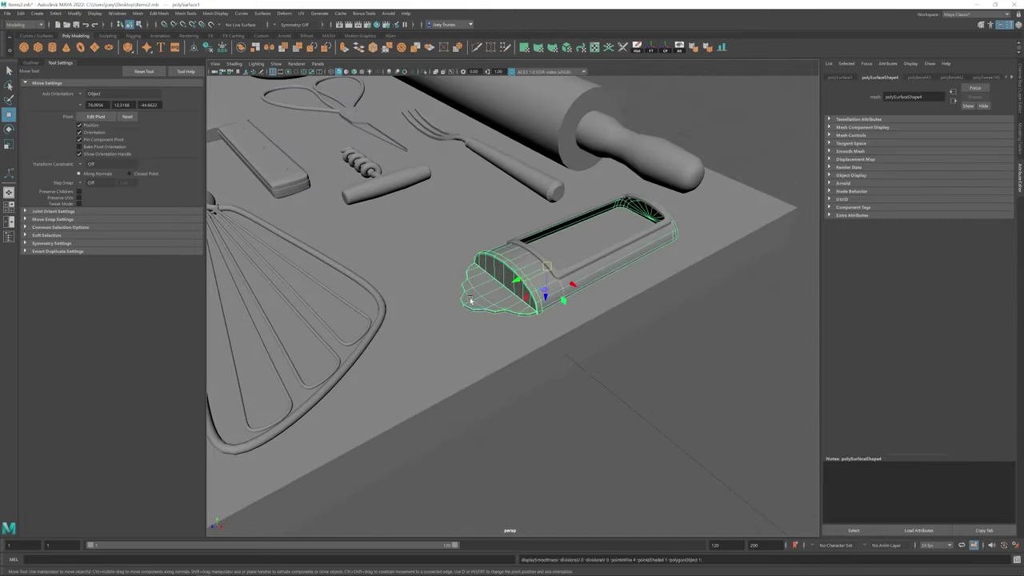
pyautogui.click(428, 74)
pyautogui.keyDown('alt'); pyautogui.moveTo(485, 339); pyautogui.dragTo(264, 240); pyautogui.keyUp('alt')
# - Delete a patch of faces on the isolated tray's underside
pyautogui.press('F11')
pyautogui.click(411, 198)
pyautogui.press('Delete')
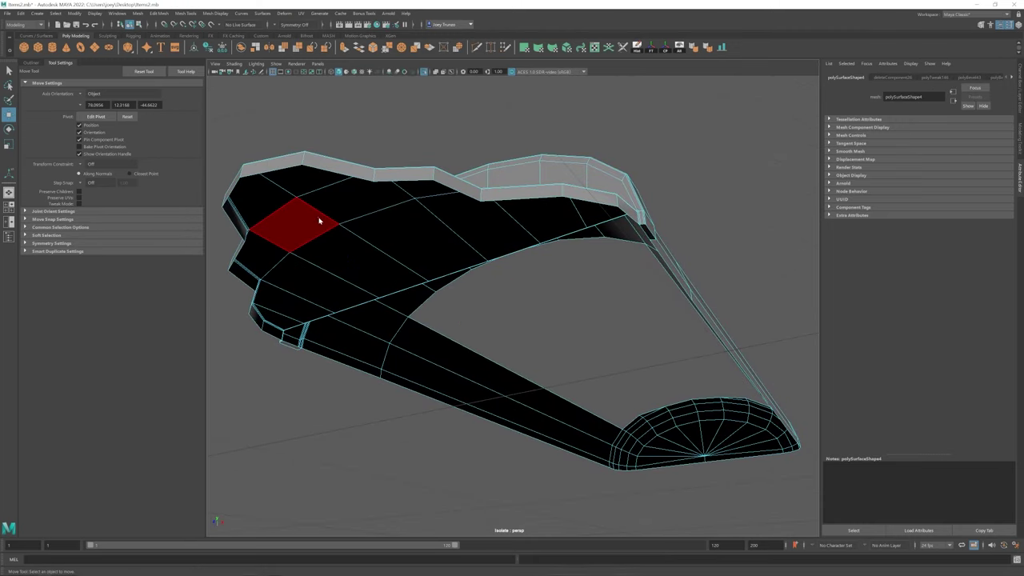
pyautogui.press('F8')
pyautogui.press('3')
pyautogui.click(386, 137)
pyautogui.scroll(-5, 386, 137)
# - Exit isolation to restore the board, reselect the tray, and undo the last change
pyautogui.click(428, 73)
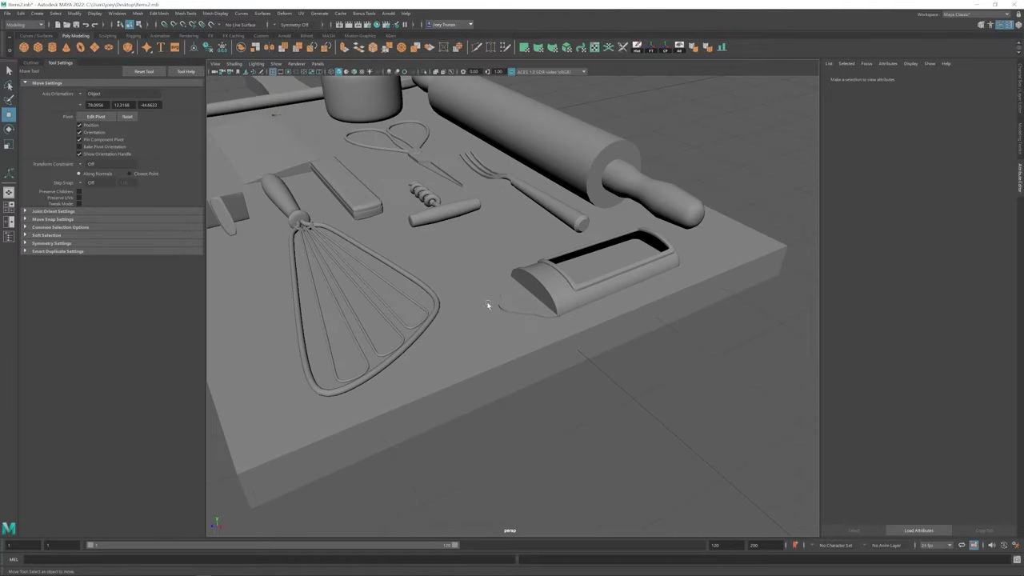
pyautogui.scroll(5, 514, 335)
pyautogui.click(523, 293)
pyautogui.scroll(4, 645, 385)
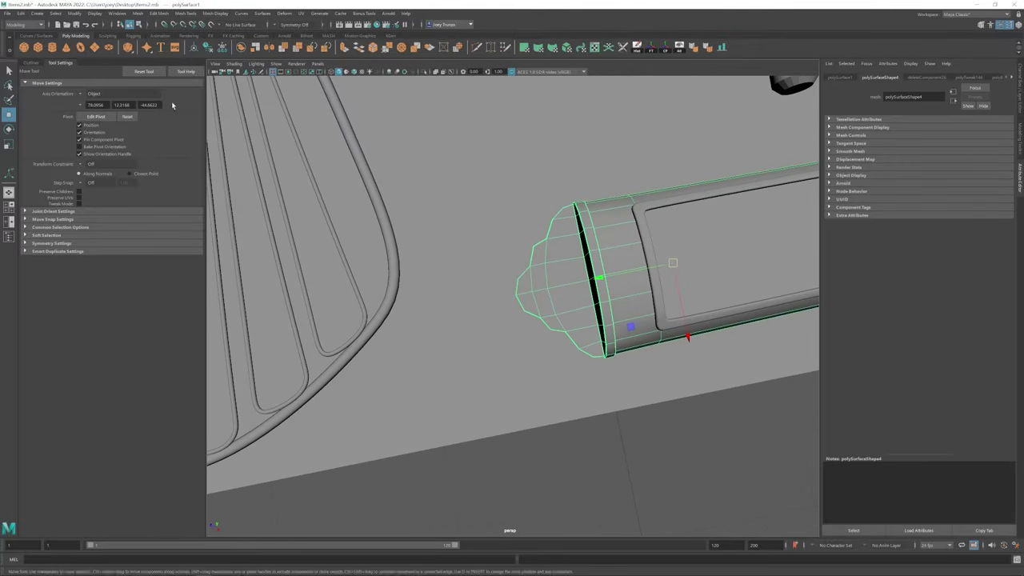
pyautogui.scroll(-4, 644, 384)
pyautogui.hotkey('ctrl', 'z')
pyautogui.hotkey('ctrl', 'z')
pyautogui.hotkey('ctrl', 'z')
pyautogui.hotkey('ctrl', 'z')
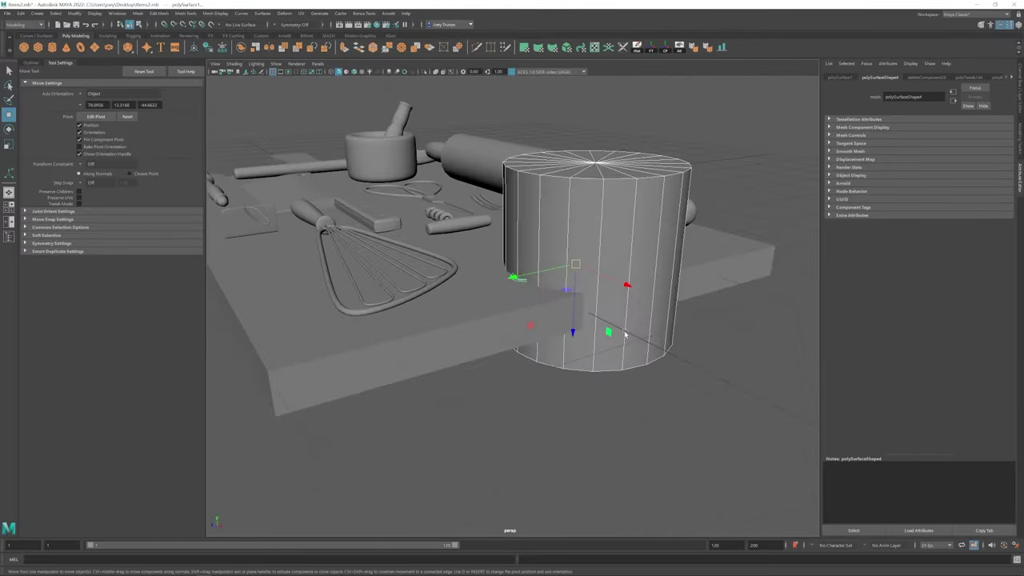
# - Set the small cylinder to 6 axis subdivisions and position it on the tab
pyautogui.scroll(4, 578, 348)
pyautogui.scroll(2, 577, 348)
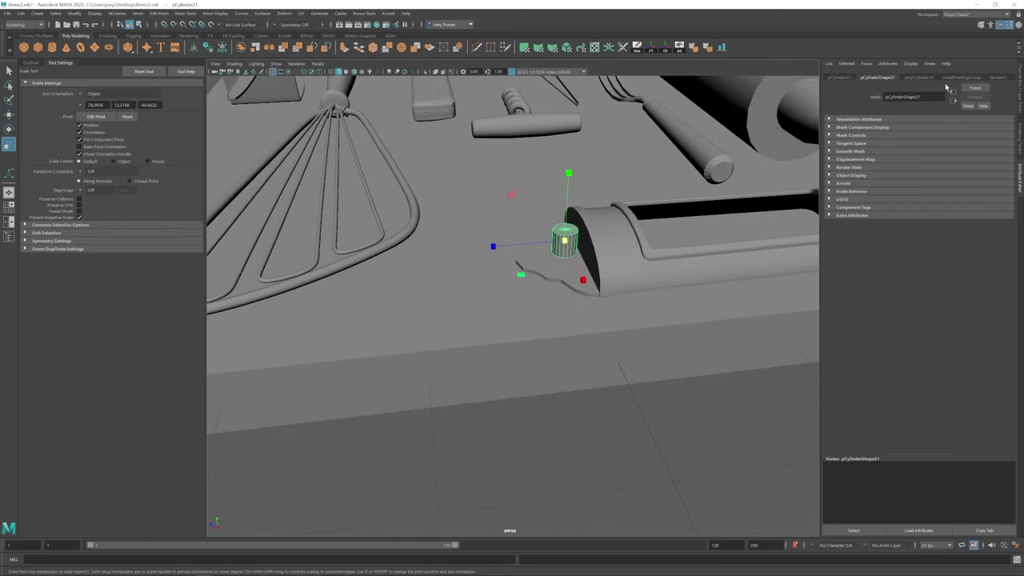
pyautogui.click(919, 77)
pyautogui.doubleClick(895, 147)
pyautogui.press('w')
pyautogui.moveTo(493, 246); pyautogui.dragTo(458, 248)
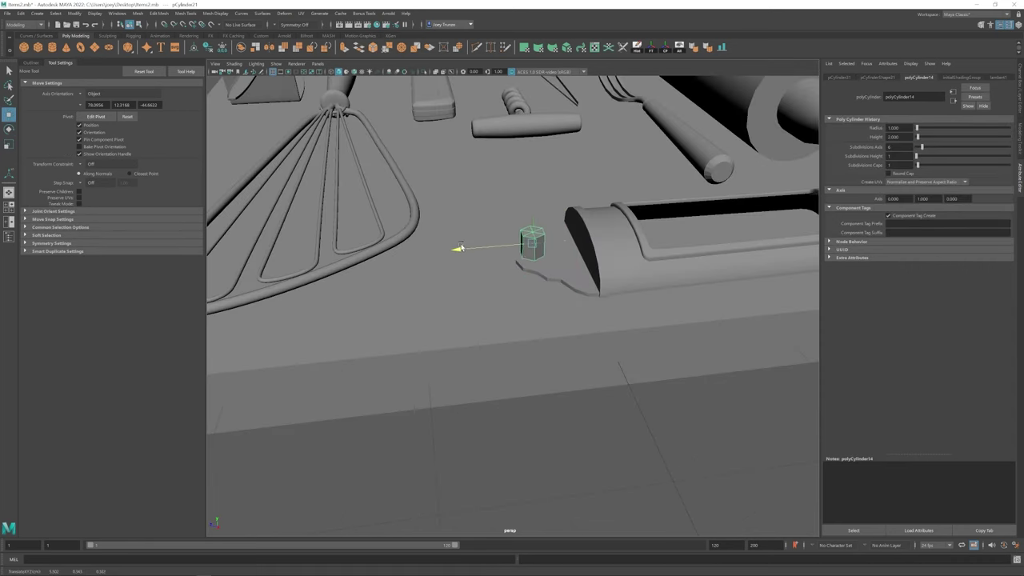
pyautogui.keyDown('alt'); pyautogui.moveTo(541, 197); pyautogui.dragTo(496, 284); pyautogui.keyUp('alt')
pyautogui.press('e')
pyautogui.press('w')
pyautogui.press('r')
pyautogui.press('w')
# - Subtract the six-sided cylinder from the tab with Booleans > Difference and weld nearby vertices
pyautogui.click(140, 15)
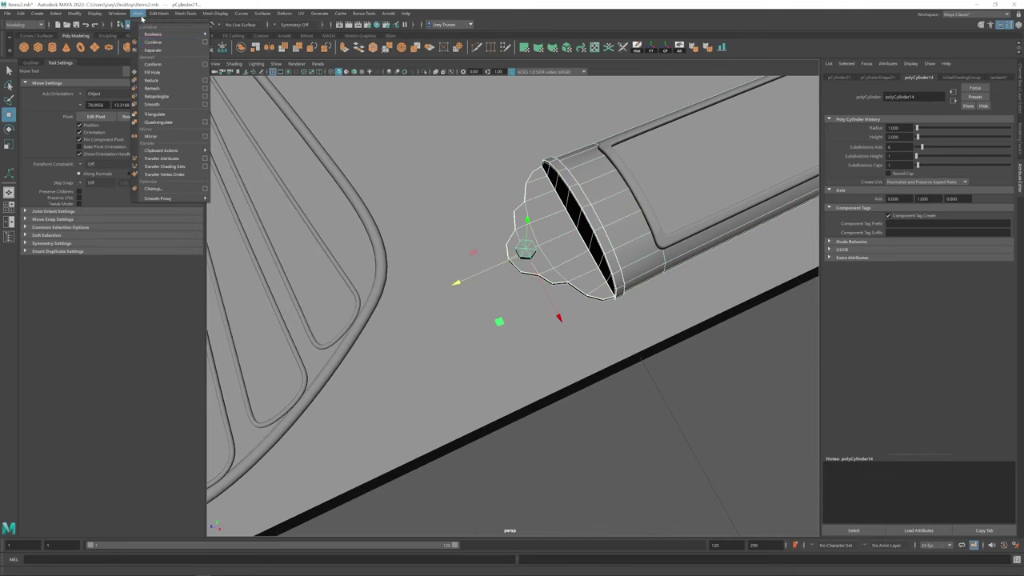
pyautogui.click(225, 41)
pyautogui.keyDown('alt'); pyautogui.moveTo(480, 240); pyautogui.dragTo(556, 89); pyautogui.keyUp('alt')
pyautogui.keyDown('shift'); pyautogui.moveTo(556, 88); pyautogui.dragTo(493, 223, button='right'); pyautogui.keyUp('shift')
pyautogui.keyDown('alt'); pyautogui.moveTo(512, 304); pyautogui.dragTo(552, 282); pyautogui.keyUp('alt')
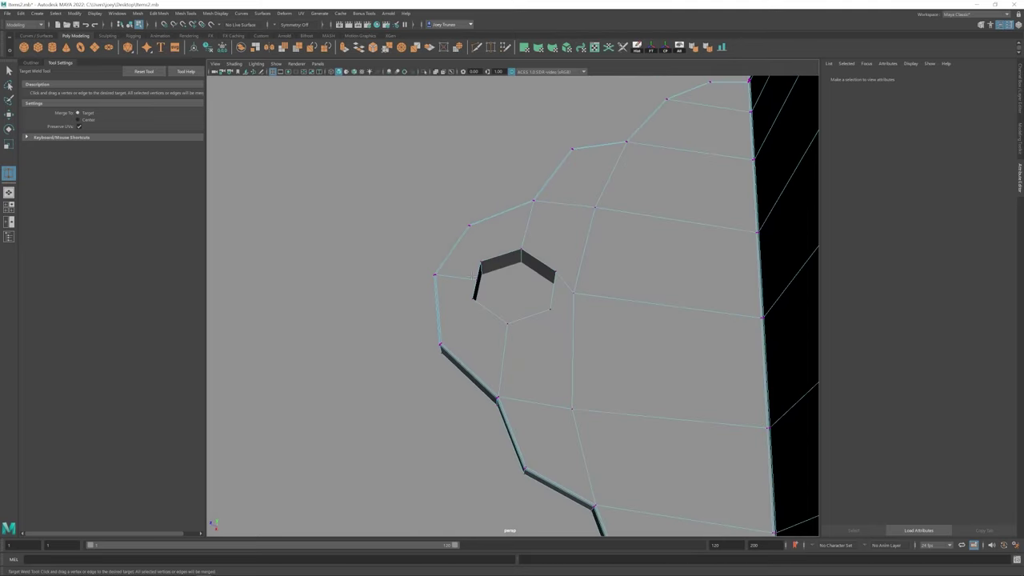
# - Multi-cut a new edge running down from the hole, then select the hole's rim edges
pyautogui.click(476, 48)
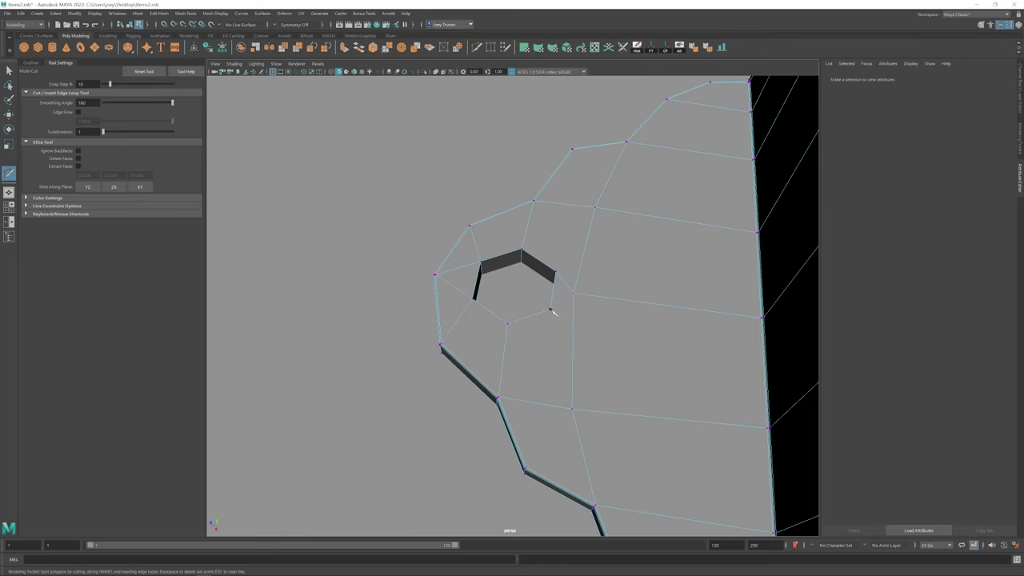
pyautogui.click(572, 404)
pyautogui.press('Return')
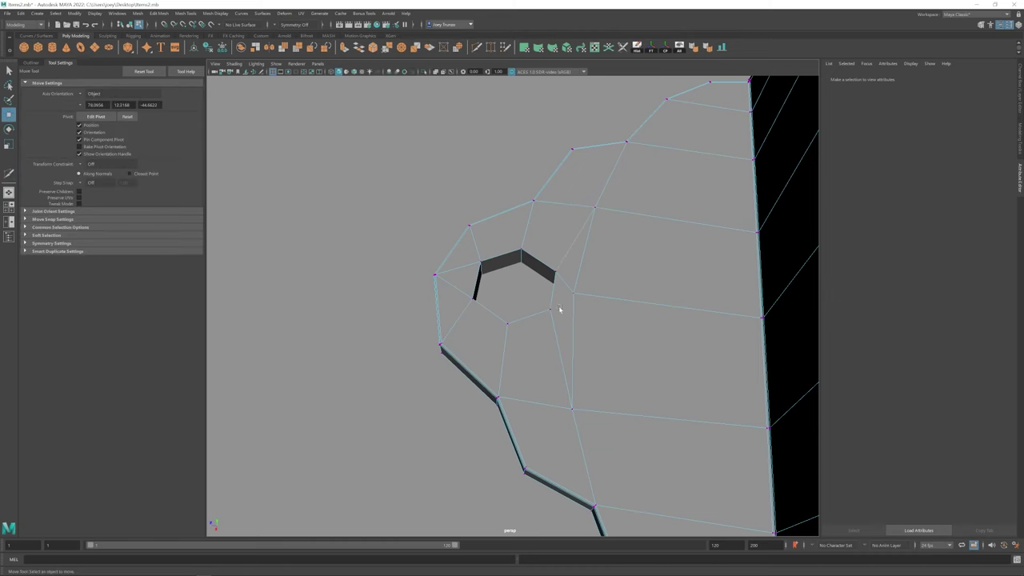
pyautogui.press('w')
pyautogui.keyDown('alt'); pyautogui.moveTo(574, 296); pyautogui.dragTo(539, 210); pyautogui.keyUp('alt')
pyautogui.click(546, 239)
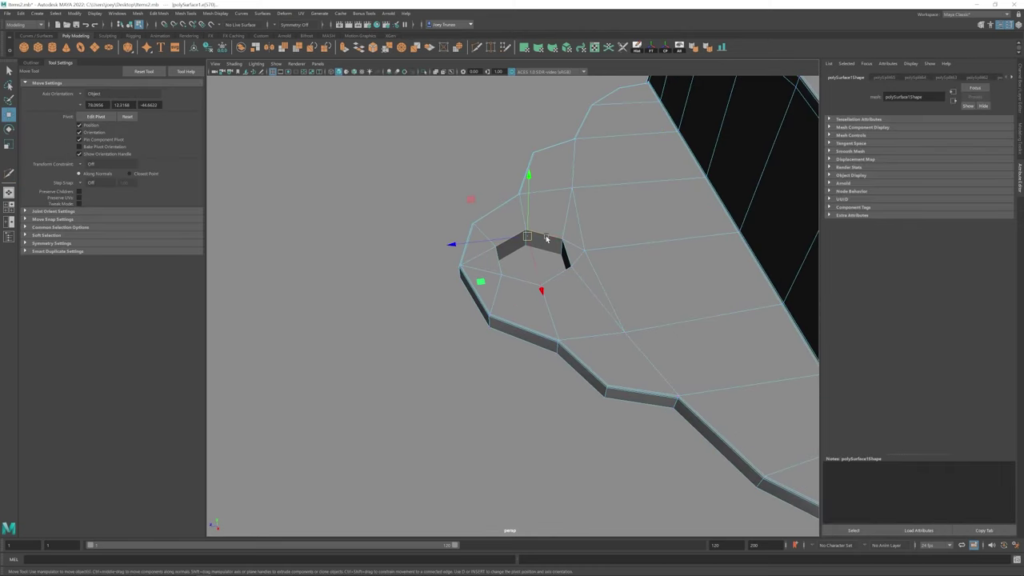
# - Bevel the hole's rim edges more thinly and preview the smoothed mesh
pyautogui.click(159, 13)
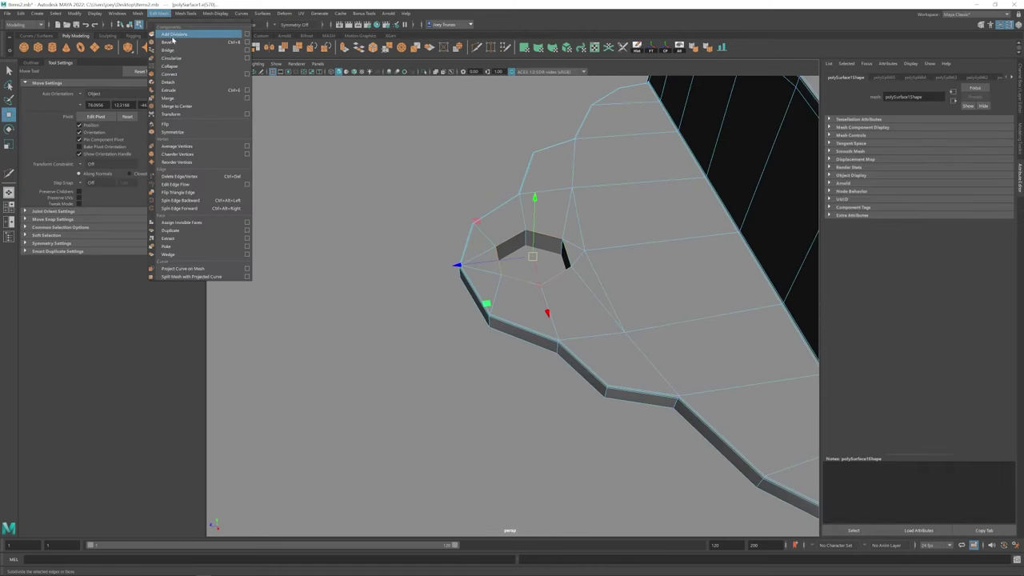
pyautogui.click(172, 45)
pyautogui.moveTo(960, 145); pyautogui.dragTo(925, 146)
pyautogui.press('w')
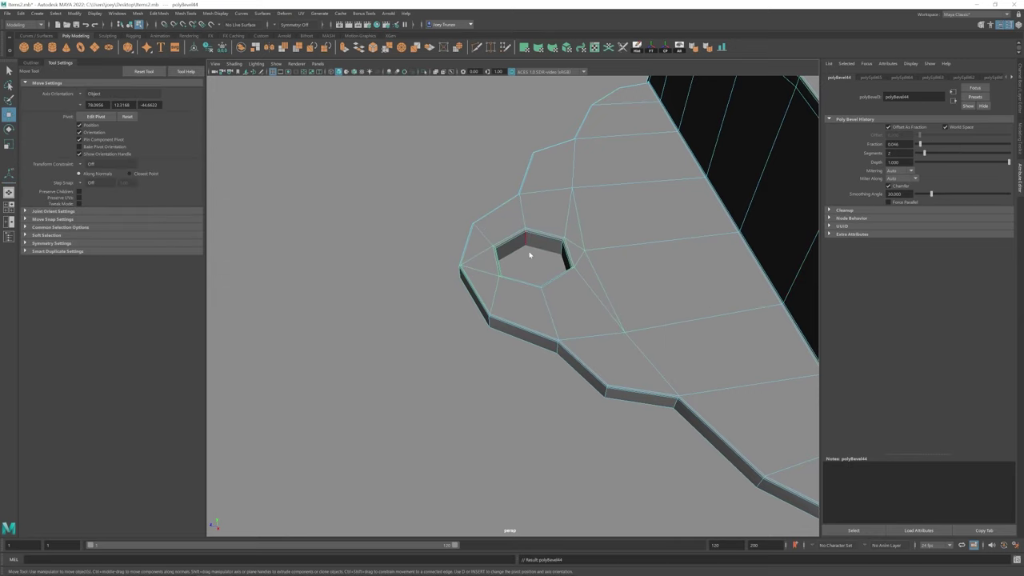
pyautogui.press('F8')
pyautogui.press('3')
pyautogui.click(297, 192)
# - Delete the extra whisk object sweep5 from the Outliner
pyautogui.scroll(-10, 629, 370)
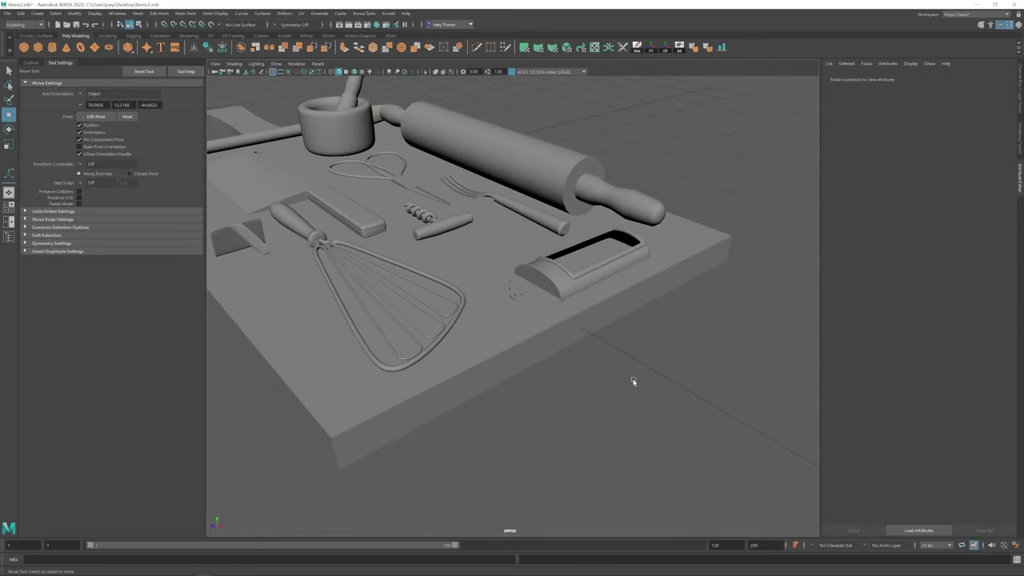
pyautogui.scroll(5, 632, 382)
pyautogui.click(589, 268)
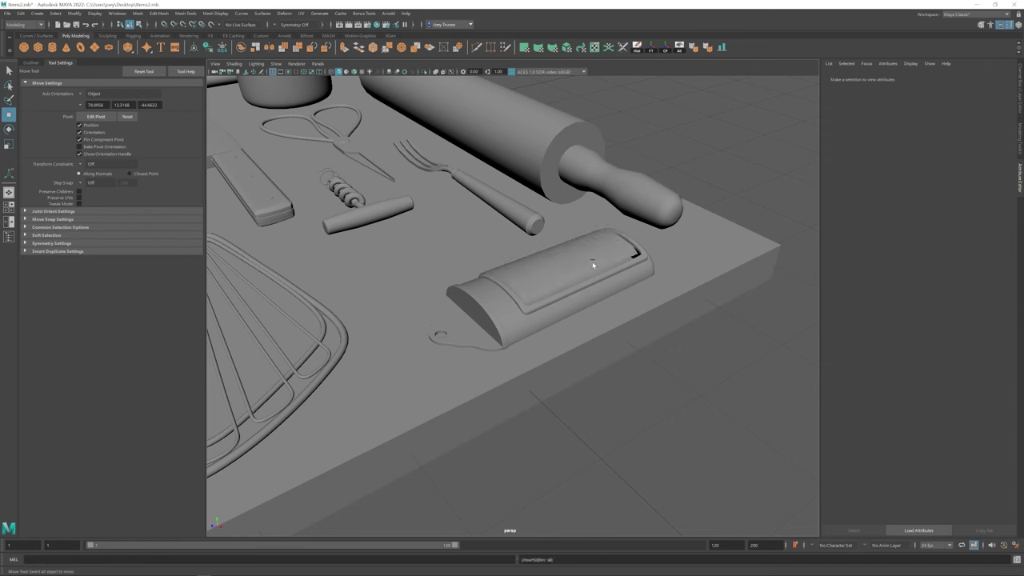
pyautogui.scroll(-5, 400, 359)
pyautogui.scroll(4, 411, 245)
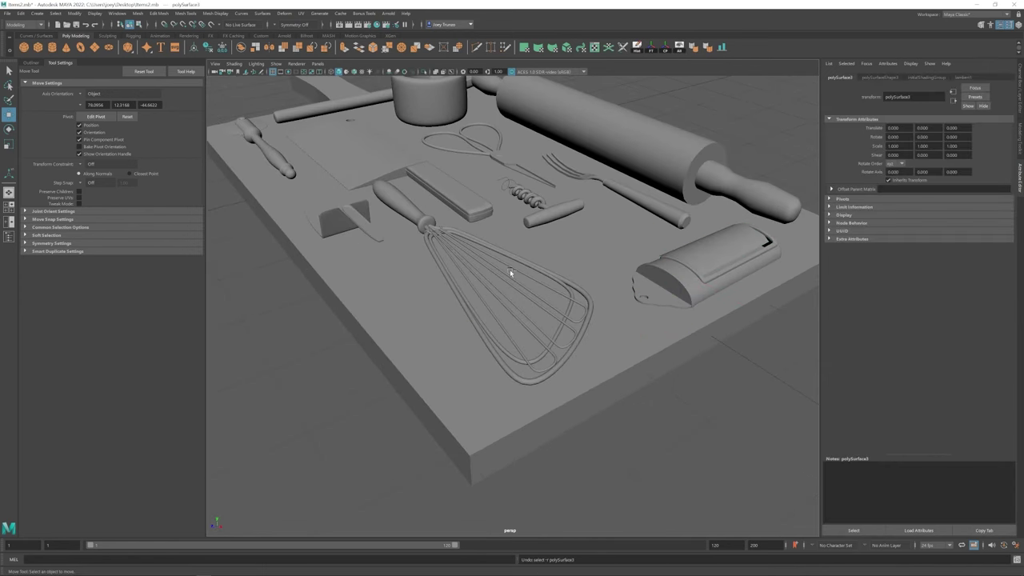
pyautogui.click(30, 63)
pyautogui.click(50, 234)
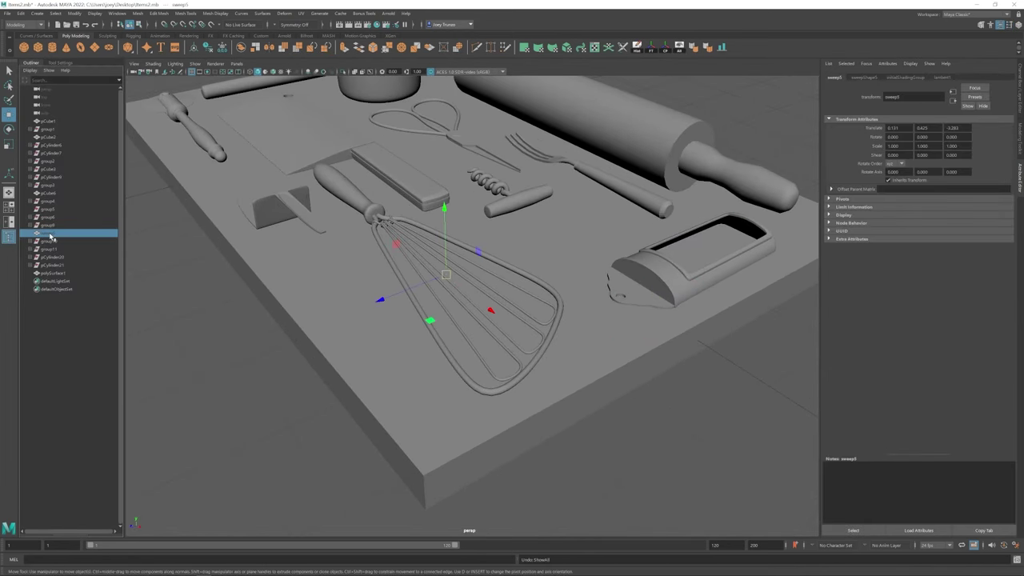
pyautogui.press('Delete')
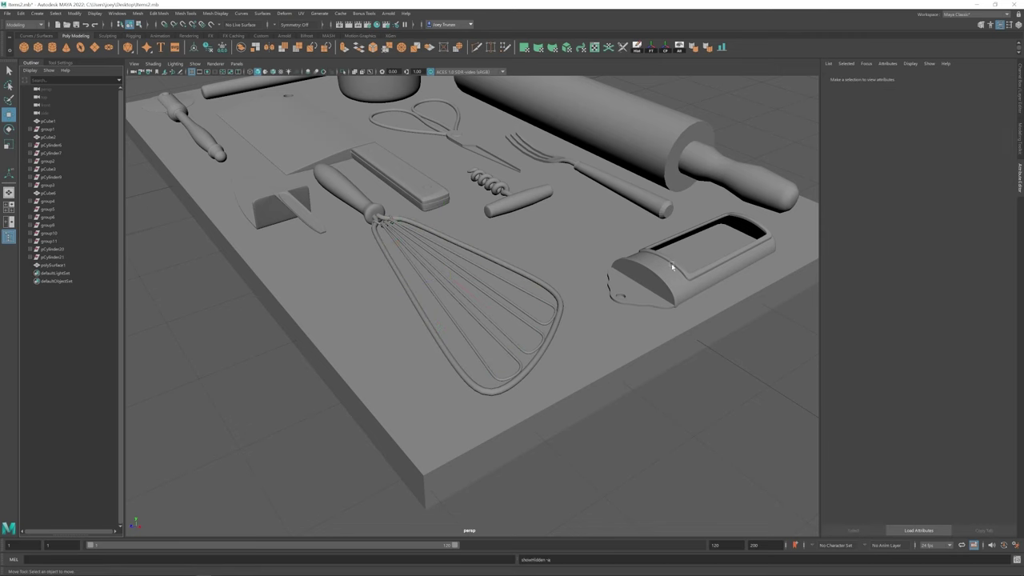
# - Hide the piece covering the grater's top and select its grooved part up close
pyautogui.scroll(-3, 696, 256)
pyautogui.click(359, 217)
pyautogui.hotkey('ctrl', 'h')
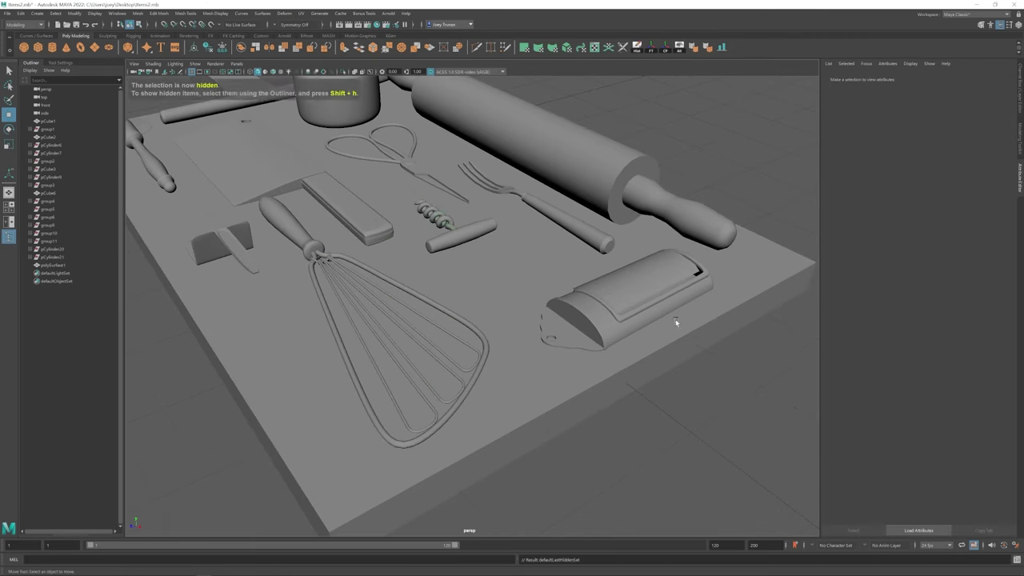
pyautogui.scroll(3, 677, 320)
pyautogui.click(528, 304)
pyautogui.keyDown('alt'); pyautogui.moveTo(527, 304); pyautogui.dragTo(483, 299); pyautogui.keyUp('alt')
# - Insert an edge loop near the grater's rounded end
pyautogui.scroll(2, 455, 240)
pyautogui.click(454, 240)
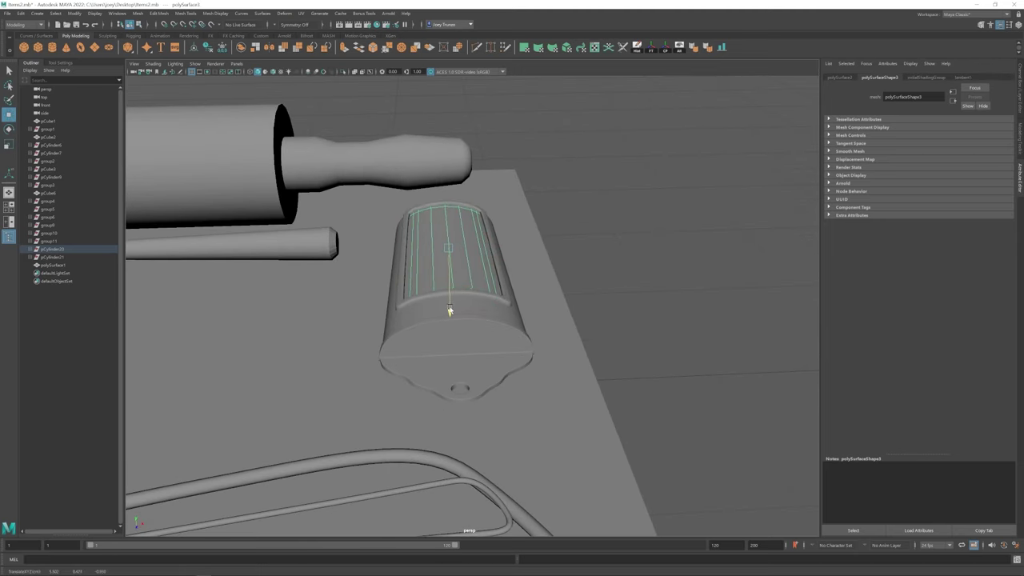
pyautogui.press('a')
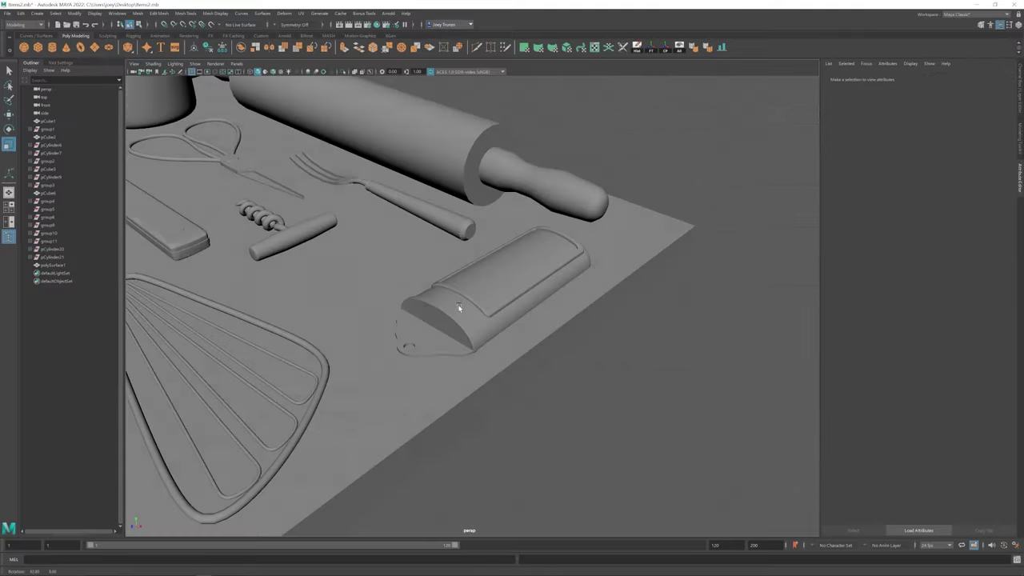
pyautogui.keyDown('alt'); pyautogui.moveTo(459, 344); pyautogui.dragTo(558, 382); pyautogui.keyUp('alt')
pyautogui.scroll(5, 551, 299)
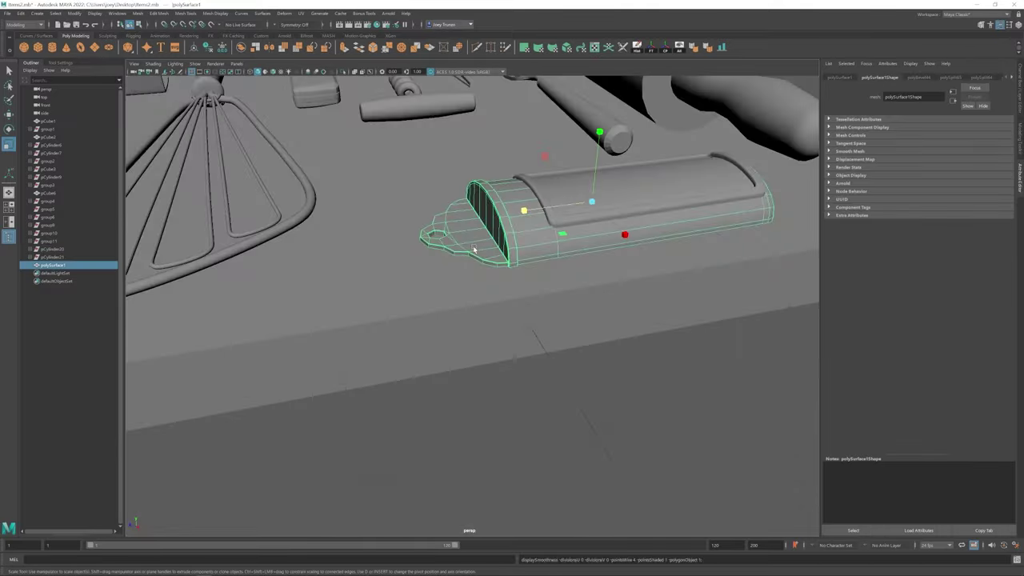
pyautogui.keyDown('alt'); pyautogui.moveTo(472, 304); pyautogui.dragTo(512, 288); pyautogui.keyUp('alt')
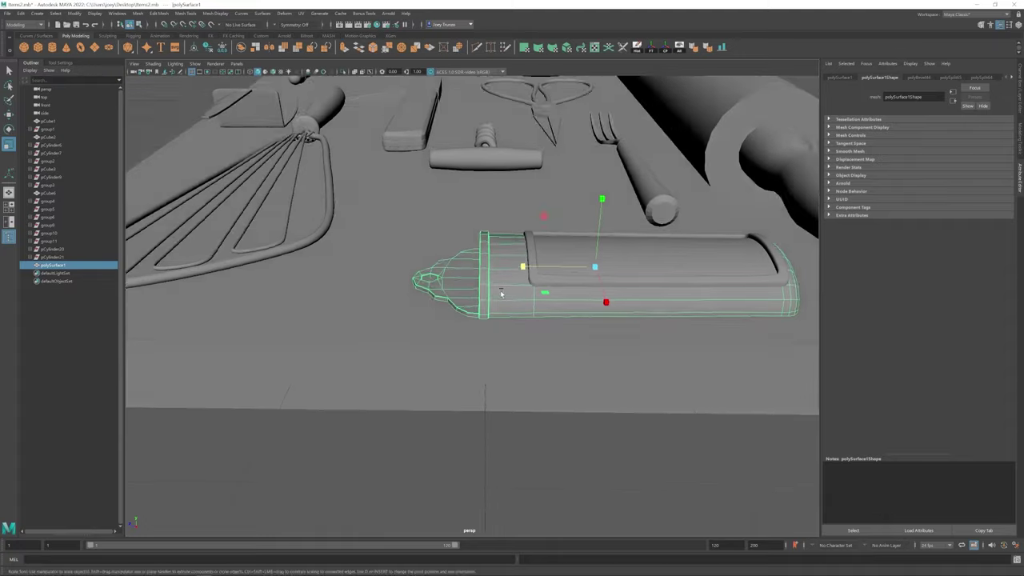
pyautogui.scroll(3, 512, 288)
pyautogui.click(186, 14)
pyautogui.click(190, 128)
pyautogui.click(60, 62)
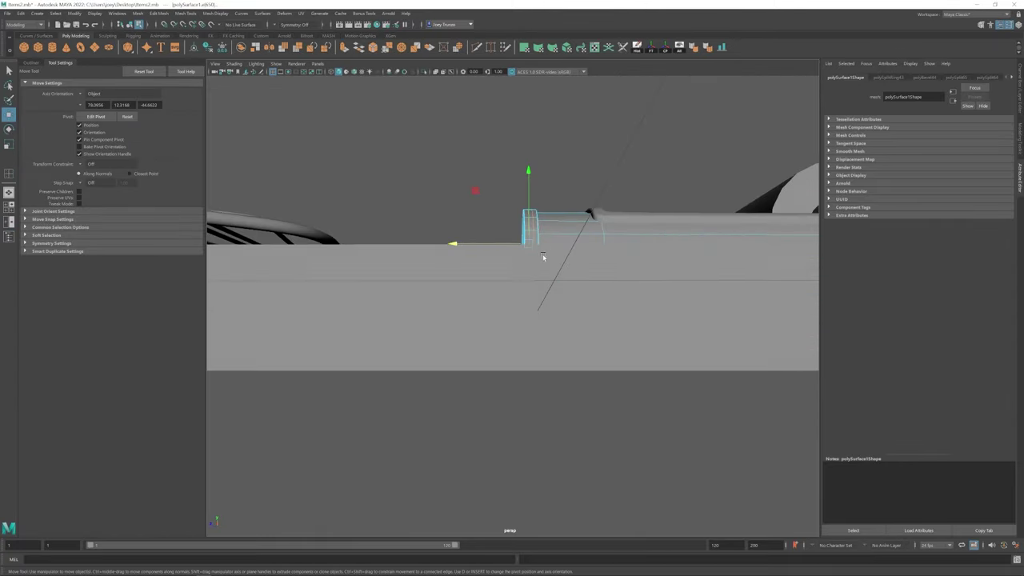
pyautogui.keyDown('alt'); pyautogui.moveTo(543, 254); pyautogui.dragTo(458, 360); pyautogui.keyUp('alt')
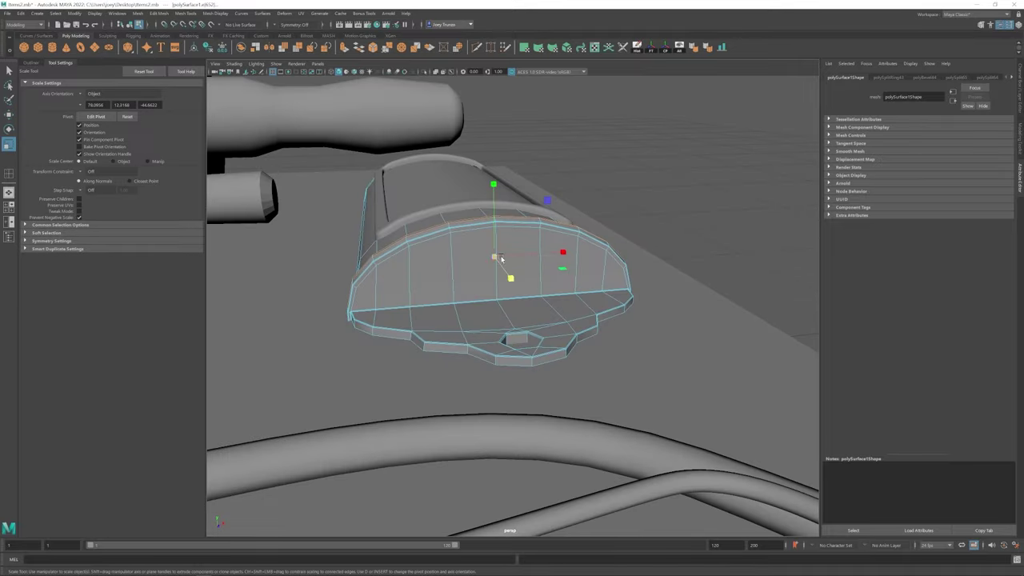
# - Open the Modeling Toolkit and inspect the arch edge loop and the whole board
pyautogui.click(711, 225)
pyautogui.keyDown('alt'); pyautogui.moveTo(711, 225); pyautogui.dragTo(495, 335); pyautogui.keyUp('alt')
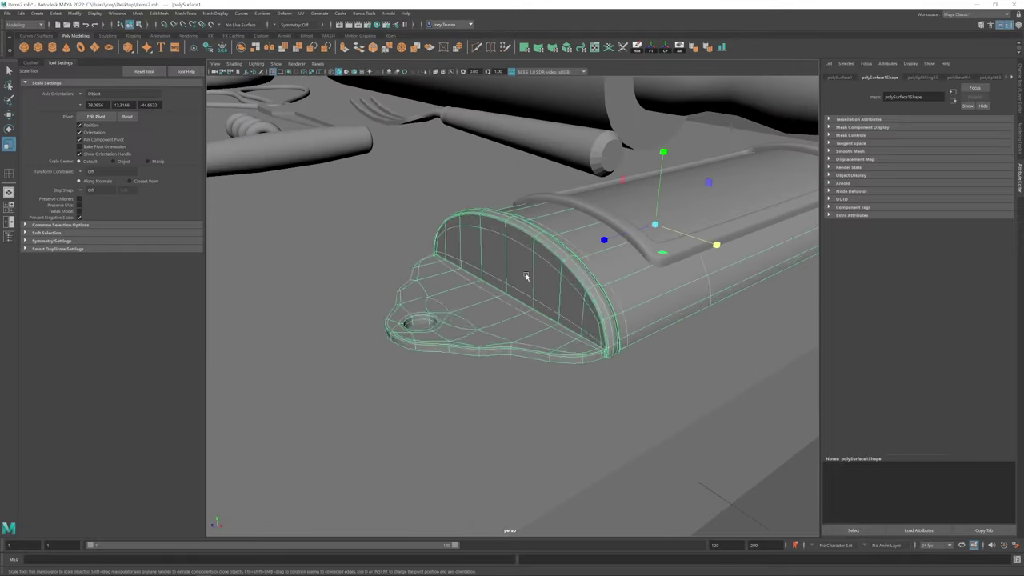
pyautogui.keyDown('alt'); pyautogui.moveTo(523, 275); pyautogui.dragTo(542, 339); pyautogui.keyUp('alt')
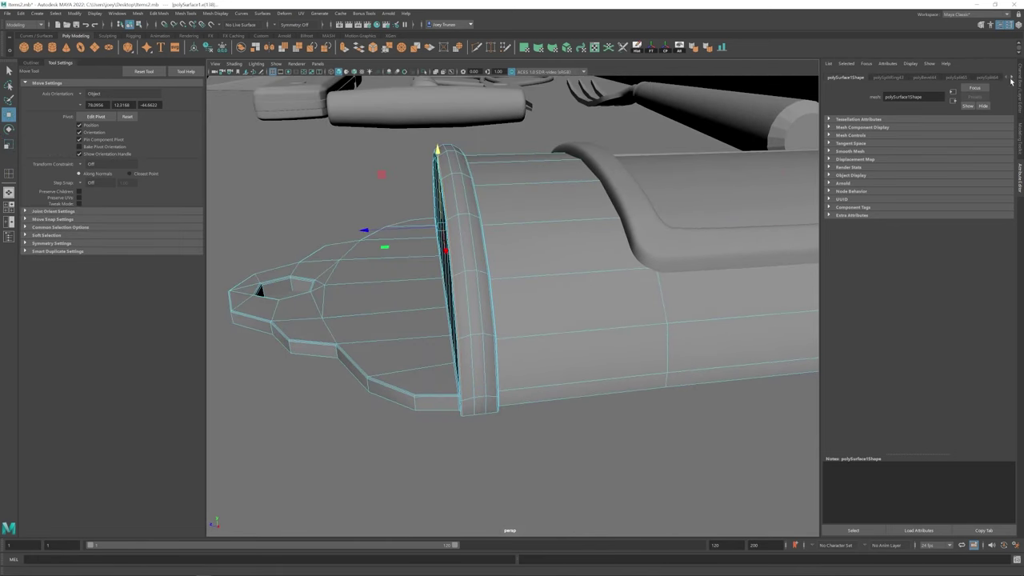
pyautogui.click(1020, 136)
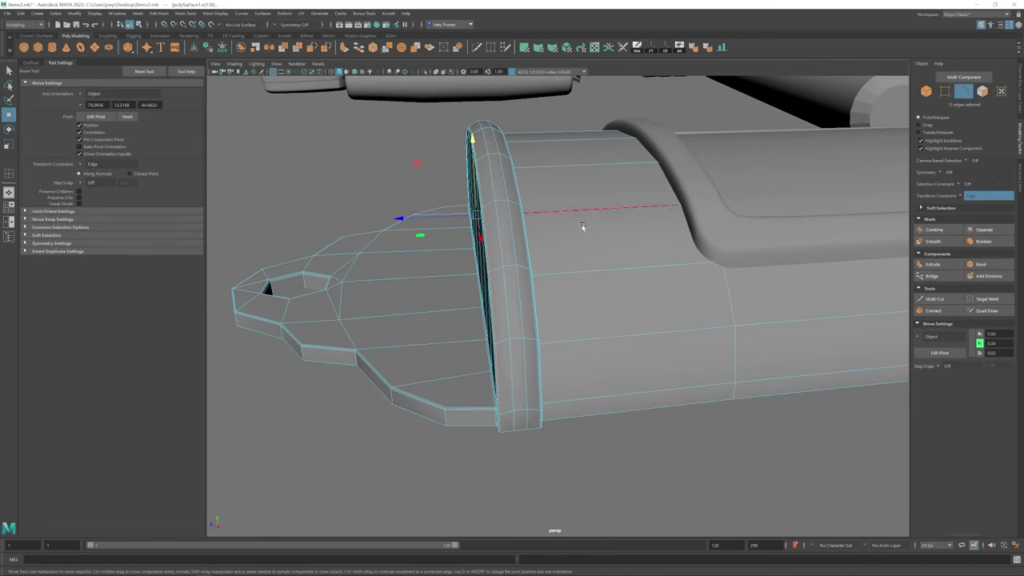
pyautogui.keyDown('alt'); pyautogui.moveTo(403, 219); pyautogui.dragTo(556, 240); pyautogui.keyUp('alt')
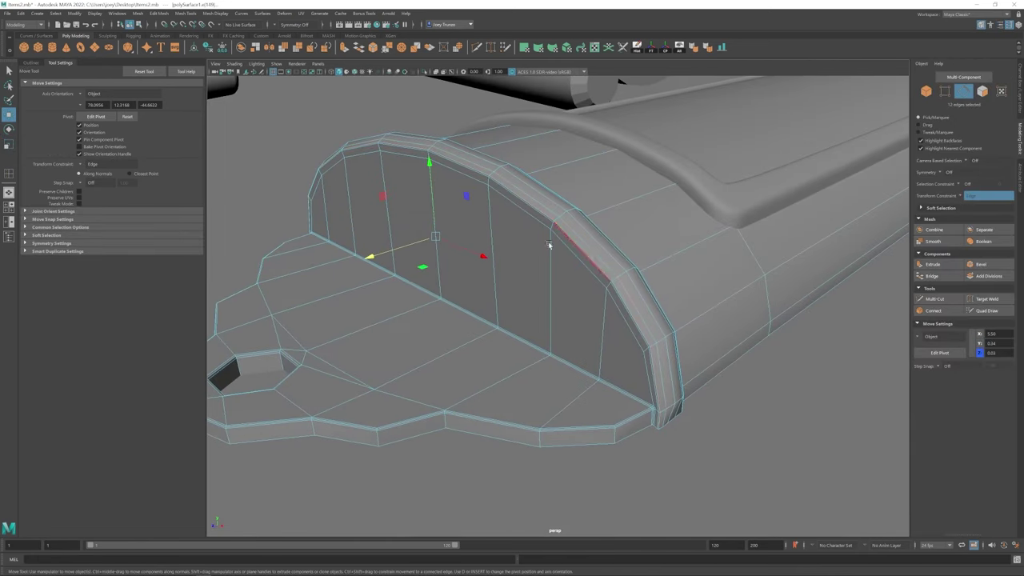
pyautogui.keyDown('alt'); pyautogui.moveTo(385, 253); pyautogui.dragTo(560, 320); pyautogui.keyUp('alt')
pyautogui.scroll(-5, 628, 354)
pyautogui.keyDown('alt'); pyautogui.moveTo(628, 354); pyautogui.dragTo(548, 332); pyautogui.keyUp('alt')
pyautogui.scroll(-5, 548, 333)
pyautogui.scroll(3, 617, 365)
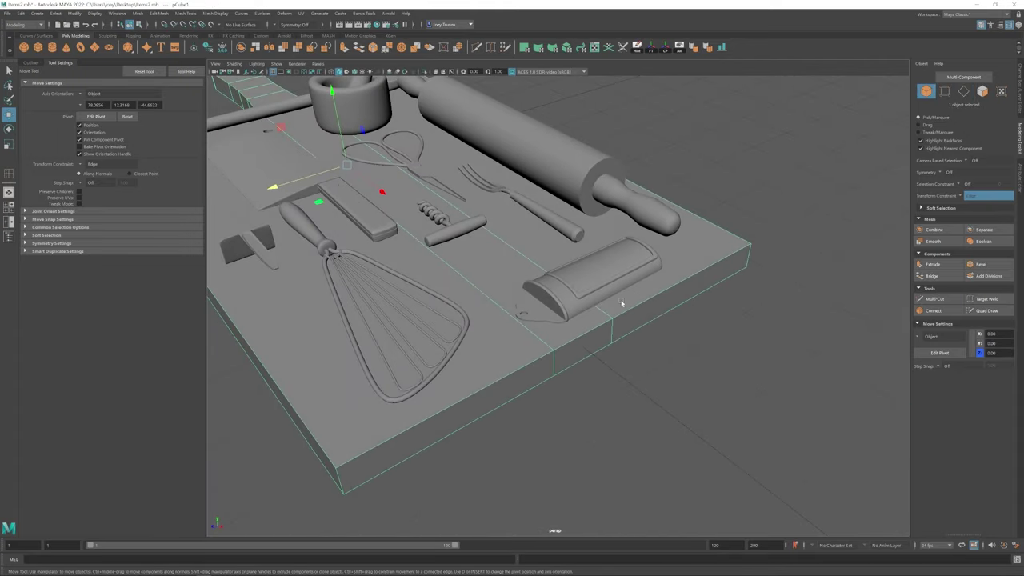
# - Select the grater from a near top-down view of the board
pyautogui.keyDown('alt'); pyautogui.moveTo(622, 304); pyautogui.dragTo(624, 336); pyautogui.keyUp('alt')
pyautogui.press('q')
pyautogui.click(536, 280)
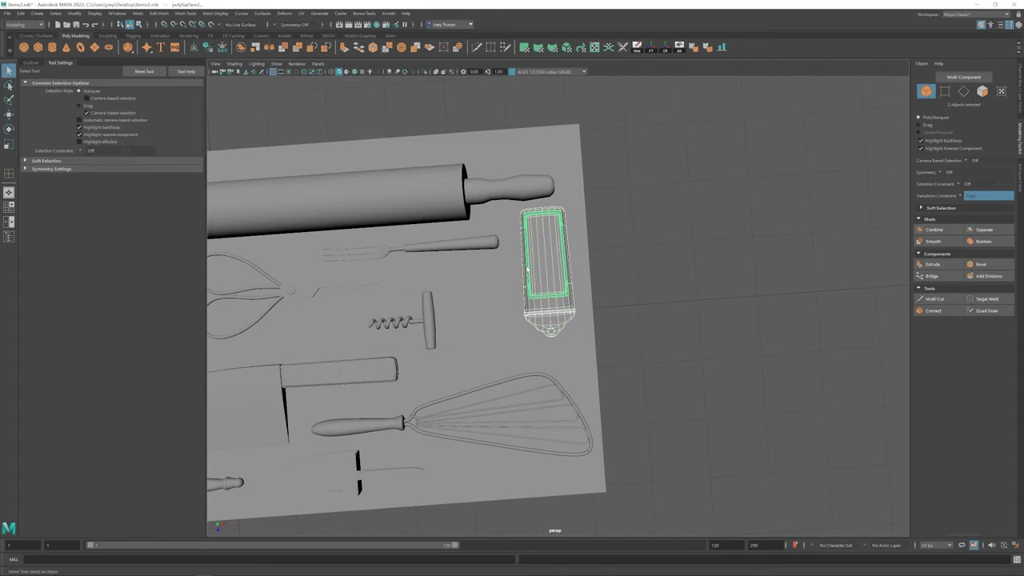
pyautogui.press('r')
pyautogui.keyDown('alt'); pyautogui.moveTo(679, 80); pyautogui.dragTo(668, 339); pyautogui.keyUp('alt')
pyautogui.keyDown('alt'); pyautogui.moveTo(605, 240); pyautogui.dragTo(569, 361); pyautogui.keyUp('alt')
pyautogui.click(564, 402)
pyautogui.scroll(-5, 560, 396)
pyautogui.scroll(5, 569, 362)
pyautogui.click(597, 312)
pyautogui.press('w')
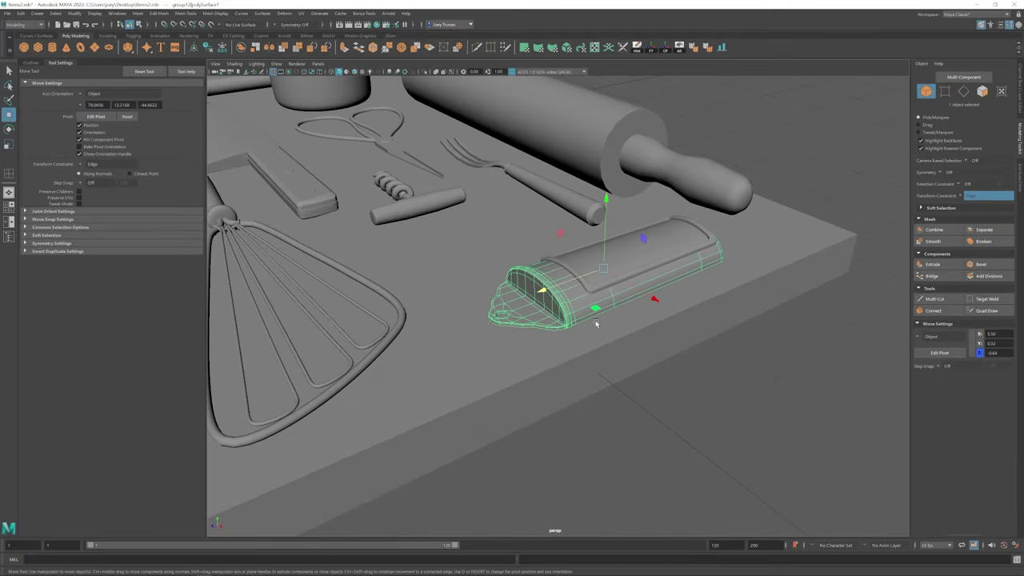
pyautogui.keyDown('alt'); pyautogui.moveTo(597, 312); pyautogui.dragTo(438, 261); pyautogui.keyUp('alt')
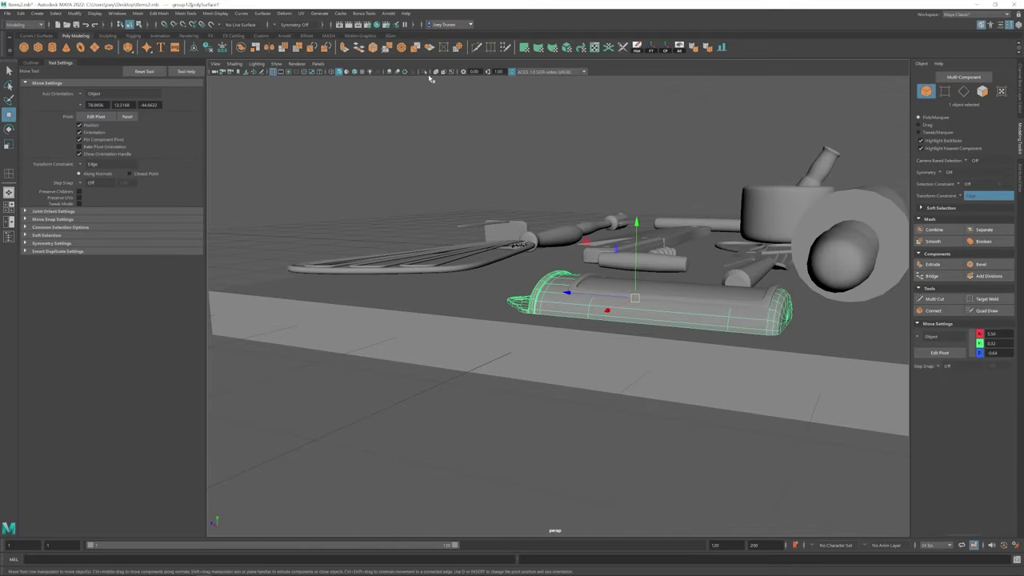
# - Isolate the grater, select and scale its base edge loop, then return to object mode
pyautogui.click(425, 71)
pyautogui.press('f')
pyautogui.press('F10')
pyautogui.doubleClick(480, 171)
pyautogui.press('F11')
pyautogui.scroll(3, 444, 280)
pyautogui.keyDown('alt'); pyautogui.moveTo(449, 301); pyautogui.dragTo(449, 259); pyautogui.keyUp('alt')
pyautogui.press('F10')
pyautogui.keyDown('alt'); pyautogui.moveTo(491, 225); pyautogui.dragTo(521, 286); pyautogui.keyUp('alt')
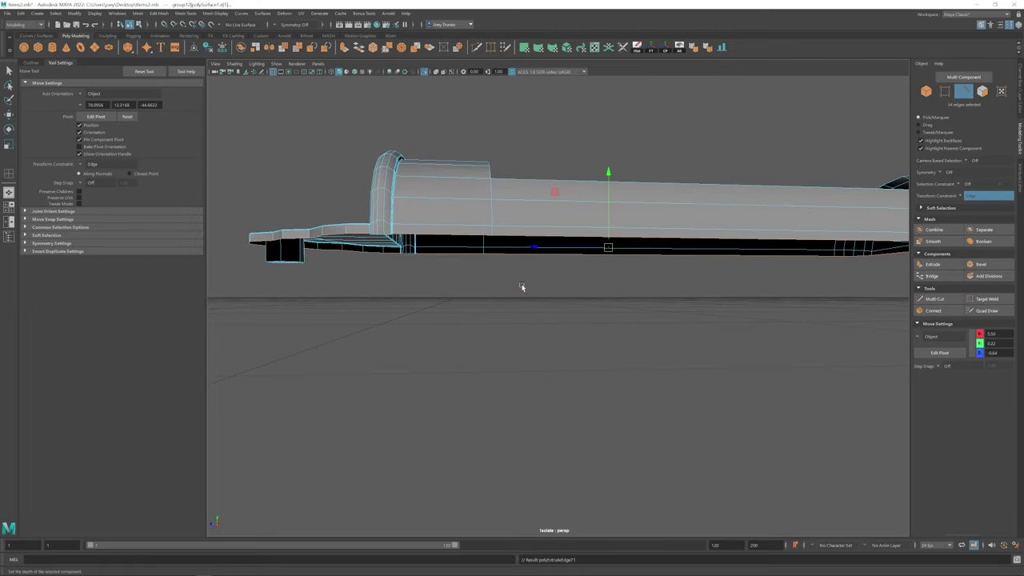
pyautogui.press('r')
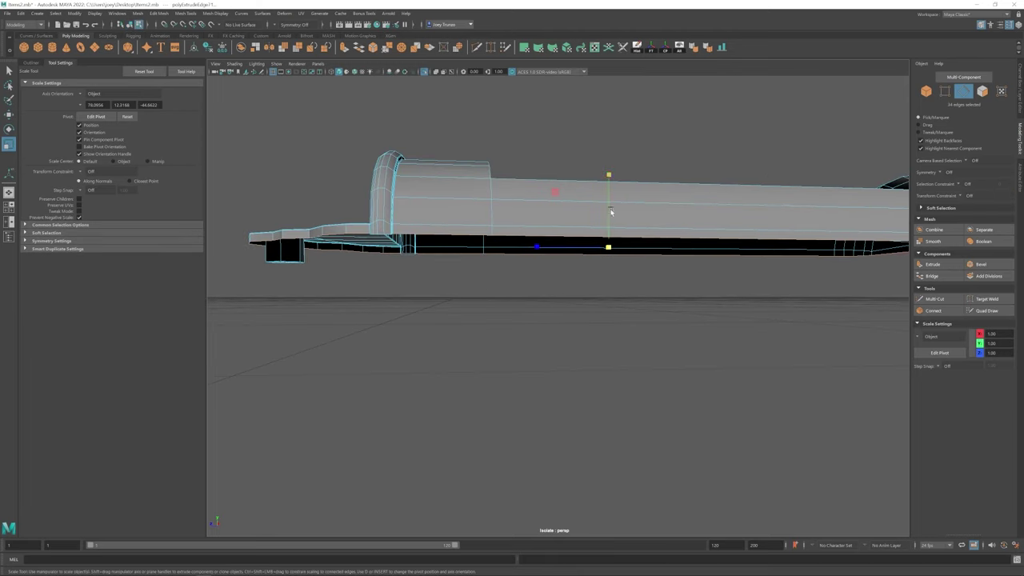
pyautogui.keyDown('alt'); pyautogui.moveTo(605, 249); pyautogui.dragTo(584, 327); pyautogui.keyUp('alt')
pyautogui.press('w')
pyautogui.press('F8')
# - Save the scene as Items2.mb
pyautogui.hotkey('ctrl', 's')
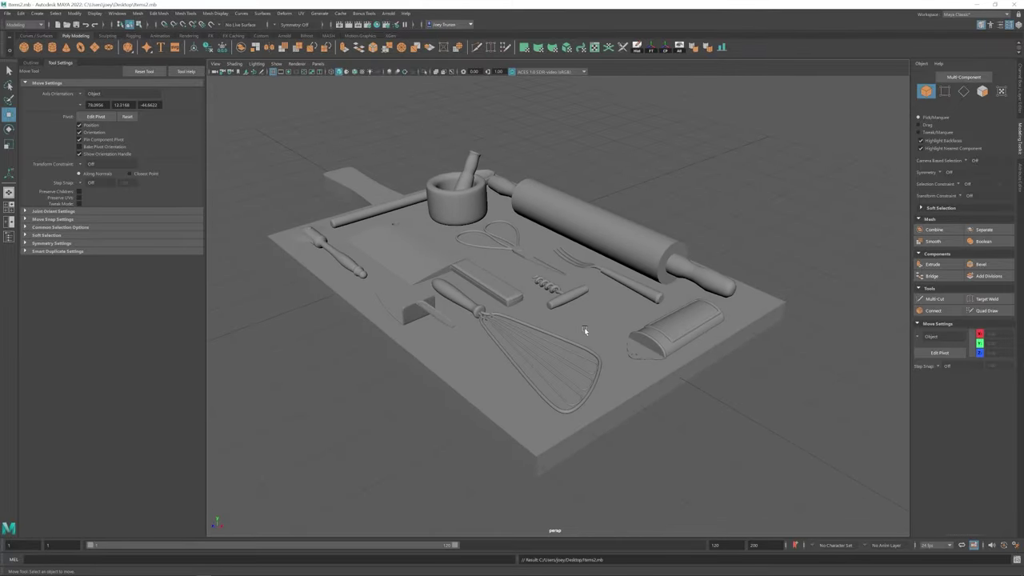
pyautogui.scroll(5, 584, 328)
pyautogui.scroll(-3, 496, 284)
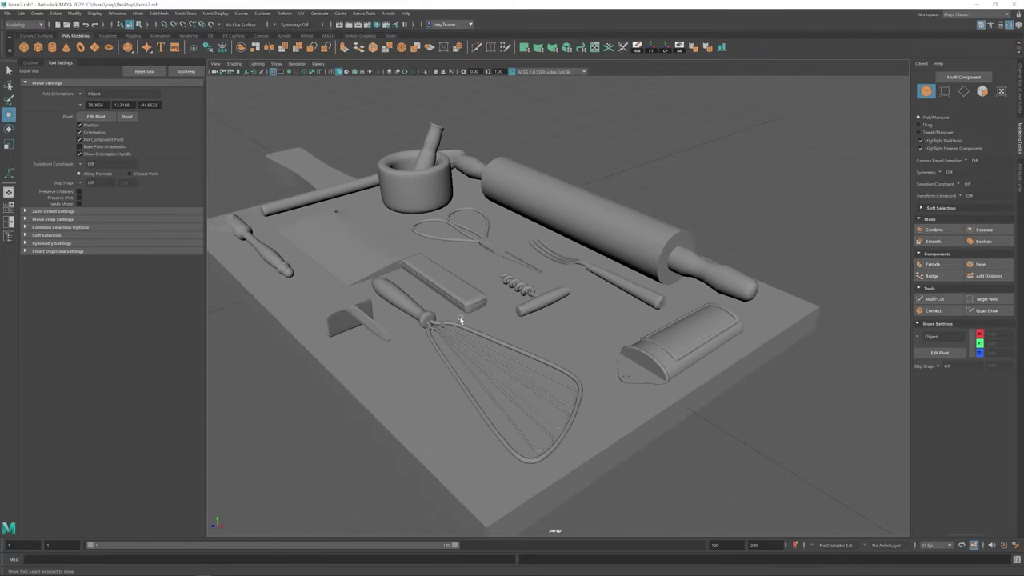
pyautogui.scroll(5, 549, 324)
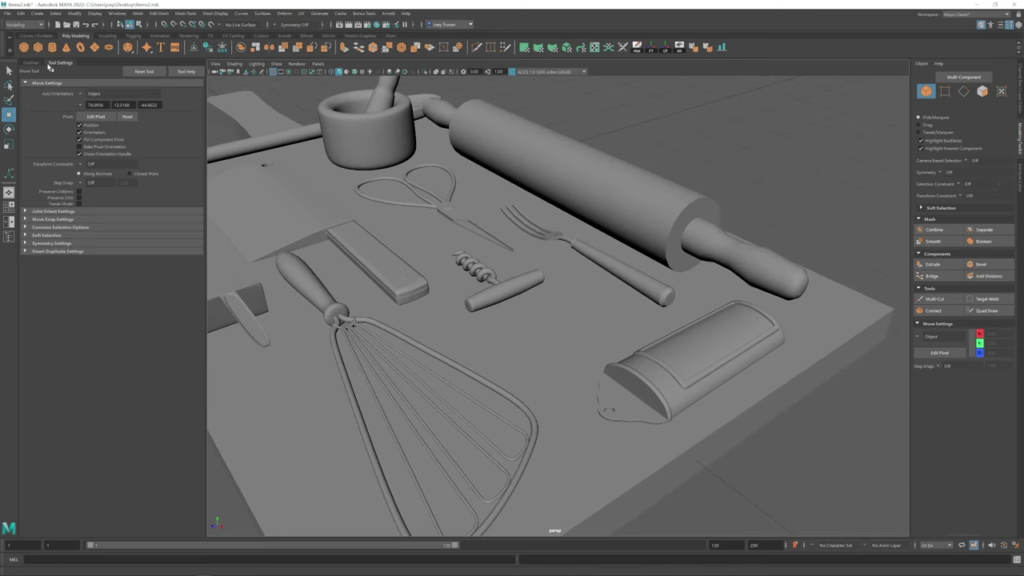
# - Create a torus at the board's centre and reshape it into a thin ring via radius and scale
pyautogui.click(80, 48)
pyautogui.scroll(-5, 408, 200)
pyautogui.moveTo(408, 164); pyautogui.dragTo(537, 288)
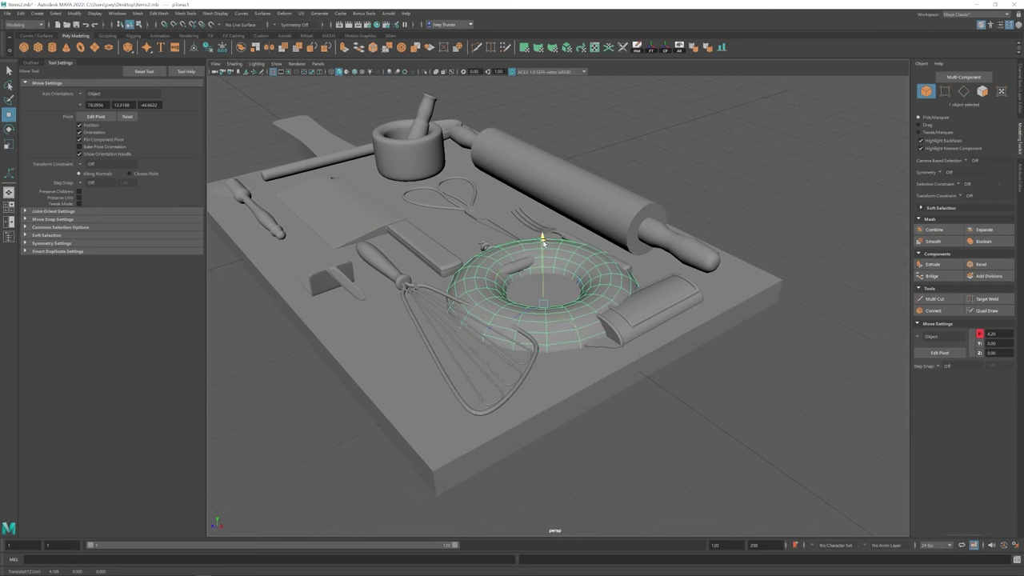
pyautogui.scroll(3, 549, 242)
pyautogui.scroll(3, 549, 242)
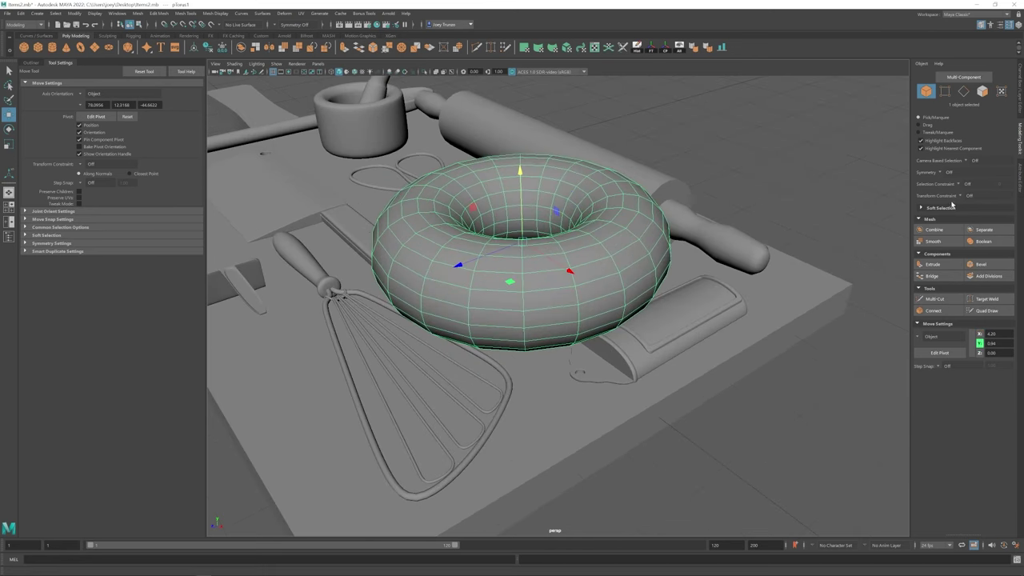
pyautogui.hotkey('ctrl', 'a')
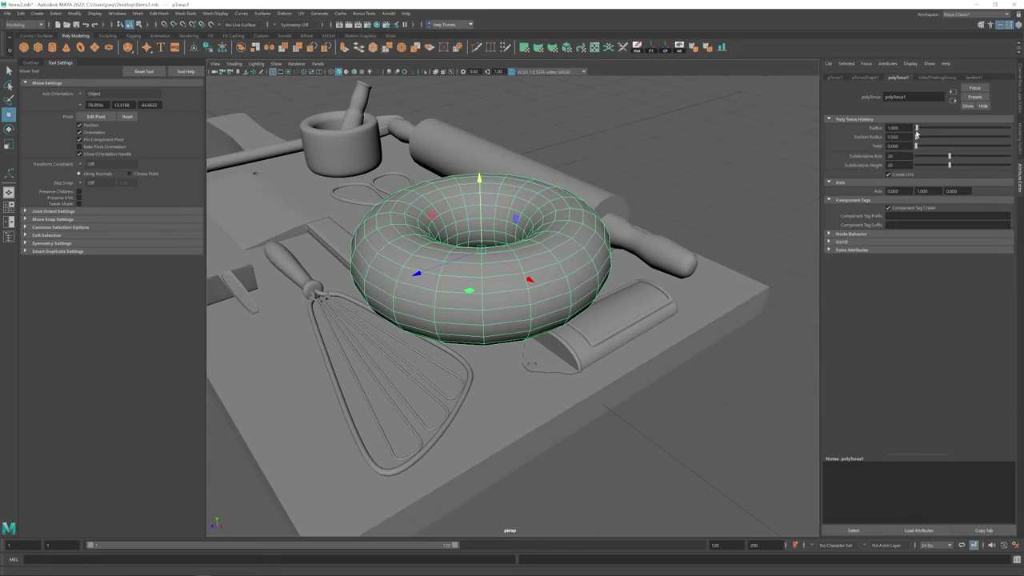
pyautogui.moveTo(917, 128); pyautogui.dragTo(953, 128)
pyautogui.scroll(-5, 675, 201)
pyautogui.press('r')
pyautogui.moveTo(492, 274); pyautogui.dragTo(464, 288)
pyautogui.moveTo(920, 128); pyautogui.dragTo(939, 129)
pyautogui.moveTo(500, 284)
pyautogui.mouseDown()
pyautogui.moveTo(468, 296)
pyautogui.moveTo(493, 290)
pyautogui.mouseUp()
pyautogui.scroll(3, 512, 296)
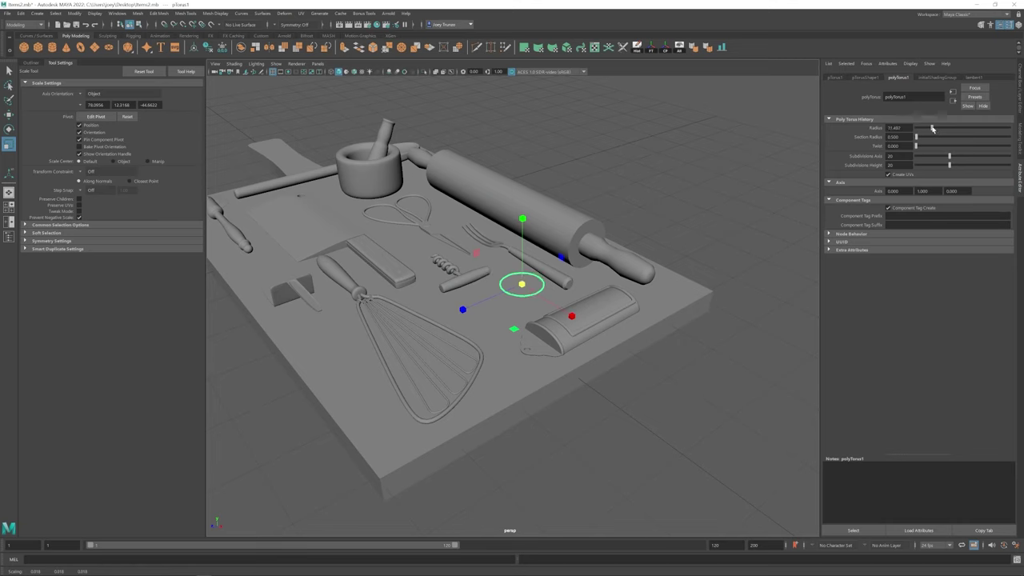
# - Undo the duplicate ring, the torus and earlier edits back to the hemispherical bowl
pyautogui.press('w')
pyautogui.scroll(3, 560, 282)
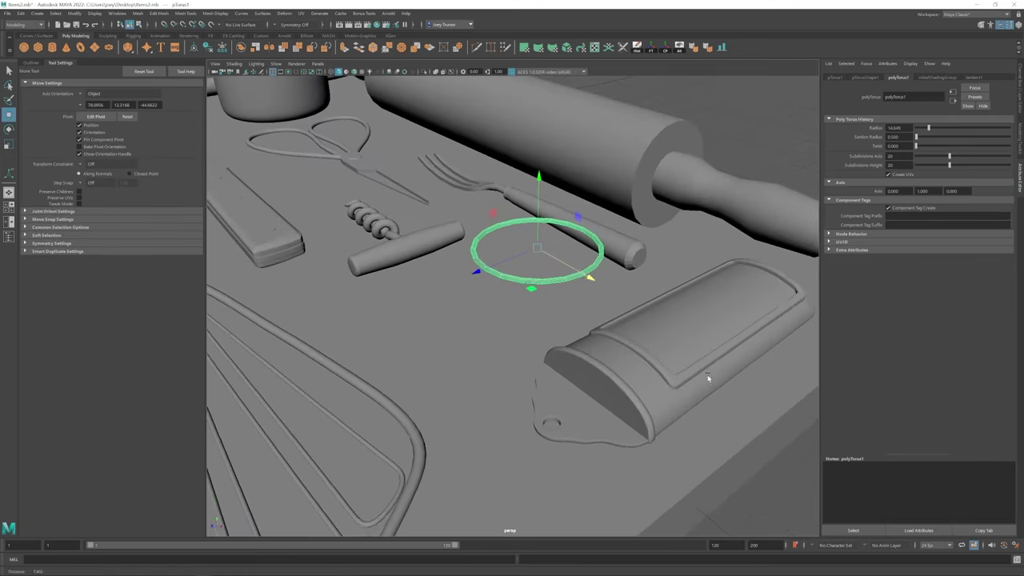
pyautogui.moveTo(590, 280)
pyautogui.keyDown('alt'); pyautogui.mouseDown()
pyautogui.moveTo(450, 280)
pyautogui.moveTo(504, 293)
pyautogui.moveTo(465, 299)
pyautogui.moveTo(540, 318)
pyautogui.moveTo(479, 284)
pyautogui.mouseUp(); pyautogui.keyUp('alt')
pyautogui.keyDown('shift'); pyautogui.moveTo(479, 284); pyautogui.dragTo(430, 320); pyautogui.keyUp('shift')
pyautogui.press('r')
pyautogui.hotkey('ctrl', 'z')
pyautogui.hotkey('ctrl', 'z')
pyautogui.hotkey('ctrl', 'z')
pyautogui.hotkey('ctrl', 'z')
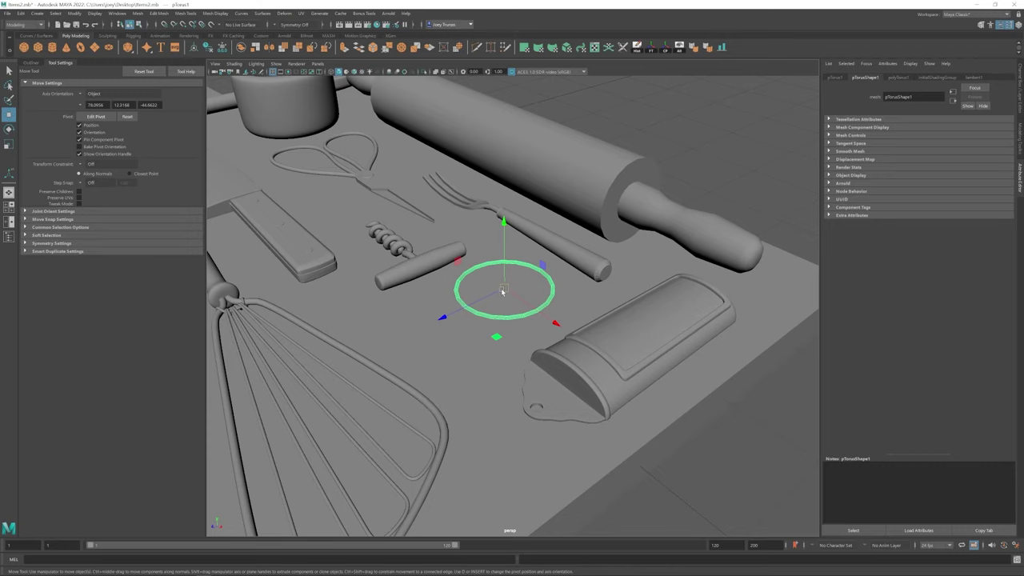
pyautogui.keyDown('alt'); pyautogui.moveTo(503, 292); pyautogui.dragTo(317, 150); pyautogui.keyUp('alt')
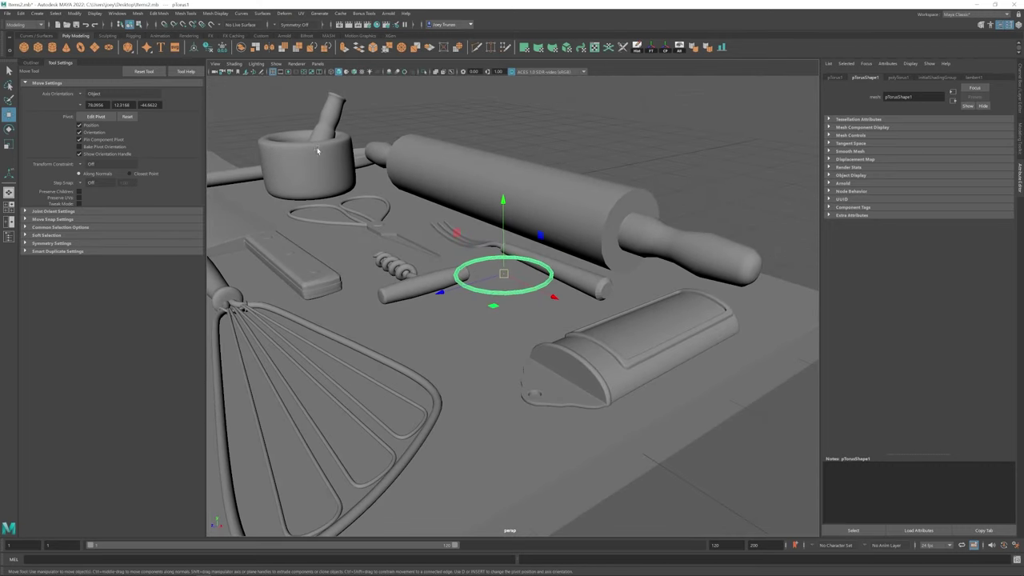
pyautogui.hotkey('ctrl', 'z')
pyautogui.hotkey('ctrl', 'z')
pyautogui.hotkey('ctrl', 'z')
pyautogui.hotkey('ctrl', 'z')
pyautogui.hotkey('ctrl', 'z')
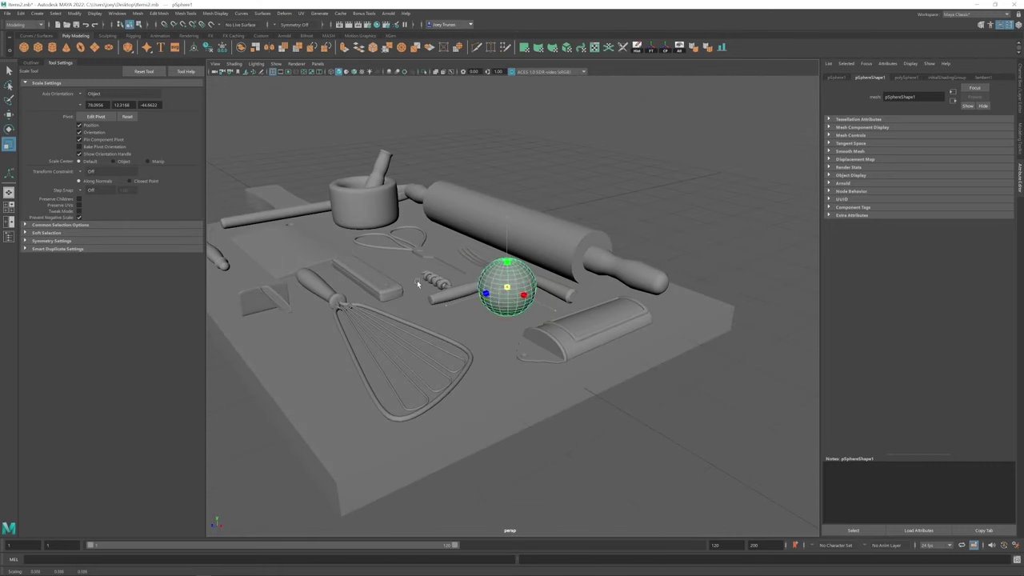
pyautogui.hotkey('ctrl', 'z')
pyautogui.hotkey('ctrl', 'z')
pyautogui.hotkey('ctrl', 'z')
pyautogui.hotkey('ctrl', 'z')
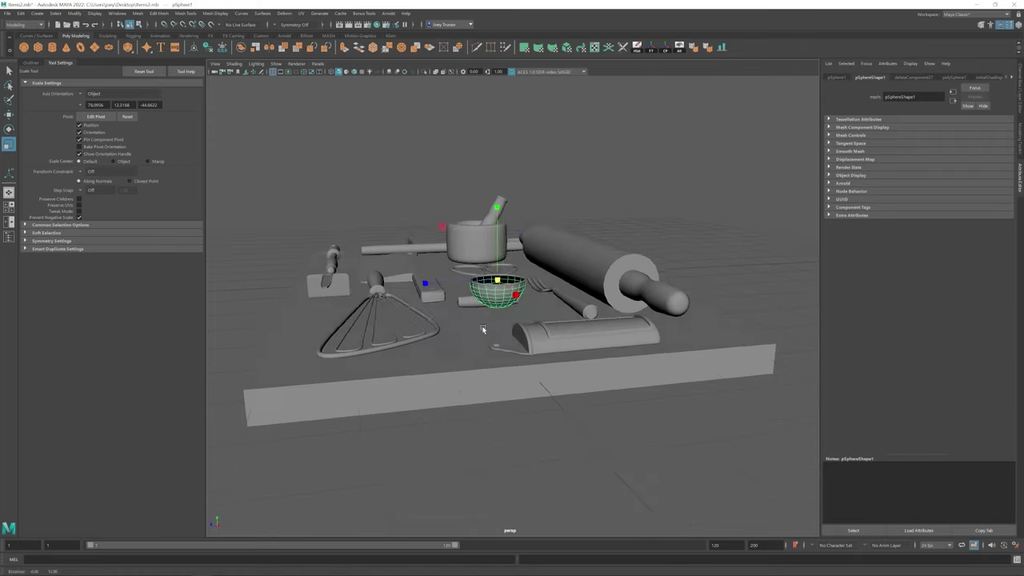
pyautogui.hotkey('ctrl', 'z')
pyautogui.hotkey('ctrl', 'z')
pyautogui.hotkey('ctrl', 'z')
pyautogui.hotkey('ctrl', 'z')
pyautogui.hotkey('ctrl', 'z')
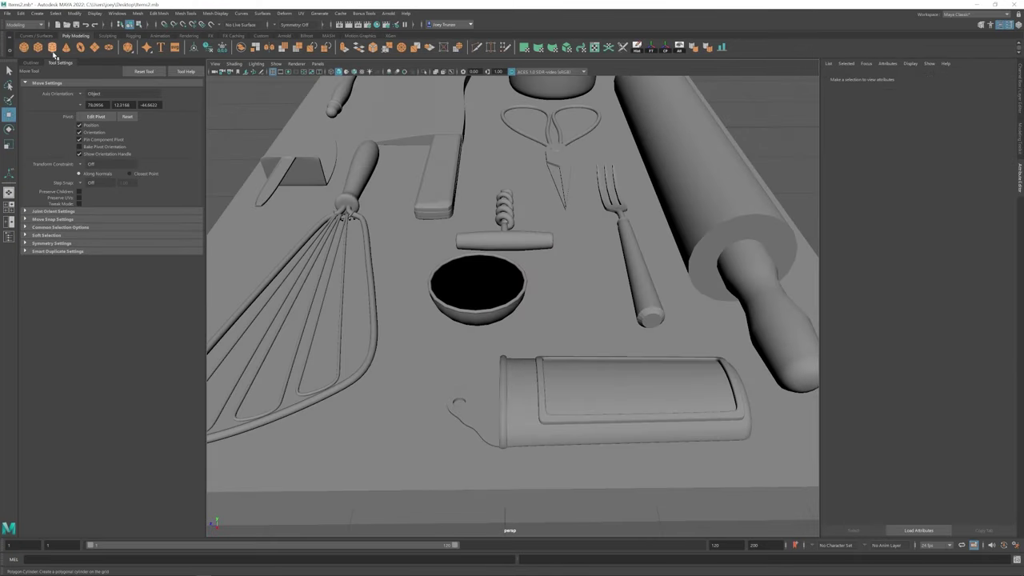
pyautogui.click(37, 14)
# - Create a polygon helix lying on its side and adjust its coils, wire thickness and size
pyautogui.moveTo(96, 42)
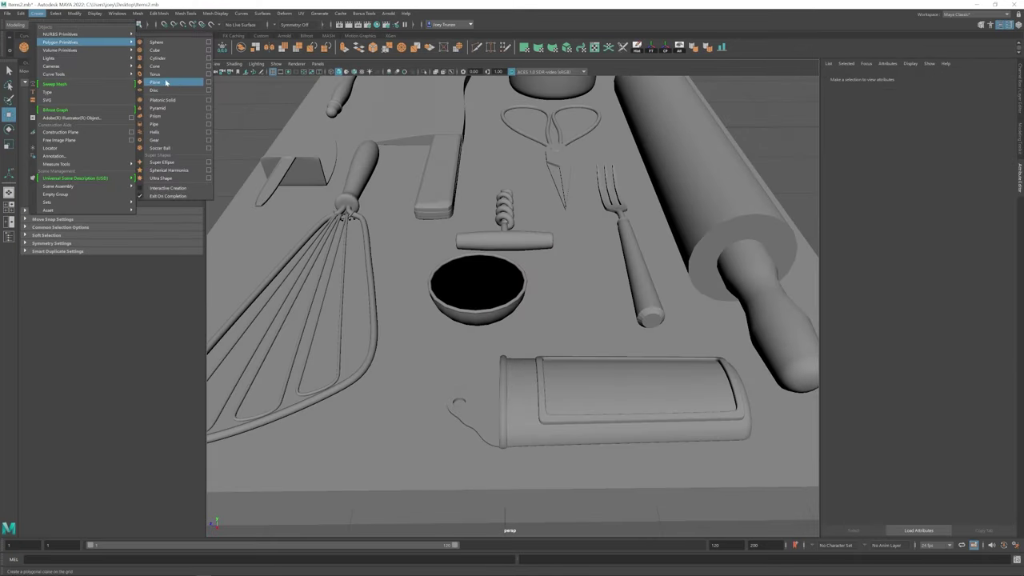
pyautogui.click(155, 132)
pyautogui.scroll(-5, 512, 304)
pyautogui.press('e')
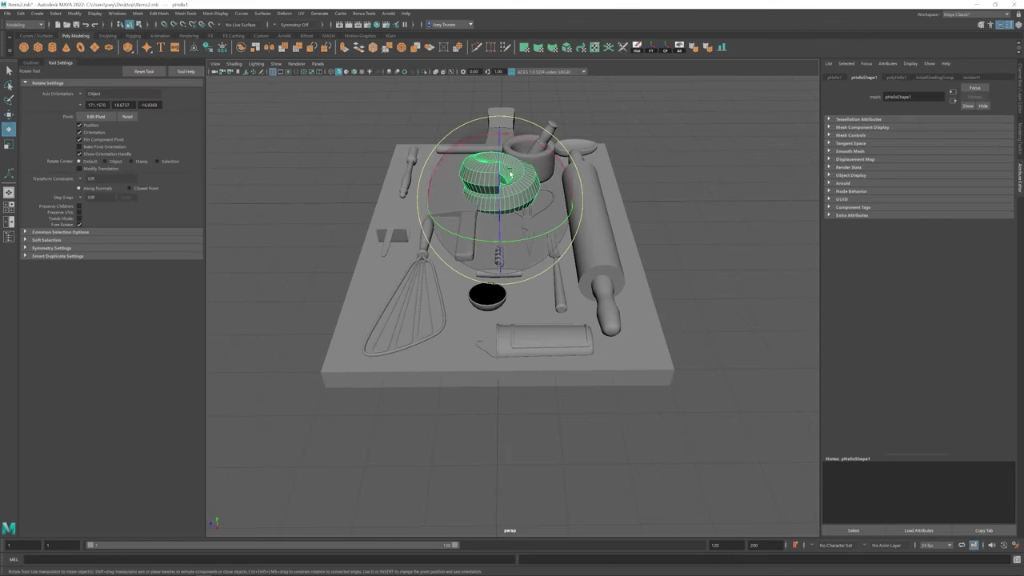
pyautogui.moveTo(512, 276); pyautogui.dragTo(506, 289)
pyautogui.press('q')
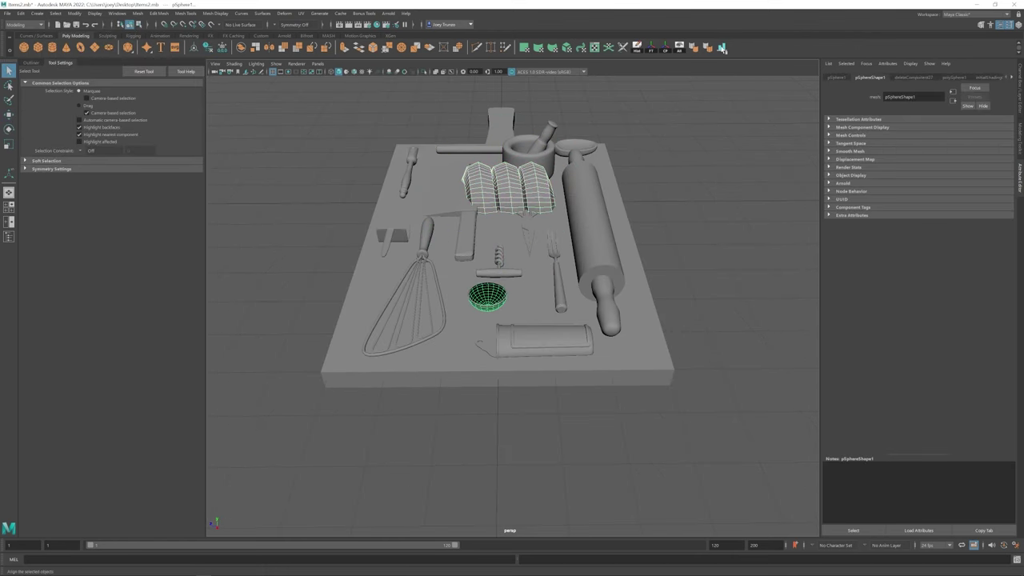
pyautogui.press('r')
pyautogui.click(896, 77)
pyautogui.moveTo(920, 128); pyautogui.dragTo(920, 155)
pyautogui.keyDown('alt'); pyautogui.moveTo(449, 336); pyautogui.dragTo(463, 301); pyautogui.keyUp('alt')
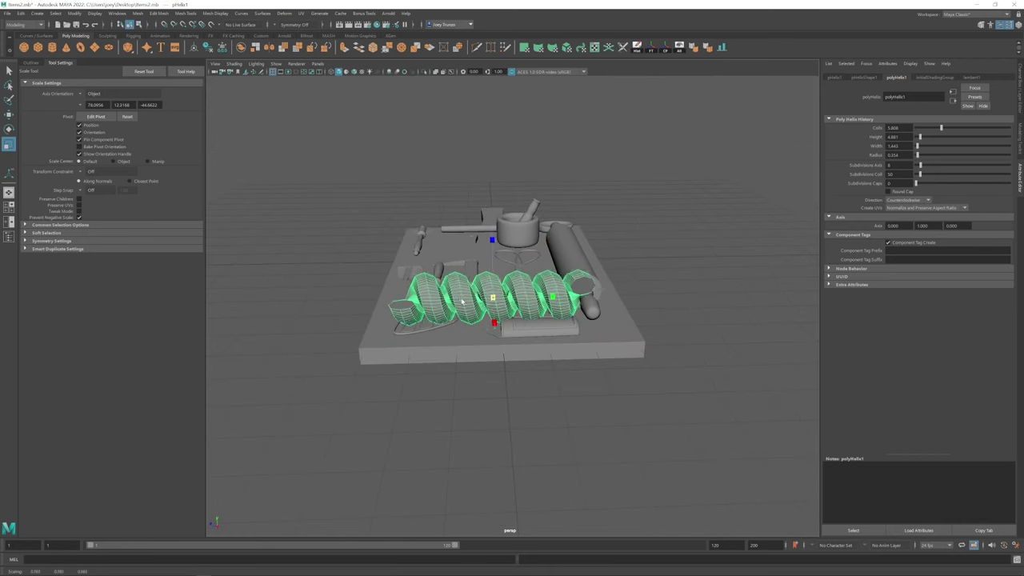
pyautogui.moveTo(463, 302); pyautogui.dragTo(373, 300, button='middle')
# - Move the helix across the board to sit beside the bowl
pyautogui.press('w')
pyautogui.scroll(8, 480, 296)
pyautogui.moveTo(560, 284); pyautogui.dragTo(592, 286)
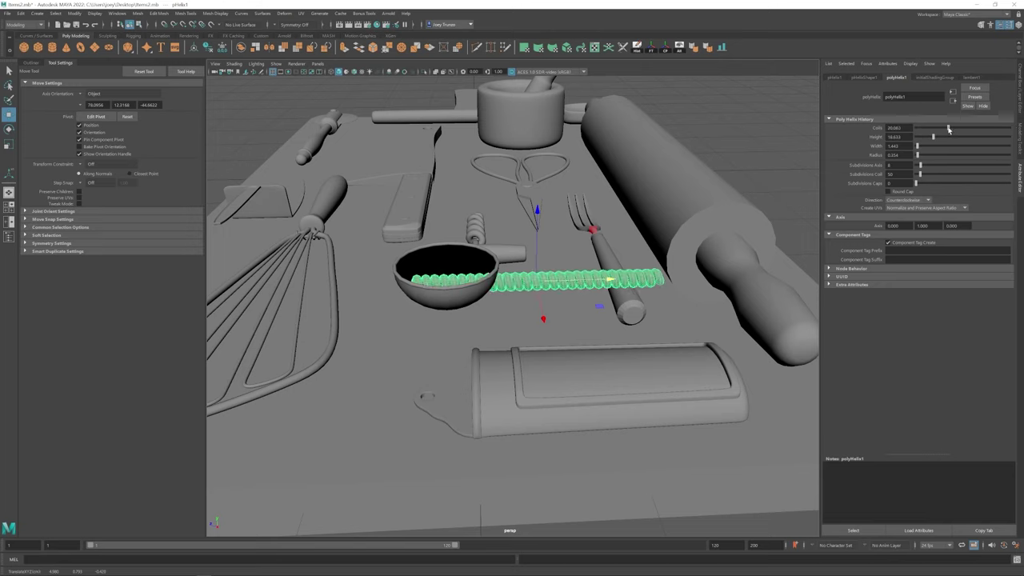
pyautogui.moveTo(538, 226); pyautogui.dragTo(549, 206)
pyautogui.keyDown('alt'); pyautogui.moveTo(624, 261); pyautogui.dragTo(572, 269); pyautogui.keyUp('alt')
pyautogui.scroll(-5, 575, 267)
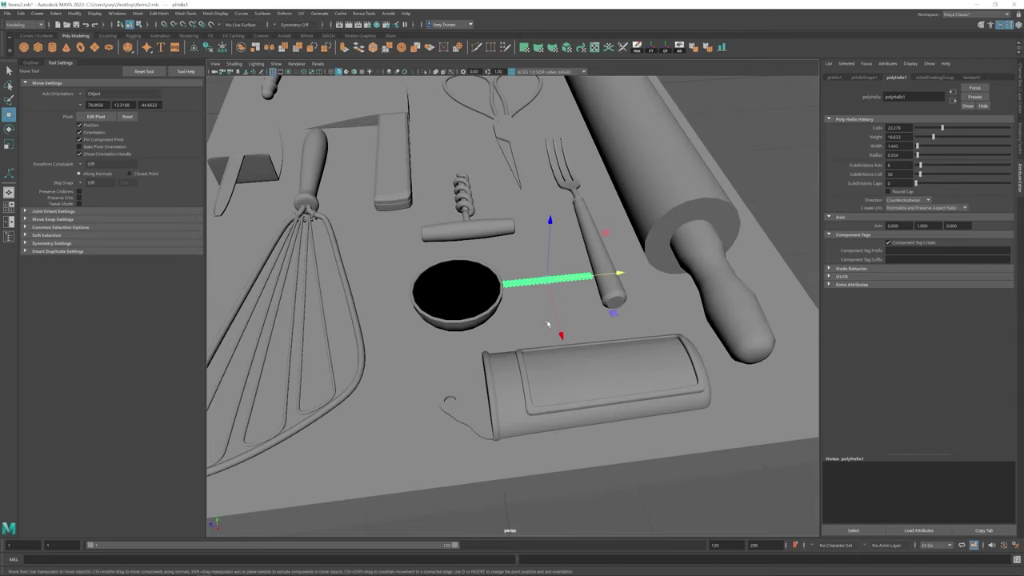
pyautogui.click(264, 120)
pyautogui.scroll(-4, 473, 299)
pyautogui.keyDown('alt'); pyautogui.moveTo(480, 289); pyautogui.dragTo(473, 300); pyautogui.keyUp('alt')
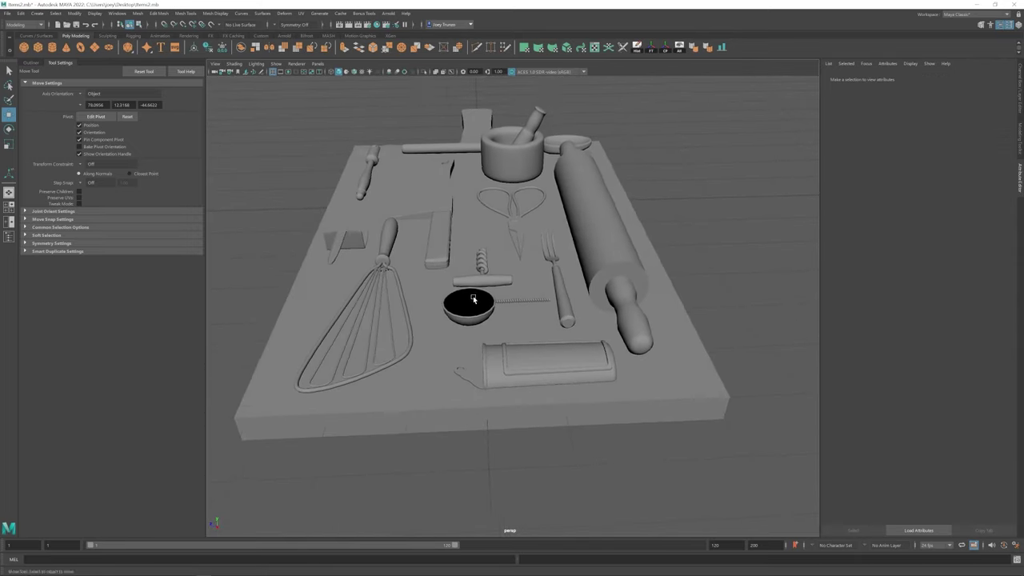
# - Set the helix height to 8.033
pyautogui.click(520, 300)
pyautogui.press('f')
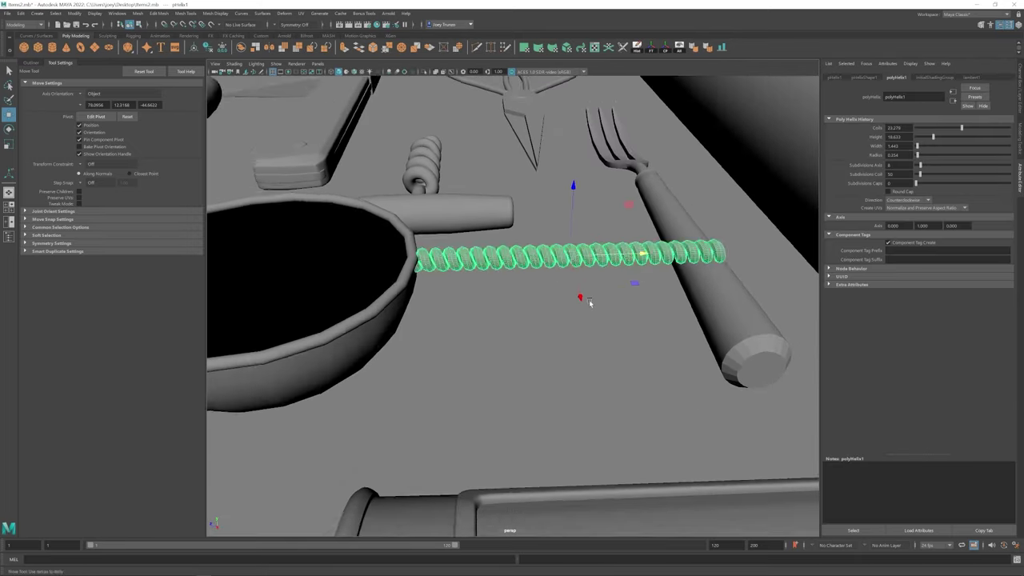
pyautogui.moveTo(920, 137)
pyautogui.mouseDown()
pyautogui.moveTo(932, 140)
pyautogui.moveTo(919, 156)
pyautogui.mouseUp()
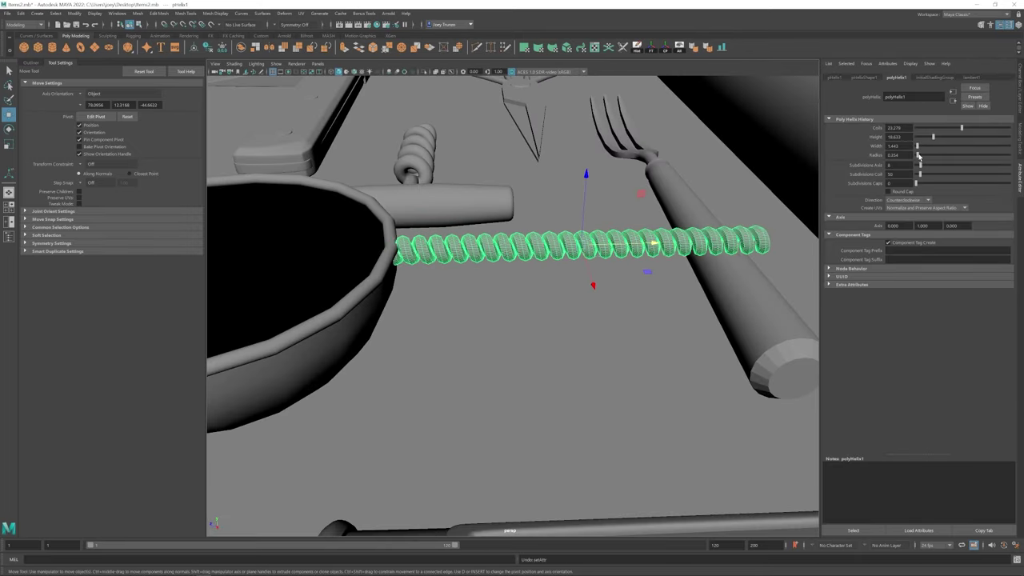
pyautogui.scroll(-5, 411, 256)
# - Frame the nearby cylinder, then reselect the helix
pyautogui.click(481, 104)
pyautogui.press('f')
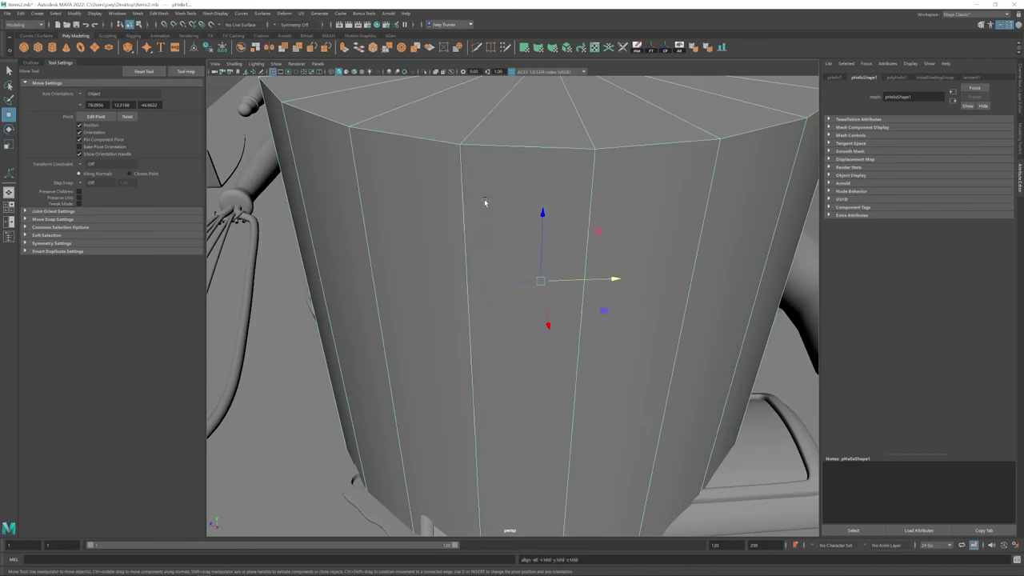
pyautogui.press('e')
pyautogui.press('[')
pyautogui.press('r')
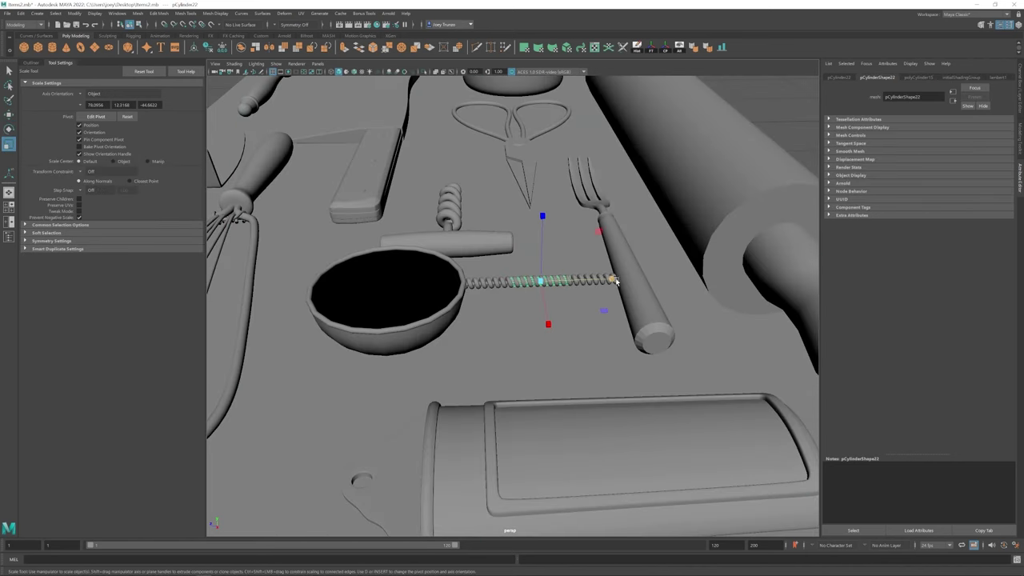
pyautogui.press('w')
pyautogui.press('[')
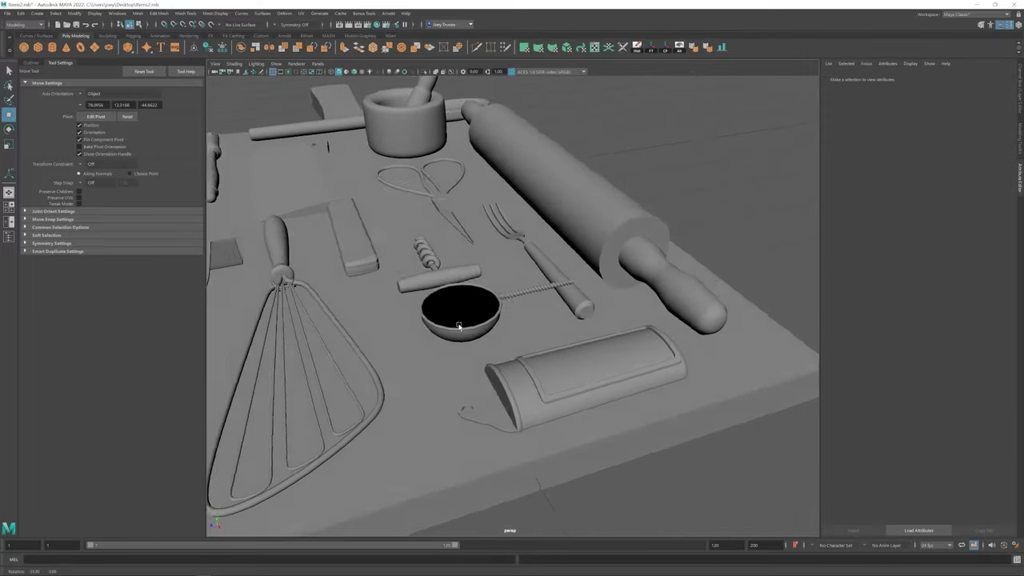
pyautogui.scroll(2, 521, 324)
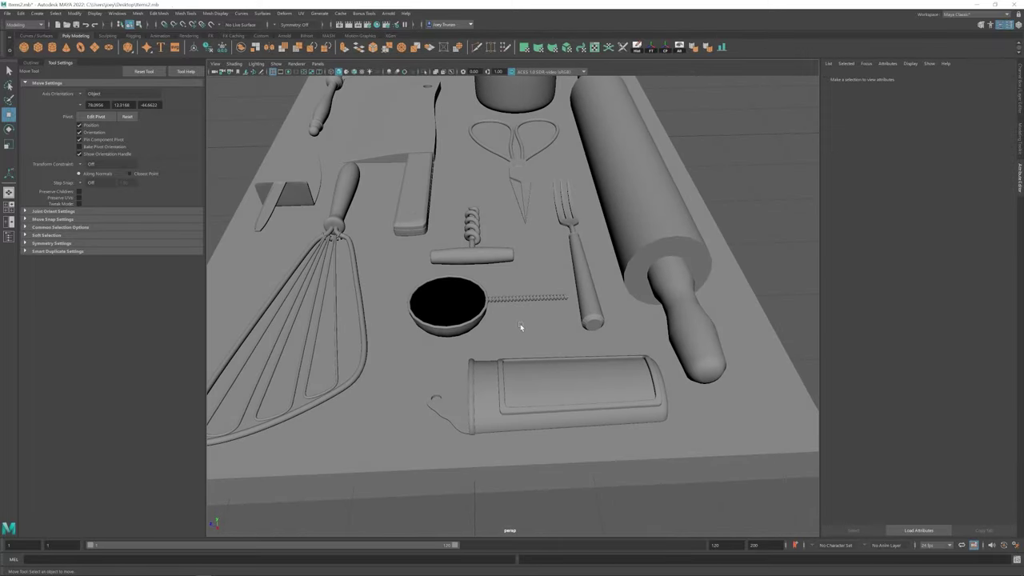
pyautogui.scroll(3, 521, 323)
pyautogui.click(566, 276)
pyautogui.click(588, 278)
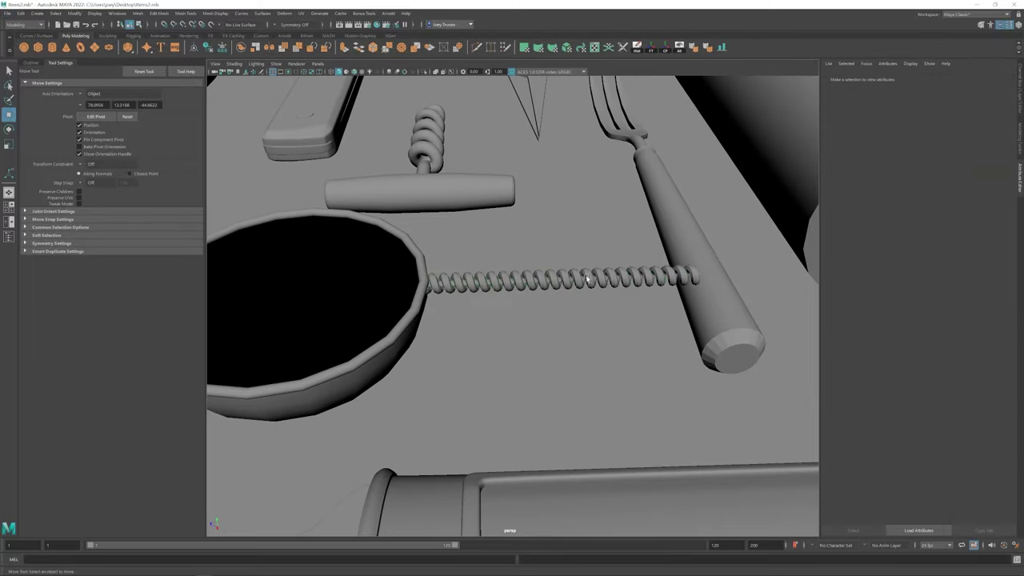
pyautogui.click(587, 279)
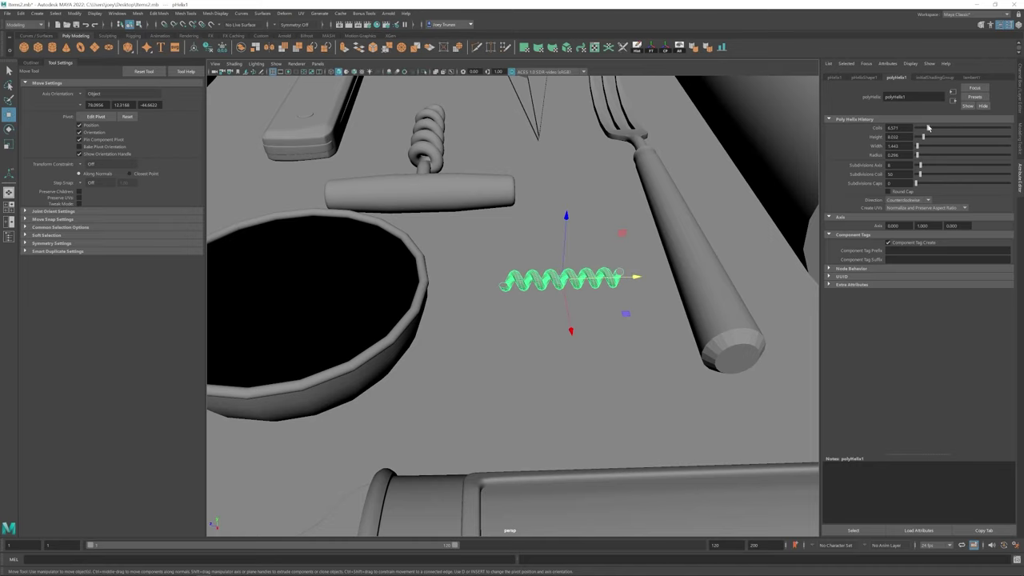
# - Duplicate the helix with Ctrl+D, then undo back to the original and enter face mode
pyautogui.keyDown('alt'); pyautogui.moveTo(560, 240); pyautogui.dragTo(544, 210); pyautogui.keyUp('alt')
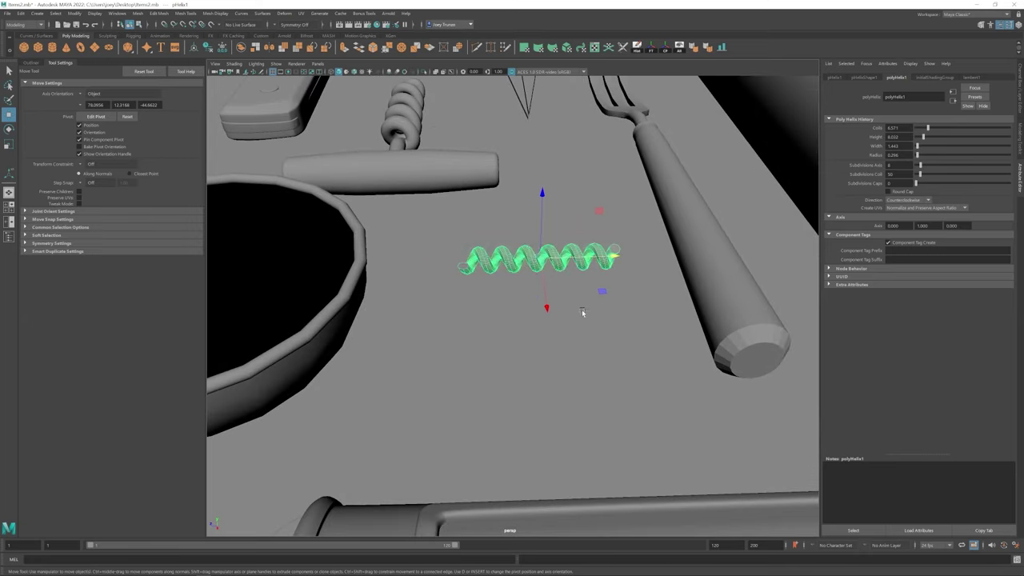
pyautogui.hotkey('ctrl', 'd')
pyautogui.press('e')
pyautogui.hotkey('alt', 'z')
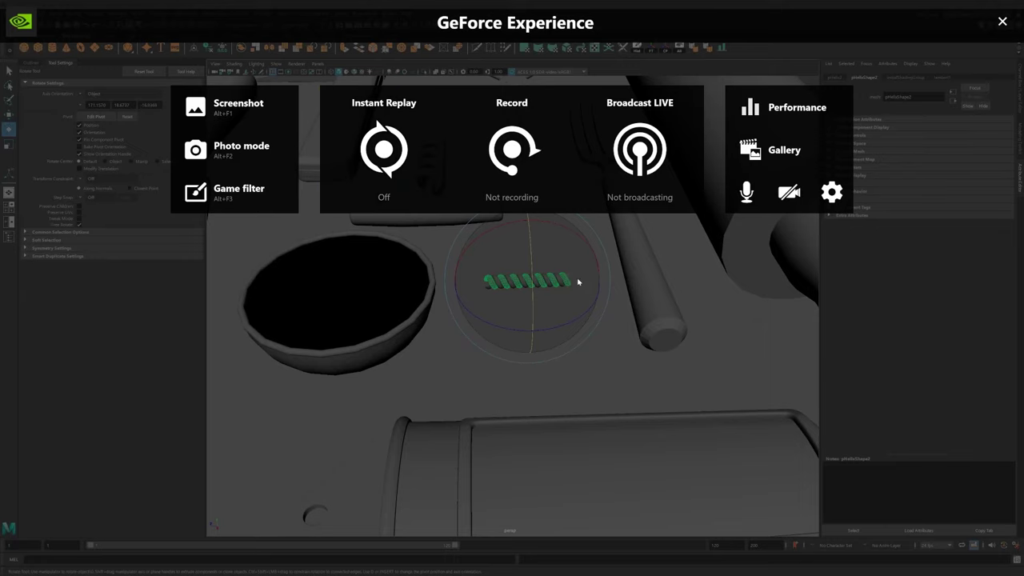
pyautogui.hotkey('alt', 'z')
pyautogui.keyDown('alt'); pyautogui.moveTo(545, 317); pyautogui.dragTo(448, 240); pyautogui.keyUp('alt')
pyautogui.press('w')
pyautogui.hotkey('ctrl', 'z')
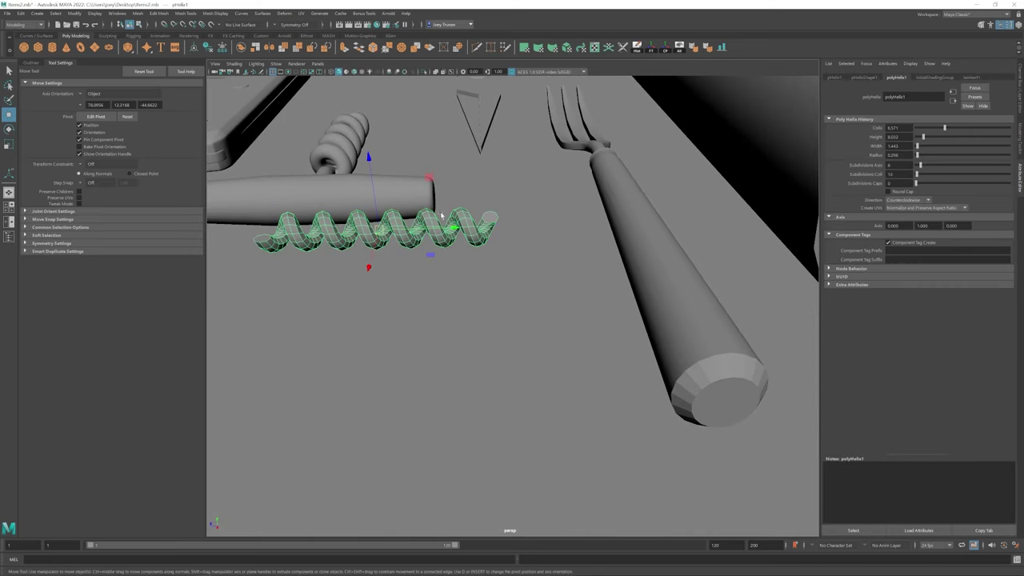
pyautogui.press('F11')
# - Extrude the helix's end edges twice and rotate and move them into a bent wire
pyautogui.hotkey('ctrl', 'e')
pyautogui.press('e')
pyautogui.keyDown('alt'); pyautogui.moveTo(514, 200); pyautogui.dragTo(548, 78); pyautogui.keyUp('alt')
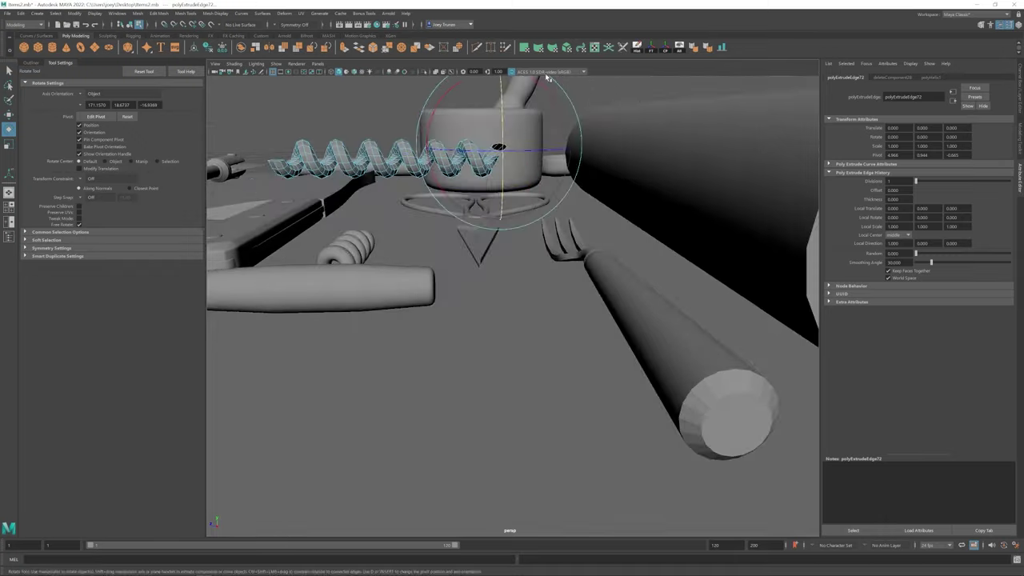
pyautogui.keyDown('alt'); pyautogui.moveTo(498, 148); pyautogui.dragTo(480, 292); pyautogui.keyUp('alt')
pyautogui.hotkey('ctrl', 'e')
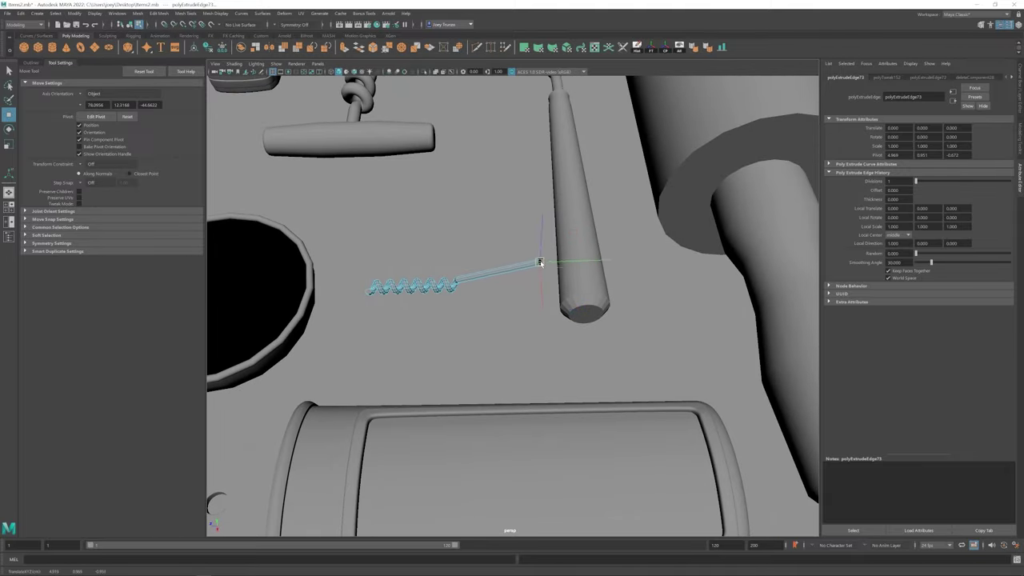
pyautogui.keyDown('alt'); pyautogui.moveTo(541, 262); pyautogui.dragTo(509, 303); pyautogui.keyUp('alt')
pyautogui.press('e')
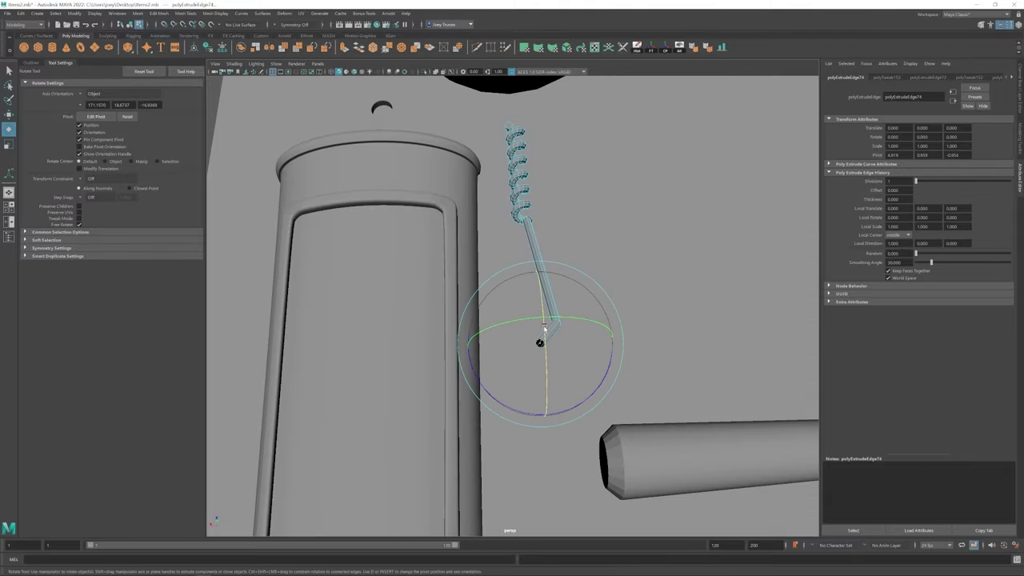
pyautogui.press('w')
pyautogui.keyDown('alt'); pyautogui.moveTo(538, 342); pyautogui.dragTo(499, 270); pyautogui.keyUp('alt')
# - Select the helix's end vertices, then duplicate the whole helix object
pyautogui.rightClick(481, 298)
pyautogui.press('F9')
pyautogui.moveTo(499, 209); pyautogui.dragTo(529, 307)
pyautogui.press('F8')
pyautogui.hotkey('ctrl', 'd')
pyautogui.press('e')
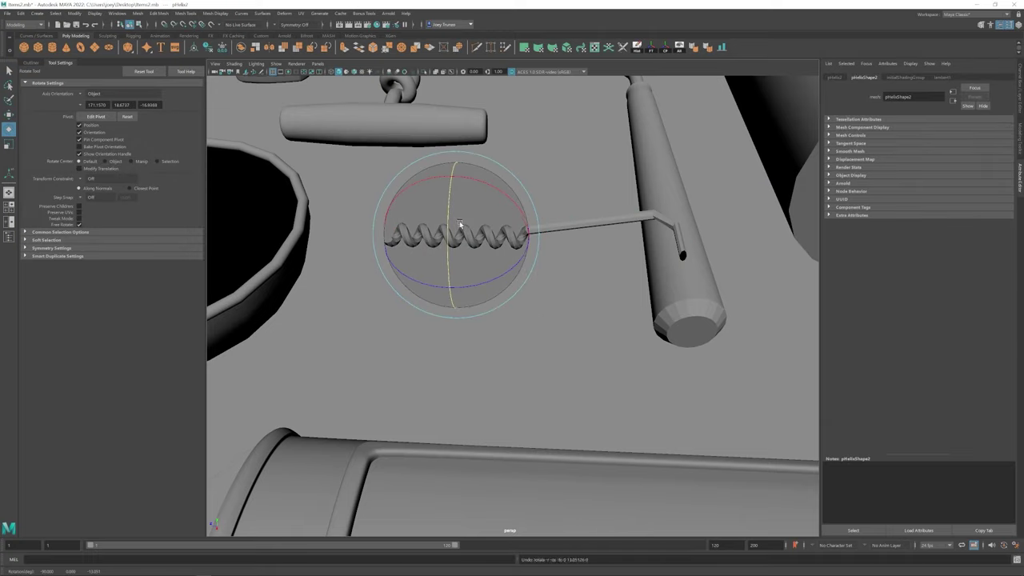
# - Rotate and move the duplicate helix until it lies horizontal beside the bowl
pyautogui.keyDown('alt'); pyautogui.moveTo(444, 234); pyautogui.dragTo(594, 277); pyautogui.keyUp('alt')
pyautogui.press('w')
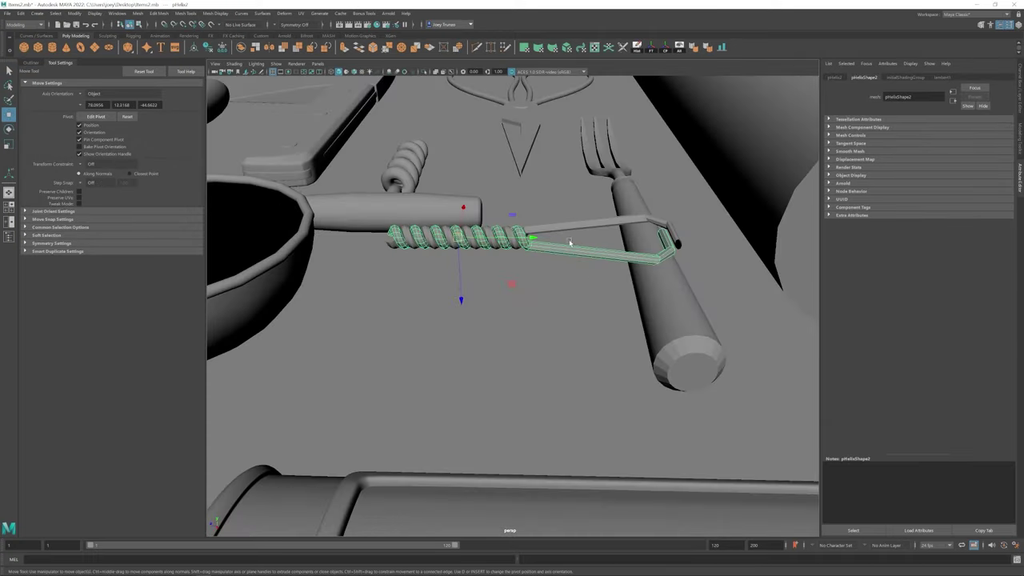
pyautogui.keyDown('alt'); pyautogui.moveTo(569, 243); pyautogui.dragTo(629, 354); pyautogui.keyUp('alt')
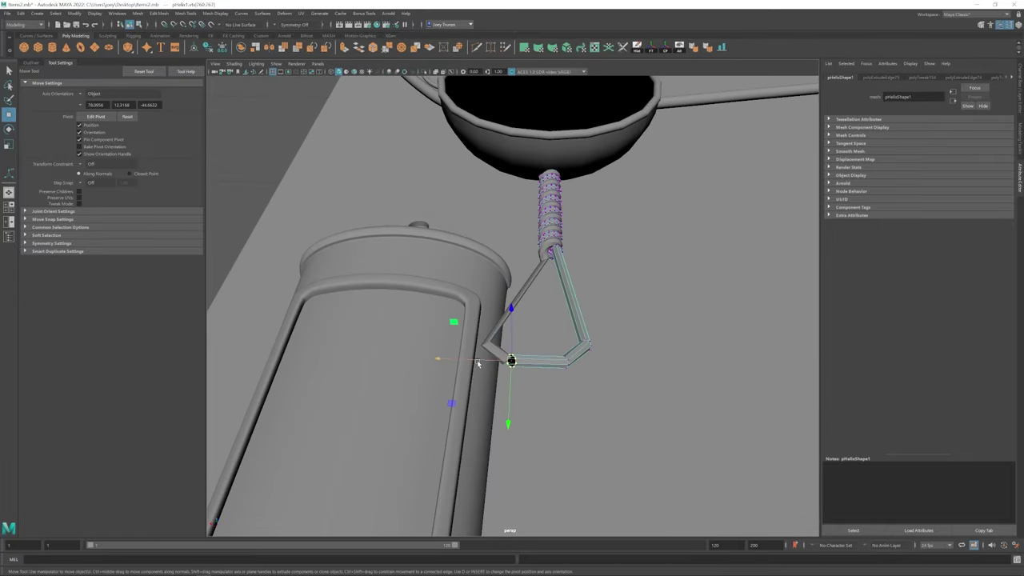
pyautogui.keyDown('alt'); pyautogui.moveTo(477, 364); pyautogui.dragTo(532, 365); pyautogui.keyUp('alt')
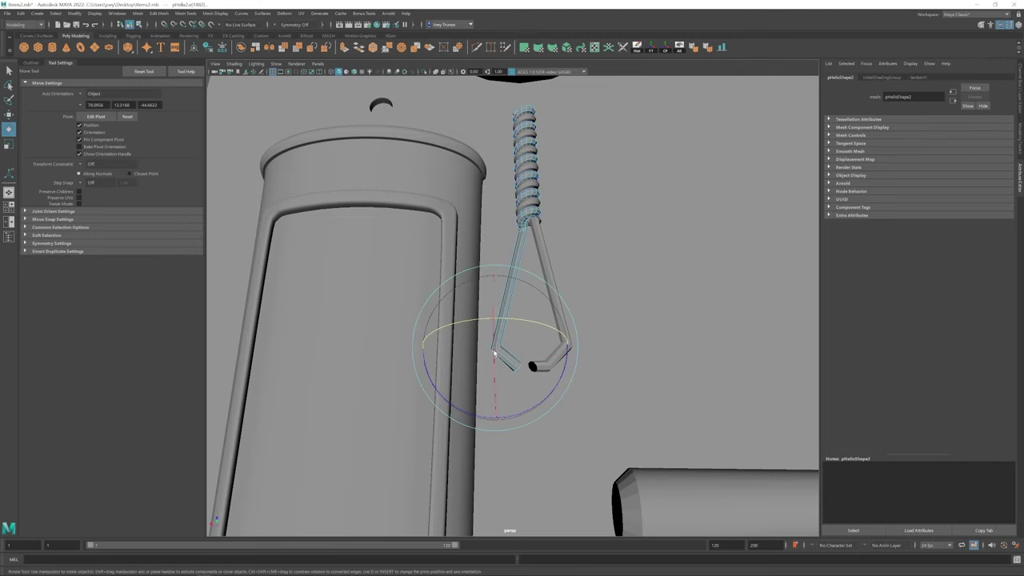
pyautogui.press('e')
pyautogui.keyDown('alt'); pyautogui.moveTo(485, 419); pyautogui.dragTo(588, 244); pyautogui.keyUp('alt')
# - Smooth the helix wire and inspect it among the props from several angles
pyautogui.keyDown('shift'); pyautogui.moveTo(380, 146); pyautogui.dragTo(366, 160, button='right'); pyautogui.keyUp('shift')
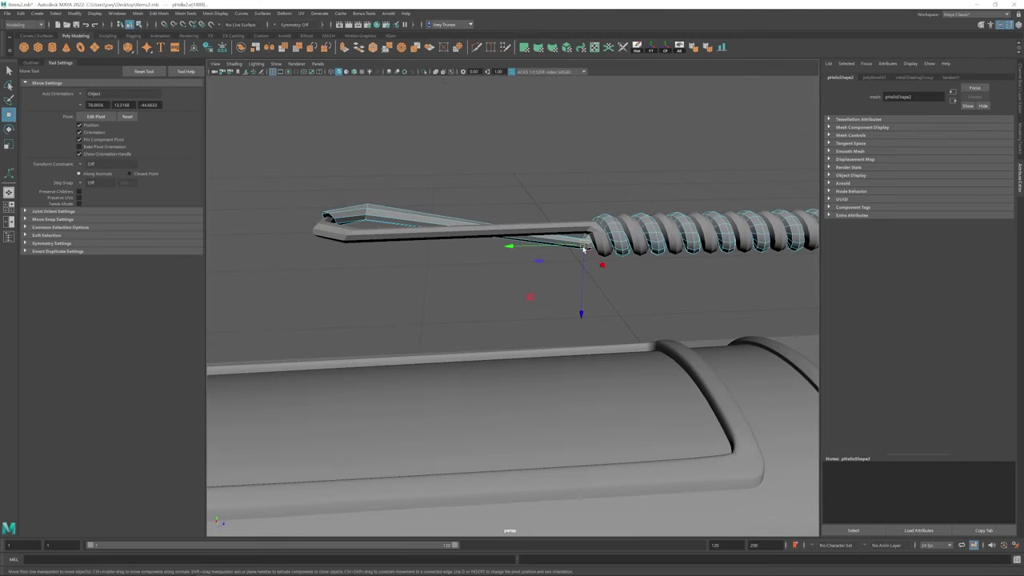
pyautogui.keyDown('alt'); pyautogui.moveTo(525, 299); pyautogui.dragTo(552, 344); pyautogui.keyUp('alt')
pyautogui.moveTo(552, 344); pyautogui.dragTo(572, 336, button='right')
pyautogui.keyDown('alt'); pyautogui.moveTo(572, 336); pyautogui.dragTo(502, 277); pyautogui.keyUp('alt')
# - Combine the helix and wire into one mesh and bridge the open wire ends into a loop
pyautogui.click(137, 14)
pyautogui.click(153, 39)
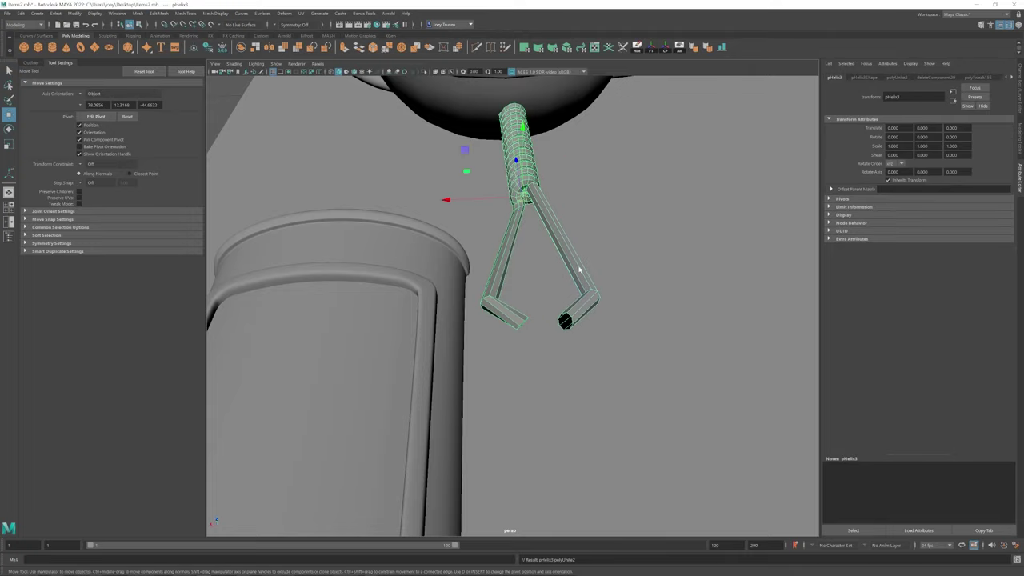
pyautogui.click(526, 318)
pyautogui.click(161, 14)
pyautogui.click(172, 60)
pyautogui.keyDown('alt'); pyautogui.moveTo(560, 320); pyautogui.dragTo(616, 342); pyautogui.keyUp('alt')
# - Select the helix wire and bevel its selected edge
pyautogui.scroll(-5, 616, 342)
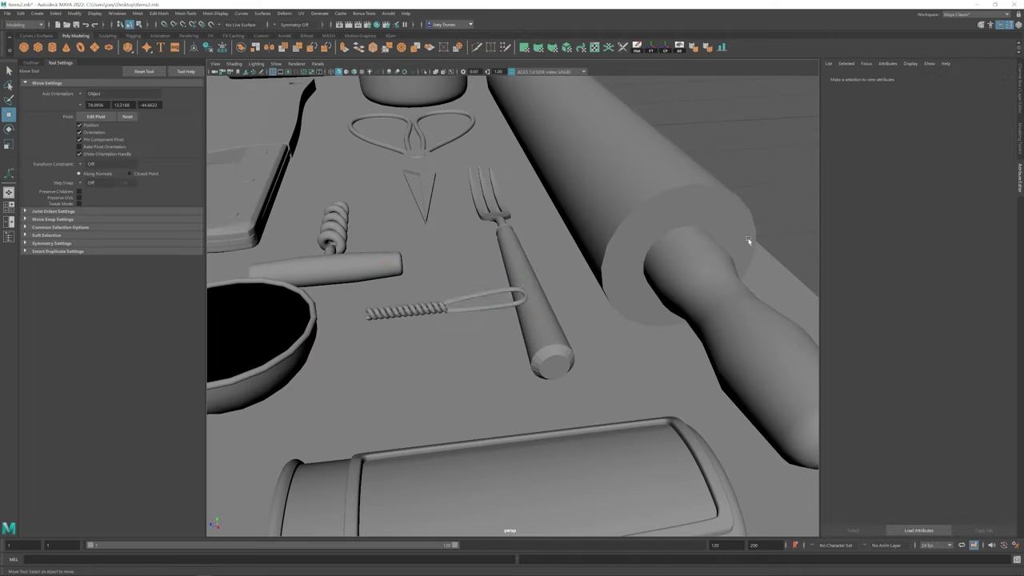
pyautogui.click(457, 320)
pyautogui.press('w')
pyautogui.keyDown('alt'); pyautogui.moveTo(457, 320); pyautogui.dragTo(527, 250); pyautogui.keyUp('alt')
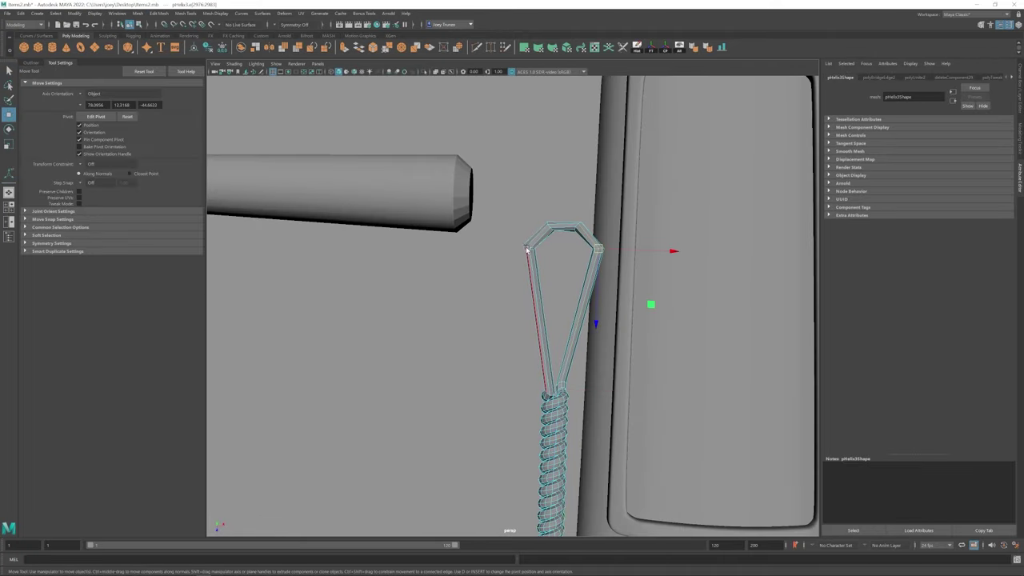
pyautogui.click(160, 14)
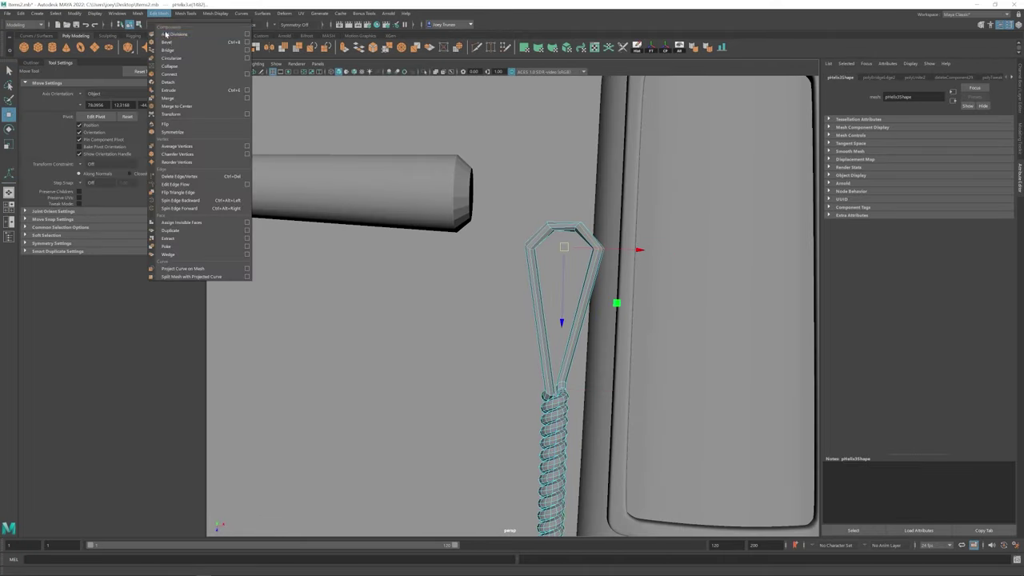
pyautogui.click(172, 53)
# - Pick an edge near the wire junction and rotate and move it into a new angle
pyautogui.press('F8')
pyautogui.press('q')
pyautogui.scroll(-5, 600, 266)
pyautogui.keyDown('alt'); pyautogui.moveTo(600, 267); pyautogui.dragTo(480, 300); pyautogui.keyUp('alt')
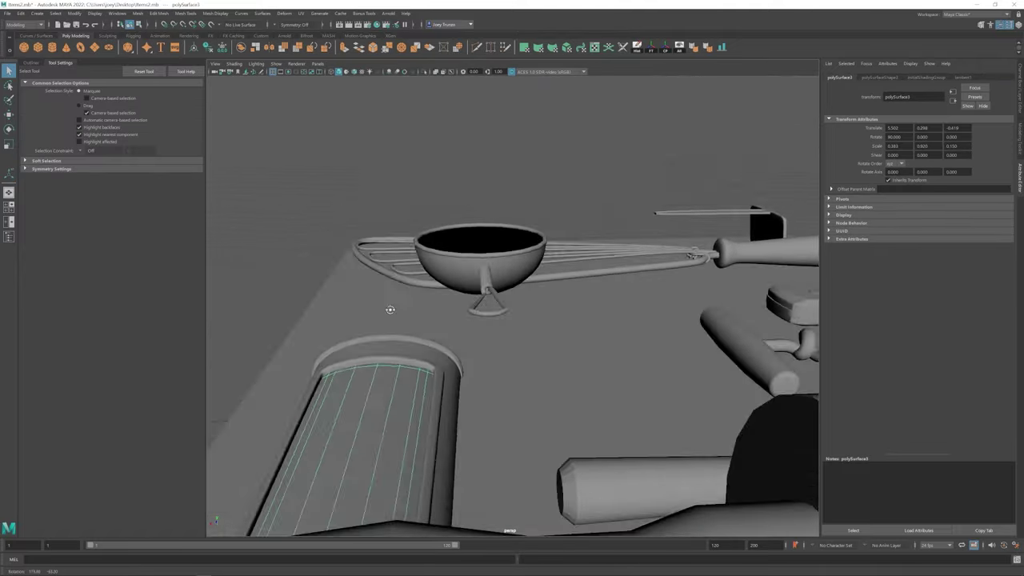
pyautogui.press('F8')
pyautogui.scroll(3, 613, 300)
pyautogui.press('e')
pyautogui.click(592, 275)
pyautogui.press('w')
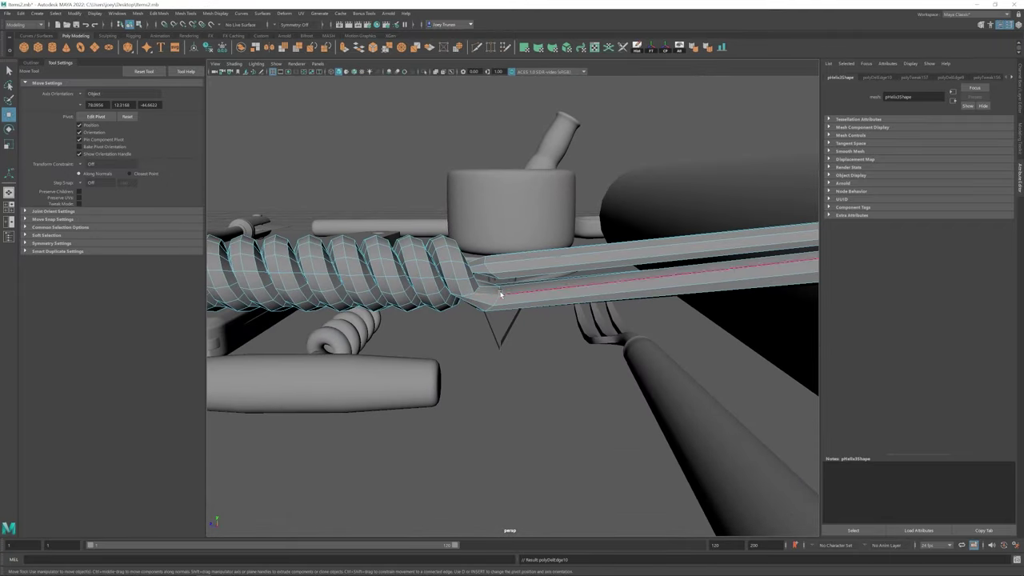
# - Undo the latest edge and smoothing changes to the wire loop
pyautogui.hotkey('ctrl', 'z')
pyautogui.hotkey('ctrl', 'z')
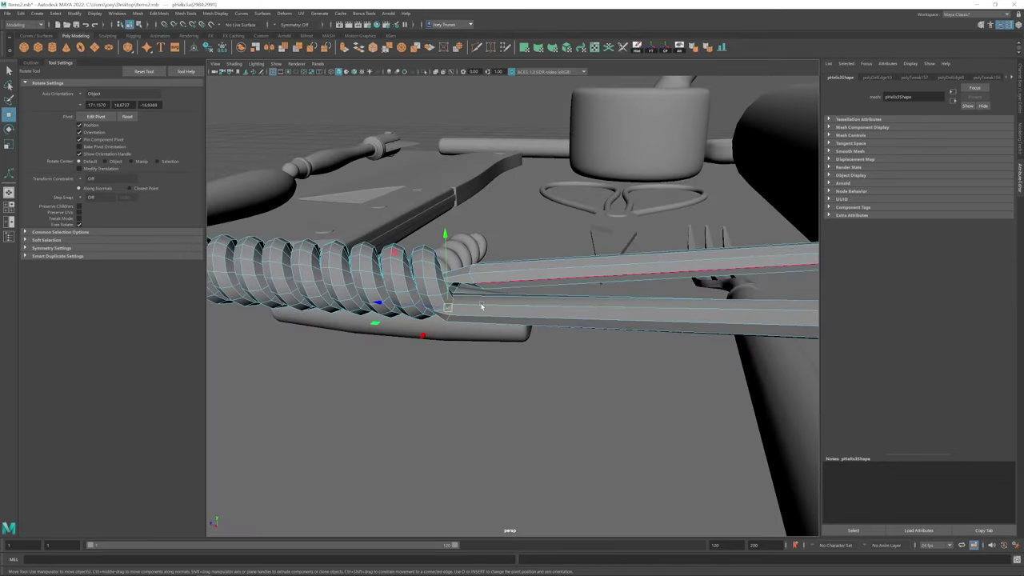
pyautogui.hotkey('ctrl', 'z')
pyautogui.hotkey('ctrl', 'z')
pyautogui.hotkey('ctrl', 'z')
pyautogui.hotkey('ctrl', 'z')
pyautogui.hotkey('ctrl', 'z')
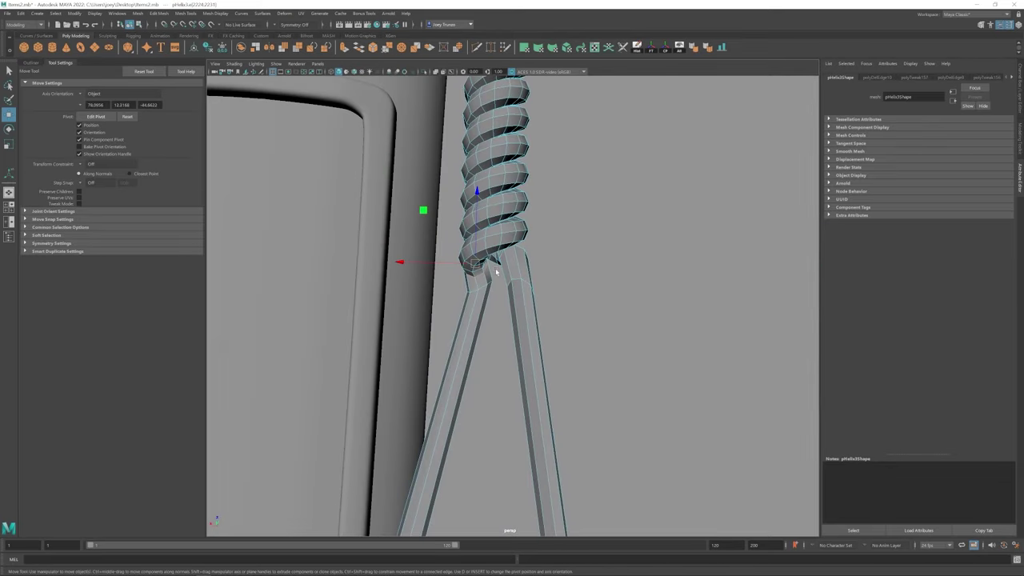
pyautogui.press('e')
pyautogui.hotkey('ctrl', 'z')
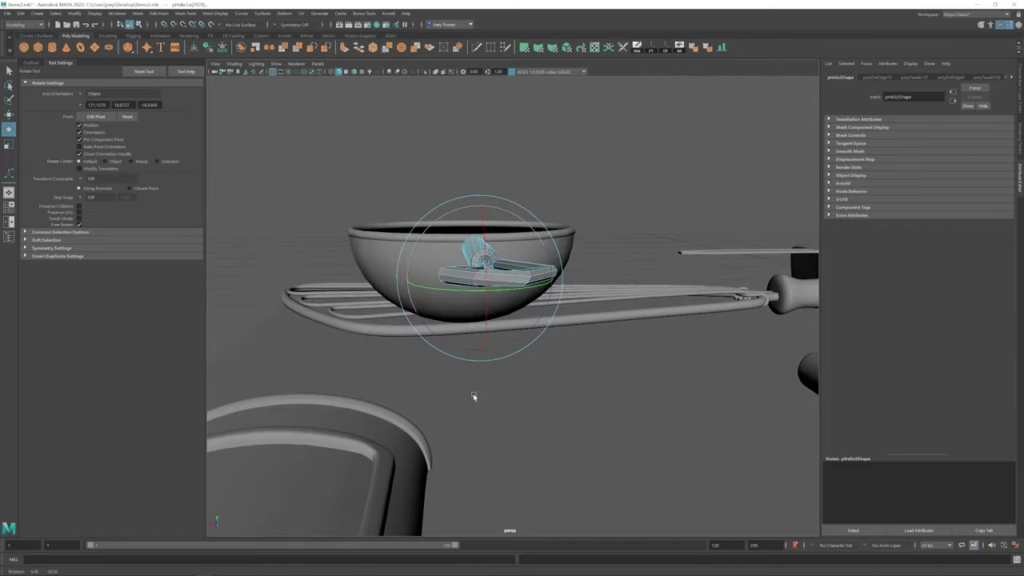
pyautogui.press('3')
pyautogui.hotkey('ctrl', 'z')
pyautogui.hotkey('ctrl', 'z')
pyautogui.hotkey('ctrl', 'z')
pyautogui.hotkey('ctrl', 'z')
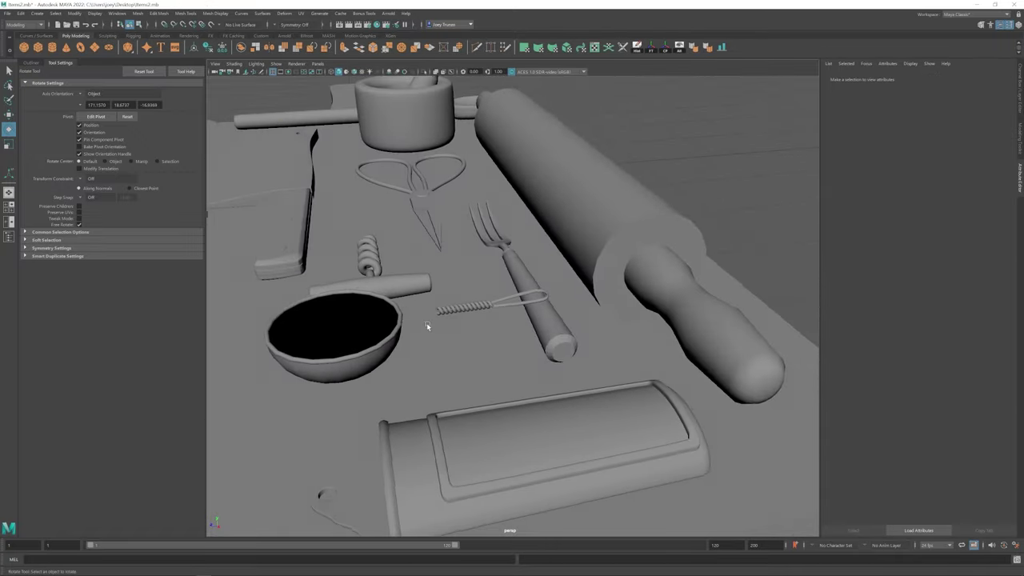
# - Undo the handle, bowl and rim edits until the strainer is restored as group13 scaled 0.924
pyautogui.hotkey('ctrl', 'z')
pyautogui.press('w')
pyautogui.hotkey('ctrl', 'z')
pyautogui.hotkey('ctrl', 'z')
pyautogui.hotkey('ctrl', 'z')
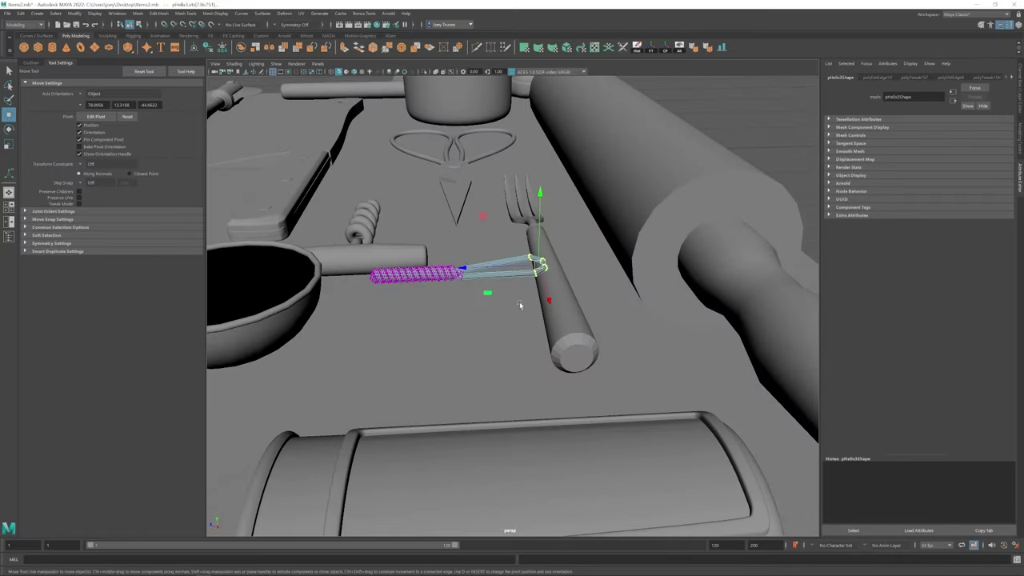
pyautogui.click(511, 289)
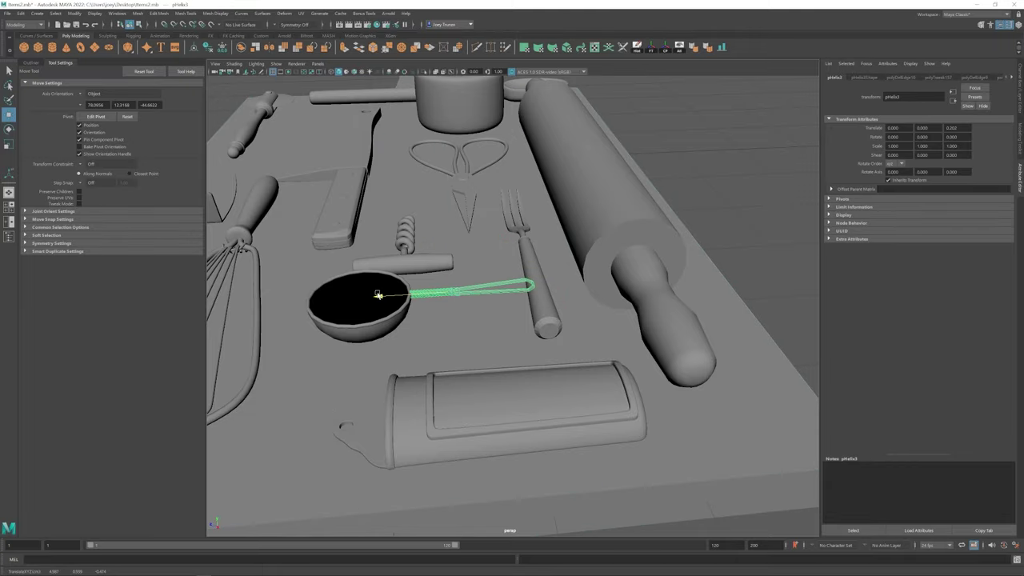
pyautogui.hotkey('ctrl', 'z')
pyautogui.hotkey('ctrl', 'z')
pyautogui.hotkey('ctrl', 'z')
pyautogui.hotkey('ctrl', 'z')
pyautogui.hotkey('ctrl', 'z')
pyautogui.hotkey('ctrl', 'z')
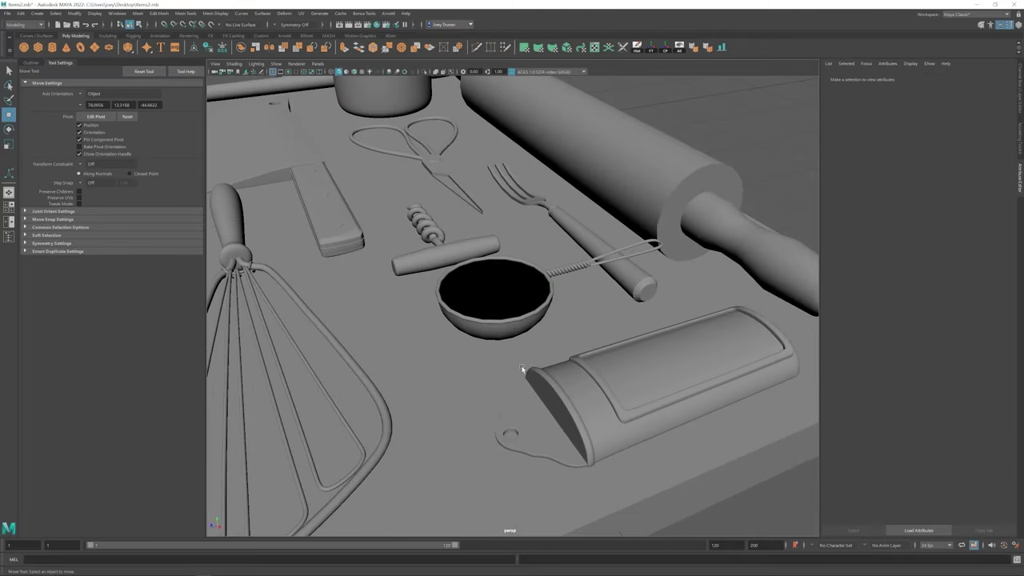
pyautogui.hotkey('ctrl', 'z')
pyautogui.hotkey('ctrl', 'z')
pyautogui.hotkey('ctrl', 'z')
pyautogui.hotkey('ctrl', 'z')
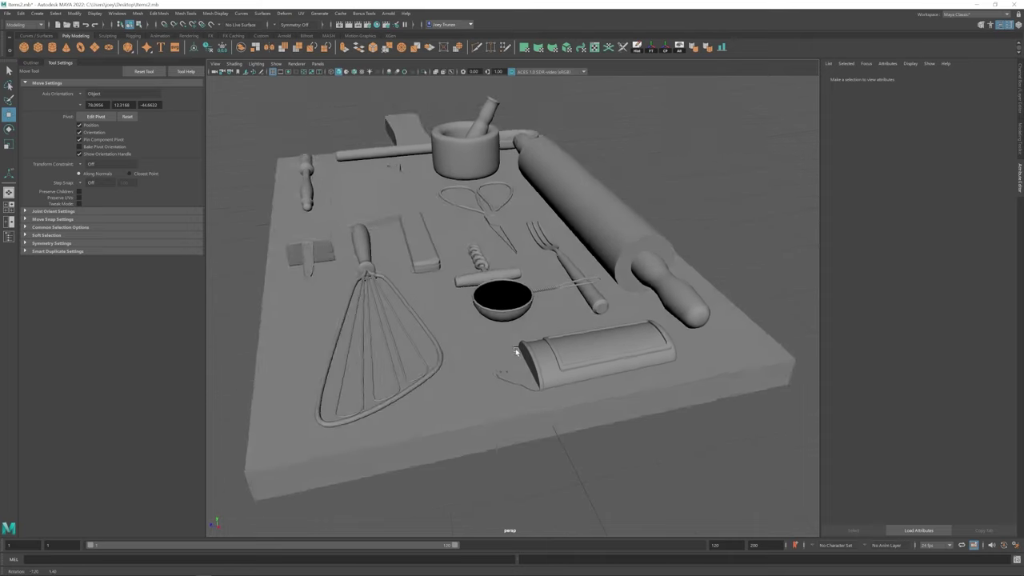
pyautogui.hotkey('ctrl', 'z')
pyautogui.hotkey('ctrl', 'z')
pyautogui.hotkey('ctrl', 'z')
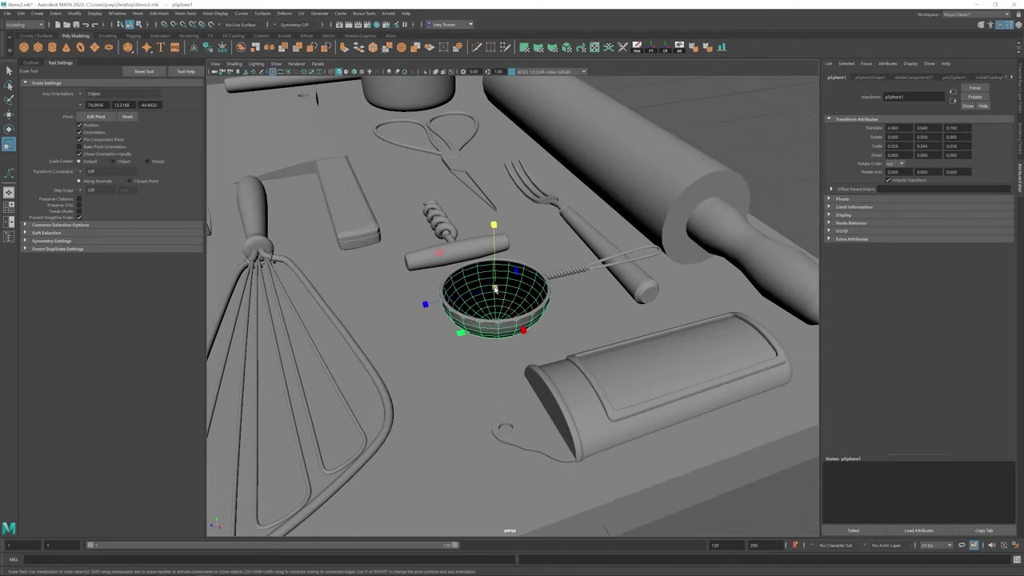
pyautogui.hotkey('ctrl', 'z')
pyautogui.hotkey('ctrl', 'z')
pyautogui.hotkey('ctrl', 'z')
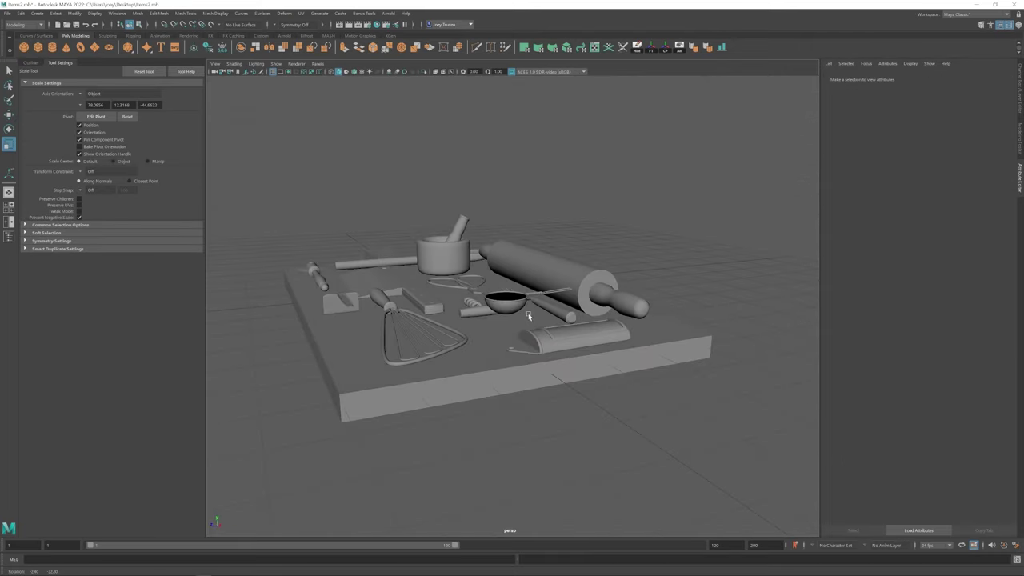
pyautogui.hotkey('ctrl', 'z')
pyautogui.hotkey('ctrl', 'z')
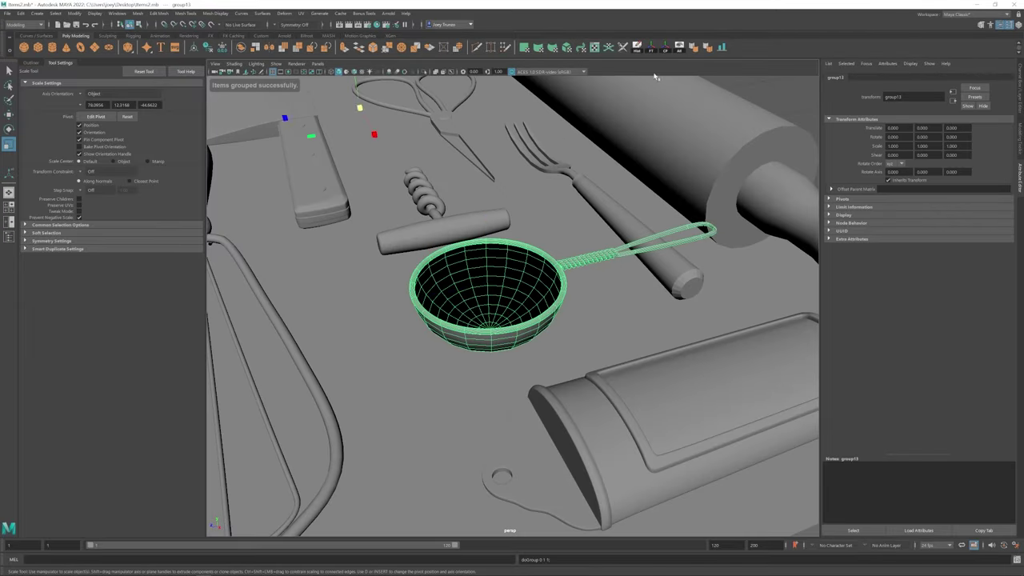
pyautogui.hotkey('ctrl', 'z')
pyautogui.hotkey('ctrl', 'z')
pyautogui.hotkey('ctrl', 'z')
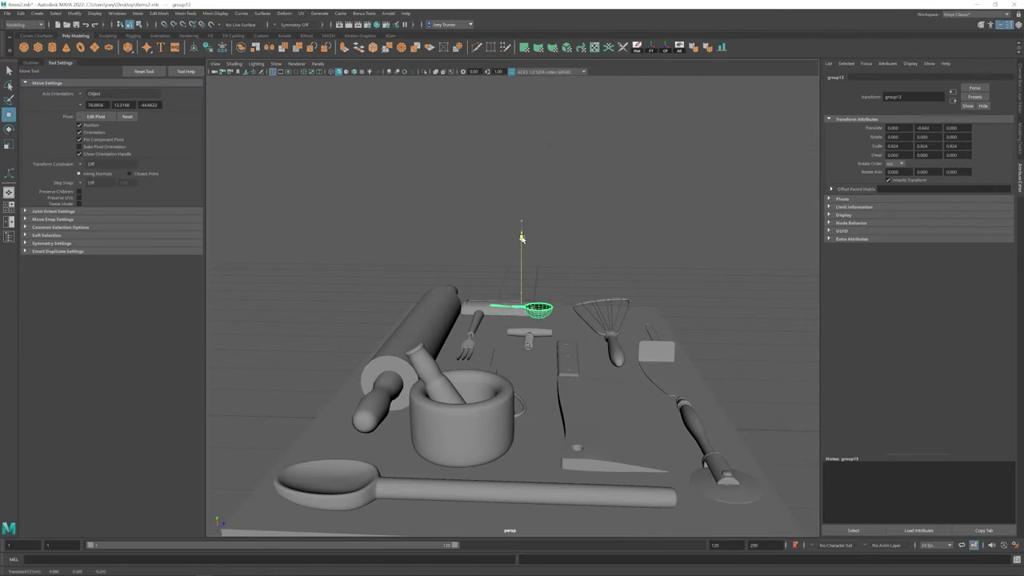
# - Undo the coiled handle edits back to the wire loop and bevel the loop's corners
pyautogui.hotkey('ctrl', 'z')
pyautogui.hotkey('ctrl', 'z')
pyautogui.hotkey('ctrl', 'z')
pyautogui.hotkey('ctrl', 'z')
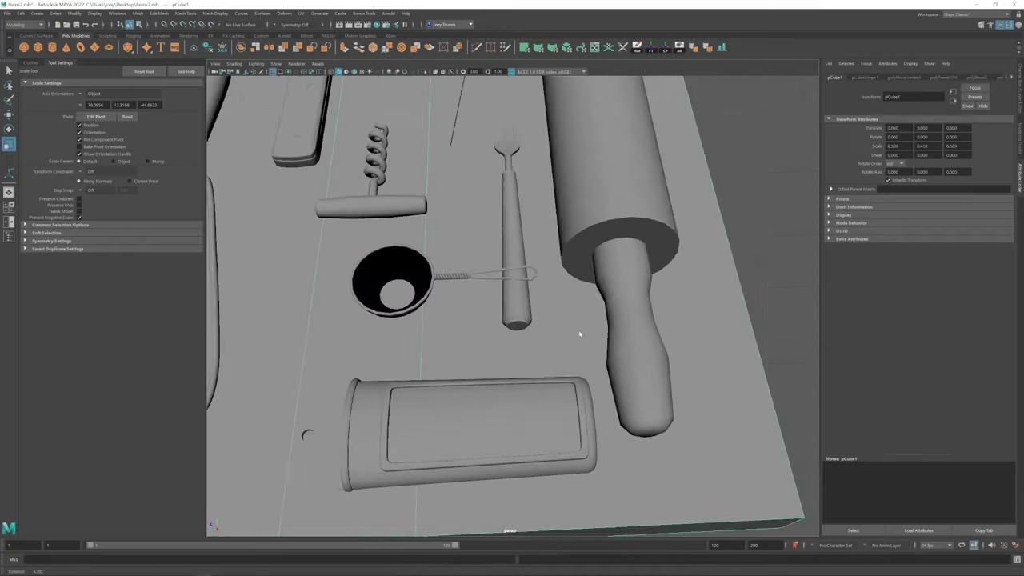
pyautogui.hotkey('ctrl', 'z')
pyautogui.hotkey('ctrl', 'z')
pyautogui.hotkey('ctrl', 'z')
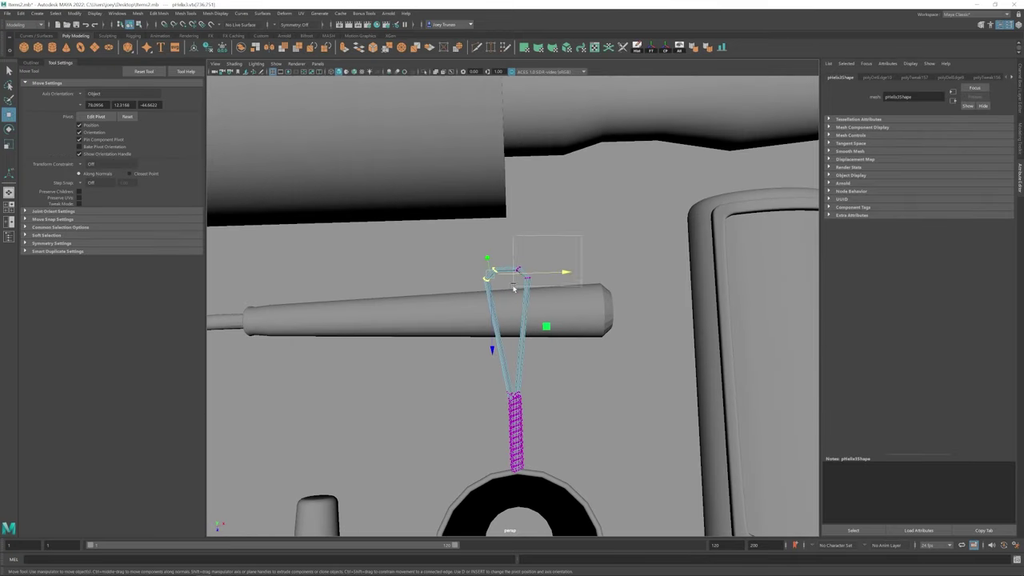
pyautogui.hotkey('ctrl', 'z')
pyautogui.hotkey('ctrl', 'z')
pyautogui.hotkey('ctrl', 'z')
pyautogui.hotkey('ctrl', 'z')
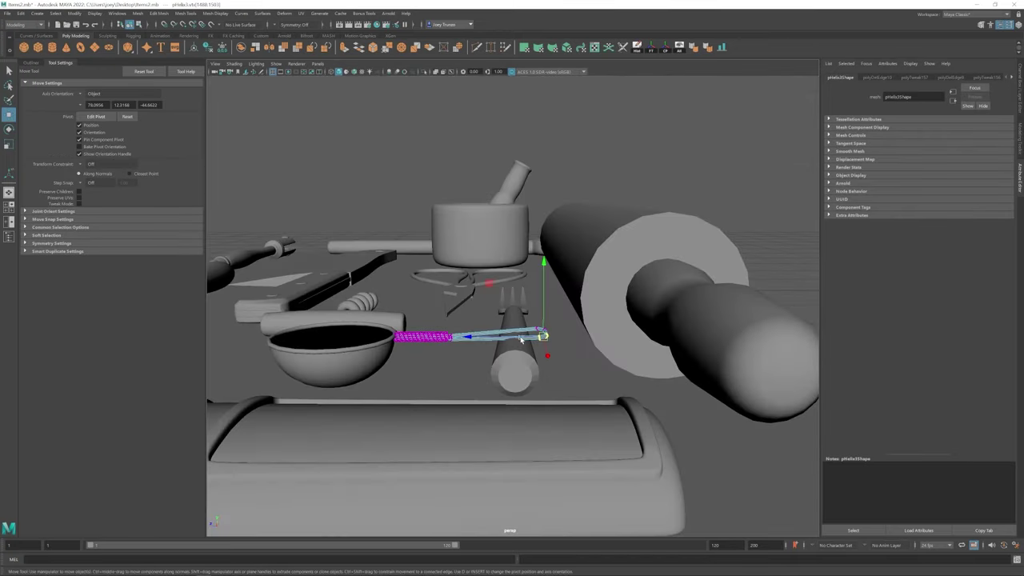
pyautogui.hotkey('ctrl', 'z')
pyautogui.hotkey('ctrl', 'z')
pyautogui.hotkey('ctrl', 'z')
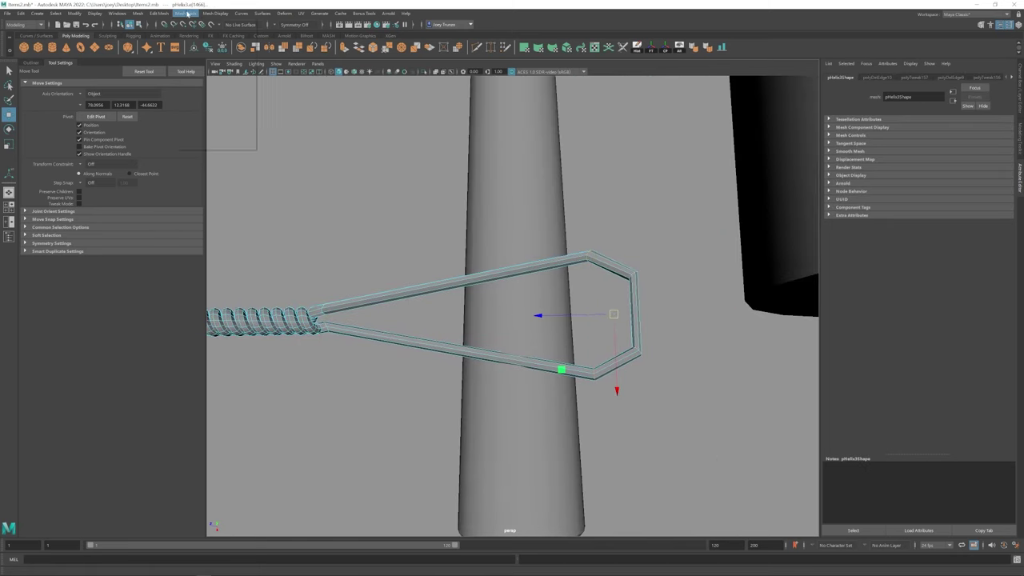
pyautogui.click(160, 13)
pyautogui.click(176, 37)
# - Undo the strainer group, board and whisk edits, dismissing a desktop notification
pyautogui.hotkey('ctrl', 'z')
pyautogui.hotkey('ctrl', 'z')
pyautogui.hotkey('ctrl', 'z')
pyautogui.hotkey('ctrl', 'z')
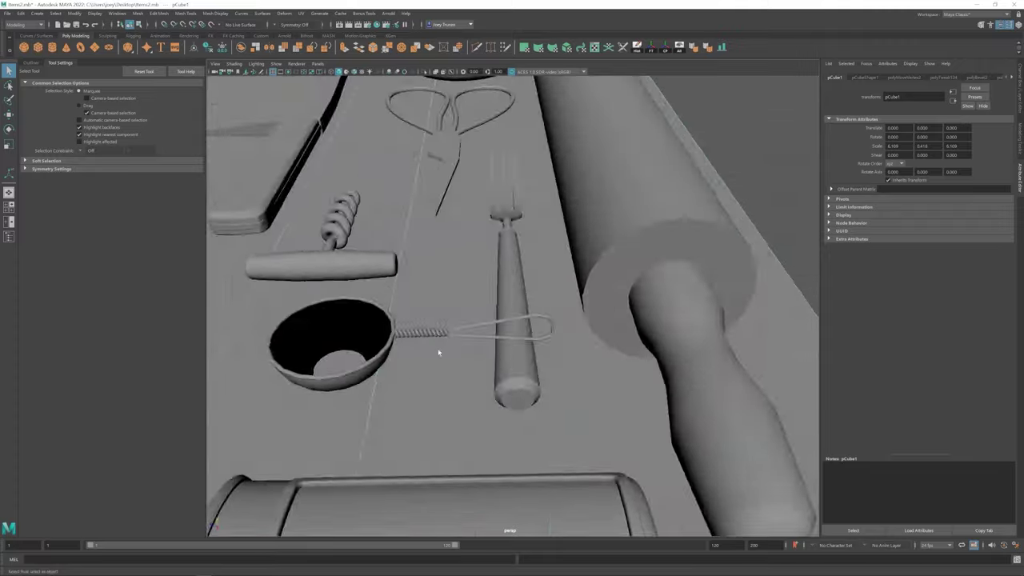
pyautogui.hotkey('ctrl', 'z')
pyautogui.hotkey('ctrl', 'z')
pyautogui.hotkey('ctrl', 'z')
pyautogui.hotkey('ctrl', 'z')
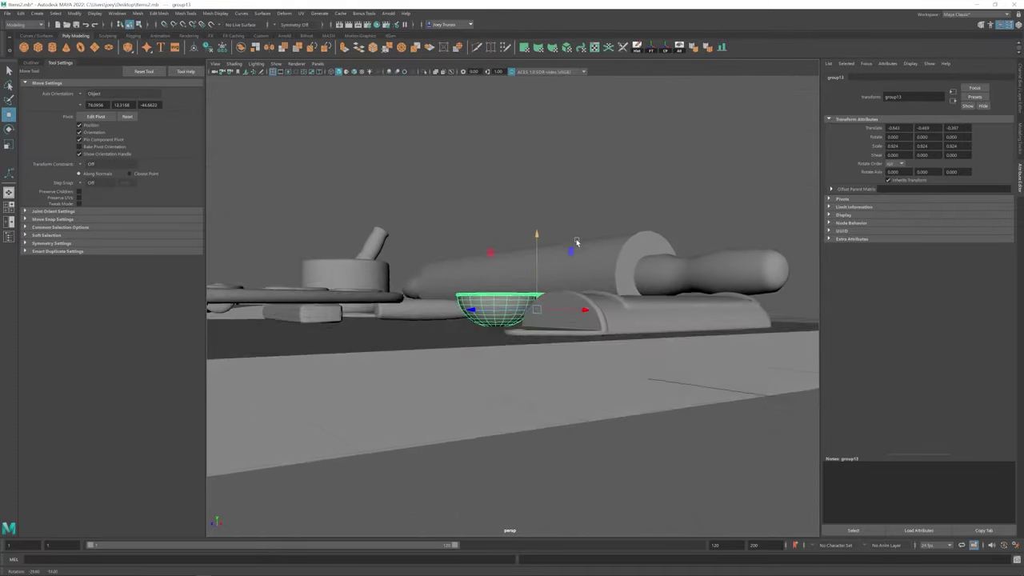
pyautogui.hotkey('ctrl', 'z')
pyautogui.hotkey('ctrl', 'z')
pyautogui.hotkey('ctrl', 'z')
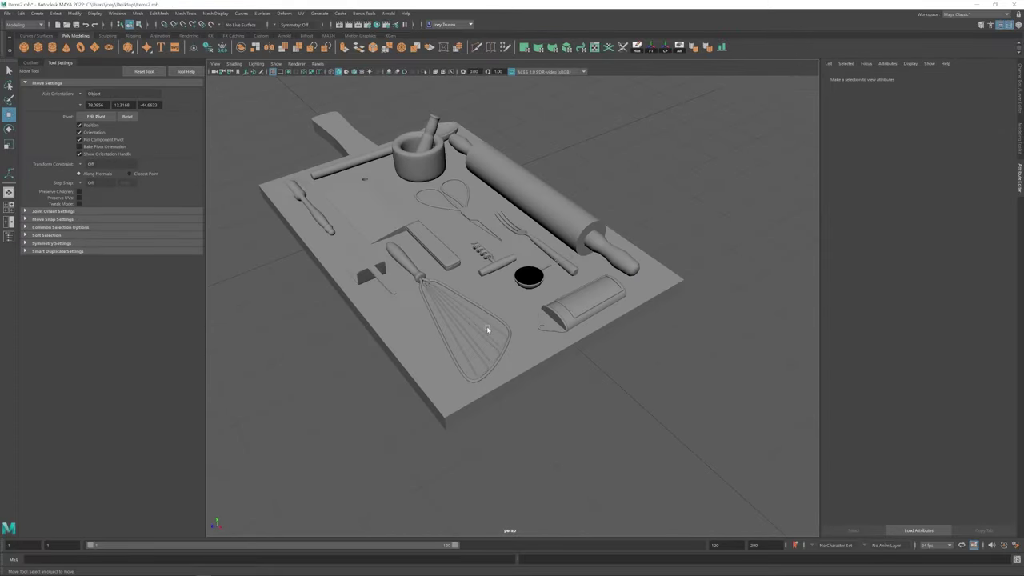
pyautogui.hotkey('ctrl', 'z')
pyautogui.hotkey('ctrl', 'z')
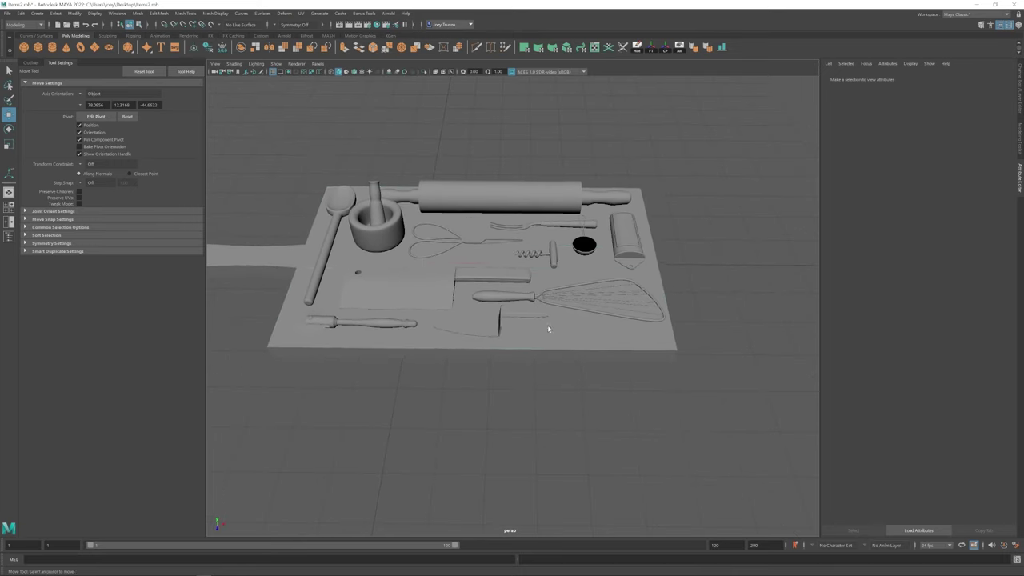
pyautogui.hotkey('ctrl', 'z')
pyautogui.hotkey('ctrl', 'z')
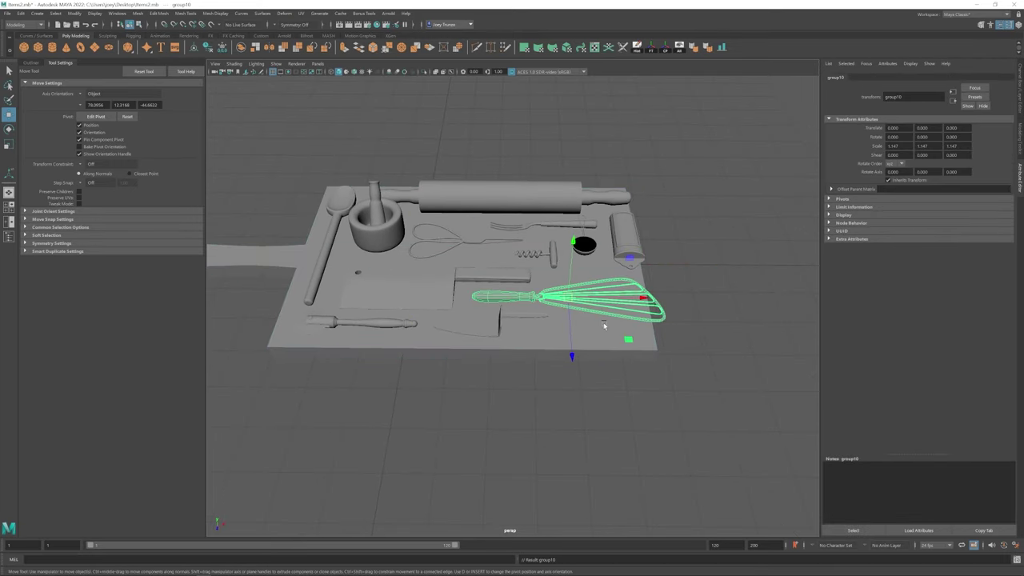
pyautogui.click(1004, 475)
pyautogui.scroll(3, 657, 302)
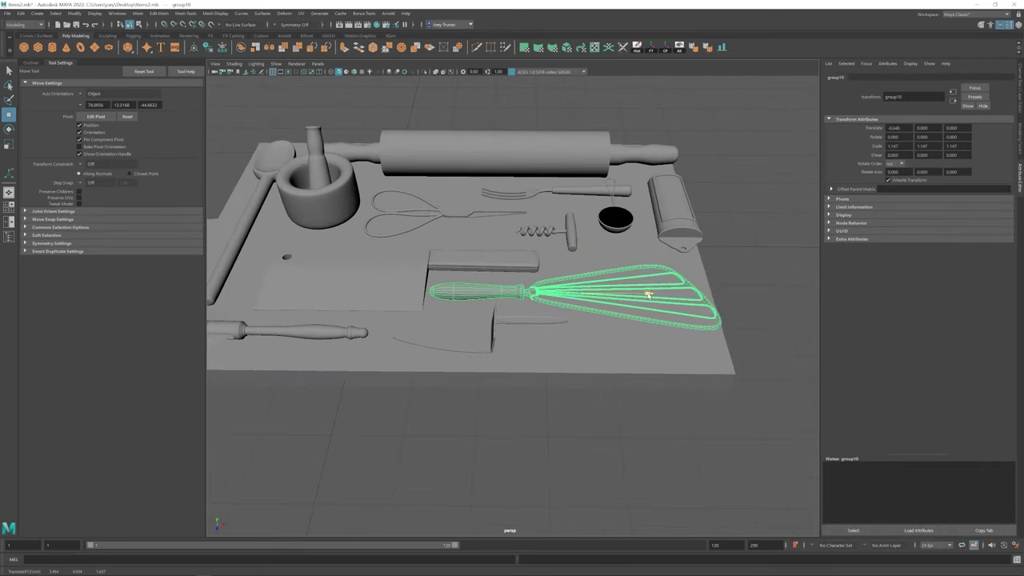
pyautogui.hotkey('ctrl', 'z')
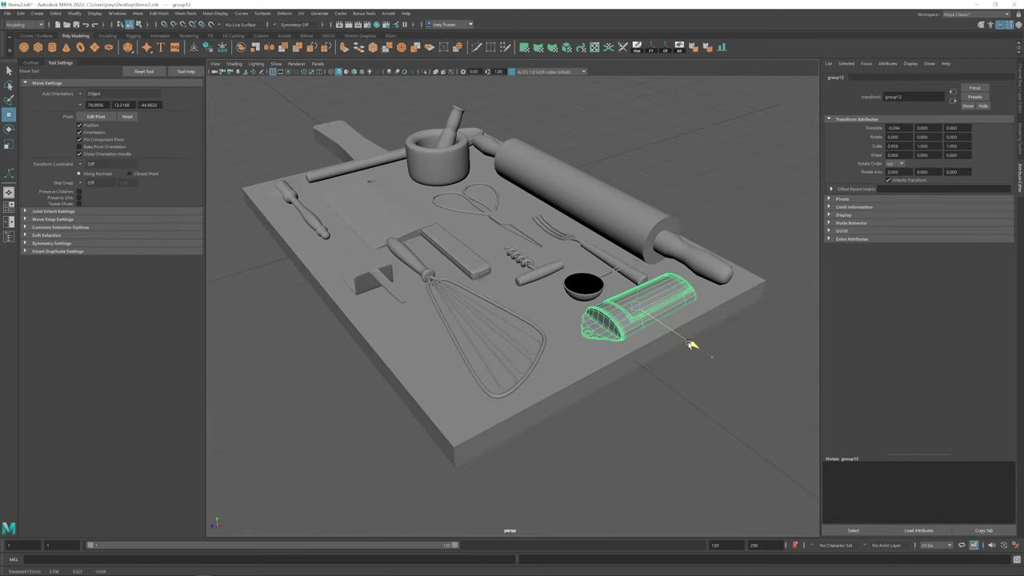
# - Keep undoing the bowl and strainer moves, scaling and earlier rearrangements
pyautogui.hotkey('ctrl', 'z')
pyautogui.hotkey('ctrl', 'z')
pyautogui.hotkey('ctrl', 'z')
pyautogui.hotkey('ctrl', 'z')
pyautogui.hotkey('ctrl', 'z')
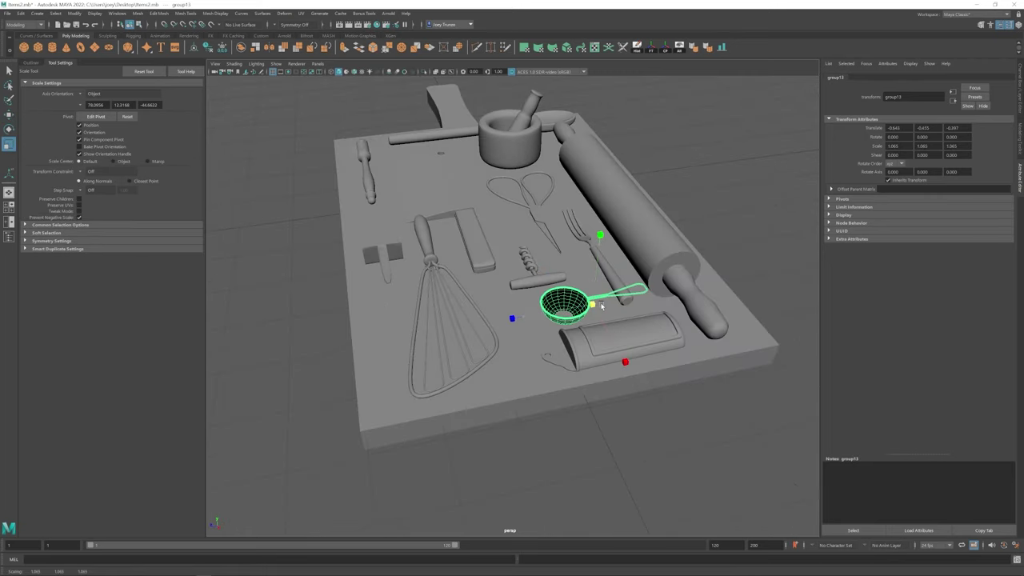
pyautogui.hotkey('ctrl', 'z')
pyautogui.hotkey('ctrl', 'z')
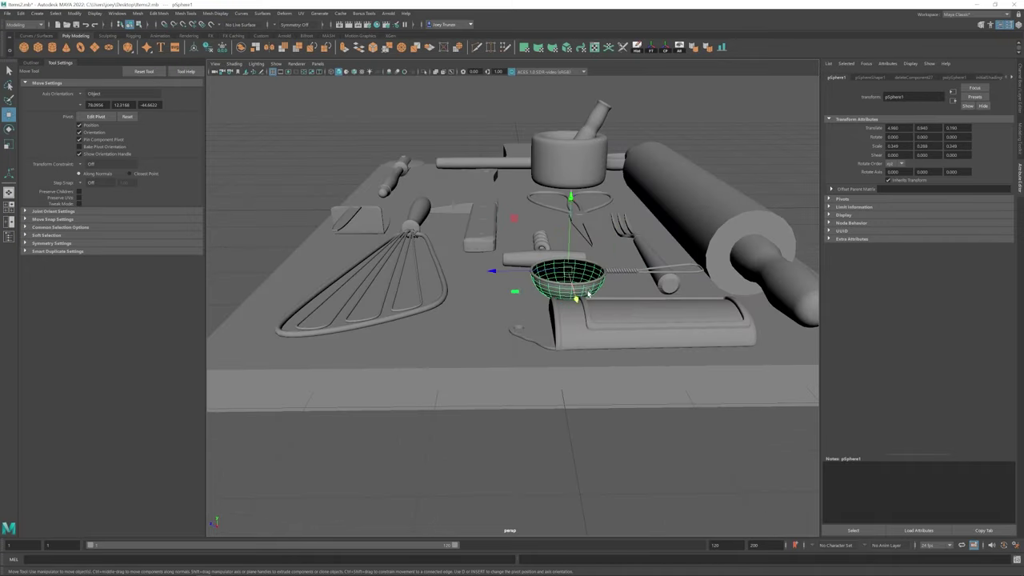
pyautogui.hotkey('ctrl', 'z')
pyautogui.hotkey('ctrl', 'z')
pyautogui.hotkey('ctrl', 'z')
pyautogui.hotkey('ctrl', 'z')
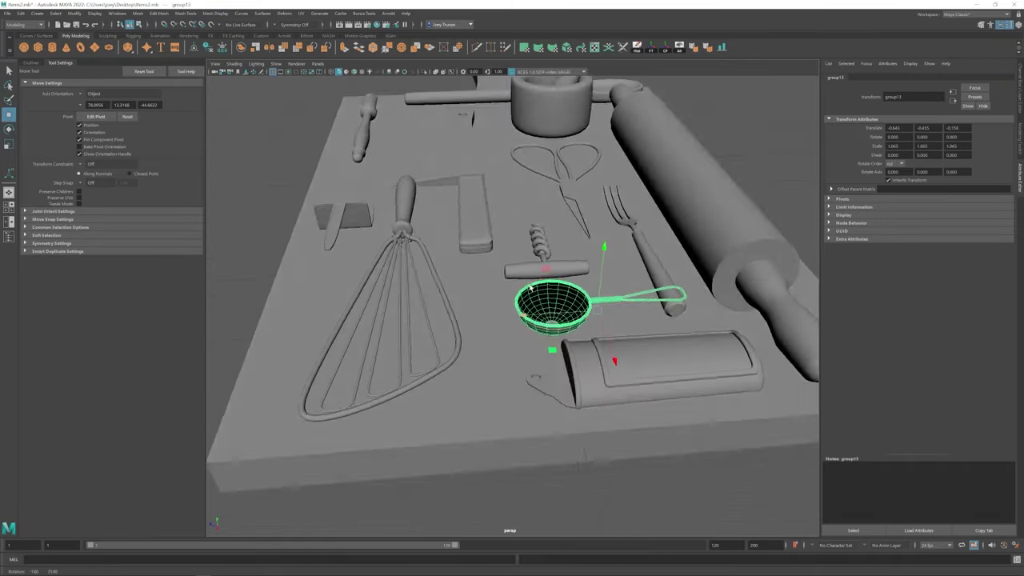
pyautogui.hotkey('ctrl', 'z')
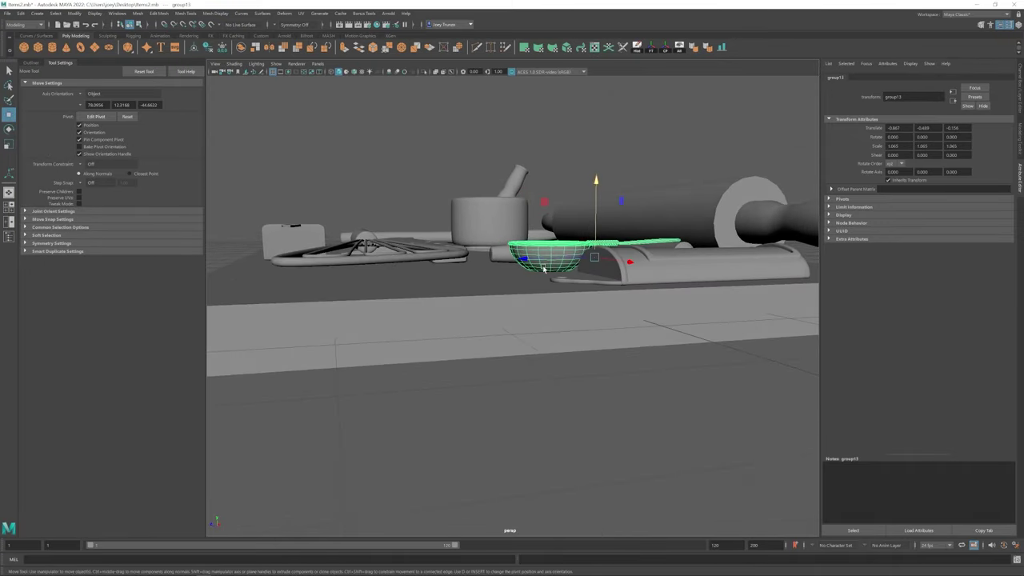
pyautogui.hotkey('ctrl', 'z')
pyautogui.hotkey('ctrl', 'z')
pyautogui.hotkey('ctrl', 'z')
pyautogui.hotkey('ctrl', 'z')
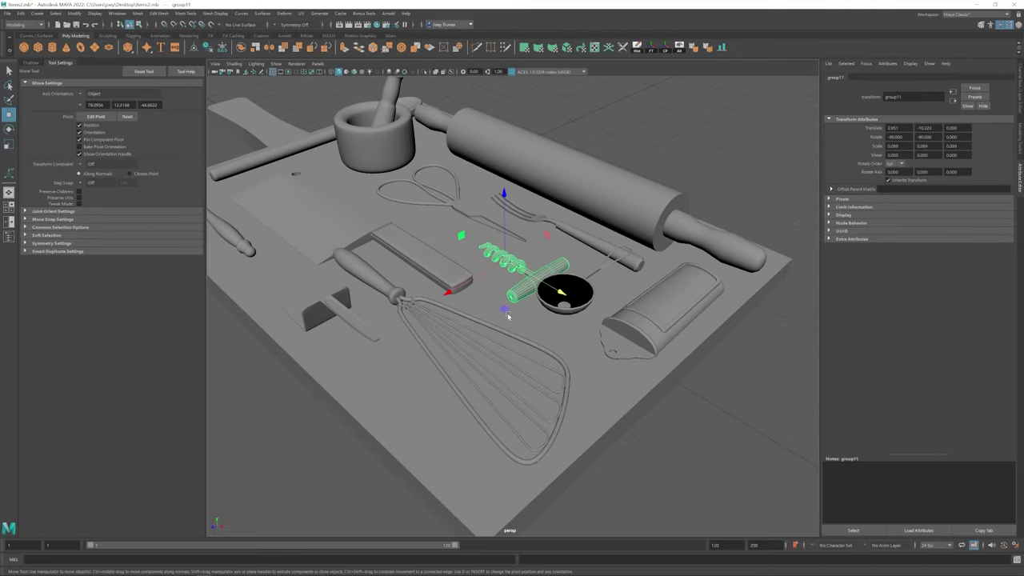
pyautogui.hotkey('ctrl', 'z')
pyautogui.hotkey('ctrl', 'z')
pyautogui.hotkey('ctrl', 'z')
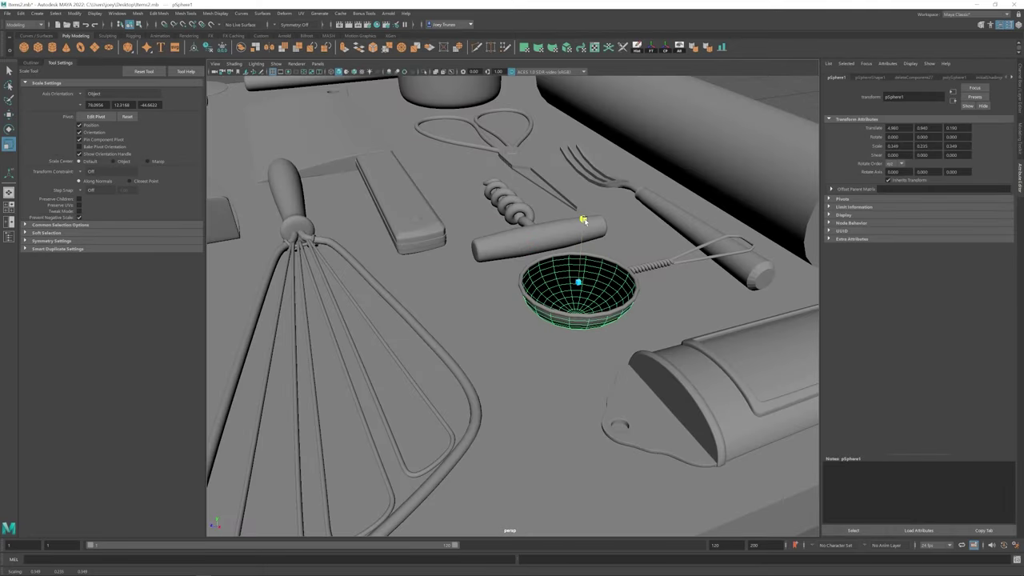
pyautogui.hotkey('ctrl', 'z')
pyautogui.hotkey('ctrl', 'z')
pyautogui.hotkey('ctrl', 'z')
pyautogui.hotkey('ctrl', 'z')
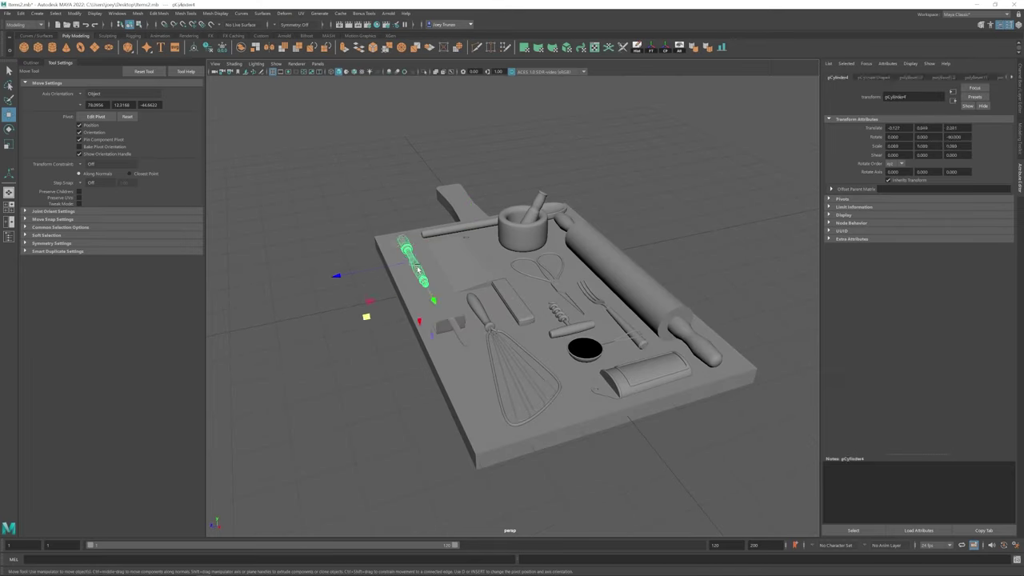
pyautogui.hotkey('ctrl', 'z')
pyautogui.hotkey('ctrl', 'z')
pyautogui.hotkey('ctrl', 'z')
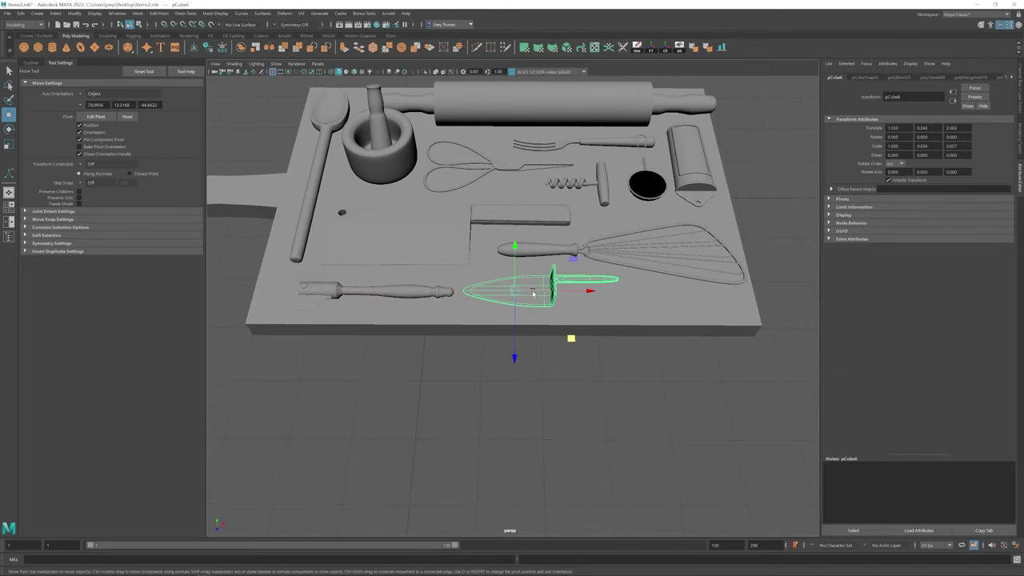
pyautogui.hotkey('ctrl', 'z')
pyautogui.hotkey('ctrl', 'z')
pyautogui.hotkey('ctrl', 'z')
pyautogui.hotkey('ctrl', 'z')
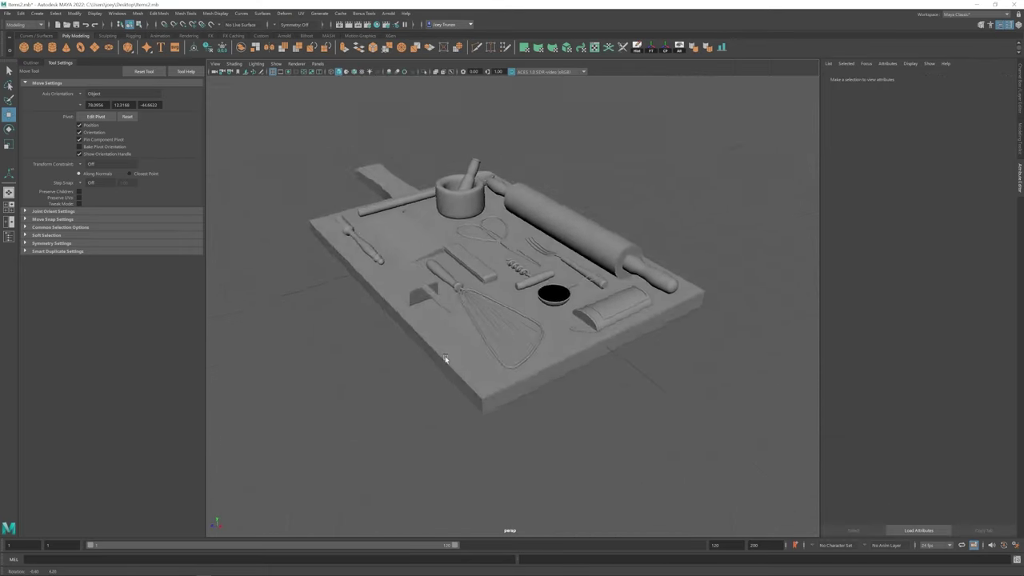
# - Rotate the screwdriver slightly, then undo back past the rolling pin bevel and handle move
pyautogui.hotkey('ctrl', 'z')
pyautogui.hotkey('ctrl', 'z')
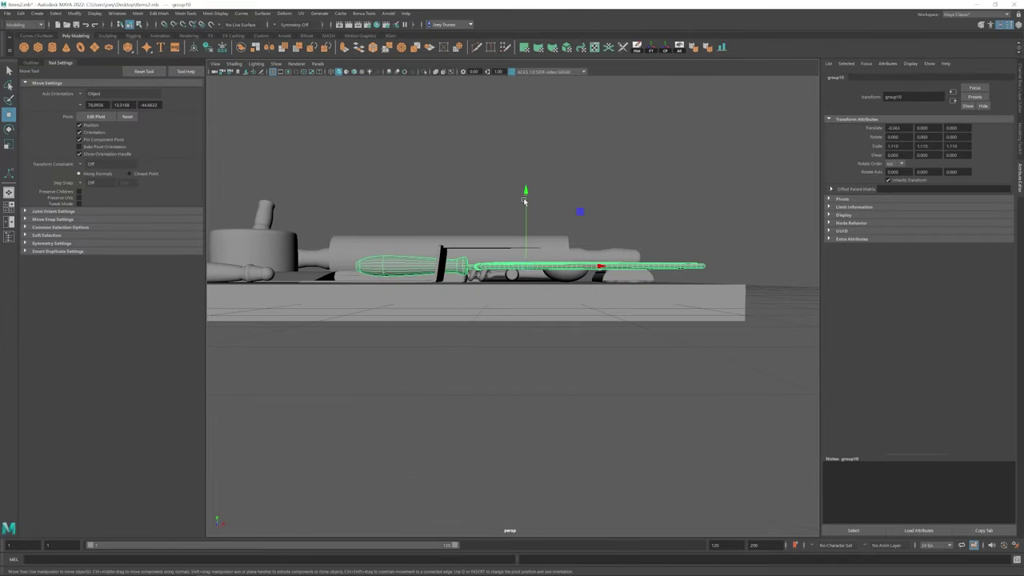
pyautogui.press('e')
pyautogui.moveTo(490, 210); pyautogui.dragTo(483, 214)
pyautogui.hotkey('ctrl', 'z')
pyautogui.hotkey('ctrl', 'z')
pyautogui.hotkey('ctrl', 'z')
pyautogui.hotkey('ctrl', 'z')
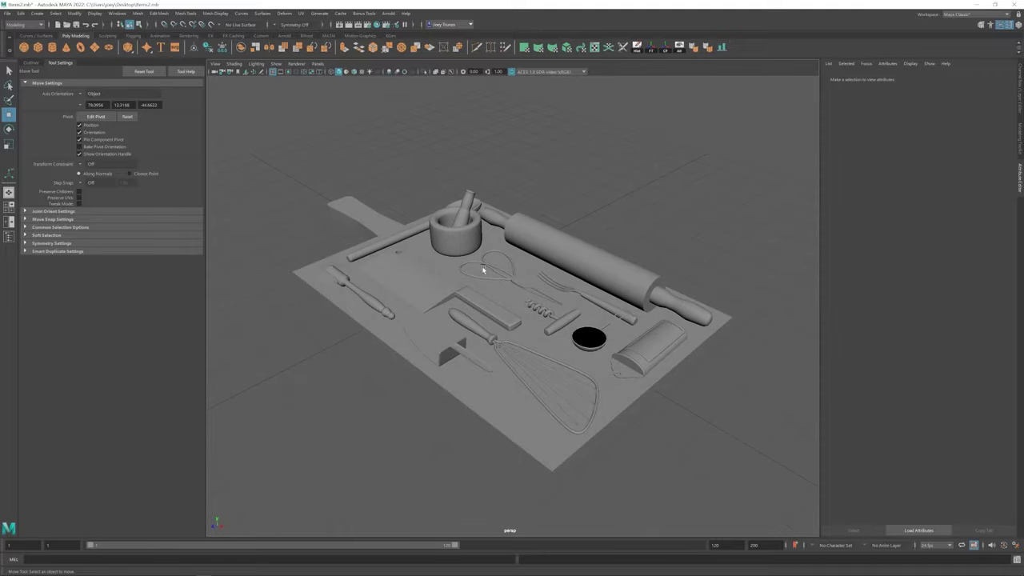
pyautogui.hotkey('ctrl', 'z')
pyautogui.hotkey('ctrl', 'z')
pyautogui.hotkey('ctrl', 'z')
pyautogui.hotkey('ctrl', 'z')
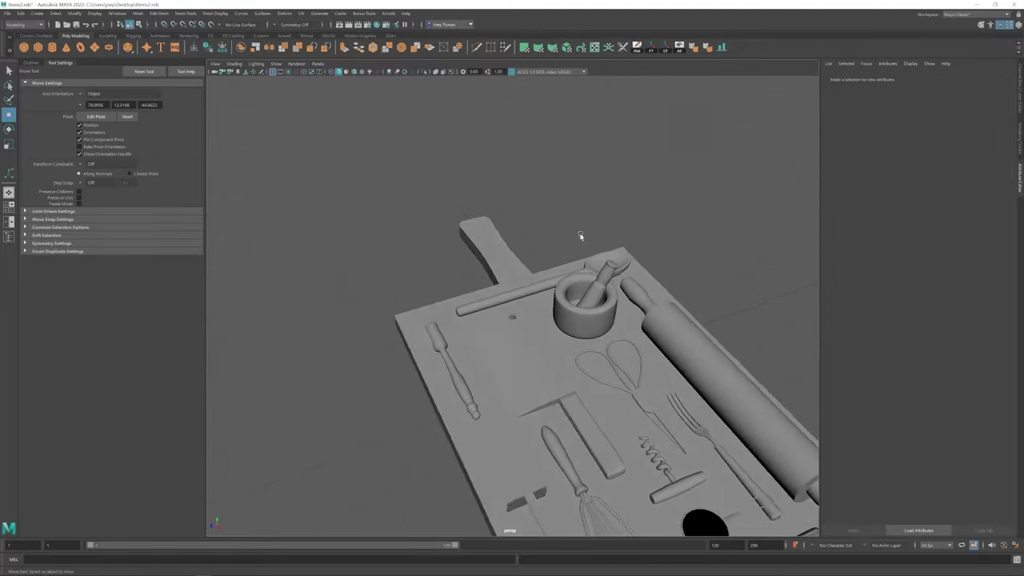
pyautogui.hotkey('ctrl', 'z')
pyautogui.hotkey('ctrl', 'z')
pyautogui.hotkey('ctrl', 'z')
pyautogui.hotkey('ctrl', 'z')
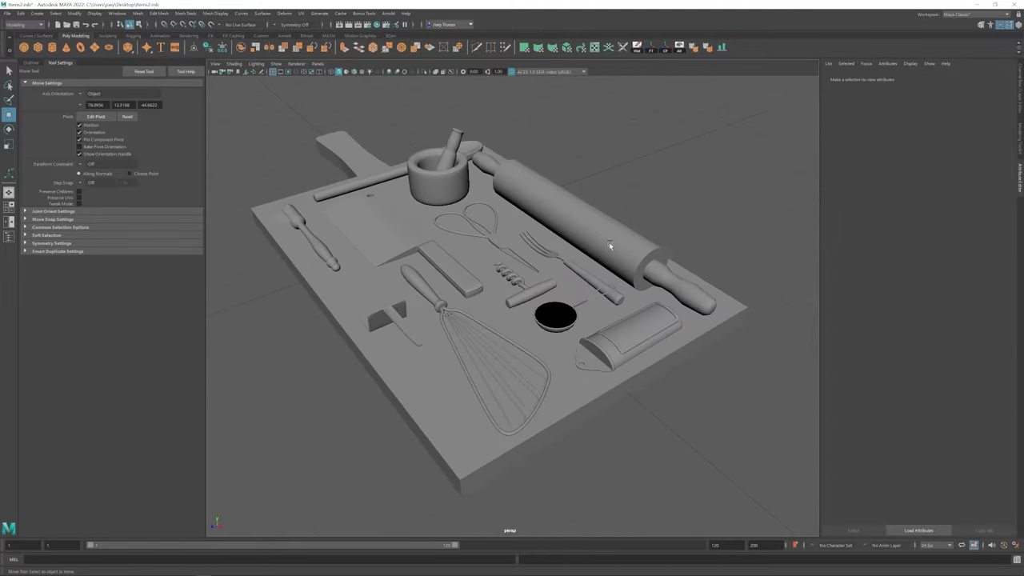
pyautogui.hotkey('ctrl', 'z')
pyautogui.hotkey('ctrl', 'z')
pyautogui.hotkey('ctrl', 'z')
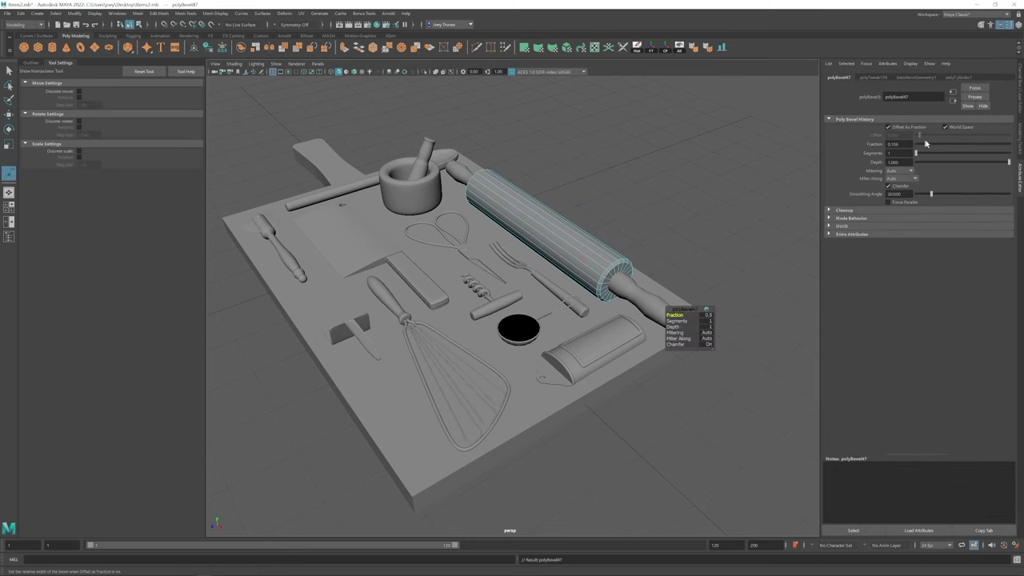
pyautogui.hotkey('ctrl', 'z')
pyautogui.hotkey('ctrl', 'z')
pyautogui.hotkey('ctrl', 'z')
pyautogui.hotkey('ctrl', 'z')
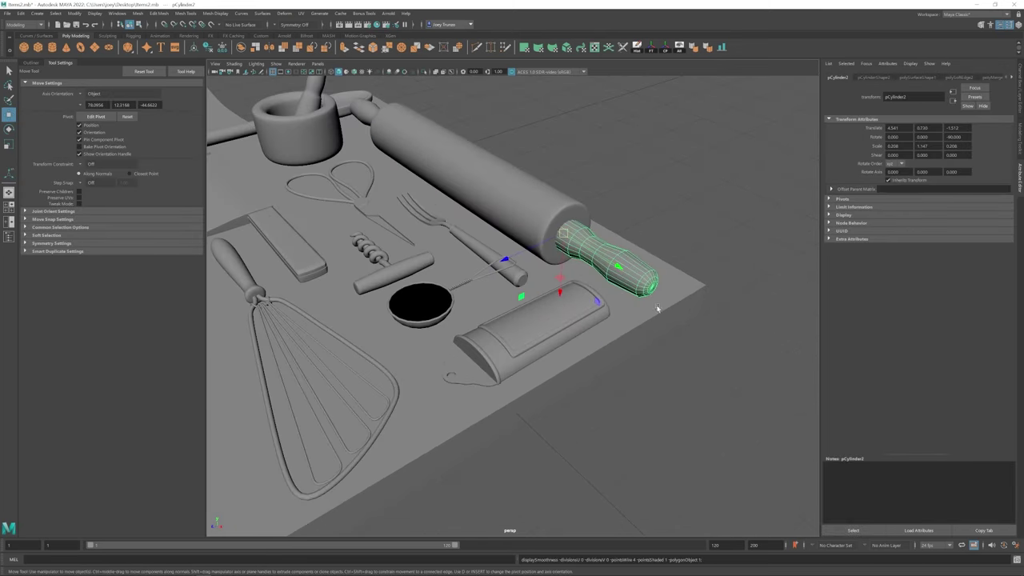
pyautogui.hotkey('ctrl', 'z')
pyautogui.hotkey('ctrl', 'z')
pyautogui.hotkey('ctrl', 'z')
pyautogui.hotkey('ctrl', 'z')
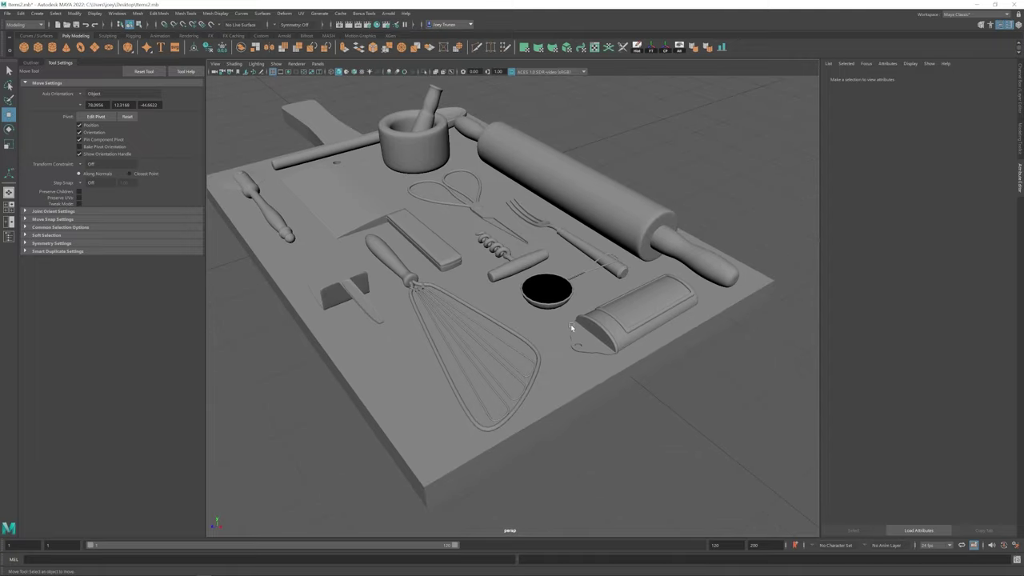
pyautogui.hotkey('ctrl', 'z')
pyautogui.hotkey('ctrl', 'z')
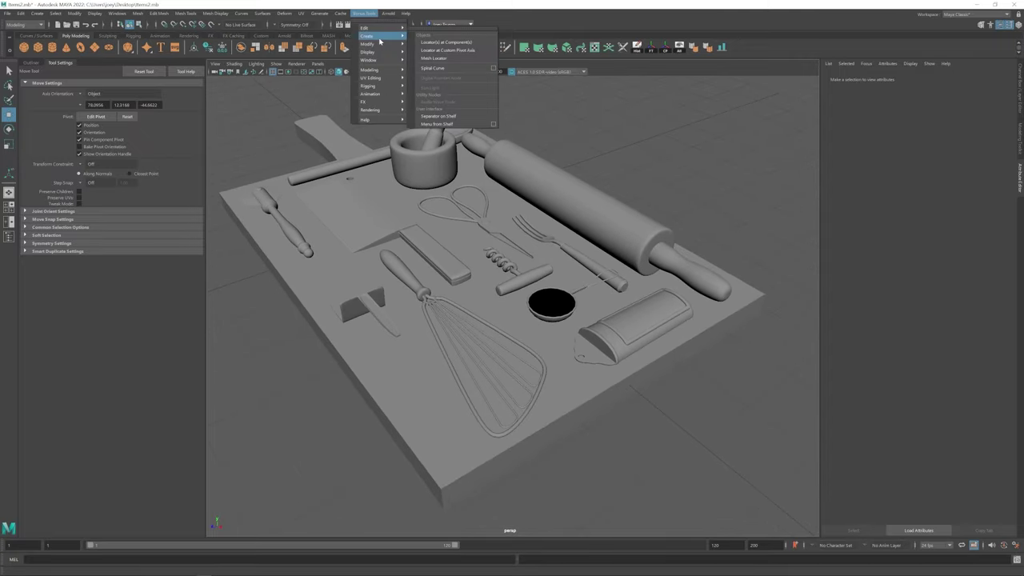
# - Create a spiral curve from the Spiral Curve options and frame it in view
pyautogui.click(494, 69)
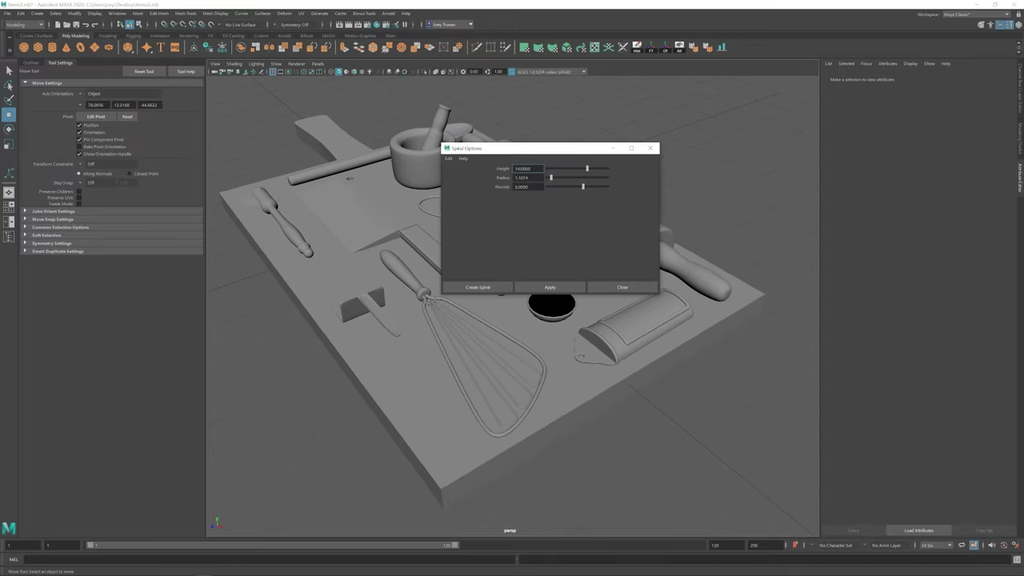
pyautogui.click(478, 286)
pyautogui.press('f')
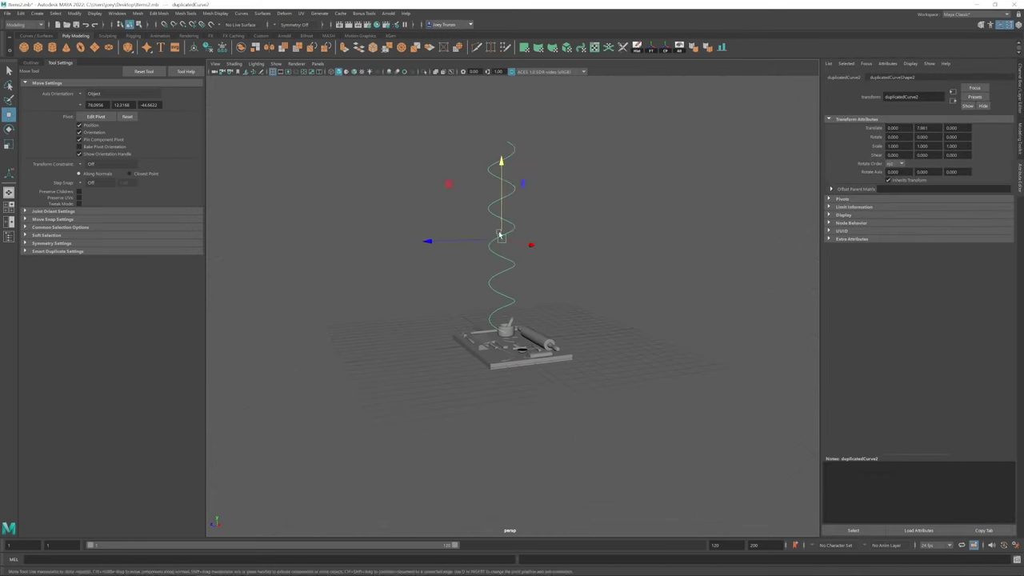
# - Adjust the spiral's top point, inspect it from the side, and select the whole curve
pyautogui.moveTo(497, 154); pyautogui.dragTo(483, 152, button='right')
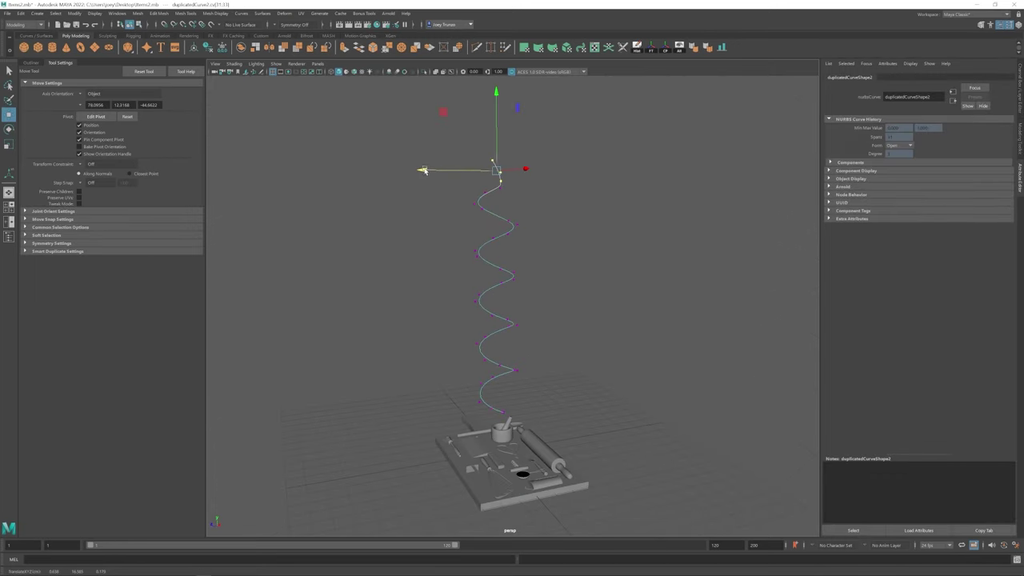
pyautogui.press('w')
pyautogui.keyDown('alt'); pyautogui.moveTo(446, 169); pyautogui.dragTo(537, 204); pyautogui.keyUp('alt')
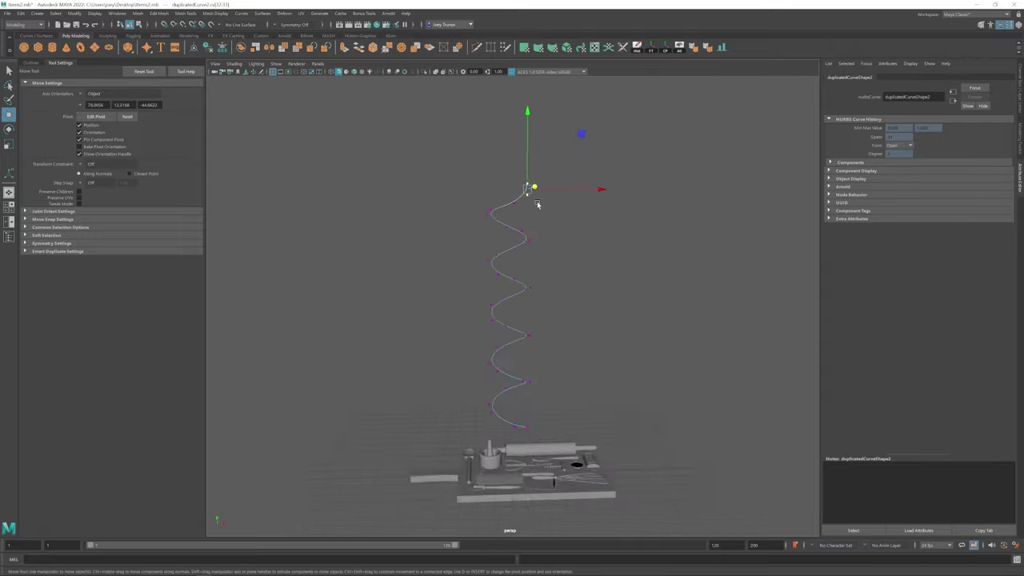
pyautogui.keyDown('alt'); pyautogui.moveTo(564, 133); pyautogui.dragTo(526, 339); pyautogui.keyUp('alt')
pyautogui.press('w')
pyautogui.scroll(-5, 526, 339)
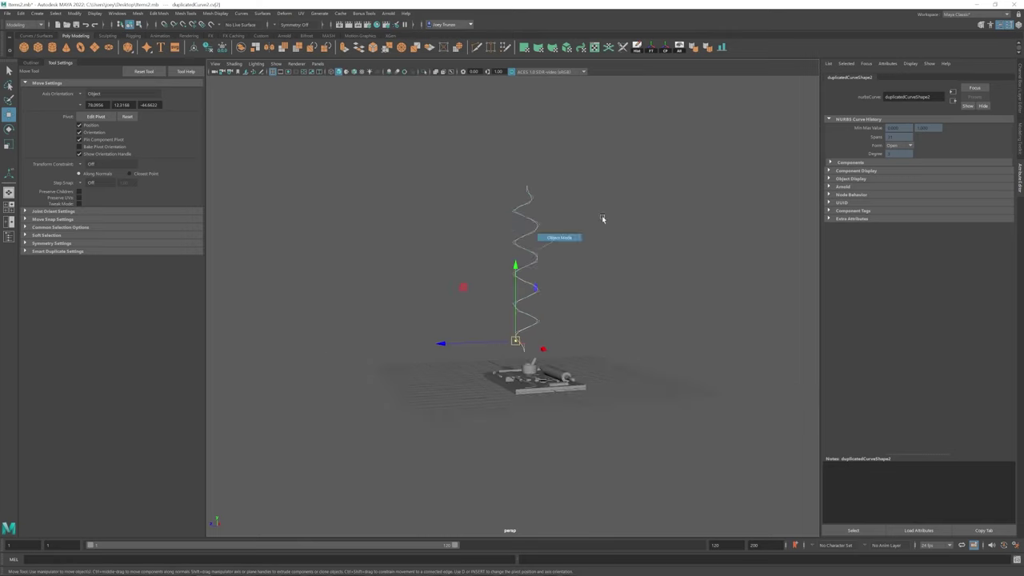
pyautogui.click(520, 244)
# - Sweep a tube mesh along the spiral curve and start tapering it
pyautogui.press('r')
pyautogui.click(37, 13)
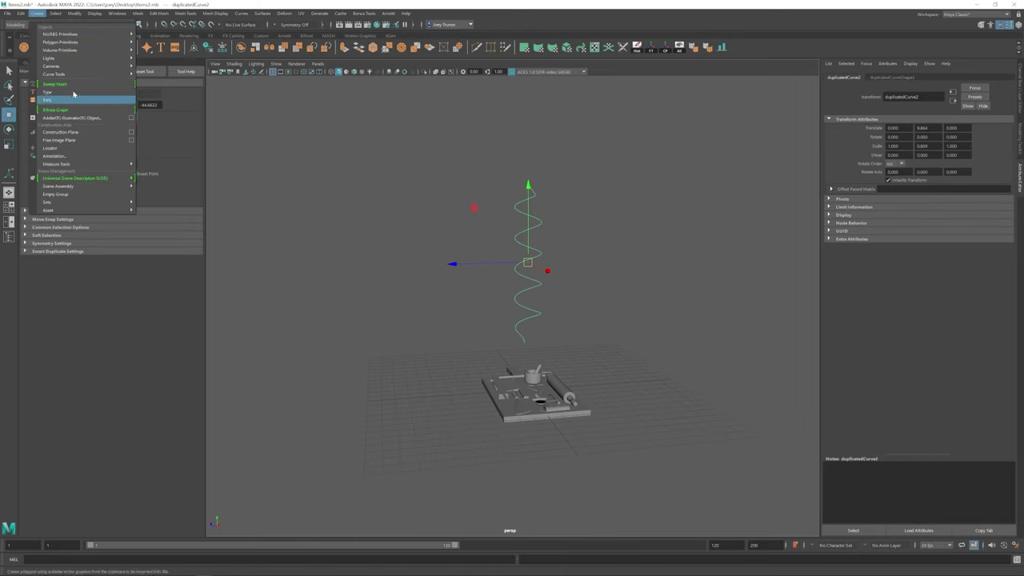
pyautogui.click(69, 85)
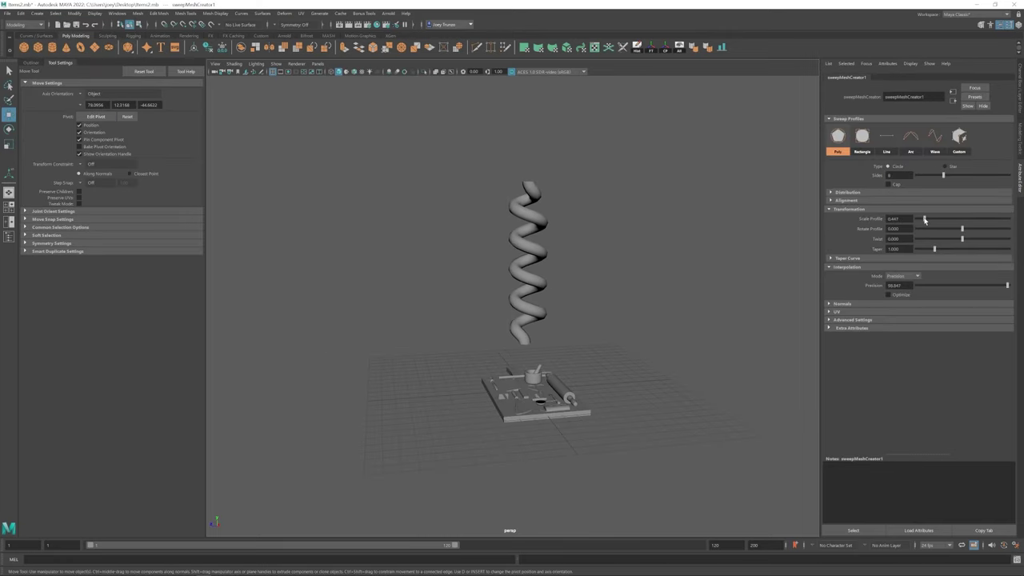
pyautogui.scroll(5, 585, 340)
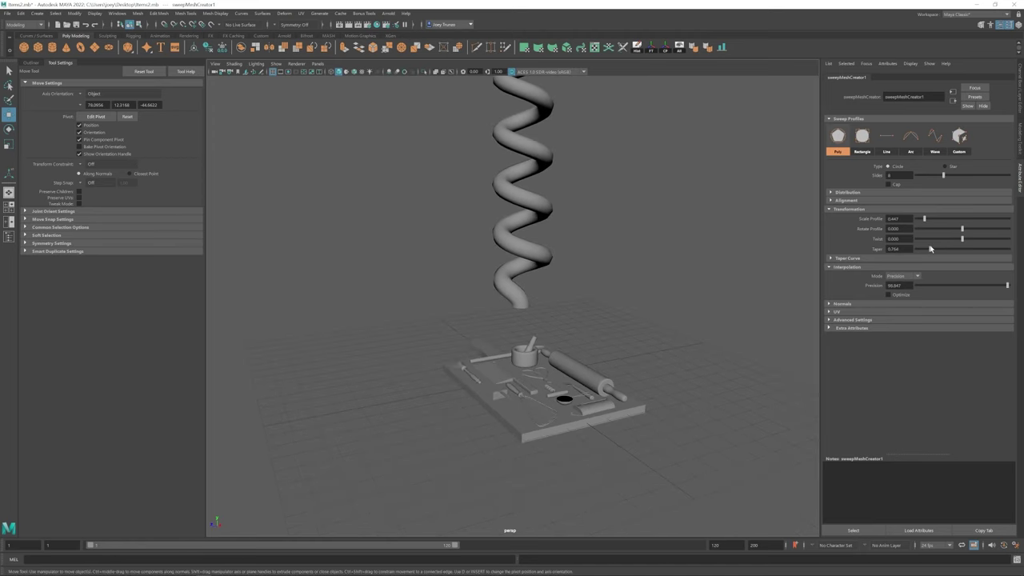
pyautogui.moveTo(931, 249); pyautogui.dragTo(928, 249)
# - Select the spiral in the Outliner and lower the sweep's Taper setting in the Attribute Editor
pyautogui.click(31, 63)
pyautogui.click(56, 297)
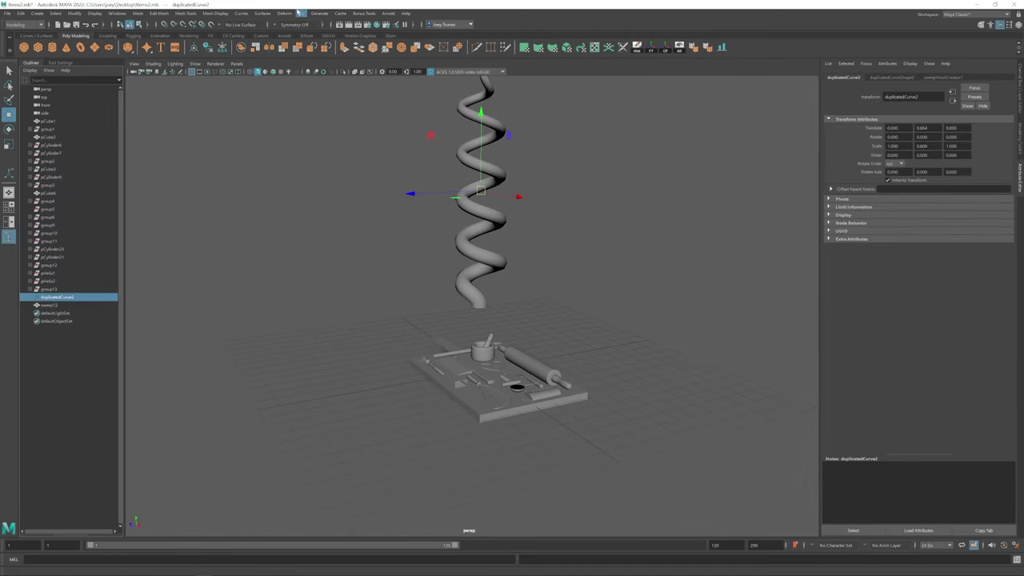
pyautogui.click(241, 14)
pyautogui.click(275, 264)
pyautogui.click(891, 78)
pyautogui.click(945, 78)
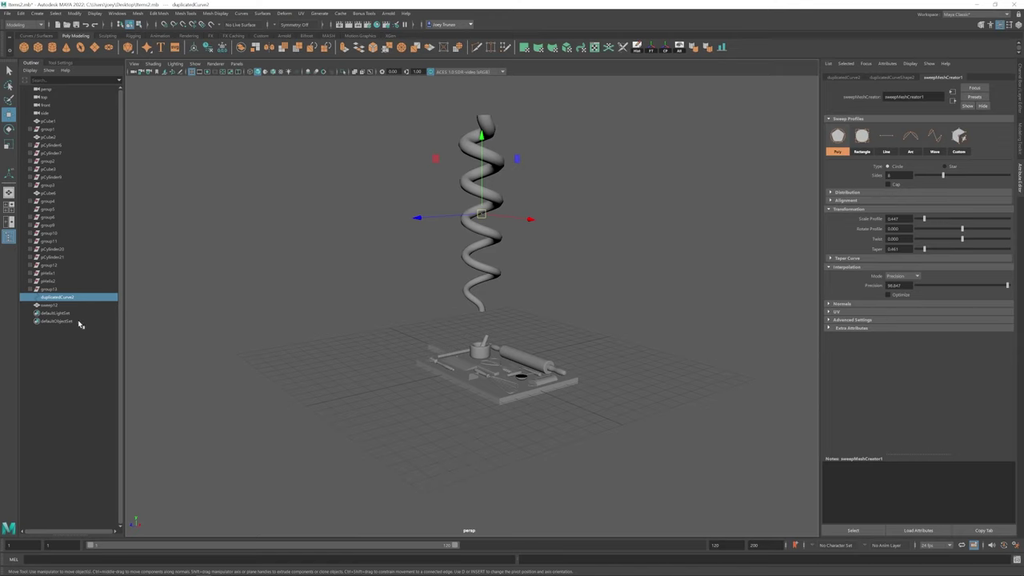
pyautogui.click(919, 258)
pyautogui.moveTo(924, 249); pyautogui.dragTo(928, 251)
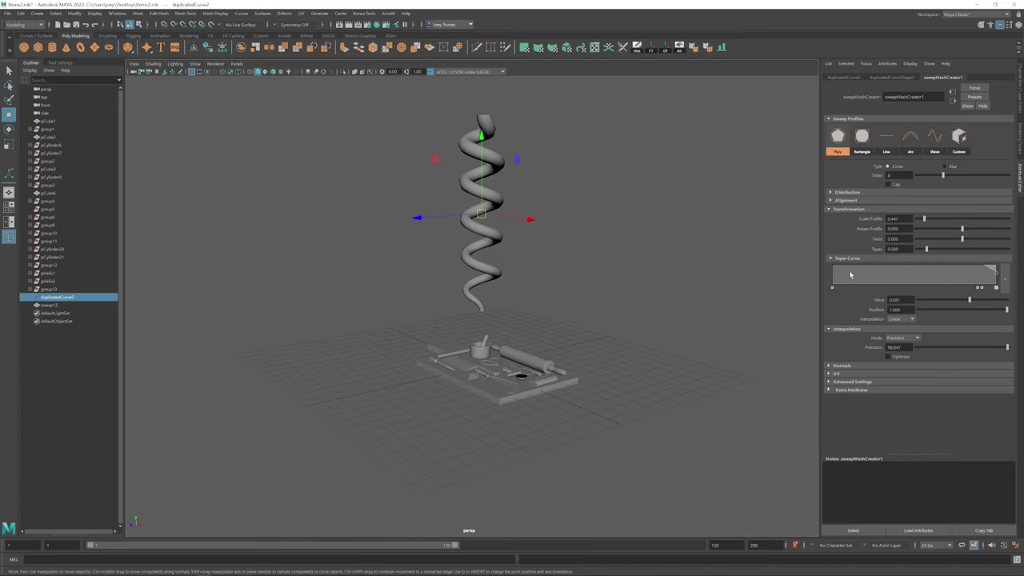
# - Rotate the swept tube flat and scale it to about 0.258
pyautogui.click(537, 269)
pyautogui.click(478, 240)
pyautogui.scroll(3, 478, 240)
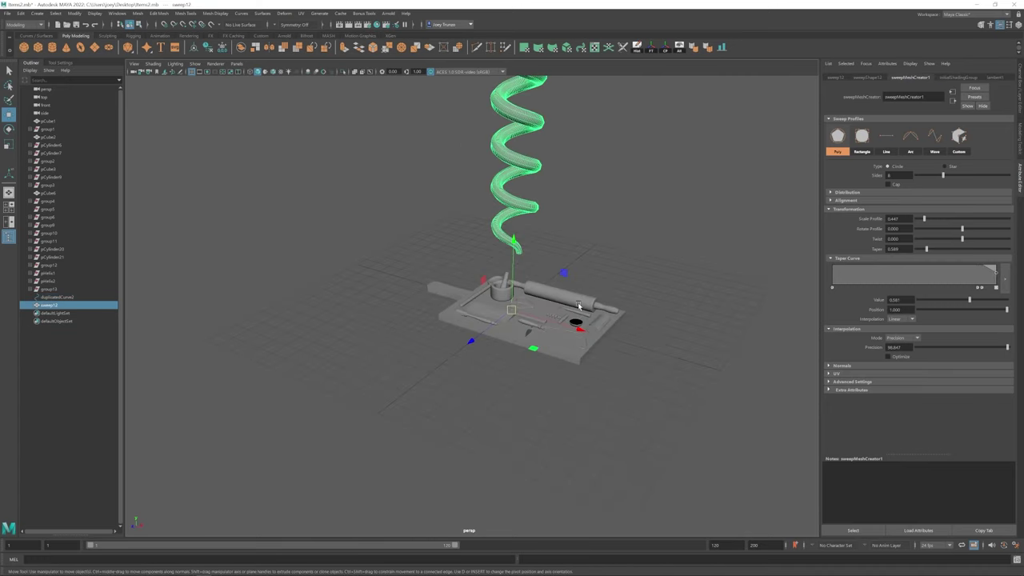
pyautogui.click(867, 77)
pyautogui.keyDown('alt'); pyautogui.moveTo(561, 320); pyautogui.dragTo(718, 54); pyautogui.keyUp('alt')
pyautogui.press('e')
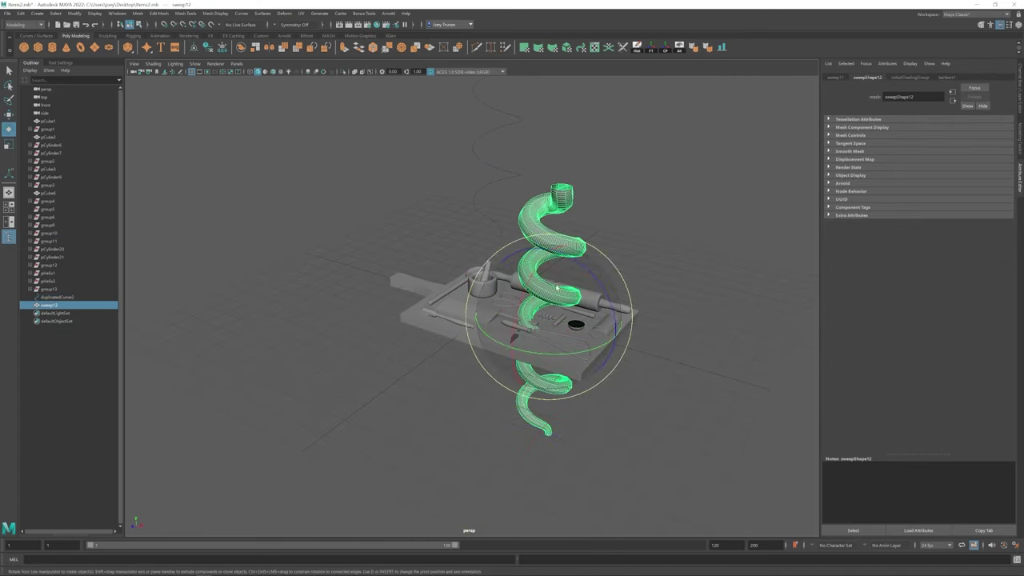
pyautogui.moveTo(542, 272); pyautogui.dragTo(609, 336)
pyautogui.press('r')
pyautogui.moveTo(549, 309); pyautogui.dragTo(441, 308)
pyautogui.press('w')
pyautogui.press('f')
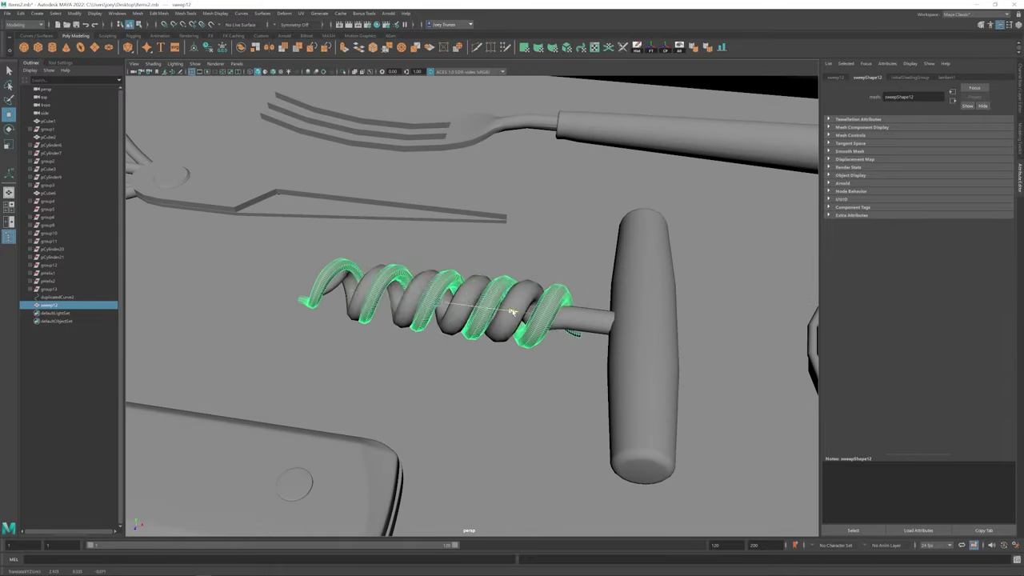
# - View the whole board and apply a component transform to the tube
pyautogui.scroll(-5, 505, 311)
pyautogui.keyDown('alt'); pyautogui.moveTo(505, 311); pyautogui.dragTo(416, 304); pyautogui.keyUp('alt')
pyautogui.scroll(2, 385, 296)
pyautogui.scroll(3, 386, 296)
pyautogui.click(159, 12)
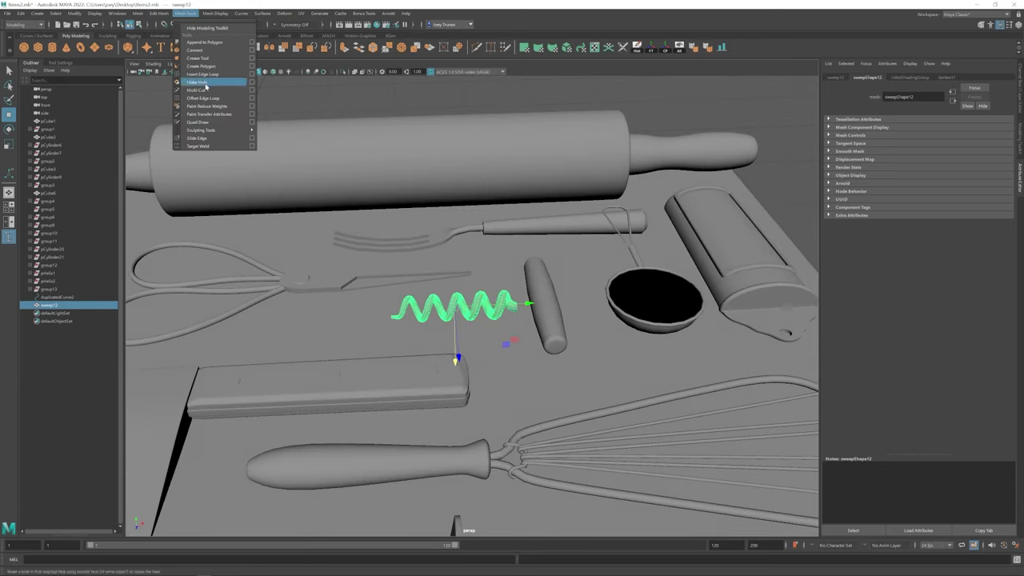
pyautogui.click(180, 113)
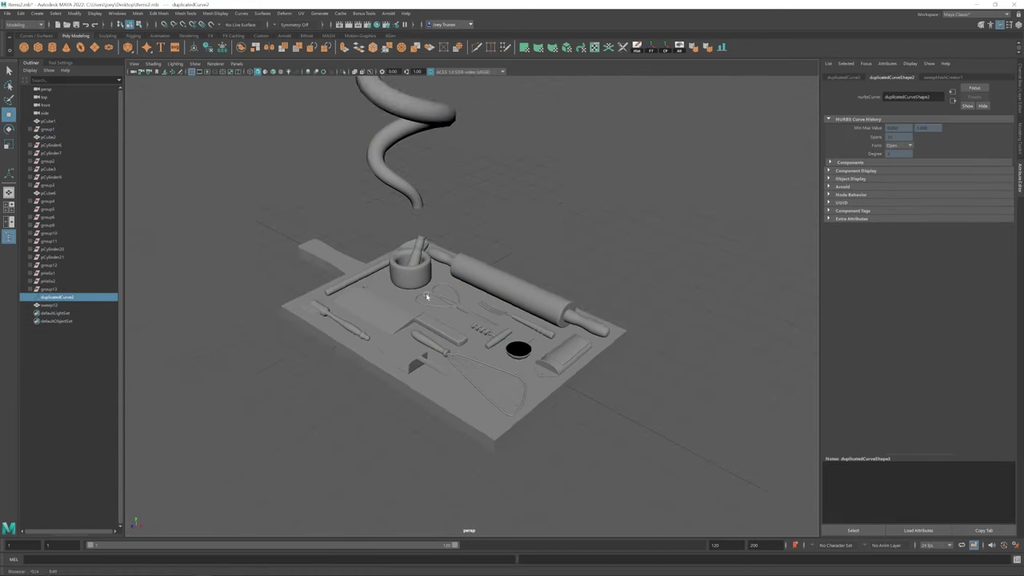
# - Extrude the open end edge loop of the corkscrew's swept tube
pyautogui.press('r')
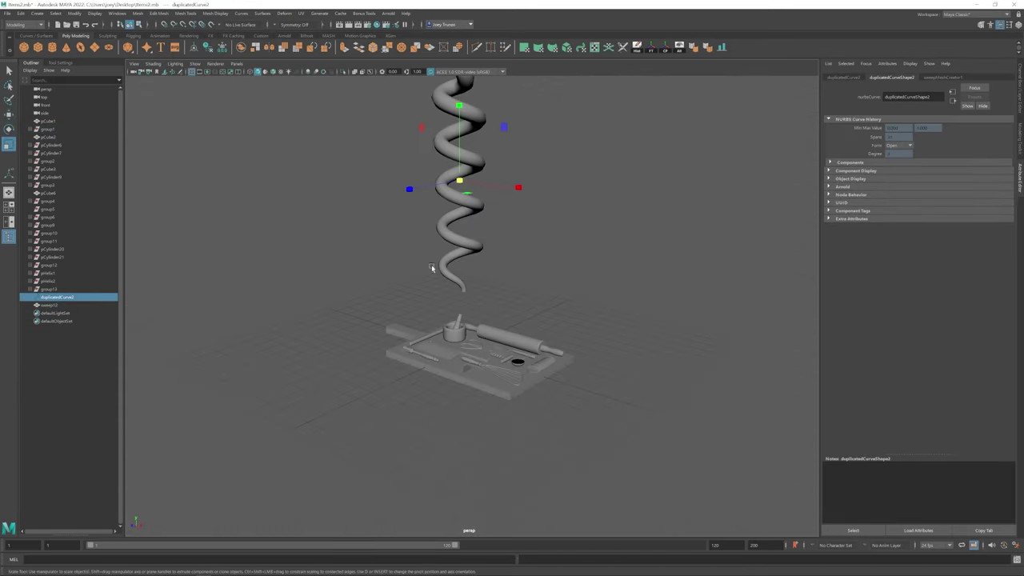
pyautogui.click(943, 77)
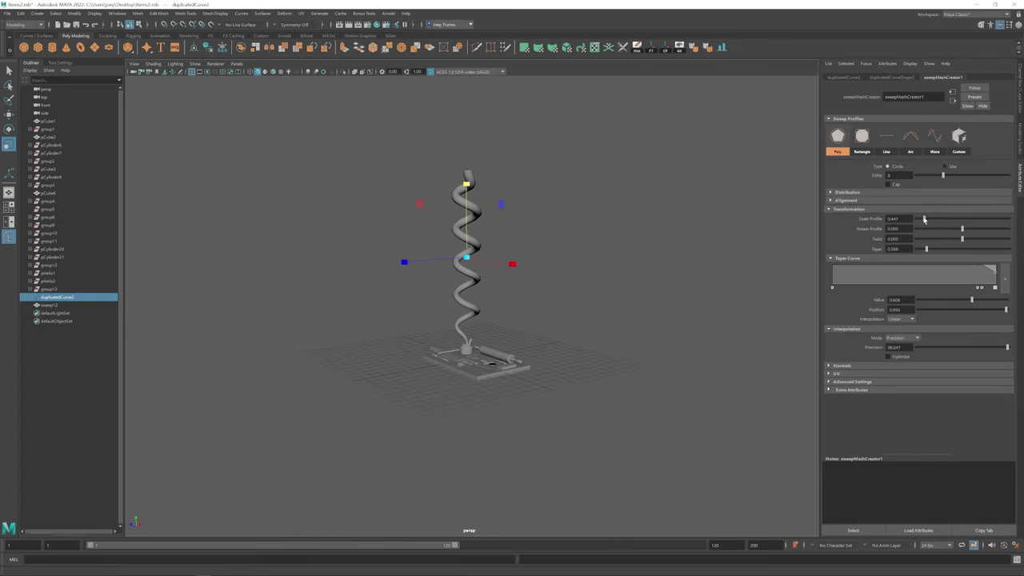
pyautogui.keyDown('alt'); pyautogui.moveTo(514, 321); pyautogui.dragTo(525, 234); pyautogui.keyUp('alt')
pyautogui.press('w')
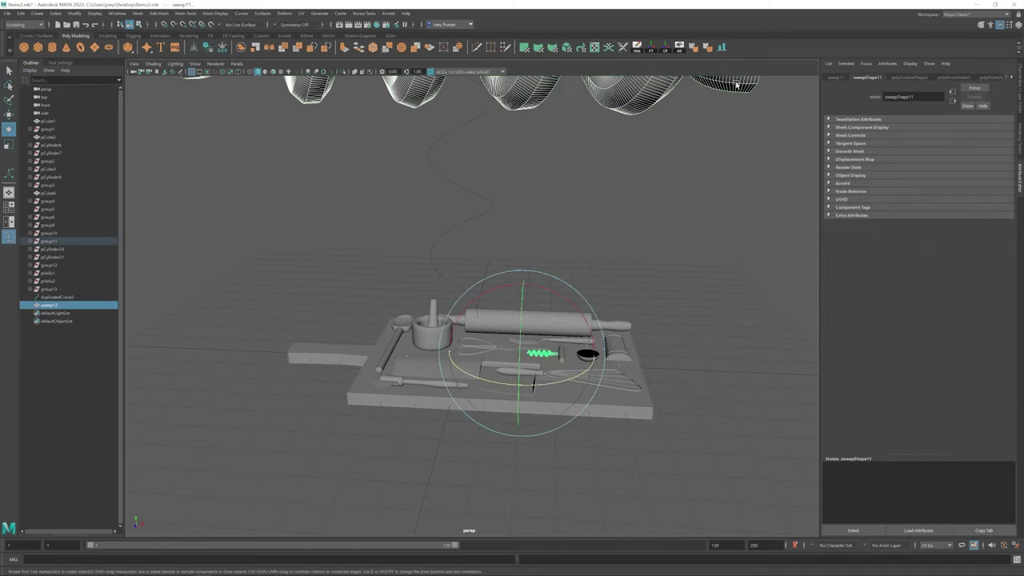
pyautogui.scroll(5, 481, 529)
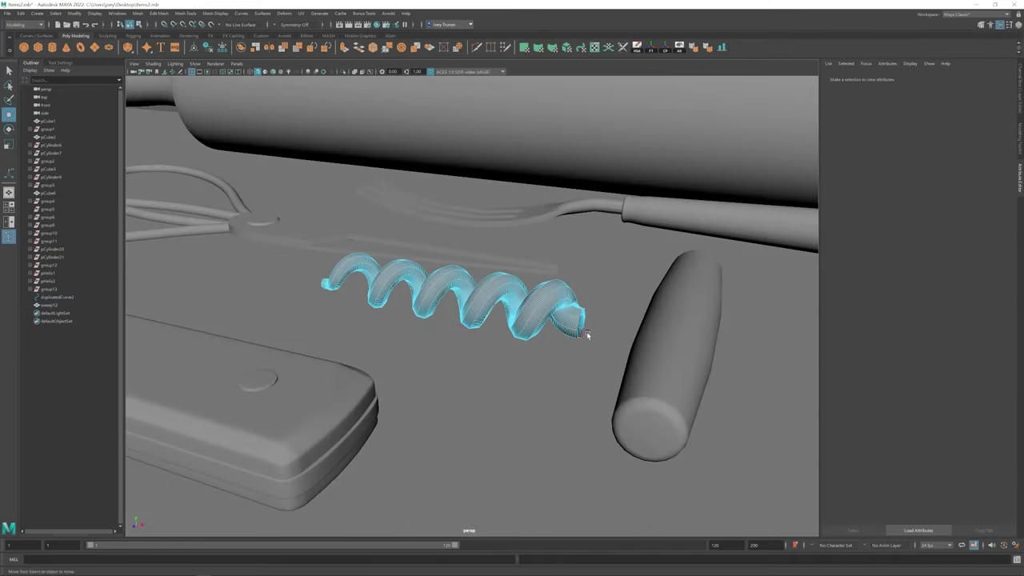
pyautogui.hotkey('ctrl', 'e')
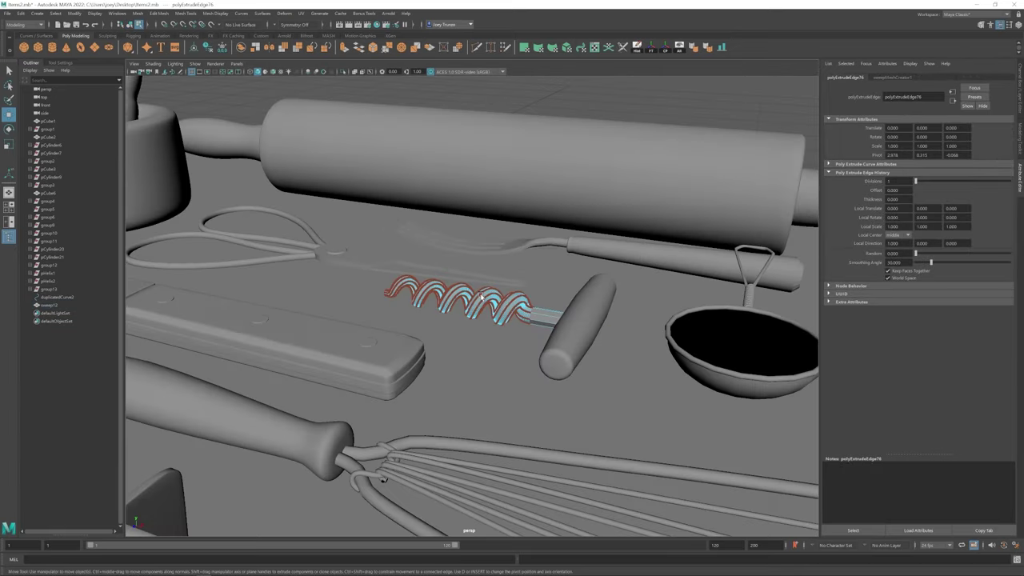
pyautogui.scroll(-5, 550, 357)
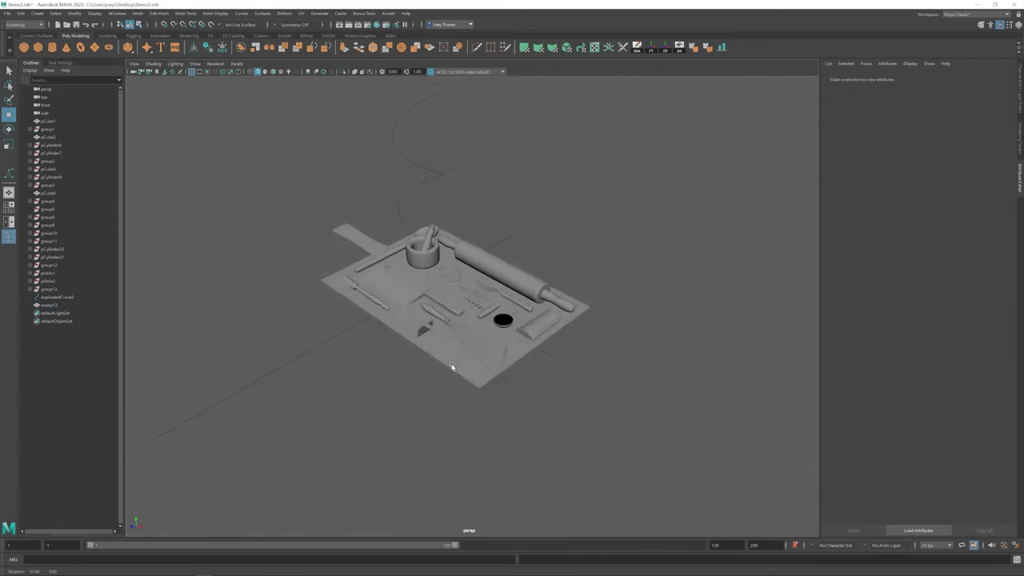
# - Scale the extruded end loop down so the screw tapers to a narrow tip
pyautogui.keyDown('alt'); pyautogui.moveTo(481, 358); pyautogui.dragTo(549, 358); pyautogui.keyUp('alt')
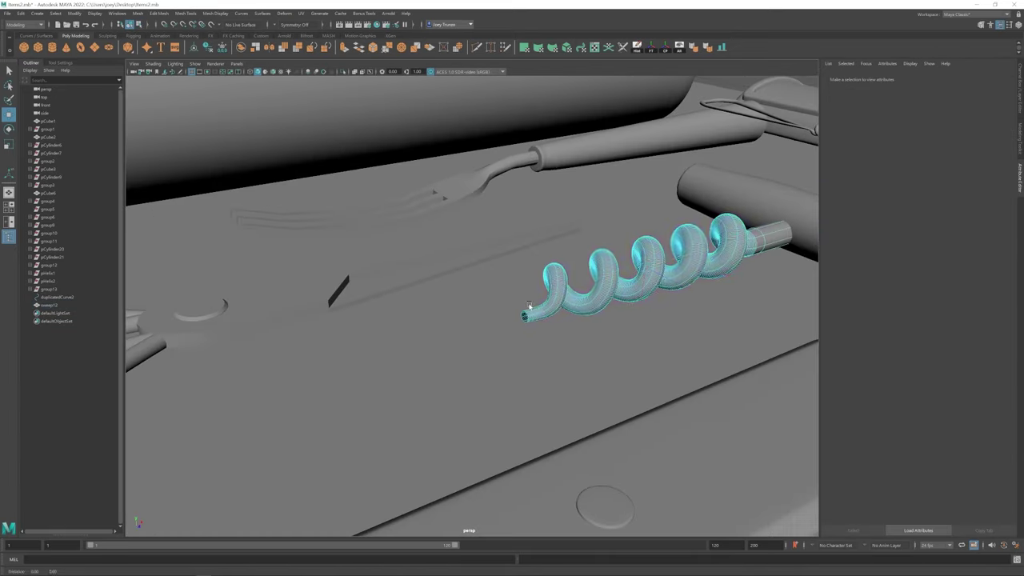
pyautogui.scroll(3, 575, 340)
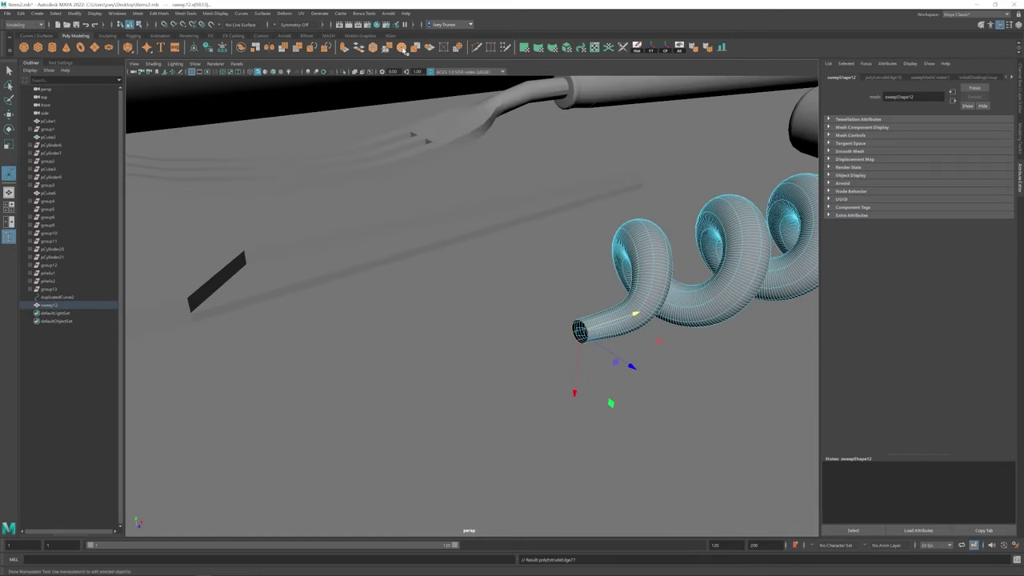
pyautogui.moveTo(592, 329); pyautogui.dragTo(585, 304, button='right')
pyautogui.keyDown('alt'); pyautogui.moveTo(585, 305); pyautogui.dragTo(548, 336); pyautogui.keyUp('alt')
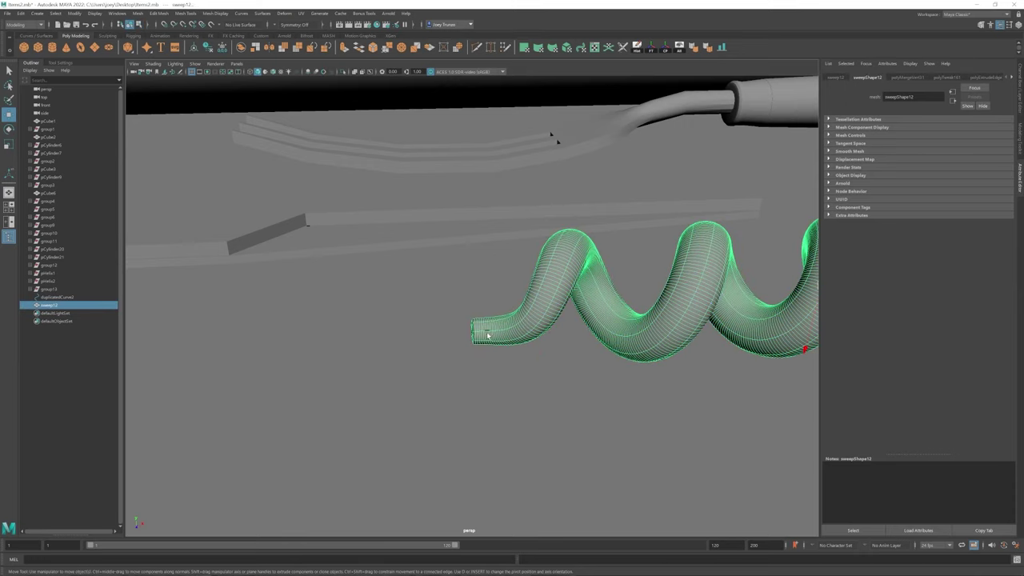
pyautogui.scroll(-5, 485, 319)
pyautogui.keyDown('alt'); pyautogui.moveTo(486, 320); pyautogui.dragTo(484, 328); pyautogui.keyUp('alt')
pyautogui.press('r')
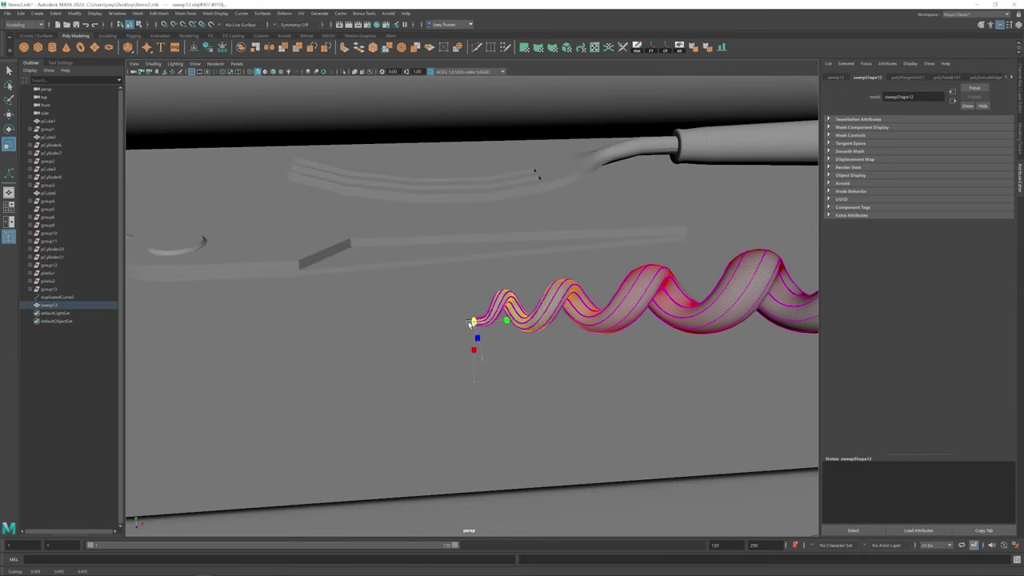
pyautogui.scroll(3, 487, 336)
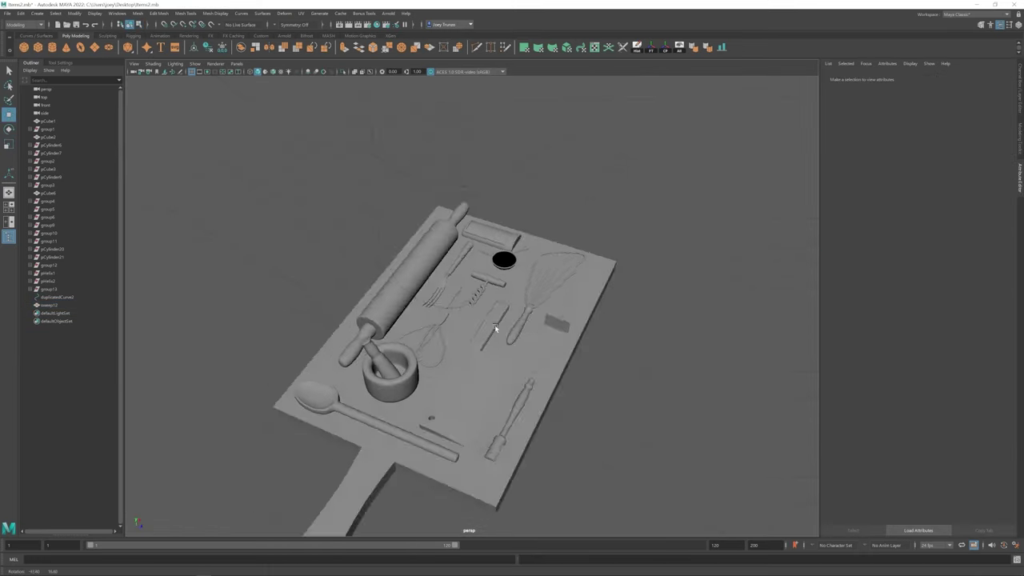
pyautogui.keyDown('alt'); pyautogui.moveTo(585, 382); pyautogui.dragTo(482, 176); pyautogui.keyUp('alt')
pyautogui.scroll(3, 566, 372)
pyautogui.keyDown('alt'); pyautogui.moveTo(566, 372); pyautogui.dragTo(480, 240); pyautogui.keyUp('alt')
pyautogui.scroll(-3, 417, 204)
pyautogui.scroll(2, 416, 204)
# - Select the wooden spoon behind the mortar and pick the inner faces of its bowl
pyautogui.click(439, 186)
pyautogui.scroll(5, 463, 316)
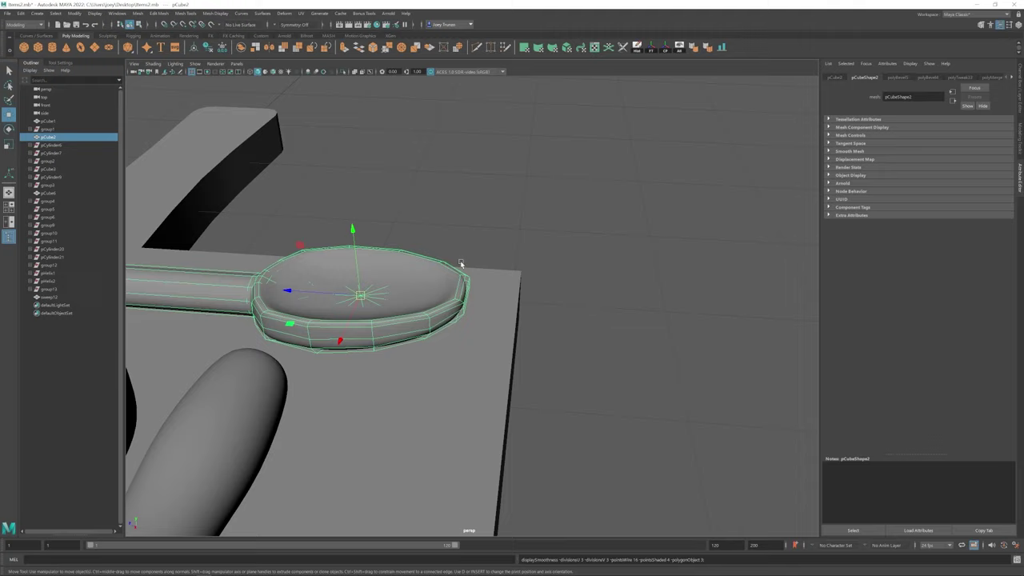
pyautogui.press('F11')
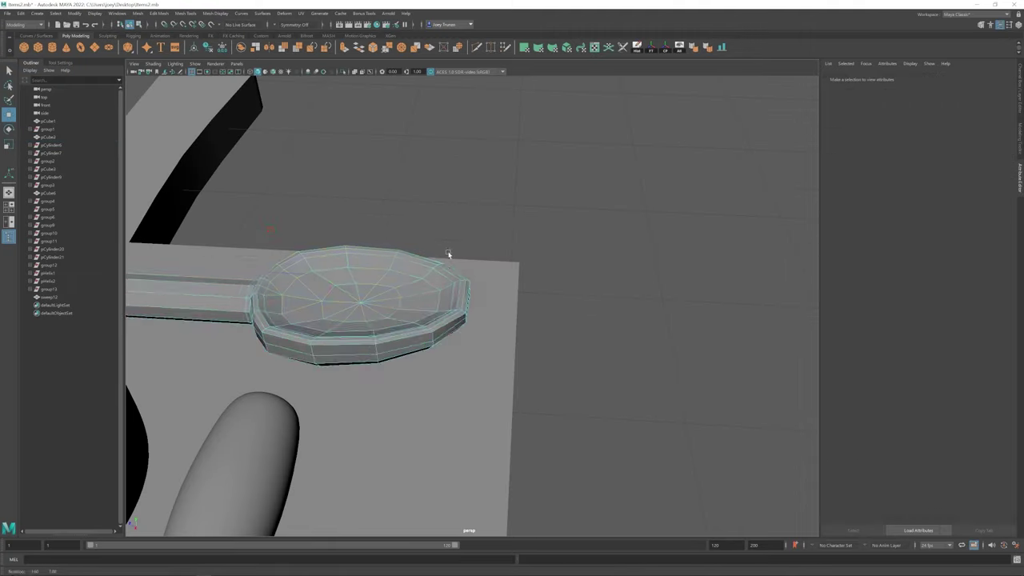
pyautogui.moveTo(264, 240); pyautogui.dragTo(472, 336)
pyautogui.keyDown('alt'); pyautogui.moveTo(448, 240); pyautogui.dragTo(361, 336); pyautogui.keyUp('alt')
pyautogui.moveTo(257, 353); pyautogui.dragTo(439, 301)
pyautogui.keyDown('alt'); pyautogui.moveTo(438, 301); pyautogui.dragTo(355, 246); pyautogui.keyUp('alt')
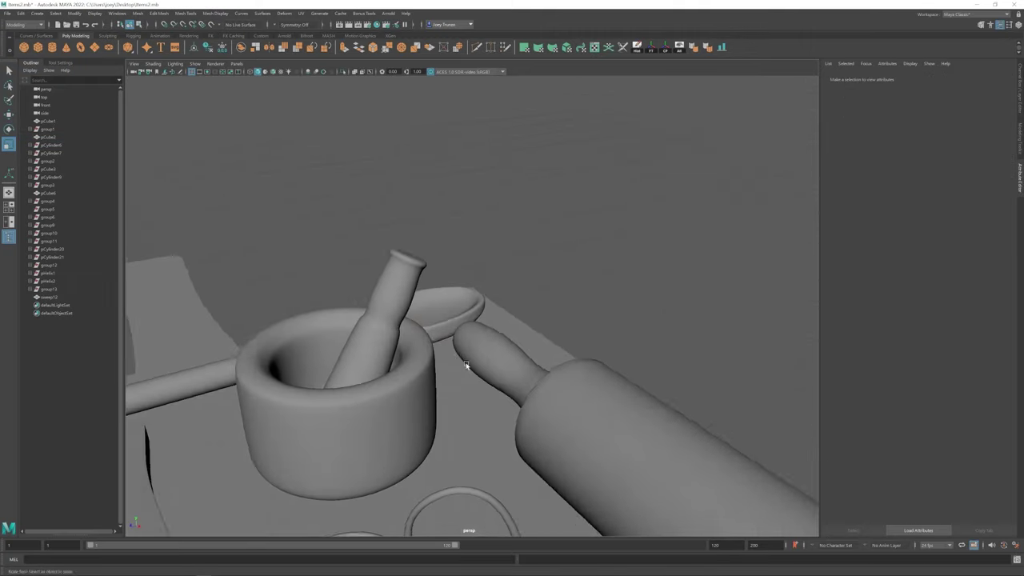
# - Select the edge loop at the spoon's neck and adjust it, then orbit out to the board
pyautogui.scroll(-5, 469, 359)
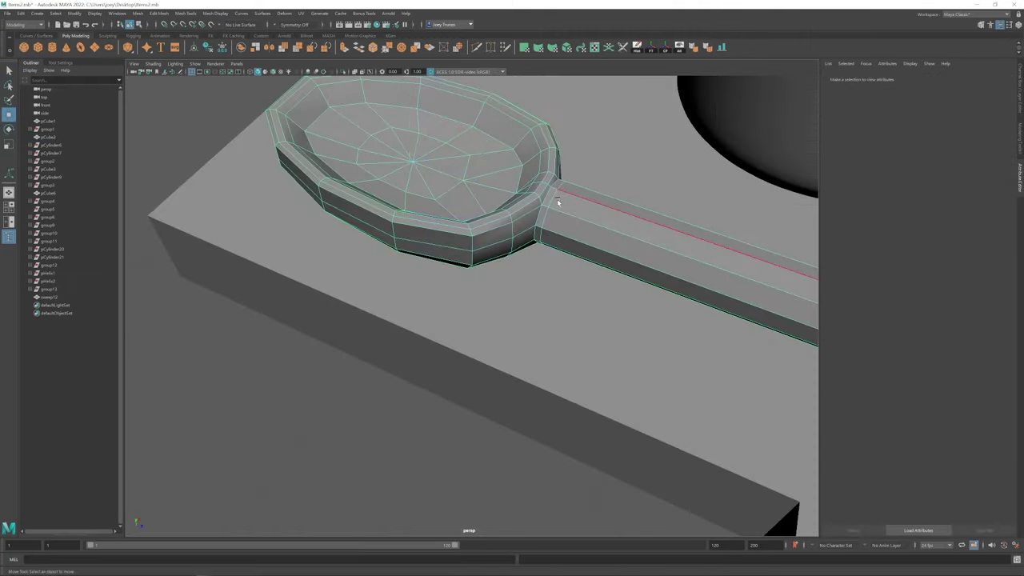
pyautogui.doubleClick(558, 203)
pyautogui.keyDown('alt'); pyautogui.moveTo(558, 202); pyautogui.dragTo(574, 255); pyautogui.keyUp('alt')
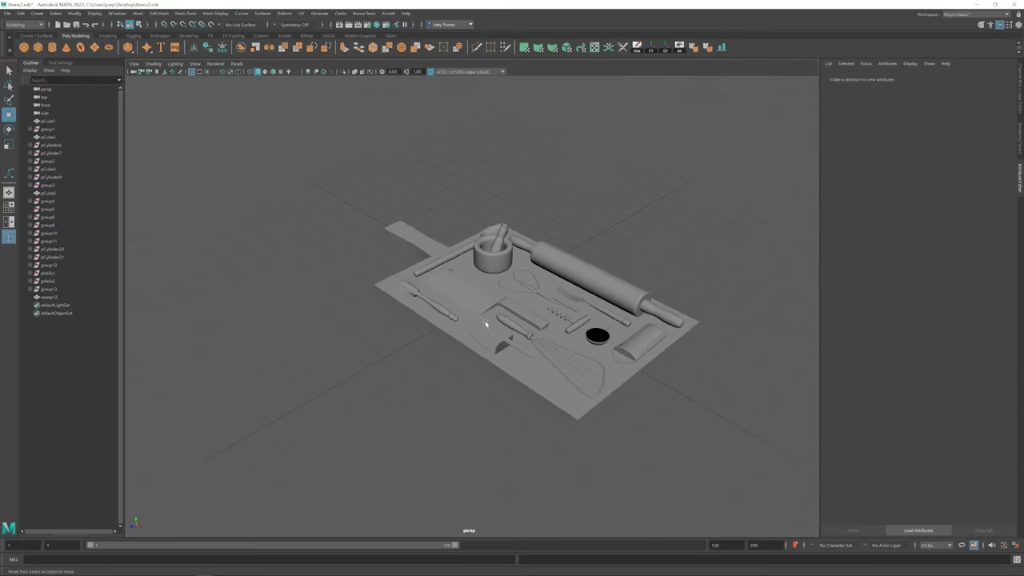
pyautogui.scroll(5, 294, 308)
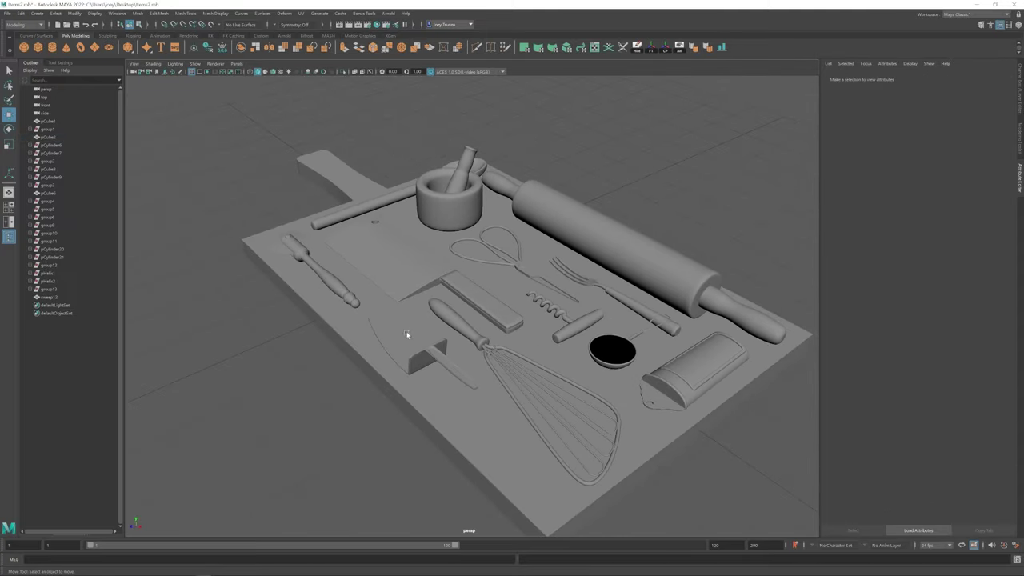
pyautogui.keyDown('alt'); pyautogui.moveTo(406, 335); pyautogui.dragTo(489, 258); pyautogui.keyUp('alt')
# - Create a cylinder through the board's handle and subtract it with Boolean Difference to cut the hole
pyautogui.click(504, 298)
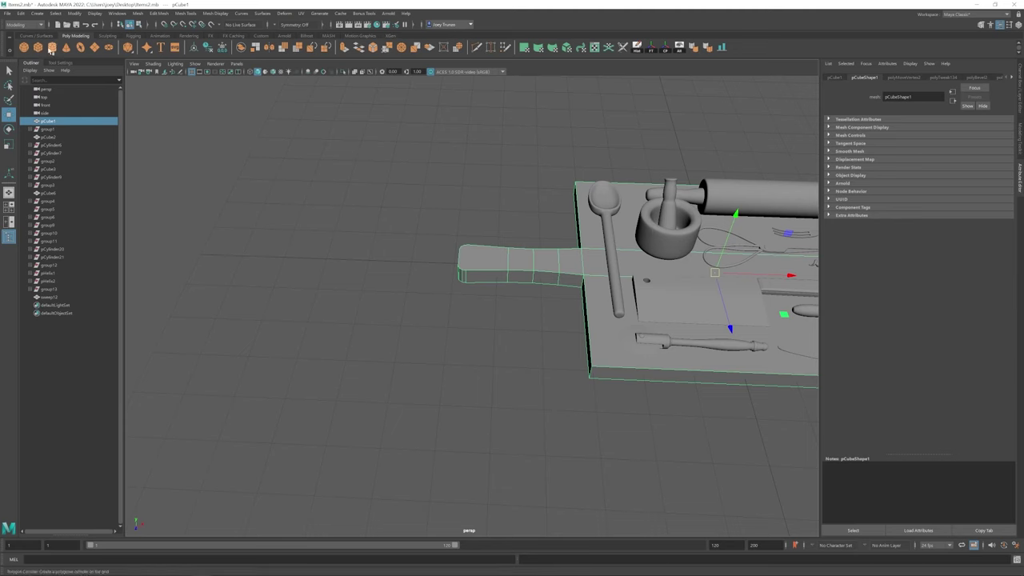
pyautogui.click(52, 48)
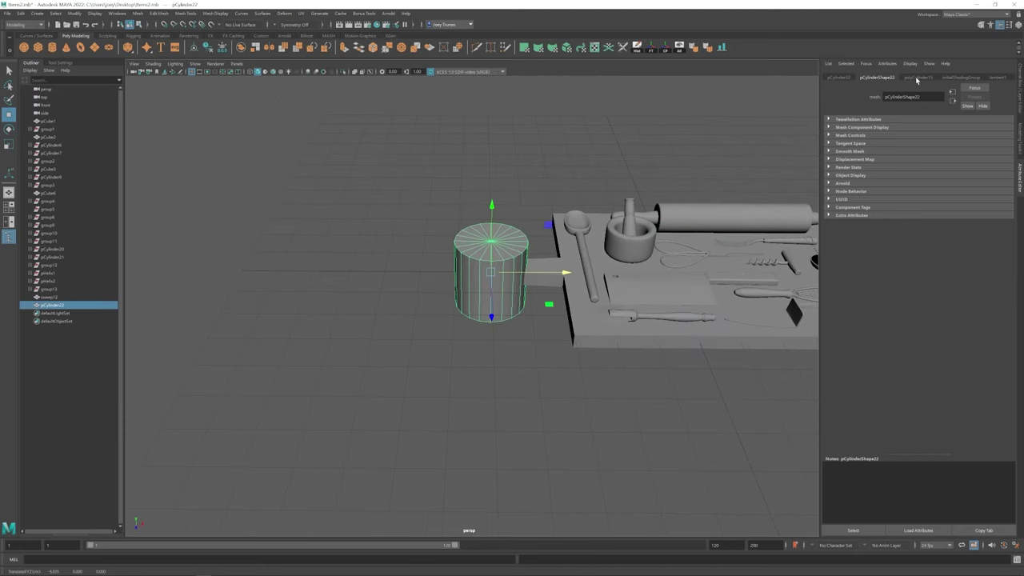
pyautogui.click(917, 78)
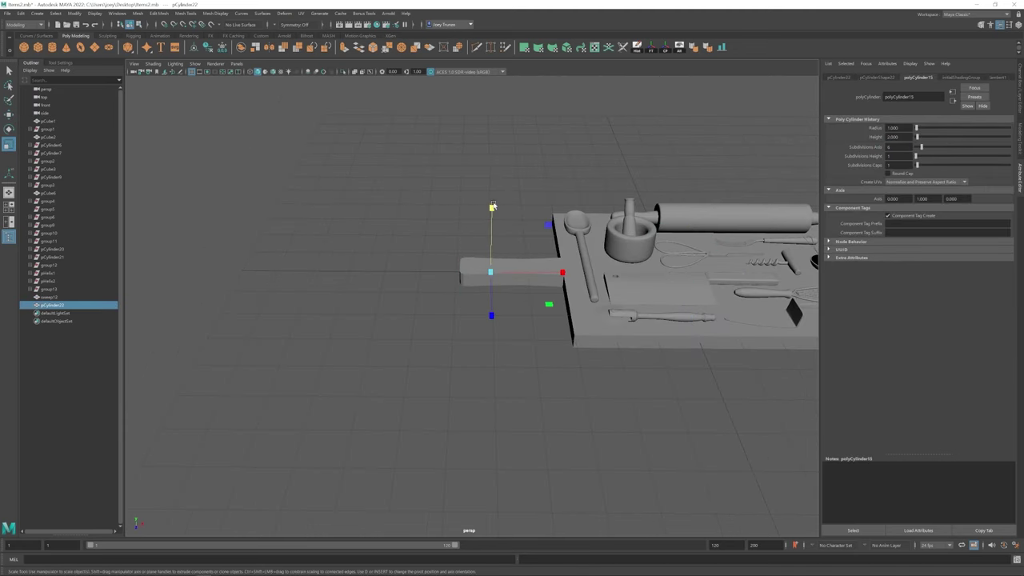
pyautogui.keyDown('alt'); pyautogui.moveTo(530, 275); pyautogui.dragTo(490, 277); pyautogui.keyUp('alt')
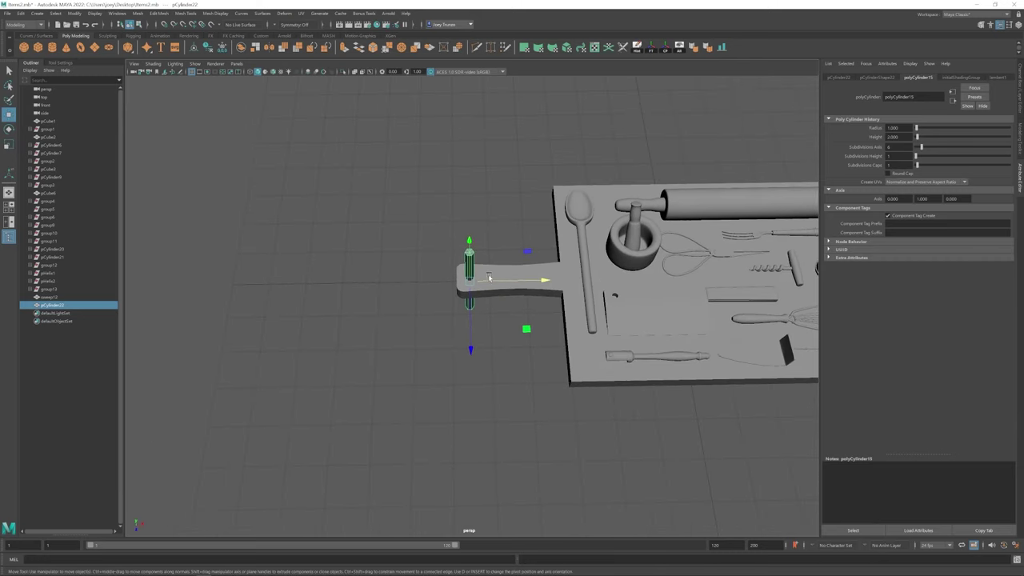
pyautogui.click(468, 260)
pyautogui.click(232, 42)
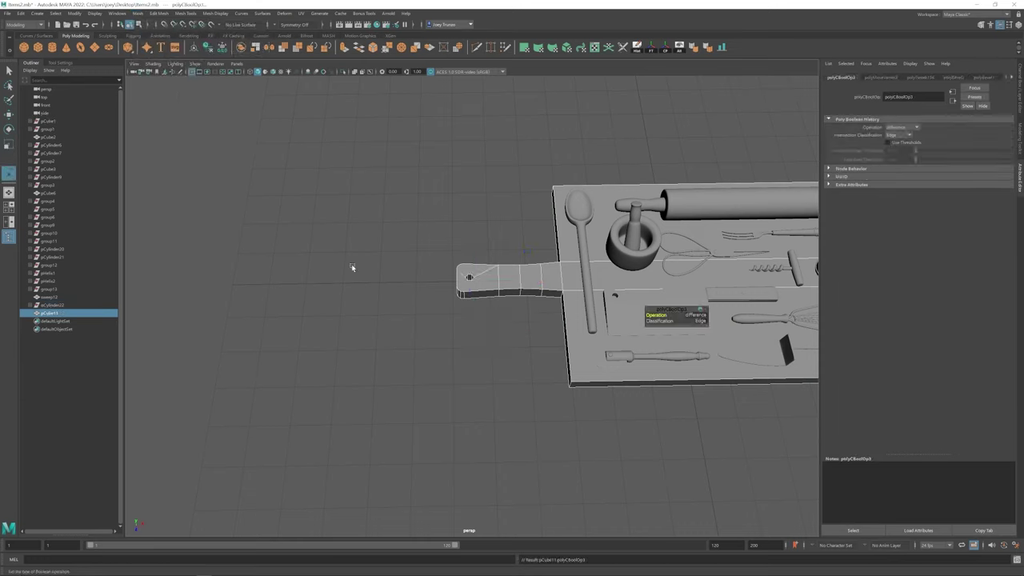
pyautogui.keyDown('alt'); pyautogui.moveTo(352, 265); pyautogui.dragTo(529, 294); pyautogui.keyUp('alt')
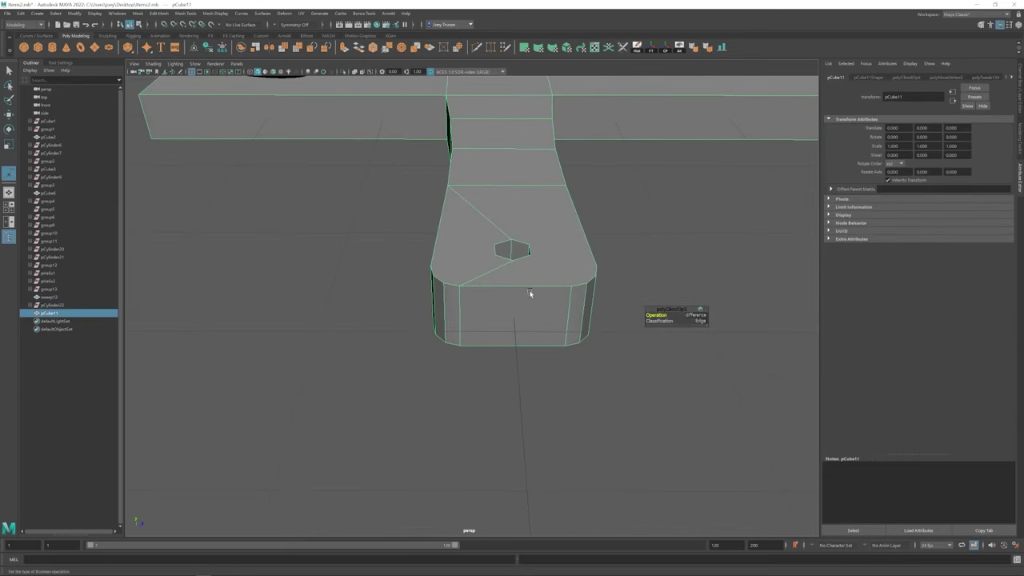
# - Start the Multi-Cut tool and select the diagonal edge on the handle end
pyautogui.click(477, 48)
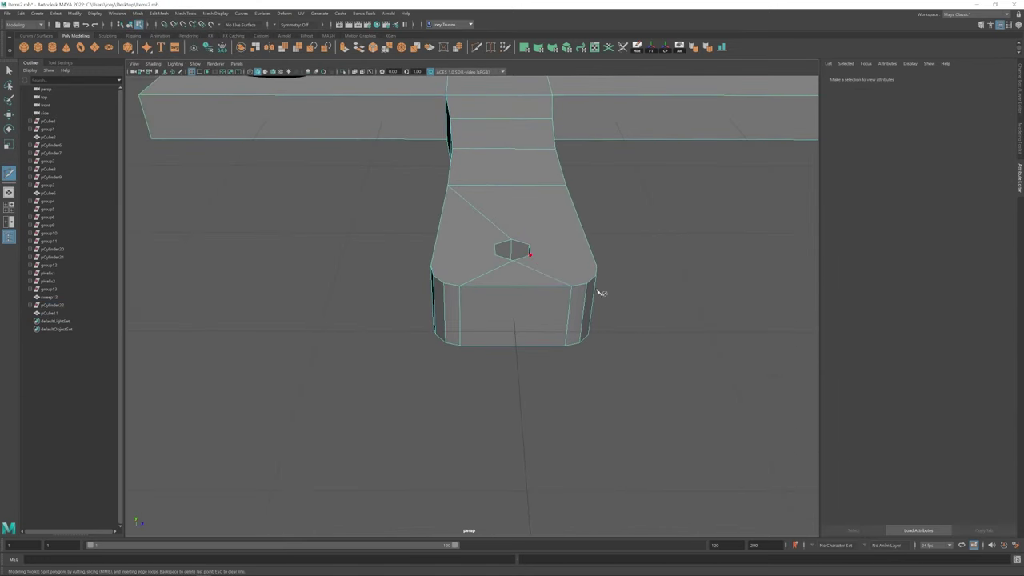
pyautogui.keyDown('alt'); pyautogui.moveTo(601, 293); pyautogui.dragTo(553, 374); pyautogui.keyUp('alt')
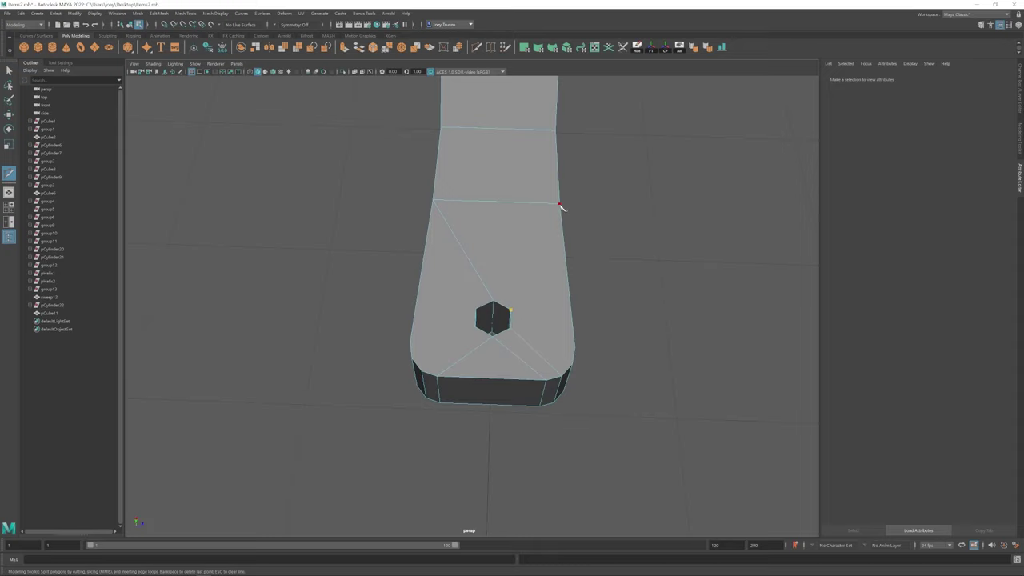
pyautogui.keyDown('alt'); pyautogui.moveTo(474, 282); pyautogui.dragTo(488, 232); pyautogui.keyUp('alt')
pyautogui.press('w')
pyautogui.click(469, 228)
pyautogui.scroll(-3, 498, 264)
pyautogui.scroll(1, 485, 220)
pyautogui.press('w')
pyautogui.keyDown('alt'); pyautogui.moveTo(472, 105); pyautogui.dragTo(464, 297); pyautogui.keyUp('alt')
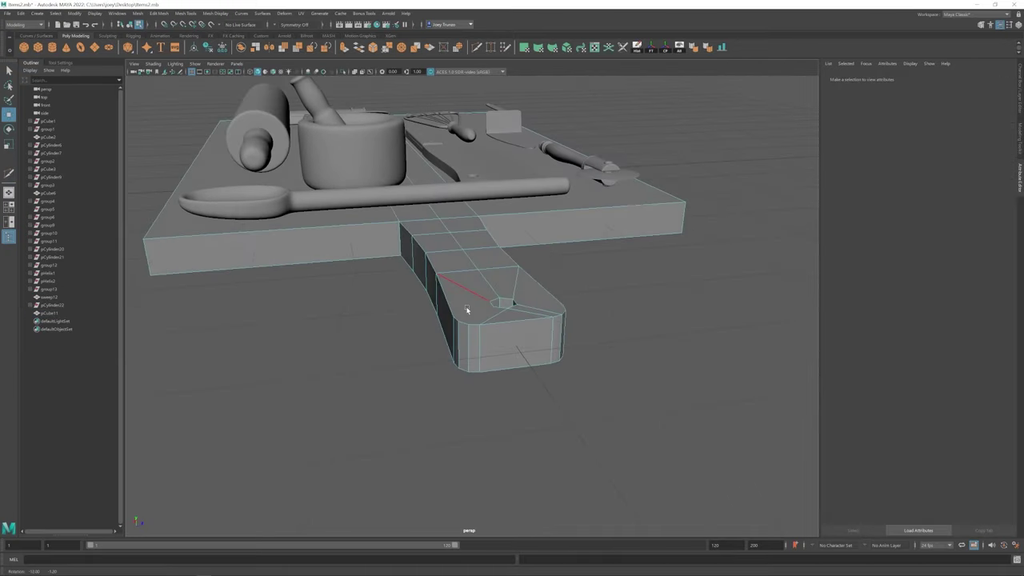
pyautogui.scroll(3, 500, 340)
pyautogui.scroll(3, 528, 314)
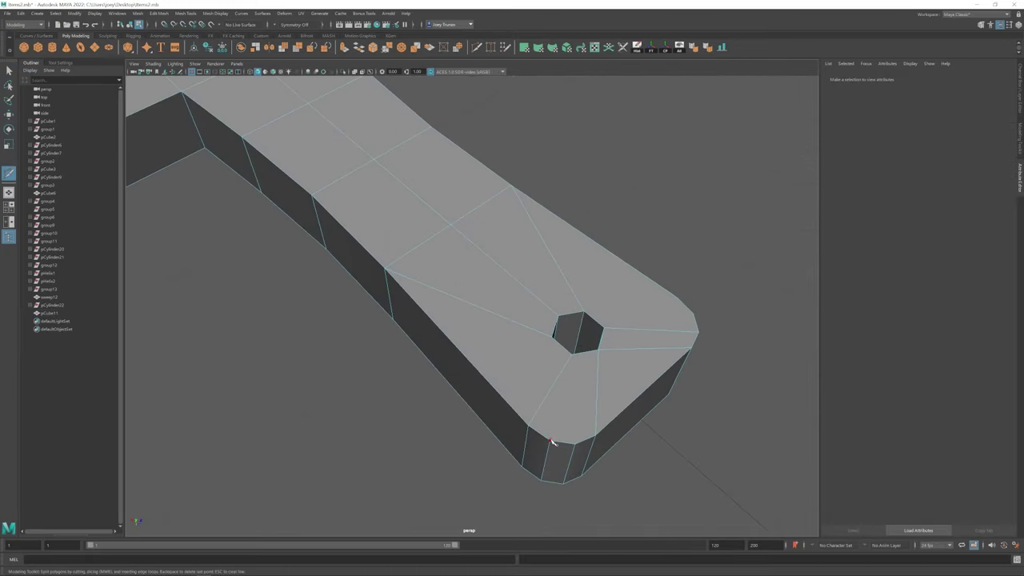
pyautogui.keyDown('alt'); pyautogui.moveTo(574, 357); pyautogui.dragTo(480, 288); pyautogui.keyUp('alt')
# - Cut new edges from the hexagonal hole's vertices out to the handle end's corners
pyautogui.hotkey('ctrl', 'shift', 'x')
pyautogui.click(489, 272)
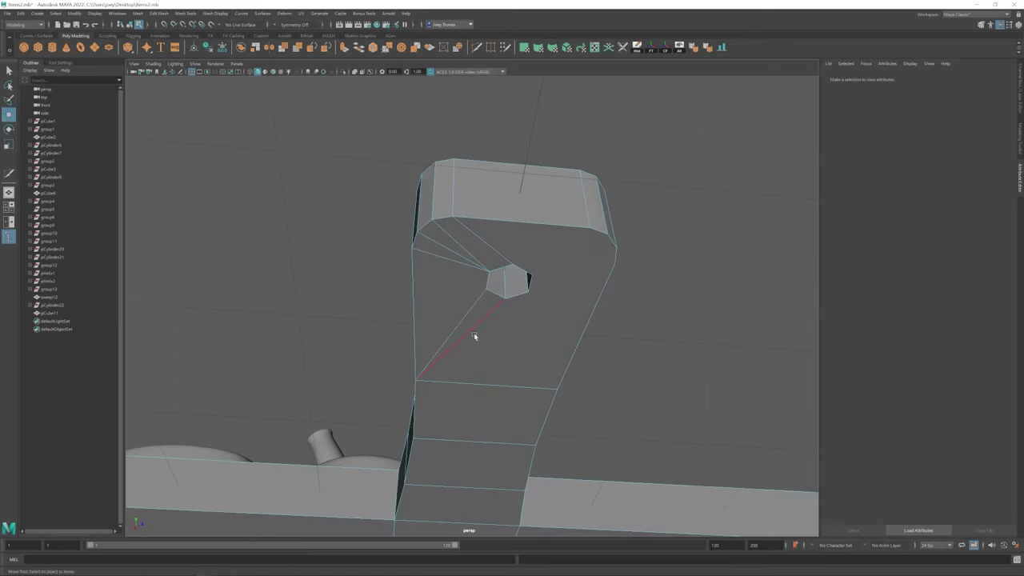
pyautogui.press('Return')
pyautogui.keyDown('alt'); pyautogui.moveTo(509, 316); pyautogui.dragTo(520, 280); pyautogui.keyUp('alt')
pyautogui.click(472, 233)
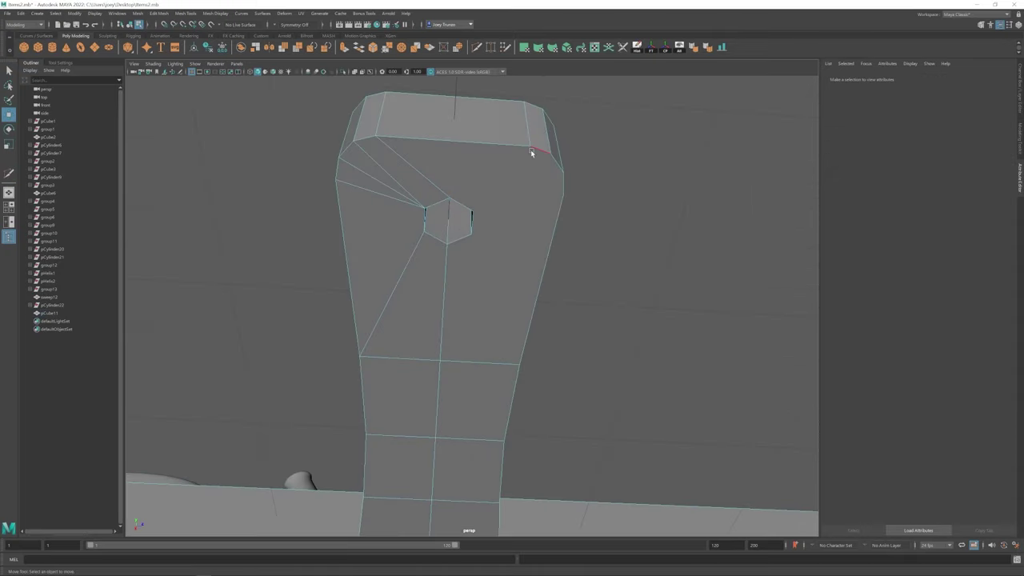
pyautogui.keyDown('alt'); pyautogui.moveTo(397, 270); pyautogui.dragTo(478, 44); pyautogui.keyUp('alt')
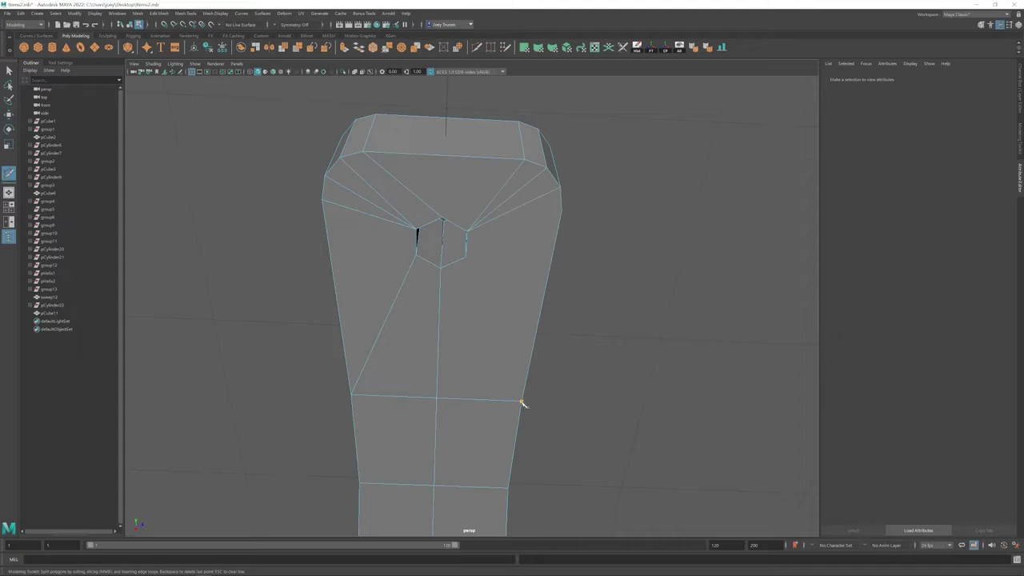
pyautogui.keyDown('alt'); pyautogui.moveTo(488, 249); pyautogui.dragTo(623, 373); pyautogui.keyUp('alt')
pyautogui.press('w')
pyautogui.keyDown('alt'); pyautogui.moveTo(518, 369); pyautogui.dragTo(401, 282); pyautogui.keyUp('alt')
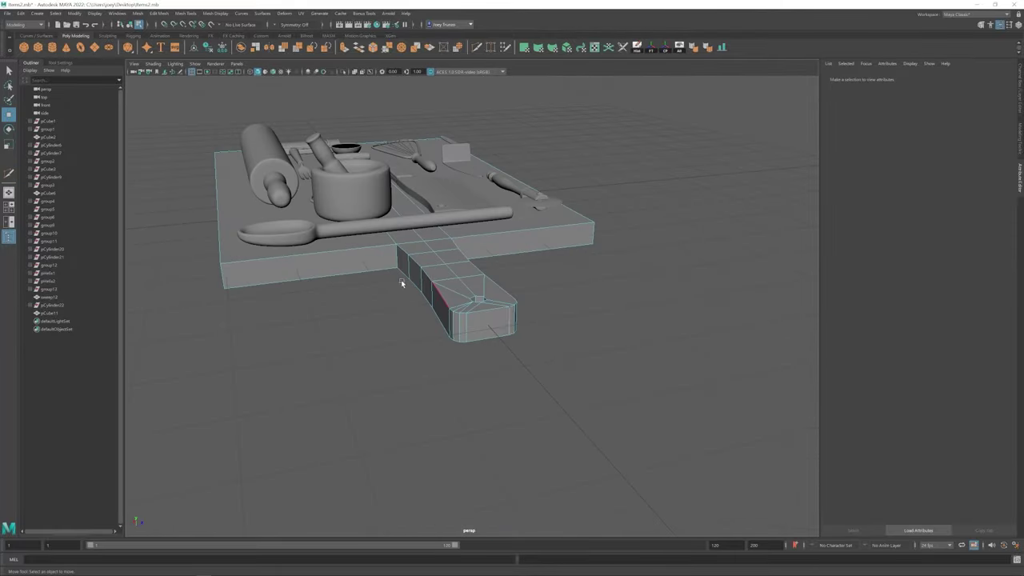
# - Select the board mesh and apply Edit Mesh > Bevel
pyautogui.click(440, 295)
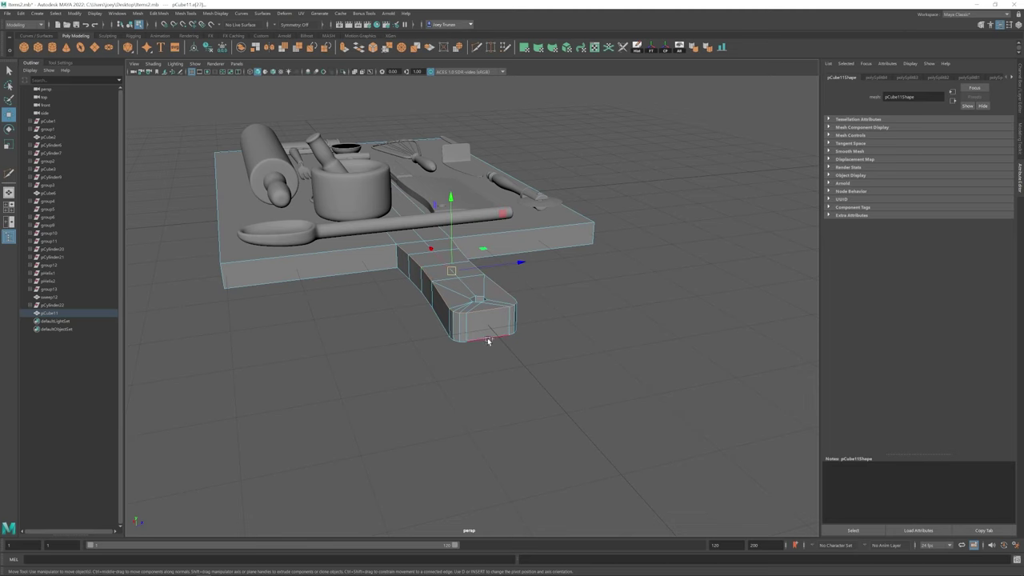
pyautogui.keyDown('alt'); pyautogui.moveTo(502, 337); pyautogui.dragTo(308, 265); pyautogui.keyUp('alt')
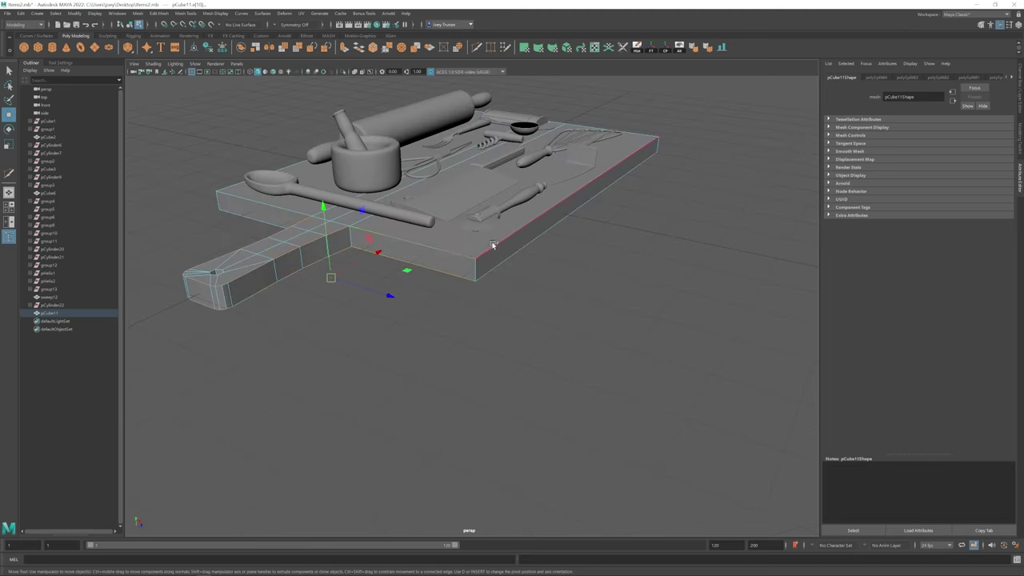
pyautogui.keyDown('alt'); pyautogui.moveTo(225, 206); pyautogui.dragTo(491, 388); pyautogui.keyUp('alt')
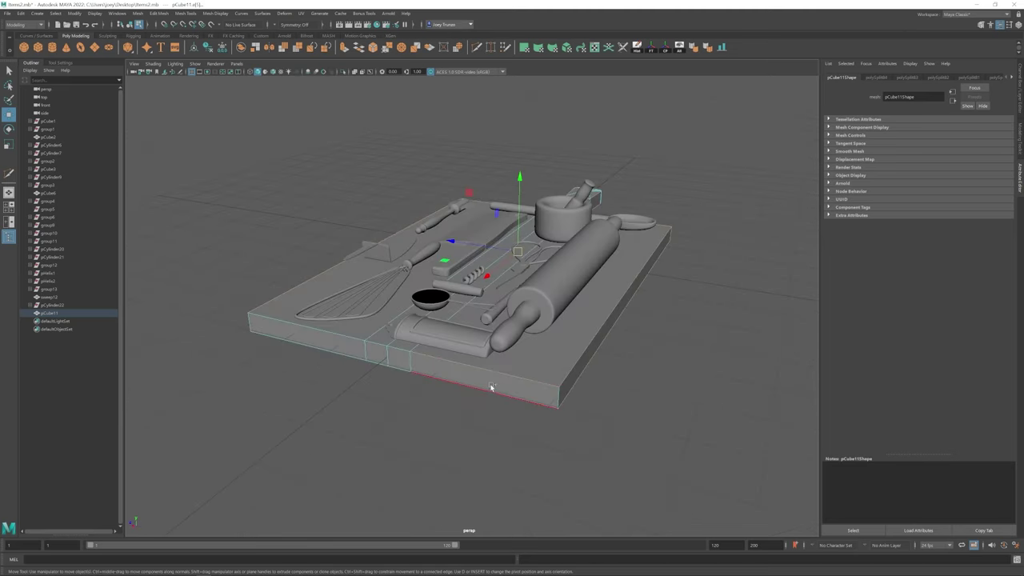
pyautogui.keyDown('alt'); pyautogui.moveTo(251, 324); pyautogui.dragTo(200, 304); pyautogui.keyUp('alt')
pyautogui.click(159, 14)
pyautogui.click(176, 43)
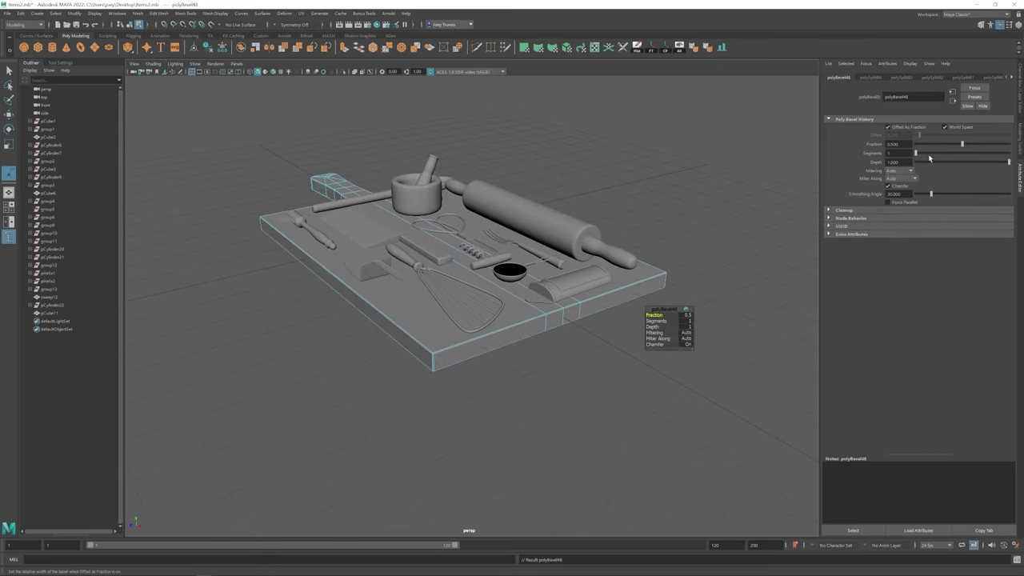
# - Bevel selected board edges and a handle-end vertex with Ctrl+B, then return to object mode
pyautogui.keyDown('alt'); pyautogui.moveTo(658, 332); pyautogui.dragTo(408, 325); pyautogui.keyUp('alt')
pyautogui.scroll(5, 453, 325)
pyautogui.click(407, 326)
pyautogui.hotkey('ctrl', 'b')
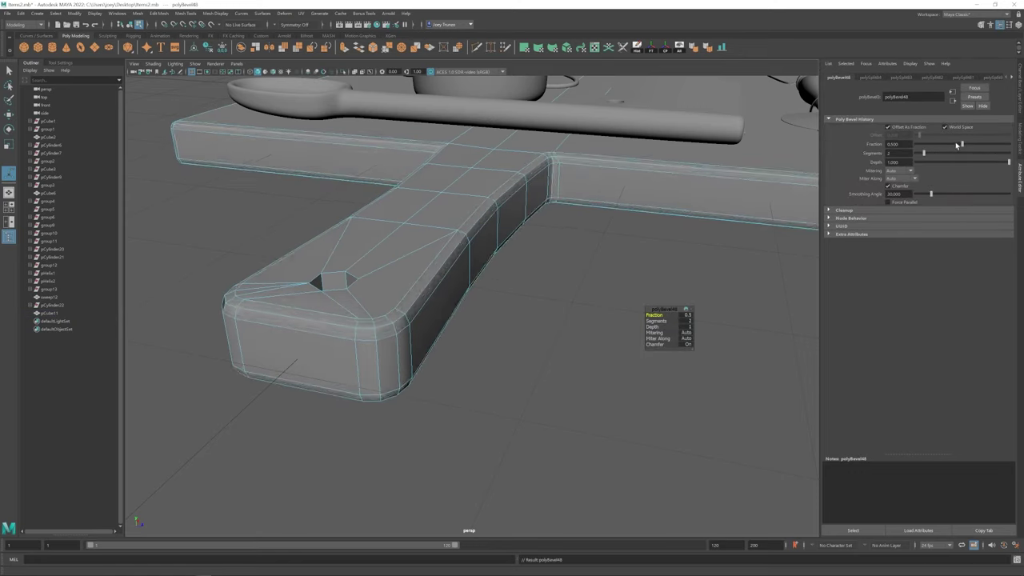
pyautogui.click(321, 282)
pyautogui.keyDown('alt'); pyautogui.moveTo(321, 282); pyautogui.dragTo(464, 336); pyautogui.keyUp('alt')
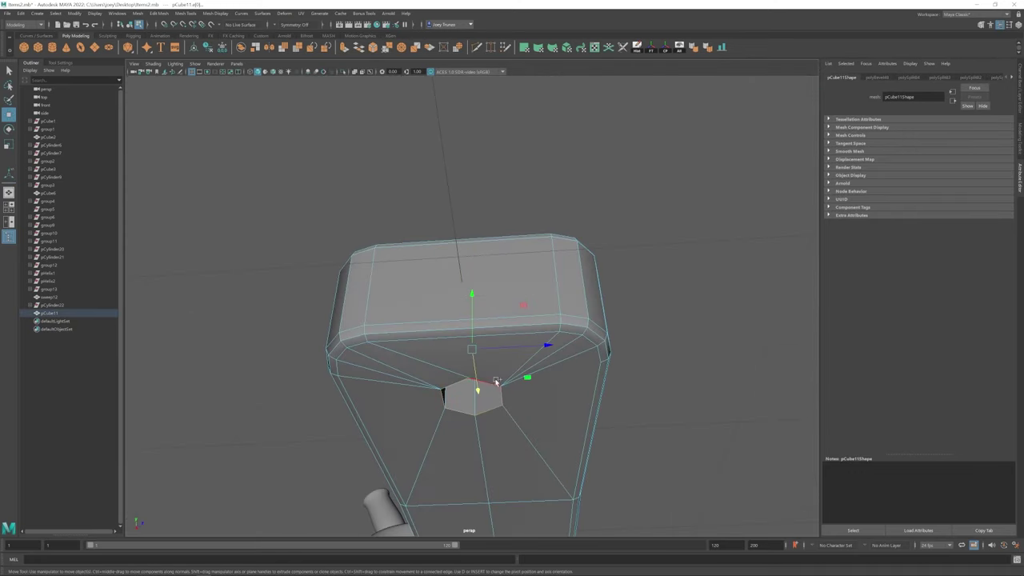
pyautogui.hotkey('ctrl', 'b')
pyautogui.press('F8')
pyautogui.scroll(-10, 561, 280)
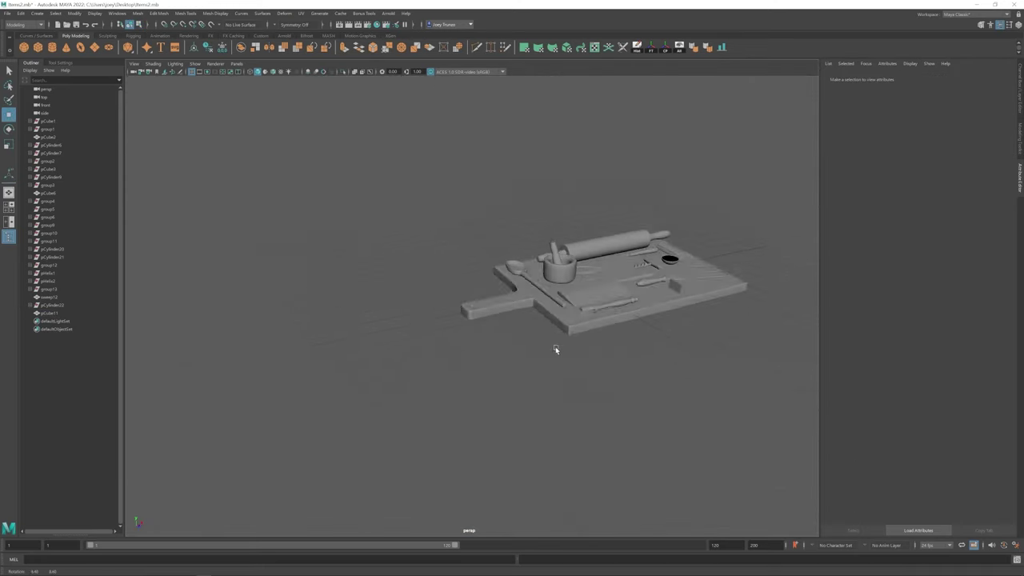
pyautogui.scroll(3, 555, 347)
pyautogui.keyDown('alt'); pyautogui.moveTo(404, 305); pyautogui.dragTo(384, 264); pyautogui.keyUp('alt')
pyautogui.scroll(-5, 492, 355)
pyautogui.scroll(5, 445, 275)
# - Insert an edge loop across the board and isolate the board to inspect its handle
pyautogui.click(185, 13)
pyautogui.click(293, 76)
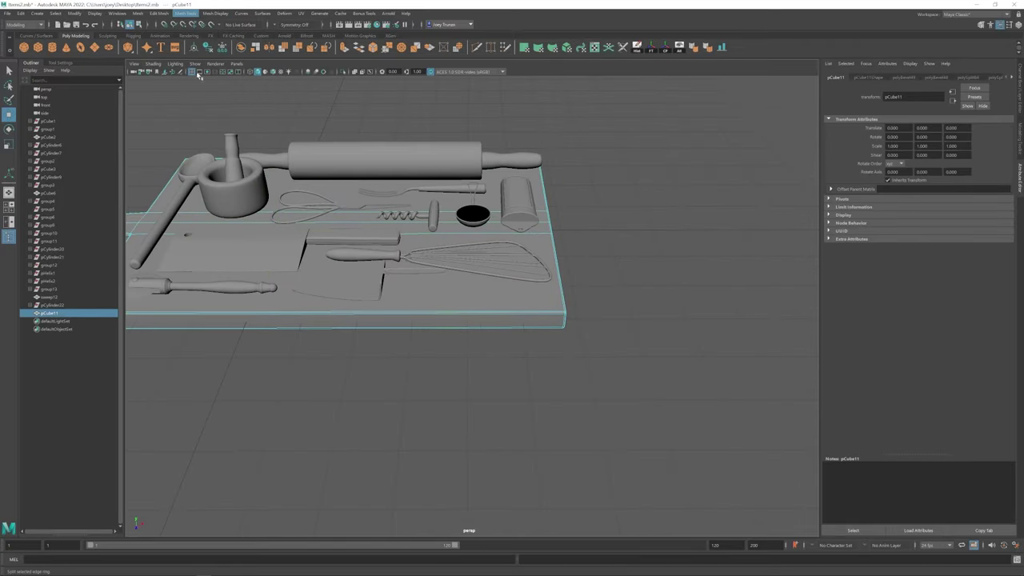
pyautogui.click(573, 314)
pyautogui.keyDown('alt'); pyautogui.moveTo(573, 314); pyautogui.dragTo(502, 210); pyautogui.keyUp('alt')
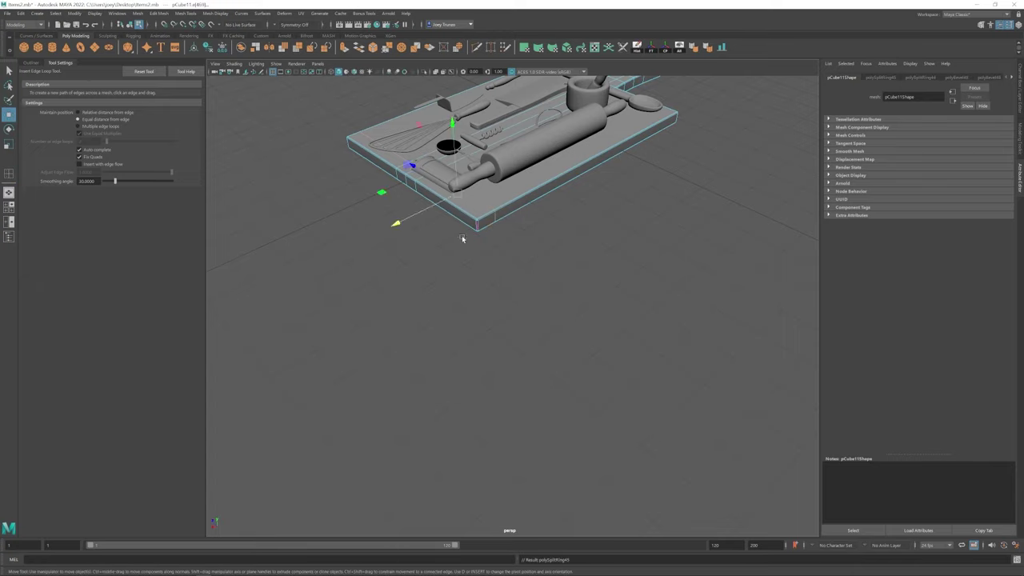
pyautogui.keyDown('alt'); pyautogui.moveTo(462, 238); pyautogui.dragTo(577, 332); pyautogui.keyUp('alt')
pyautogui.press('r')
pyautogui.hotkey('ctrl', '1')
pyautogui.keyDown('alt'); pyautogui.moveTo(515, 240); pyautogui.dragTo(455, 229); pyautogui.keyUp('alt')
pyautogui.scroll(5, 450, 377)
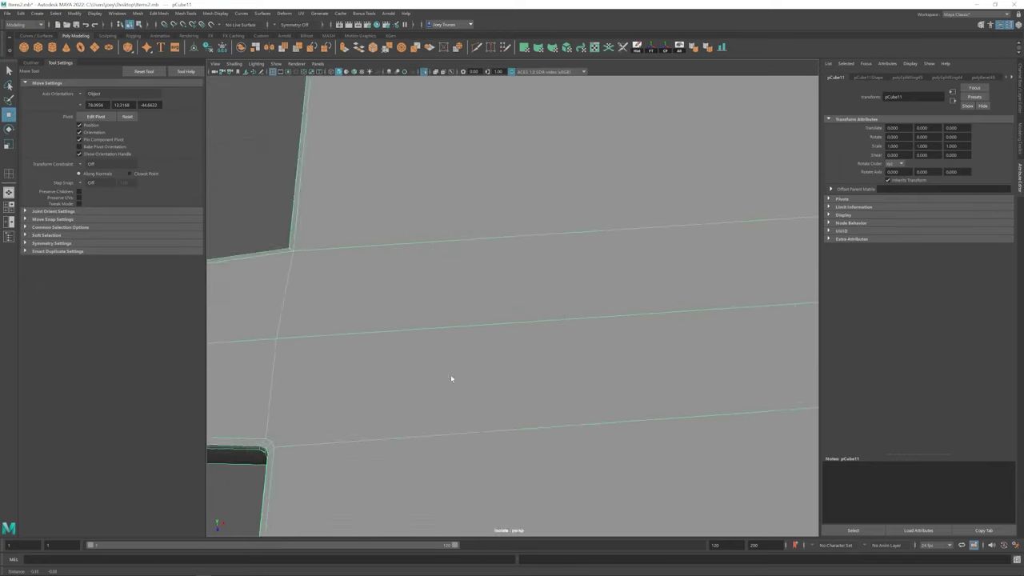
pyautogui.keyDown('alt'); pyautogui.moveTo(451, 377); pyautogui.dragTo(599, 255); pyautogui.keyUp('alt')
pyautogui.hotkey('ctrl', '1')
pyautogui.scroll(-5, 492, 293)
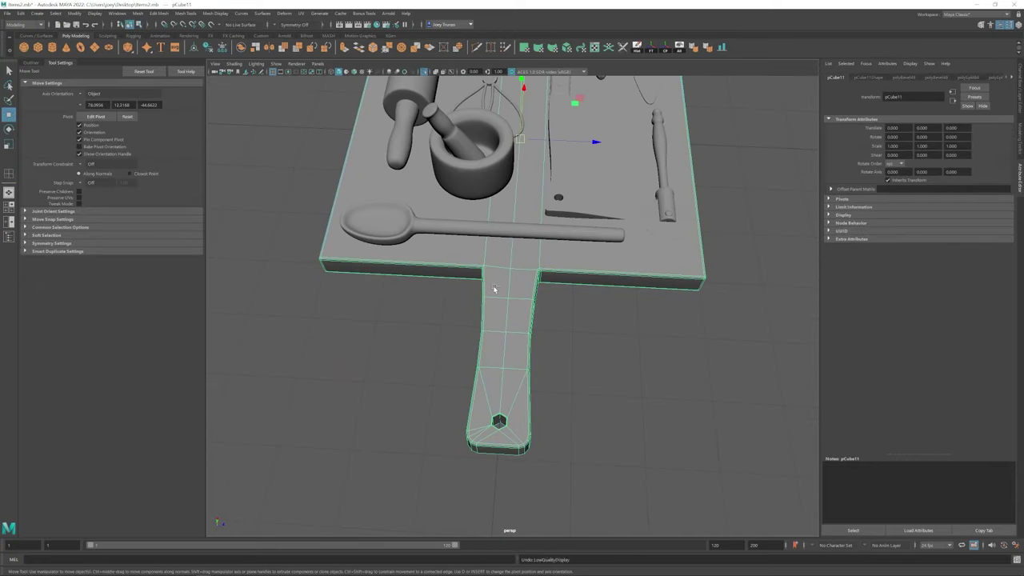
# - Switch to component mode and show the board's attributes in the side panel
pyautogui.press('F10')
pyautogui.keyDown('alt'); pyautogui.moveTo(481, 284); pyautogui.dragTo(511, 277); pyautogui.keyUp('alt')
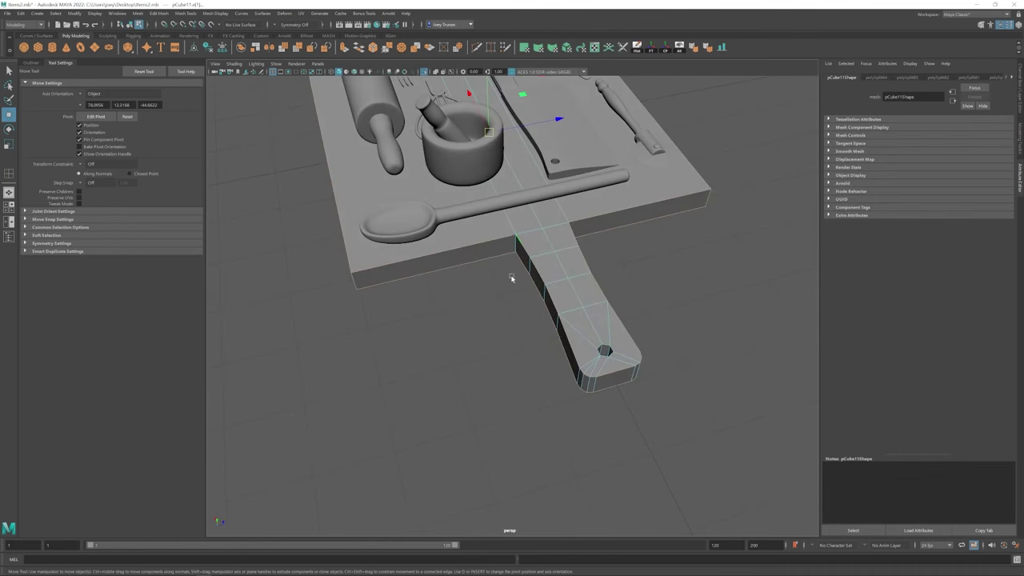
pyautogui.click(159, 13)
pyautogui.keyDown('alt'); pyautogui.moveTo(512, 336); pyautogui.dragTo(560, 304); pyautogui.keyUp('alt')
pyautogui.click(1018, 148)
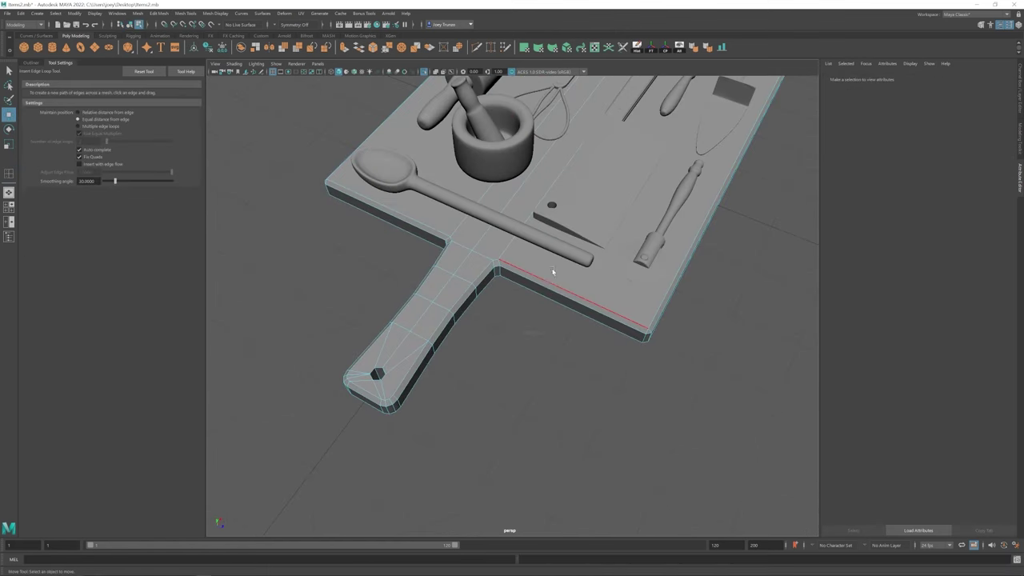
pyautogui.click(1020, 172)
pyautogui.scroll(-3, 512, 304)
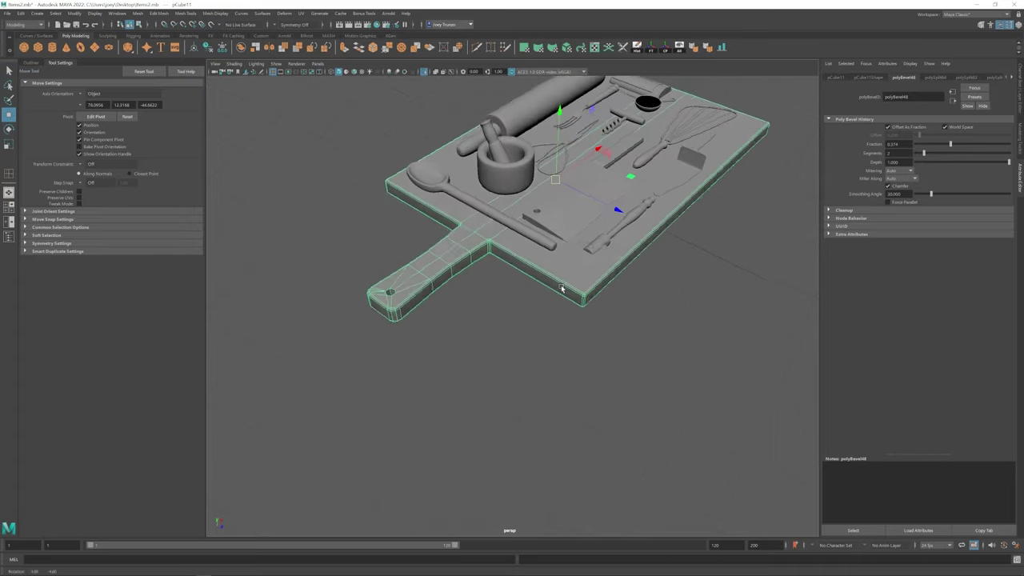
pyautogui.scroll(8, 560, 328)
# - Select the handle-end edges around the hexagonal hole and give them a single-segment bevel
pyautogui.keyDown('shift'); pyautogui.moveTo(564, 320); pyautogui.dragTo(568, 304, button='right'); pyautogui.keyUp('shift')
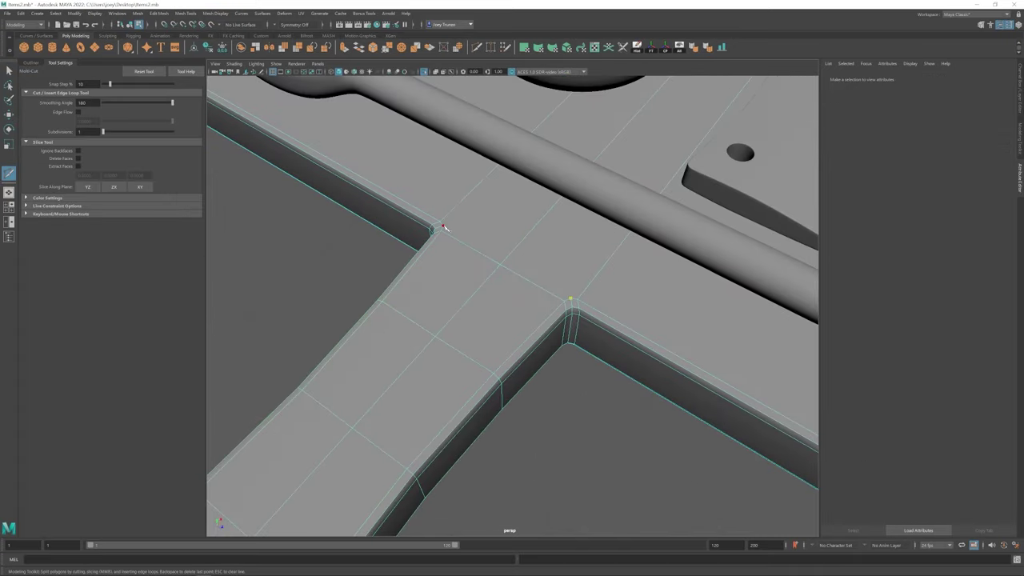
pyautogui.scroll(-5, 556, 325)
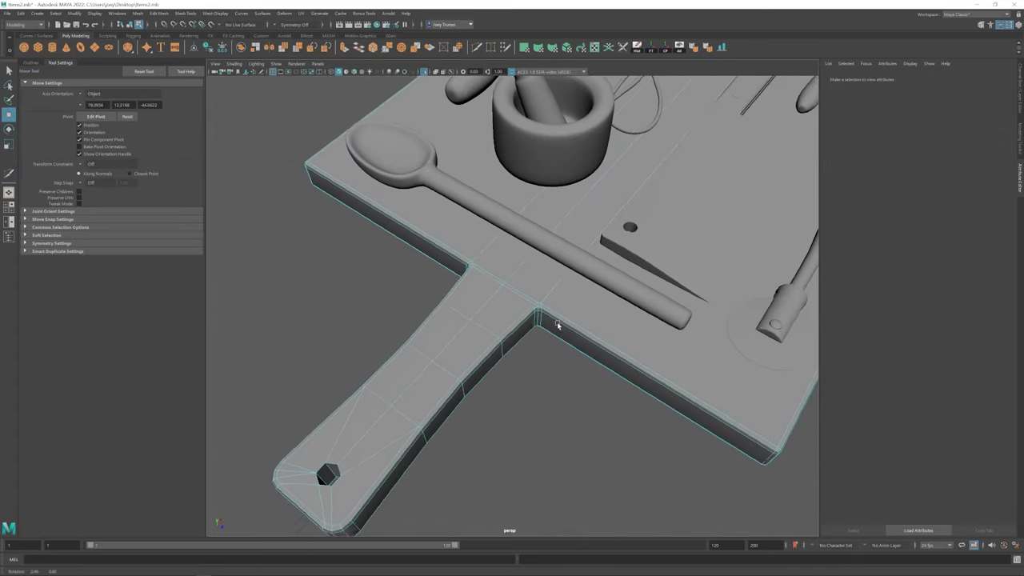
pyautogui.keyDown('alt'); pyautogui.moveTo(555, 325); pyautogui.dragTo(592, 247); pyautogui.keyUp('alt')
pyautogui.scroll(6, 506, 374)
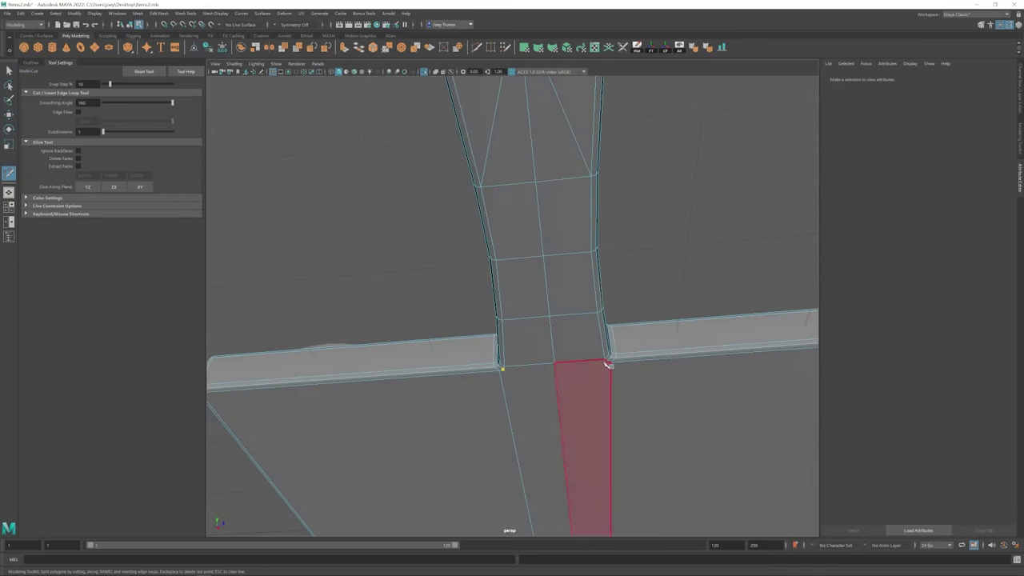
pyautogui.press('w')
pyautogui.scroll(-5, 486, 367)
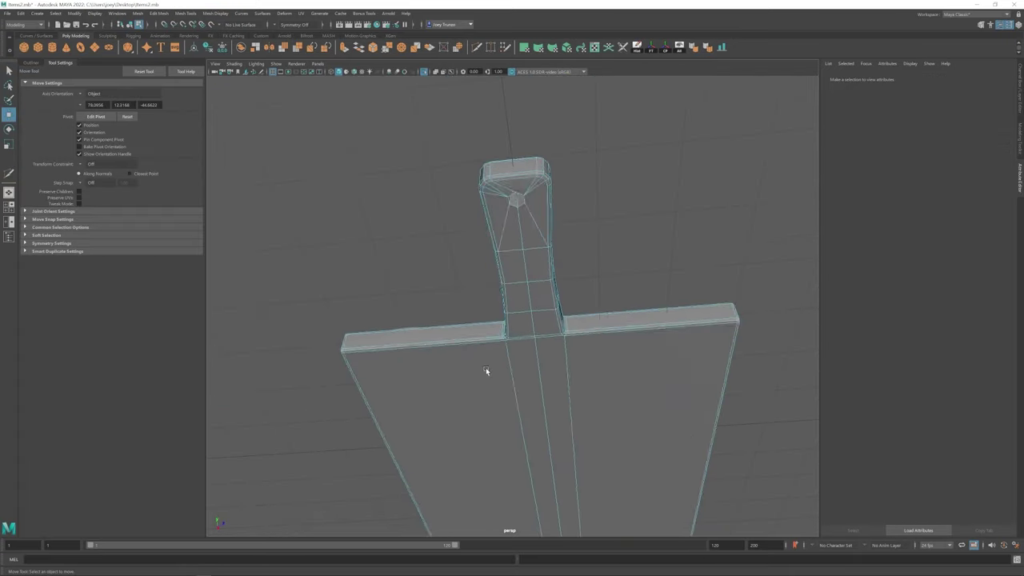
pyautogui.keyDown('alt'); pyautogui.moveTo(486, 368); pyautogui.dragTo(667, 381); pyautogui.keyUp('alt')
pyautogui.scroll(5, 589, 297)
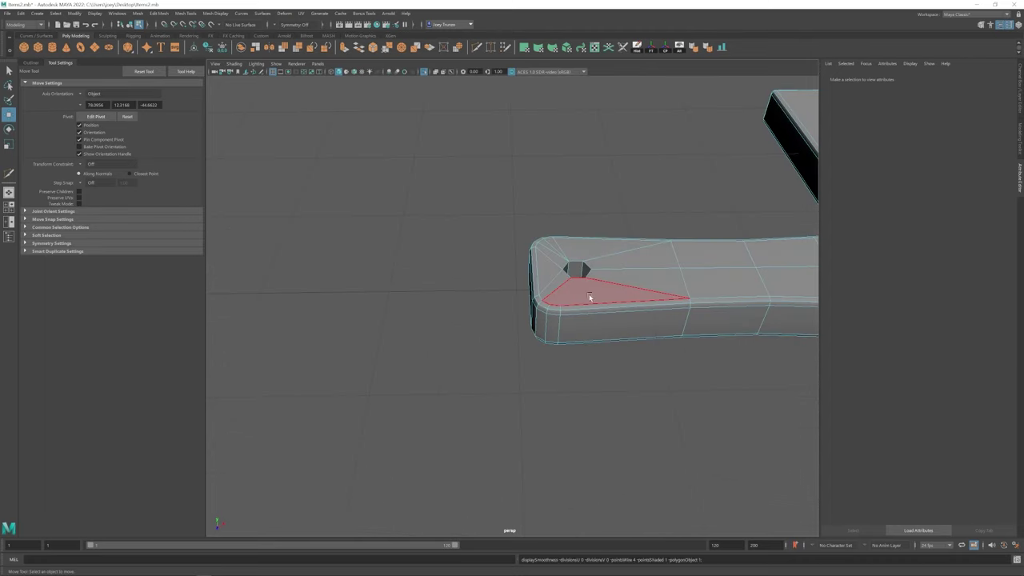
pyautogui.click(589, 294)
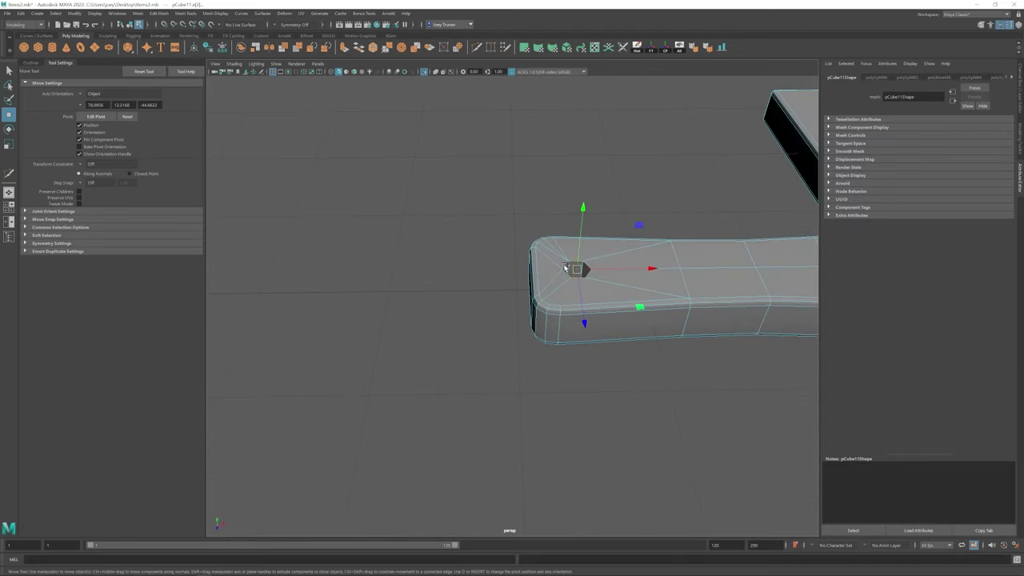
pyautogui.keyDown('alt'); pyautogui.moveTo(589, 294); pyautogui.dragTo(592, 257); pyautogui.keyUp('alt')
pyautogui.keyDown('shift'); pyautogui.moveTo(561, 288); pyautogui.dragTo(552, 320, button='right'); pyautogui.keyUp('shift')
pyautogui.click(159, 13)
pyautogui.click(167, 41)
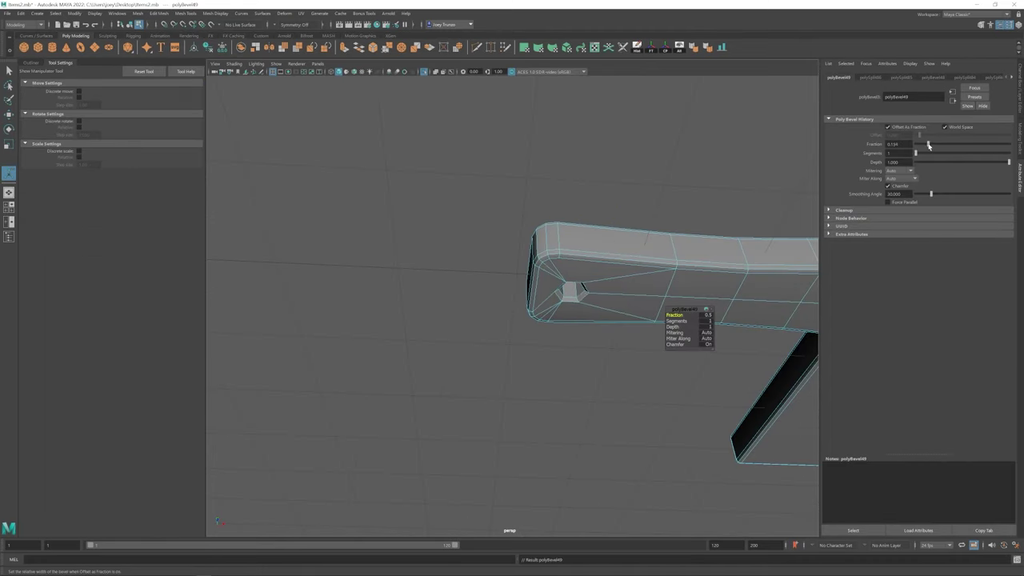
pyautogui.press('w')
# - Orbit out from the hexagonal hole to view the whole board with its utensils
pyautogui.keyDown('alt'); pyautogui.moveTo(603, 276); pyautogui.dragTo(571, 305); pyautogui.keyUp('alt')
pyautogui.scroll(2, 572, 304)
pyautogui.keyDown('shift'); pyautogui.moveTo(571, 304); pyautogui.dragTo(556, 296, button='right'); pyautogui.keyUp('shift')
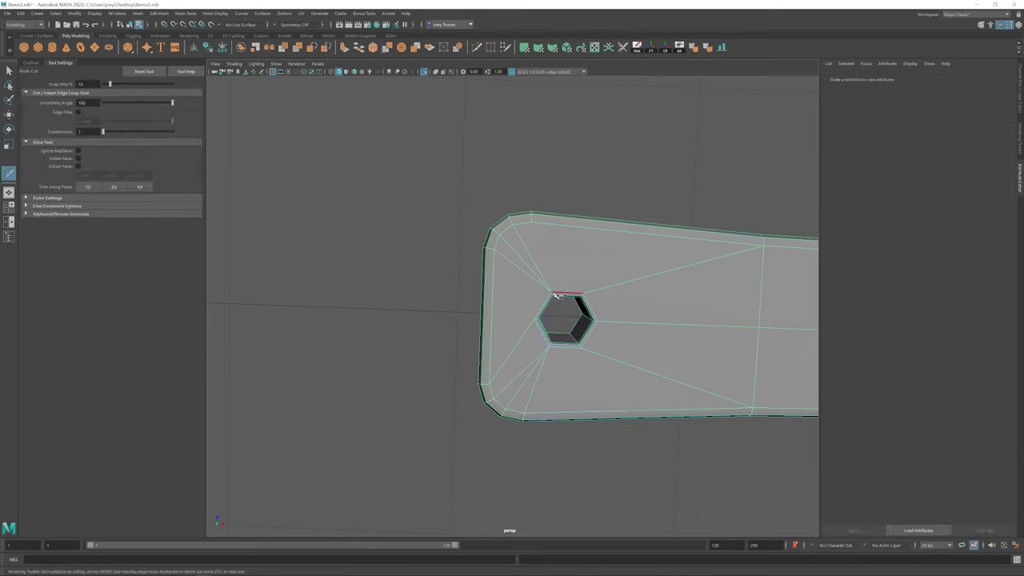
pyautogui.press('w')
pyautogui.scroll(-6, 569, 265)
pyautogui.keyDown('alt'); pyautogui.moveTo(569, 265); pyautogui.dragTo(457, 384); pyautogui.keyUp('alt')
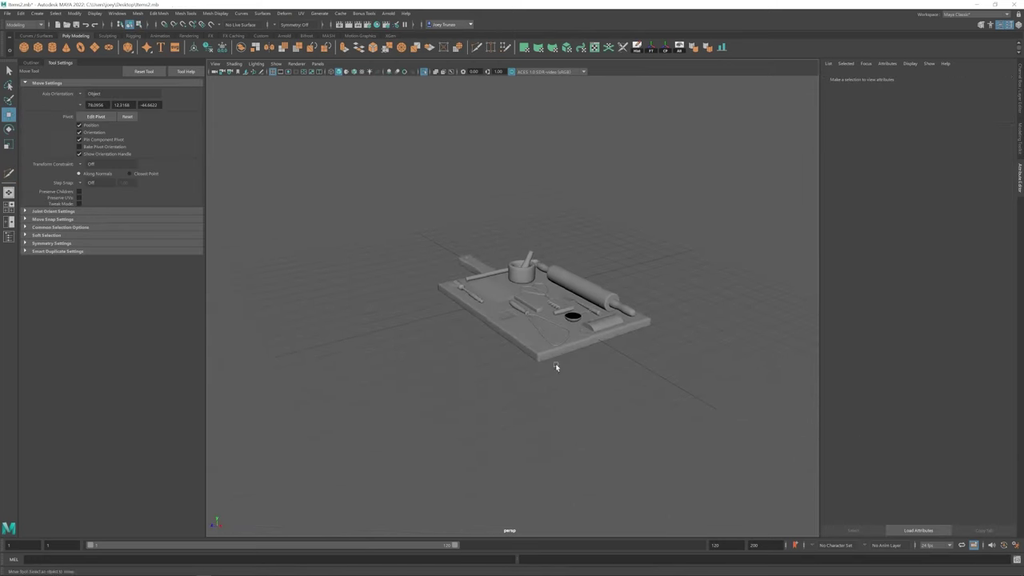
pyautogui.keyDown('alt'); pyautogui.moveTo(556, 361); pyautogui.dragTo(550, 406); pyautogui.keyUp('alt')
pyautogui.scroll(2, 550, 406)
# - Check the cutting board in the front wireframe view, then in shaded perspective
pyautogui.click(550, 407)
pyautogui.press('space')
pyautogui.press('space')
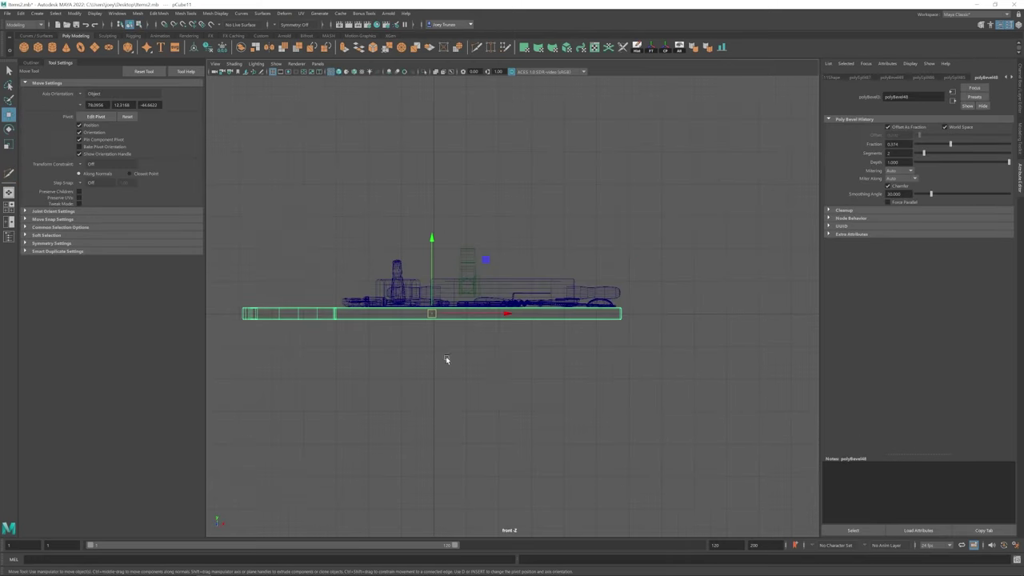
pyautogui.moveTo(233, 401); pyautogui.dragTo(764, 342)
pyautogui.press('space')
pyautogui.press('space')
pyautogui.keyDown('alt'); pyautogui.moveTo(560, 320); pyautogui.dragTo(649, 292); pyautogui.keyUp('alt')
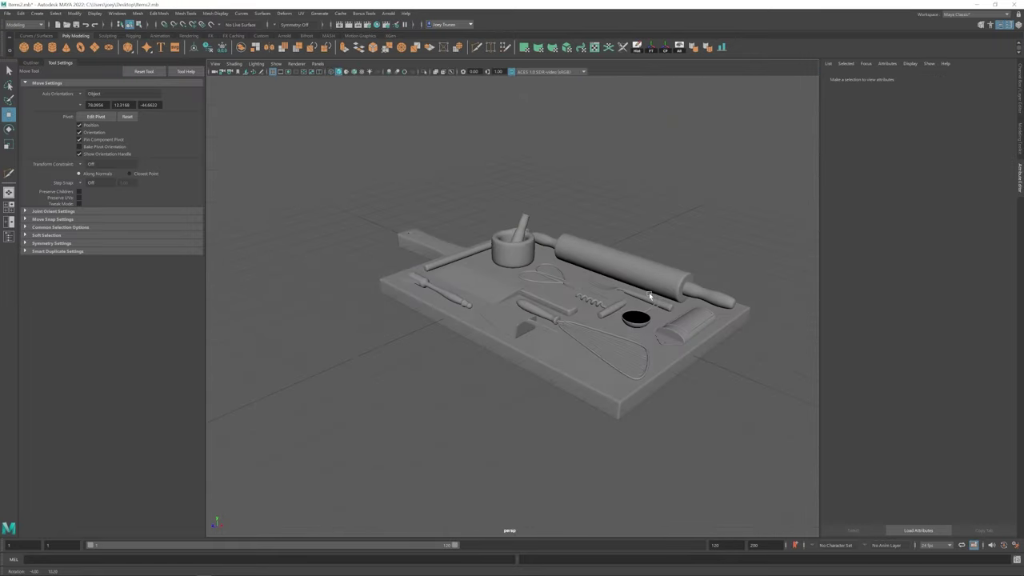
pyautogui.scroll(2, 473, 325)
pyautogui.keyDown('alt'); pyautogui.moveTo(473, 325); pyautogui.dragTo(504, 229); pyautogui.keyUp('alt')
# - Select and frame the rolling-pin handle, then bevel its edges
pyautogui.click(505, 289)
pyautogui.scroll(5, 504, 229)
pyautogui.click(501, 354)
pyautogui.scroll(-4, 501, 354)
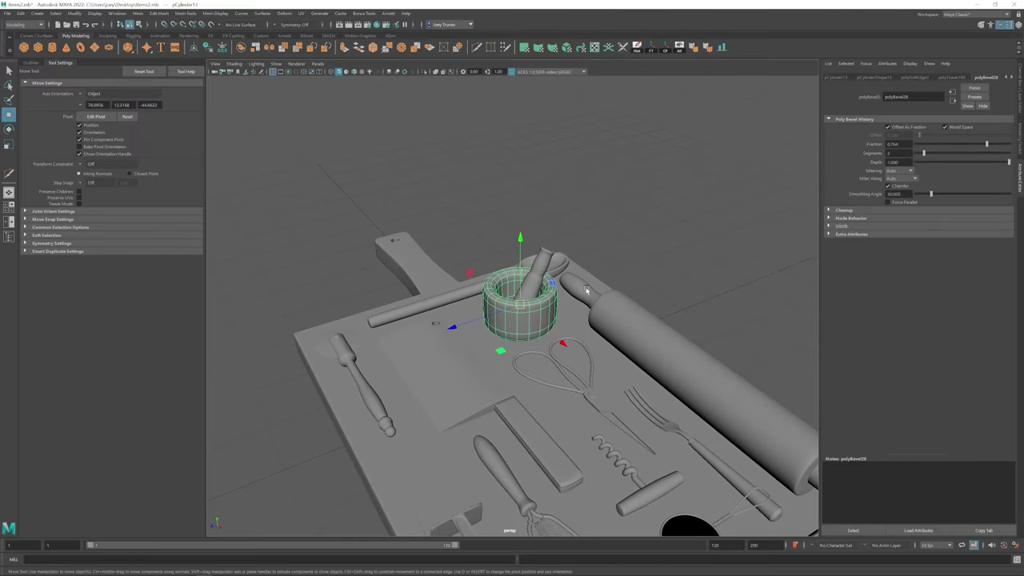
pyautogui.keyDown('alt'); pyautogui.moveTo(501, 354); pyautogui.dragTo(682, 312); pyautogui.keyUp('alt')
pyautogui.click(662, 340)
pyautogui.press('f')
pyautogui.hotkey('ctrl', 'b')
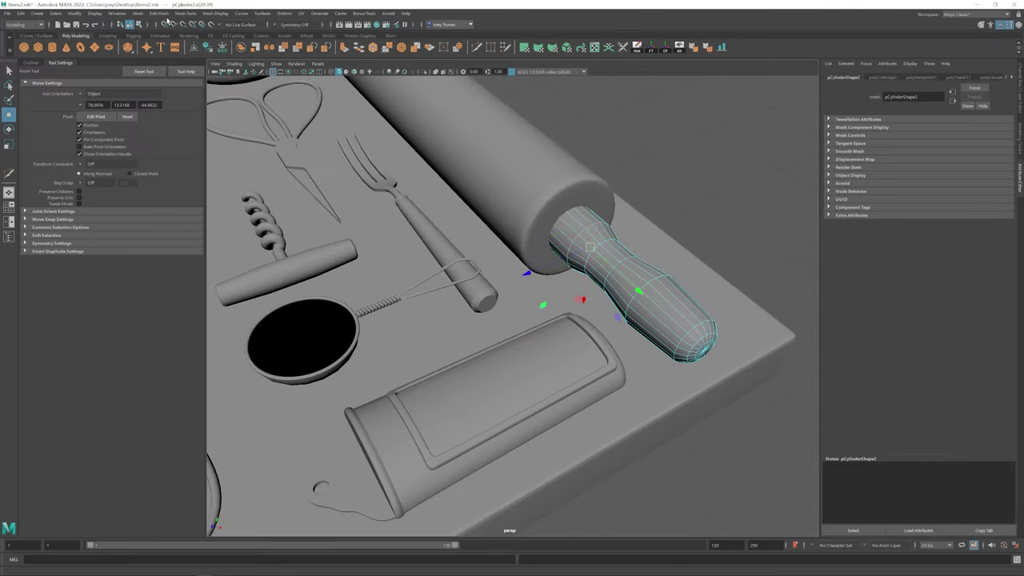
# - Extrude the rolling-pin cylinder's rim edge loop twice, scaling the extruded rim
pyautogui.rightClick(608, 248)
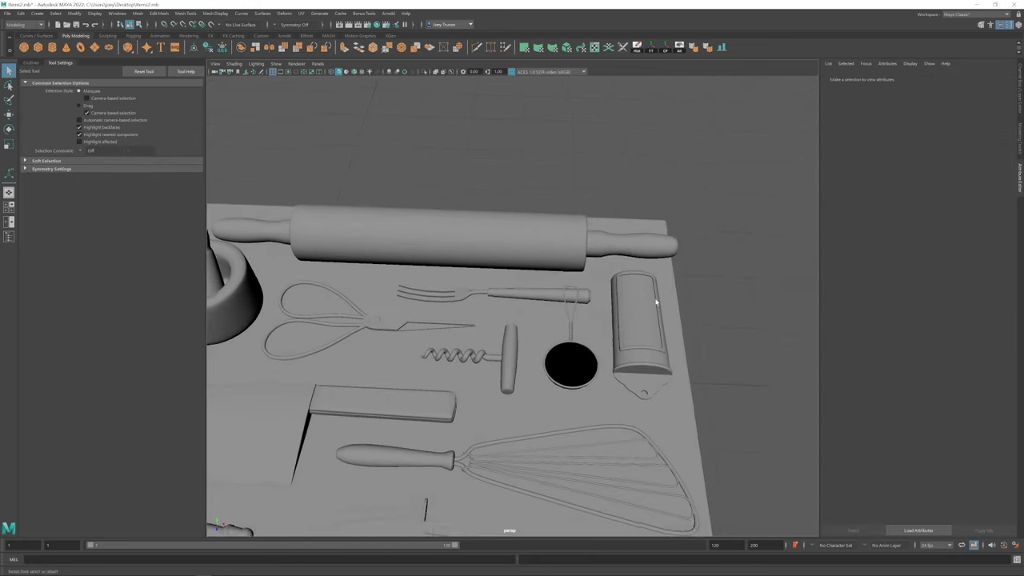
pyautogui.keyDown('alt'); pyautogui.moveTo(659, 293); pyautogui.dragTo(518, 324); pyautogui.keyUp('alt')
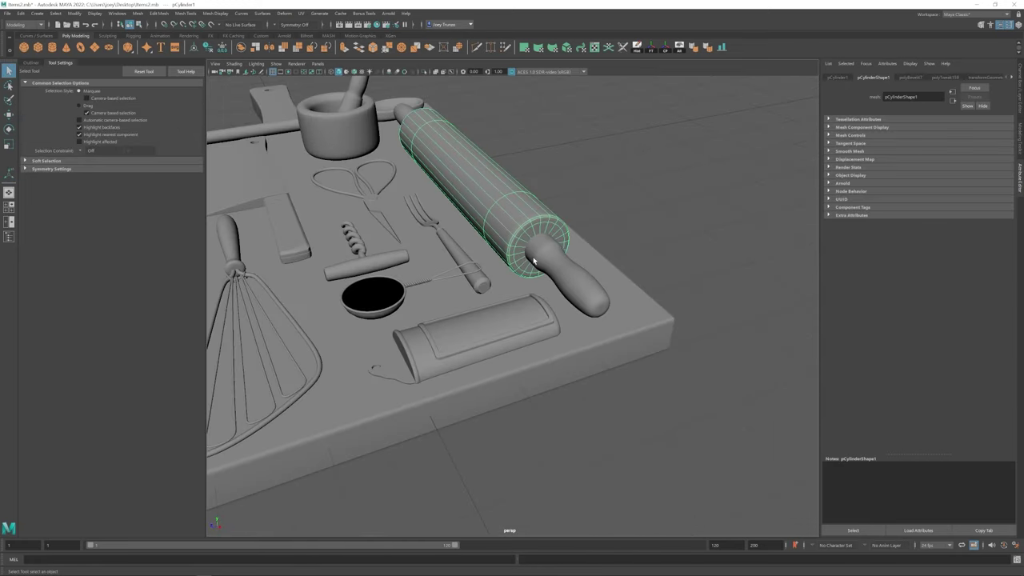
pyautogui.rightClick(516, 236)
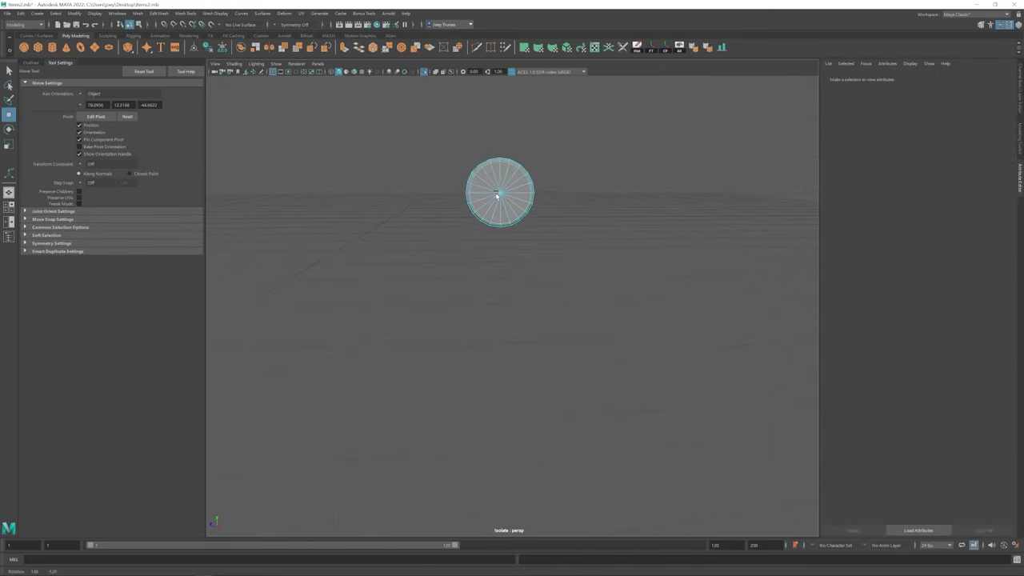
pyautogui.press('space')
pyautogui.scroll(5, 648, 222)
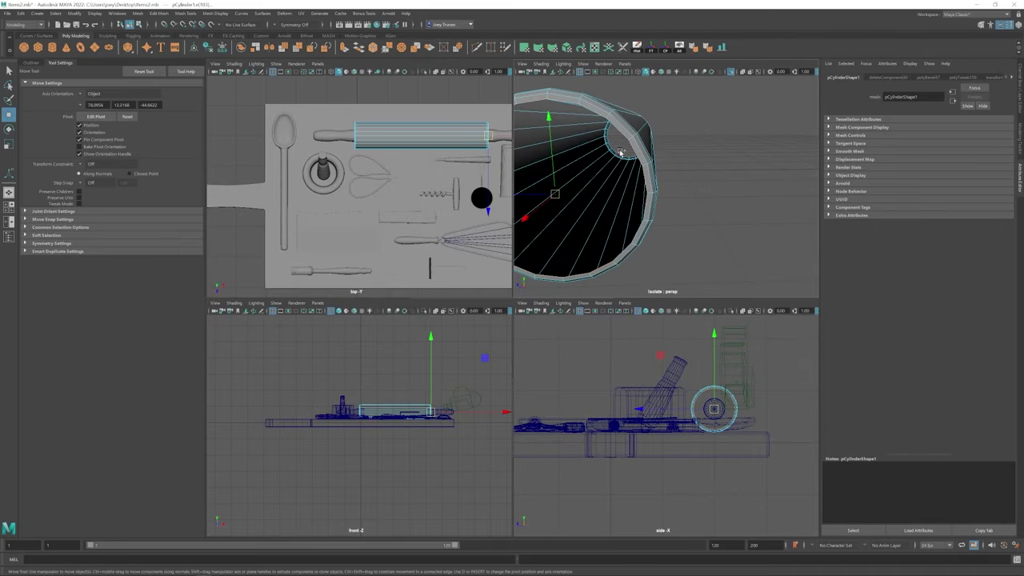
pyautogui.doubleClick(620, 152)
pyautogui.hotkey('ctrl', 'e')
pyautogui.press('r')
pyautogui.press('space')
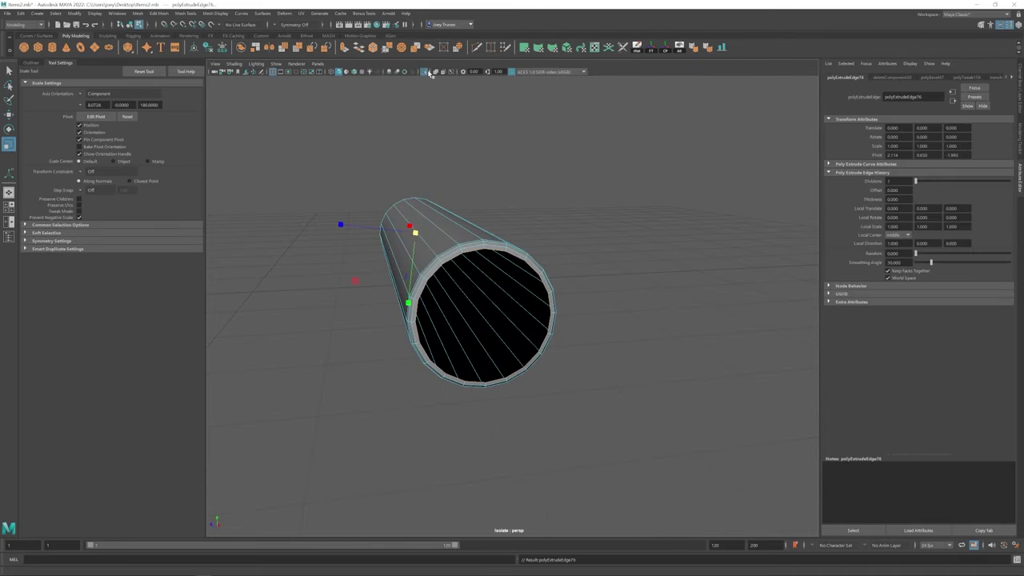
pyautogui.click(427, 72)
pyautogui.hotkey('ctrl', 'e')
# - Bevel the rolling pin's end edges
pyautogui.keyDown('alt'); pyautogui.moveTo(395, 236); pyautogui.dragTo(359, 228); pyautogui.keyUp('alt')
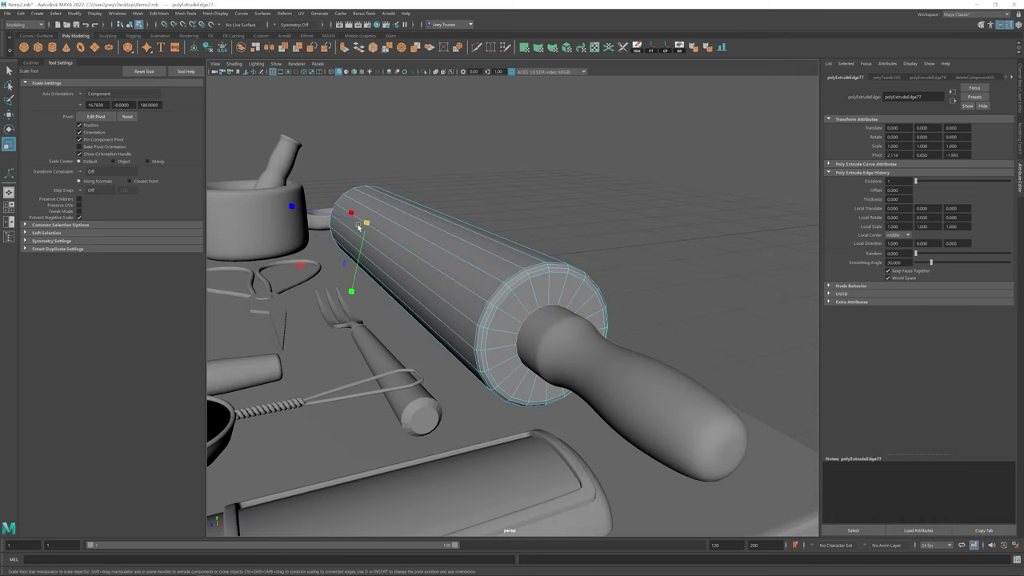
pyautogui.press('w')
pyautogui.keyDown('alt'); pyautogui.moveTo(450, 278); pyautogui.dragTo(591, 327); pyautogui.keyUp('alt')
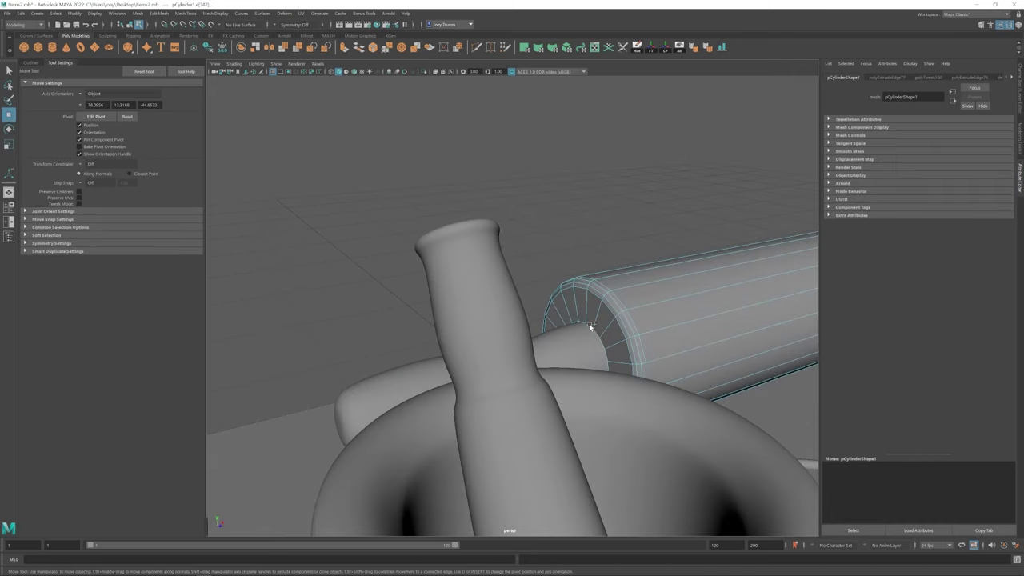
pyautogui.click(162, 41)
pyautogui.press('w')
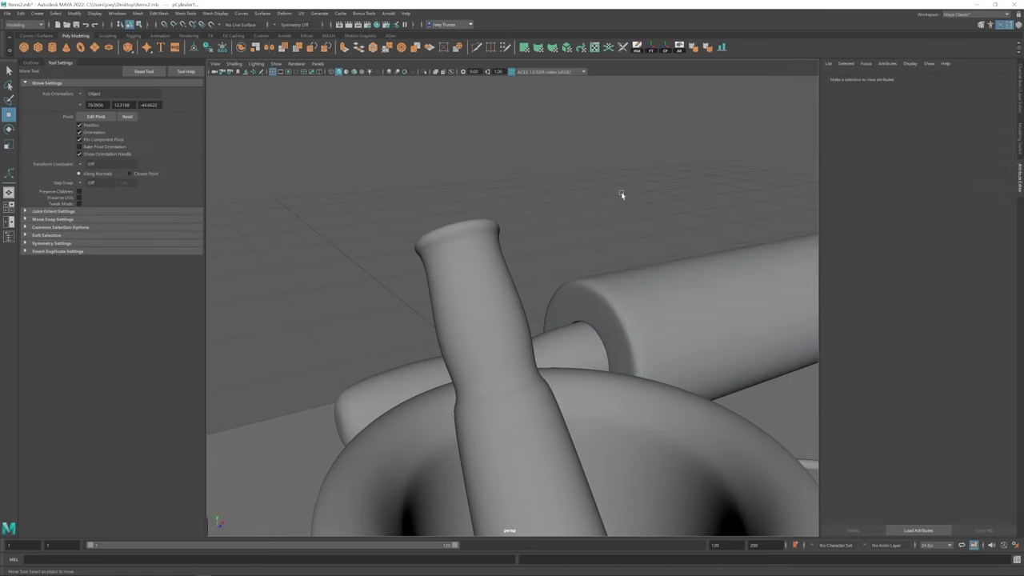
pyautogui.scroll(-5, 632, 294)
# - Reselect and frame the rolling-pin handle, switching between rotate and move tools
pyautogui.click(549, 389)
pyautogui.press('f')
pyautogui.scroll(-5, 557, 253)
pyautogui.keyDown('alt'); pyautogui.moveTo(558, 253); pyautogui.dragTo(624, 280); pyautogui.keyUp('alt')
pyautogui.press('e')
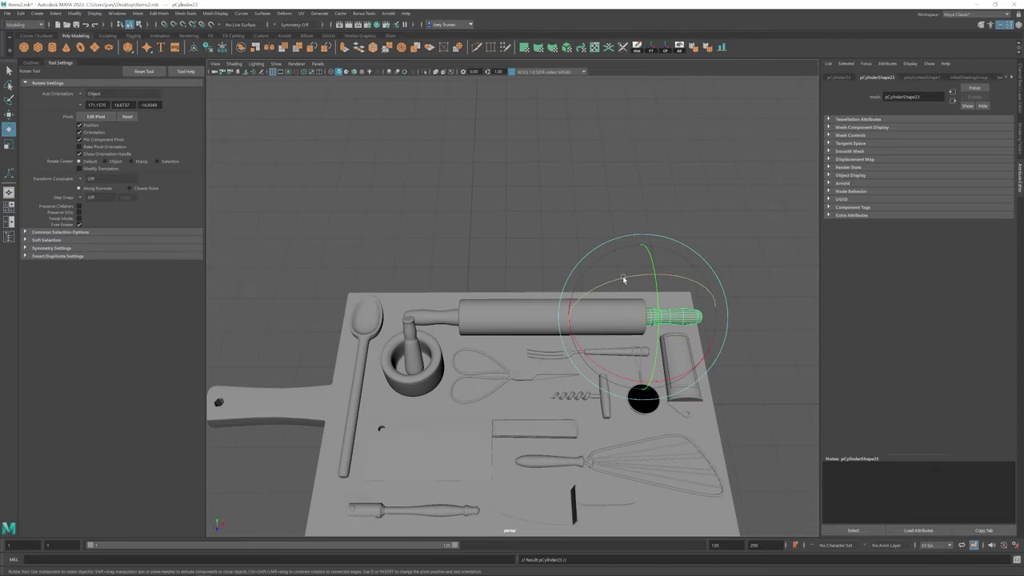
pyautogui.press('w')
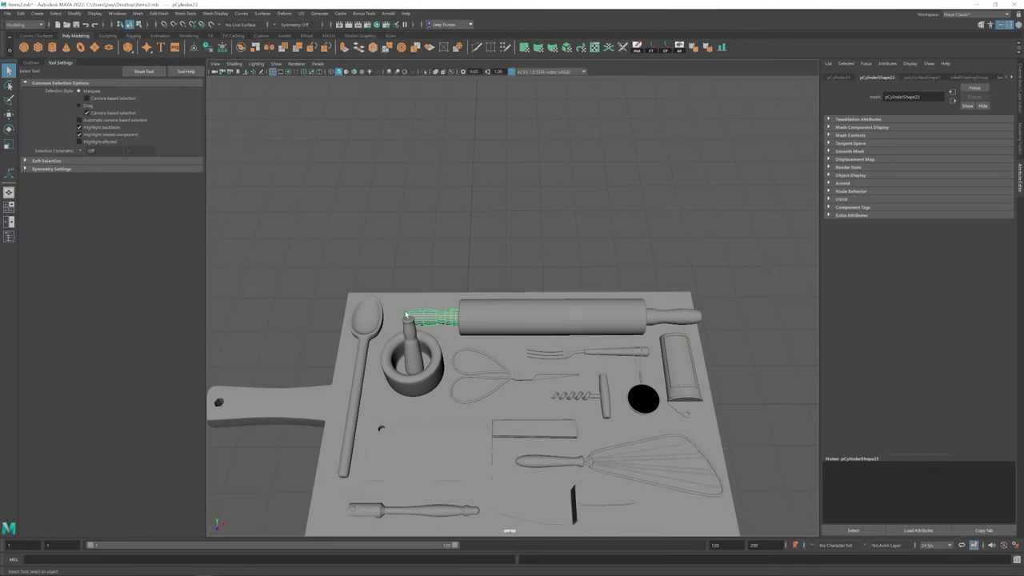
pyautogui.keyDown('alt'); pyautogui.moveTo(464, 352); pyautogui.dragTo(639, 340); pyautogui.keyUp('alt')
# - Check the rolling pin and the board from an oblique angle
pyautogui.click(530, 287)
pyautogui.scroll(5, 566, 361)
pyautogui.click(533, 356)
pyautogui.keyDown('alt'); pyautogui.moveTo(566, 361); pyautogui.dragTo(622, 224); pyautogui.keyUp('alt')
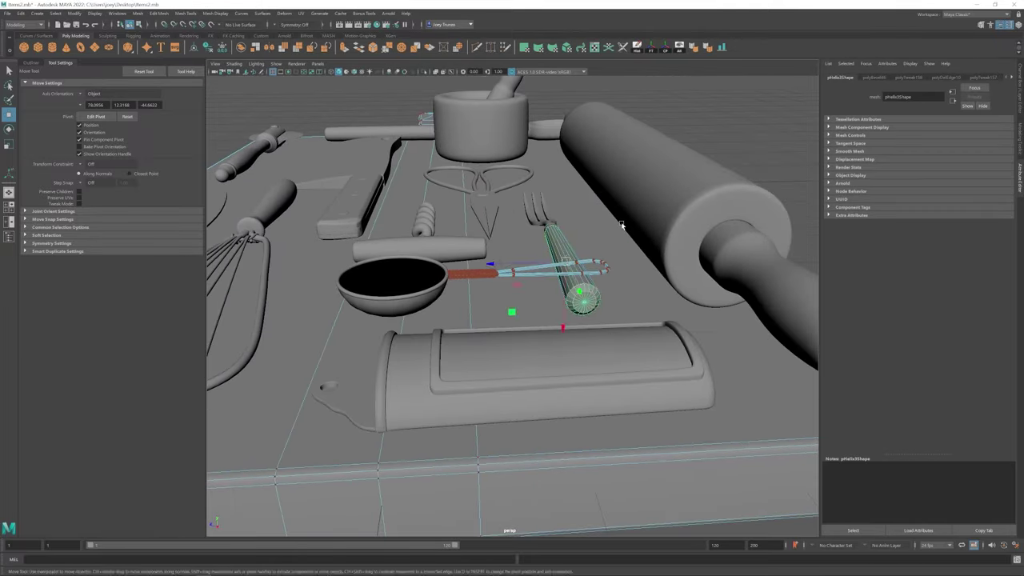
pyautogui.click(622, 224)
pyautogui.scroll(-5, 622, 225)
pyautogui.scroll(4, 449, 334)
# - Select the strainer together with the fork handle
pyautogui.click(449, 334)
pyautogui.press('q')
pyautogui.keyDown('shift'); pyautogui.click(529, 284); pyautogui.keyUp('shift')
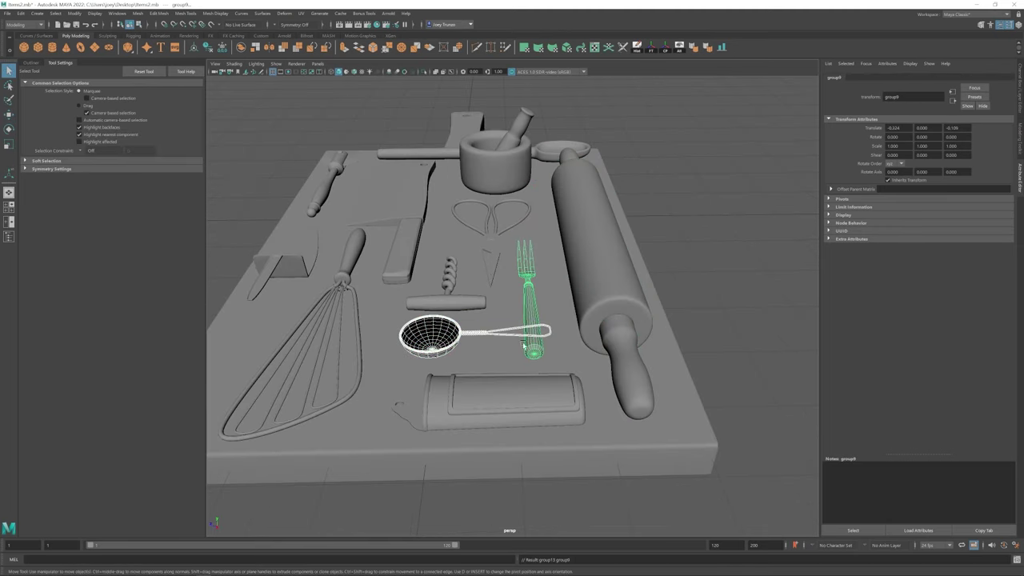
pyautogui.press('w')
pyautogui.scroll(-5, 524, 345)
pyautogui.keyDown('alt'); pyautogui.moveTo(524, 345); pyautogui.dragTo(549, 308); pyautogui.keyUp('alt')
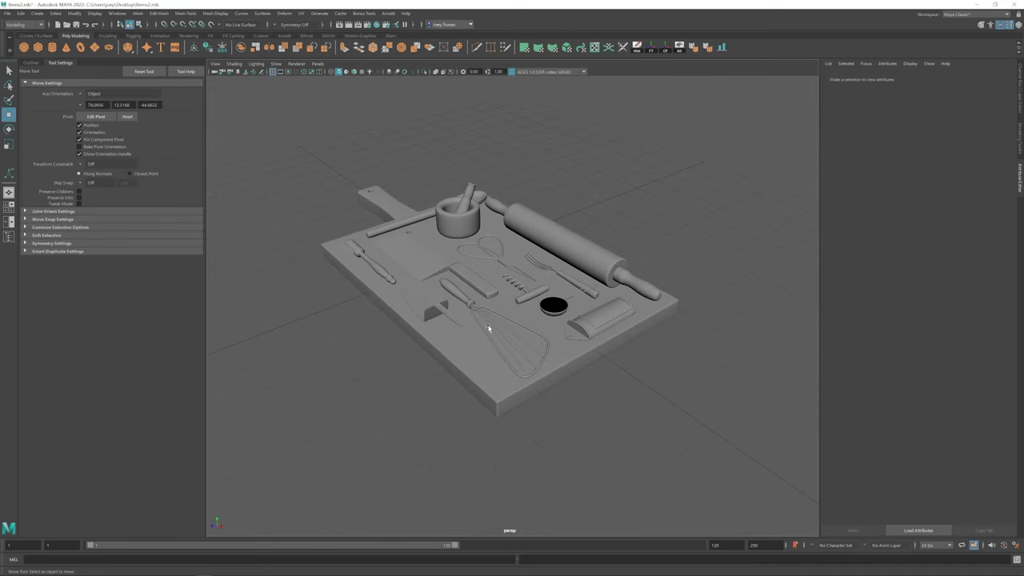
# - Slide the knife further along the cutting board
pyautogui.click(428, 264)
pyautogui.keyDown('alt'); pyautogui.moveTo(433, 273); pyautogui.dragTo(416, 320); pyautogui.keyUp('alt')
pyautogui.moveTo(400, 274); pyautogui.dragTo(386, 274)
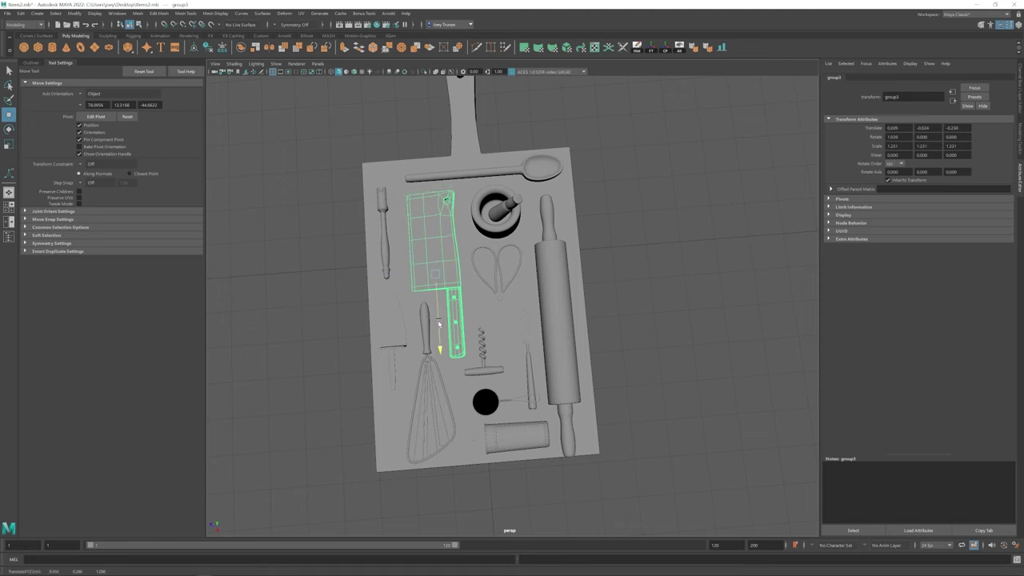
pyautogui.keyDown('alt'); pyautogui.moveTo(439, 324); pyautogui.dragTo(496, 276); pyautogui.keyUp('alt')
pyautogui.click(512, 264)
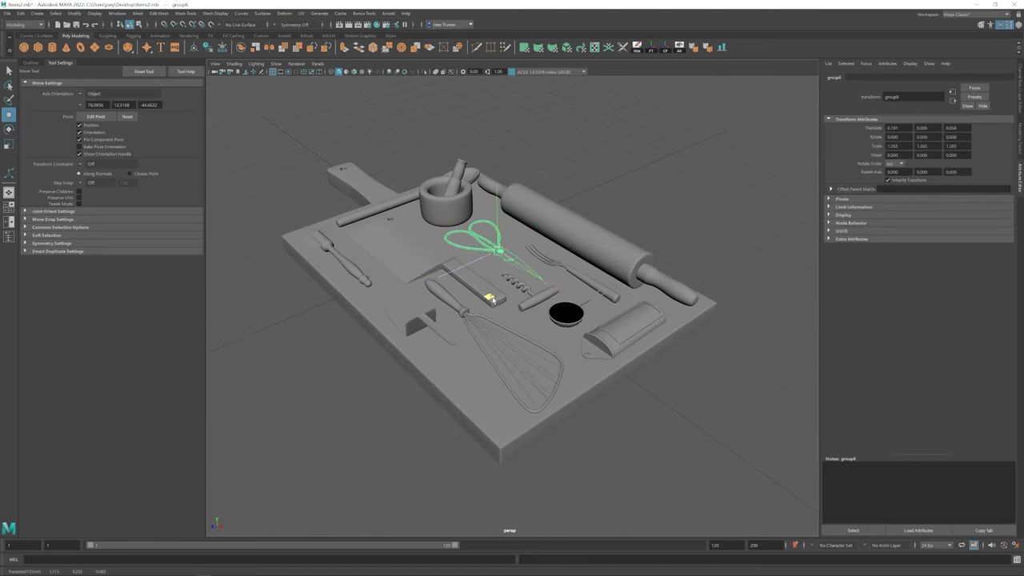
# - Turn the view to the board's handle and place the first EP Curve point beside it
pyautogui.press('f')
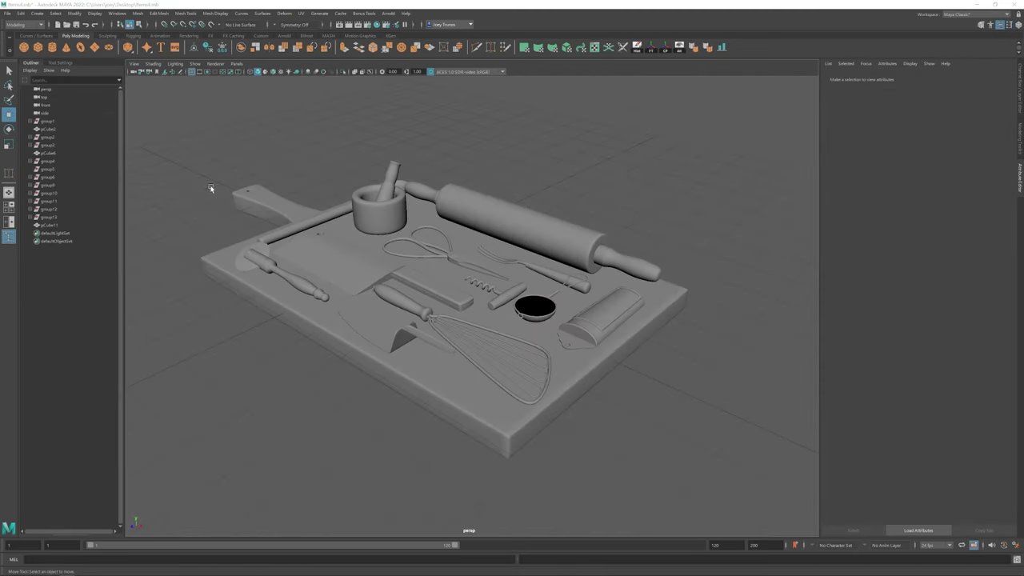
pyautogui.keyDown('alt'); pyautogui.moveTo(211, 189); pyautogui.dragTo(411, 350); pyautogui.keyUp('alt')
pyautogui.keyDown('alt'); pyautogui.moveTo(412, 350); pyautogui.dragTo(434, 338, button='right'); pyautogui.keyUp('alt')
pyautogui.click(36, 14)
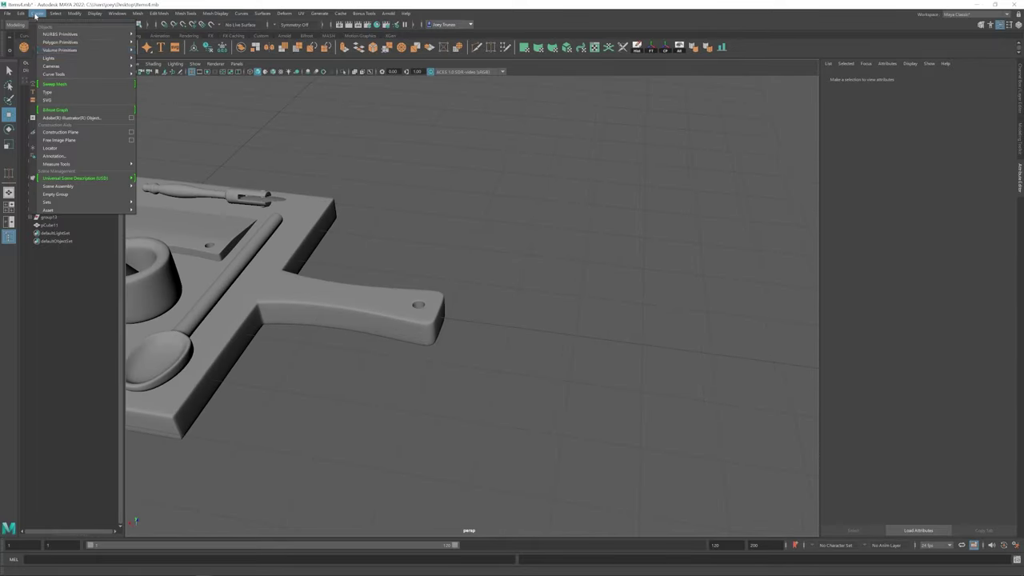
pyautogui.click(158, 82)
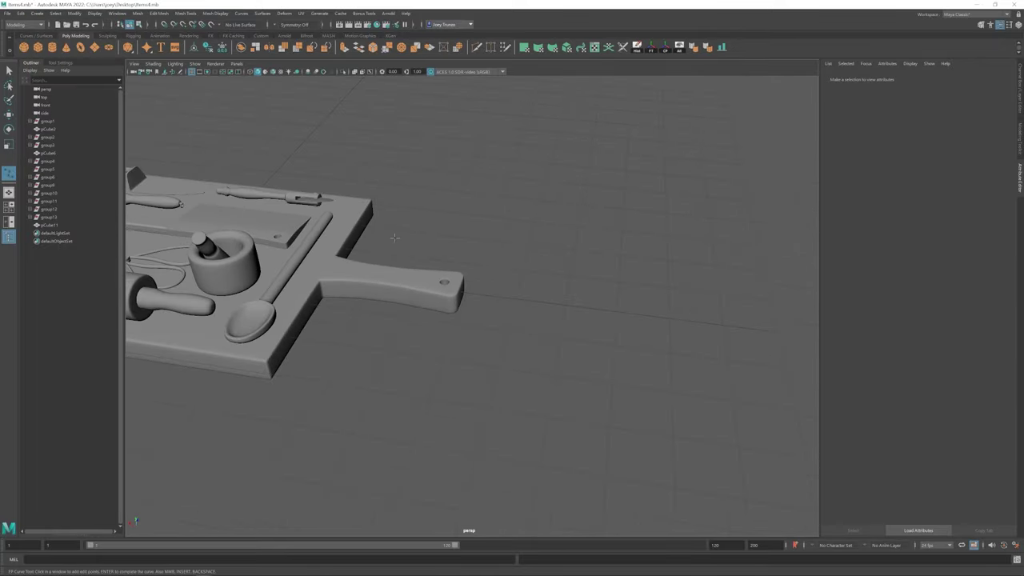
pyautogui.click(437, 355)
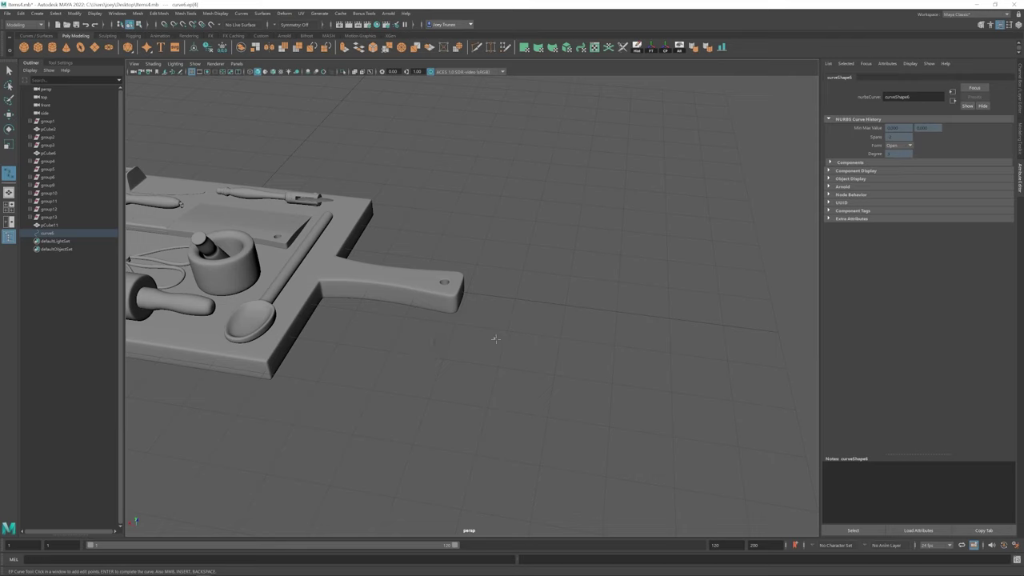
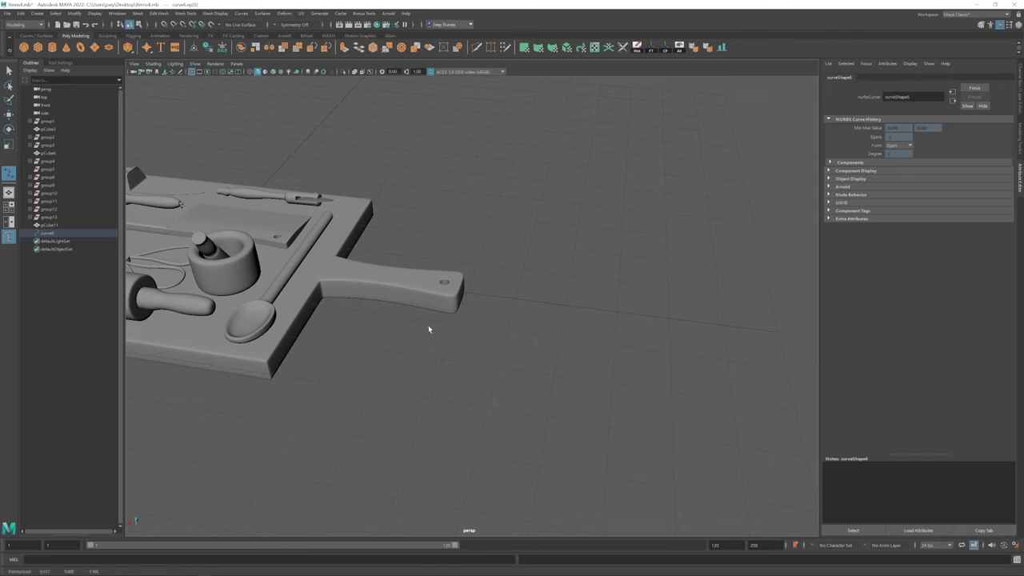
# - Finish the EP curve at the handle and check how it sits from several side views
pyautogui.press('w')
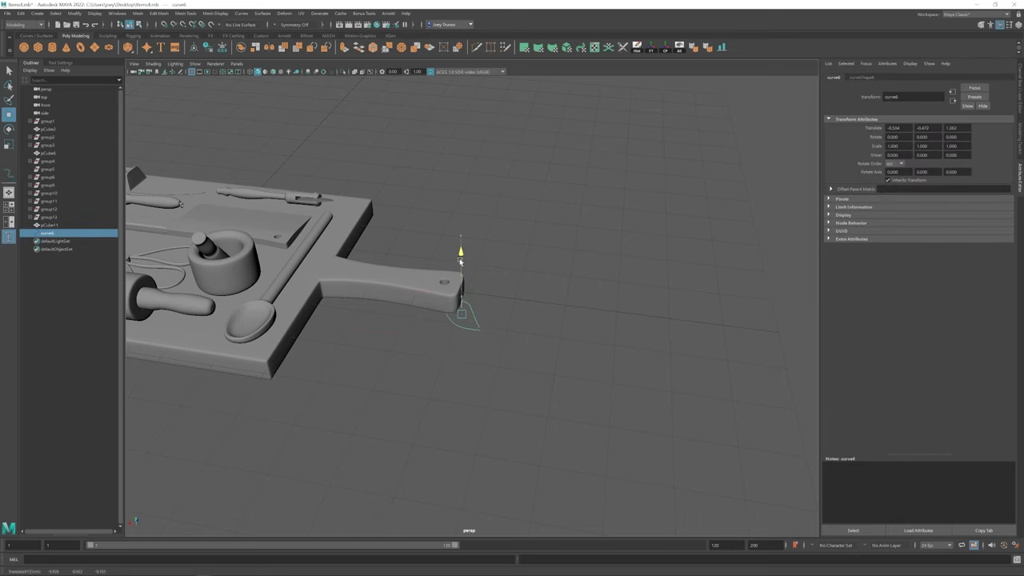
pyautogui.keyDown('alt'); pyautogui.moveTo(460, 261); pyautogui.dragTo(485, 277); pyautogui.keyUp('alt')
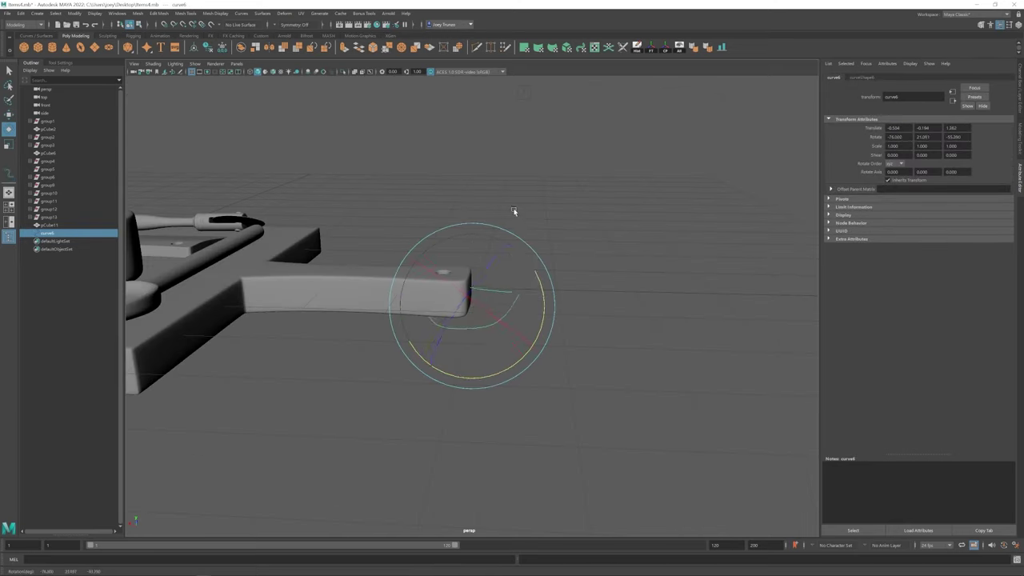
pyautogui.keyDown('alt'); pyautogui.moveTo(514, 211); pyautogui.dragTo(498, 288); pyautogui.keyUp('alt')
pyautogui.click(64, 64)
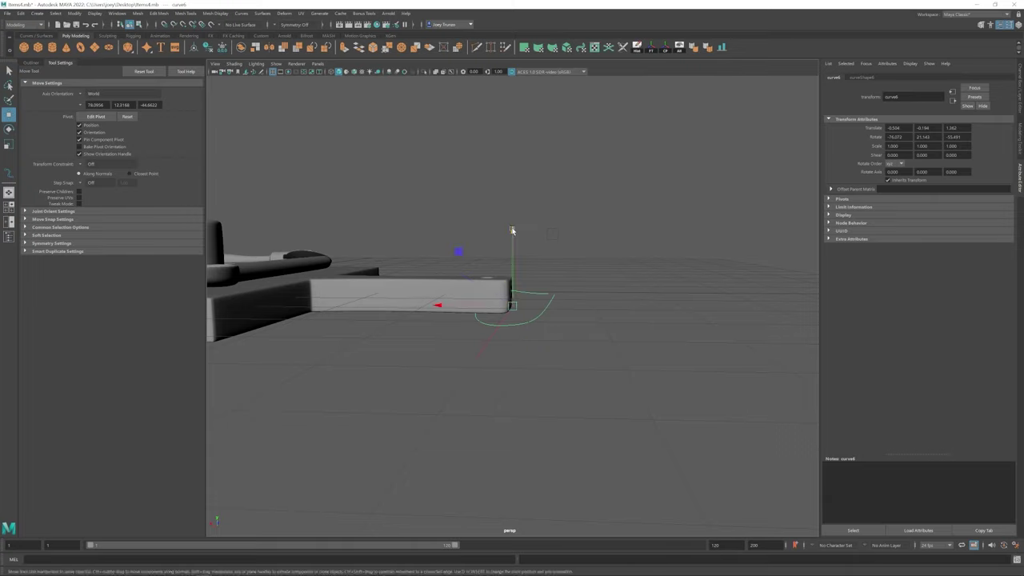
pyautogui.keyDown('alt'); pyautogui.moveTo(515, 230); pyautogui.dragTo(446, 270); pyautogui.keyUp('alt')
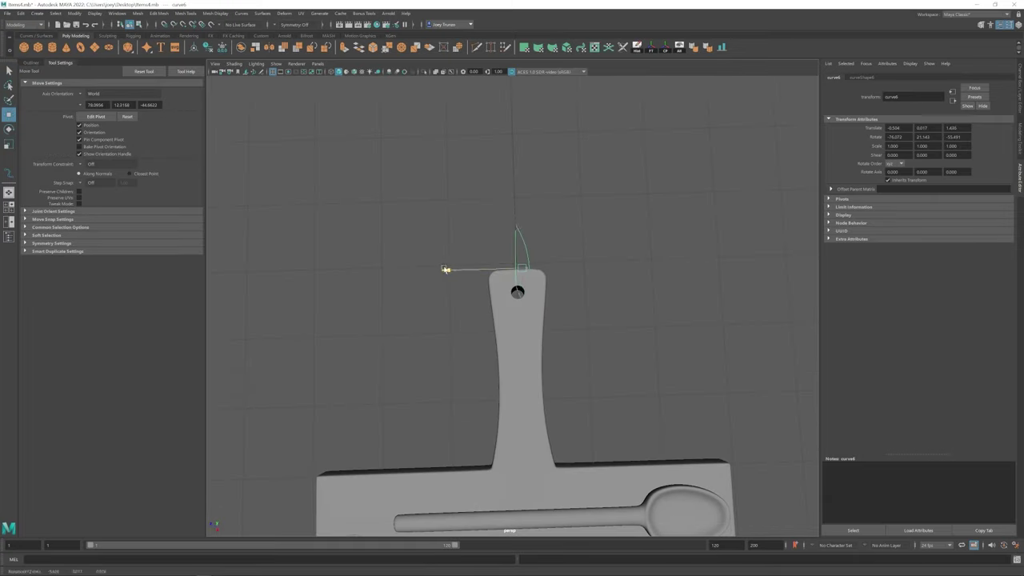
pyautogui.press('e')
pyautogui.click(80, 95)
pyautogui.press('w')
pyautogui.keyDown('alt'); pyautogui.moveTo(528, 270); pyautogui.dragTo(540, 295); pyautogui.keyUp('alt')
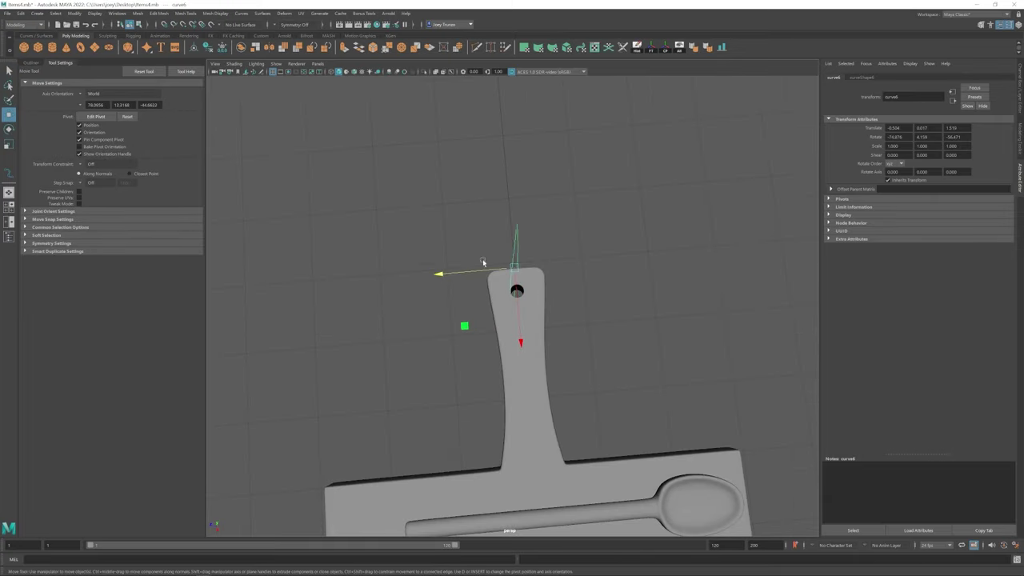
pyautogui.keyDown('alt'); pyautogui.moveTo(484, 262); pyautogui.dragTo(513, 264); pyautogui.keyUp('alt')
# - Move the curve's control points to reshape the loop around the handle end
pyautogui.click(560, 255)
pyautogui.press('F8')
pyautogui.click(510, 252)
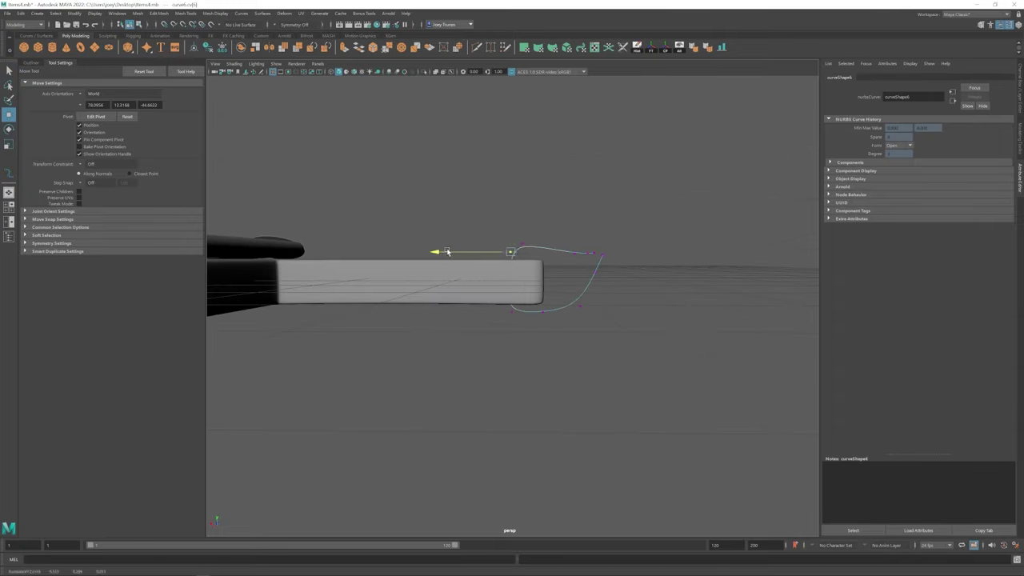
pyautogui.keyDown('alt'); pyautogui.moveTo(448, 252); pyautogui.dragTo(454, 299); pyautogui.keyUp('alt')
pyautogui.press('r')
pyautogui.press('w')
pyautogui.keyDown('alt'); pyautogui.moveTo(516, 192); pyautogui.dragTo(536, 268); pyautogui.keyUp('alt')
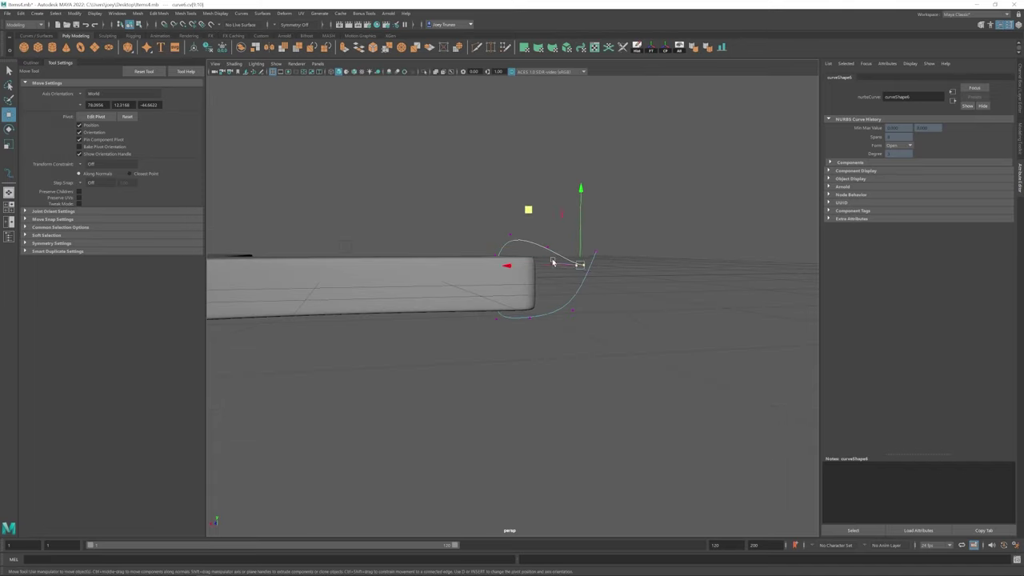
pyautogui.keyDown('alt'); pyautogui.moveTo(575, 270); pyautogui.dragTo(552, 291); pyautogui.keyUp('alt')
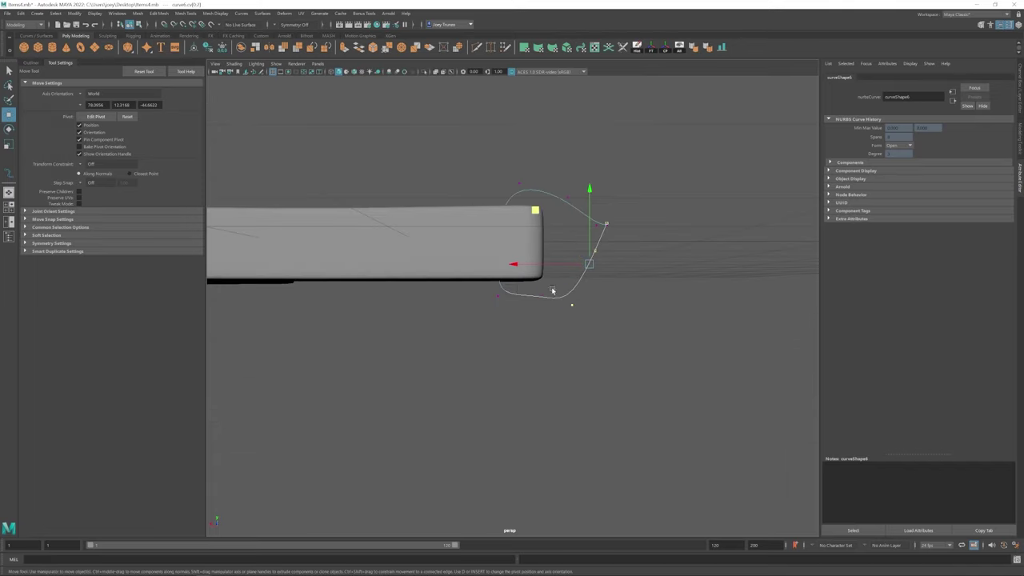
pyautogui.moveTo(492, 278); pyautogui.dragTo(482, 252, button='middle')
pyautogui.keyDown('alt'); pyautogui.moveTo(573, 244); pyautogui.dragTo(472, 315); pyautogui.keyUp('alt')
pyautogui.keyDown('alt'); pyautogui.moveTo(499, 389); pyautogui.dragTo(558, 315); pyautogui.keyUp('alt')
# - Lower the sweep's Scale Profile to 0.029 so the tube becomes a thin cord
pyautogui.click(558, 279)
pyautogui.keyDown('alt'); pyautogui.moveTo(558, 279); pyautogui.dragTo(257, 164); pyautogui.keyUp('alt')
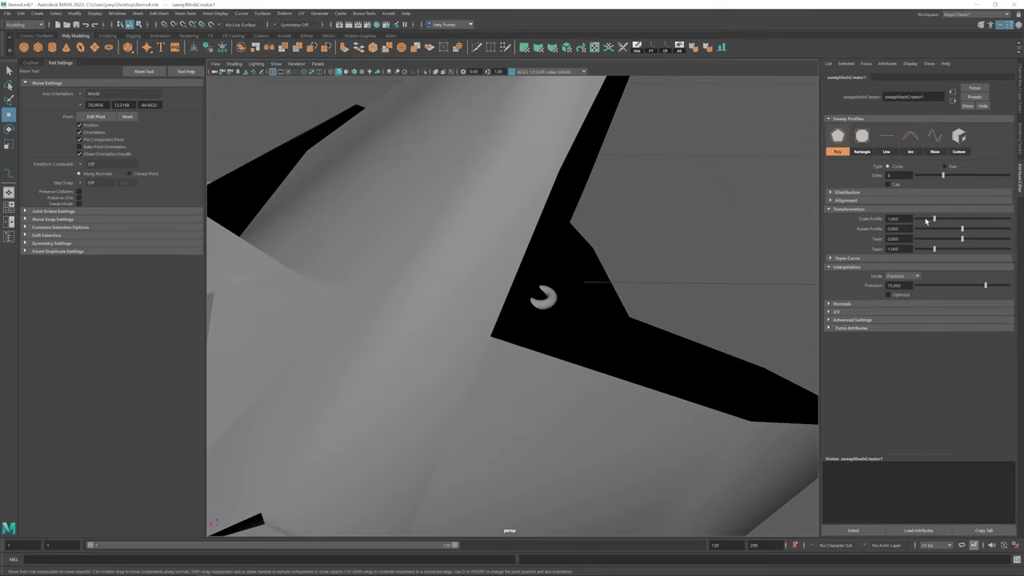
pyautogui.moveTo(926, 221); pyautogui.dragTo(922, 213)
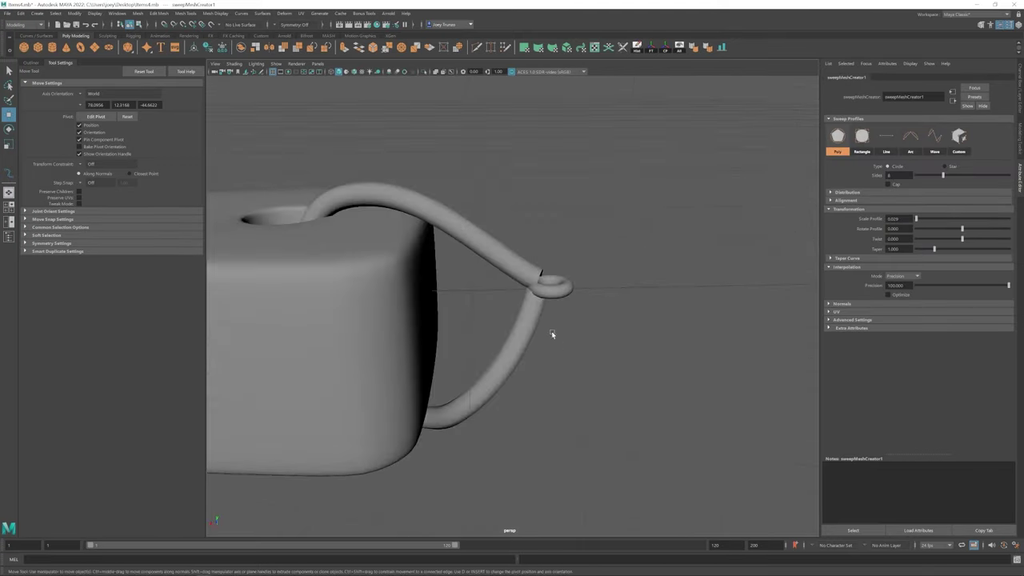
# - Raise the Radius and Section Radius of the torus ring at the cord's end slightly
pyautogui.click(560, 288)
pyautogui.press('r')
pyautogui.moveTo(917, 130); pyautogui.dragTo(919, 130)
pyautogui.moveTo(917, 138); pyautogui.dragTo(918, 138)
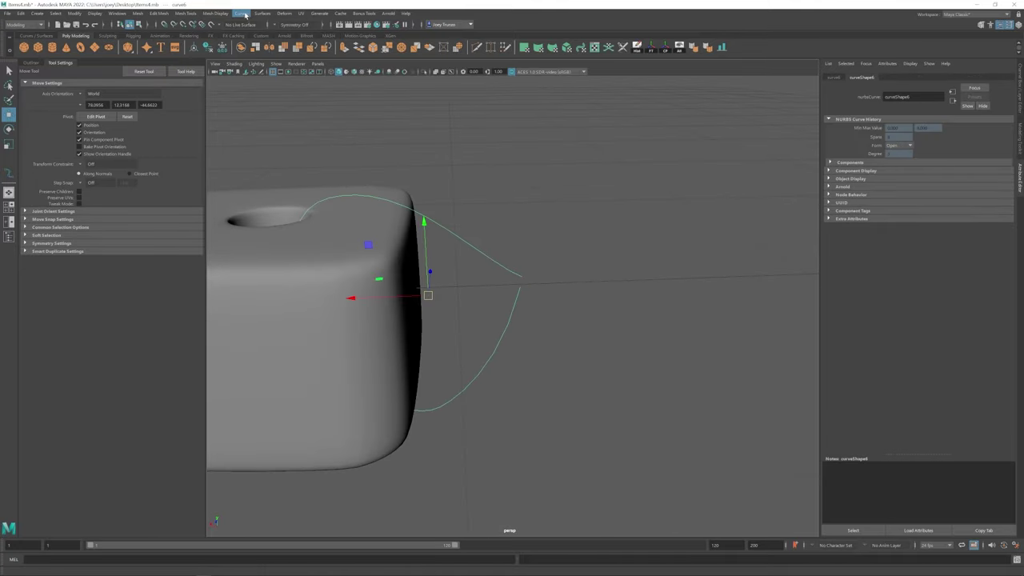
# - Extend the curve with the Add Points Tool and move its CVs into a knotted loop
pyautogui.click(245, 15)
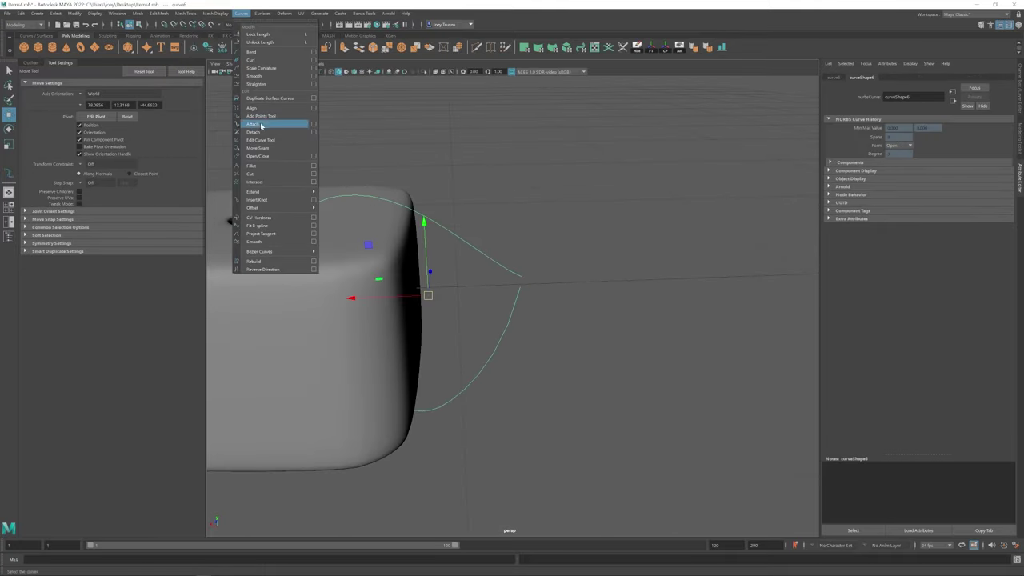
pyautogui.click(263, 124)
pyautogui.click(550, 255)
pyautogui.keyDown('alt'); pyautogui.moveTo(550, 241); pyautogui.dragTo(538, 318); pyautogui.keyUp('alt')
pyautogui.press('w')
pyautogui.keyDown('alt'); pyautogui.moveTo(492, 231); pyautogui.dragTo(635, 303); pyautogui.keyUp('alt')
pyautogui.keyDown('alt'); pyautogui.moveTo(677, 207); pyautogui.dragTo(480, 276); pyautogui.keyUp('alt')
pyautogui.press('w')
pyautogui.keyDown('alt'); pyautogui.moveTo(474, 328); pyautogui.dragTo(551, 365); pyautogui.keyUp('alt')
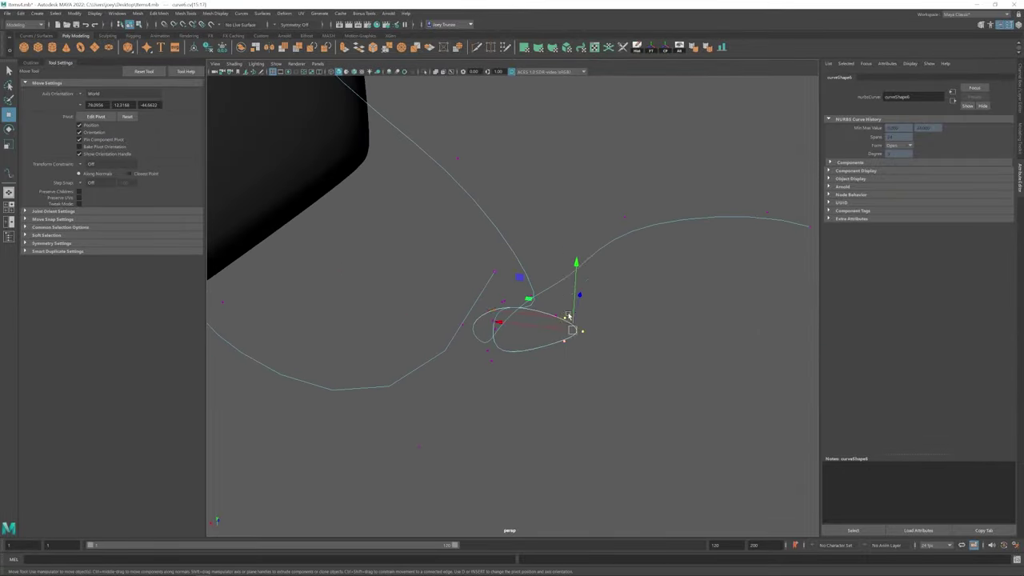
pyautogui.keyDown('alt'); pyautogui.moveTo(567, 317); pyautogui.dragTo(487, 279); pyautogui.keyUp('alt')
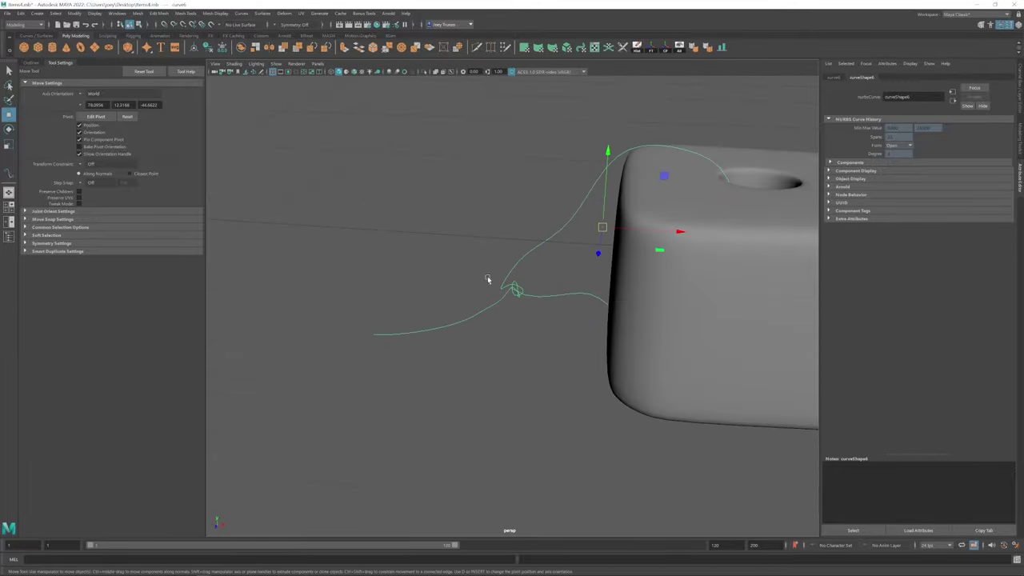
# - Try a Sweep Mesh along the curve, then undo it to keep editing the curve
pyautogui.click(37, 13)
pyautogui.click(64, 80)
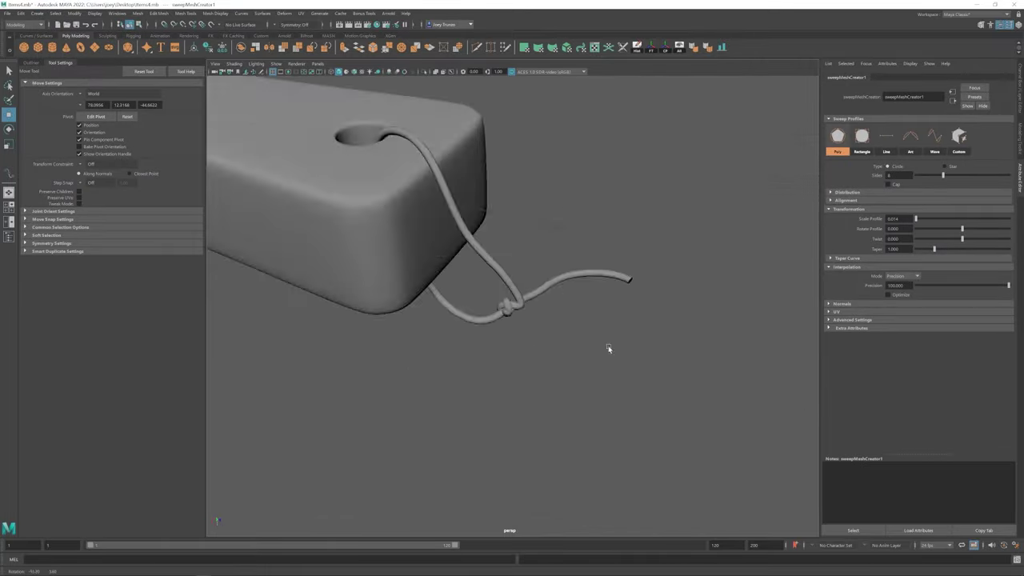
pyautogui.keyDown('alt'); pyautogui.moveTo(606, 347); pyautogui.dragTo(512, 279); pyautogui.keyUp('alt')
pyautogui.hotkey('ctrl', 'z')
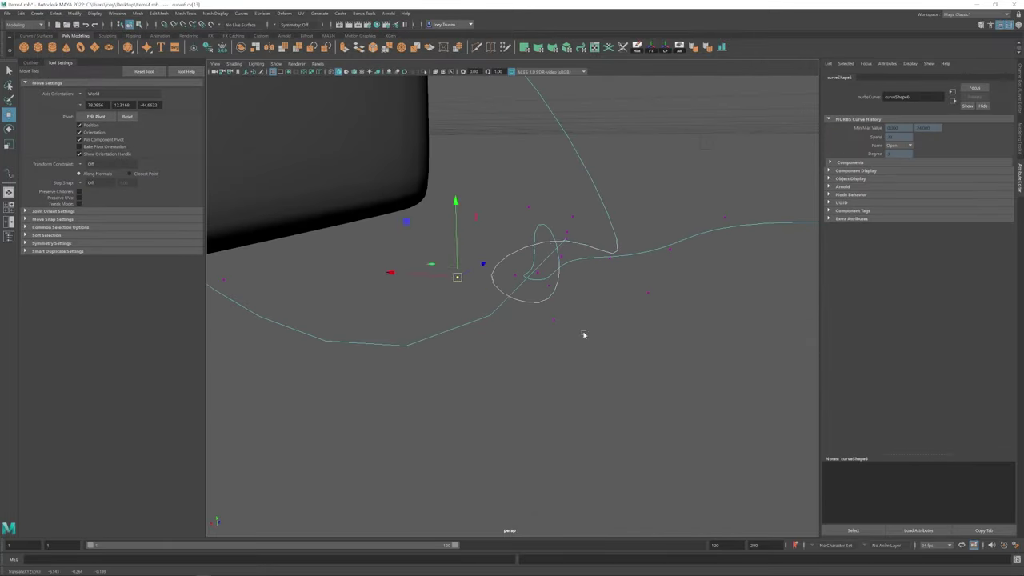
pyautogui.keyDown('alt'); pyautogui.moveTo(583, 334); pyautogui.dragTo(591, 315); pyautogui.keyUp('alt')
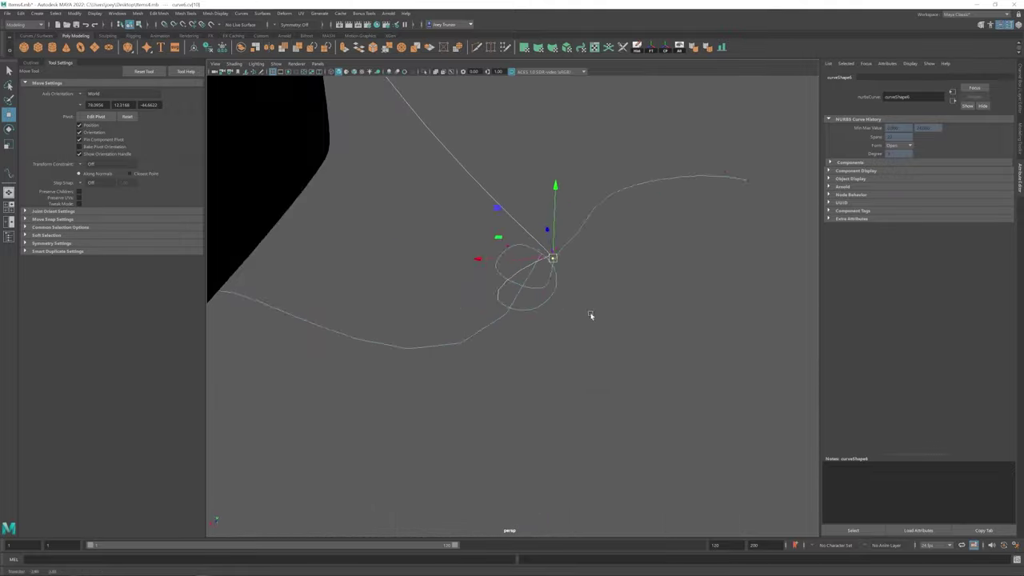
pyautogui.keyDown('alt'); pyautogui.moveTo(560, 258); pyautogui.dragTo(523, 314); pyautogui.keyUp('alt')
pyautogui.click(569, 261)
pyautogui.click(569, 261)
pyautogui.hotkey('ctrl', 'z')
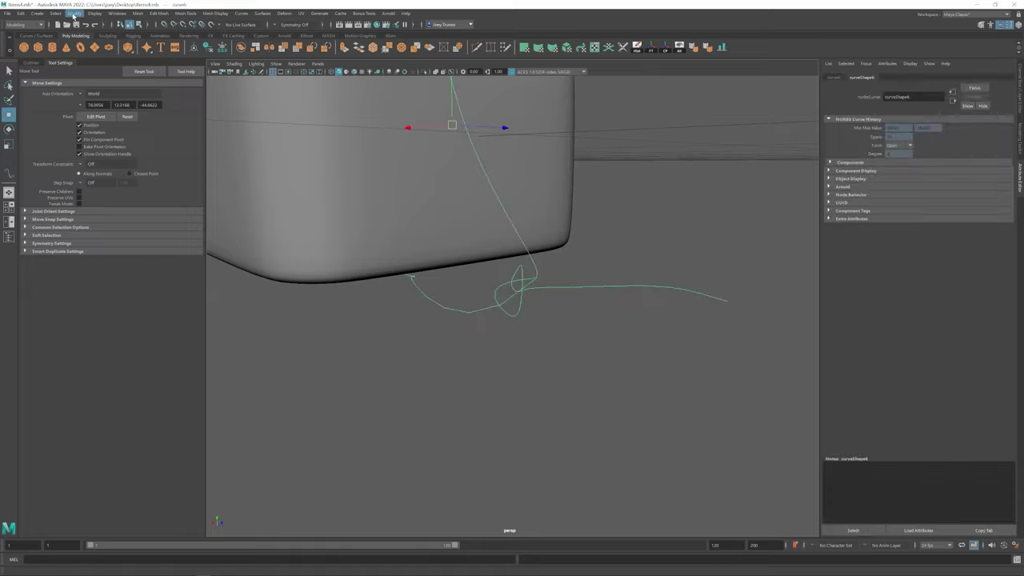
# - Sweep the knotted curve into a thin rope mesh and frame it
pyautogui.click(37, 13)
pyautogui.click(60, 108)
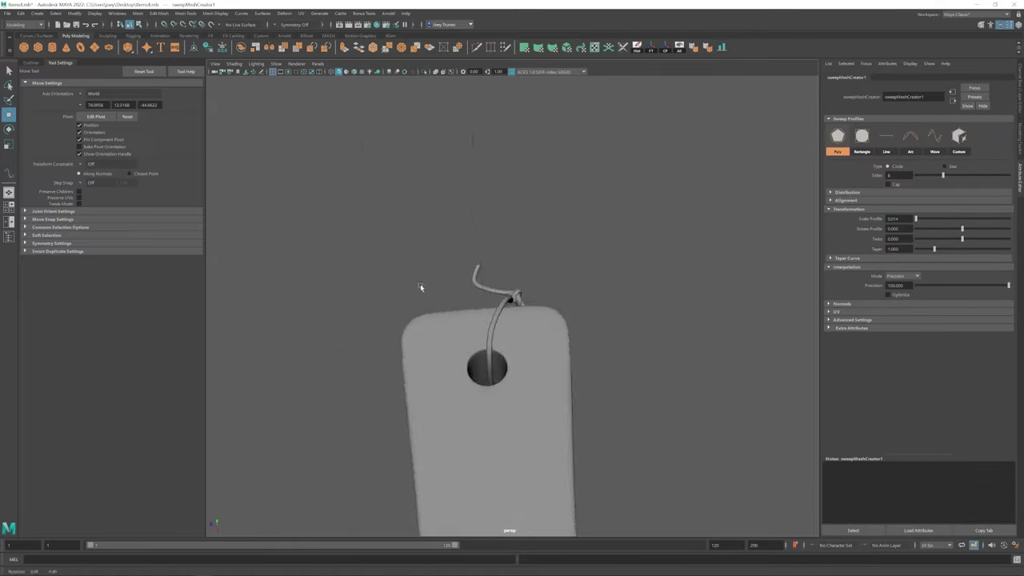
pyautogui.keyDown('alt'); pyautogui.moveTo(420, 286); pyautogui.dragTo(414, 328); pyautogui.keyUp('alt')
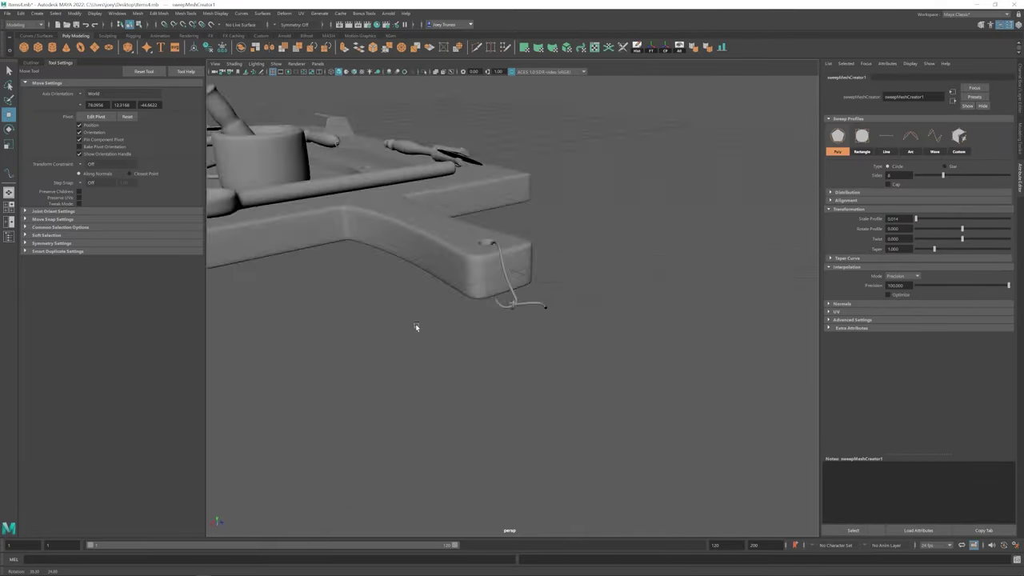
pyautogui.scroll(-5, 384, 333)
pyautogui.click(540, 290)
pyautogui.press('f')
# - Draw a short curve below the knot and sweep it into a tube
pyautogui.click(37, 13)
pyautogui.click(54, 84)
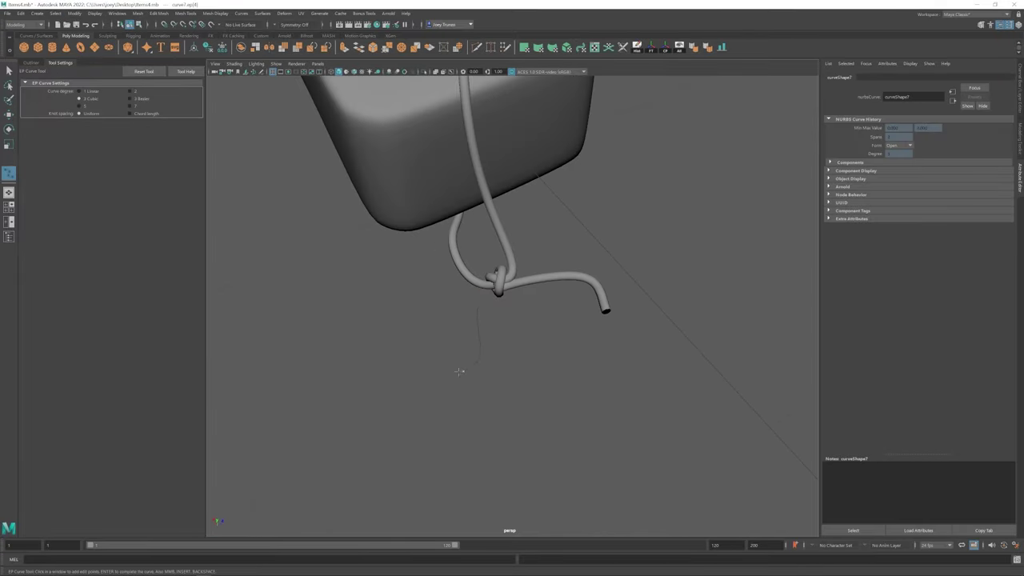
pyautogui.click(438, 276)
pyautogui.keyDown('alt'); pyautogui.moveTo(438, 276); pyautogui.dragTo(528, 418); pyautogui.keyUp('alt')
pyautogui.scroll(-5, 405, 317)
pyautogui.scroll(2, 528, 419)
# - Group the rope pieces with Ctrl+G, then select the short tube and the cord's curve
pyautogui.hotkey('ctrl', 'g')
pyautogui.scroll(3, 408, 285)
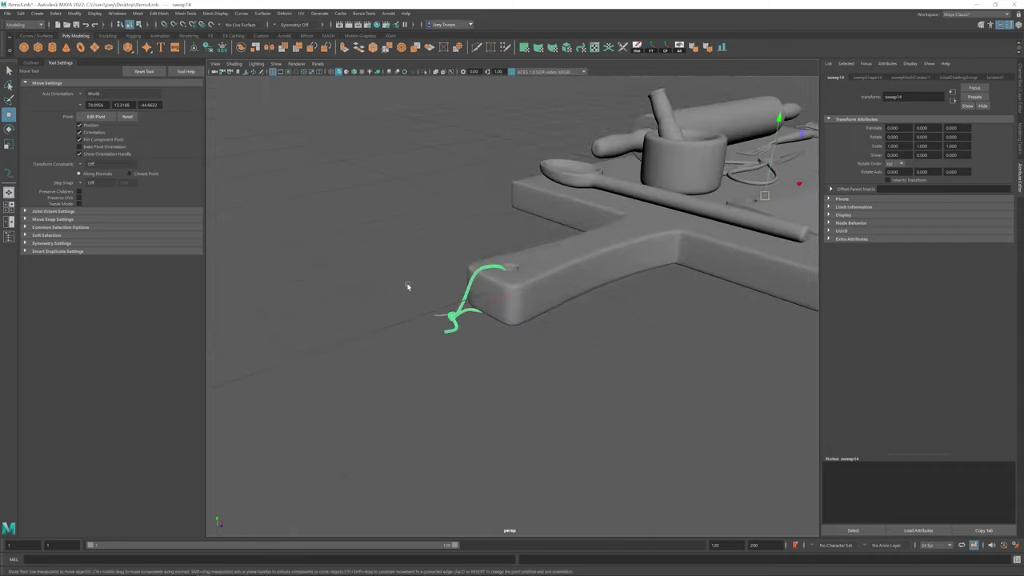
pyautogui.click(469, 288)
pyautogui.press('r')
pyautogui.keyDown('alt'); pyautogui.moveTo(469, 288); pyautogui.dragTo(512, 312); pyautogui.keyUp('alt')
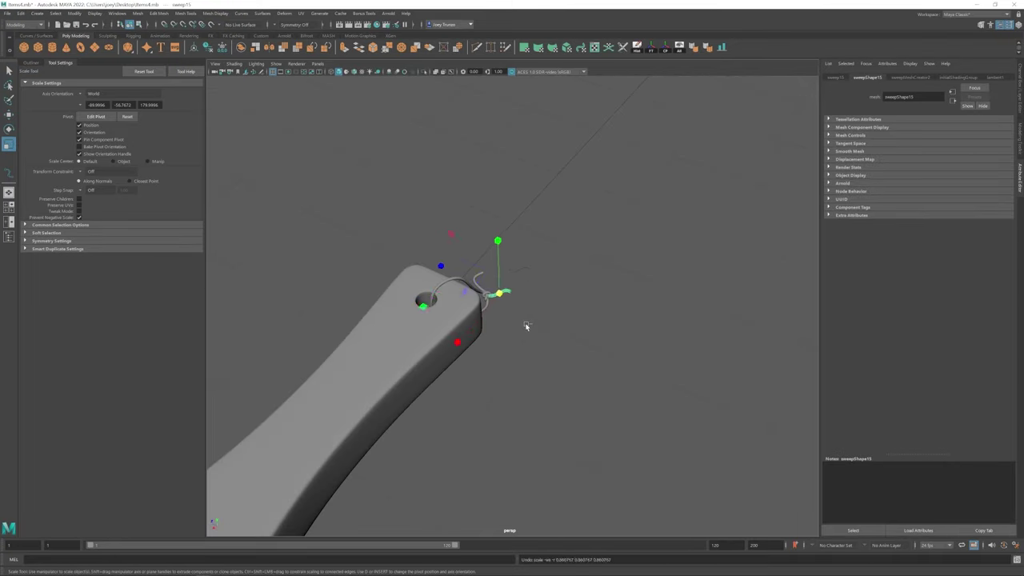
pyautogui.click(525, 325)
pyautogui.click(509, 337)
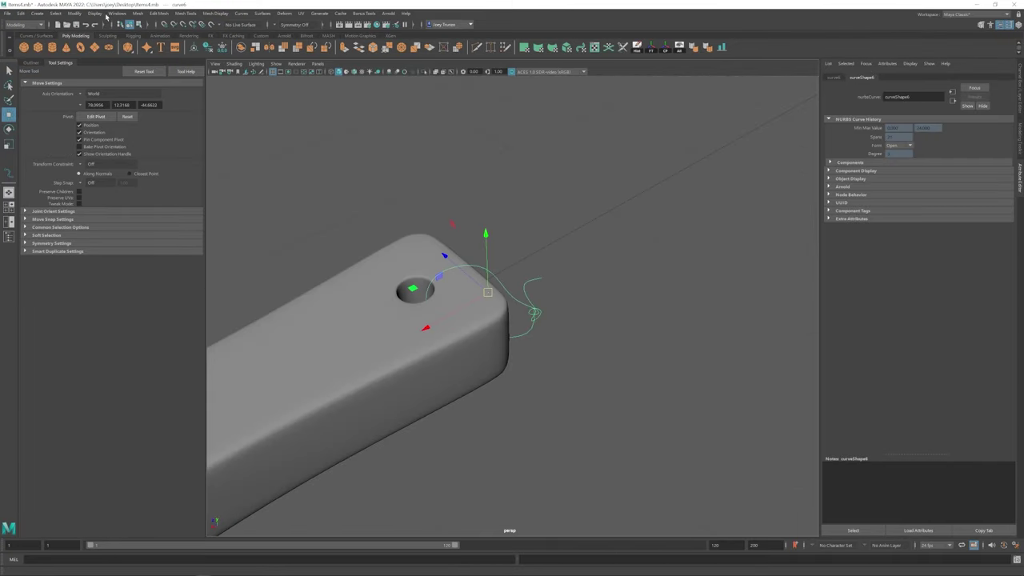
# - Sweep a trial tube along the curve, thin its profile, then delete it
pyautogui.click(37, 13)
pyautogui.click(56, 140)
pyautogui.moveTo(952, 219); pyautogui.dragTo(917, 219)
pyautogui.keyDown('alt'); pyautogui.moveTo(512, 336); pyautogui.dragTo(541, 314); pyautogui.keyUp('alt')
pyautogui.click(480, 336)
pyautogui.press('Delete')
# - Reselect the cord's curve and thin its new swept tube down to a cord
pyautogui.click(507, 297)
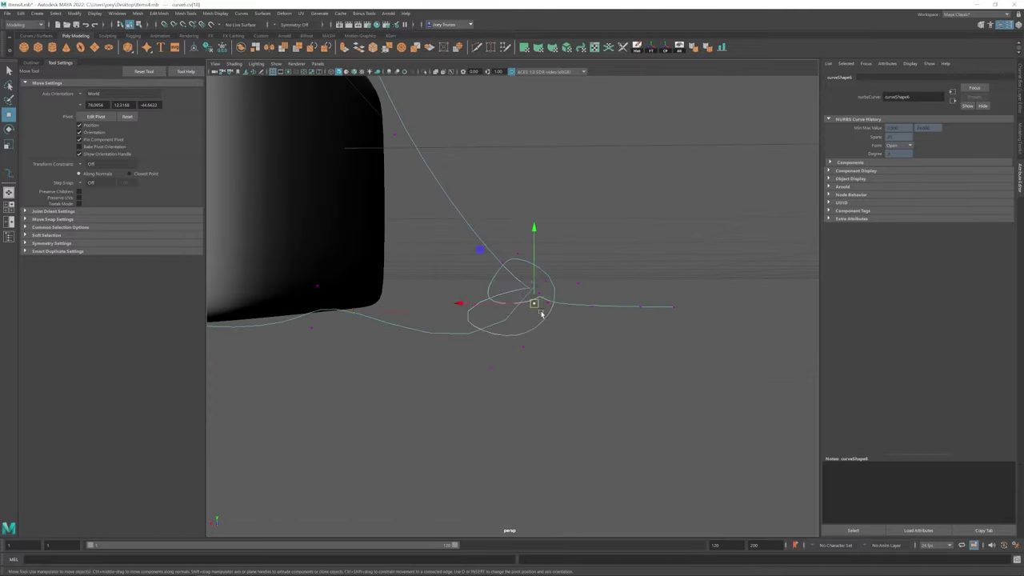
pyautogui.keyDown('alt'); pyautogui.moveTo(523, 277); pyautogui.dragTo(561, 256); pyautogui.keyUp('alt')
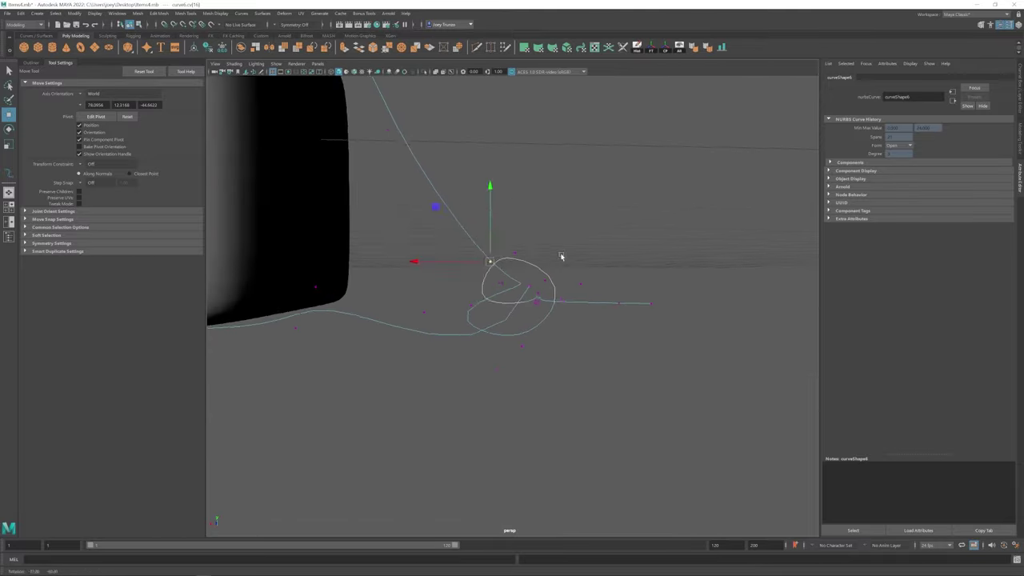
pyautogui.keyDown('alt'); pyautogui.moveTo(539, 290); pyautogui.dragTo(563, 323); pyautogui.keyUp('alt')
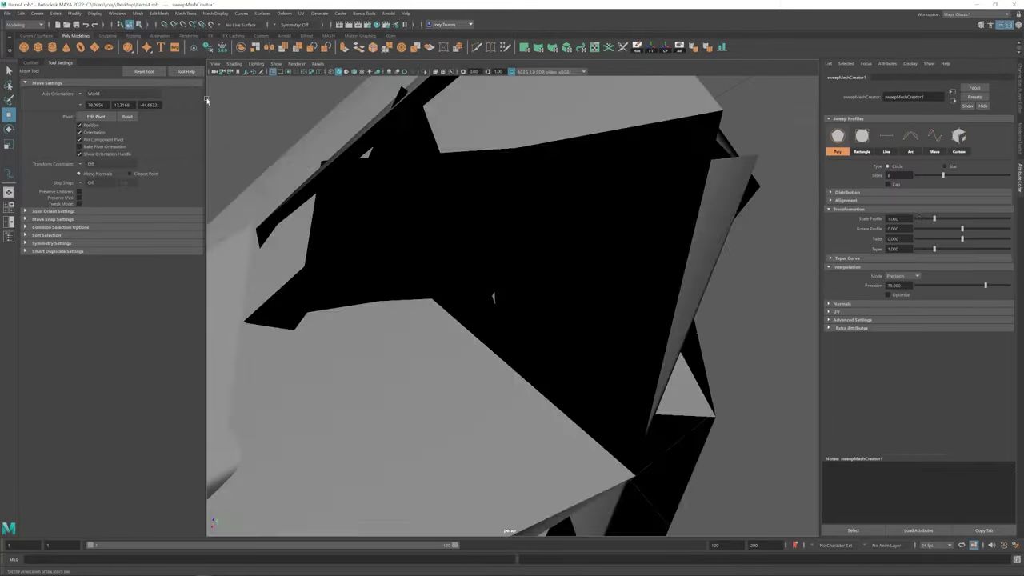
pyautogui.moveTo(960, 220); pyautogui.dragTo(918, 219)
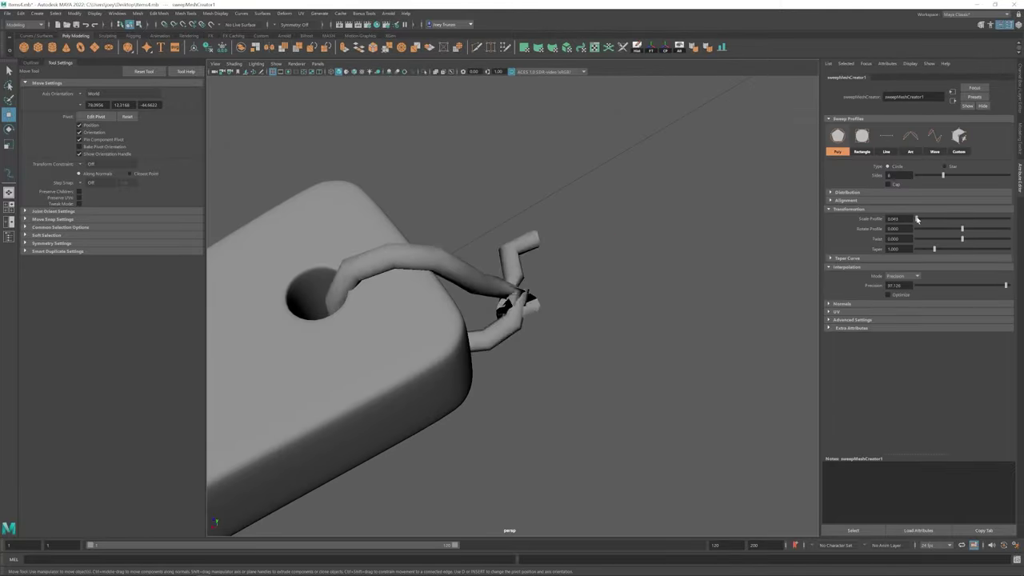
pyautogui.keyDown('alt'); pyautogui.moveTo(752, 304); pyautogui.dragTo(473, 326); pyautogui.keyUp('alt')
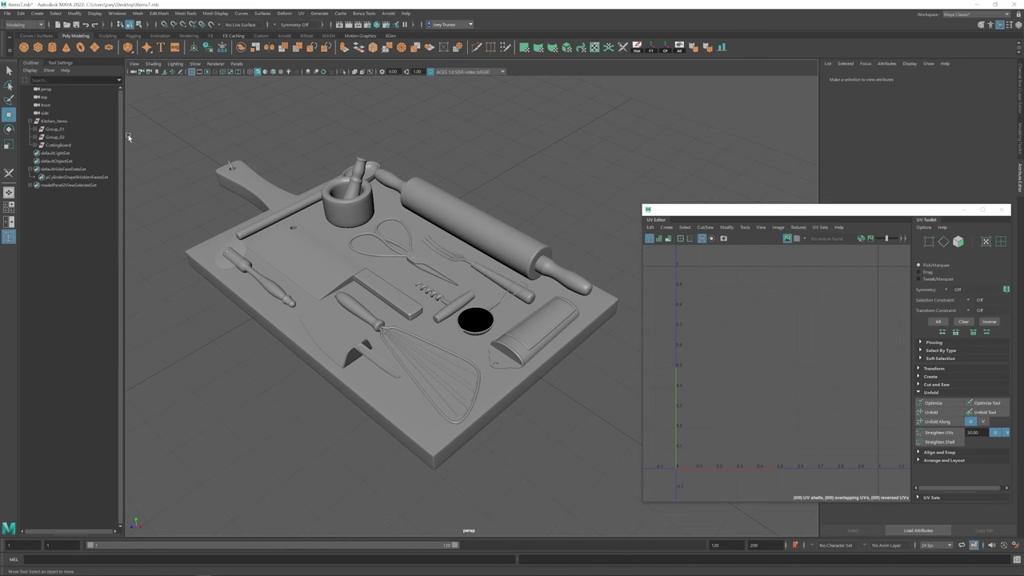
# - Check the UV layouts of Group_01, Group_02 and CuttingBoard, selected in turn from the Outliner
pyautogui.click(56, 129)
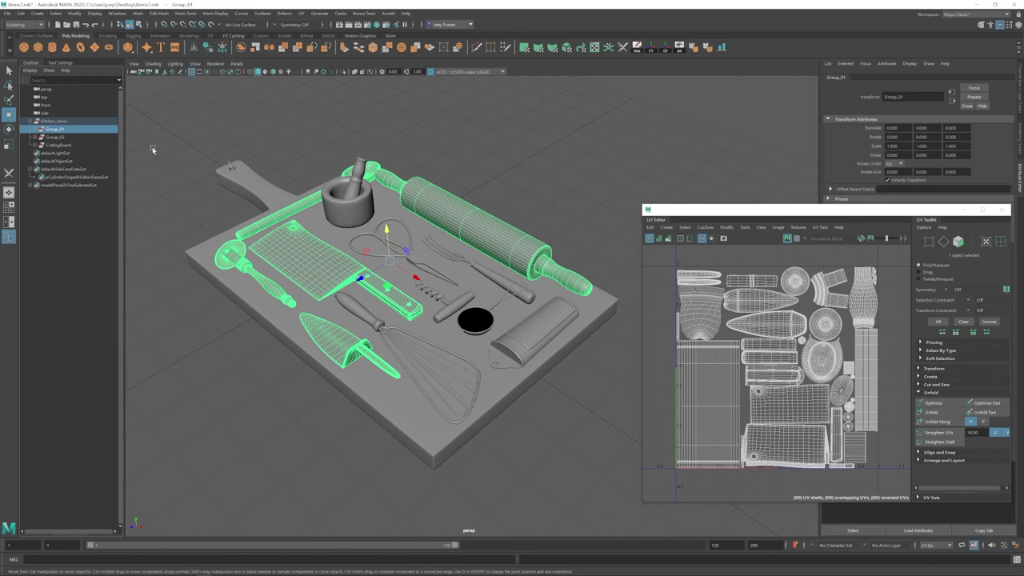
pyautogui.click(64, 138)
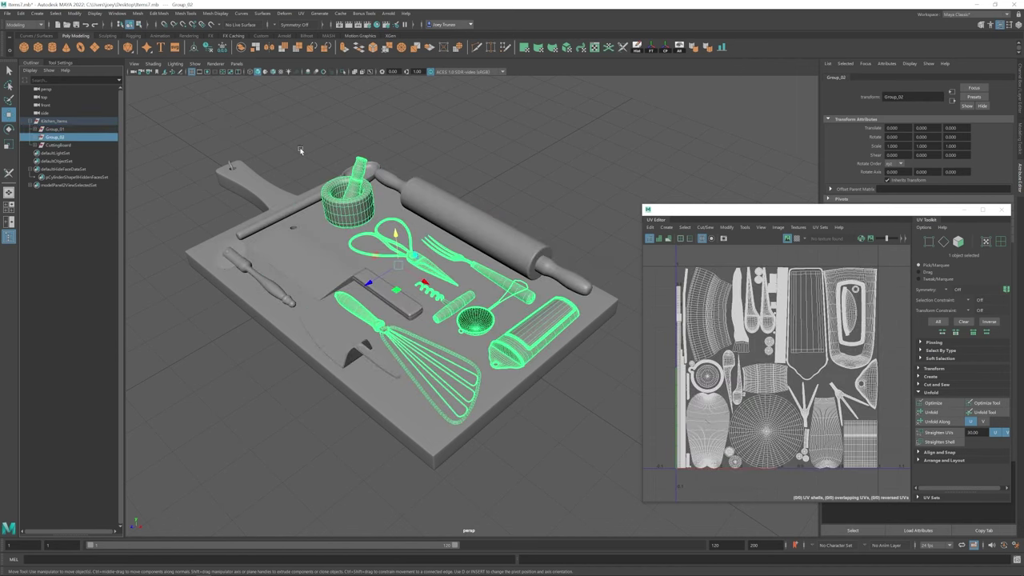
pyautogui.click(67, 146)
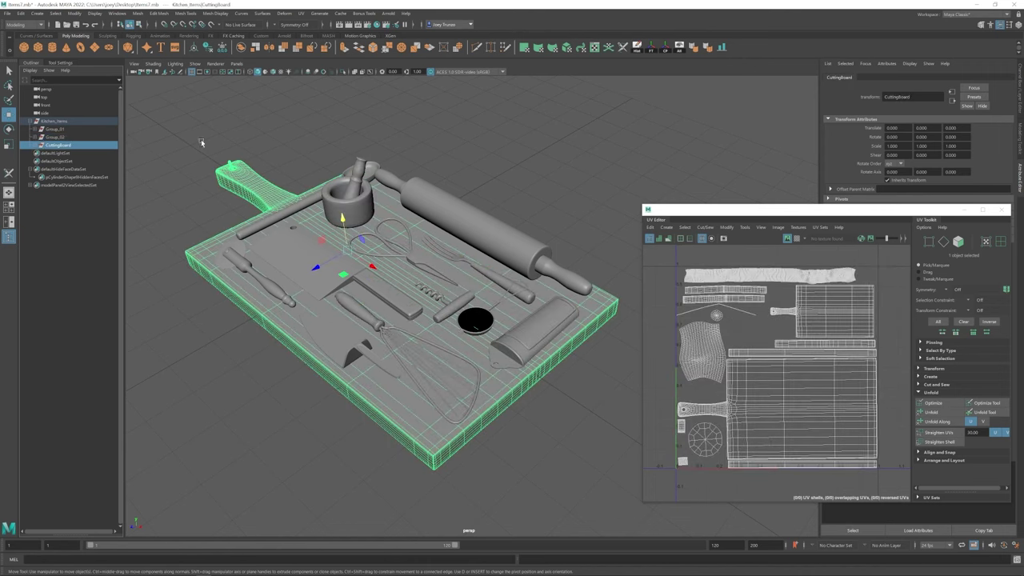
pyautogui.keyDown('ctrl'); pyautogui.click(56, 138); pyautogui.keyUp('ctrl')
pyautogui.keyDown('ctrl'); pyautogui.click(56, 130); pyautogui.keyUp('ctrl')
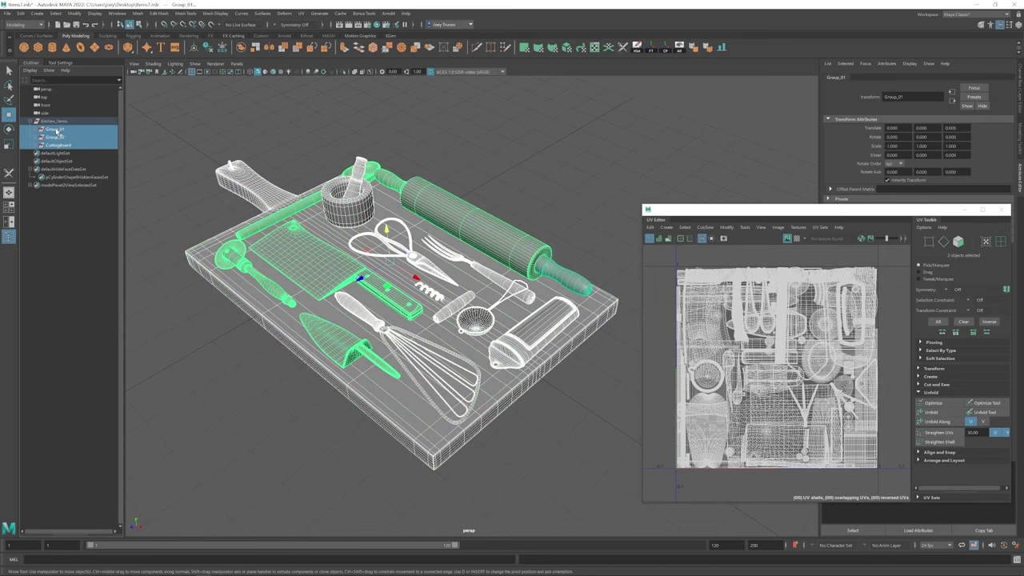
pyautogui.click(57, 138)
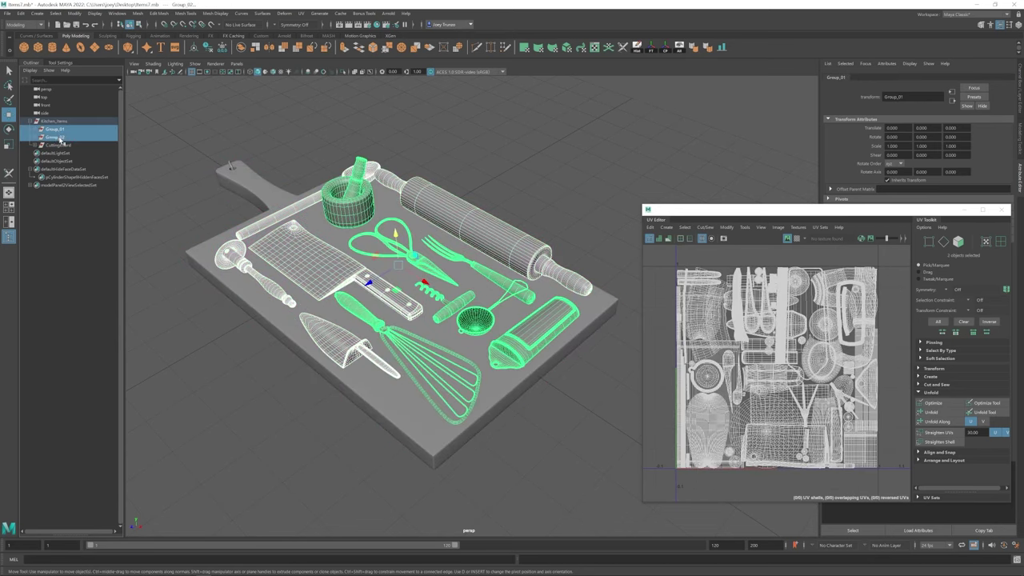
pyautogui.click(58, 139)
pyautogui.keyDown('ctrl'); pyautogui.click(62, 147); pyautogui.keyUp('ctrl')
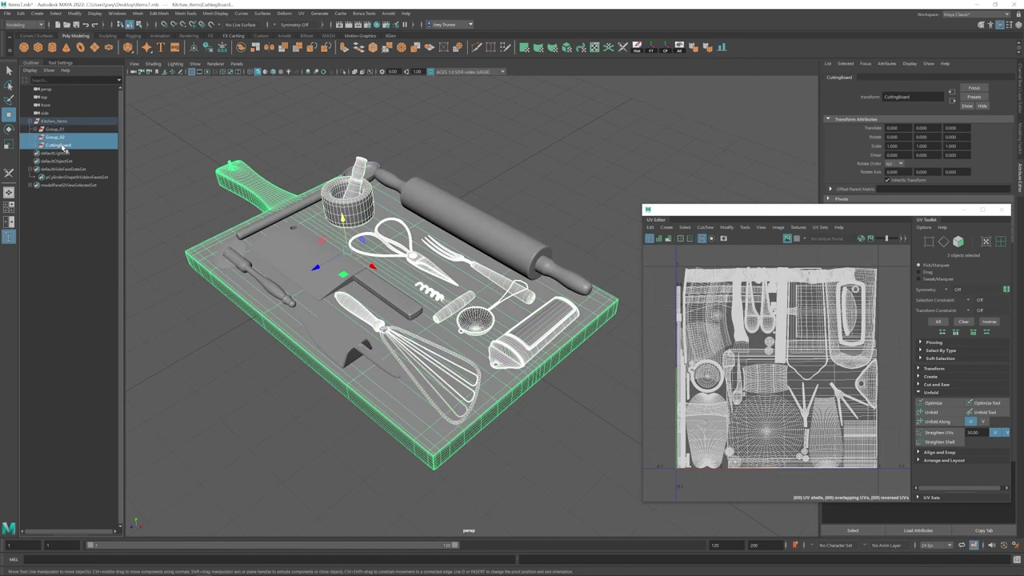
pyautogui.click(144, 134)
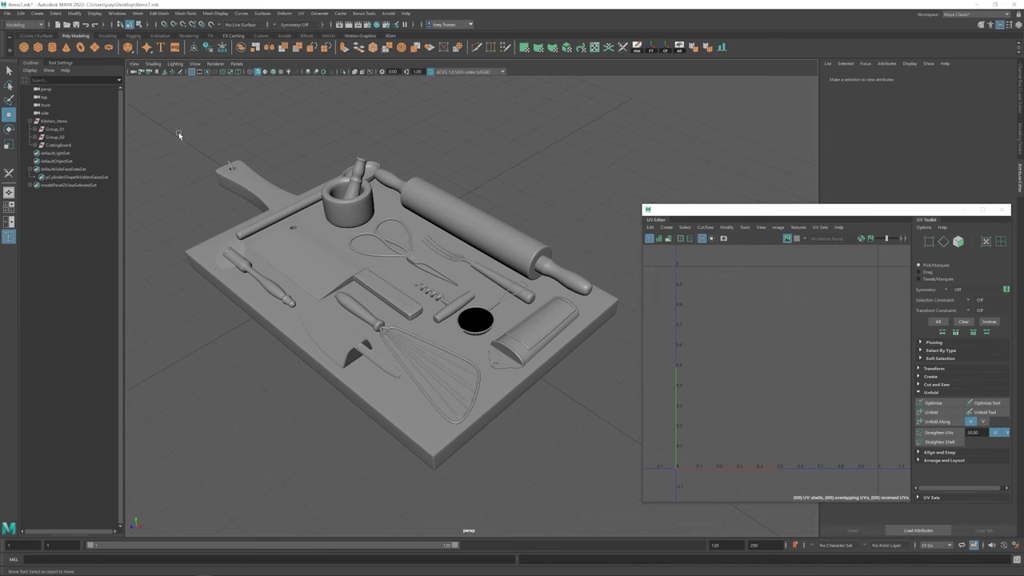
pyautogui.click(56, 138)
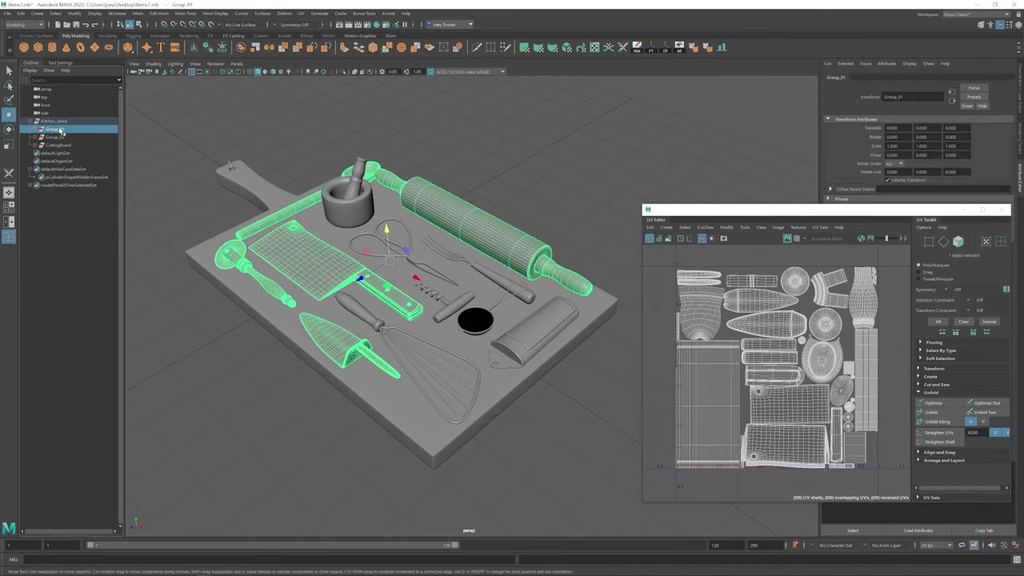
pyautogui.click(58, 146)
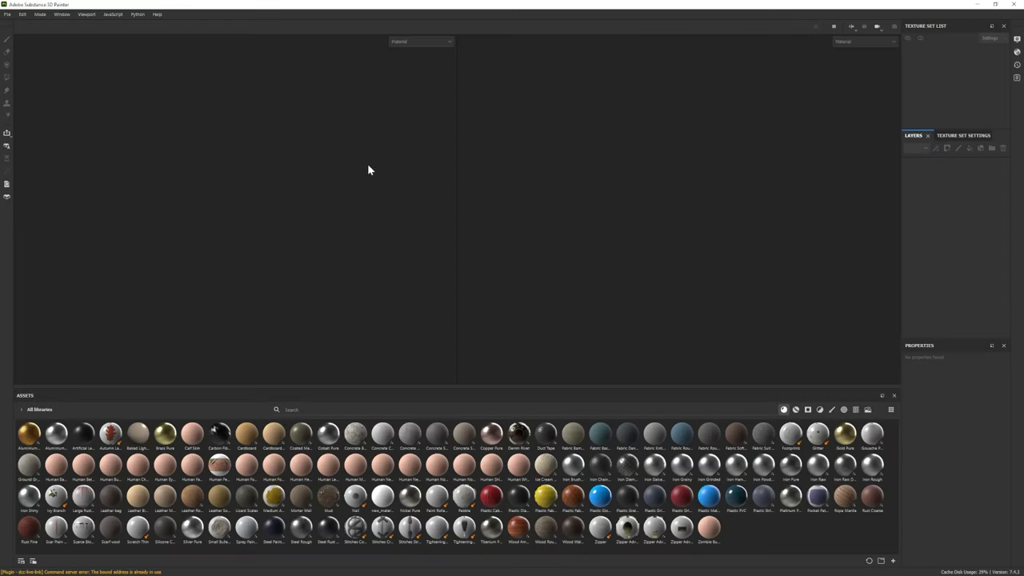
# - Create a new Substance project from the KitchenItems_01.fbx mesh
pyautogui.click(14, 25)
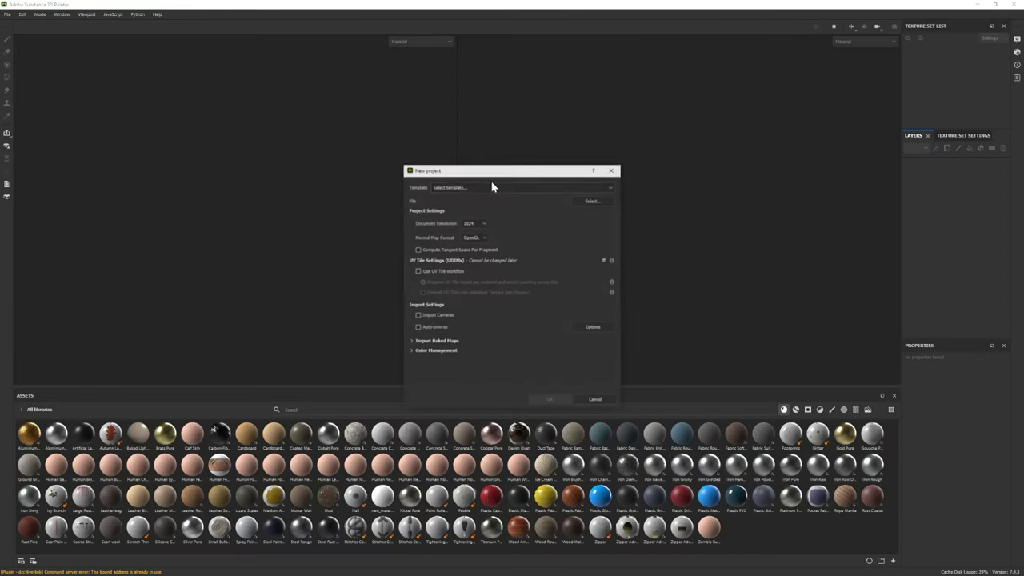
pyautogui.click(579, 202)
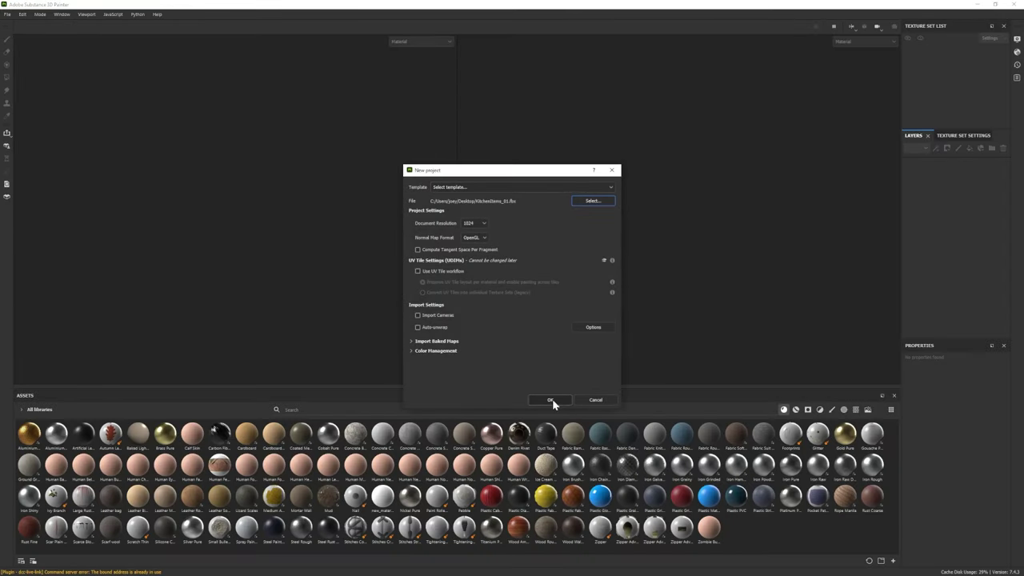
pyautogui.click(550, 400)
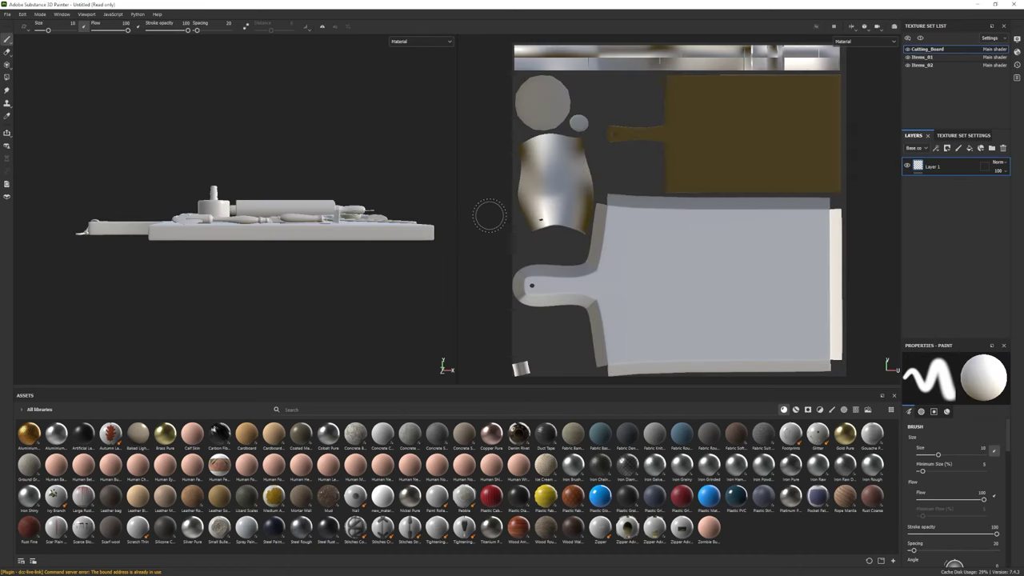
# - Open the Bake Mesh Maps settings from Texture Set Settings
pyautogui.moveTo(228, 187)
pyautogui.keyDown('alt'); pyautogui.mouseDown()
pyautogui.moveTo(59, 164)
pyautogui.moveTo(221, 181)
pyautogui.moveTo(353, 140)
pyautogui.moveTo(227, 193)
pyautogui.mouseUp(); pyautogui.keyUp('alt')
pyautogui.keyDown('alt'); pyautogui.moveTo(228, 192); pyautogui.dragTo(253, 208, button='middle'); pyautogui.keyUp('alt')
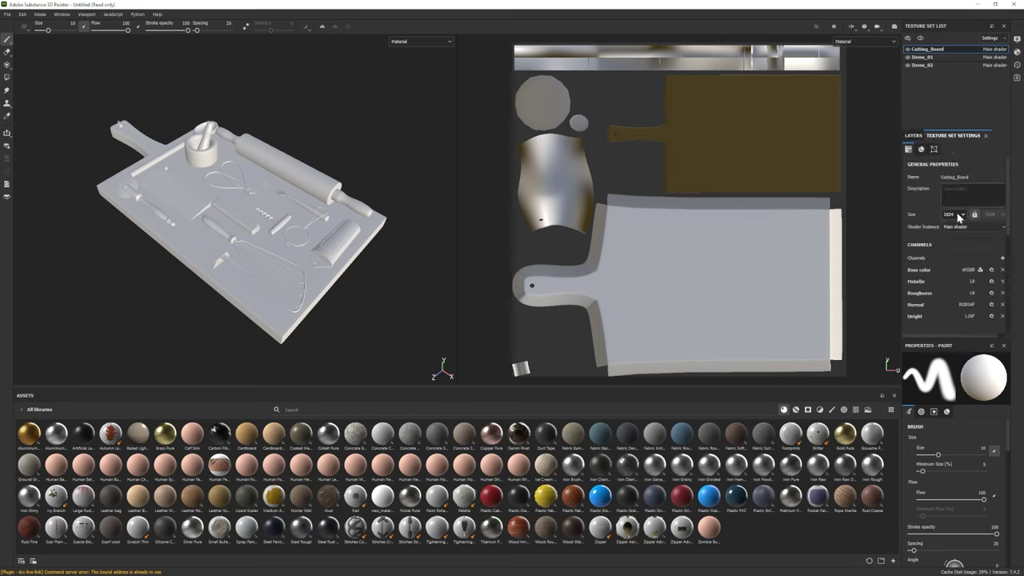
pyautogui.scroll(-5, 969, 235)
pyautogui.click(986, 284)
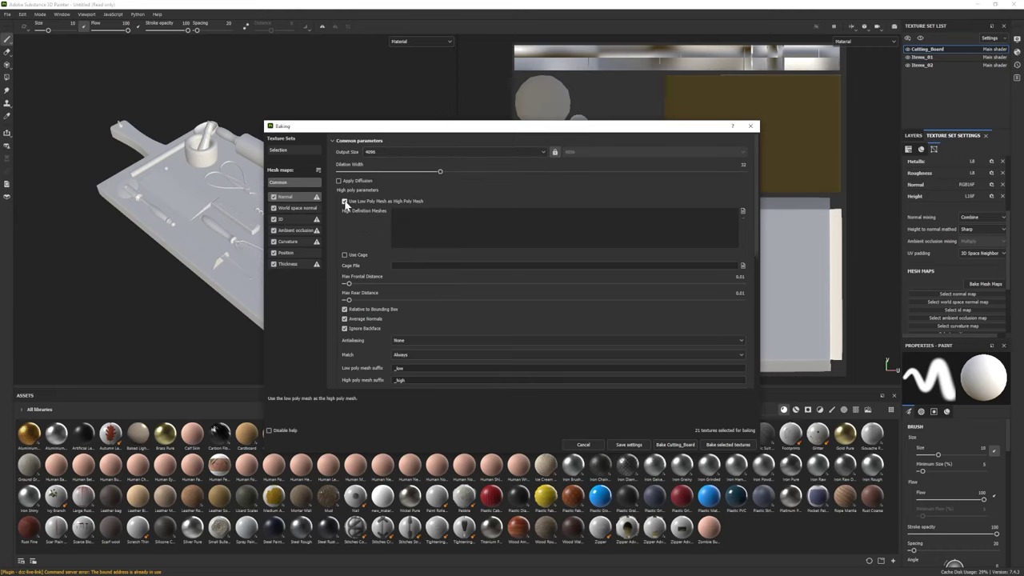
# - Bake the 21 selected mesh maps at 4096 output size
pyautogui.click(725, 445)
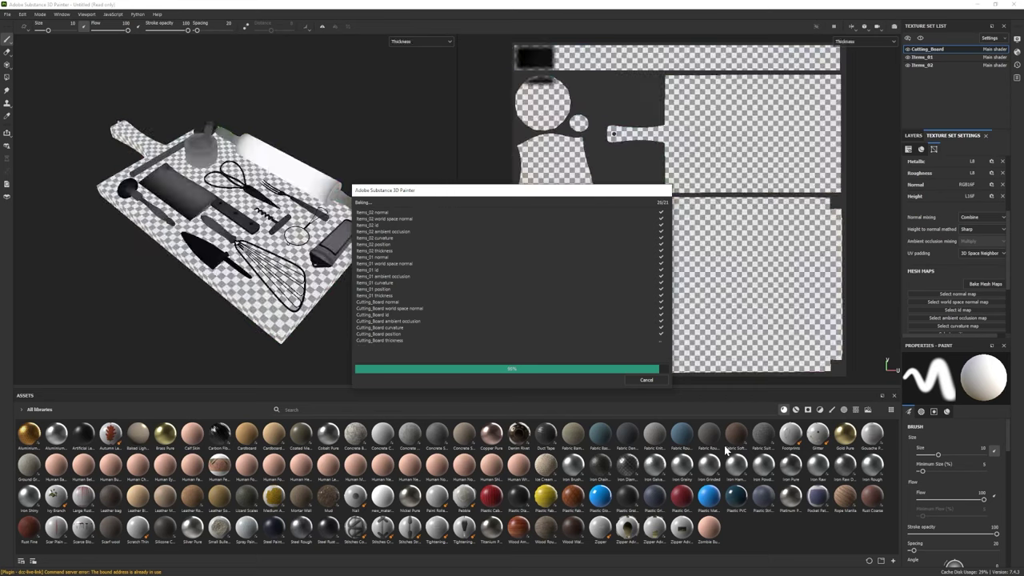
pyautogui.click(648, 380)
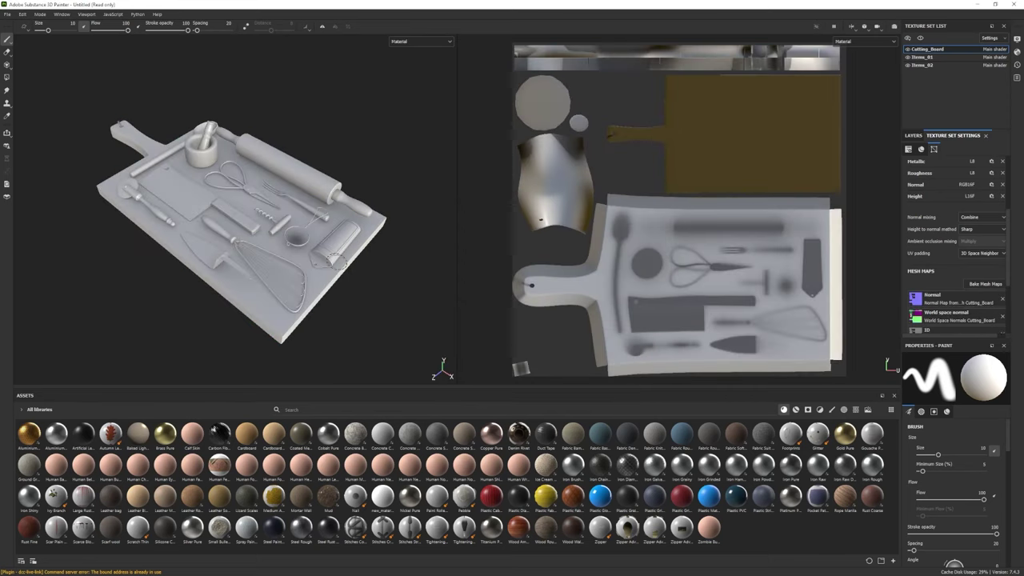
pyautogui.moveTo(336, 262)
pyautogui.keyDown('alt'); pyautogui.mouseDown()
pyautogui.moveTo(334, 249)
pyautogui.moveTo(329, 276)
pyautogui.mouseUp(); pyautogui.keyUp('alt')
pyautogui.scroll(3, 324, 285)
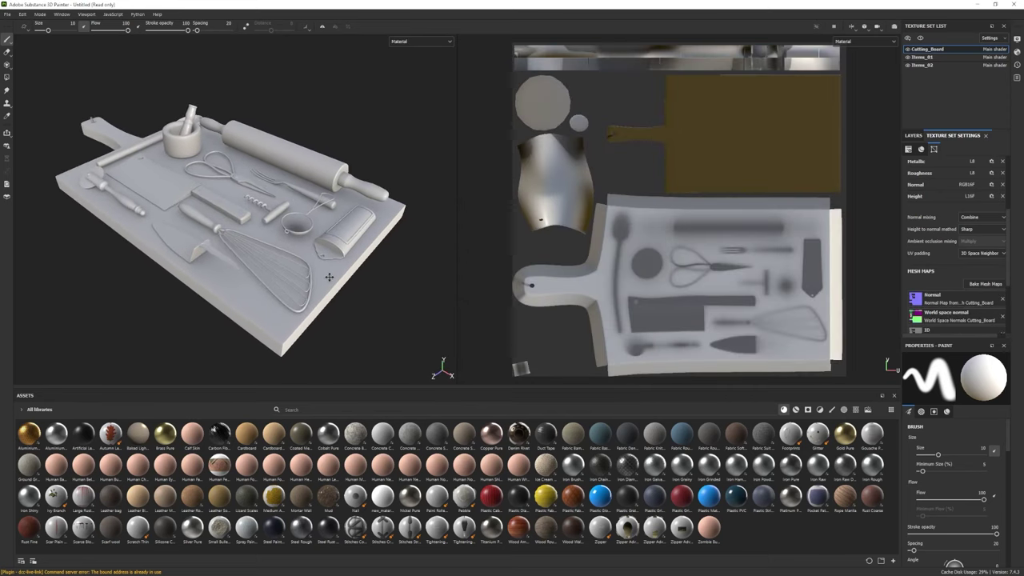
# - Switch the shader to pbr-metal-rough-with-alpha-blending
pyautogui.click(1016, 52)
pyautogui.click(920, 75)
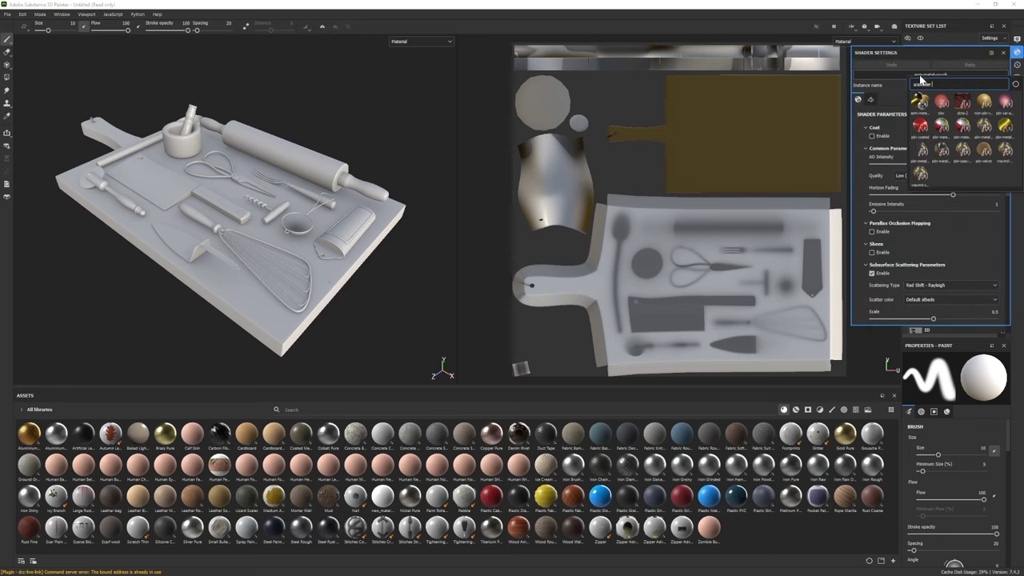
pyautogui.click(925, 156)
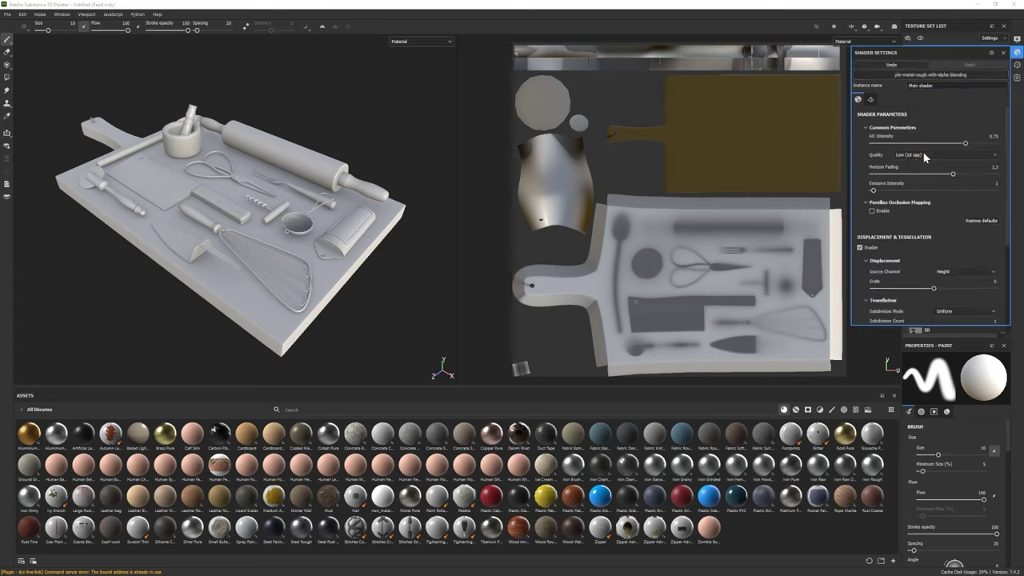
pyautogui.click(1018, 52)
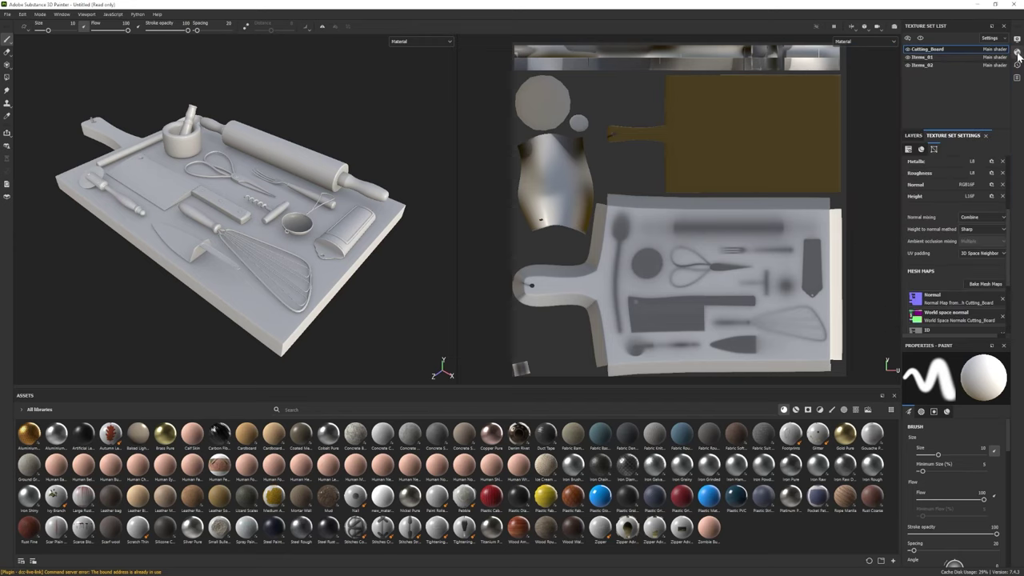
# - Add an Opacity channel to the texture set
pyautogui.scroll(3, 1001, 232)
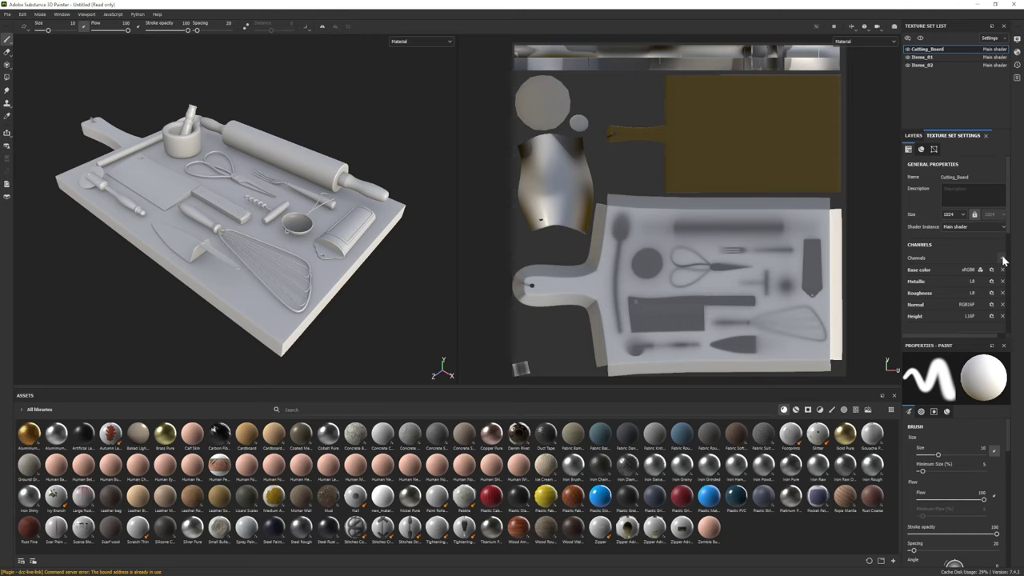
pyautogui.click(1003, 258)
pyautogui.click(989, 299)
pyautogui.scroll(-1, 953, 235)
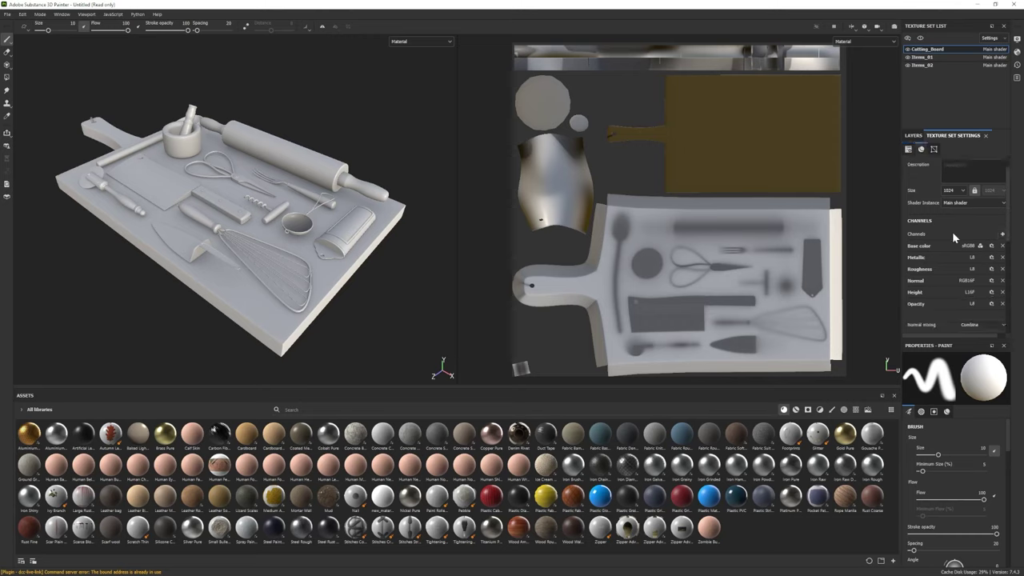
pyautogui.click(912, 135)
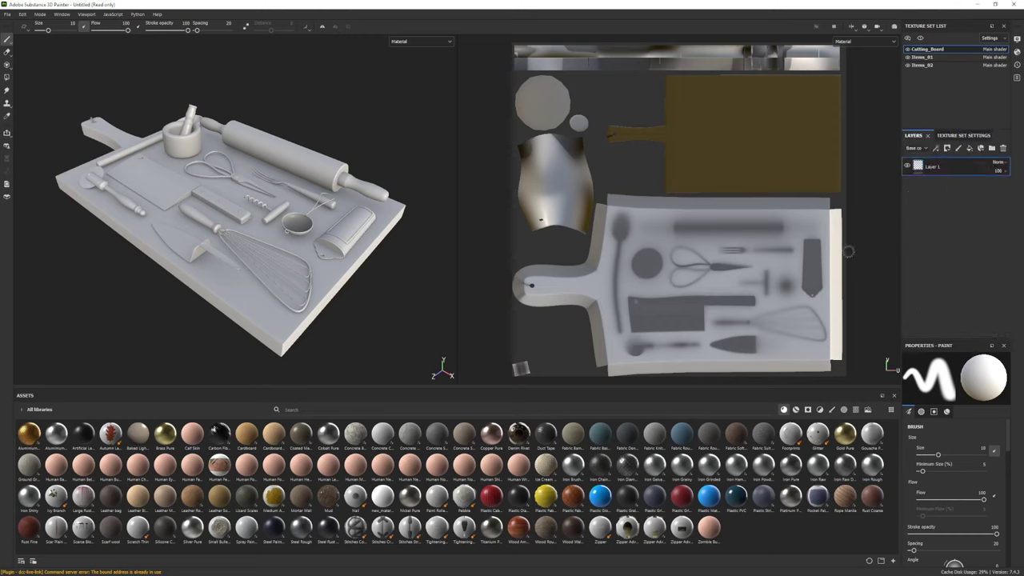
# - Apply the Wood Ship Hull Old material to the board as a layer
pyautogui.moveTo(233, 192)
pyautogui.keyDown('alt'); pyautogui.mouseDown()
pyautogui.moveTo(256, 191)
pyautogui.moveTo(250, 206)
pyautogui.moveTo(262, 224)
pyautogui.mouseUp(); pyautogui.keyUp('alt')
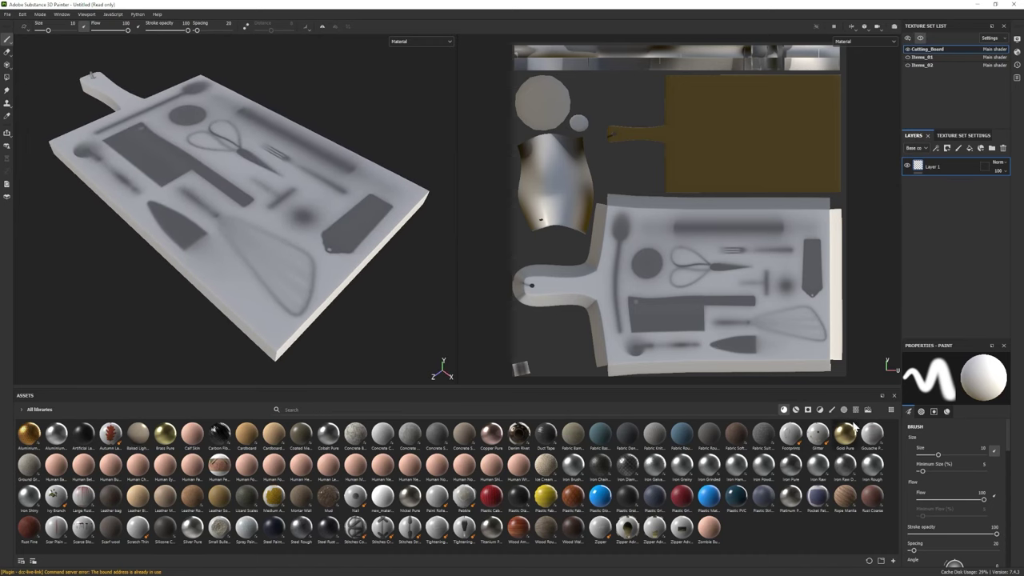
pyautogui.moveTo(791, 501)
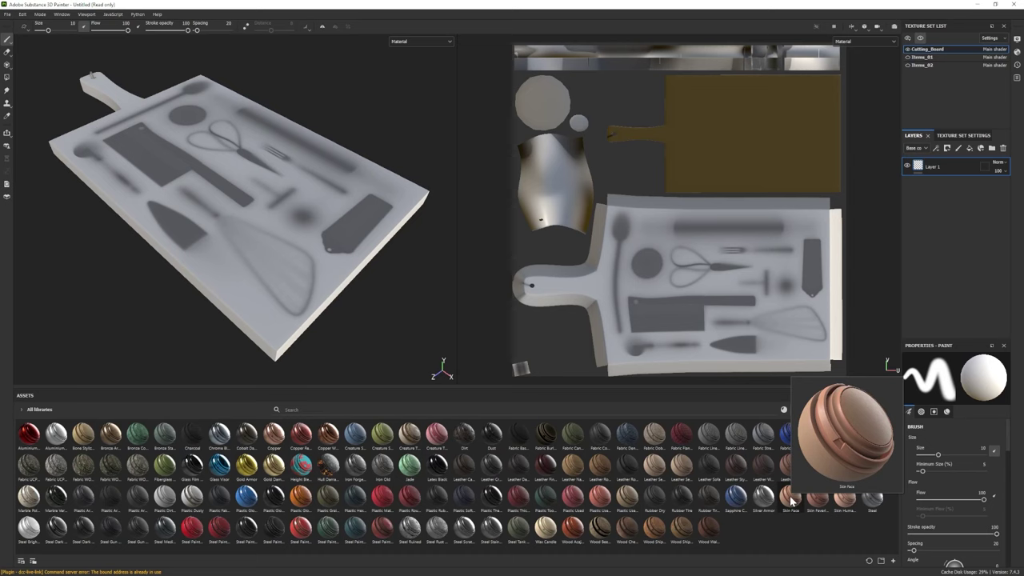
pyautogui.moveTo(688, 535)
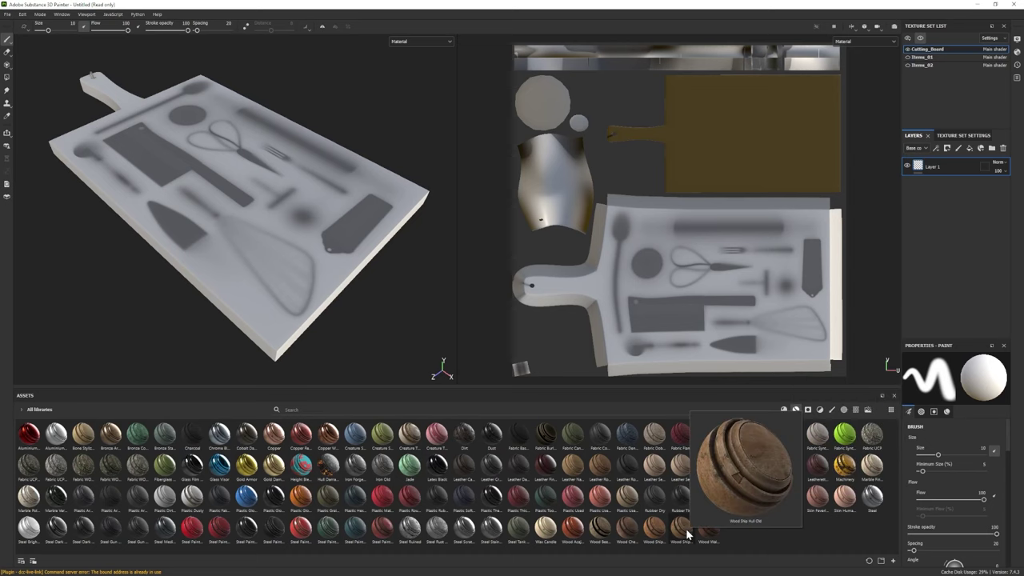
pyautogui.moveTo(682, 528); pyautogui.dragTo(944, 228)
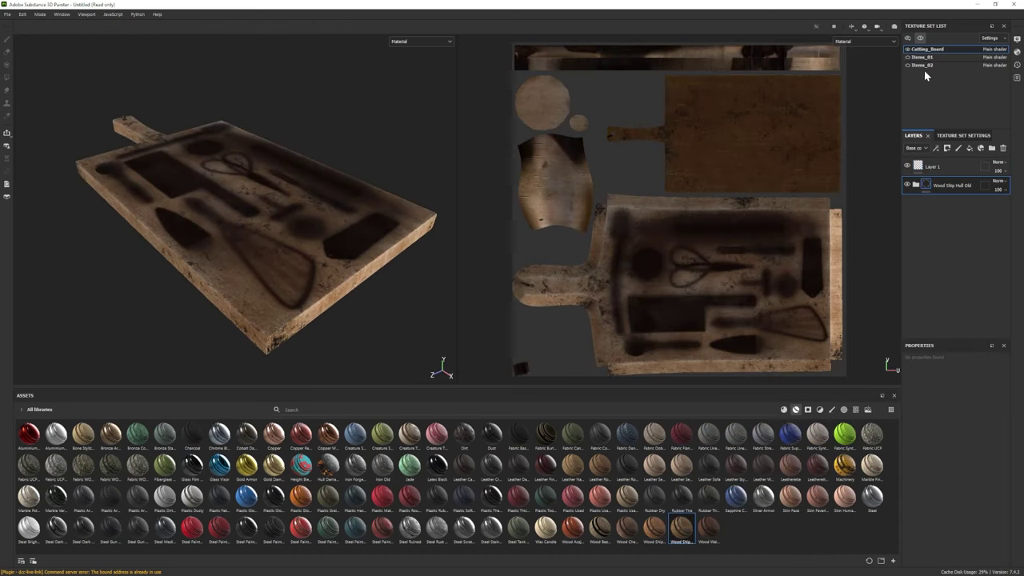
# - Hide the Dust and Stains sublayers of Wood Ship Hull Old
pyautogui.click(916, 185)
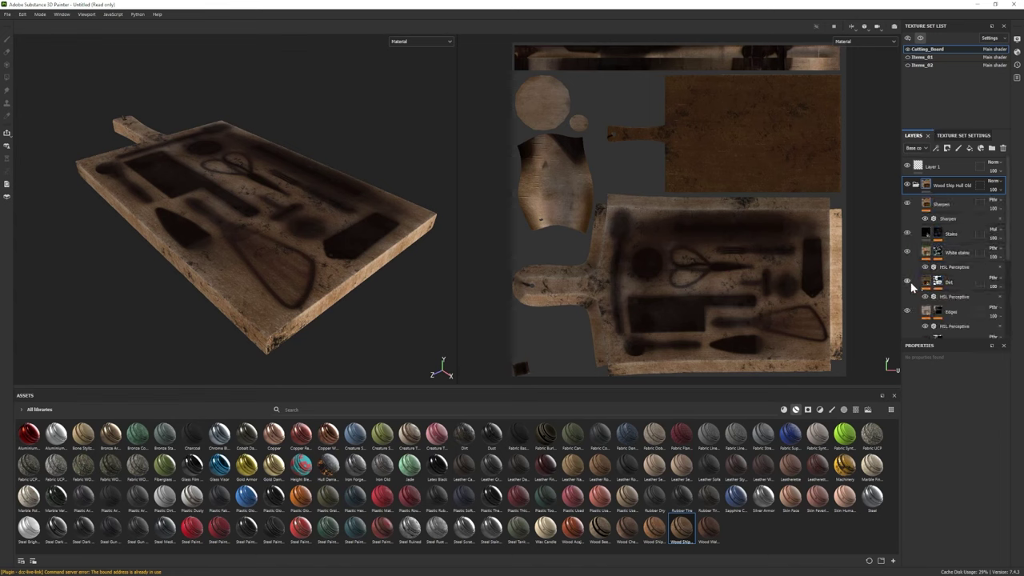
pyautogui.scroll(-1, 907, 284)
pyautogui.click(908, 317)
pyautogui.keyDown('alt'); pyautogui.moveTo(312, 240); pyautogui.dragTo(336, 260); pyautogui.keyUp('alt')
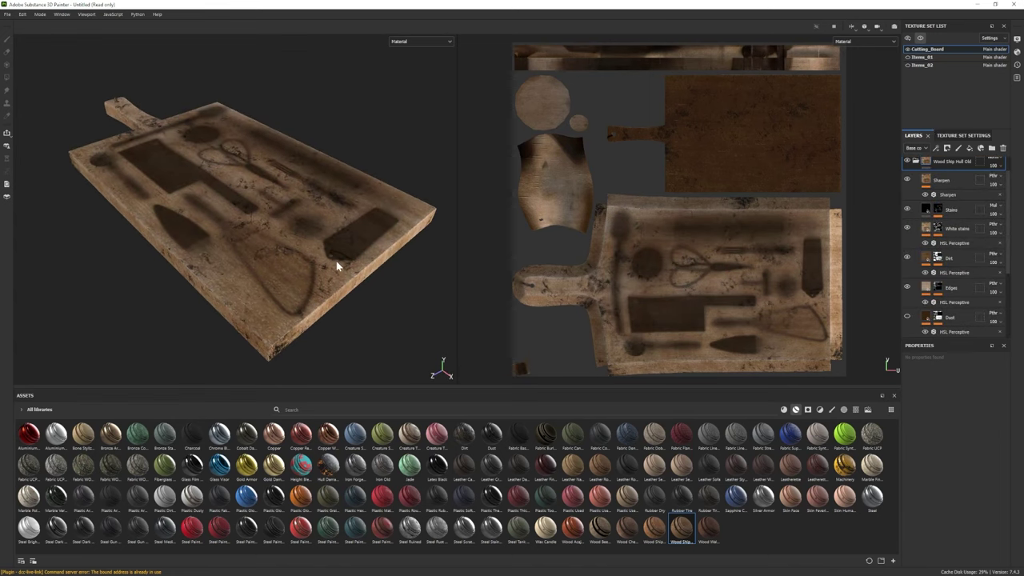
pyautogui.click(907, 209)
pyautogui.keyDown('alt'); pyautogui.moveTo(240, 221); pyautogui.dragTo(218, 228); pyautogui.keyUp('alt')
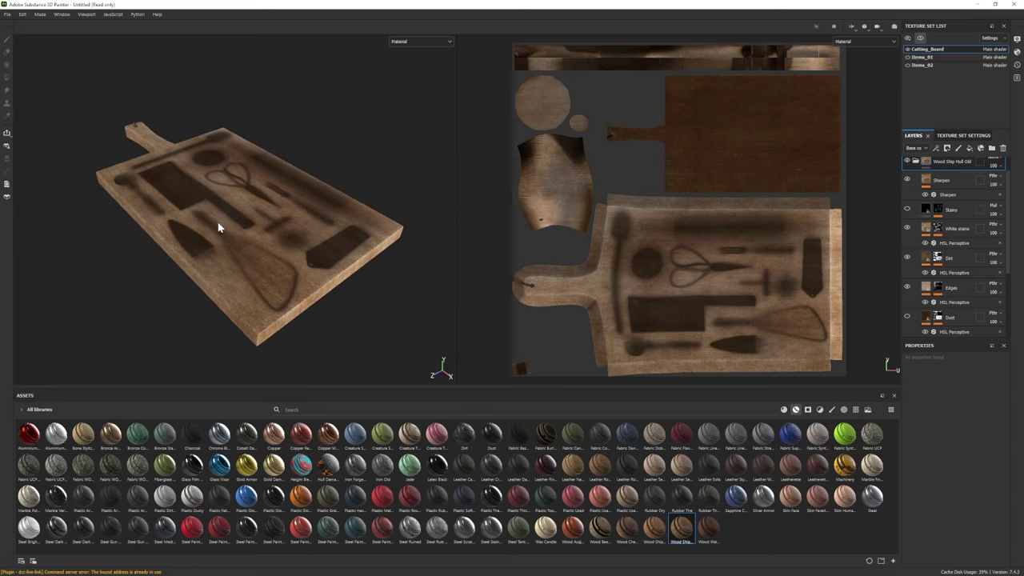
# - Add a Wood Ship Hull Nordic material layer on top and select its Pattern layer
pyautogui.click(959, 148)
pyautogui.moveTo(663, 535); pyautogui.dragTo(949, 188)
pyautogui.click(917, 185)
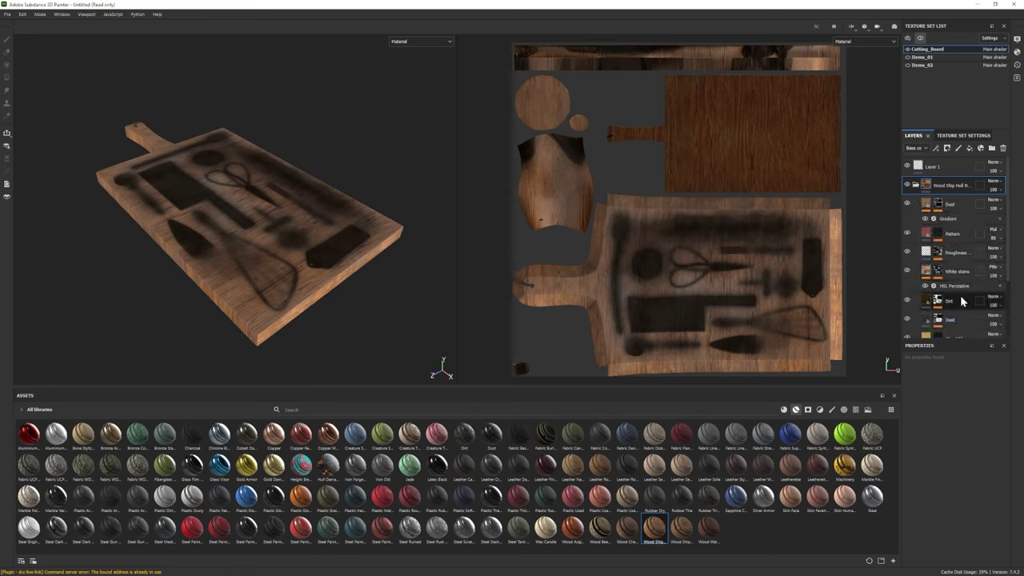
pyautogui.click(951, 233)
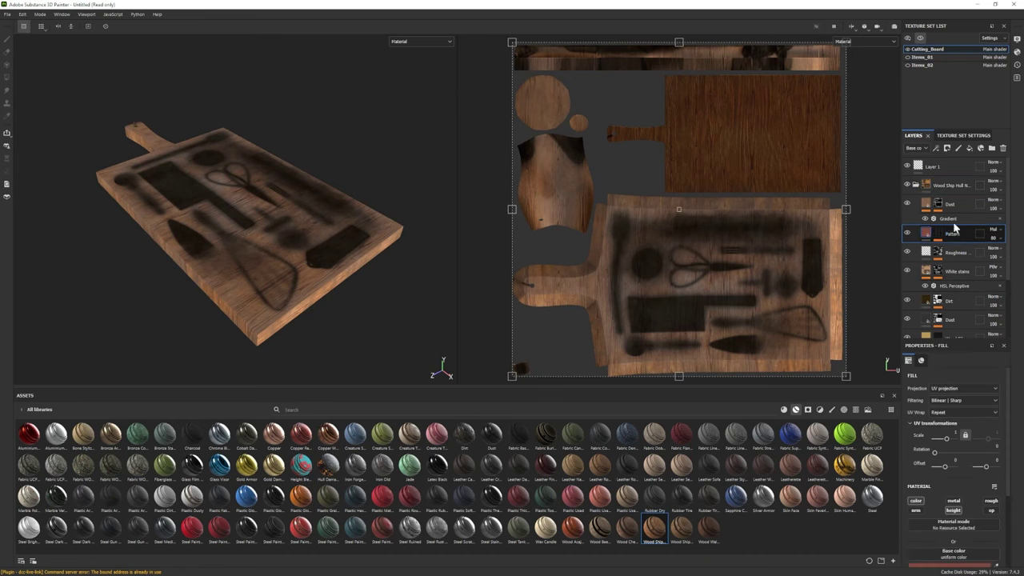
pyautogui.click(916, 185)
# - Add a wood grayscale fill to the Pattern layer, rotate it, then remove it
pyautogui.click(916, 204)
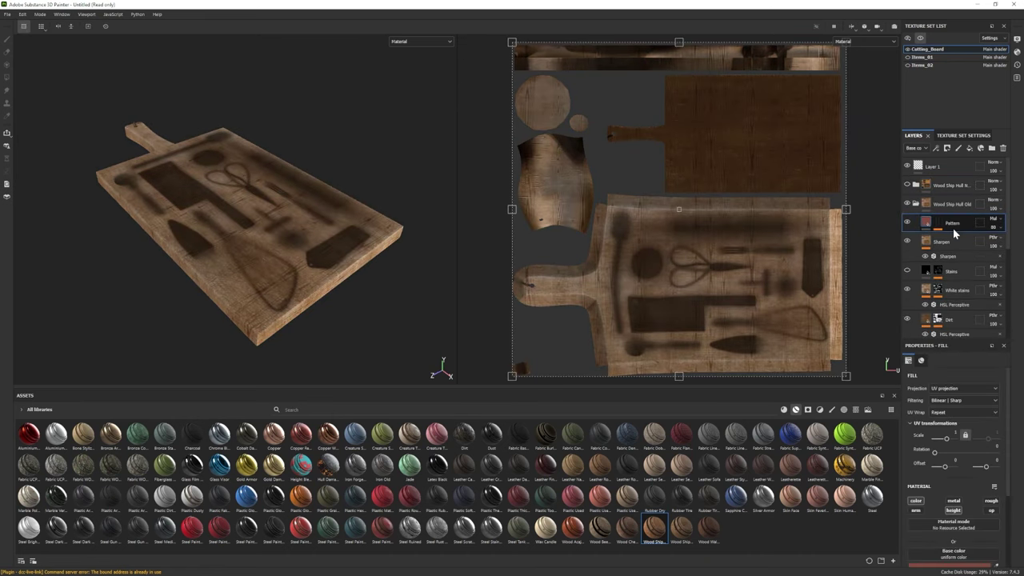
pyautogui.hotkey('ctrl', 'v')
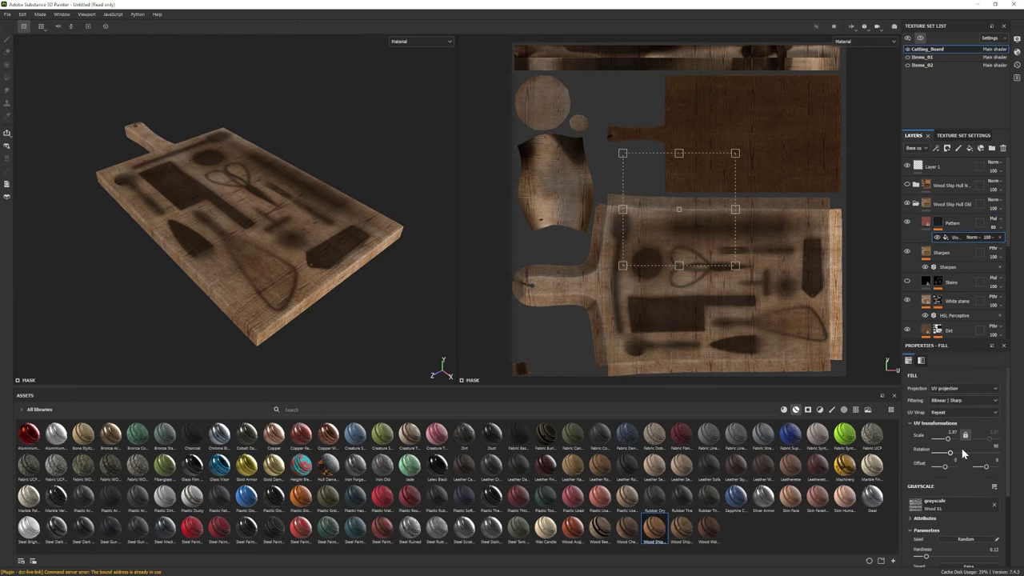
pyautogui.moveTo(1016, 452); pyautogui.dragTo(941, 405)
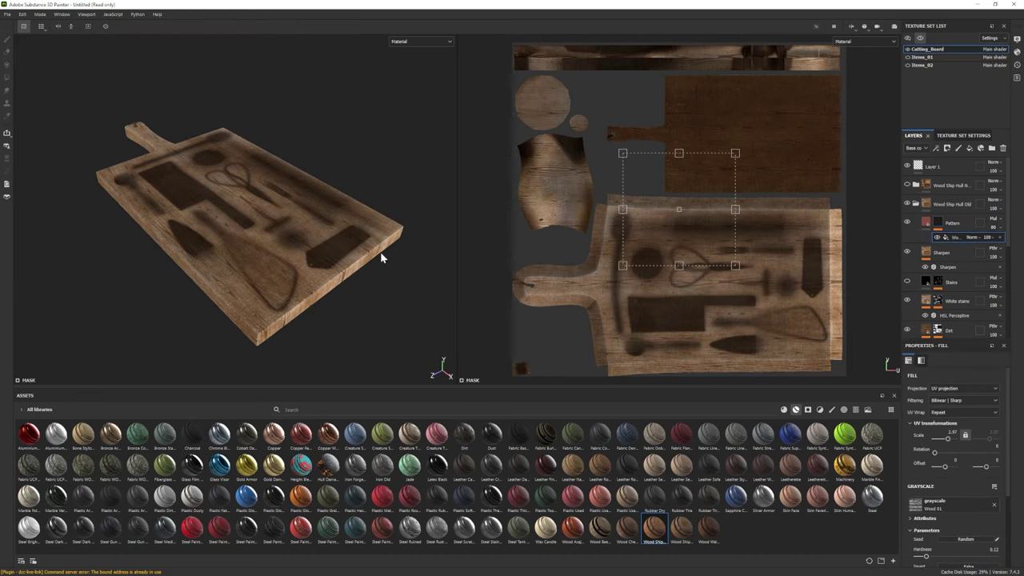
pyautogui.press('Delete')
# - Set the Pattern layer's base colour to pale pink and inspect the board from several angles
pyautogui.scroll(-3, 936, 525)
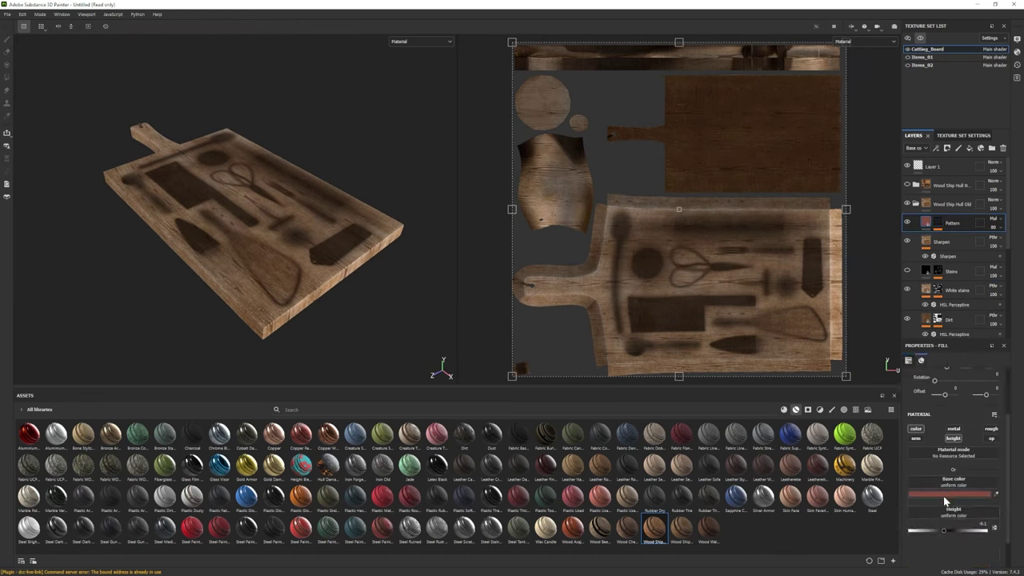
pyautogui.click(945, 496)
pyautogui.moveTo(861, 464); pyautogui.dragTo(847, 462)
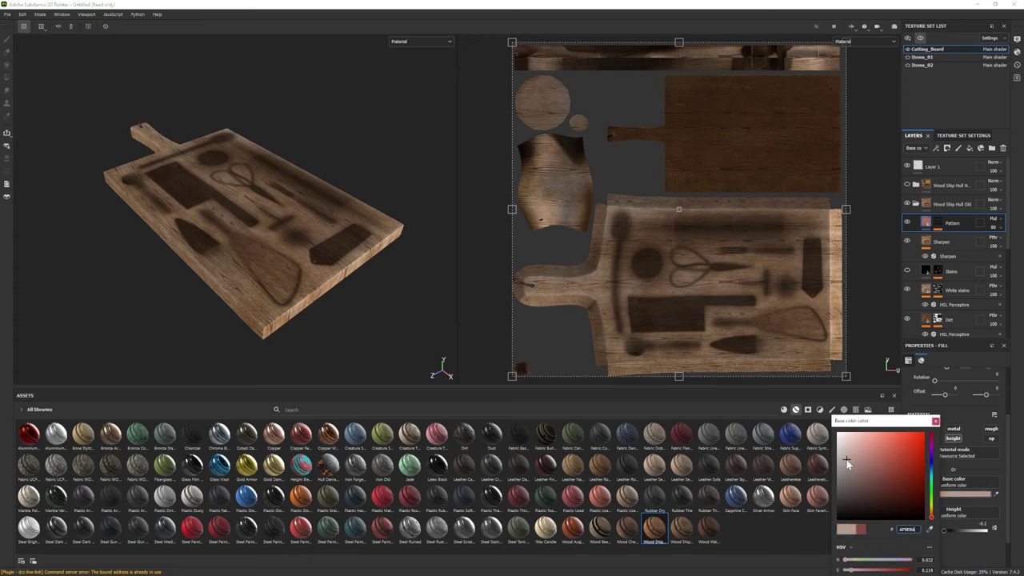
pyautogui.keyDown('alt'); pyautogui.moveTo(240, 264); pyautogui.dragTo(266, 281); pyautogui.keyUp('alt')
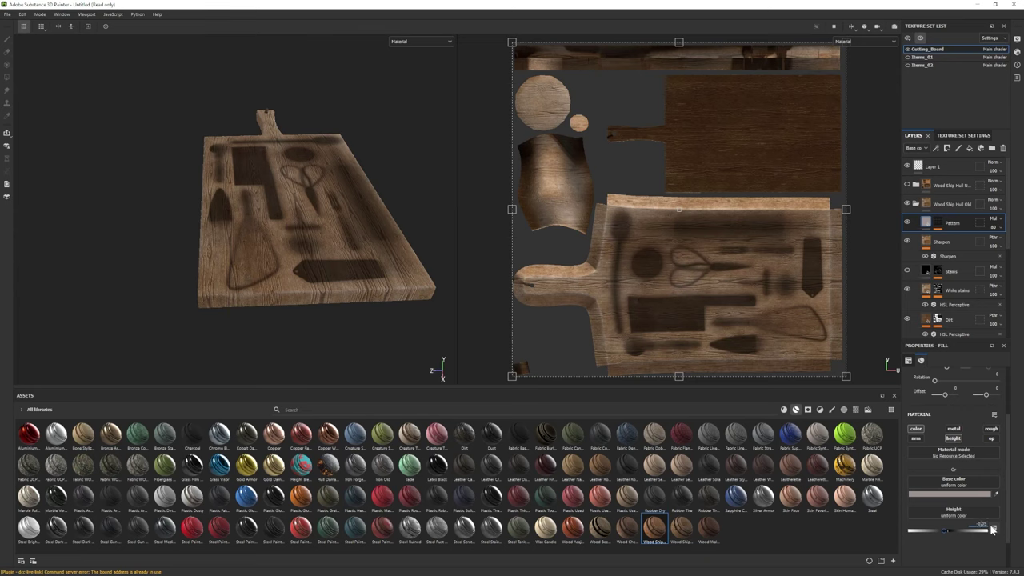
pyautogui.keyDown('alt'); pyautogui.moveTo(304, 271); pyautogui.dragTo(272, 262); pyautogui.keyUp('alt')
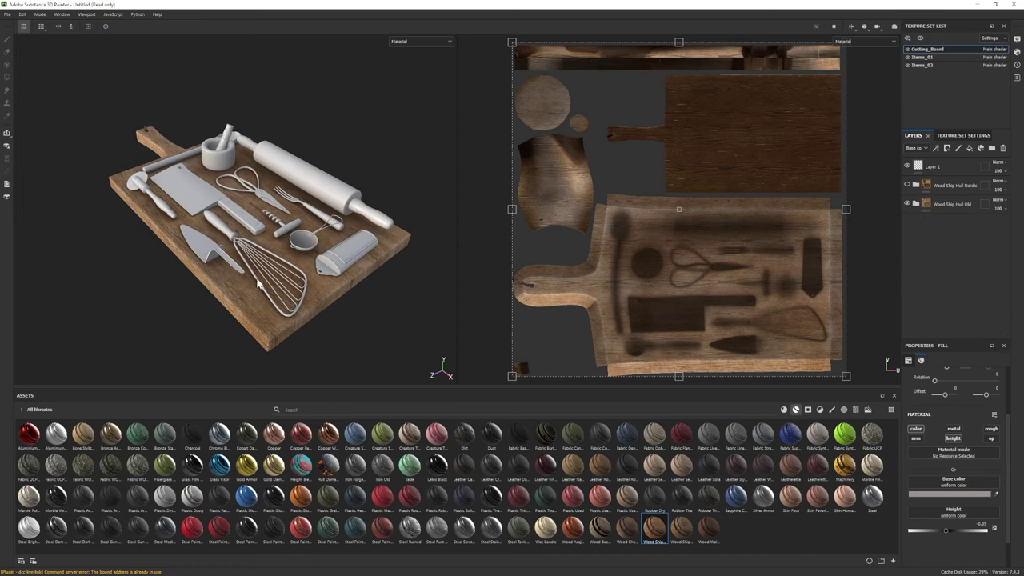
pyautogui.keyDown('alt'); pyautogui.moveTo(258, 283); pyautogui.dragTo(287, 300); pyautogui.keyUp('alt')
# - Add a black mask to Wood Ship Hull Nordic and polygon-fill the cutting board to reveal it
pyautogui.click(932, 184)
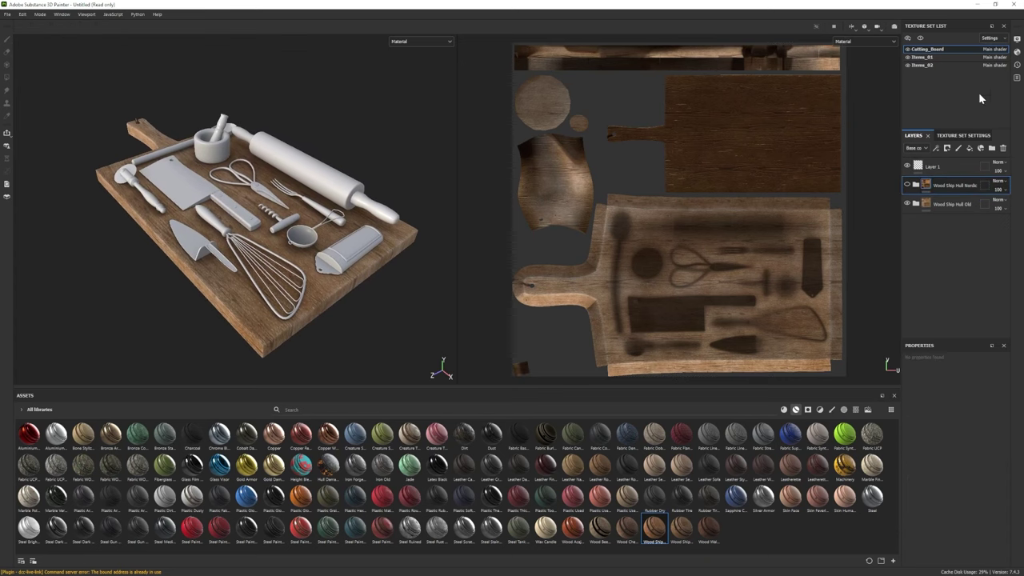
pyautogui.rightClick(929, 185)
pyautogui.click(943, 199)
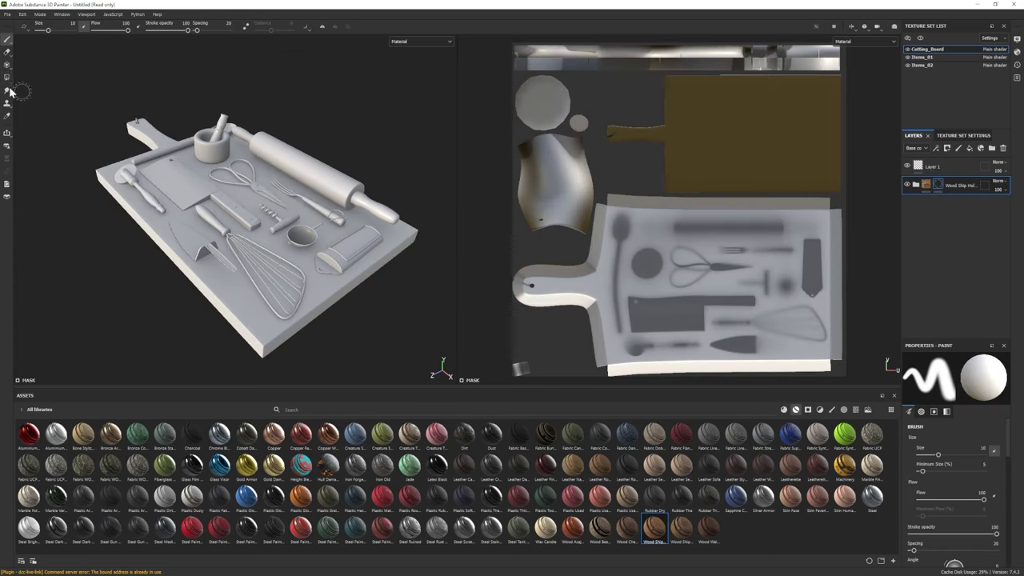
pyautogui.press('4')
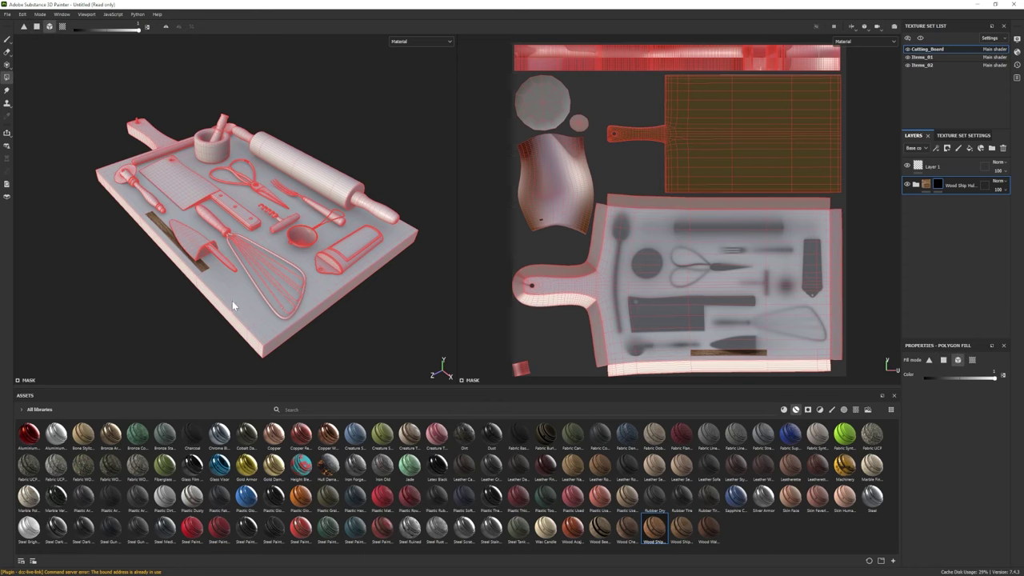
pyautogui.click(232, 301)
pyautogui.press('1')
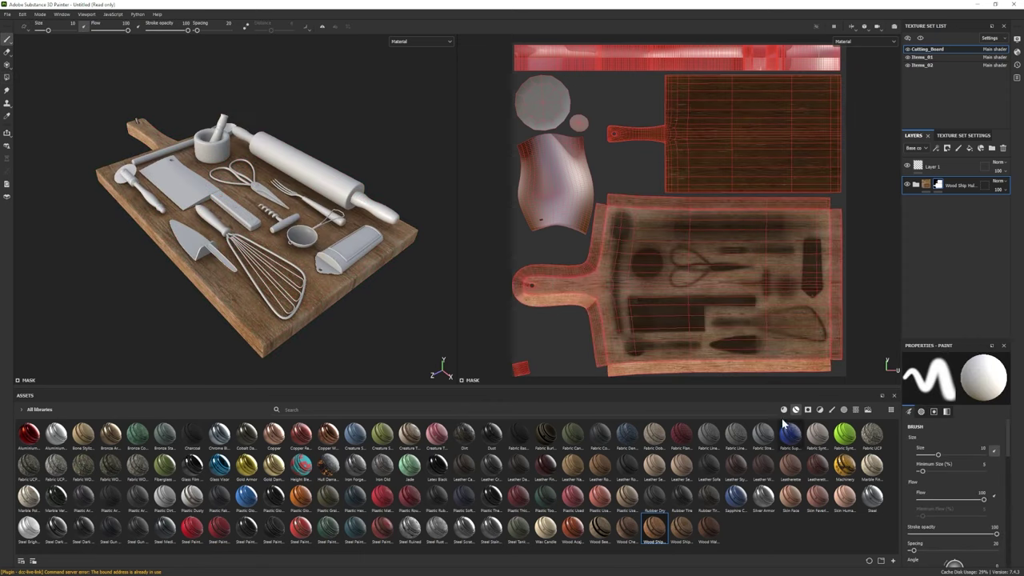
# - Add a Rope Manila fill layer and set its tiling scale to about 15.08
pyautogui.click(785, 409)
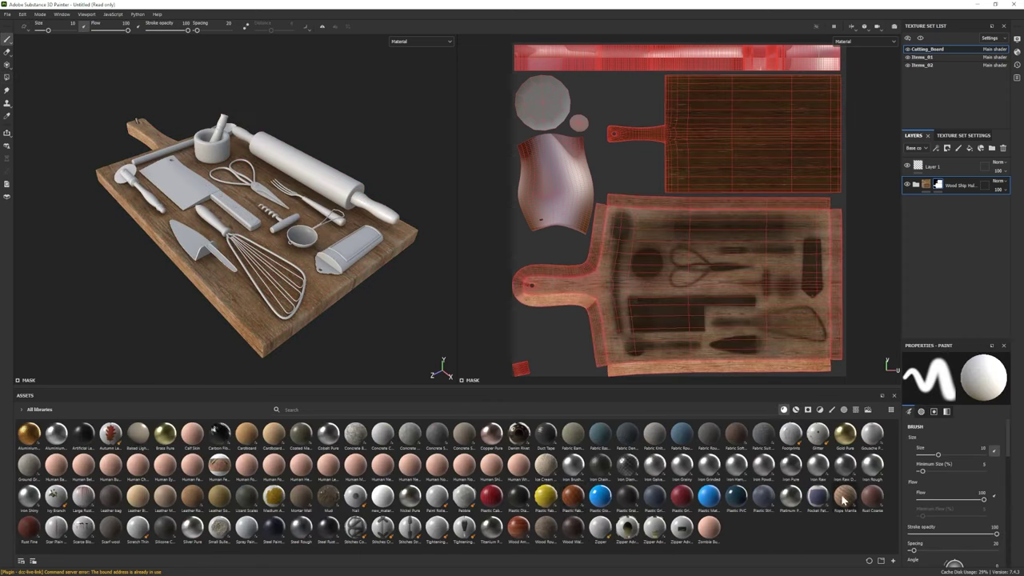
pyautogui.moveTo(845, 497); pyautogui.dragTo(945, 257)
pyautogui.moveTo(352, 232)
pyautogui.keyDown('alt'); pyautogui.mouseDown()
pyautogui.moveTo(336, 226)
pyautogui.moveTo(364, 228)
pyautogui.mouseUp(); pyautogui.keyUp('alt')
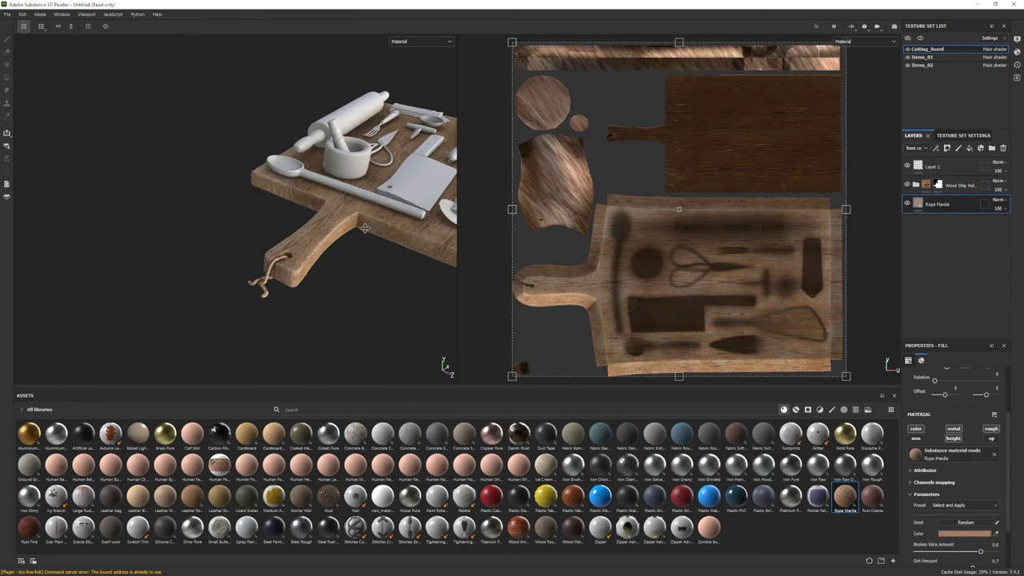
pyautogui.scroll(5, 364, 228)
pyautogui.scroll(3, 950, 443)
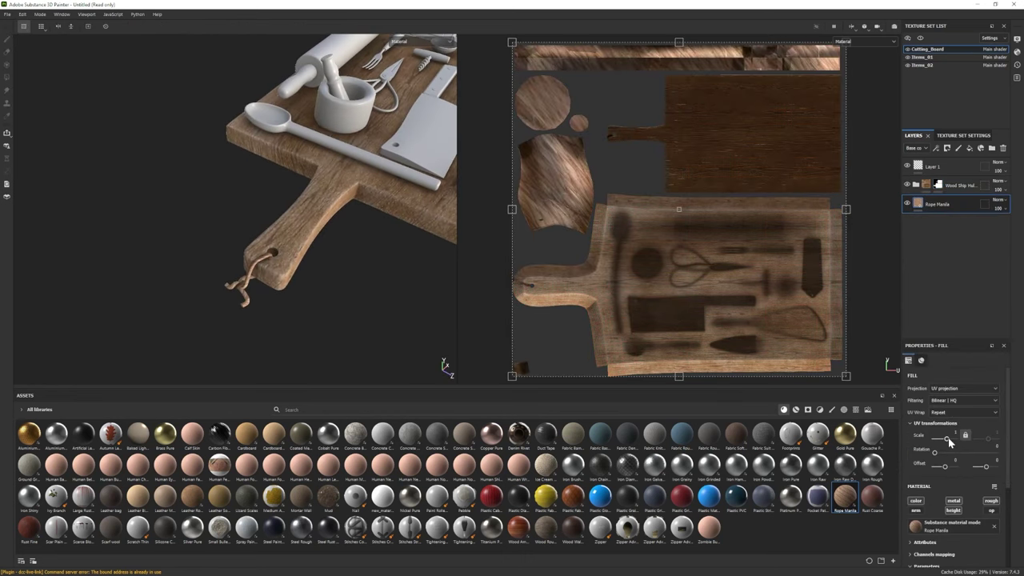
pyautogui.moveTo(949, 443); pyautogui.dragTo(951, 443)
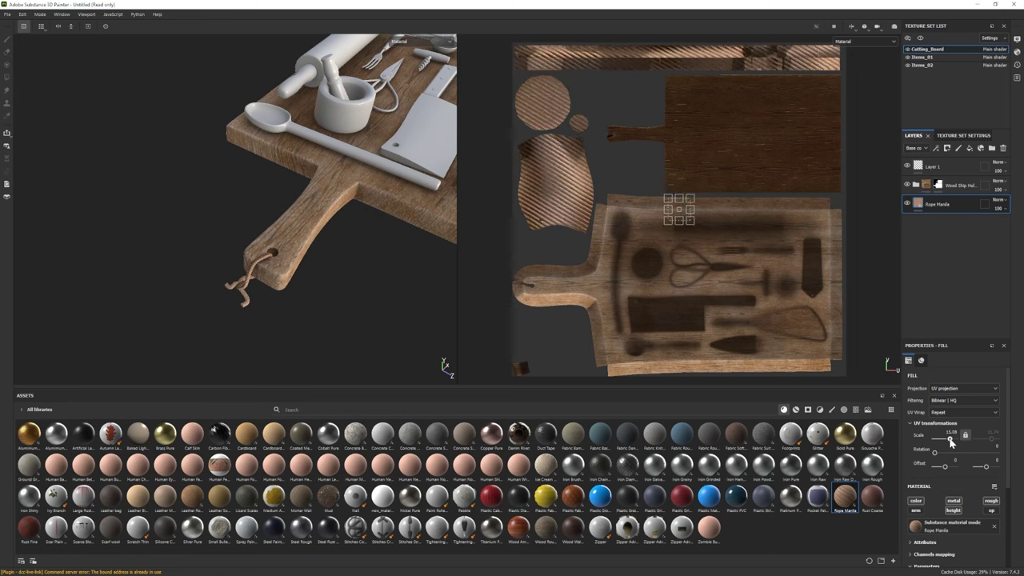
pyautogui.keyDown('alt'); pyautogui.moveTo(385, 345); pyautogui.dragTo(399, 341, button='middle'); pyautogui.keyUp('alt')
pyautogui.scroll(-5, 951, 528)
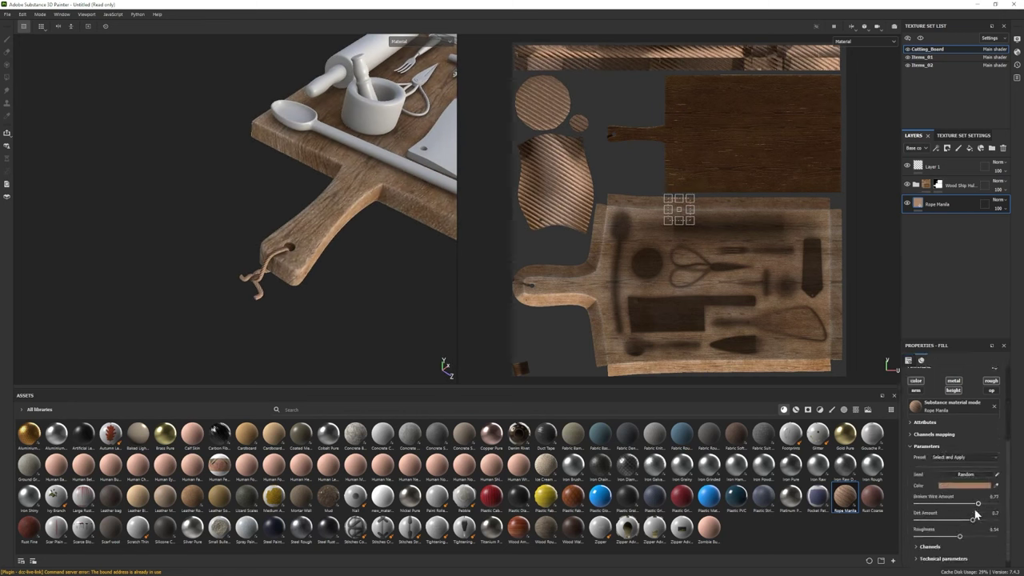
pyautogui.scroll(-1, 980, 521)
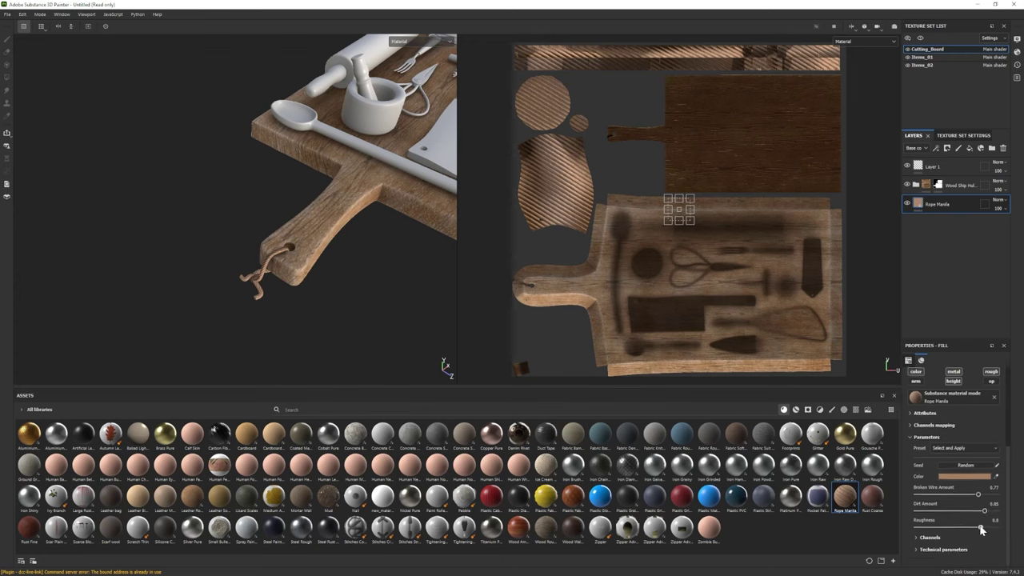
# - Set the Rope Manila colour to B1947C, then switch to the Items_01 texture set
pyautogui.keyDown('alt'); pyautogui.moveTo(319, 237); pyautogui.dragTo(245, 210); pyautogui.keyUp('alt')
pyautogui.click(964, 476)
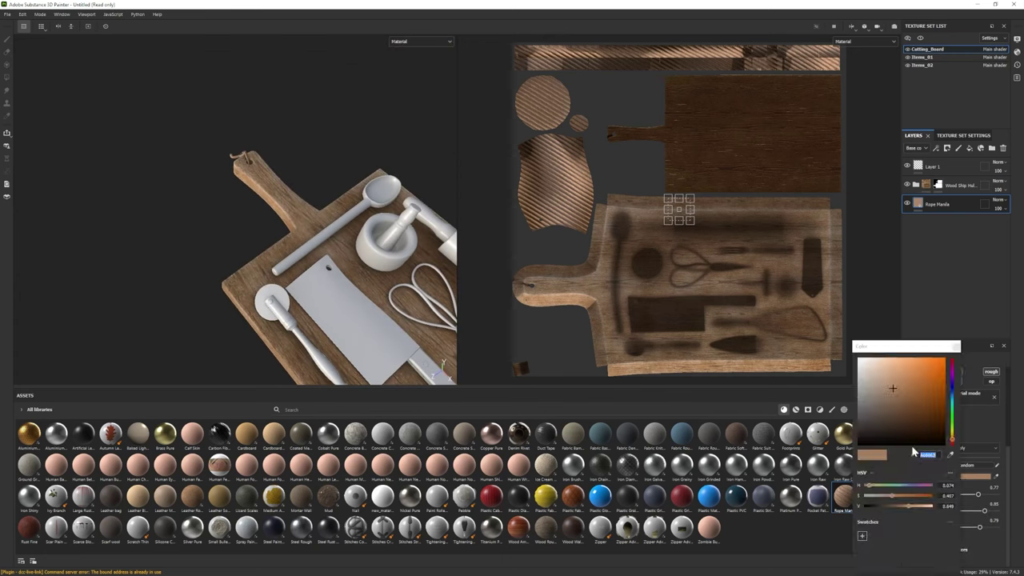
pyautogui.click(878, 387)
pyautogui.click(884, 384)
pyautogui.keyDown('alt'); pyautogui.moveTo(384, 304); pyautogui.dragTo(328, 270); pyautogui.keyUp('alt')
pyautogui.click(941, 65)
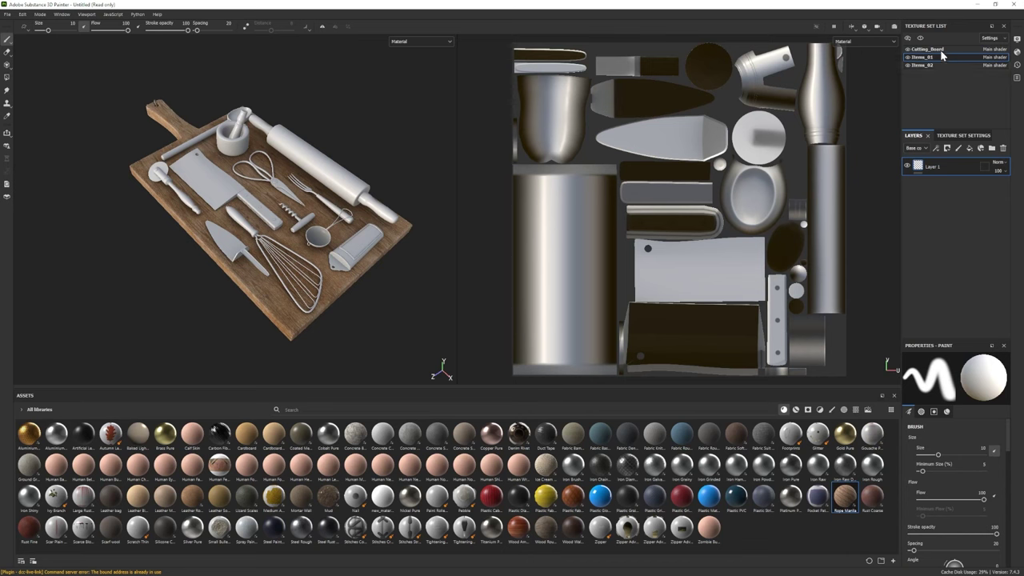
# - Isolate and frame the utensils, then apply the Wood Ship Hull Old smart material to them
pyautogui.click(920, 38)
pyautogui.press('f')
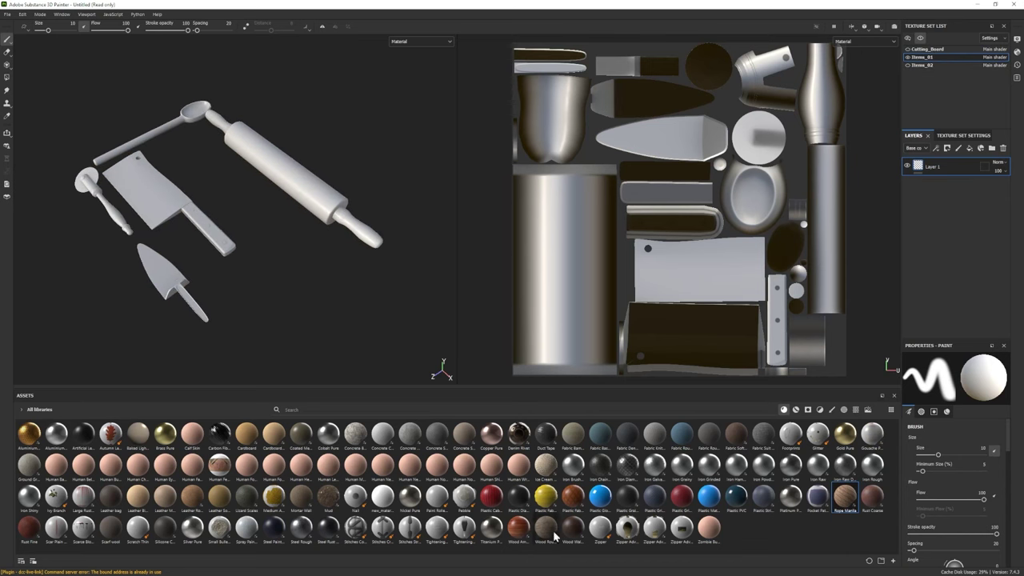
pyautogui.click(796, 409)
pyautogui.moveTo(660, 537)
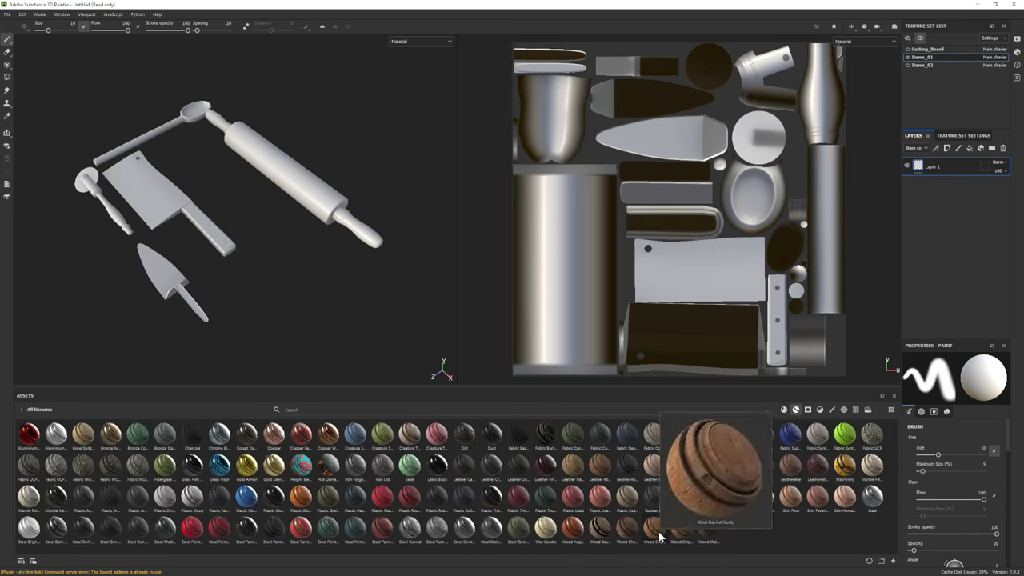
pyautogui.moveTo(690, 541); pyautogui.dragTo(948, 178)
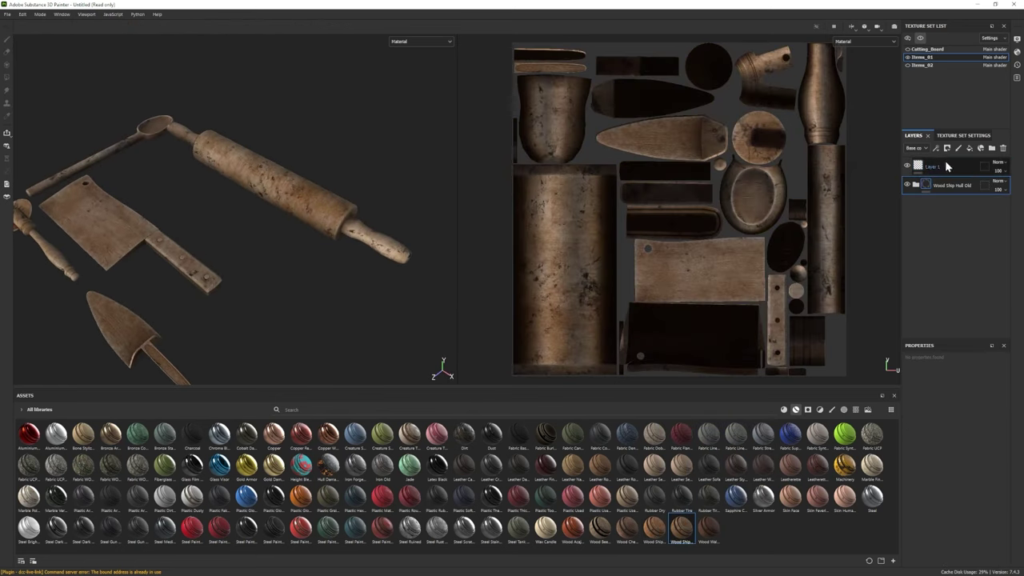
pyautogui.click(916, 185)
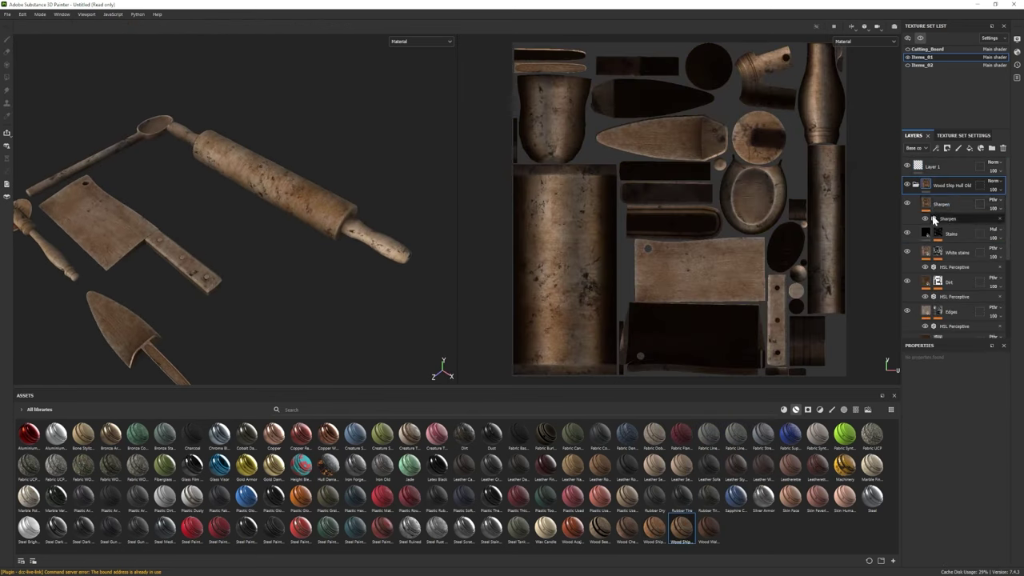
# - Toggle the wood sublayers and Wood Fibers off and on to compare the utensils' look
pyautogui.scroll(-3, 924, 258)
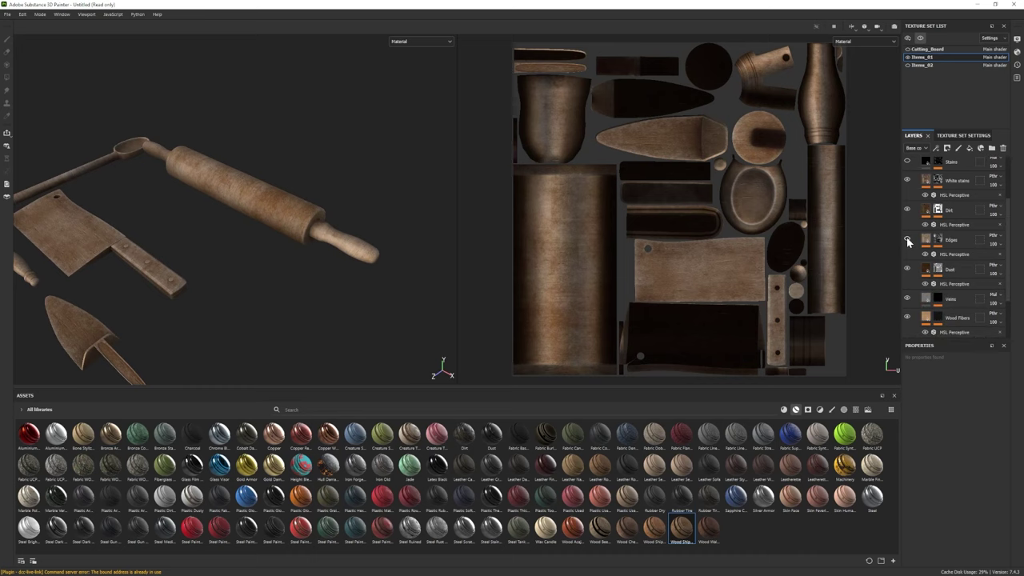
pyautogui.keyDown('alt'); pyautogui.moveTo(208, 264); pyautogui.dragTo(335, 273); pyautogui.keyUp('alt')
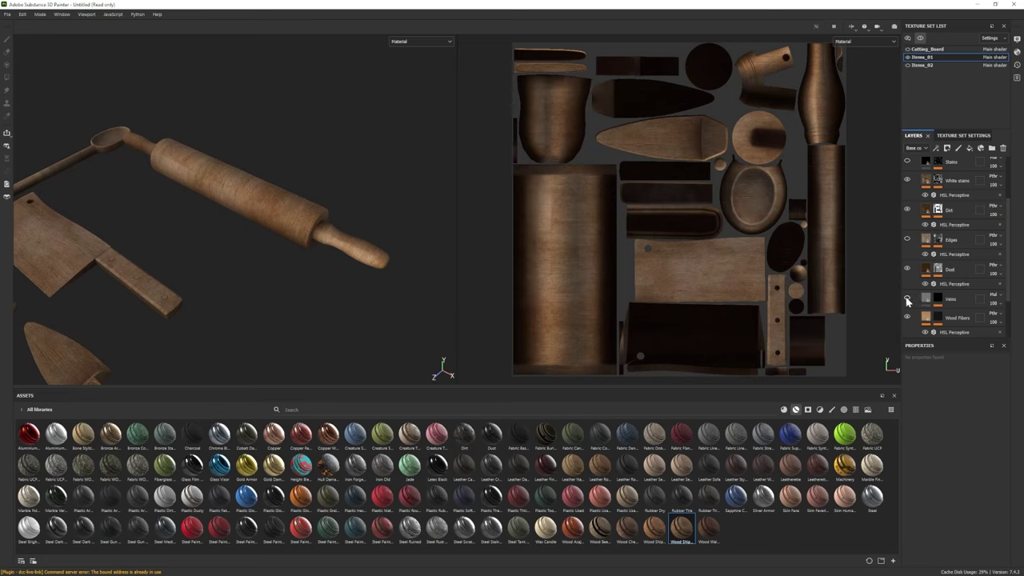
pyautogui.scroll(1, 911, 201)
pyautogui.click(907, 203)
pyautogui.click(906, 204)
pyautogui.keyDown('alt'); pyautogui.moveTo(240, 240); pyautogui.dragTo(264, 240); pyautogui.keyUp('alt')
pyautogui.scroll(1, 944, 240)
pyautogui.click(926, 273)
pyautogui.click(926, 273)
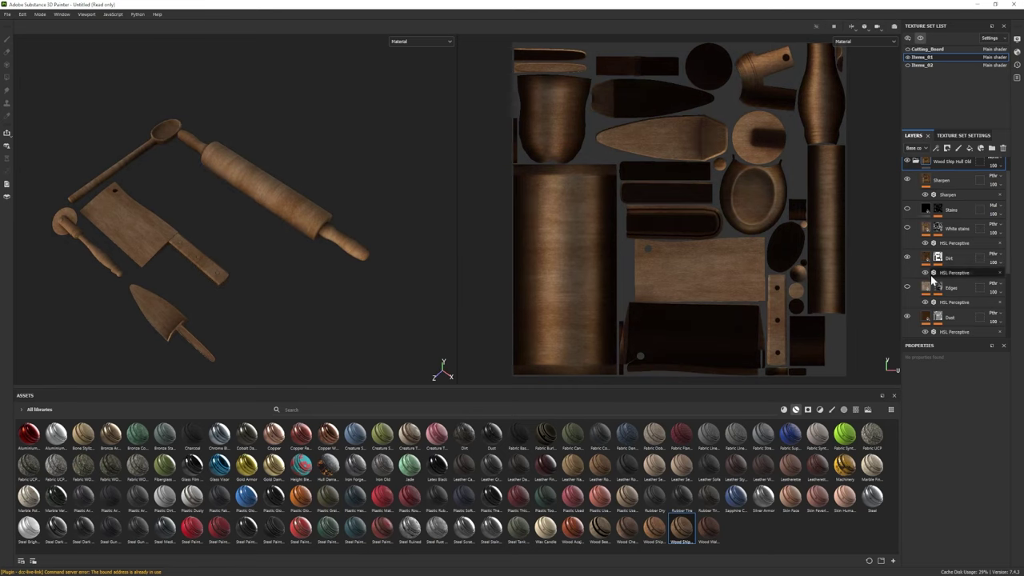
pyautogui.scroll(-3, 932, 278)
pyautogui.click(907, 268)
pyautogui.click(907, 269)
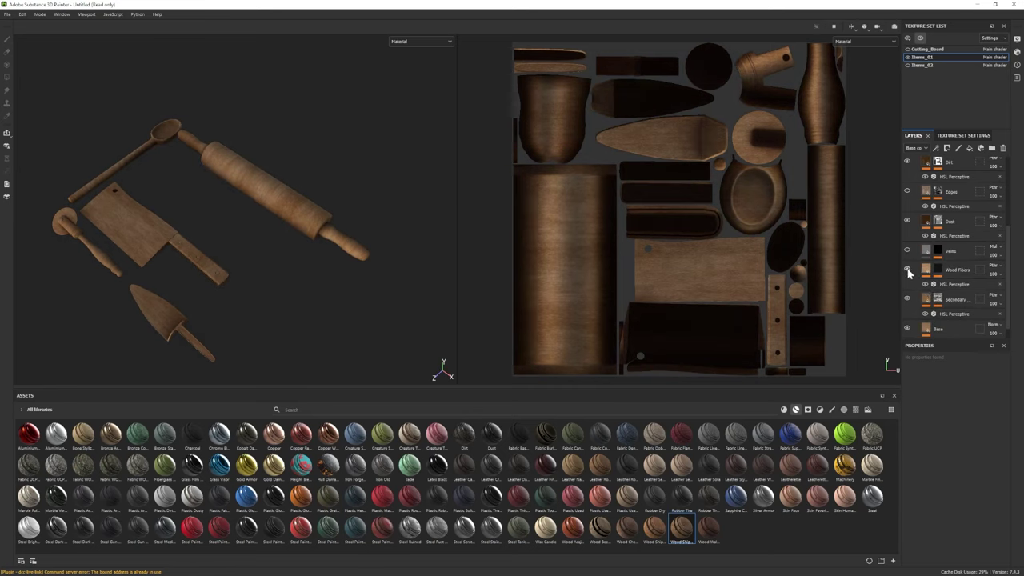
pyautogui.scroll(-3, 88, 270)
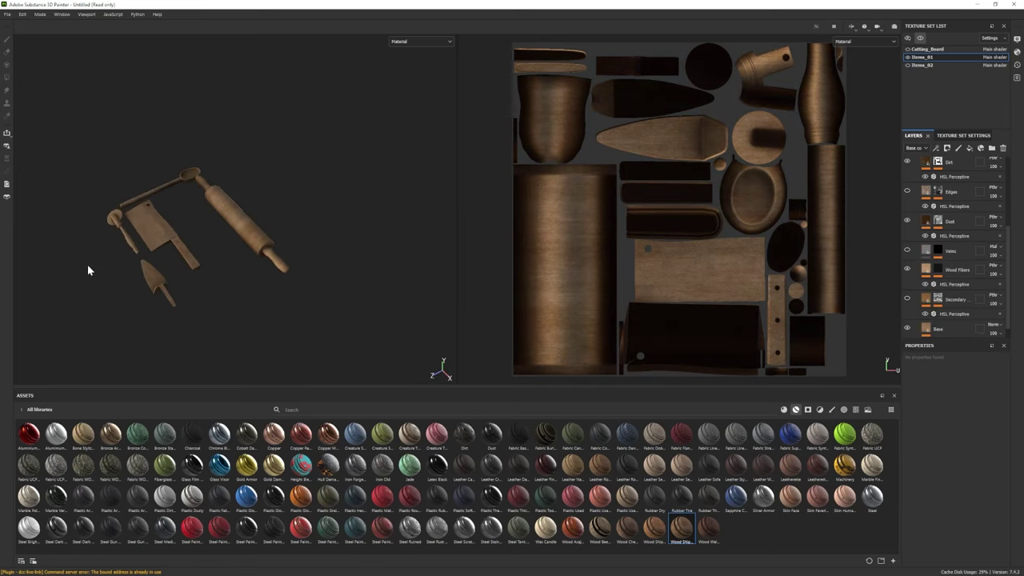
# - Show all texture sets again and inspect the wood material's Base layer on the board
pyautogui.click(921, 39)
pyautogui.keyDown('alt'); pyautogui.moveTo(340, 265); pyautogui.dragTo(316, 288); pyautogui.keyUp('alt')
pyautogui.scroll(5, 317, 288)
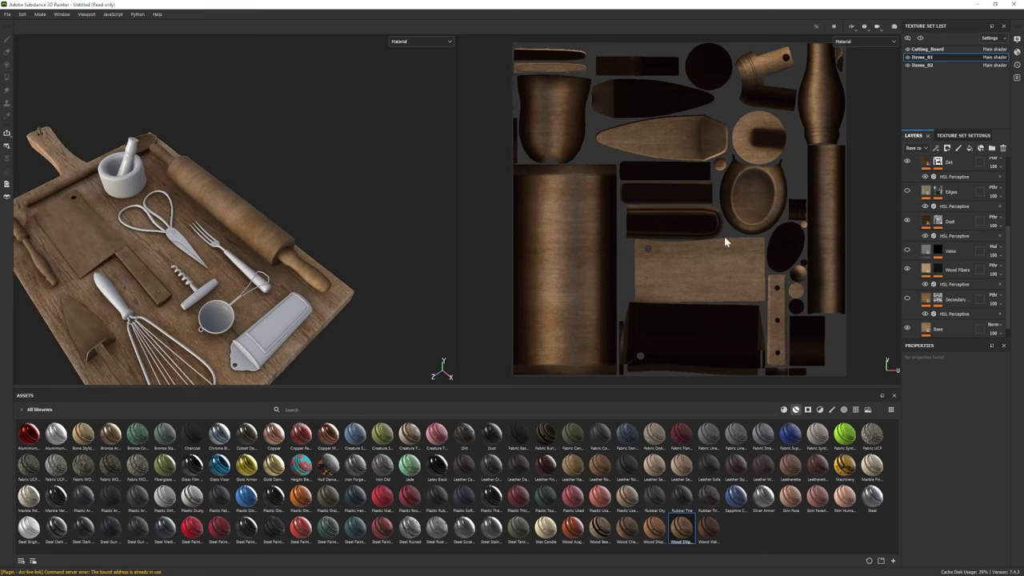
pyautogui.click(940, 329)
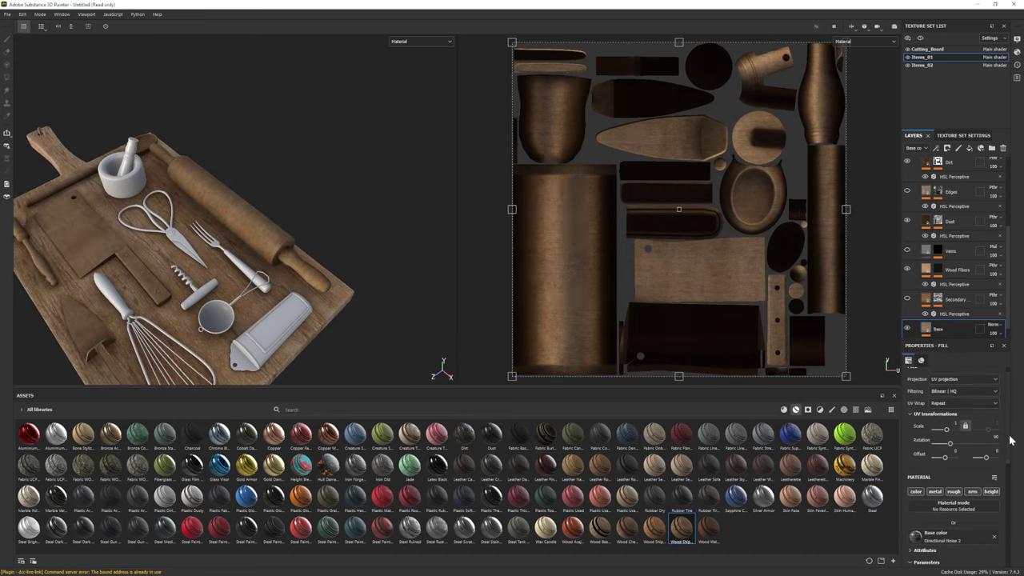
pyautogui.scroll(-3, 227, 186)
pyautogui.scroll(4, 401, 267)
pyautogui.scroll(-1, 971, 233)
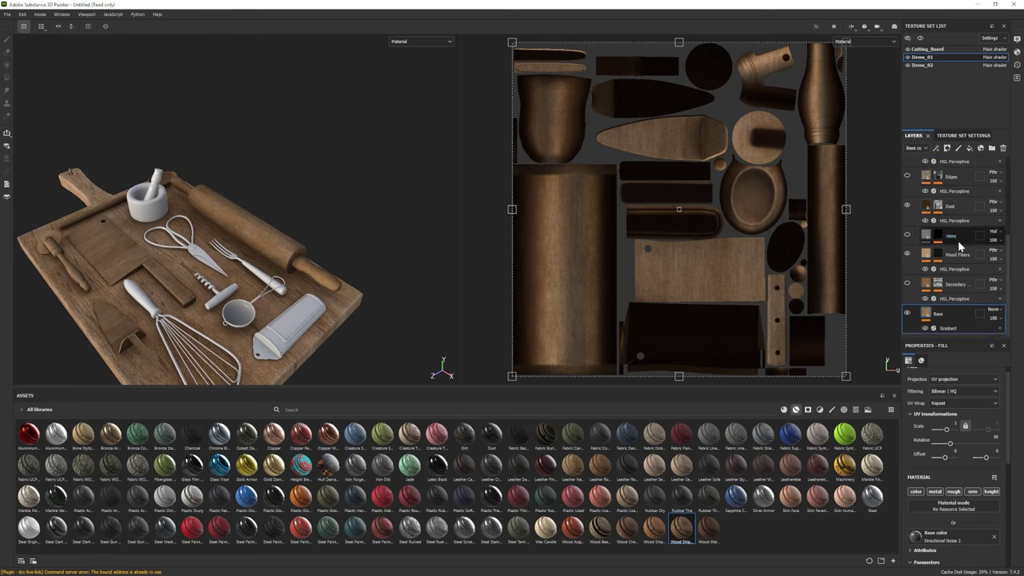
pyautogui.scroll(-5, 935, 427)
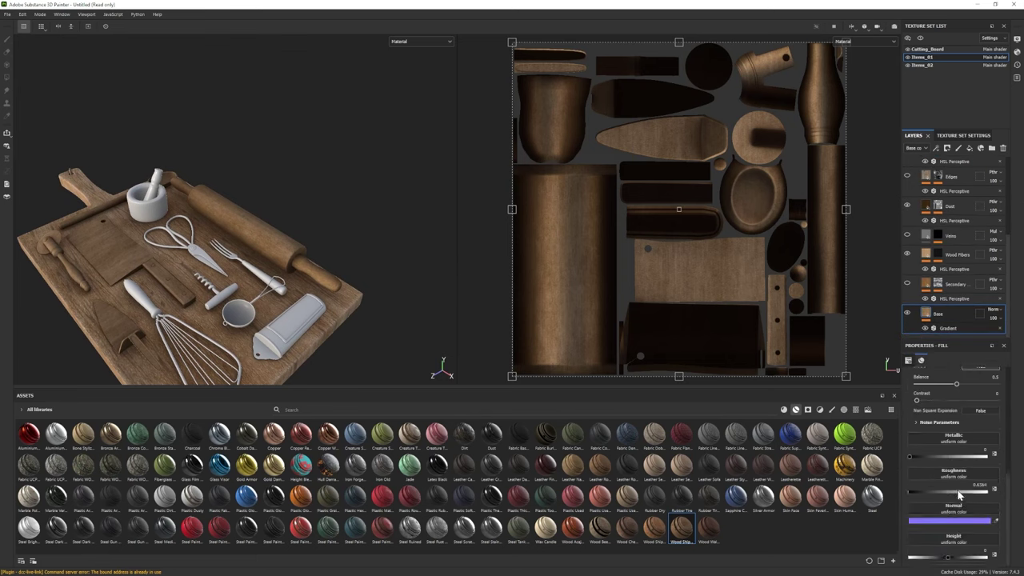
pyautogui.keyDown('alt'); pyautogui.moveTo(208, 264); pyautogui.dragTo(269, 256); pyautogui.keyUp('alt')
pyautogui.scroll(5, 270, 256)
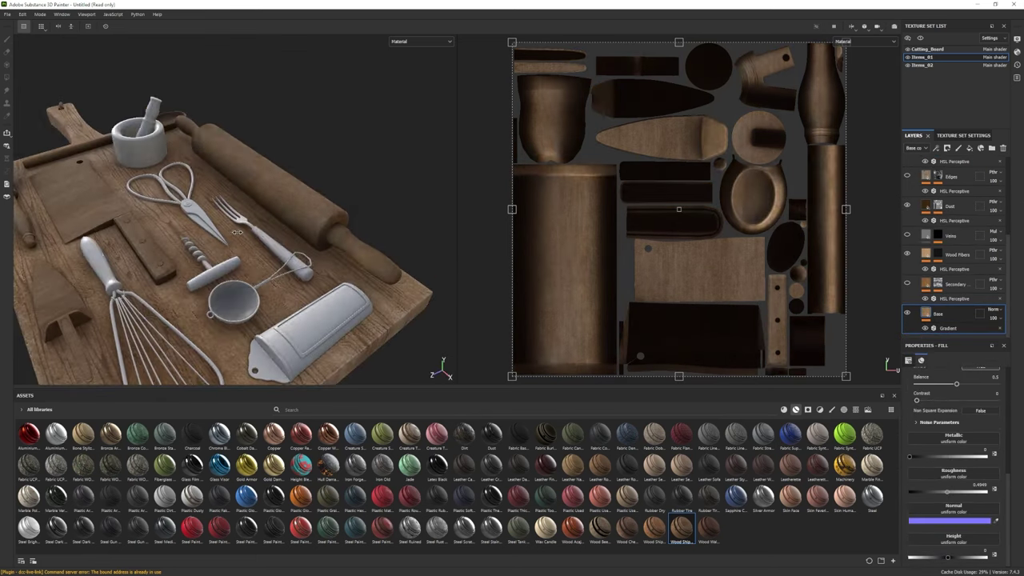
pyautogui.scroll(-2, 269, 256)
pyautogui.scroll(3, 912, 296)
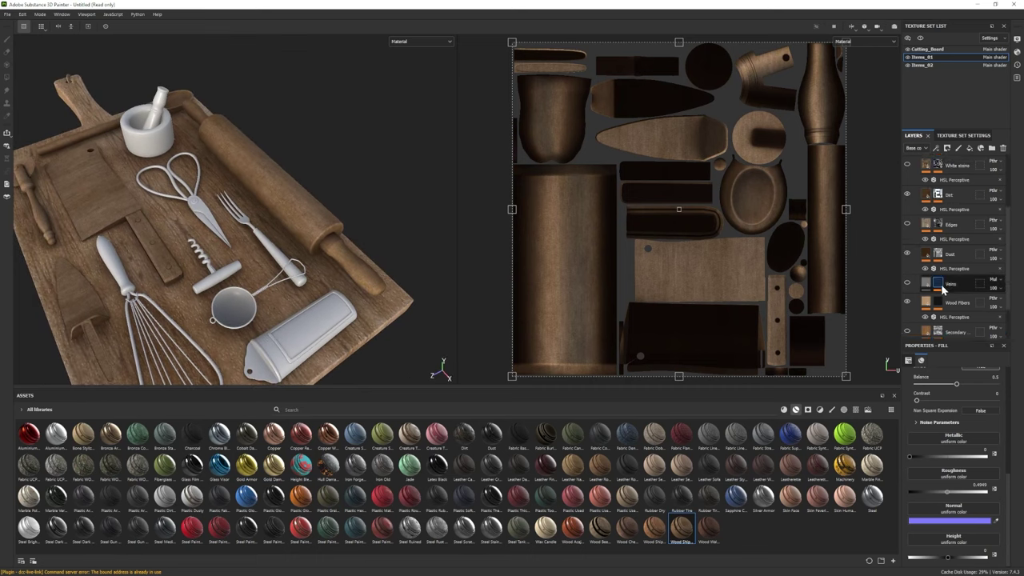
pyautogui.scroll(-2, 305, 242)
pyautogui.keyDown('alt'); pyautogui.moveTo(305, 242); pyautogui.dragTo(248, 239); pyautogui.keyUp('alt')
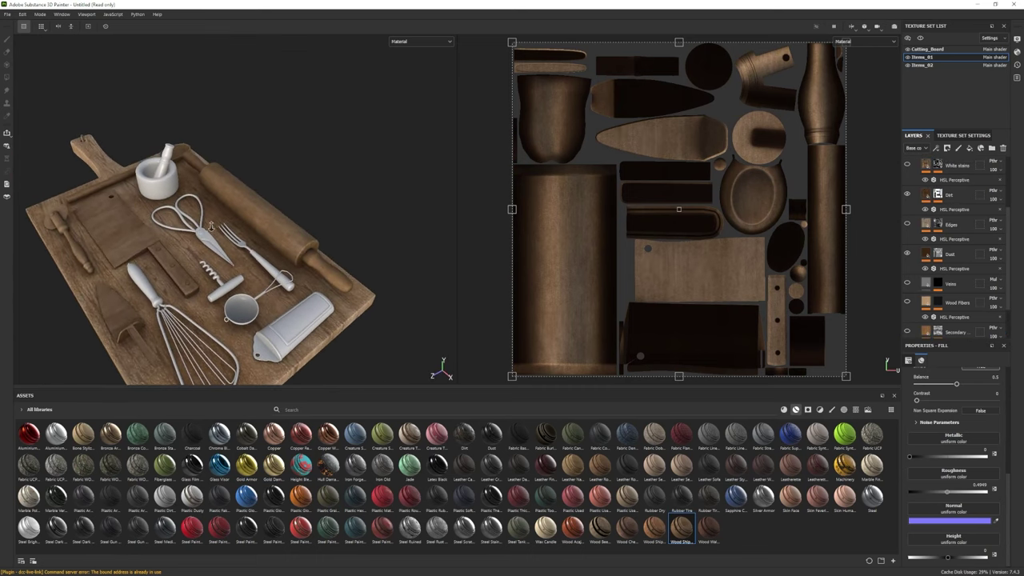
pyautogui.scroll(-2, 953, 240)
pyautogui.scroll(4, 944, 487)
pyautogui.scroll(-3, 942, 480)
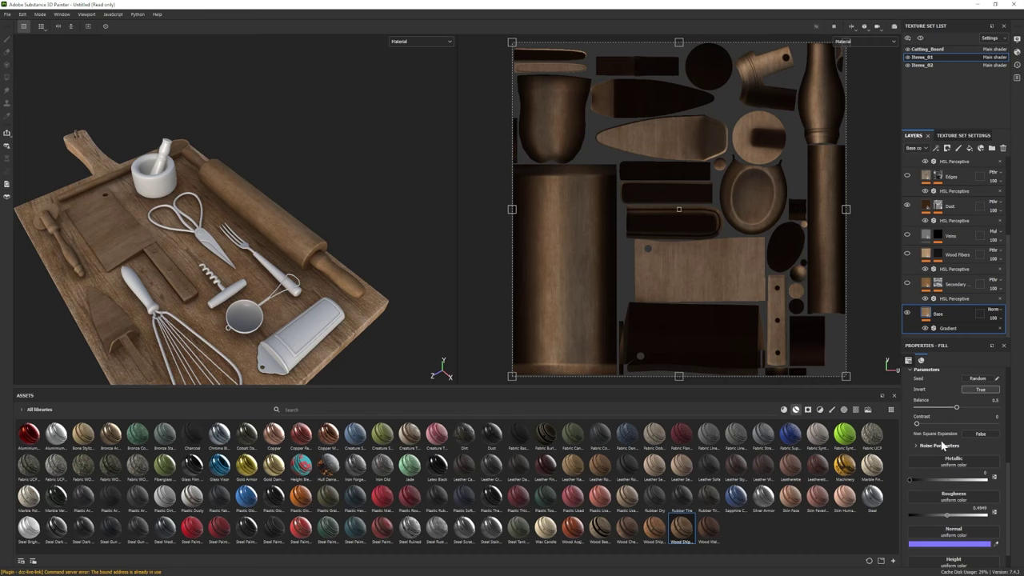
# - Tint the Base Gradient filter's Color 2 a warmer orange-brown and collapse the wood folder
pyautogui.click(949, 328)
pyautogui.click(986, 506)
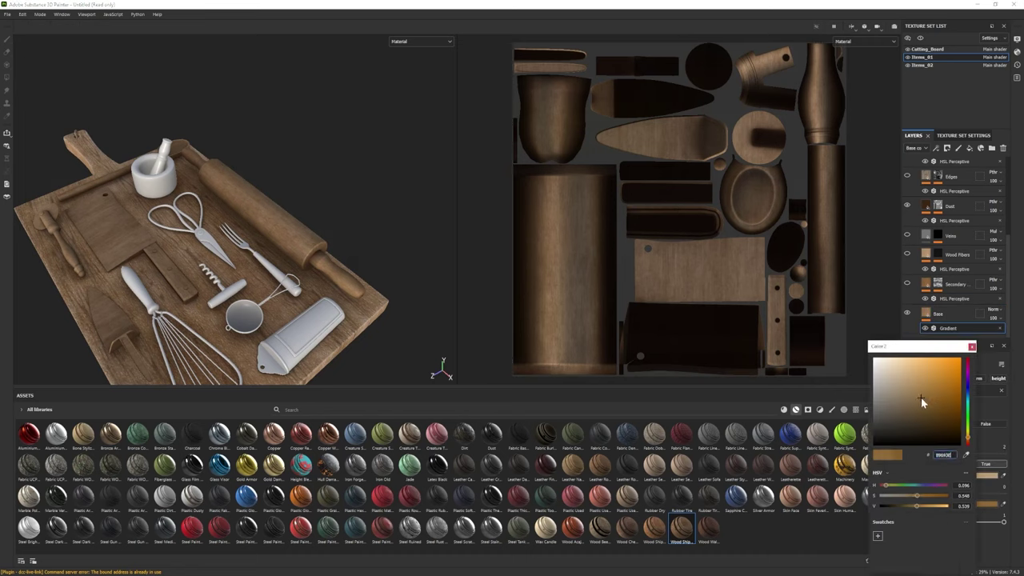
pyautogui.moveTo(921, 398); pyautogui.dragTo(928, 396)
pyautogui.click(968, 441)
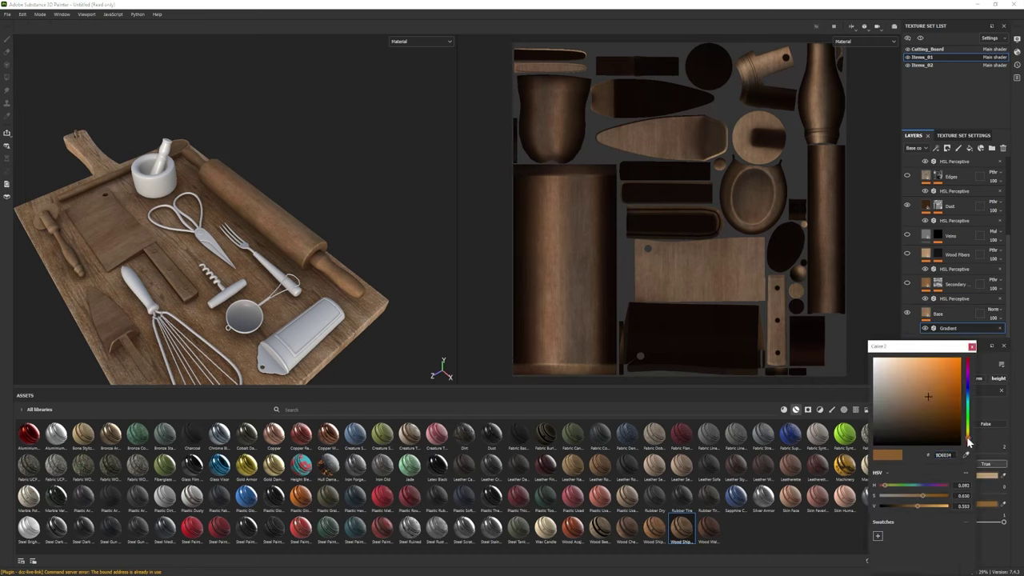
pyautogui.moveTo(968, 441); pyautogui.dragTo(968, 443)
pyautogui.keyDown('alt'); pyautogui.moveTo(160, 240); pyautogui.dragTo(281, 208); pyautogui.keyUp('alt')
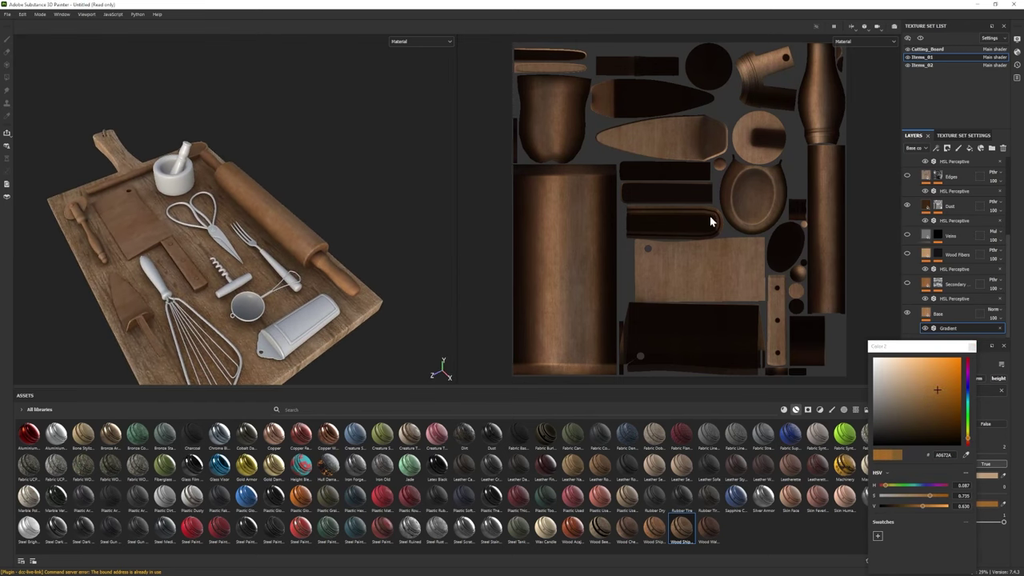
pyautogui.scroll(5, 952, 240)
pyautogui.click(917, 184)
# - Rename the wood folder to Roller, group and duplicate it, and mask it to the rolling pin
pyautogui.doubleClick(948, 185)
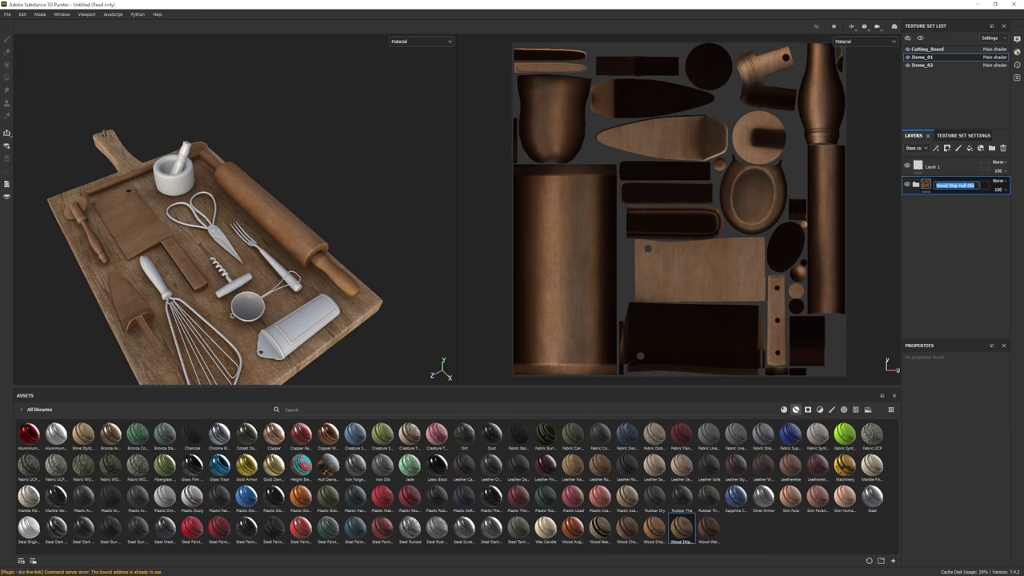
pyautogui.rightClick(961, 186)
pyautogui.click(921, 195)
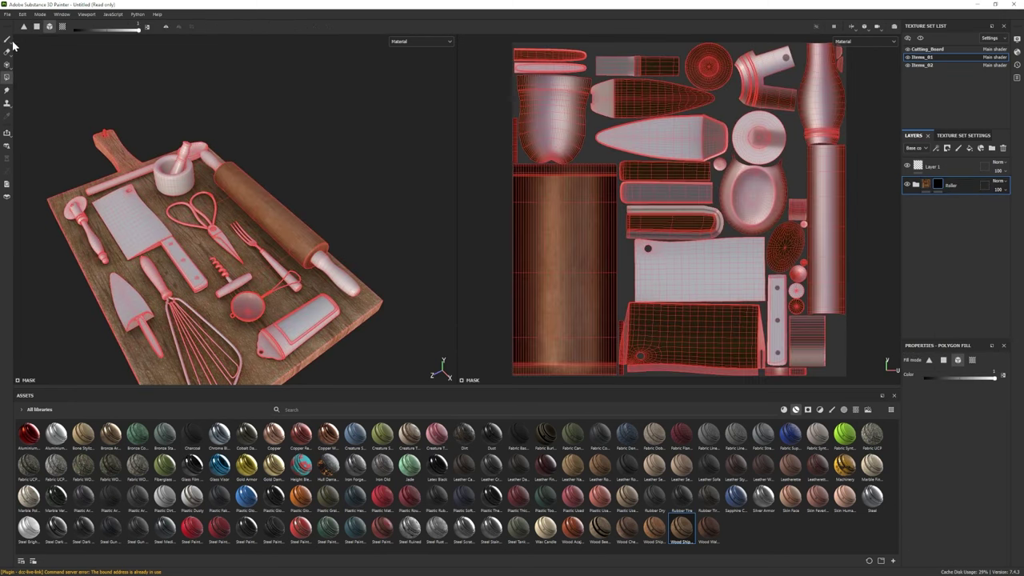
pyautogui.click(993, 148)
pyautogui.click(958, 206)
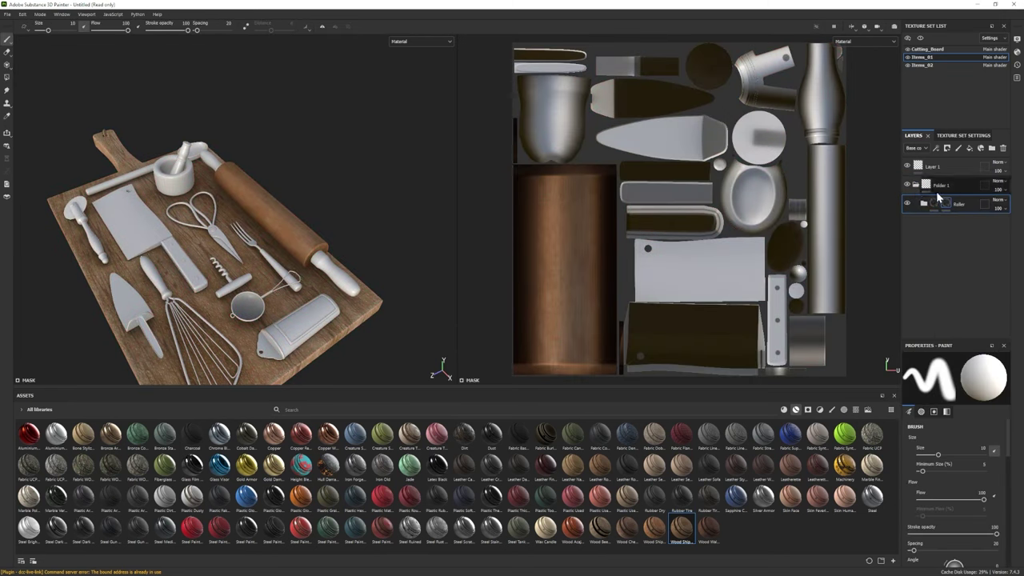
pyautogui.hotkey('ctrl', 'd')
pyautogui.press('4')
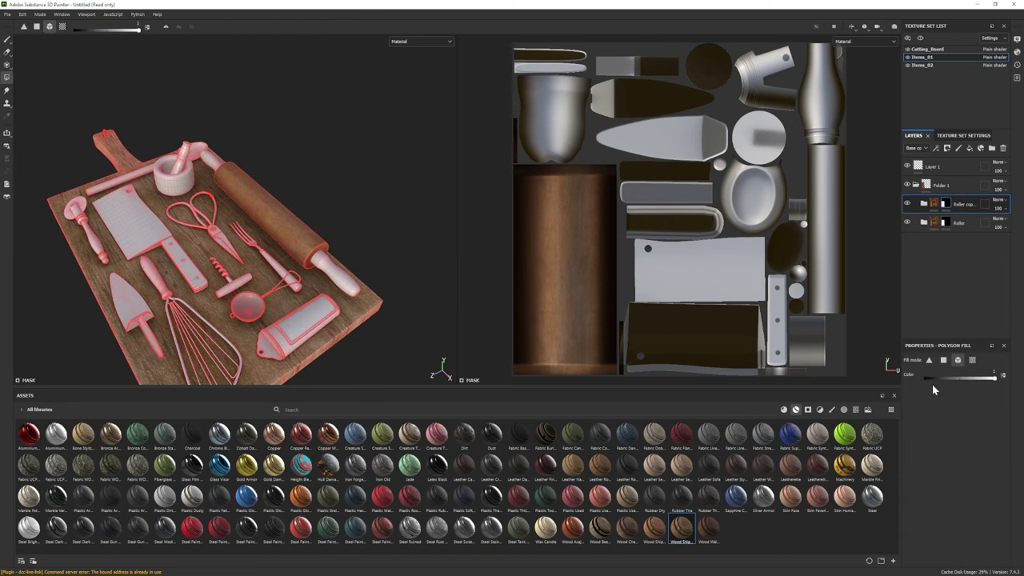
pyautogui.press('1')
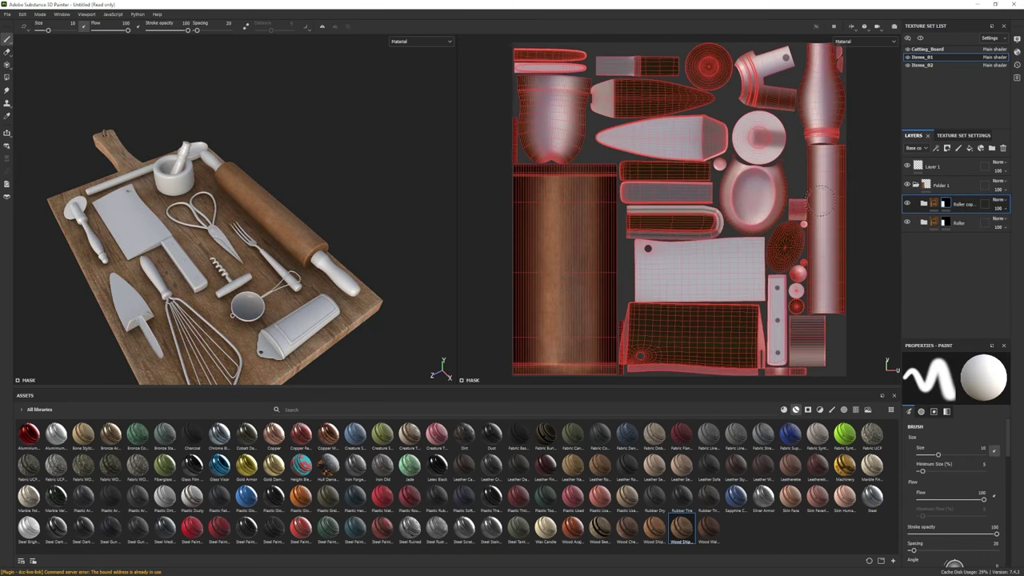
pyautogui.press('4')
pyautogui.press('1')
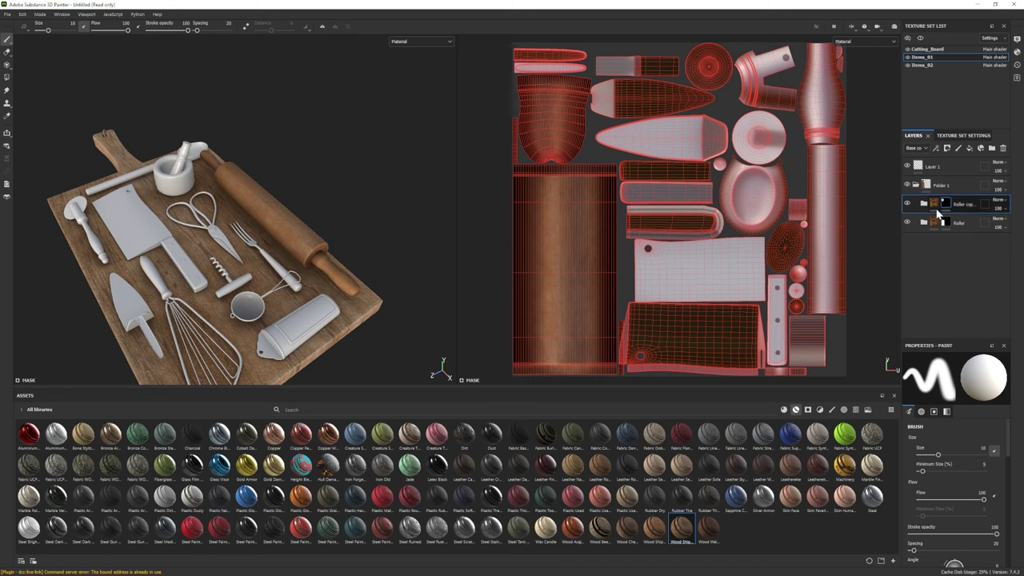
# - Set the Roller copy's Gradient filter Color 2 to 7F4D17 and collapse the Roller group
pyautogui.click(925, 203)
pyautogui.scroll(-3, 964, 287)
pyautogui.scroll(-2, 965, 287)
pyautogui.click(960, 309)
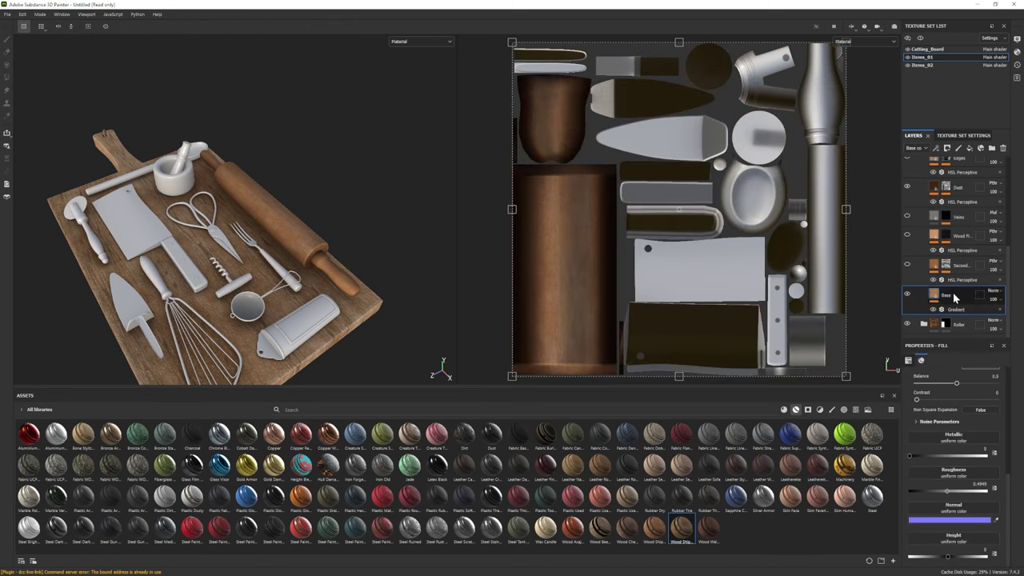
pyautogui.click(981, 504)
pyautogui.click(940, 400)
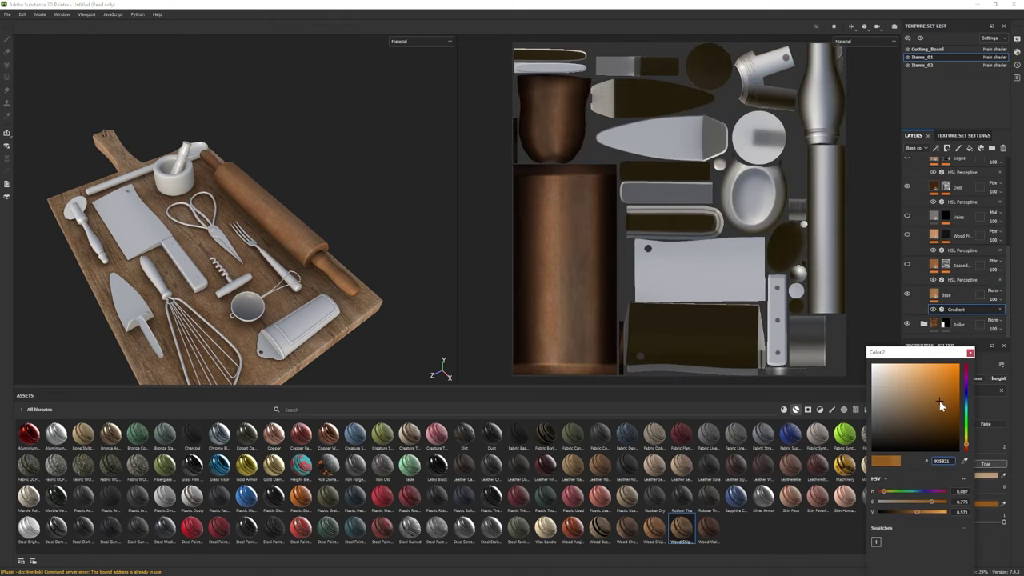
pyautogui.click(942, 406)
pyautogui.scroll(-3, 439, 226)
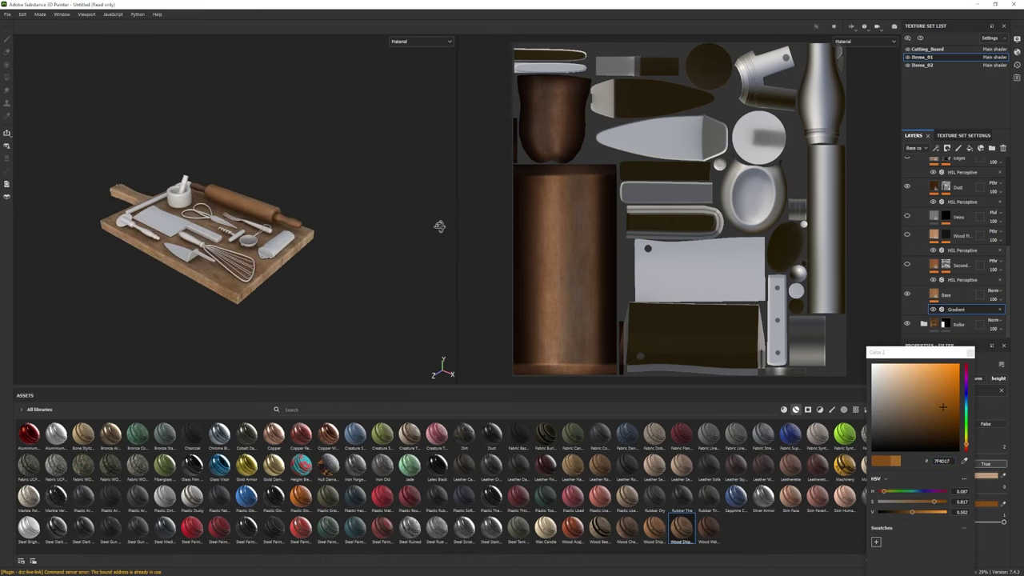
pyautogui.keyDown('alt'); pyautogui.moveTo(440, 227); pyautogui.dragTo(480, 232); pyautogui.keyUp('alt')
pyautogui.scroll(3, 480, 232)
pyautogui.click(970, 352)
pyautogui.scroll(-4, 933, 220)
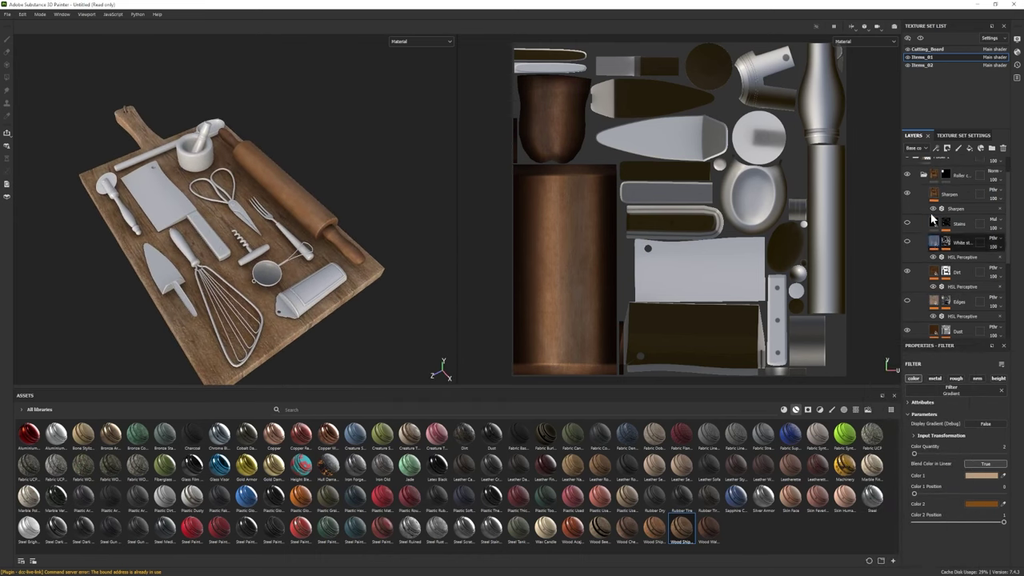
pyautogui.click(925, 175)
pyautogui.click(952, 185)
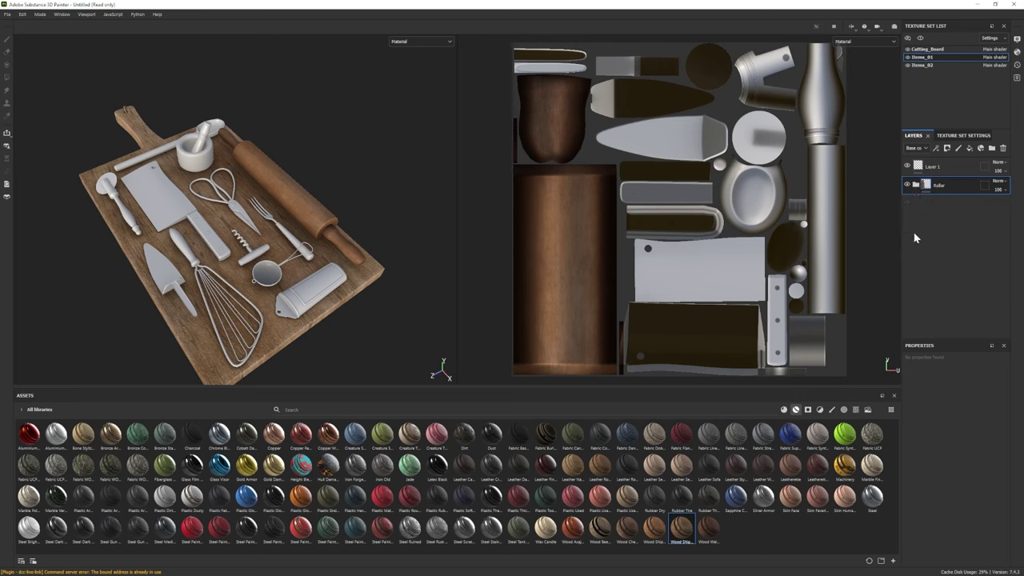
pyautogui.keyDown('alt'); pyautogui.moveTo(232, 224); pyautogui.dragTo(354, 449); pyautogui.keyUp('alt')
# - Import both .sbsar files as basematerial into the your_assets library
pyautogui.click(617, 207)
pyautogui.click(625, 251)
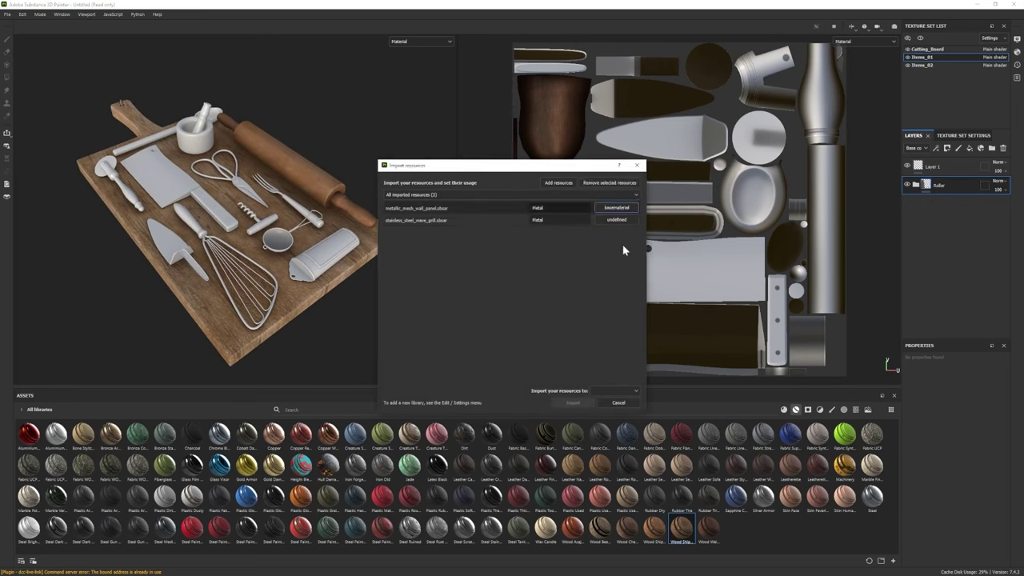
pyautogui.click(617, 219)
pyautogui.click(622, 271)
pyautogui.click(617, 390)
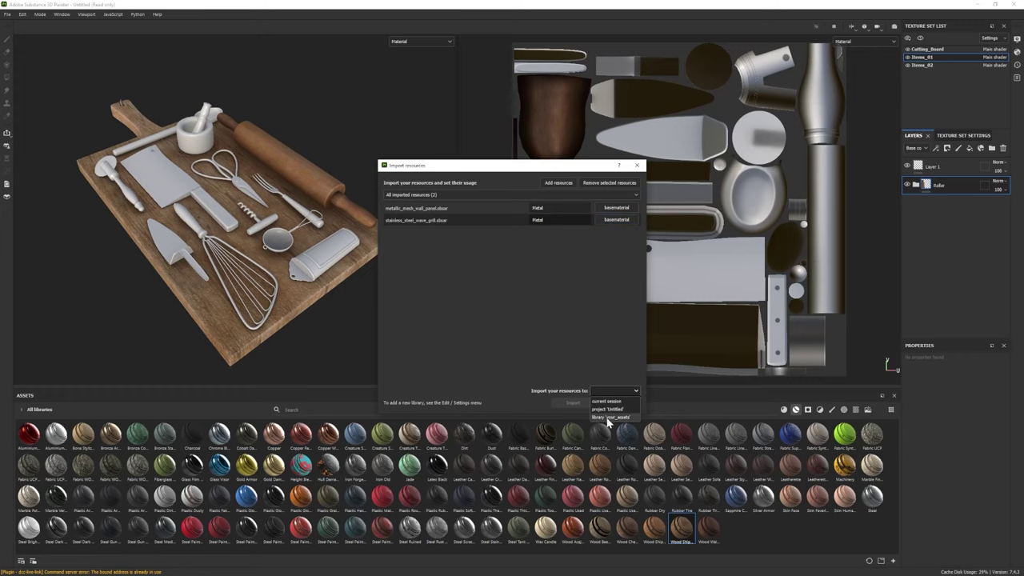
pyautogui.click(608, 417)
pyautogui.click(573, 403)
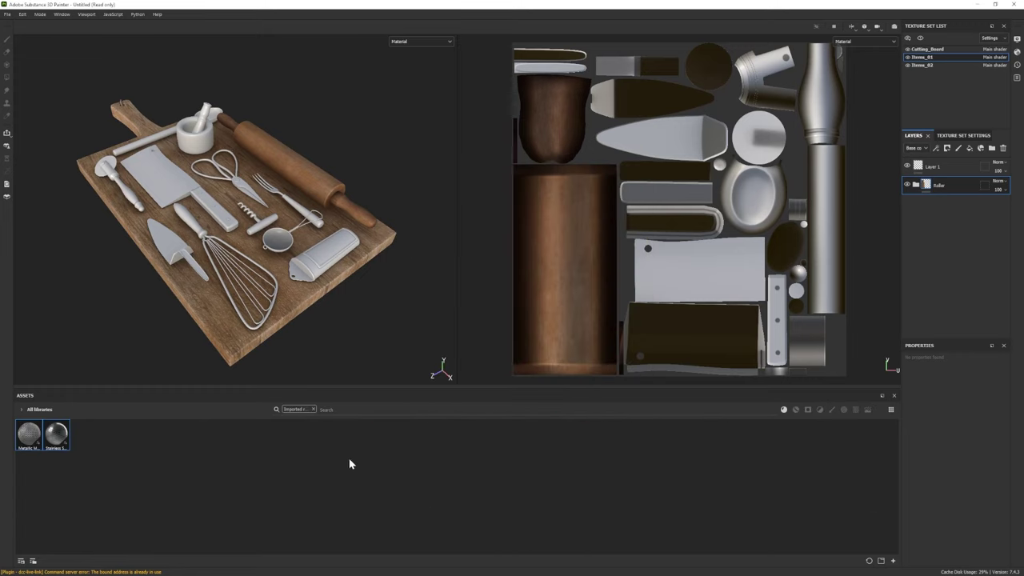
# - Select the Metallic Mesh material and switch the Assets filter from imported to smart materials
pyautogui.moveTo(31, 448)
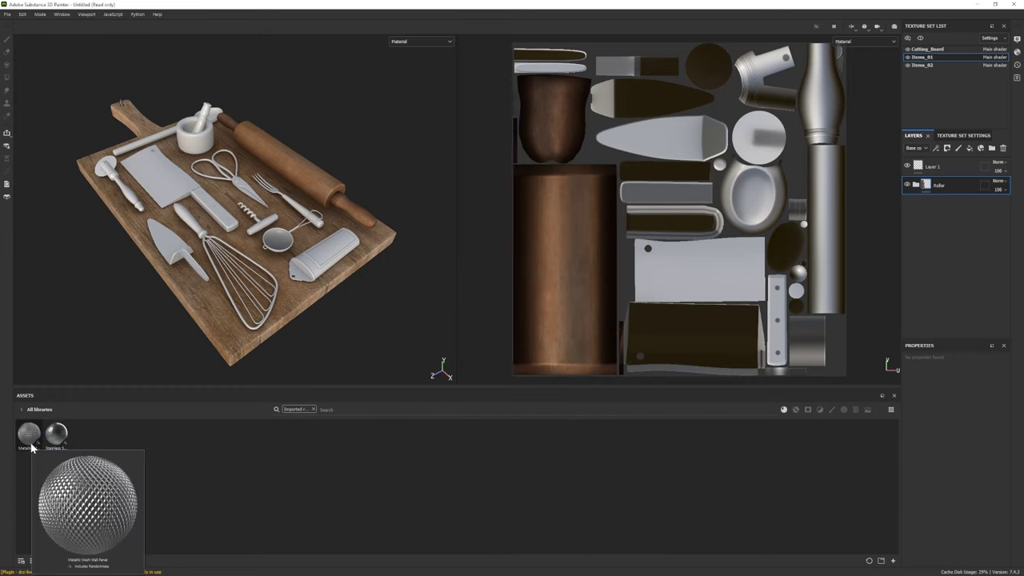
pyautogui.moveTo(31, 446); pyautogui.dragTo(57, 436)
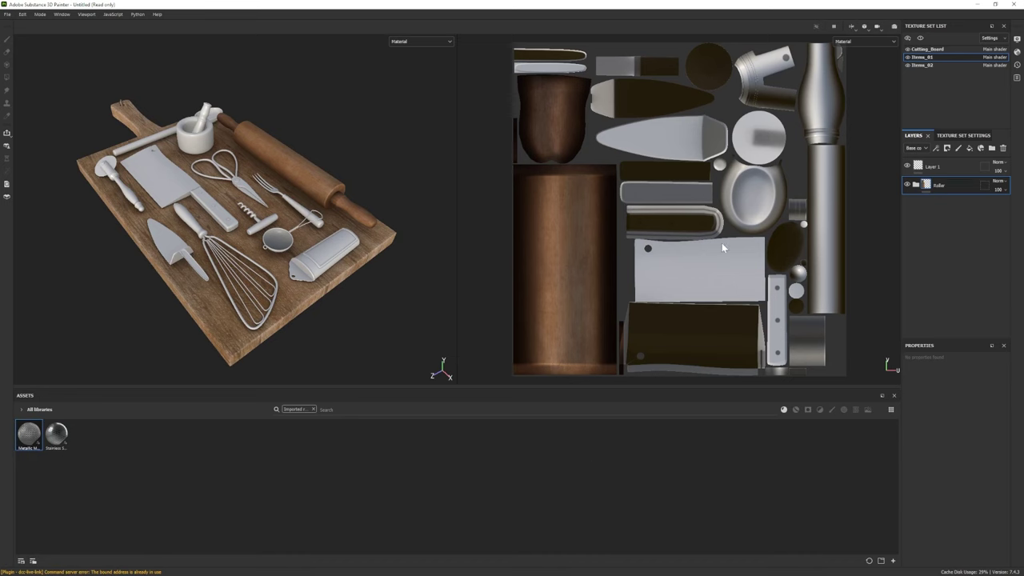
pyautogui.click(313, 409)
pyautogui.click(796, 410)
pyautogui.click(784, 410)
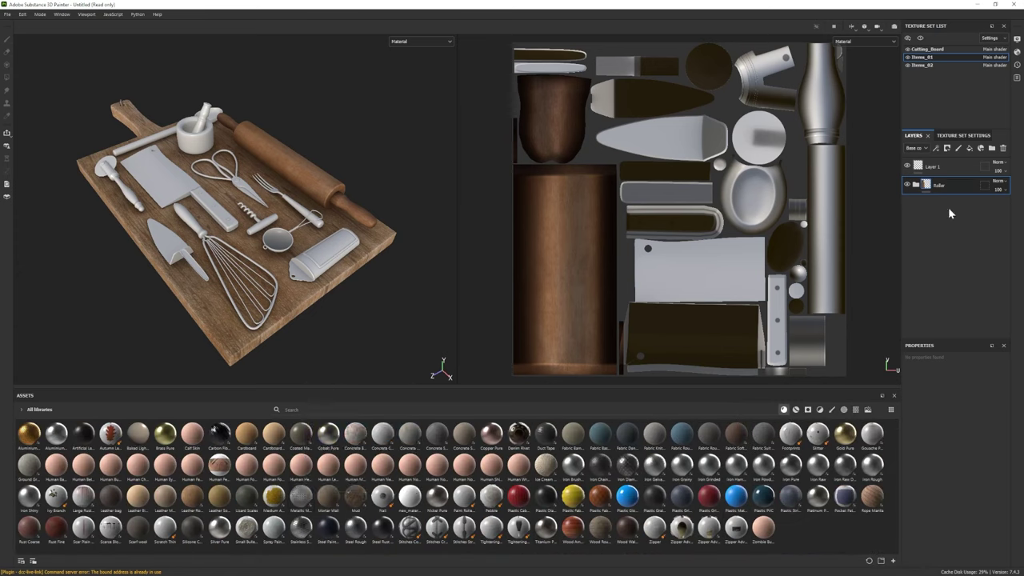
# - Add Wood Ship Hull Nordic to the isolated Items_01 utensils and hide its Dirt layer
pyautogui.click(921, 37)
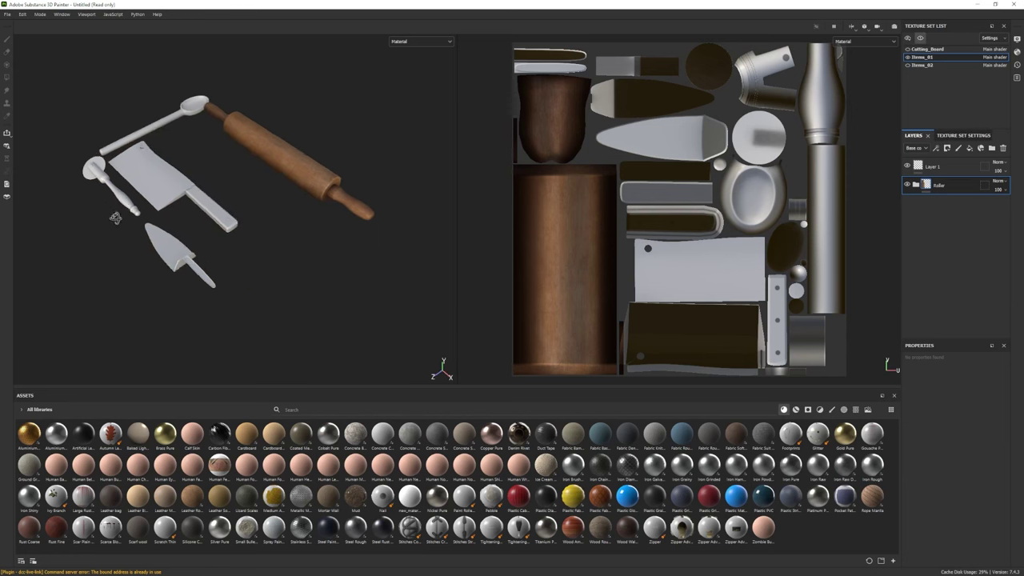
pyautogui.click(796, 410)
pyautogui.moveTo(663, 534); pyautogui.dragTo(951, 222)
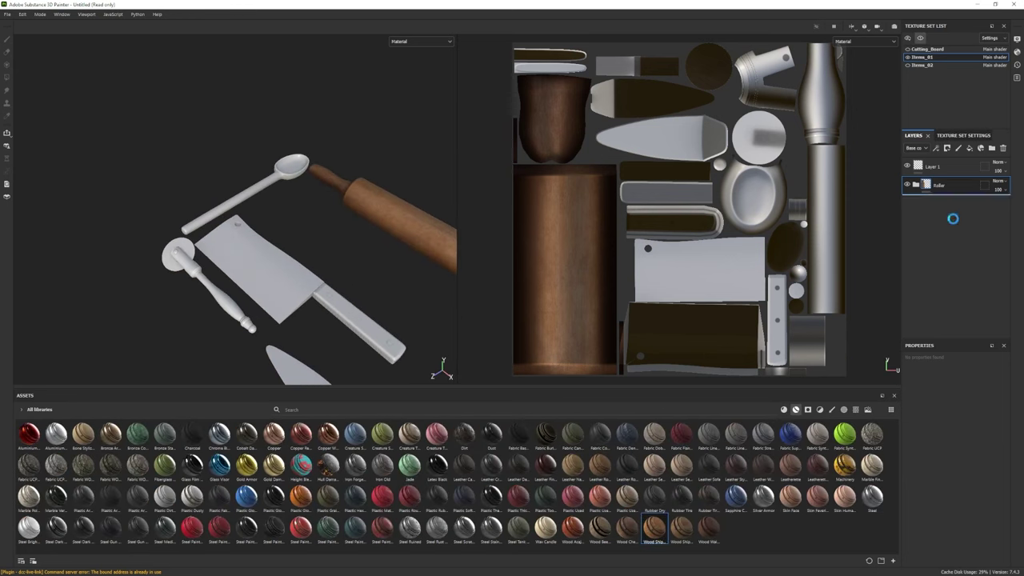
pyautogui.click(913, 205)
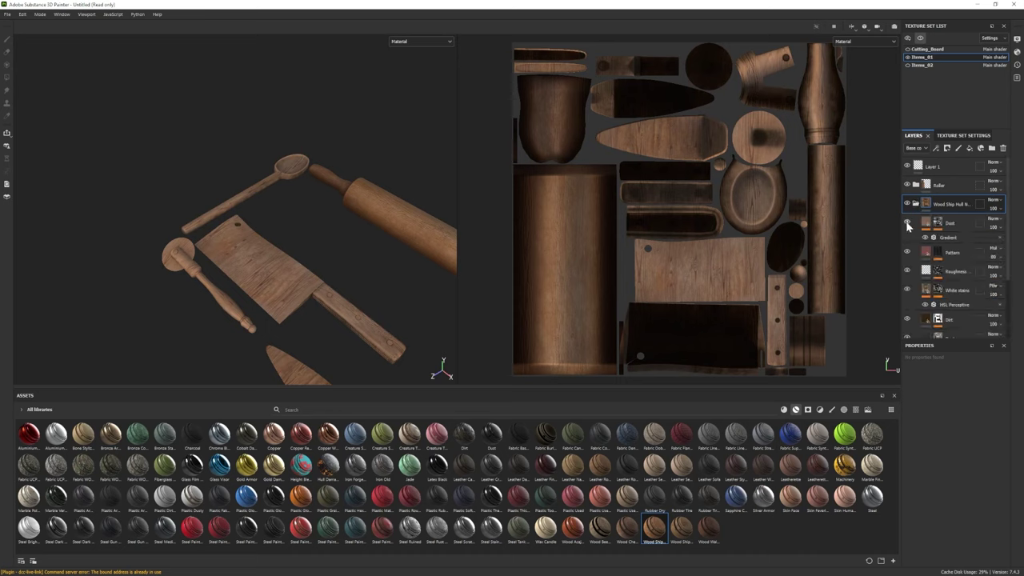
pyautogui.click(908, 225)
pyautogui.click(907, 226)
pyautogui.click(908, 225)
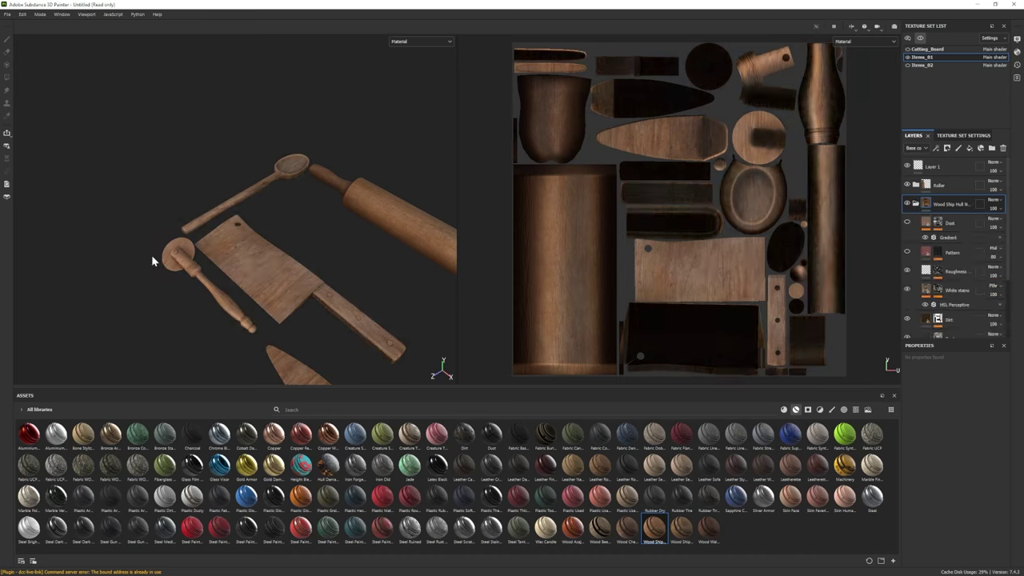
pyautogui.keyDown('alt'); pyautogui.moveTo(151, 254); pyautogui.dragTo(222, 240); pyautogui.keyUp('alt')
pyautogui.scroll(-2, 955, 228)
pyautogui.click(908, 272)
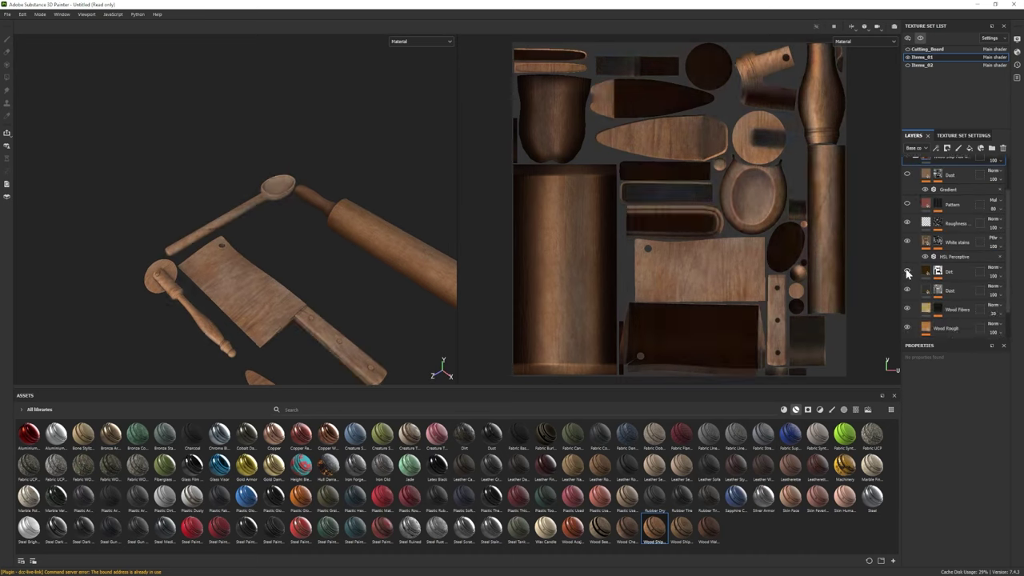
pyautogui.scroll(-2, 955, 264)
# - Change the Wood Rough base colour to a darker, more saturated brown around 8F5723
pyautogui.click(946, 328)
pyautogui.click(964, 470)
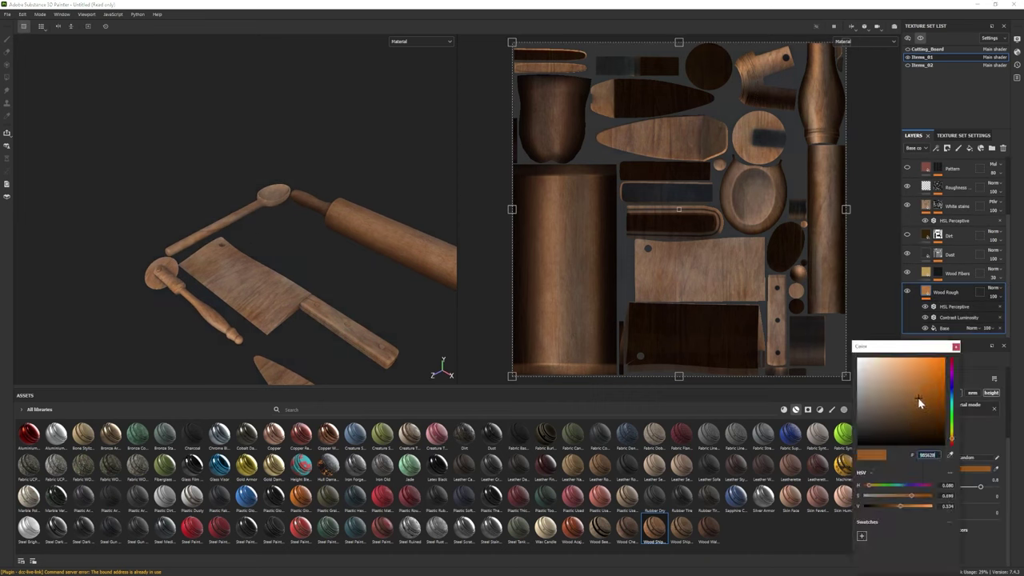
pyautogui.moveTo(920, 404); pyautogui.dragTo(934, 400)
pyautogui.moveTo(264, 240)
pyautogui.keyDown('alt'); pyautogui.mouseDown()
pyautogui.moveTo(319, 161)
pyautogui.moveTo(256, 248)
pyautogui.mouseUp(); pyautogui.keyUp('alt')
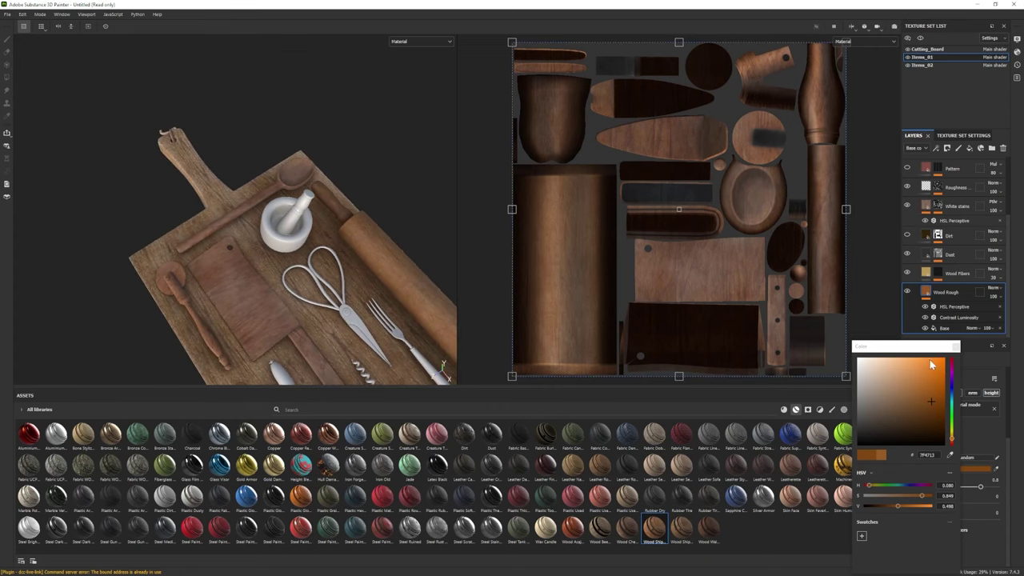
pyautogui.click(965, 468)
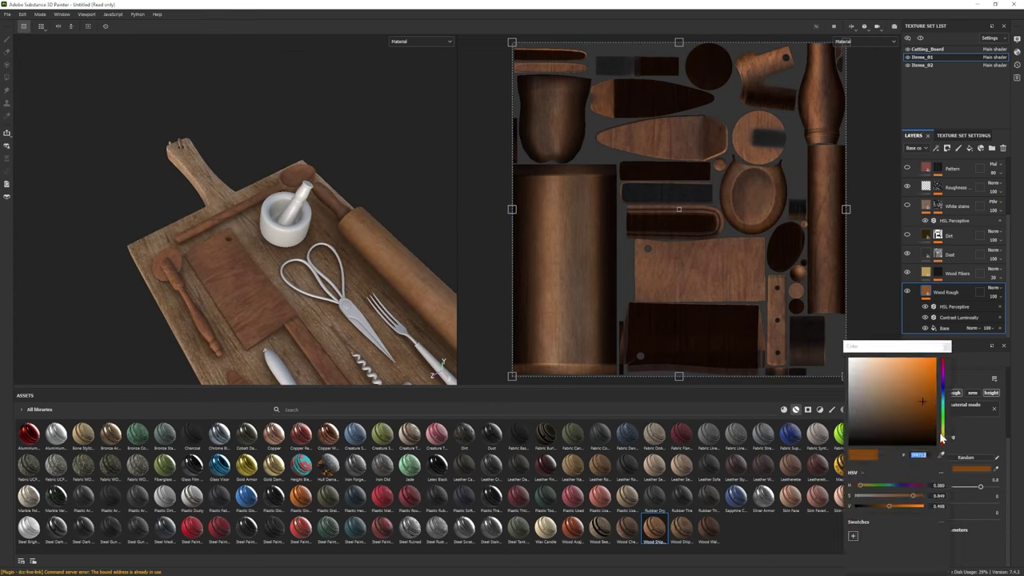
pyautogui.click(917, 395)
pyautogui.keyDown('alt'); pyautogui.moveTo(344, 240); pyautogui.dragTo(384, 240); pyautogui.keyUp('alt')
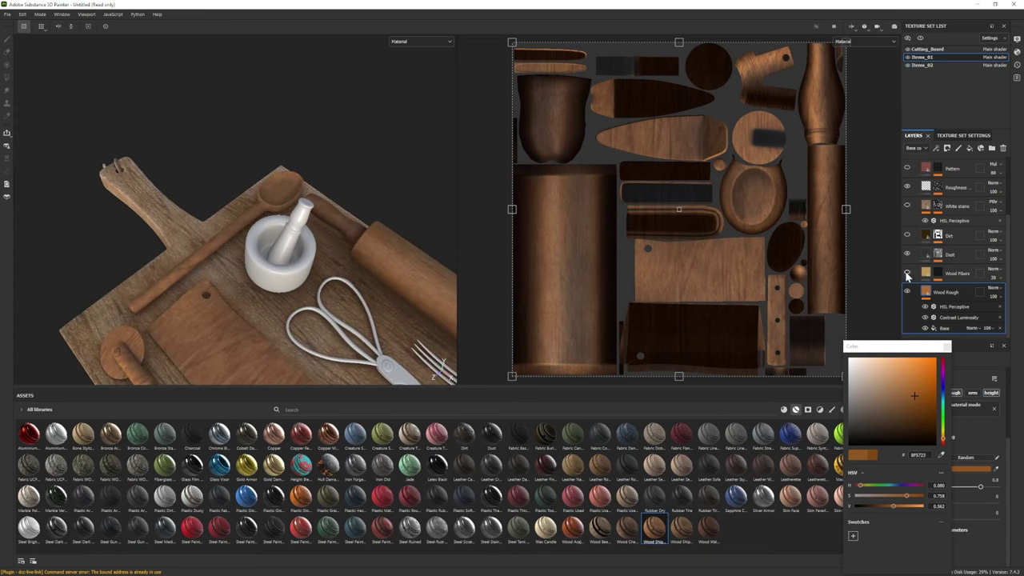
pyautogui.click(948, 189)
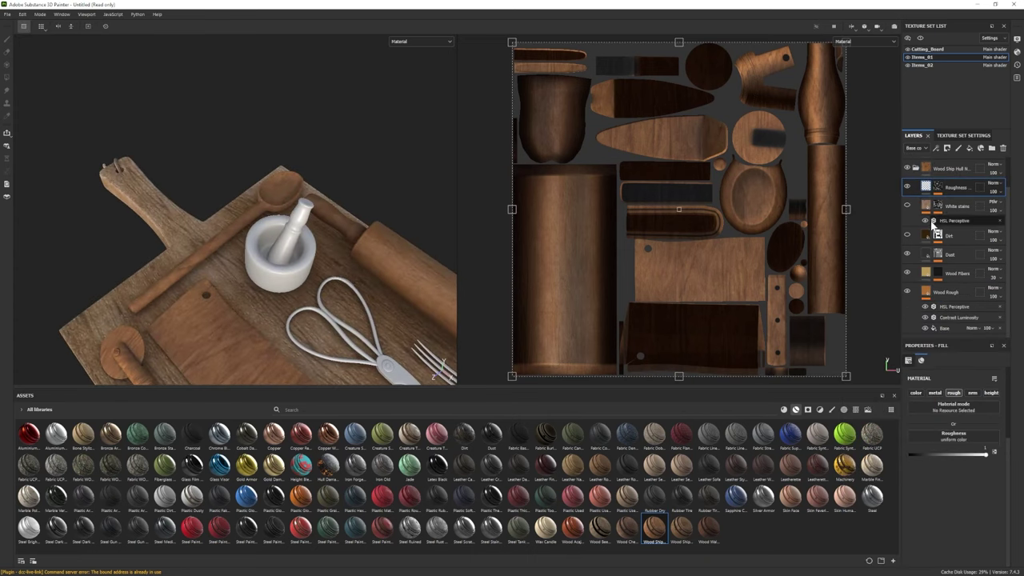
# - Shift the Wood Rough fill's UV offset to about -0.19 so the grain moves on the utensils
pyautogui.click(908, 255)
pyautogui.click(907, 254)
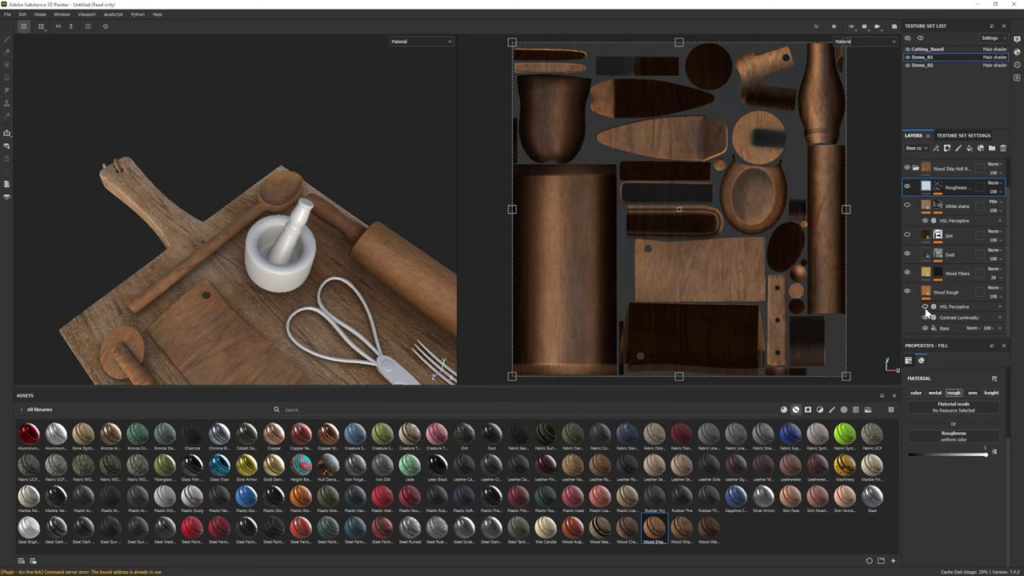
pyautogui.keyDown('alt'); pyautogui.moveTo(160, 208); pyautogui.dragTo(264, 240); pyautogui.keyUp('alt')
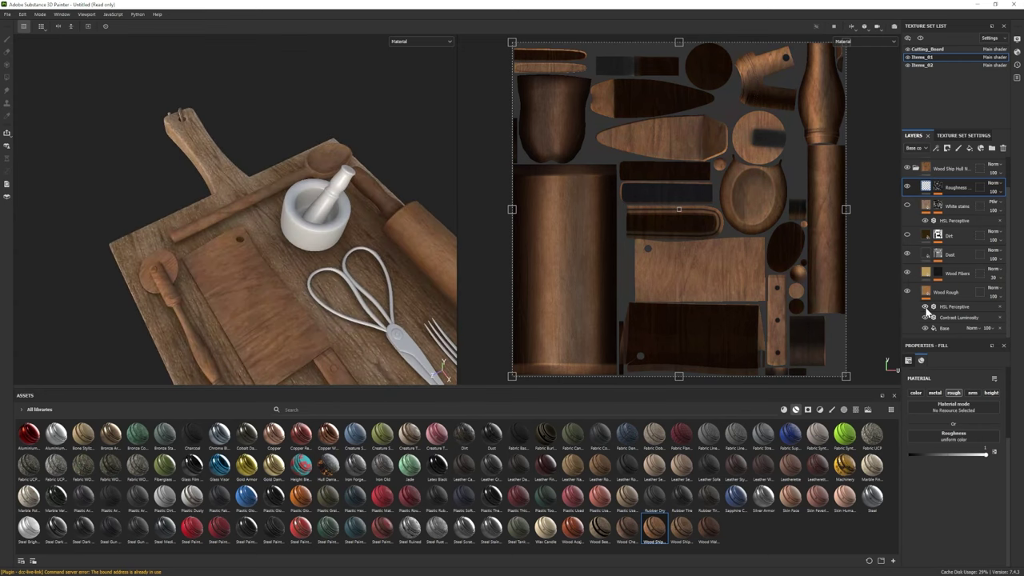
pyautogui.click(938, 307)
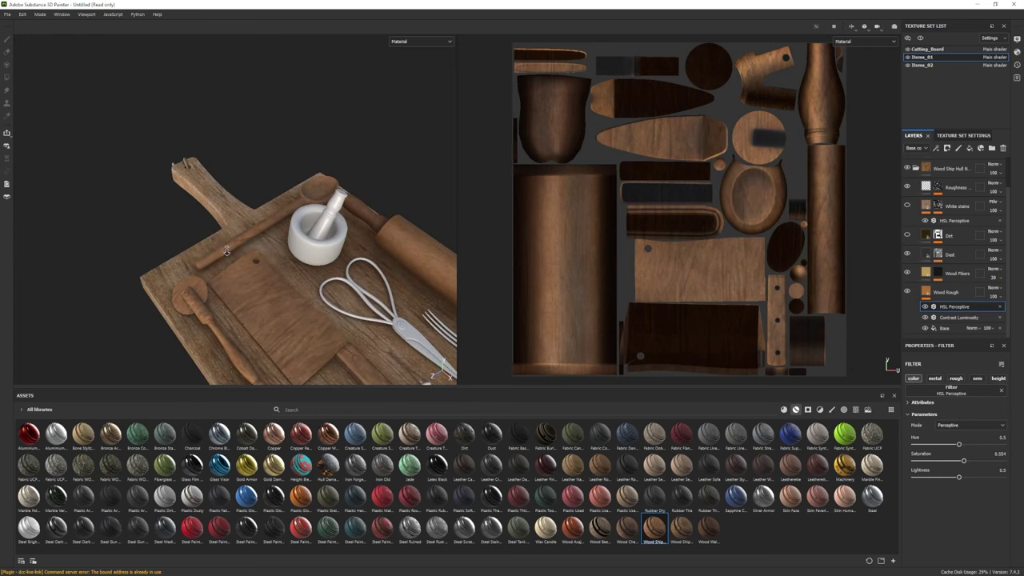
pyautogui.scroll(2, 908, 208)
pyautogui.scroll(-1, 908, 208)
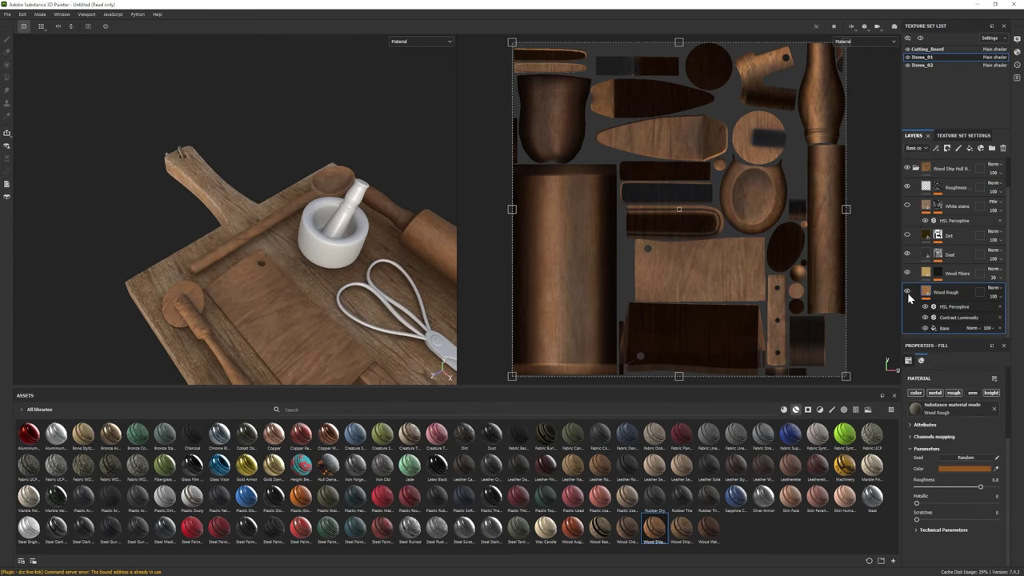
pyautogui.click(926, 297)
pyautogui.click(946, 329)
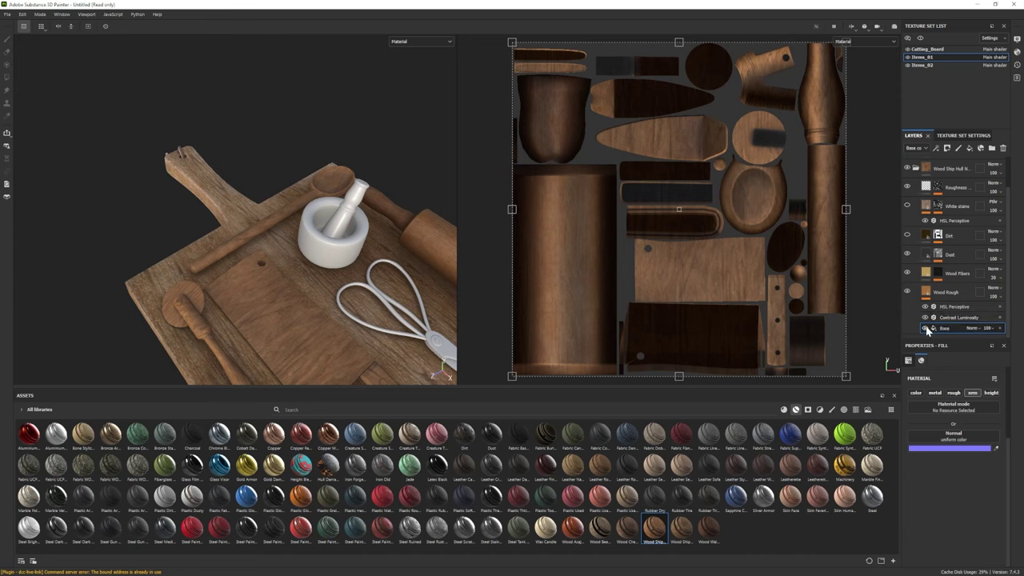
pyautogui.click(948, 292)
pyautogui.scroll(-3, 963, 481)
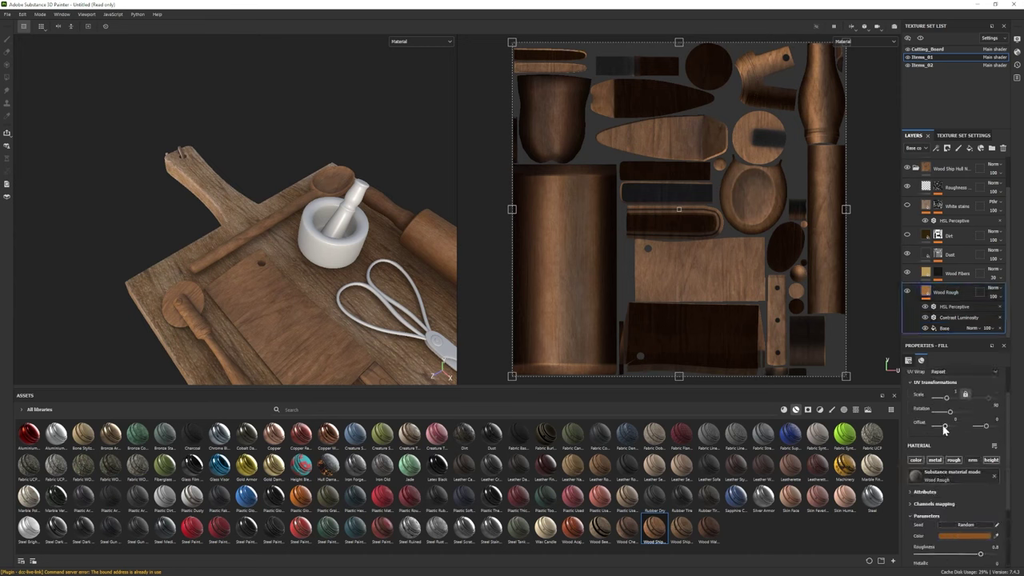
pyautogui.moveTo(948, 425); pyautogui.dragTo(985, 429)
pyautogui.keyDown('alt'); pyautogui.moveTo(289, 240); pyautogui.dragTo(351, 218); pyautogui.keyUp('alt')
# - Rename the wood material folder to 'Spoon' and give it a black mask
pyautogui.click(916, 168)
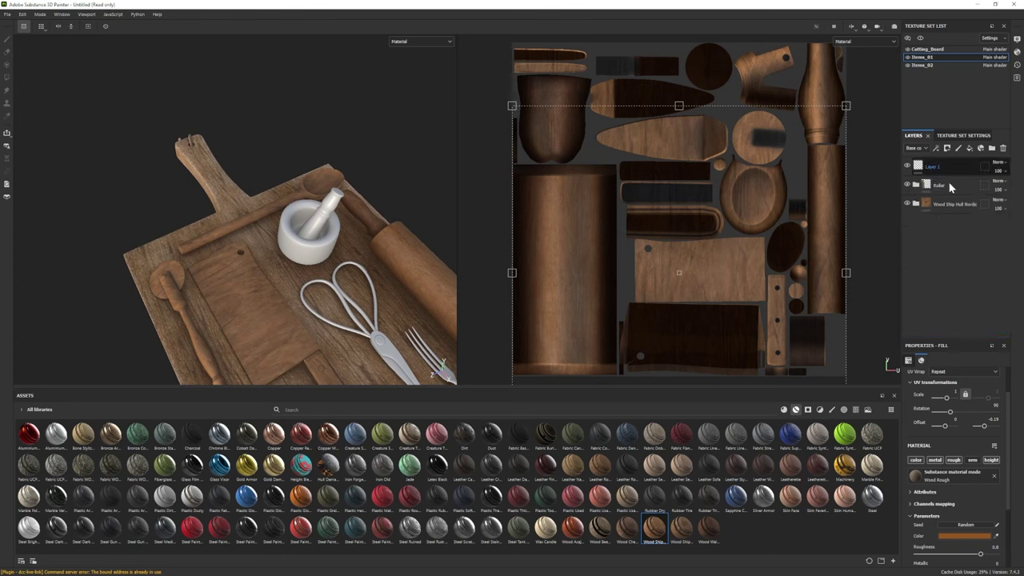
pyautogui.doubleClick(956, 205)
pyautogui.write('Spoon')
pyautogui.rightClick(948, 203)
pyautogui.click(960, 240)
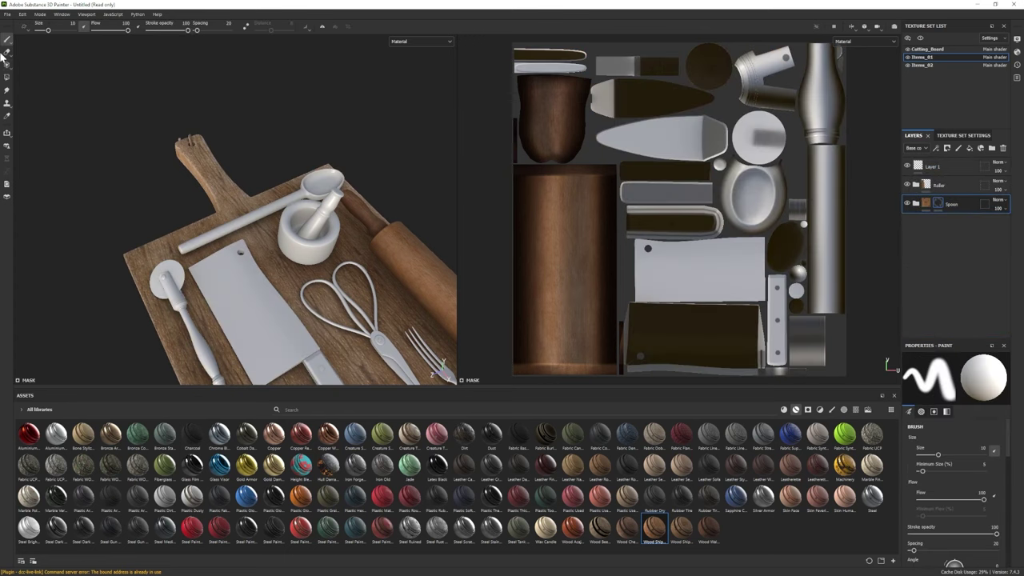
pyautogui.click(7, 77)
pyautogui.click(7, 38)
# - Add Wood Ship Hull Old as a material layer, undoing a mistaken Wood Acajou drop
pyautogui.moveTo(240, 240)
pyautogui.keyDown('alt'); pyautogui.mouseDown()
pyautogui.moveTo(276, 232)
pyautogui.moveTo(253, 234)
pyautogui.mouseUp(); pyautogui.keyUp('alt')
pyautogui.keyDown('alt'); pyautogui.moveTo(322, 366); pyautogui.dragTo(317, 317); pyautogui.keyUp('alt')
pyautogui.moveTo(573, 532); pyautogui.dragTo(949, 240)
pyautogui.hotkey('ctrl', 'z')
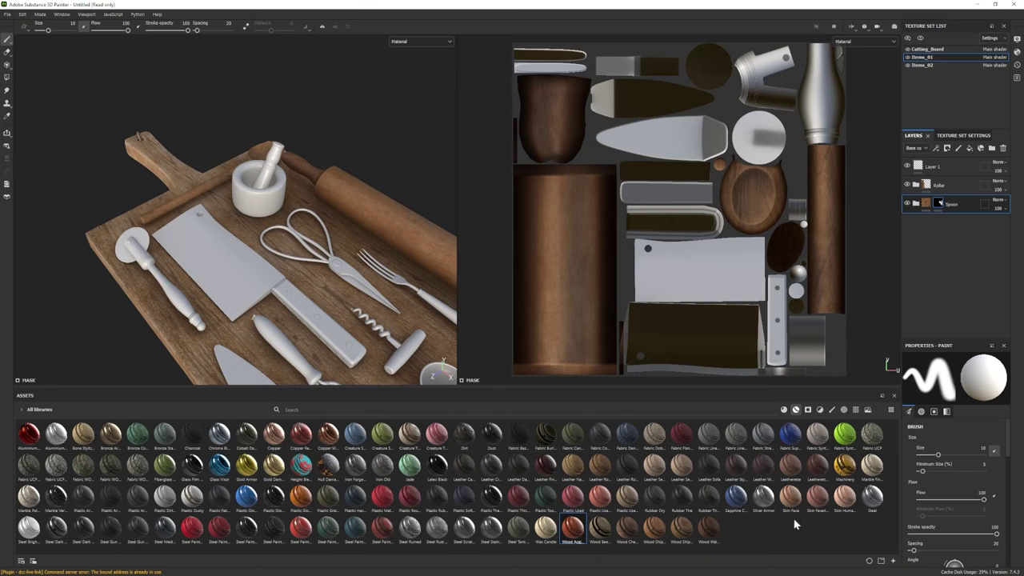
pyautogui.moveTo(695, 536); pyautogui.dragTo(947, 244)
# - Hide the cutting board and expand the Wood Ship Hull Old folder
pyautogui.click(920, 38)
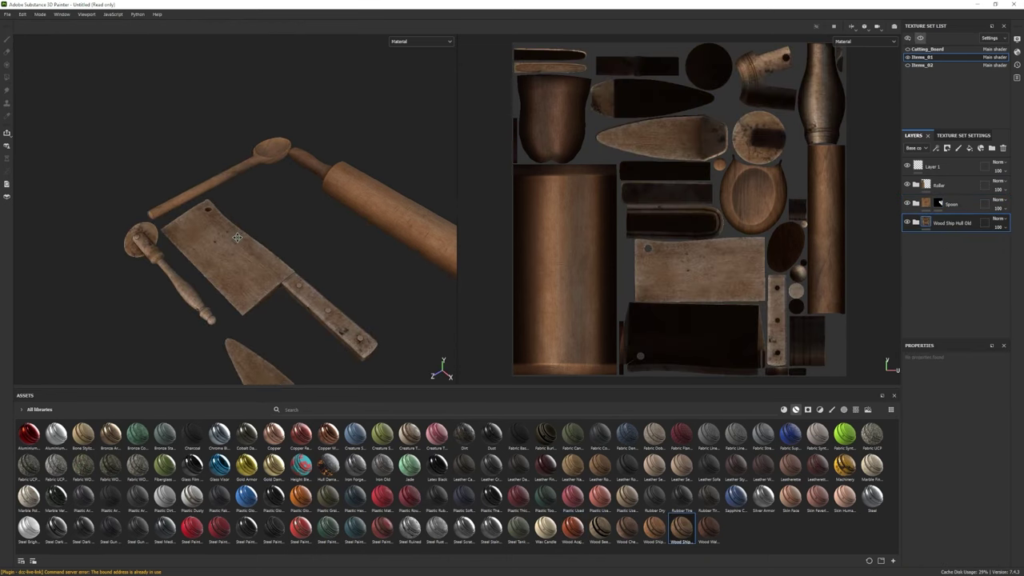
pyautogui.keyDown('alt'); pyautogui.moveTo(288, 176); pyautogui.dragTo(365, 268); pyautogui.keyUp('alt')
pyautogui.click(907, 221)
pyautogui.click(908, 222)
pyautogui.click(916, 223)
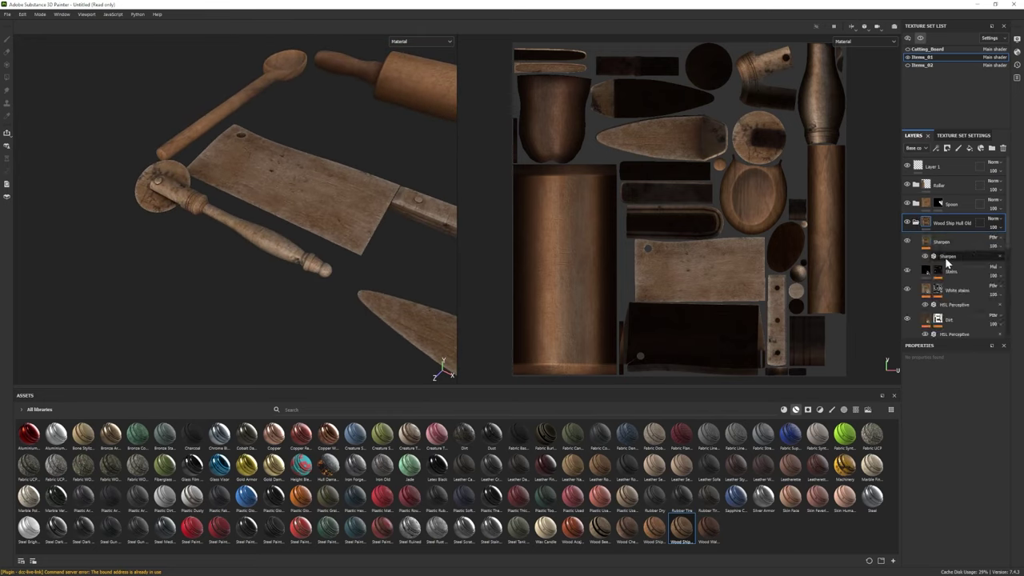
# - Turn off the Veins and Wood Fibers layers, then select the Base fill
pyautogui.scroll(-1, 912, 240)
pyautogui.keyDown('alt'); pyautogui.moveTo(296, 179); pyautogui.dragTo(283, 258); pyautogui.keyUp('alt')
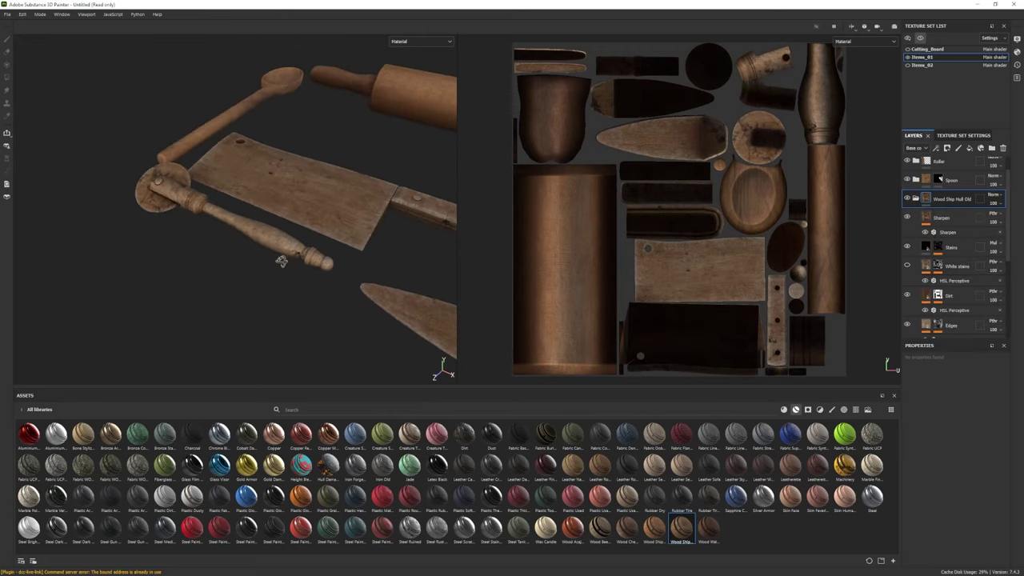
pyautogui.scroll(-3, 923, 276)
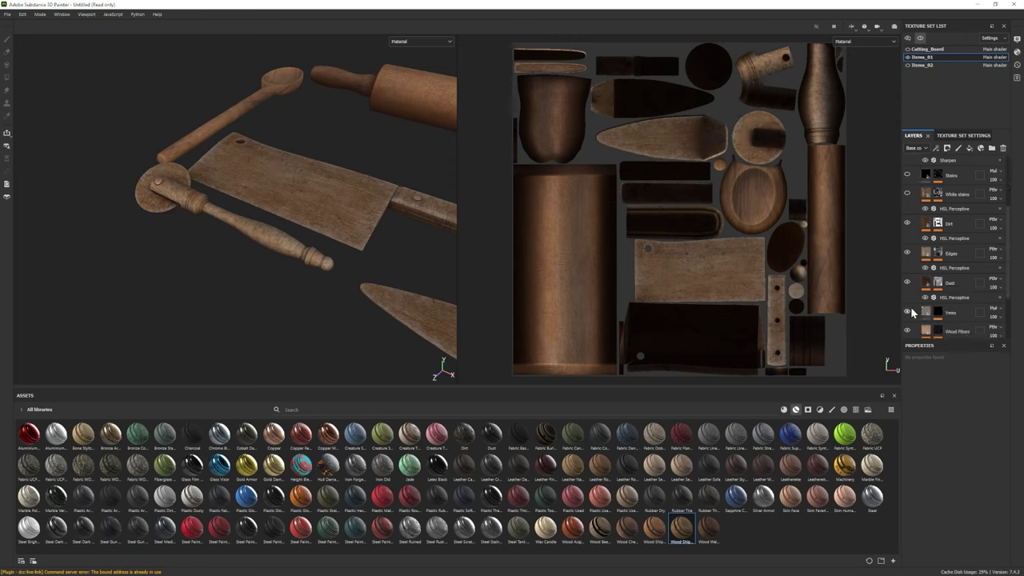
pyautogui.click(907, 312)
pyautogui.click(908, 331)
pyautogui.scroll(-3, 916, 312)
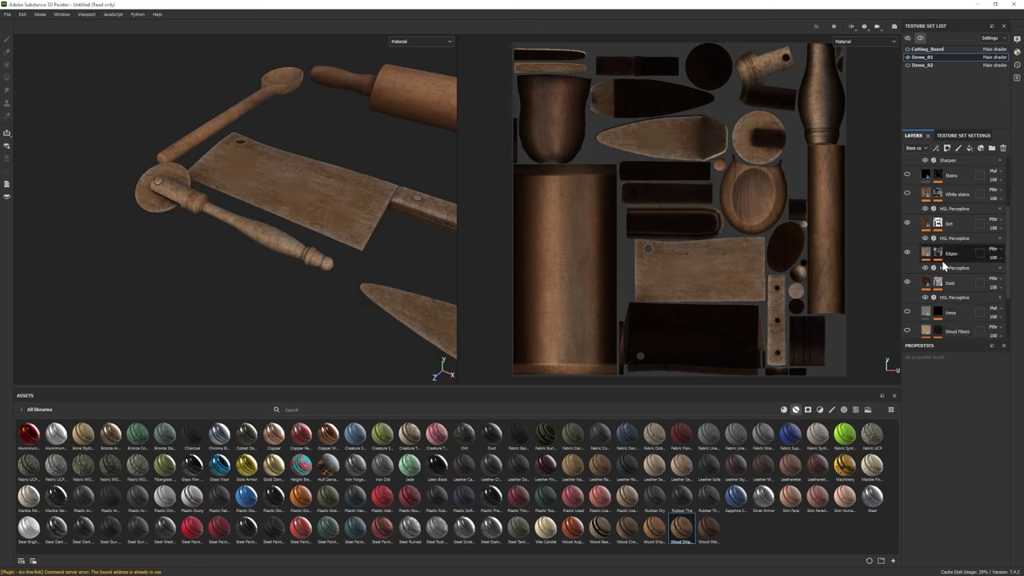
pyautogui.click(948, 314)
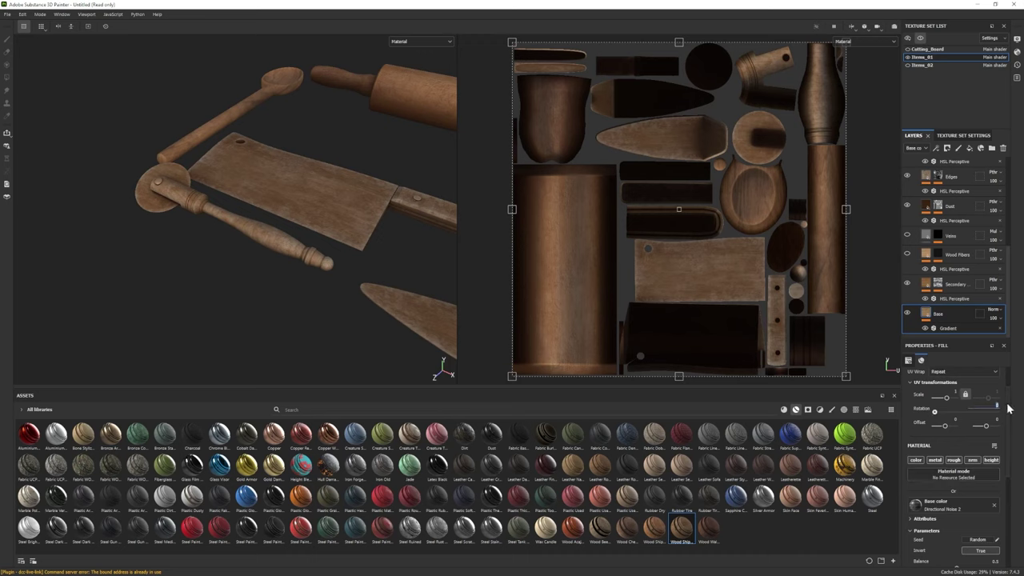
# - Darken the Base gradient's first colour from A87542 through 946535 to a deeper orange-brown
pyautogui.keyDown('alt'); pyautogui.moveTo(451, 376); pyautogui.dragTo(205, 219); pyautogui.keyUp('alt')
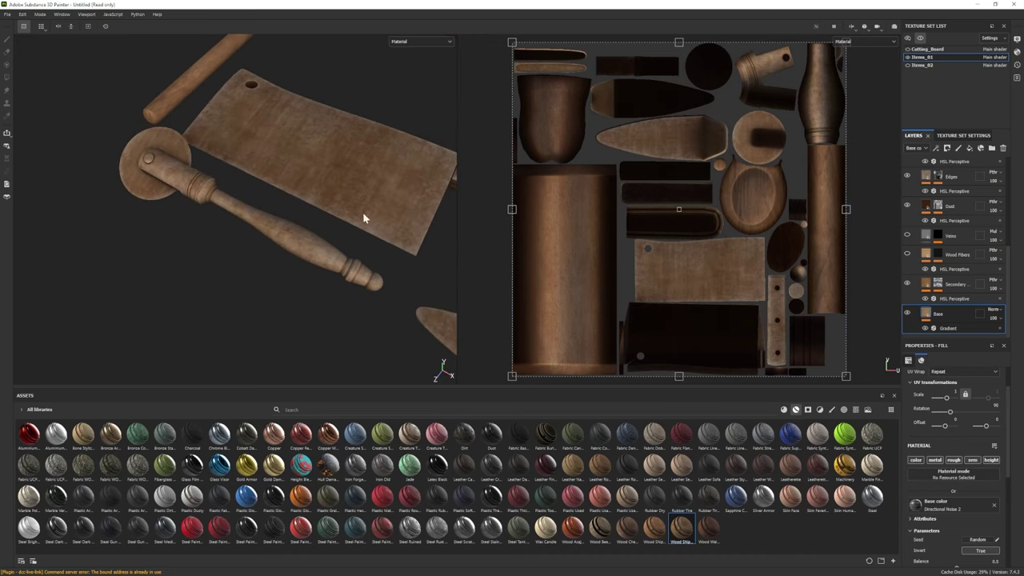
pyautogui.scroll(-3, 970, 484)
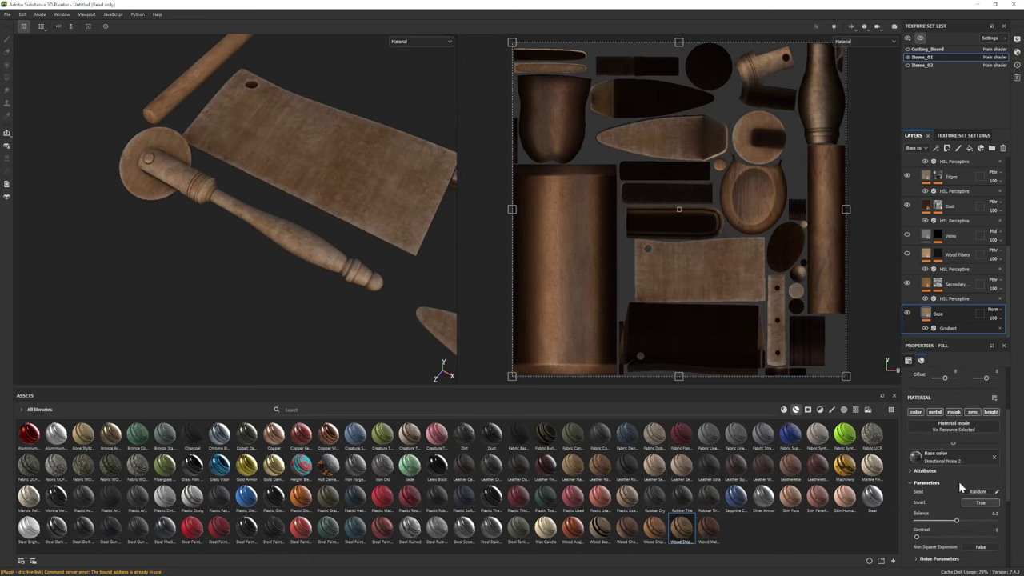
pyautogui.click(948, 328)
pyautogui.click(984, 508)
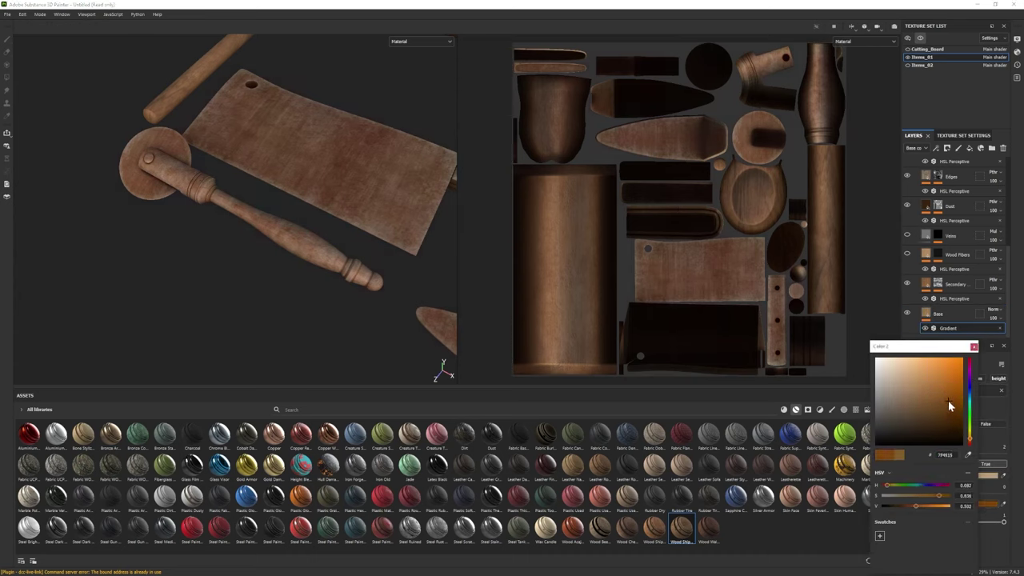
pyautogui.click(988, 476)
pyautogui.click(923, 387)
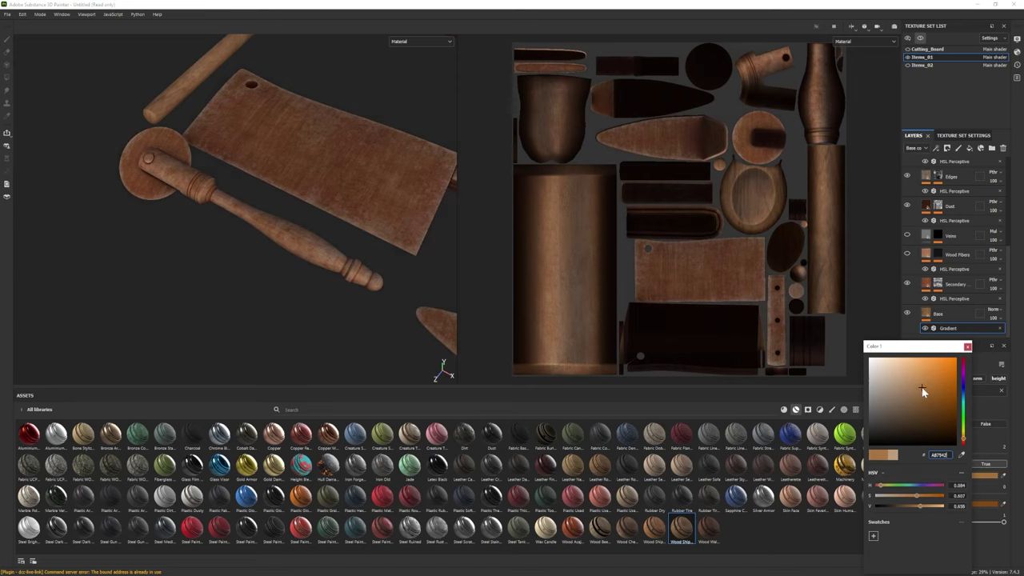
pyautogui.click(922, 393)
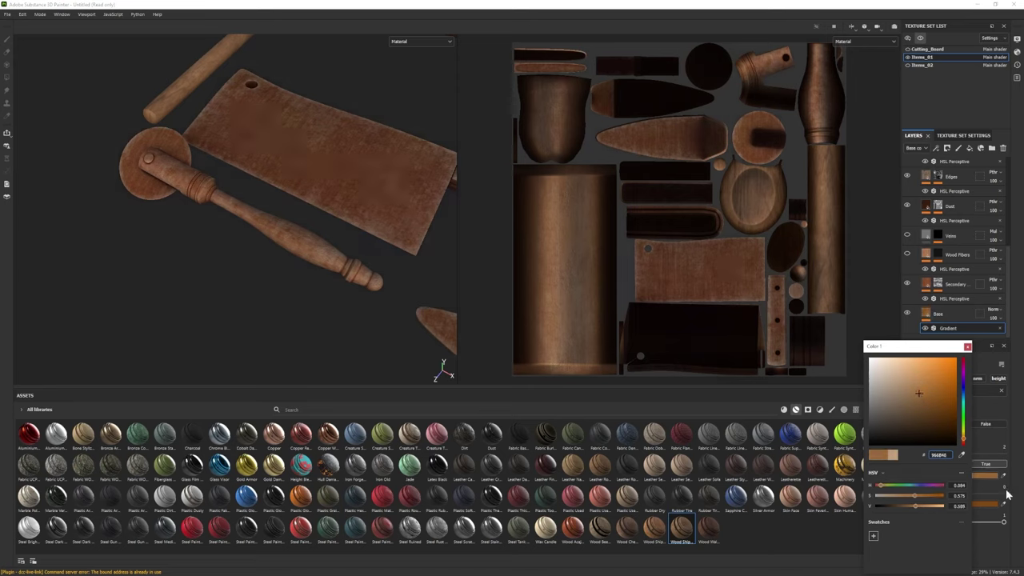
pyautogui.click(951, 403)
pyautogui.moveTo(344, 200)
pyautogui.keyDown('alt'); pyautogui.mouseDown()
pyautogui.moveTo(373, 179)
pyautogui.moveTo(337, 192)
pyautogui.mouseUp(); pyautogui.keyUp('alt')
pyautogui.click(977, 346)
# - Set the gradient colour to brown 8A5A32
pyautogui.scroll(1, 933, 282)
pyautogui.keyDown('alt'); pyautogui.moveTo(320, 276); pyautogui.dragTo(263, 240); pyautogui.keyUp('alt')
pyautogui.click(982, 504)
pyautogui.click(931, 402)
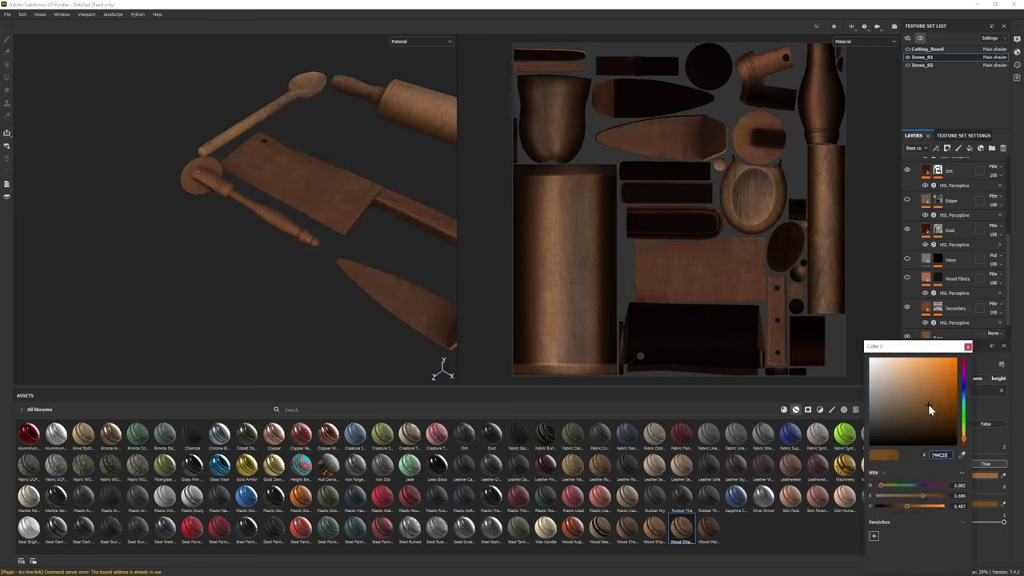
pyautogui.click(925, 404)
pyautogui.click(968, 347)
pyautogui.click(908, 200)
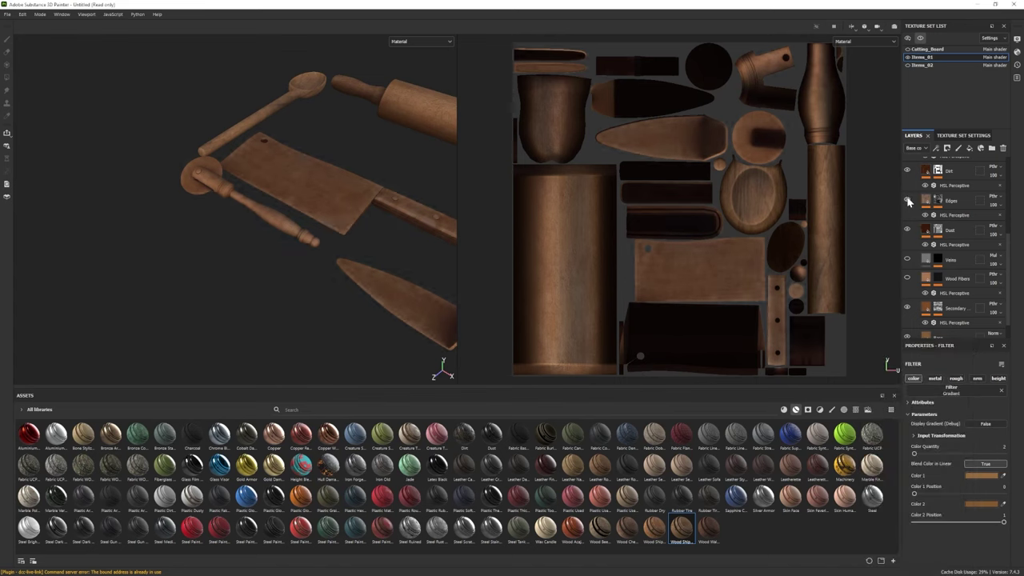
# - Delete the Edges layer from the wood stack
pyautogui.click(951, 216)
pyautogui.click(954, 214)
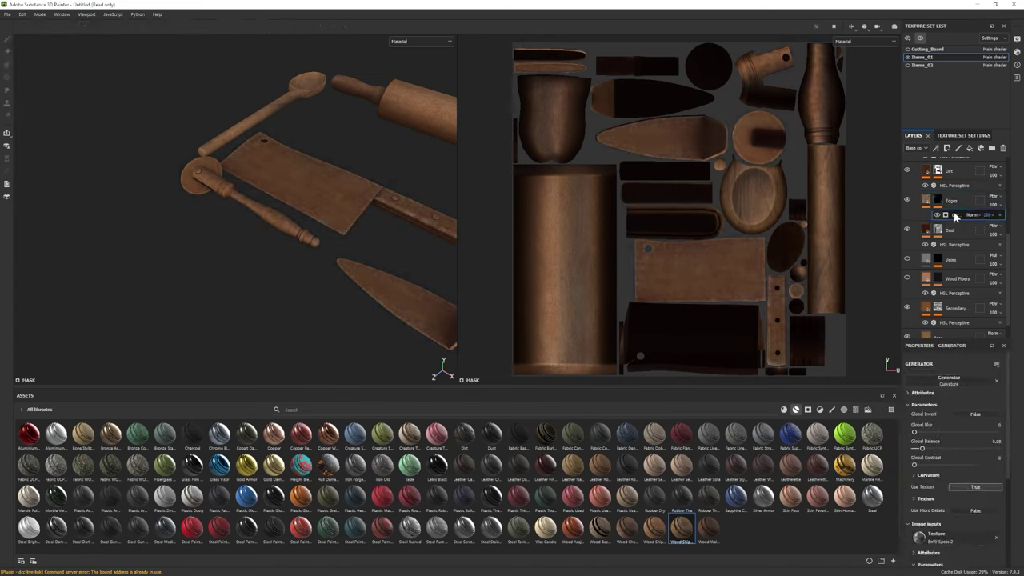
pyautogui.press('Delete')
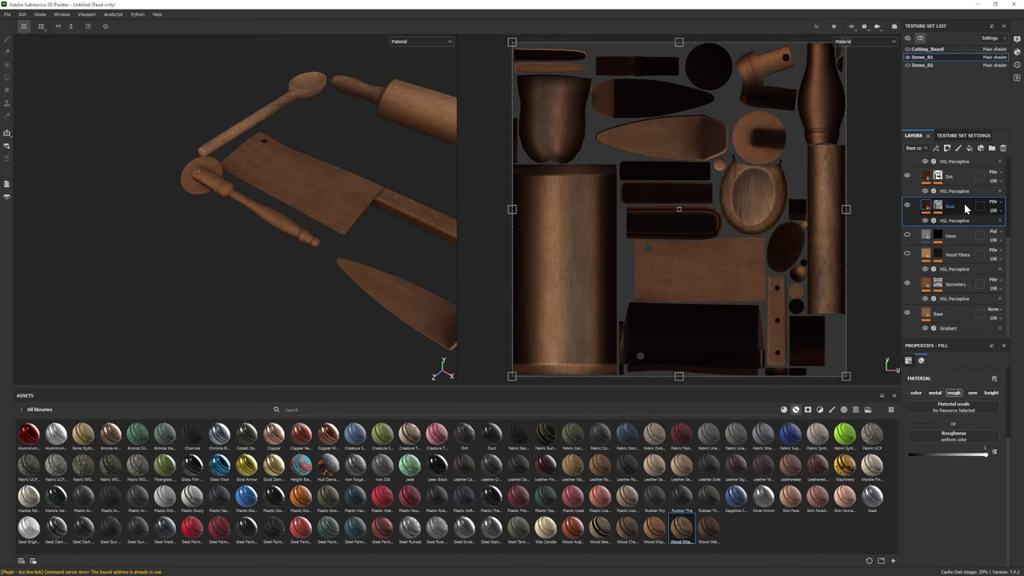
# - Lower the Dust layer's roughness
pyautogui.click(908, 207)
pyautogui.click(908, 206)
pyautogui.click(949, 314)
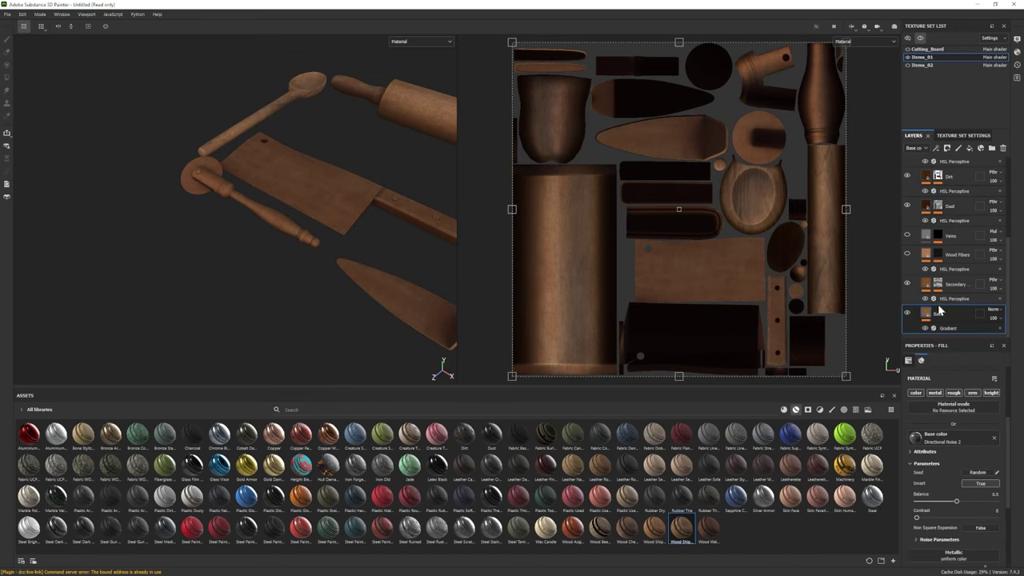
pyautogui.click(952, 206)
pyautogui.click(953, 456)
pyautogui.keyDown('alt'); pyautogui.moveTo(288, 235); pyautogui.dragTo(265, 241); pyautogui.keyUp('alt')
# - Nudge the Base layer's roughness up slightly and inspect the handles
pyautogui.click(949, 314)
pyautogui.scroll(-2, 959, 448)
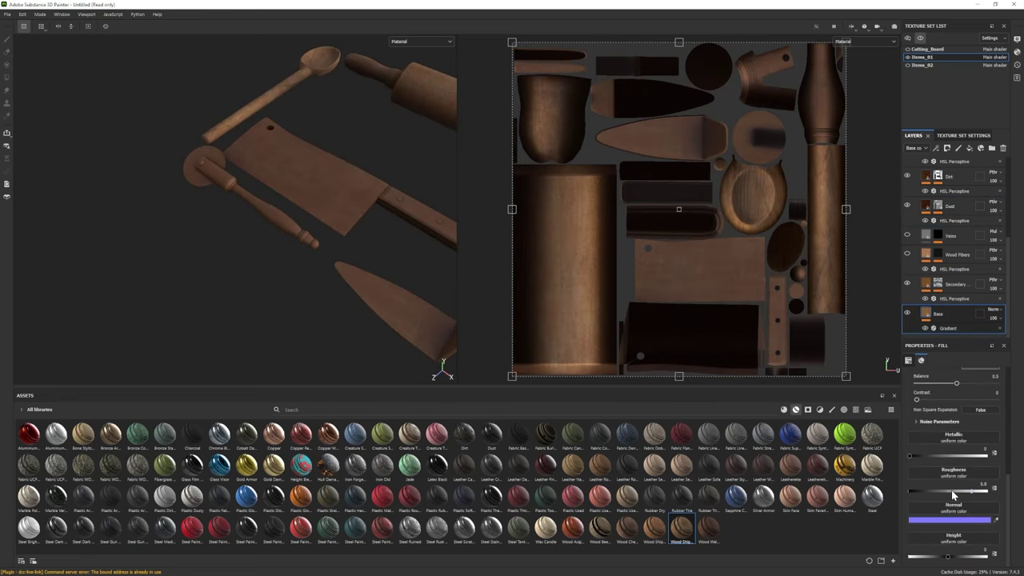
pyautogui.moveTo(936, 497); pyautogui.dragTo(937, 496)
pyautogui.keyDown('alt'); pyautogui.moveTo(384, 232); pyautogui.dragTo(280, 200); pyautogui.keyUp('alt')
pyautogui.keyDown('shift'); pyautogui.moveTo(279, 200); pyautogui.dragTo(258, 213, button='right'); pyautogui.keyUp('shift')
pyautogui.keyDown('alt'); pyautogui.moveTo(258, 213); pyautogui.dragTo(450, 271); pyautogui.keyUp('alt')
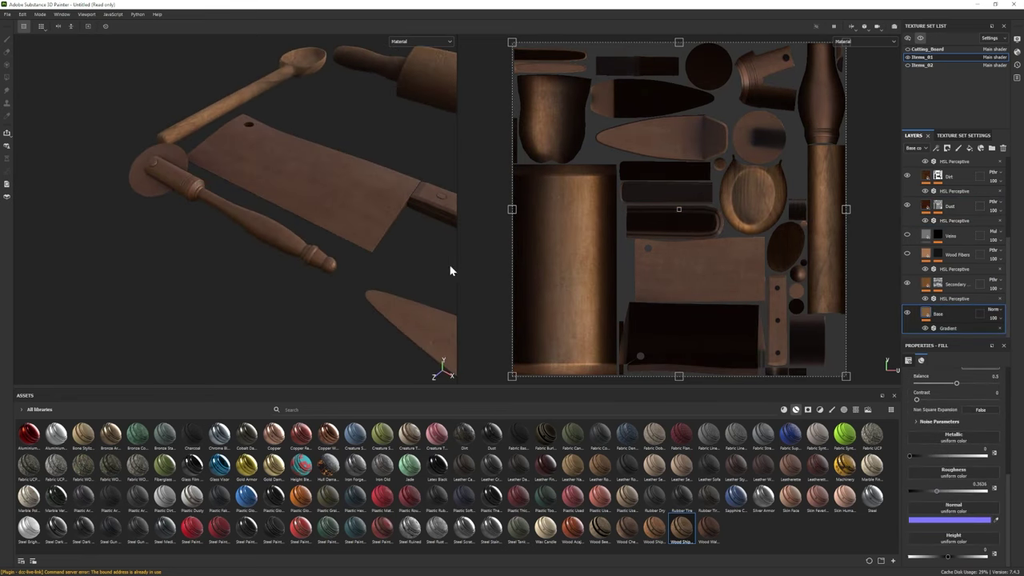
pyautogui.keyDown('alt'); pyautogui.moveTo(336, 224); pyautogui.dragTo(462, 315); pyautogui.keyUp('alt')
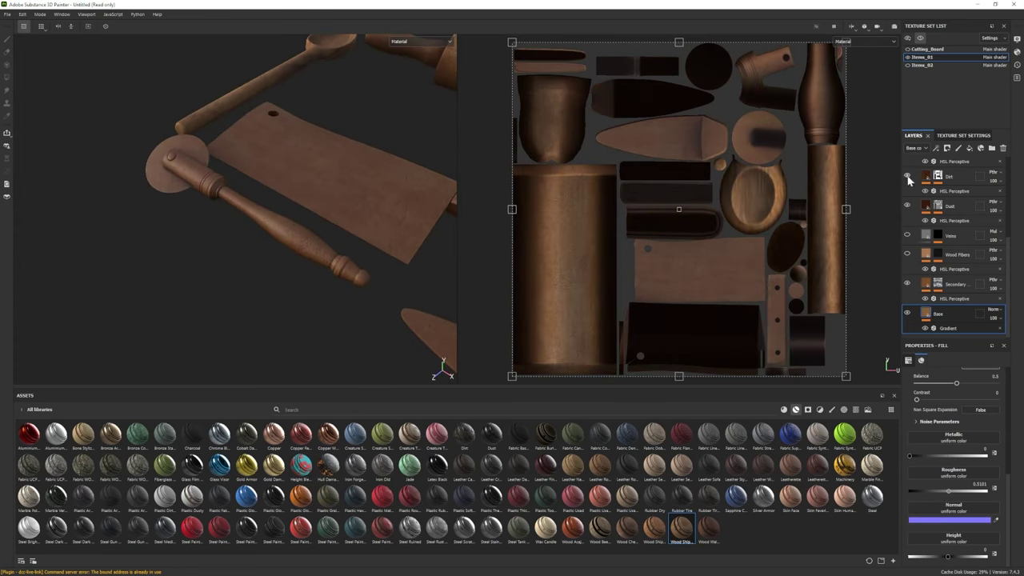
# - Inspect the Dirt and Dust layers' masks and paint settings
pyautogui.click(941, 190)
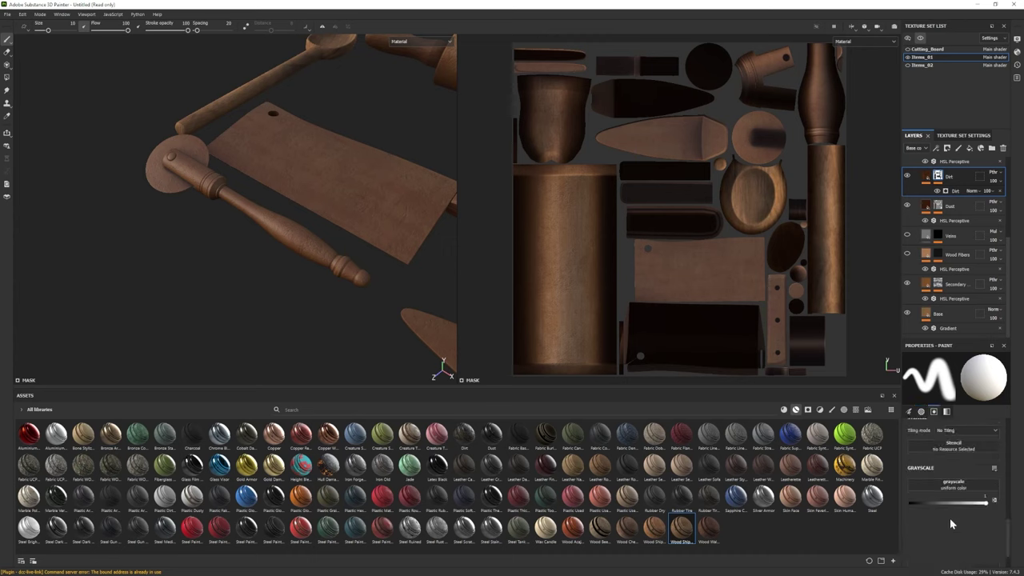
pyautogui.click(924, 209)
pyautogui.click(938, 206)
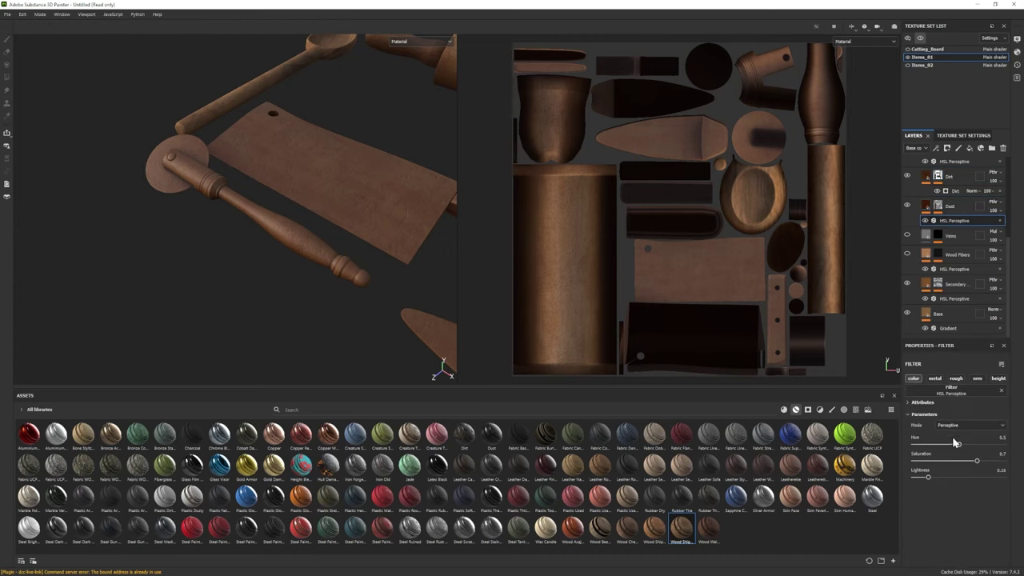
pyautogui.click(953, 220)
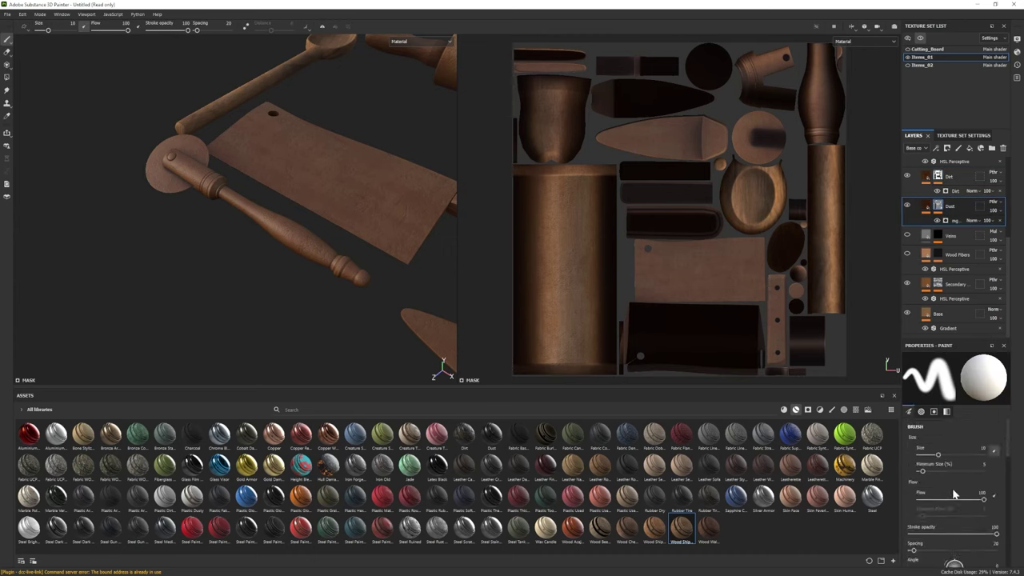
pyautogui.click(917, 207)
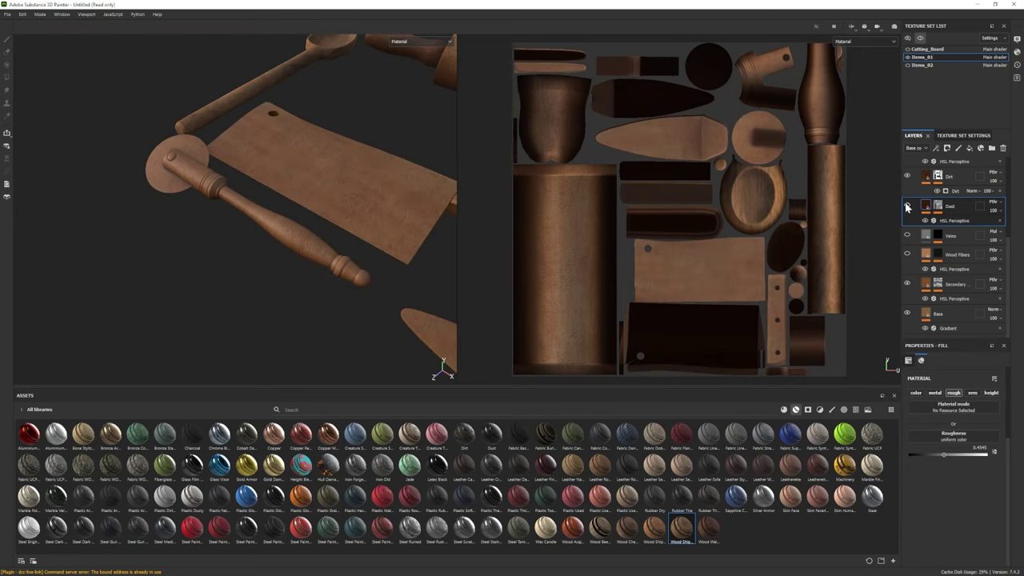
# - Set the Dirt layer's fill height to -0.01
pyautogui.click(943, 190)
pyautogui.scroll(-5, 960, 520)
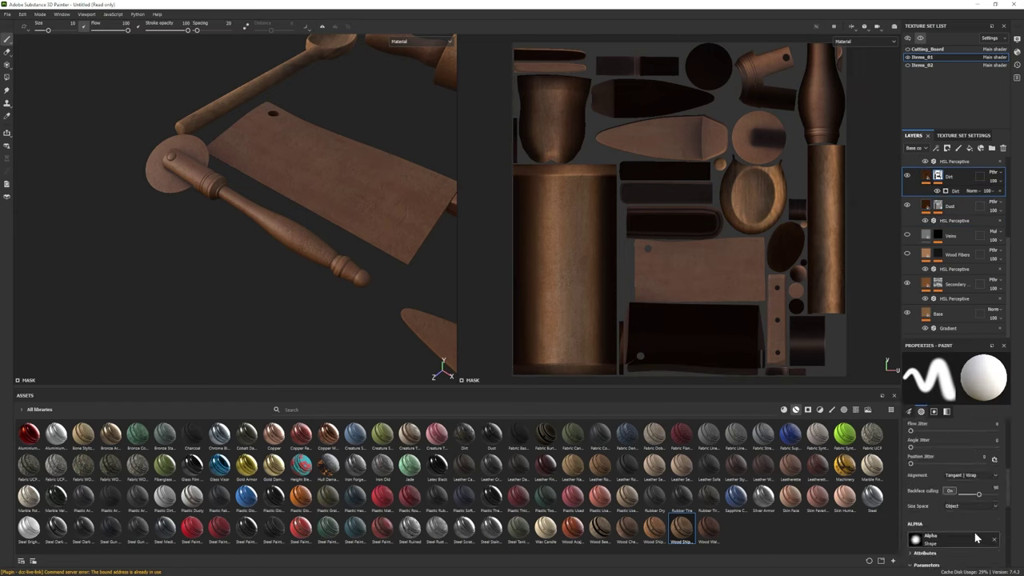
pyautogui.scroll(-2, 963, 533)
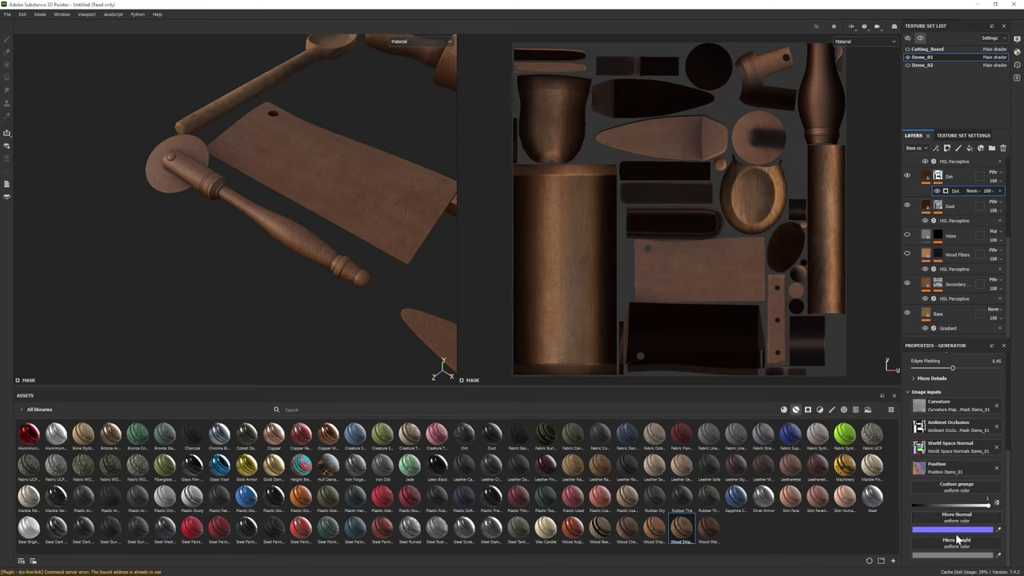
pyautogui.scroll(-2, 947, 490)
pyautogui.click(928, 176)
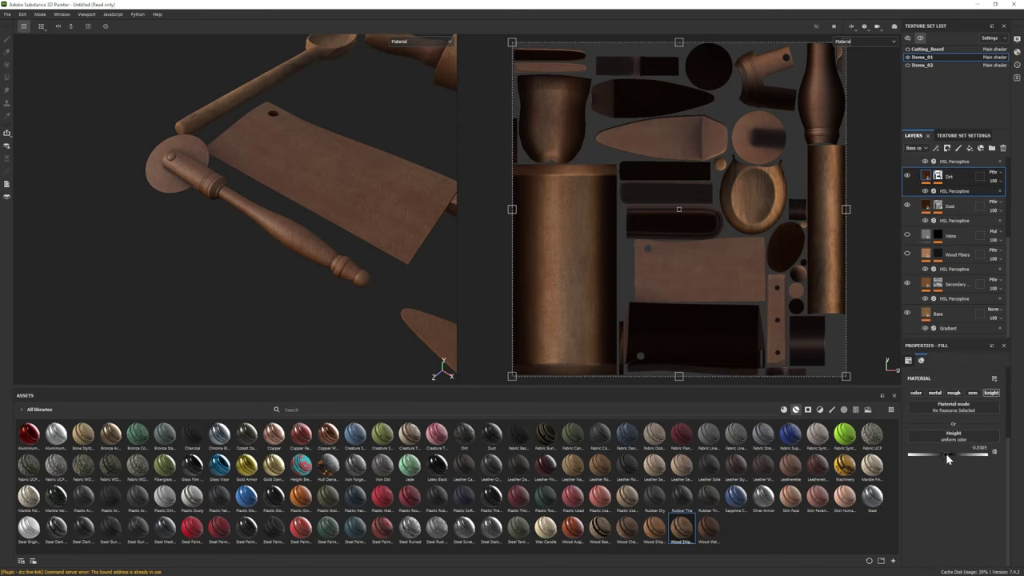
pyautogui.moveTo(947, 455); pyautogui.dragTo(949, 455)
pyautogui.keyDown('alt'); pyautogui.moveTo(179, 245); pyautogui.dragTo(272, 240); pyautogui.keyUp('alt')
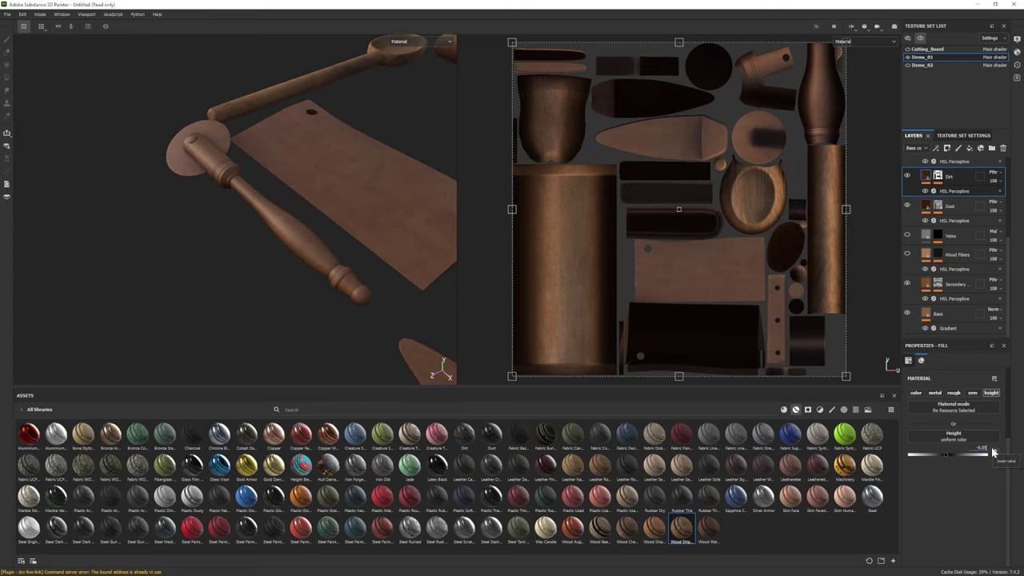
pyautogui.keyDown('alt'); pyautogui.moveTo(272, 240); pyautogui.dragTo(192, 224); pyautogui.keyUp('alt')
# - Collapse the wood group and give it a black mask
pyautogui.click(917, 224)
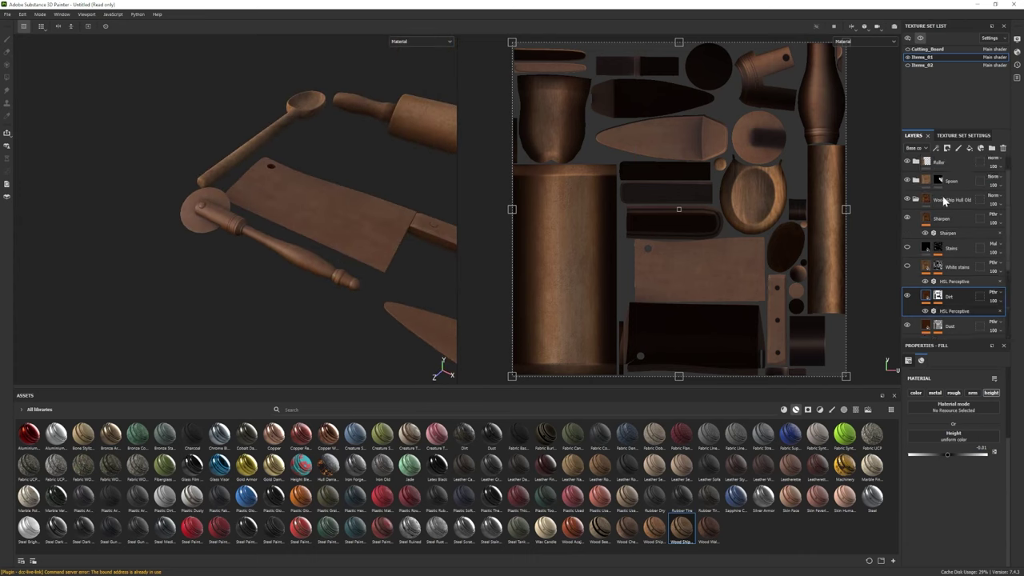
pyautogui.rightClick(917, 223)
pyautogui.click(944, 258)
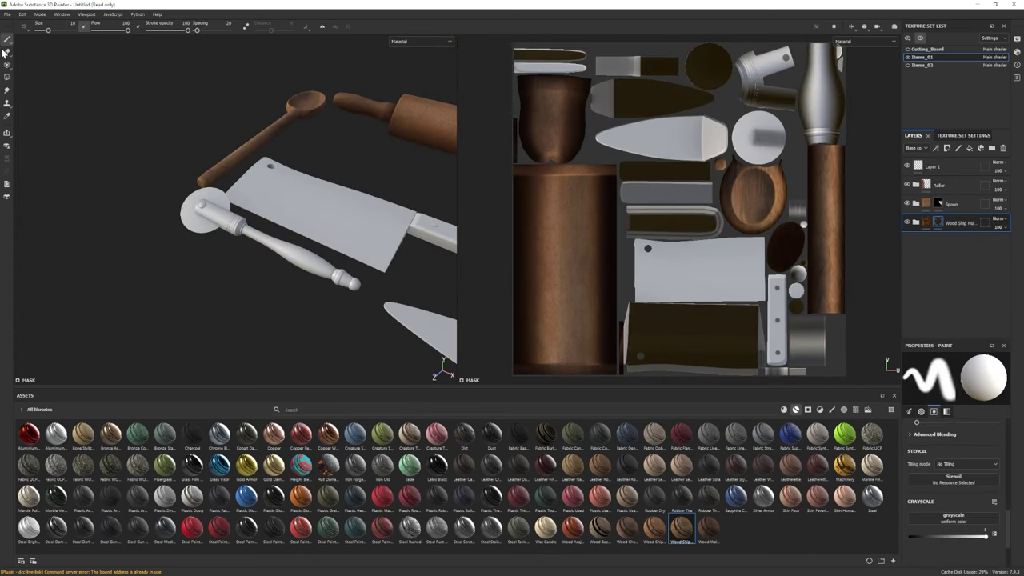
pyautogui.press('1')
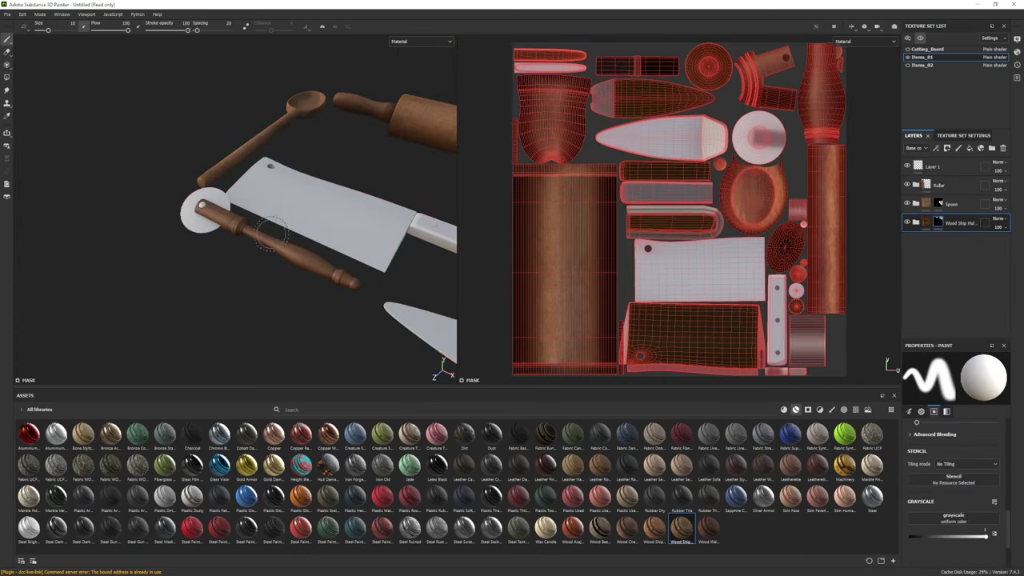
pyautogui.keyDown('alt'); pyautogui.moveTo(270, 235); pyautogui.dragTo(890, 303); pyautogui.keyUp('alt')
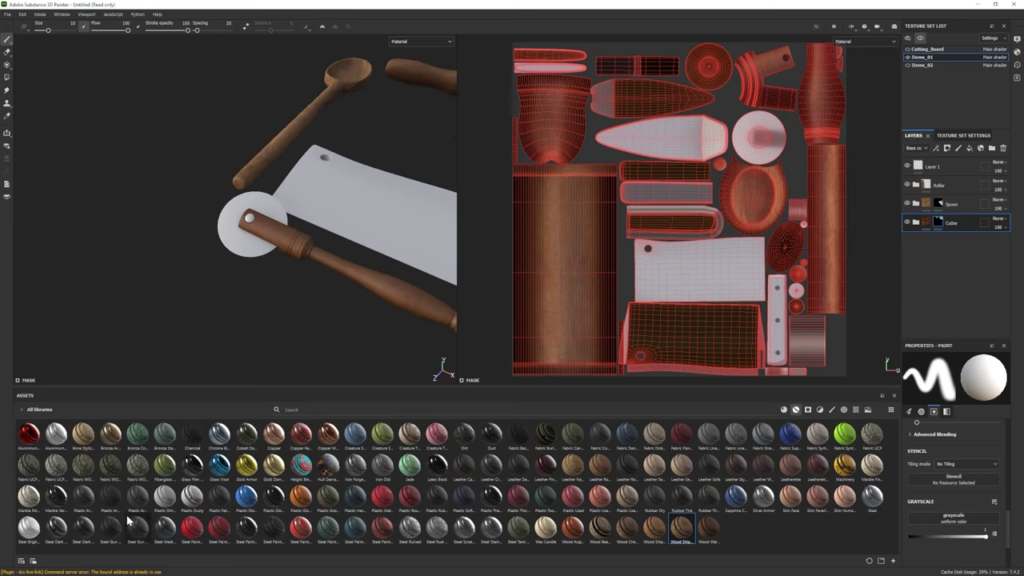
# - Try a Steel Stained material layer, then undo it and select Steel Base
pyautogui.moveTo(460, 544)
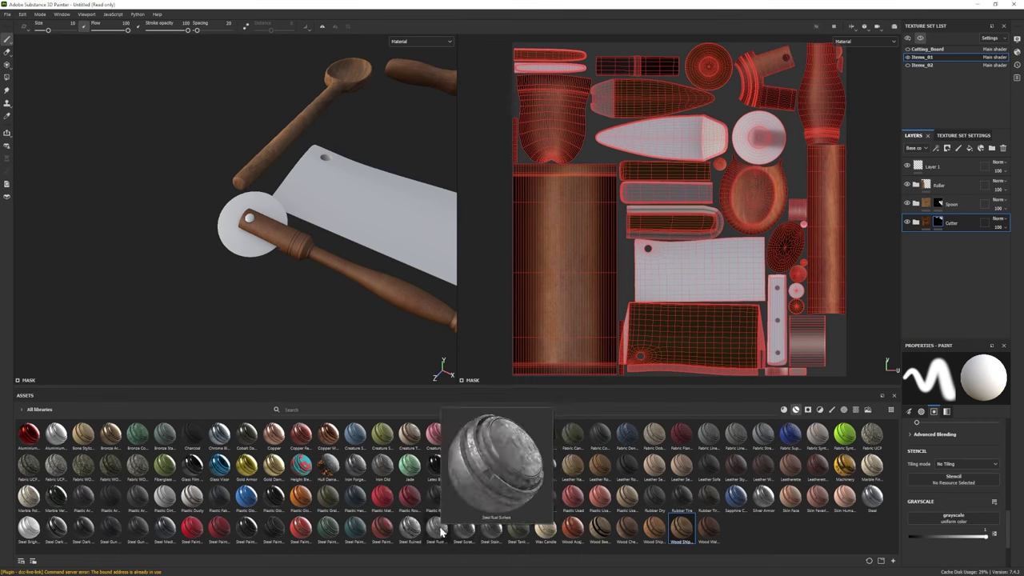
pyautogui.moveTo(490, 528); pyautogui.dragTo(962, 249)
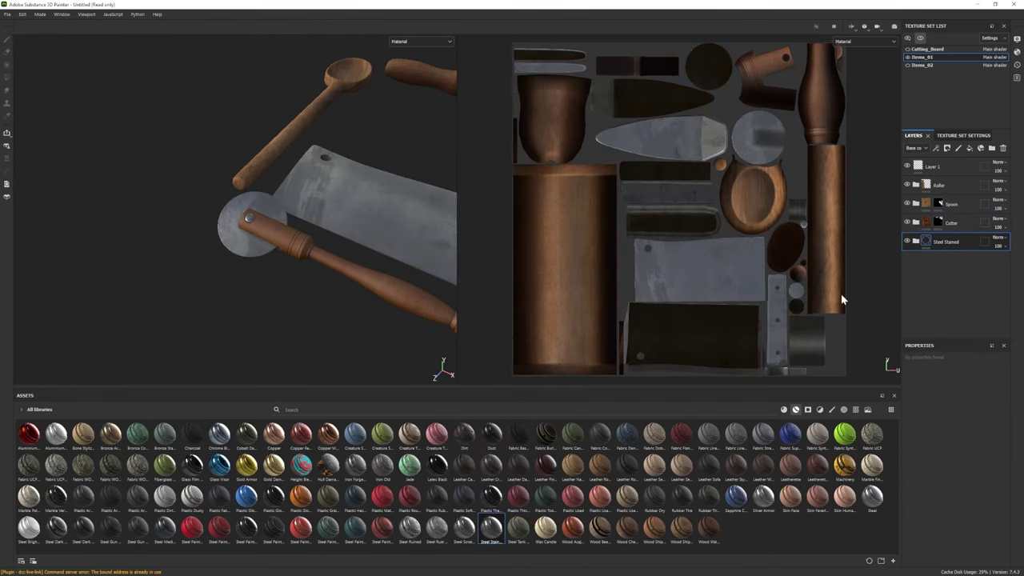
pyautogui.keyDown('alt'); pyautogui.moveTo(400, 264); pyautogui.dragTo(254, 262); pyautogui.keyUp('alt')
pyautogui.hotkey('ctrl', 'z')
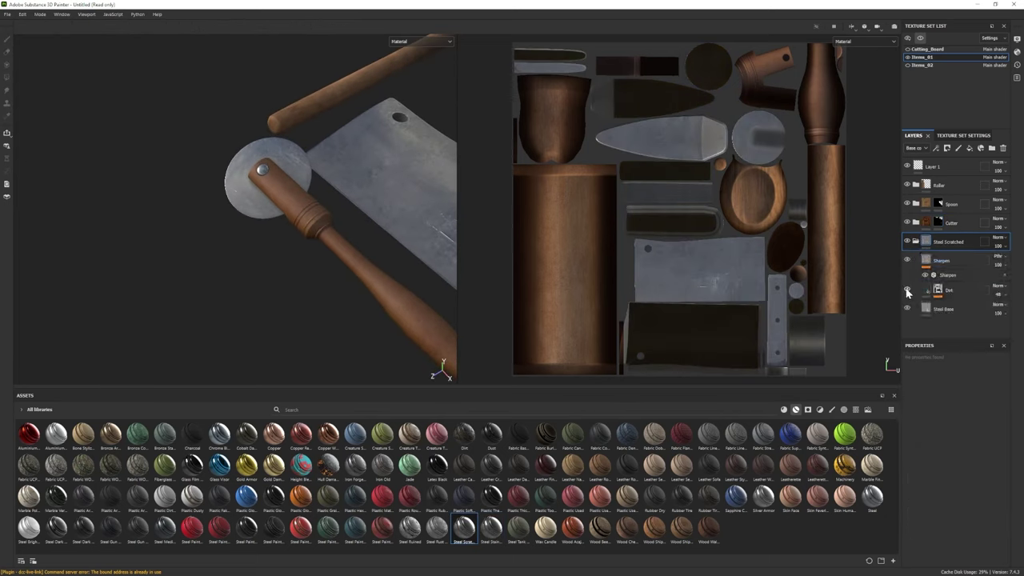
pyautogui.click(933, 311)
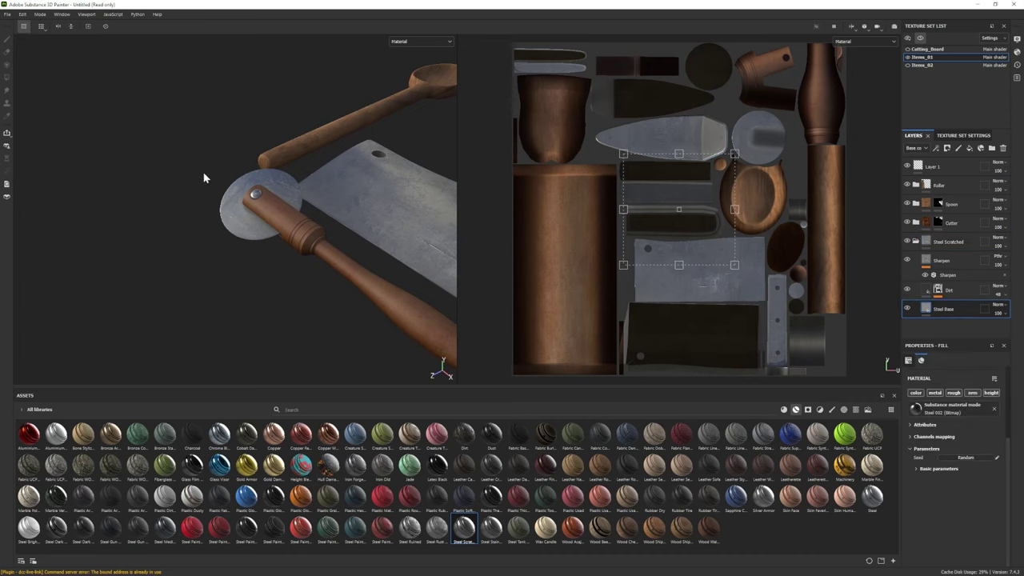
pyautogui.keyDown('alt'); pyautogui.moveTo(204, 178); pyautogui.dragTo(457, 293); pyautogui.keyUp('alt')
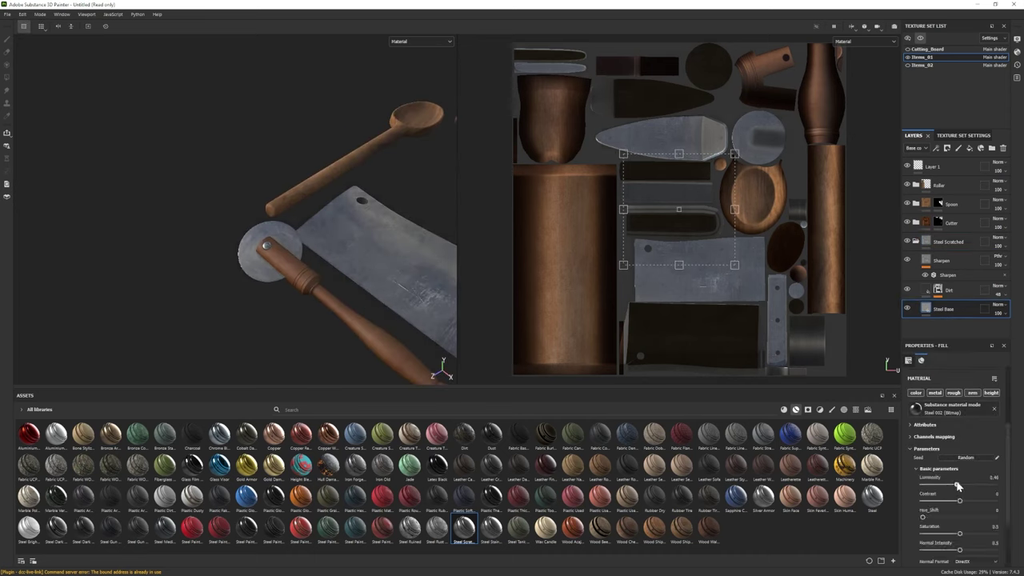
# - Add a black mask to Steel Scratched and drop Steel Ruined onto the model
pyautogui.rightClick(947, 241)
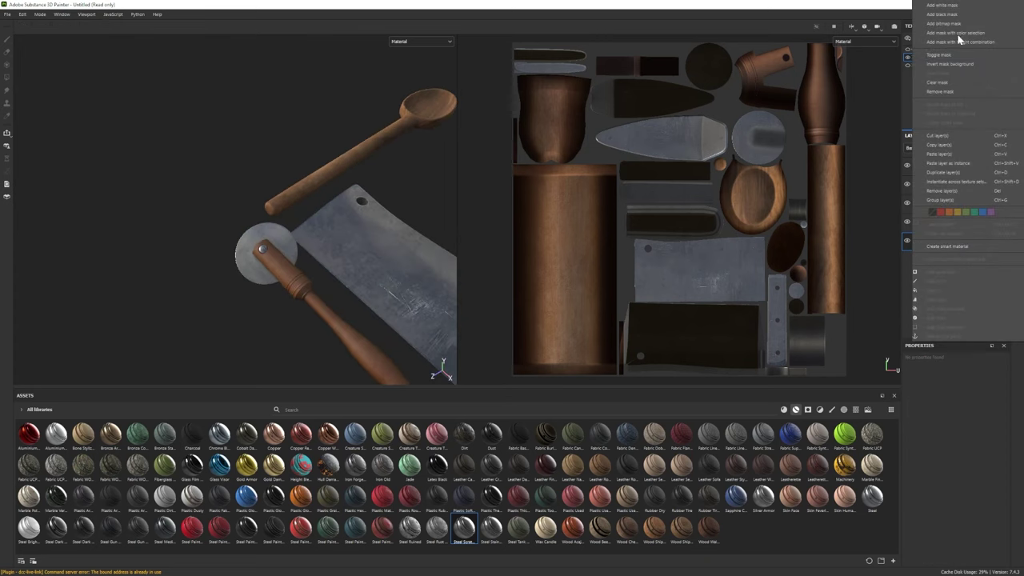
pyautogui.click(960, 38)
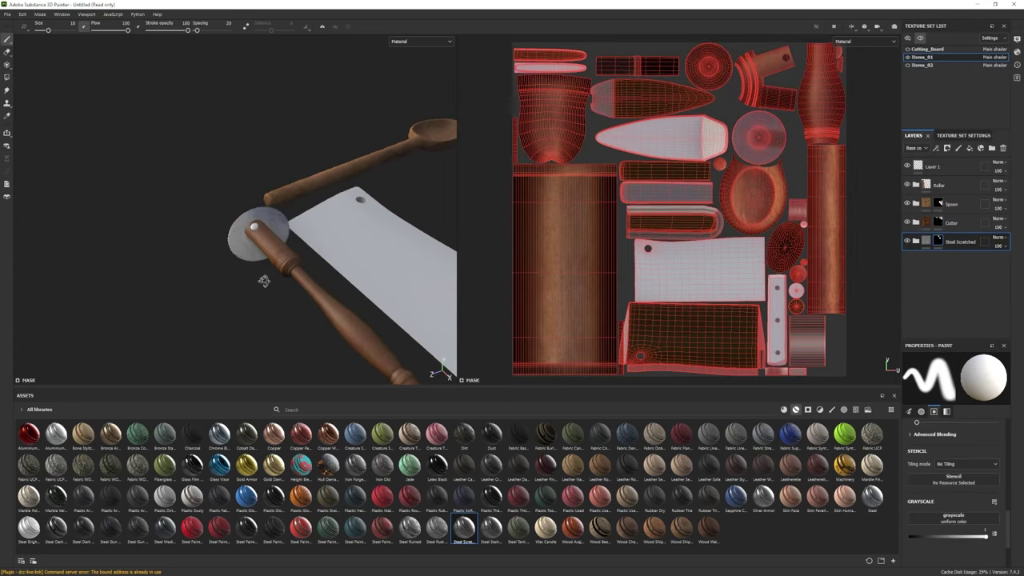
pyautogui.keyDown('alt'); pyautogui.moveTo(263, 281); pyautogui.dragTo(233, 216); pyautogui.keyUp('alt')
pyautogui.rightClick(963, 243)
pyautogui.press('Escape')
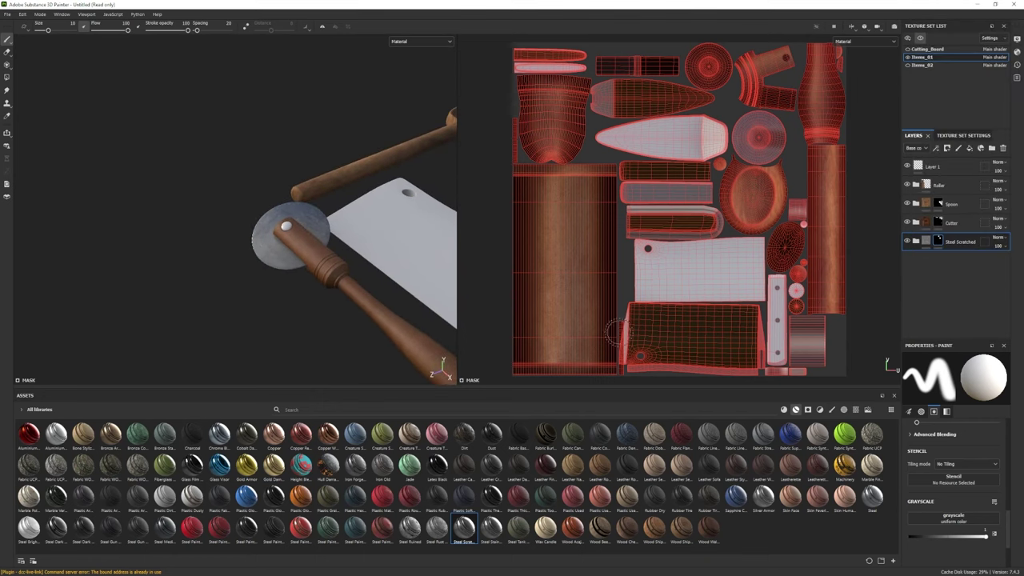
pyautogui.moveTo(410, 528); pyautogui.dragTo(264, 263)
# - Give the Steel Ruined layer a black mask and select its Edge Highlight layer
pyautogui.click(916, 260)
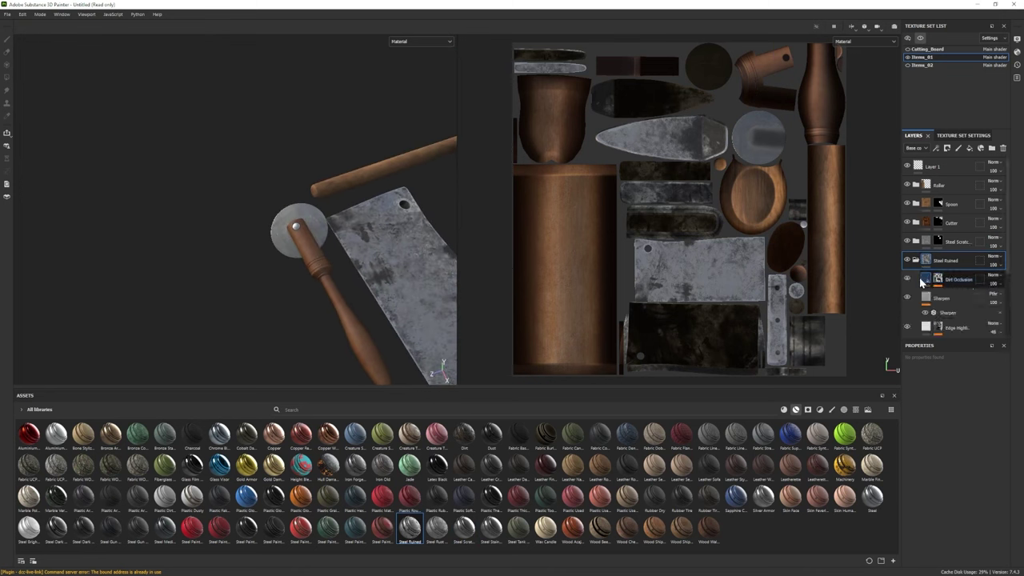
pyautogui.click(908, 278)
pyautogui.click(908, 279)
pyautogui.rightClick(956, 260)
pyautogui.click(944, 22)
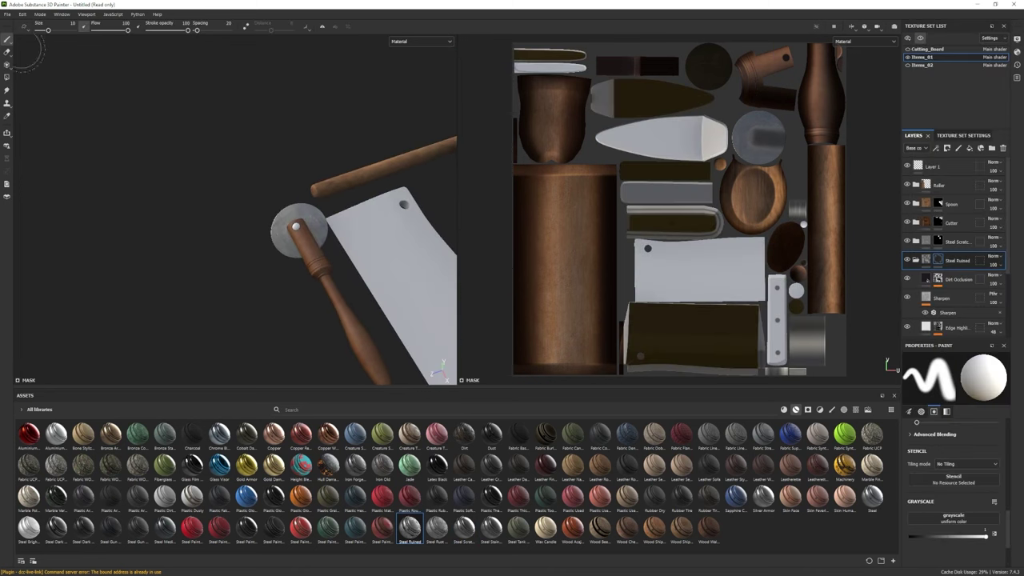
pyautogui.click(6, 78)
pyautogui.click(7, 38)
pyautogui.moveTo(264, 192)
pyautogui.keyDown('alt'); pyautogui.mouseDown(button='right')
pyautogui.moveTo(259, 167)
pyautogui.moveTo(239, 231)
pyautogui.mouseUp(button='right'); pyautogui.keyUp('alt')
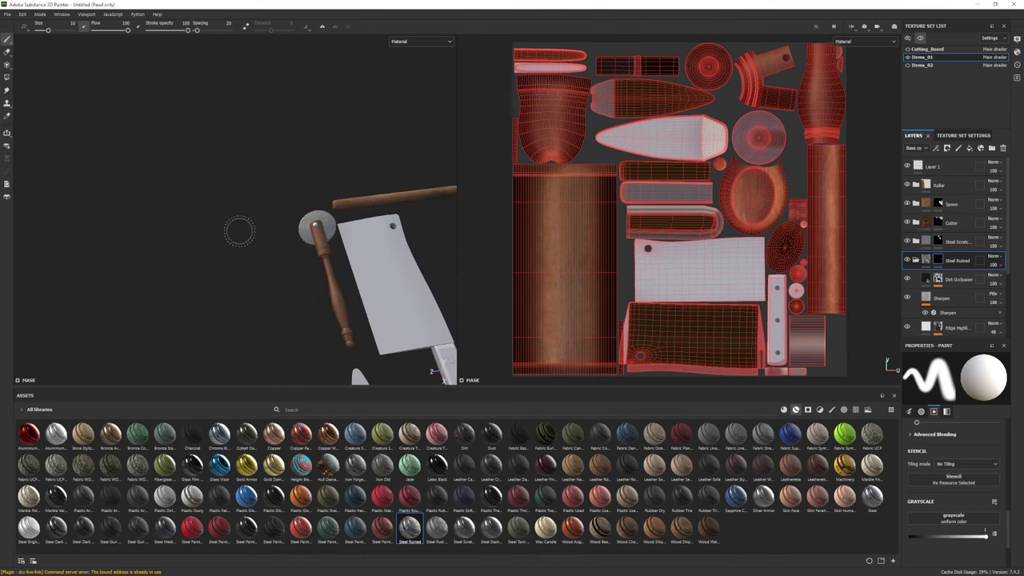
pyautogui.scroll(-1, 941, 296)
pyautogui.click(953, 303)
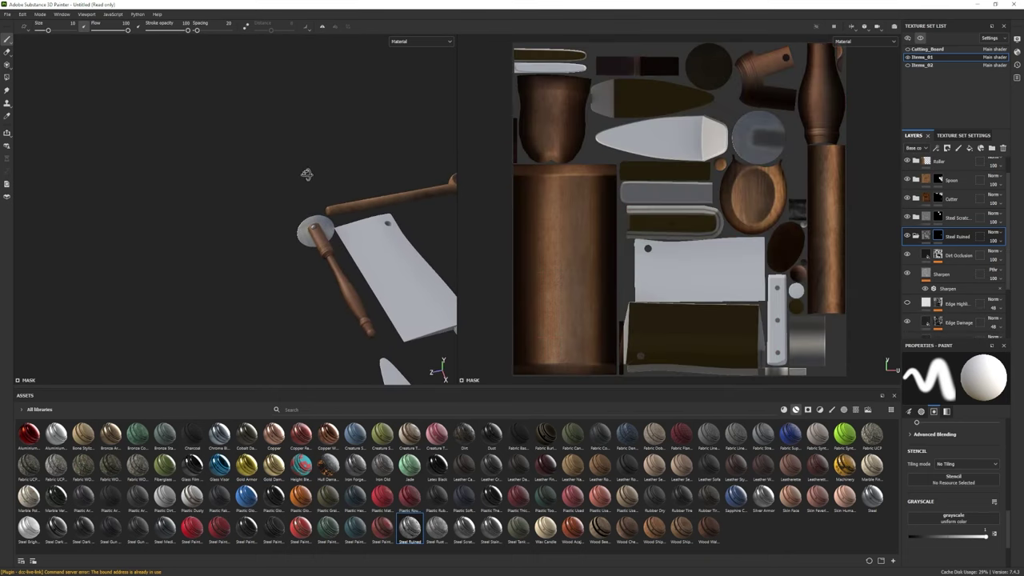
# - Group Cutter, Steel Scratched and Steel Ruined into a folder named Cutter
pyautogui.click(917, 236)
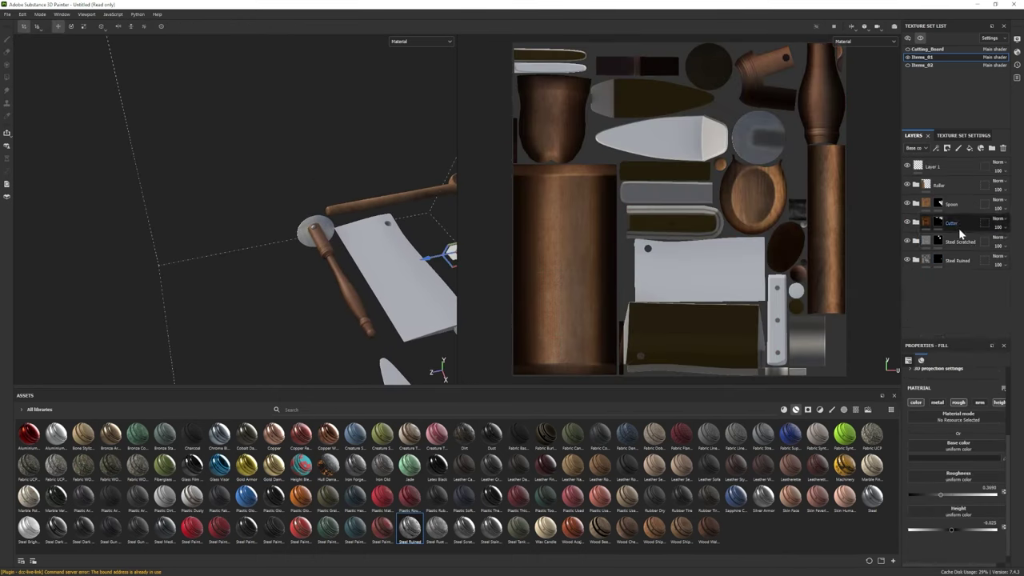
pyautogui.keyDown('shift'); pyautogui.click(956, 224); pyautogui.keyUp('shift')
pyautogui.click(992, 148)
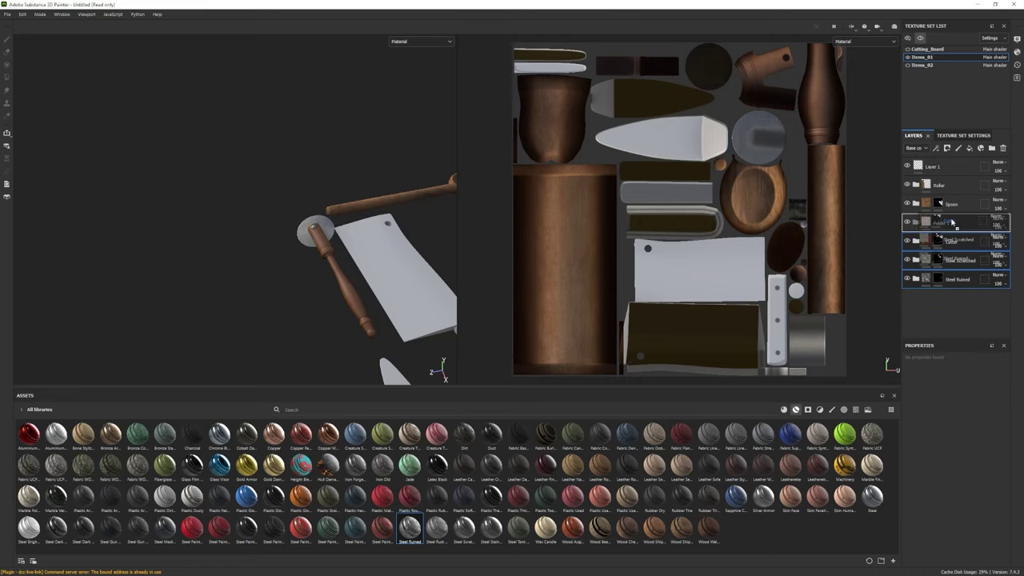
pyautogui.doubleClick(941, 223)
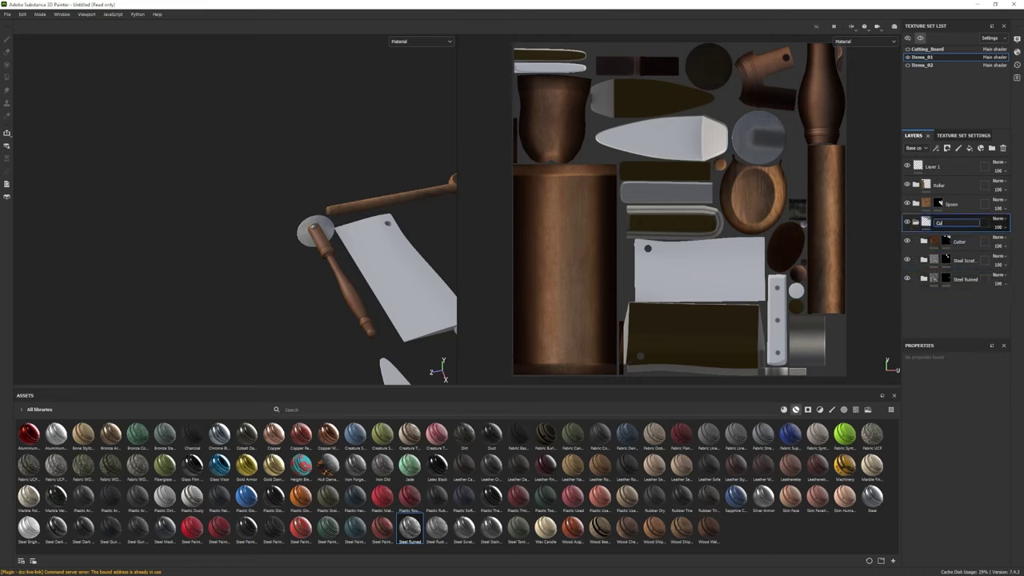
# - Add Iron Forged Old and Steel Ruined as new material layers
pyautogui.keyDown('alt'); pyautogui.moveTo(383, 280); pyautogui.dragTo(314, 283, button='middle'); pyautogui.keyUp('alt')
pyautogui.keyDown('alt'); pyautogui.moveTo(315, 283); pyautogui.dragTo(304, 241, button='right'); pyautogui.keyUp('alt')
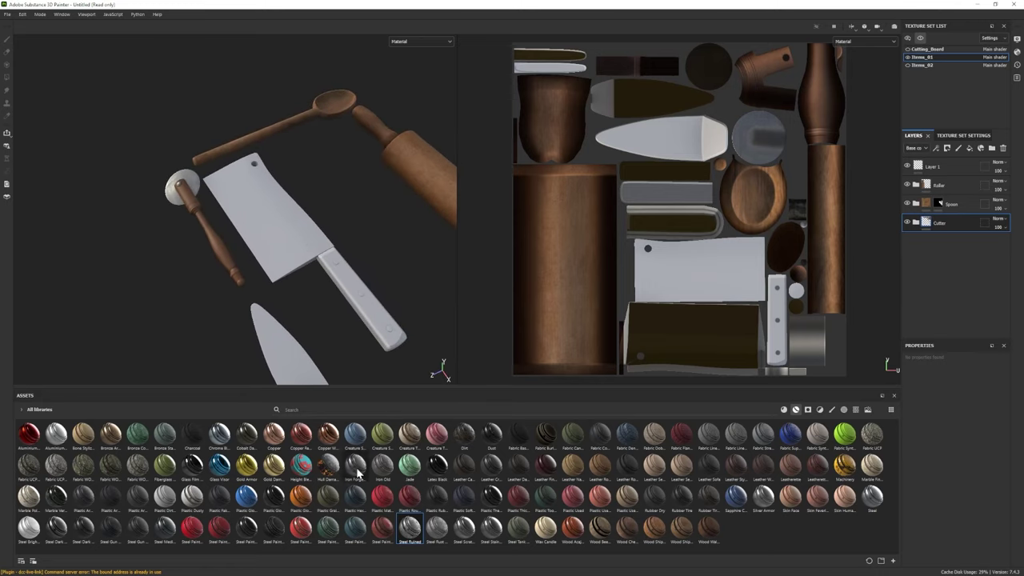
pyautogui.keyDown('alt'); pyautogui.moveTo(197, 194); pyautogui.dragTo(269, 282); pyautogui.keyUp('alt')
pyautogui.moveTo(409, 527); pyautogui.dragTo(551, 259)
# - Delete the Edge Highlight layer from Iron Forged Old and collapse the group
pyautogui.scroll(-5, 929, 276)
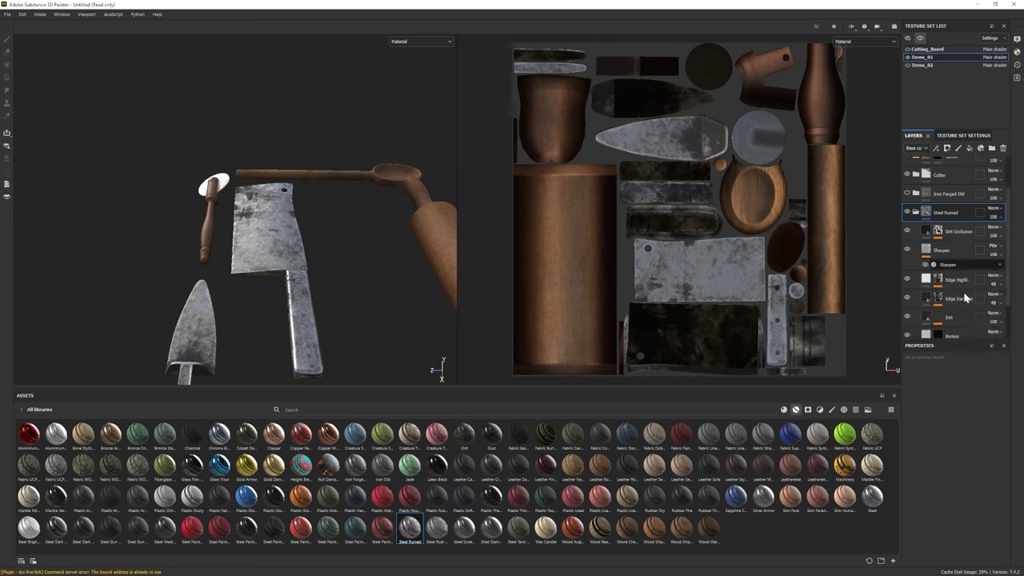
pyautogui.click(956, 288)
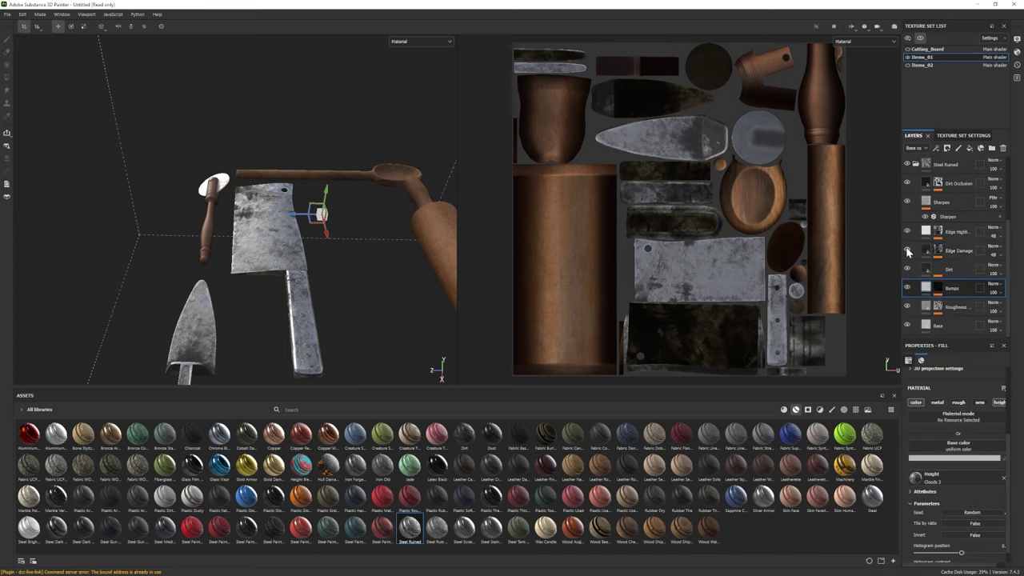
pyautogui.keyDown('ctrl'); pyautogui.click(914, 249); pyautogui.keyUp('ctrl')
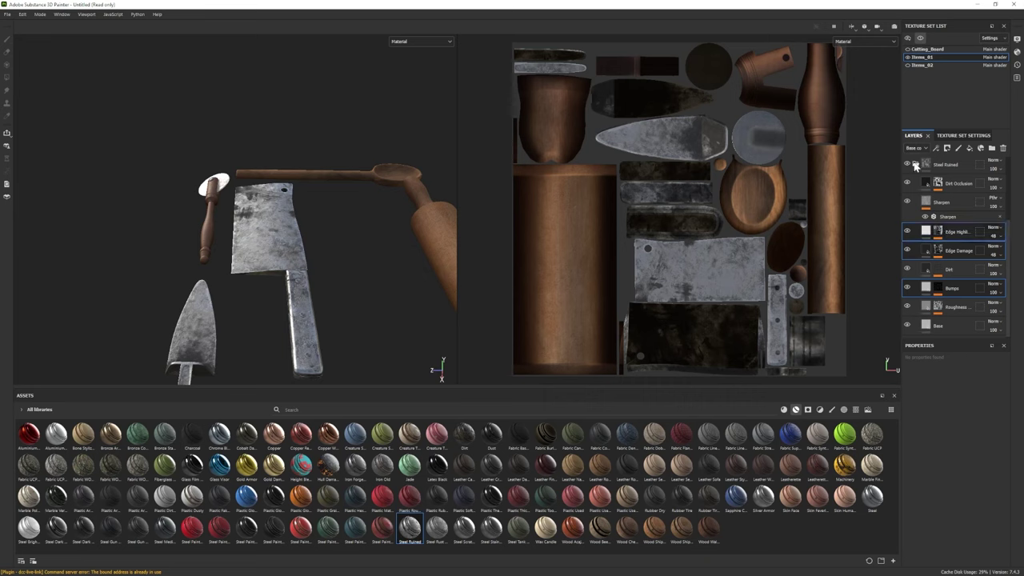
pyautogui.click(917, 164)
pyautogui.click(916, 261)
pyautogui.keyDown('ctrl'); pyautogui.click(954, 259); pyautogui.keyUp('ctrl')
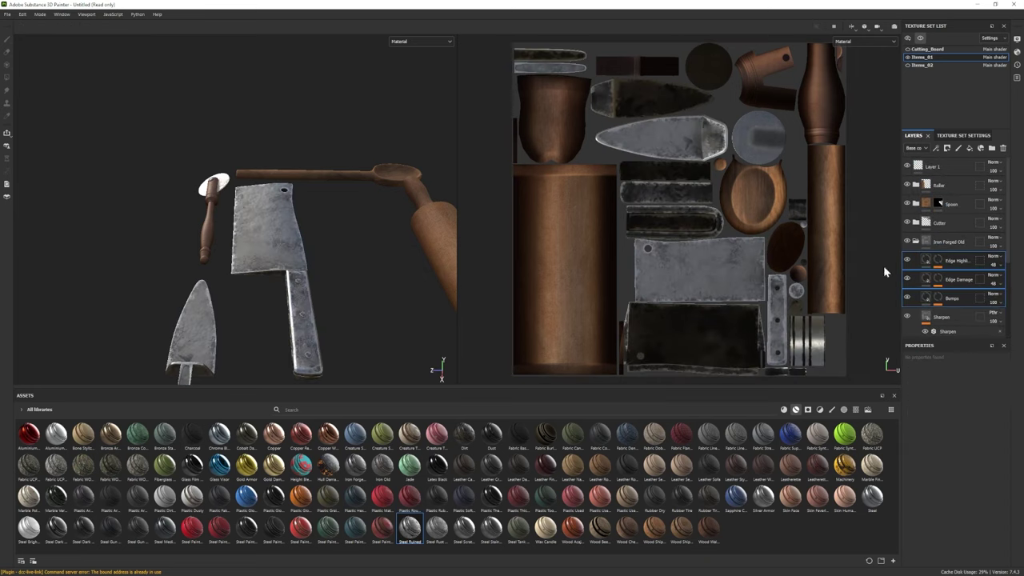
pyautogui.keyDown('alt'); pyautogui.moveTo(320, 245); pyautogui.dragTo(272, 302); pyautogui.keyUp('alt')
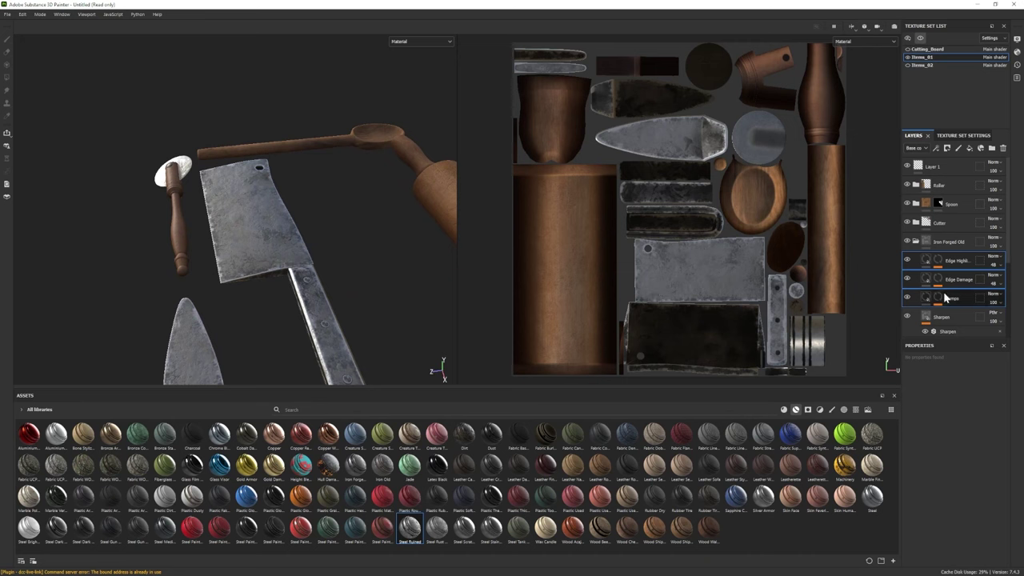
pyautogui.click(959, 280)
pyautogui.press('Delete')
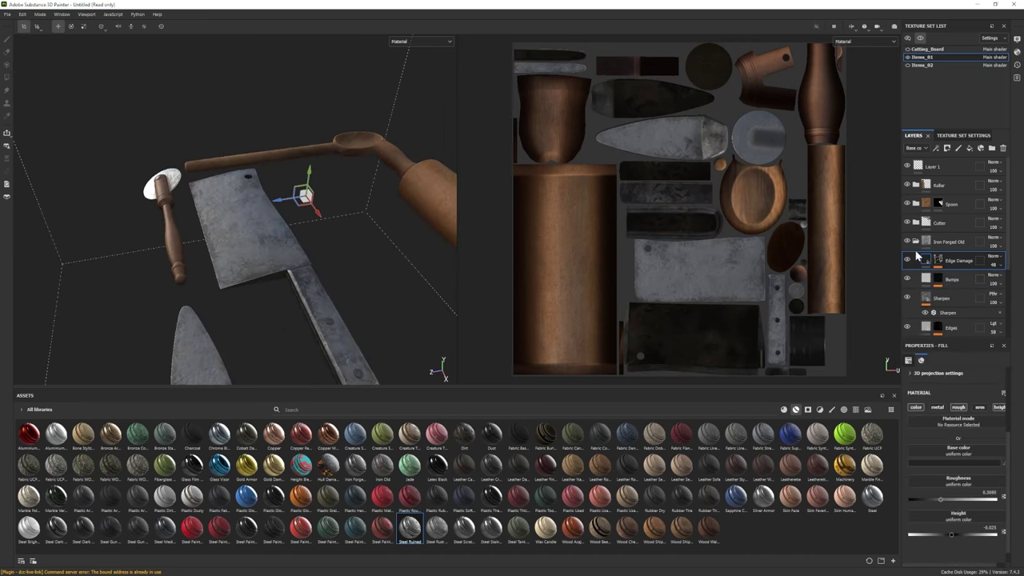
pyautogui.keyDown('alt'); pyautogui.moveTo(448, 284); pyautogui.dragTo(336, 256); pyautogui.keyUp('alt')
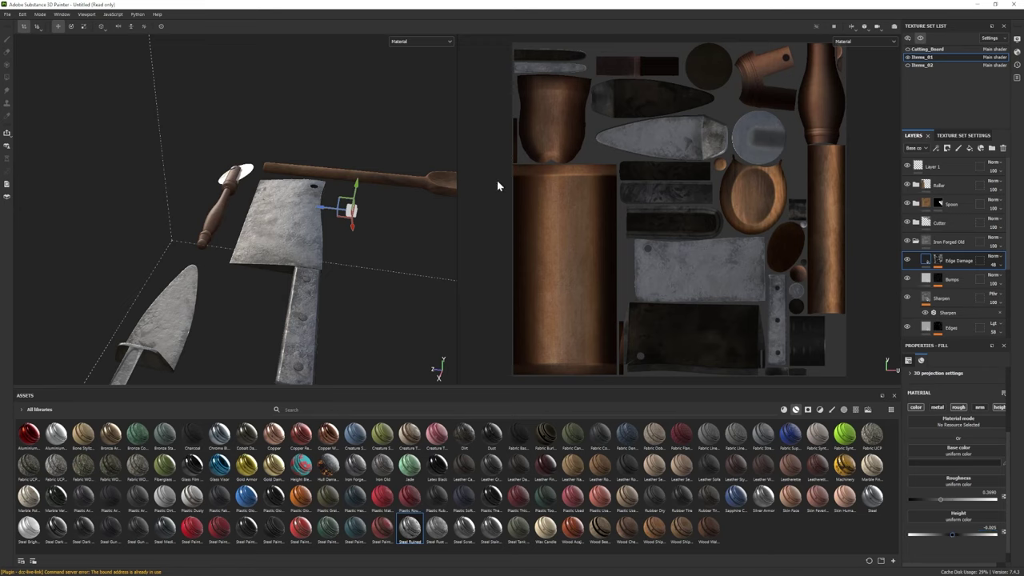
pyautogui.keyDown('alt'); pyautogui.moveTo(373, 260); pyautogui.dragTo(329, 290); pyautogui.keyUp('alt')
pyautogui.click(916, 240)
# - Check the Iron Forged Old group's layers and its Base fill on the cleaver
pyautogui.click(908, 241)
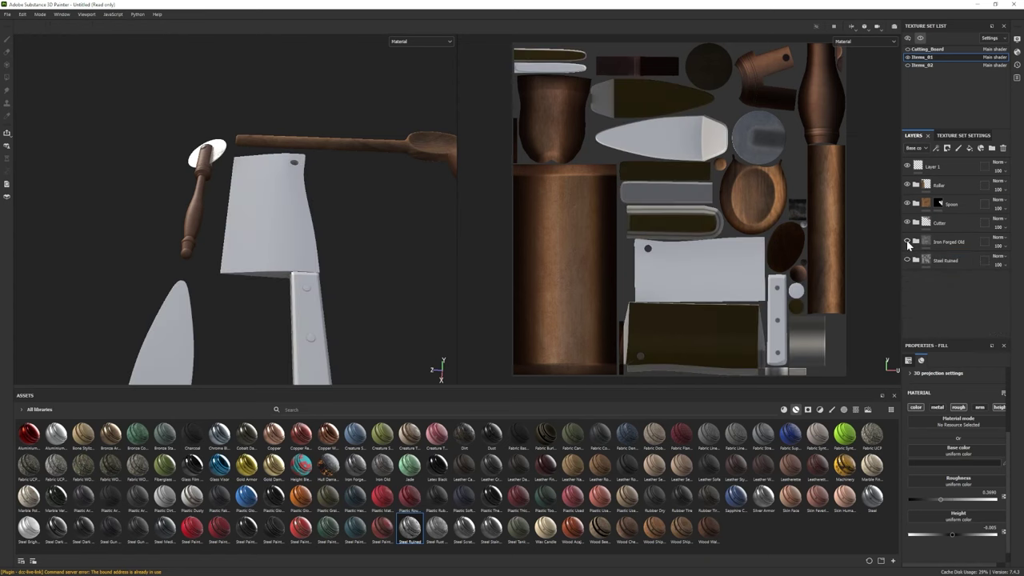
pyautogui.click(907, 241)
pyautogui.click(916, 241)
pyautogui.keyDown('alt'); pyautogui.moveTo(240, 210); pyautogui.dragTo(185, 192); pyautogui.keyUp('alt')
pyautogui.scroll(-3, 952, 240)
pyautogui.click(938, 306)
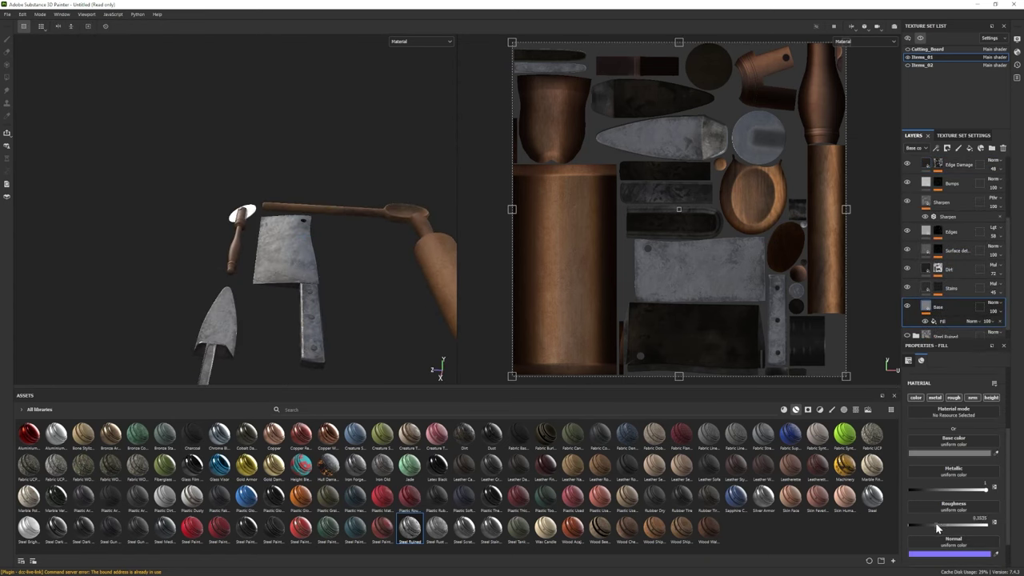
pyautogui.keyDown('alt'); pyautogui.moveTo(378, 258); pyautogui.dragTo(366, 235); pyautogui.keyUp('alt')
pyautogui.scroll(3, 952, 240)
pyautogui.click(916, 241)
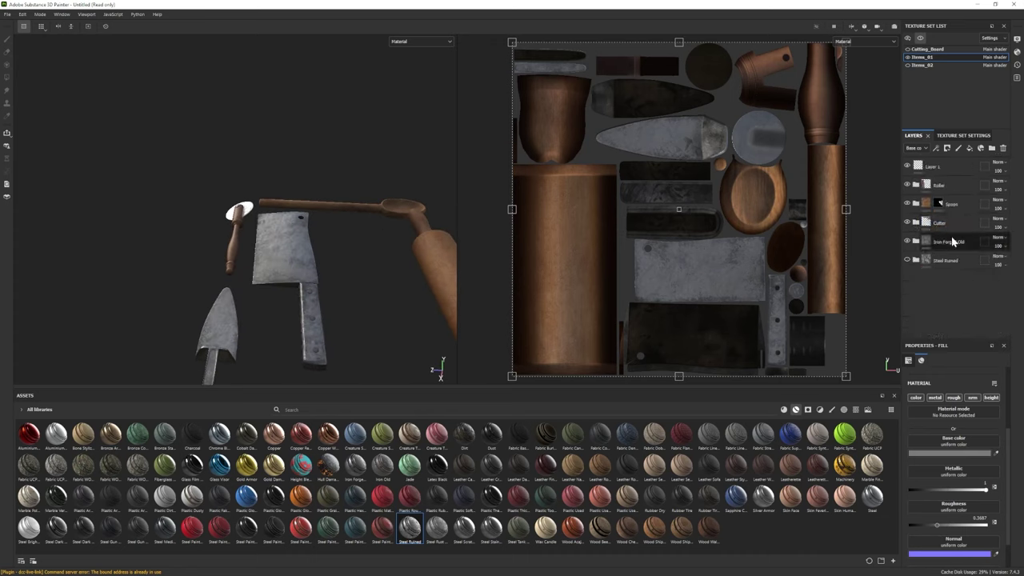
# - Mask Iron Forged Old to the cleaver blade and add a Wood Ship Hull Nordic layer
pyautogui.click(951, 240)
pyautogui.rightClick(951, 240)
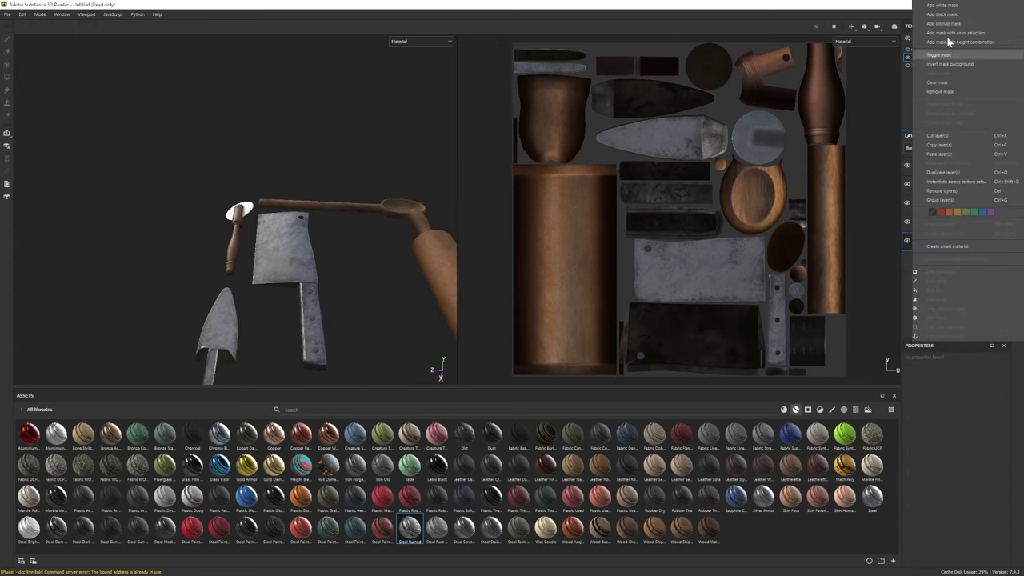
pyautogui.click(960, 16)
pyautogui.click(5, 118)
pyautogui.moveTo(312, 196)
pyautogui.keyDown('alt'); pyautogui.mouseDown()
pyautogui.moveTo(340, 205)
pyautogui.moveTo(338, 217)
pyautogui.moveTo(322, 225)
pyautogui.moveTo(339, 178)
pyautogui.moveTo(302, 214)
pyautogui.mouseUp(); pyautogui.keyUp('alt')
pyautogui.press('1')
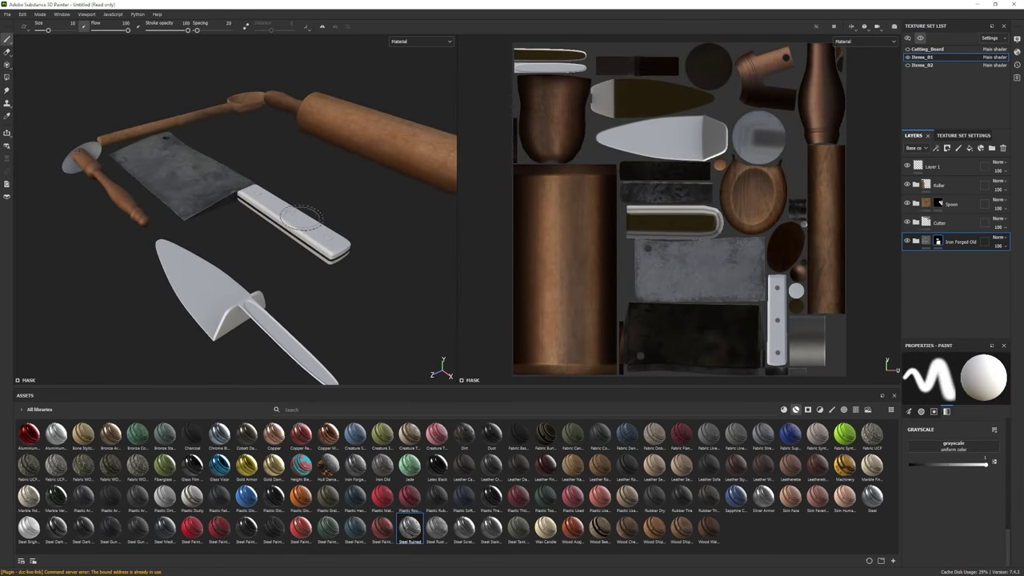
pyautogui.moveTo(654, 527); pyautogui.dragTo(953, 259)
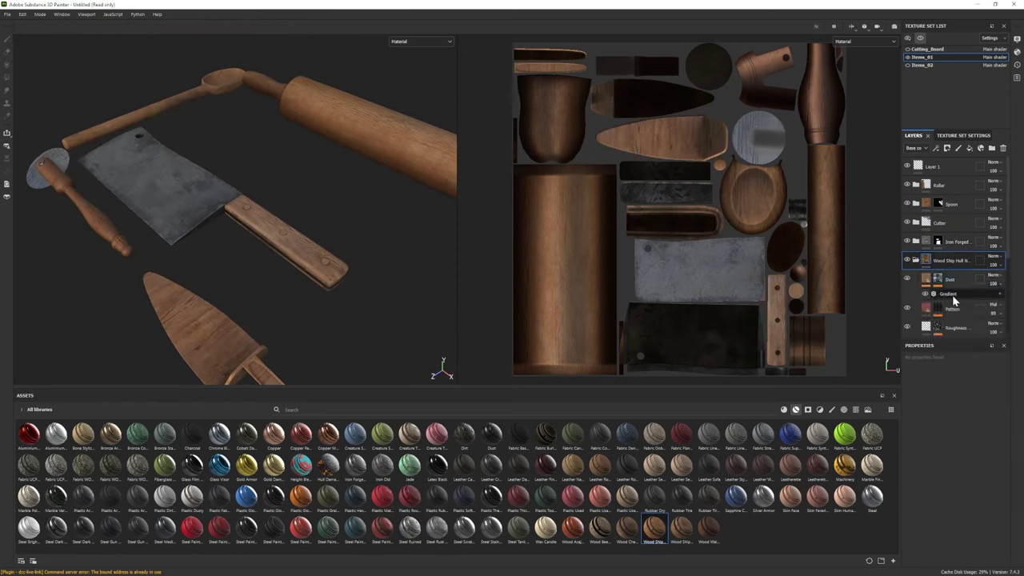
# - Shrink the Pattern layer's tiling scale and set its U offset to -0.06
pyautogui.click(921, 308)
pyautogui.keyDown('alt'); pyautogui.moveTo(276, 293); pyautogui.dragTo(232, 293); pyautogui.keyUp('alt')
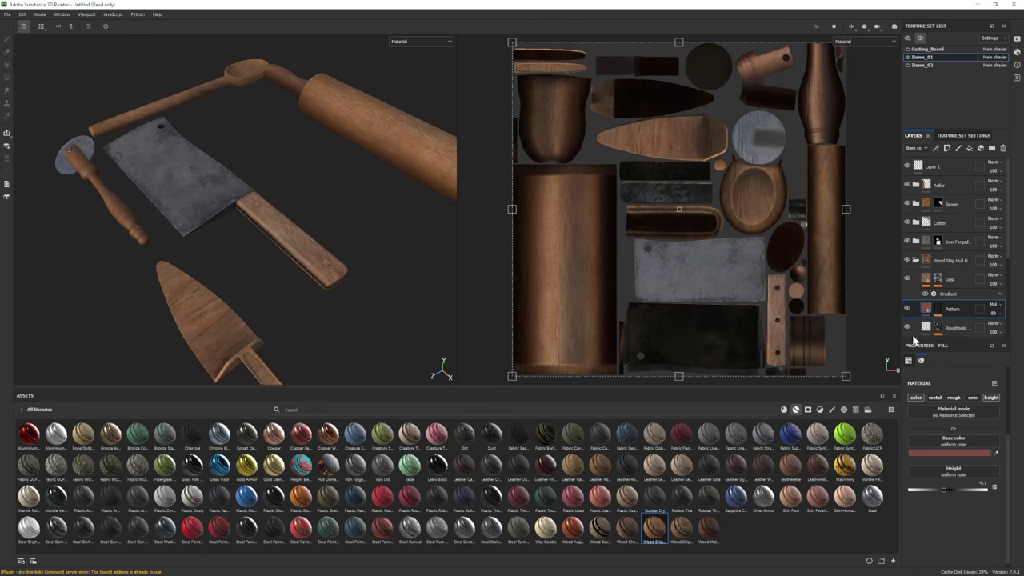
pyautogui.click(952, 309)
pyautogui.moveTo(938, 439); pyautogui.dragTo(951, 434)
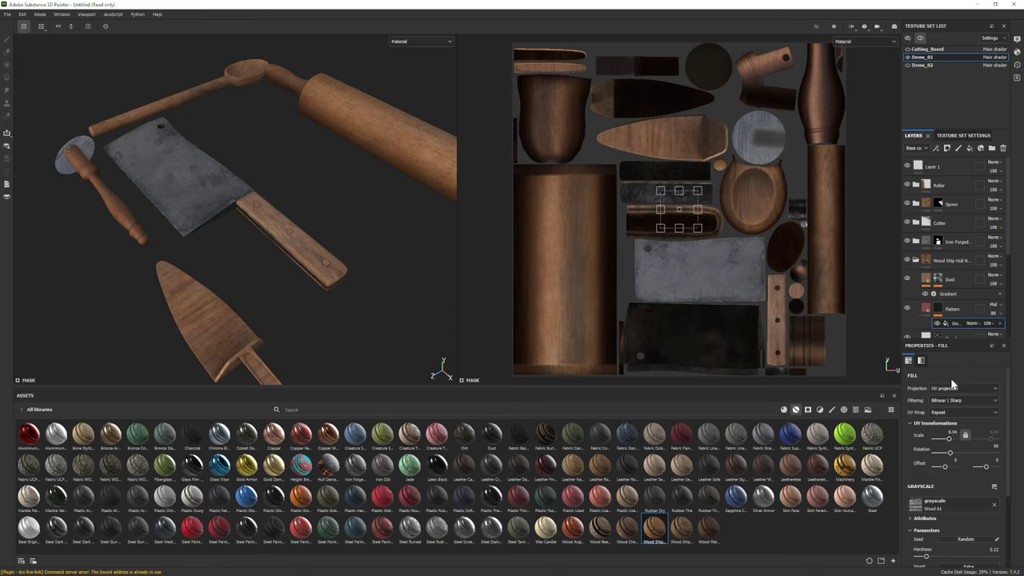
pyautogui.moveTo(939, 467); pyautogui.dragTo(935, 467)
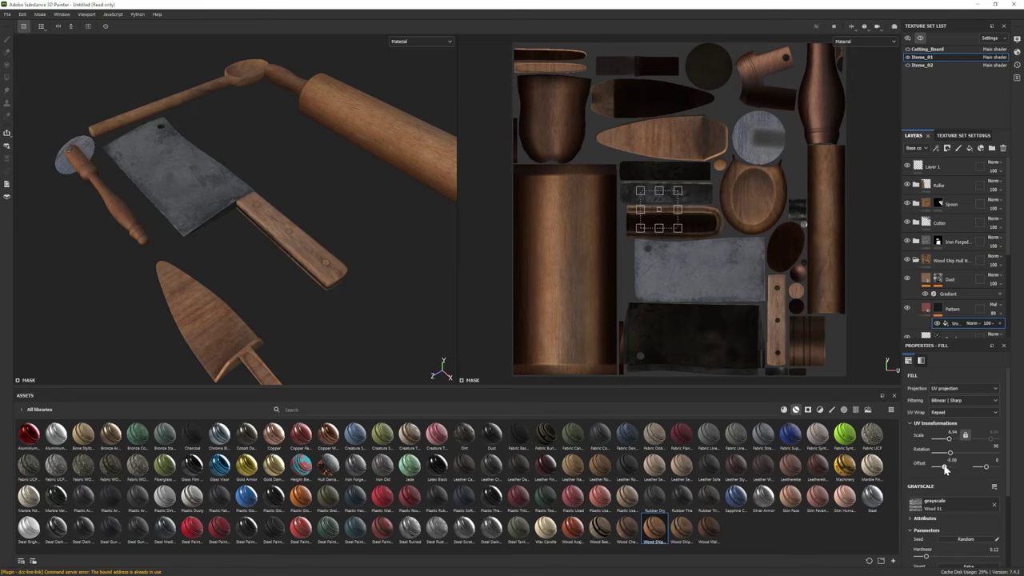
pyautogui.keyDown('alt'); pyautogui.moveTo(158, 241); pyautogui.dragTo(470, 261); pyautogui.keyUp('alt')
pyautogui.keyDown('alt'); pyautogui.moveTo(454, 341); pyautogui.dragTo(384, 300, button='right'); pyautogui.keyUp('alt')
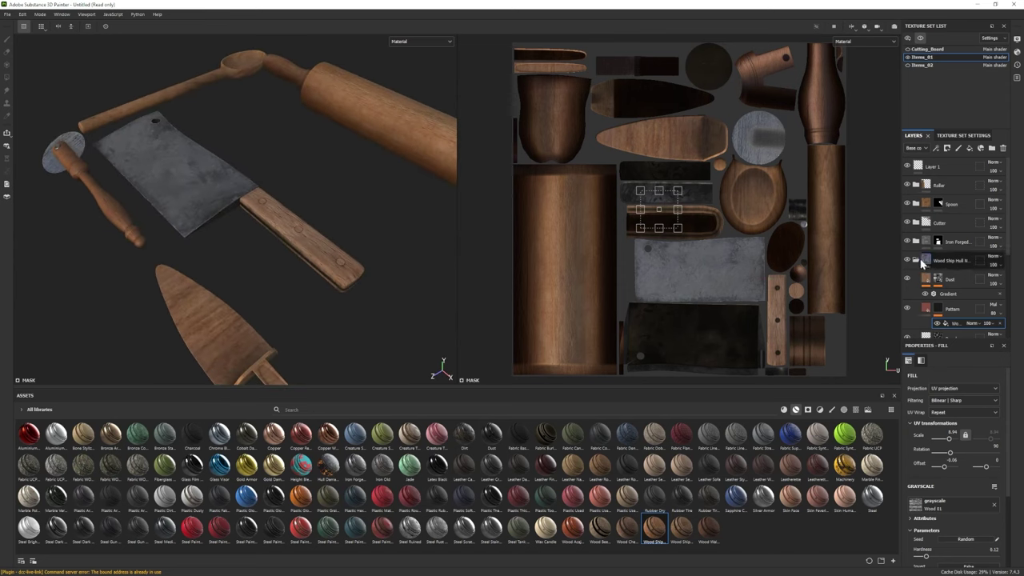
# - Add a black mask to the wood folder and switch to brush painting on it
pyautogui.rightClick(922, 261)
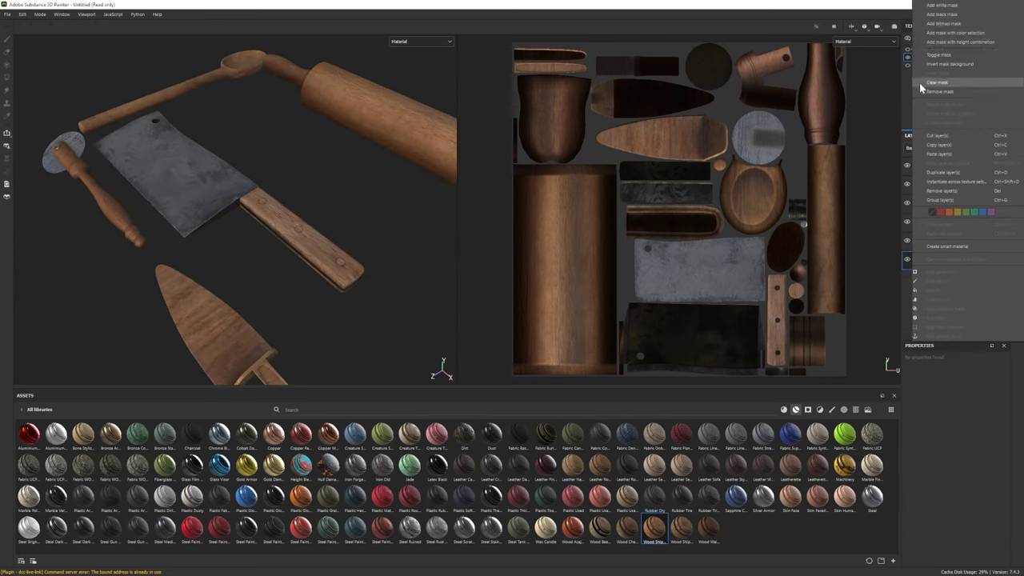
pyautogui.click(952, 32)
pyautogui.press('4')
pyautogui.press('1')
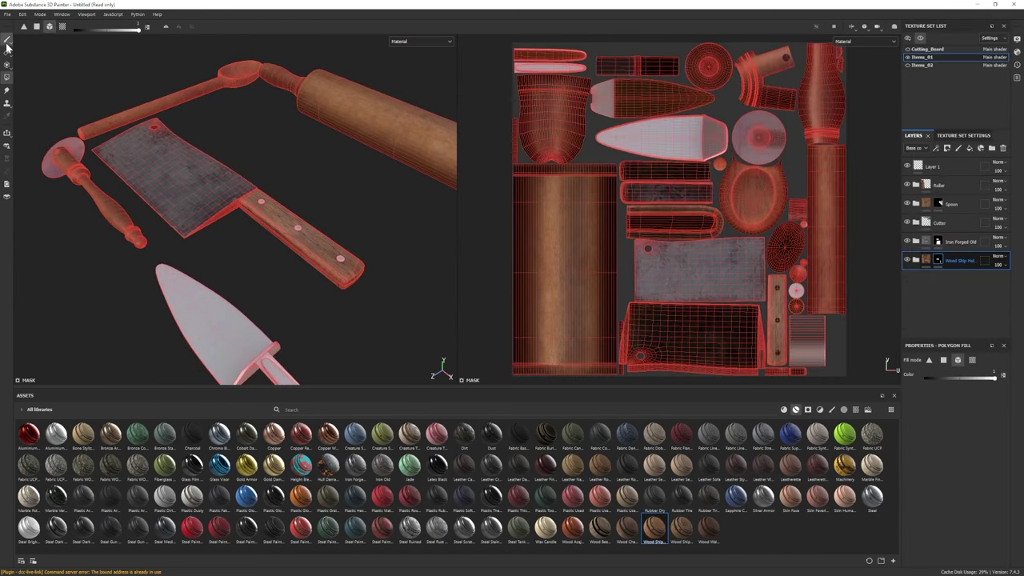
pyautogui.moveTo(294, 271)
pyautogui.keyDown('alt'); pyautogui.mouseDown(button='right')
pyautogui.moveTo(257, 276)
pyautogui.moveTo(336, 264)
pyautogui.mouseUp(button='right'); pyautogui.keyUp('alt')
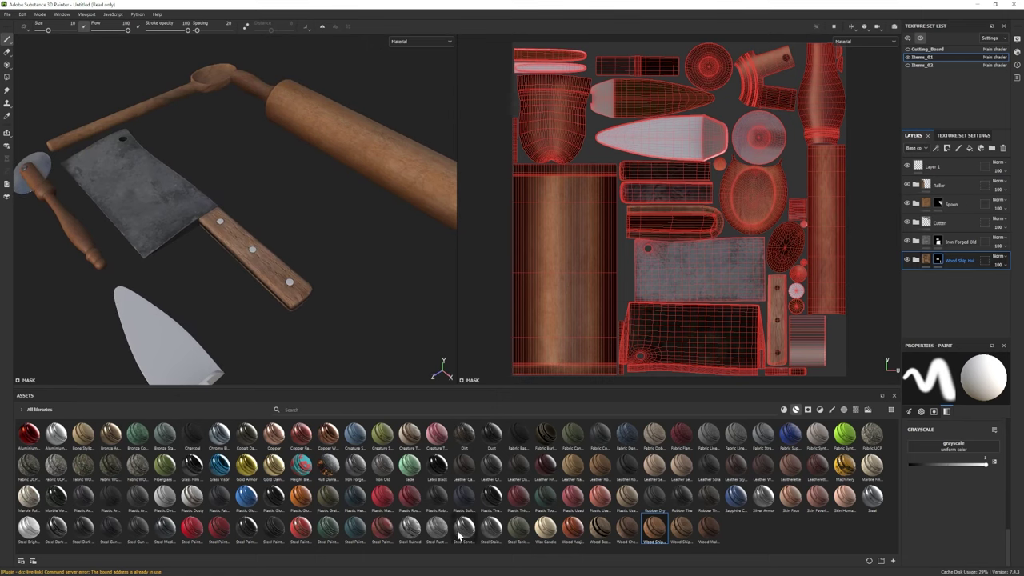
# - Apply the Steel Ruined material to the utensils as a new layer folder and expand it
pyautogui.moveTo(409, 526); pyautogui.dragTo(953, 277)
pyautogui.keyDown('alt'); pyautogui.moveTo(348, 286); pyautogui.dragTo(340, 306); pyautogui.keyUp('alt')
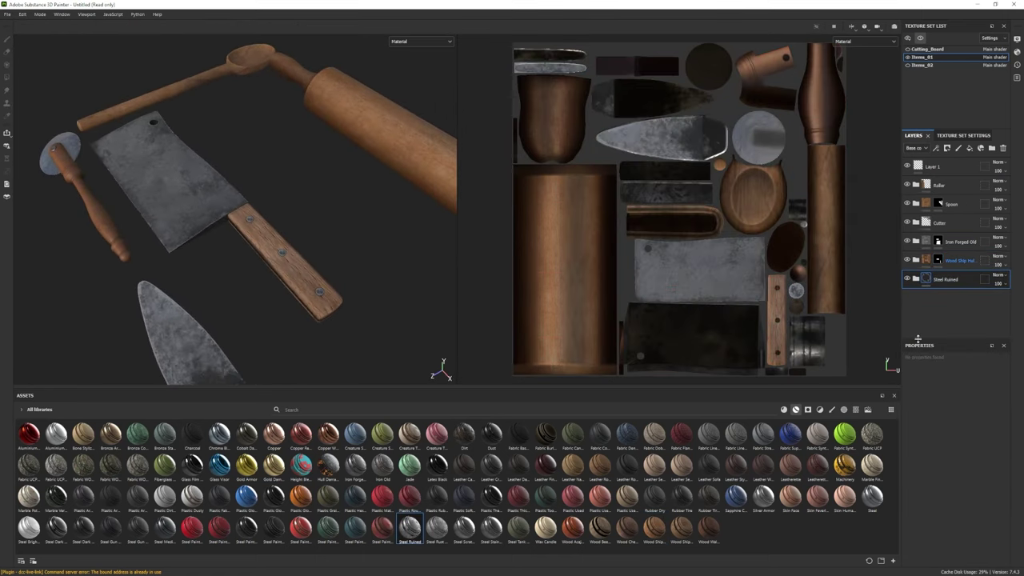
pyautogui.click(917, 279)
pyautogui.scroll(-2, 908, 311)
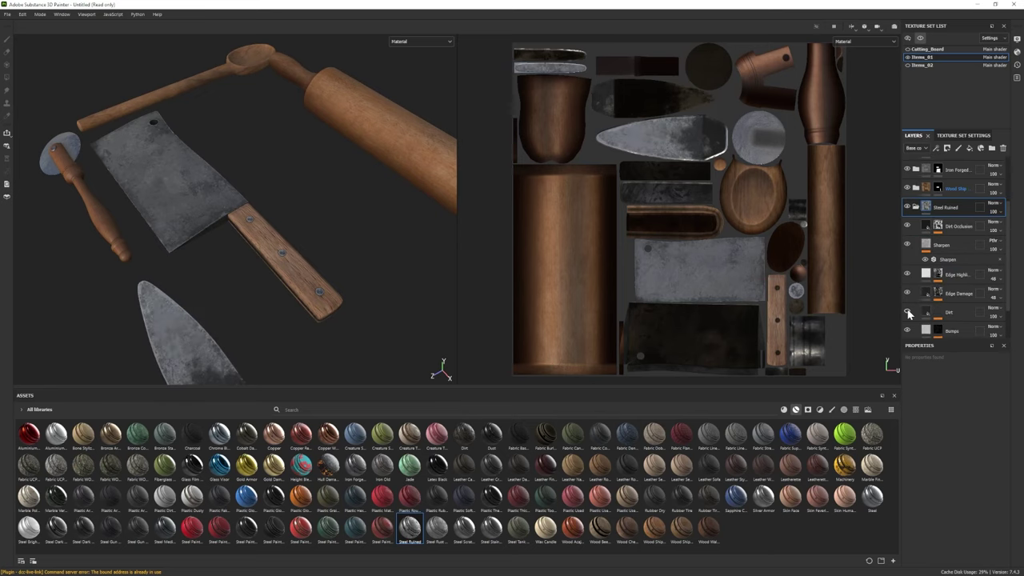
pyautogui.keyDown('alt'); pyautogui.moveTo(264, 272); pyautogui.dragTo(304, 264); pyautogui.keyUp('alt')
# - Give Steel Ruined a black mask, then select the Dust layer in the wood handle folder
pyautogui.rightClick(914, 203)
pyautogui.rightClick(946, 282)
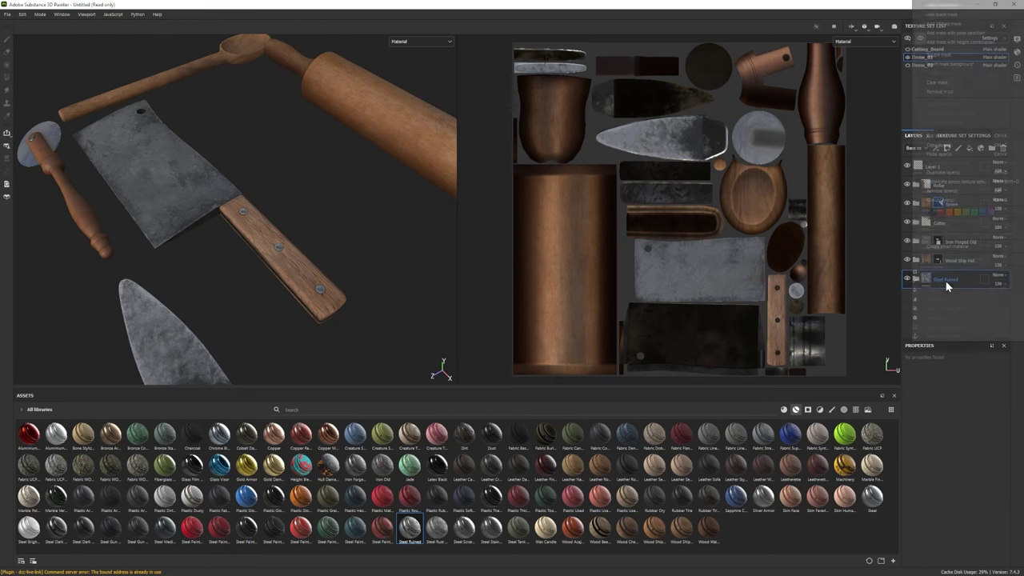
pyautogui.click(932, 14)
pyautogui.press('1')
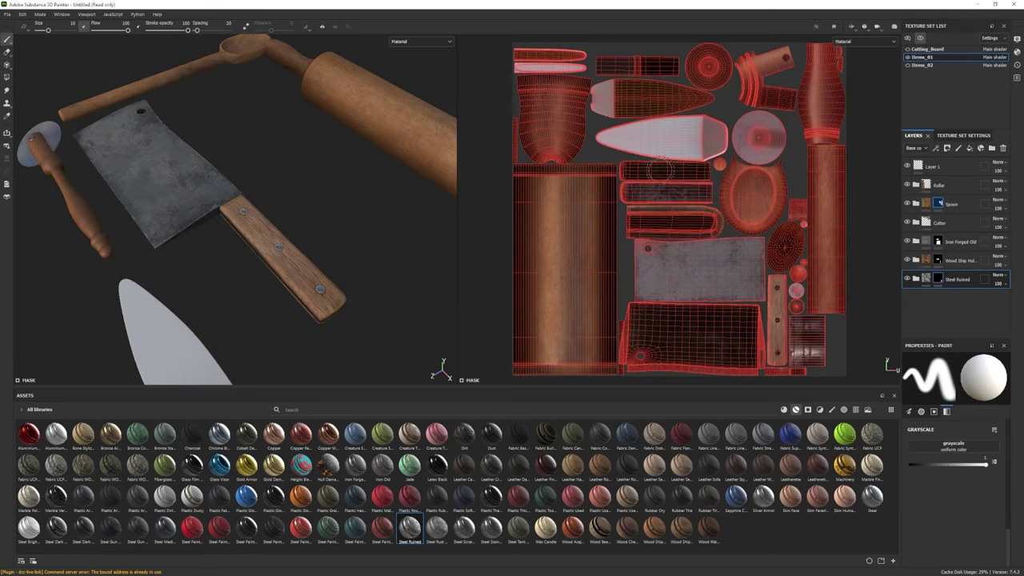
pyautogui.click(916, 260)
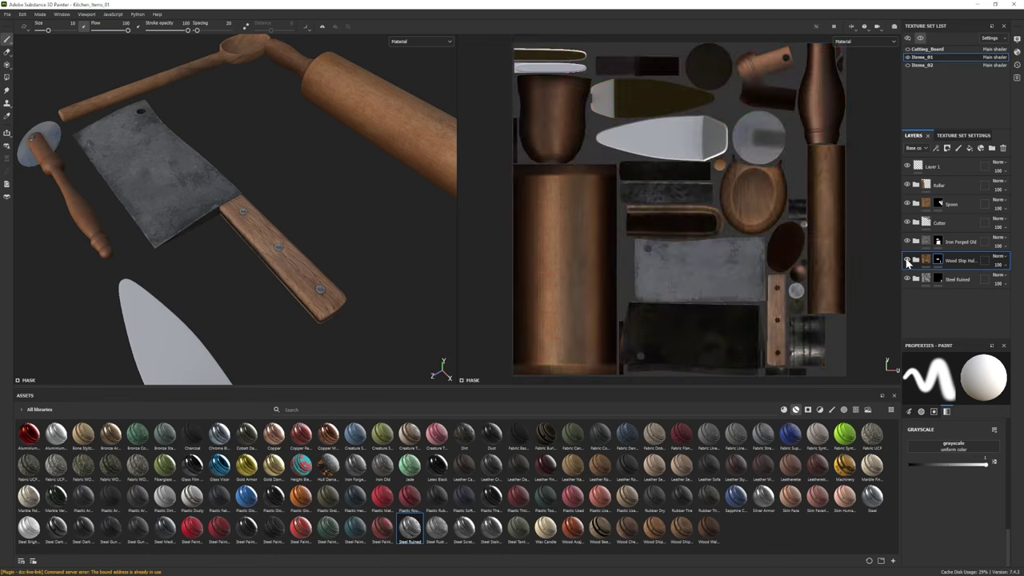
pyautogui.click(951, 279)
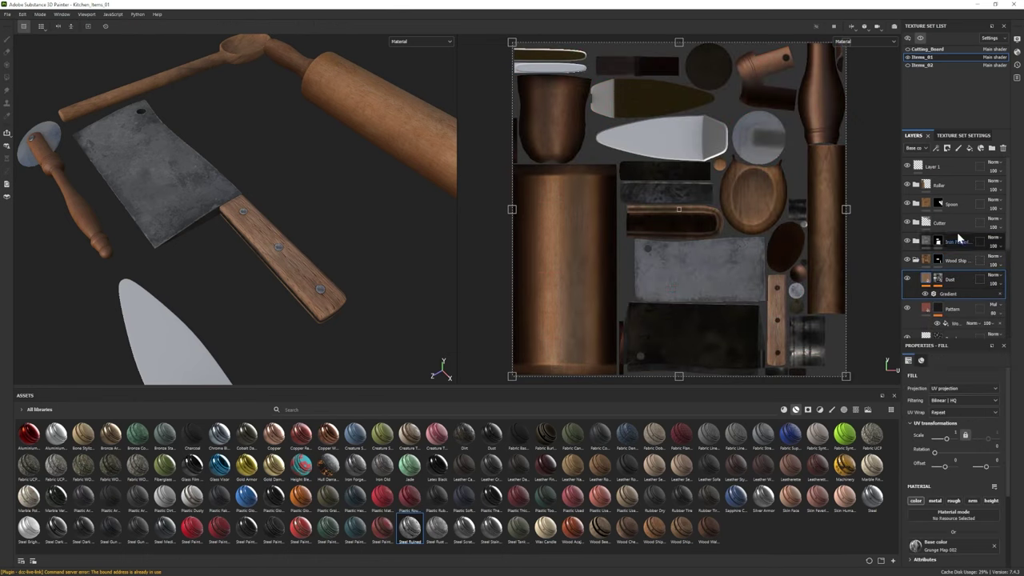
# - Add a black-masked fill layer above Dust and paint dirt with the Dirt 1 brush
pyautogui.click(970, 148)
pyautogui.click(947, 148)
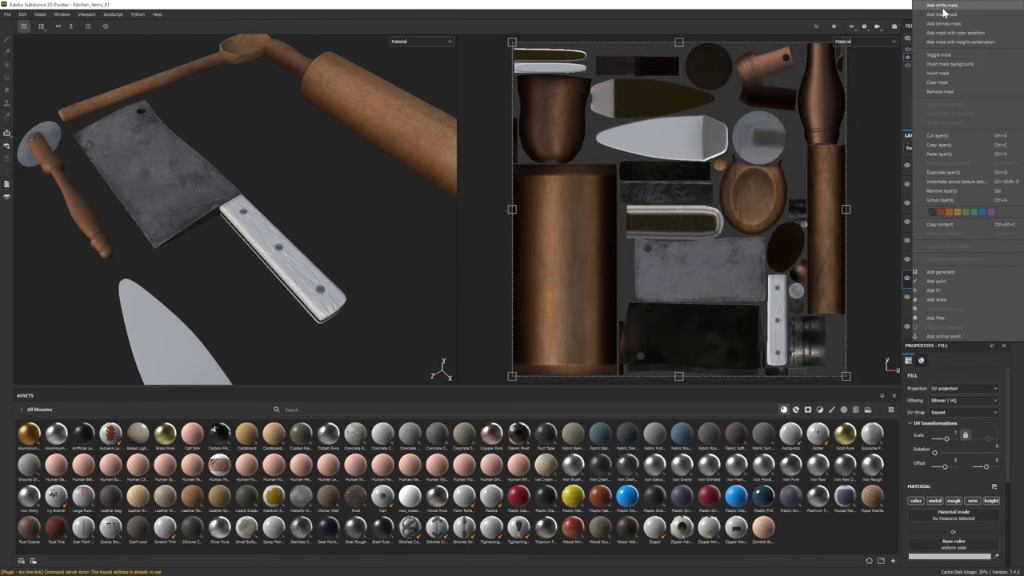
pyautogui.click(960, 32)
pyautogui.click(301, 464)
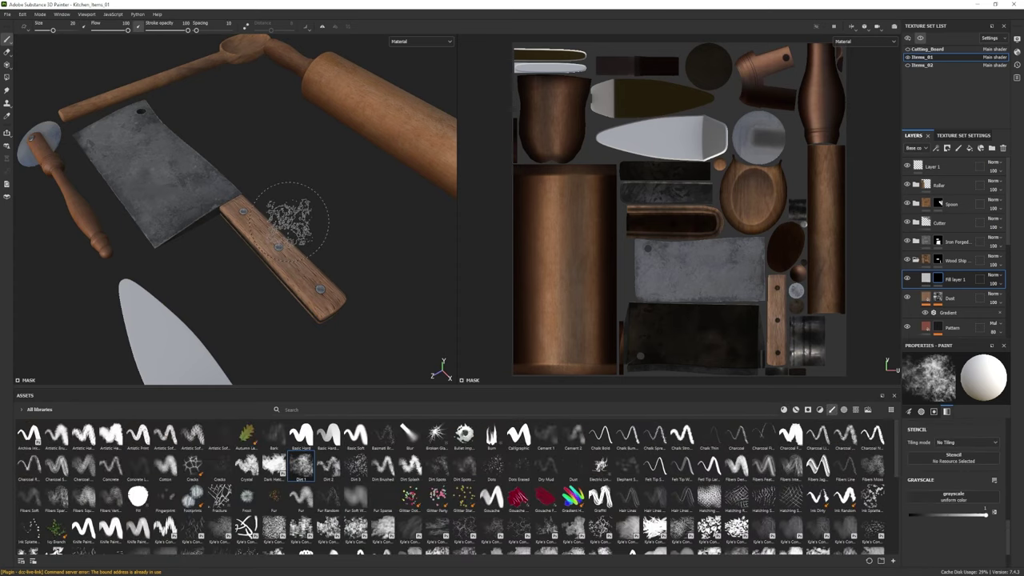
pyautogui.scroll(6, 826, 322)
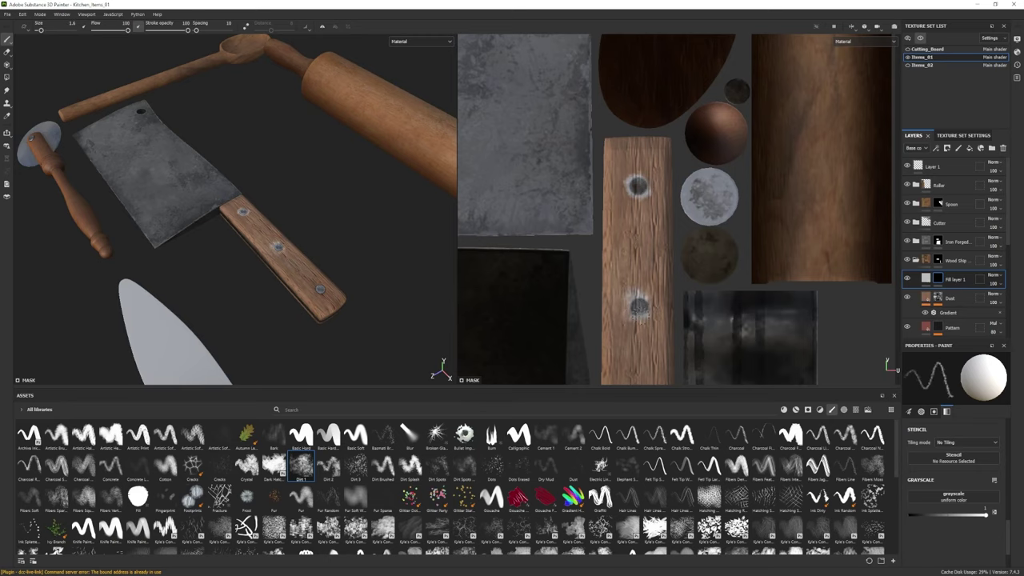
pyautogui.moveTo(638, 305); pyautogui.dragTo(631, 263, button='middle')
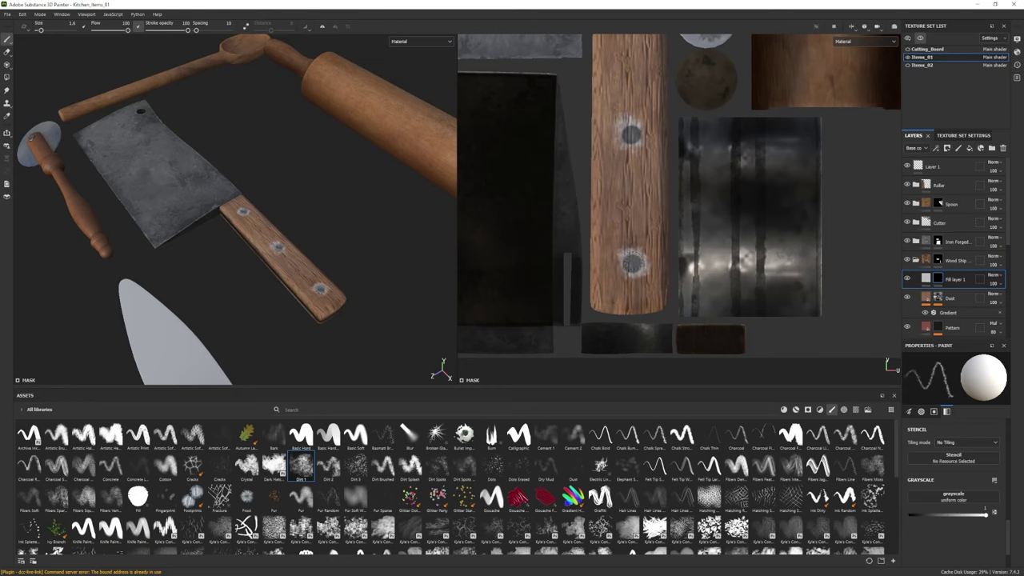
# - Erase stray dirt from the mask with the Dirt 3 brush, then select the fill's content
pyautogui.press('e')
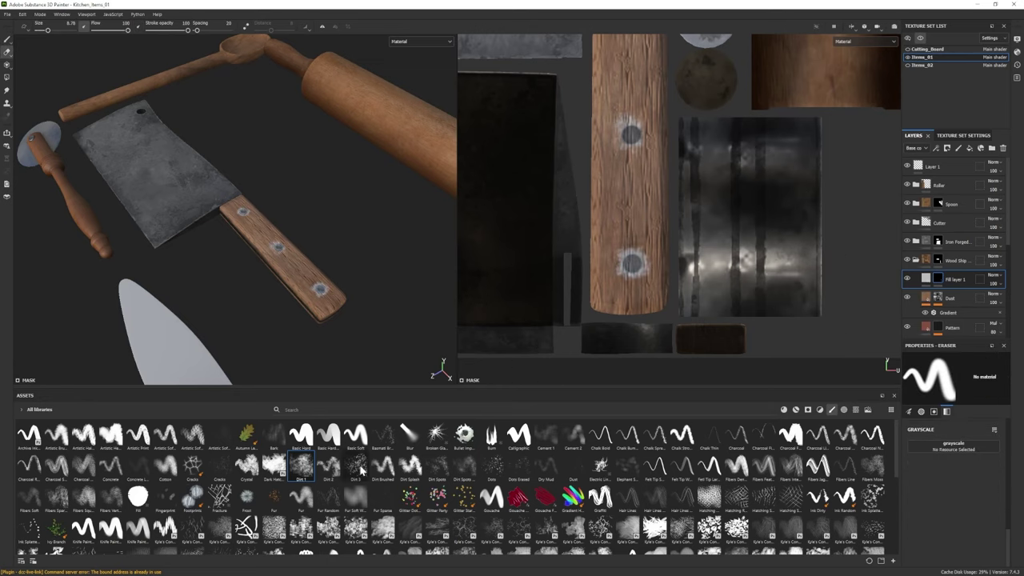
pyautogui.click(355, 464)
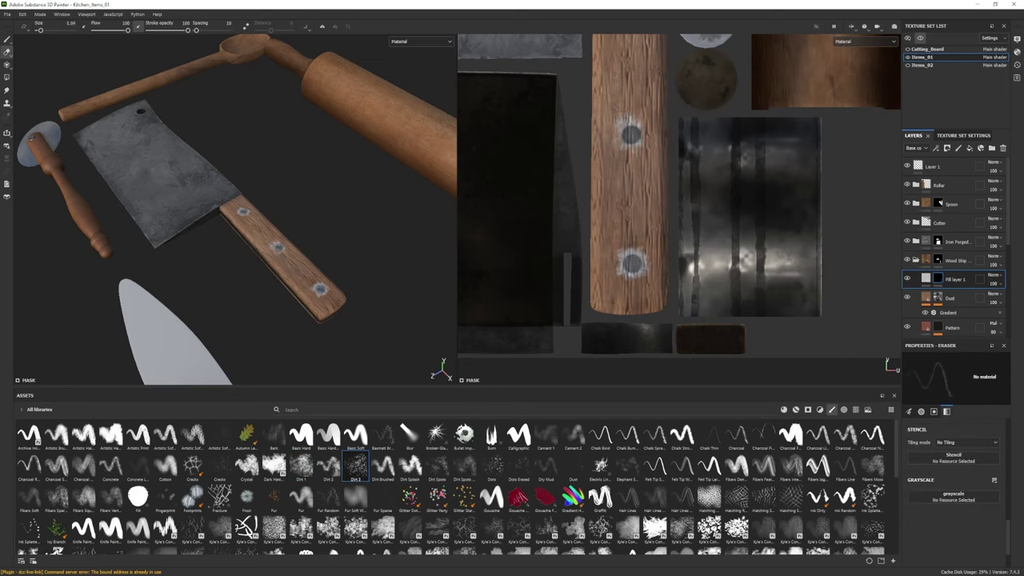
pyautogui.click(926, 278)
pyautogui.click(916, 559)
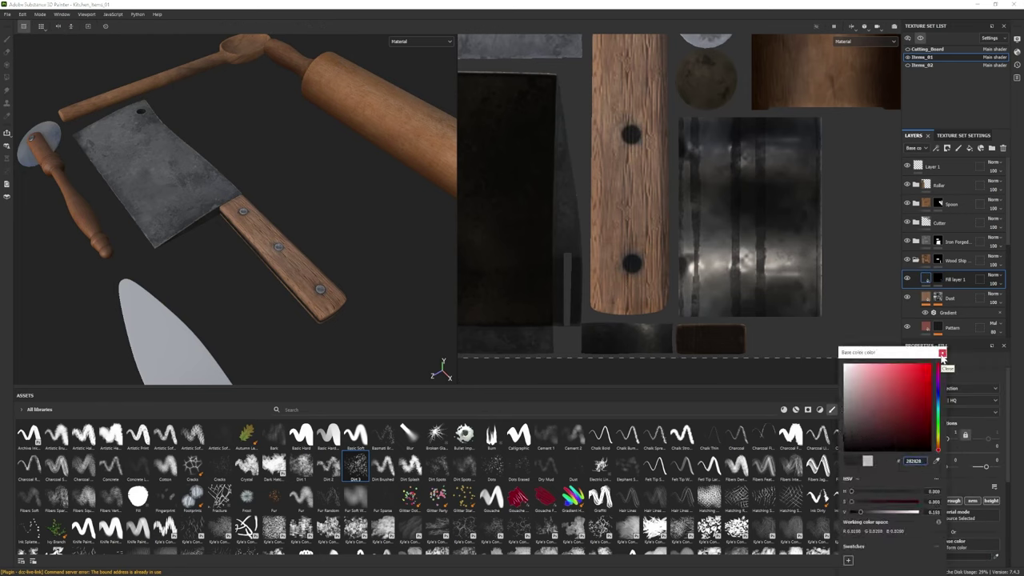
# - Change Fill layer 1's base colour from red toward orange and darken it to dark brown
pyautogui.click(942, 354)
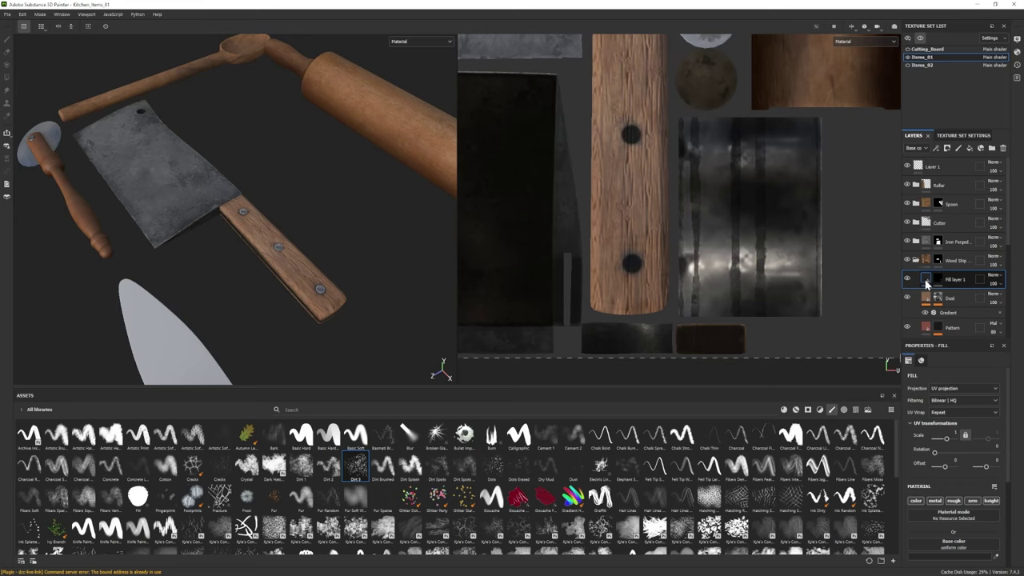
pyautogui.scroll(-3, 953, 496)
pyautogui.click(952, 427)
pyautogui.moveTo(932, 447); pyautogui.dragTo(934, 442)
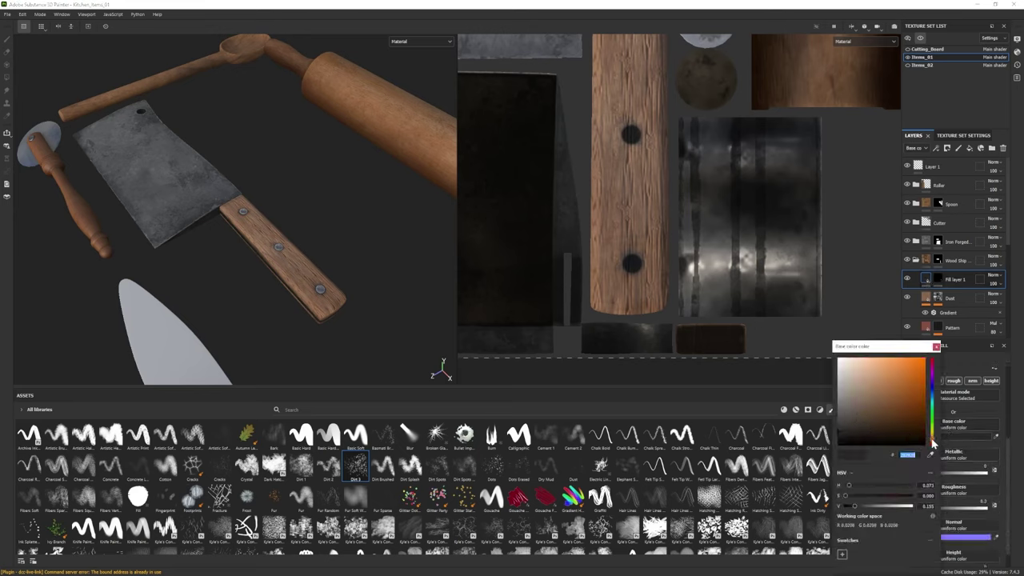
pyautogui.moveTo(857, 419); pyautogui.dragTo(865, 424)
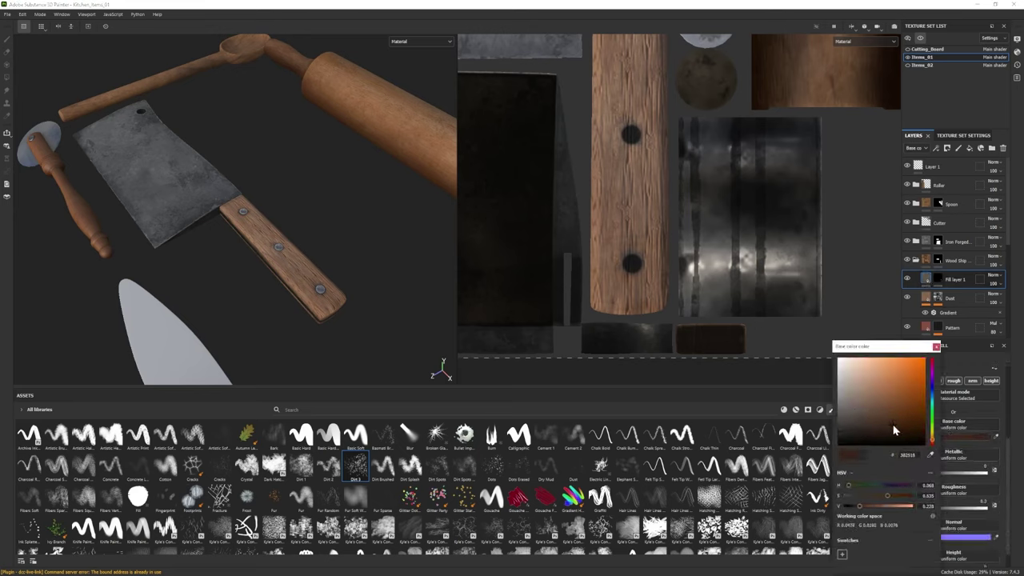
pyautogui.click(937, 346)
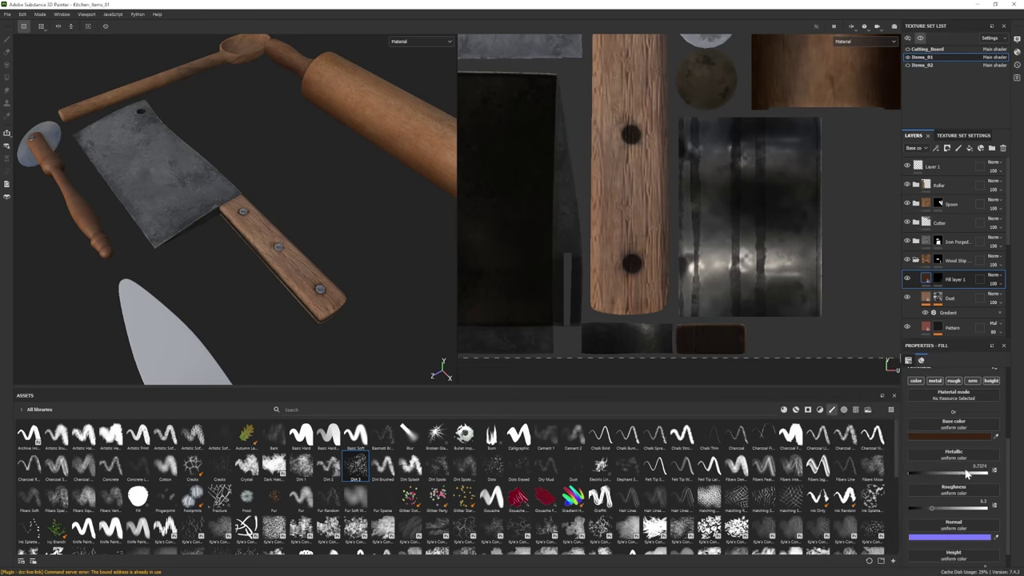
pyautogui.scroll(1, 365, 222)
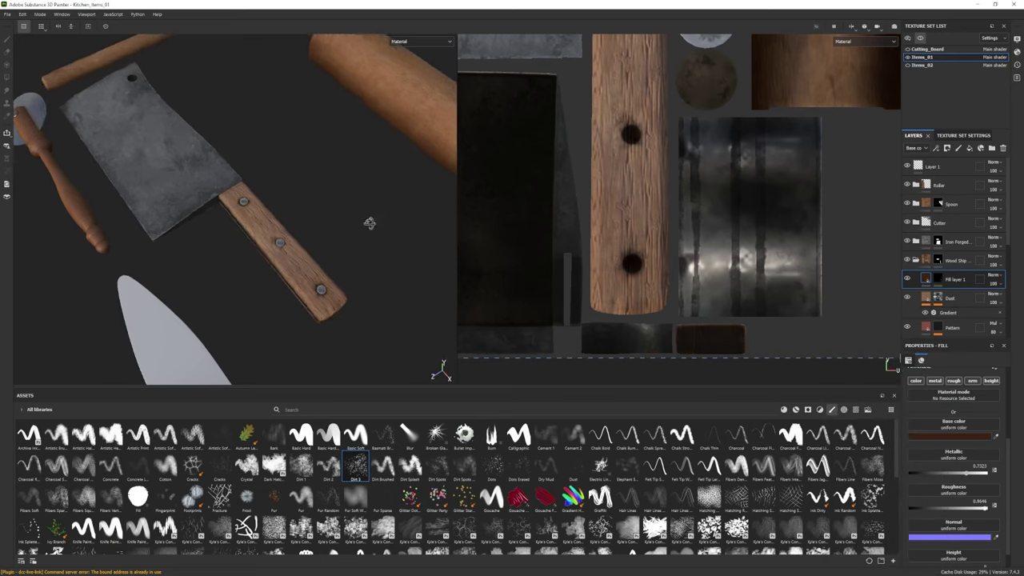
pyautogui.scroll(1, 640, 248)
# - Check the dirt mask on the model and review the fill's base colour settings
pyautogui.click(938, 278)
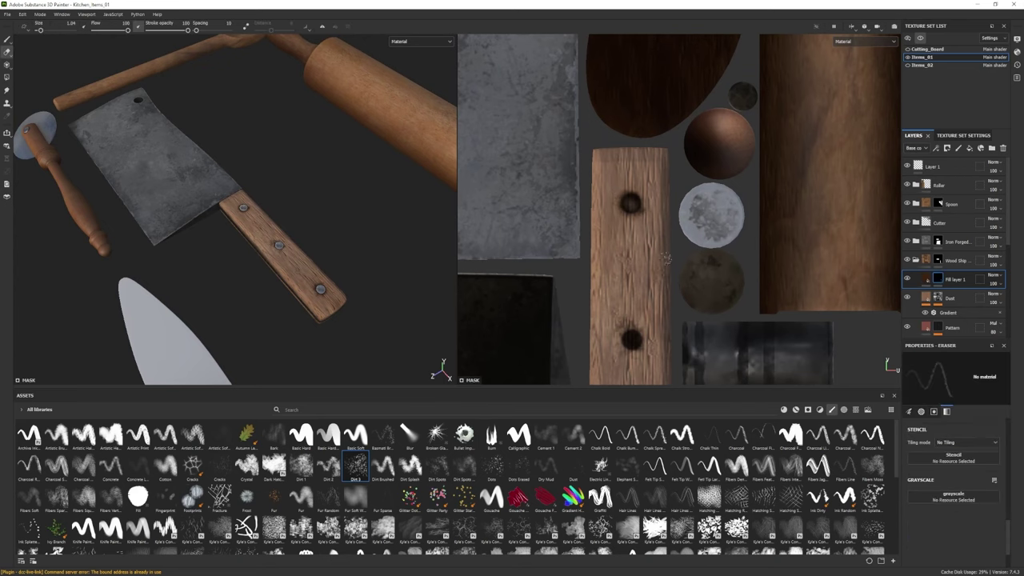
pyautogui.scroll(-3, 666, 257)
pyautogui.keyDown('alt'); pyautogui.moveTo(240, 208); pyautogui.dragTo(304, 196); pyautogui.keyUp('alt')
pyautogui.click(927, 278)
pyautogui.click(969, 436)
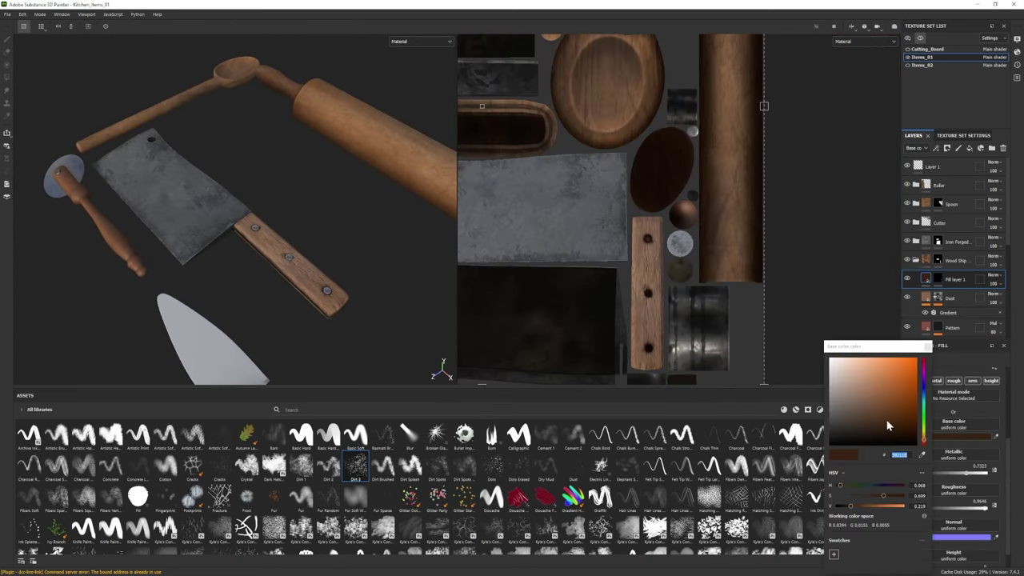
pyautogui.click(928, 347)
pyautogui.scroll(2, 299, 229)
pyautogui.scroll(-5, 936, 240)
# - Raise the Wood Rough layer's roughness to 0.29
pyautogui.click(945, 226)
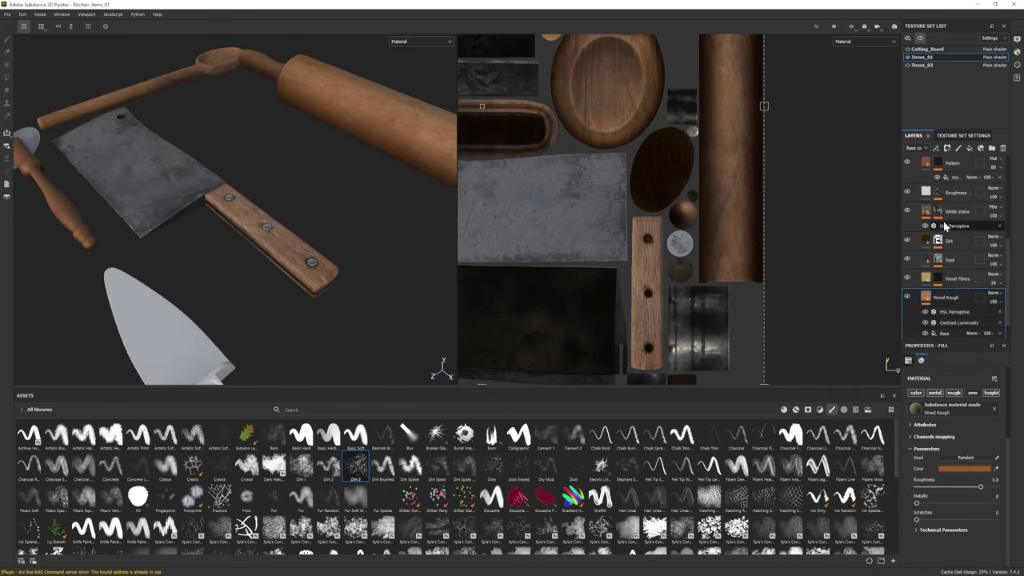
pyautogui.scroll(-1, 936, 208)
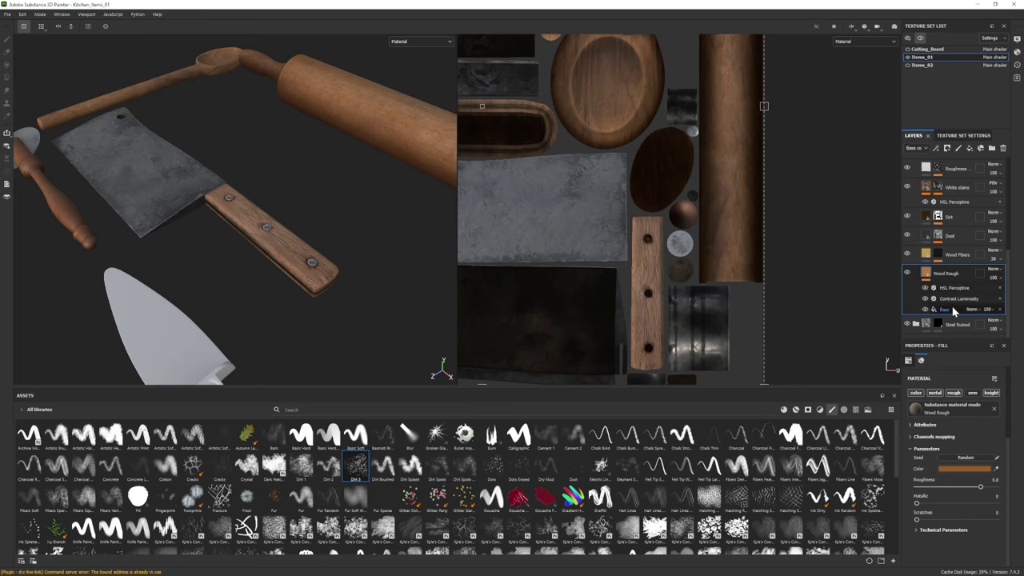
pyautogui.moveTo(926, 490); pyautogui.dragTo(941, 488)
pyautogui.keyDown('alt'); pyautogui.moveTo(304, 265); pyautogui.dragTo(357, 303); pyautogui.keyUp('alt')
pyautogui.scroll(3, 946, 221)
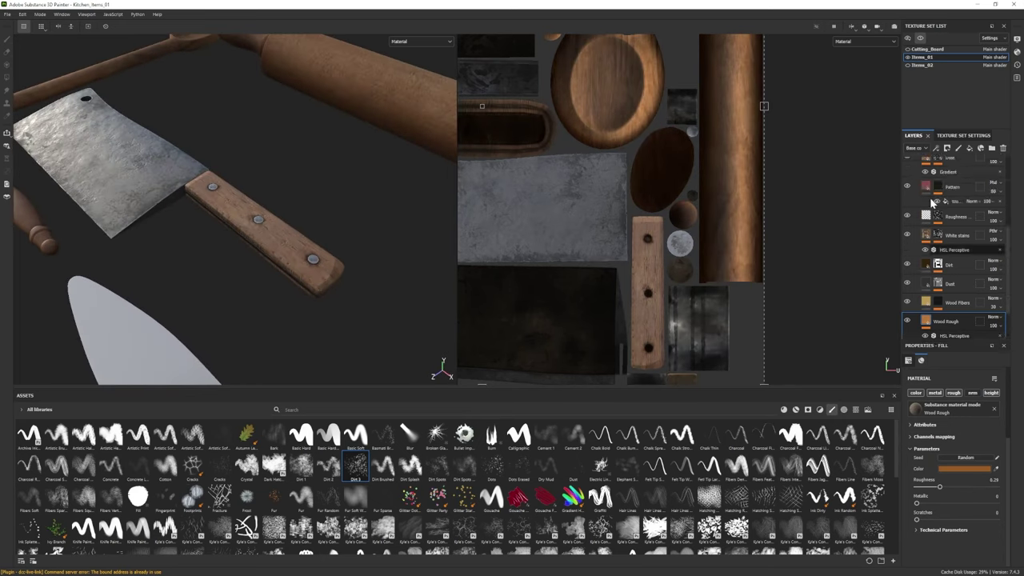
# - Inspect the wood mask effect settings under the Pattern layer
pyautogui.click(947, 224)
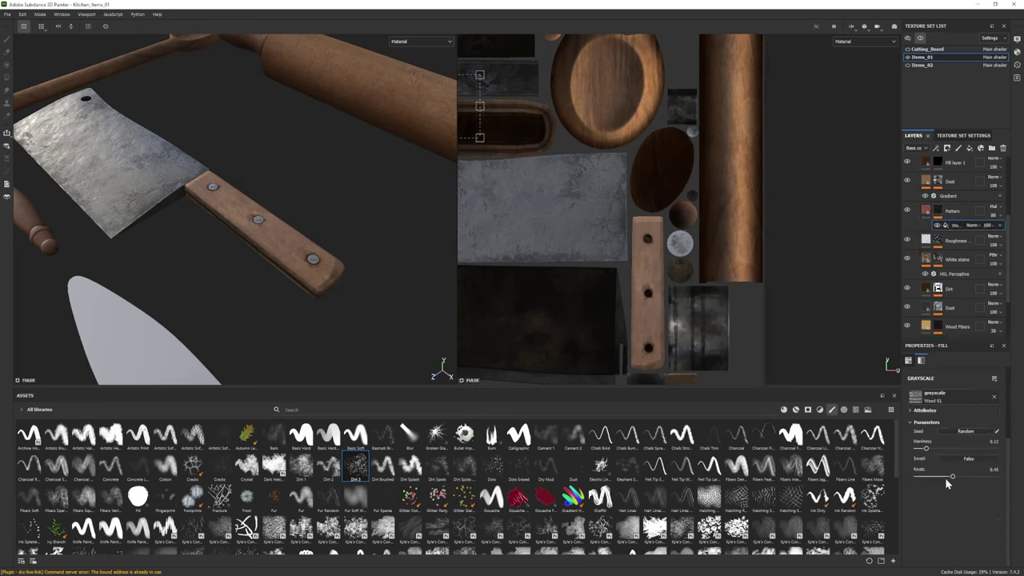
pyautogui.click(938, 211)
pyautogui.click(927, 210)
pyautogui.click(928, 222)
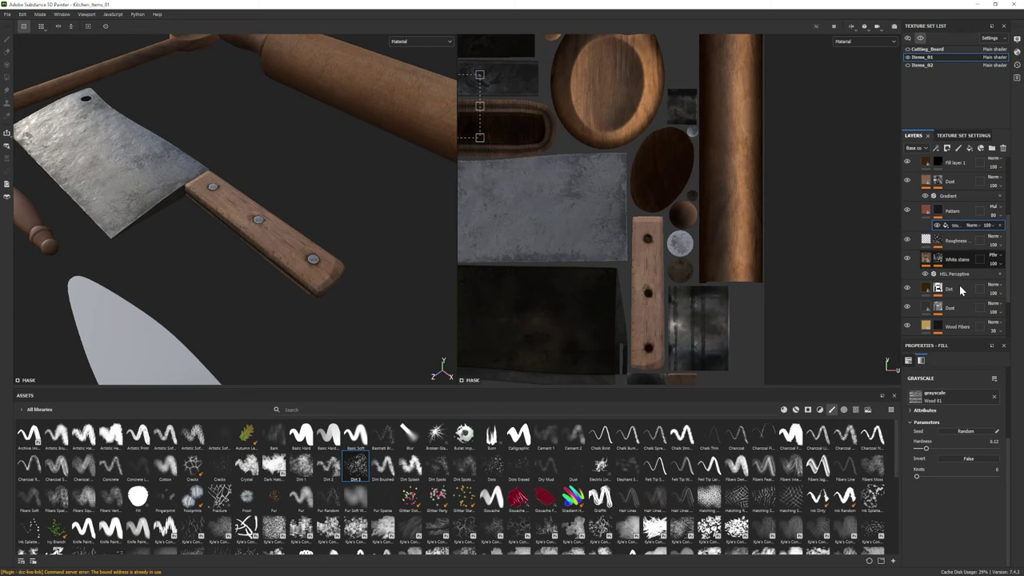
pyautogui.click(927, 211)
pyautogui.keyDown('alt'); pyautogui.moveTo(264, 305); pyautogui.dragTo(286, 308); pyautogui.keyUp('alt')
pyautogui.keyDown('alt'); pyautogui.moveTo(287, 308); pyautogui.dragTo(418, 360, button='right'); pyautogui.keyUp('alt')
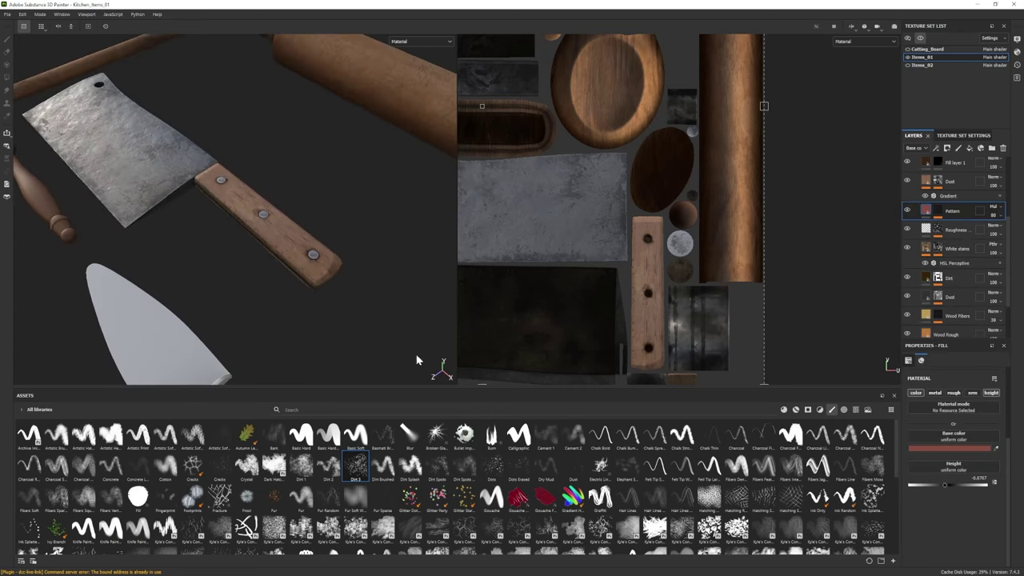
# - Select the Pattern layer's Wood 01 grain fill to retune its tiling scale
pyautogui.click(938, 211)
pyautogui.press('2')
pyautogui.scroll(-3, 947, 478)
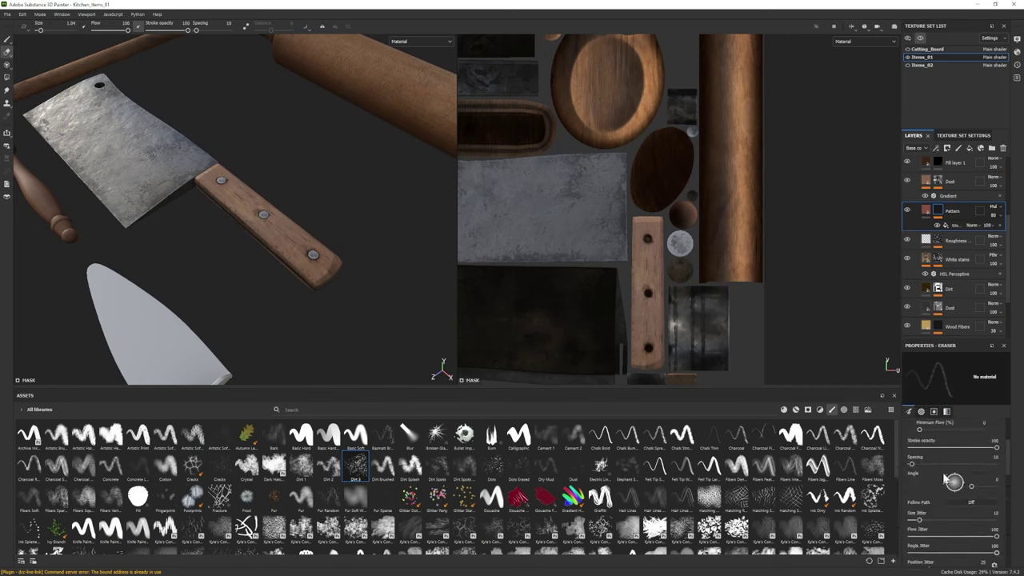
pyautogui.click(934, 228)
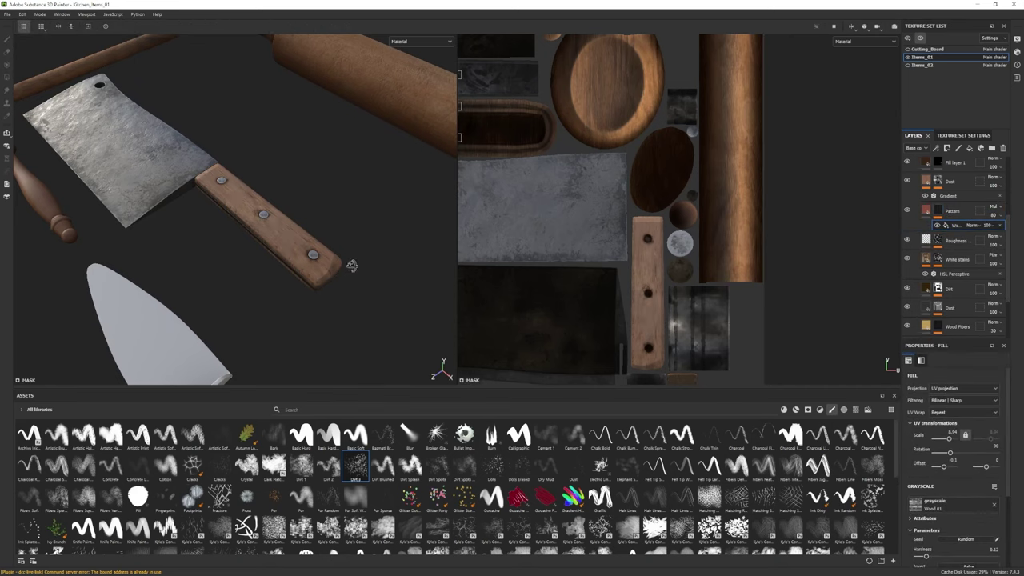
pyautogui.keyDown('alt'); pyautogui.moveTo(352, 266); pyautogui.dragTo(867, 407); pyautogui.keyUp('alt')
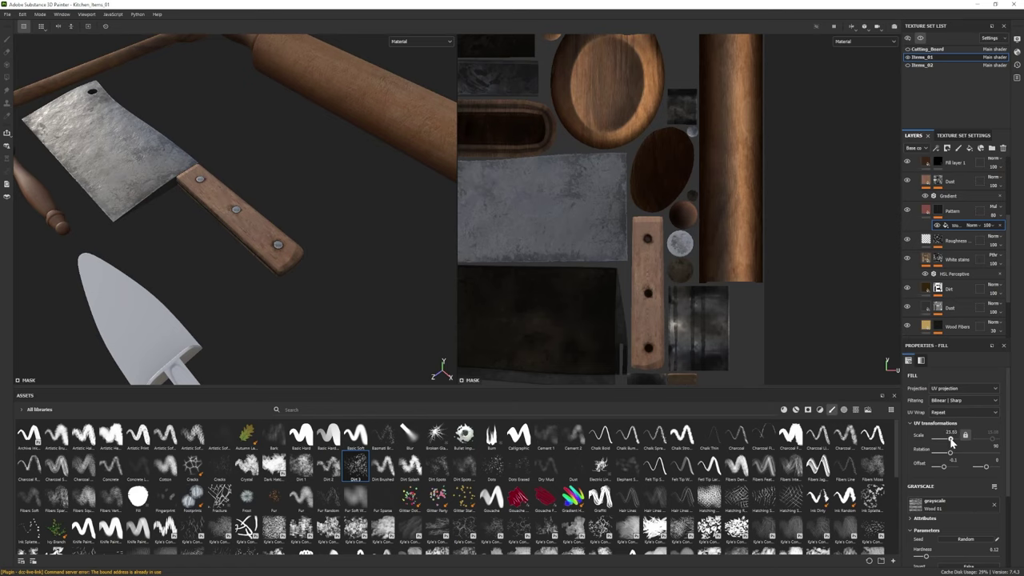
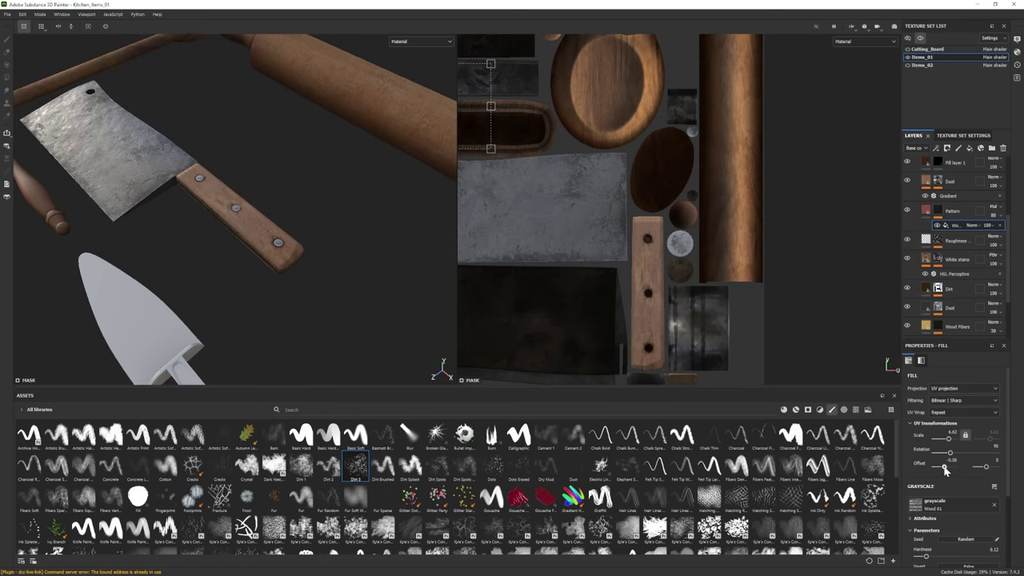
# - Set the wood pattern's UV offset to 0.02, then switch the Pattern mask to polygon fill
pyautogui.keyDown('alt'); pyautogui.moveTo(231, 275); pyautogui.dragTo(344, 321); pyautogui.keyUp('alt')
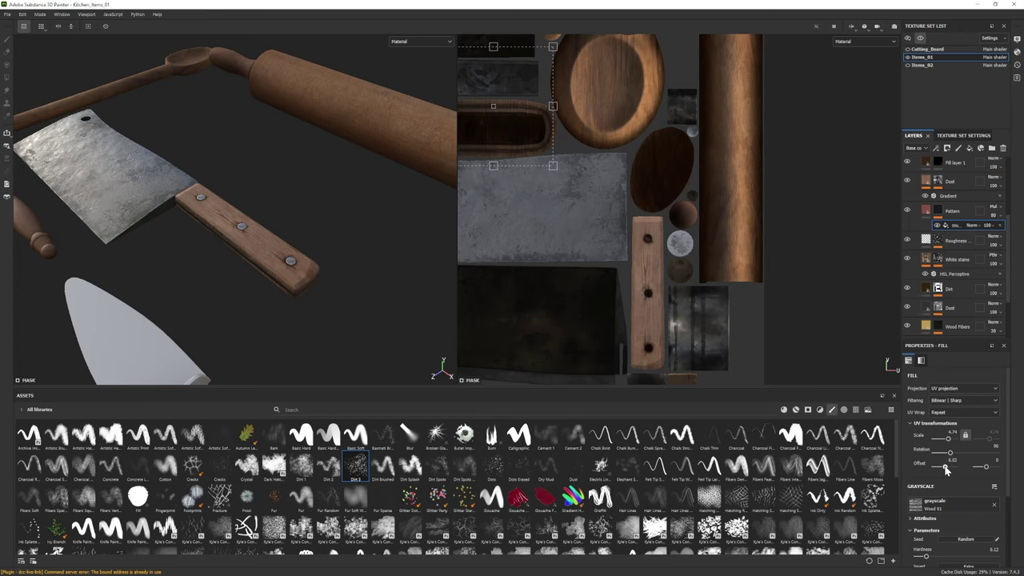
pyautogui.keyDown('alt'); pyautogui.moveTo(224, 208); pyautogui.dragTo(295, 236); pyautogui.keyUp('alt')
pyautogui.moveTo(576, 240); pyautogui.dragTo(566, 175, button='middle')
pyautogui.click(944, 205)
pyautogui.press('4')
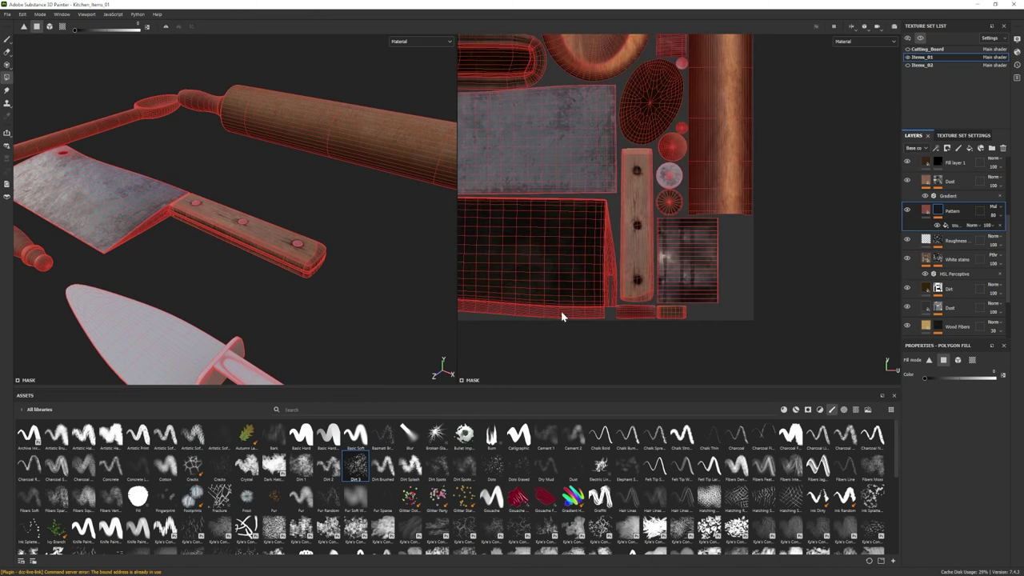
# - Collapse the layer folders and polygon-fill the knife handle's edge strip in the Pattern mask
pyautogui.scroll(3, 932, 215)
pyautogui.click(917, 260)
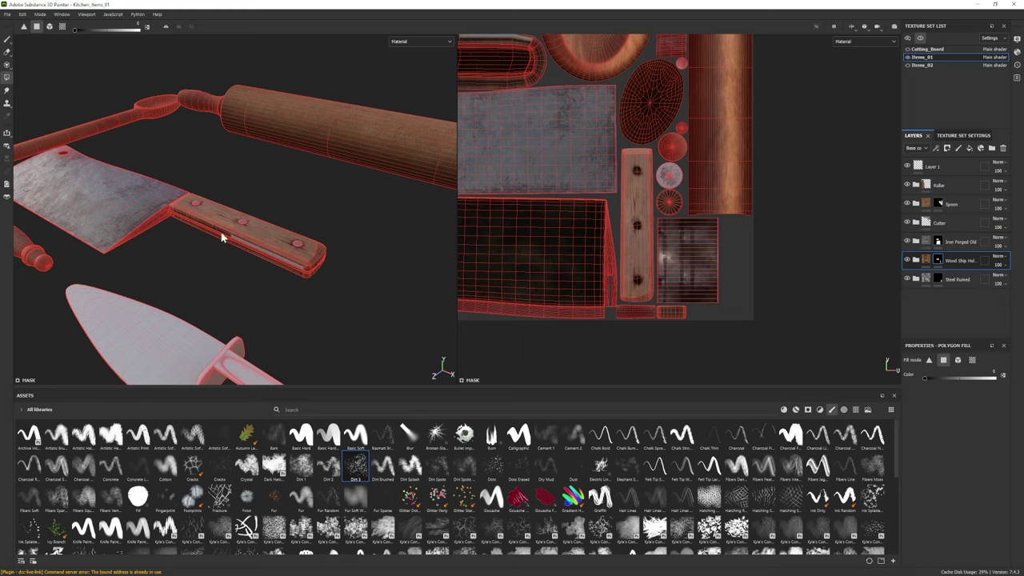
pyautogui.scroll(3, 601, 213)
pyautogui.scroll(2, 508, 190)
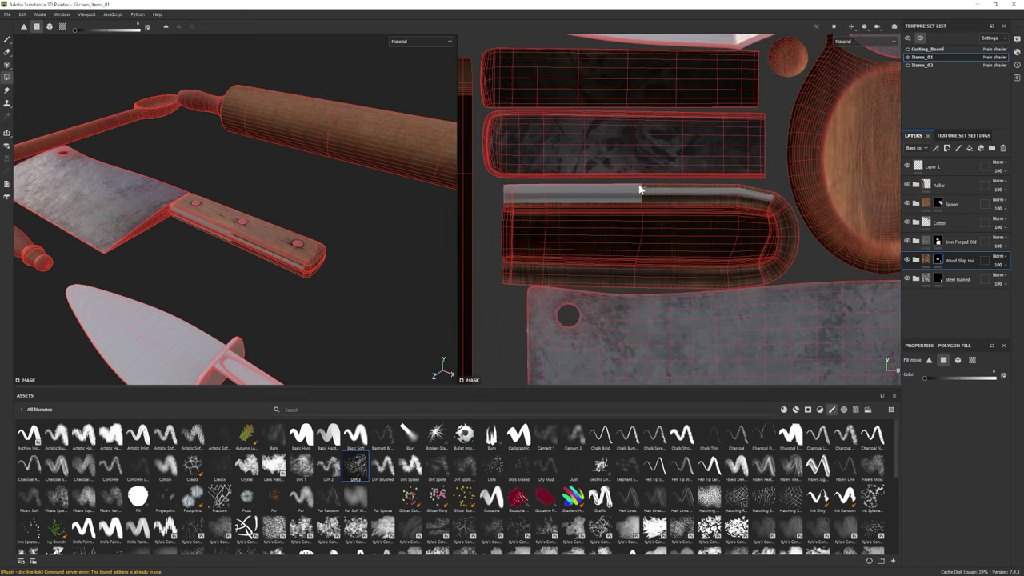
pyautogui.moveTo(640, 190); pyautogui.dragTo(757, 197)
# - Frame the knife handle and duplicate the ship-hull wood folder
pyautogui.press('f')
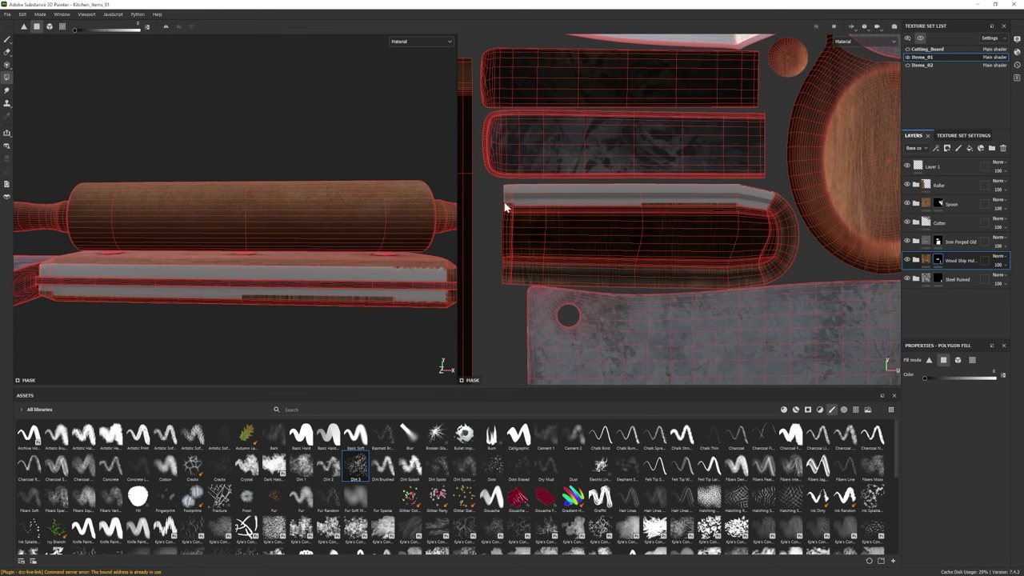
pyautogui.press('f')
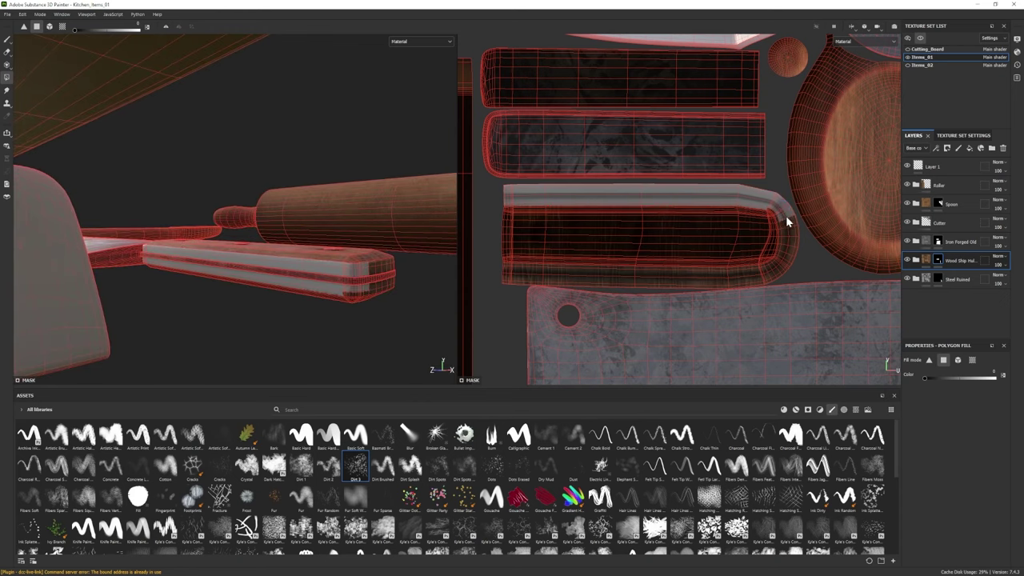
pyautogui.keyDown('alt'); pyautogui.moveTo(398, 300); pyautogui.dragTo(200, 294); pyautogui.keyUp('alt')
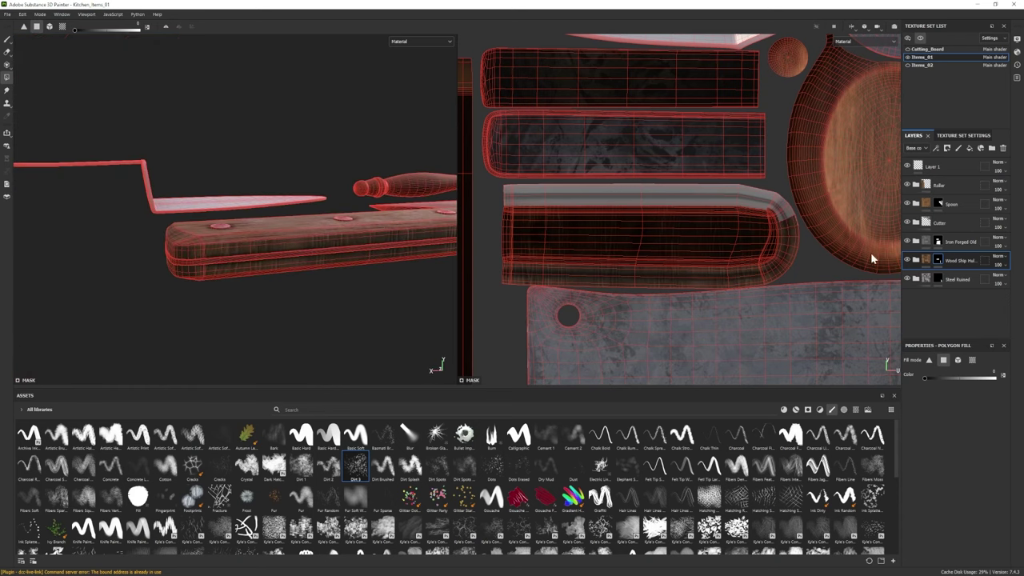
pyautogui.press('ctrl')
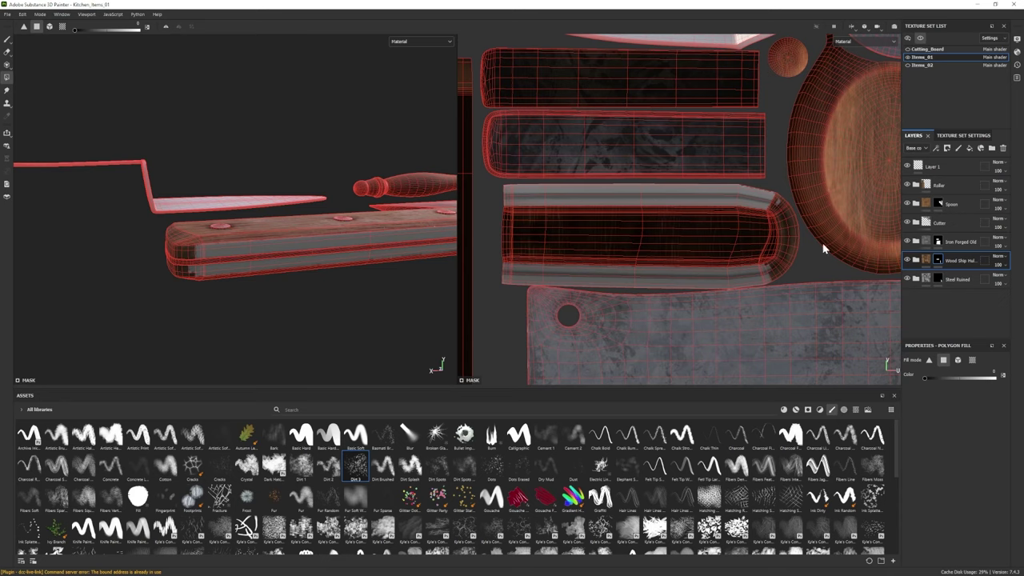
pyautogui.doubleClick(952, 263)
pyautogui.hotkey('ctrl', 'd')
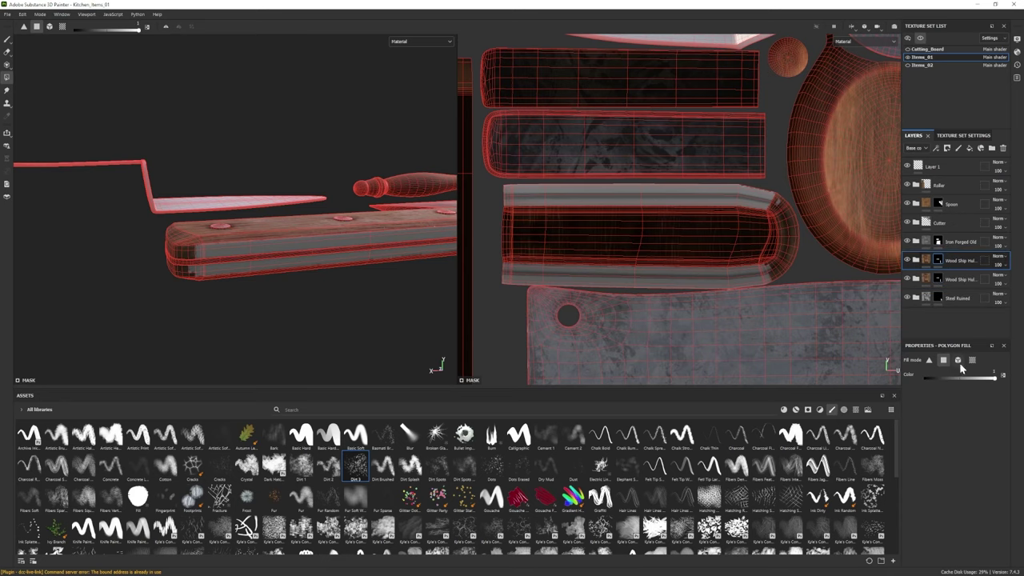
# - Expand the first ship-hull wood folder's Pattern mask, then collapse it and select the second copy
pyautogui.click(916, 260)
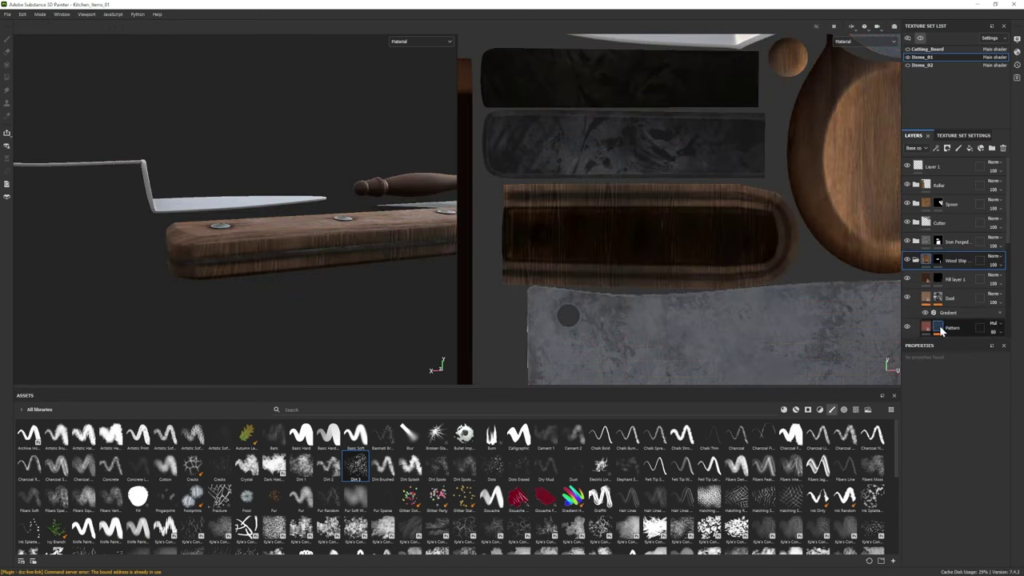
pyautogui.click(938, 324)
pyautogui.click(938, 325)
pyautogui.click(961, 318)
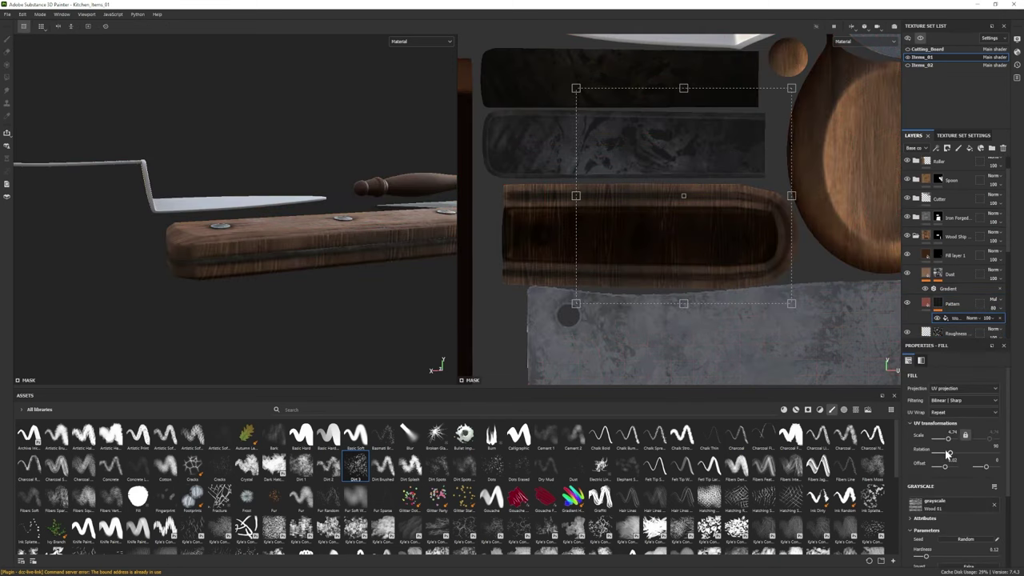
pyautogui.keyDown('alt'); pyautogui.moveTo(360, 290); pyautogui.dragTo(884, 269); pyautogui.keyUp('alt')
pyautogui.click(916, 236)
pyautogui.click(957, 278)
# - Set the second copy's Pattern wood fill UV offset to -0.18 and collapse the folder
pyautogui.keyDown('alt'); pyautogui.moveTo(160, 210); pyautogui.dragTo(416, 305); pyautogui.keyUp('alt')
pyautogui.click(916, 278)
pyautogui.scroll(-2, 919, 296)
pyautogui.click(957, 288)
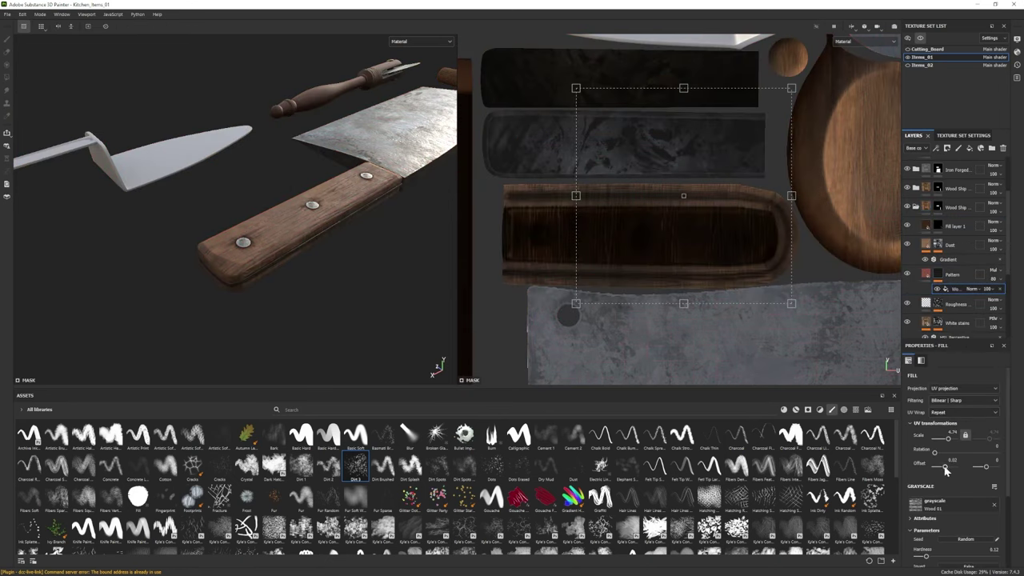
pyautogui.moveTo(947, 471); pyautogui.dragTo(941, 470)
pyautogui.keyDown('alt'); pyautogui.moveTo(377, 247); pyautogui.dragTo(337, 240); pyautogui.keyUp('alt')
pyautogui.click(916, 206)
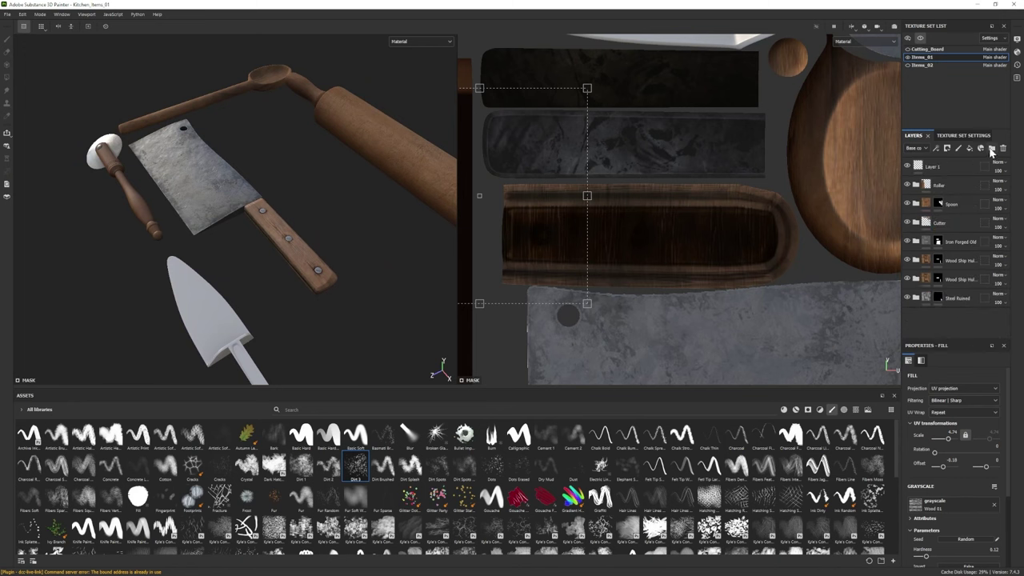
# - Create a new folder and nest the four knife material folders inside it as the Knife folder
pyautogui.click(938, 241)
pyautogui.press('4')
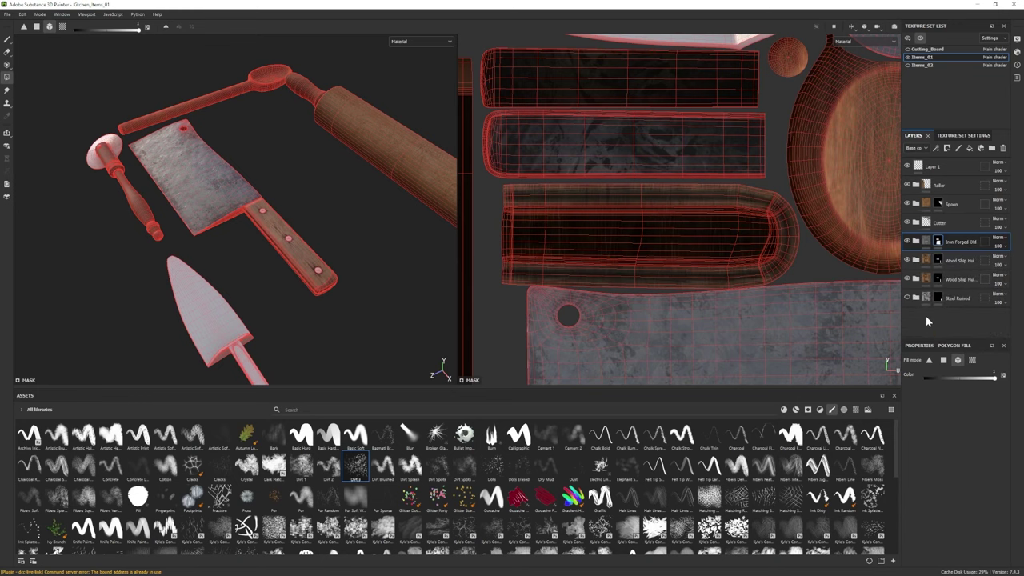
pyautogui.click(992, 148)
pyautogui.click(938, 298)
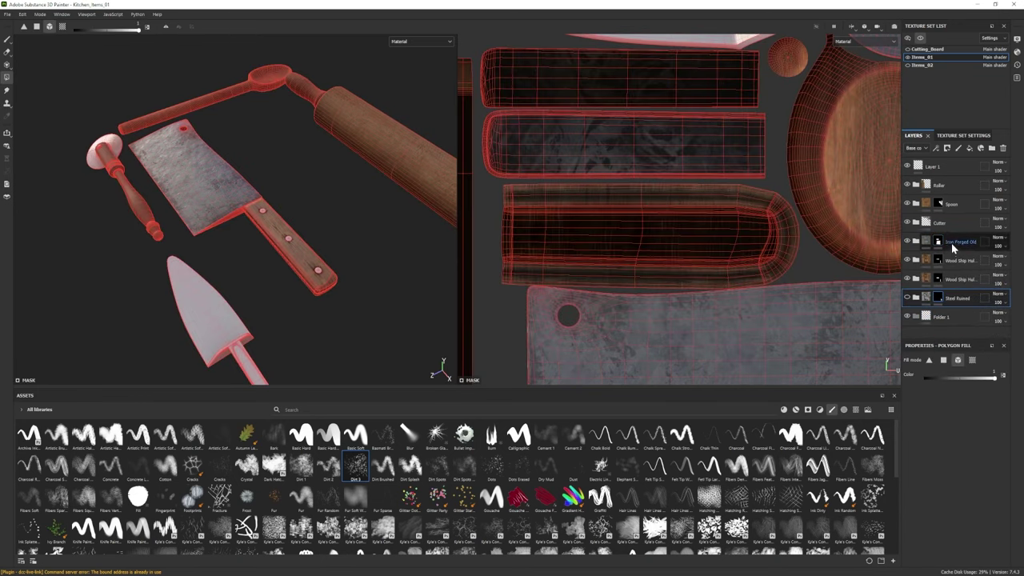
pyautogui.click(952, 249)
pyautogui.keyDown('shift'); pyautogui.click(950, 316); pyautogui.keyUp('shift')
pyautogui.moveTo(947, 317); pyautogui.dragTo(947, 320)
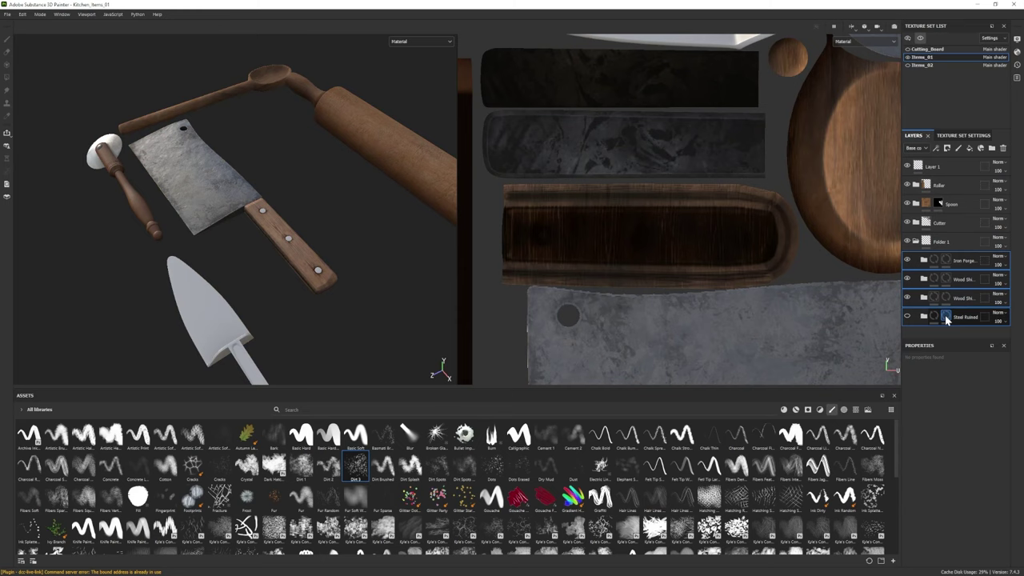
pyautogui.click(944, 244)
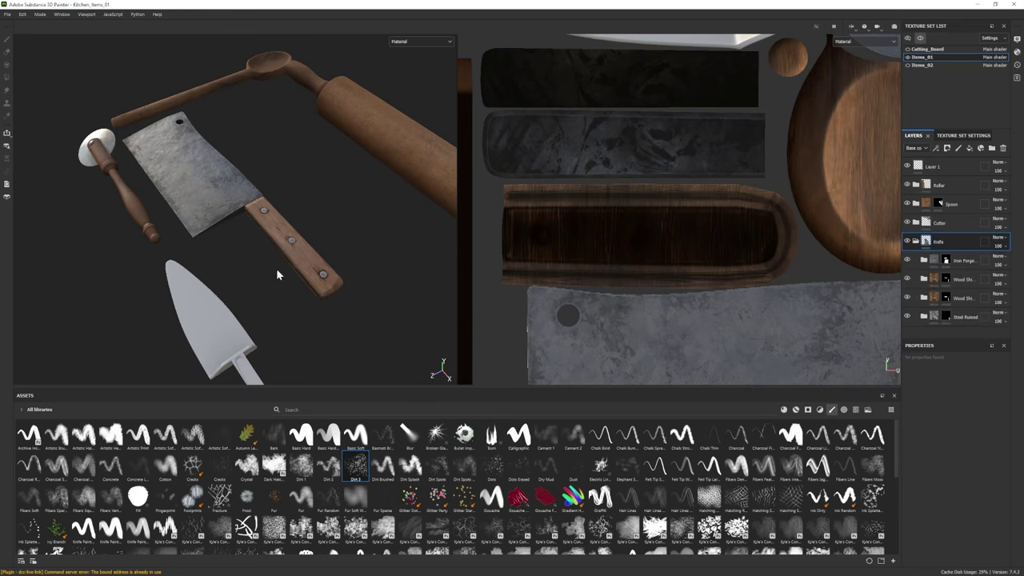
# - Add a blank fill layer above the ship-hull wood group inside the Knife folder
pyautogui.click(925, 317)
pyautogui.scroll(-1, 946, 310)
pyautogui.click(925, 293)
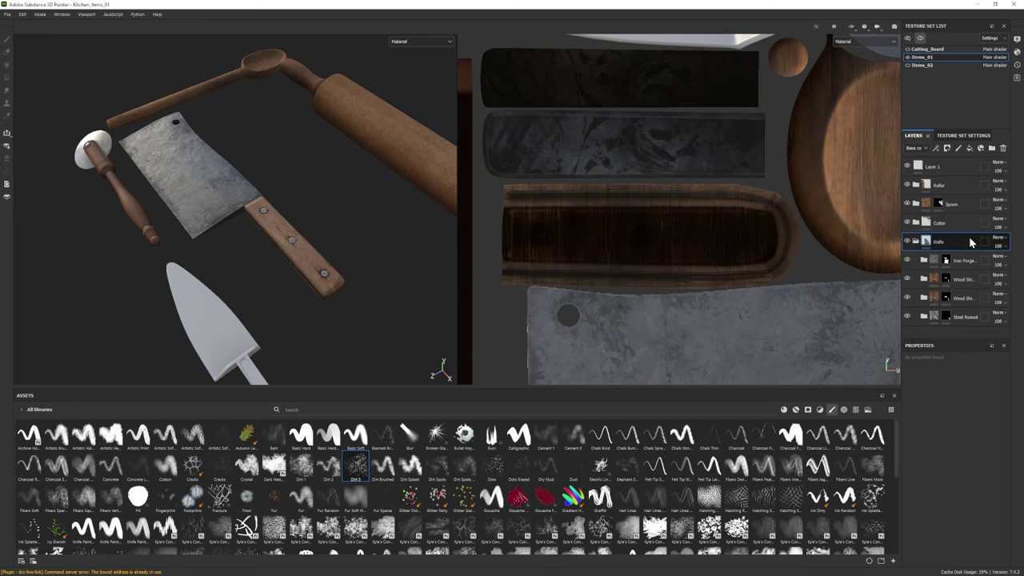
pyautogui.click(946, 260)
pyautogui.press('4')
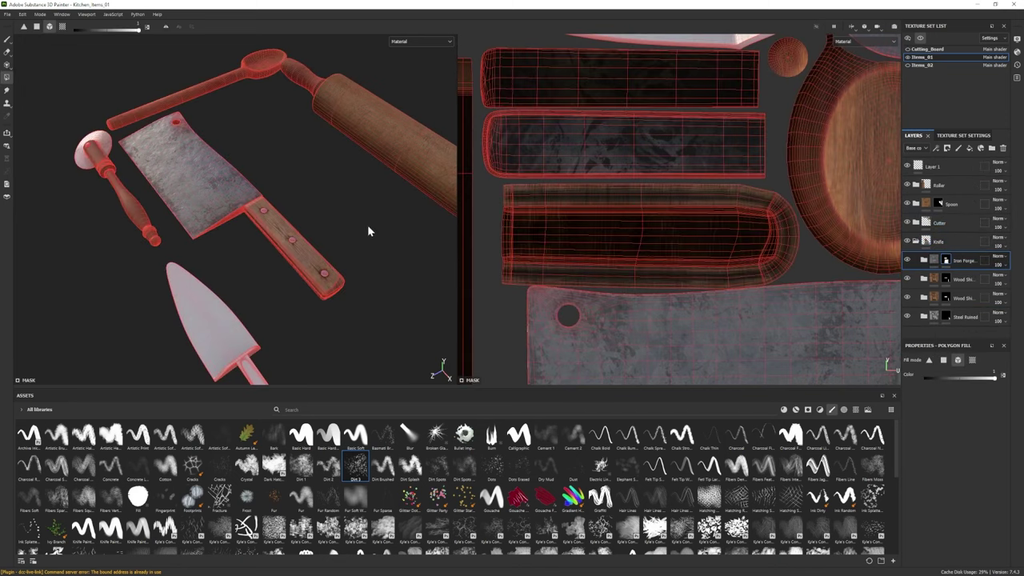
pyautogui.click(955, 280)
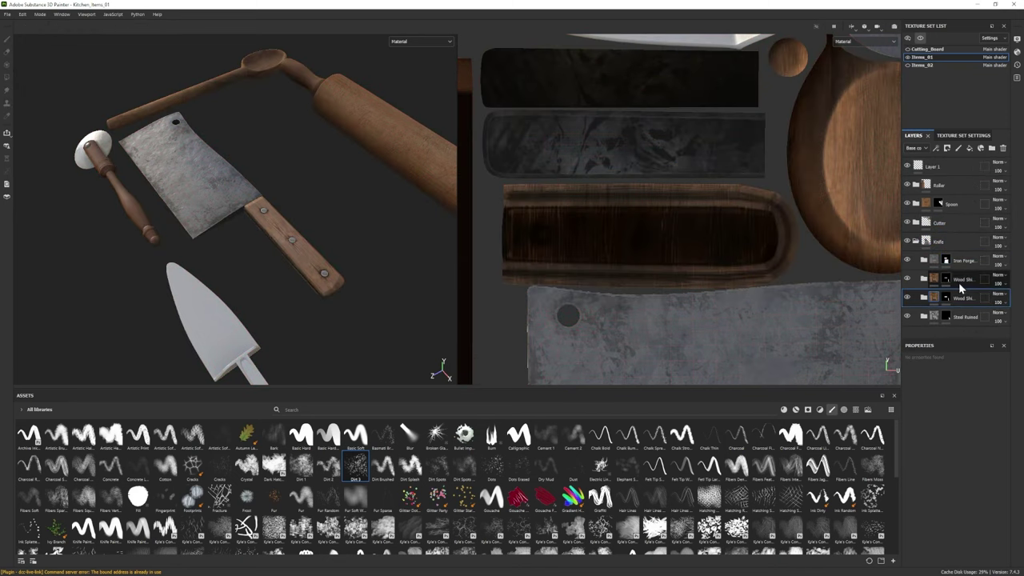
pyautogui.click(970, 149)
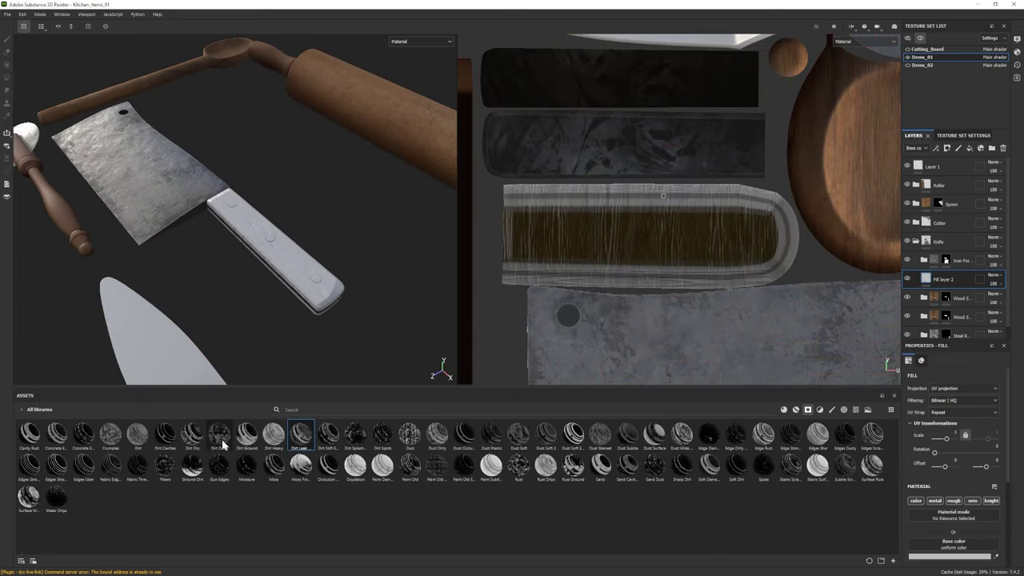
# - Make Fill layer 2's base colour black, discarding a trial Dirt Dusty smart mask
pyautogui.moveTo(223, 445); pyautogui.dragTo(947, 280)
pyautogui.hotkey('ctrl', 'z')
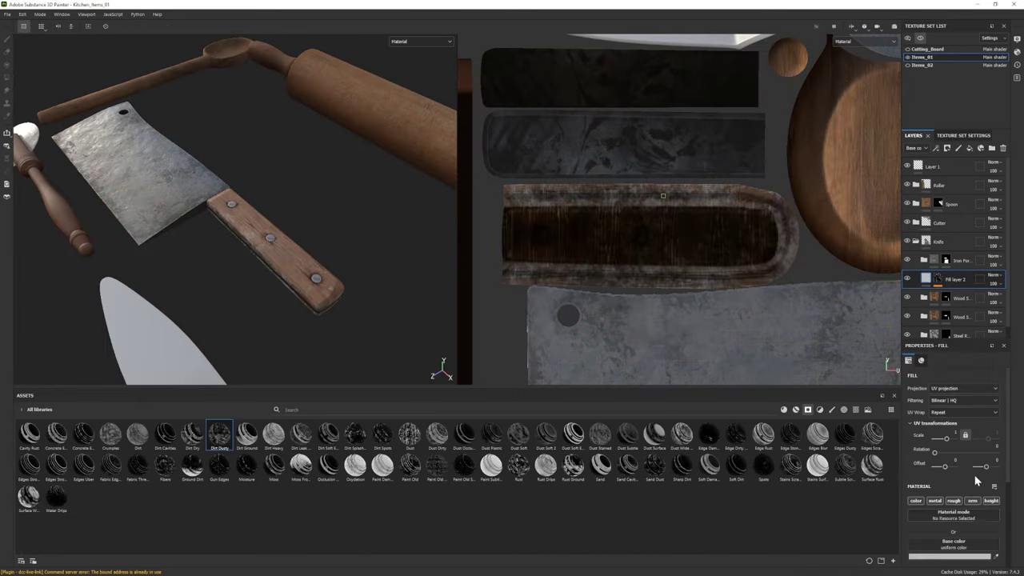
pyautogui.click(950, 557)
pyautogui.click(940, 352)
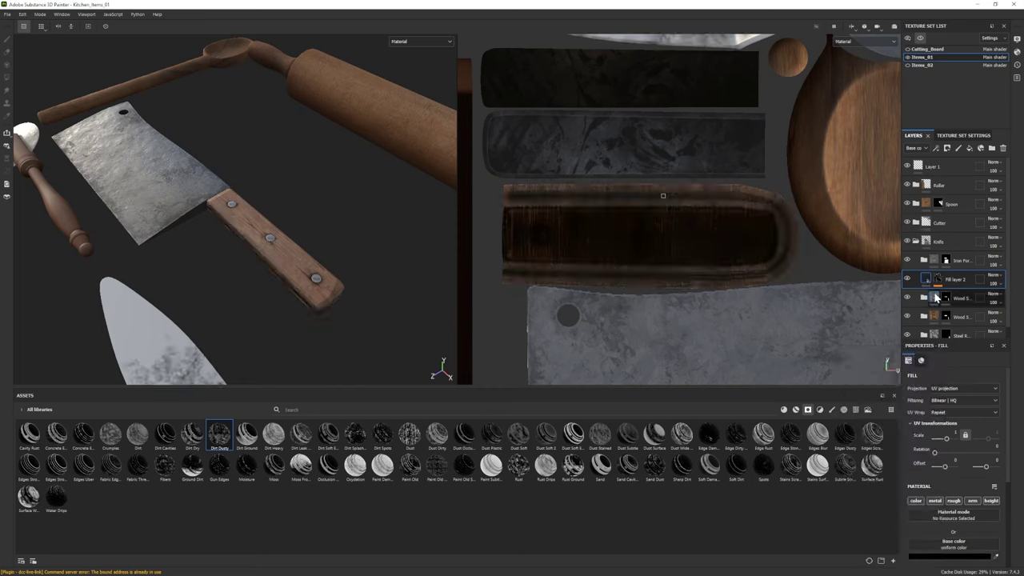
pyautogui.scroll(-1, 939, 271)
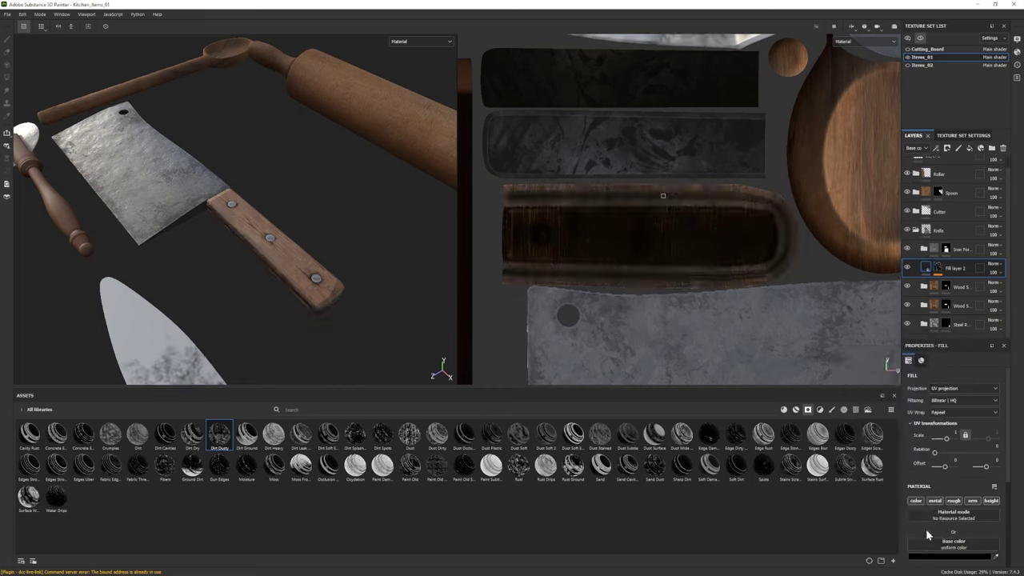
pyautogui.scroll(-3, 928, 535)
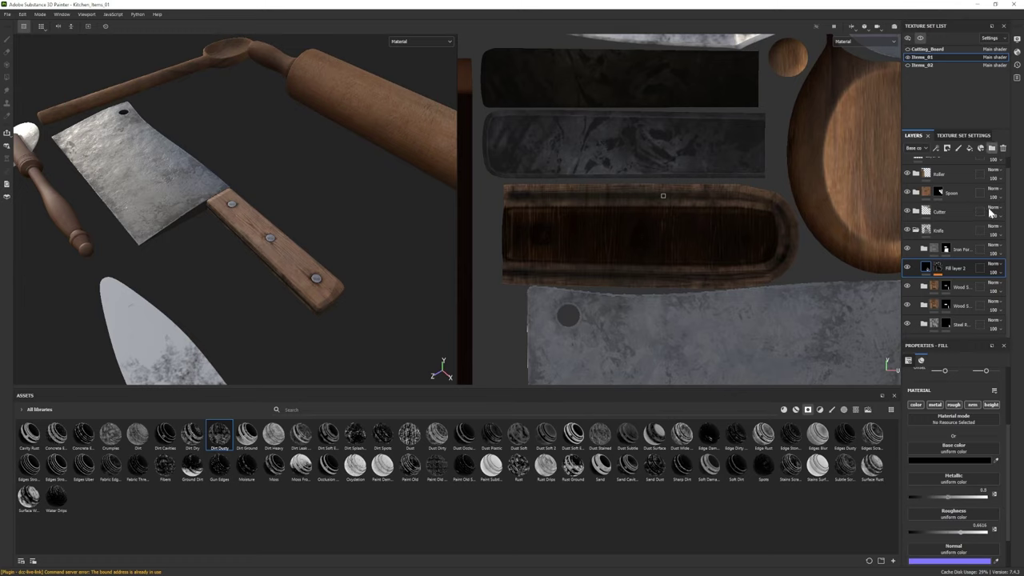
# - Group Fill layer 2 into a new folder and give that folder a black mask
pyautogui.hotkey('ctrl', 'g')
pyautogui.rightClick(960, 269)
pyautogui.click(956, 60)
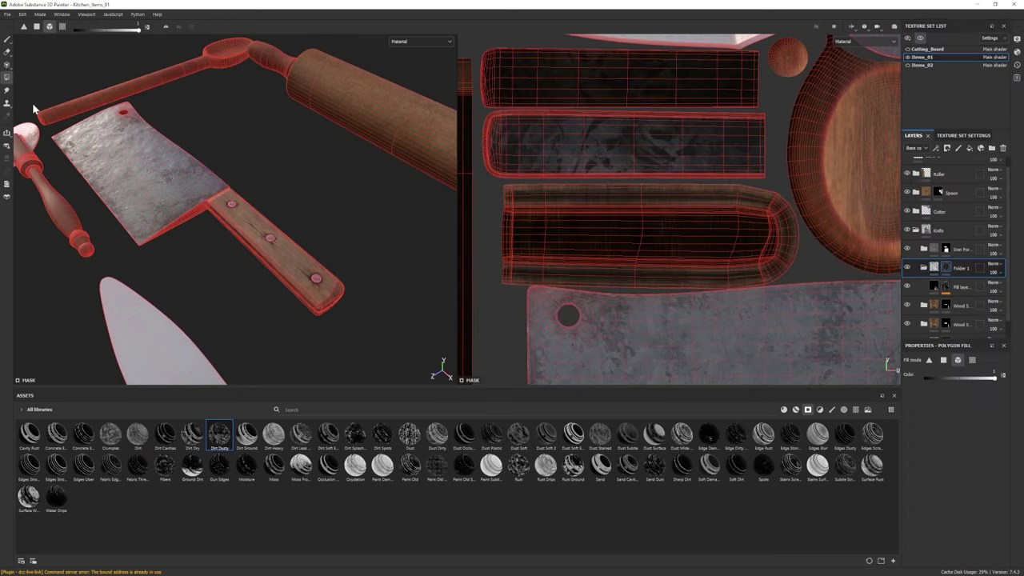
# - Add a Silver Armor material layer to the items after trying and undoing Steel Rust Surface
pyautogui.press('1')
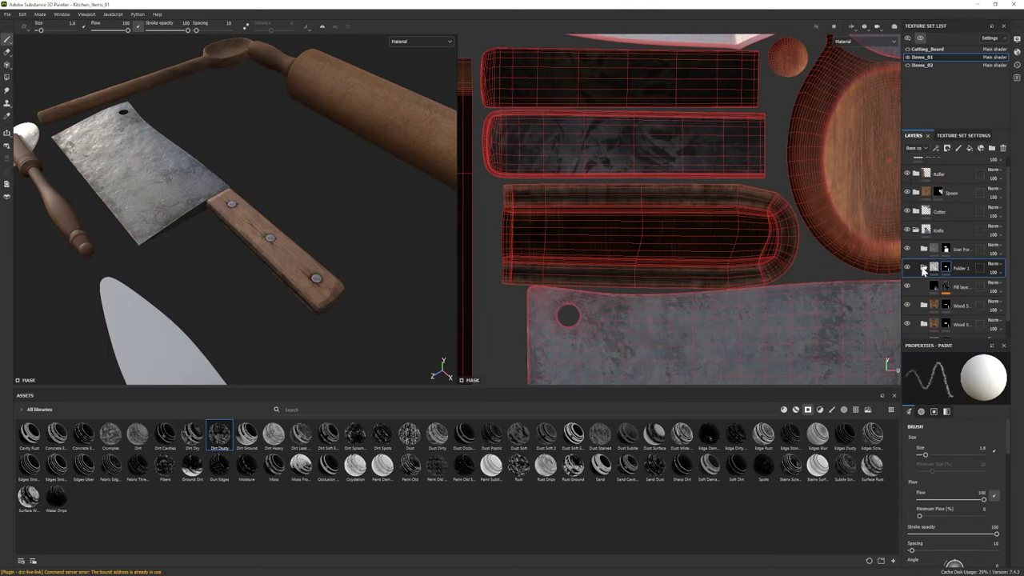
pyautogui.click(918, 232)
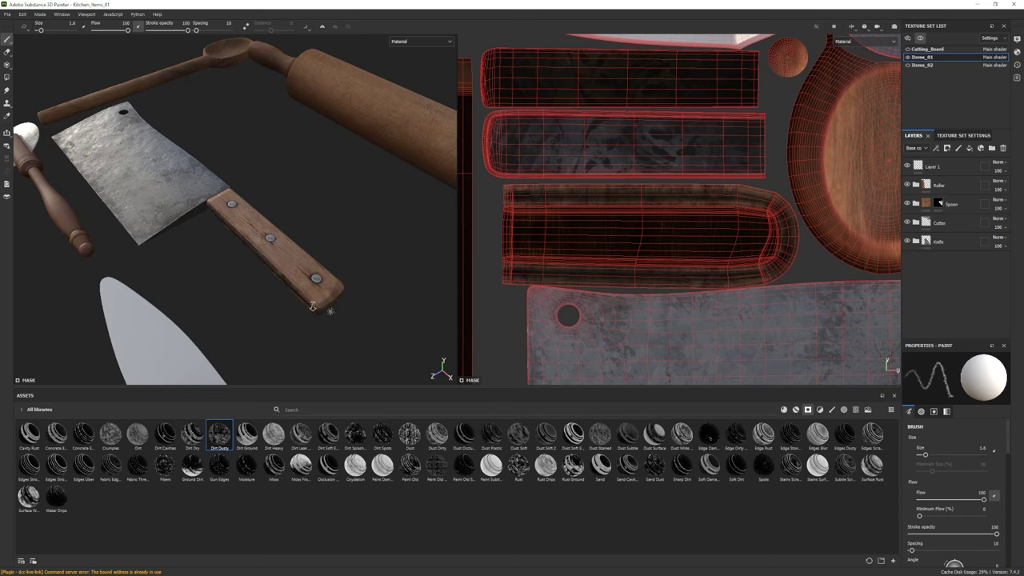
pyautogui.keyDown('alt'); pyautogui.moveTo(312, 305); pyautogui.dragTo(283, 264); pyautogui.keyUp('alt')
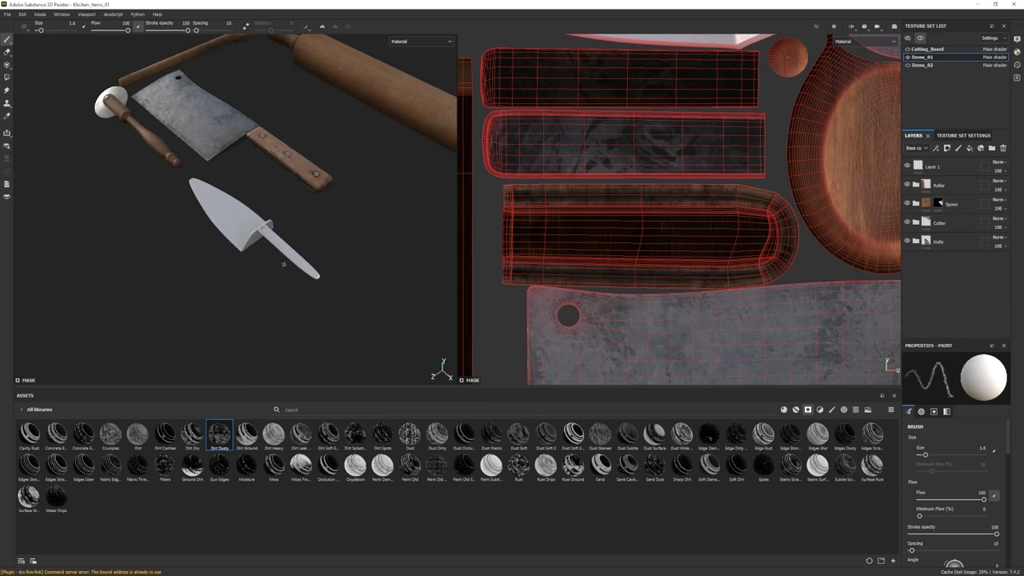
pyautogui.click(797, 409)
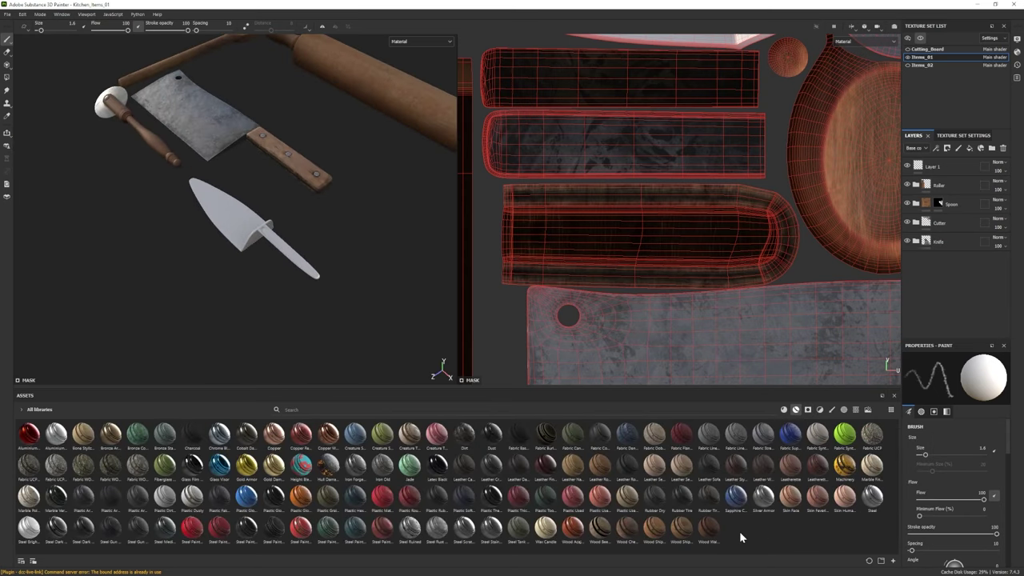
pyautogui.moveTo(437, 526); pyautogui.dragTo(264, 294)
pyautogui.hotkey('ctrl', 'z')
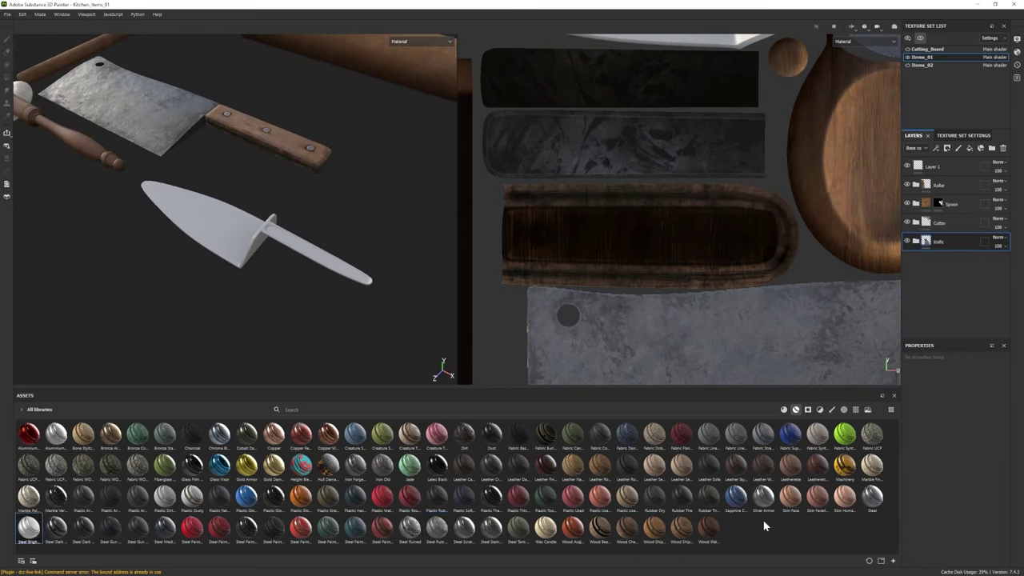
pyautogui.moveTo(975, 289); pyautogui.dragTo(965, 289)
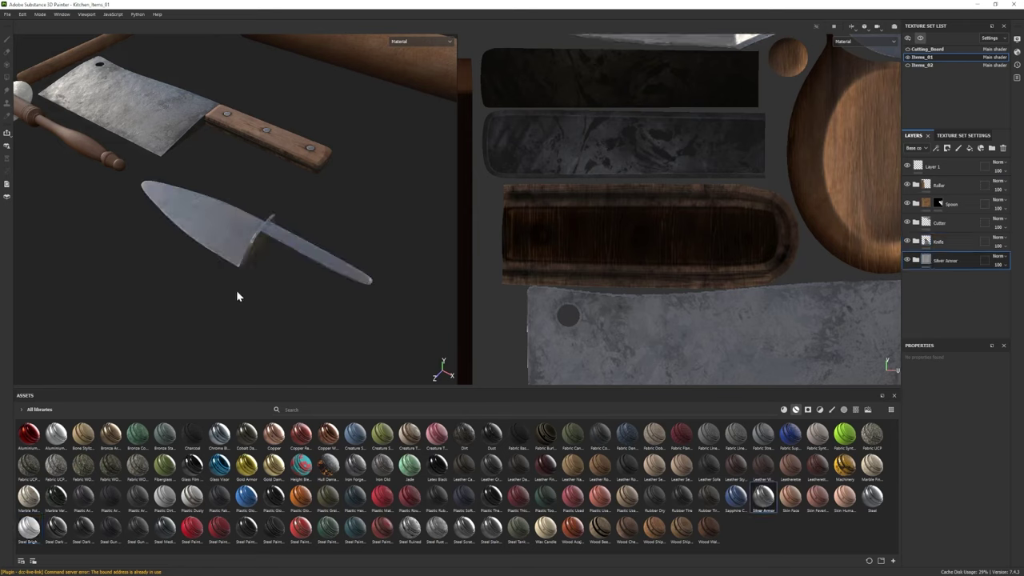
# - Expand the Silver Armor group, select its fill, and compare the knife with AO Dirt toggled
pyautogui.keyDown('alt'); pyautogui.moveTo(237, 295); pyautogui.dragTo(183, 221); pyautogui.keyUp('alt')
pyautogui.click(916, 260)
pyautogui.scroll(-2, 953, 240)
pyautogui.click(942, 332)
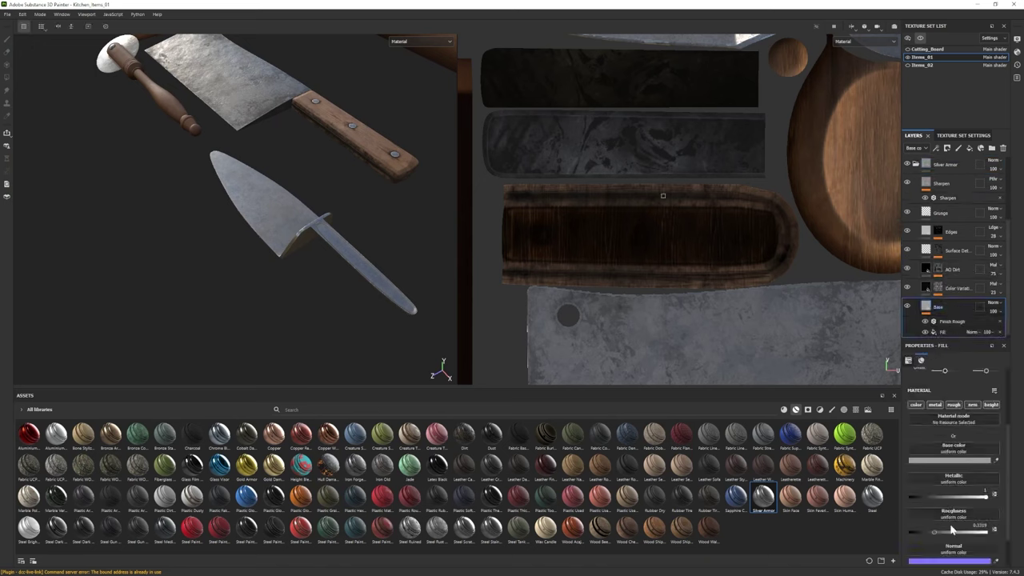
pyautogui.keyDown('alt'); pyautogui.moveTo(200, 264); pyautogui.dragTo(299, 282); pyautogui.keyUp('alt')
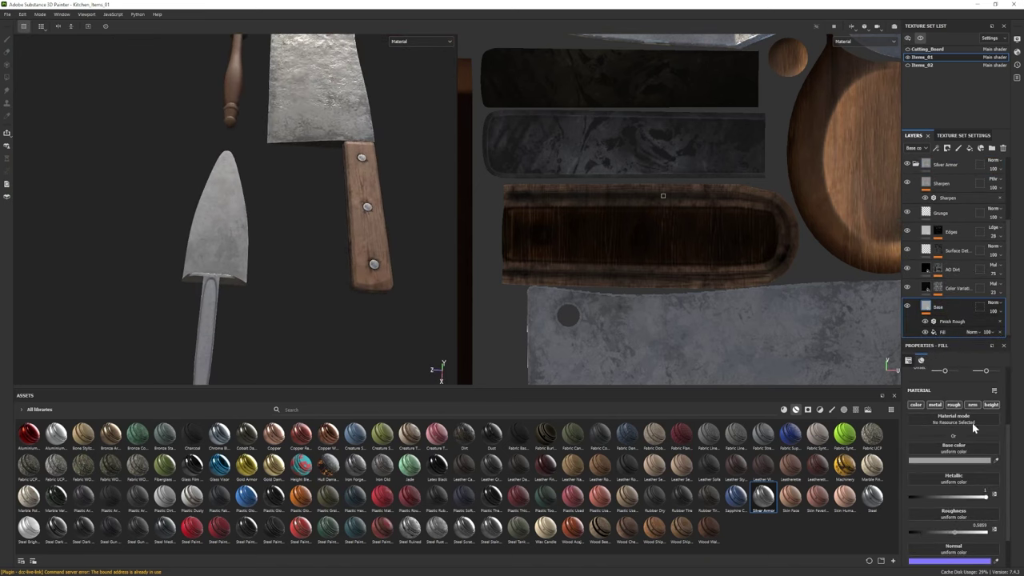
pyautogui.click(907, 270)
pyautogui.click(908, 270)
pyautogui.keyDown('alt'); pyautogui.moveTo(452, 264); pyautogui.dragTo(176, 321); pyautogui.keyUp('alt')
pyautogui.keyDown('alt'); pyautogui.moveTo(176, 322); pyautogui.dragTo(200, 328, button='right'); pyautogui.keyUp('alt')
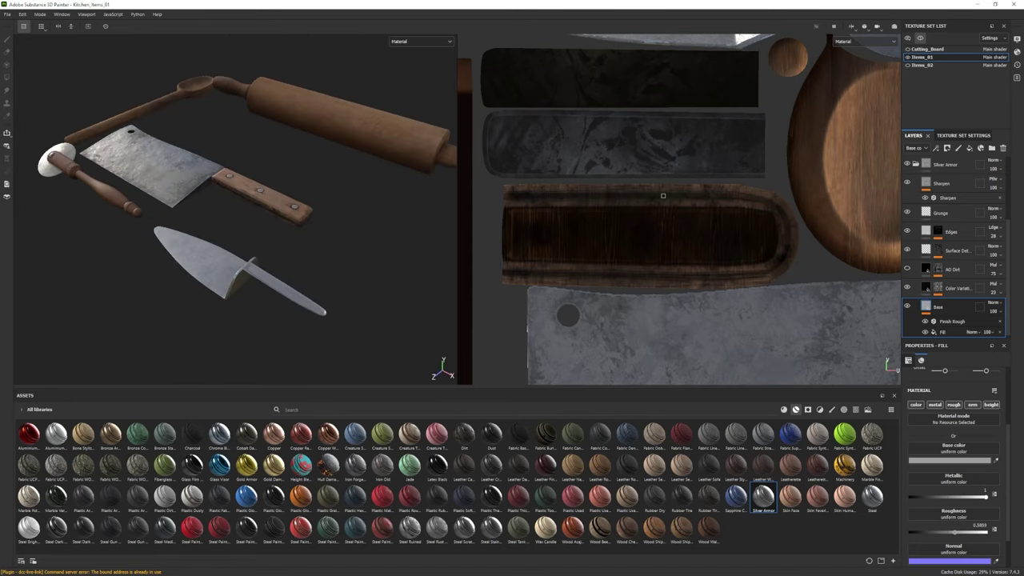
# - Darken the Silver Armor fill's base colour to grey 7E7E7E
pyautogui.click(940, 461)
pyautogui.click(835, 408)
pyautogui.keyDown('alt'); pyautogui.moveTo(361, 264); pyautogui.dragTo(305, 304); pyautogui.keyUp('alt')
pyautogui.keyDown('alt'); pyautogui.moveTo(306, 304); pyautogui.dragTo(317, 214, button='middle'); pyautogui.keyUp('alt')
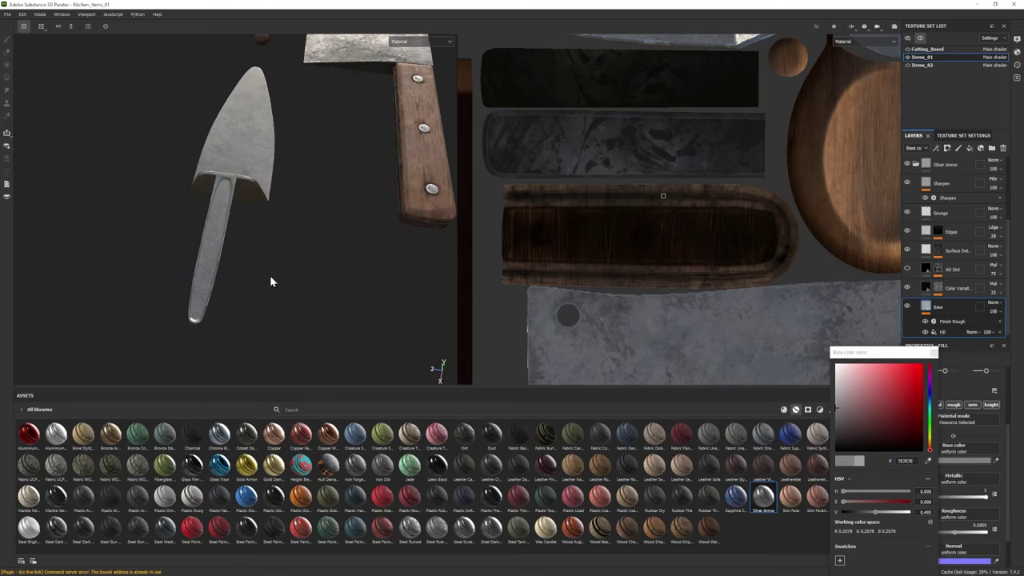
pyautogui.keyDown('alt'); pyautogui.moveTo(269, 282); pyautogui.dragTo(272, 240); pyautogui.keyUp('alt')
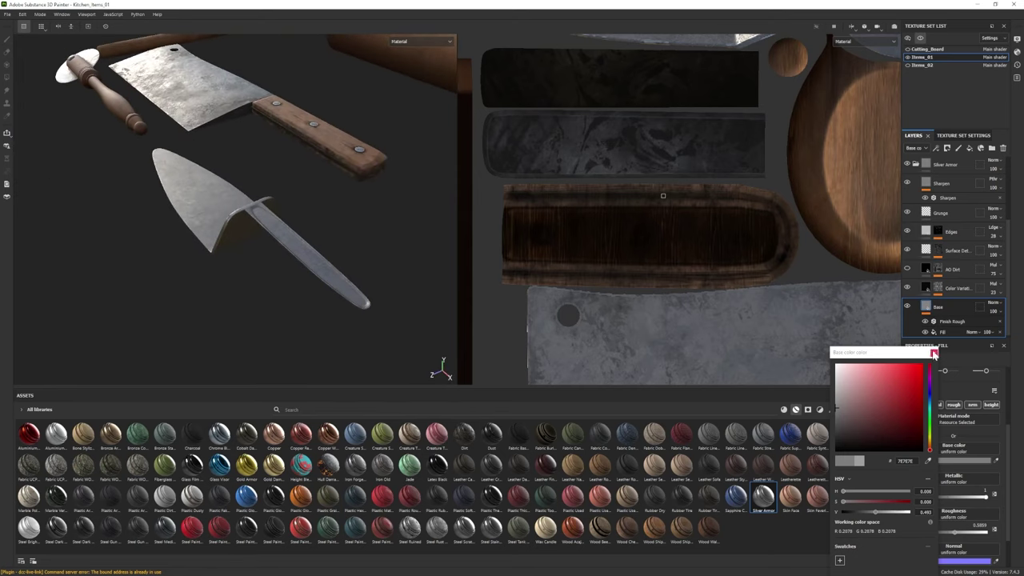
pyautogui.click(934, 354)
# - Add a new fill layer above the Base layer and show smart masks in the shelf
pyautogui.click(973, 148)
pyautogui.scroll(2, 282, 274)
pyautogui.click(808, 410)
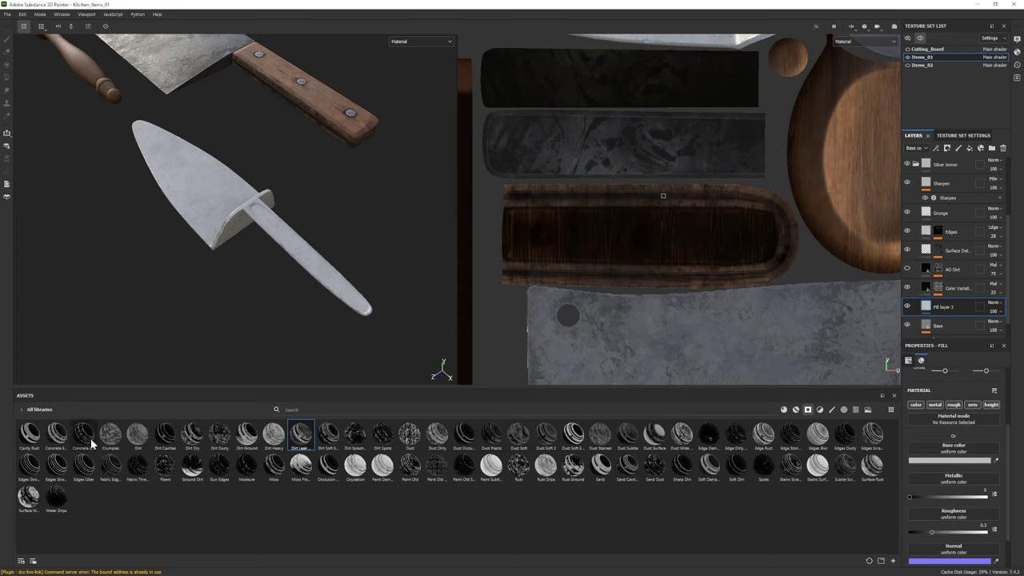
# - Try smart masks, including Sharp Dirt, on the new fill layer, then undo them
pyautogui.moveTo(953, 301)
pyautogui.mouseDown()
pyautogui.moveTo(952, 292)
pyautogui.moveTo(946, 320)
pyautogui.mouseUp()
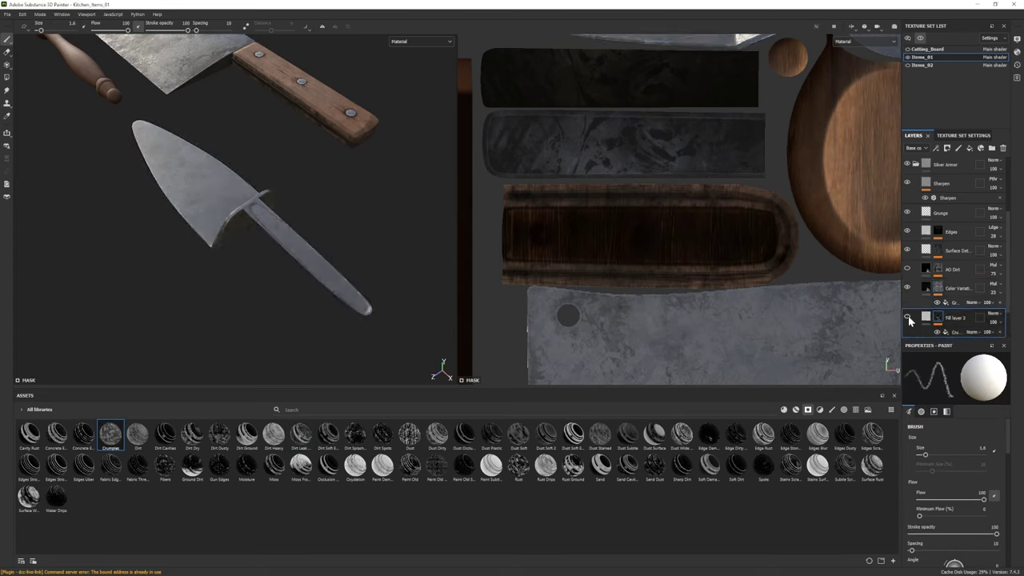
pyautogui.hotkey('ctrl', 'z')
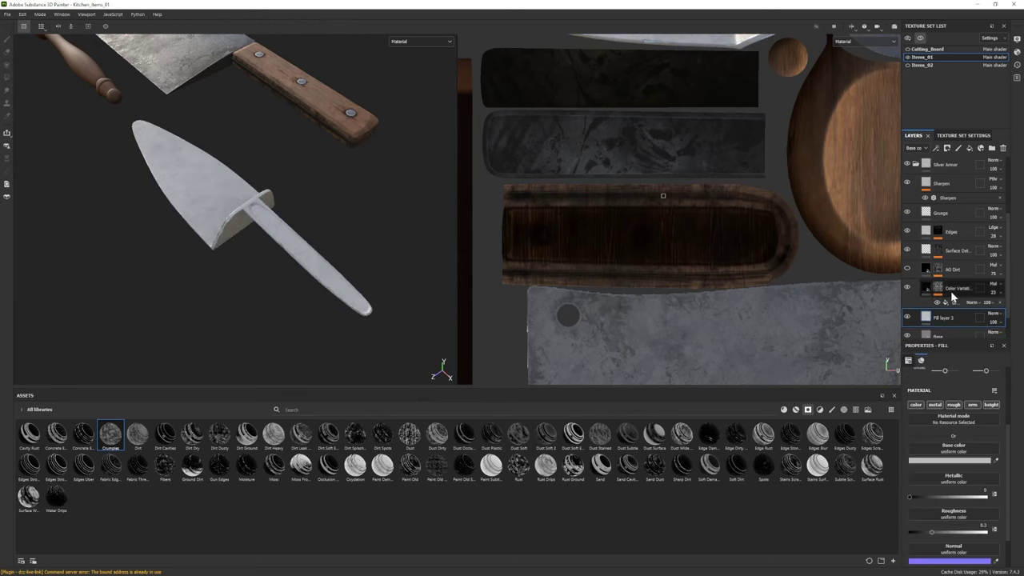
pyautogui.moveTo(679, 474); pyautogui.dragTo(947, 286)
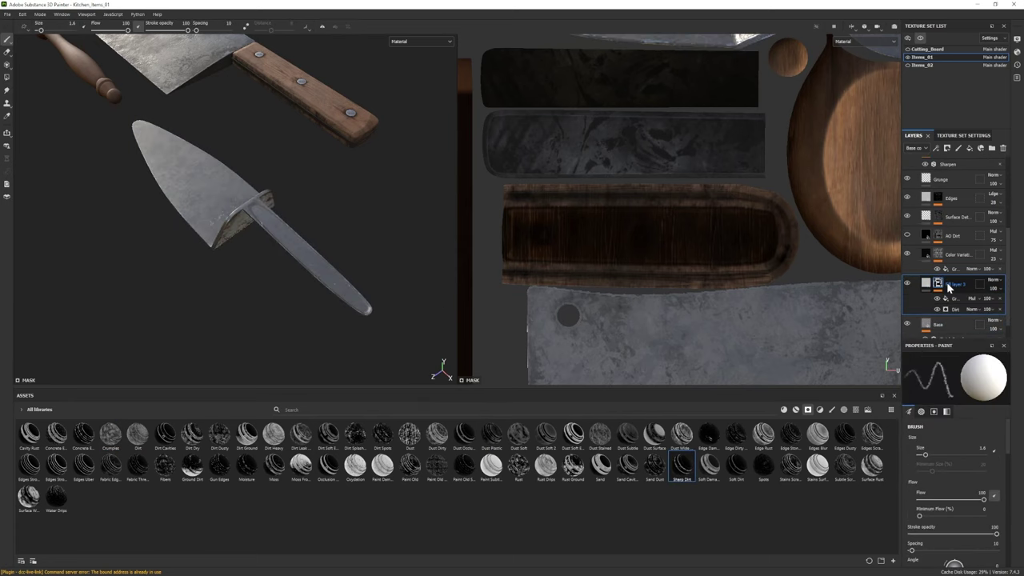
pyautogui.moveTo(288, 264)
pyautogui.keyDown('alt'); pyautogui.mouseDown()
pyautogui.moveTo(393, 176)
pyautogui.moveTo(126, 240)
pyautogui.moveTo(136, 240)
pyautogui.mouseUp(); pyautogui.keyUp('alt')
pyautogui.hotkey('ctrl', 'z')
# - Give Fill layer 3 a dark brown base colour and a slightly raised metallic value
pyautogui.click(949, 462)
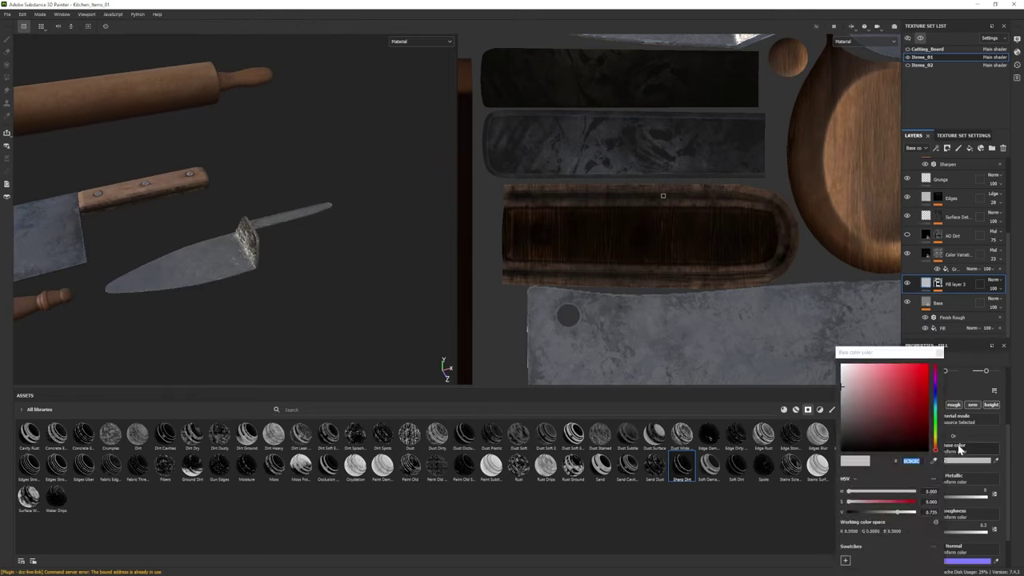
pyautogui.click(936, 442)
pyautogui.click(914, 429)
pyautogui.click(891, 424)
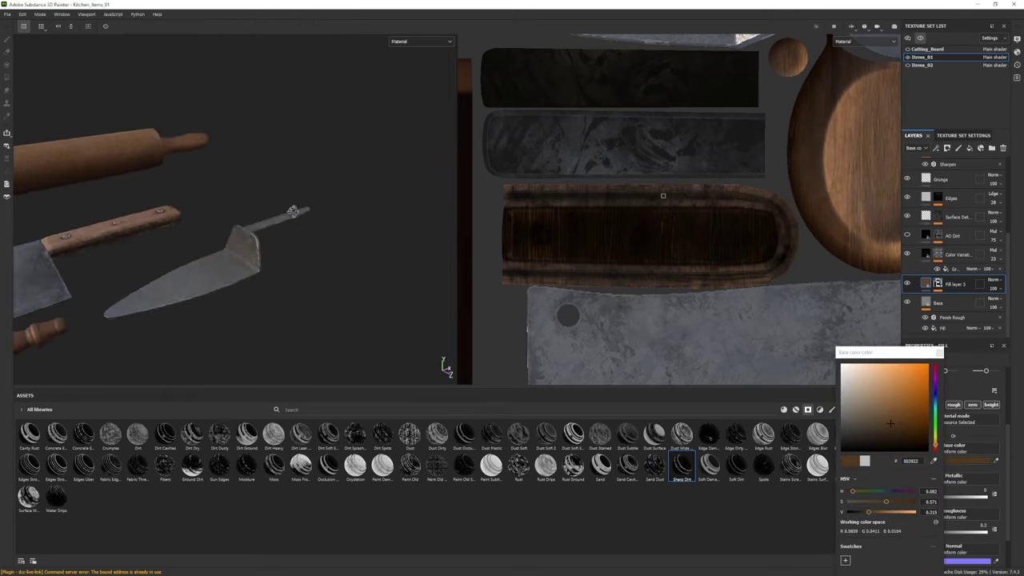
pyautogui.moveTo(446, 366)
pyautogui.keyDown('alt'); pyautogui.mouseDown()
pyautogui.moveTo(263, 232)
pyautogui.moveTo(241, 241)
pyautogui.mouseUp(); pyautogui.keyUp('alt')
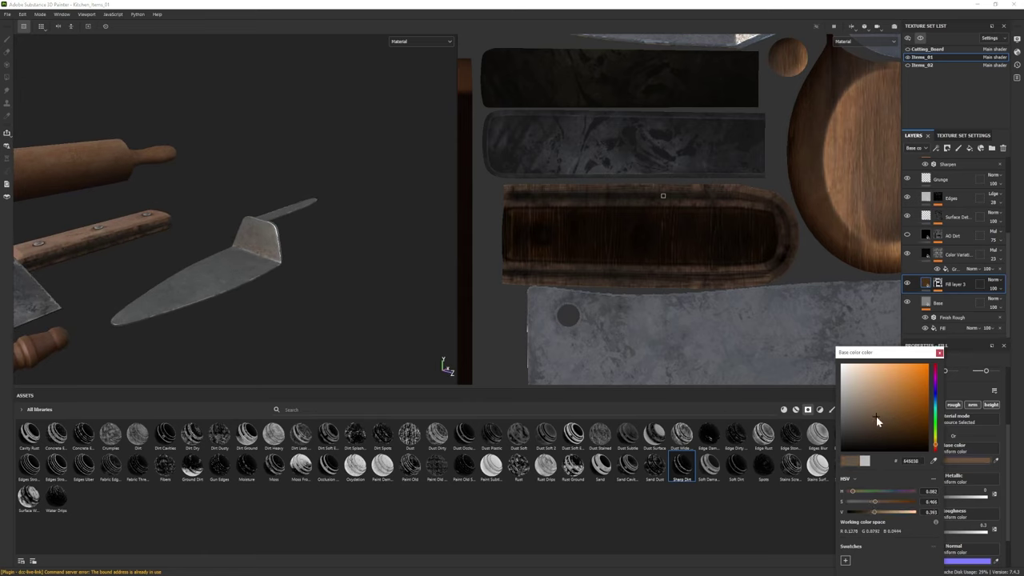
pyautogui.keyDown('alt'); pyautogui.moveTo(432, 312); pyautogui.dragTo(465, 204); pyautogui.keyUp('alt')
pyautogui.click(942, 360)
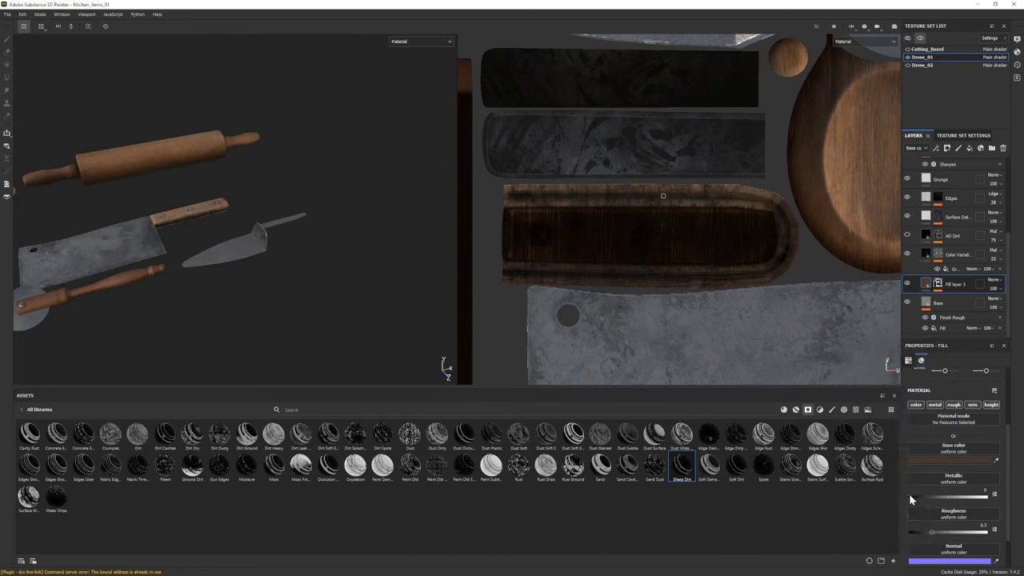
pyautogui.keyDown('alt'); pyautogui.moveTo(416, 224); pyautogui.dragTo(336, 192); pyautogui.keyUp('alt')
# - Add a black polygon-fill mask to Silver Armor and show Cutting_Board and Items_02
pyautogui.scroll(1, 928, 254)
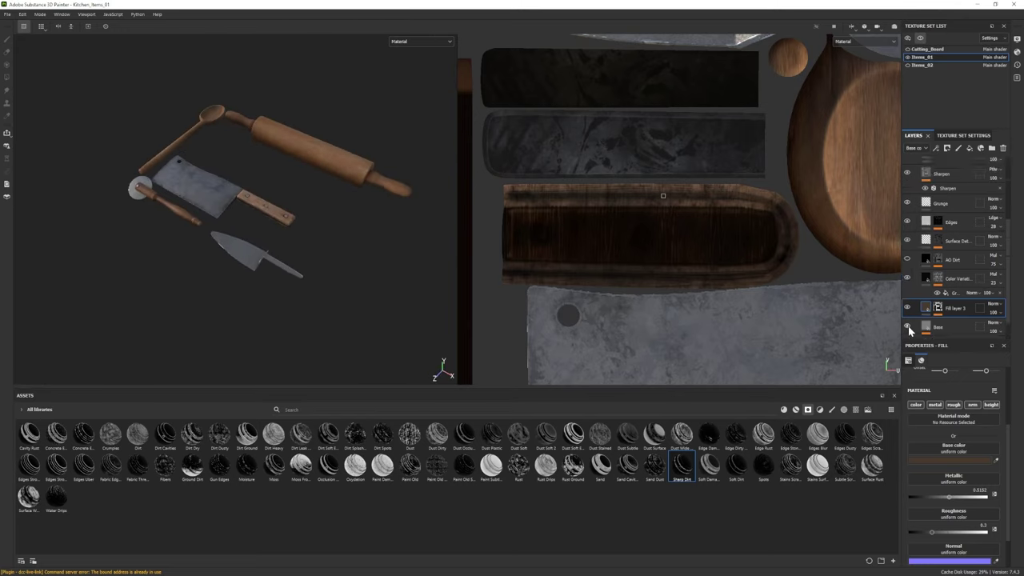
pyautogui.scroll(5, 907, 304)
pyautogui.click(914, 261)
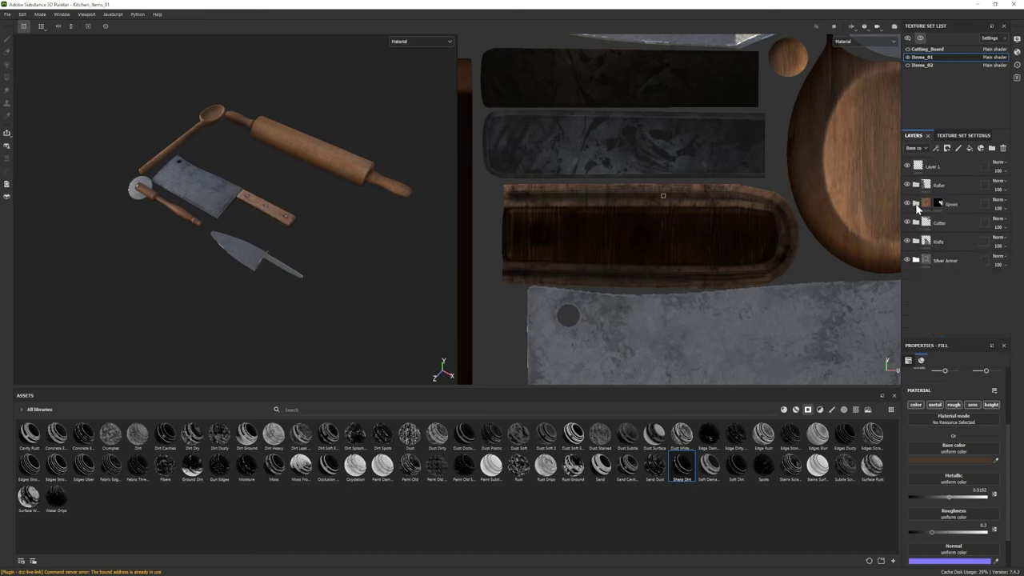
pyautogui.click(937, 261)
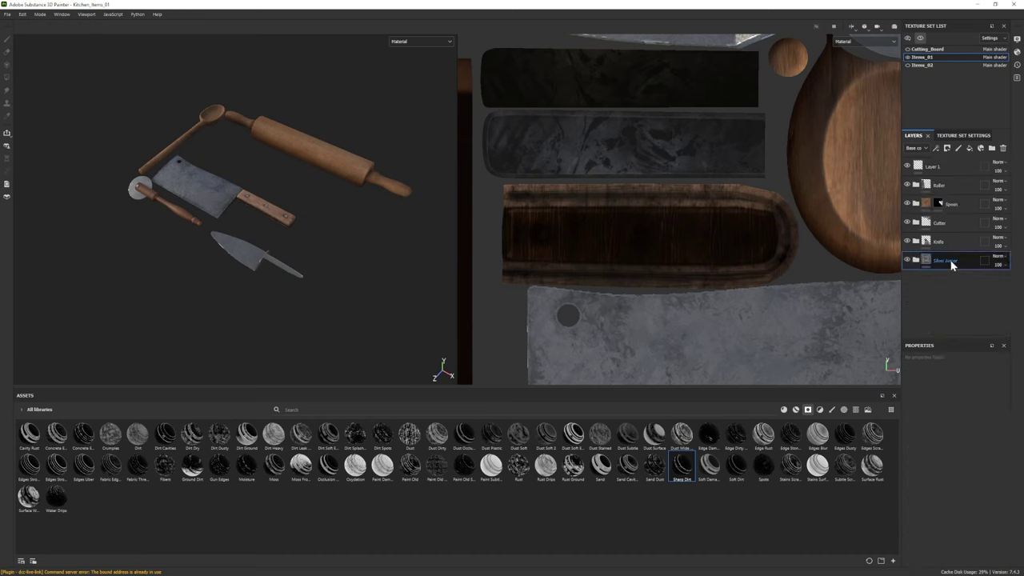
pyautogui.rightClick(936, 261)
pyautogui.click(944, 11)
pyautogui.click(6, 77)
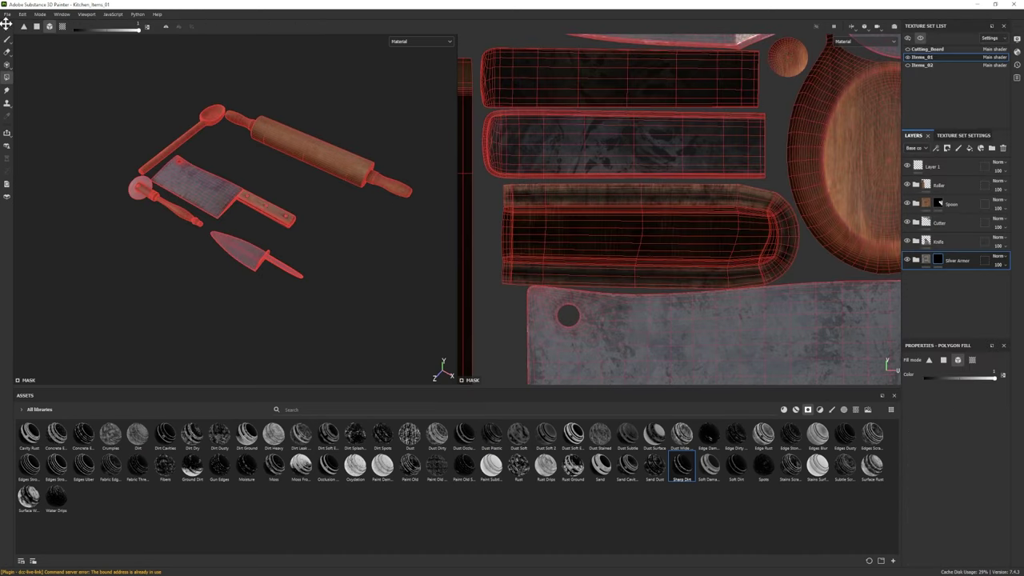
pyautogui.keyDown('alt'); pyautogui.moveTo(244, 252); pyautogui.dragTo(242, 253); pyautogui.keyUp('alt')
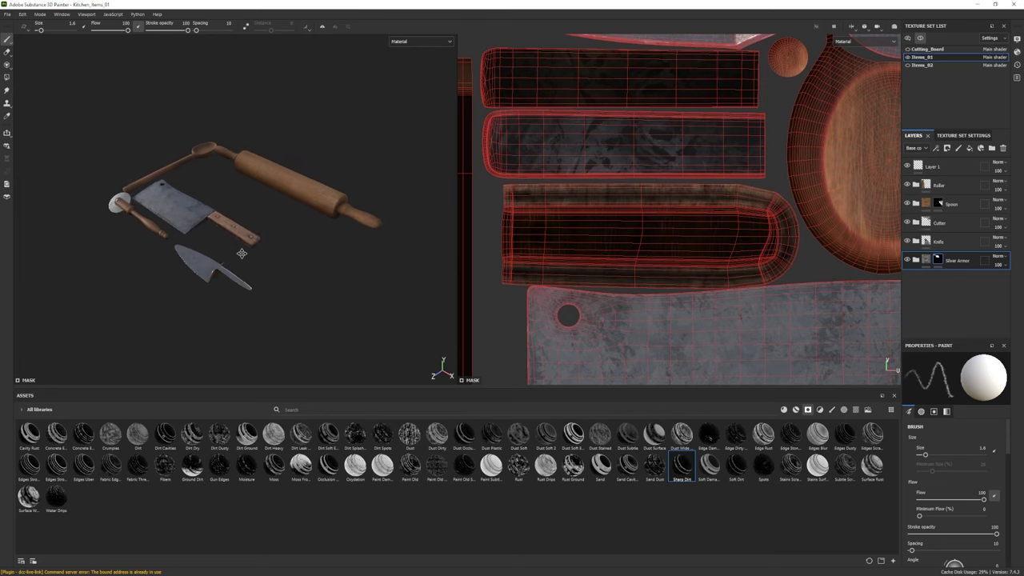
pyautogui.click(907, 61)
pyautogui.click(908, 65)
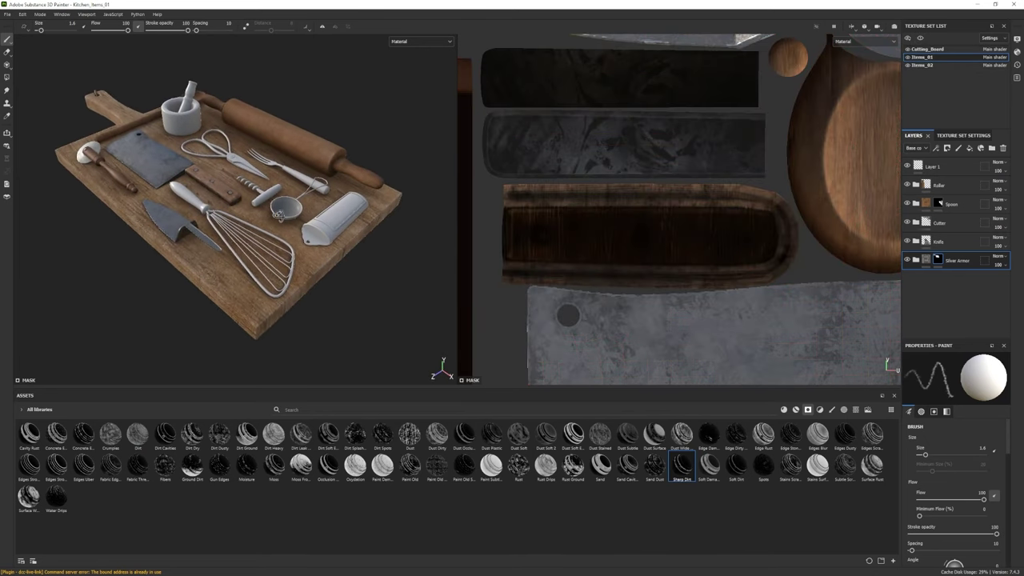
# - On Cutting_Board, expand the Wood Ship group and compare the board with Pattern and Dirt toggled
pyautogui.keyDown('ctrl'); pyautogui.keyDown('alt'); pyautogui.rightClick(257, 261); pyautogui.keyUp('alt'); pyautogui.keyUp('ctrl')
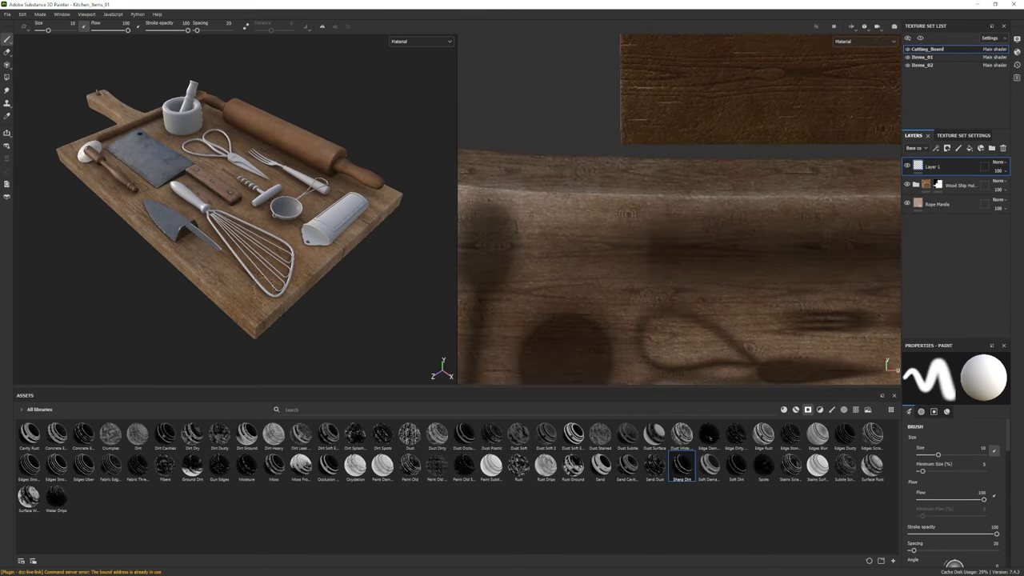
pyautogui.click(917, 186)
pyautogui.click(952, 217)
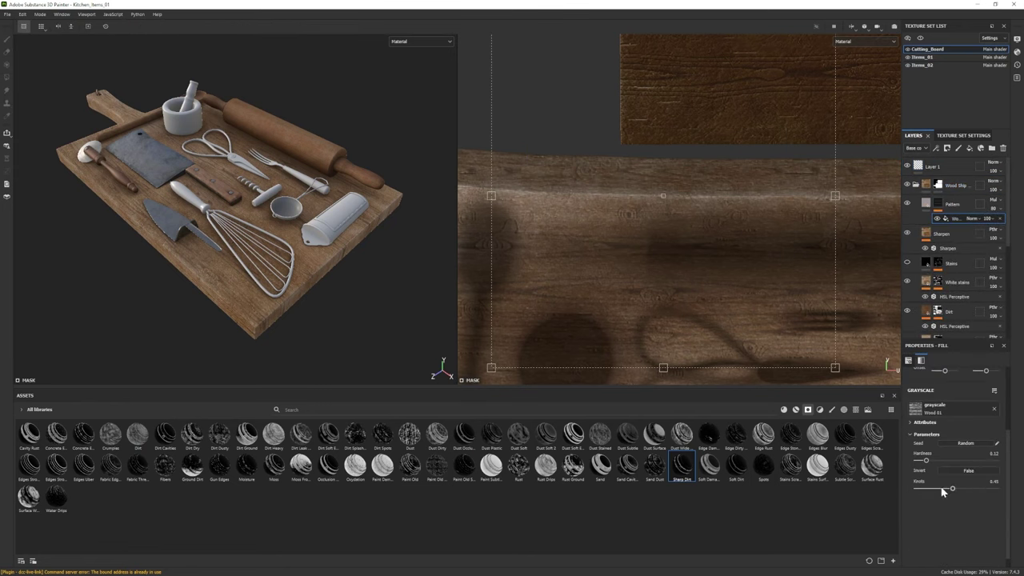
pyautogui.click(908, 203)
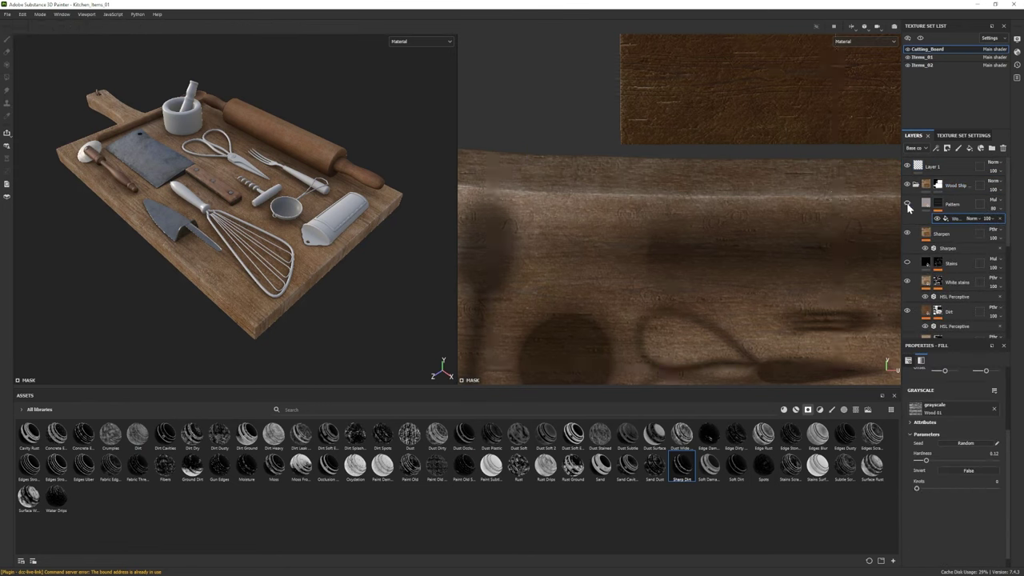
pyautogui.click(908, 203)
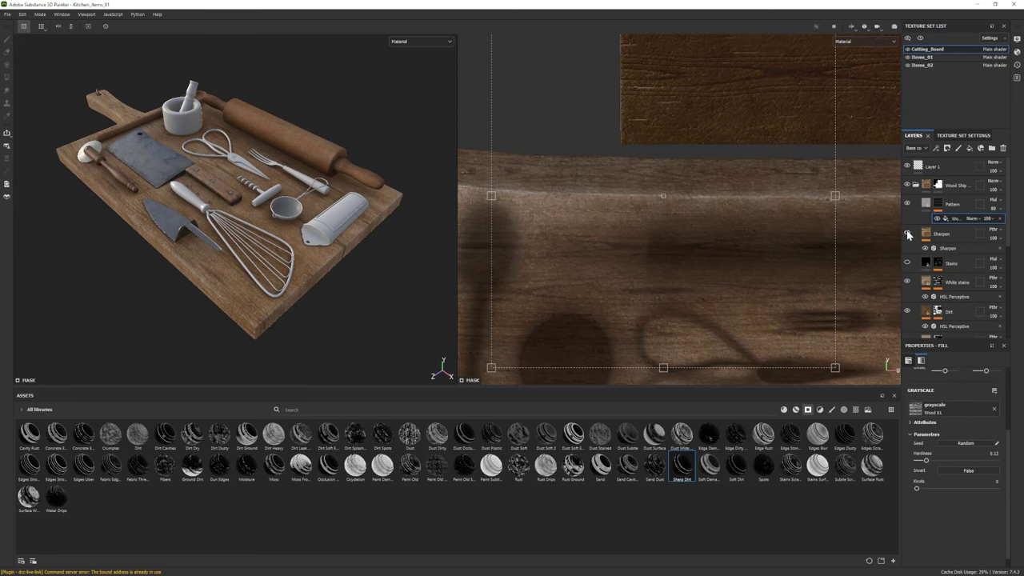
pyautogui.scroll(-1, 940, 288)
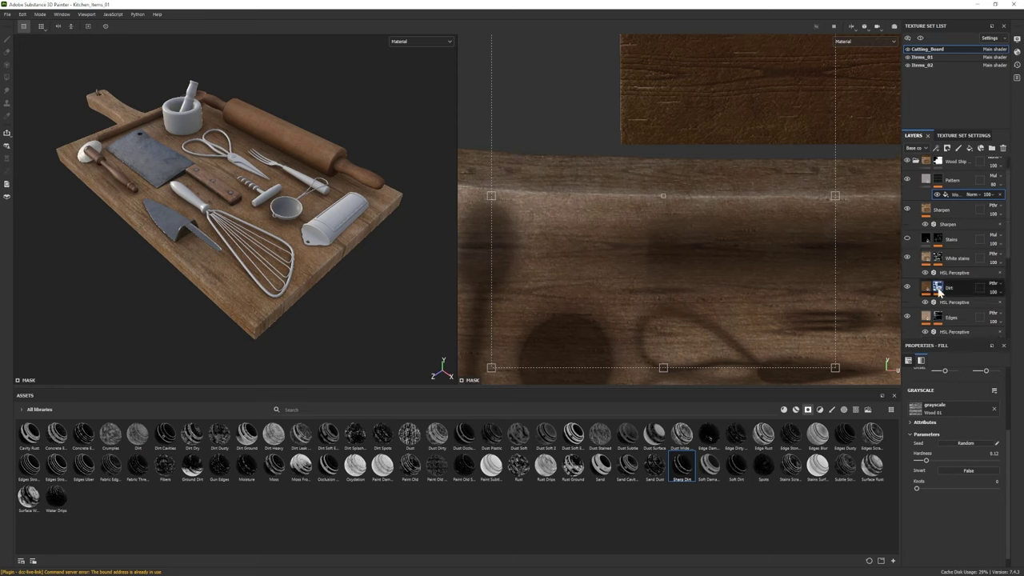
pyautogui.click(908, 288)
pyautogui.click(908, 288)
pyautogui.click(908, 288)
pyautogui.click(909, 288)
pyautogui.click(949, 290)
# - Set the Pattern wood fill's UV offsets to 0.22 and 0.04
pyautogui.keyDown('alt'); pyautogui.moveTo(296, 189); pyautogui.dragTo(288, 213); pyautogui.keyUp('alt')
pyautogui.scroll(1, 947, 222)
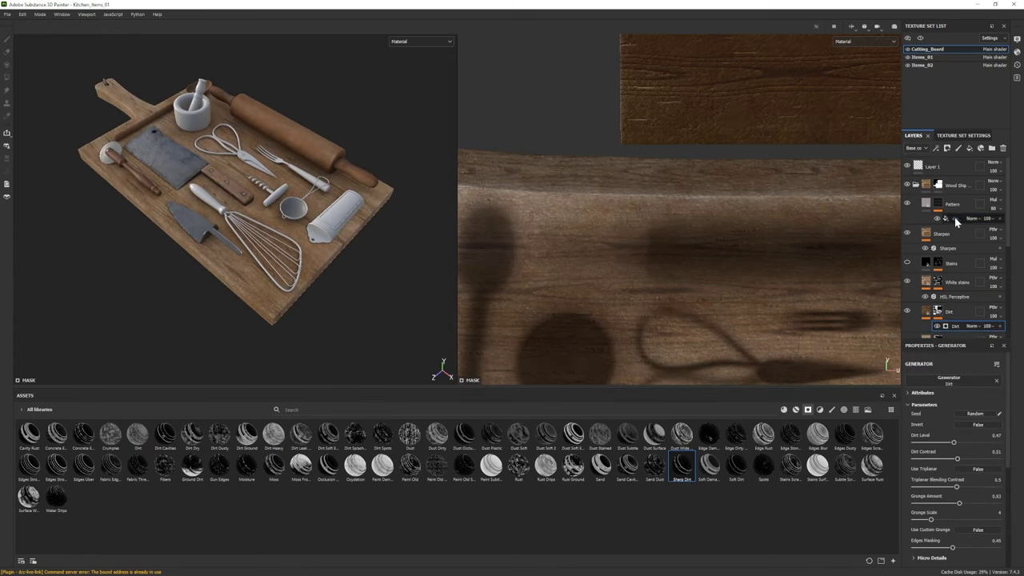
pyautogui.click(956, 219)
pyautogui.moveTo(974, 442); pyautogui.dragTo(948, 446)
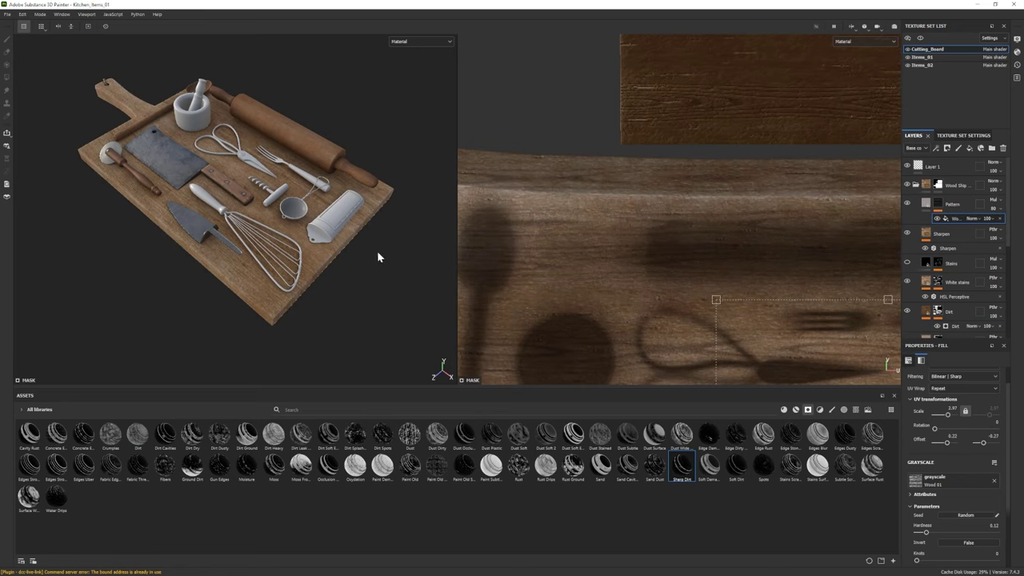
pyautogui.moveTo(377, 256)
pyautogui.keyDown('alt'); pyautogui.mouseDown()
pyautogui.moveTo(379, 225)
pyautogui.moveTo(366, 247)
pyautogui.moveTo(379, 293)
pyautogui.moveTo(374, 256)
pyautogui.mouseUp(); pyautogui.keyUp('alt')
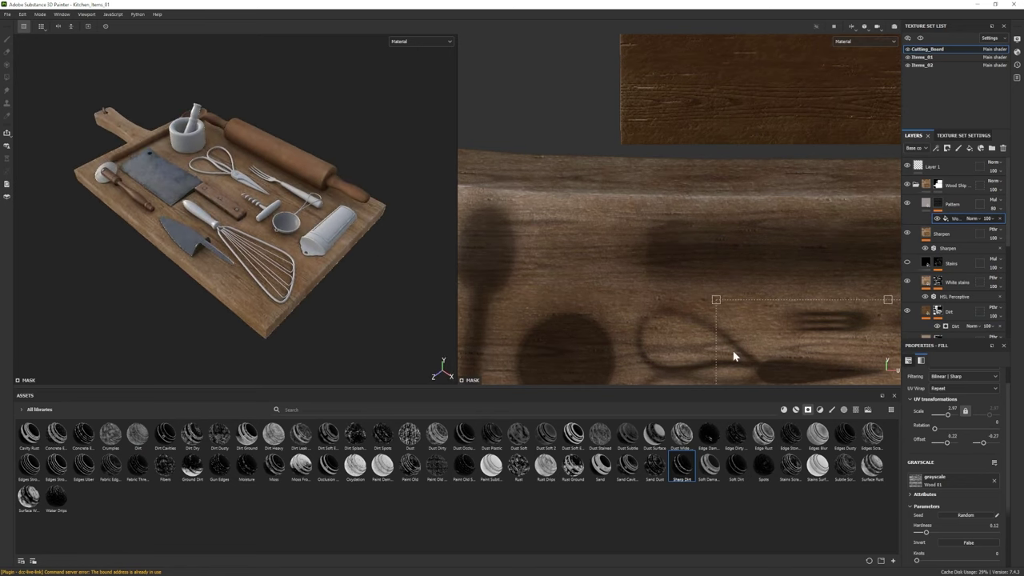
pyautogui.moveTo(948, 446); pyautogui.dragTo(988, 448)
pyautogui.keyDown('alt'); pyautogui.moveTo(290, 255); pyautogui.dragTo(347, 308); pyautogui.keyUp('alt')
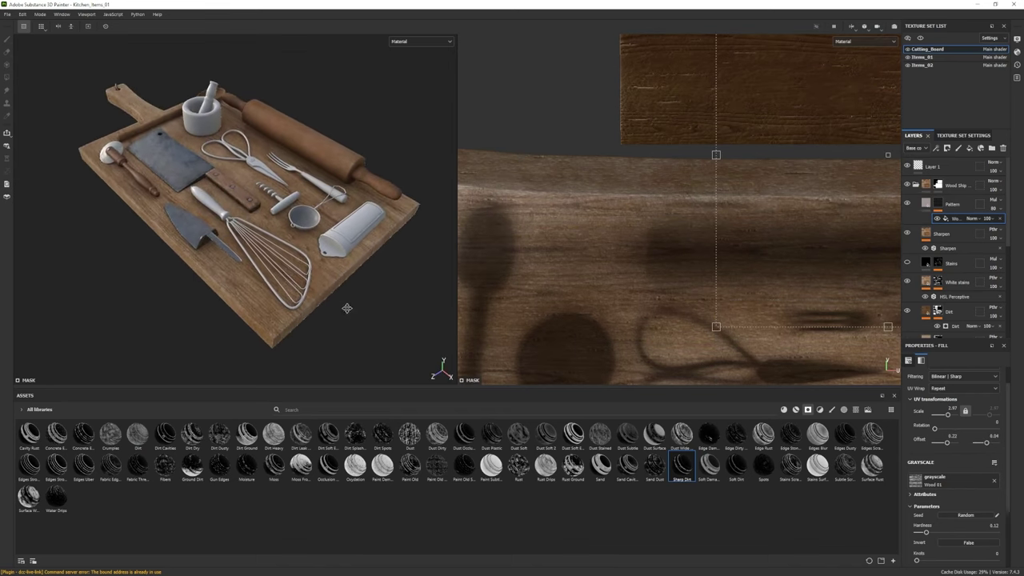
# - Collapse the Wood Ship Hull folder and select the Rope Handle paint layer
pyautogui.click(917, 185)
pyautogui.click(952, 206)
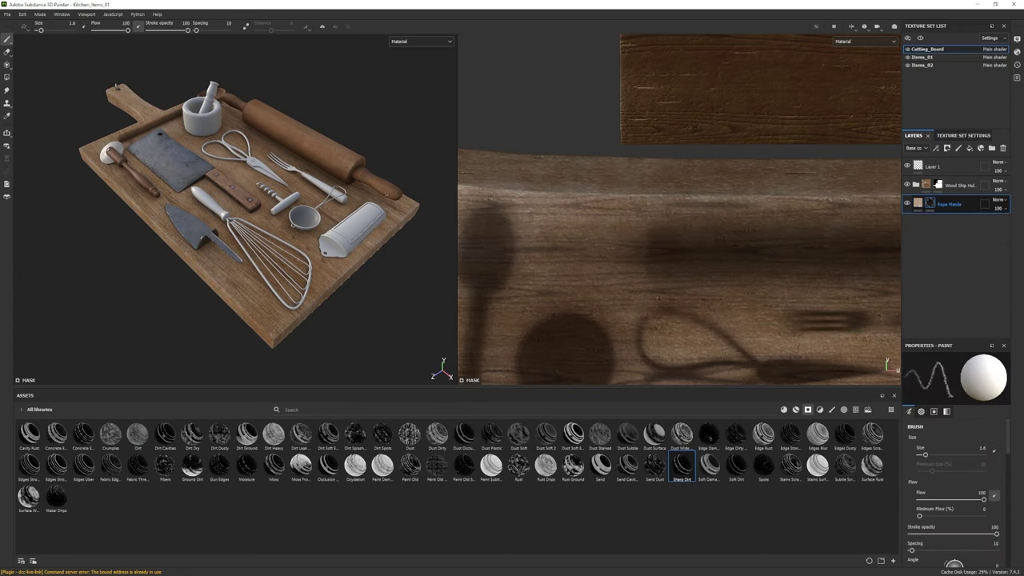
pyautogui.scroll(-10, 704, 212)
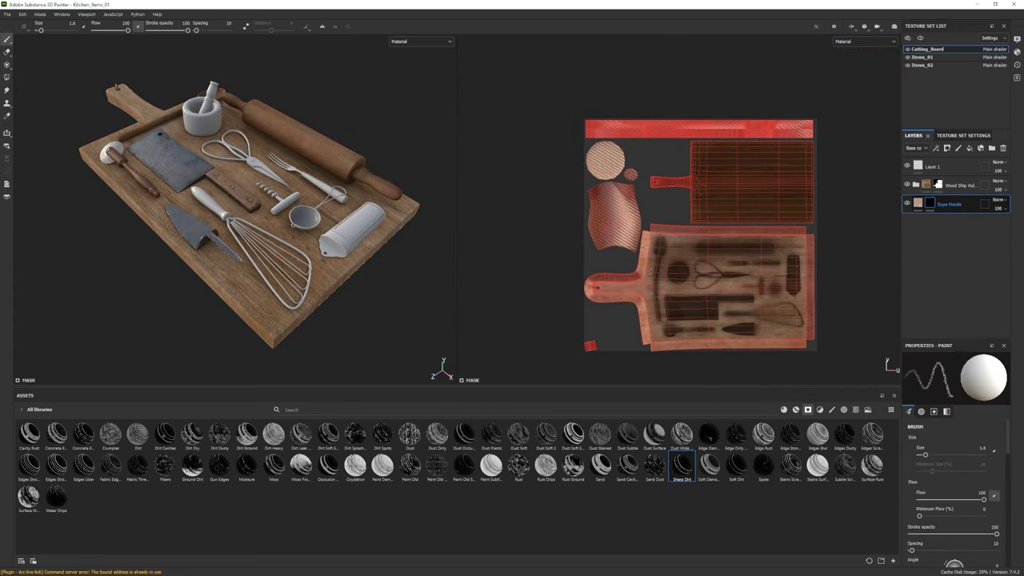
# - Switch to the Items_02 texture set and add Metallic Mesh Wall Panel as a fill layer
pyautogui.click(922, 64)
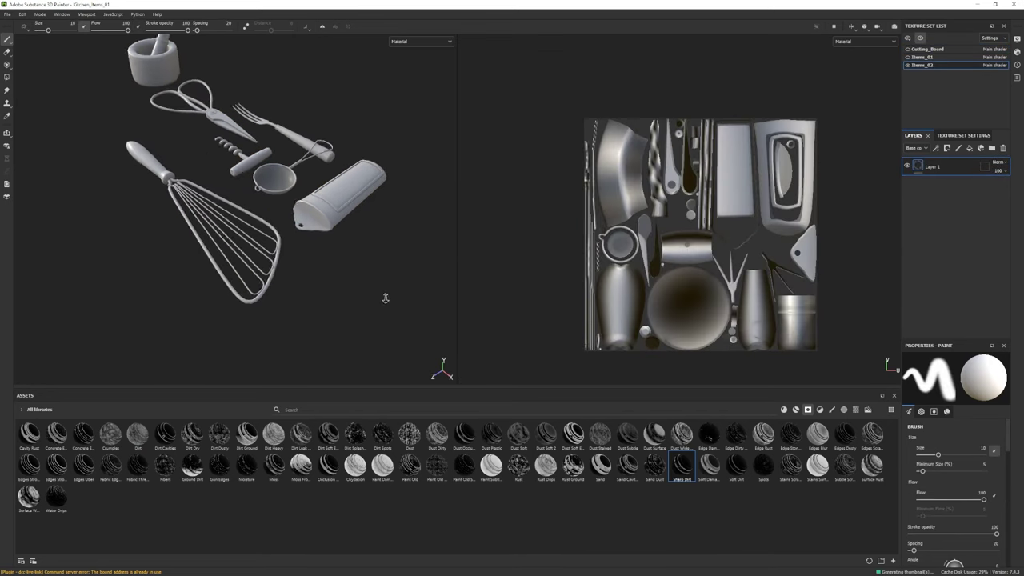
pyautogui.scroll(2, 385, 298)
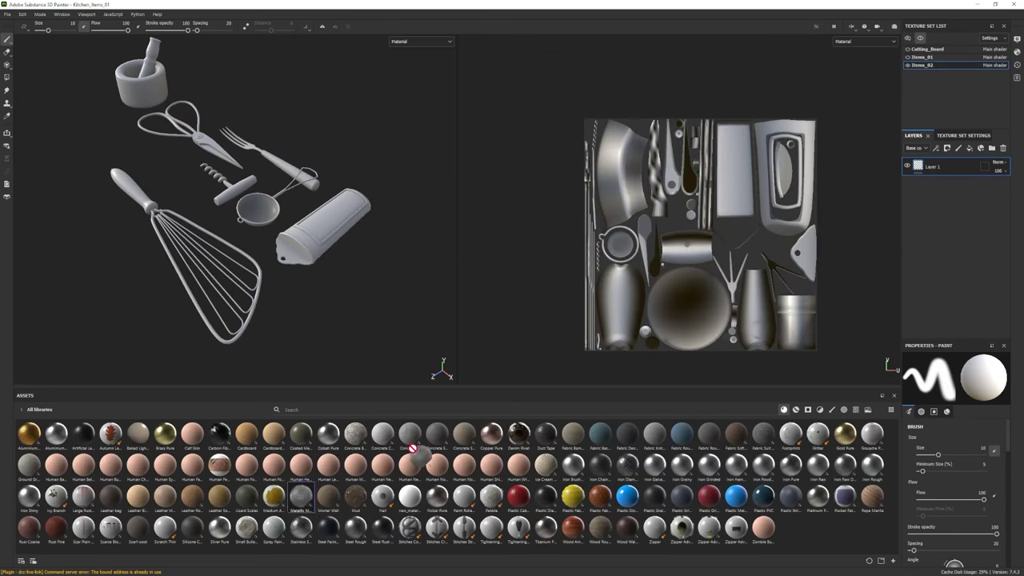
pyautogui.moveTo(410, 448); pyautogui.dragTo(948, 184)
pyautogui.keyDown('alt'); pyautogui.moveTo(295, 292); pyautogui.dragTo(281, 297); pyautogui.keyUp('alt')
# - Make the mesh pattern finer with scale about 4.74 and rotate it 180
pyautogui.click(949, 416)
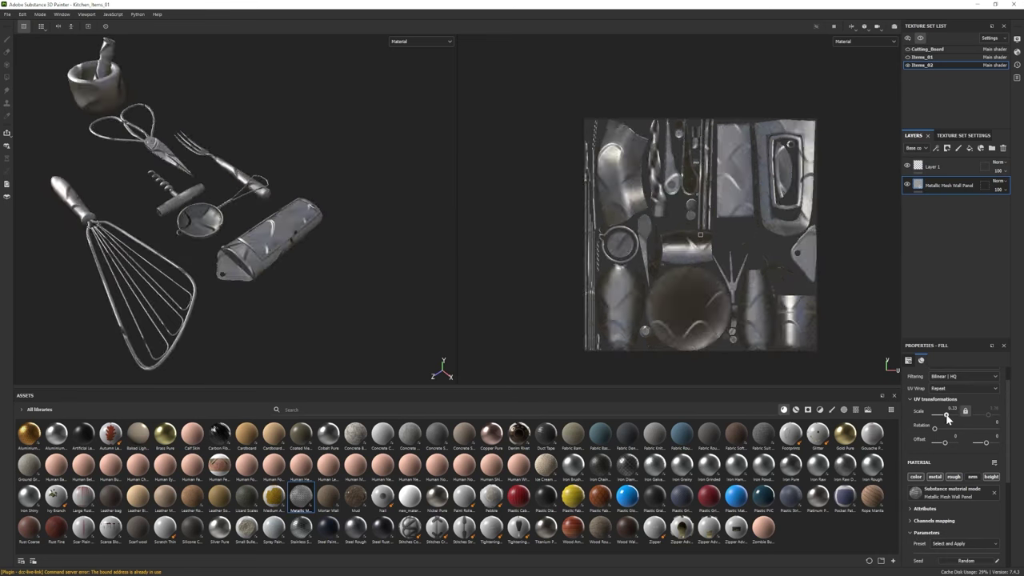
pyautogui.moveTo(949, 417); pyautogui.dragTo(950, 417)
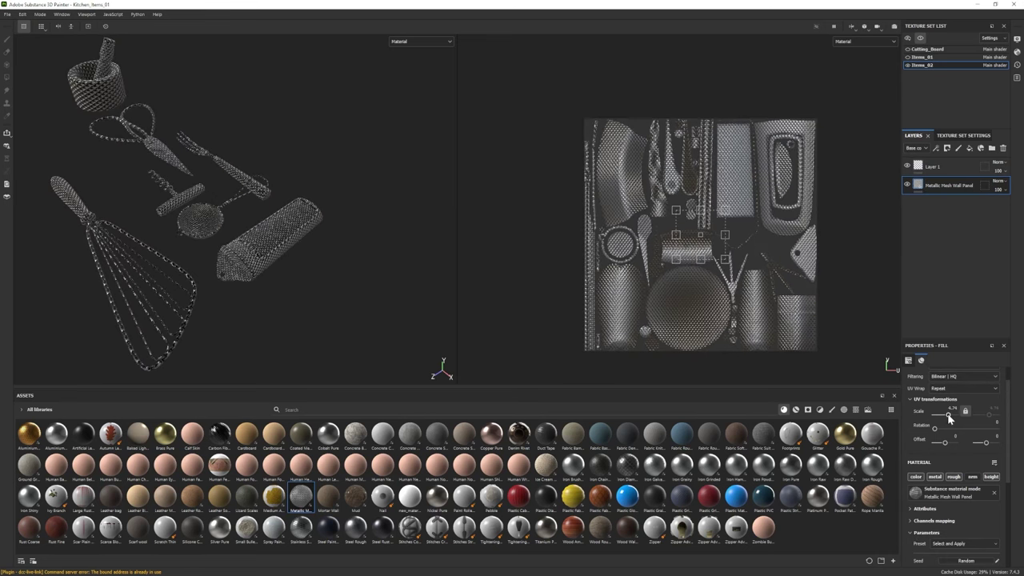
pyautogui.scroll(3, 151, 254)
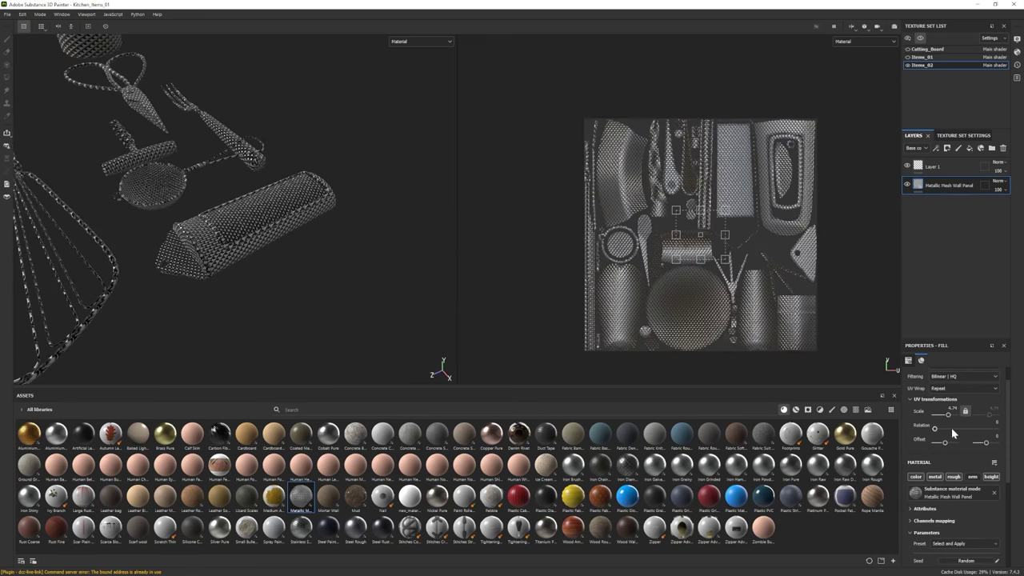
pyautogui.write('180')
pyautogui.press('Return')
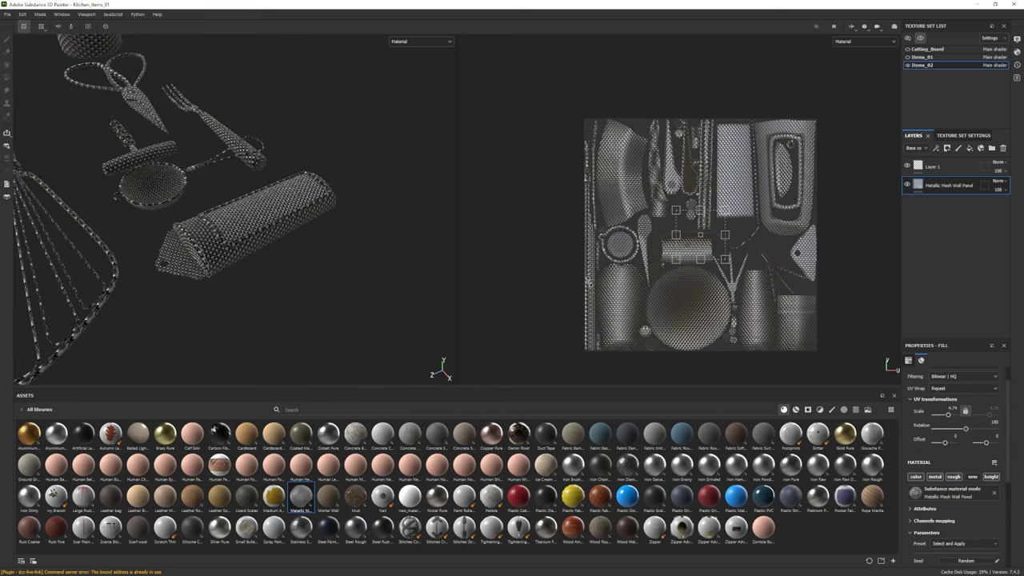
pyautogui.keyDown('alt'); pyautogui.moveTo(336, 201); pyautogui.dragTo(263, 247); pyautogui.keyUp('alt')
pyautogui.scroll(-4, 963, 485)
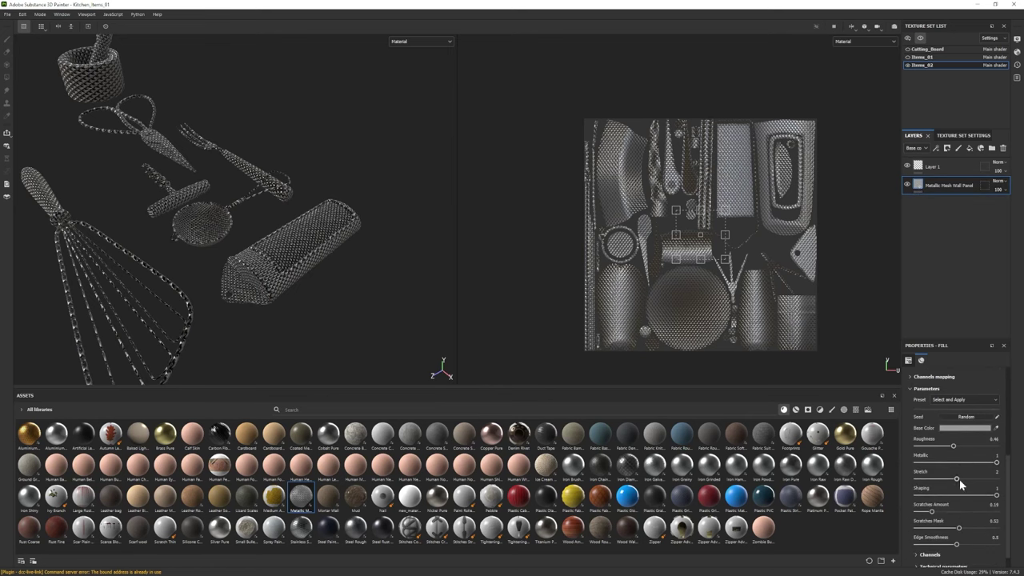
# - Darken the mesh base colour to brownish grey, set roughness 0.72, and add a black mask
pyautogui.click(969, 429)
pyautogui.click(957, 450)
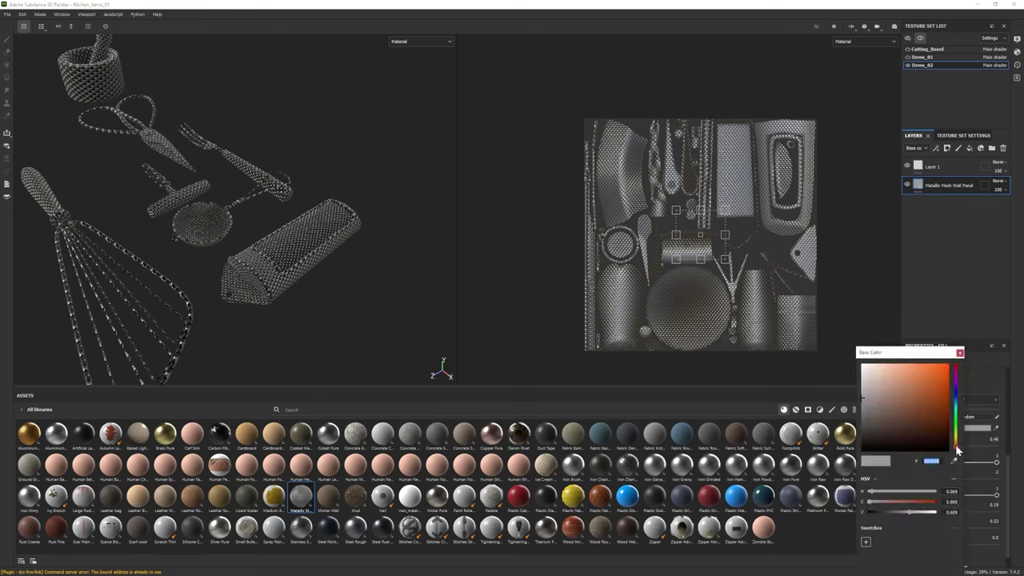
pyautogui.moveTo(864, 402); pyautogui.dragTo(871, 412)
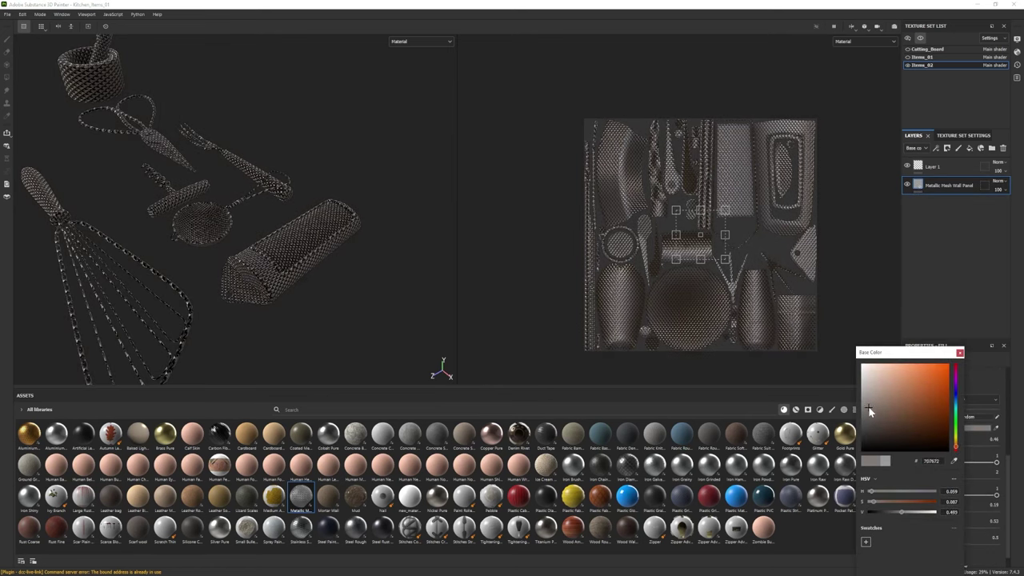
pyautogui.click(960, 353)
pyautogui.moveTo(956, 430); pyautogui.dragTo(974, 430)
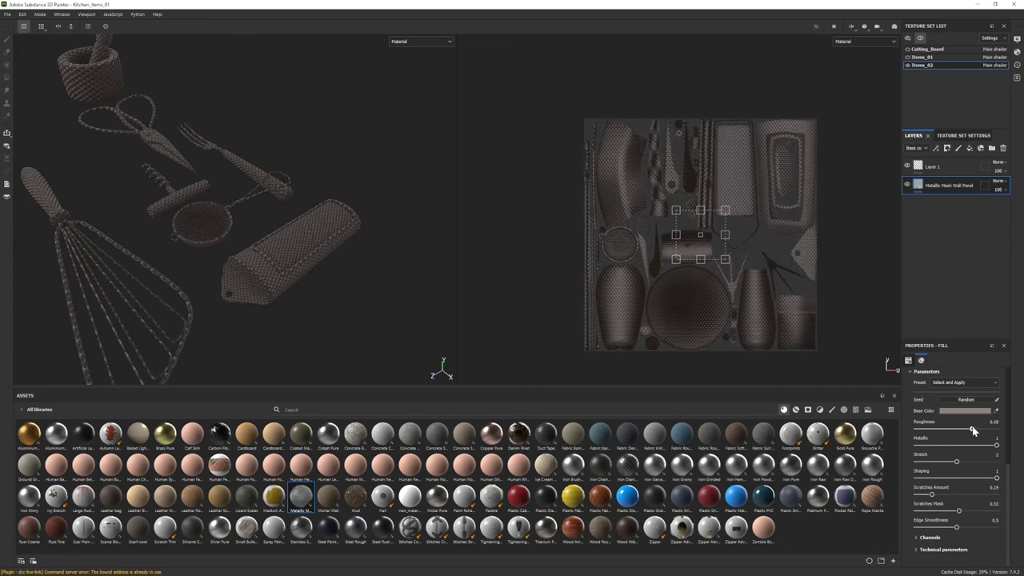
pyautogui.rightClick(941, 188)
pyautogui.click(952, 194)
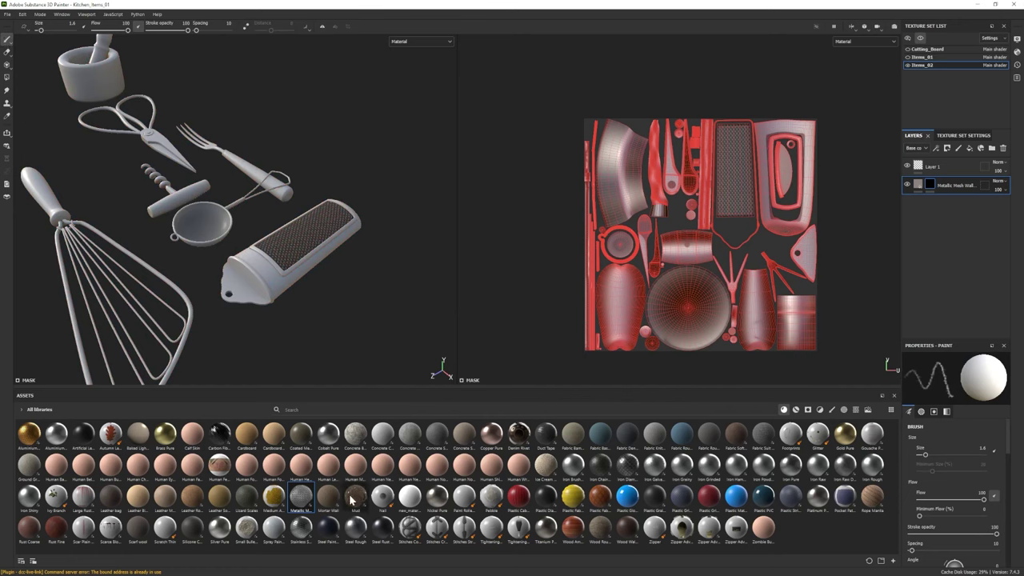
# - Apply the Iron Old smart material to the utensils and give it a black mask
pyautogui.click(796, 410)
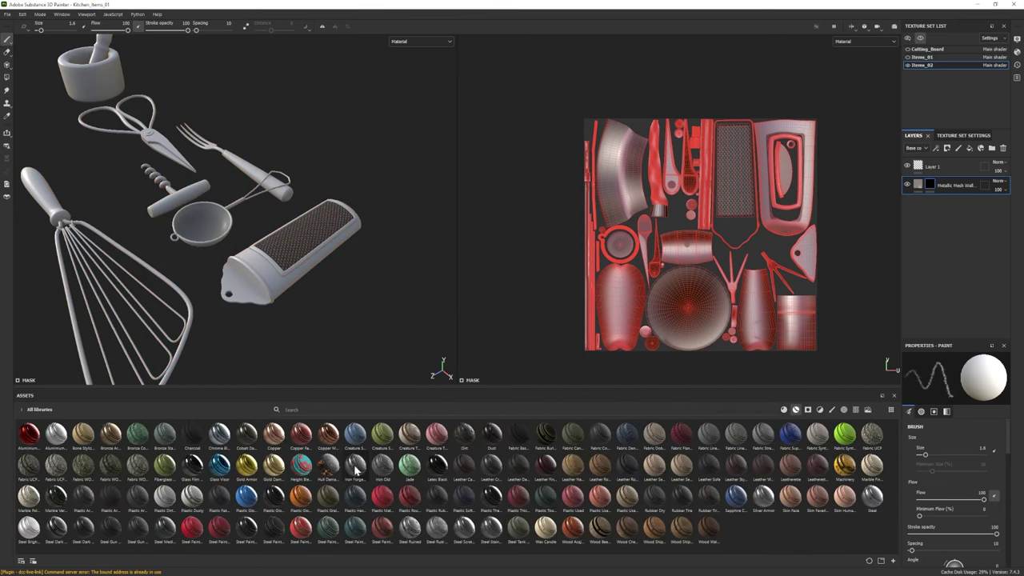
pyautogui.moveTo(355, 468); pyautogui.dragTo(448, 336)
pyautogui.scroll(-3, 269, 238)
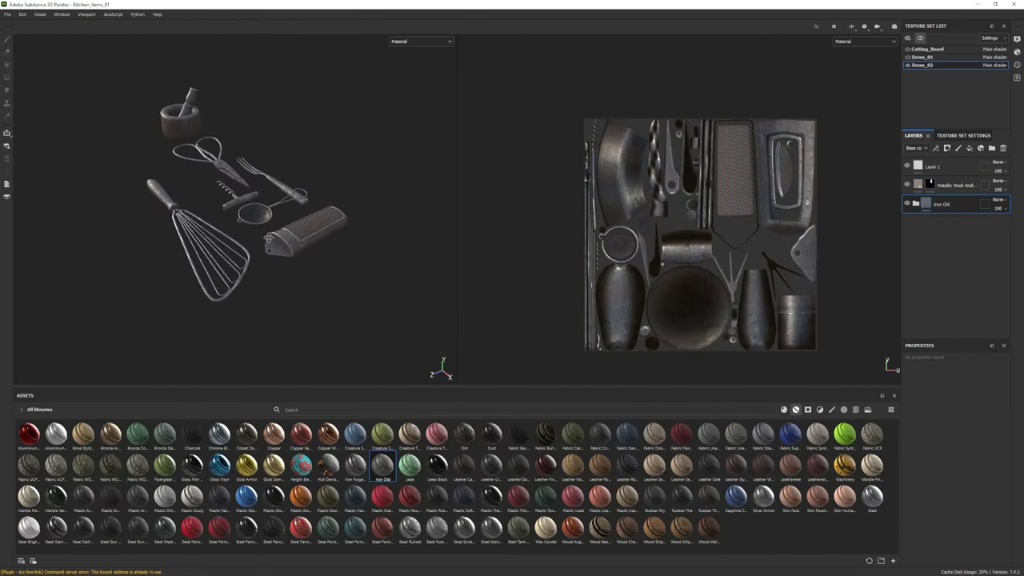
pyautogui.rightClick(941, 205)
pyautogui.click(952, 211)
pyautogui.click(7, 77)
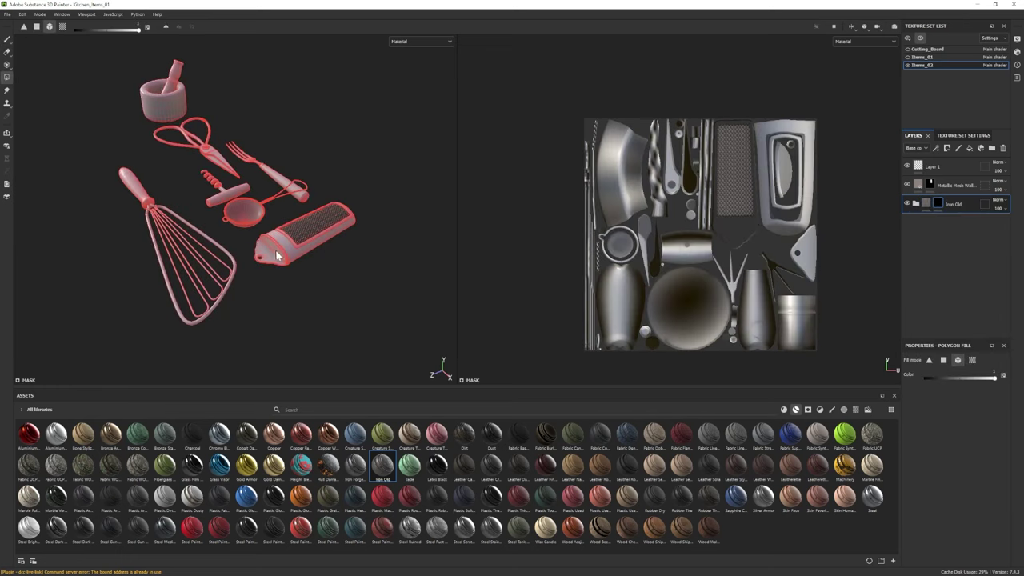
pyautogui.click(7, 39)
pyautogui.scroll(2, 276, 216)
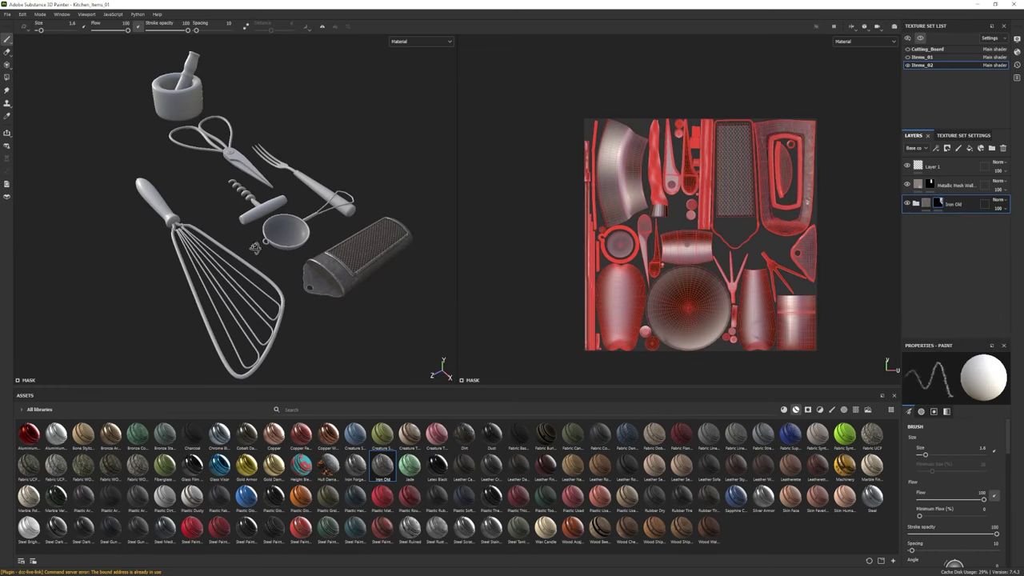
# - Add an Opacity channel to Items_02, then add Stainless Steel Wave Grill as a fill layer
pyautogui.click(963, 135)
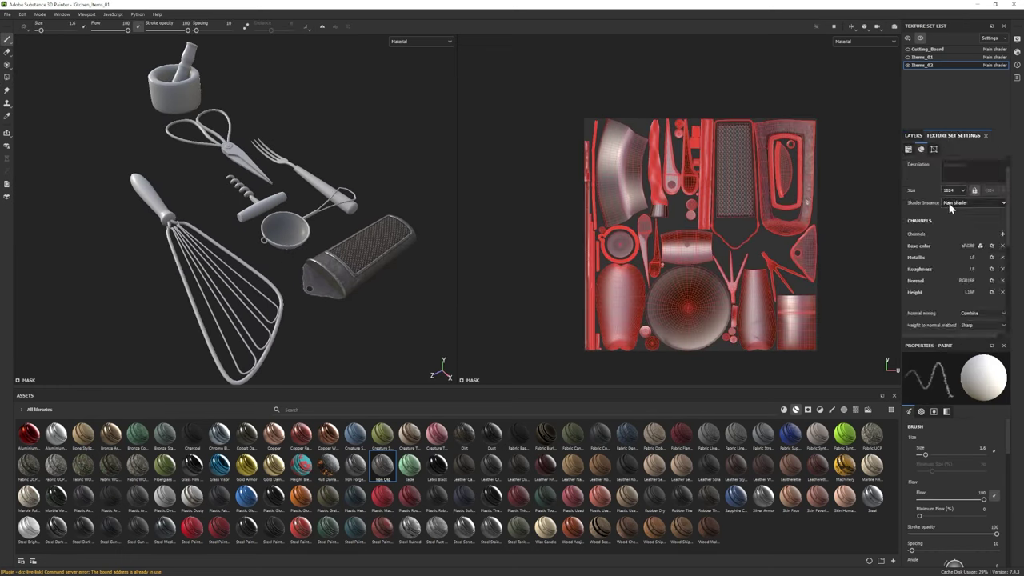
pyautogui.click(1003, 233)
pyautogui.click(936, 270)
pyautogui.moveTo(484, 240); pyautogui.dragTo(451, 232, button='middle')
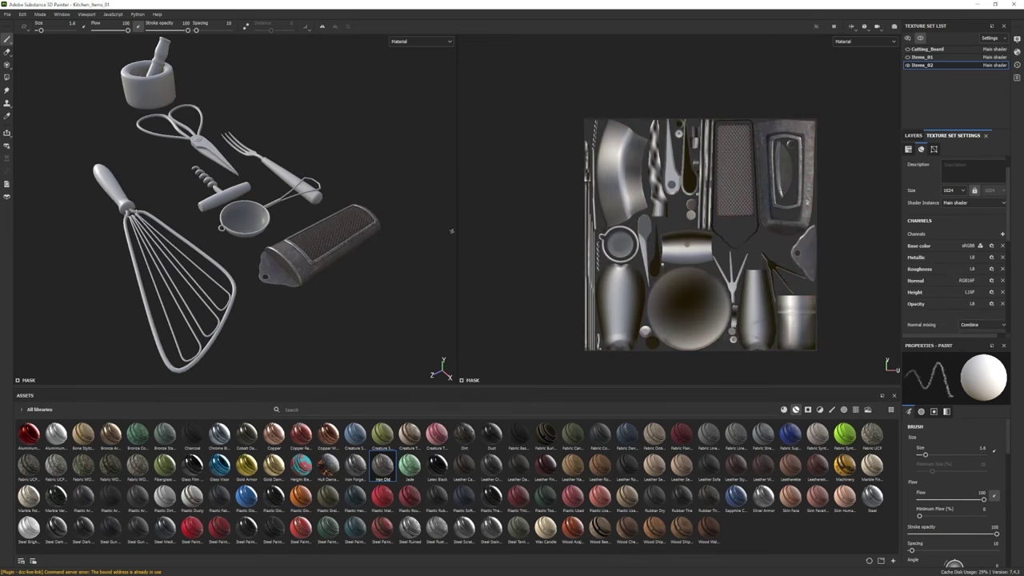
pyautogui.click(917, 136)
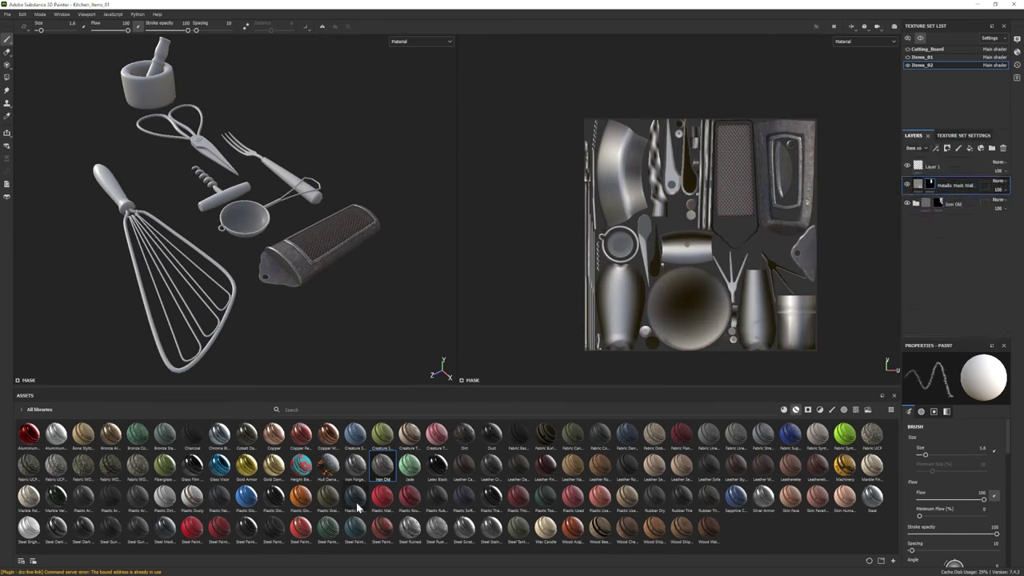
pyautogui.moveTo(302, 524); pyautogui.dragTo(963, 240)
# - Give the Stainless Steel layer a black mask and make its grill pattern finer
pyautogui.rightClick(944, 224)
pyautogui.click(933, 238)
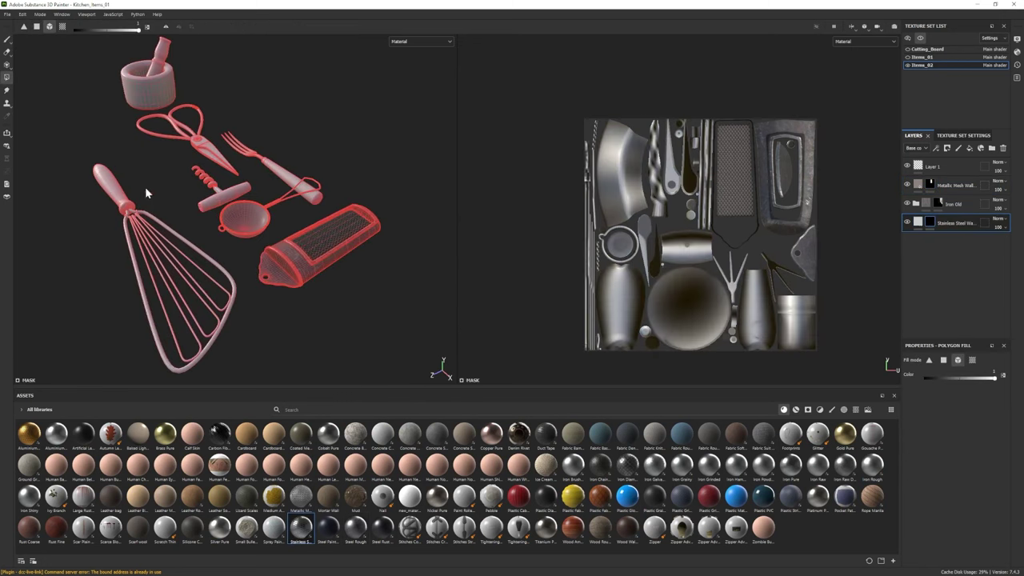
pyautogui.click(8, 39)
pyautogui.click(960, 223)
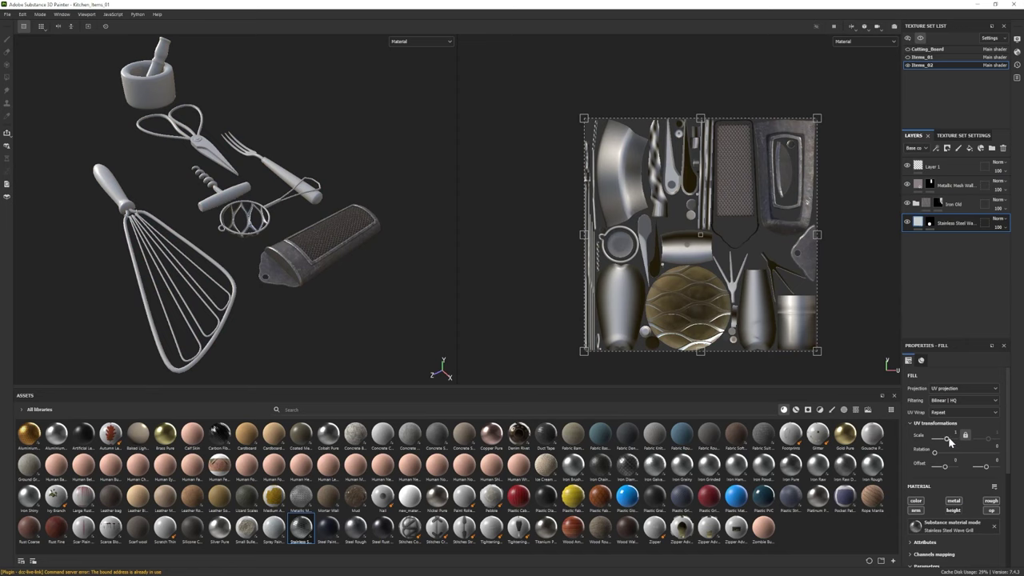
pyautogui.moveTo(940, 439); pyautogui.dragTo(949, 442)
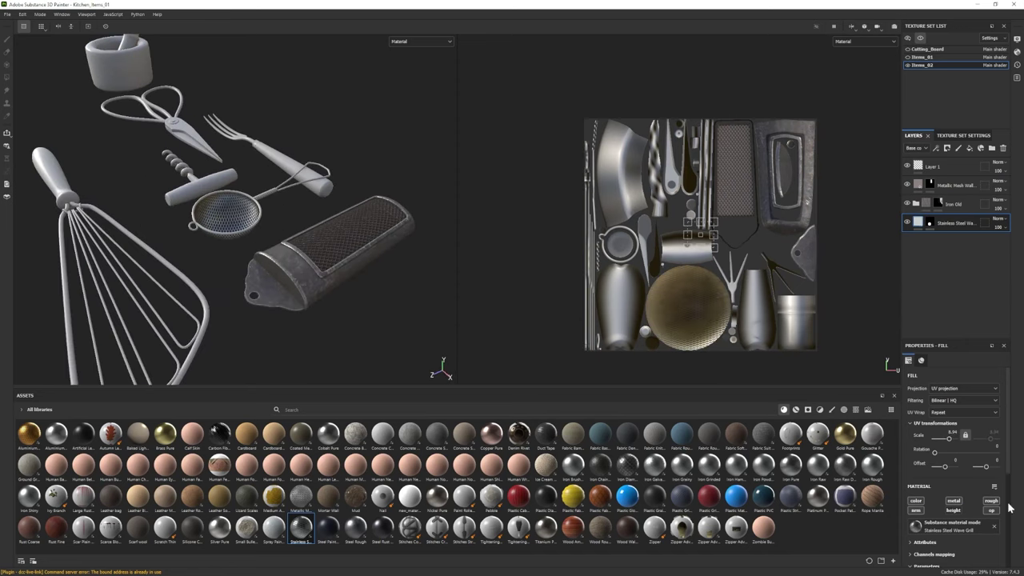
# - Adjust the steel roughness, darken its colour to ABABAE, and tint it slightly toward orange
pyautogui.scroll(-5, 955, 480)
pyautogui.scroll(-2, 955, 500)
pyautogui.moveTo(953, 517); pyautogui.dragTo(966, 519)
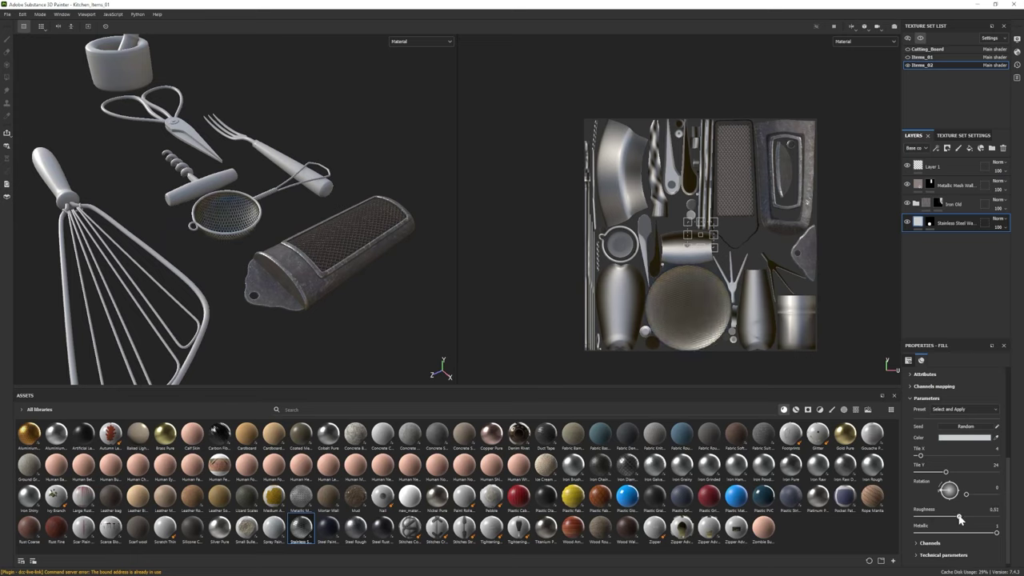
pyautogui.click(959, 439)
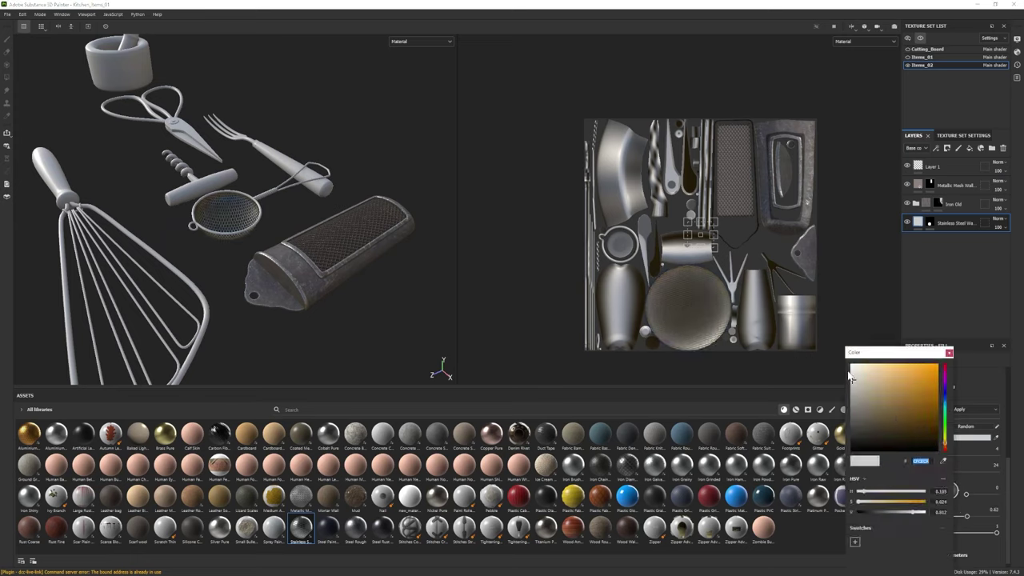
pyautogui.moveTo(851, 379); pyautogui.dragTo(856, 394)
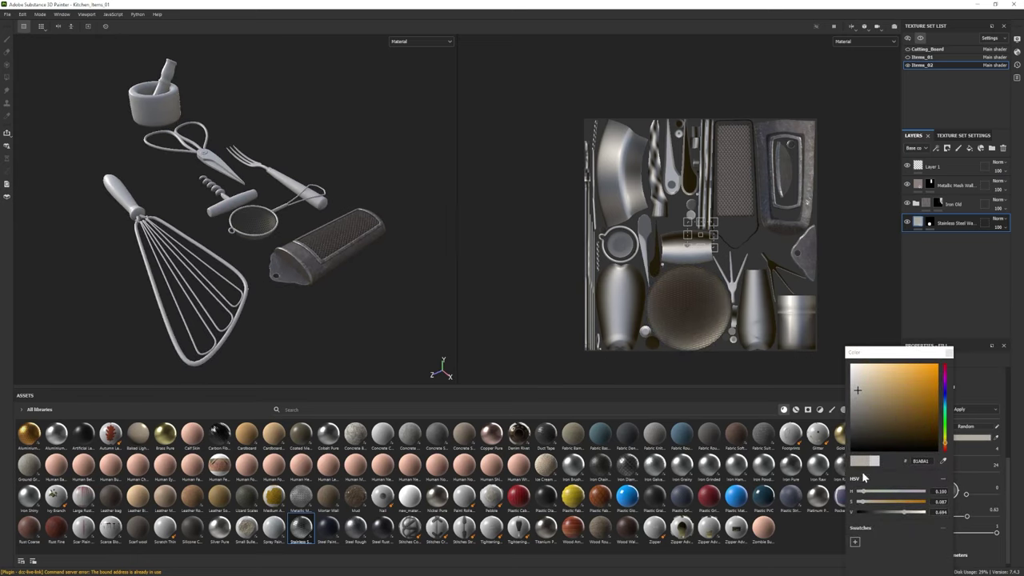
pyautogui.moveTo(947, 449); pyautogui.dragTo(948, 449)
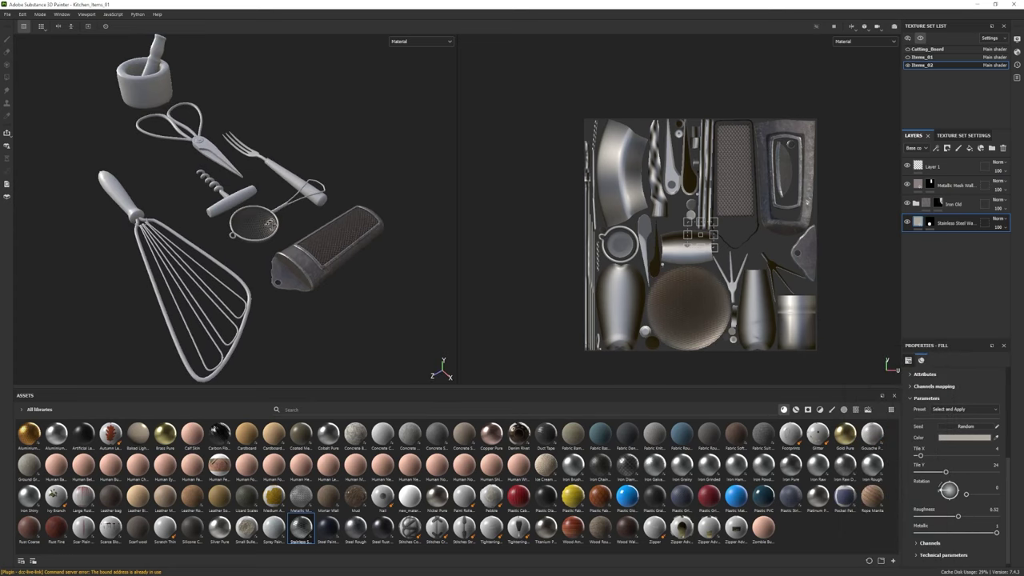
# - Set the Iron Old folder's mask to polygon fill, then reselect the stainless steel fill properties
pyautogui.click(938, 203)
pyautogui.press('4')
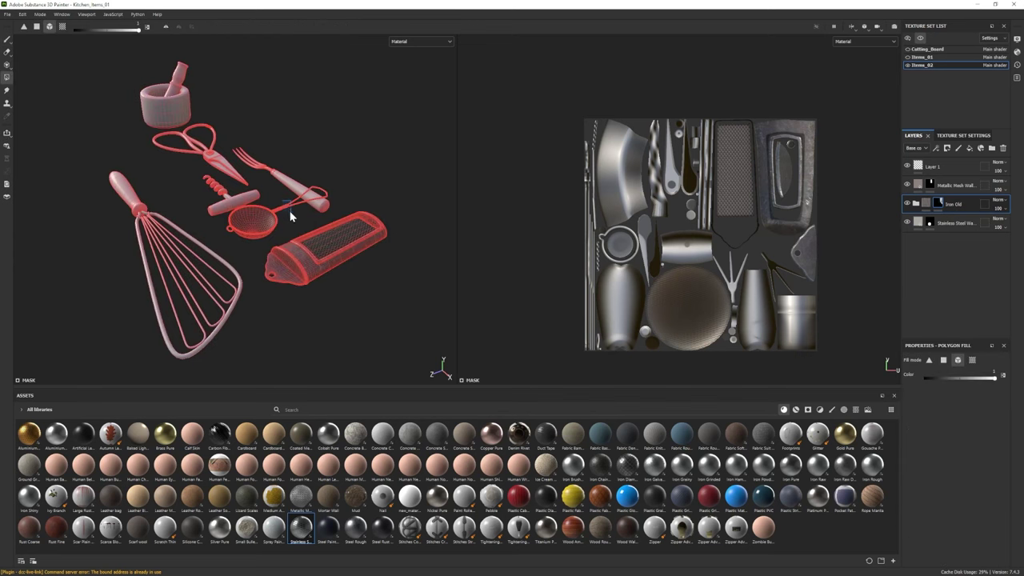
pyautogui.click(7, 38)
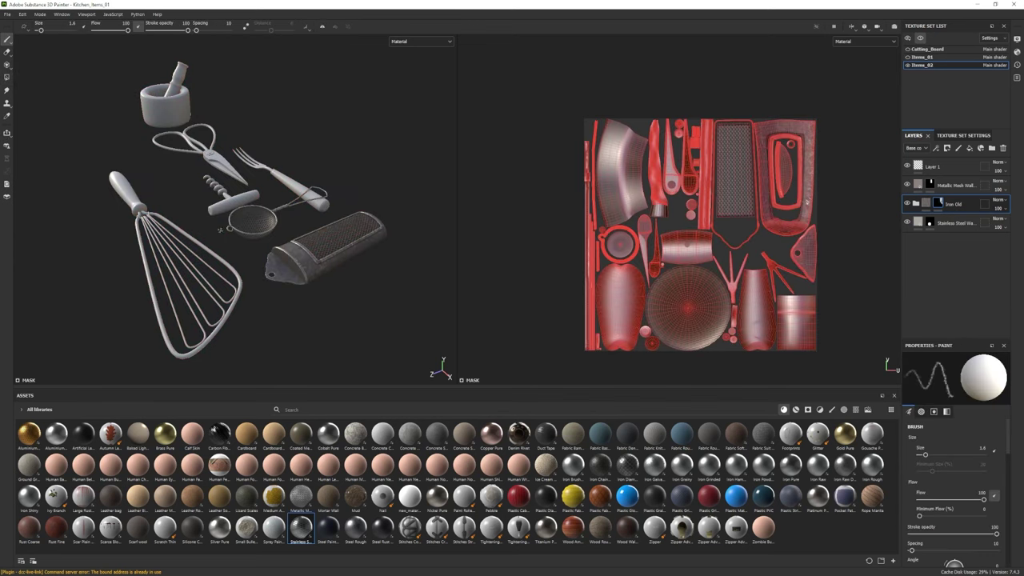
pyautogui.scroll(5, 259, 256)
pyautogui.scroll(-3, 261, 264)
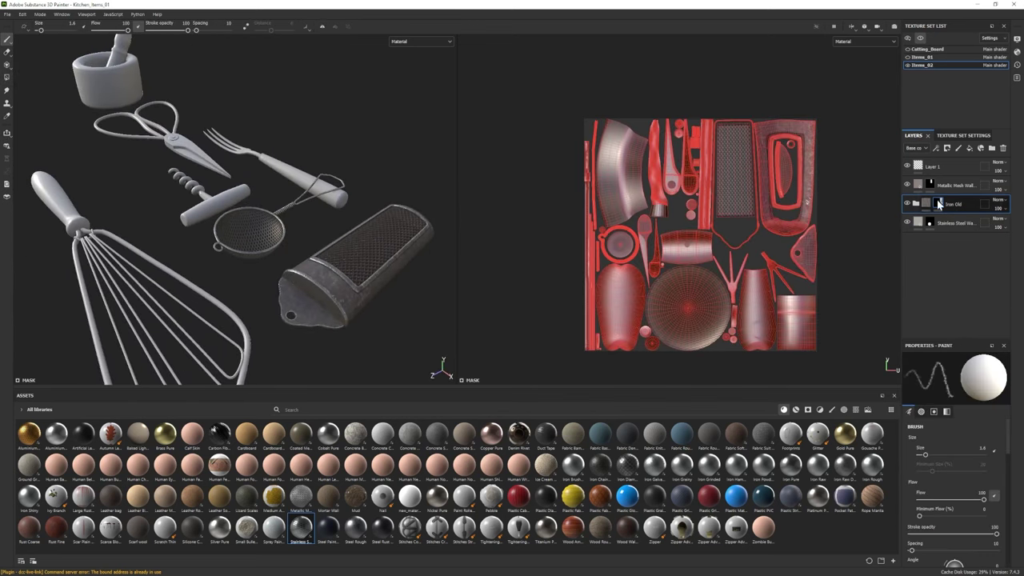
pyautogui.click(956, 222)
pyautogui.scroll(-5, 947, 521)
pyautogui.click(918, 221)
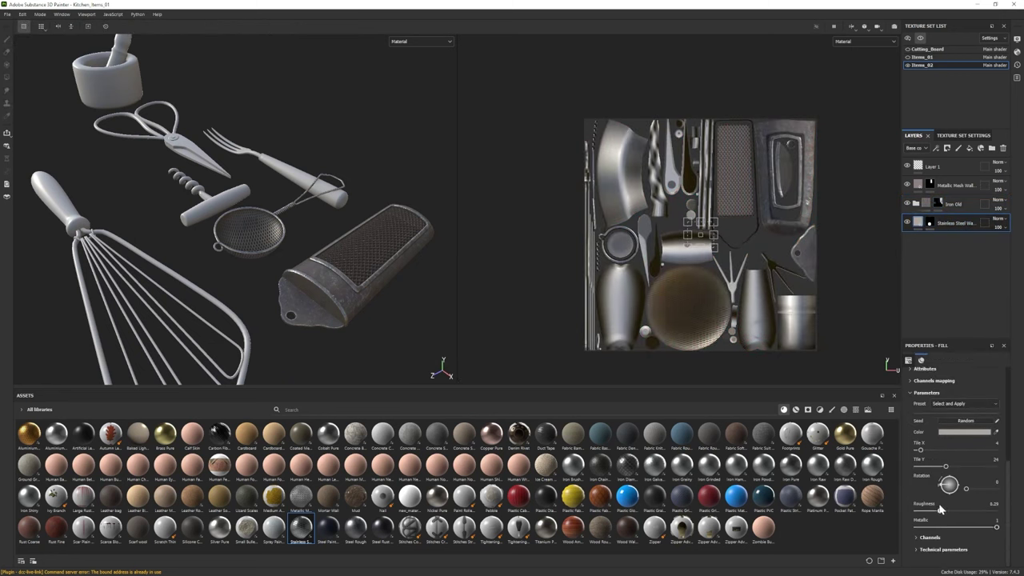
pyautogui.press('f')
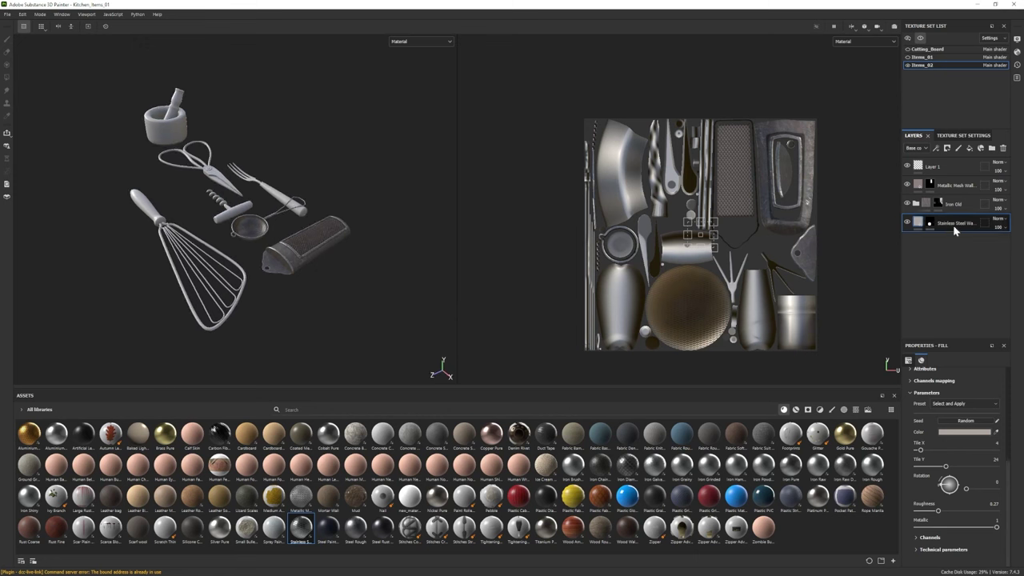
# - Add a fill layer with a dusty dirt grunge mask and a yellow base colour
pyautogui.click(970, 149)
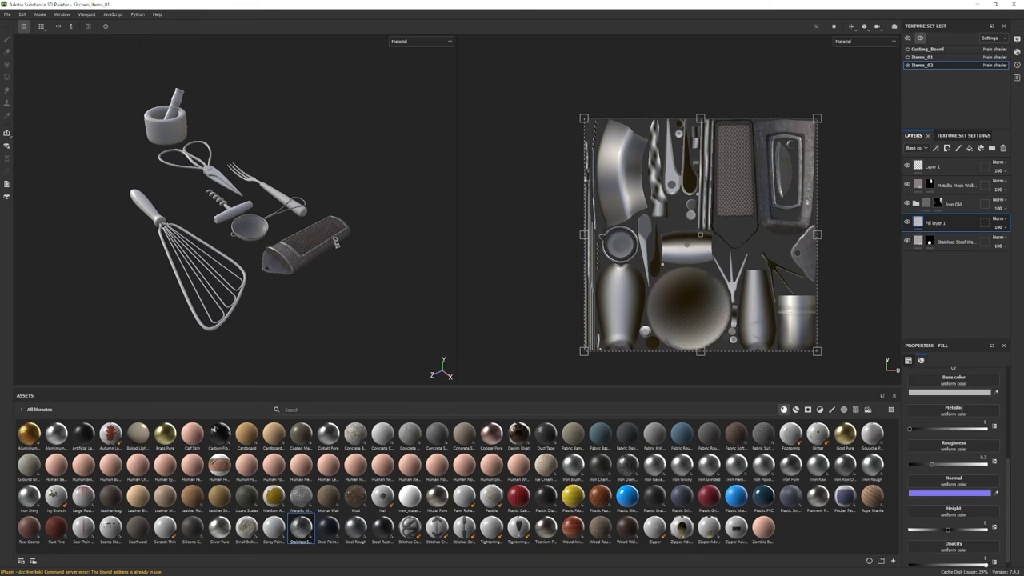
pyautogui.click(807, 410)
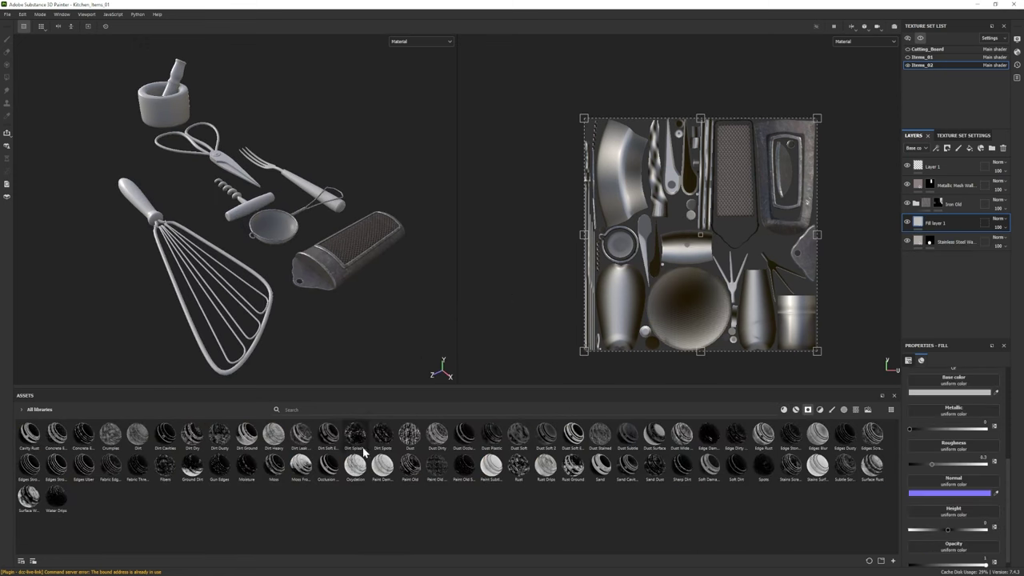
pyautogui.moveTo(1018, 203); pyautogui.dragTo(942, 229)
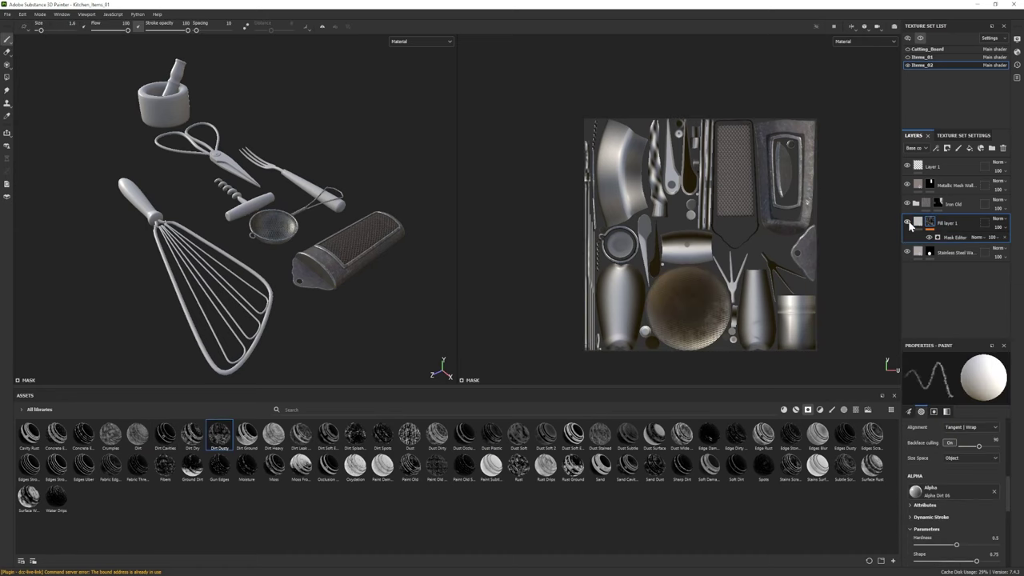
pyautogui.click(913, 223)
pyautogui.click(955, 392)
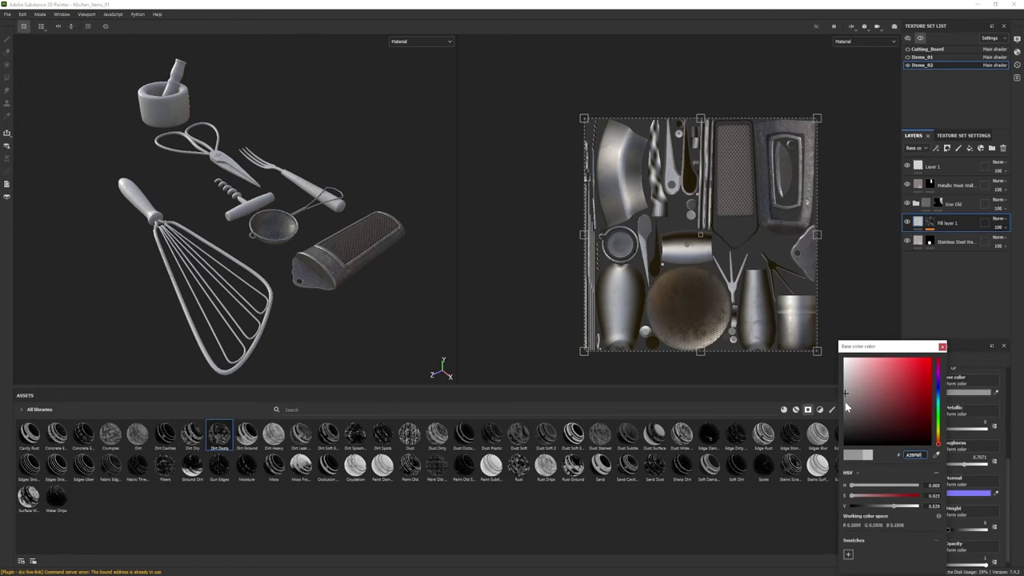
pyautogui.moveTo(941, 450); pyautogui.dragTo(939, 441)
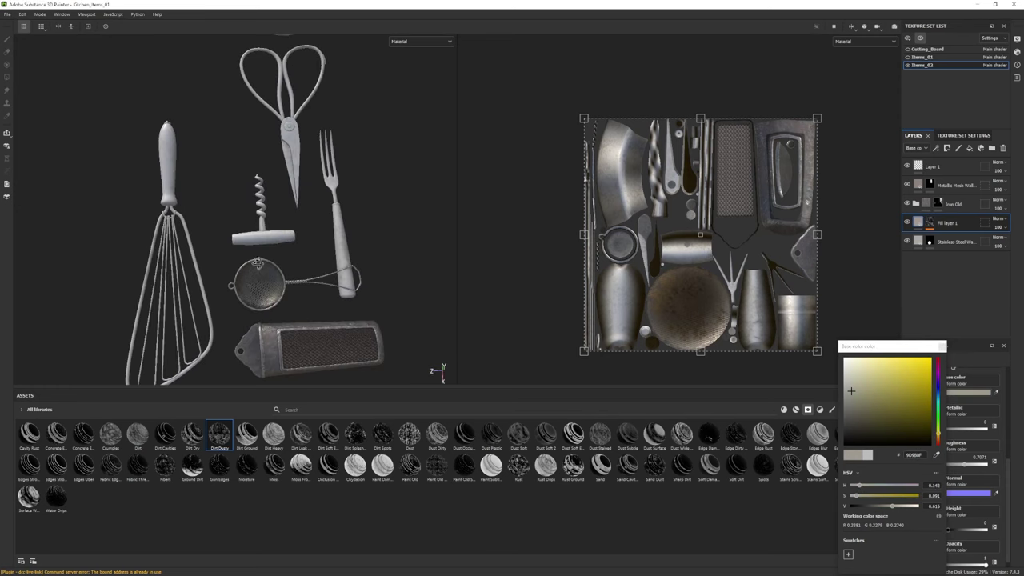
# - Group Fill layer 1 into a new Folder 1 with a black mask using Ctrl+G
pyautogui.click(929, 223)
pyautogui.click(7, 78)
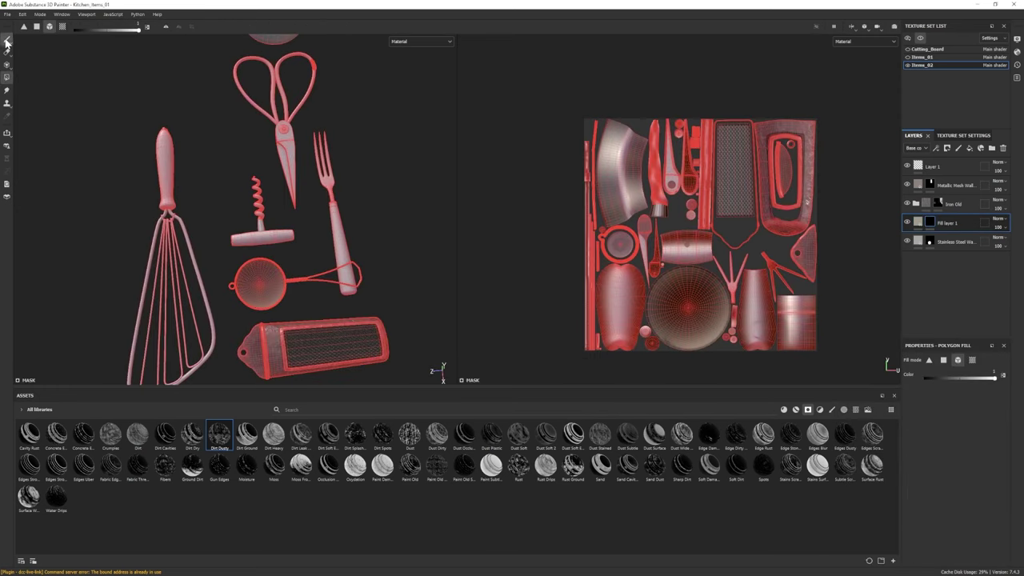
pyautogui.keyDown('alt'); pyautogui.moveTo(311, 160); pyautogui.dragTo(311, 207); pyautogui.keyUp('alt')
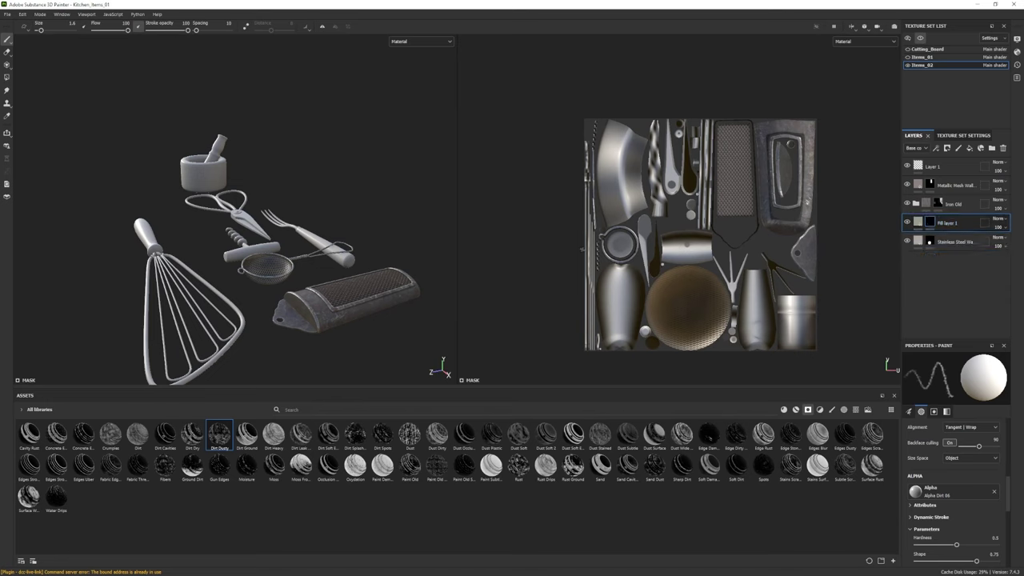
pyautogui.click(940, 228)
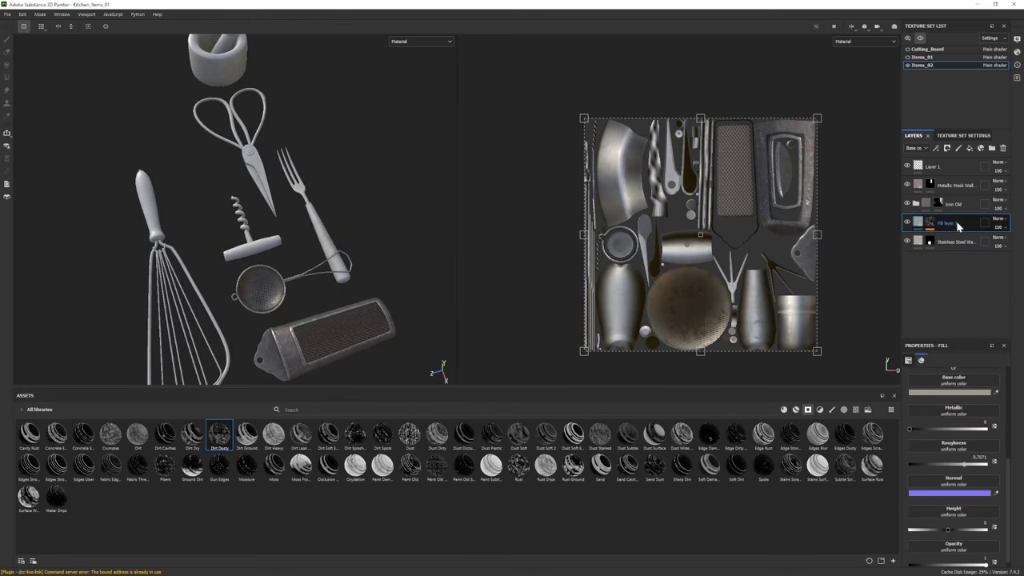
pyautogui.hotkey('ctrl', 'g')
pyautogui.rightClick(956, 223)
pyautogui.click(953, 248)
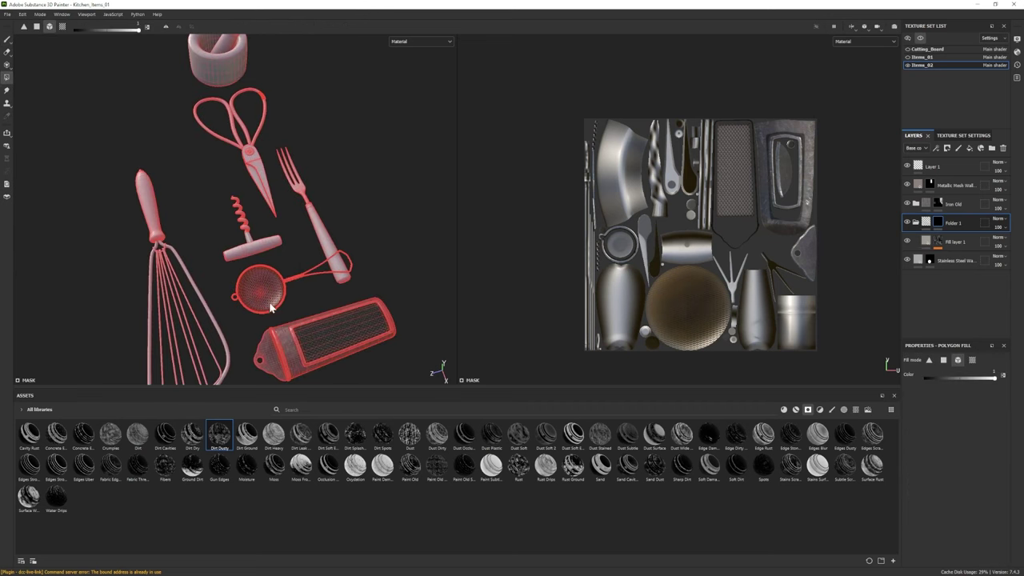
pyautogui.keyDown('alt'); pyautogui.moveTo(271, 307); pyautogui.dragTo(447, 332); pyautogui.keyUp('alt')
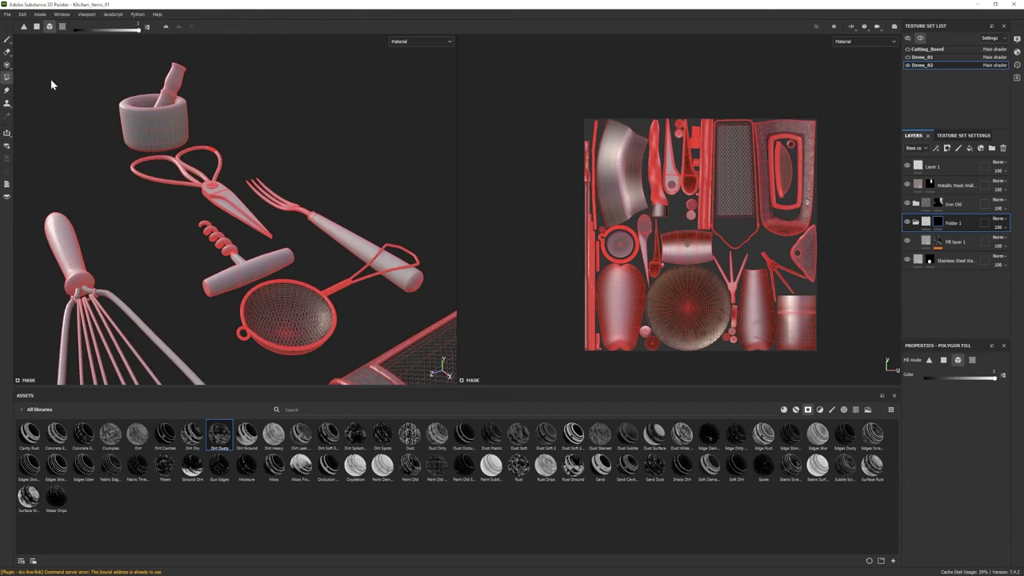
pyautogui.press('1')
pyautogui.press('f')
# - Review Fill layer 1's channels at metallic 0.44 and roughness 0.99, then collapse Folder 1
pyautogui.click(916, 223)
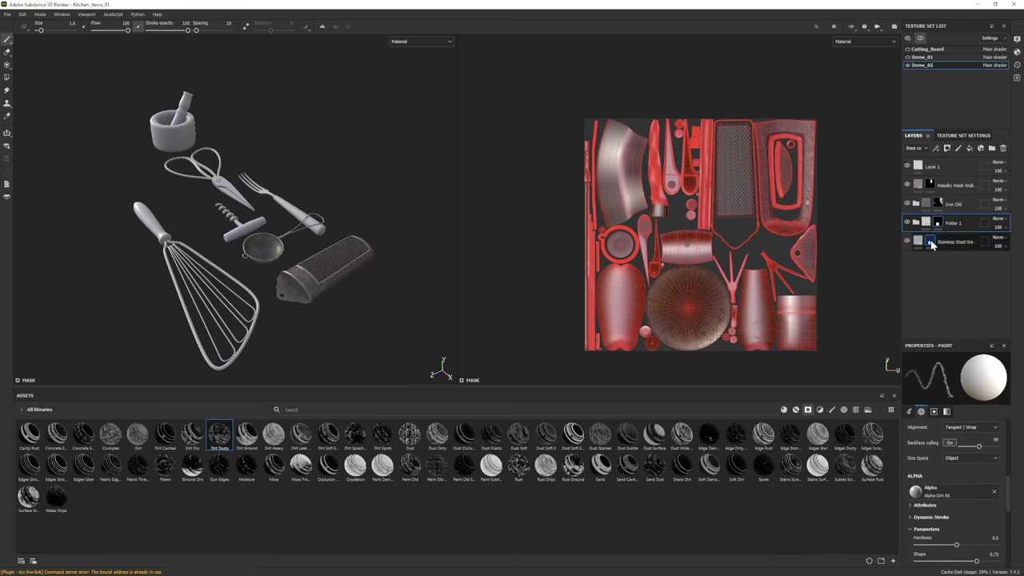
pyautogui.click(932, 245)
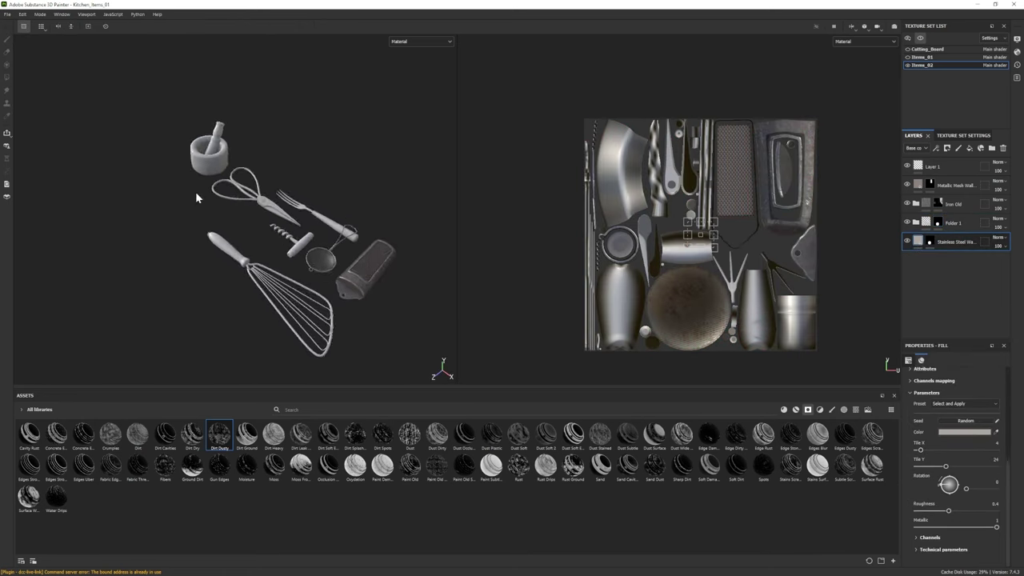
pyautogui.click(916, 223)
pyautogui.click(910, 244)
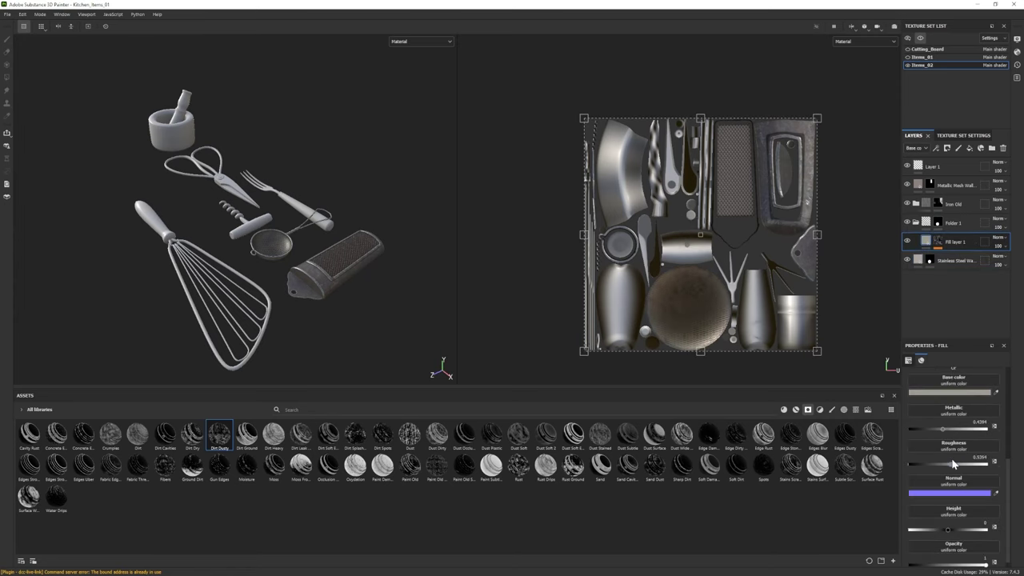
pyautogui.scroll(-3, 197, 229)
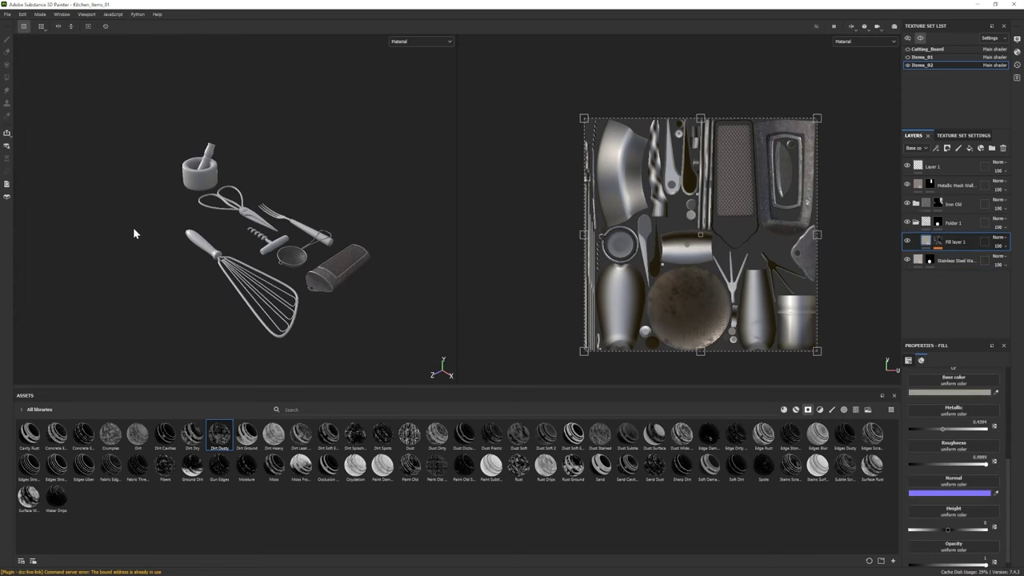
pyautogui.click(917, 223)
pyautogui.scroll(3, 359, 304)
pyautogui.click(796, 410)
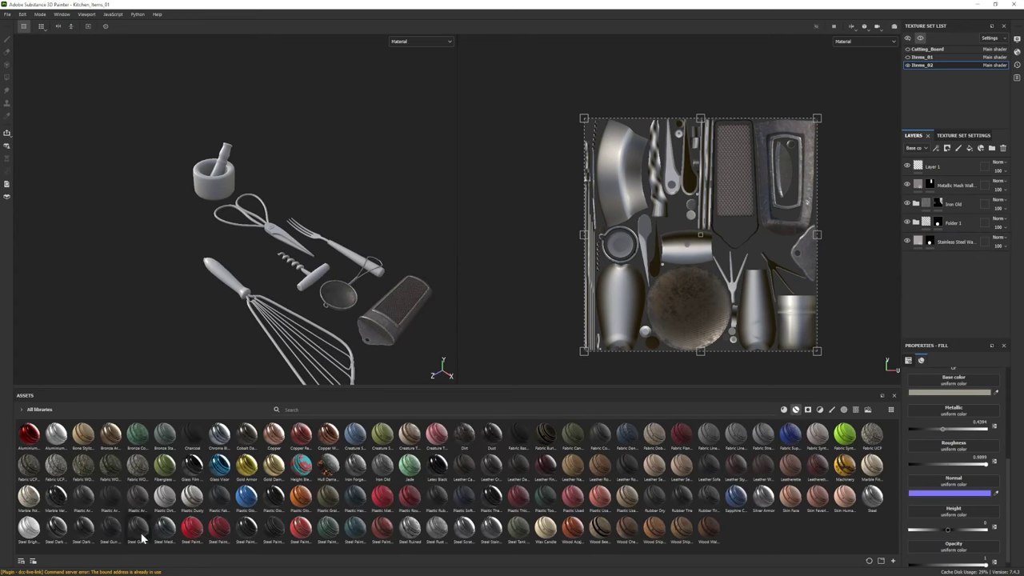
# - Add the Steel Gun Matte material, hide its Scratches layer, and inspect the Metal layer
pyautogui.moveTo(962, 292); pyautogui.dragTo(953, 268)
pyautogui.scroll(5, 208, 277)
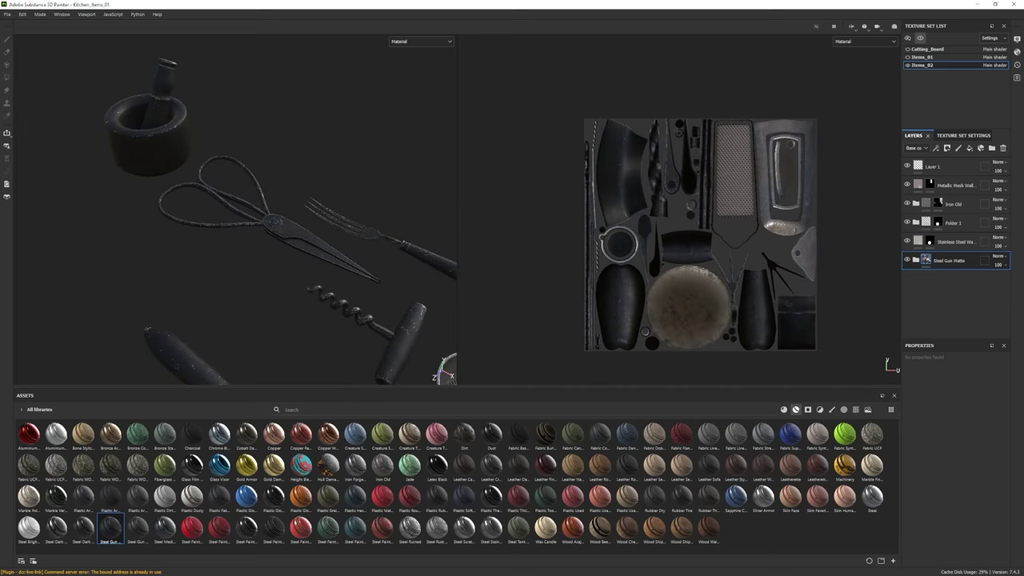
pyautogui.click(916, 260)
pyautogui.scroll(-1, 949, 280)
pyautogui.click(906, 283)
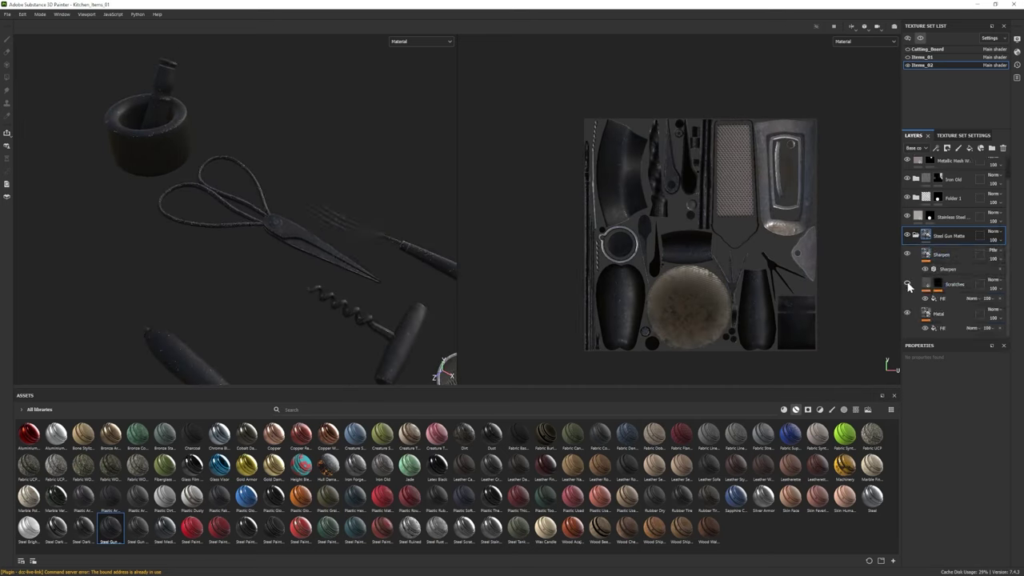
pyautogui.click(942, 327)
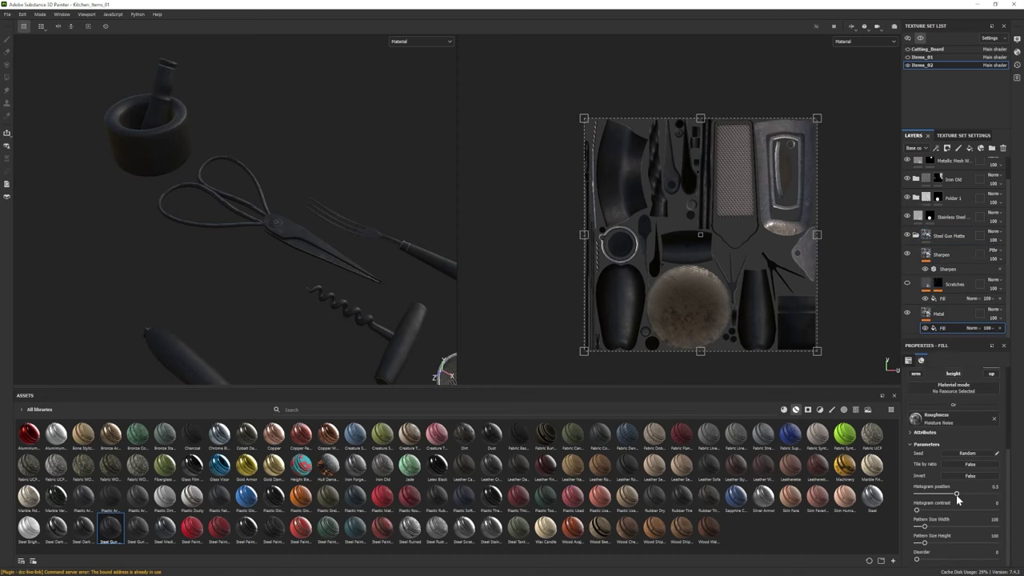
pyautogui.click(945, 315)
pyautogui.scroll(-5, 937, 492)
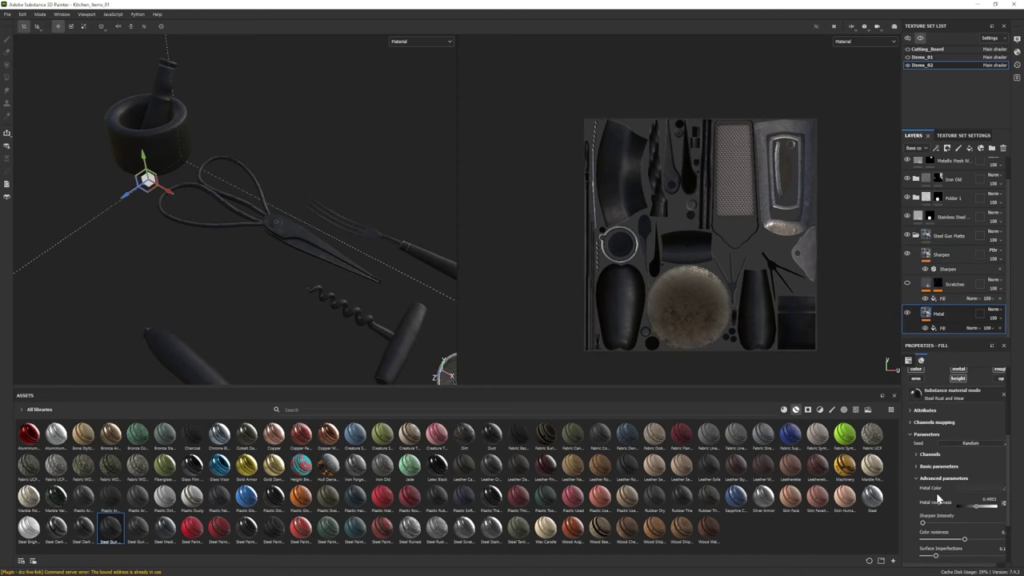
pyautogui.scroll(-1, 940, 496)
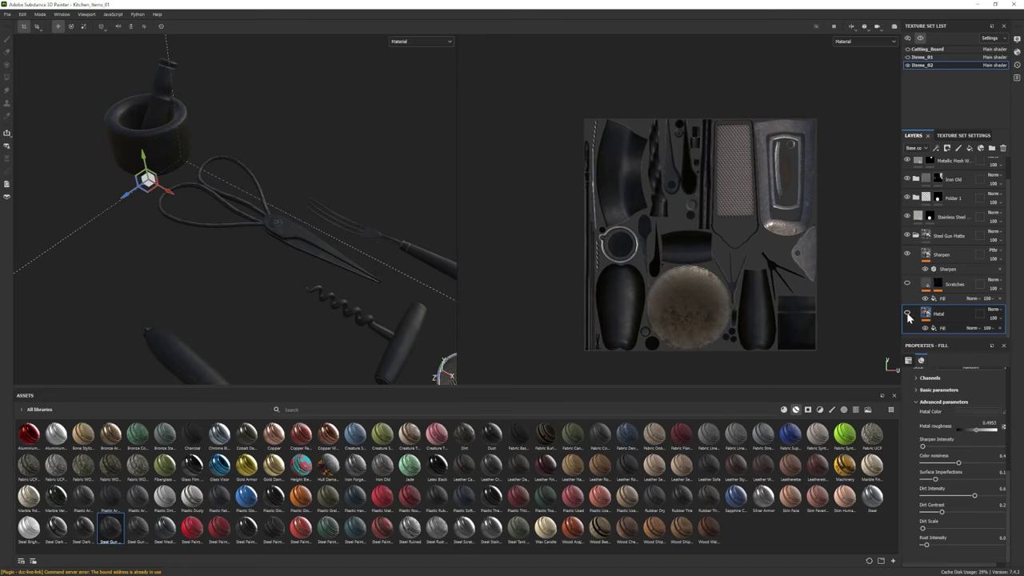
# - Set the Steel Gun Matte mask to polygon fill on the scissors and rename the folder Scissors
pyautogui.keyDown('alt'); pyautogui.moveTo(336, 288); pyautogui.dragTo(184, 200); pyautogui.keyUp('alt')
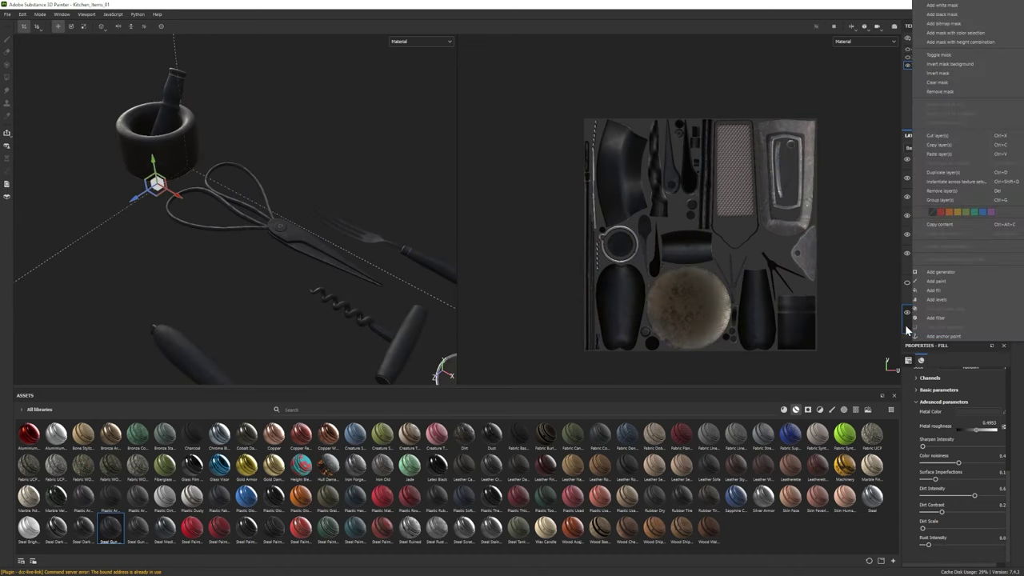
pyautogui.keyDown('alt'); pyautogui.click(938, 235); pyautogui.keyUp('alt')
pyautogui.click(7, 76)
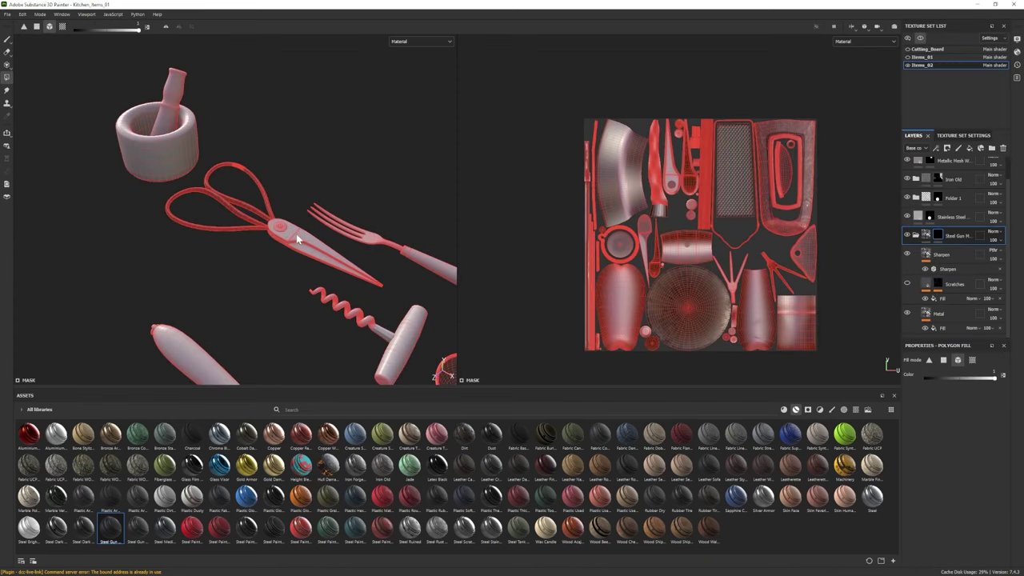
pyautogui.keyDown('alt'); pyautogui.moveTo(296, 234); pyautogui.dragTo(240, 192); pyautogui.keyUp('alt')
pyautogui.doubleClick(917, 236)
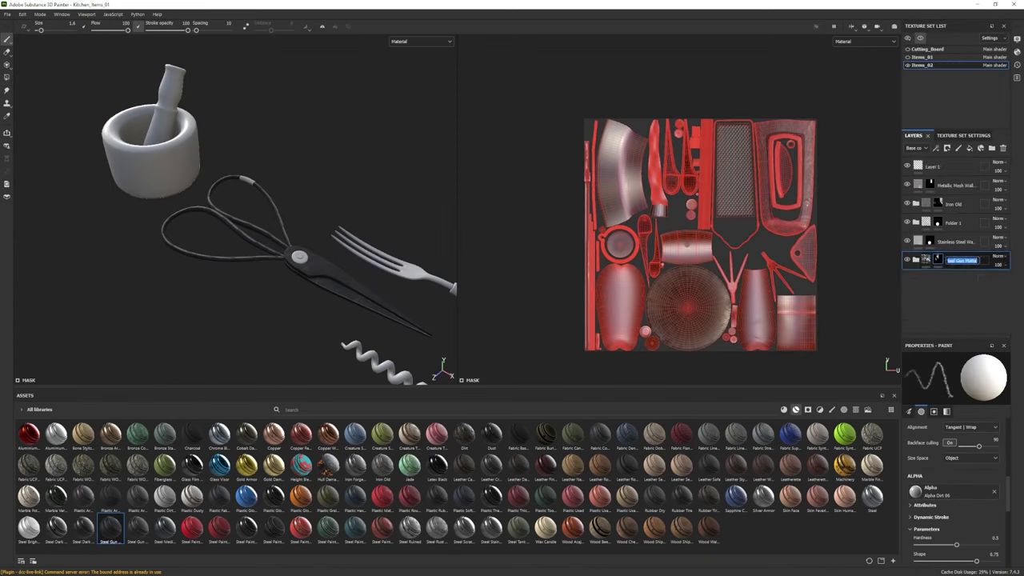
pyautogui.press('Return')
pyautogui.press('f')
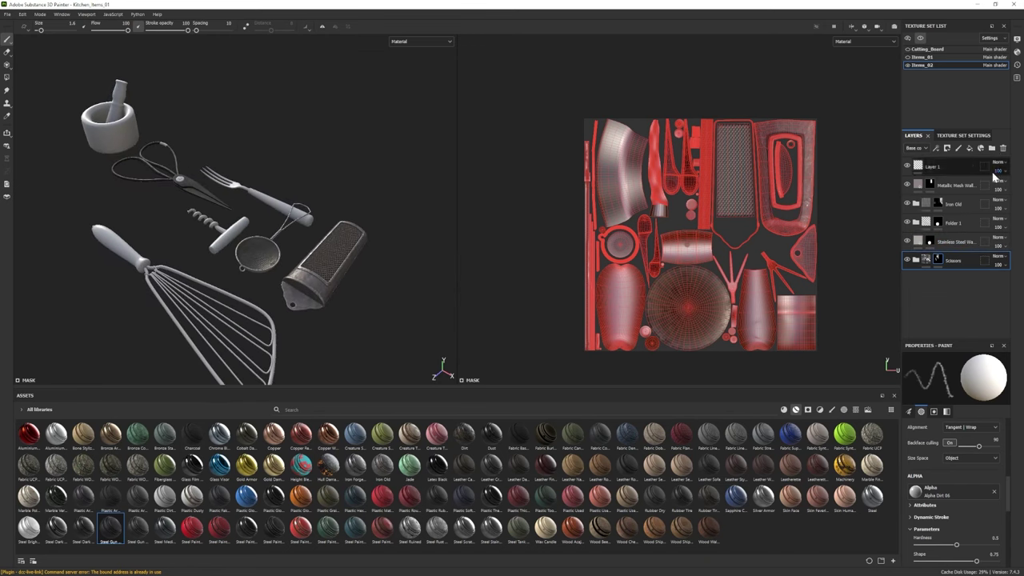
pyautogui.click(956, 185)
# - Group the Metallic Mesh Wall and Iron Old layers into a folder named Grater
pyautogui.hotkey('ctrl', 'g')
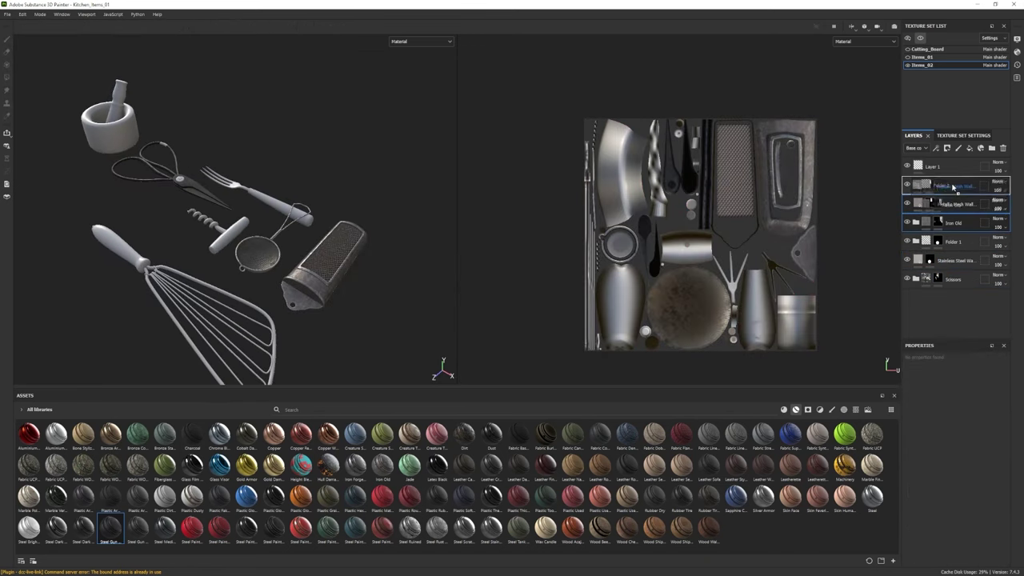
pyautogui.write('Grater')
pyautogui.press('Return')
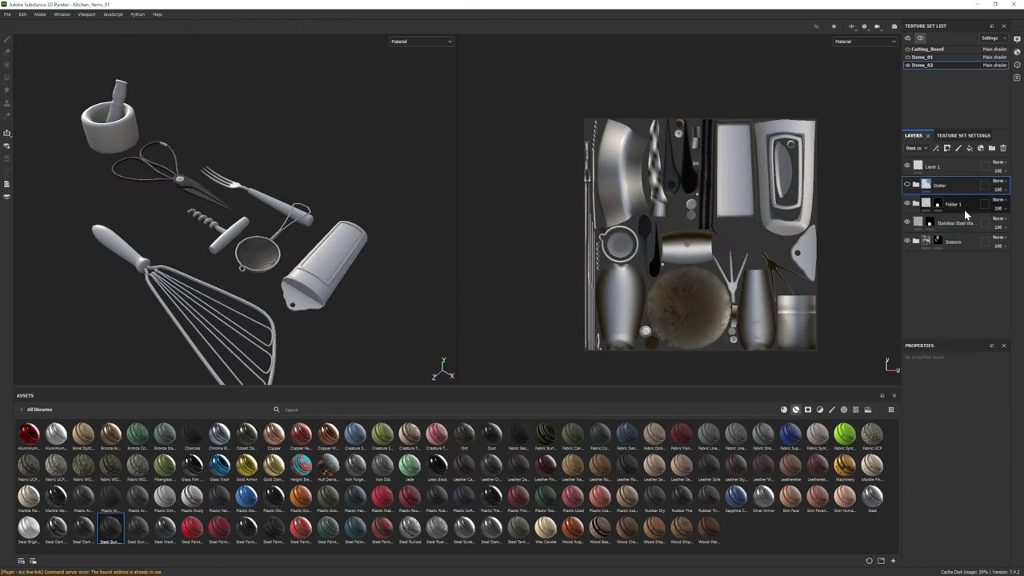
# - Group Folder 1 with Stainless Steel into a Mesh folder and show all texture sets
pyautogui.click(953, 222)
pyautogui.moveTo(952, 223); pyautogui.dragTo(943, 204)
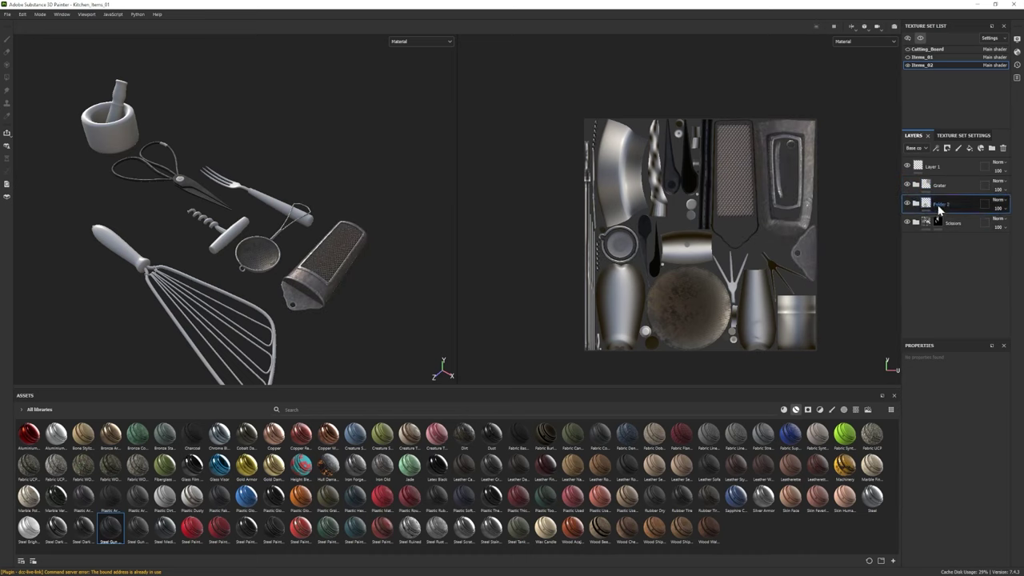
pyautogui.scroll(2, 346, 335)
pyautogui.scroll(-1, 346, 334)
pyautogui.doubleClick(943, 204)
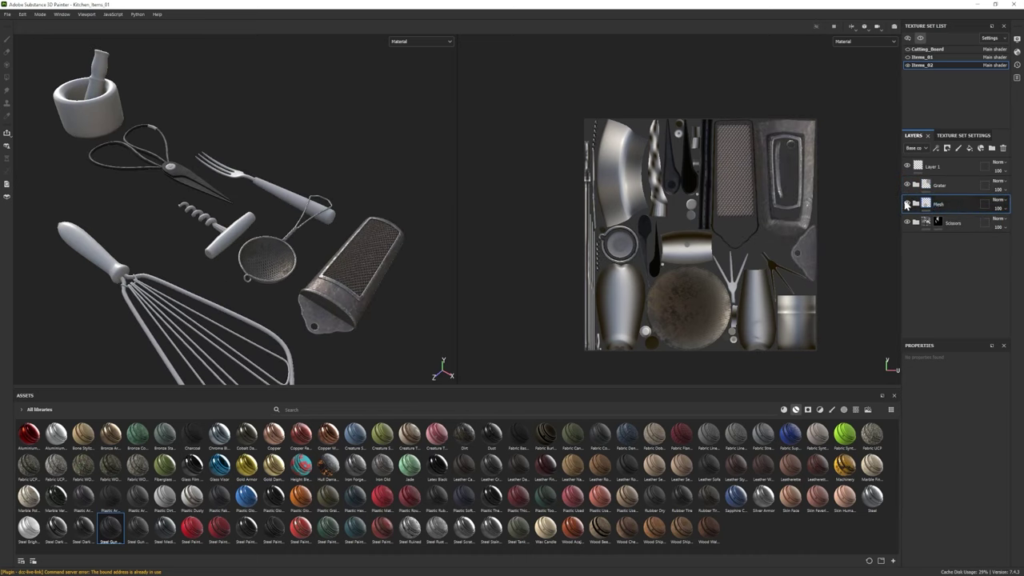
pyautogui.click(921, 38)
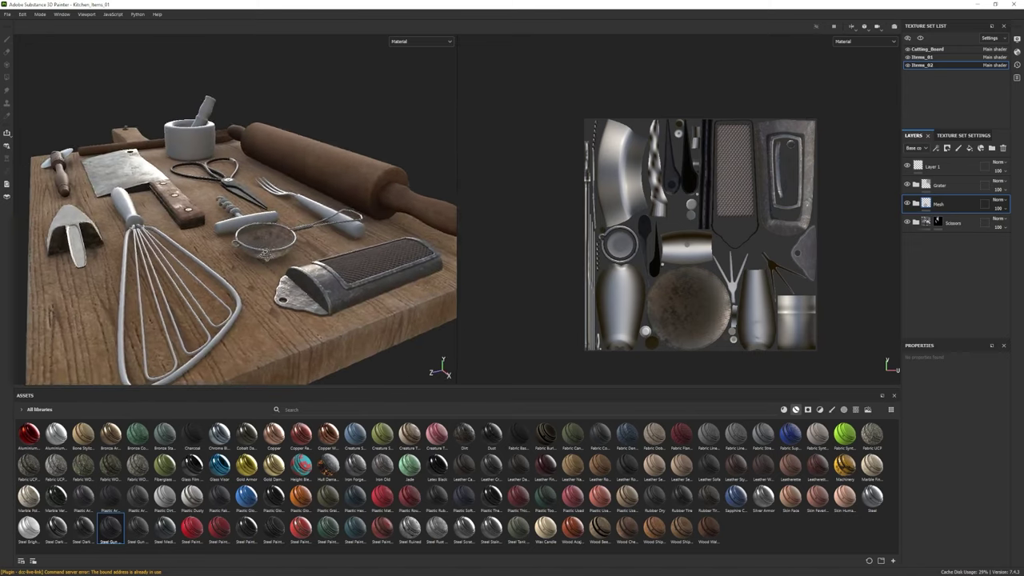
# - Darken the Stainless Steel fill inside Mesh to a darker grey
pyautogui.click(907, 243)
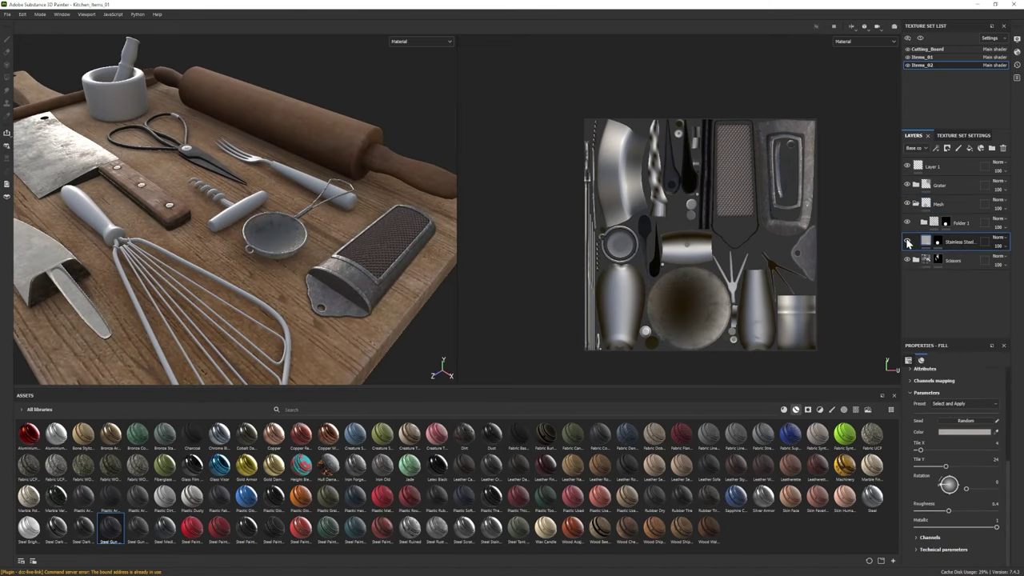
pyautogui.click(964, 432)
pyautogui.click(842, 397)
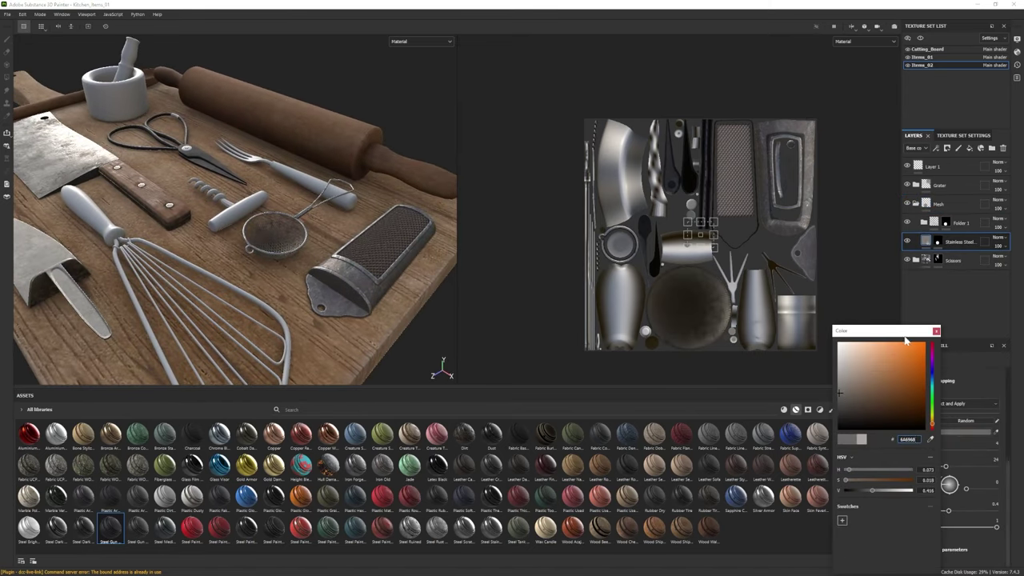
pyautogui.scroll(2, 928, 549)
pyautogui.click(938, 241)
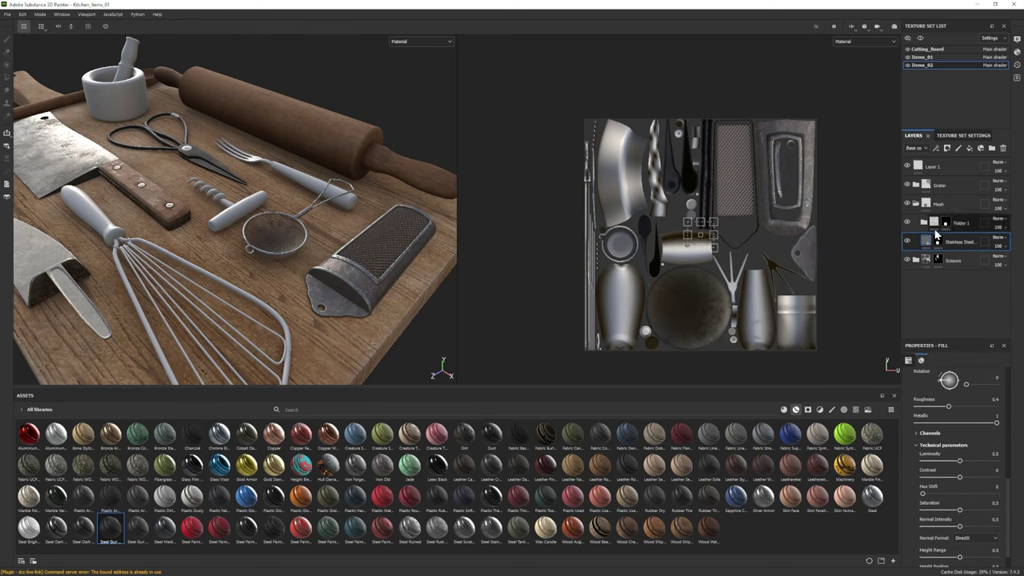
pyautogui.click(926, 240)
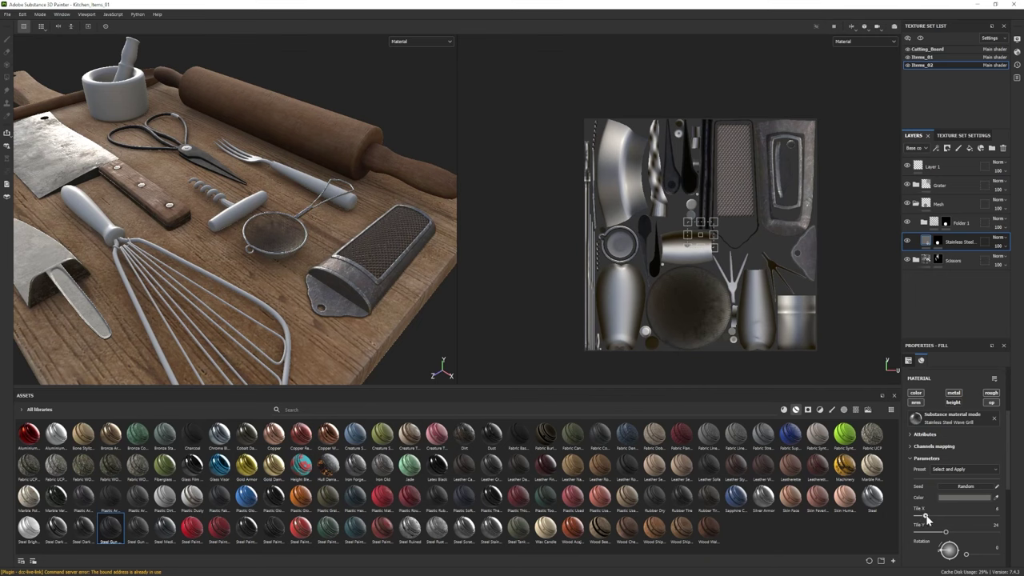
pyautogui.scroll(-3, 957, 530)
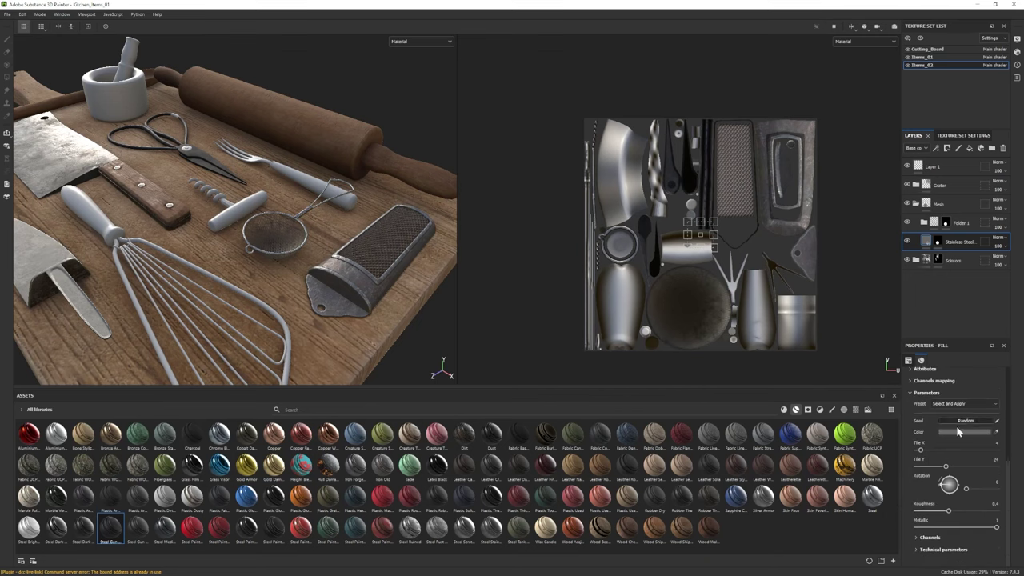
pyautogui.scroll(6, 959, 432)
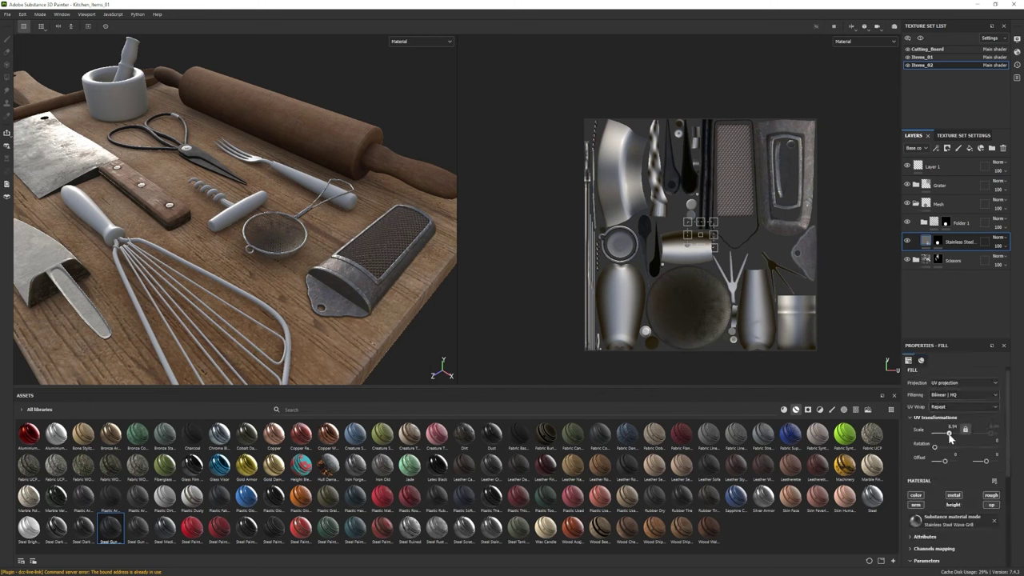
pyautogui.scroll(-6, 940, 466)
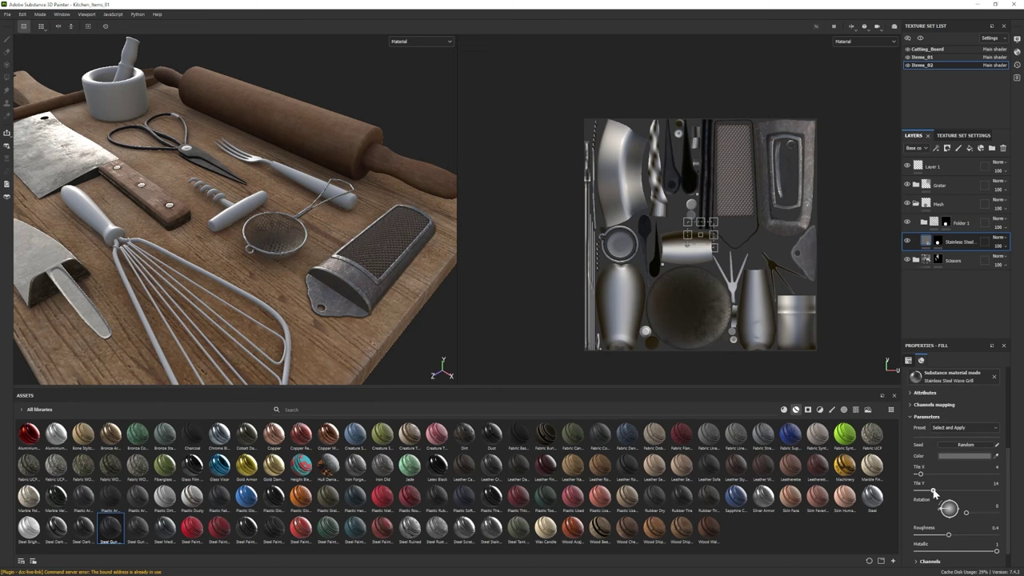
# - Increase the steel's vertical tiling, set roughness 0.42 and height range 0.96
pyautogui.moveTo(937, 491)
pyautogui.mouseDown()
pyautogui.moveTo(967, 490)
pyautogui.moveTo(947, 491)
pyautogui.mouseUp()
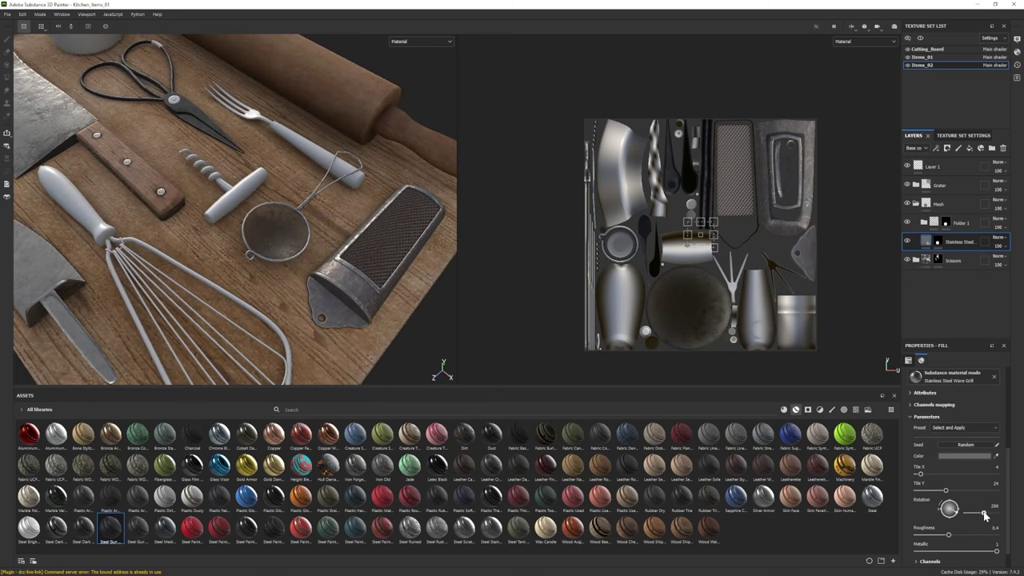
pyautogui.click(964, 455)
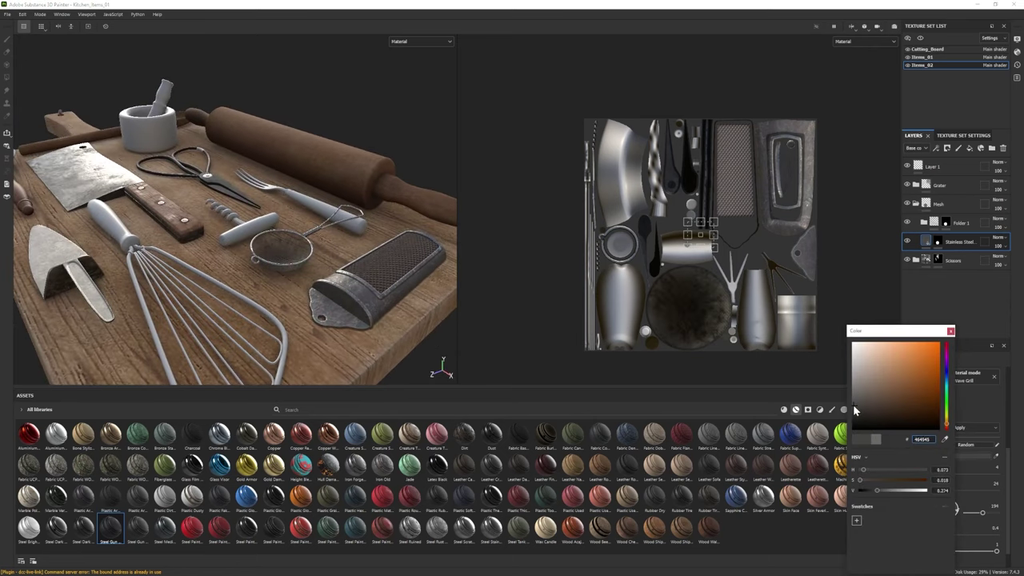
pyautogui.click(940, 313)
pyautogui.keyDown('alt'); pyautogui.moveTo(384, 304); pyautogui.dragTo(240, 256, button='right'); pyautogui.keyUp('alt')
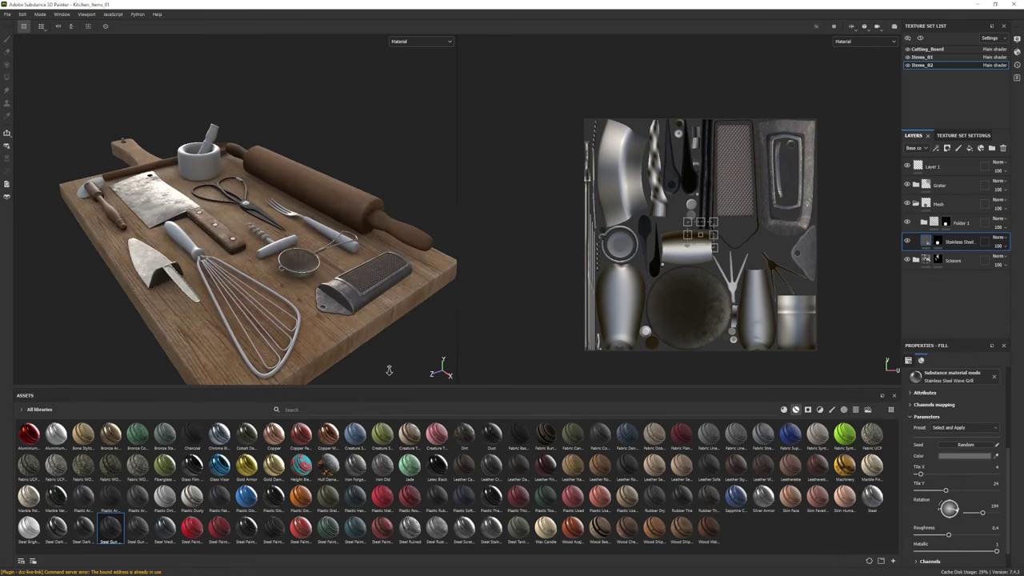
pyautogui.scroll(-1, 973, 515)
pyautogui.click(959, 511)
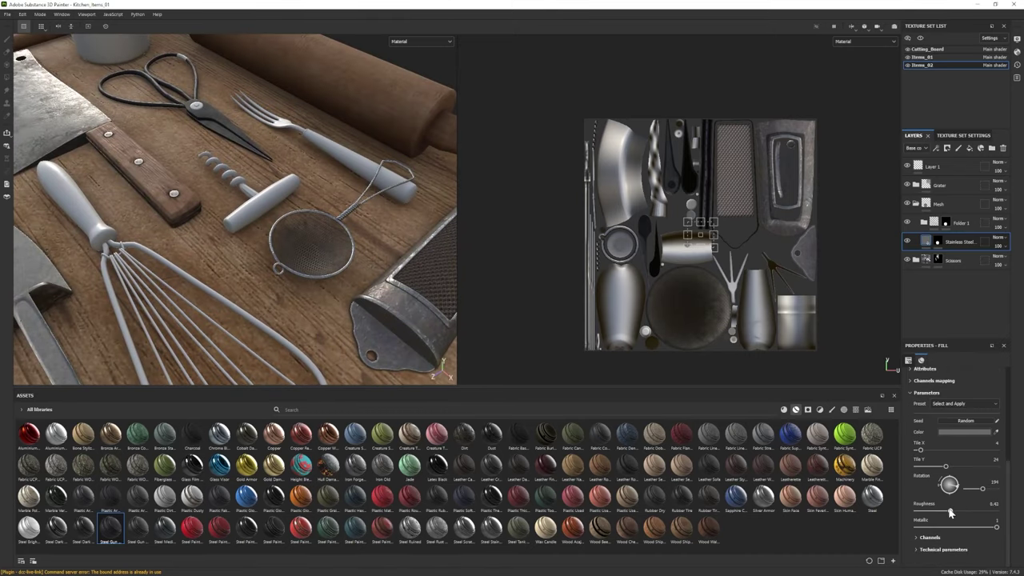
pyautogui.click(938, 550)
pyautogui.scroll(-3, 966, 500)
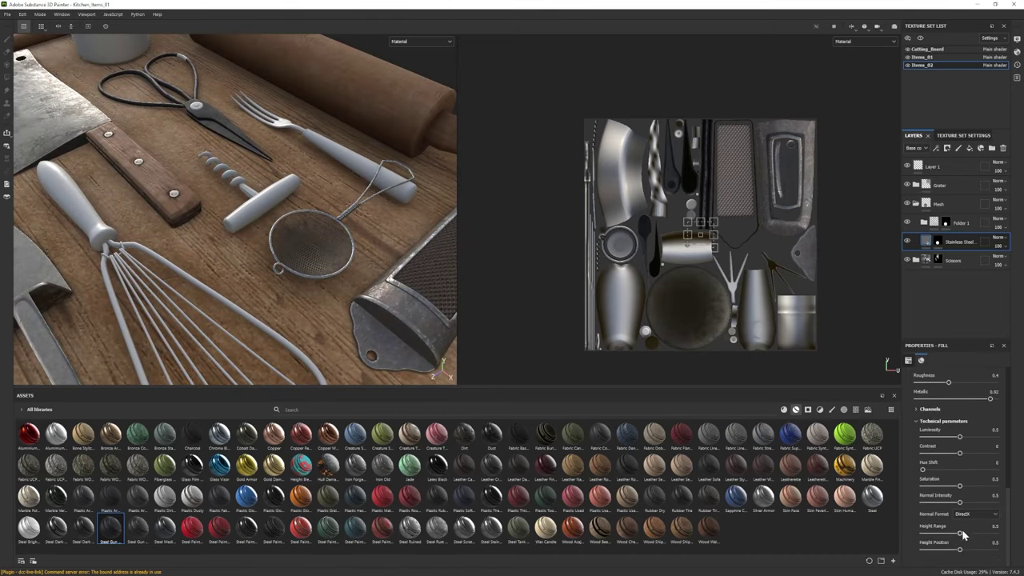
pyautogui.press('f')
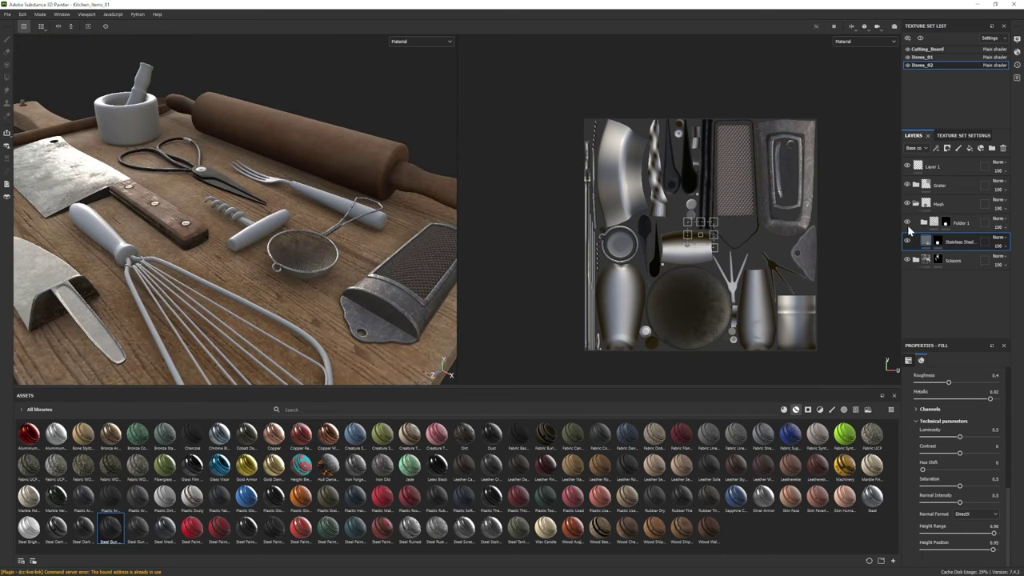
pyautogui.press('f')
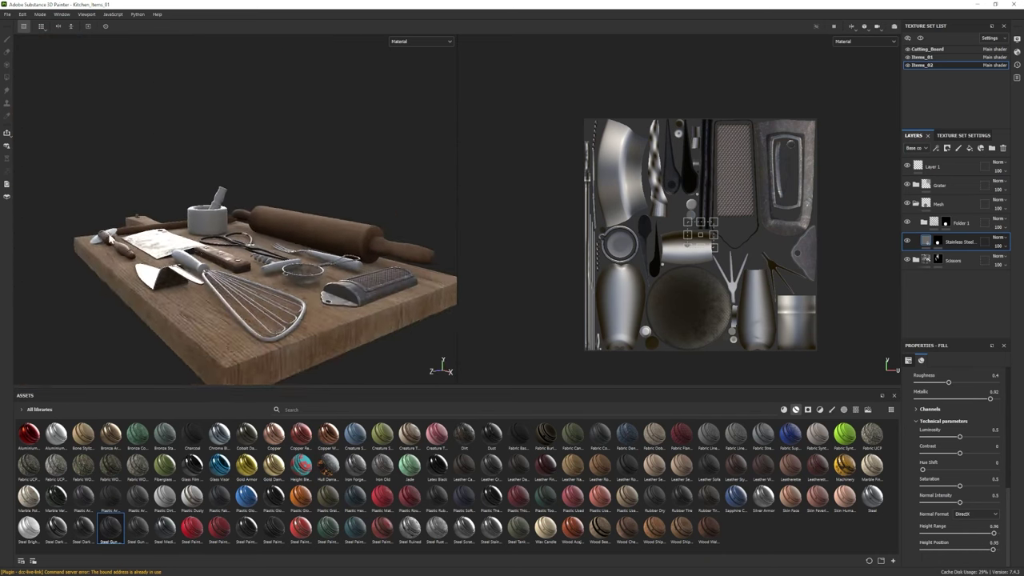
pyautogui.press('f')
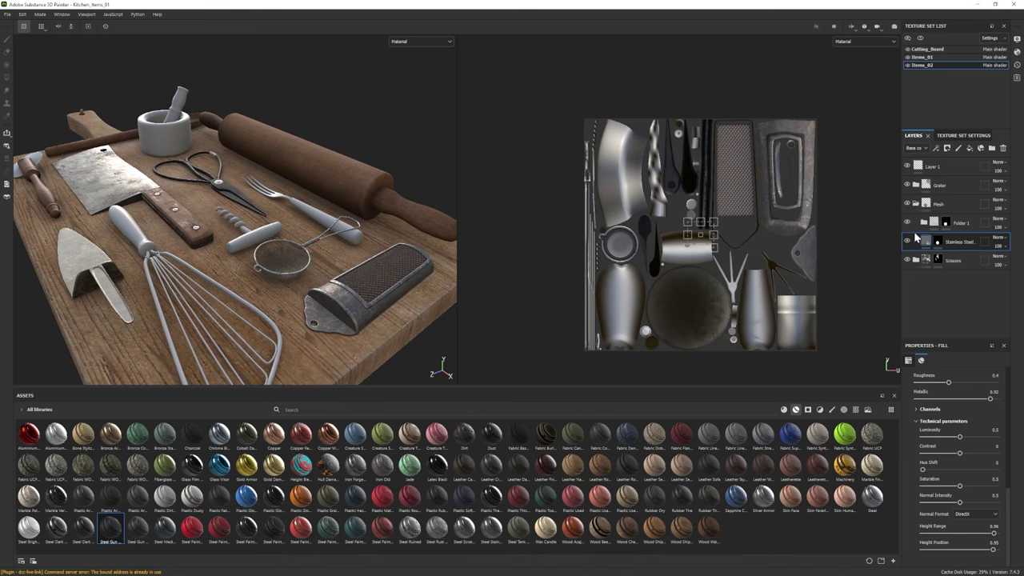
pyautogui.click(916, 204)
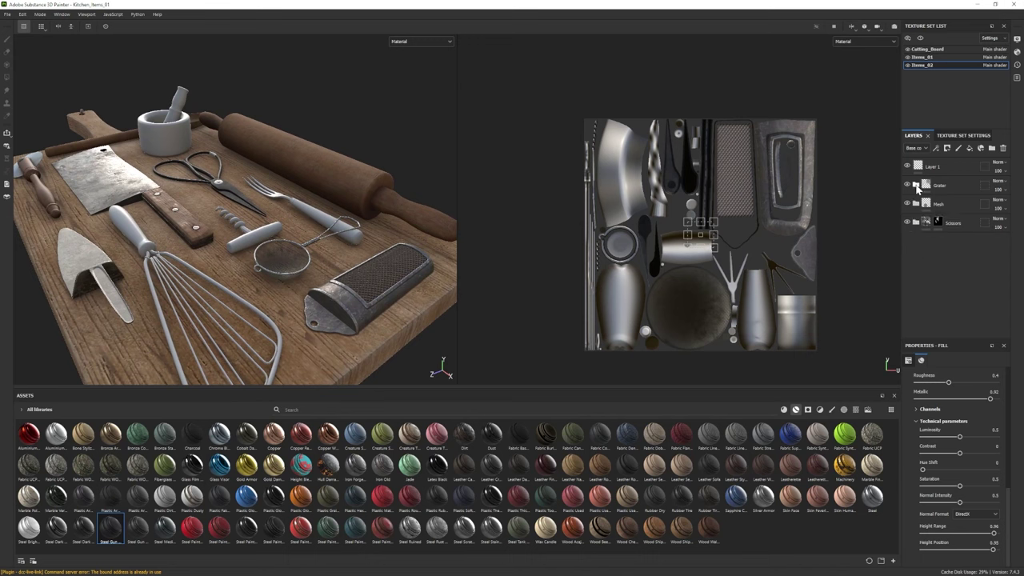
pyautogui.click(916, 185)
# - Add the Iron Forged material as a new layer and give Iron Forged Old a black mask
pyautogui.click(946, 222)
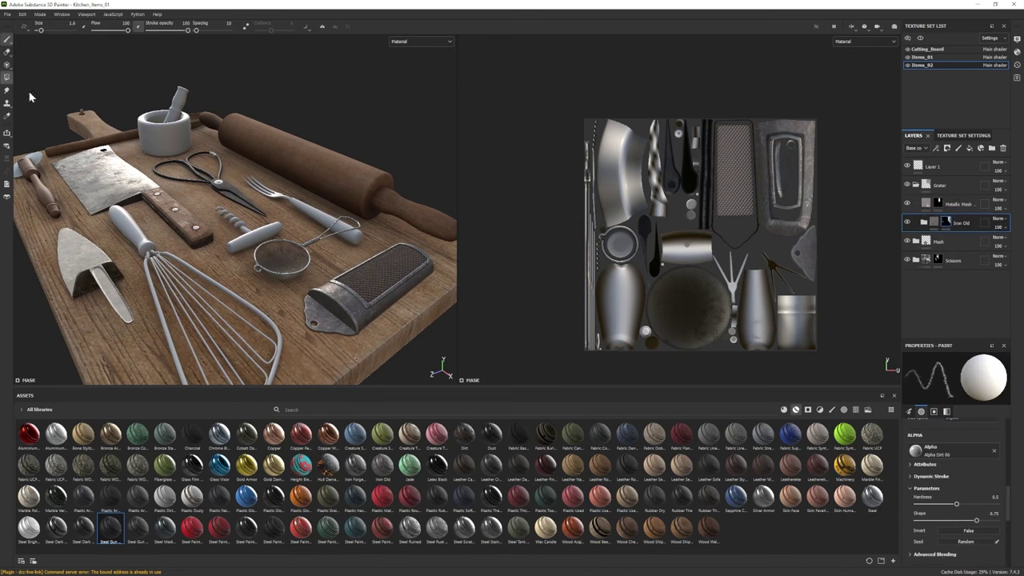
pyautogui.press('4')
pyautogui.click(6, 40)
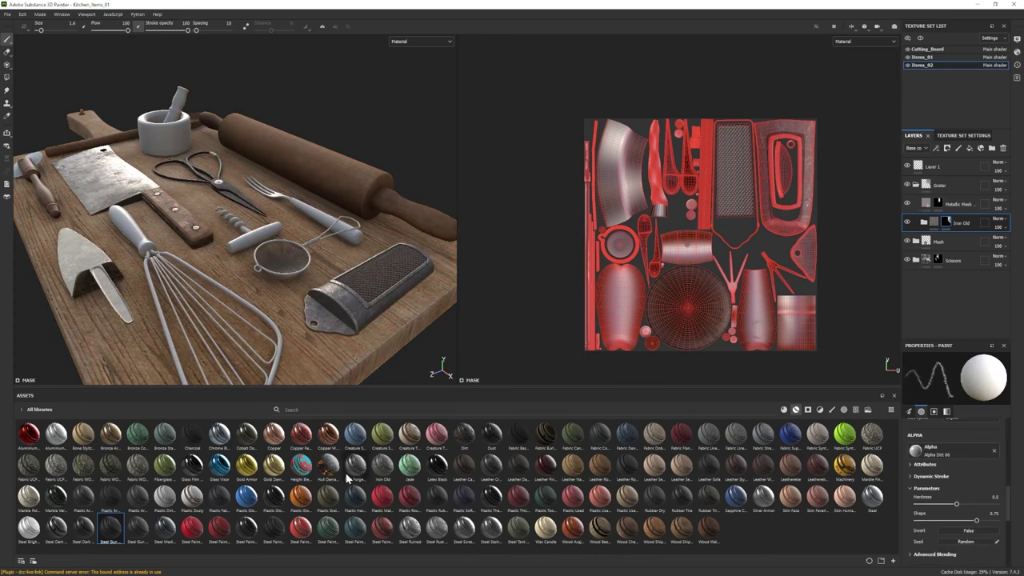
pyautogui.moveTo(348, 478); pyautogui.dragTo(931, 280)
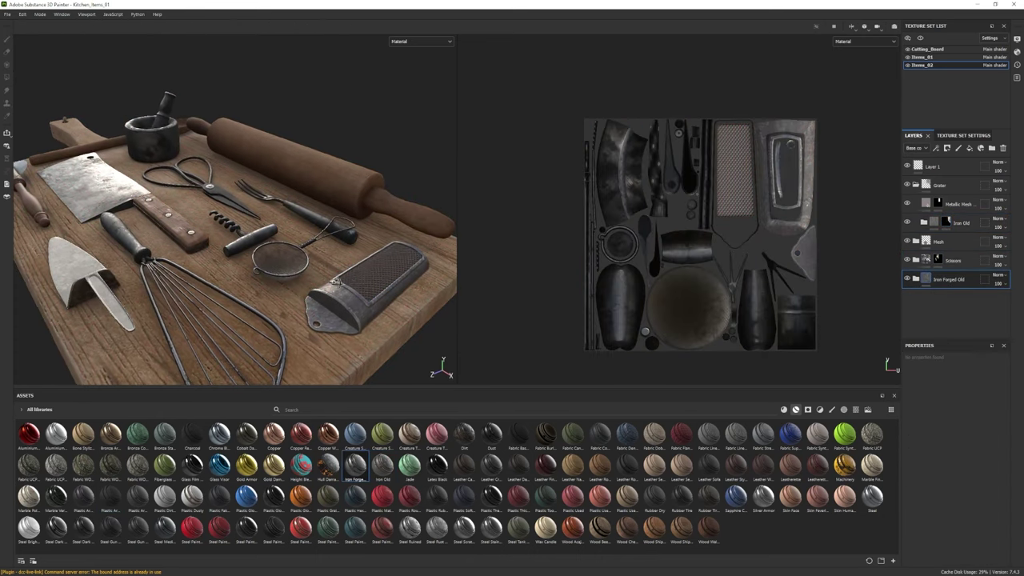
pyautogui.rightClick(946, 278)
pyautogui.click(948, 20)
pyautogui.press('4')
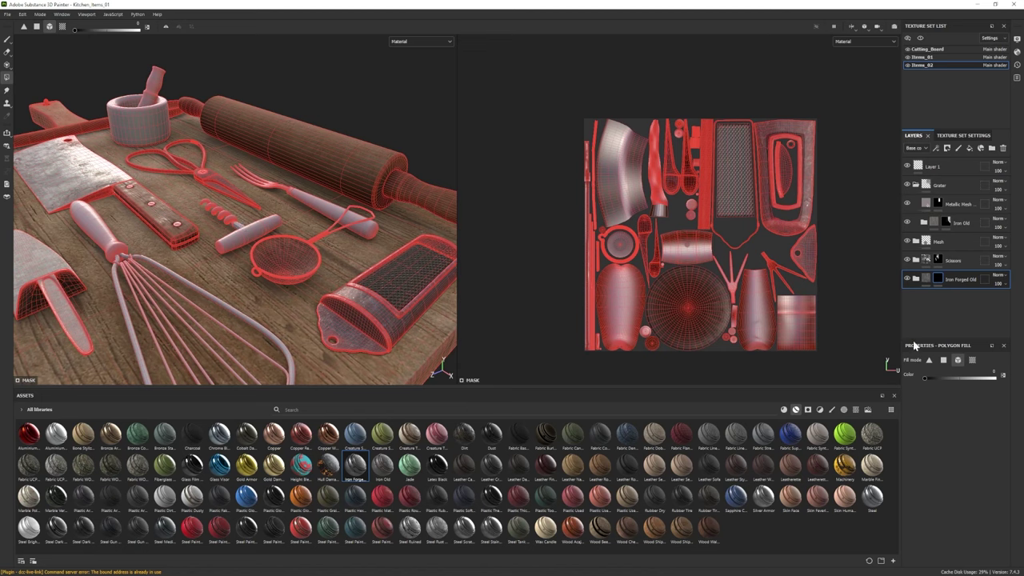
pyautogui.keyDown('alt'); pyautogui.moveTo(240, 240); pyautogui.dragTo(275, 251); pyautogui.keyUp('alt')
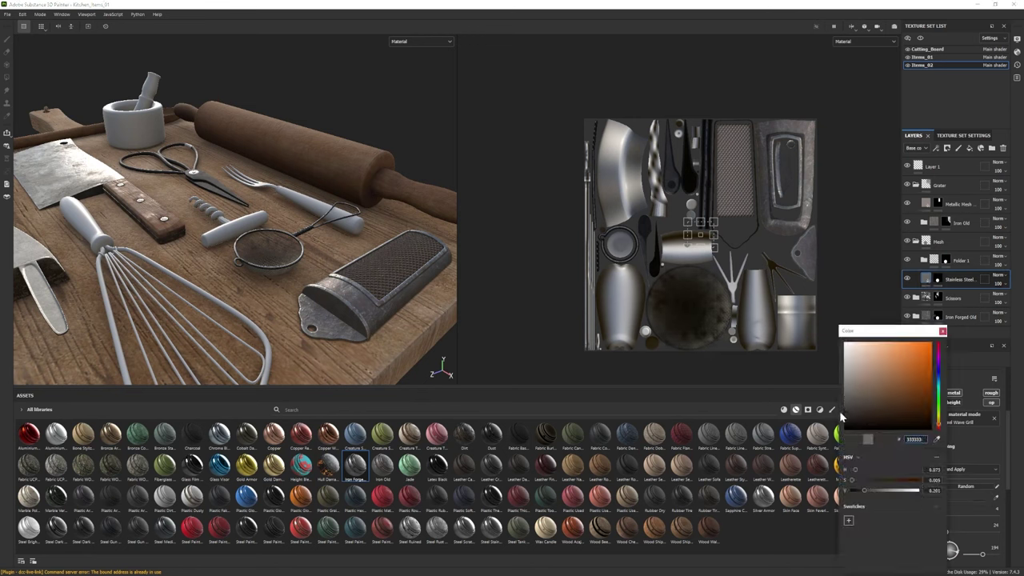
# - Add a new fill layer above Stainless Steel and open its base colour
pyautogui.click(969, 148)
pyautogui.click(972, 458)
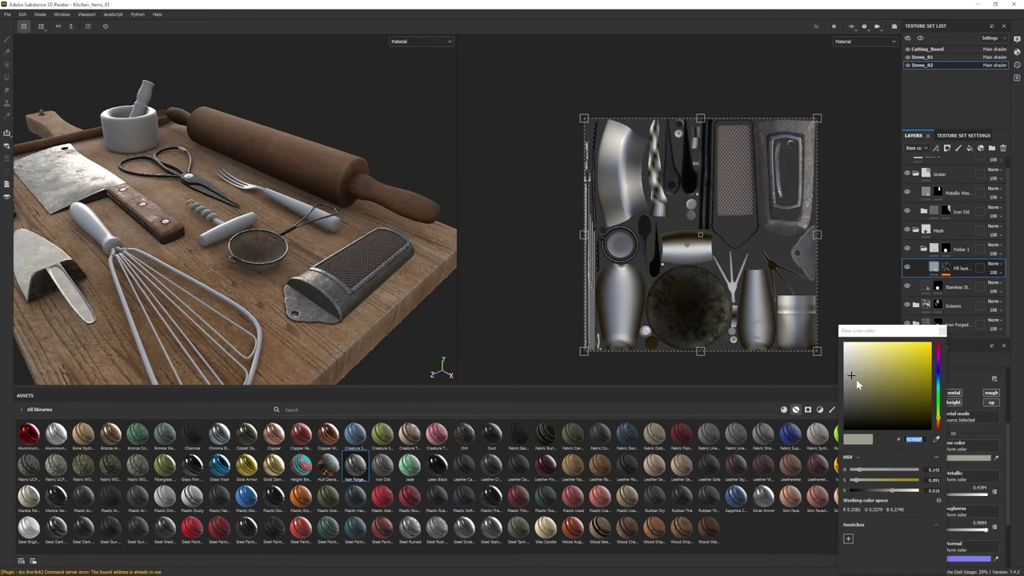
pyautogui.keyDown('alt'); pyautogui.moveTo(159, 161); pyautogui.dragTo(256, 152); pyautogui.keyUp('alt')
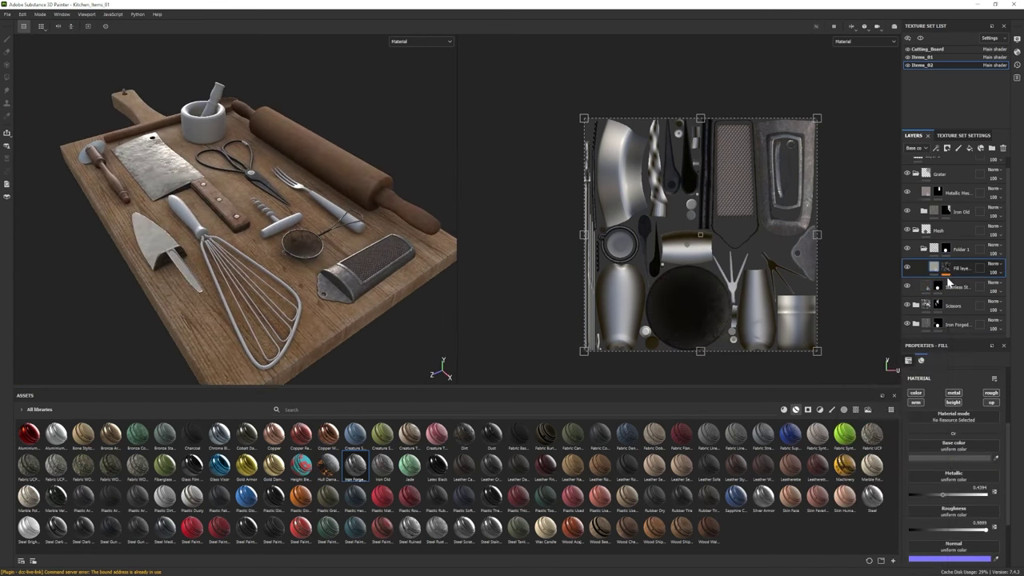
pyautogui.keyDown('alt'); pyautogui.moveTo(293, 241); pyautogui.dragTo(344, 236); pyautogui.keyUp('alt')
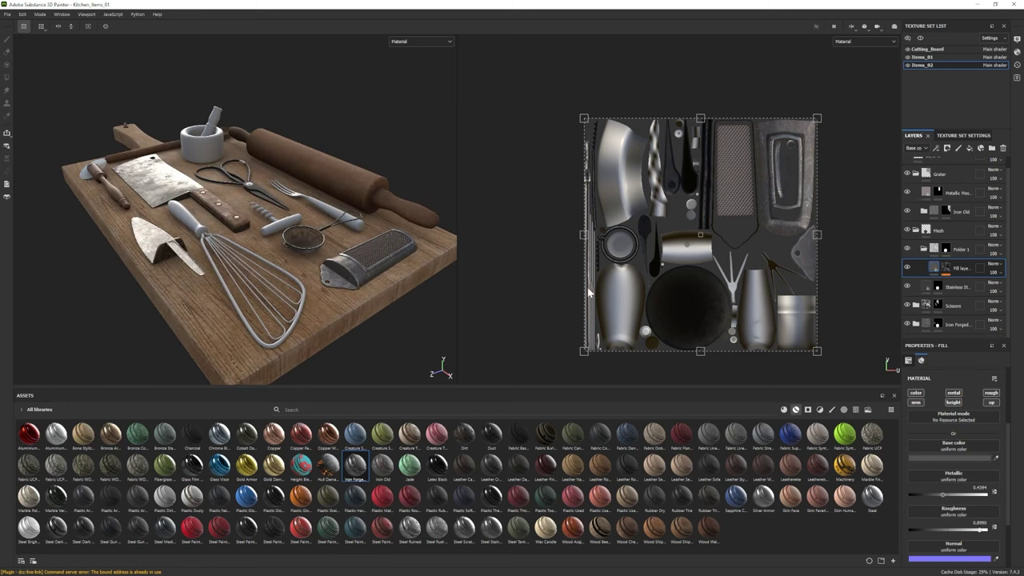
# - Give the fill layer a generator mask and lower its Global Blur to 5.13
pyautogui.click(945, 268)
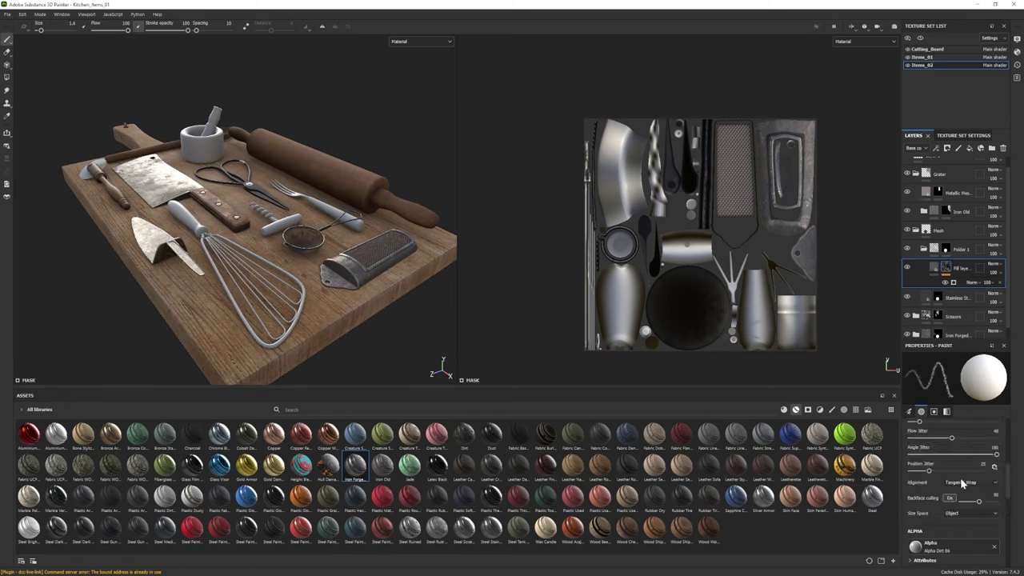
pyautogui.click(953, 282)
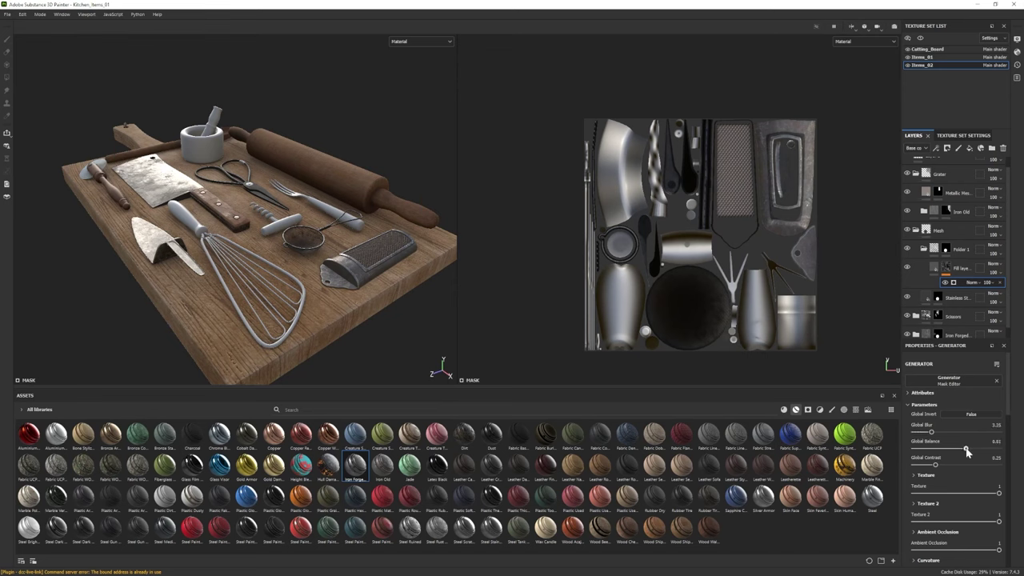
pyautogui.moveTo(945, 433); pyautogui.dragTo(941, 433)
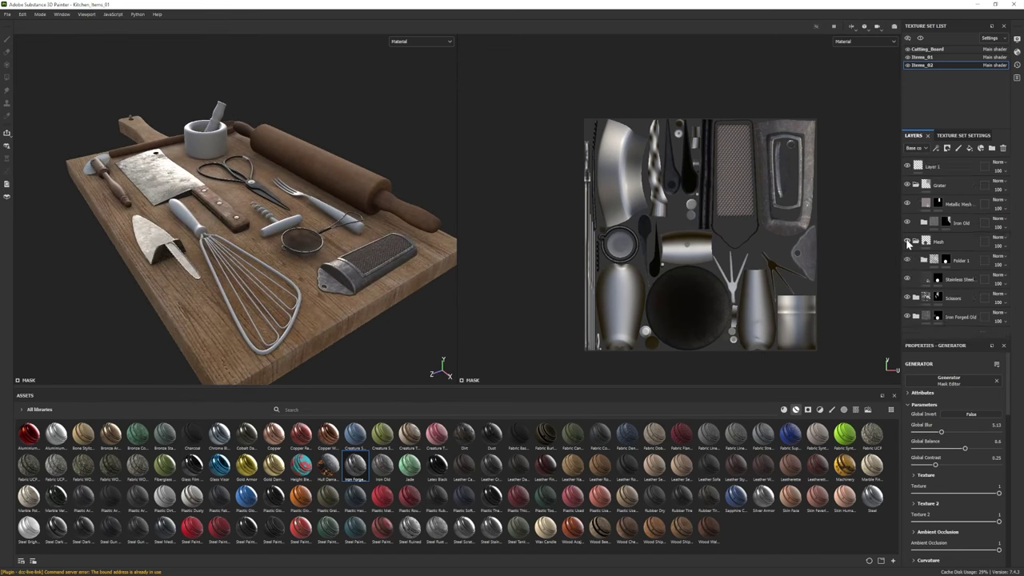
pyautogui.keyDown('alt'); pyautogui.moveTo(240, 240); pyautogui.dragTo(140, 232); pyautogui.keyUp('alt')
pyautogui.scroll(5, 417, 310)
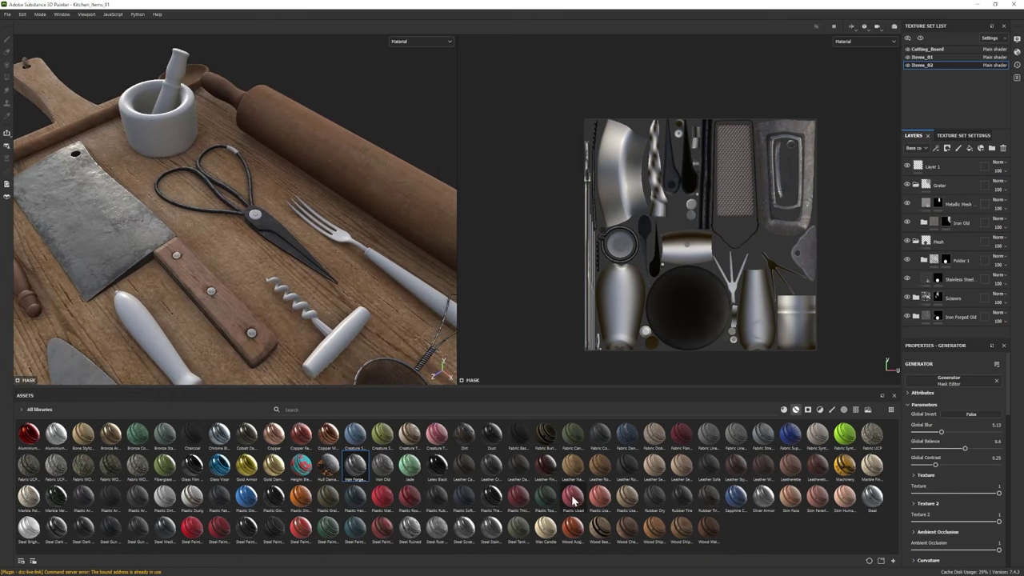
pyautogui.click(916, 244)
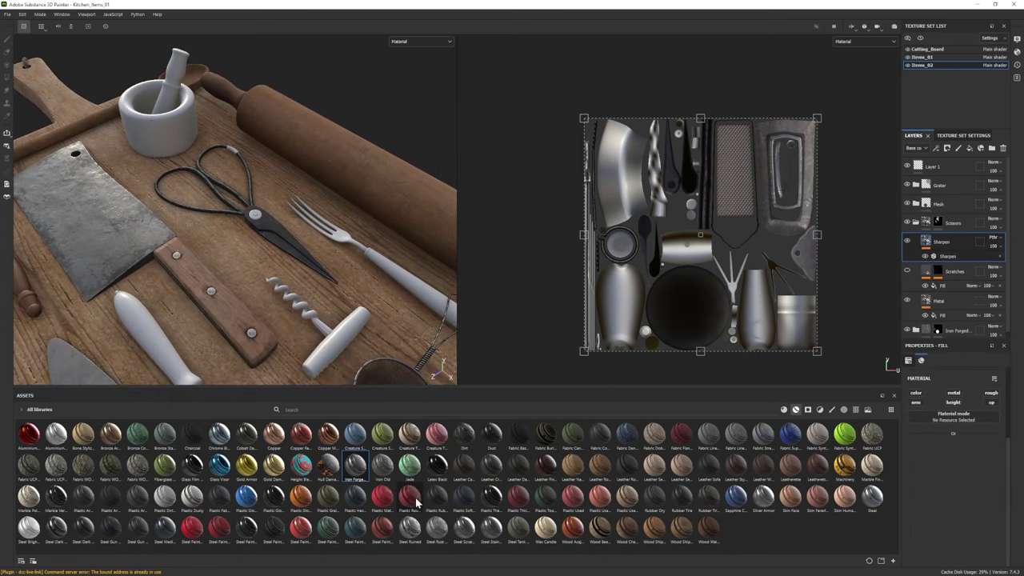
# - Add the Plastic Rough material with a black mask and shift its colour to darker red-brown
pyautogui.moveTo(416, 502)
pyautogui.mouseDown()
pyautogui.moveTo(967, 221)
pyautogui.moveTo(971, 235)
pyautogui.moveTo(860, 285)
pyautogui.moveTo(964, 218)
pyautogui.moveTo(954, 225)
pyautogui.mouseUp()
pyautogui.click(916, 223)
pyautogui.click(949, 457)
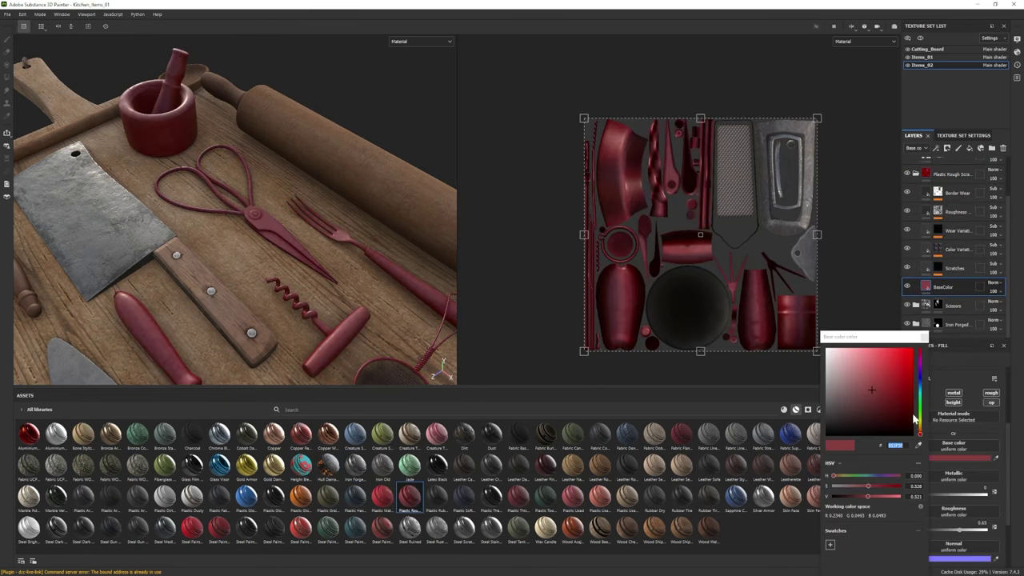
pyautogui.moveTo(881, 376); pyautogui.dragTo(889, 388)
pyautogui.rightClick(941, 214)
pyautogui.click(952, 240)
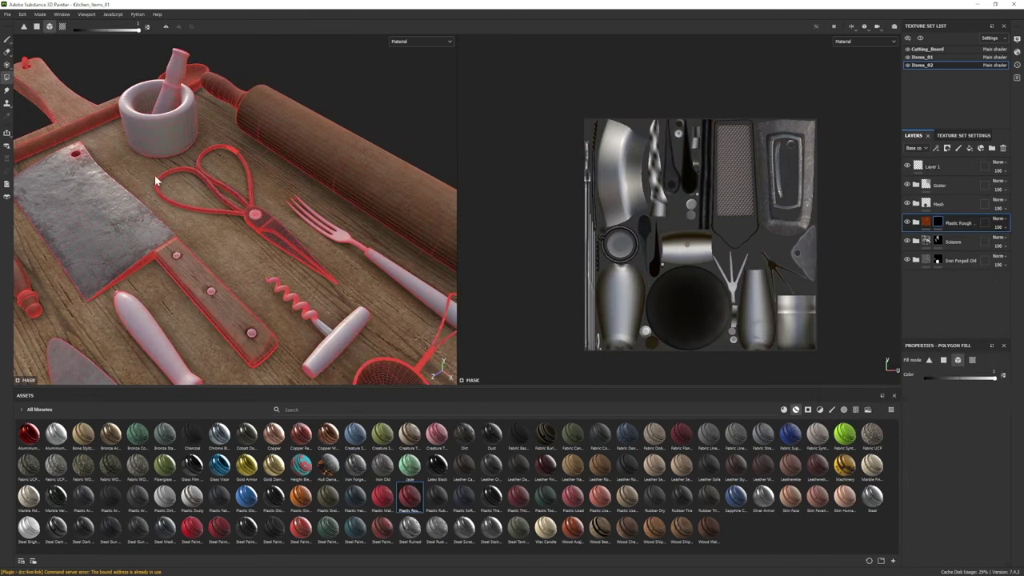
pyautogui.click(916, 223)
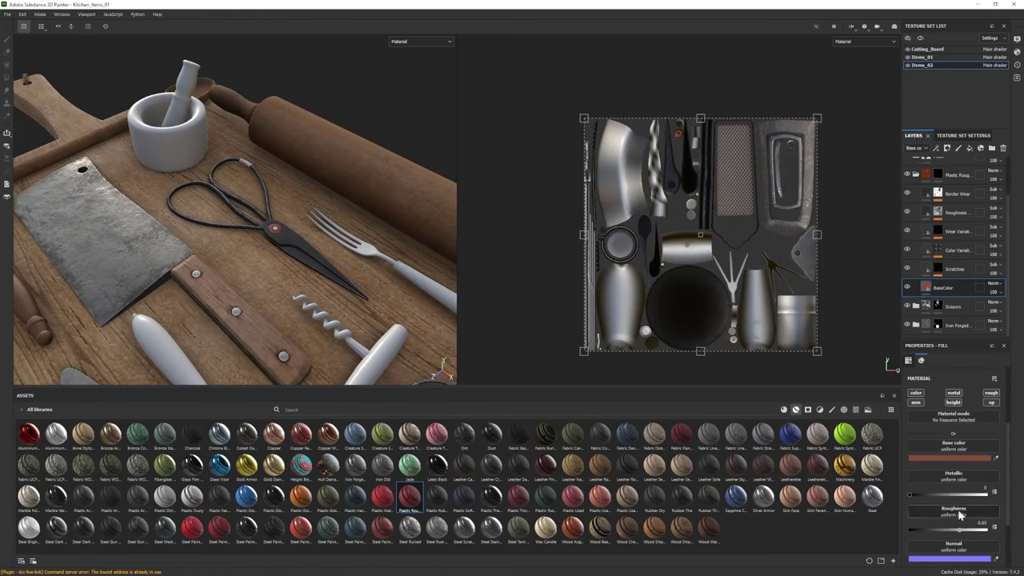
pyautogui.keyDown('alt'); pyautogui.moveTo(244, 245); pyautogui.dragTo(272, 264); pyautogui.keyUp('alt')
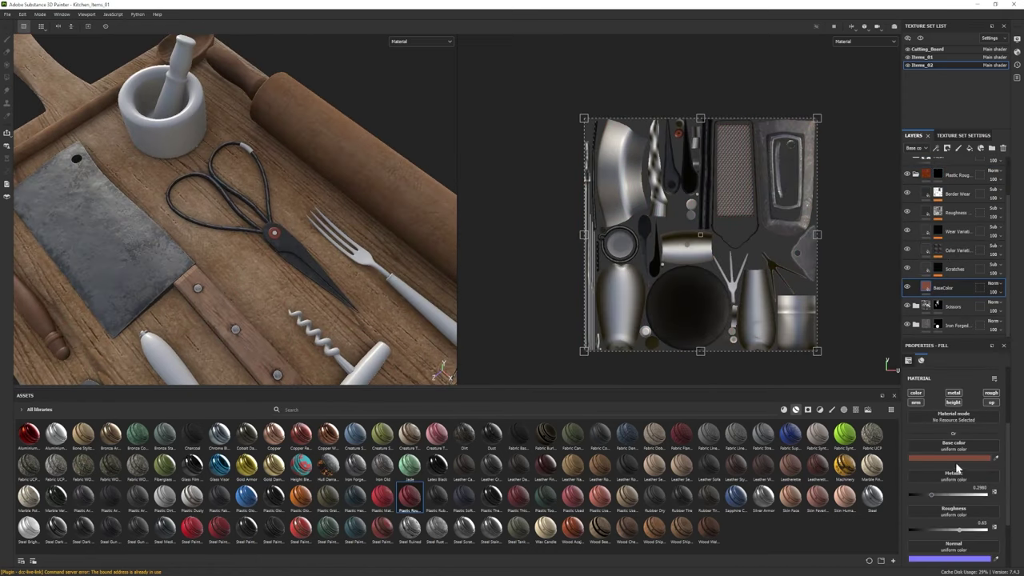
pyautogui.click(949, 458)
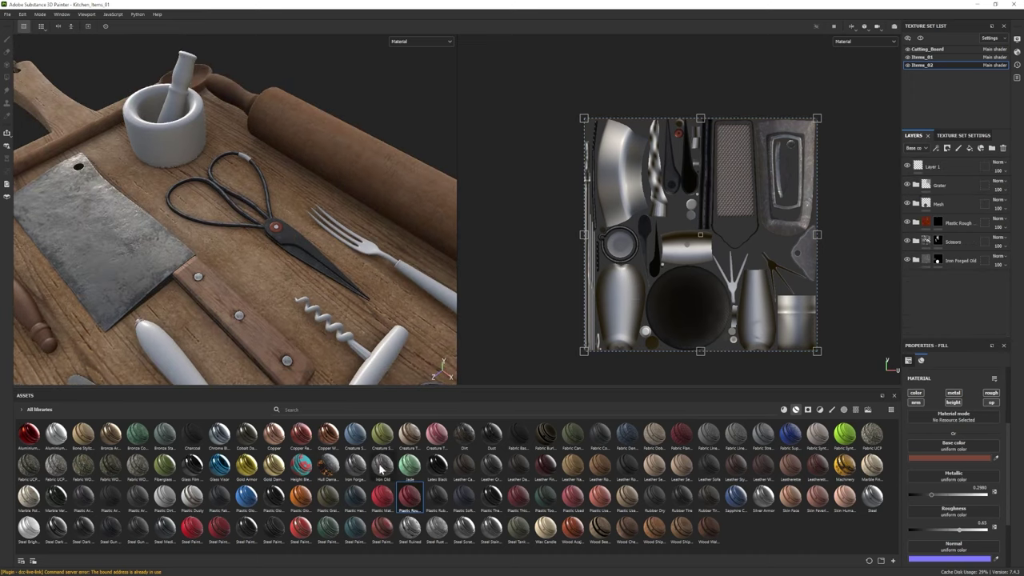
# - Add the Steel Stained material as a new layer with a black mask
pyautogui.moveTo(468, 537); pyautogui.dragTo(948, 224)
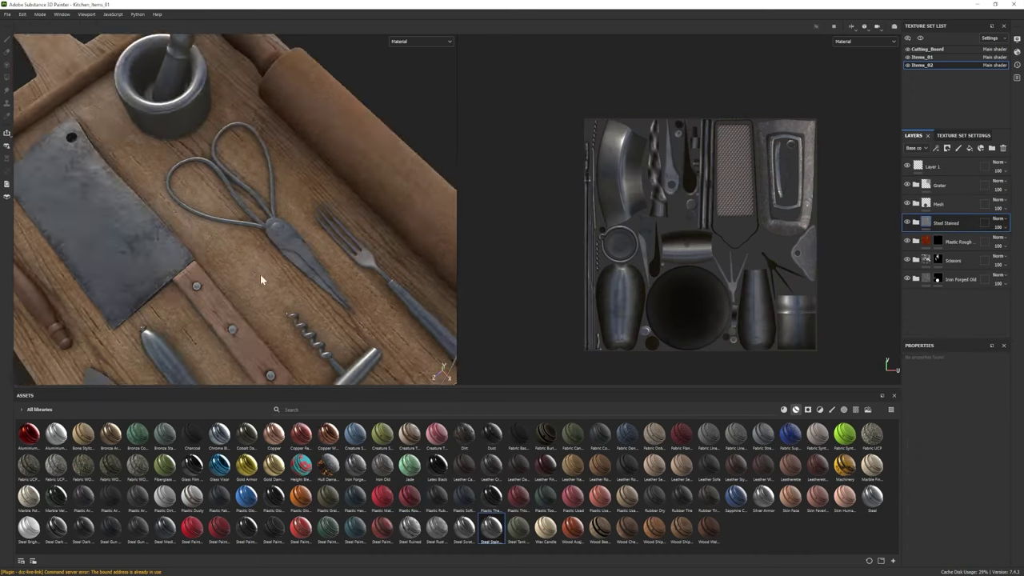
pyautogui.rightClick(946, 230)
pyautogui.click(946, 230)
pyautogui.press('f')
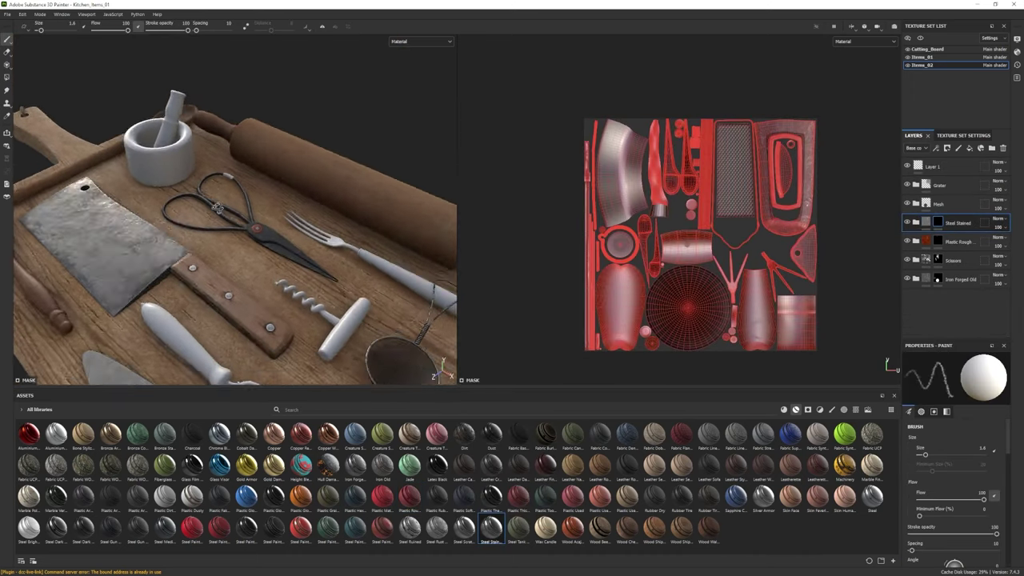
pyautogui.click(953, 290)
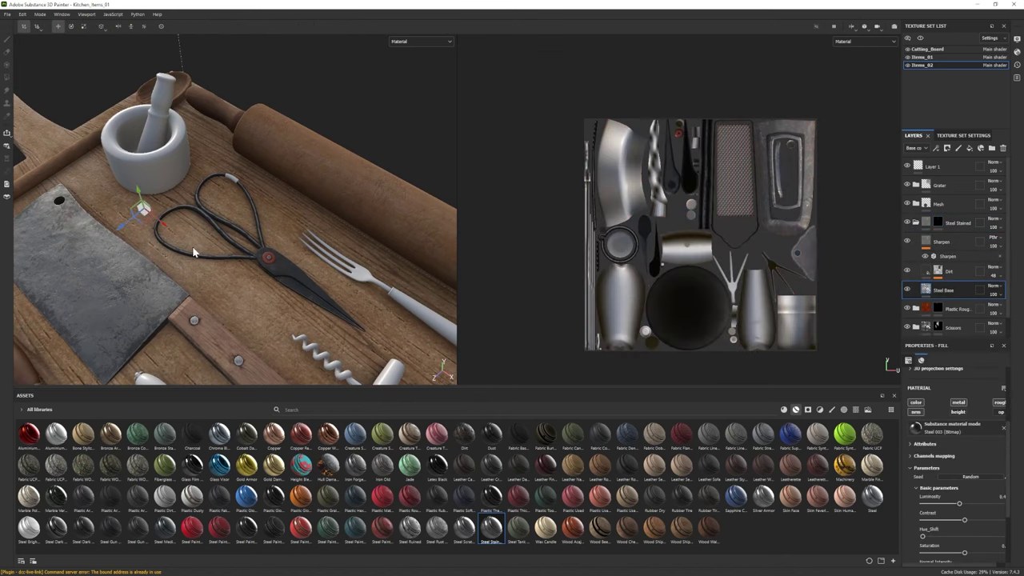
pyautogui.keyDown('alt'); pyautogui.moveTo(193, 253); pyautogui.dragTo(304, 264); pyautogui.keyUp('alt')
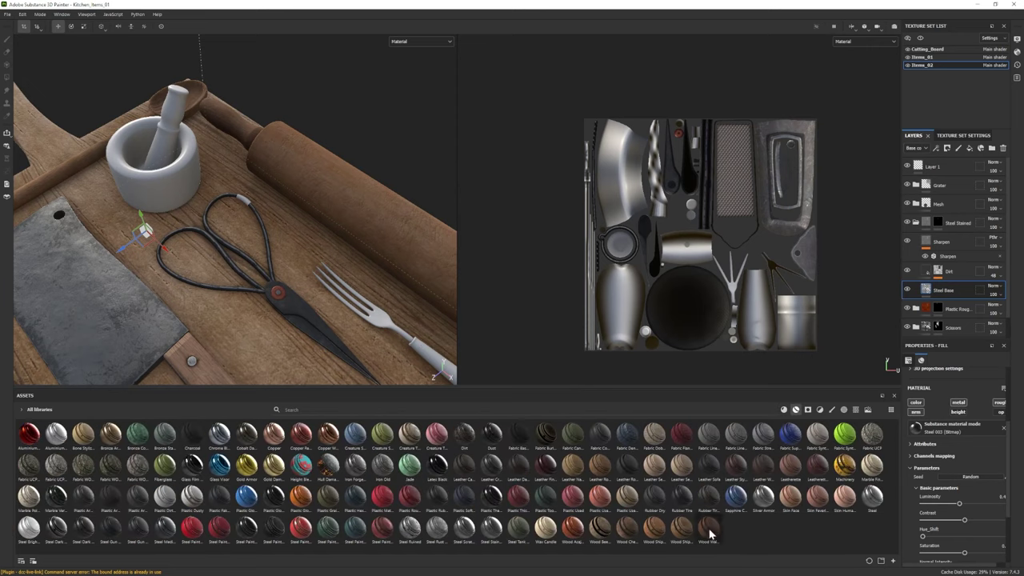
# - Add Plastic Grainy Soft with a black mask and set its base colour to grey-beige 706D62
pyautogui.moveTo(329, 501); pyautogui.dragTo(952, 213)
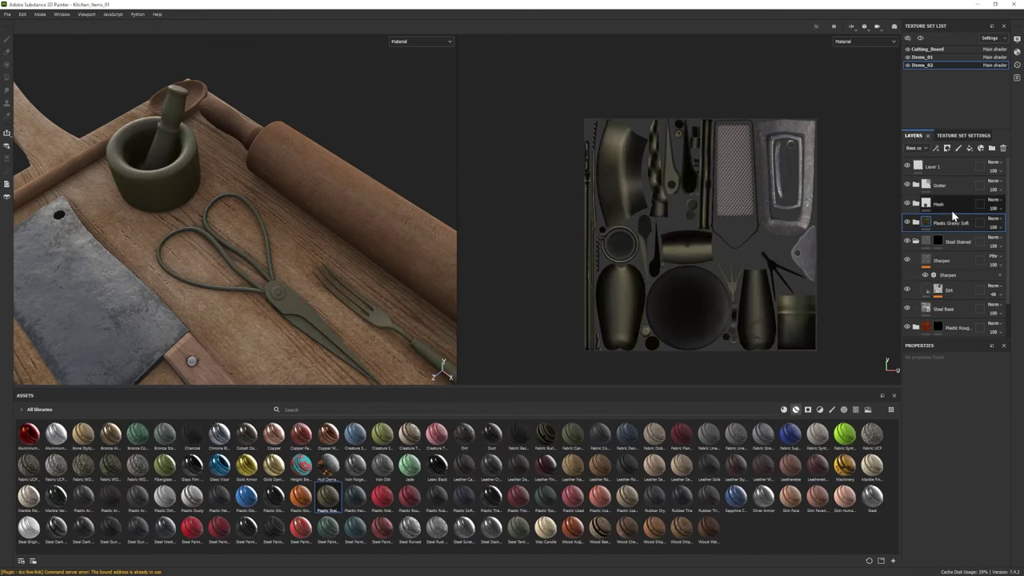
pyautogui.click(917, 222)
pyautogui.press('f')
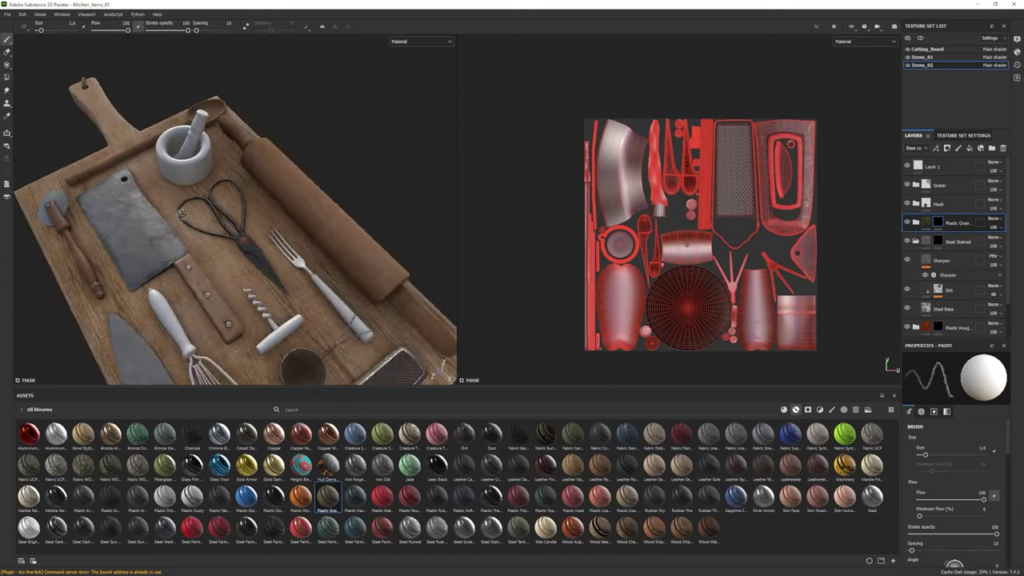
pyautogui.scroll(-1, 931, 236)
pyautogui.click(938, 269)
pyautogui.click(973, 458)
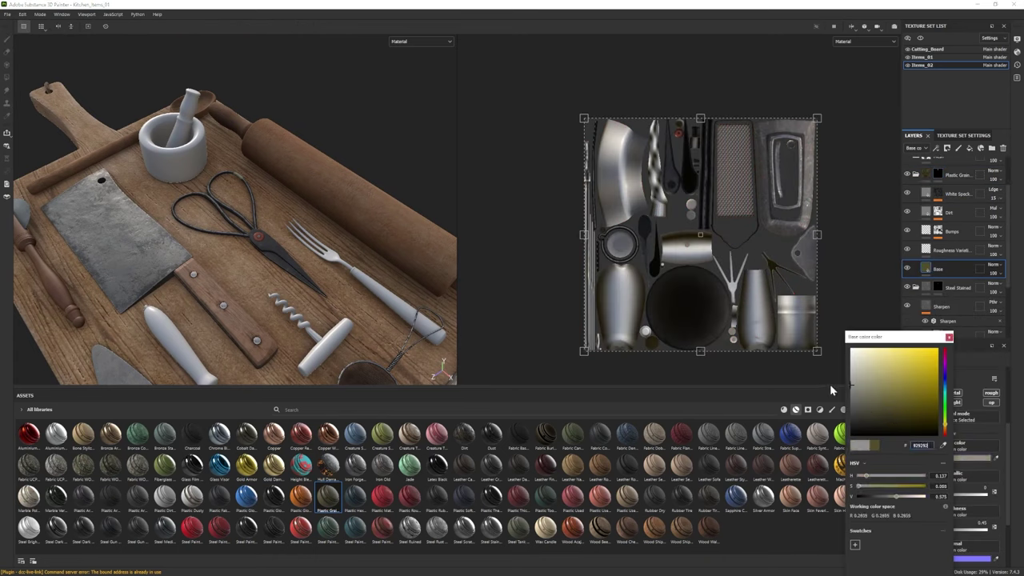
pyautogui.click(860, 396)
pyautogui.keyDown('alt'); pyautogui.moveTo(208, 208); pyautogui.dragTo(286, 267); pyautogui.keyUp('alt')
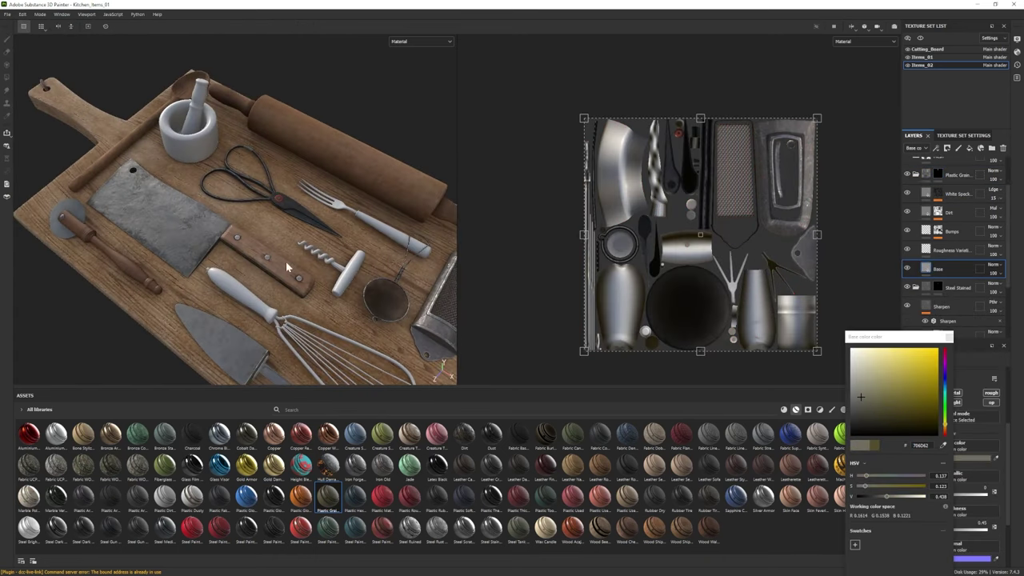
pyautogui.scroll(3, 286, 267)
pyautogui.click(860, 394)
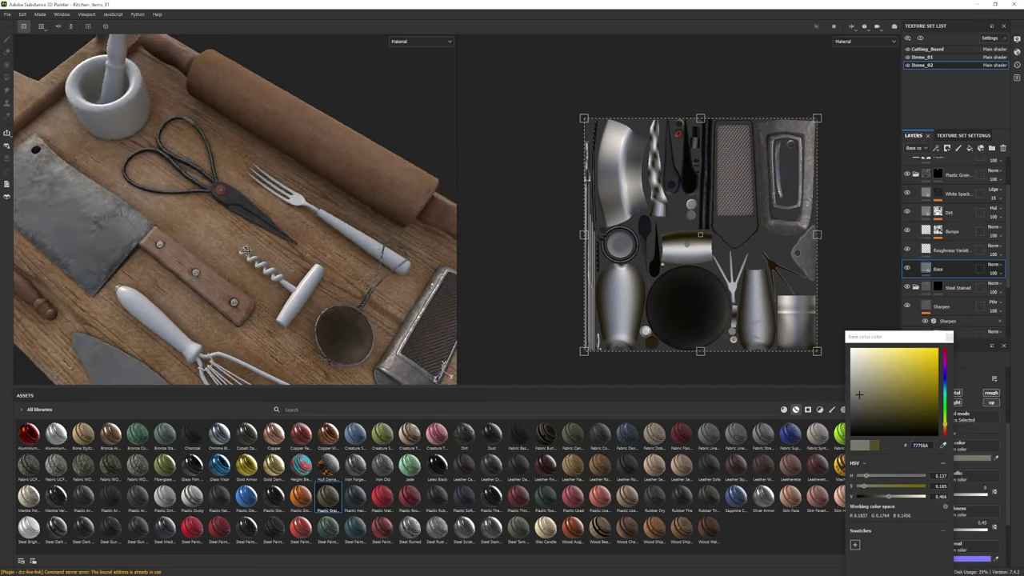
pyautogui.scroll(2, 928, 212)
pyautogui.click(950, 334)
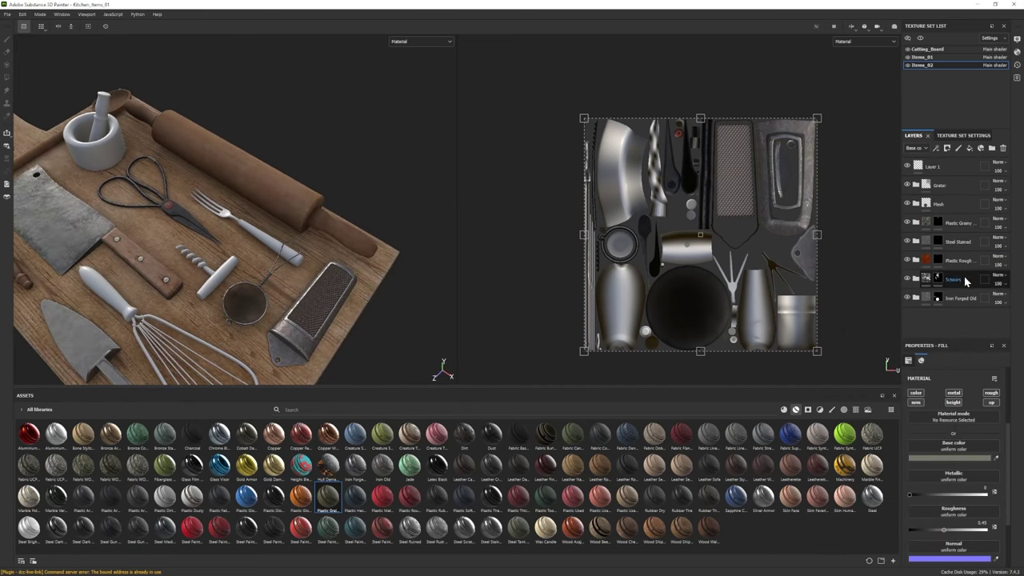
# - Group the plastic and steel layers into a folder named Scissors
pyautogui.click(960, 228)
pyautogui.keyDown('shift'); pyautogui.click(952, 279); pyautogui.keyUp('shift')
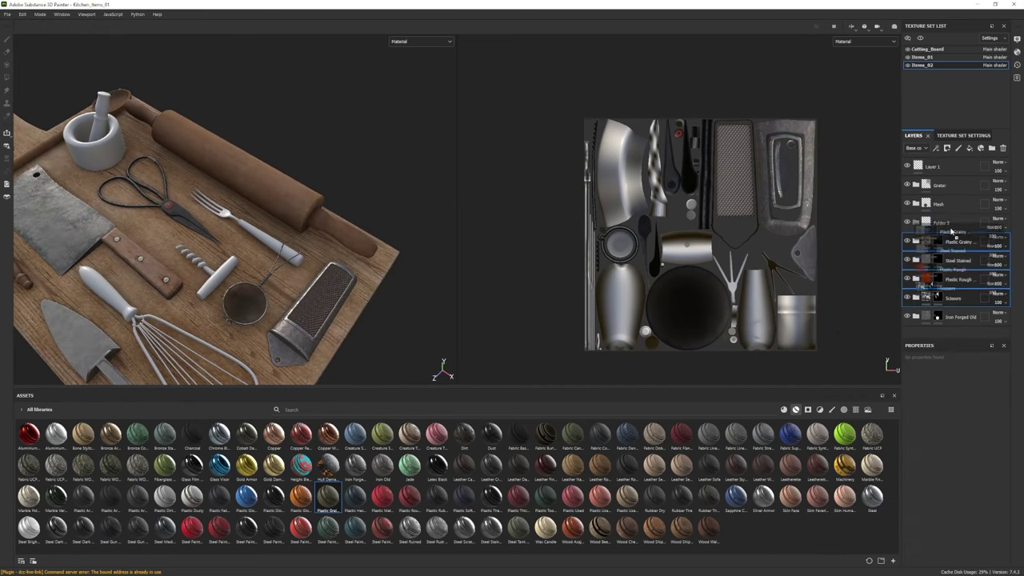
pyautogui.hotkey('ctrl', 'g')
pyautogui.press('Return')
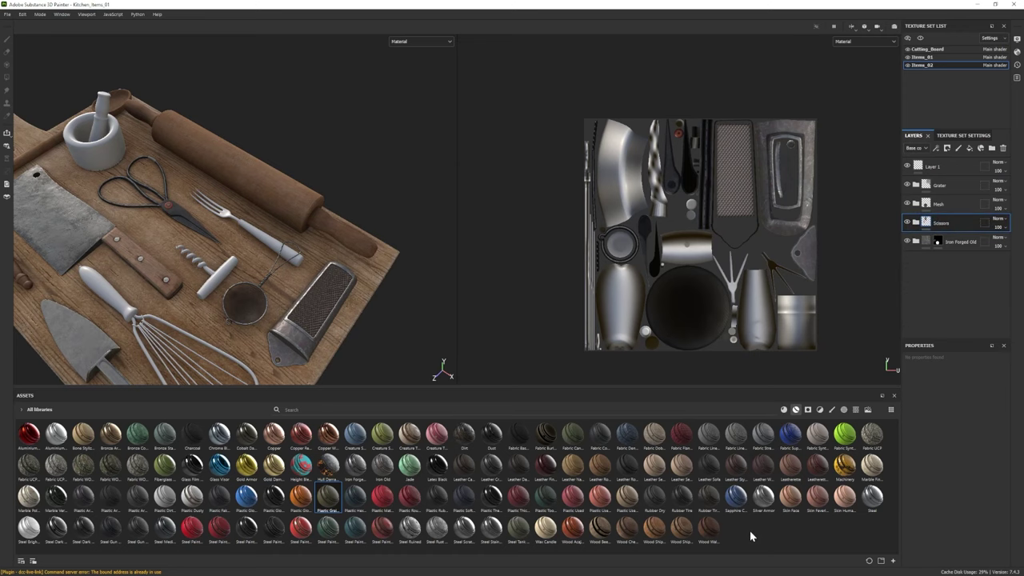
# - Add the Wood Walnut material as a new layer at the bottom of the stack
pyautogui.keyDown('alt'); pyautogui.moveTo(320, 304); pyautogui.dragTo(512, 304); pyautogui.keyUp('alt')
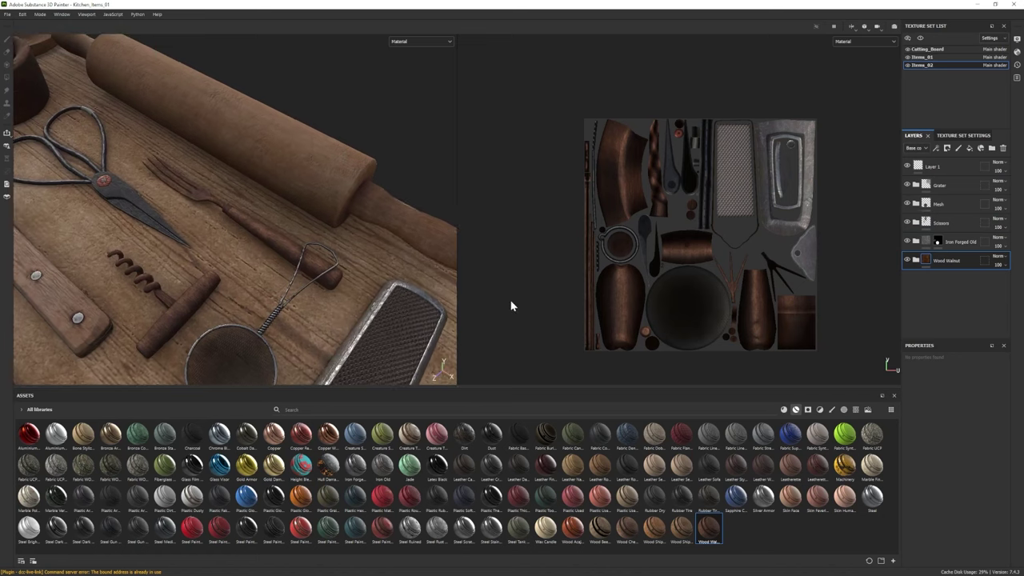
pyautogui.keyDown('alt'); pyautogui.moveTo(416, 240); pyautogui.dragTo(235, 234); pyautogui.keyUp('alt')
pyautogui.scroll(3, 235, 234)
pyautogui.scroll(3, 946, 216)
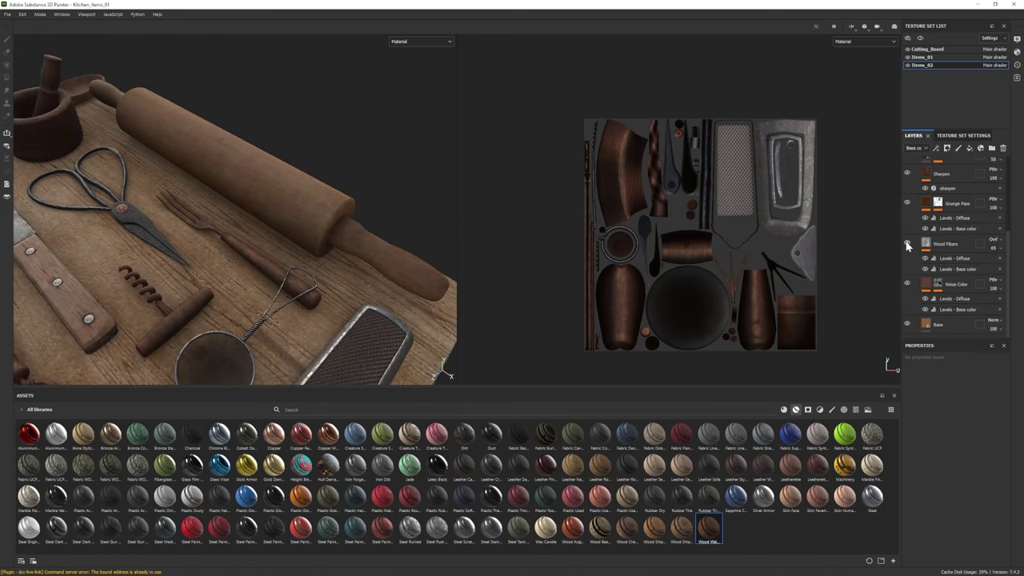
pyautogui.scroll(-2, 946, 216)
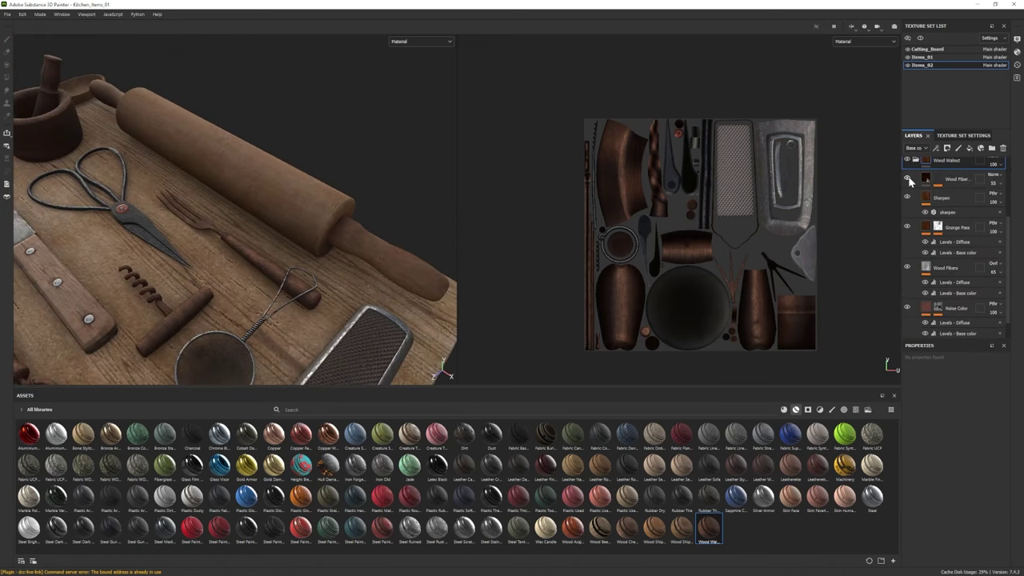
pyautogui.scroll(-1, 910, 182)
# - Check the base colour of the Wood Walnut Base fill layer
pyautogui.click(940, 324)
pyautogui.click(972, 458)
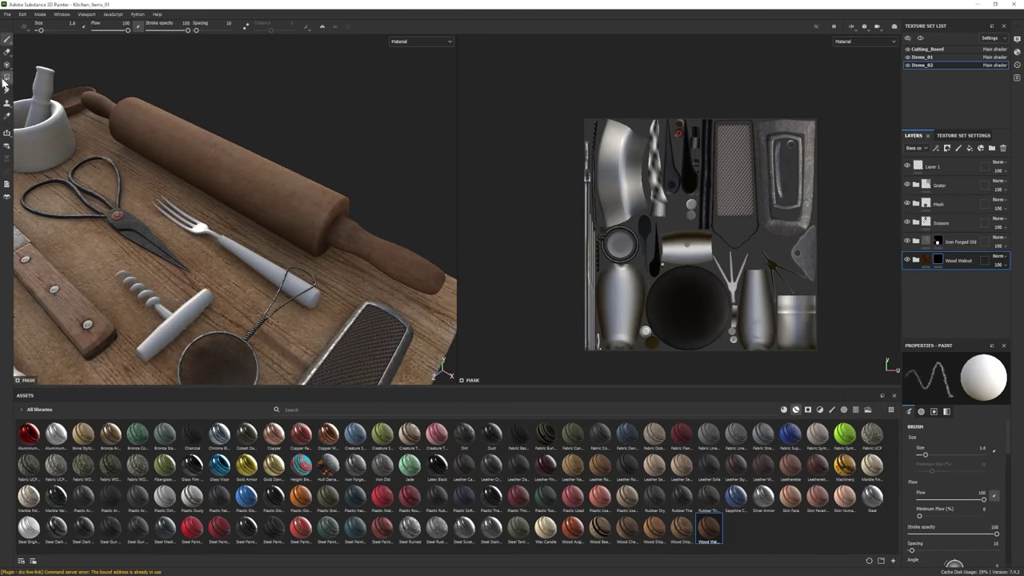
pyautogui.keyDown('alt'); pyautogui.moveTo(242, 255); pyautogui.dragTo(336, 236); pyautogui.keyUp('alt')
pyautogui.click(916, 260)
pyautogui.scroll(-2, 949, 278)
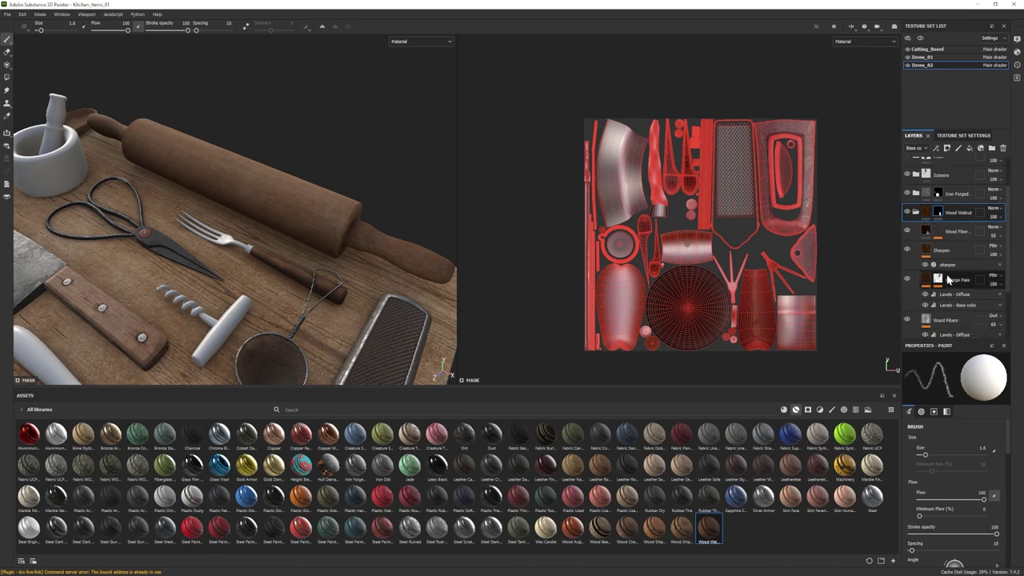
pyautogui.scroll(-2, 949, 279)
pyautogui.click(940, 324)
pyautogui.click(973, 457)
pyautogui.press('Escape')
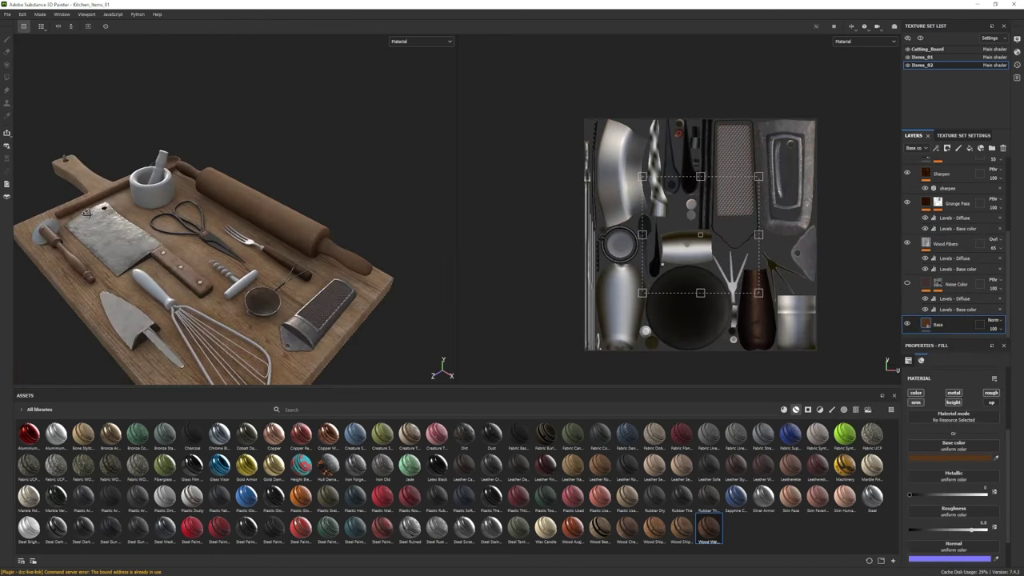
# - Add the Silver Armor material to the layer stack, redoing the drop once
pyautogui.moveTo(898, 359); pyautogui.dragTo(952, 312)
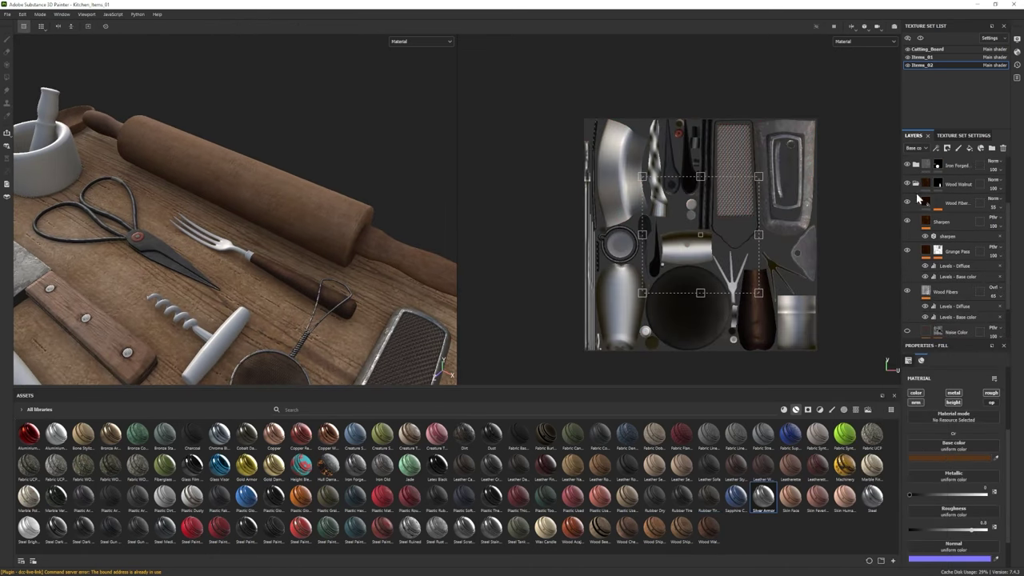
pyautogui.click(920, 38)
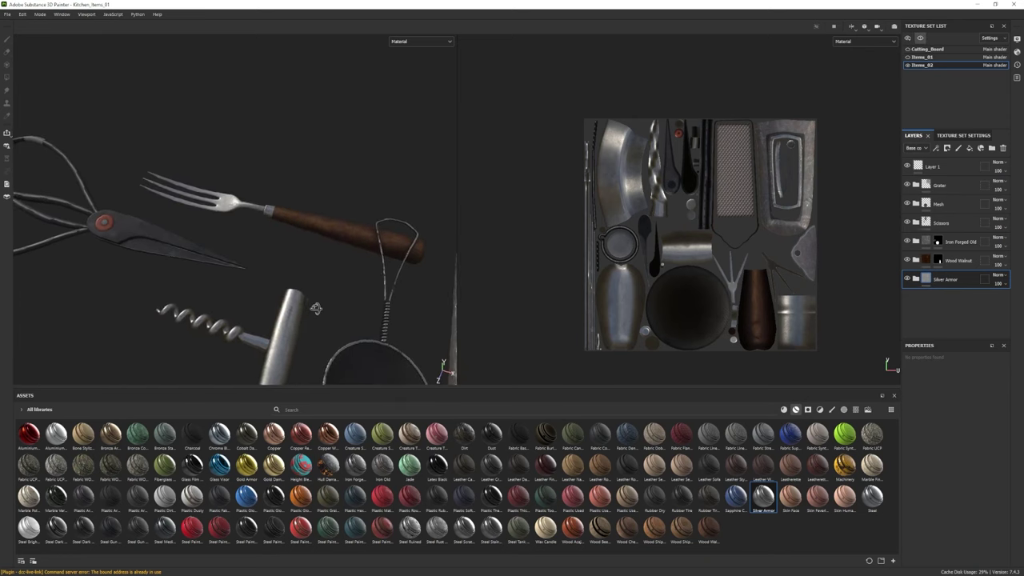
pyautogui.hotkey('ctrl', 'z')
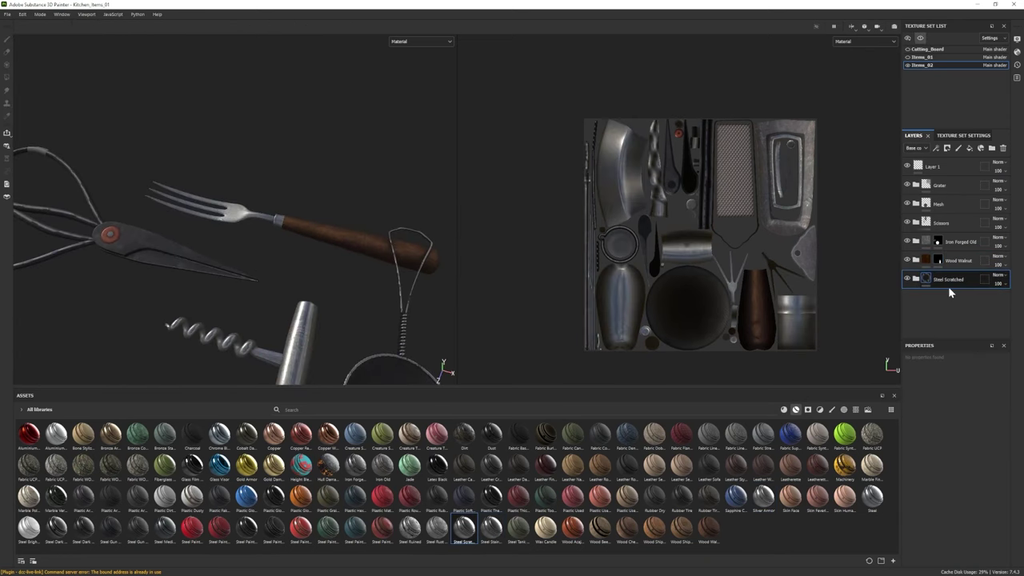
pyautogui.moveTo(763, 496); pyautogui.dragTo(907, 276)
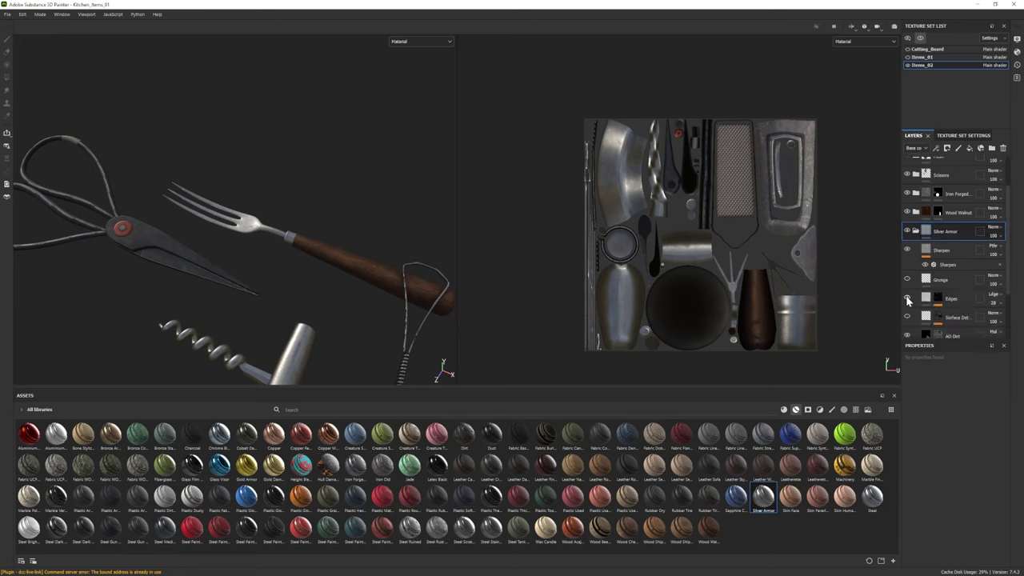
# - Darken the Silver Armor base colour and give the layer a black mask
pyautogui.scroll(-1, 907, 301)
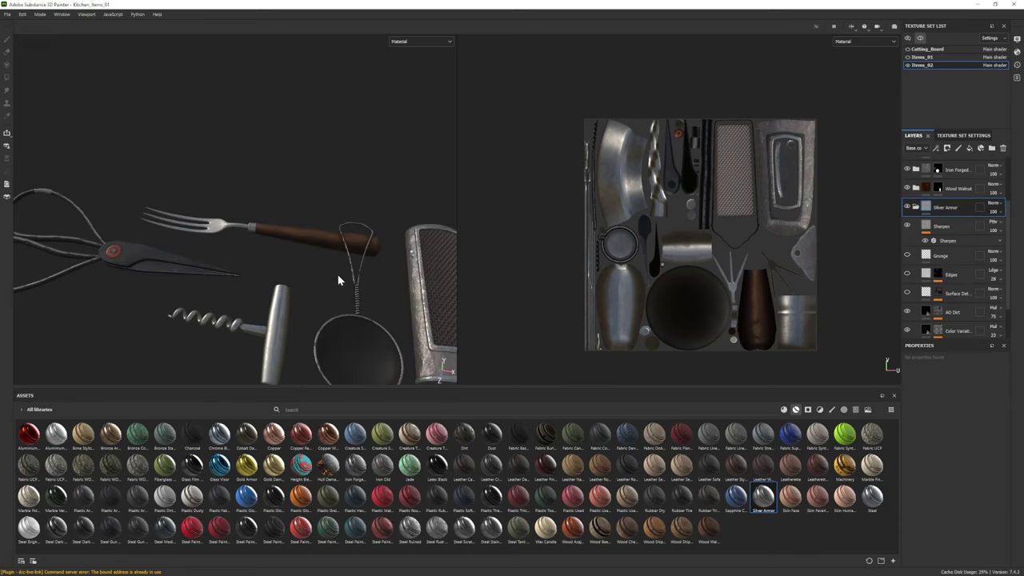
pyautogui.scroll(-2, 952, 264)
pyautogui.click(940, 302)
pyautogui.click(949, 457)
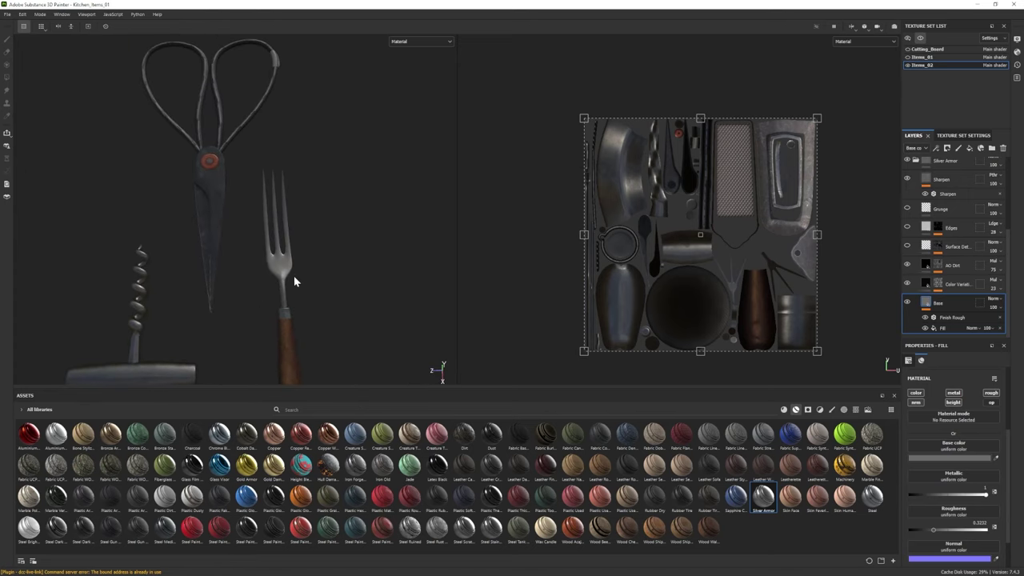
pyautogui.click(929, 284)
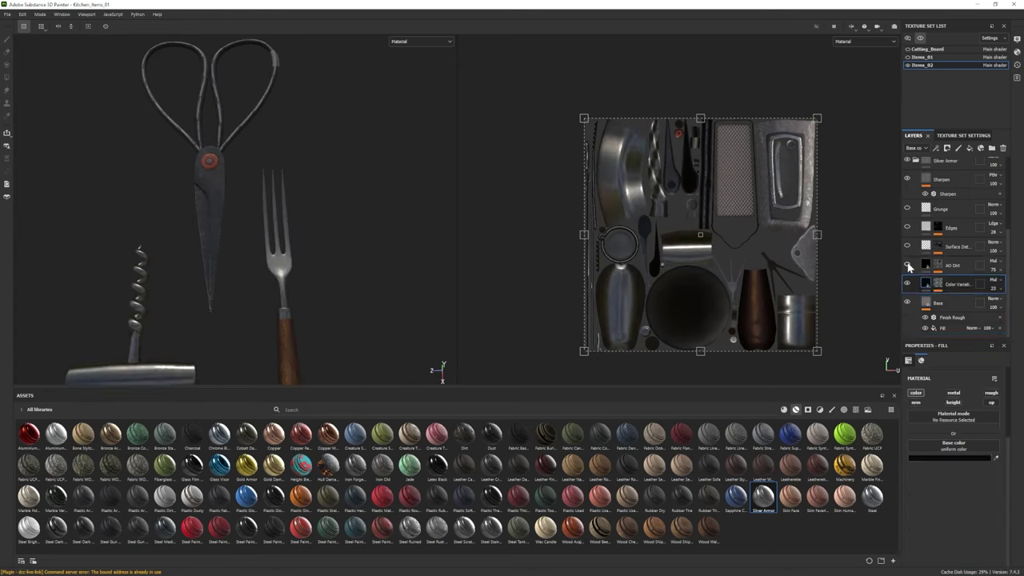
pyautogui.keyDown('alt'); pyautogui.moveTo(336, 256); pyautogui.dragTo(247, 243); pyautogui.keyUp('alt')
pyautogui.click(967, 221)
# - Add the Wood Acajou material and lighten its Wood Fiber colour to tan
pyautogui.moveTo(573, 529); pyautogui.dragTo(921, 298)
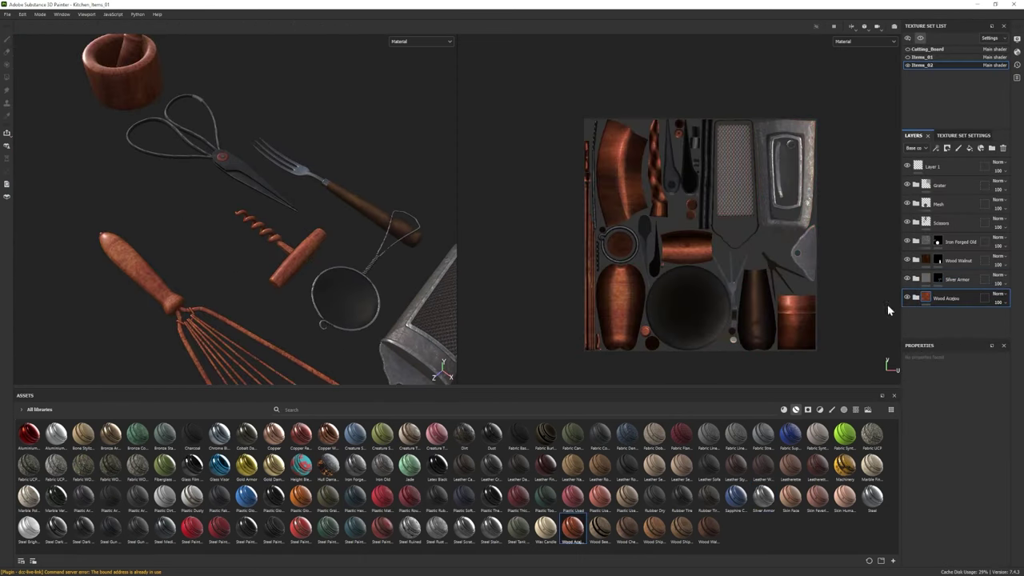
pyautogui.click(916, 298)
pyautogui.scroll(-3, 964, 302)
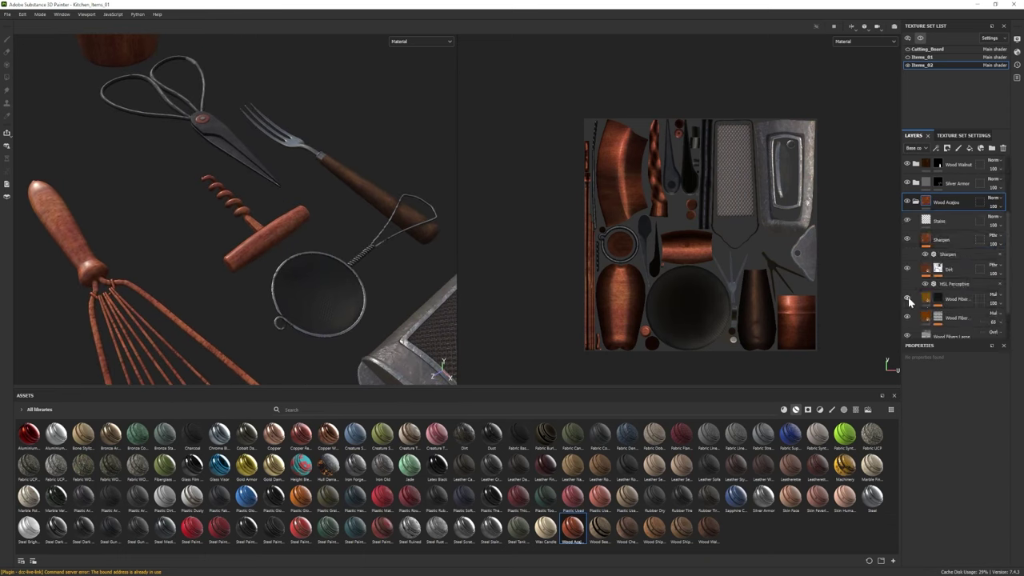
pyautogui.click(920, 299)
pyautogui.click(951, 459)
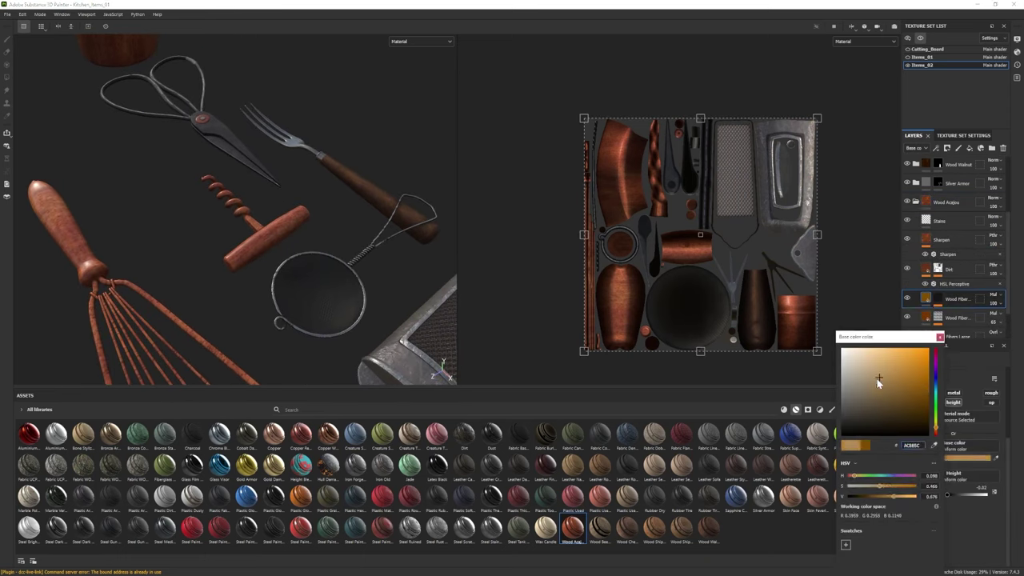
pyautogui.moveTo(878, 382); pyautogui.dragTo(861, 381)
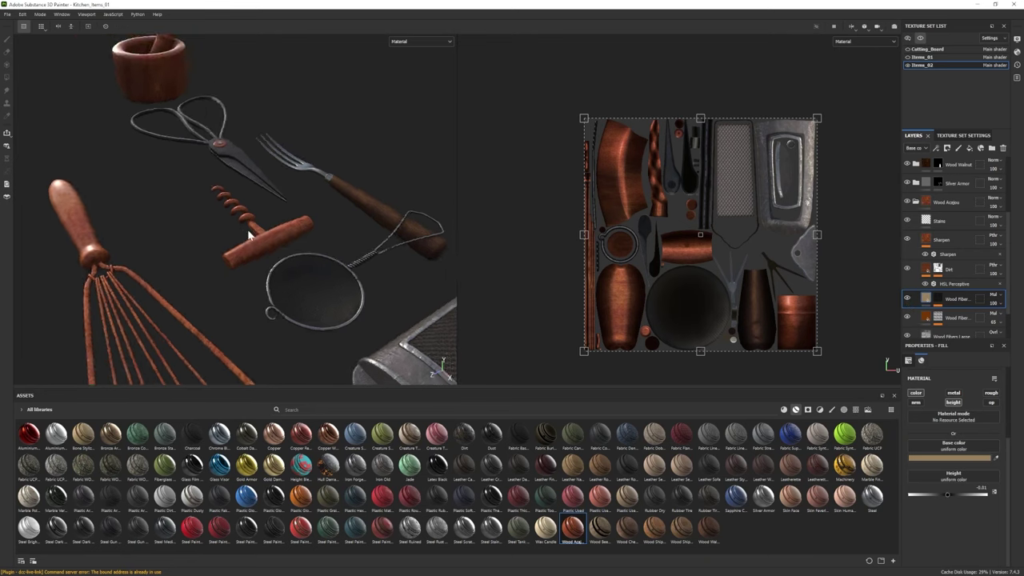
# - Darken the second Wood Fiber colour to deep brown and give Wood Acajou a black mask
pyautogui.scroll(-2, 952, 315)
pyautogui.click(948, 315)
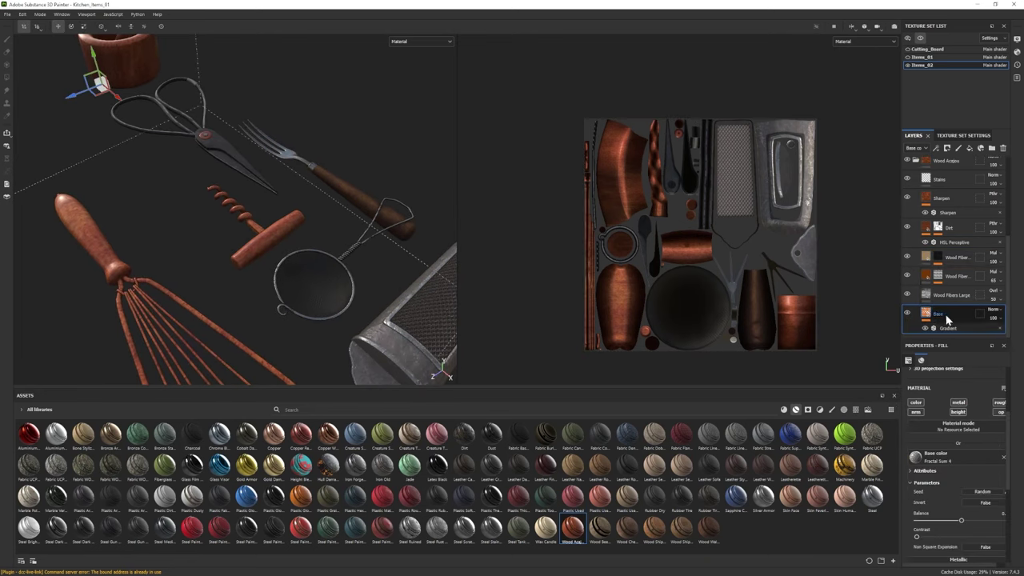
pyautogui.click(907, 275)
pyautogui.click(950, 455)
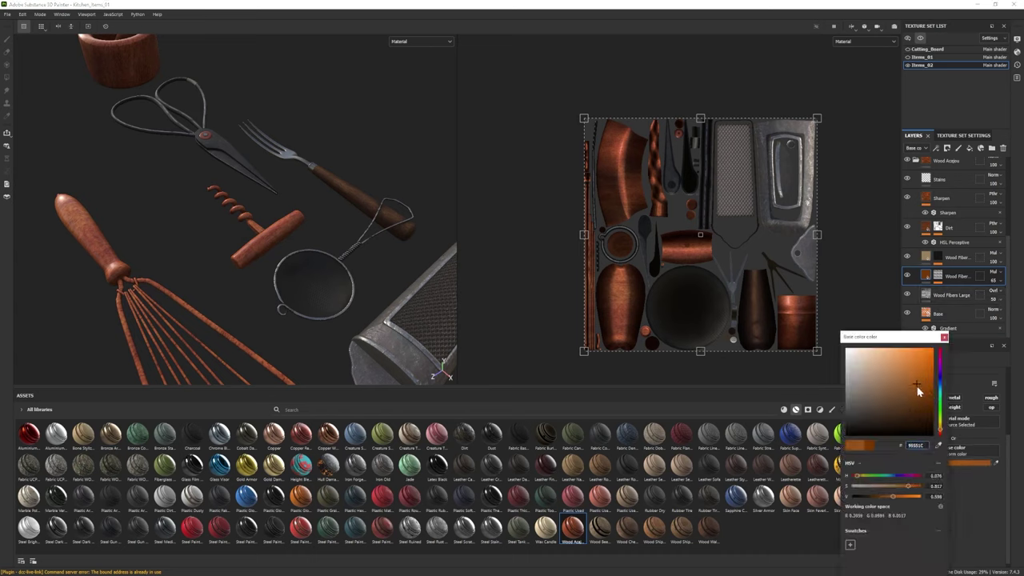
pyautogui.press('f')
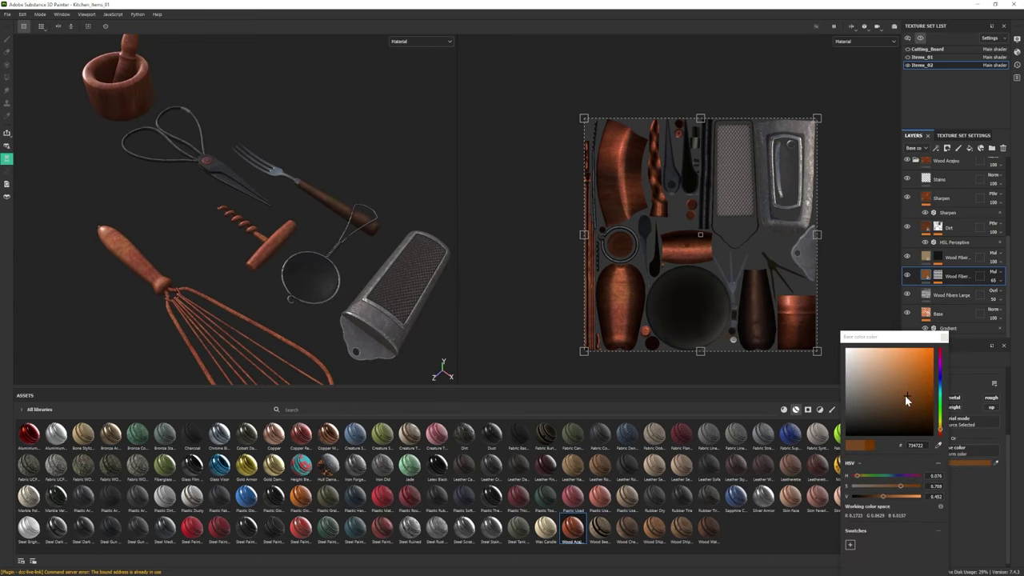
pyautogui.moveTo(920, 380); pyautogui.dragTo(899, 406)
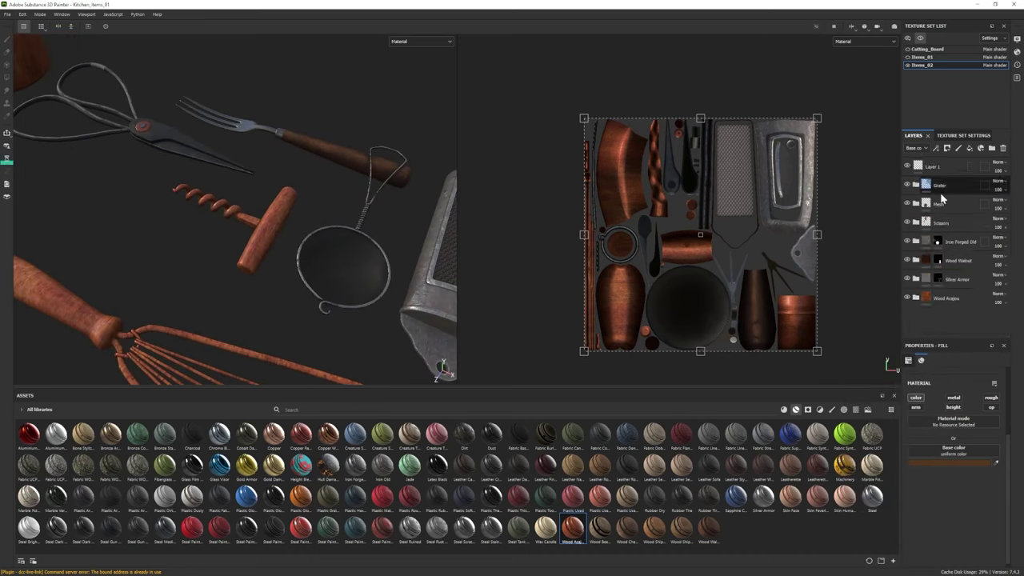
pyautogui.rightClick(920, 241)
pyautogui.click(944, 15)
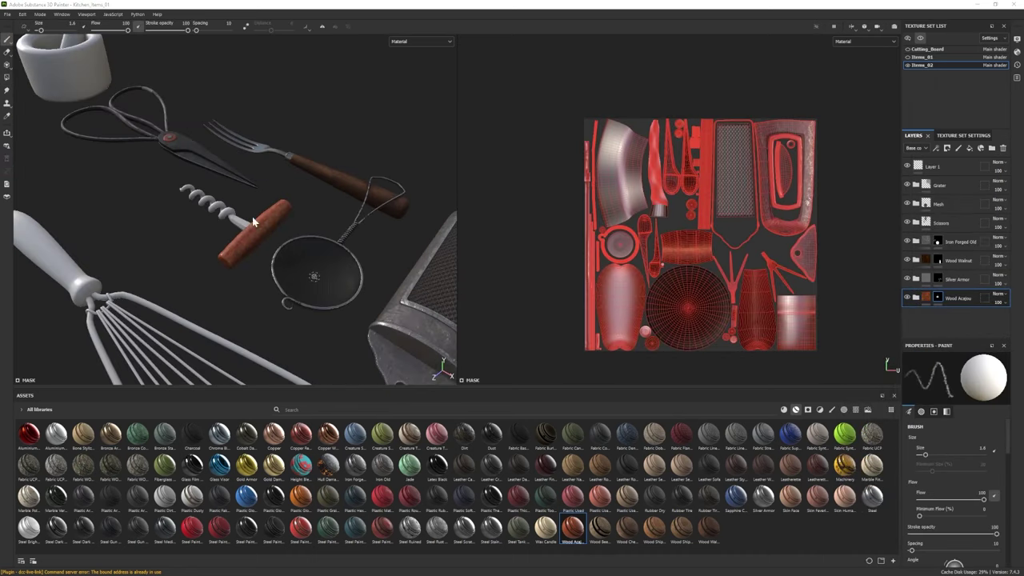
# - Set the gradient's second colour to orange, lower Base roughness to 0.1577, then add Silver Armor
pyautogui.click(917, 298)
pyautogui.scroll(-4, 952, 240)
pyautogui.click(952, 314)
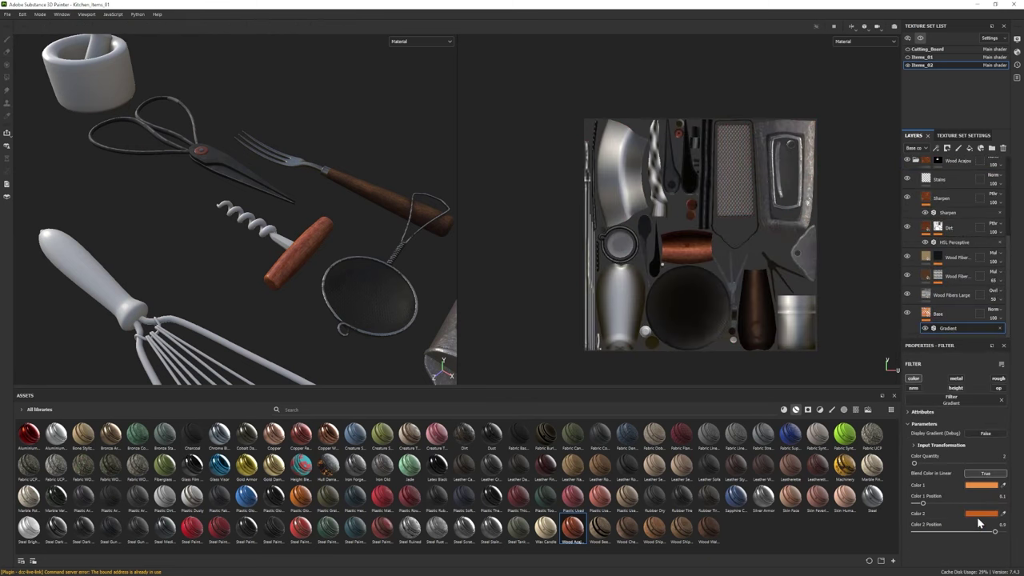
pyautogui.click(987, 485)
pyautogui.click(947, 364)
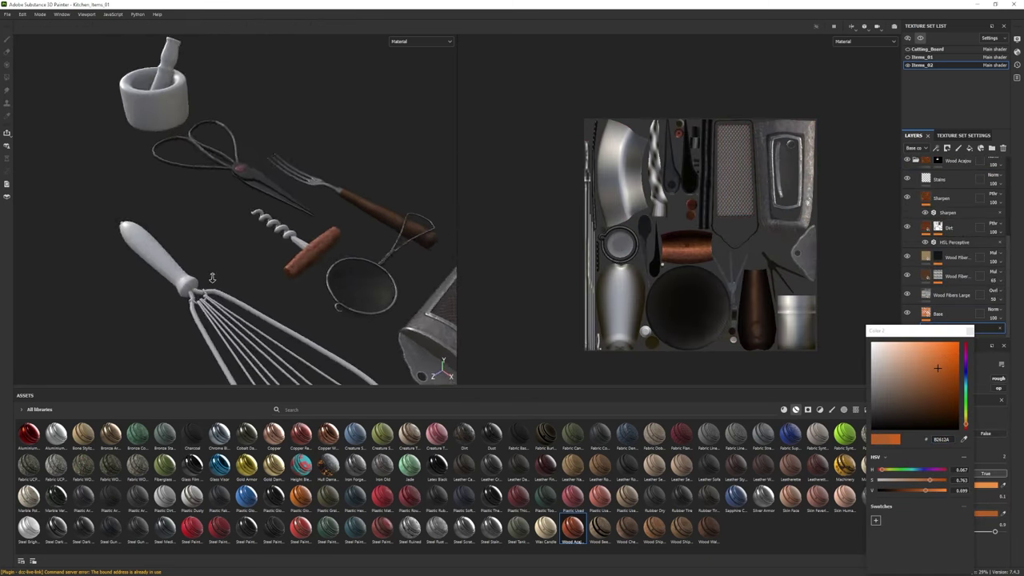
pyautogui.click(939, 316)
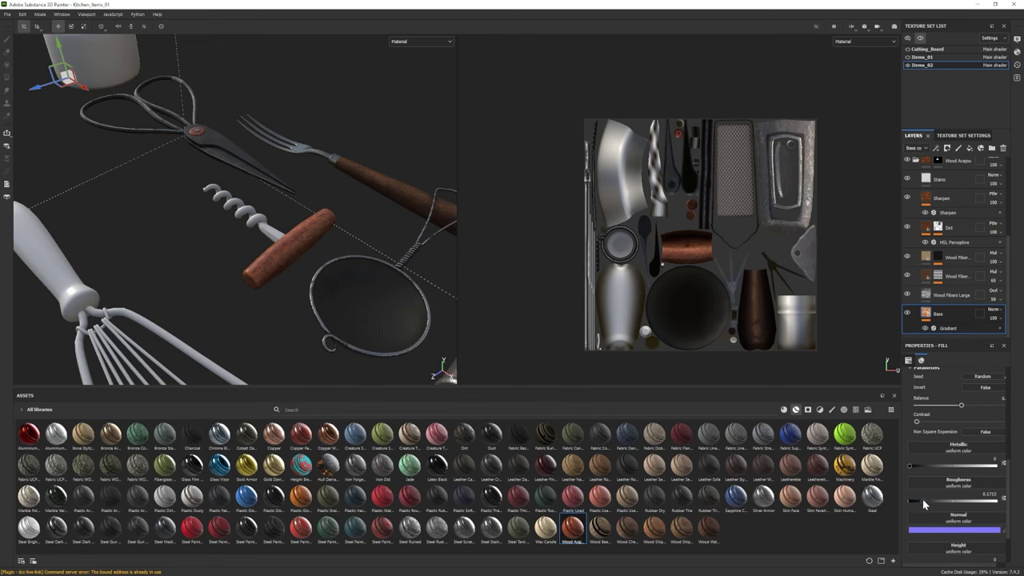
pyautogui.moveTo(923, 500); pyautogui.dragTo(922, 500)
pyautogui.keyDown('alt'); pyautogui.moveTo(350, 281); pyautogui.dragTo(240, 265); pyautogui.keyUp('alt')
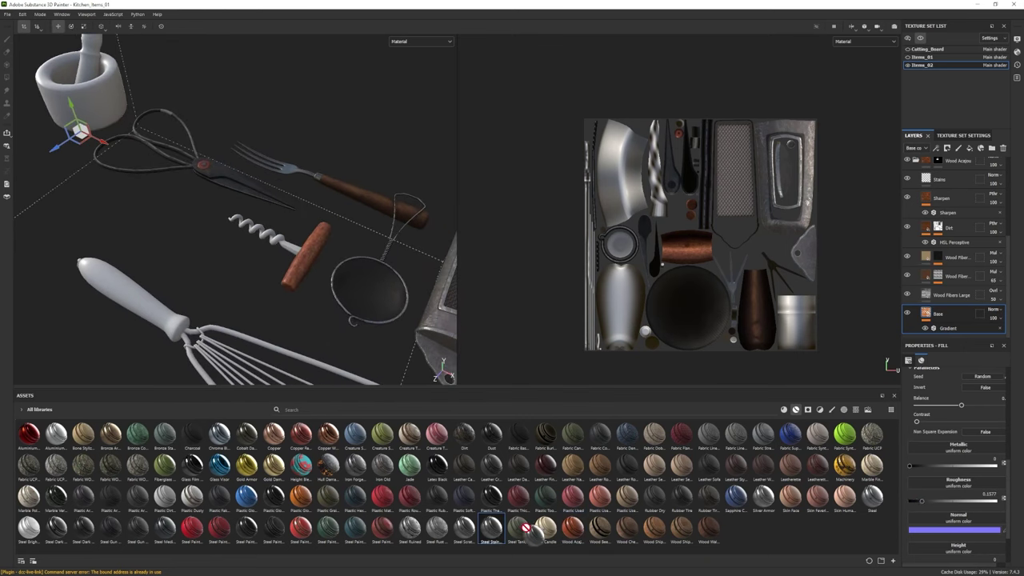
pyautogui.moveTo(526, 528); pyautogui.dragTo(795, 391)
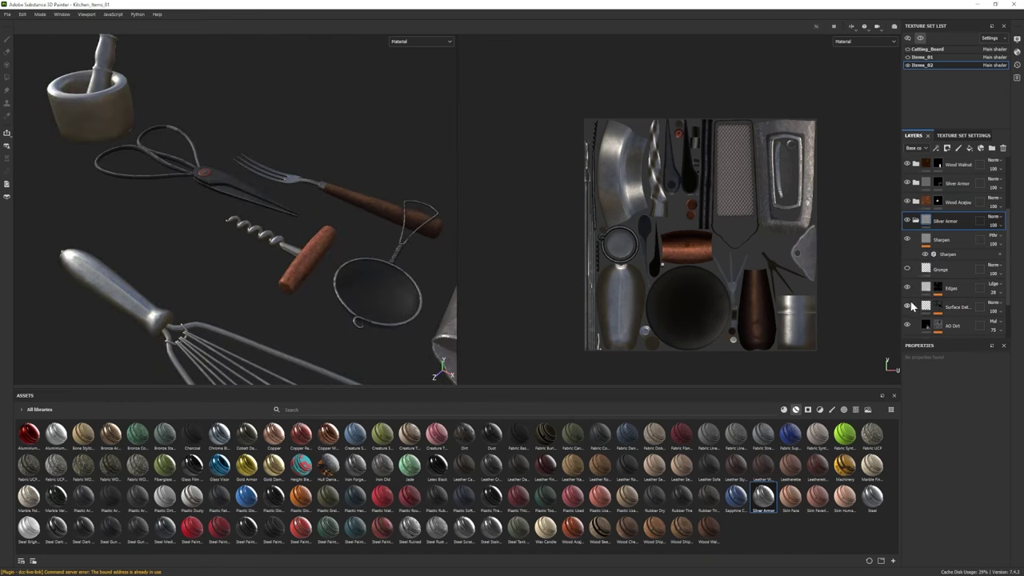
# - Undo the extra Silver Armor layer and add the Steel Ruined material instead
pyautogui.moveTo(224, 240)
pyautogui.keyDown('alt'); pyautogui.mouseDown()
pyautogui.moveTo(167, 240)
pyautogui.moveTo(268, 256)
pyautogui.mouseUp(); pyautogui.keyUp('alt')
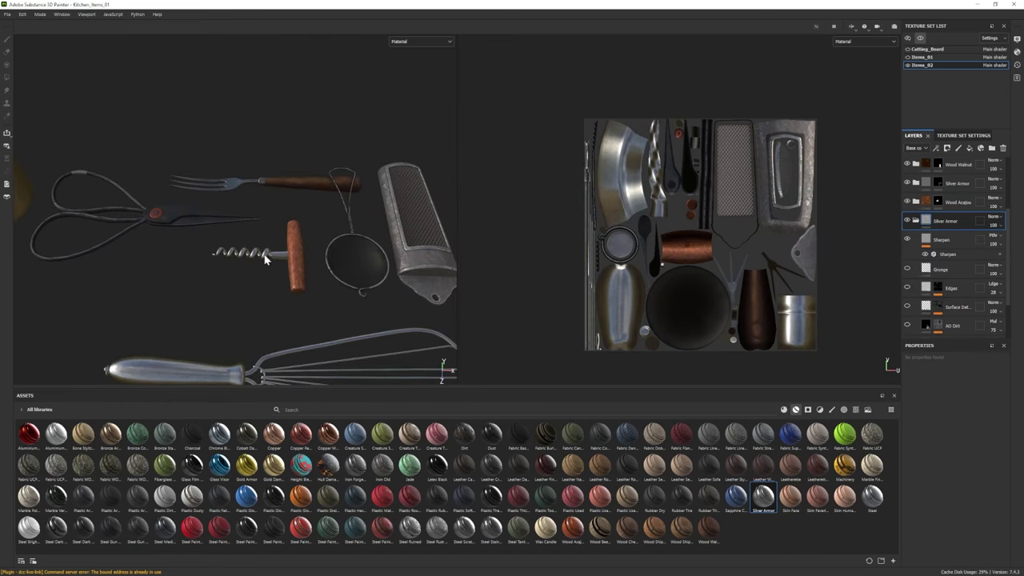
pyautogui.scroll(3, 267, 256)
pyautogui.hotkey('ctrl', 'z')
pyautogui.moveTo(410, 528); pyautogui.dragTo(976, 328)
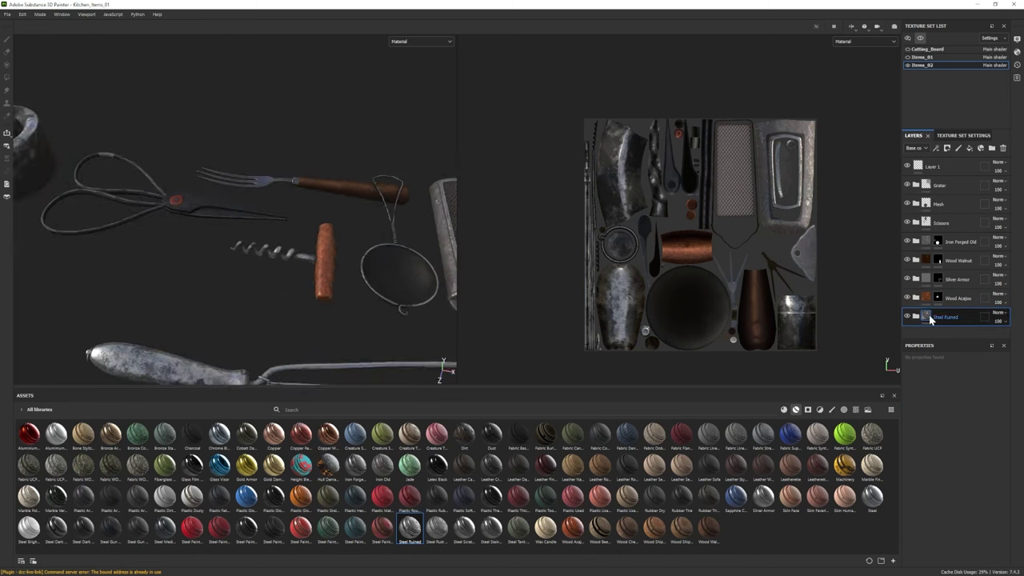
# - Lighten the Steel Ruined base colour, add a black mask, and switch to polygon fill
pyautogui.keyDown('alt'); pyautogui.moveTo(309, 339); pyautogui.dragTo(304, 272); pyautogui.keyUp('alt')
pyautogui.click(916, 317)
pyautogui.click(952, 417)
pyautogui.click(969, 557)
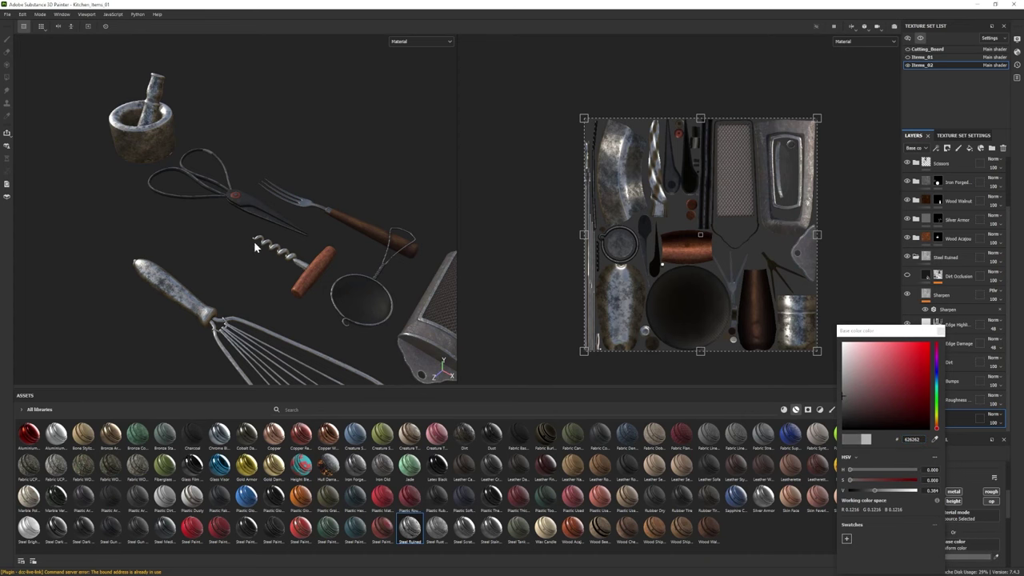
pyautogui.scroll(3, 255, 248)
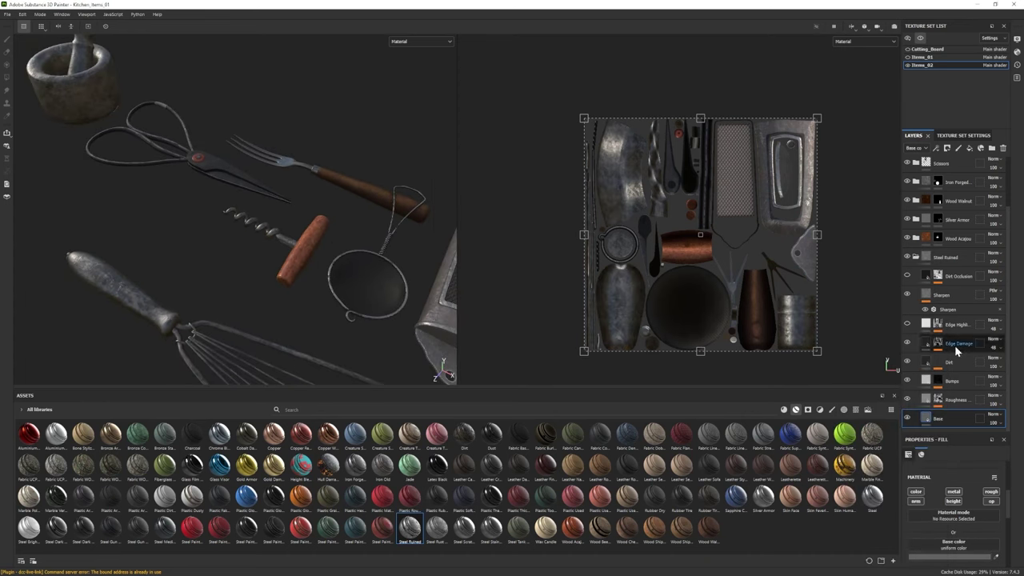
pyautogui.click(968, 556)
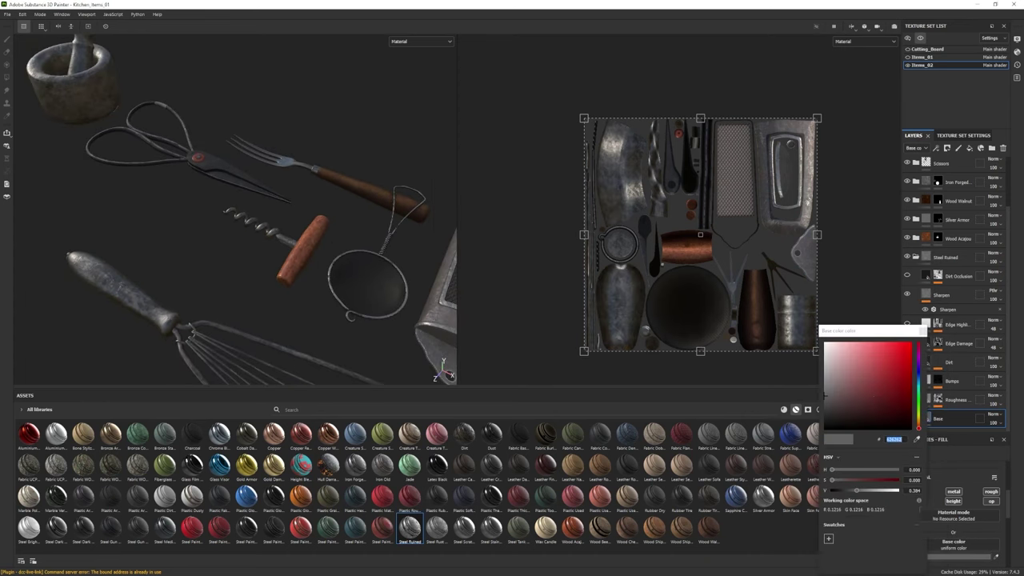
pyautogui.click(923, 330)
pyautogui.rightClick(948, 256)
pyautogui.click(960, 192)
pyautogui.click(6, 76)
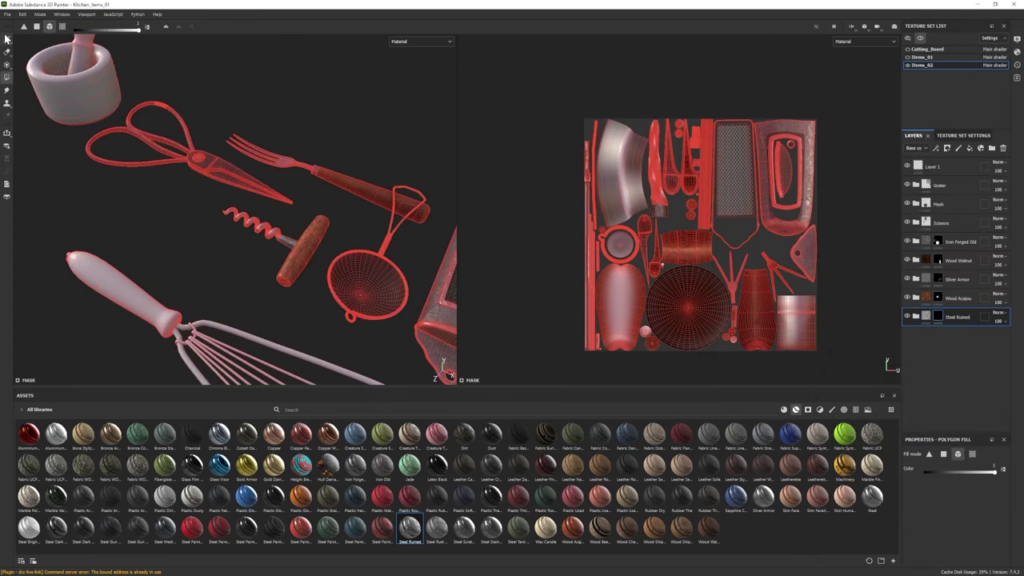
# - Add Wood Ship Hull Old as a new layer and give its Wood Rough fill a black mask
pyautogui.moveTo(681, 528); pyautogui.dragTo(945, 346)
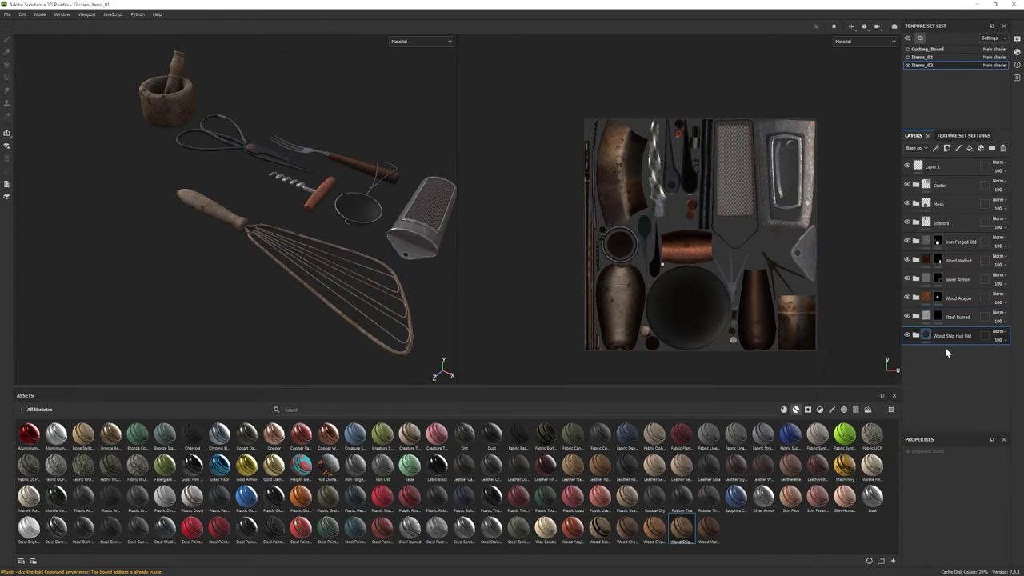
pyautogui.scroll(3, 220, 237)
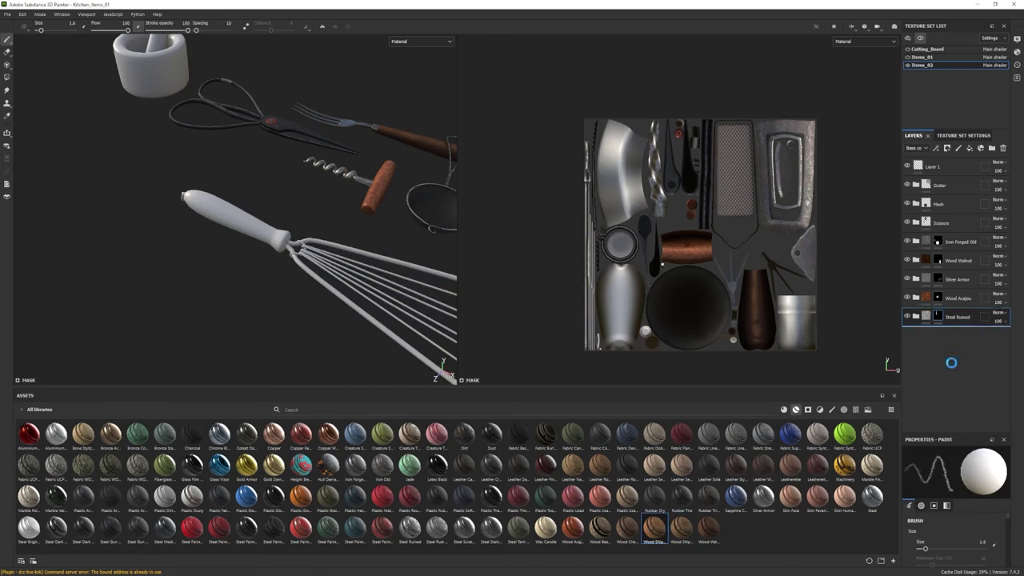
pyautogui.click(916, 335)
pyautogui.scroll(-3, 907, 354)
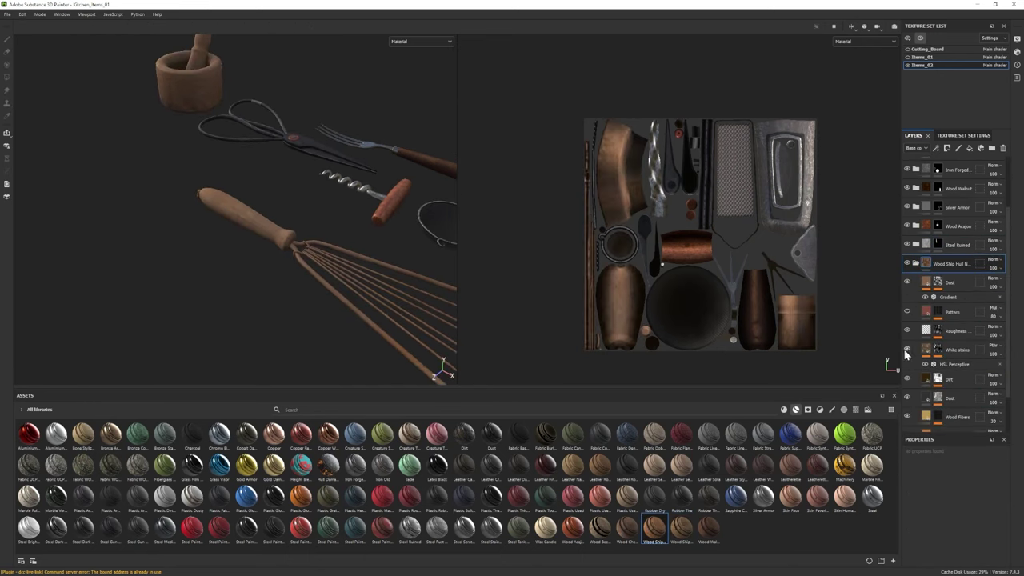
pyautogui.scroll(-2, 932, 331)
pyautogui.click(952, 386)
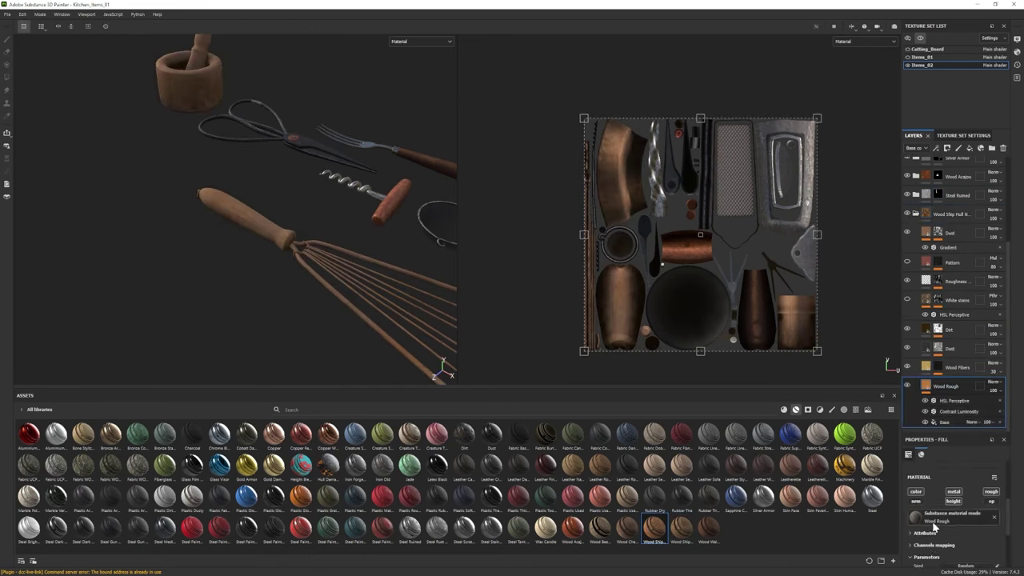
pyautogui.keyDown('alt'); pyautogui.moveTo(452, 344); pyautogui.dragTo(449, 240, button='right'); pyautogui.keyUp('alt')
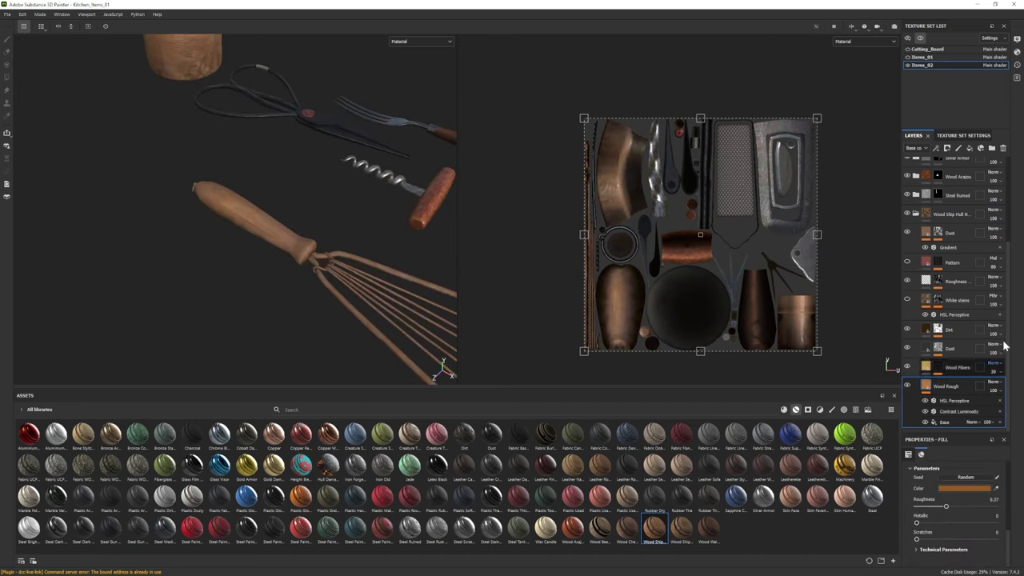
pyautogui.rightClick(931, 268)
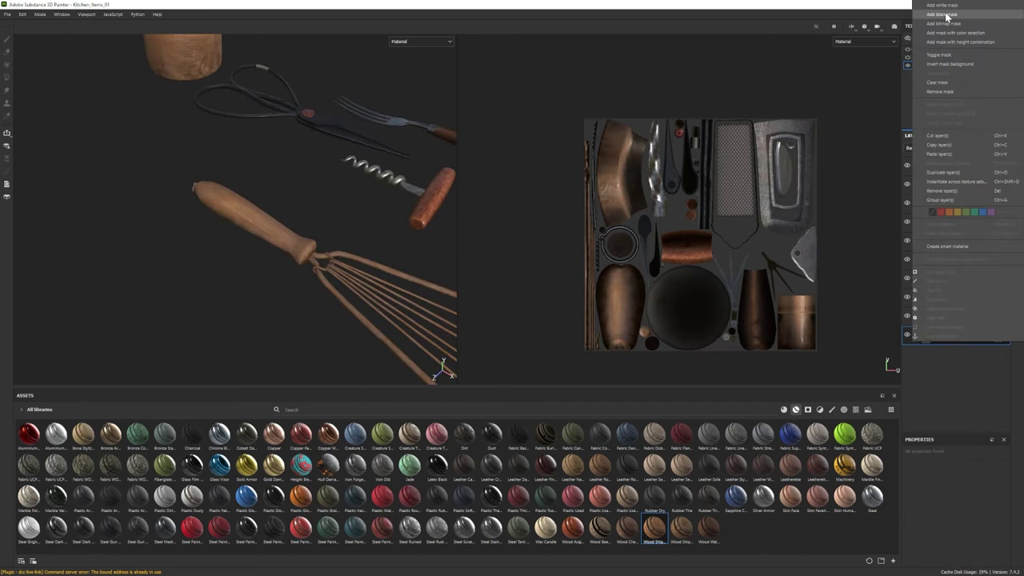
pyautogui.click(945, 240)
pyautogui.keyDown('alt'); pyautogui.moveTo(260, 278); pyautogui.dragTo(203, 279); pyautogui.keyUp('alt')
# - Add a Steel Ruined layer and set its base colour to rusty brown 5C2A11
pyautogui.moveTo(409, 526); pyautogui.dragTo(928, 360)
pyautogui.keyDown('alt'); pyautogui.moveTo(240, 264); pyautogui.dragTo(264, 240); pyautogui.keyUp('alt')
pyautogui.click(916, 353)
pyautogui.click(972, 485)
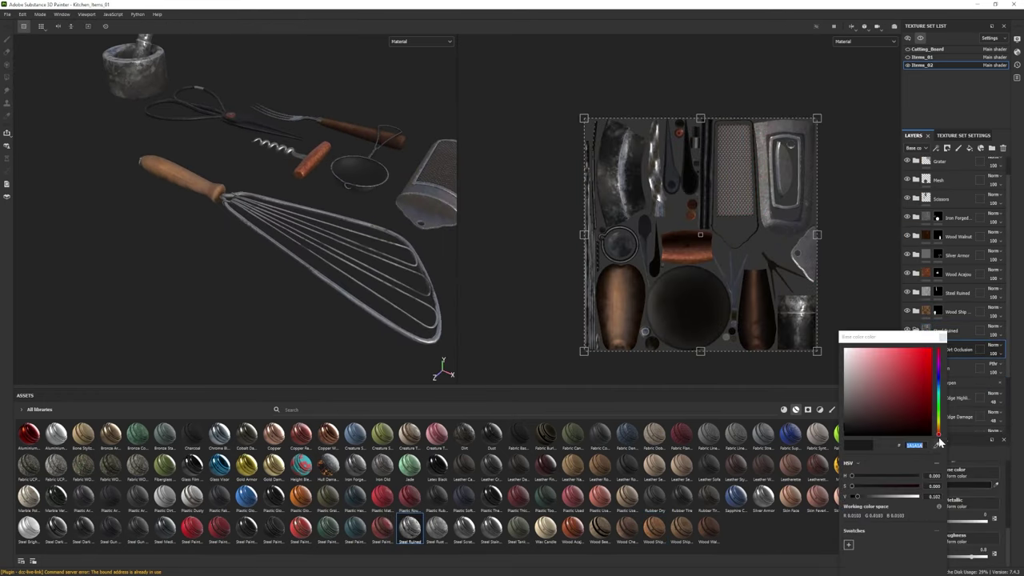
pyautogui.moveTo(939, 440); pyautogui.dragTo(939, 432)
pyautogui.moveTo(893, 398); pyautogui.dragTo(915, 414)
pyautogui.moveTo(272, 296)
pyautogui.keyDown('alt'); pyautogui.mouseDown(button='right')
pyautogui.moveTo(224, 298)
pyautogui.moveTo(247, 298)
pyautogui.mouseUp(button='right'); pyautogui.keyUp('alt')
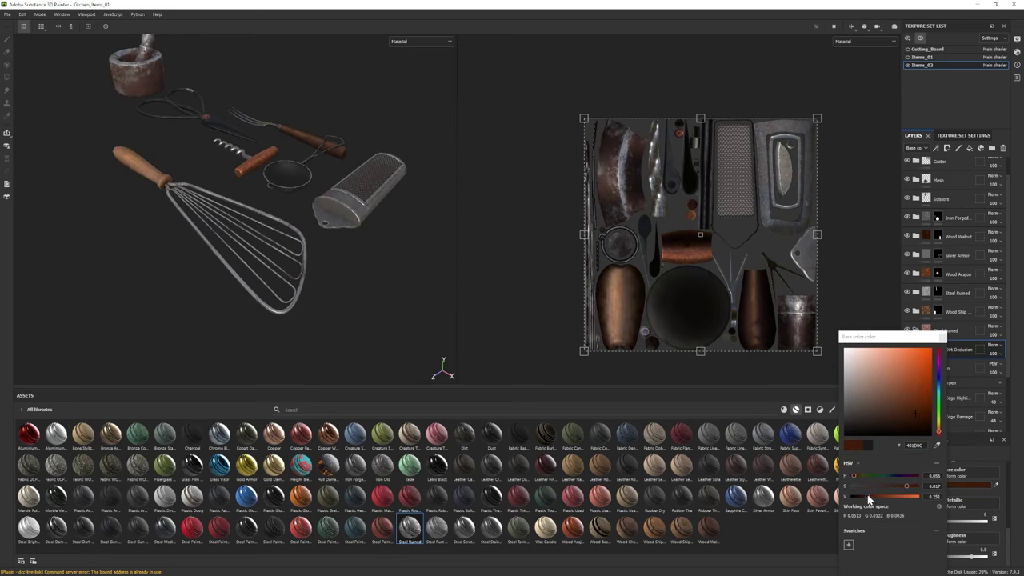
pyautogui.moveTo(870, 498); pyautogui.dragTo(876, 499)
pyautogui.keyDown('alt'); pyautogui.moveTo(304, 288); pyautogui.dragTo(336, 302); pyautogui.keyUp('alt')
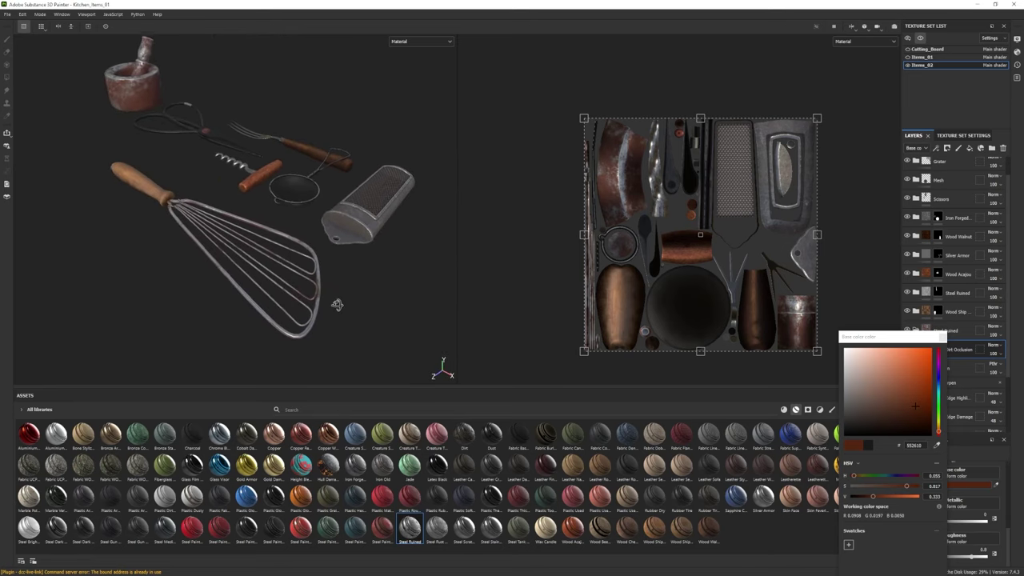
# - Recolour the Steel Ruined Edge Highlight layer and tint its Dirt Occlusion dark reddish brown
pyautogui.scroll(-2, 916, 286)
pyautogui.scroll(-1, 916, 286)
pyautogui.click(956, 416)
pyautogui.click(964, 485)
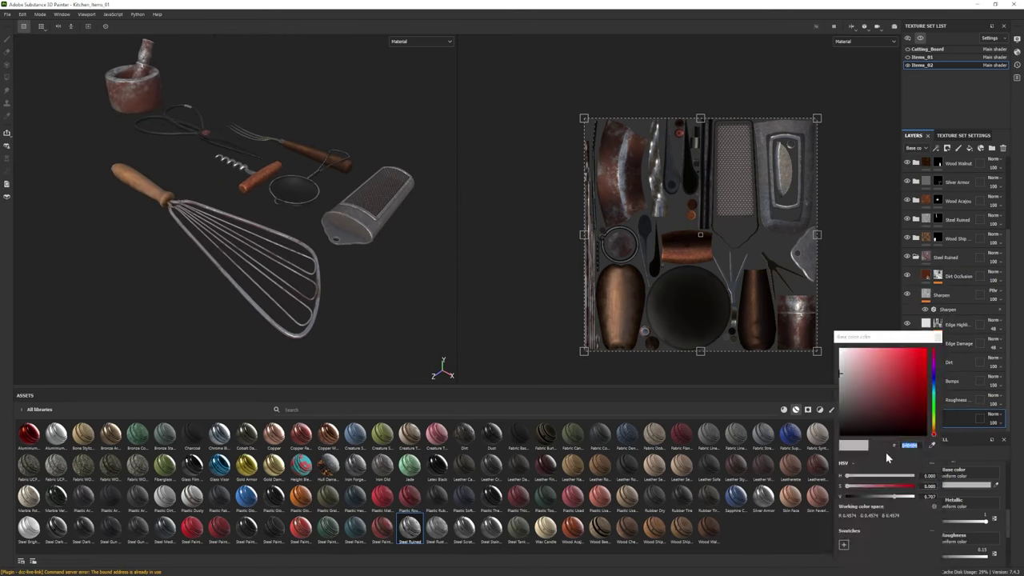
pyautogui.click(957, 324)
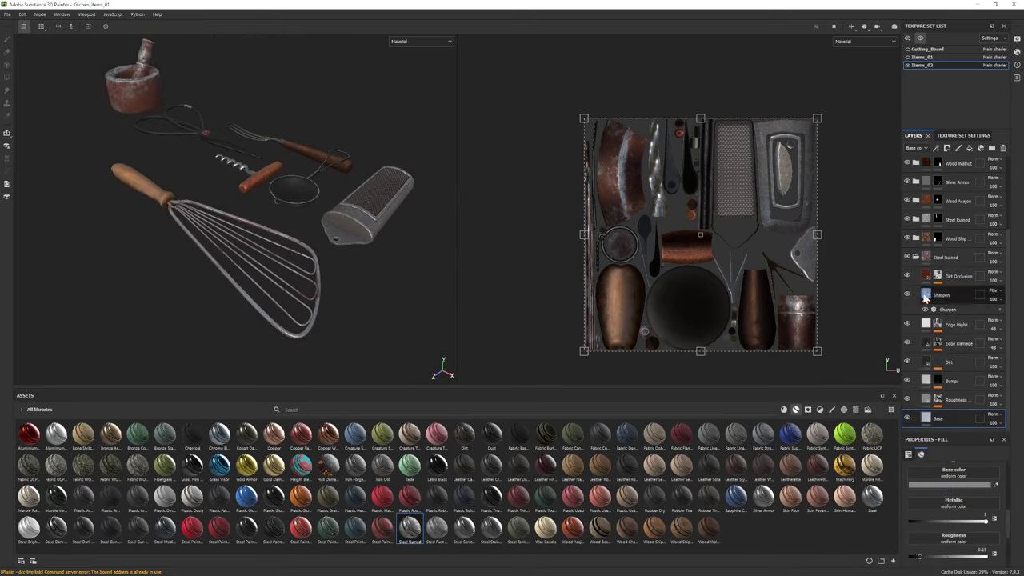
pyautogui.click(956, 325)
pyautogui.click(969, 520)
pyautogui.click(829, 375)
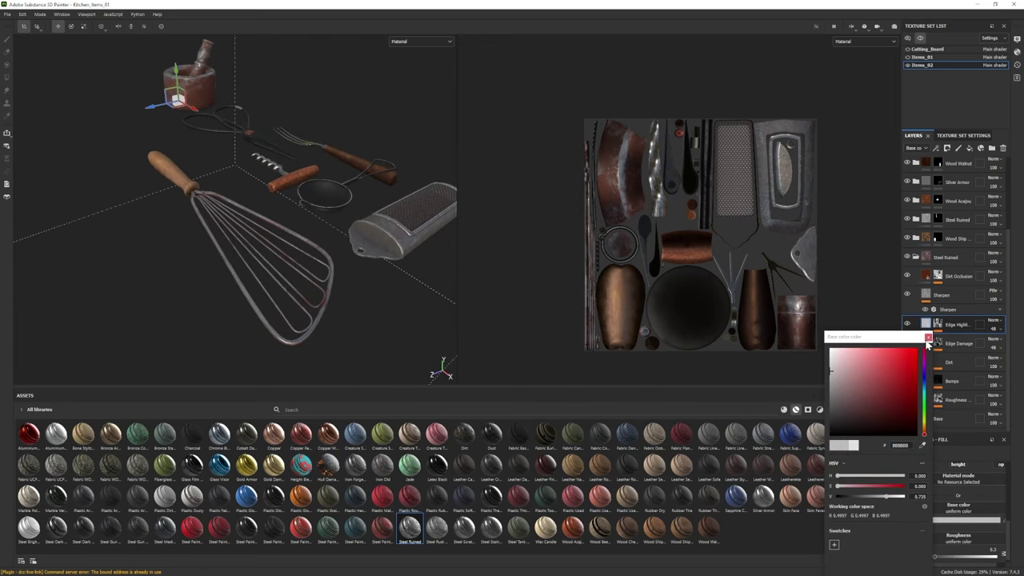
pyautogui.click(956, 276)
pyautogui.click(968, 507)
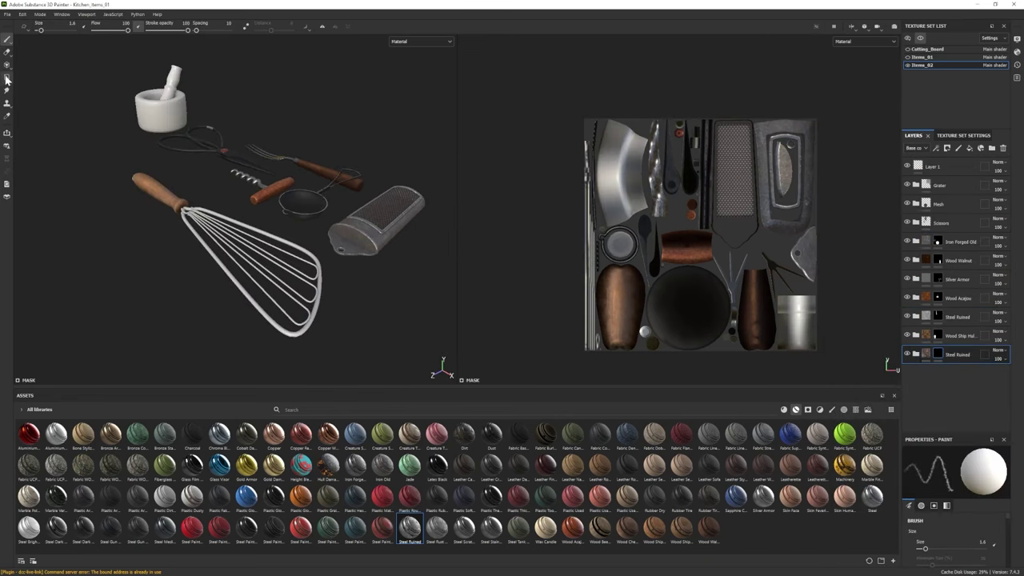
# - Switch from the Polygon Fill tool back to the brush Paint tool and zoom onto the mortar
pyautogui.click(6, 78)
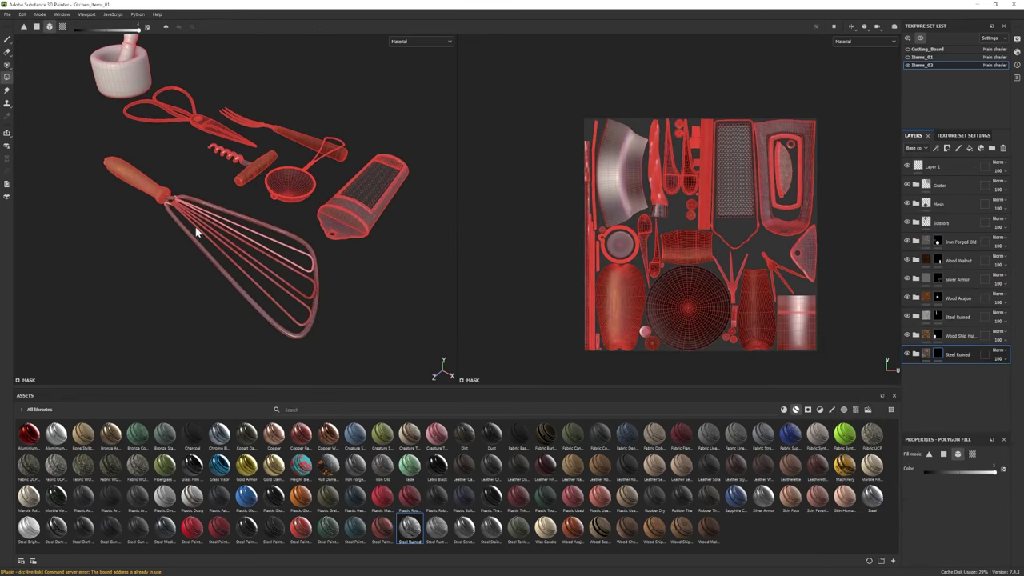
pyautogui.keyDown('alt'); pyautogui.moveTo(168, 206); pyautogui.dragTo(221, 275); pyautogui.keyUp('alt')
pyautogui.scroll(3, 146, 249)
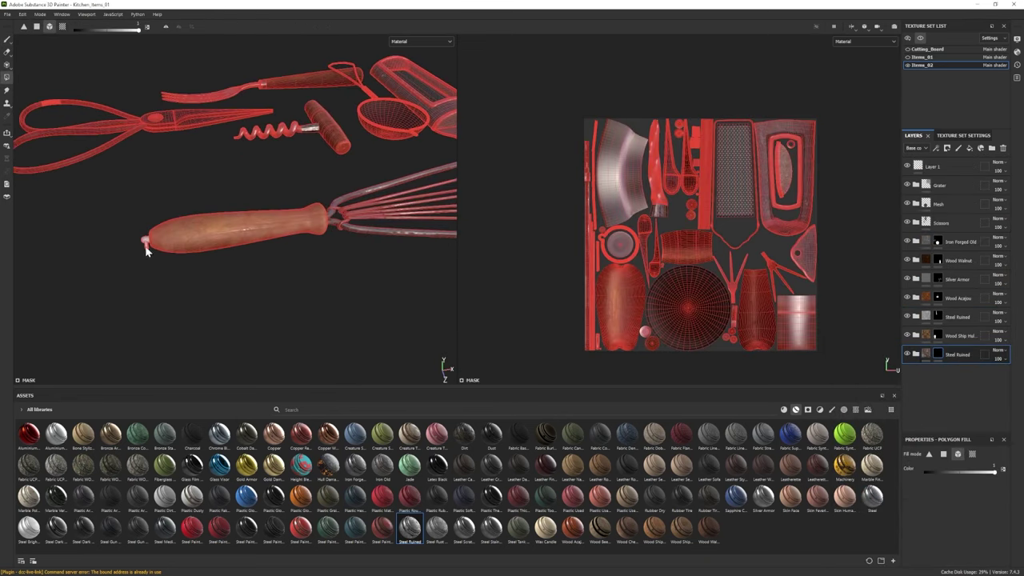
pyautogui.click(6, 40)
pyautogui.click(7, 78)
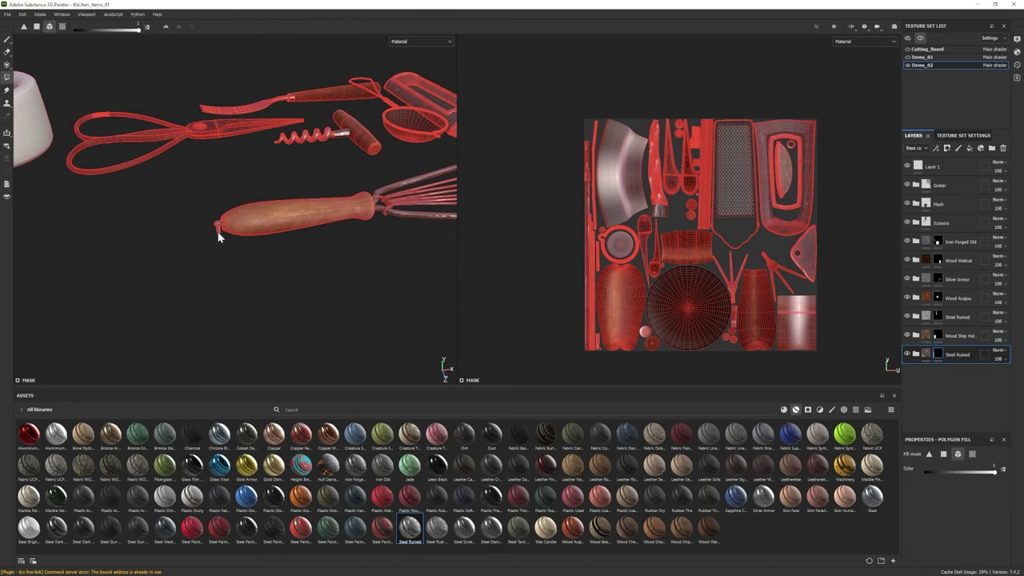
pyautogui.click(6, 40)
pyautogui.scroll(-5, 208, 247)
pyautogui.keyDown('alt'); pyautogui.moveTo(208, 248); pyautogui.dragTo(264, 208); pyautogui.keyUp('alt')
# - Add Wood Ship Hull to the mortar and hide its Dirt and both Dust layers
pyautogui.moveTo(654, 529); pyautogui.dragTo(945, 377)
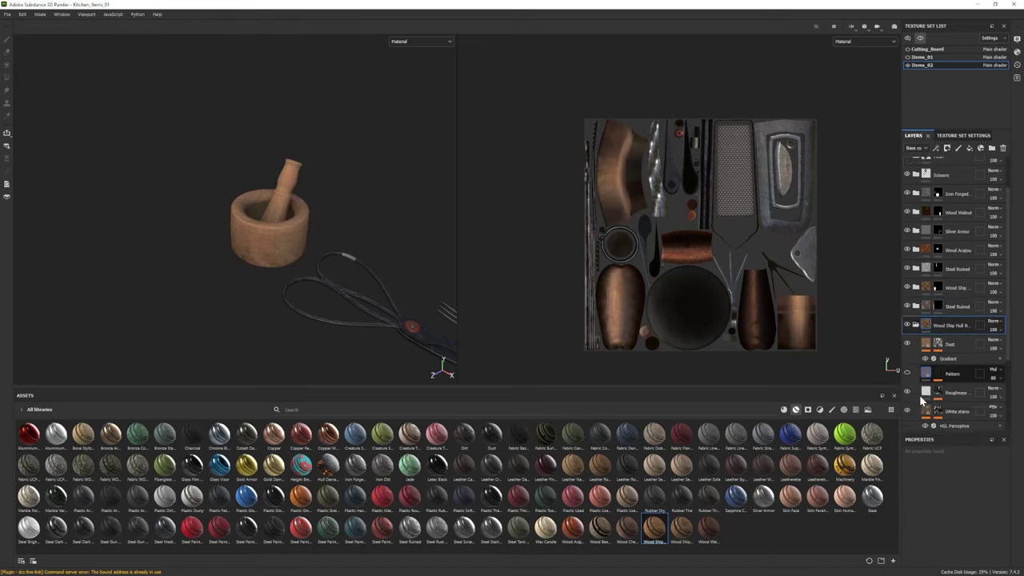
pyautogui.scroll(-3, 949, 304)
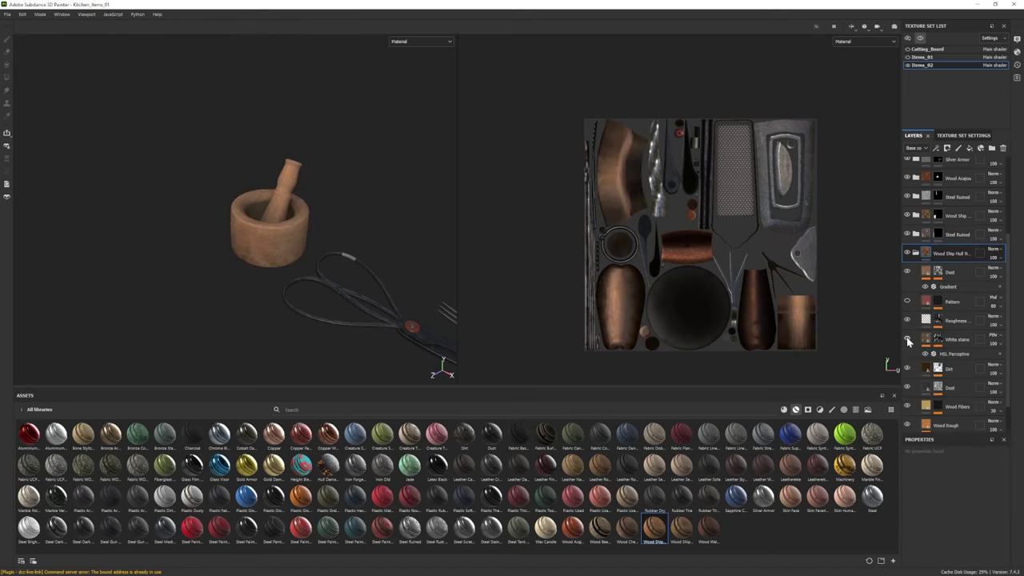
pyautogui.scroll(-2, 908, 342)
pyautogui.click(961, 387)
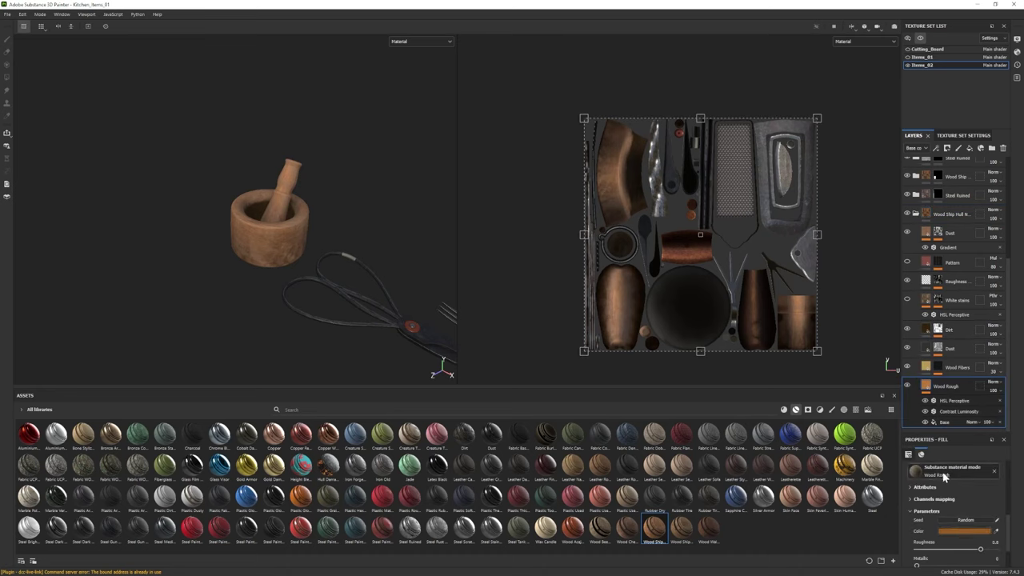
pyautogui.click(964, 531)
pyautogui.click(964, 381)
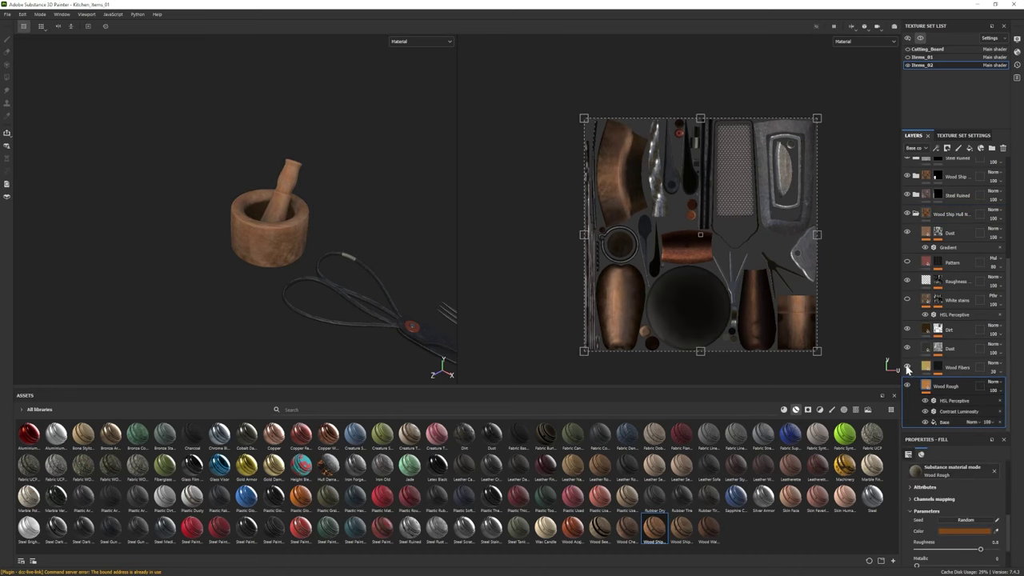
pyautogui.click(908, 329)
pyautogui.click(908, 349)
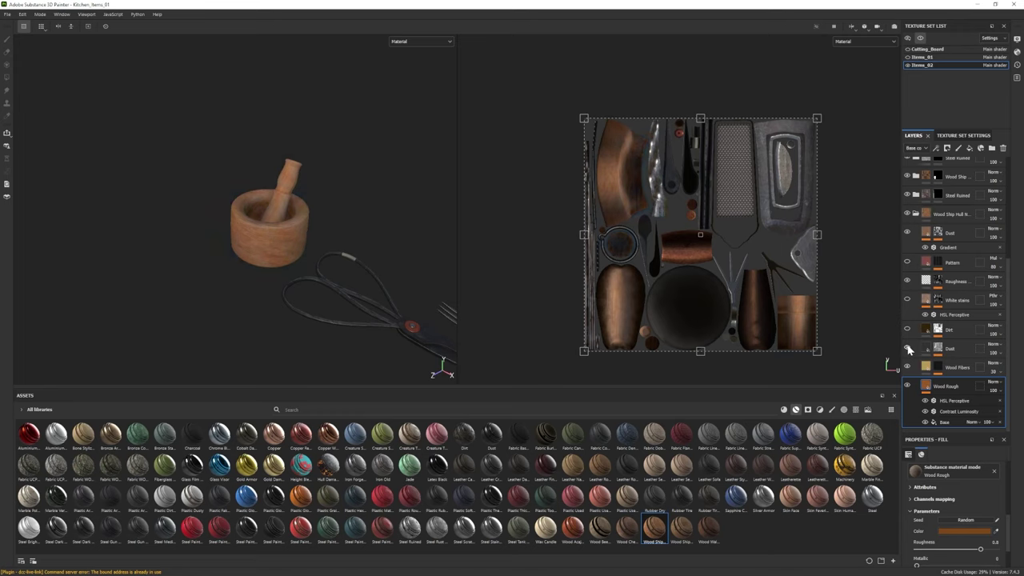
pyautogui.click(908, 232)
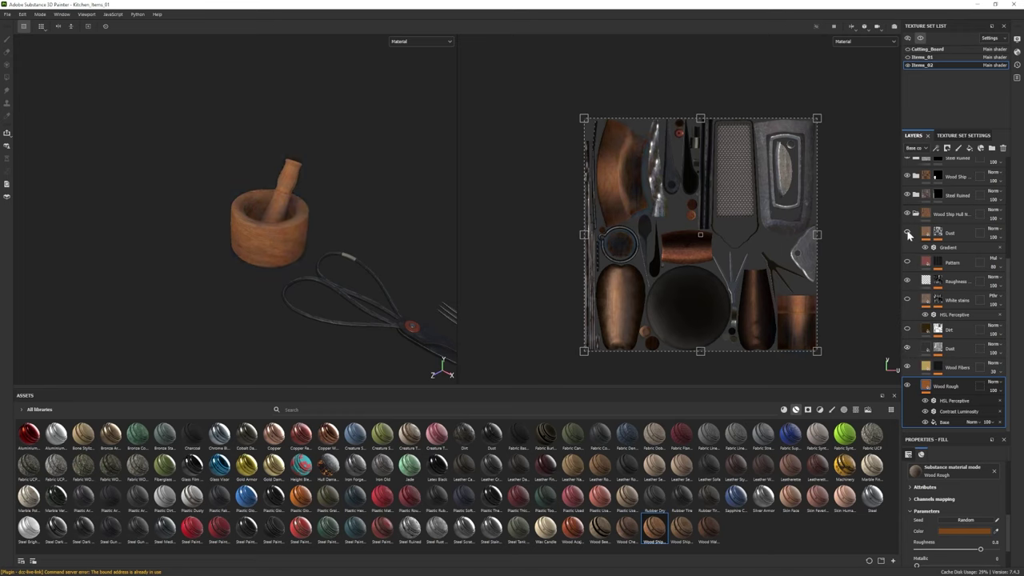
pyautogui.keyDown('alt'); pyautogui.moveTo(264, 240); pyautogui.dragTo(304, 272); pyautogui.keyUp('alt')
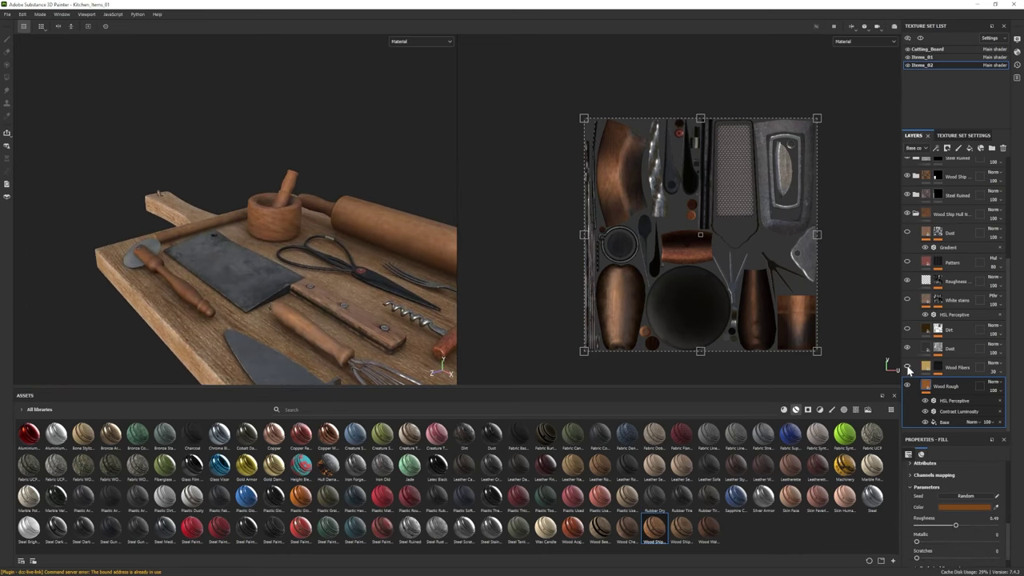
# - Lower the MG Dust generator level to 0.41, collapse Wood Ship Hull, and expand Items_01's Knife folder
pyautogui.keyDown('alt'); pyautogui.moveTo(361, 288); pyautogui.dragTo(382, 305); pyautogui.keyUp('alt')
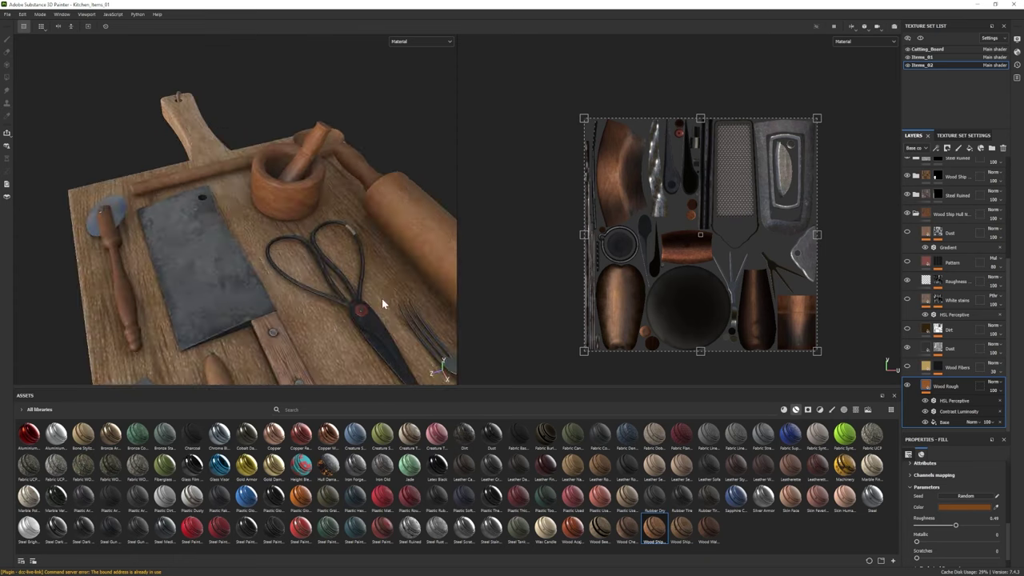
pyautogui.click(938, 348)
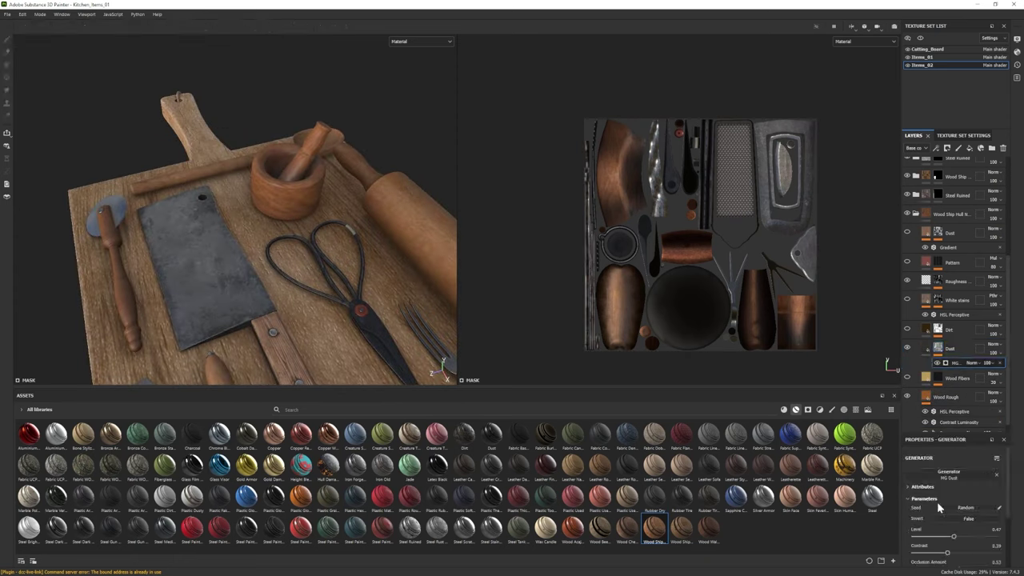
pyautogui.keyDown('alt'); pyautogui.moveTo(368, 288); pyautogui.dragTo(208, 220); pyautogui.keyUp('alt')
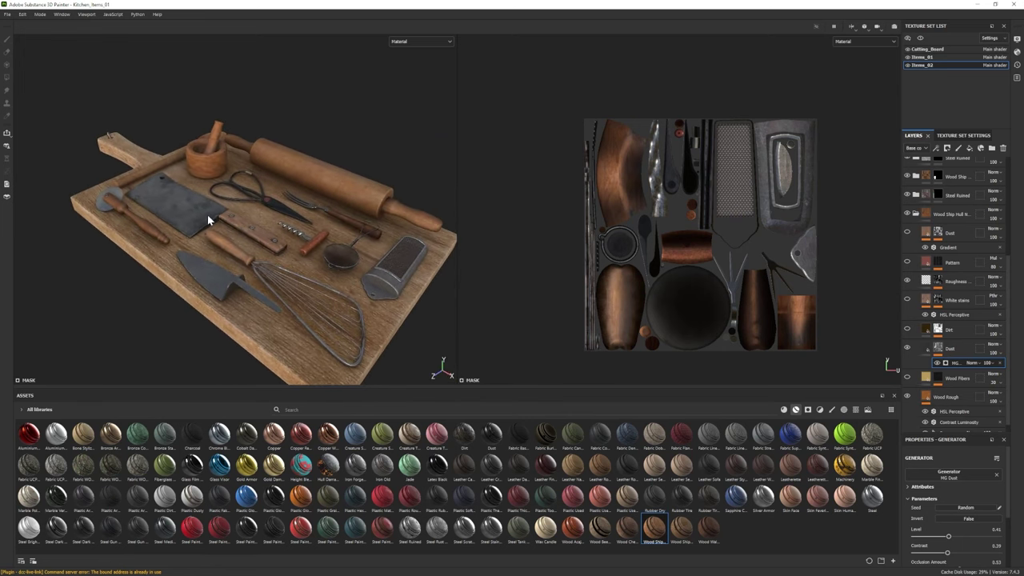
pyautogui.click(915, 214)
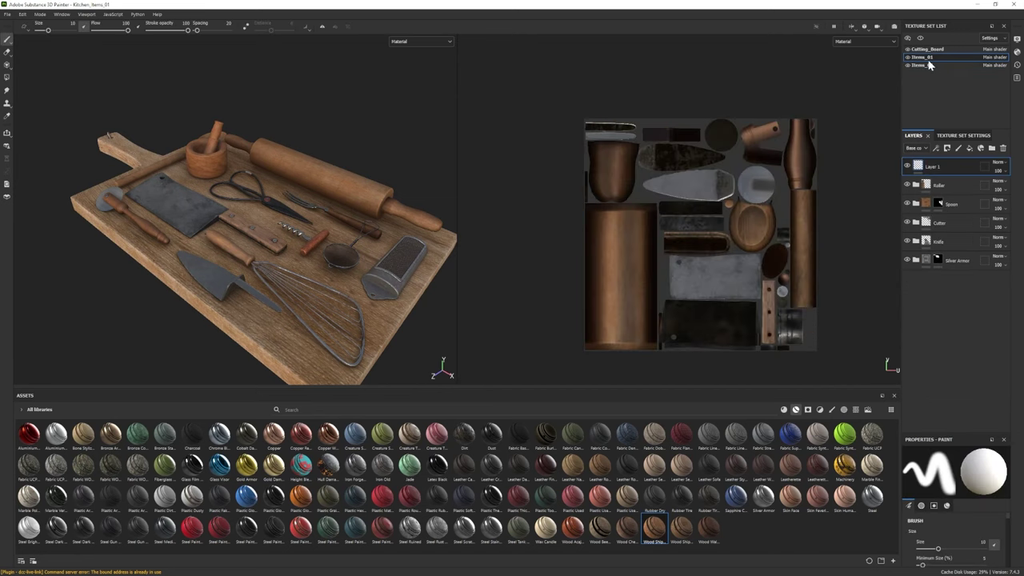
pyautogui.click(926, 260)
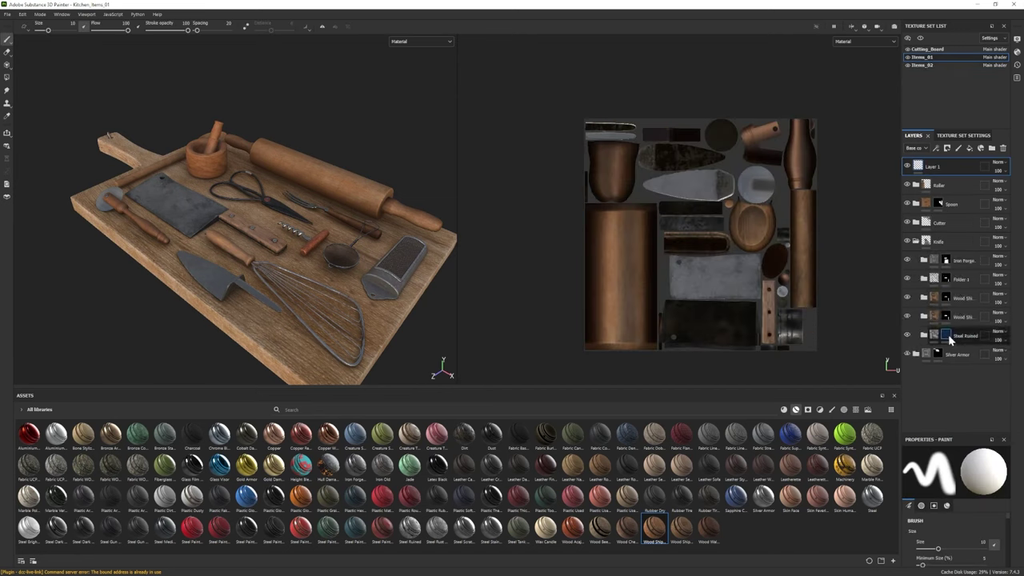
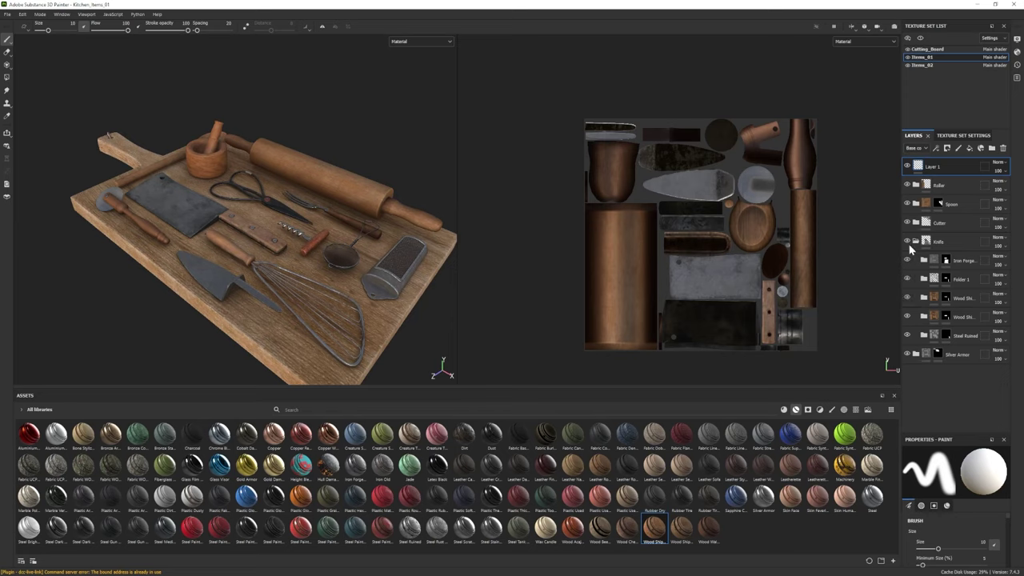
# - Nudge the Items_01 Wood Rough fill colour to a warmer orange-brown, then switch to Cutting_Board
pyautogui.click(916, 297)
pyautogui.scroll(-2, 960, 336)
pyautogui.scroll(-3, 961, 338)
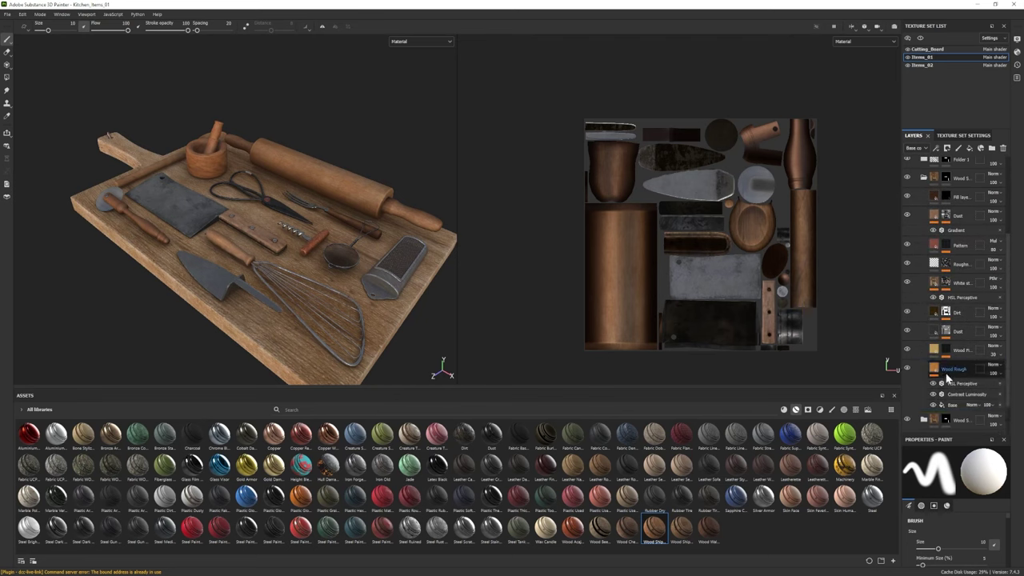
pyautogui.click(960, 368)
pyautogui.click(972, 497)
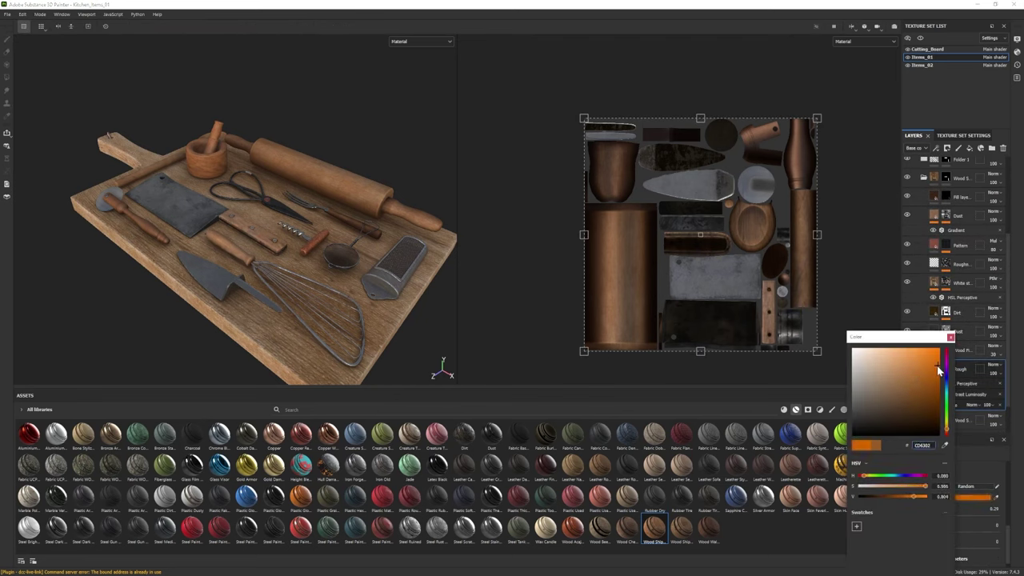
pyautogui.click(916, 383)
pyautogui.click(961, 352)
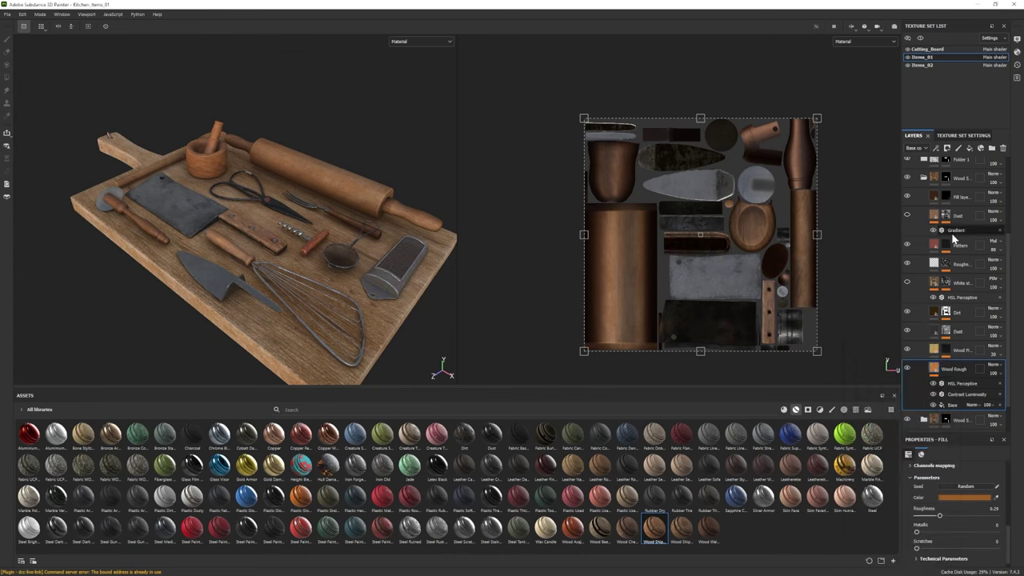
pyautogui.click(965, 497)
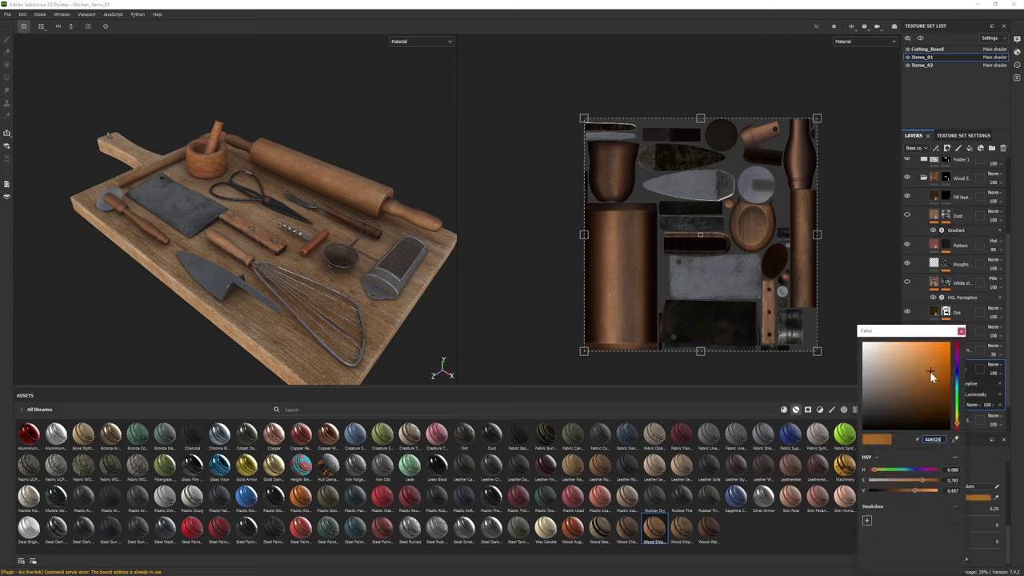
pyautogui.click(961, 331)
pyautogui.click(927, 48)
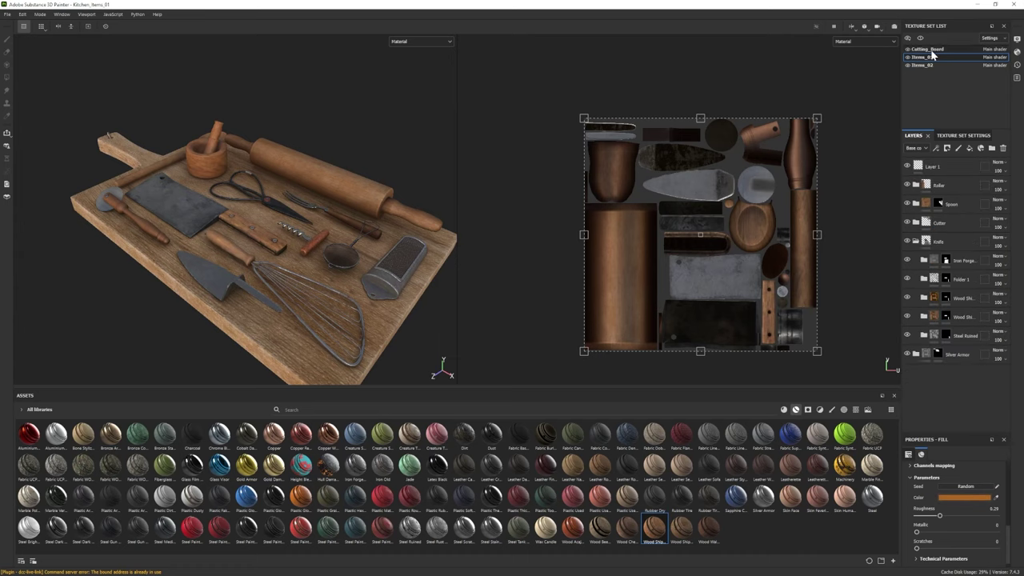
# - Darken the Wood Ship Hull gradient colour to 573F1E and adjust its Color 1
pyautogui.click(922, 186)
pyautogui.scroll(-1, 952, 360)
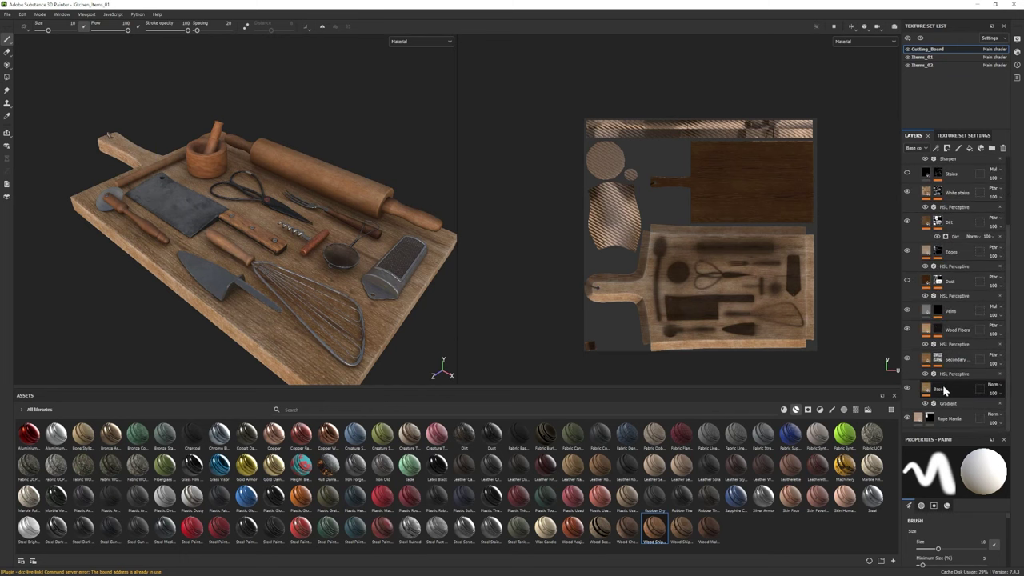
pyautogui.click(949, 403)
pyautogui.scroll(-2, 983, 549)
pyautogui.click(983, 541)
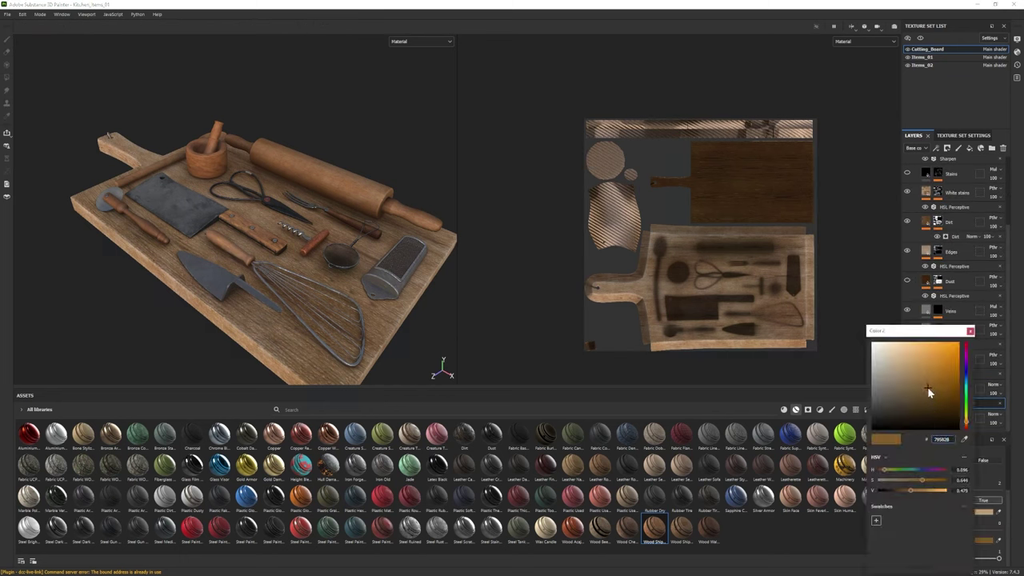
pyautogui.moveTo(929, 391); pyautogui.dragTo(931, 404)
pyautogui.click(978, 513)
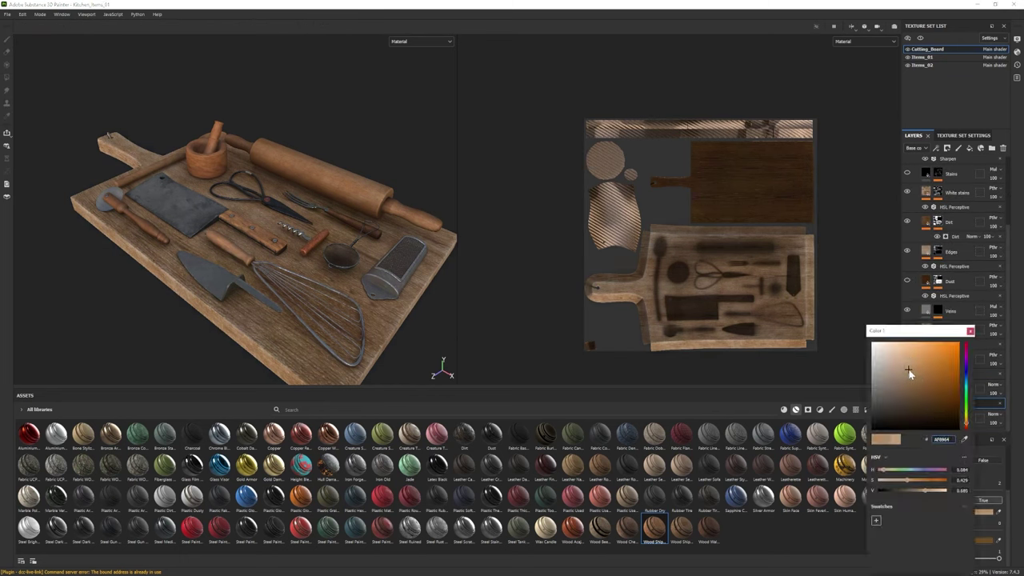
pyautogui.keyDown('alt'); pyautogui.moveTo(265, 328); pyautogui.dragTo(323, 282); pyautogui.keyUp('alt')
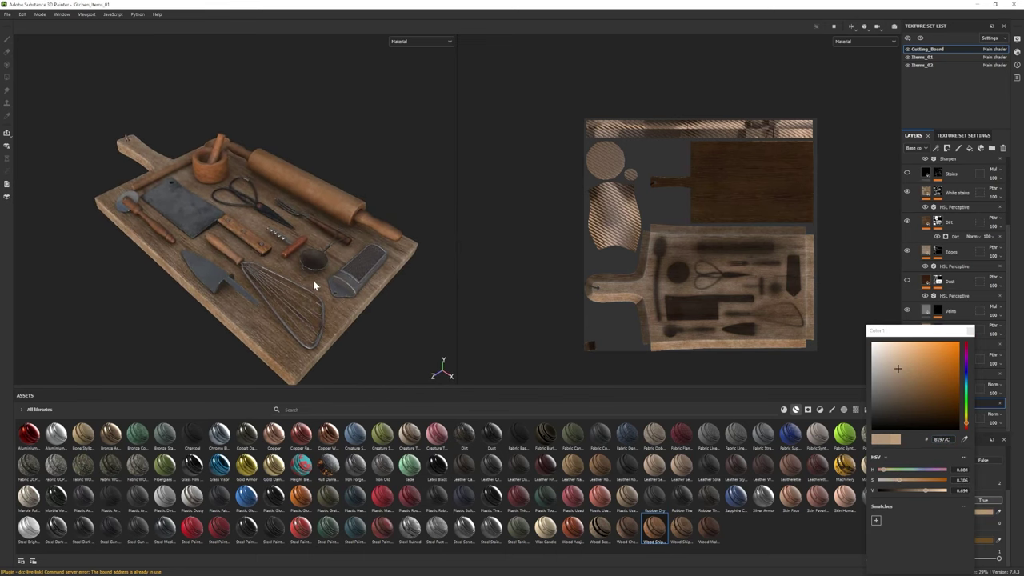
# - Raise the cutting board's Base fill roughness to about 0.38
pyautogui.click(948, 389)
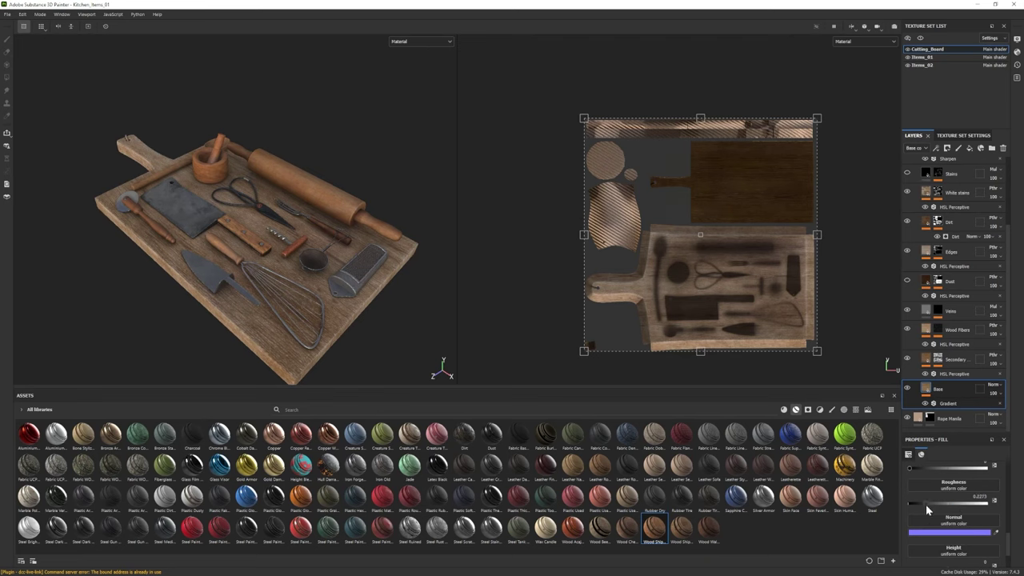
pyautogui.keyDown('alt'); pyautogui.moveTo(288, 264); pyautogui.dragTo(327, 283); pyautogui.keyUp('alt')
pyautogui.scroll(-3, 327, 283)
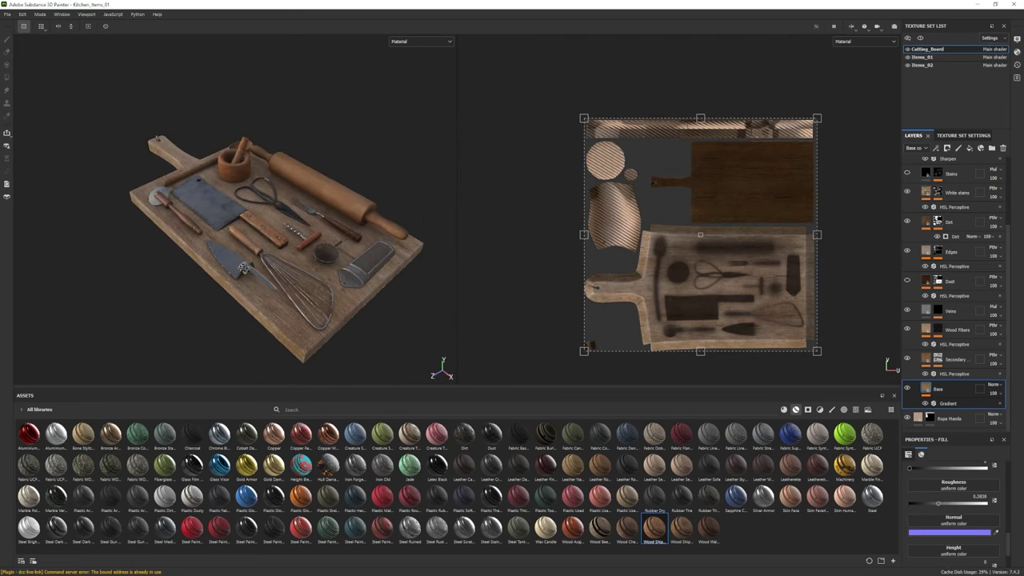
pyautogui.scroll(5, 272, 291)
pyautogui.scroll(3, 272, 291)
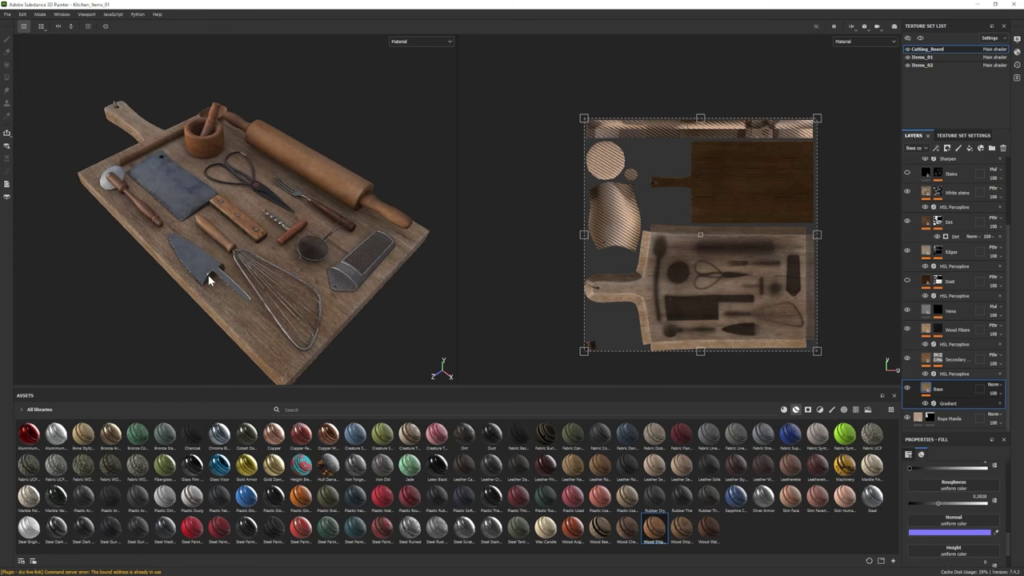
pyautogui.scroll(3, 210, 280)
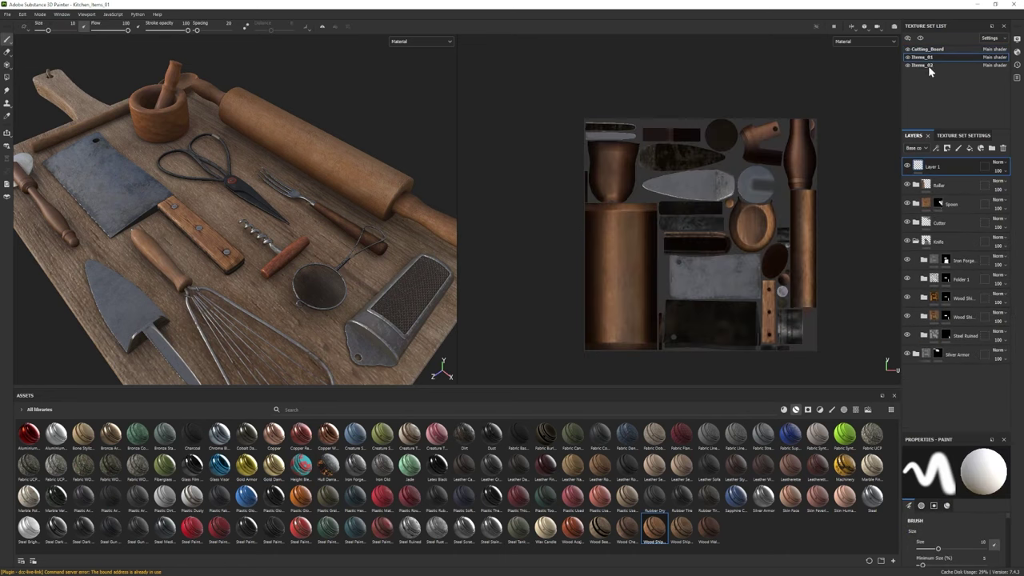
# - Isolate Items_01 and inspect the Dirt layer inside the Roller folder
pyautogui.click(920, 37)
pyautogui.click(916, 185)
pyautogui.click(908, 223)
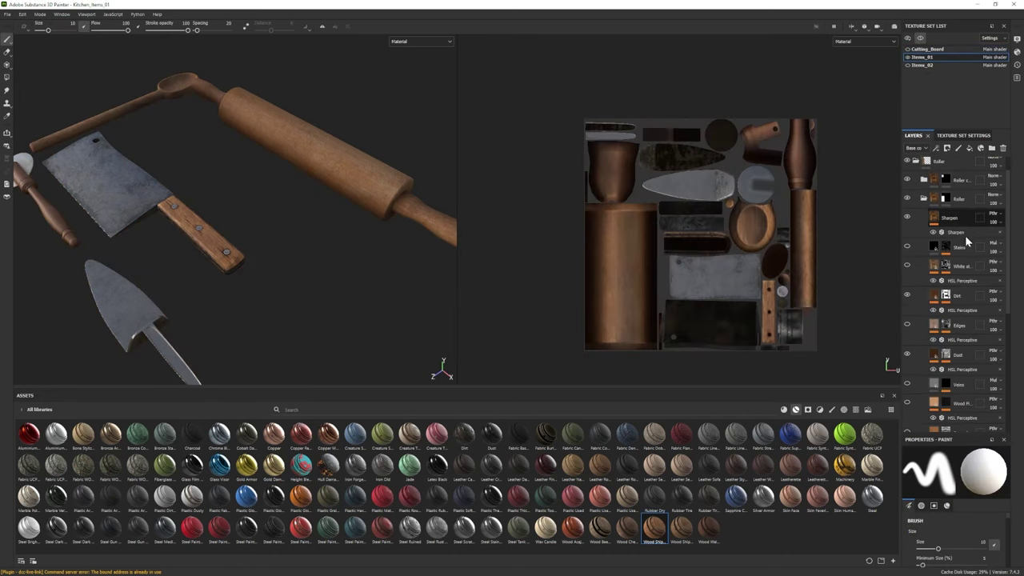
pyautogui.click(912, 301)
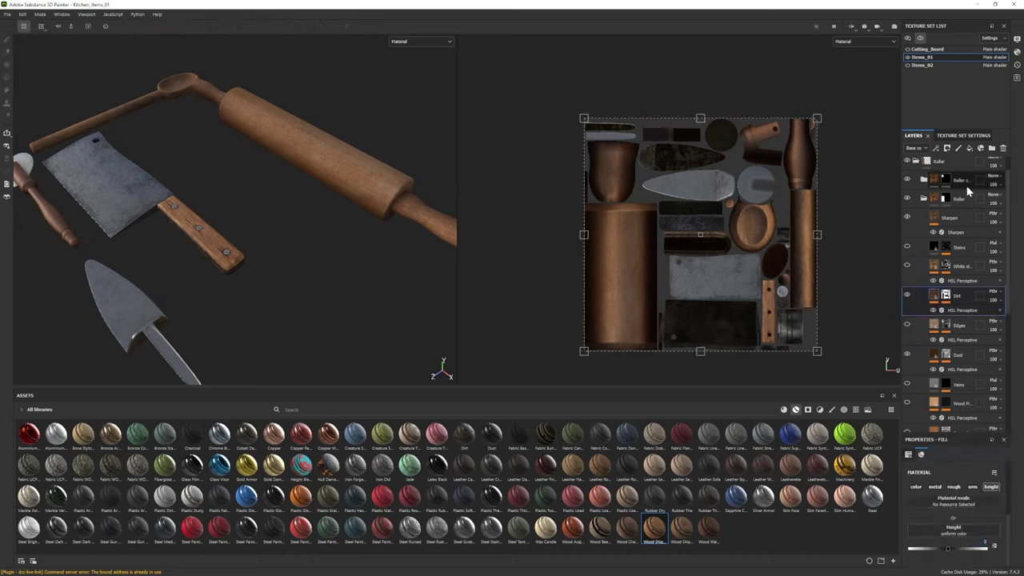
pyautogui.click(925, 199)
pyautogui.keyDown('alt'); pyautogui.moveTo(293, 238); pyautogui.dragTo(887, 248, button='right'); pyautogui.keyUp('alt')
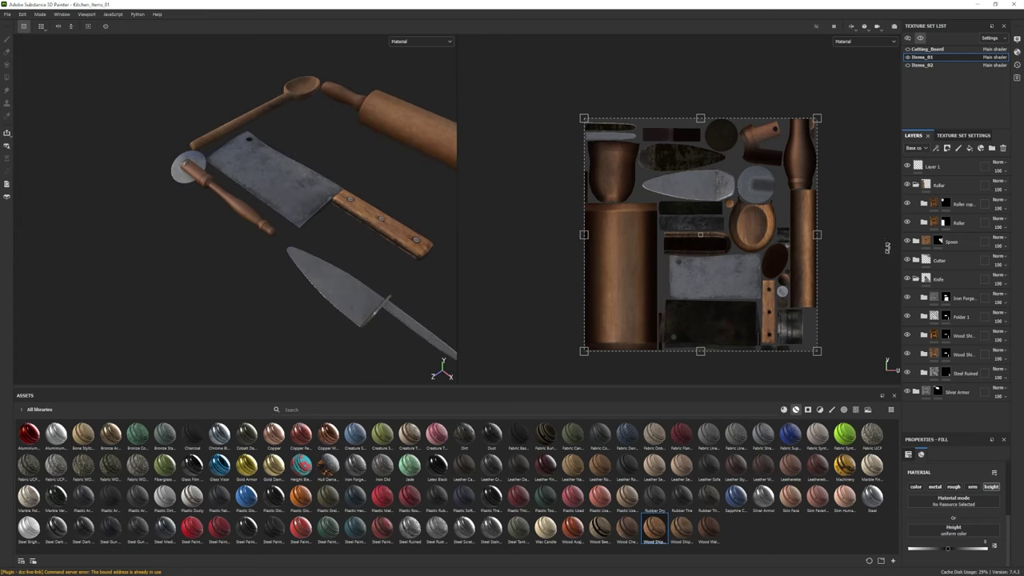
pyautogui.scroll(-1, 917, 189)
# - Reduce the Cutter's Dirt layer height to about -0.02
pyautogui.click(916, 223)
pyautogui.click(923, 240)
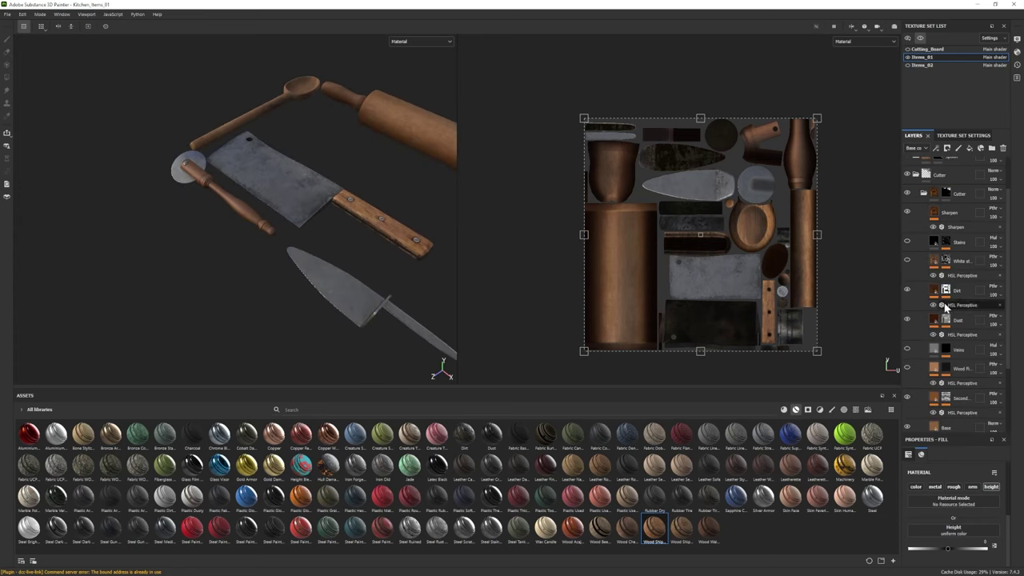
pyautogui.click(932, 292)
pyautogui.click(939, 294)
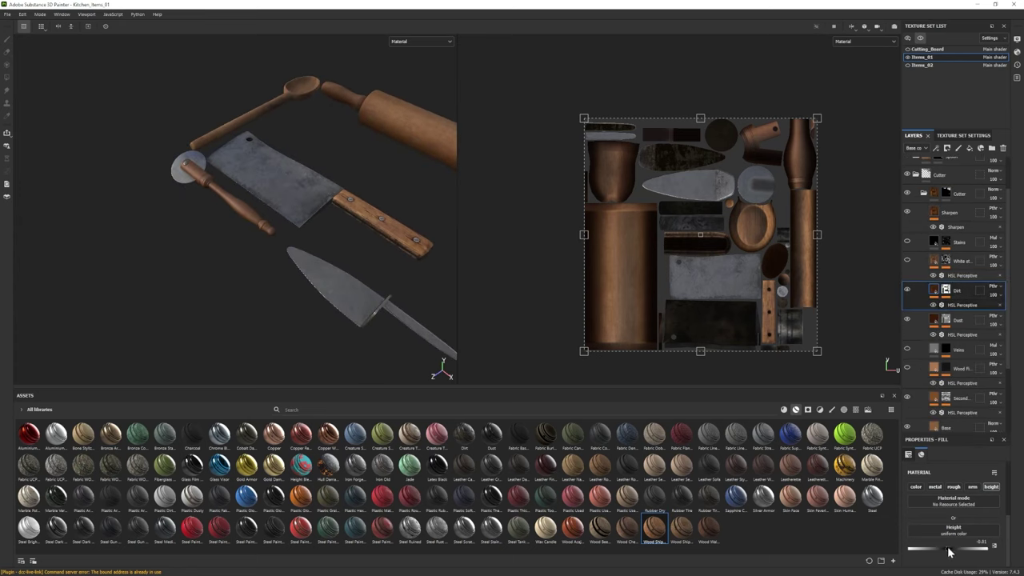
pyautogui.moveTo(948, 552); pyautogui.dragTo(946, 551)
pyautogui.scroll(3, 256, 245)
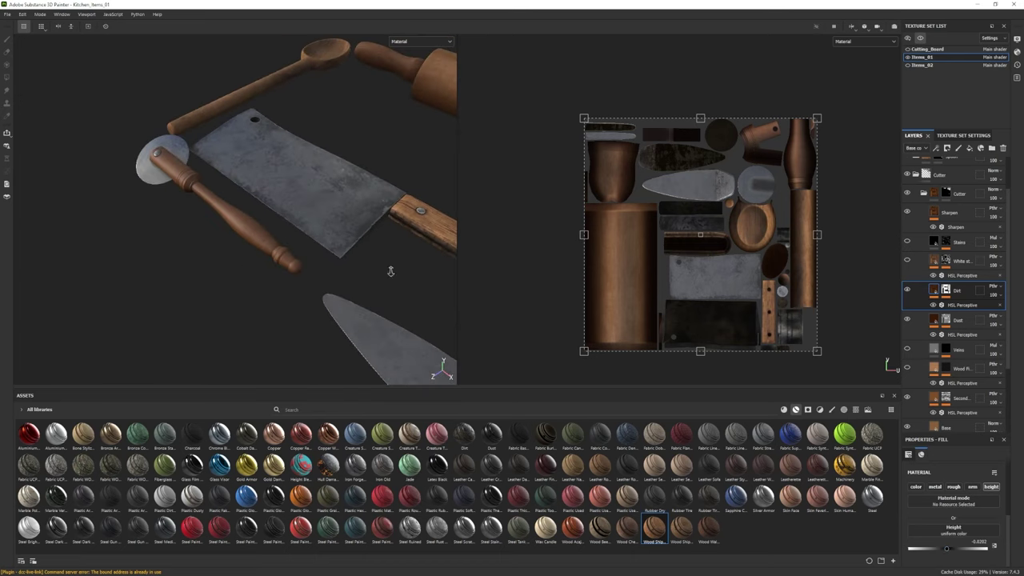
pyautogui.scroll(-4, 391, 271)
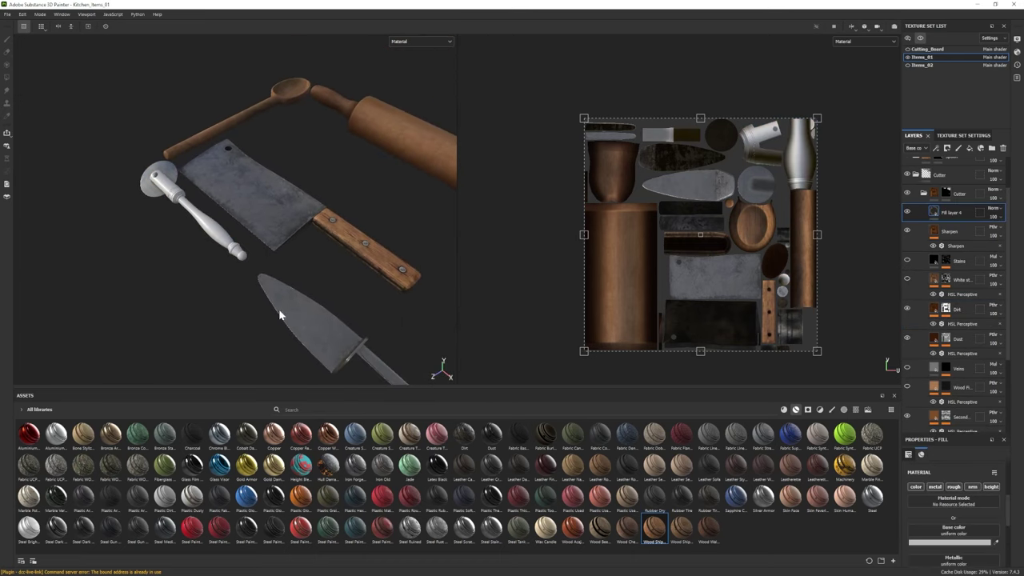
pyautogui.keyDown('alt'); pyautogui.moveTo(278, 315); pyautogui.dragTo(352, 280); pyautogui.keyUp('alt')
# - Give the new fill layer a black mask with a generator at balance about 0.43
pyautogui.rightClick(961, 211)
pyautogui.click(988, 228)
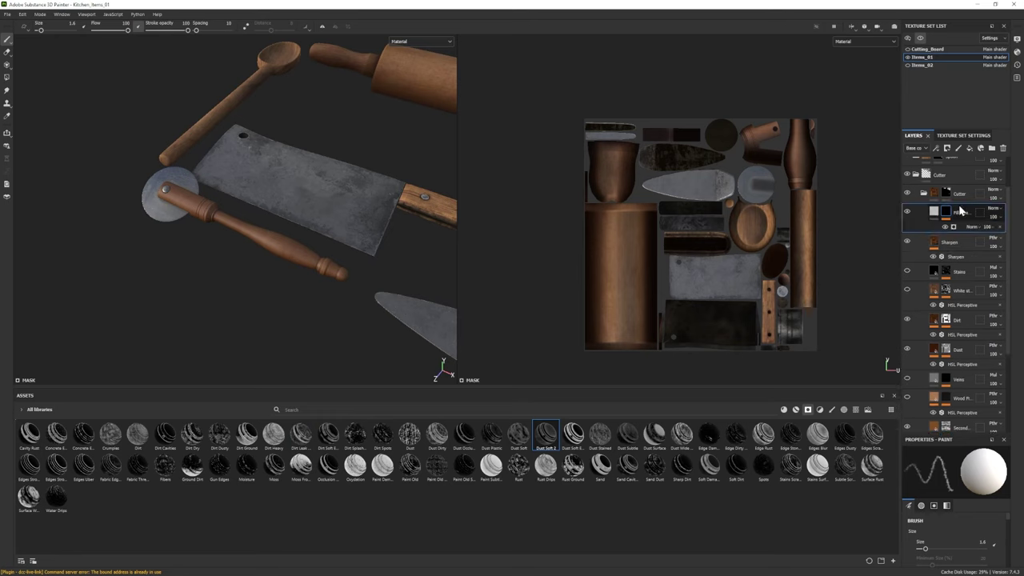
pyautogui.click(969, 228)
pyautogui.moveTo(957, 544); pyautogui.dragTo(950, 546)
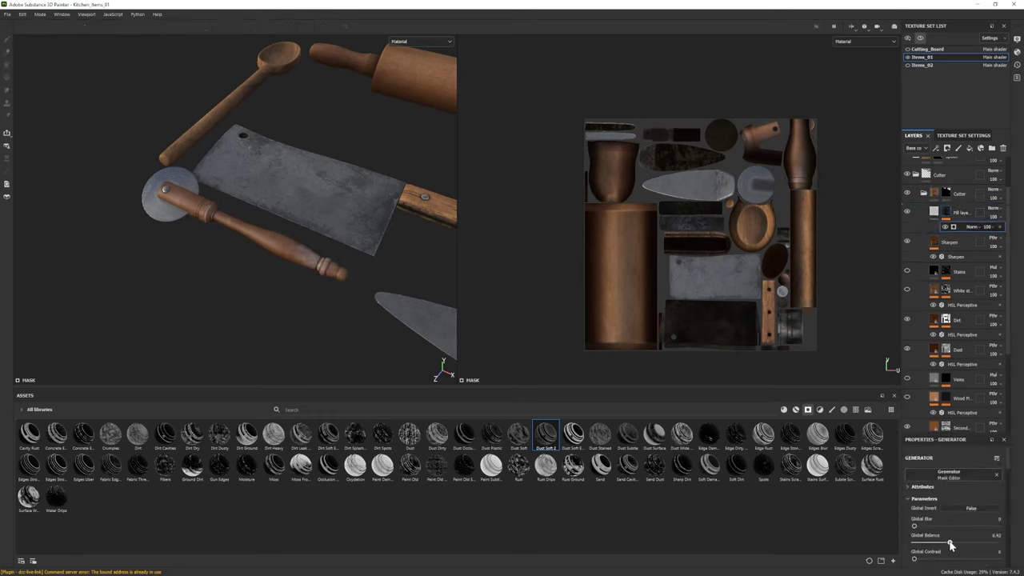
pyautogui.click(961, 212)
pyautogui.click(956, 543)
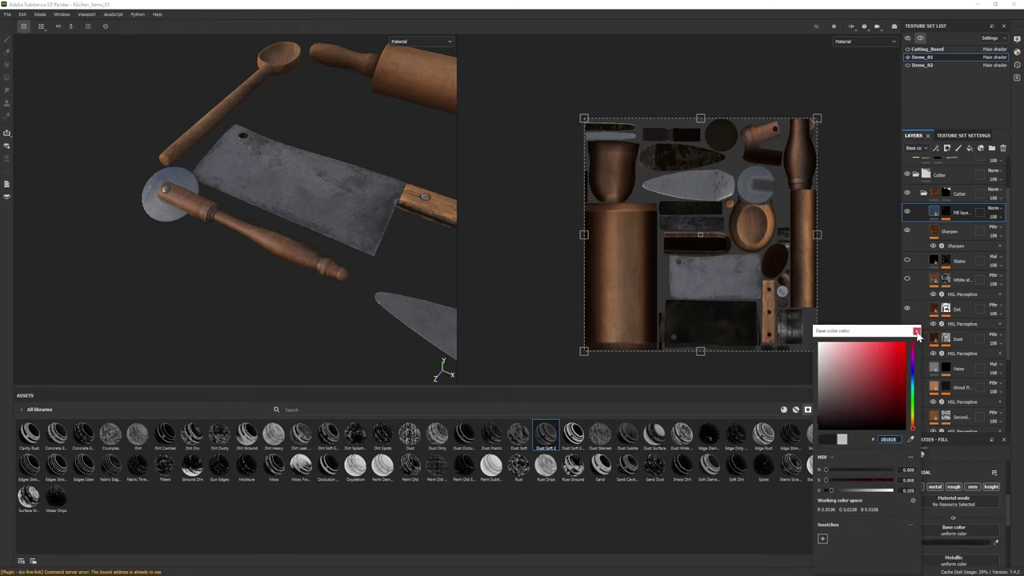
pyautogui.click(917, 332)
pyautogui.click(945, 213)
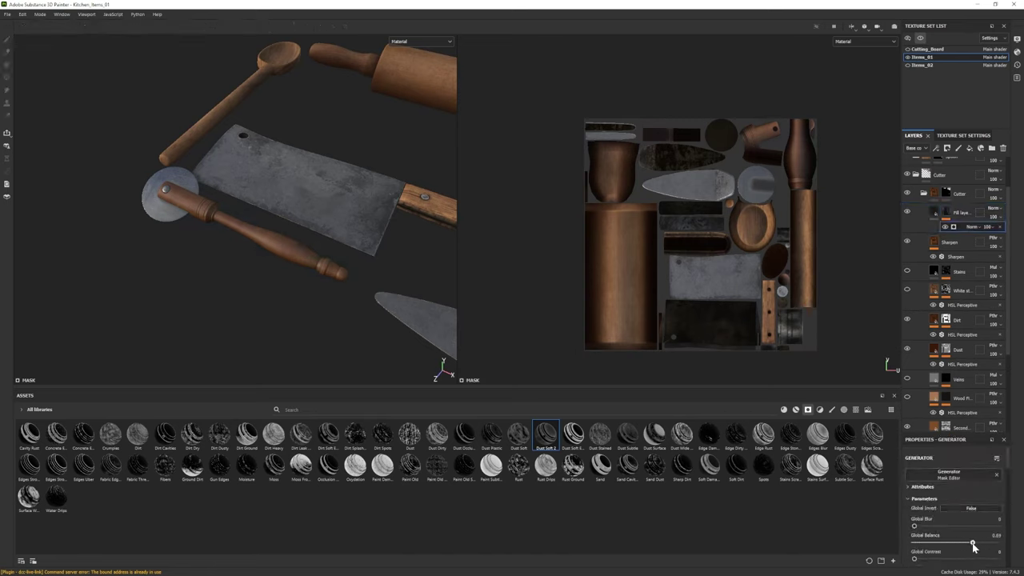
# - Set the pizza cutter's mask generator balance to 0.48, then show the whole scene
pyautogui.keyDown('alt'); pyautogui.moveTo(321, 240); pyautogui.dragTo(401, 264); pyautogui.keyUp('alt')
pyautogui.moveTo(965, 544); pyautogui.dragTo(955, 544)
pyautogui.keyDown('alt'); pyautogui.moveTo(257, 240); pyautogui.dragTo(224, 237); pyautogui.keyUp('alt')
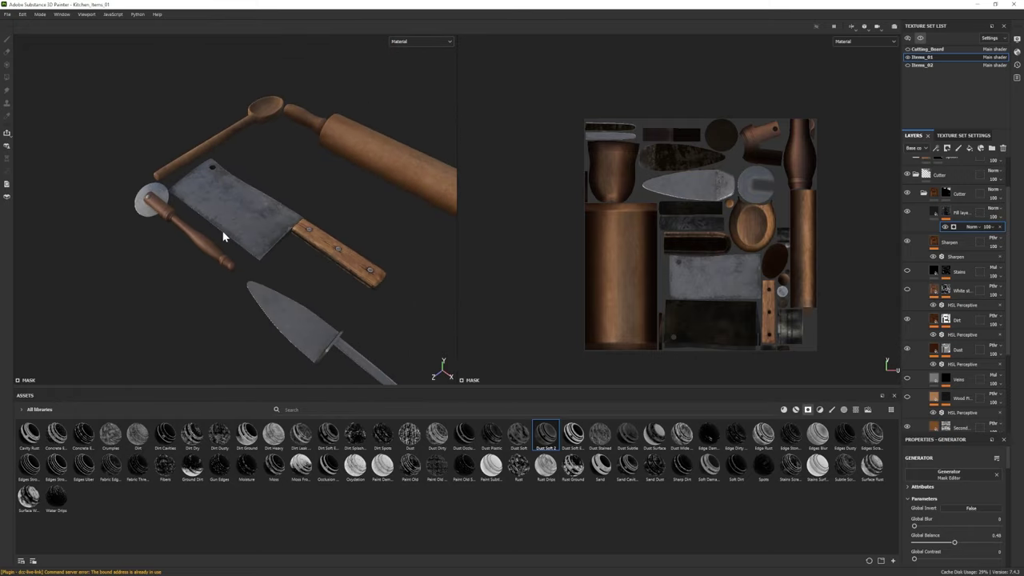
pyautogui.click(918, 200)
pyautogui.press('f')
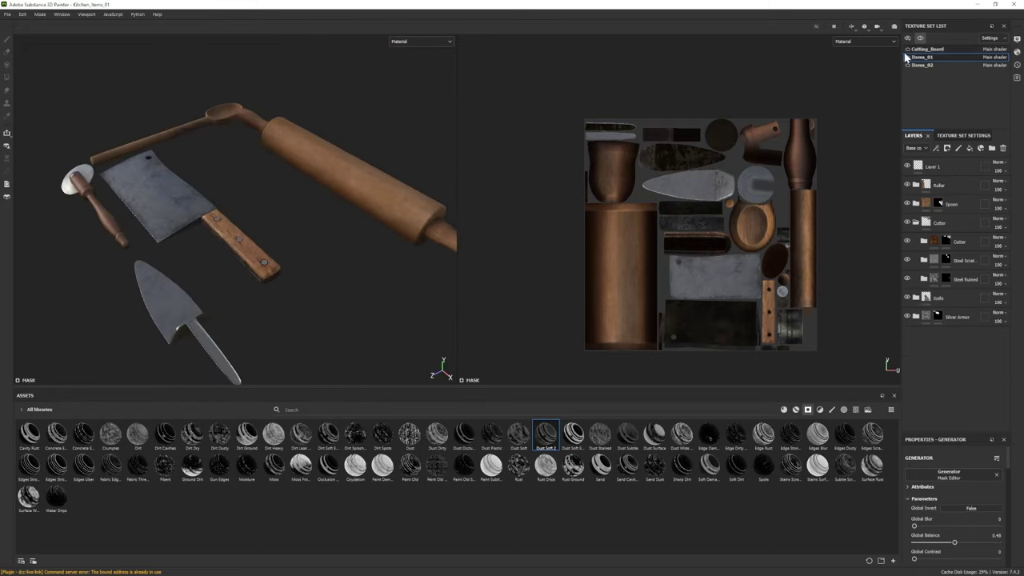
pyautogui.click(906, 51)
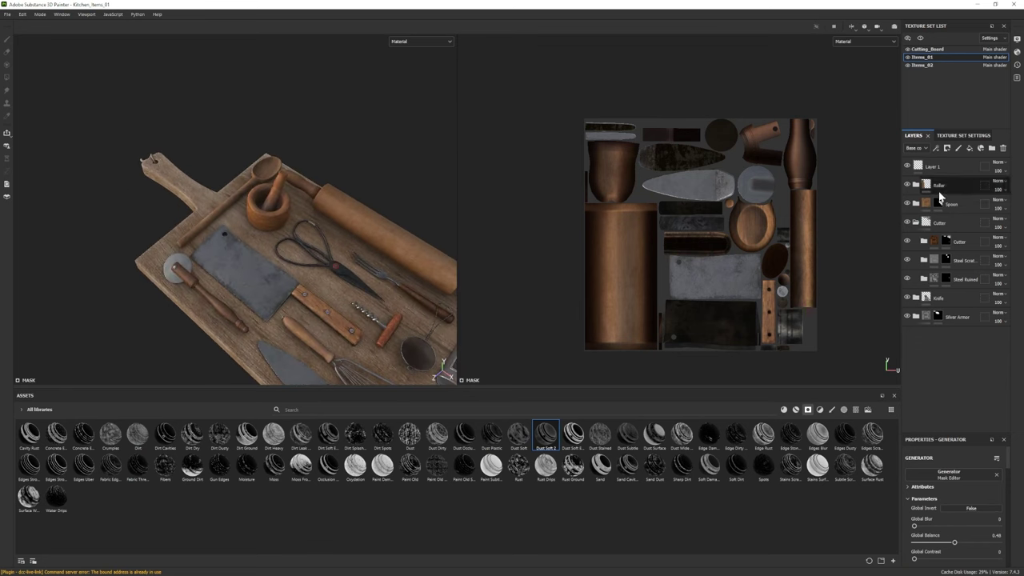
# - Set the Spoon folder's Wood Rough roughness to 0.52 and view the board top-down
pyautogui.click(916, 204)
pyautogui.click(952, 329)
pyautogui.scroll(5, 245, 257)
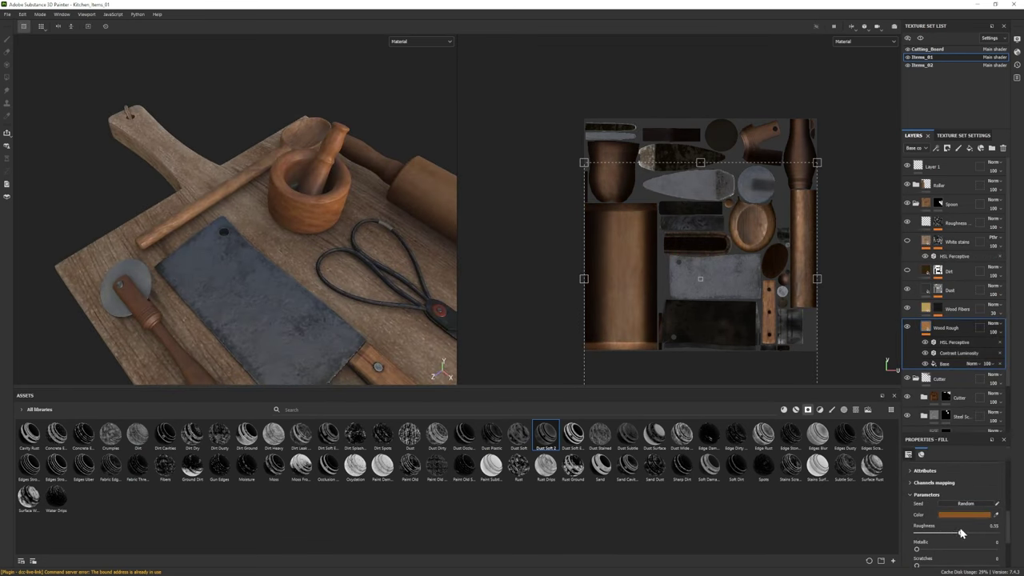
pyautogui.moveTo(963, 534); pyautogui.dragTo(958, 534)
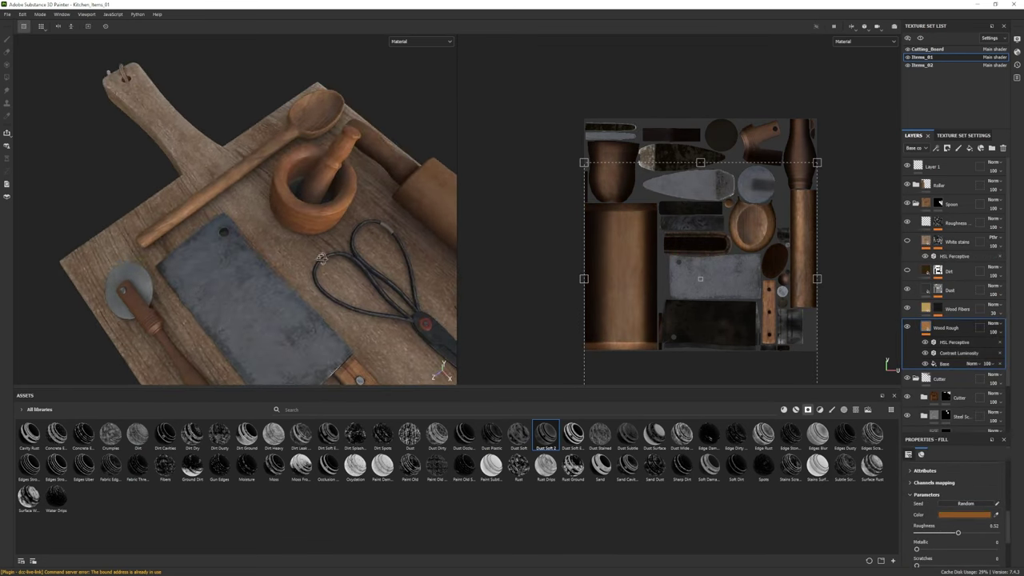
pyautogui.keyDown('alt'); pyautogui.moveTo(280, 227); pyautogui.dragTo(290, 273); pyautogui.keyUp('alt')
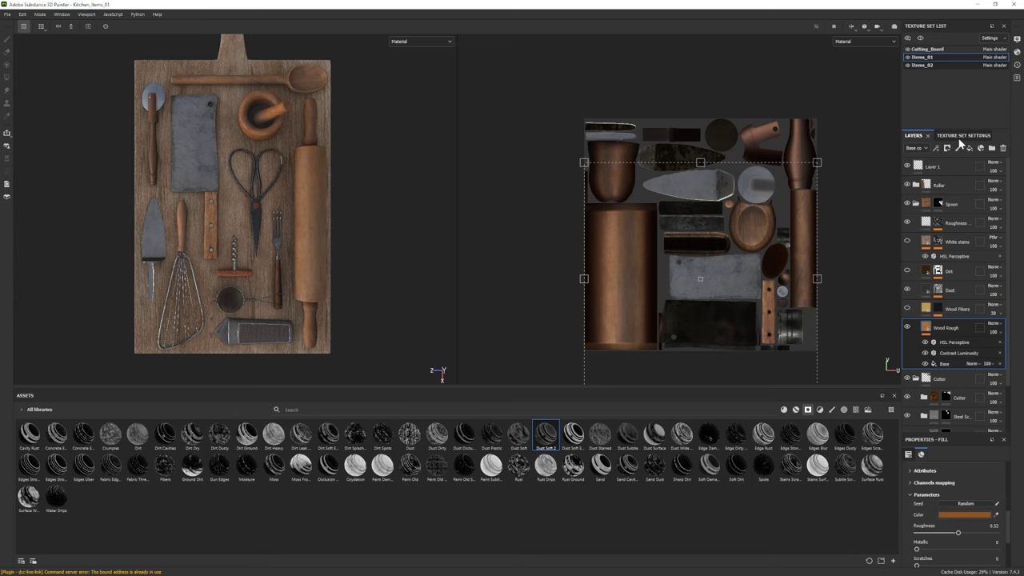
# - Isolate Items_02 and retint the Steel Ruined gradient's second colour to a lighter orange
pyautogui.click(928, 65)
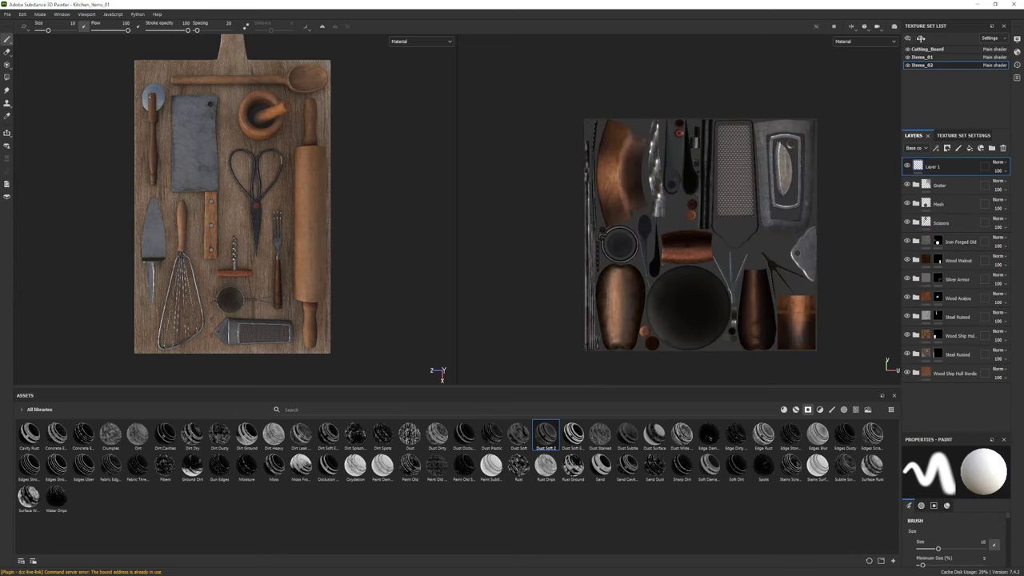
pyautogui.click(921, 38)
pyautogui.click(916, 317)
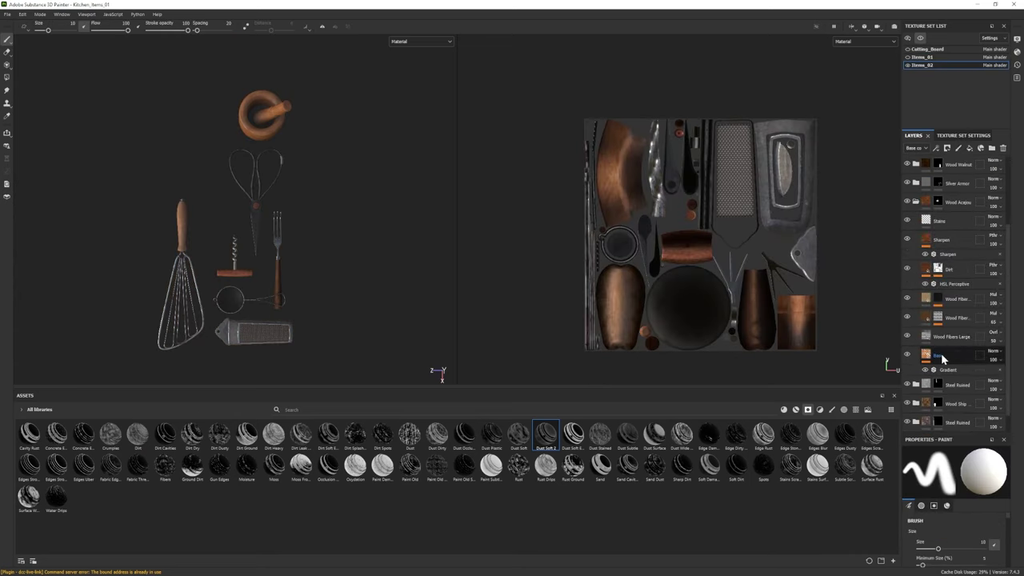
pyautogui.scroll(-1, 953, 336)
pyautogui.click(952, 346)
pyautogui.click(981, 512)
pyautogui.moveTo(933, 372); pyautogui.dragTo(934, 381)
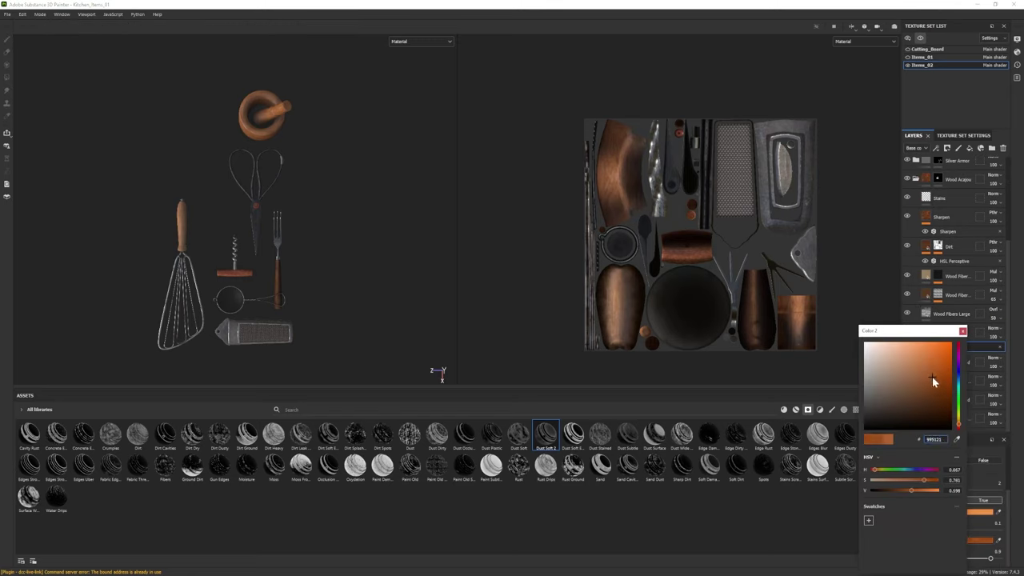
pyautogui.click(935, 352)
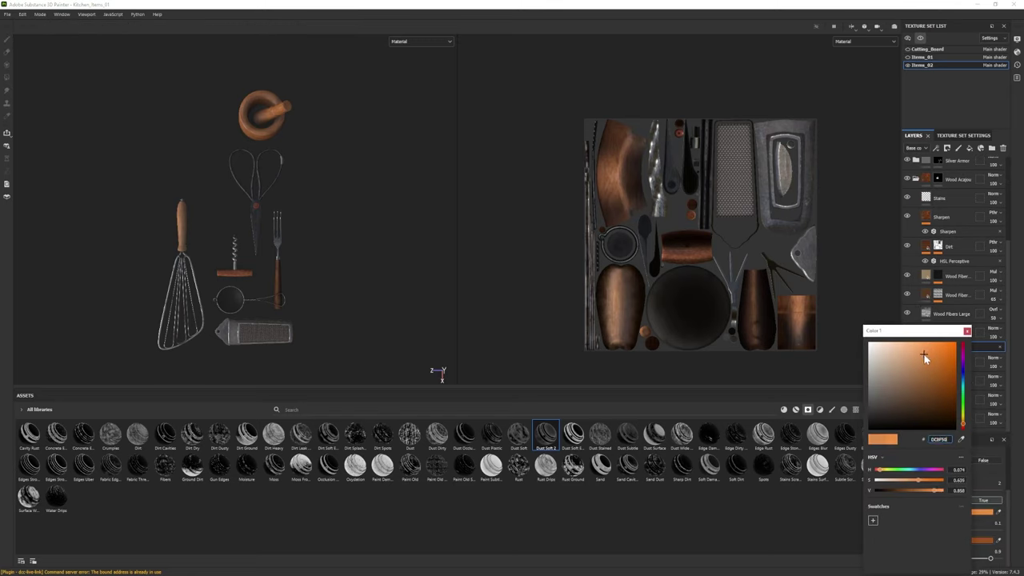
pyautogui.click(953, 296)
pyautogui.click(909, 279)
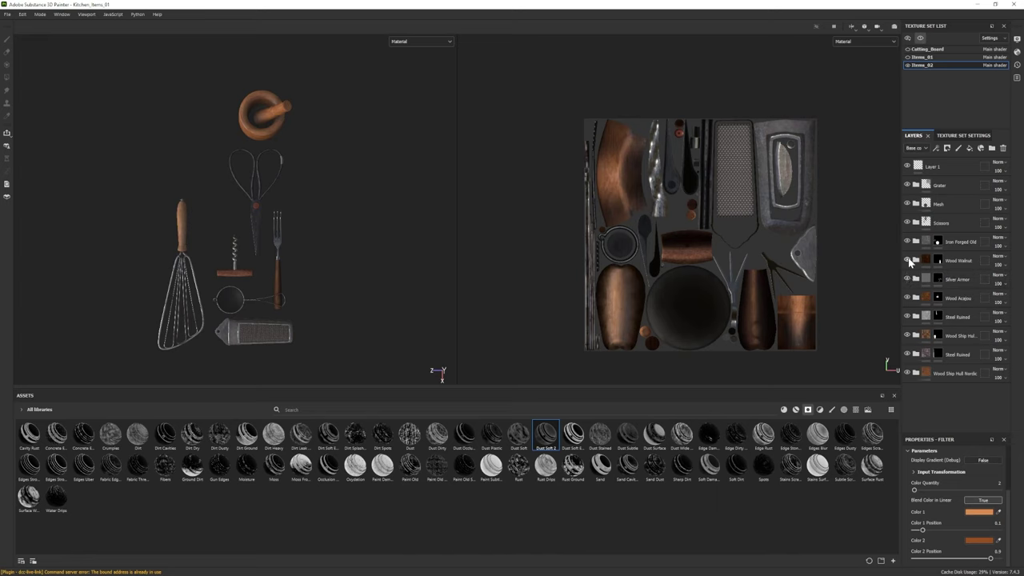
# - Change the Wood Walnut layer's base colour to grey ACACAC
pyautogui.click(917, 261)
pyautogui.click(956, 362)
pyautogui.click(927, 362)
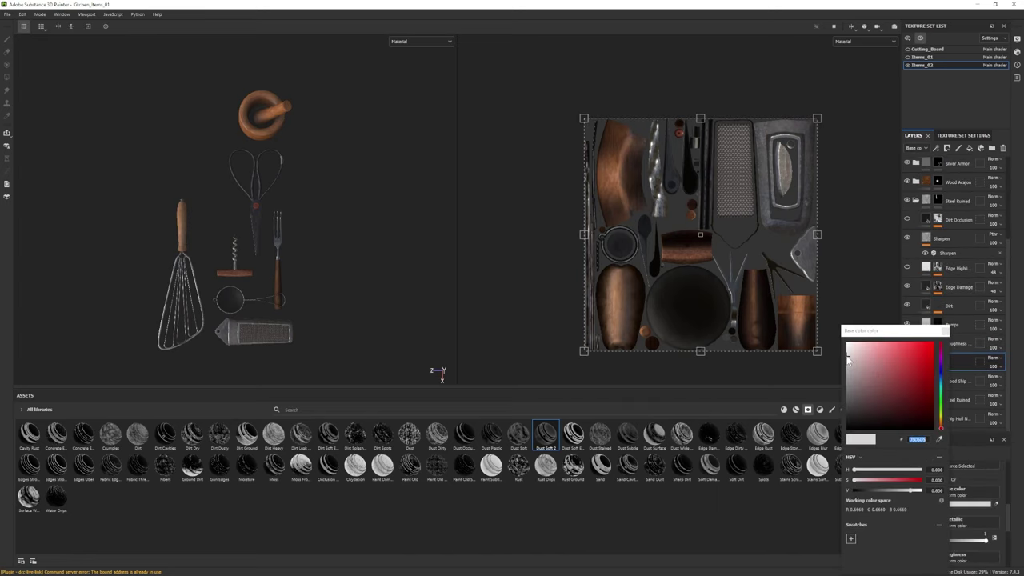
pyautogui.moveTo(849, 361); pyautogui.dragTo(847, 375)
pyautogui.click(945, 331)
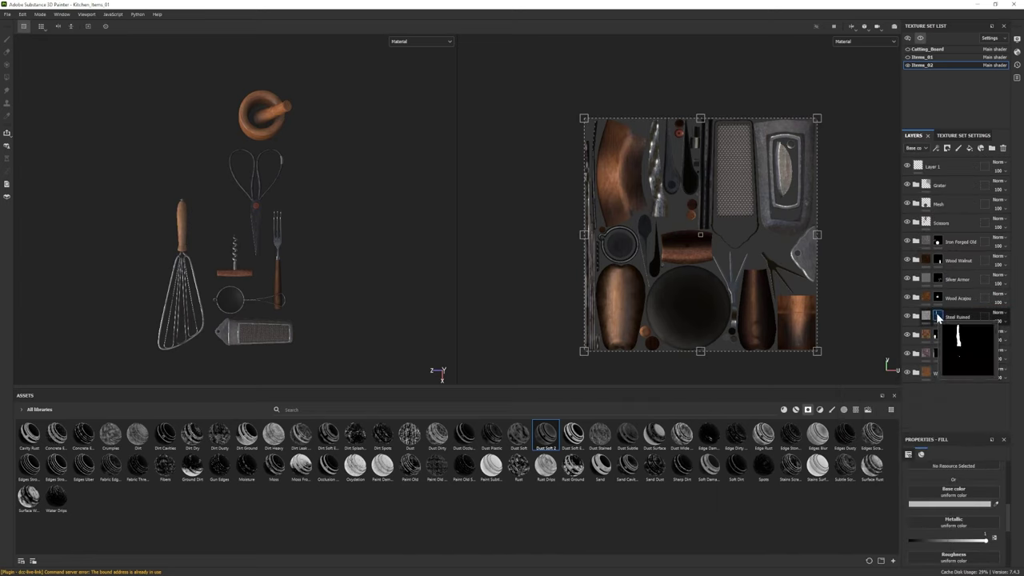
# - Raise the scissors' Metal fill roughness to about 0.25
pyautogui.click(916, 222)
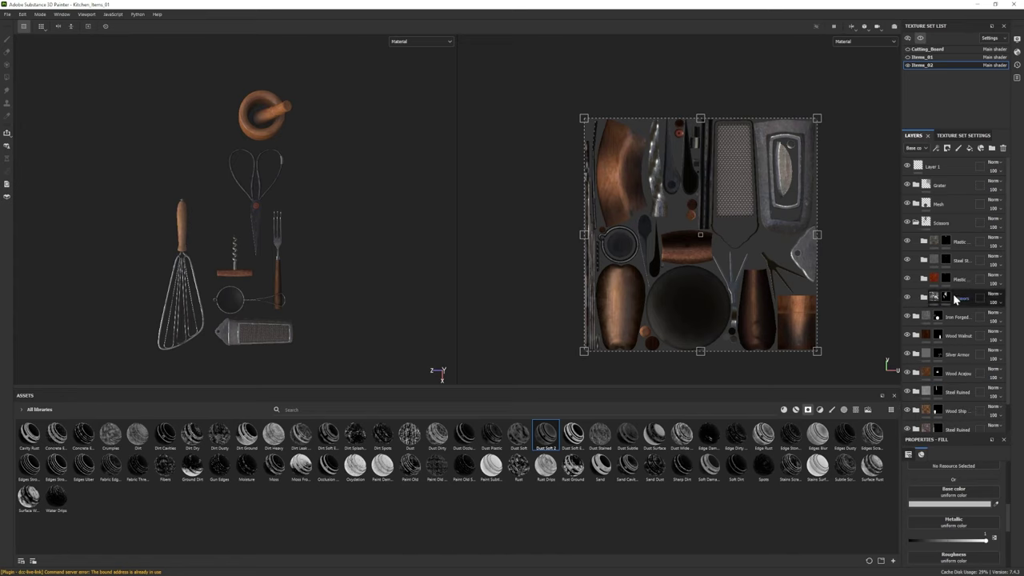
pyautogui.click(946, 273)
pyautogui.scroll(-1, 948, 308)
pyautogui.click(953, 313)
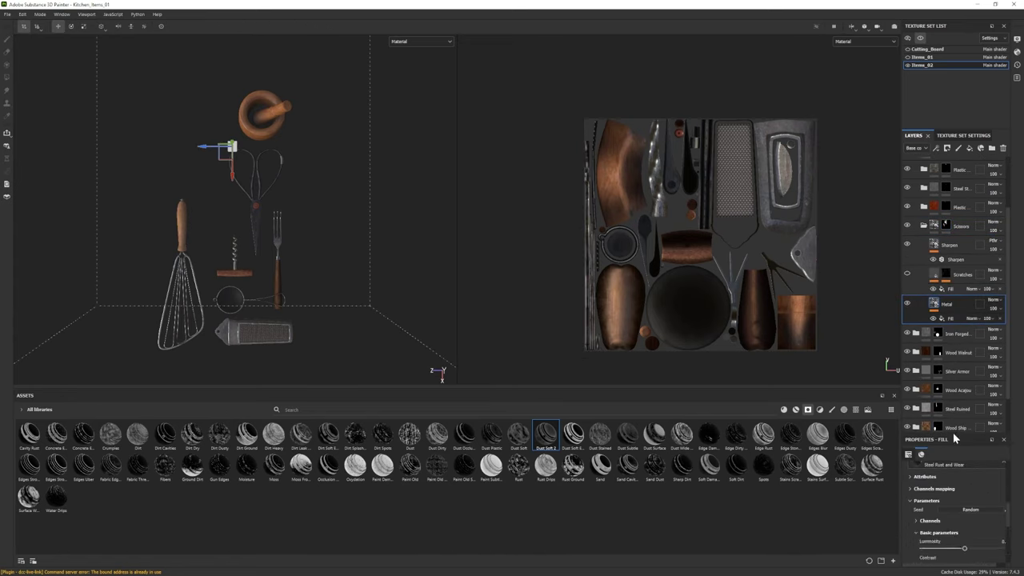
pyautogui.moveTo(954, 440); pyautogui.dragTo(954, 391)
pyautogui.scroll(-5, 949, 528)
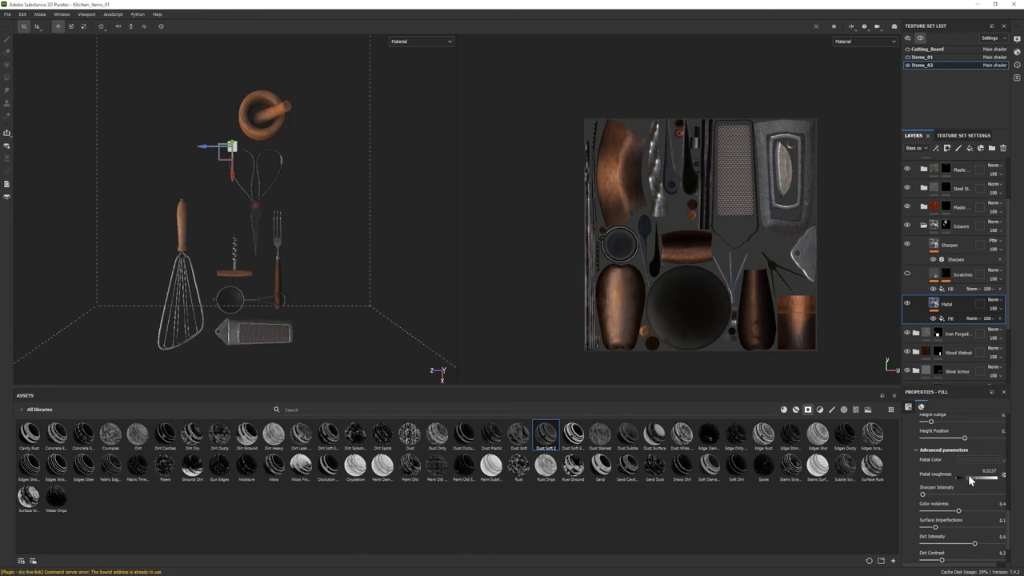
pyautogui.moveTo(964, 480); pyautogui.dragTo(966, 478)
pyautogui.keyDown('alt'); pyautogui.moveTo(344, 336); pyautogui.dragTo(385, 322); pyautogui.keyUp('alt')
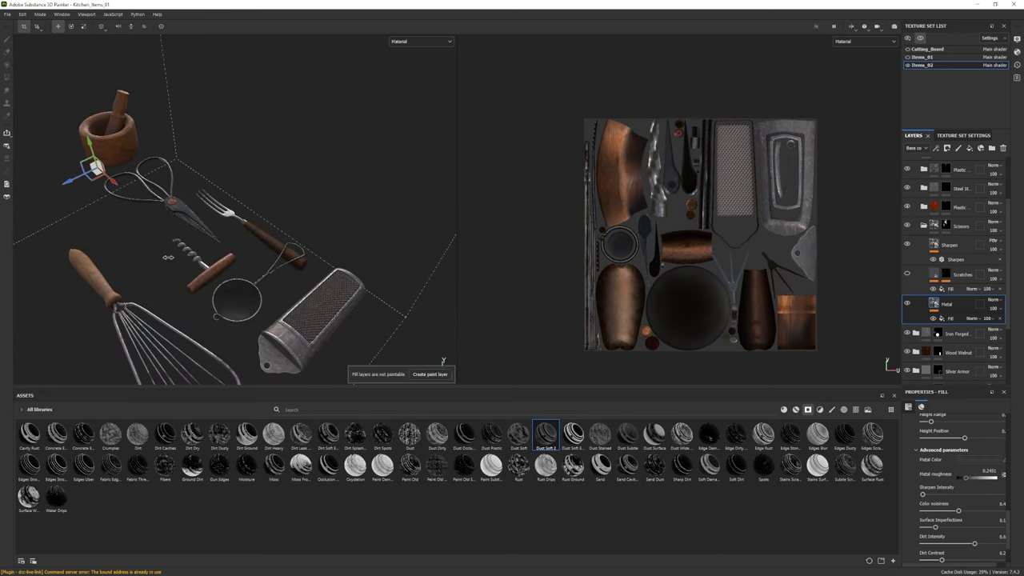
pyautogui.scroll(3, 290, 237)
pyautogui.keyDown('alt'); pyautogui.moveTo(289, 238); pyautogui.dragTo(280, 242); pyautogui.keyUp('alt')
pyautogui.click(925, 226)
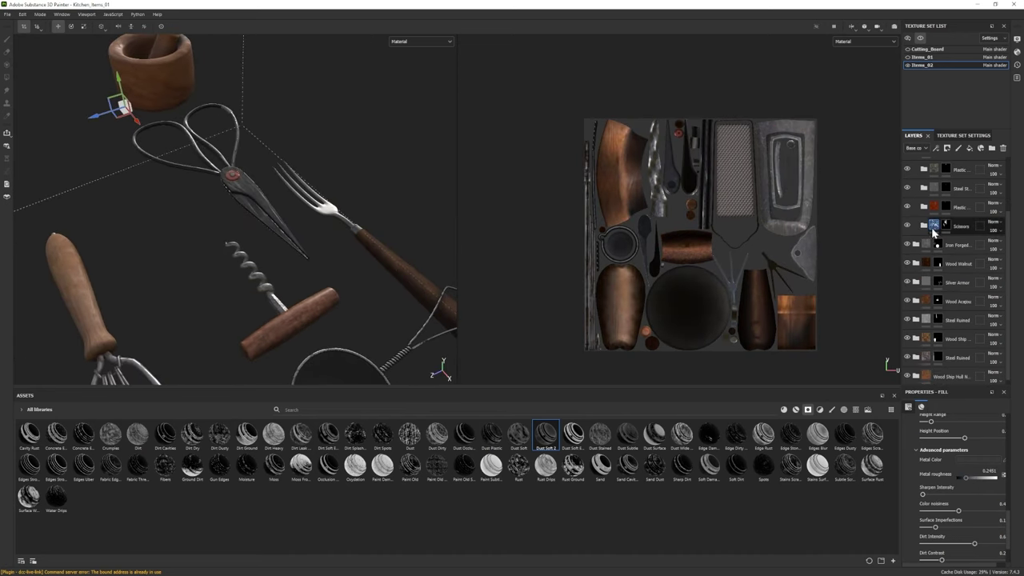
# - Select the stainless steel fill layer and view the whole cutting board
pyautogui.click(938, 376)
pyautogui.press('f')
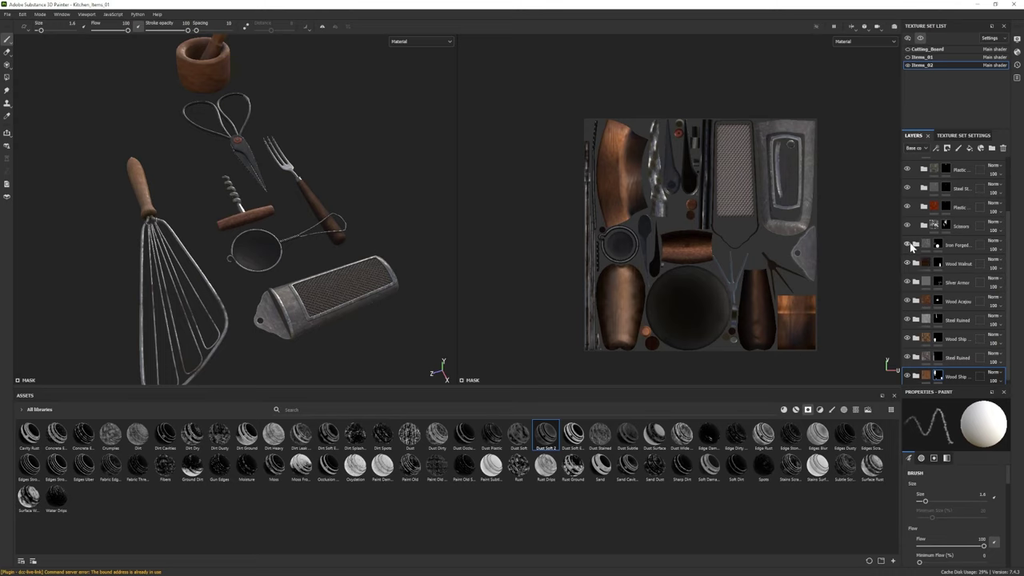
pyautogui.scroll(3, 908, 245)
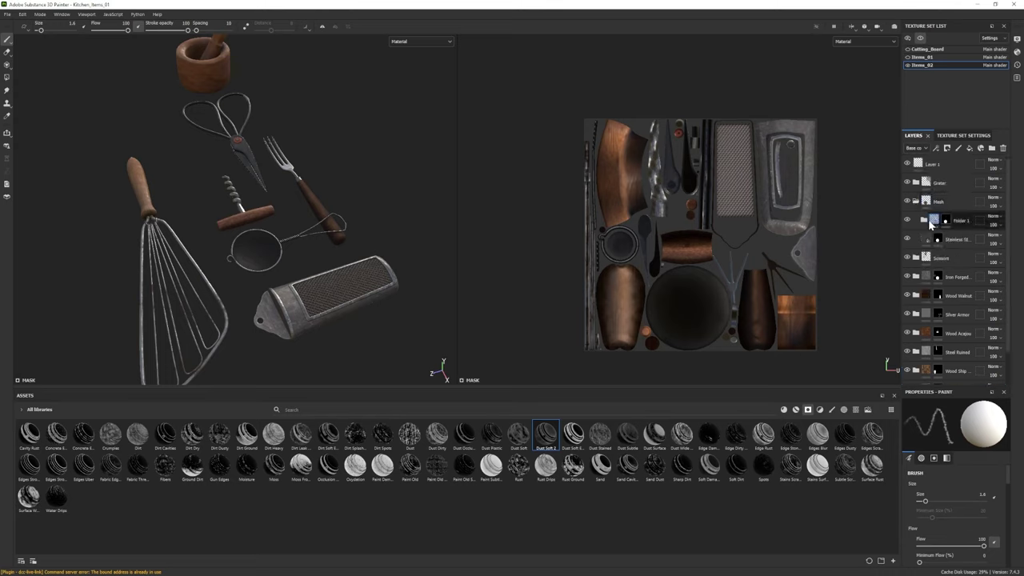
pyautogui.keyDown('alt'); pyautogui.moveTo(240, 240); pyautogui.dragTo(257, 274); pyautogui.keyUp('alt')
pyautogui.scroll(2, 257, 274)
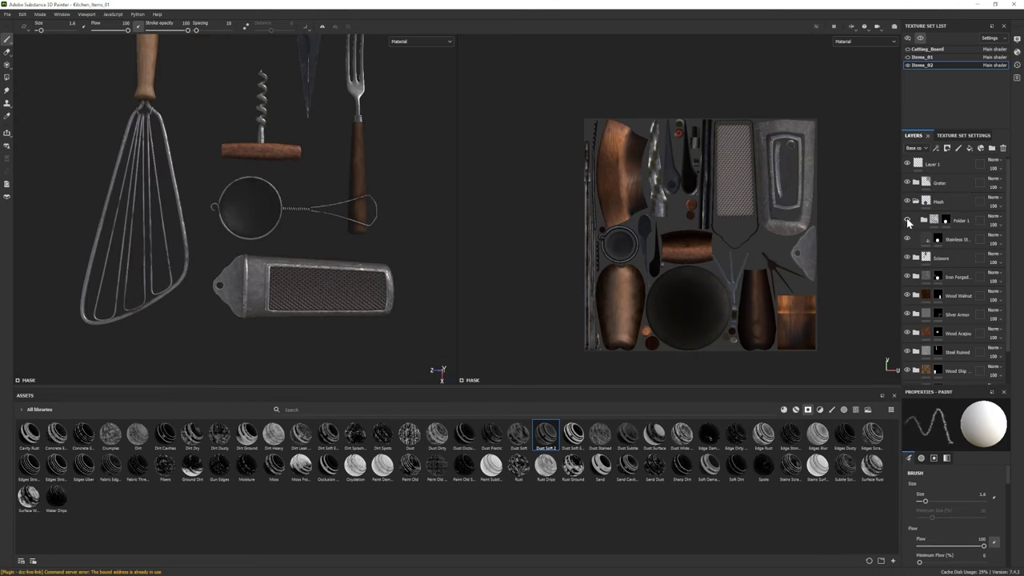
pyautogui.click(952, 238)
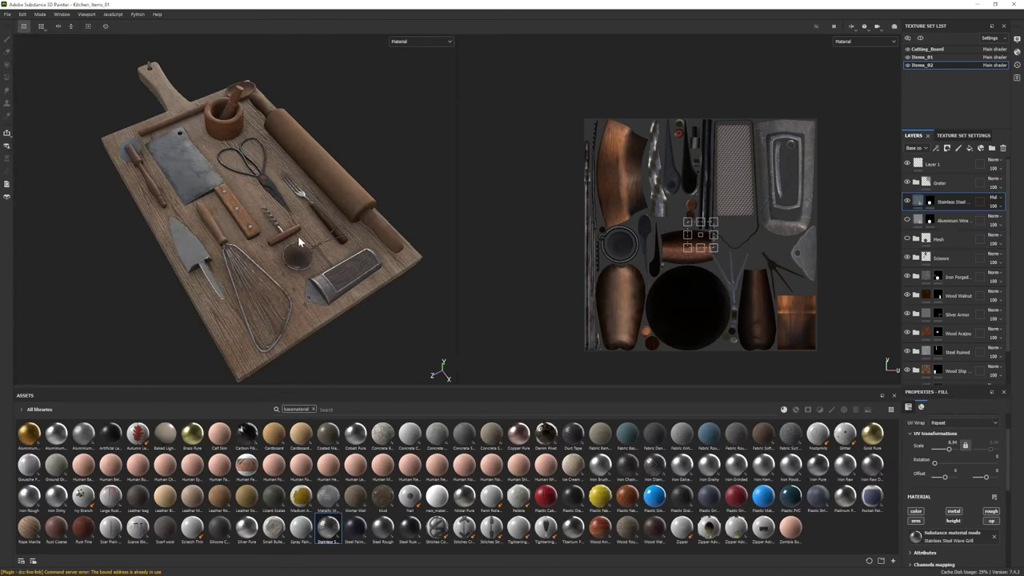
pyautogui.keyDown('alt'); pyautogui.moveTo(297, 235); pyautogui.dragTo(364, 168); pyautogui.keyUp('alt')
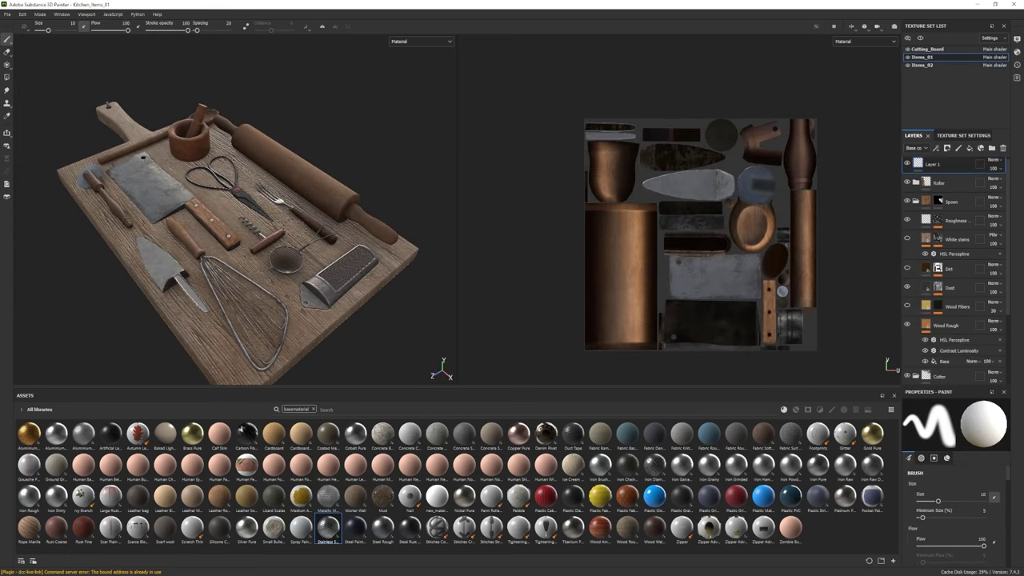
# - Lower the spoon's Base fill roughness to about 0.11
pyautogui.click(917, 202)
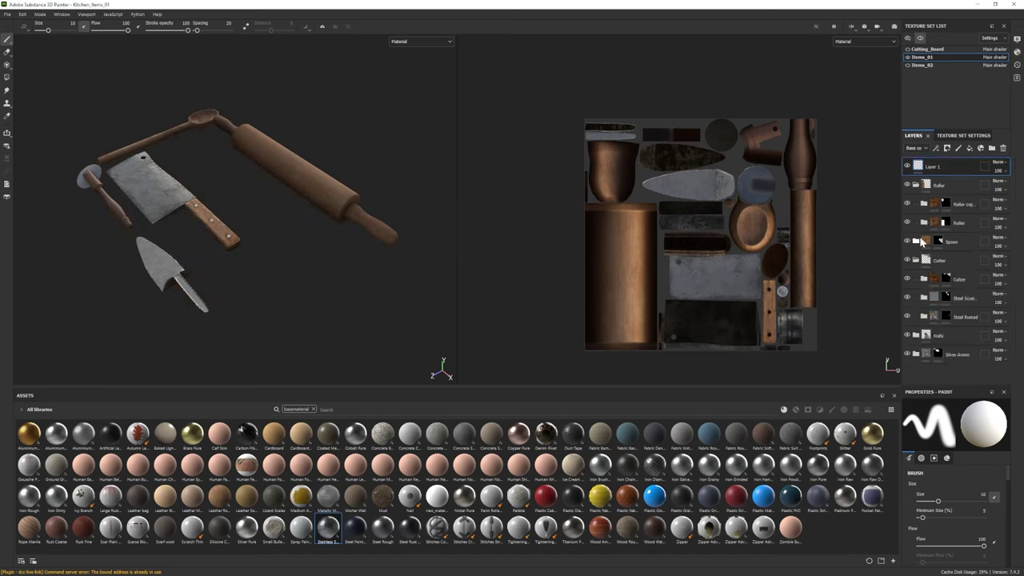
pyautogui.scroll(-2, 964, 312)
pyautogui.click(964, 312)
pyautogui.scroll(-1, 964, 311)
pyautogui.scroll(-2, 963, 307)
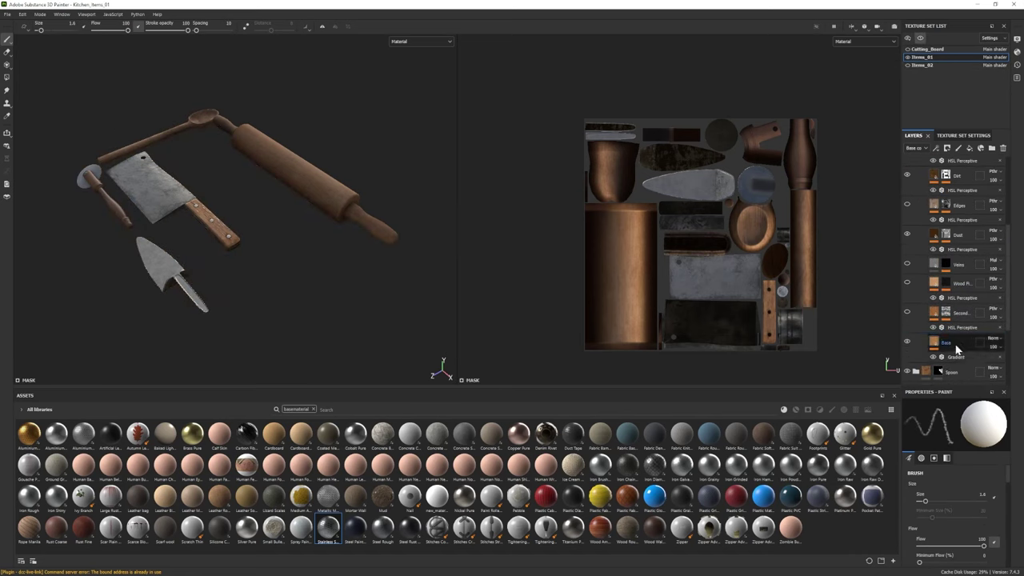
pyautogui.click(956, 343)
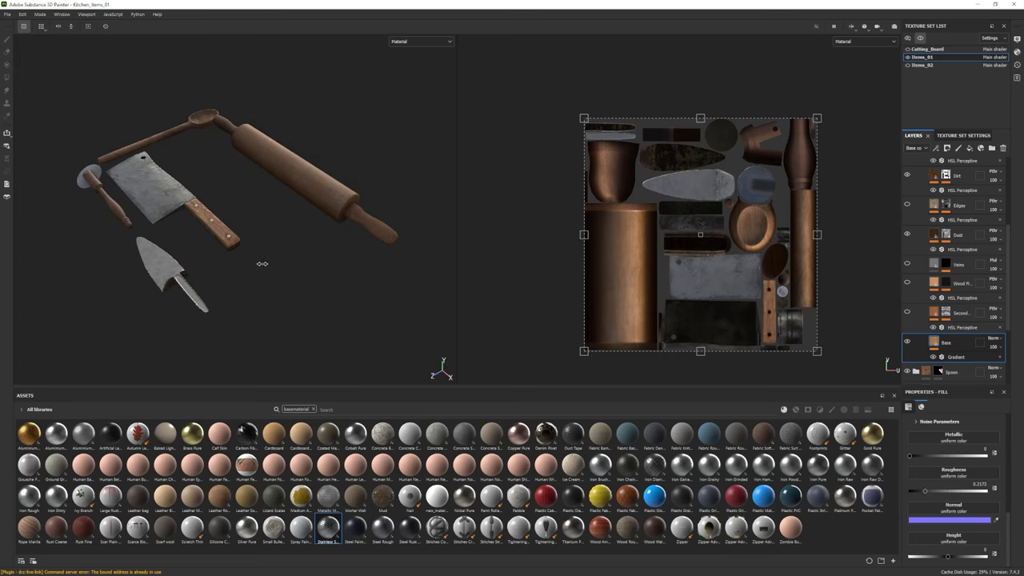
pyautogui.moveTo(261, 263)
pyautogui.keyDown('alt'); pyautogui.mouseDown()
pyautogui.moveTo(264, 236)
pyautogui.moveTo(240, 236)
pyautogui.mouseUp(); pyautogui.keyUp('alt')
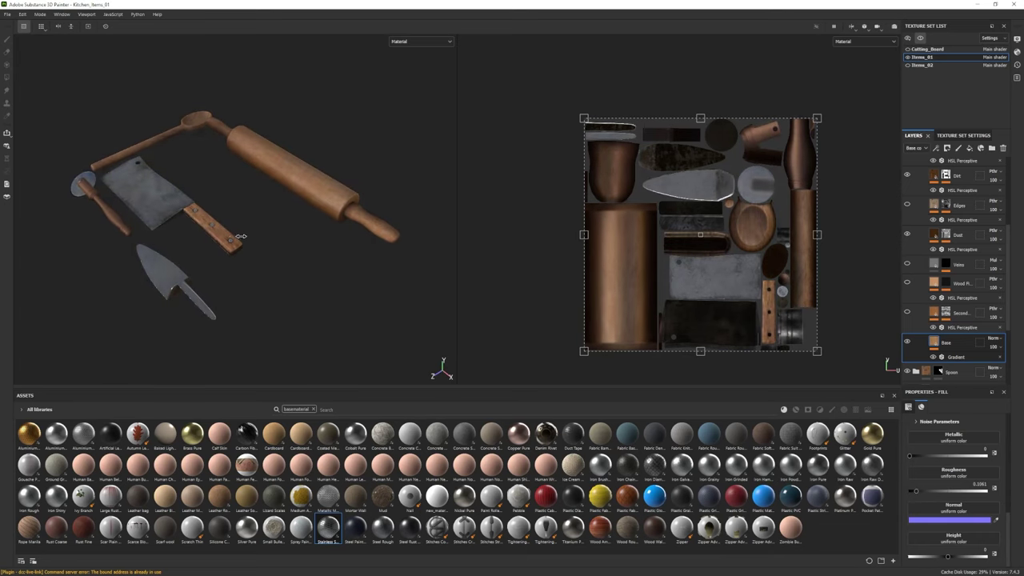
pyautogui.scroll(-2, 240, 236)
pyautogui.scroll(-1, 953, 288)
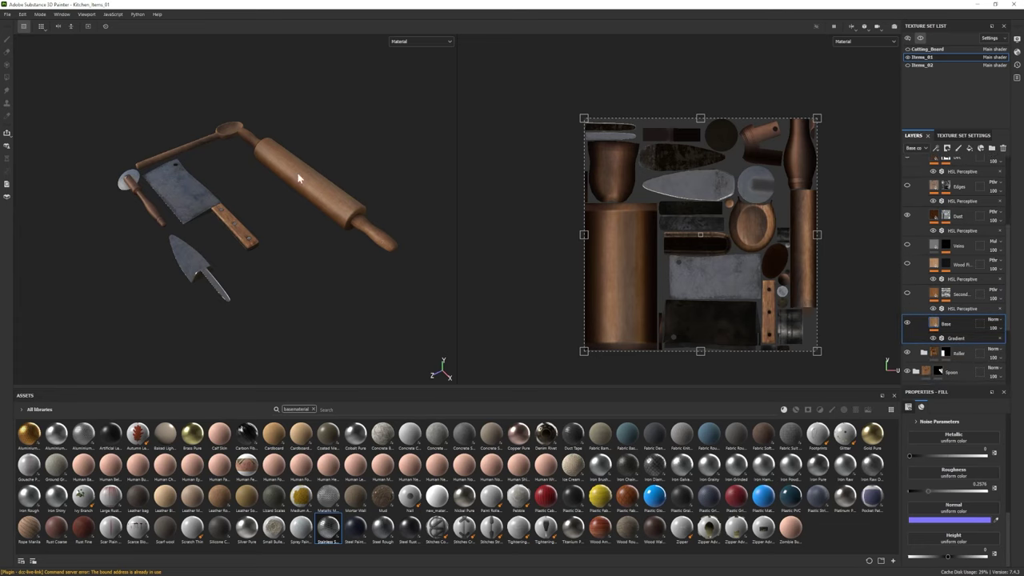
pyautogui.keyDown('alt'); pyautogui.moveTo(298, 177); pyautogui.dragTo(264, 232); pyautogui.keyUp('alt')
pyautogui.scroll(3, 256, 251)
pyautogui.scroll(3, 940, 240)
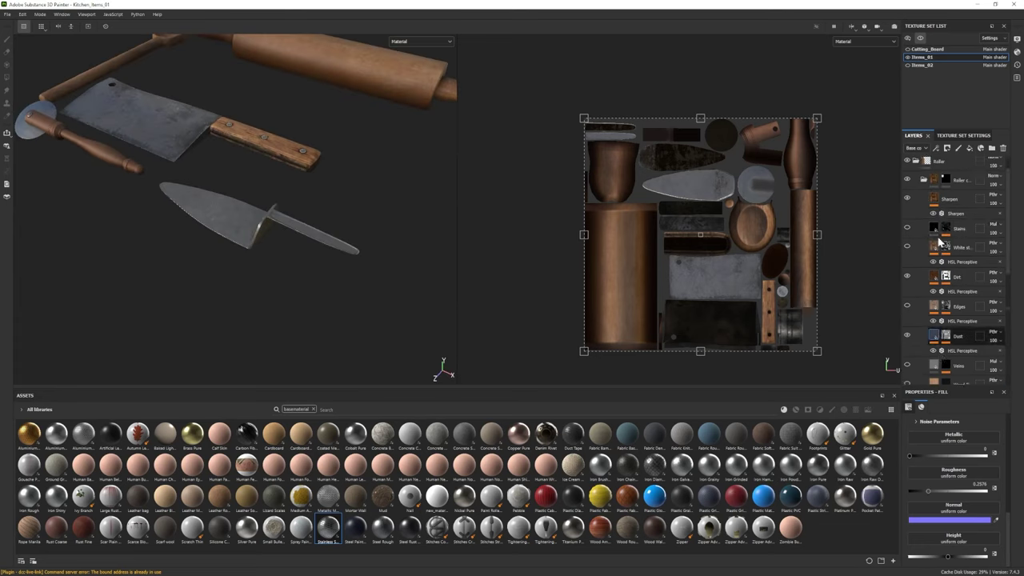
# - Add a fill layer above Silver Armor masked with the Surface Rust smart mask
pyautogui.click(970, 149)
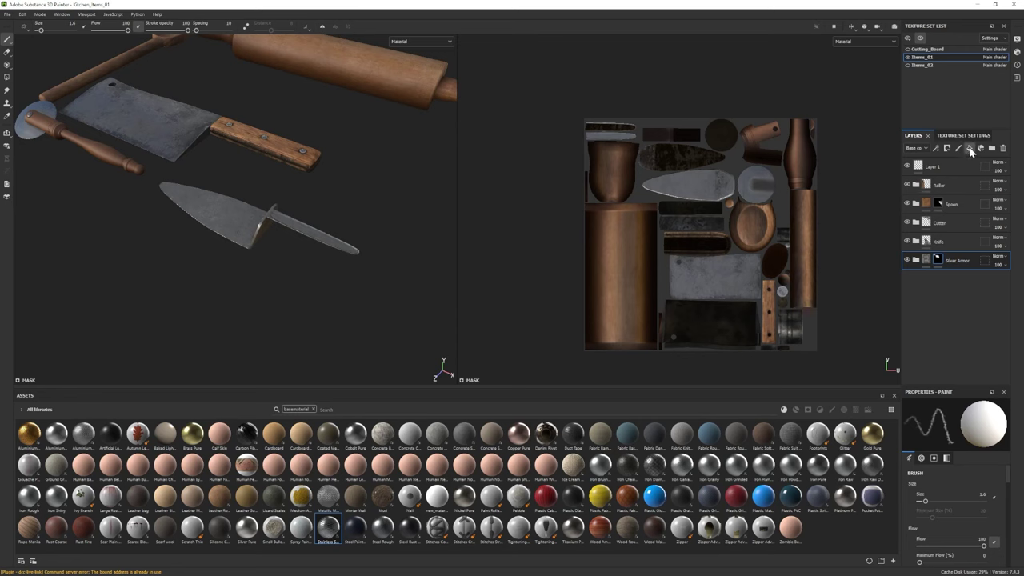
pyautogui.click(970, 149)
pyautogui.click(801, 410)
pyautogui.click(784, 410)
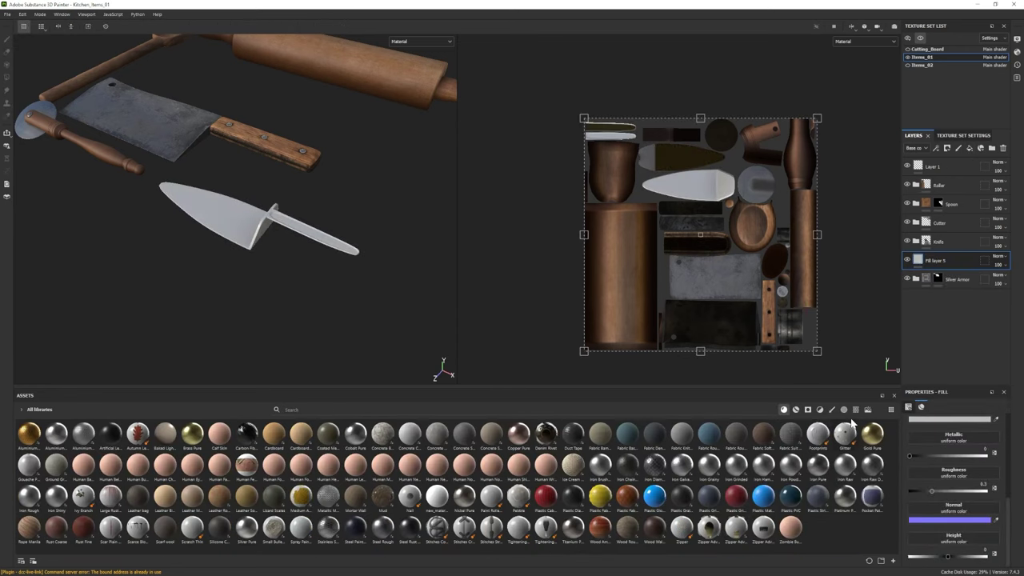
pyautogui.click(797, 409)
pyautogui.click(809, 410)
pyautogui.moveTo(29, 497); pyautogui.dragTo(928, 281)
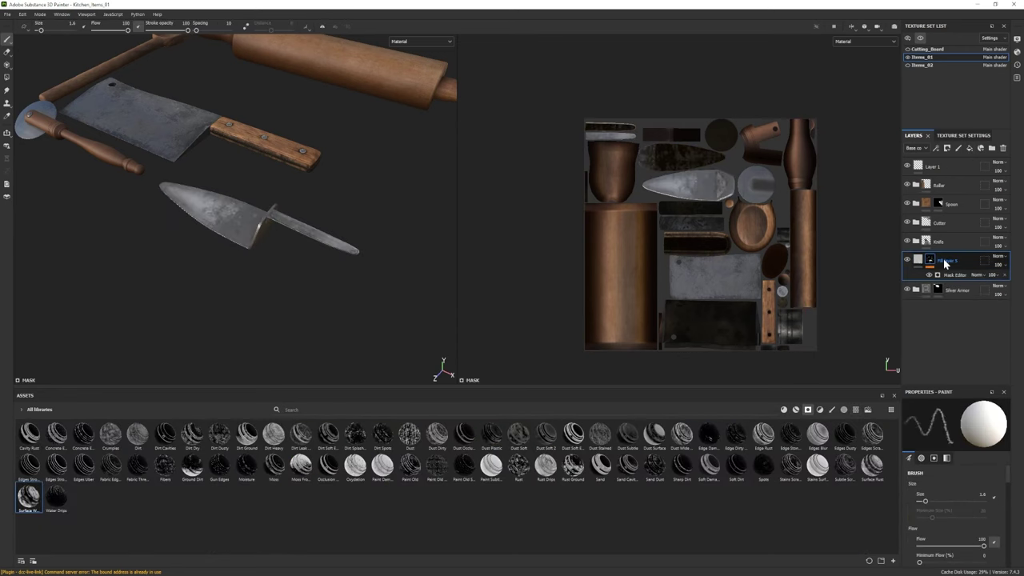
pyautogui.click(866, 477)
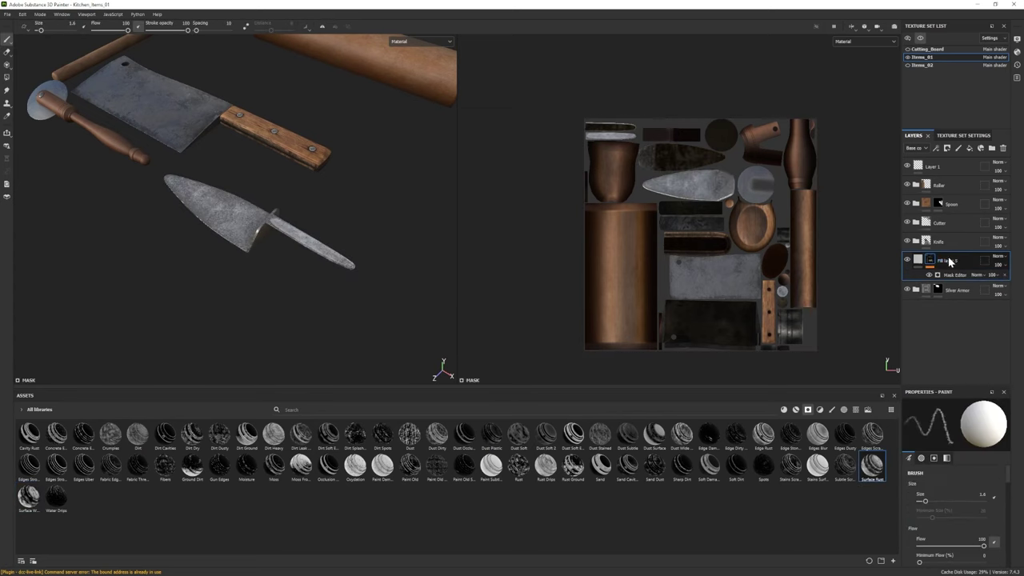
# - Colour the rust fill layer dark brown and review its mask generator parameters
pyautogui.click(953, 419)
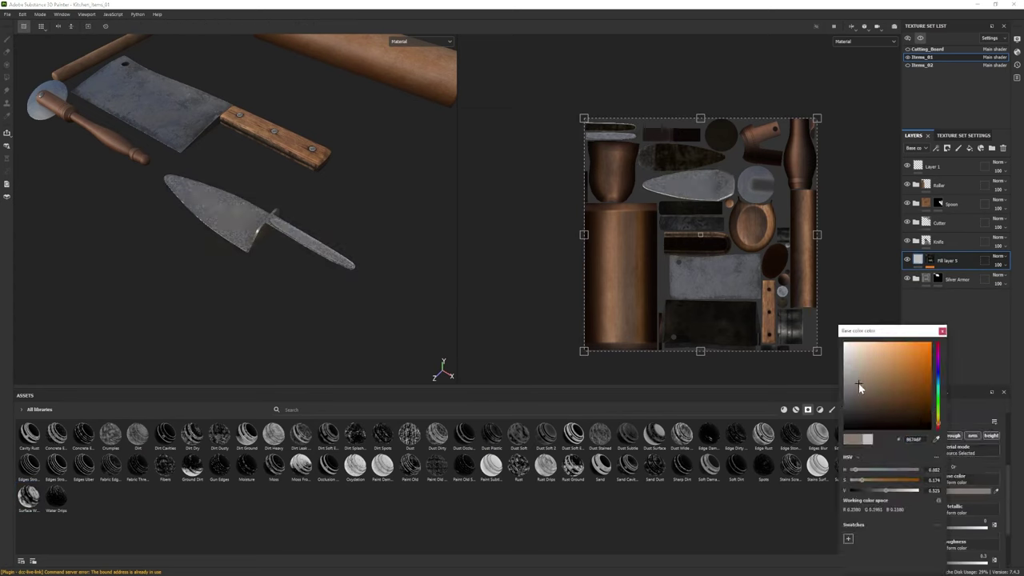
pyautogui.moveTo(862, 377); pyautogui.dragTo(897, 412)
pyautogui.moveTo(232, 192)
pyautogui.keyDown('alt'); pyautogui.mouseDown()
pyautogui.moveTo(262, 172)
pyautogui.moveTo(277, 256)
pyautogui.moveTo(228, 275)
pyautogui.mouseUp(); pyautogui.keyUp('alt')
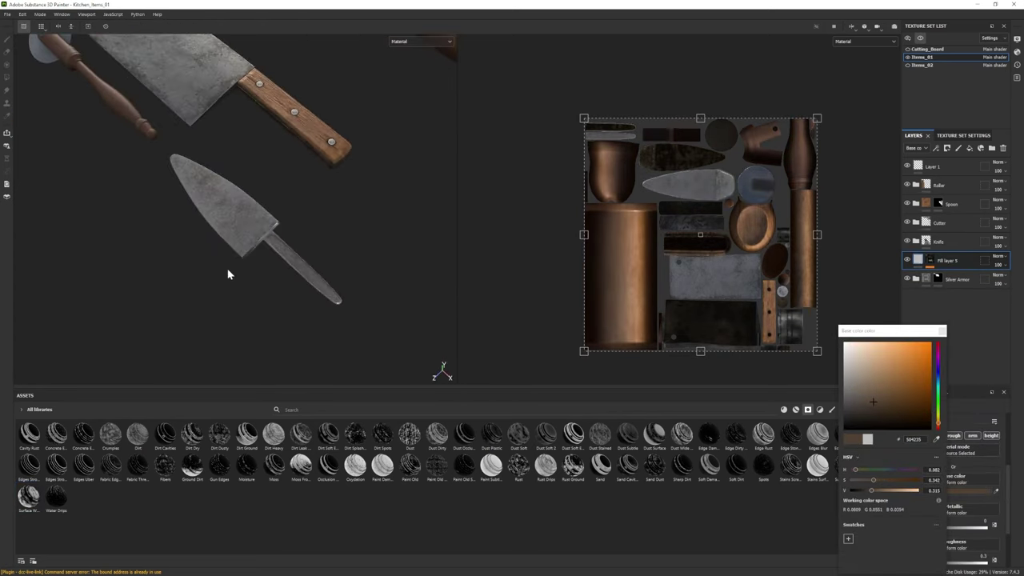
pyautogui.click(930, 260)
pyautogui.click(954, 274)
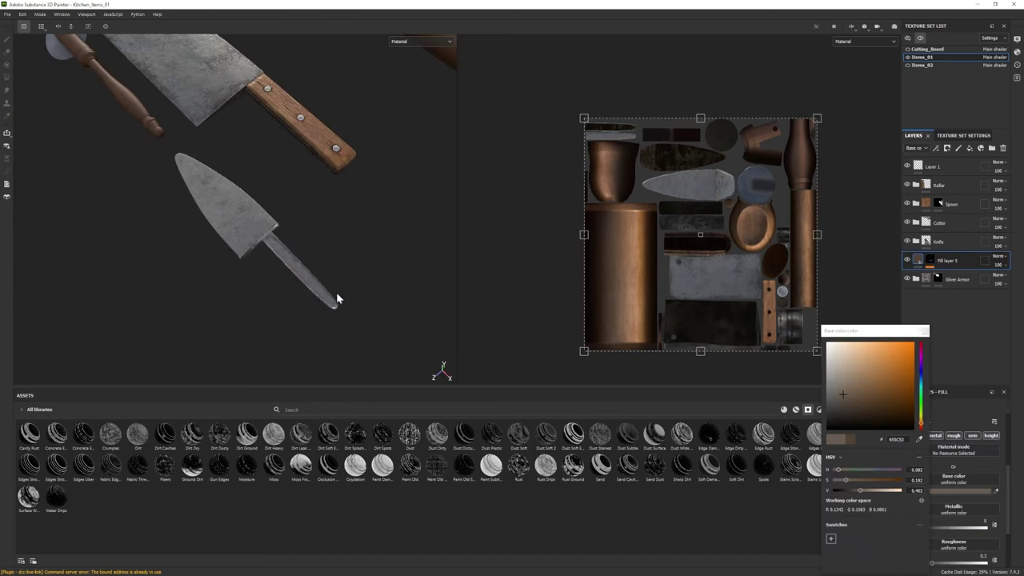
pyautogui.moveTo(337, 299)
pyautogui.keyDown('alt'); pyautogui.mouseDown()
pyautogui.moveTo(317, 277)
pyautogui.moveTo(155, 281)
pyautogui.moveTo(275, 225)
pyautogui.moveTo(232, 231)
pyautogui.mouseUp(); pyautogui.keyUp('alt')
pyautogui.click(928, 49)
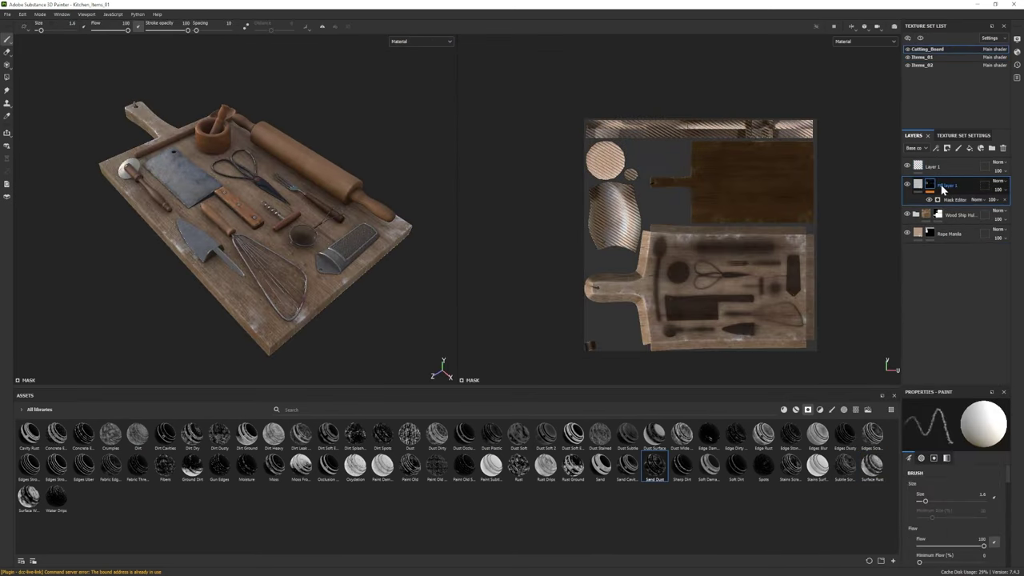
# - Set Fill layer 1's base colour to a dark orange-brown
pyautogui.click(943, 189)
pyautogui.click(954, 489)
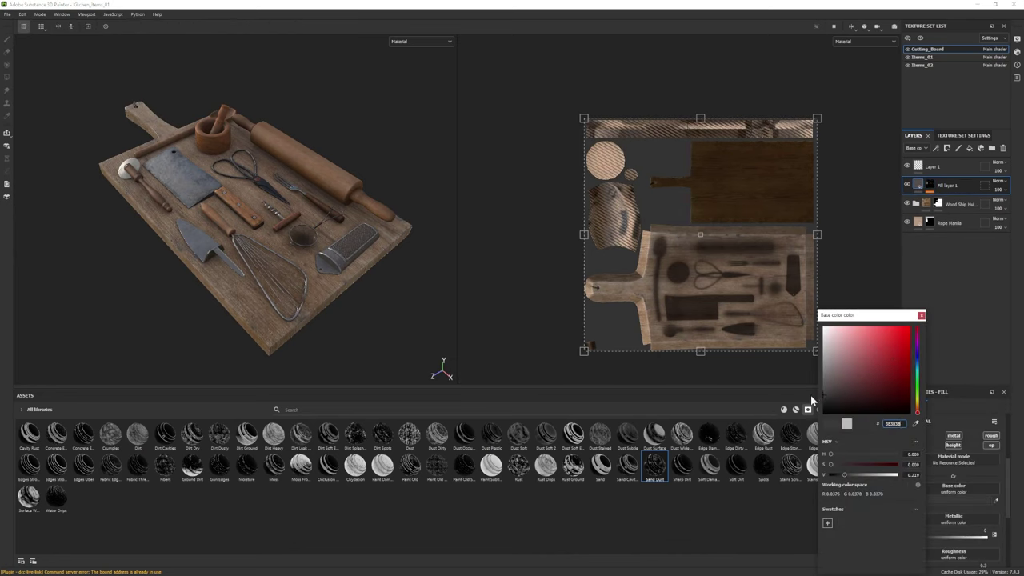
pyautogui.moveTo(918, 414); pyautogui.dragTo(918, 407)
pyautogui.click(848, 396)
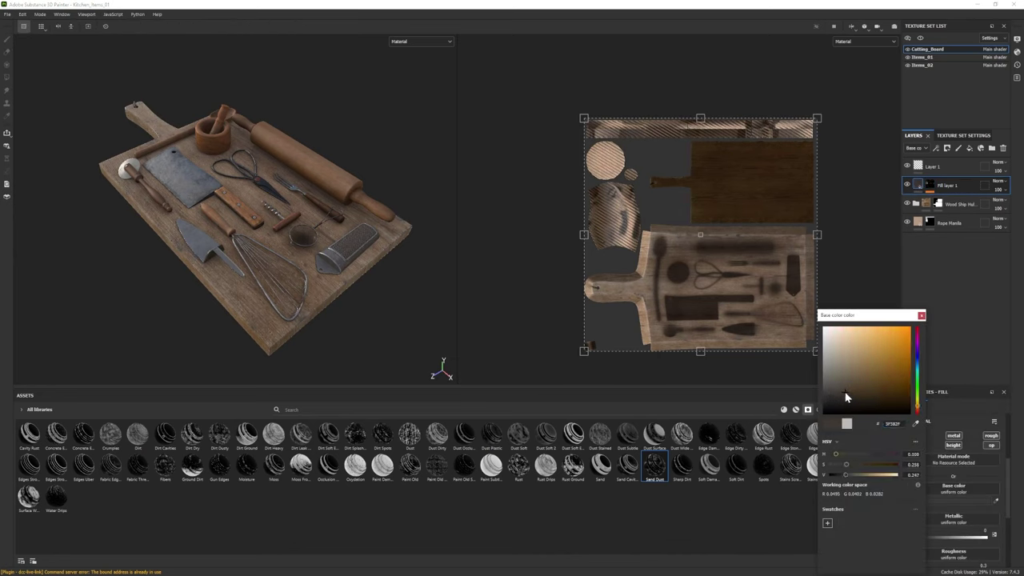
pyautogui.click(872, 387)
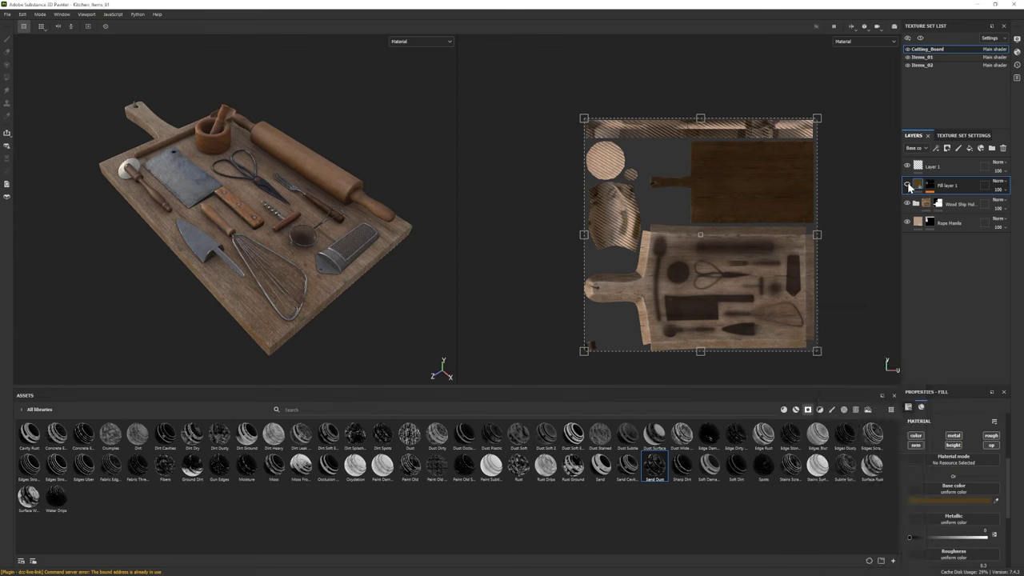
# - Add Fill layer 2 with a darker brown base colour
pyautogui.click(970, 148)
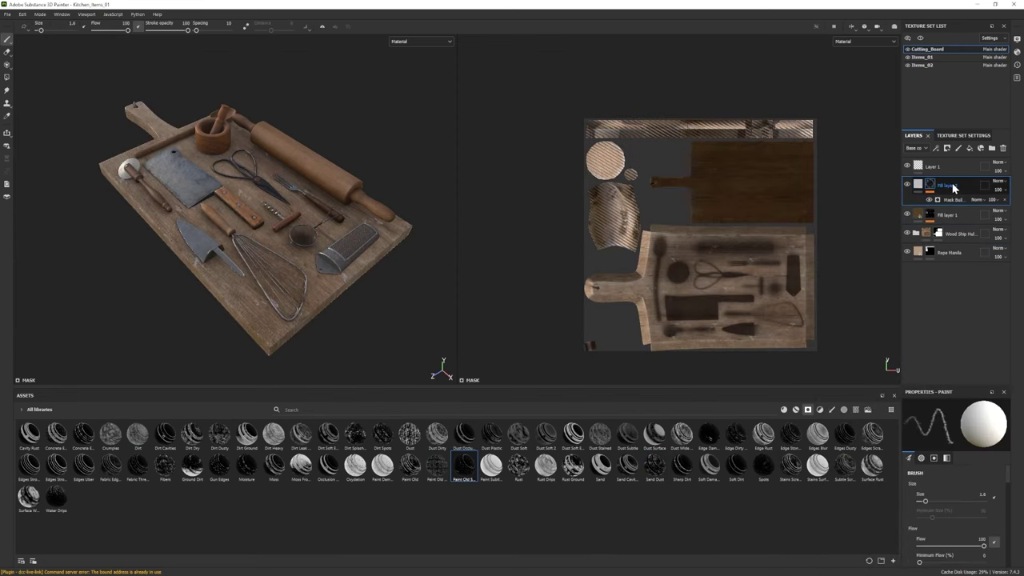
pyautogui.click(954, 501)
pyautogui.click(854, 379)
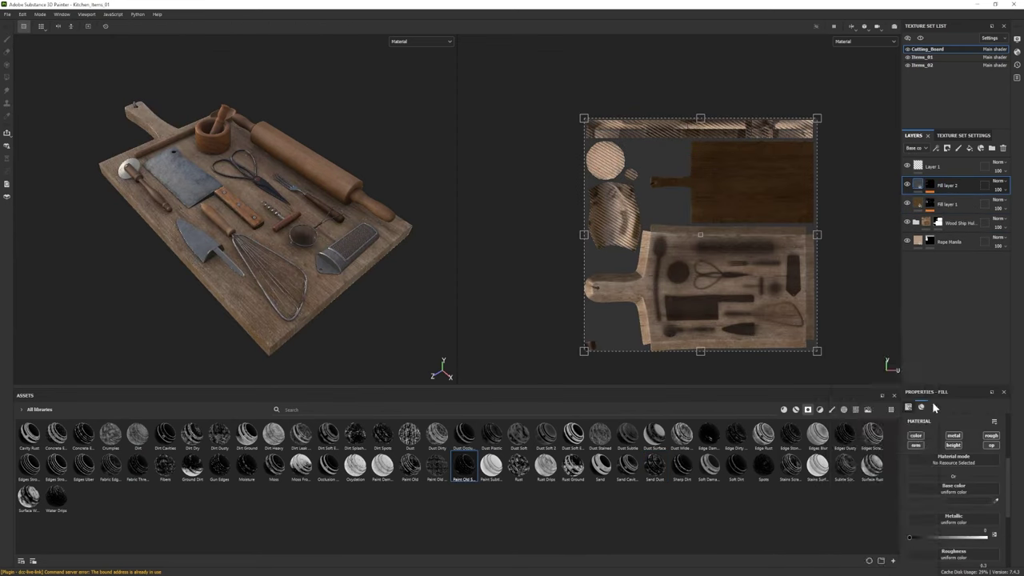
pyautogui.scroll(-2, 948, 538)
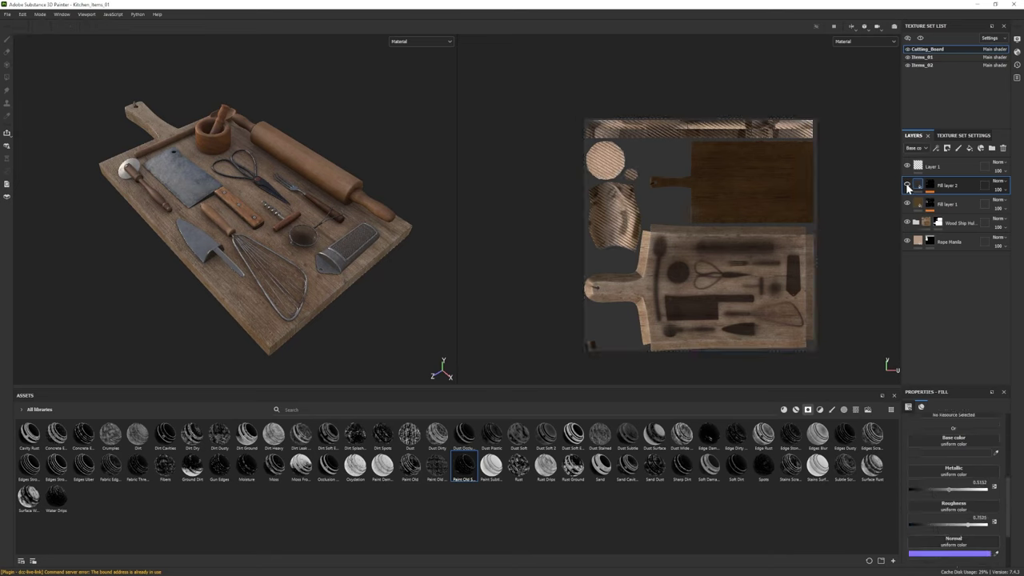
pyautogui.keyDown('alt'); pyautogui.moveTo(304, 200); pyautogui.dragTo(280, 264); pyautogui.keyUp('alt')
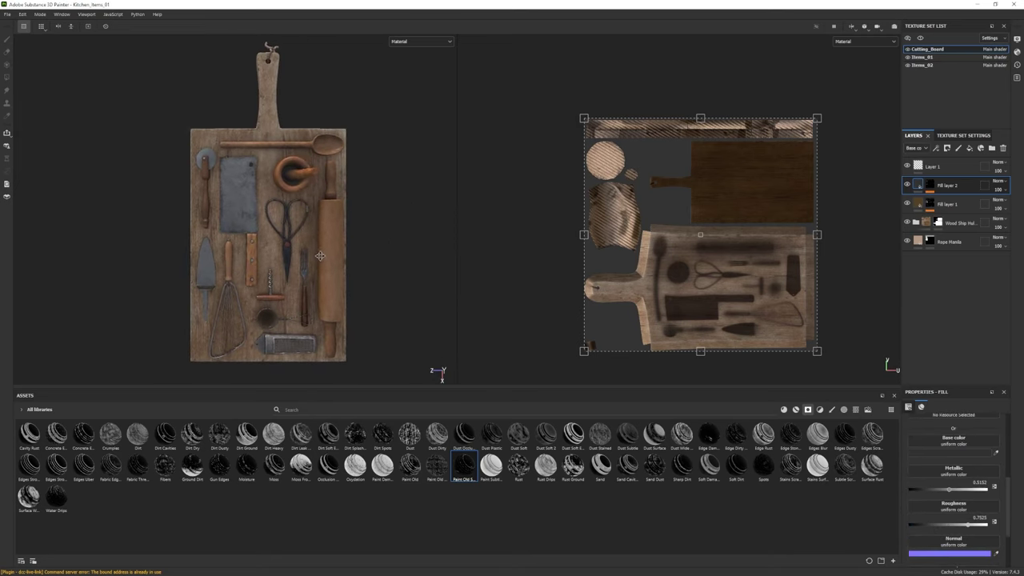
pyautogui.click(917, 222)
pyautogui.scroll(1, 312, 304)
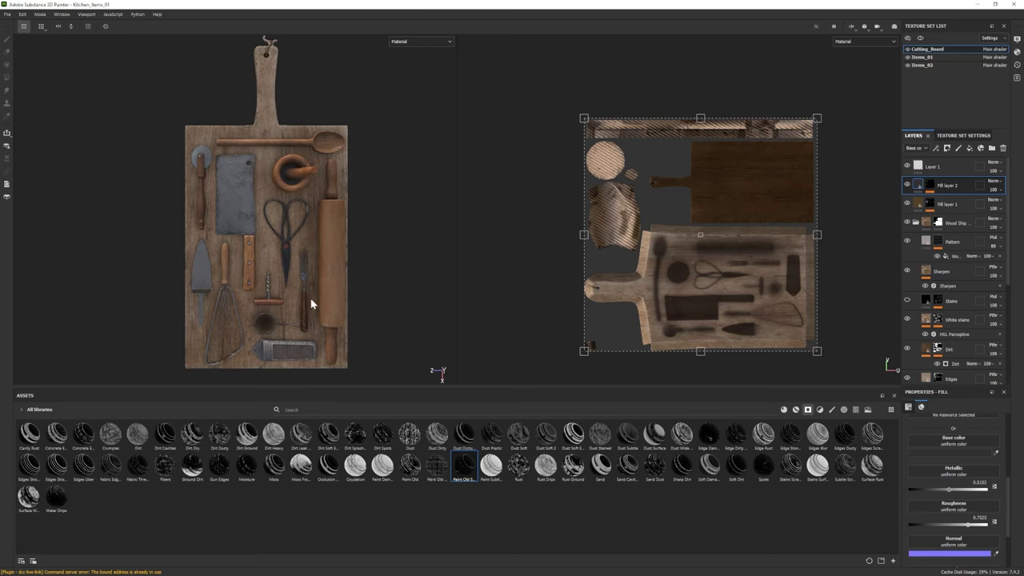
pyautogui.click(40, 14)
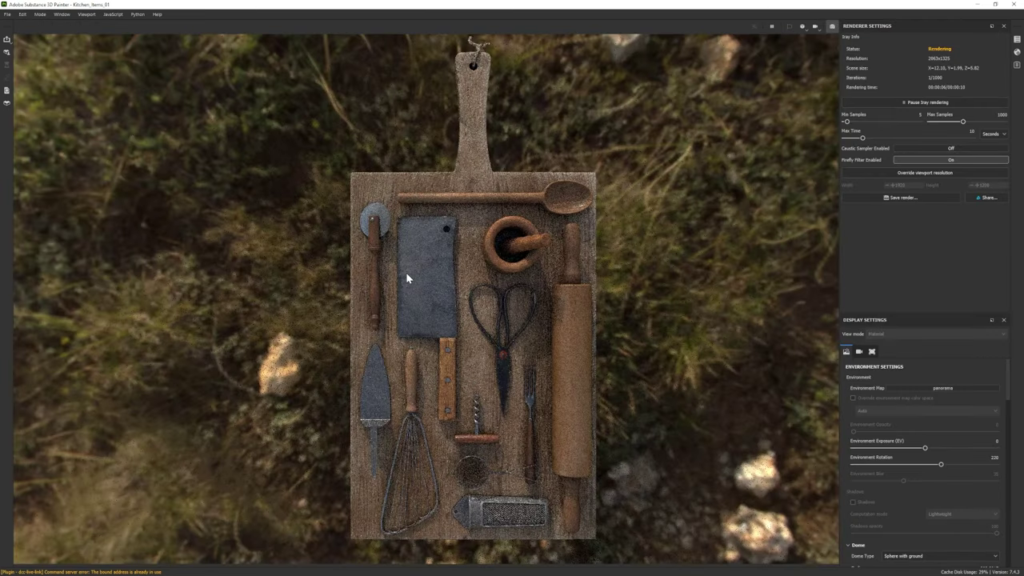
# - Render in Iray with the ground Y offset at -0.94, viewed top-down
pyautogui.click(854, 481)
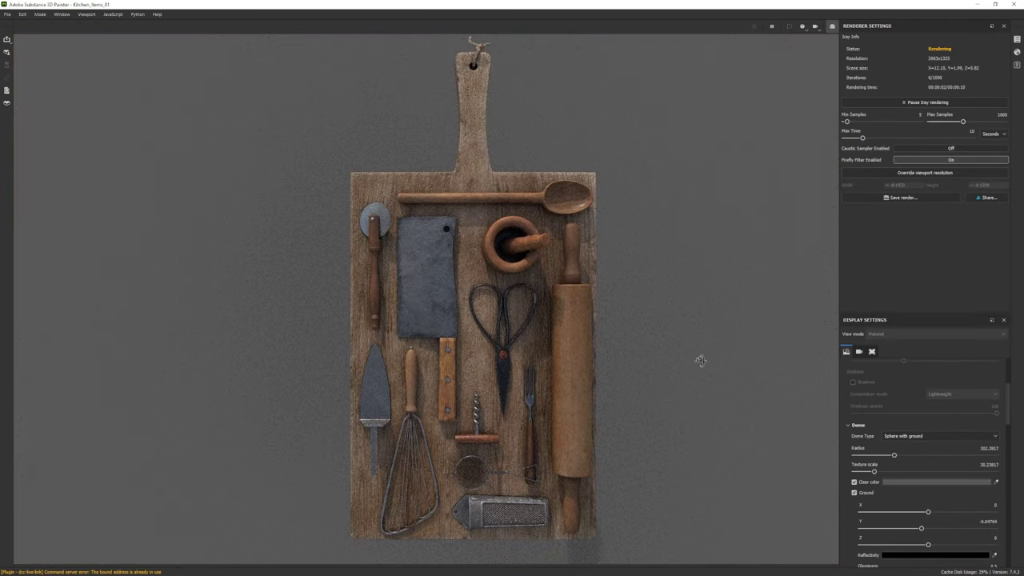
pyautogui.keyDown('alt'); pyautogui.moveTo(701, 361); pyautogui.dragTo(928, 506); pyautogui.keyUp('alt')
pyautogui.scroll(-1, 944, 498)
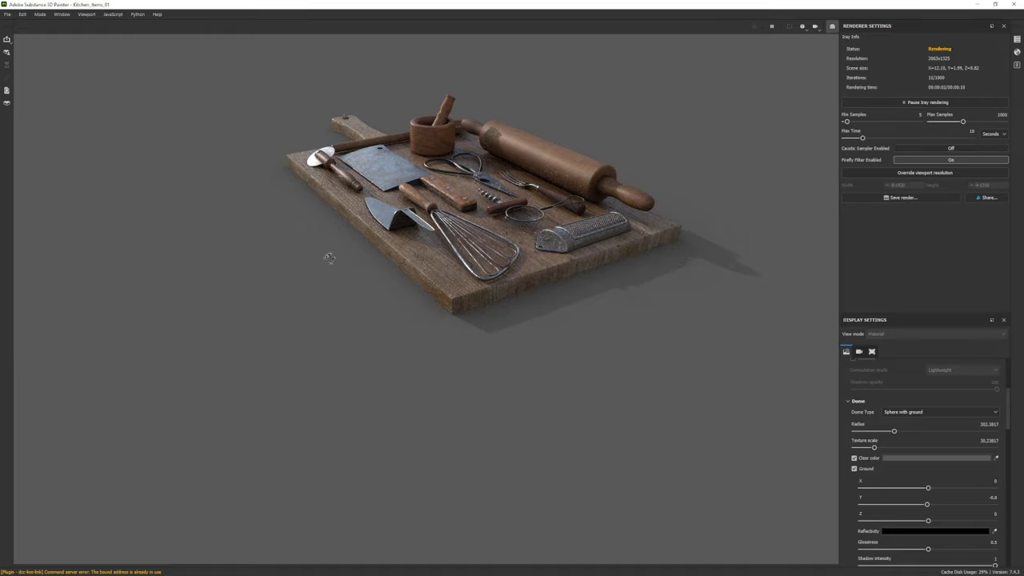
pyautogui.keyDown('alt'); pyautogui.moveTo(331, 252); pyautogui.dragTo(635, 313); pyautogui.keyUp('alt')
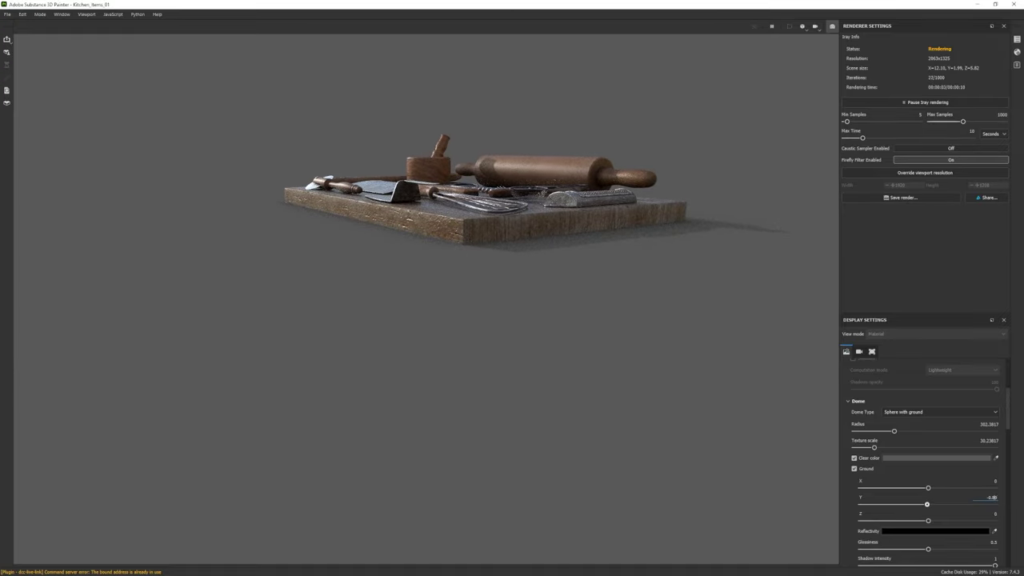
pyautogui.doubleClick(992, 498)
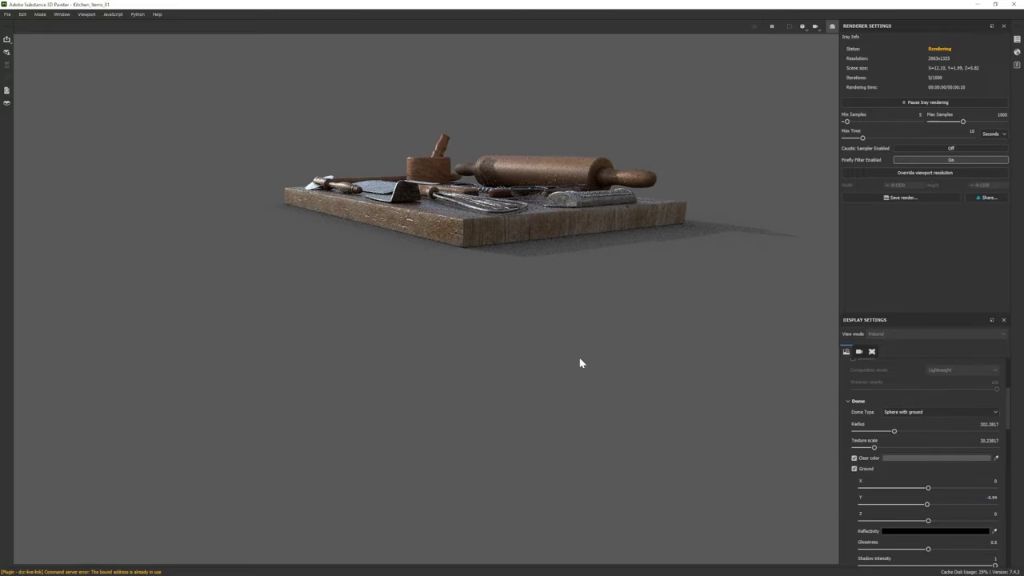
pyautogui.keyDown('alt'); pyautogui.moveTo(581, 363); pyautogui.dragTo(593, 276); pyautogui.keyUp('alt')
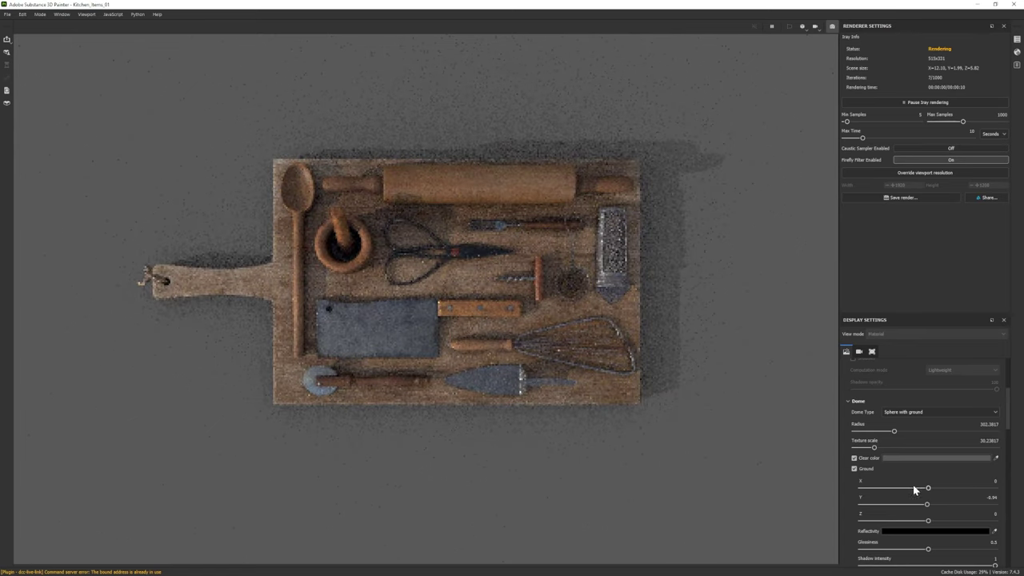
pyautogui.scroll(-5, 919, 529)
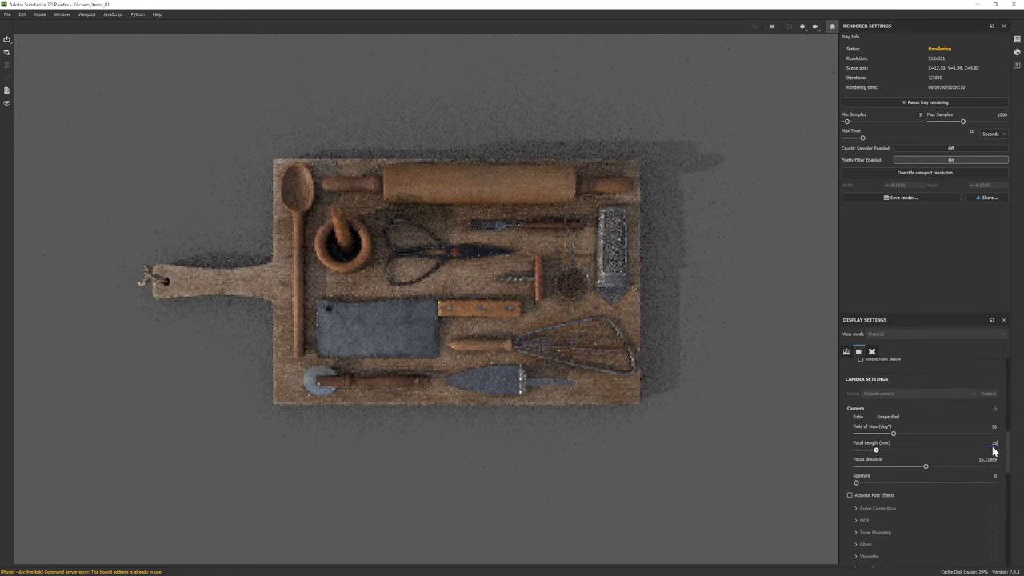
# - Commit the new focal length and light the scene with Soft 1Front 2Backs rotated to 61
pyautogui.press('Return')
pyautogui.scroll(3, 661, 314)
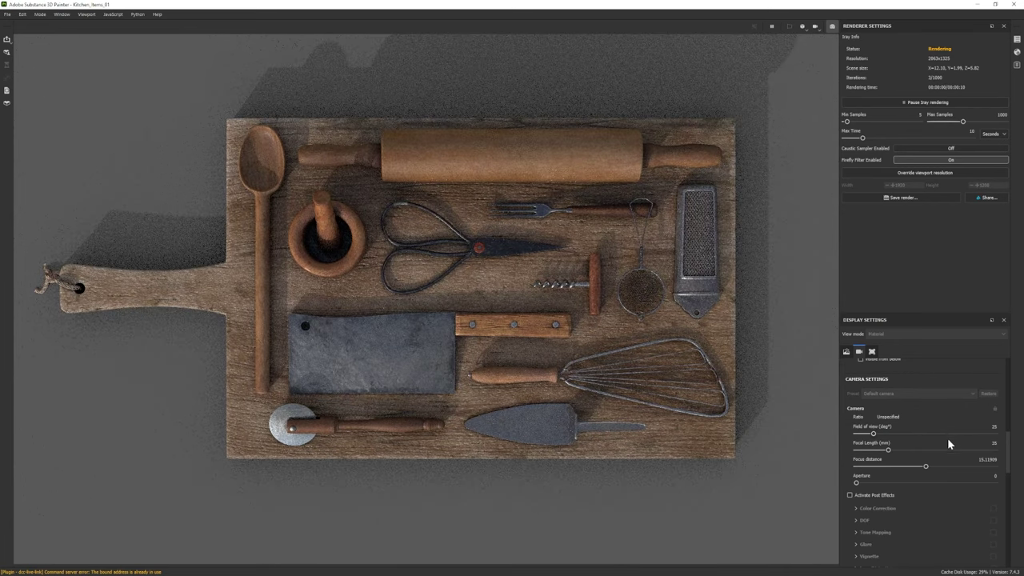
pyautogui.scroll(5, 948, 438)
pyautogui.click(948, 388)
pyautogui.click(1010, 473)
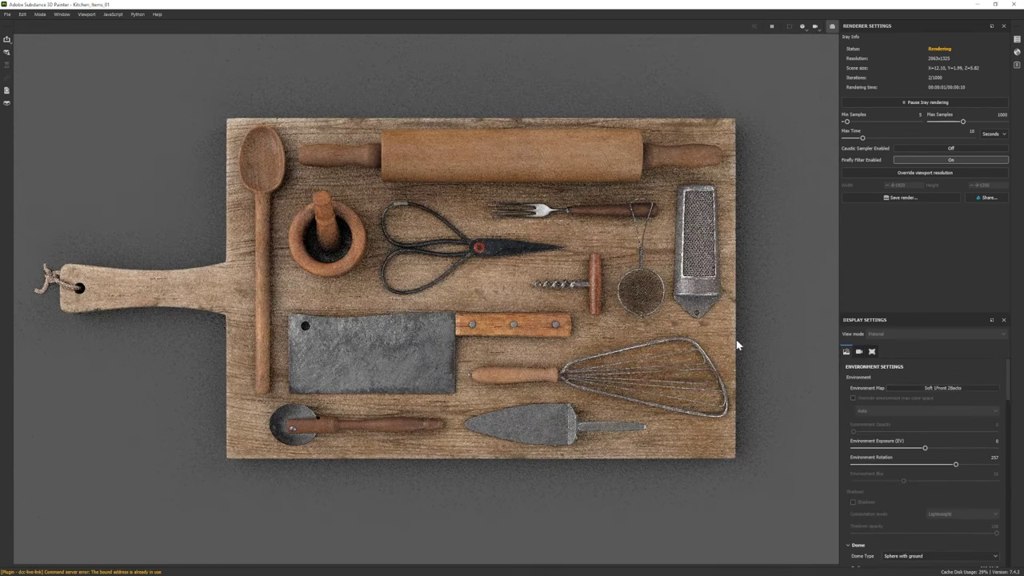
pyautogui.keyDown('shift'); pyautogui.moveTo(723, 334); pyautogui.dragTo(742, 334, button='right'); pyautogui.keyUp('shift')
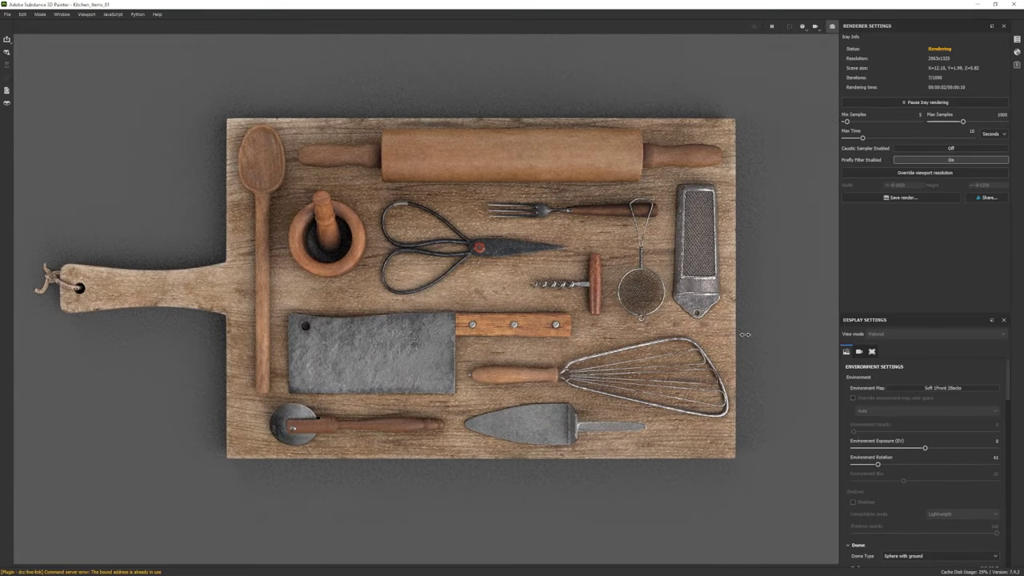
# - Exit the Iray preview back to the 3D/2D painting view with F10
pyautogui.scroll(-2, 748, 334)
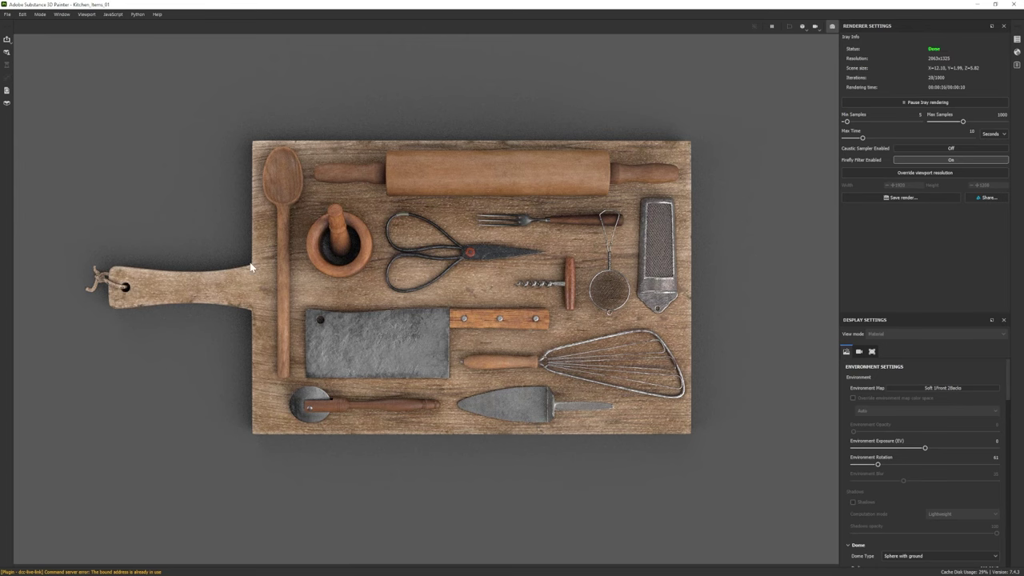
pyautogui.press('F10')
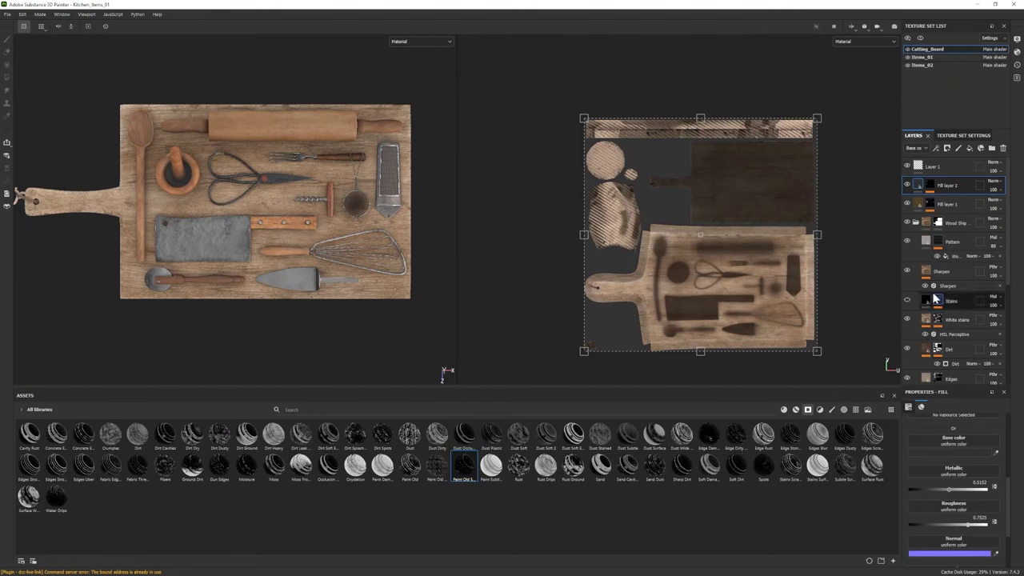
pyautogui.scroll(-1, 916, 224)
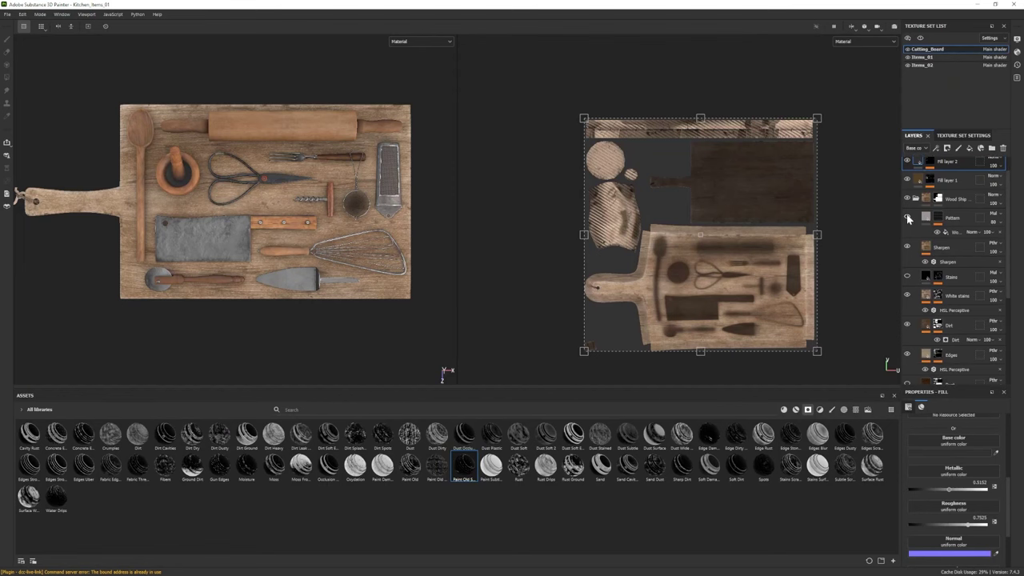
# - Hide one of the cutting board's wood layers to compare
pyautogui.scroll(3, 259, 220)
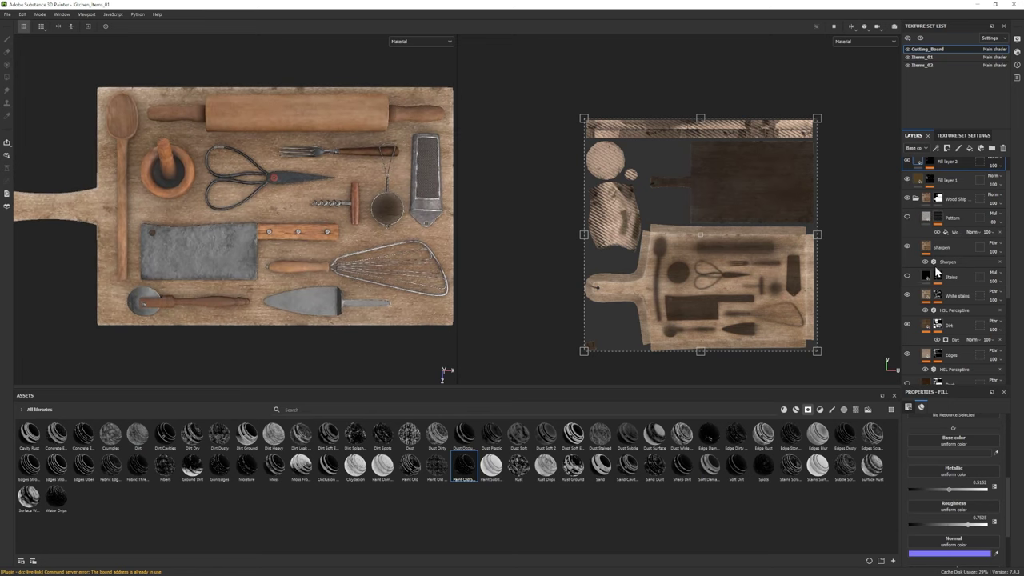
pyautogui.scroll(-1, 920, 268)
pyautogui.click(907, 272)
pyautogui.scroll(-2, 908, 308)
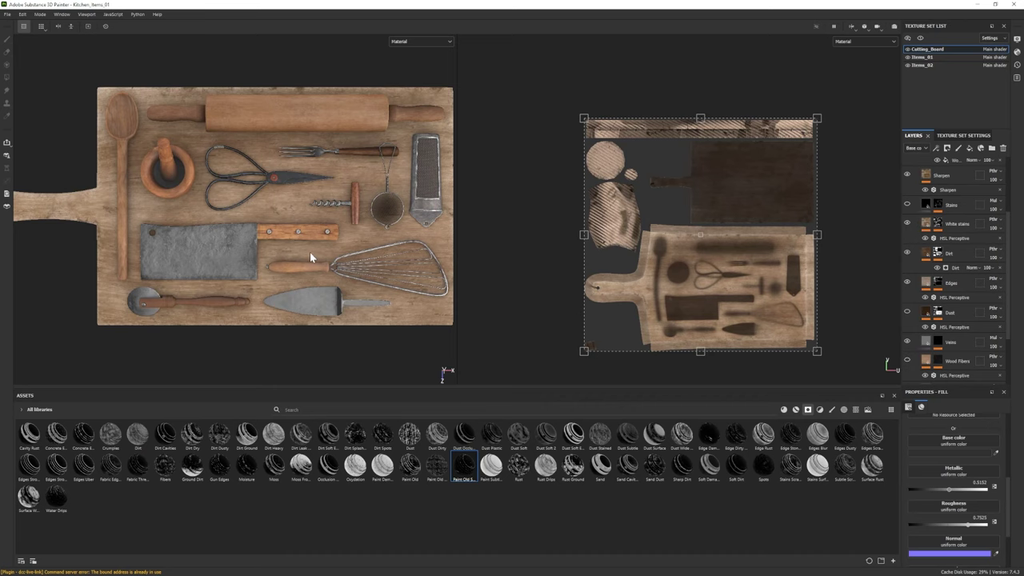
pyautogui.scroll(-2, 256, 252)
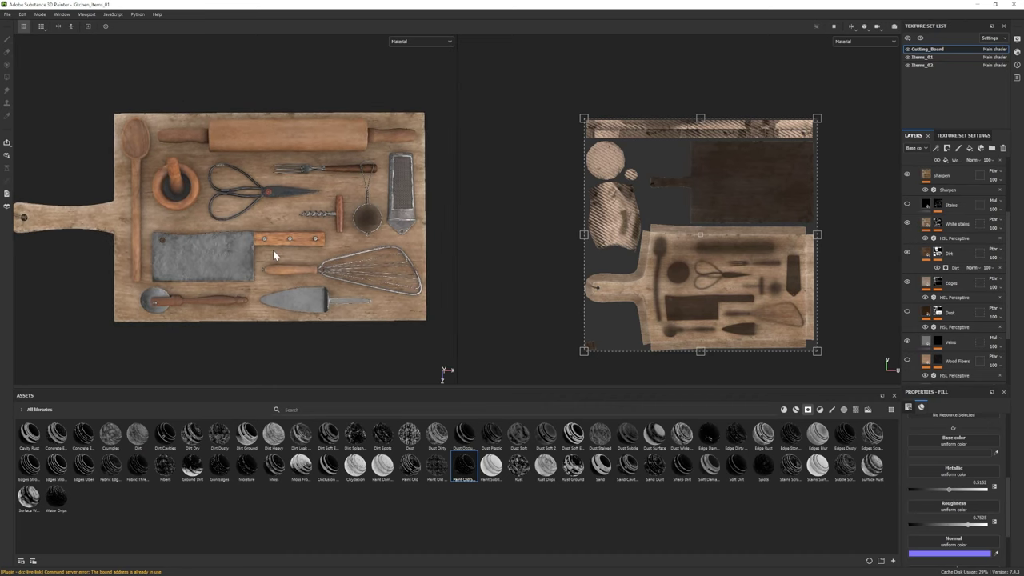
# - Frame the board in both viewports and preview it in Iray before returning to material mode
pyautogui.press('f')
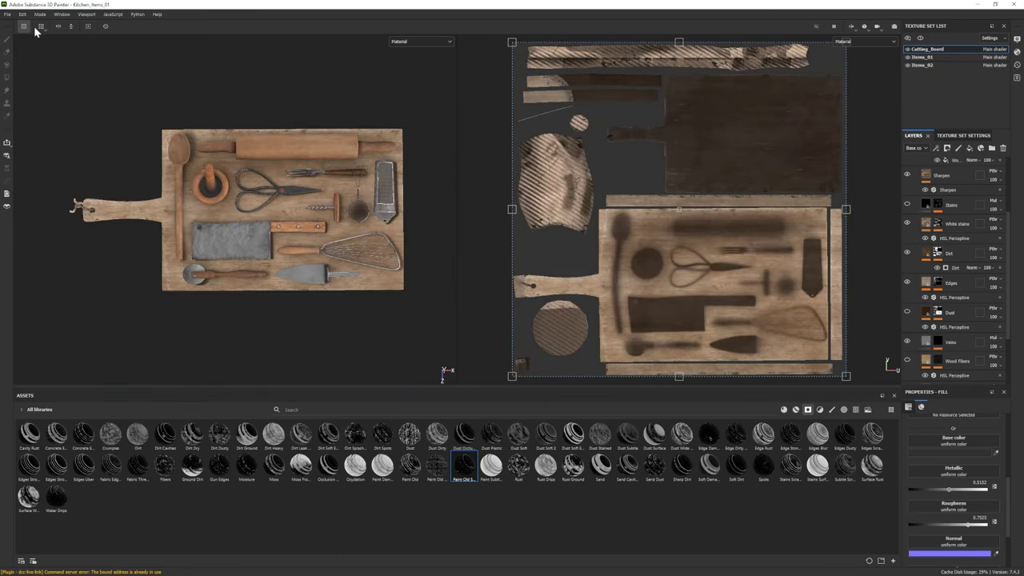
pyautogui.press('F10')
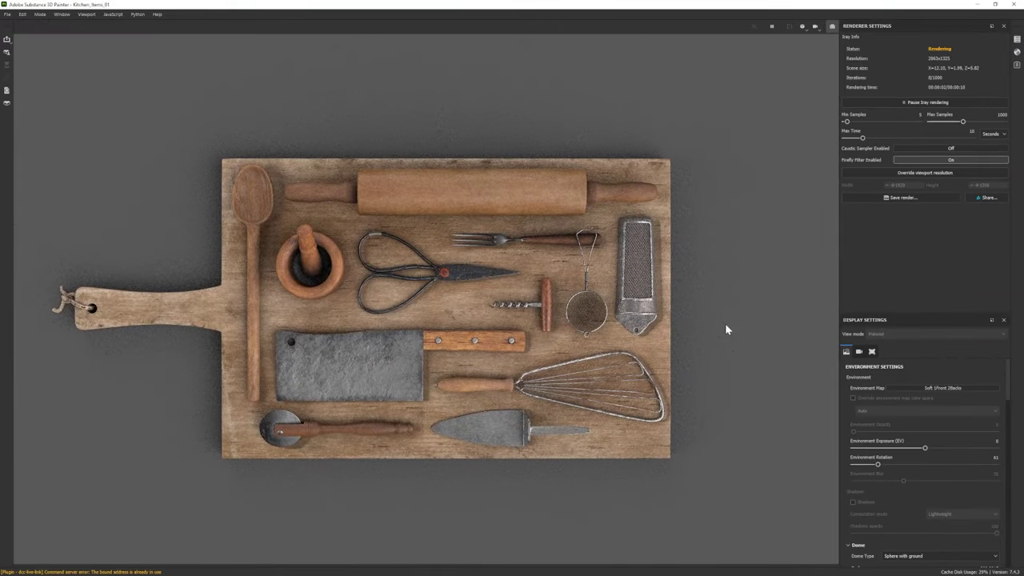
pyautogui.press('F10')
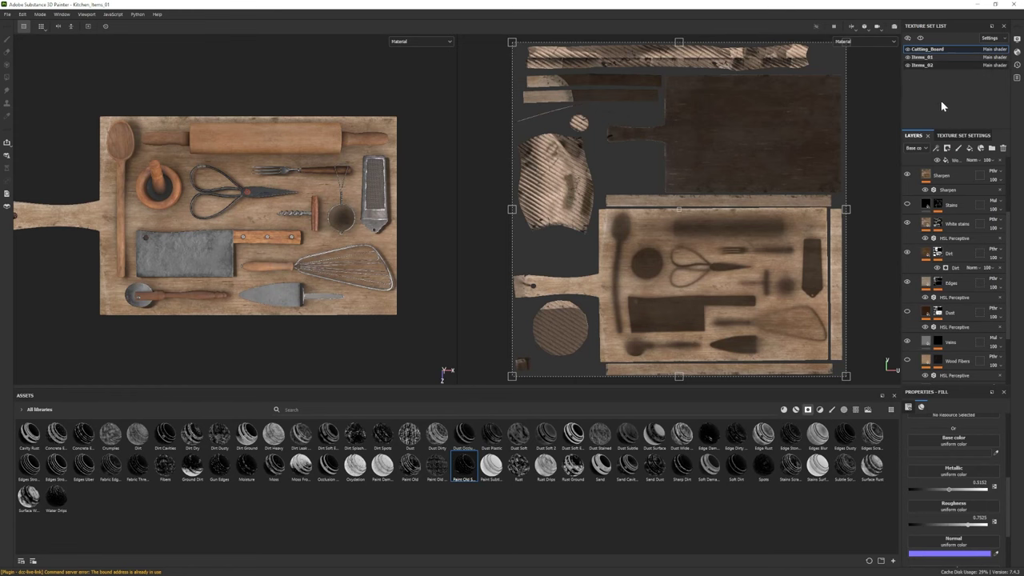
# - Switch to the Items_02 texture set and select its Wood Rough fill layer
pyautogui.click(922, 65)
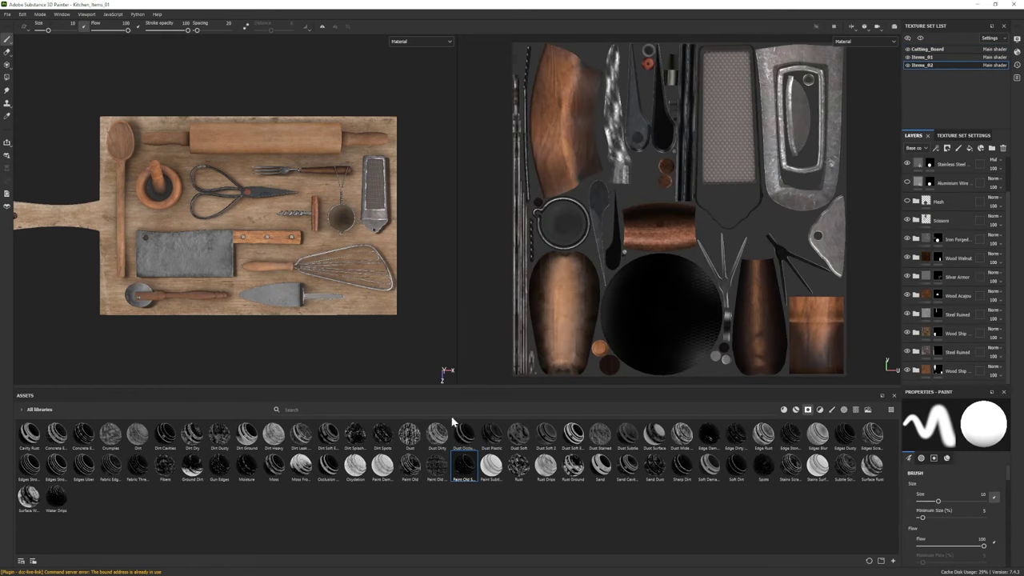
pyautogui.click(784, 410)
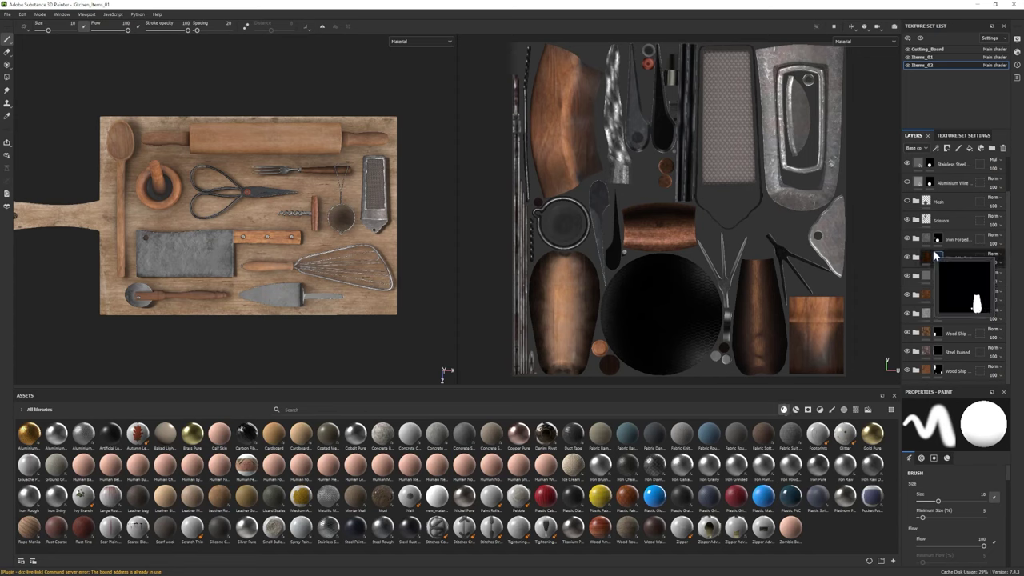
pyautogui.scroll(-5, 914, 314)
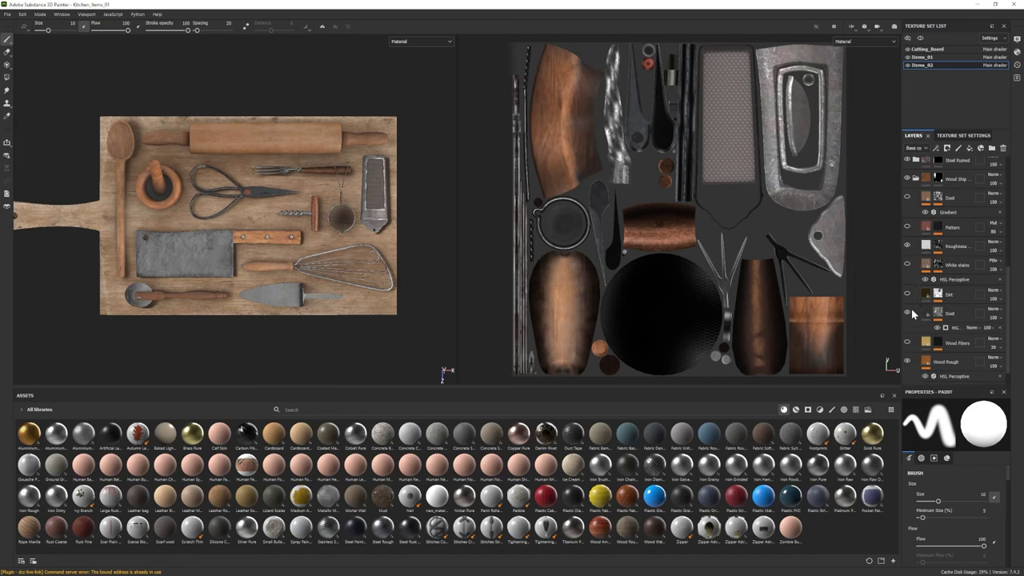
pyautogui.scroll(-1, 912, 320)
pyautogui.click(949, 339)
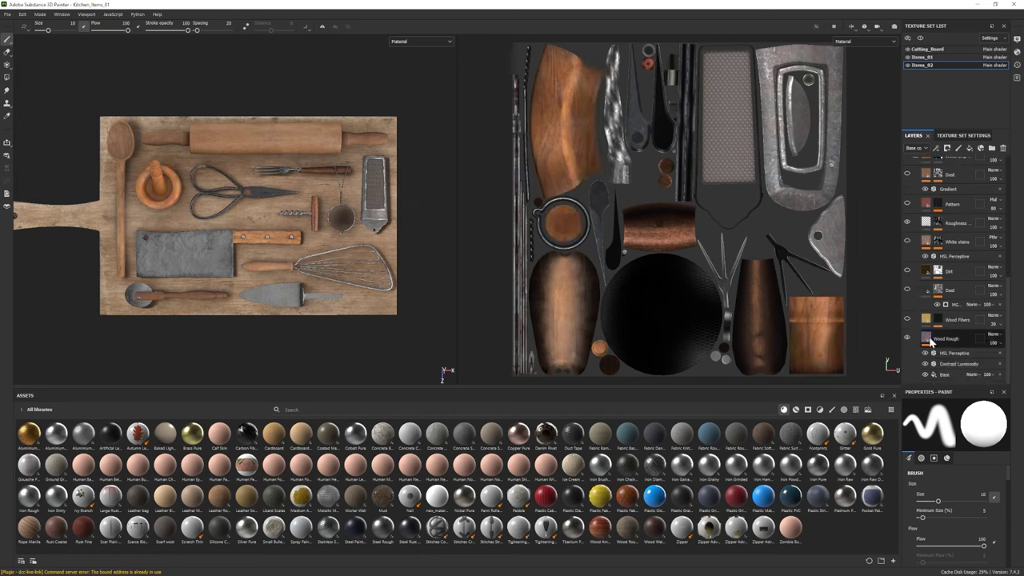
# - Darken the Wood Rough fill colour, then return to the Cutting_Board texture set
pyautogui.click(976, 491)
pyautogui.click(925, 385)
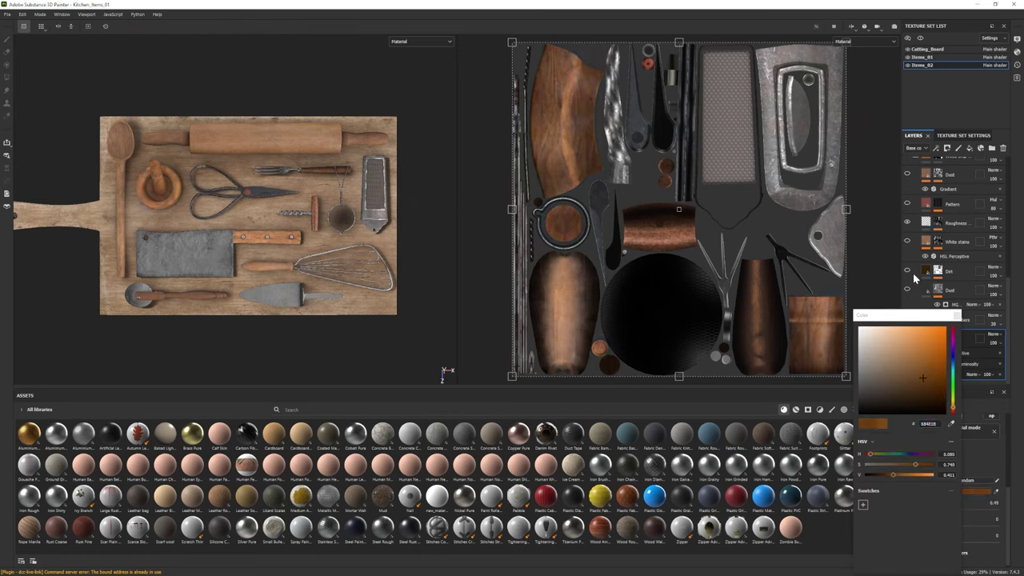
pyautogui.click(958, 316)
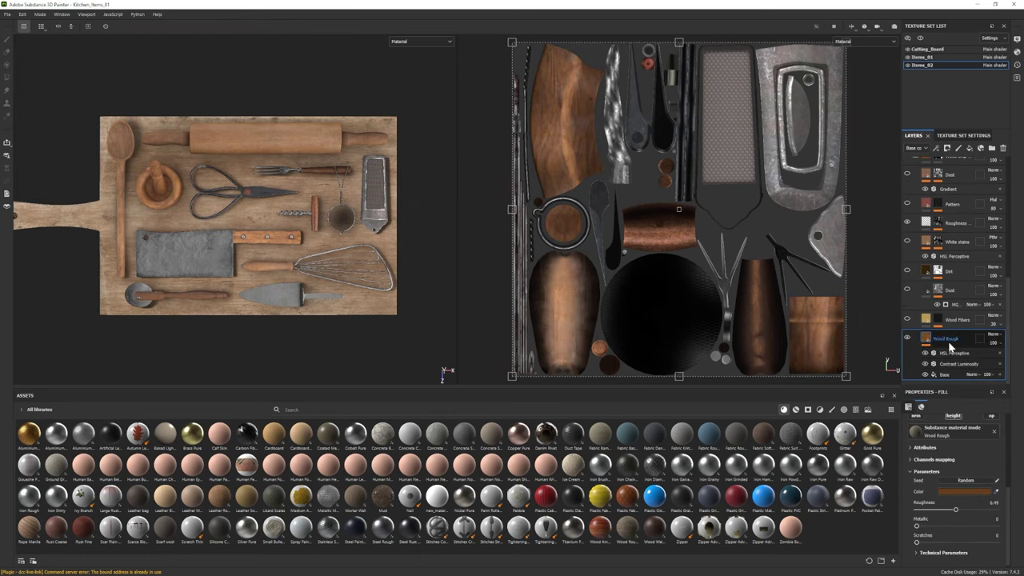
pyautogui.click(970, 493)
pyautogui.moveTo(933, 378); pyautogui.dragTo(927, 380)
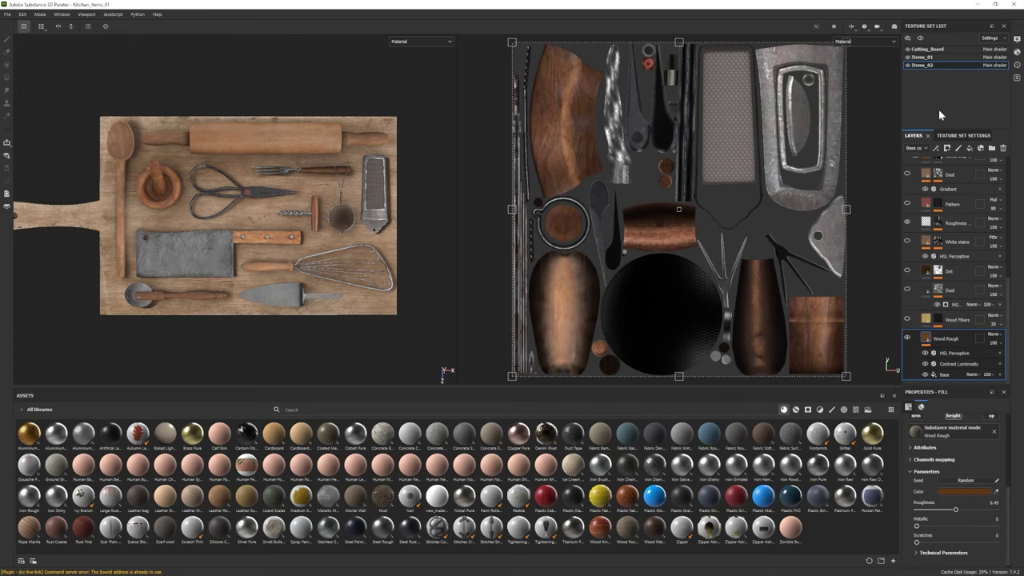
pyautogui.click(928, 50)
# - Set the Base layer Gradient filter's second colour to a darker brown
pyautogui.scroll(-4, 952, 272)
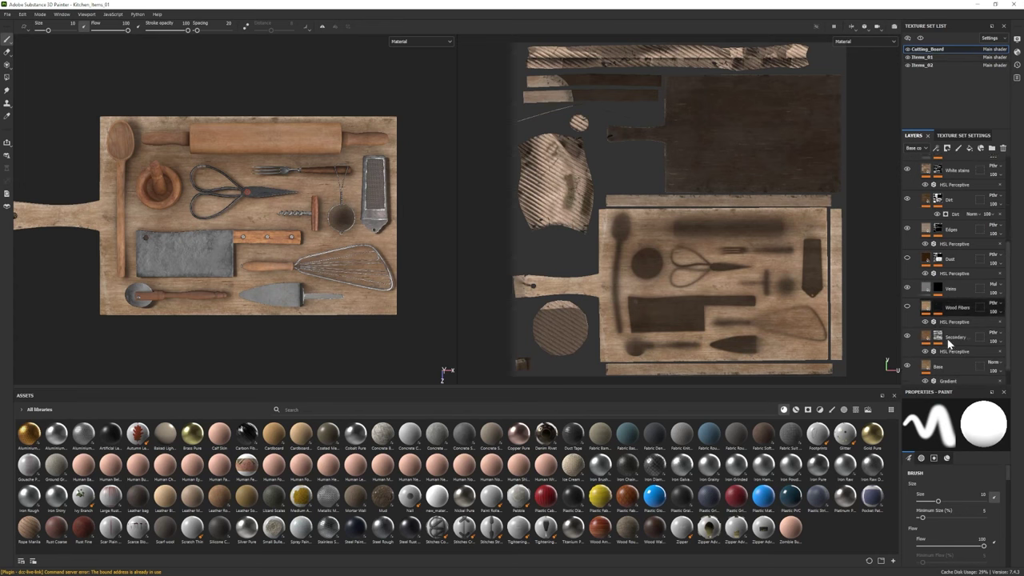
pyautogui.click(940, 341)
pyautogui.scroll(-3, 986, 442)
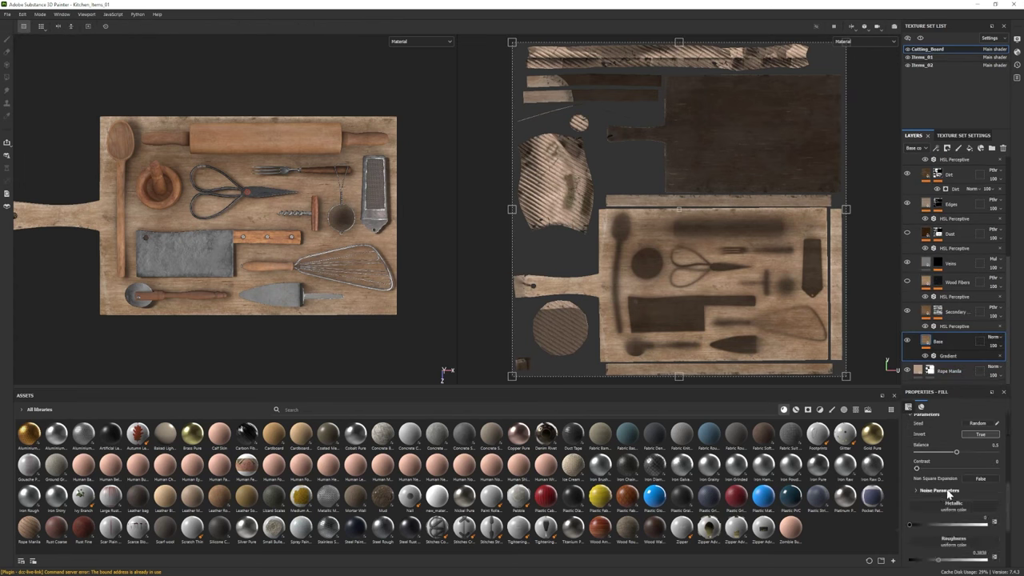
pyautogui.moveTo(957, 452); pyautogui.dragTo(953, 449)
pyautogui.click(948, 356)
pyautogui.click(988, 510)
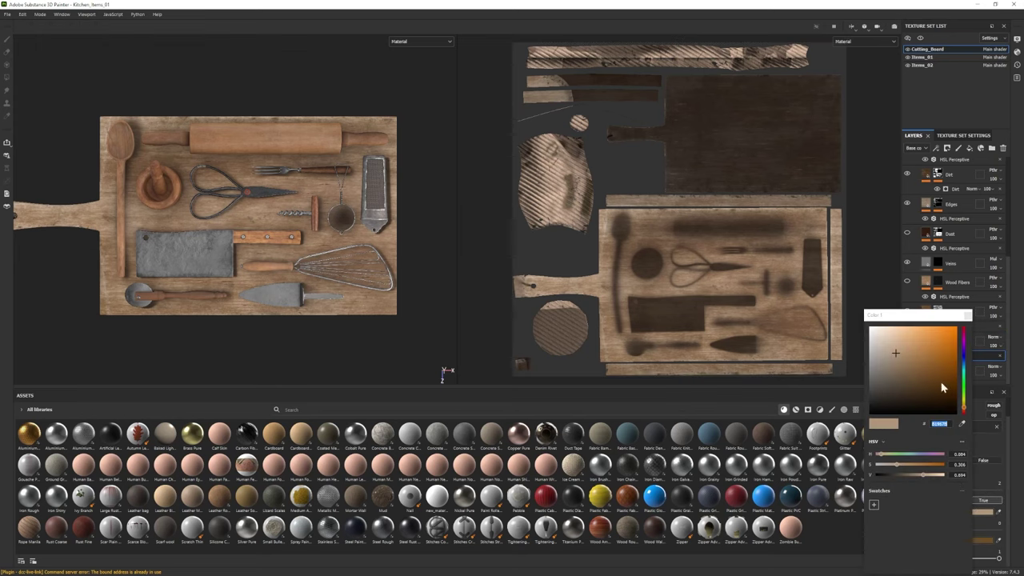
pyautogui.click(984, 540)
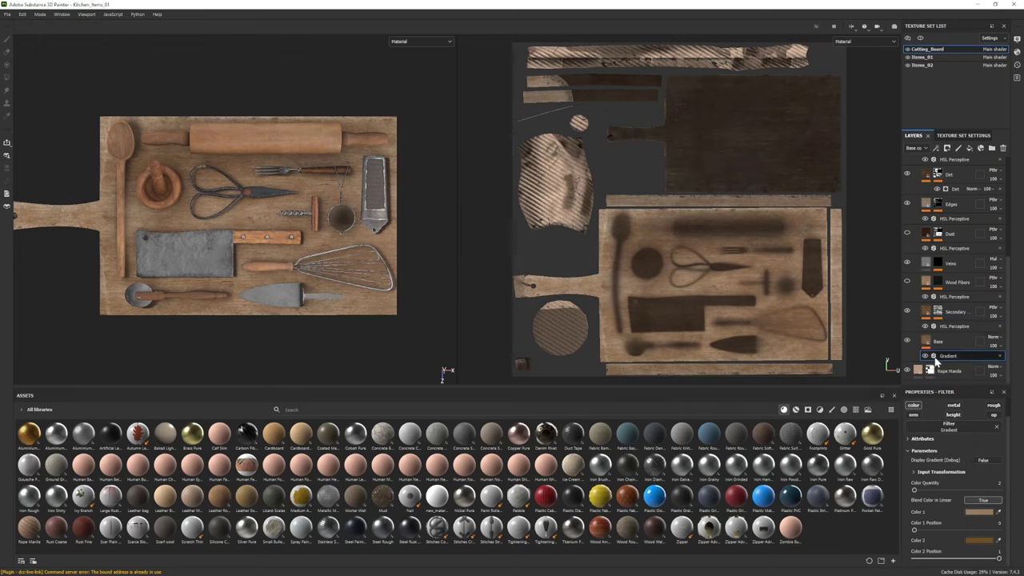
pyautogui.click(927, 384)
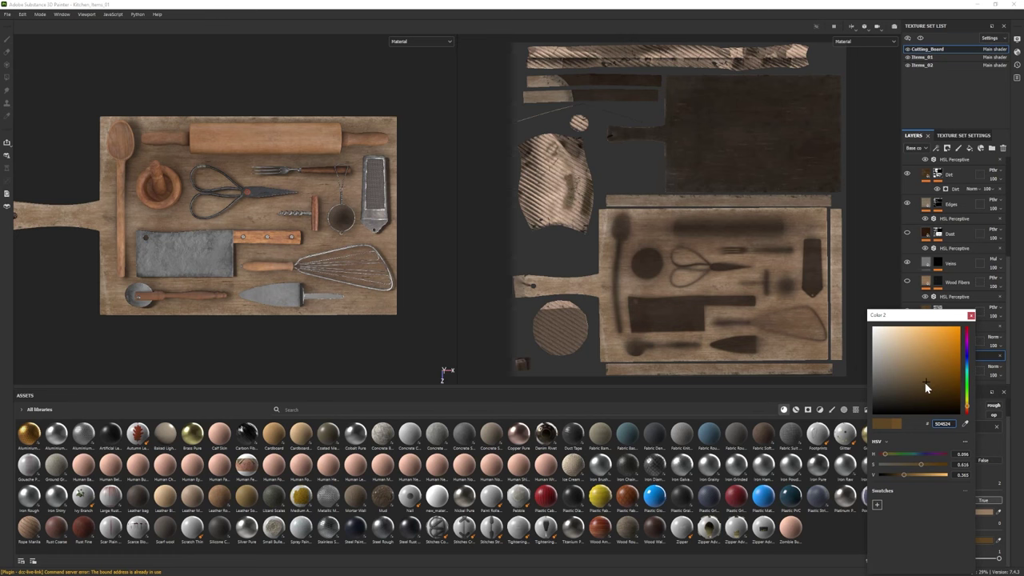
# - Compare with the Edges layer hidden, then lower the HSL adjustment's lightness to 0.21
pyautogui.click(908, 204)
pyautogui.click(907, 204)
pyautogui.click(908, 204)
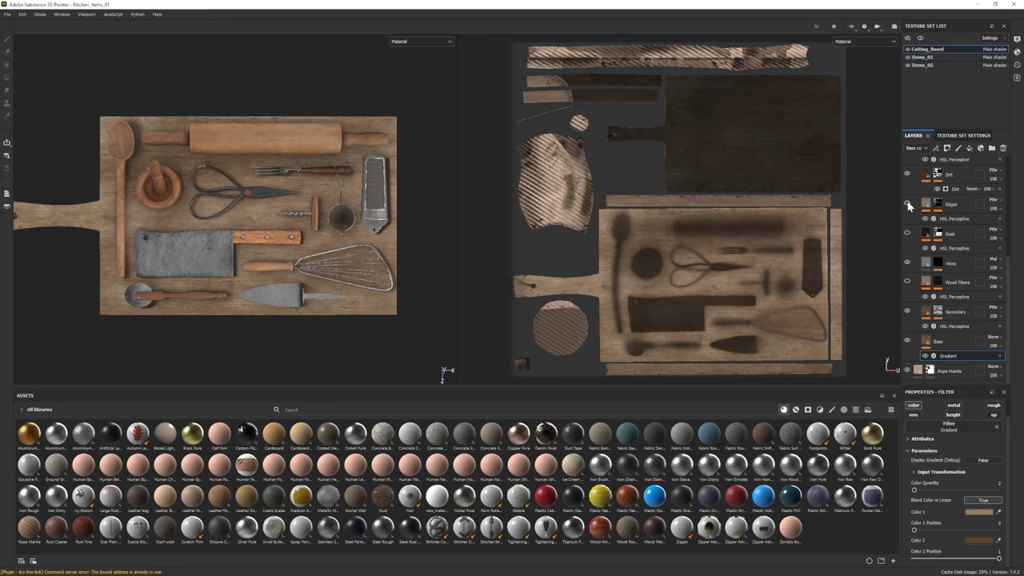
pyautogui.click(908, 205)
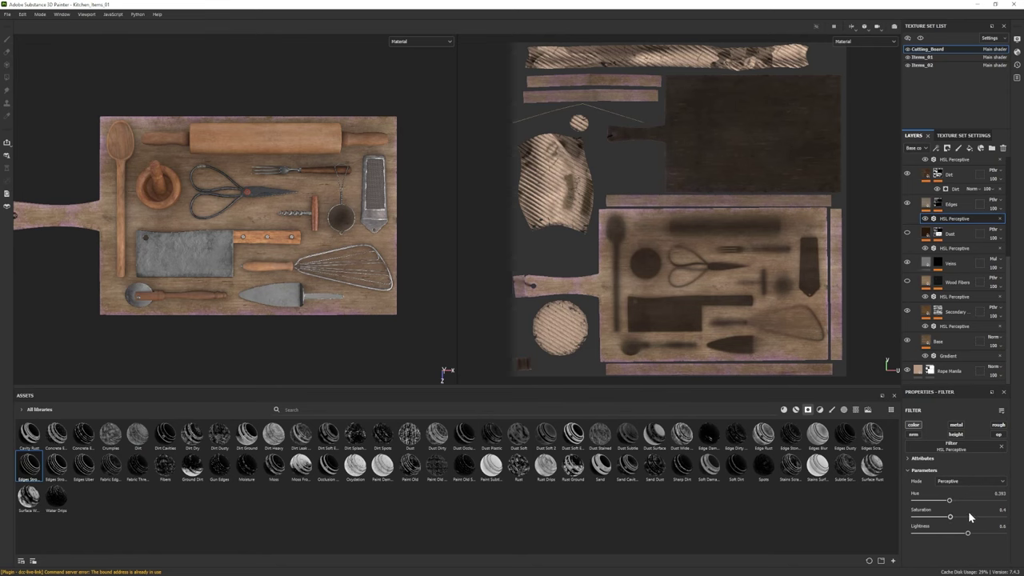
pyautogui.moveTo(967, 533); pyautogui.dragTo(934, 535)
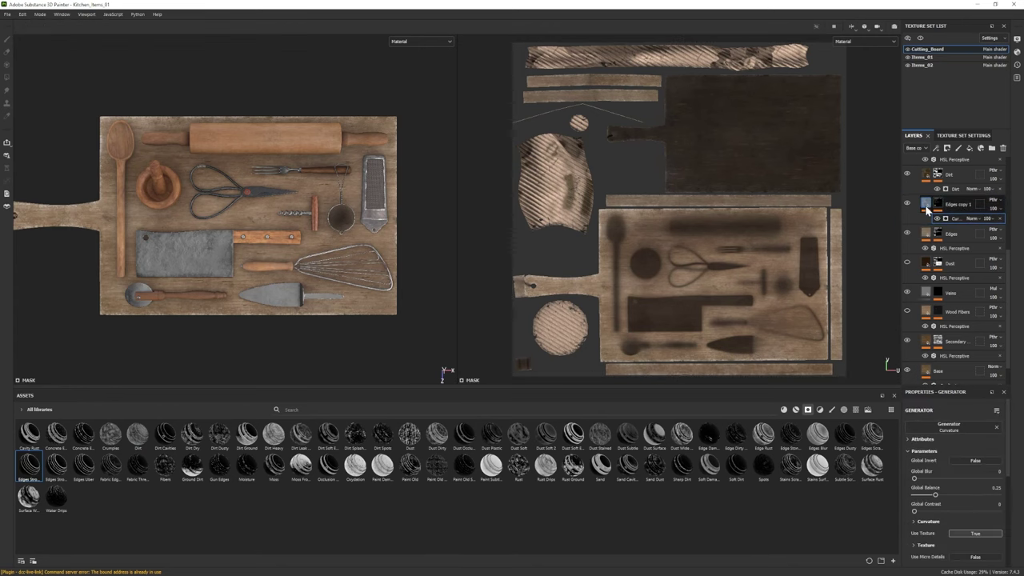
pyautogui.moveTo(964, 534); pyautogui.dragTo(937, 532)
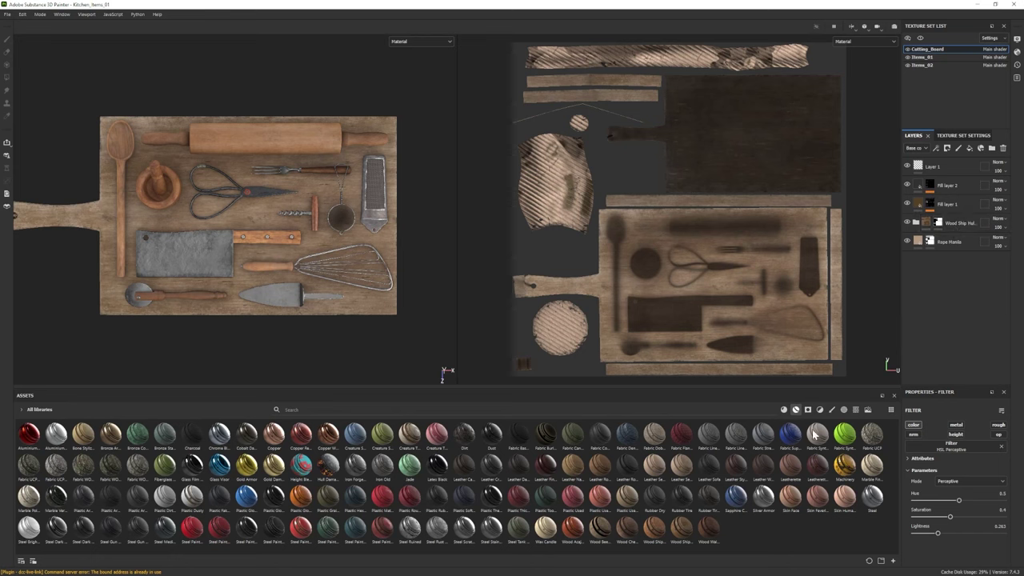
# - Add Wood Beech Veined, rotate its pattern texture 90° at scale 5.7, then collapse the group
pyautogui.moveTo(600, 528); pyautogui.dragTo(951, 183)
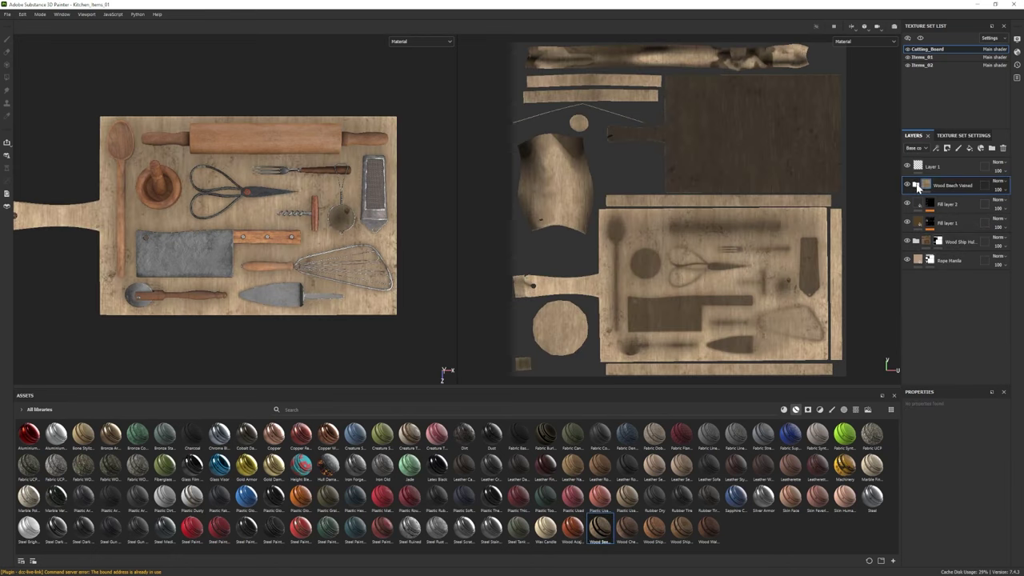
pyautogui.click(917, 186)
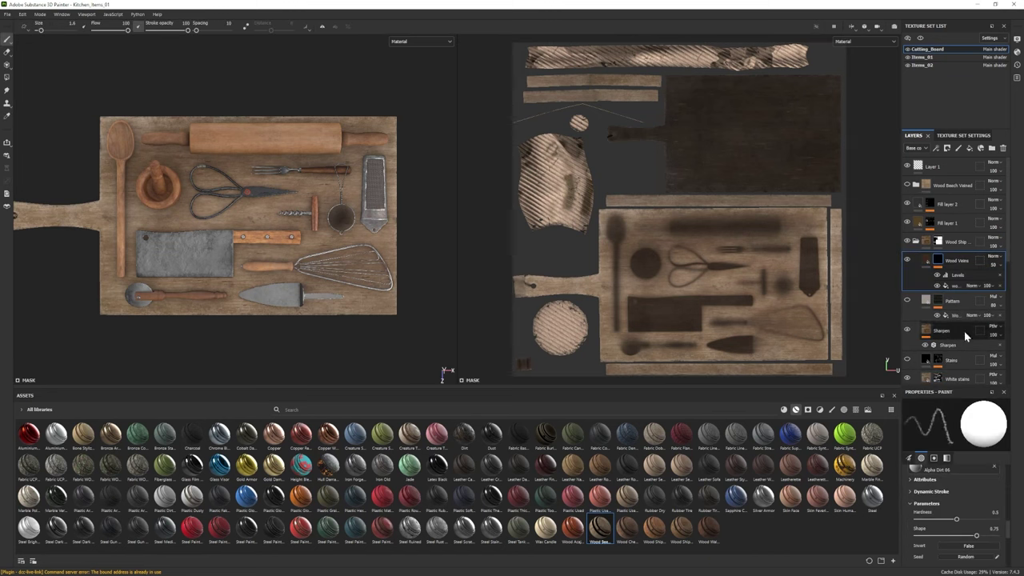
pyautogui.click(956, 286)
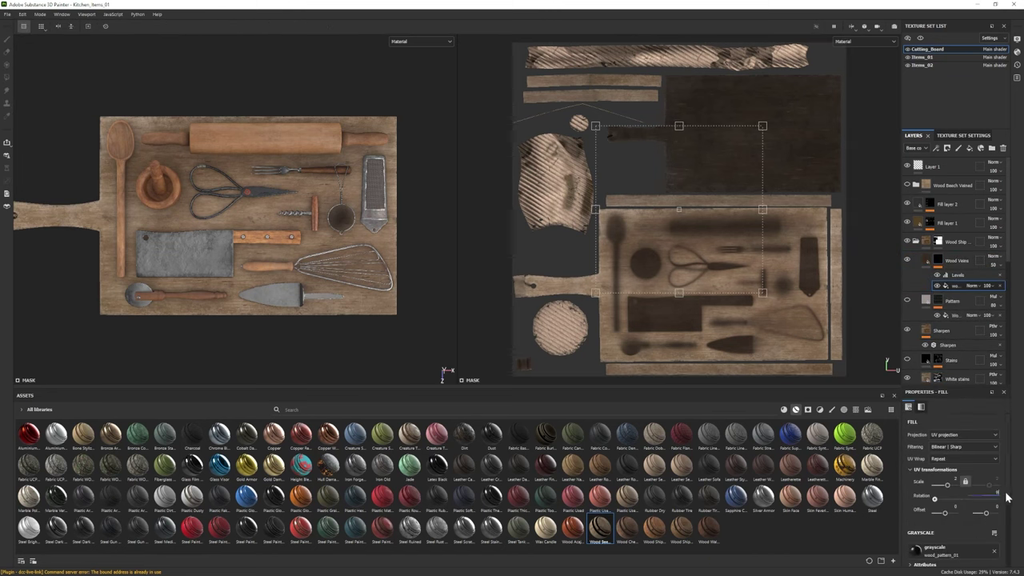
pyautogui.moveTo(923, 493); pyautogui.dragTo(944, 489)
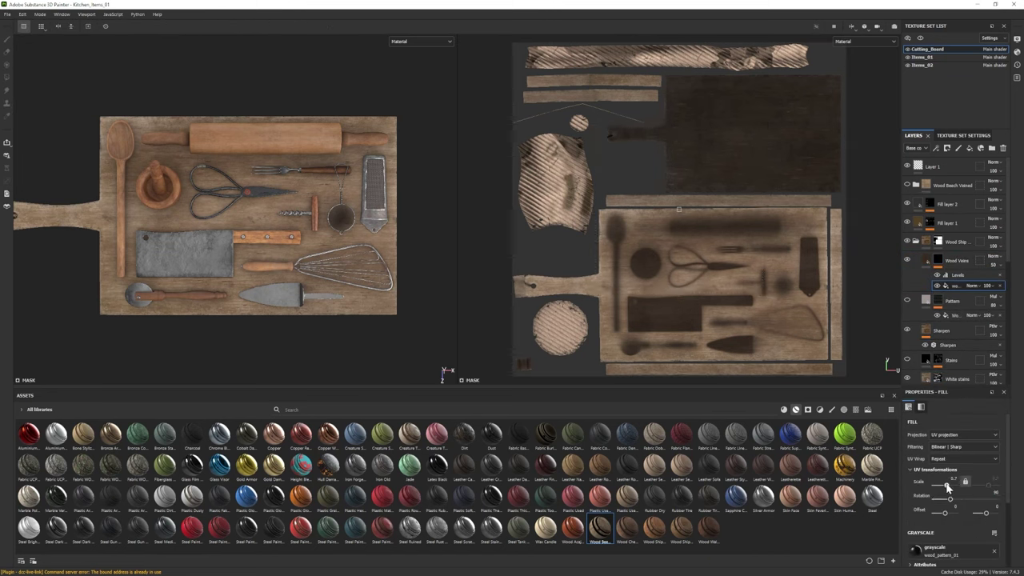
pyautogui.click(957, 274)
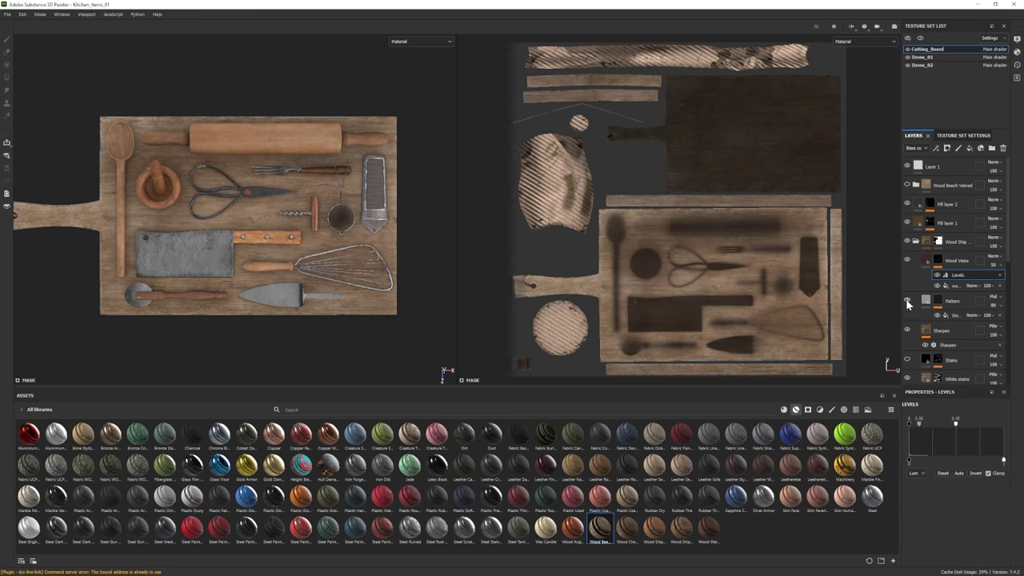
pyautogui.click(954, 316)
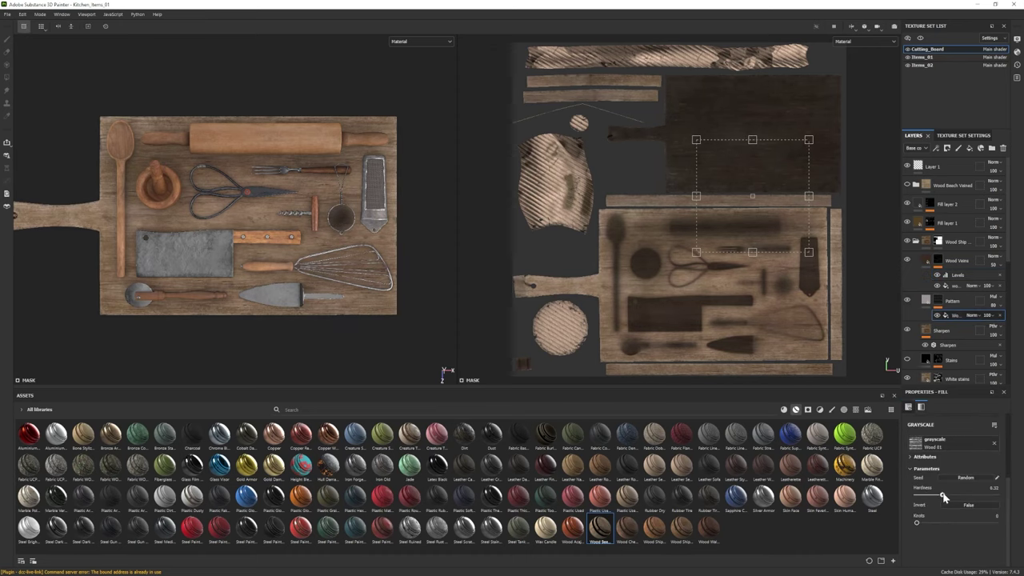
pyautogui.click(952, 301)
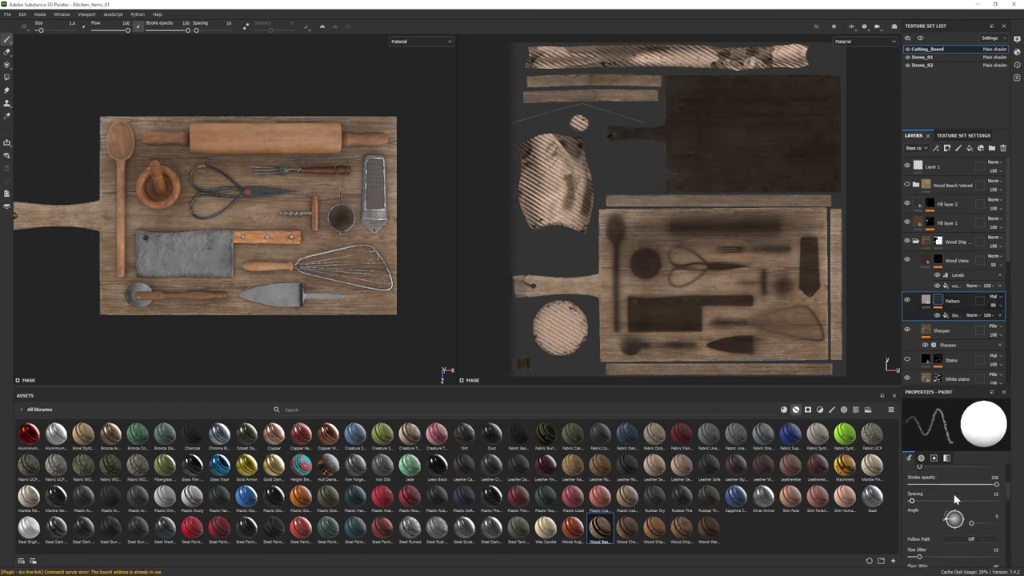
pyautogui.click(917, 243)
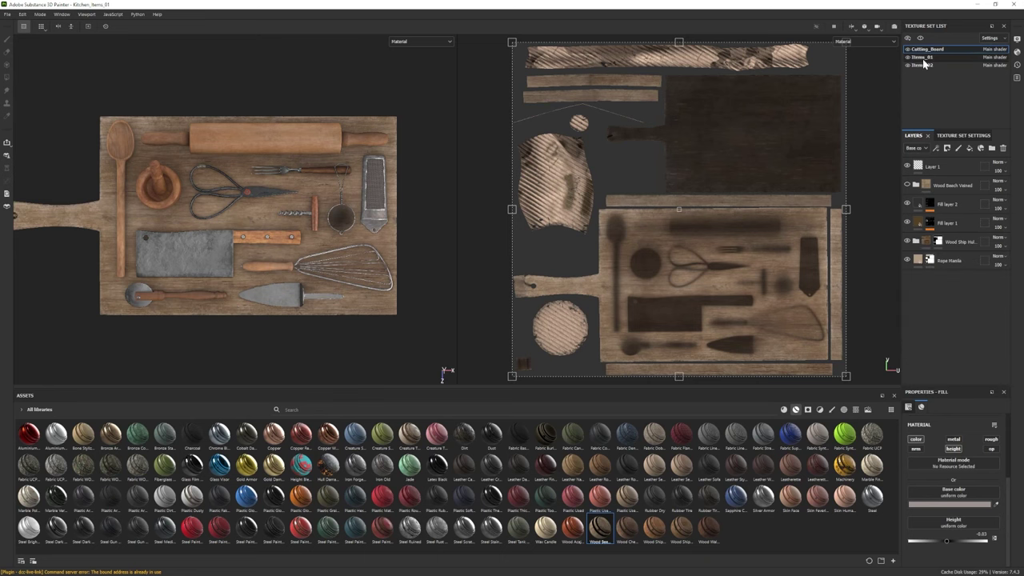
# - Solo the Items_01 utensils and warm the Wood Rough colour to a browner tone
pyautogui.click(928, 57)
pyautogui.click(921, 38)
pyautogui.click(916, 241)
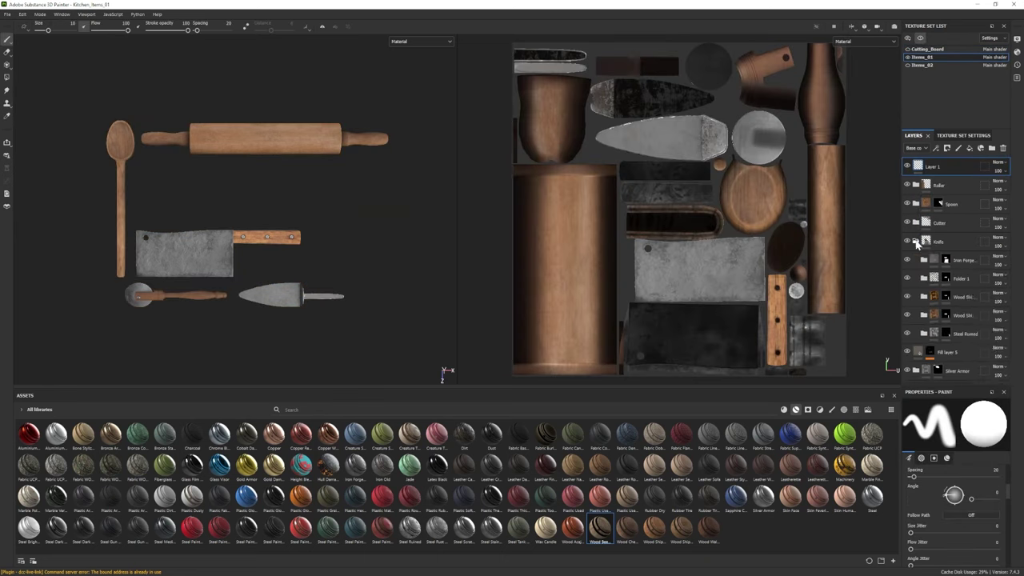
pyautogui.click(917, 296)
pyautogui.scroll(-3, 952, 296)
pyautogui.click(962, 295)
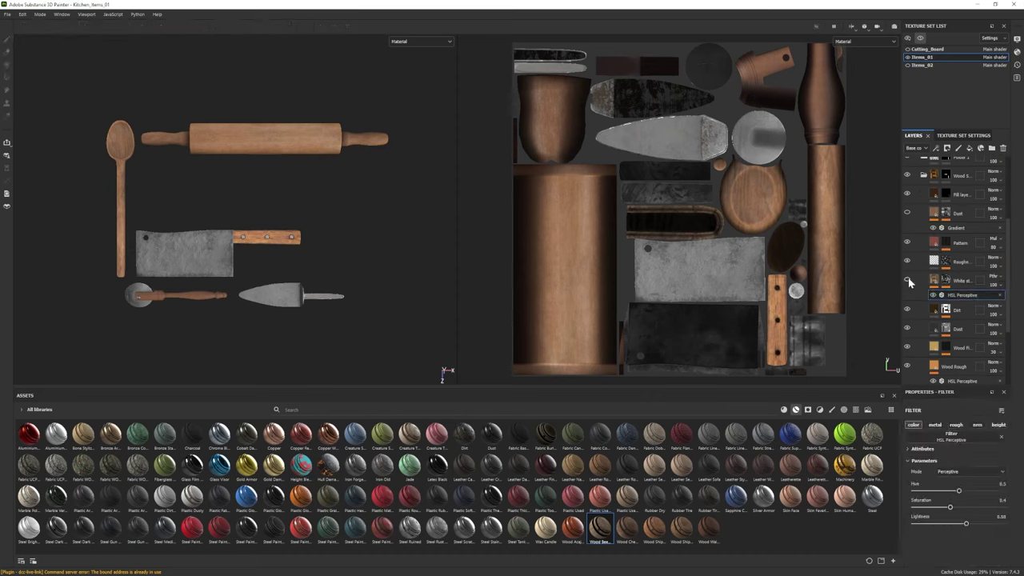
pyautogui.click(930, 367)
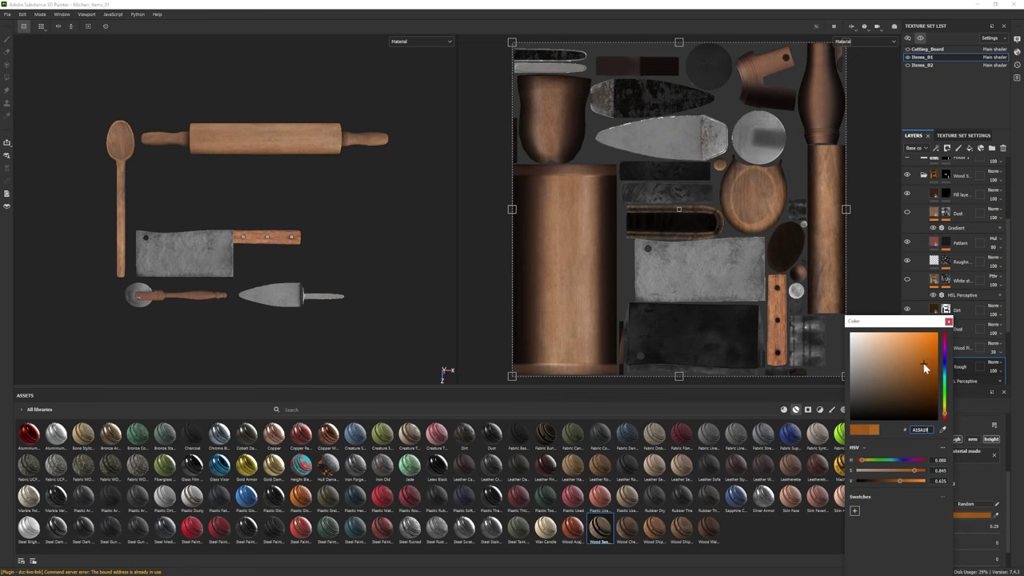
pyautogui.moveTo(900, 382); pyautogui.dragTo(920, 357)
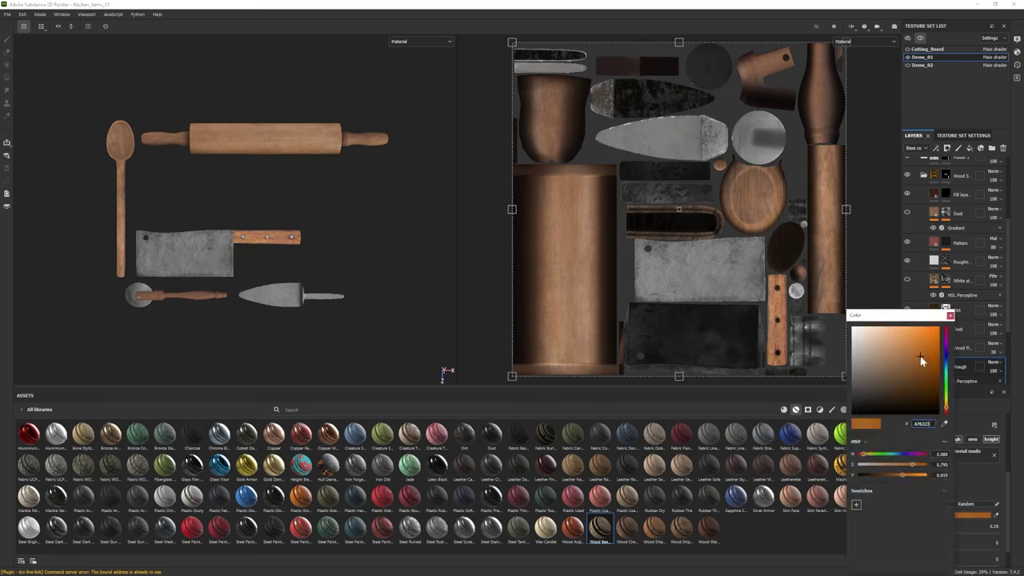
# - Add Fill layer 6 with a smart mask
pyautogui.click(807, 408)
pyautogui.moveTo(873, 433); pyautogui.dragTo(949, 365)
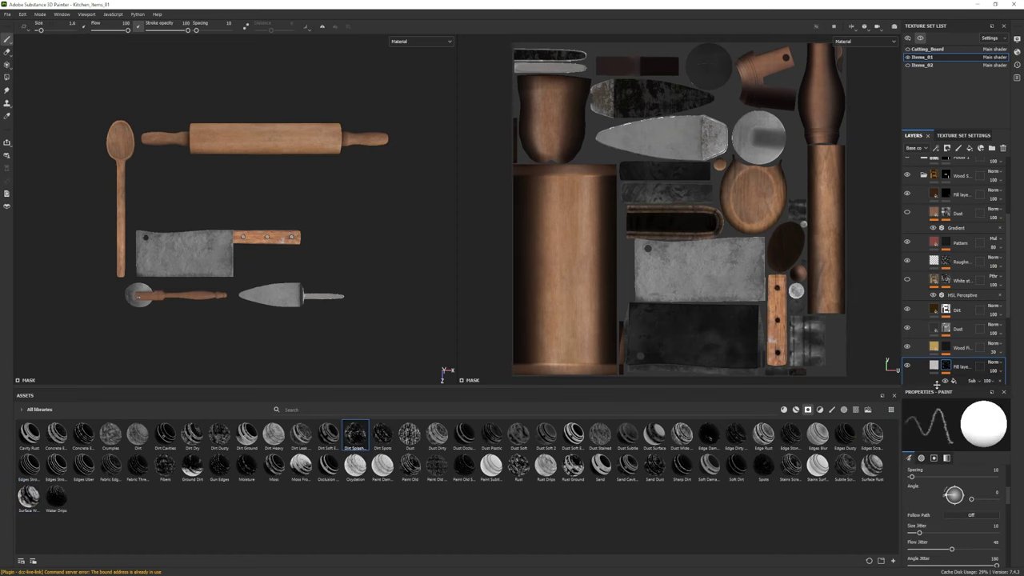
pyautogui.moveTo(348, 453); pyautogui.dragTo(952, 367)
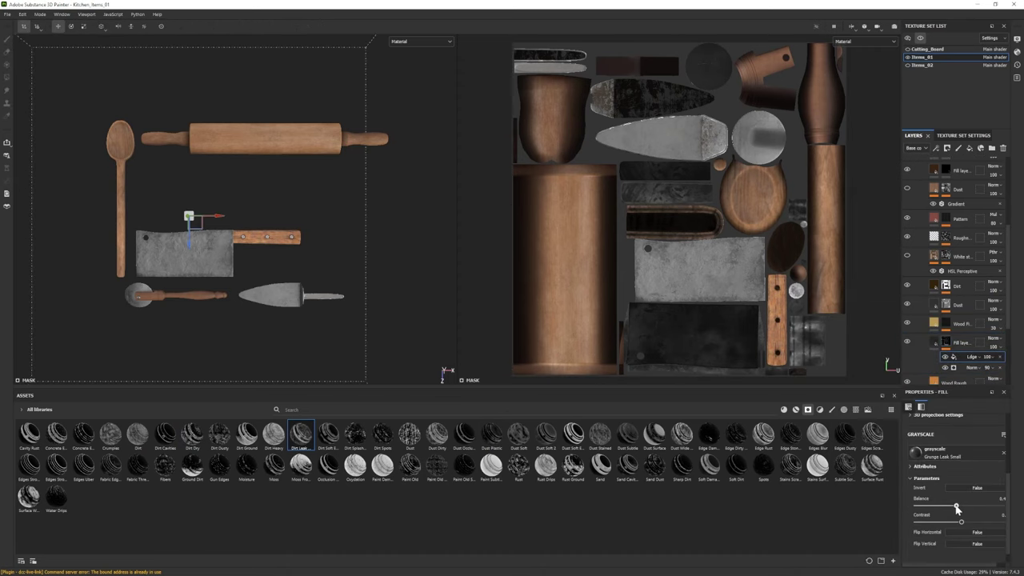
# - Add Fill layer 7 above the Iron folder, delete its mask generator, and set a darker grey base colour
pyautogui.scroll(5, 920, 224)
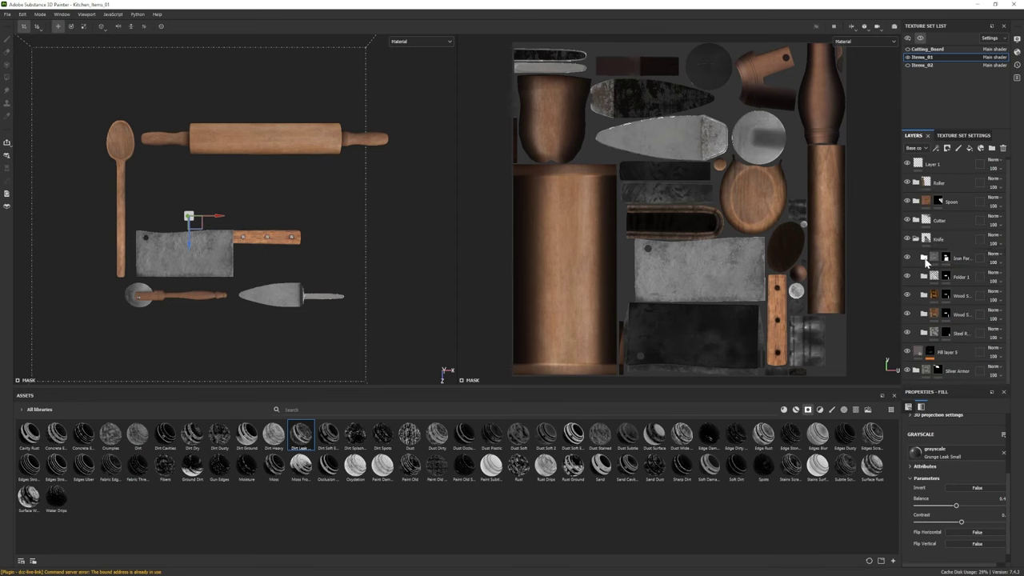
pyautogui.click(926, 260)
pyautogui.click(970, 149)
pyautogui.moveTo(273, 464)
pyautogui.mouseDown()
pyautogui.moveTo(944, 312)
pyautogui.moveTo(945, 264)
pyautogui.moveTo(385, 435)
pyautogui.moveTo(930, 264)
pyautogui.mouseUp()
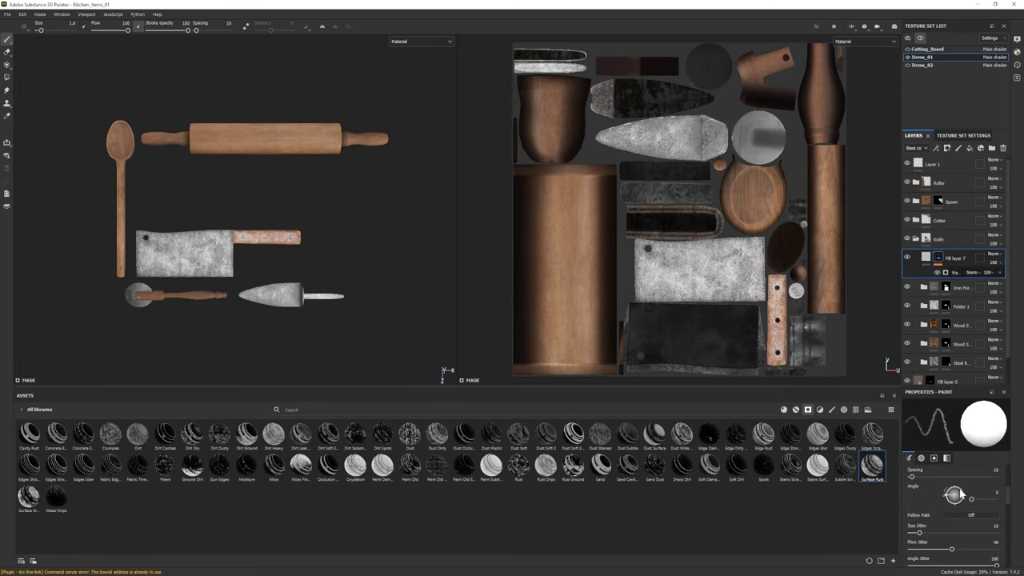
pyautogui.click(952, 273)
pyautogui.press('Delete')
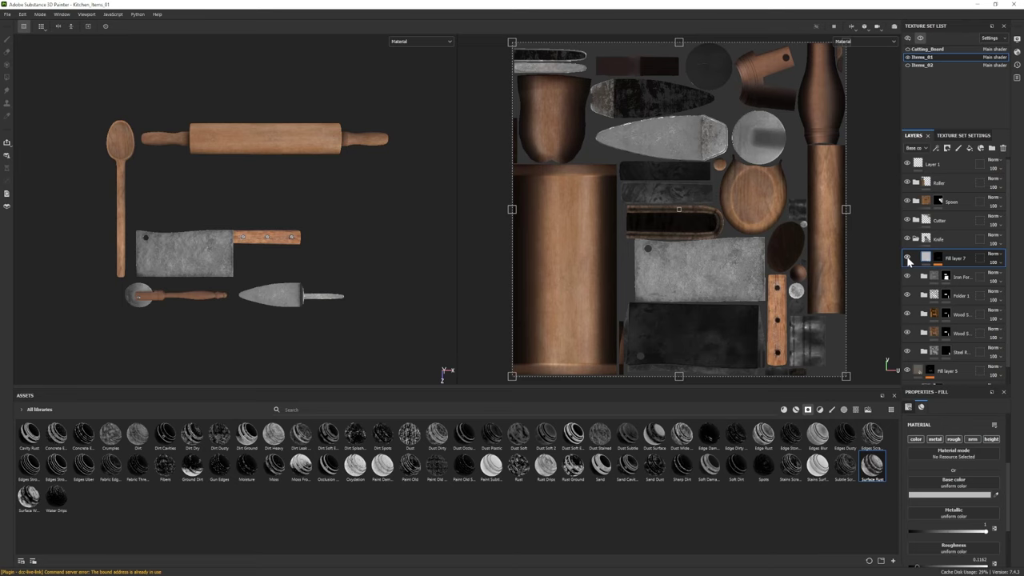
pyautogui.click(949, 494)
pyautogui.click(846, 370)
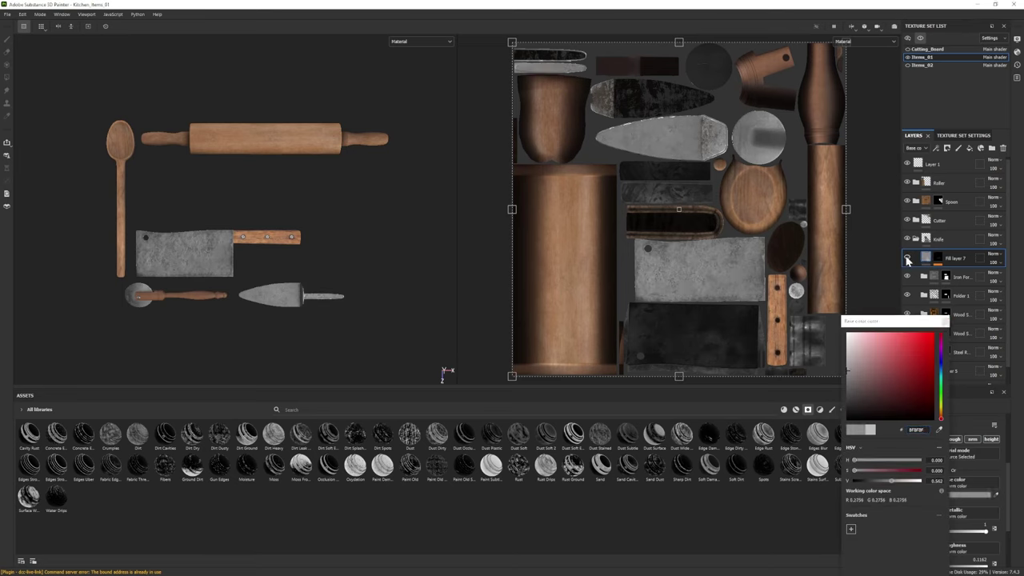
pyautogui.keyDown('alt'); pyautogui.moveTo(437, 253); pyautogui.dragTo(254, 222); pyautogui.keyUp('alt')
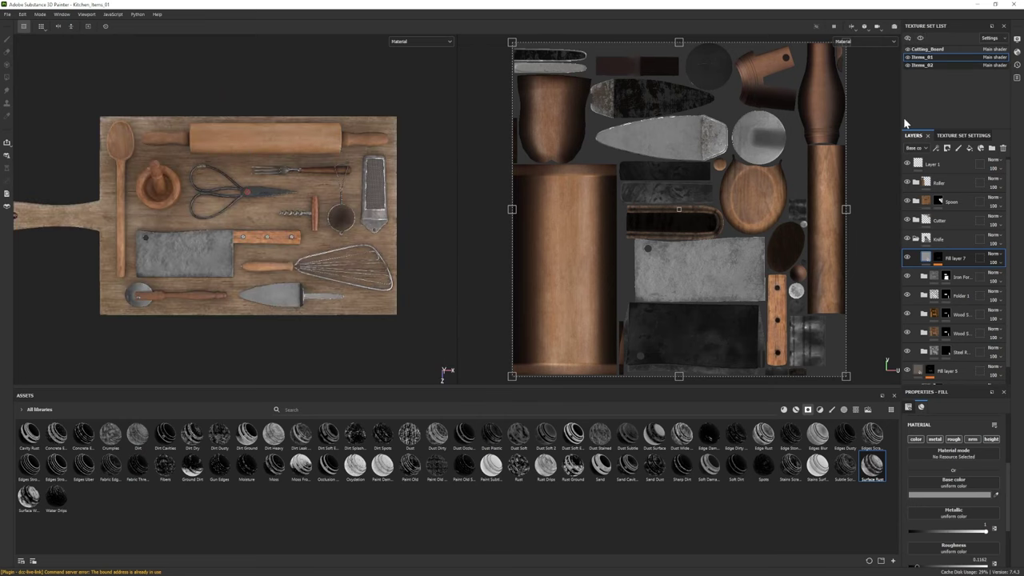
# - On Items_02, expand the Silver Armor group and select the fill under the Base layer
pyautogui.click(922, 65)
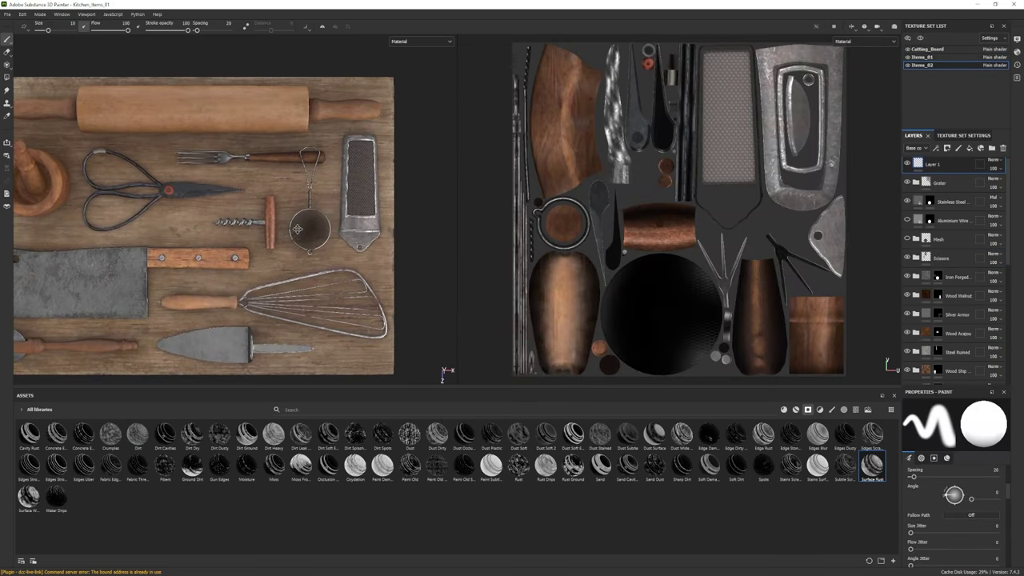
pyautogui.scroll(-2, 909, 276)
pyautogui.click(913, 277)
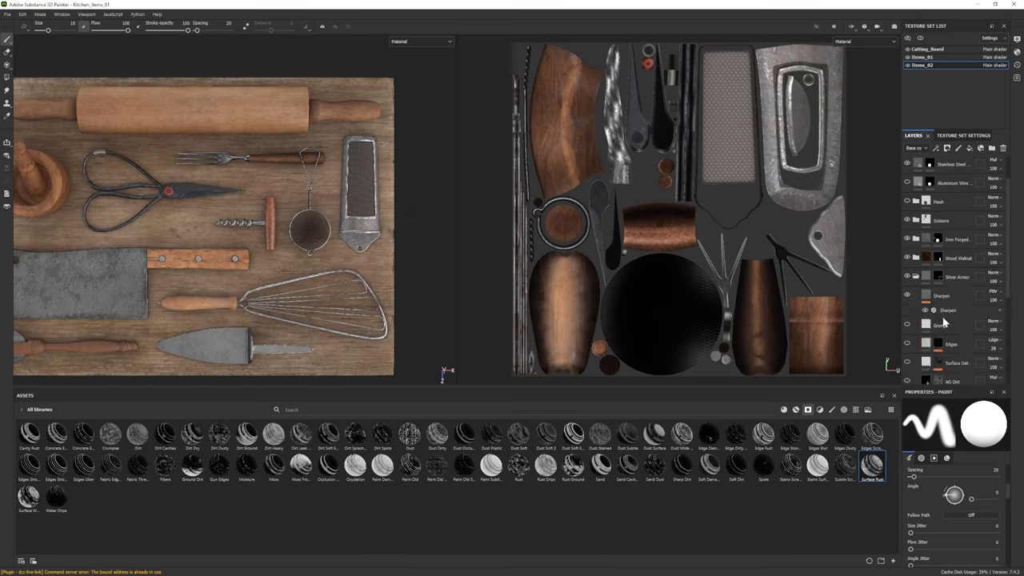
pyautogui.scroll(-4, 909, 290)
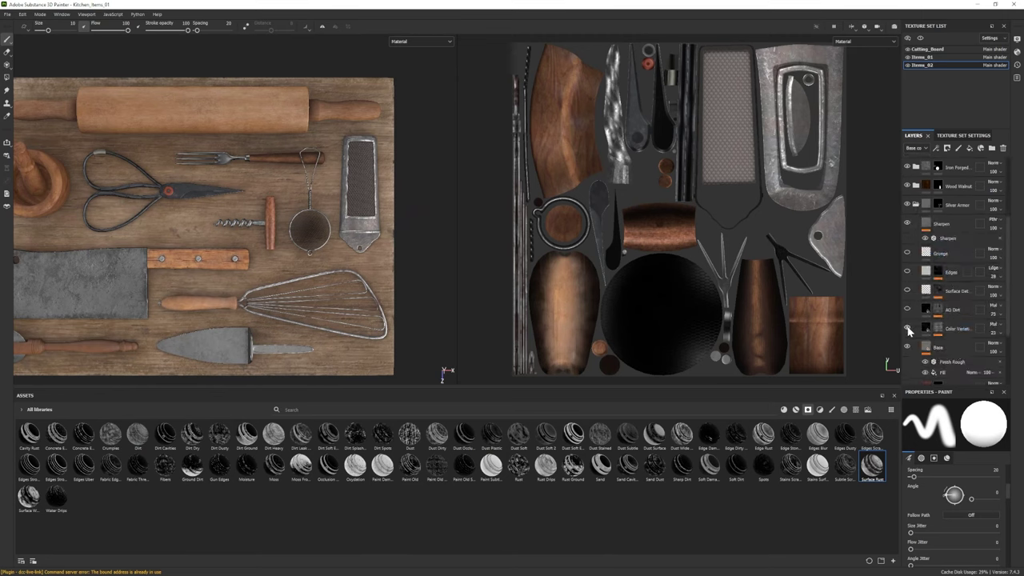
pyautogui.scroll(-1, 908, 331)
pyautogui.click(929, 341)
pyautogui.click(930, 350)
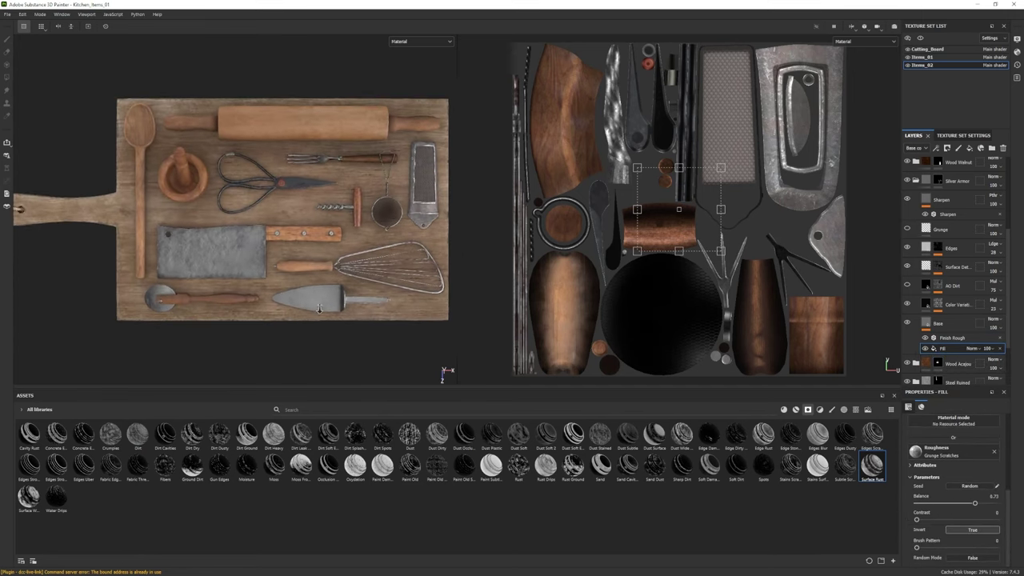
# - Lower the Edges mask generator's global balance to 0.46 and briefly check it in Iray
pyautogui.click(938, 248)
pyautogui.moveTo(969, 497); pyautogui.dragTo(954, 497)
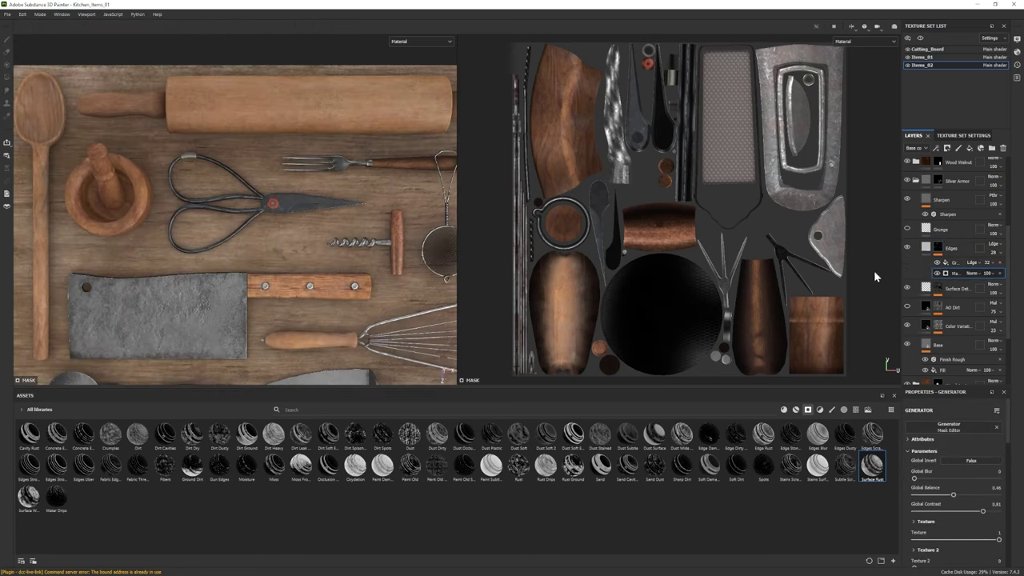
pyautogui.press('F10')
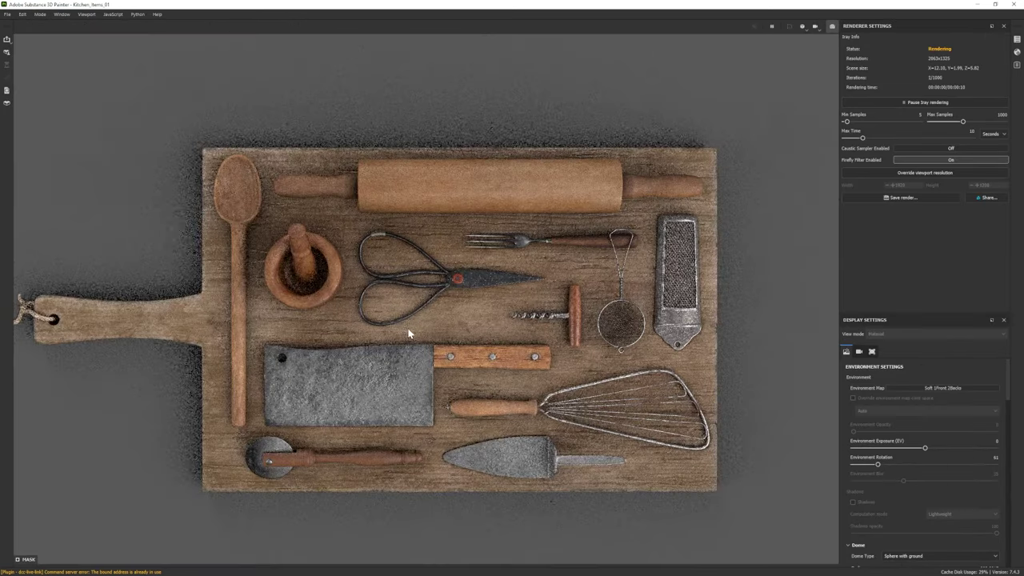
pyautogui.click(39, 14)
# - Switch to Cutting_Board, expand the Wood Ship Hull group, and glance at it in Iray
pyautogui.click(42, 25)
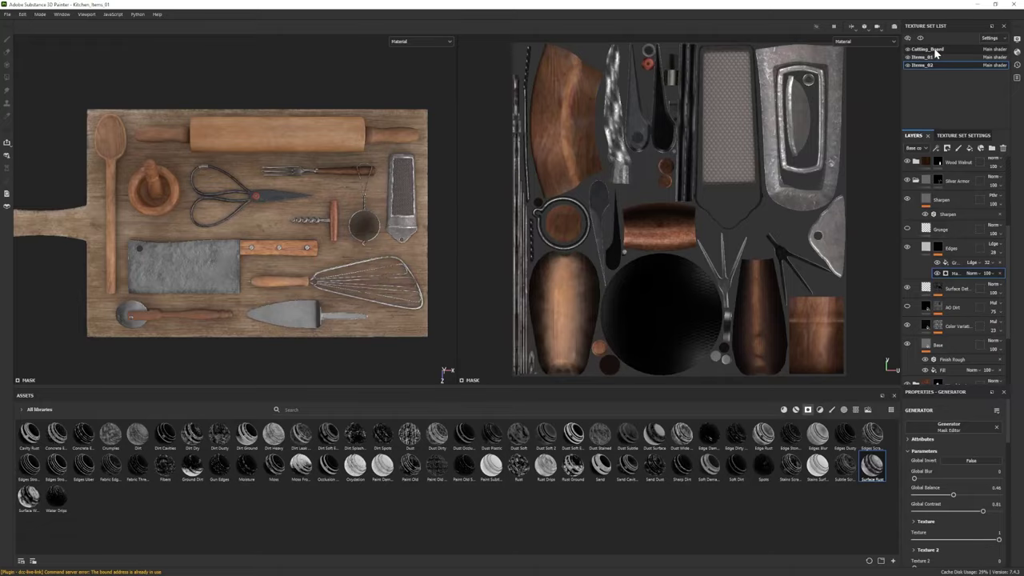
pyautogui.click(935, 52)
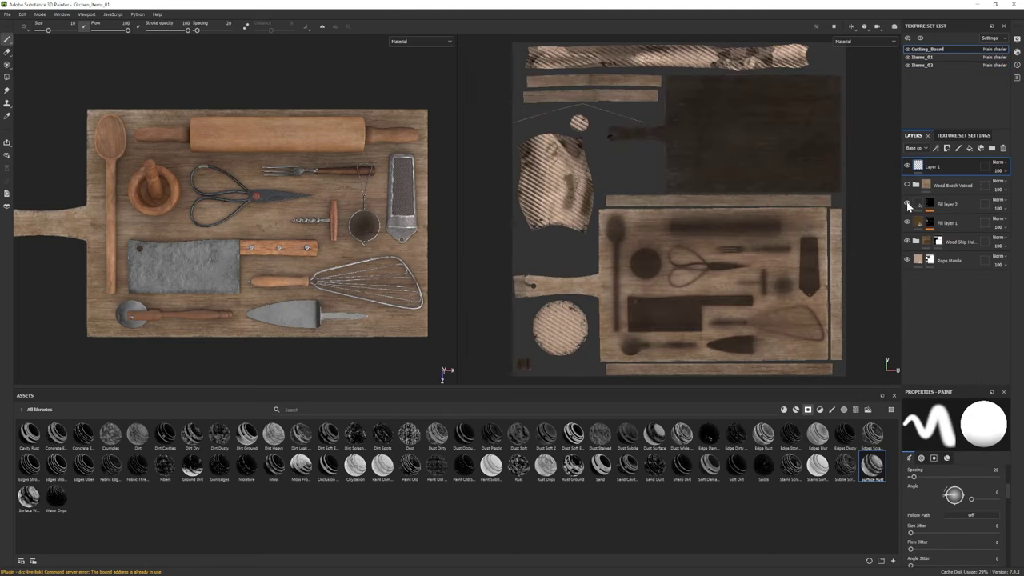
pyautogui.click(910, 242)
pyautogui.press('F10')
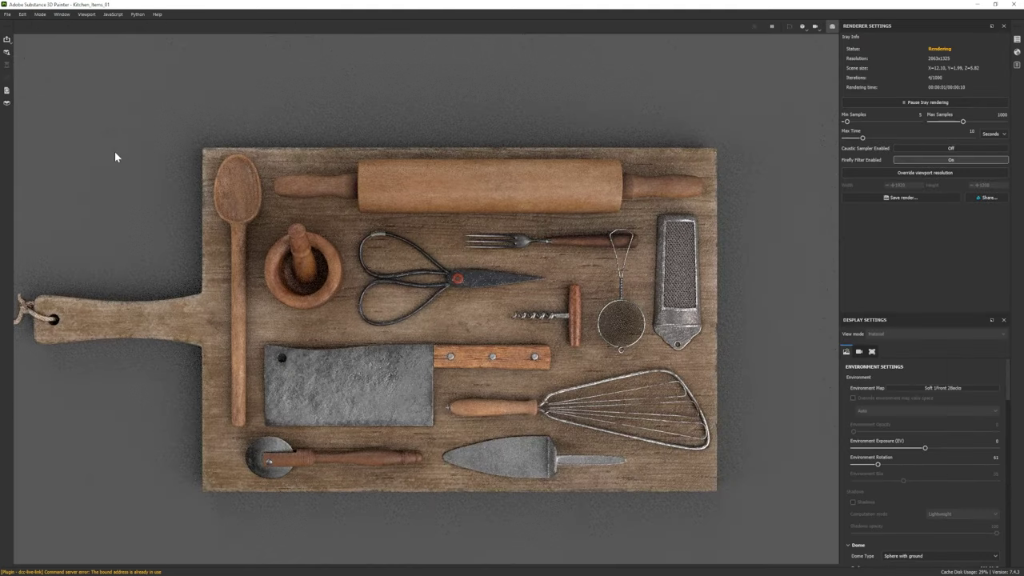
pyautogui.click(39, 13)
pyautogui.click(45, 25)
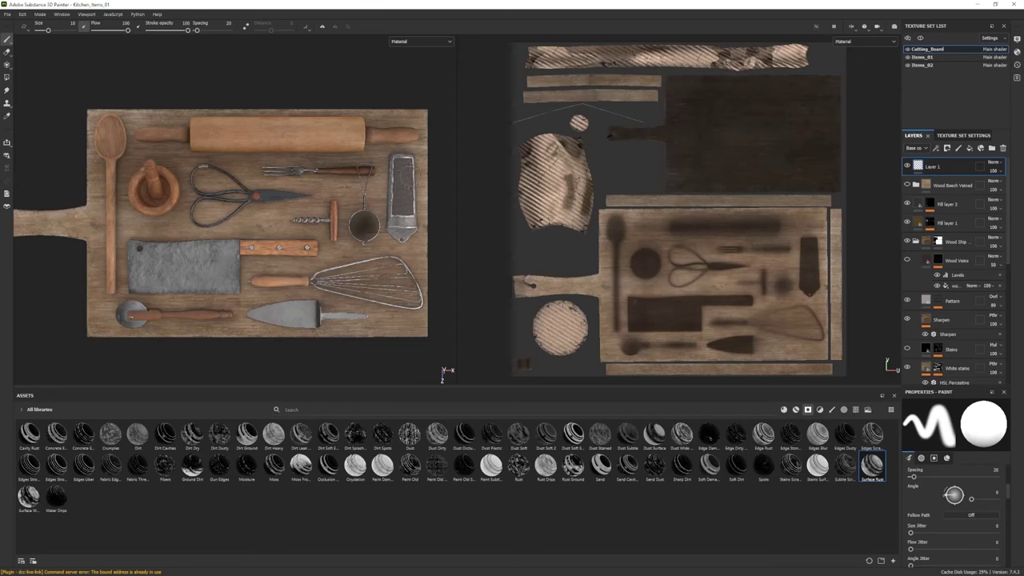
# - Turn Fill layer 1's stains back on and compare the White stains and Dirt layers
pyautogui.click(907, 224)
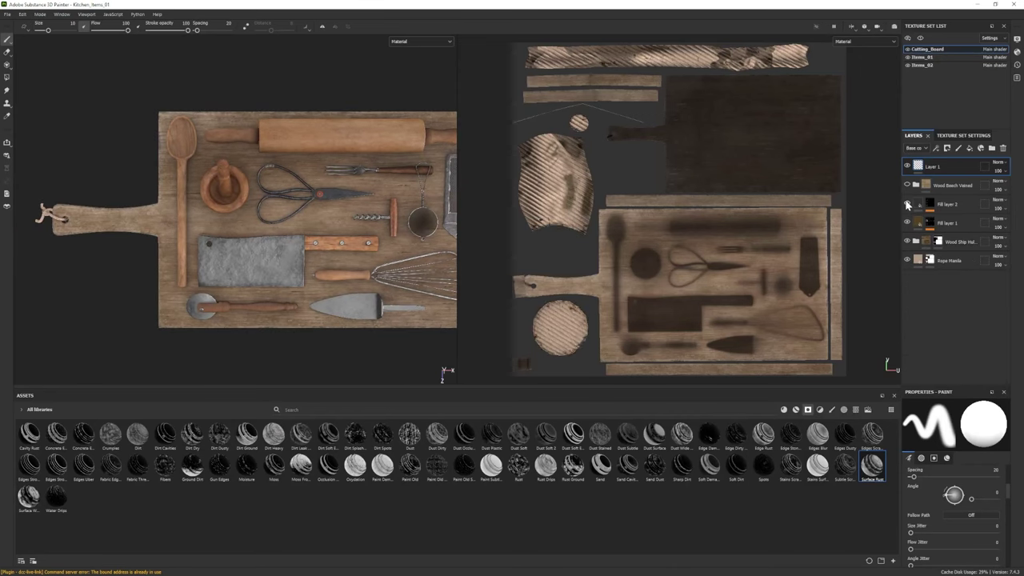
pyautogui.click(916, 242)
pyautogui.scroll(-1, 910, 264)
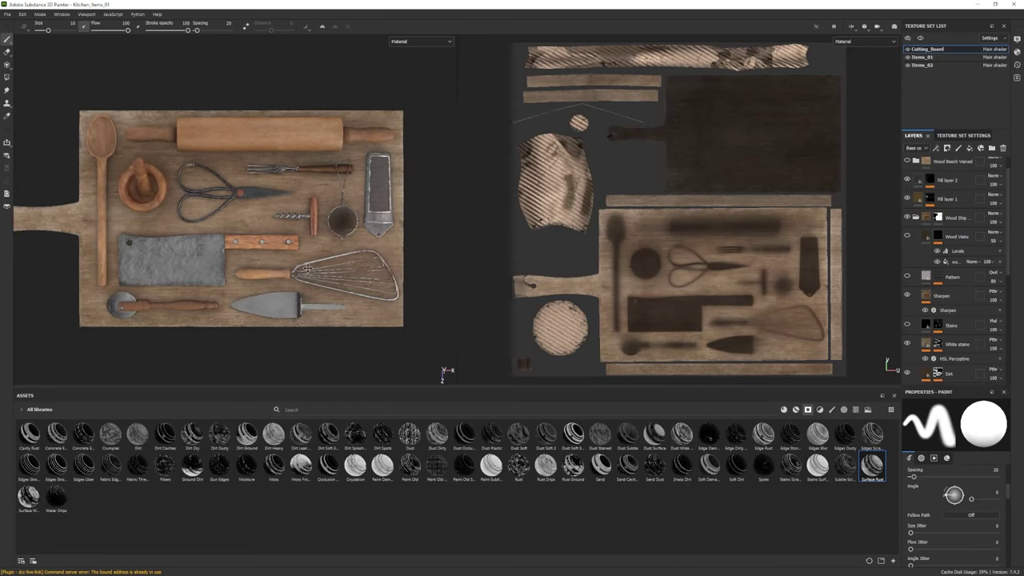
pyautogui.scroll(-3, 906, 277)
pyautogui.click(907, 297)
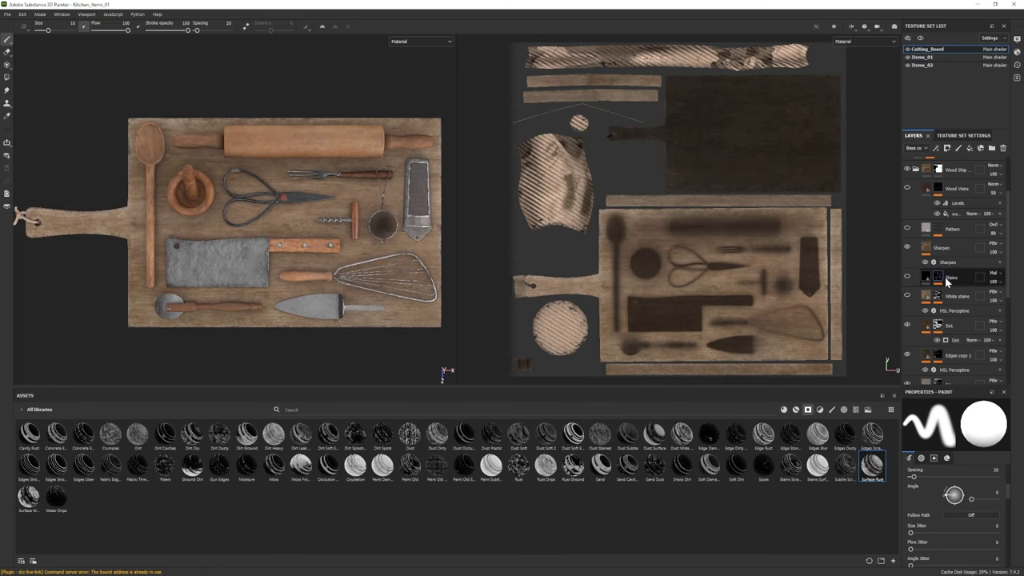
pyautogui.click(907, 325)
pyautogui.click(908, 324)
pyautogui.scroll(-1, 909, 360)
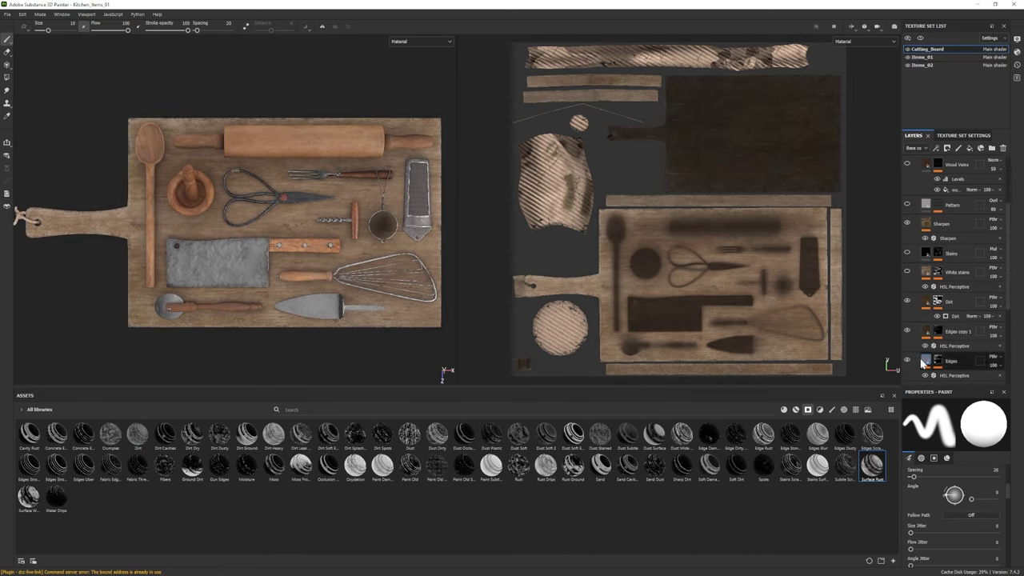
# - Set the Edges mask curvature generator to a 0.24 balance, check it in Iray, and select Veins
pyautogui.click(945, 375)
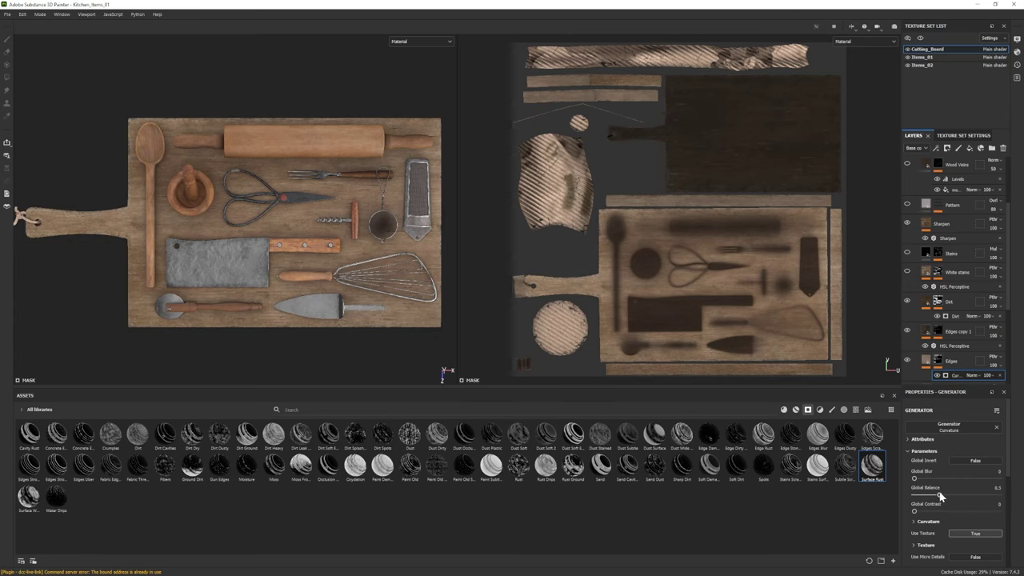
pyautogui.press('F10')
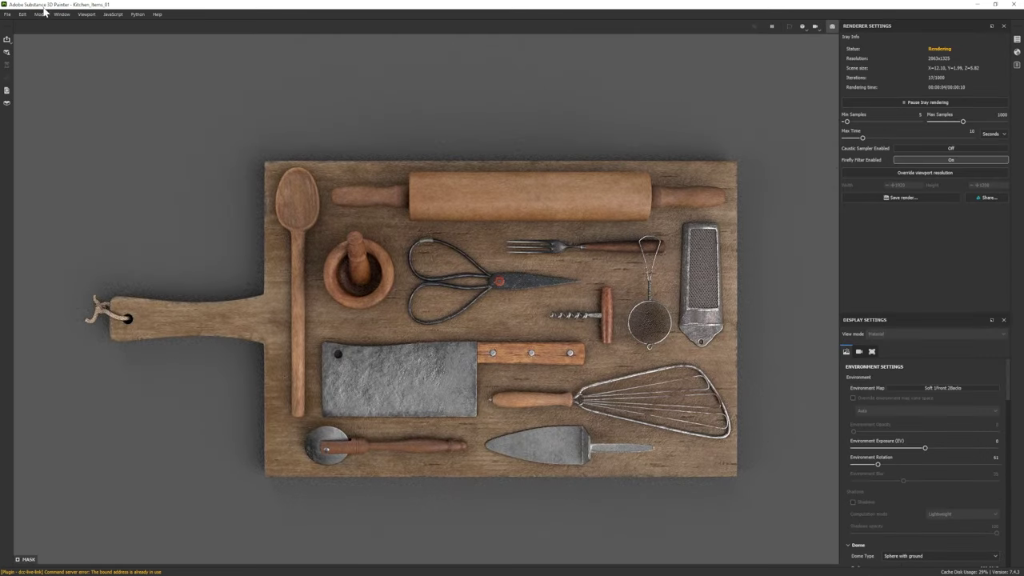
pyautogui.press('F10')
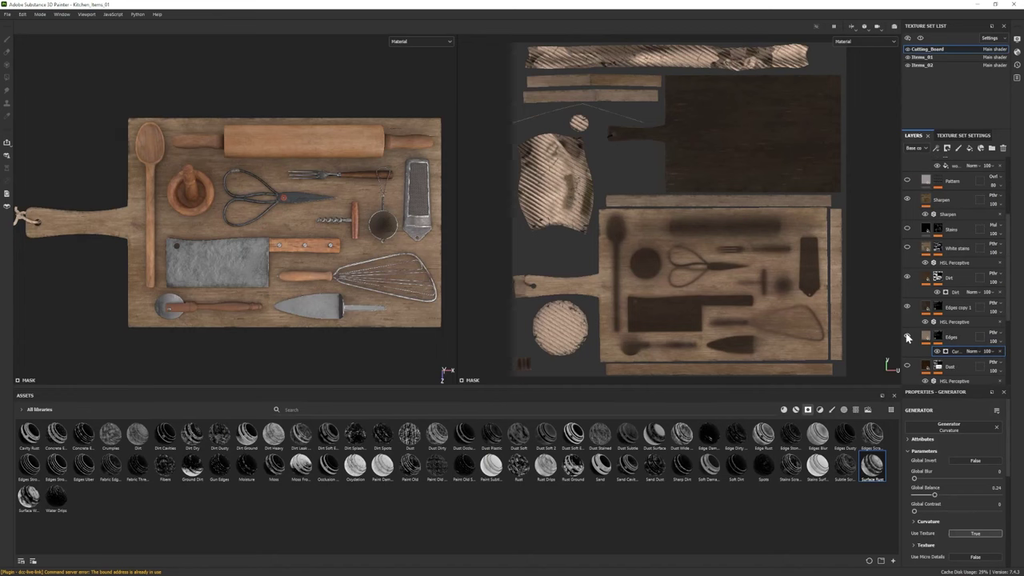
pyautogui.scroll(-3, 909, 336)
pyautogui.click(907, 323)
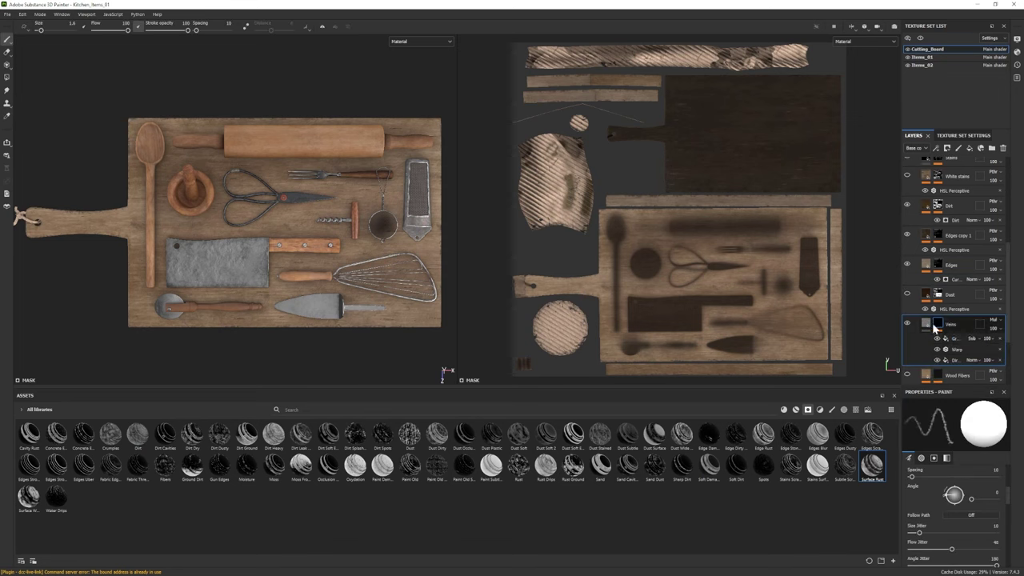
pyautogui.scroll(4, 945, 251)
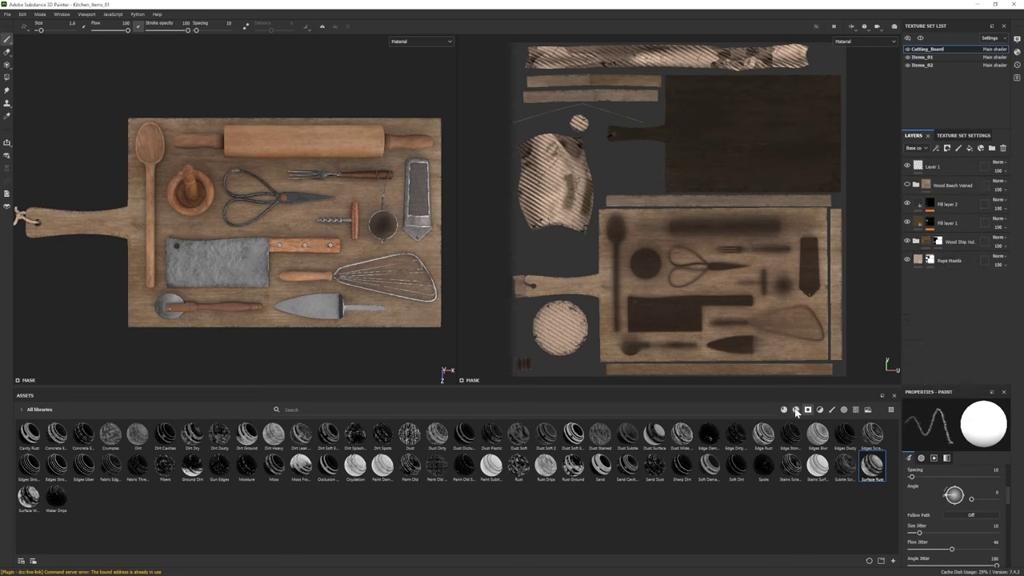
# - In Iray, try another environment map, restore Soft 1Front 2Backs, and return to painting mode
pyautogui.click(40, 15)
pyautogui.click(50, 34)
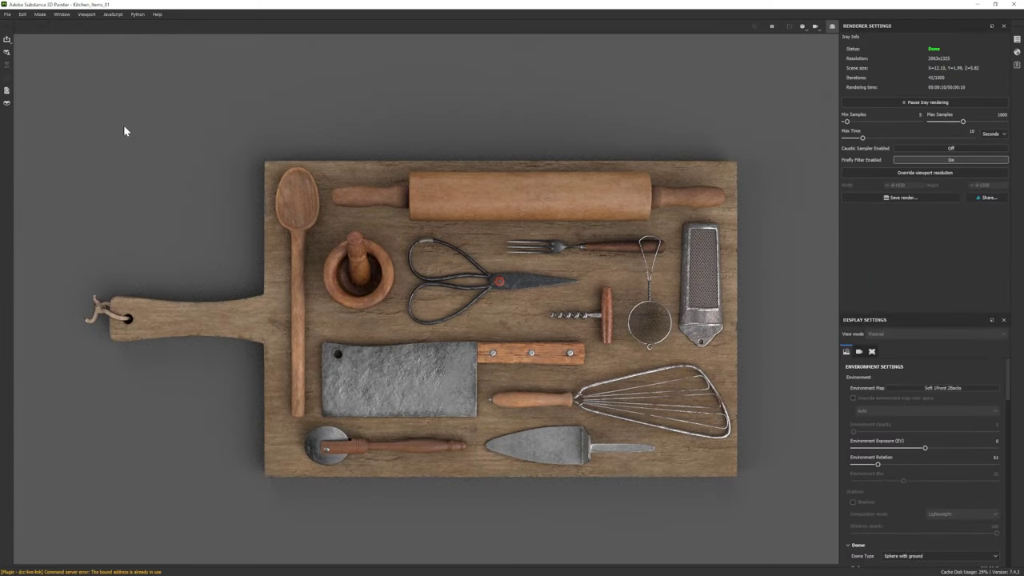
pyautogui.click(950, 389)
pyautogui.click(986, 462)
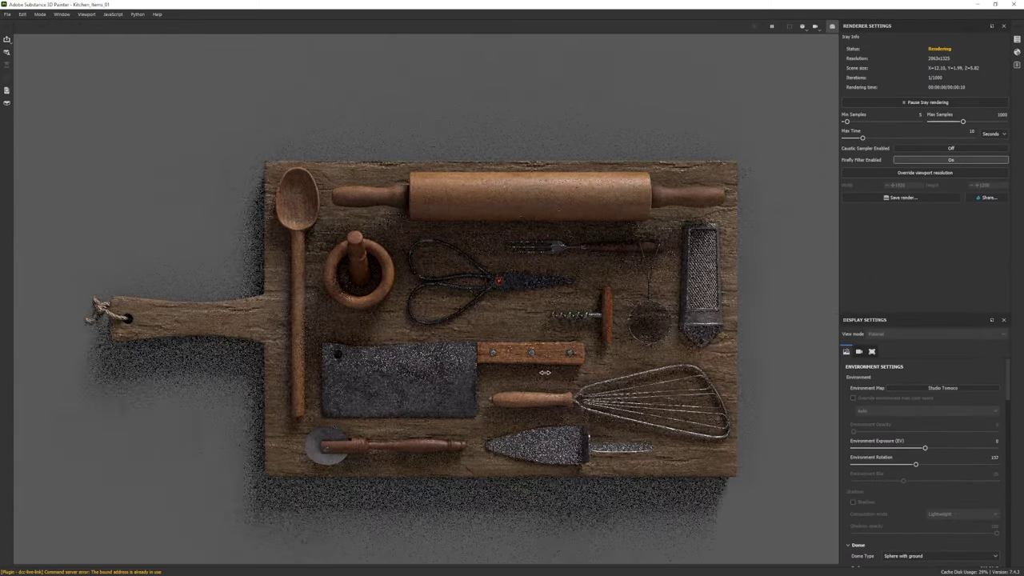
pyautogui.click(951, 389)
pyautogui.click(962, 454)
pyautogui.click(951, 389)
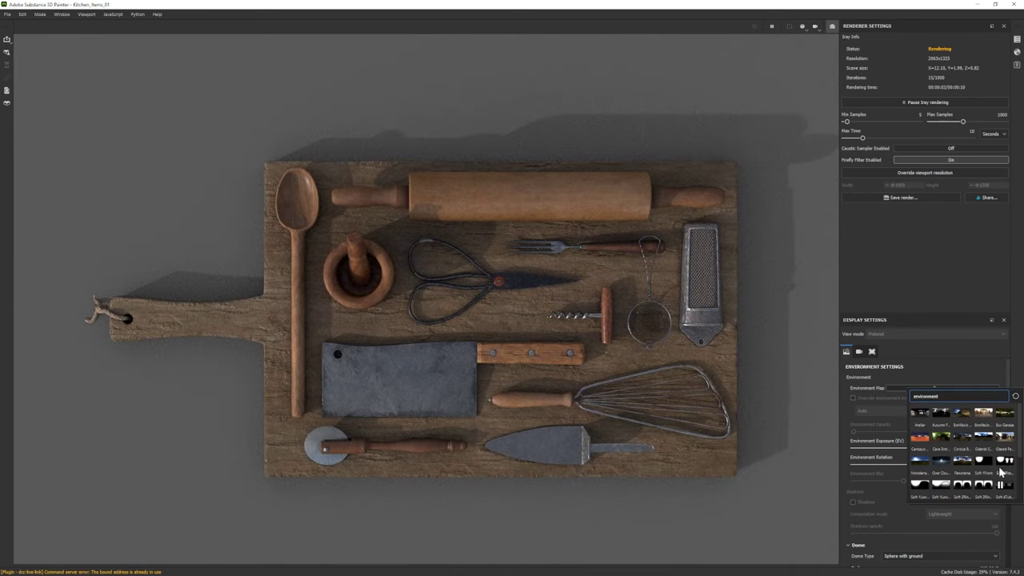
pyautogui.click(984, 460)
pyautogui.click(40, 14)
pyautogui.click(49, 25)
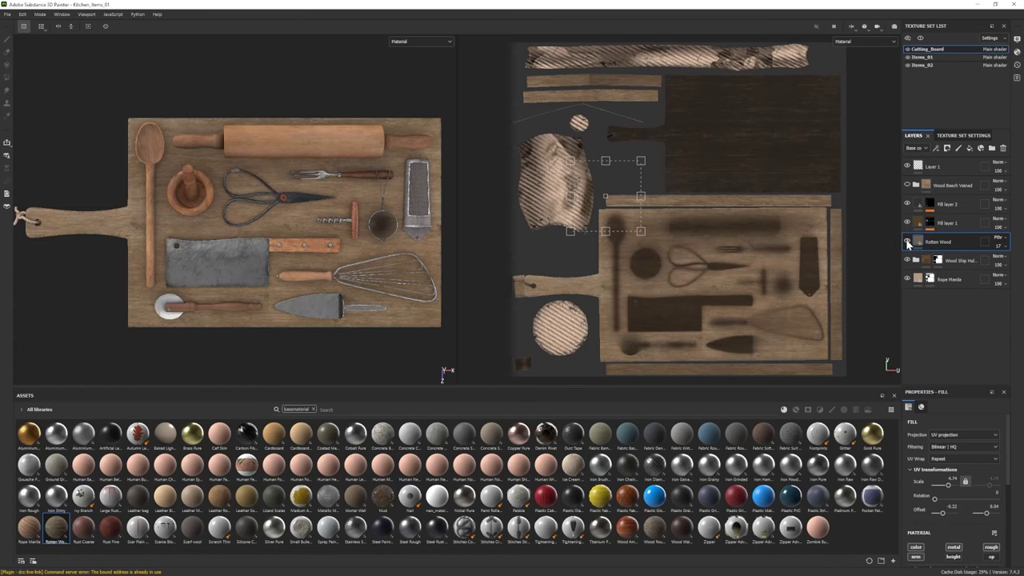
# - Raise the cutting board Base layer's height to 0.02
pyautogui.press('F10')
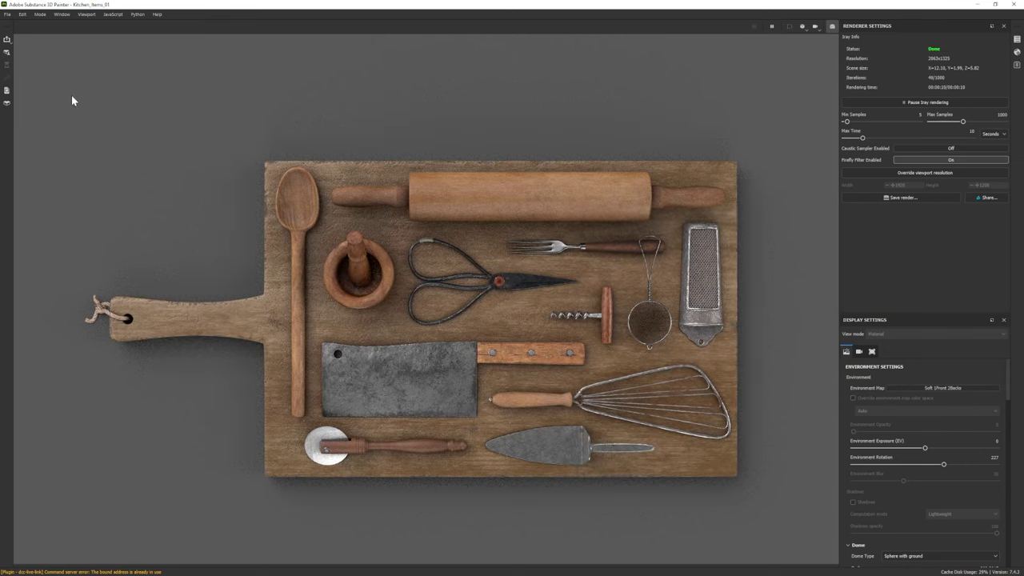
pyautogui.press('F10')
pyautogui.scroll(-5, 914, 285)
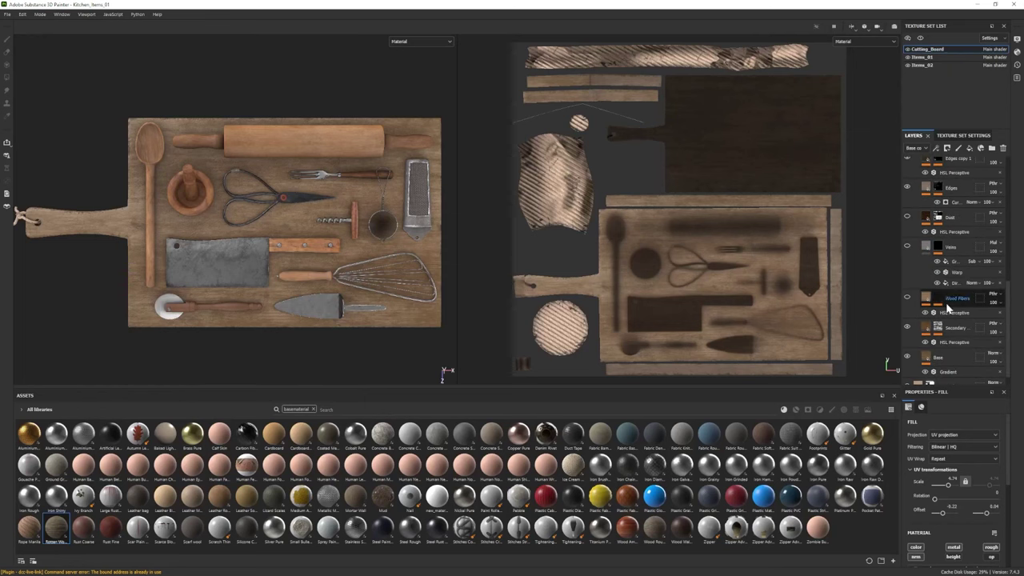
pyautogui.click(952, 357)
pyautogui.scroll(-5, 959, 522)
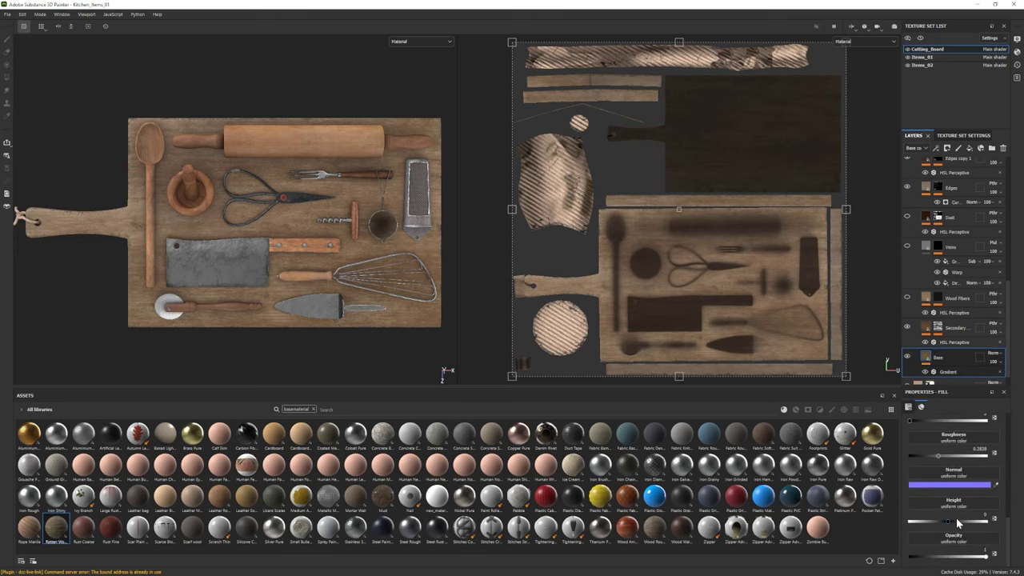
pyautogui.moveTo(948, 521)
pyautogui.mouseDown()
pyautogui.moveTo(868, 522)
pyautogui.moveTo(946, 523)
pyautogui.mouseUp()
# - Inspect the Veins mask's directional fill effect and check the board in the Iray render
pyautogui.click(938, 247)
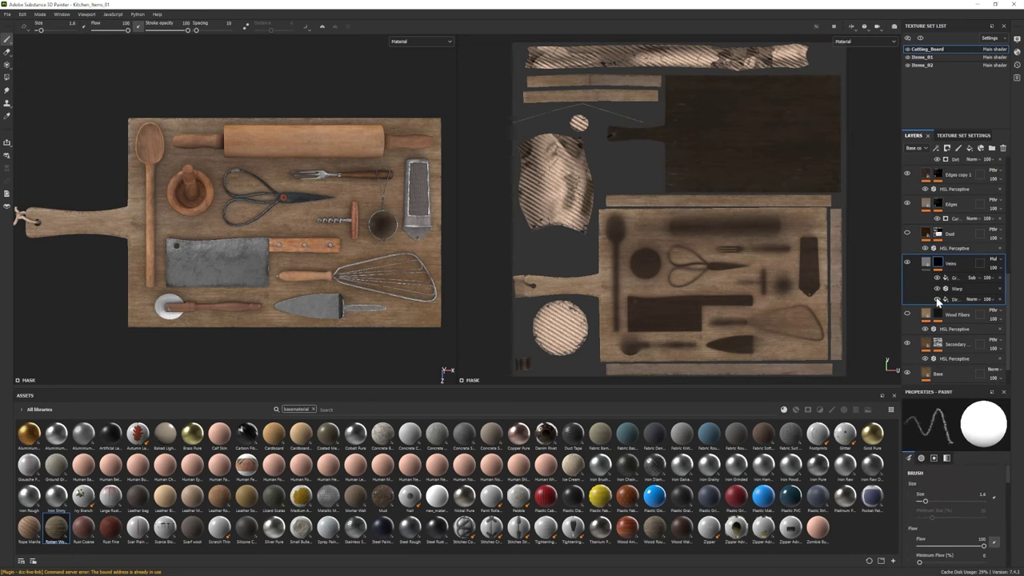
pyautogui.click(944, 299)
pyautogui.press('F10')
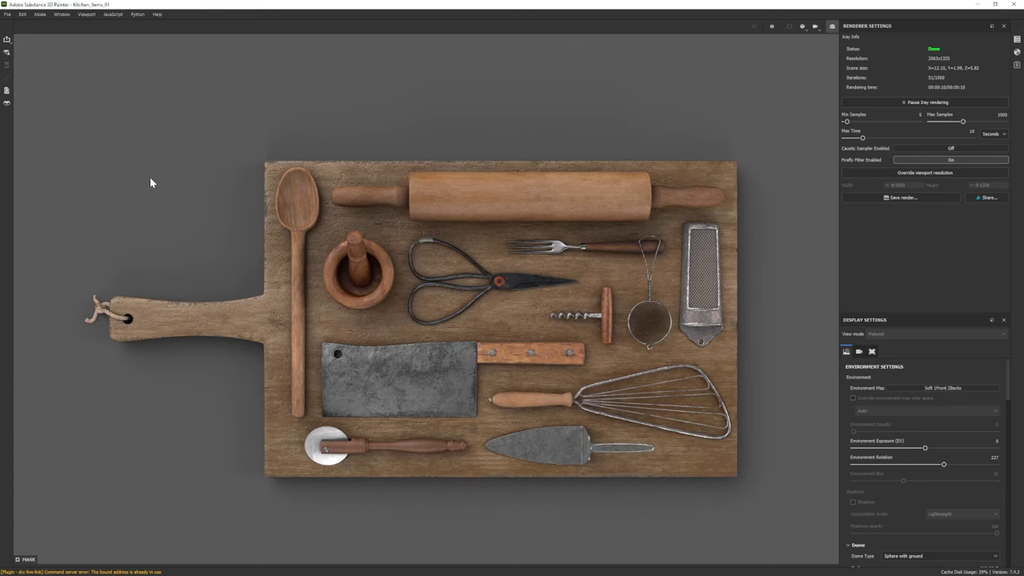
pyautogui.press('F10')
# - Select the Items_02 Base fill layer and check it in the Iray render
pyautogui.click(921, 65)
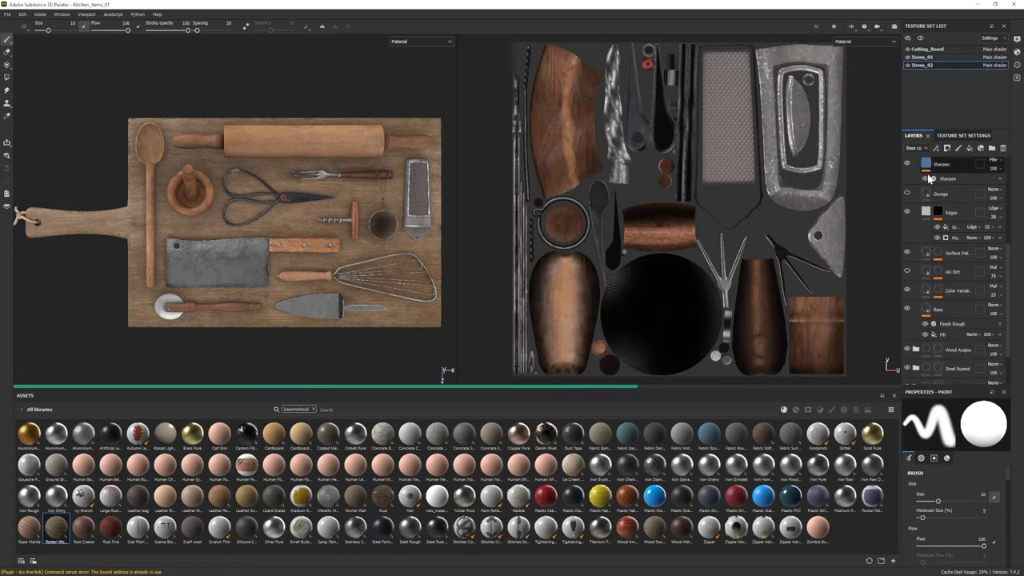
pyautogui.click(934, 309)
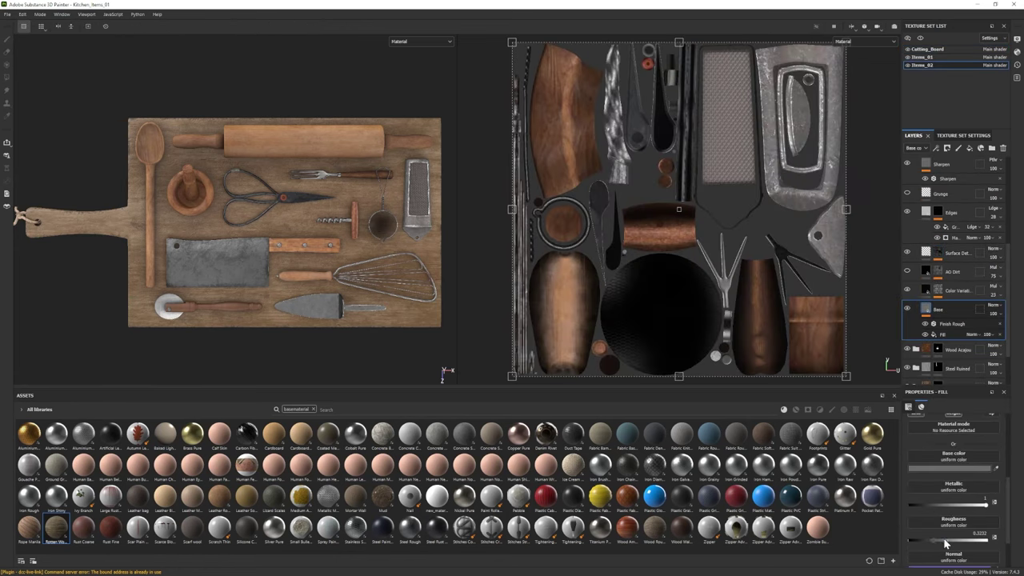
pyautogui.press('F10')
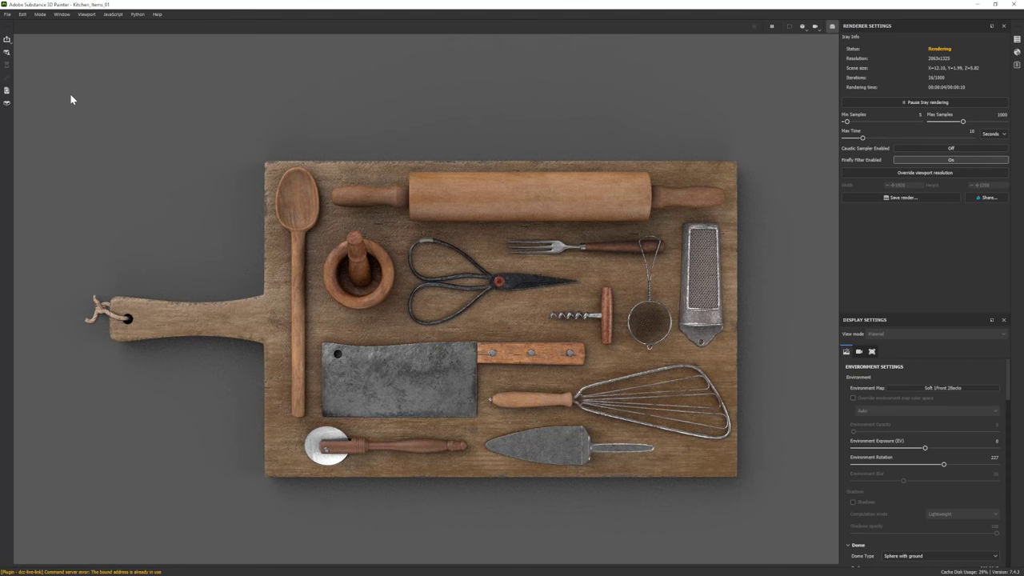
pyautogui.press('F10')
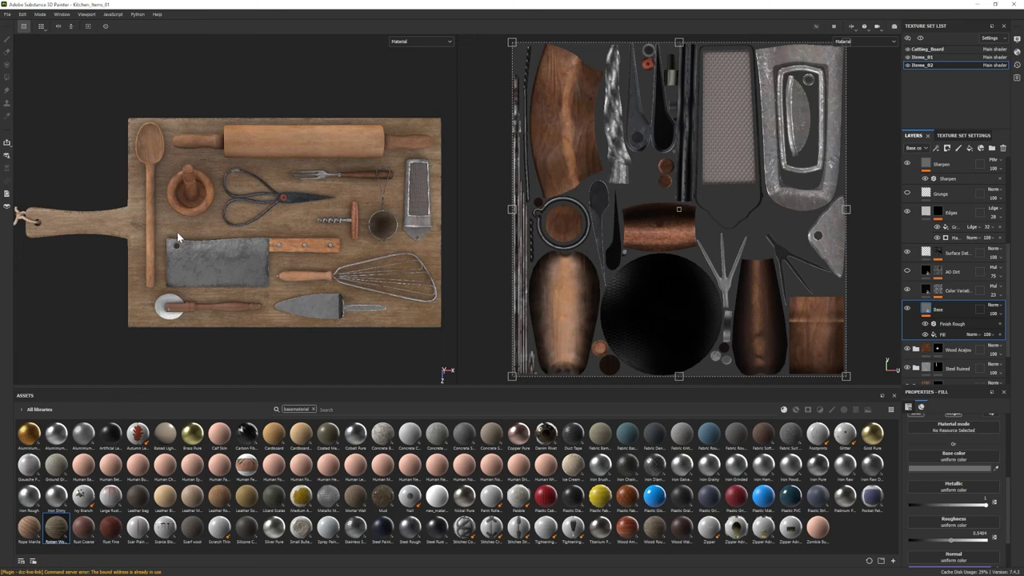
# - On Items_01, set up a Dirt 2 paint brush at size 5.2 and flow 100
pyautogui.click(922, 57)
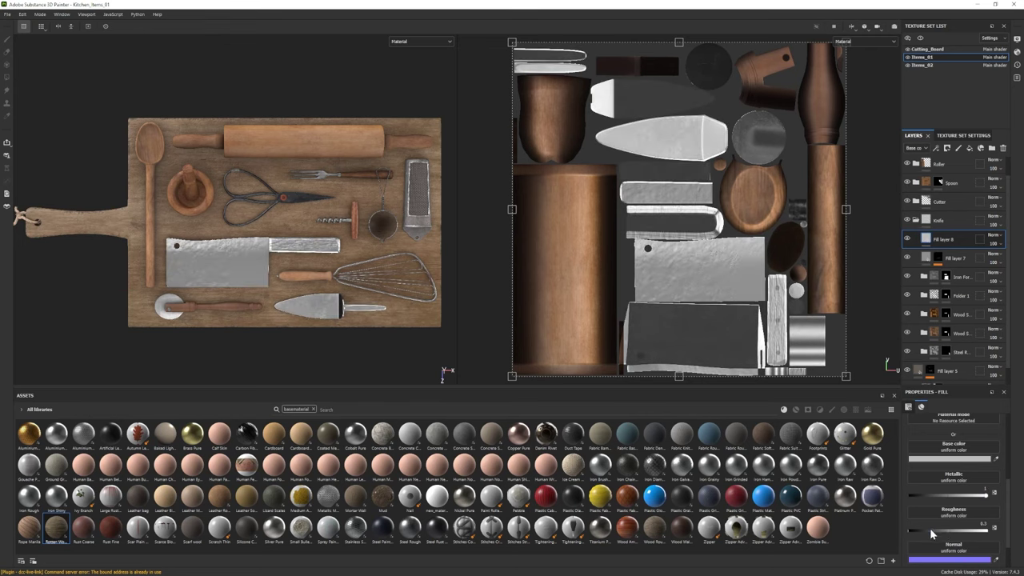
pyautogui.press('1')
pyautogui.click(314, 409)
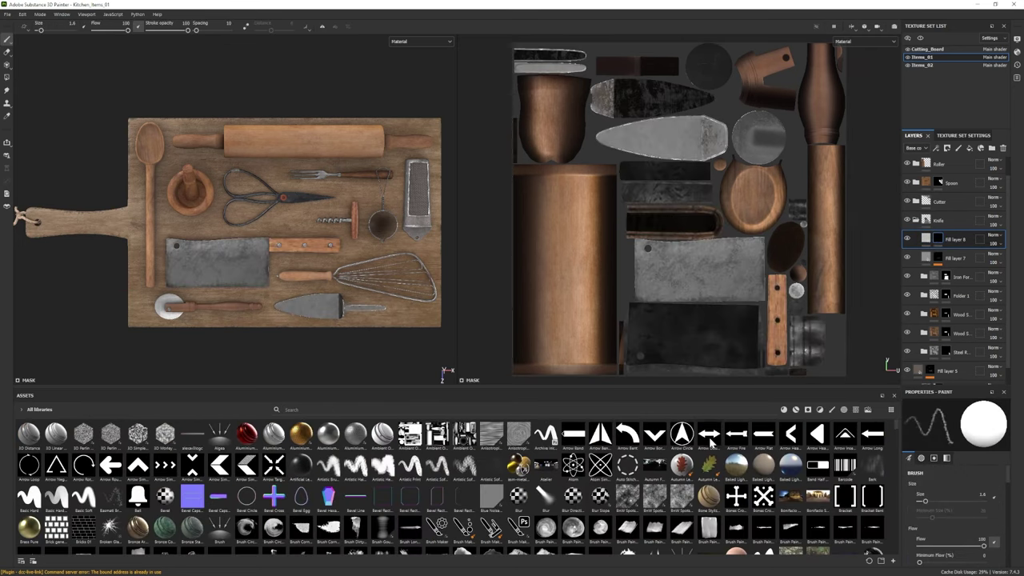
pyautogui.click(328, 466)
pyautogui.keyDown('ctrl'); pyautogui.moveTo(637, 301); pyautogui.dragTo(608, 301, button='right'); pyautogui.keyUp('ctrl')
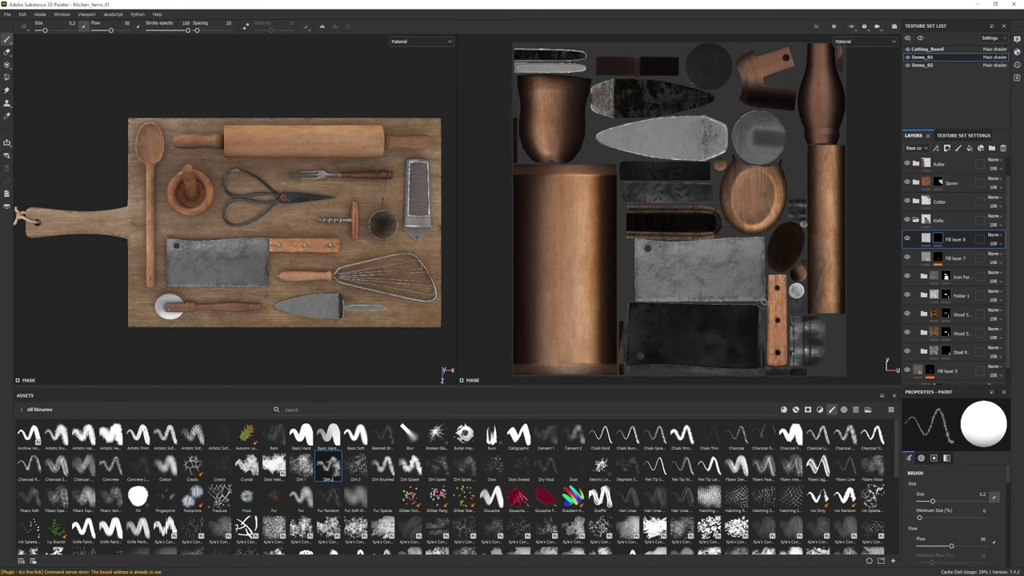
pyautogui.keyDown('ctrl'); pyautogui.moveTo(759, 303); pyautogui.dragTo(767, 302); pyautogui.keyUp('ctrl')
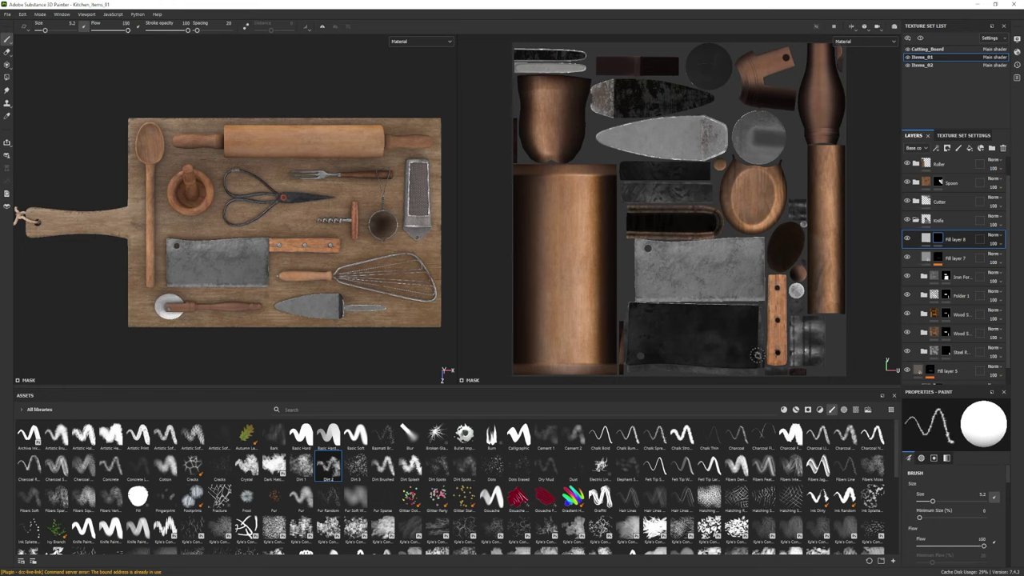
# - Give the eraser the Dirt 3 shape and switch to the Iray rendering mode
pyautogui.press('e')
pyautogui.click(356, 466)
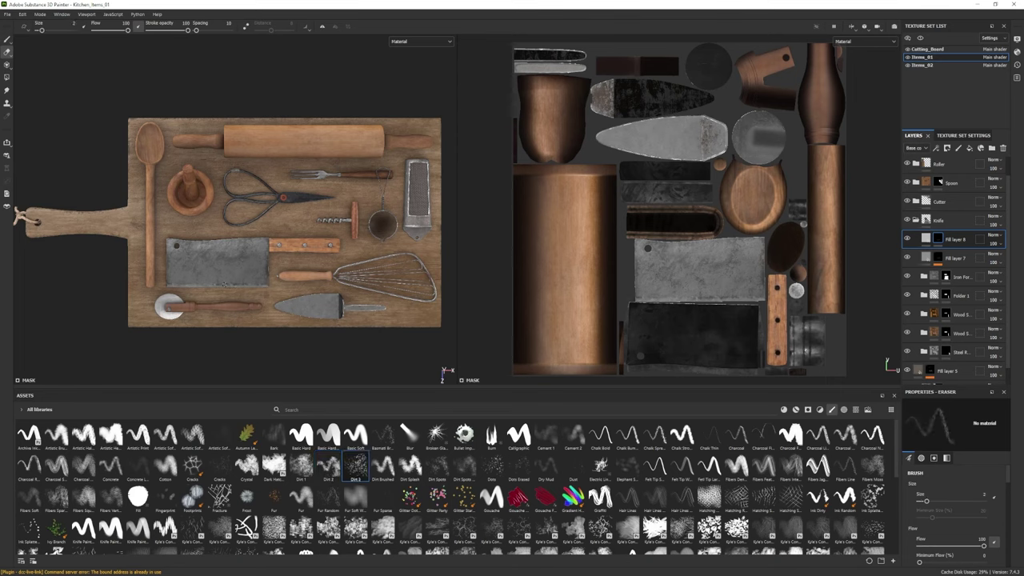
pyautogui.click(40, 14)
pyautogui.click(60, 35)
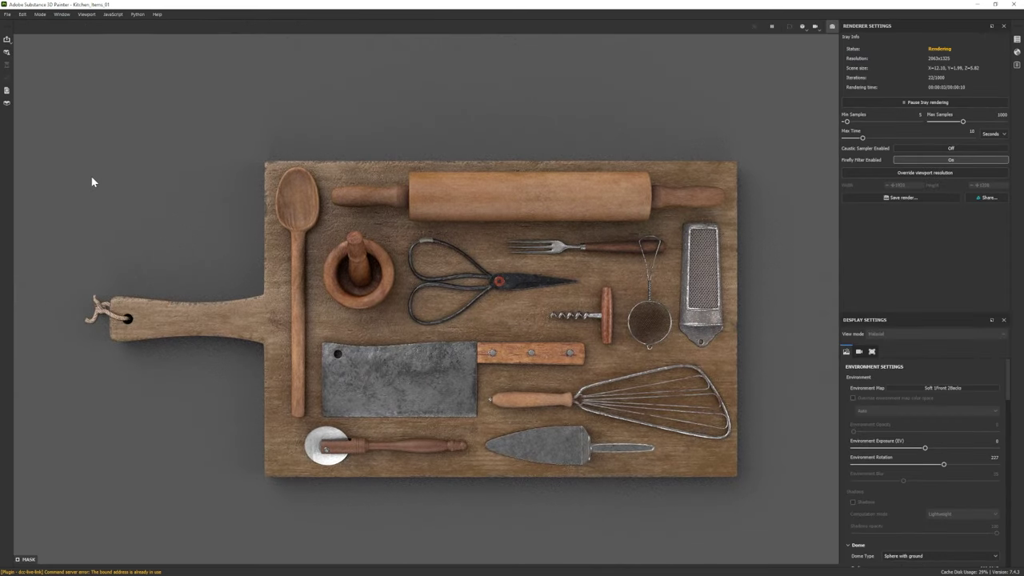